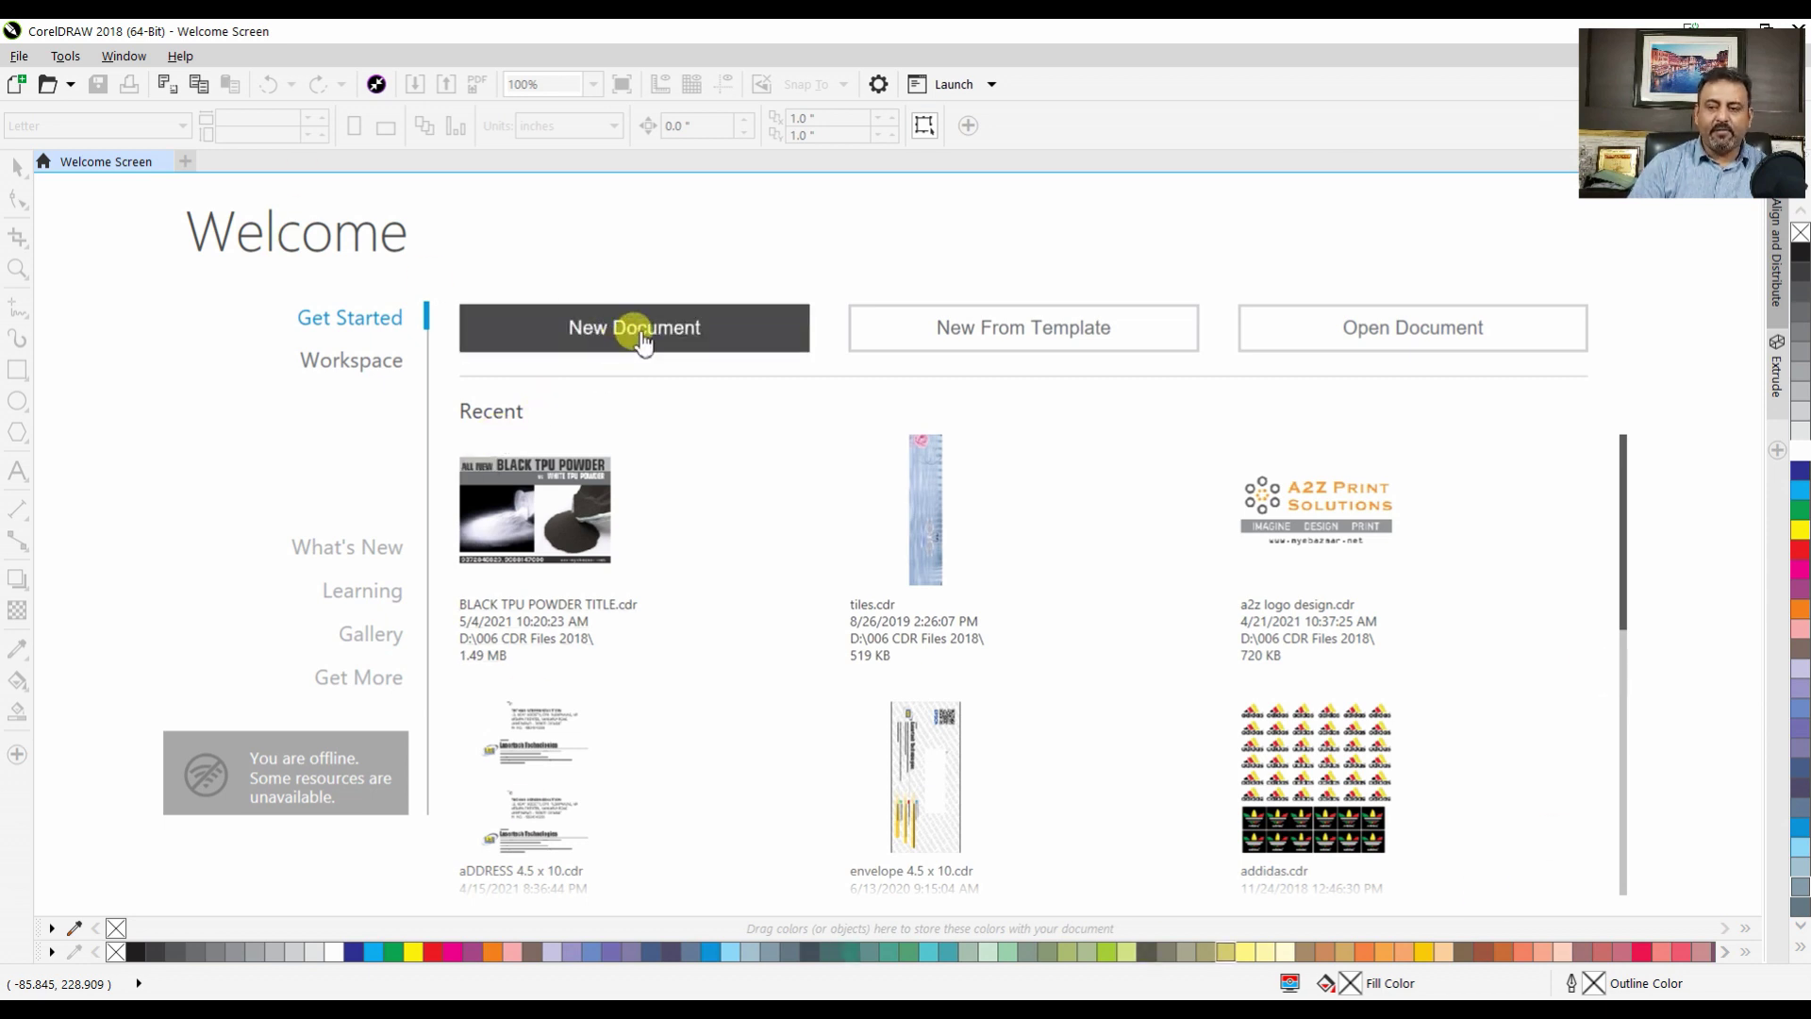
Create a new document with an A4 page in portrait orientation and inches as the units
{"action": "left_click", "coordinate": [641, 340]}
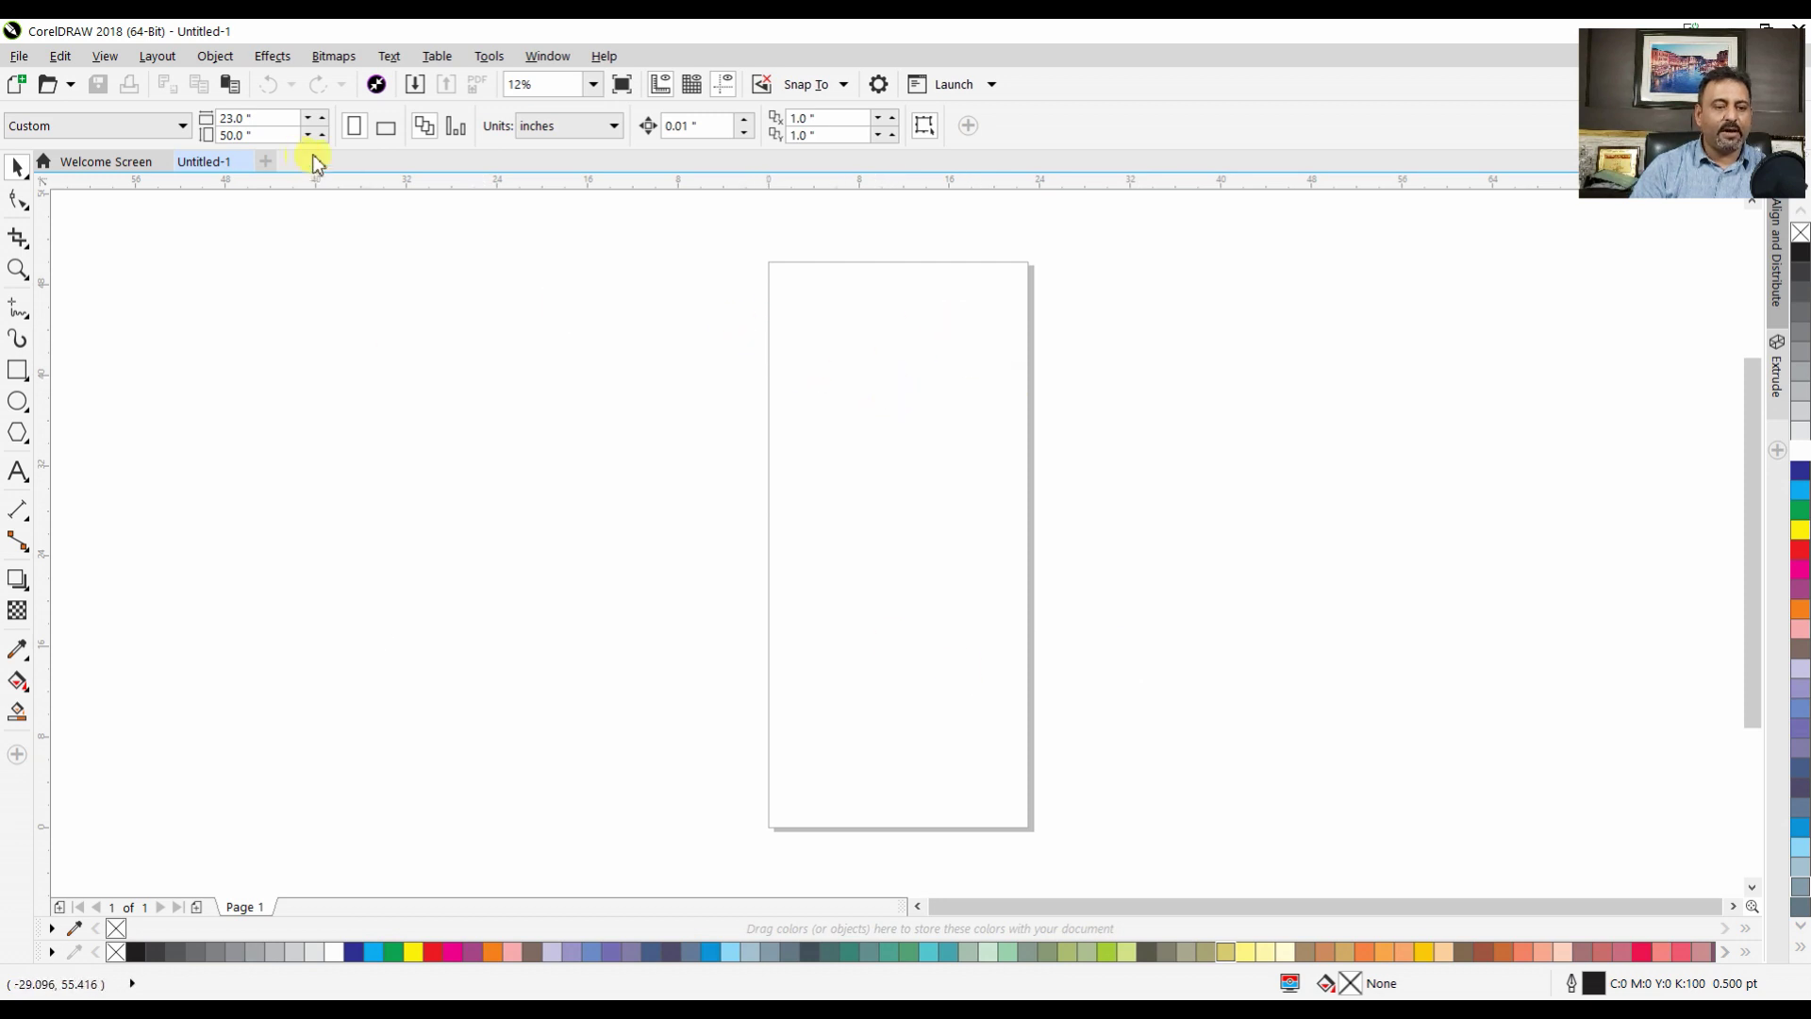
{"action": "left_click", "coordinate": [130, 128]}
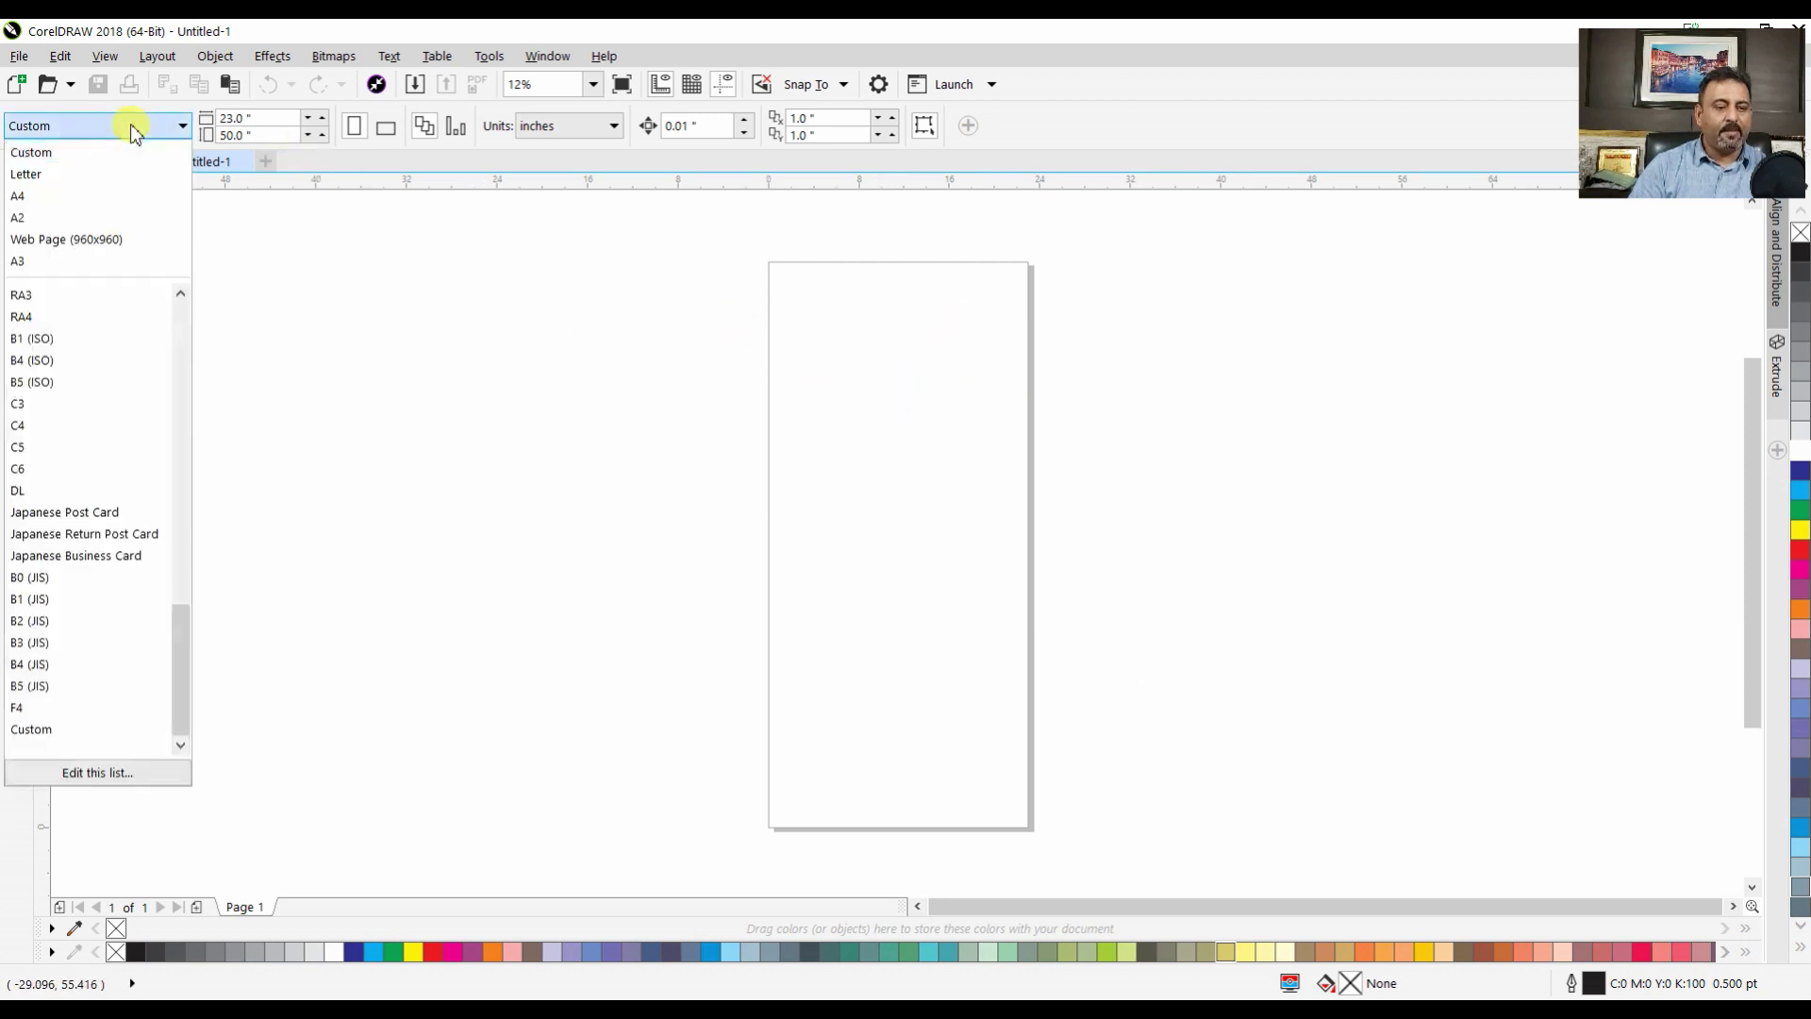
{"action": "left_click", "coordinate": [89, 196]}
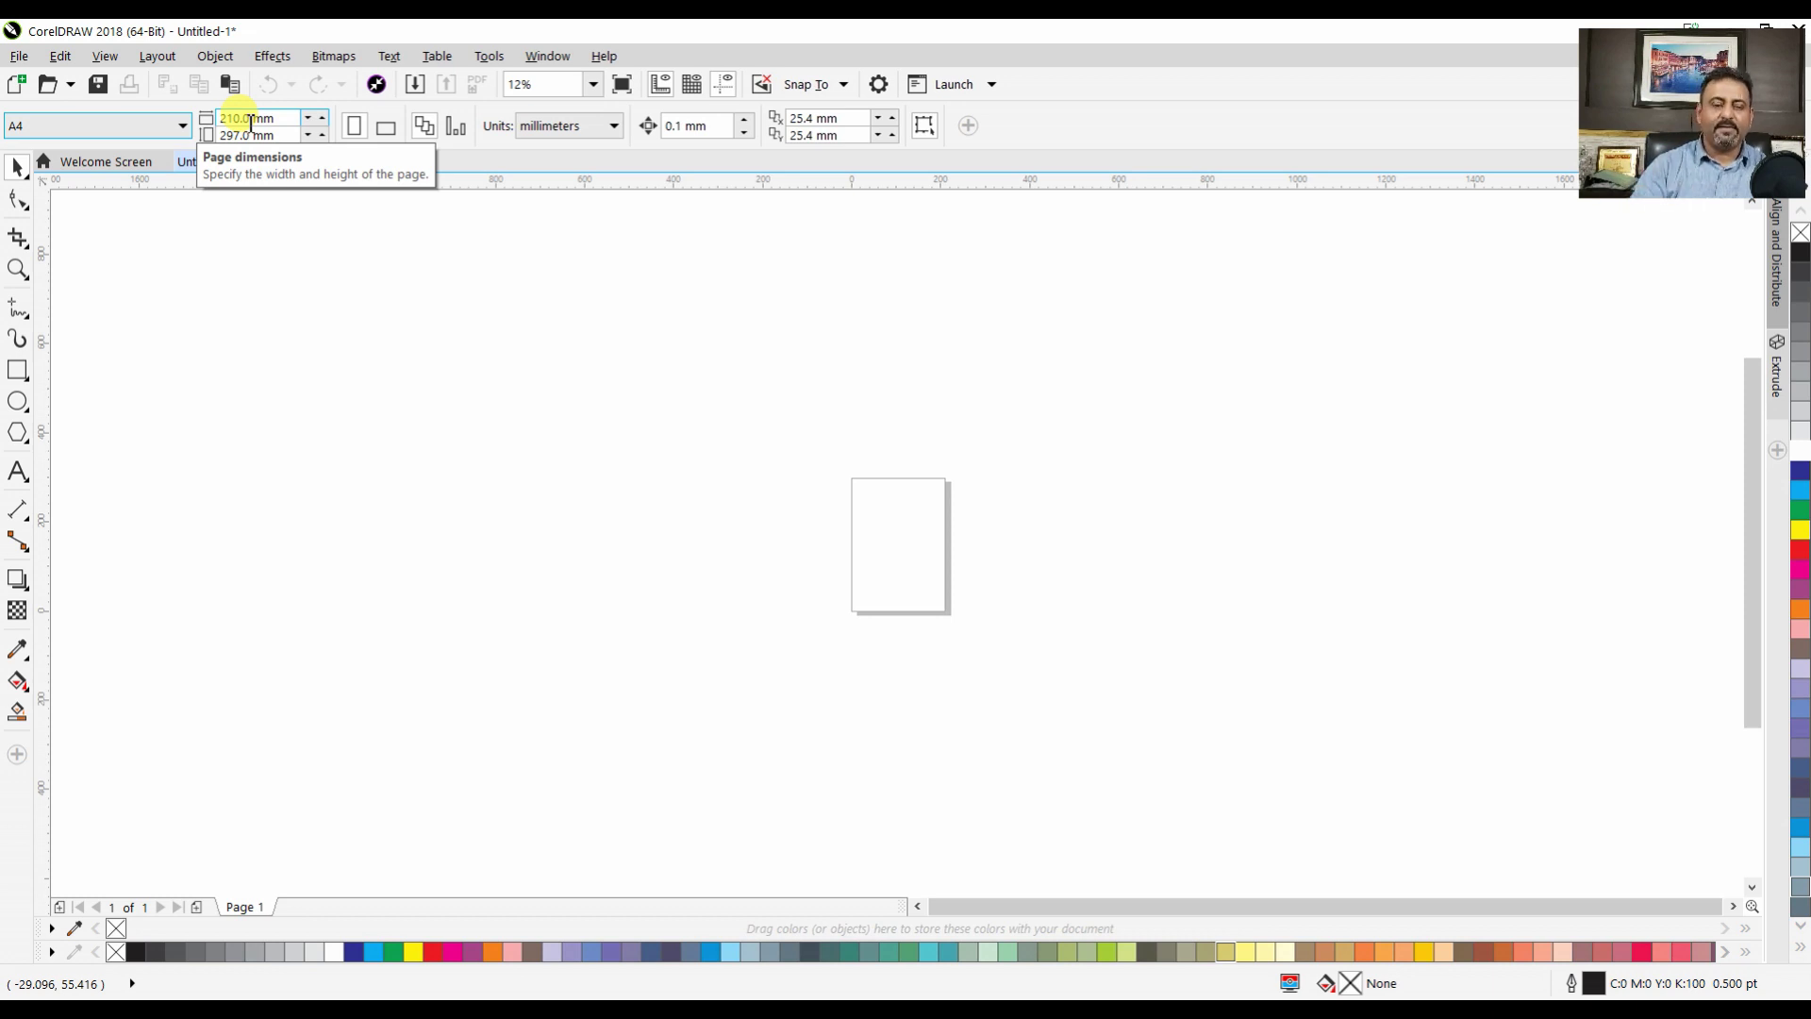
{"action": "left_click", "coordinate": [613, 125]}
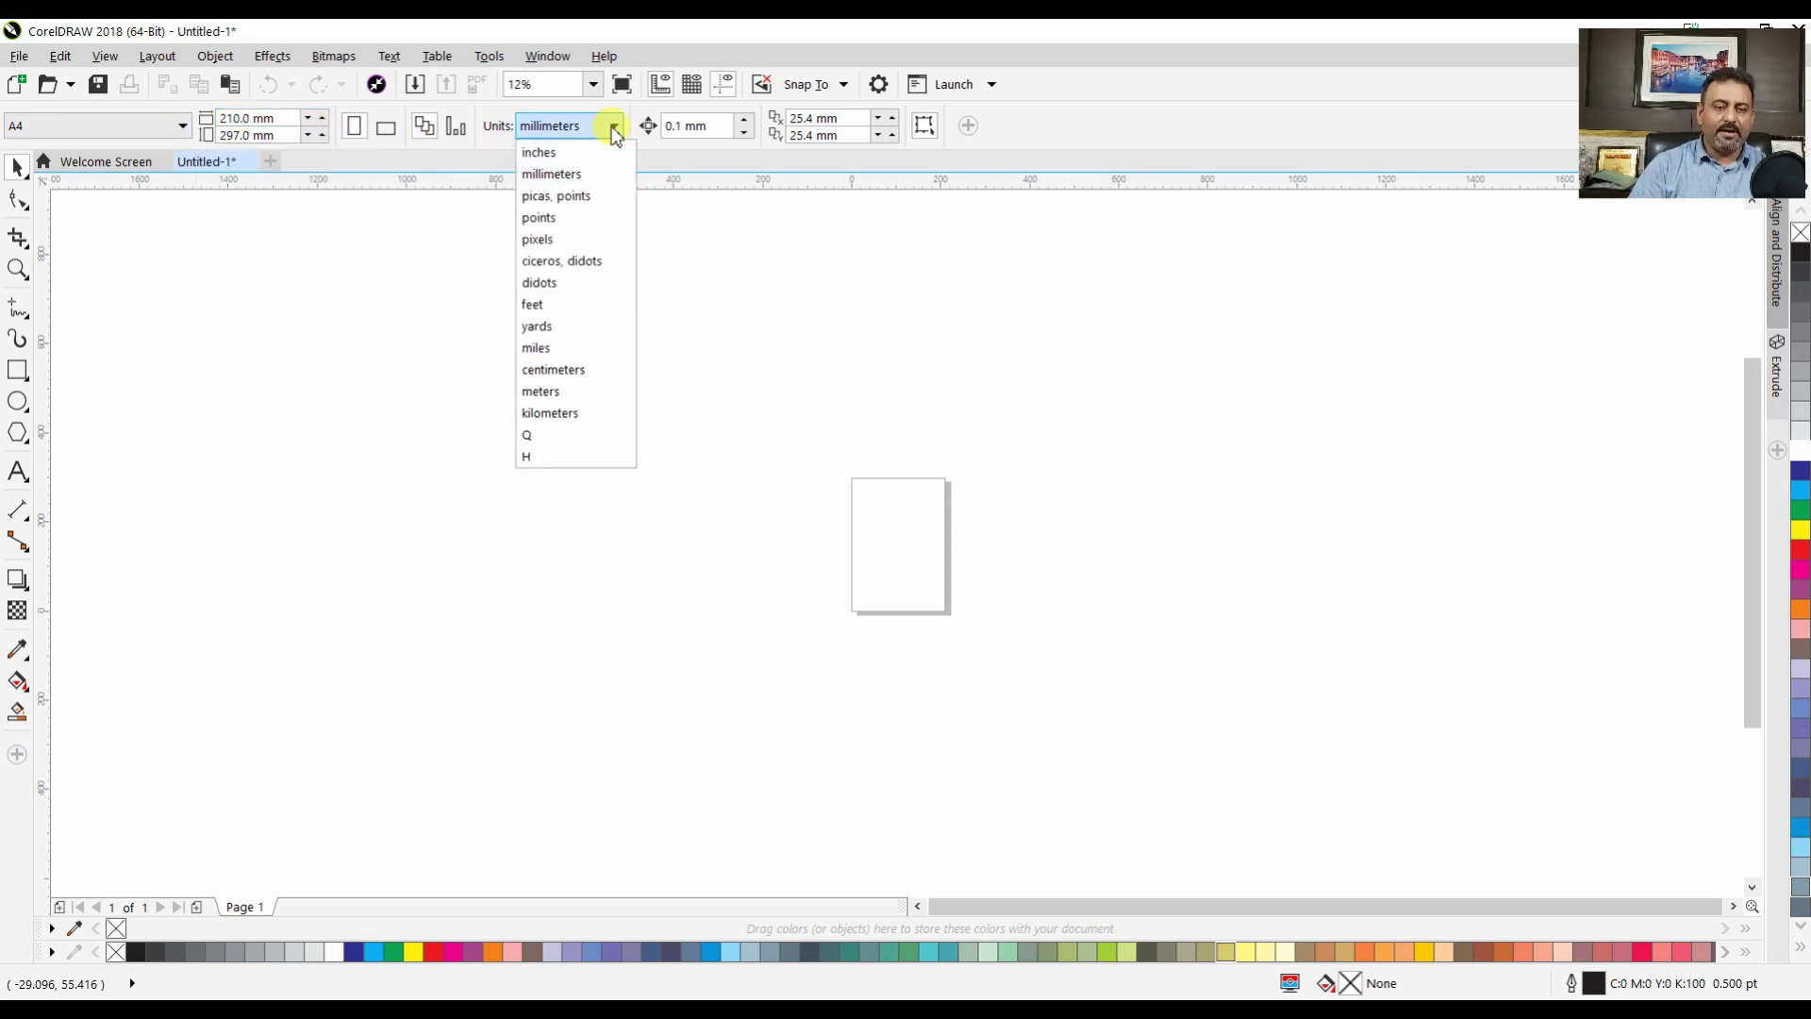
{"action": "left_click", "coordinate": [591, 149]}
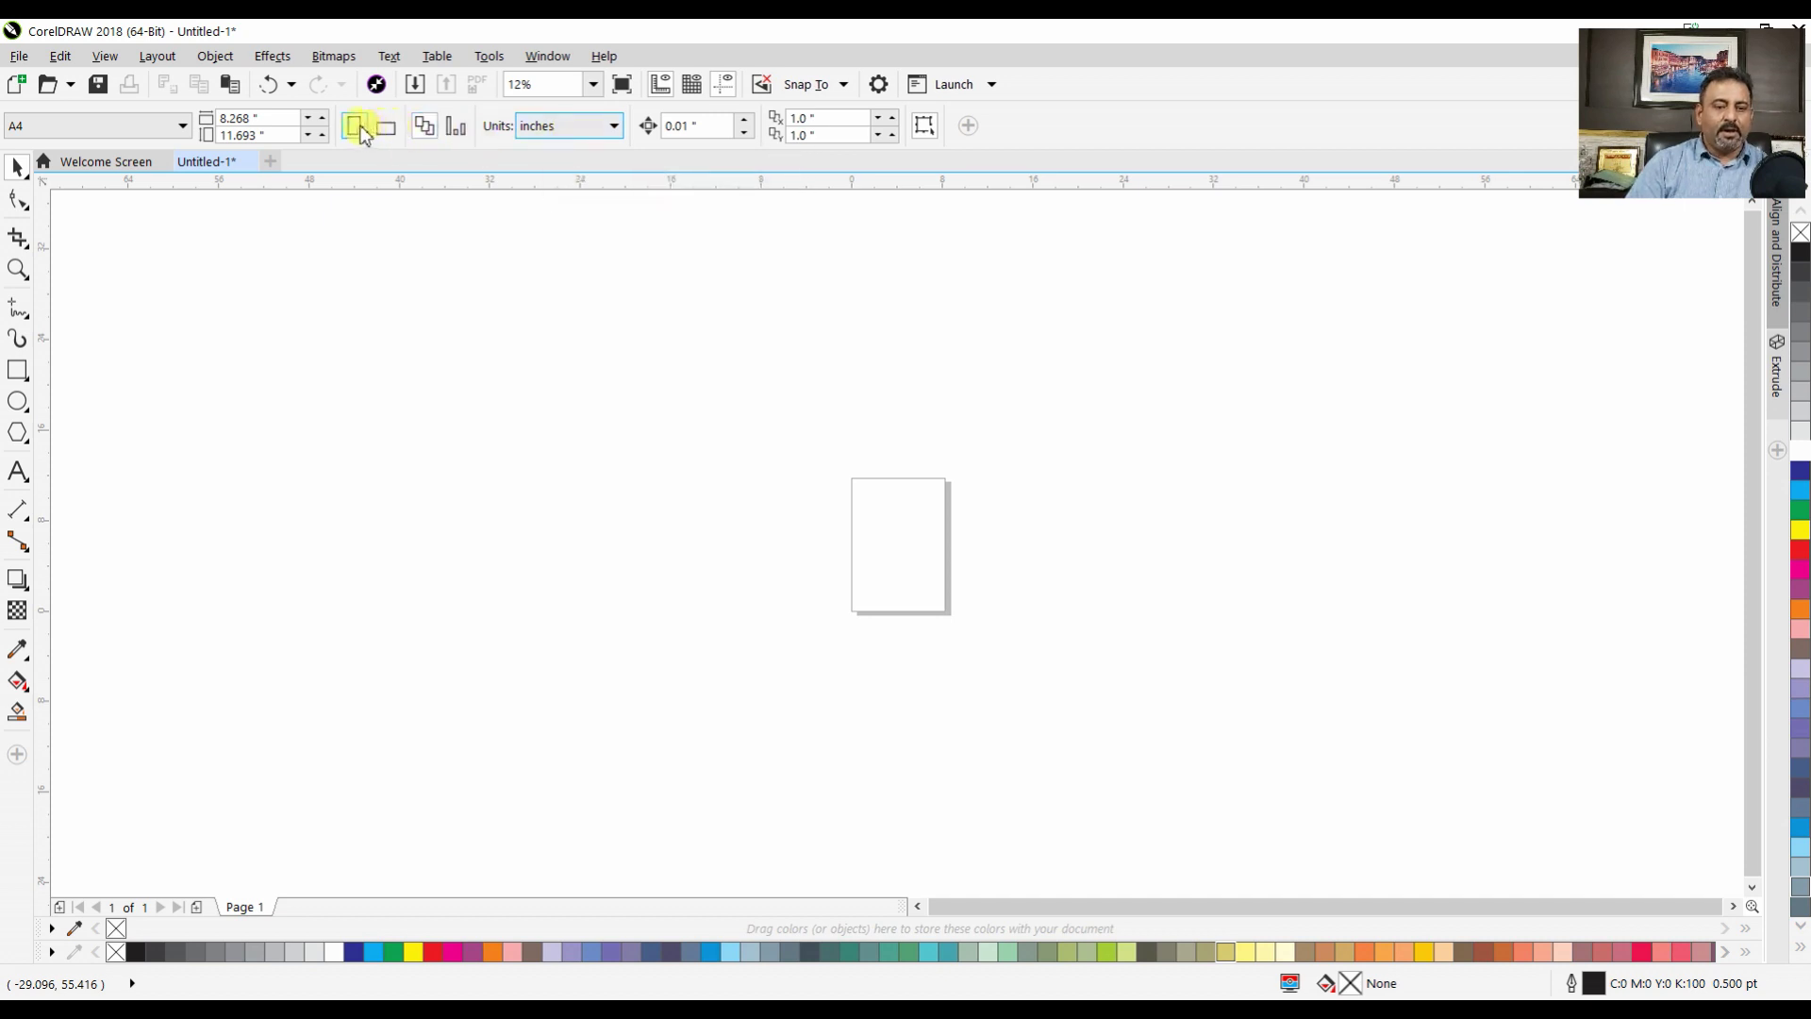
{"action": "left_click", "coordinate": [385, 136]}
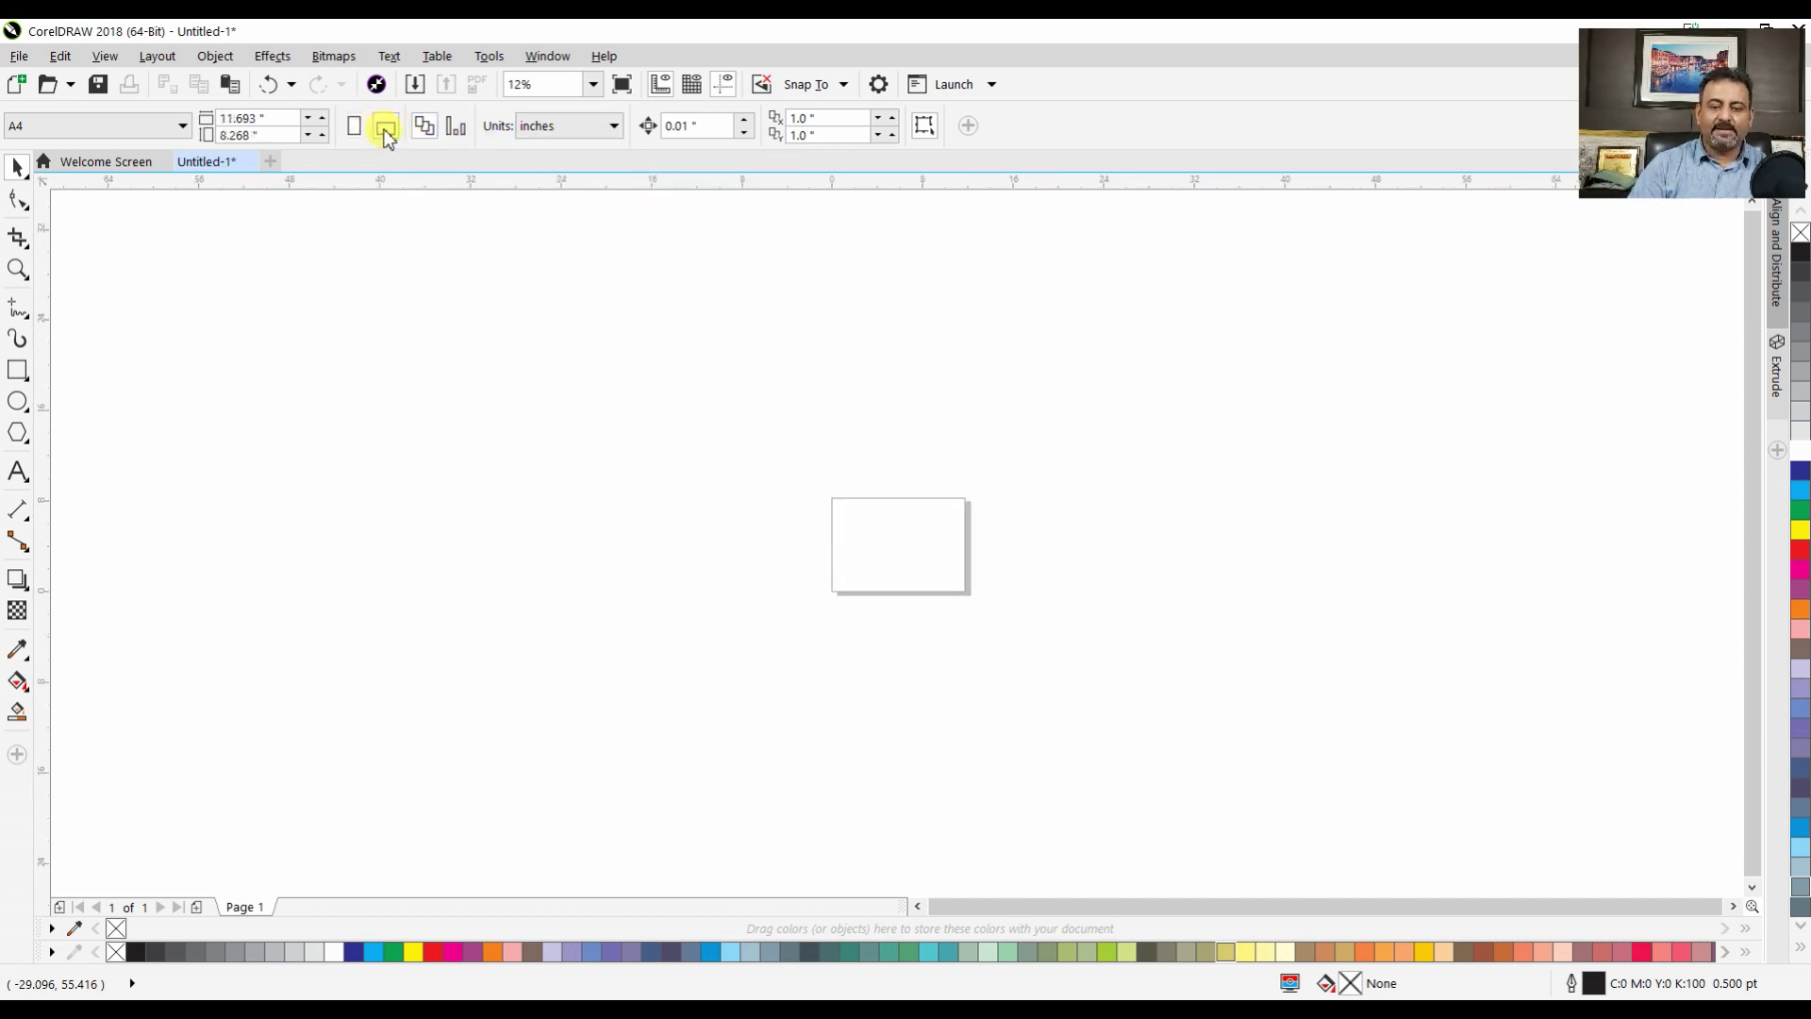
{"action": "left_click", "coordinate": [364, 126]}
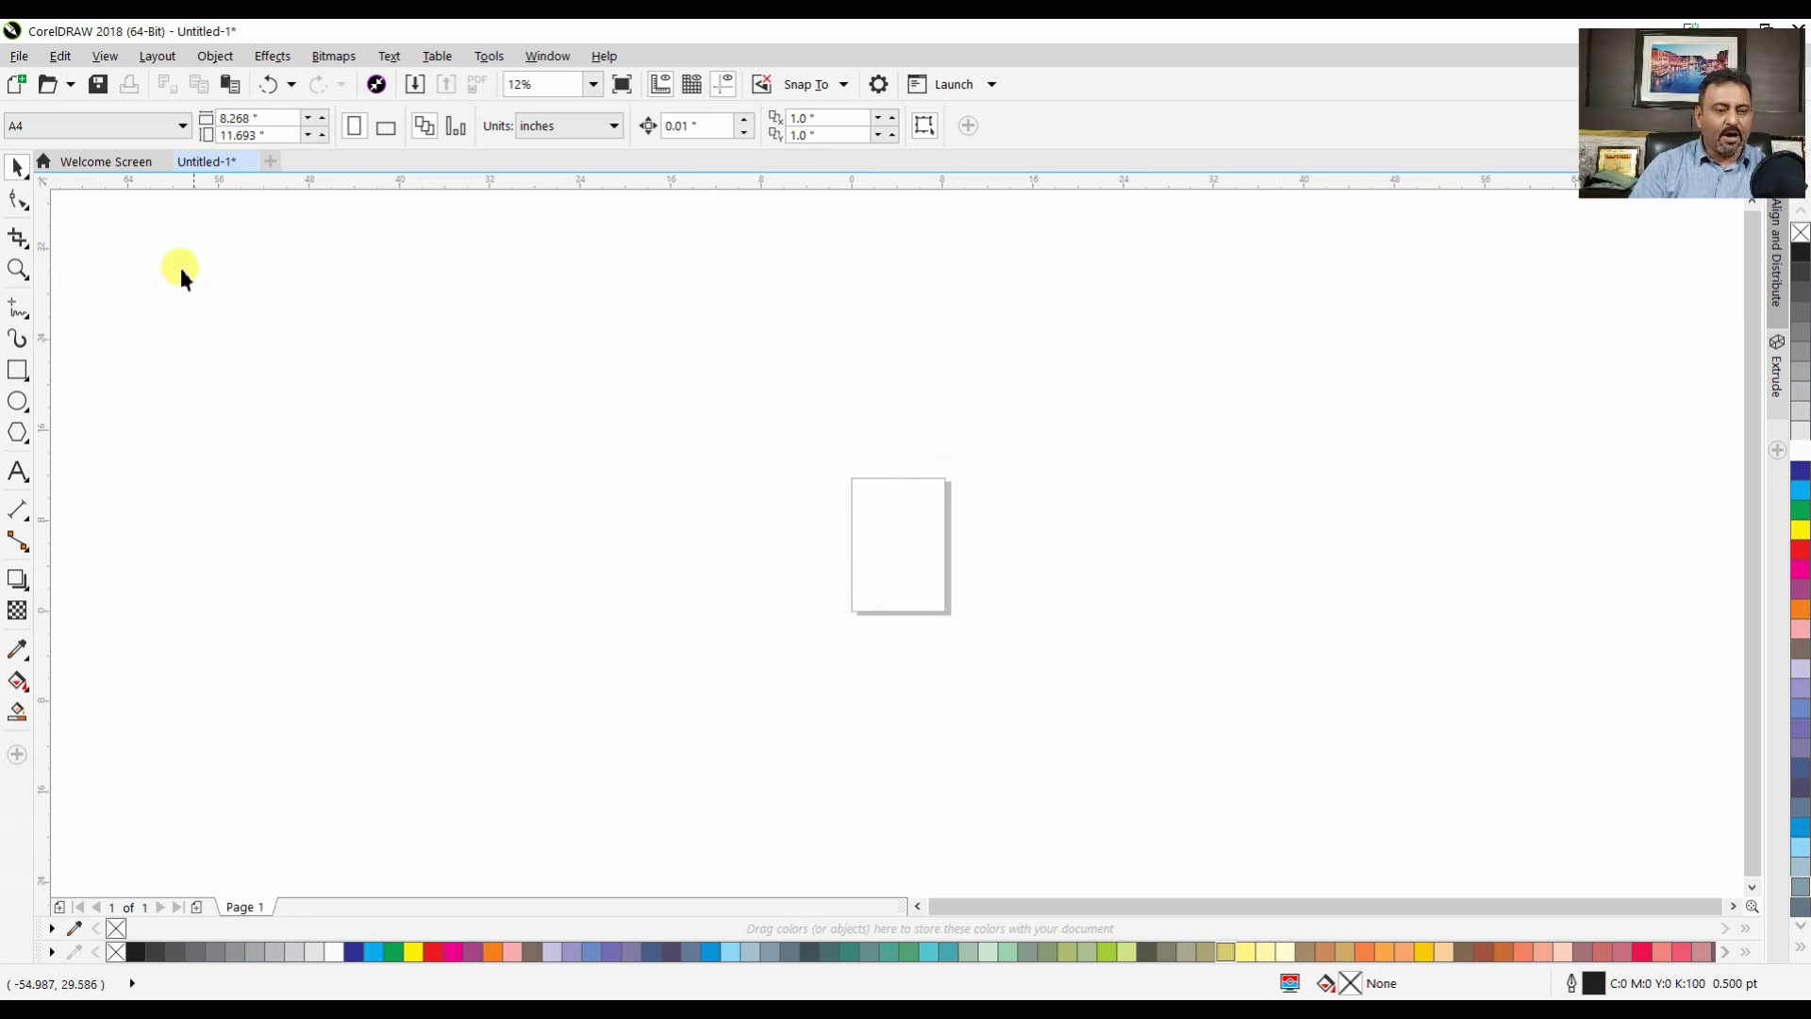
Add artistic text reading "PICK TOOL" near the upper-left corner of the page
{"action": "left_click", "coordinate": [17, 274]}
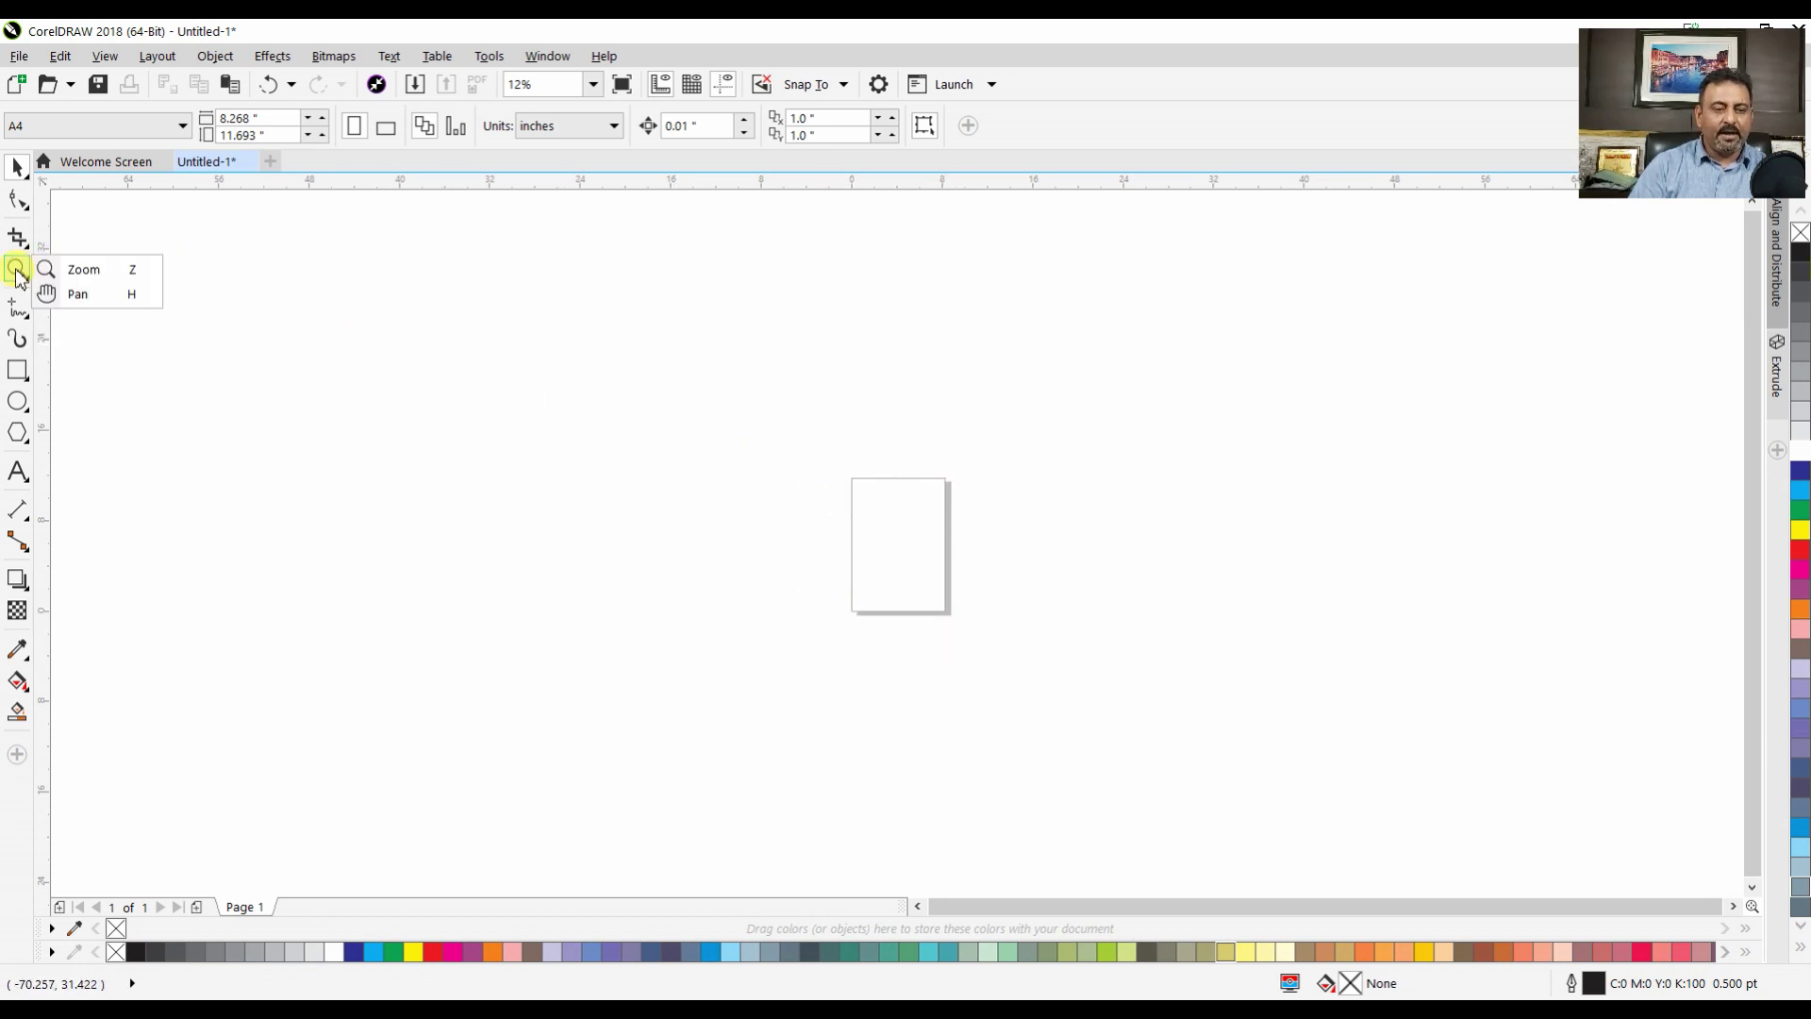
{"action": "left_click", "coordinate": [74, 271]}
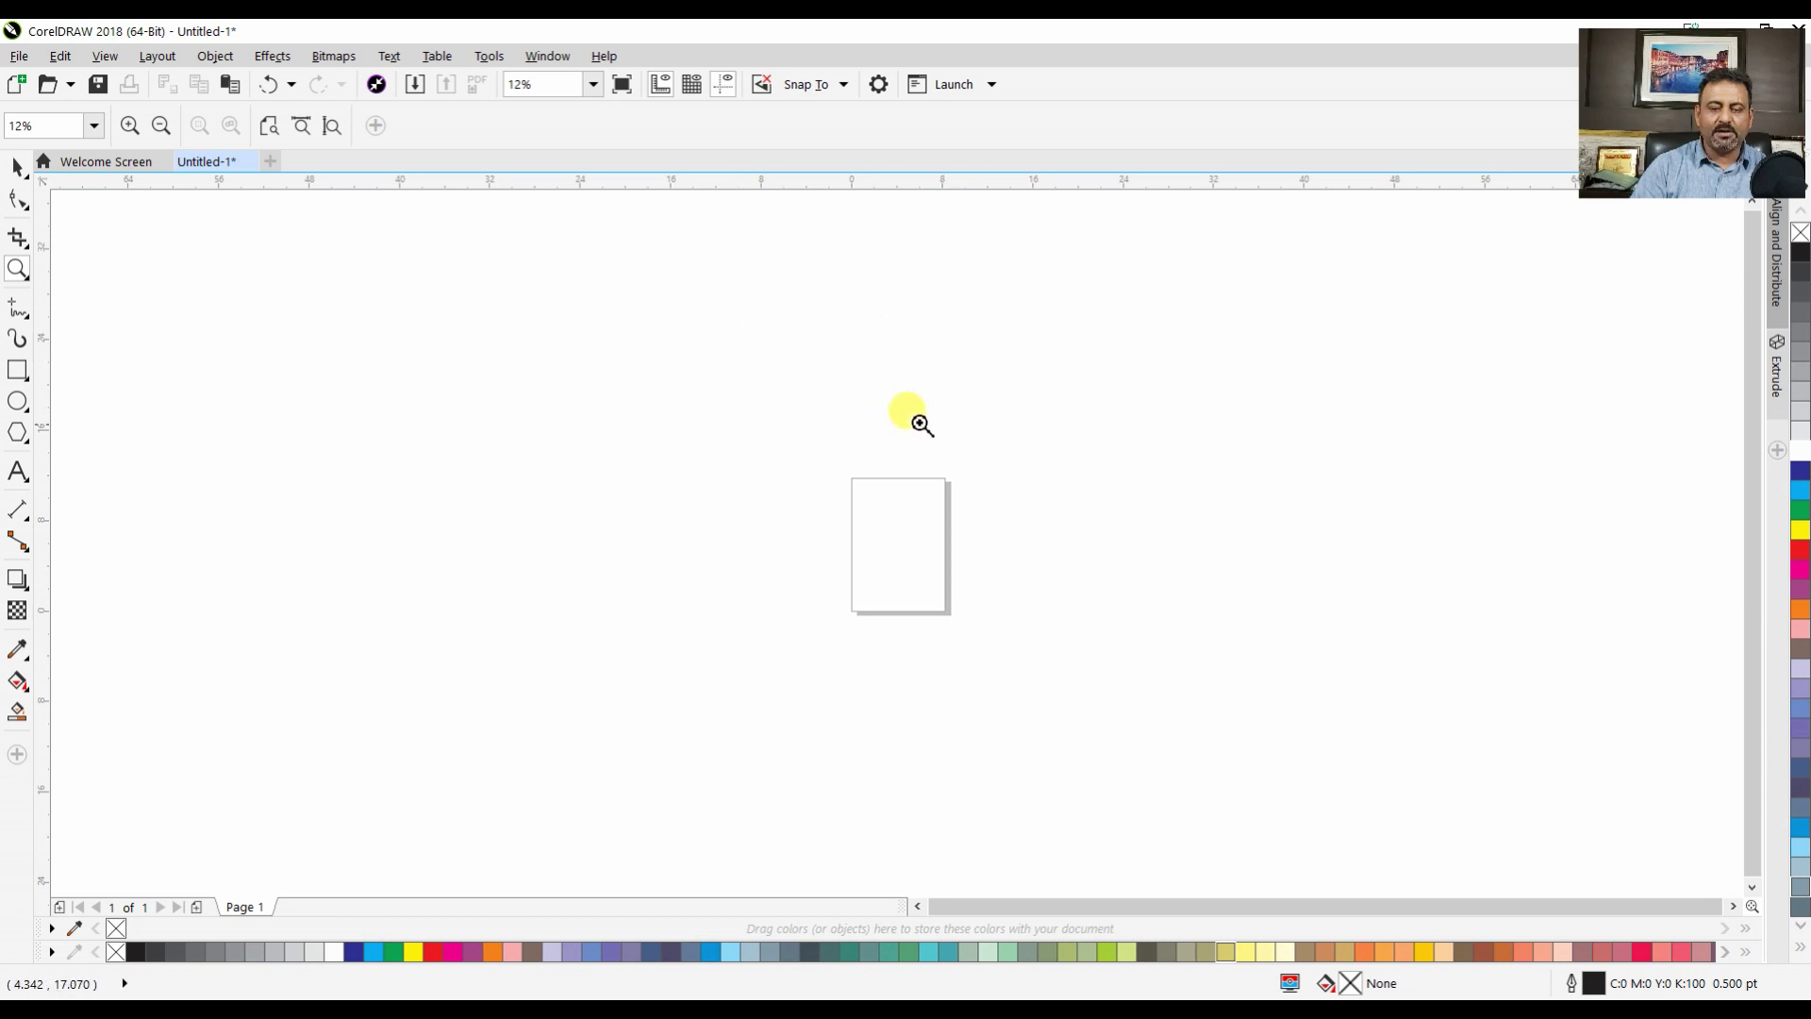
{"action": "left_click_drag", "start_coordinate": [847, 472], "coordinate": [958, 624]}
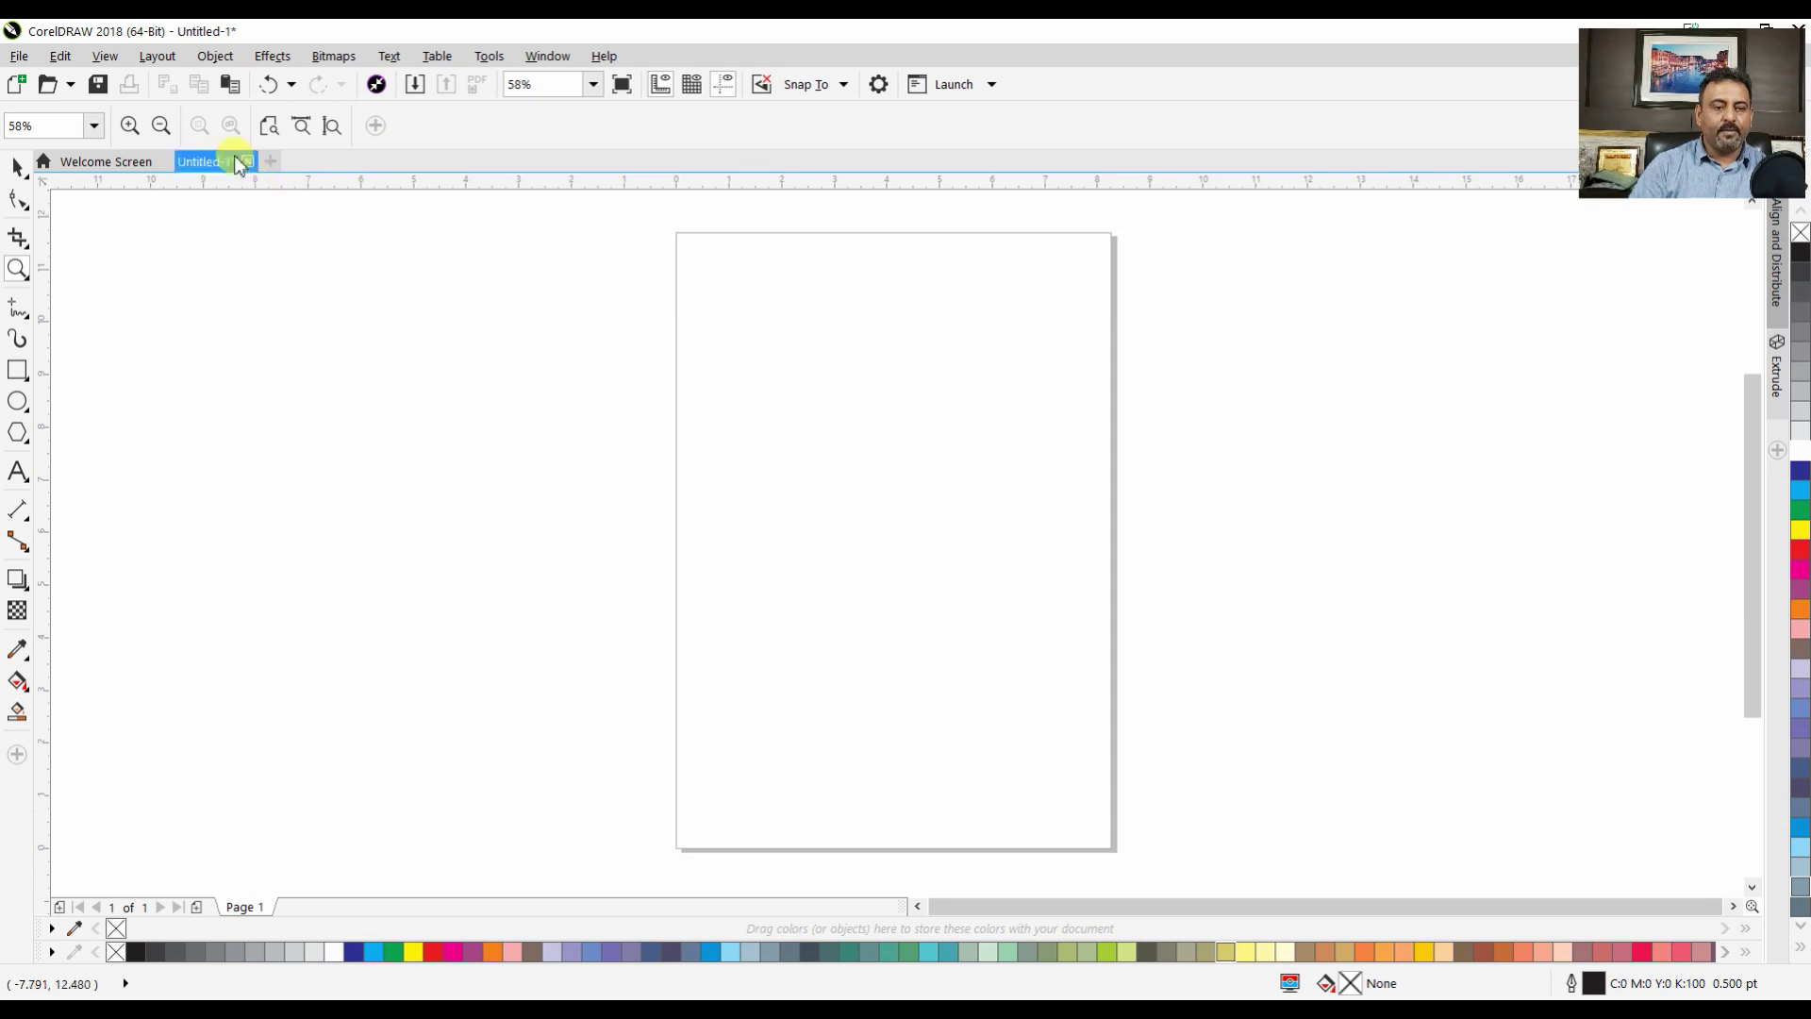
{"action": "left_click", "coordinate": [17, 171]}
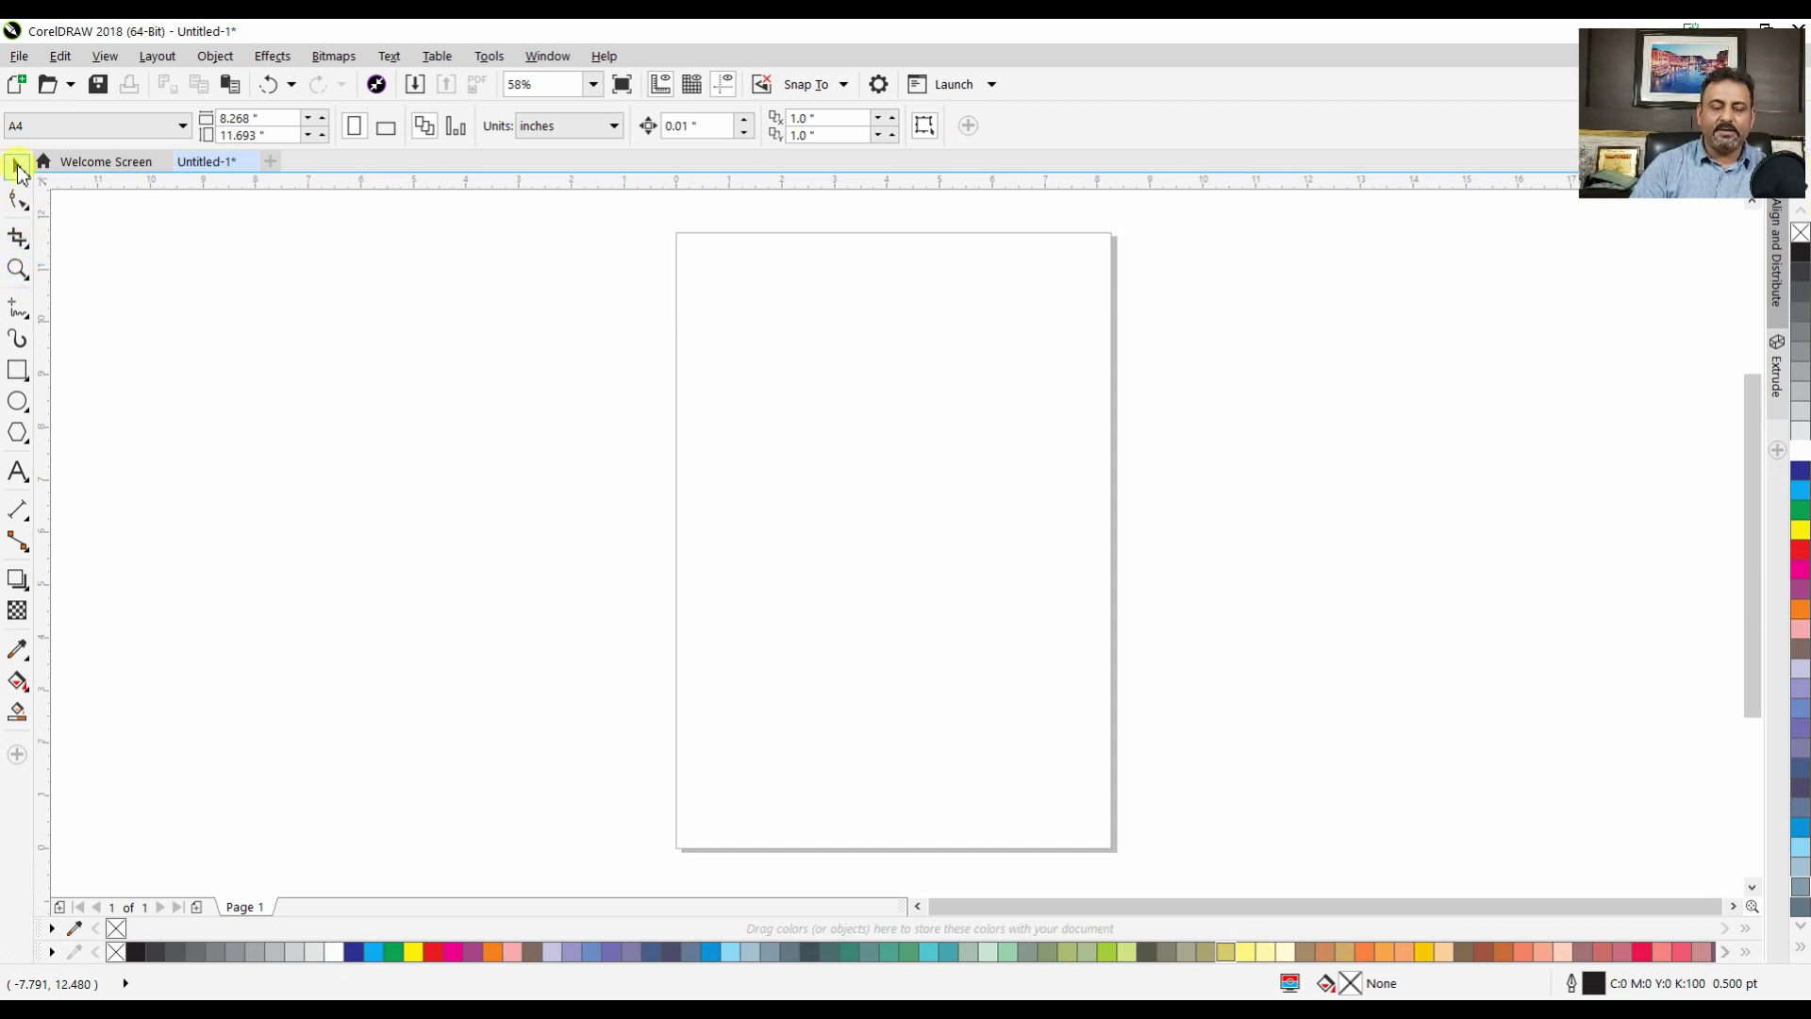
{"action": "left_click", "coordinate": [19, 471]}
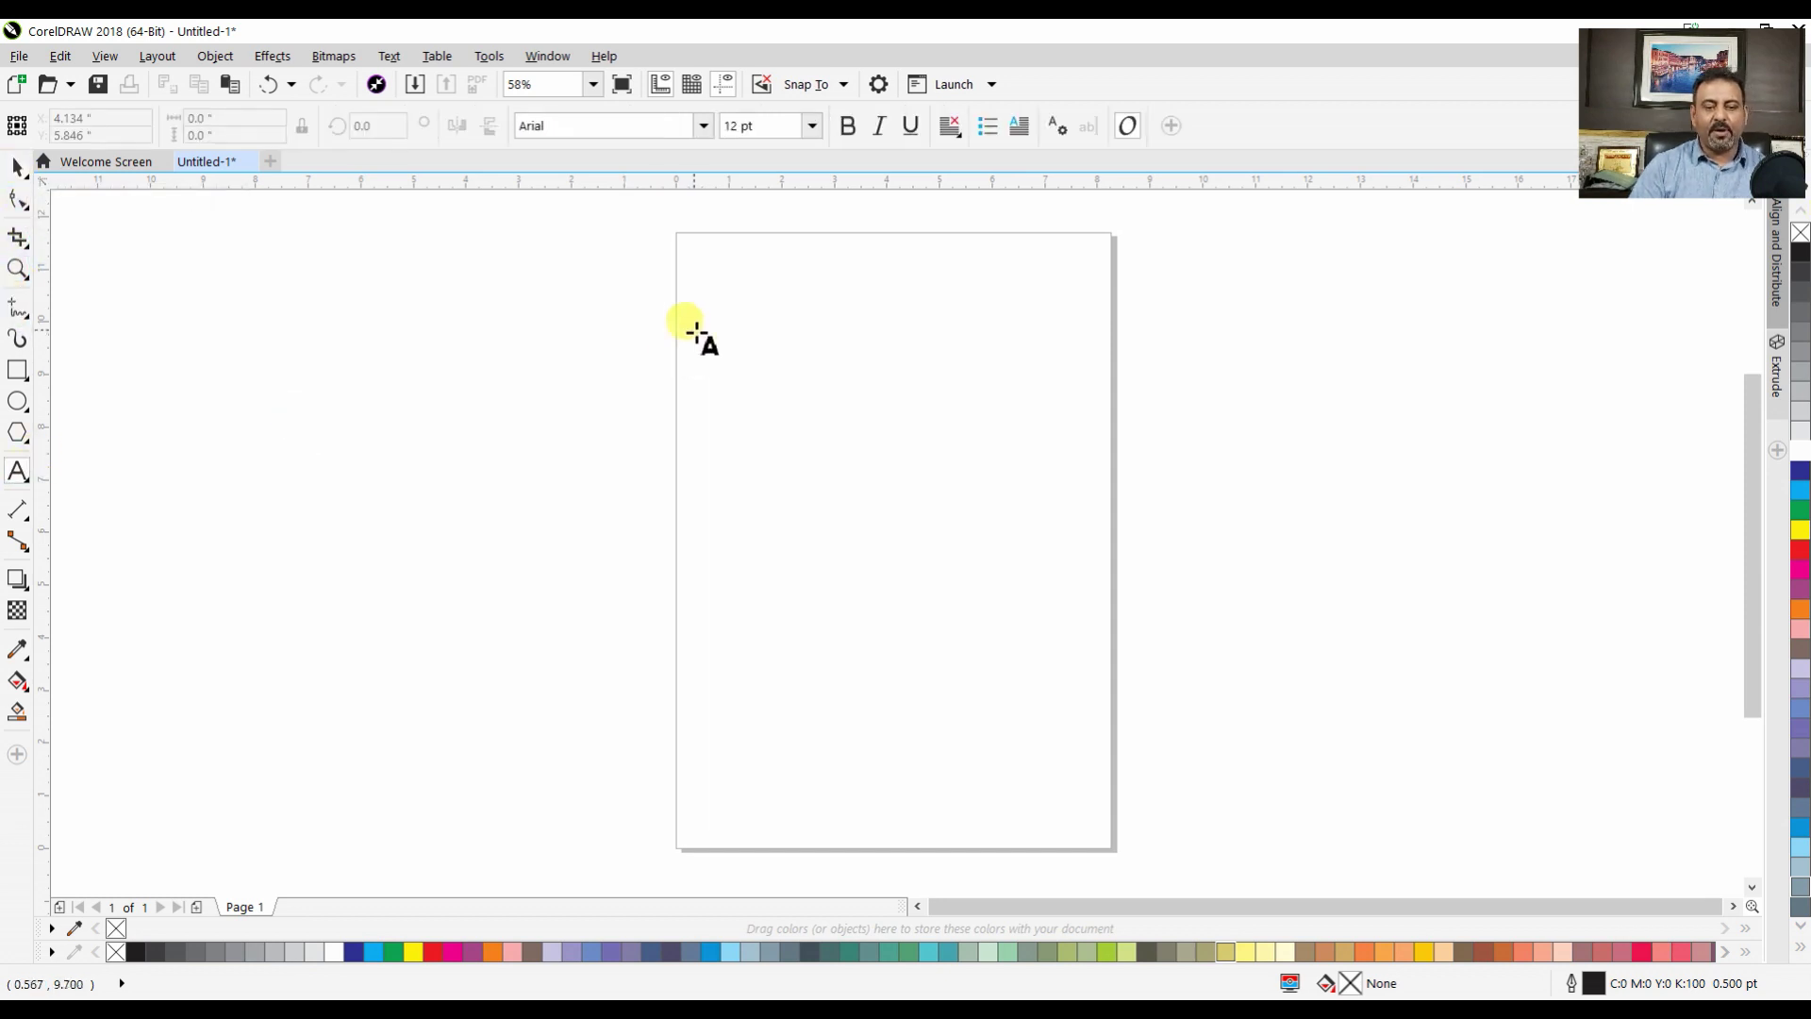
{"action": "left_click", "coordinate": [709, 320]}
{"action": "type", "text": "P"}
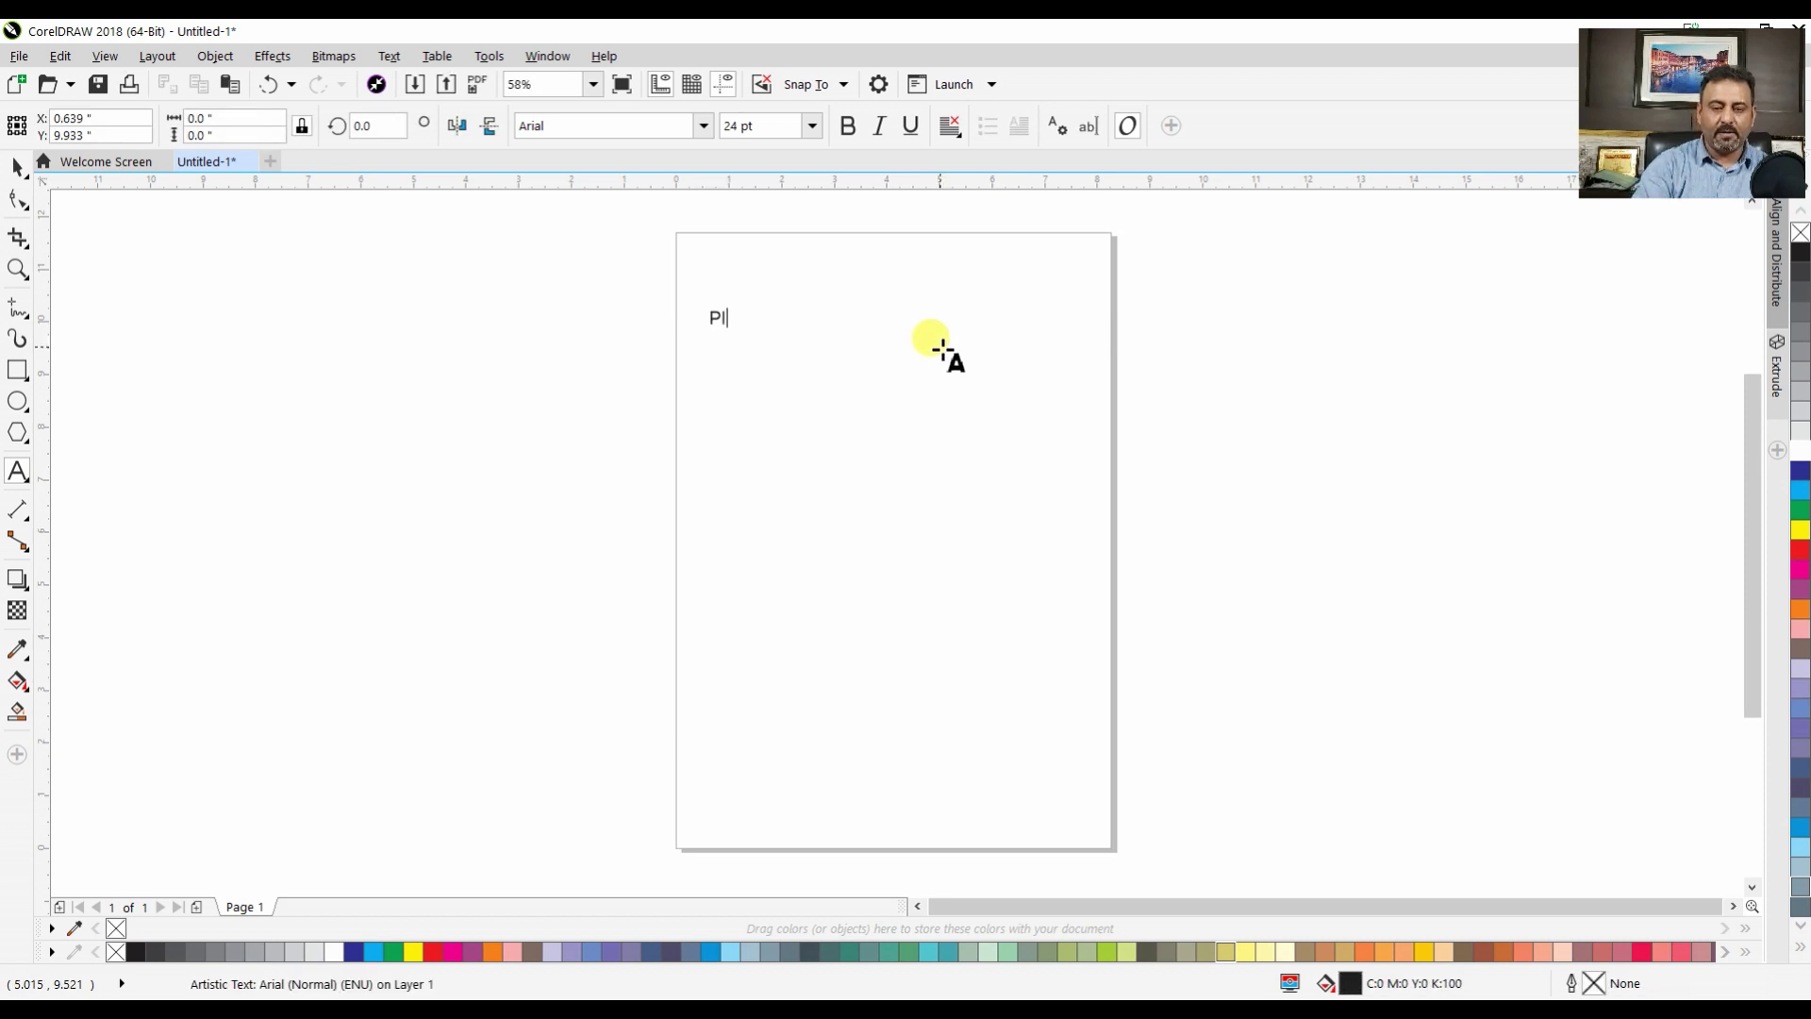
{"action": "type", "text": "IC"}
{"action": "key", "text": "BackSpace"}
{"action": "key", "text": "BackSpace"}
{"action": "type", "text": "ICK TO"}
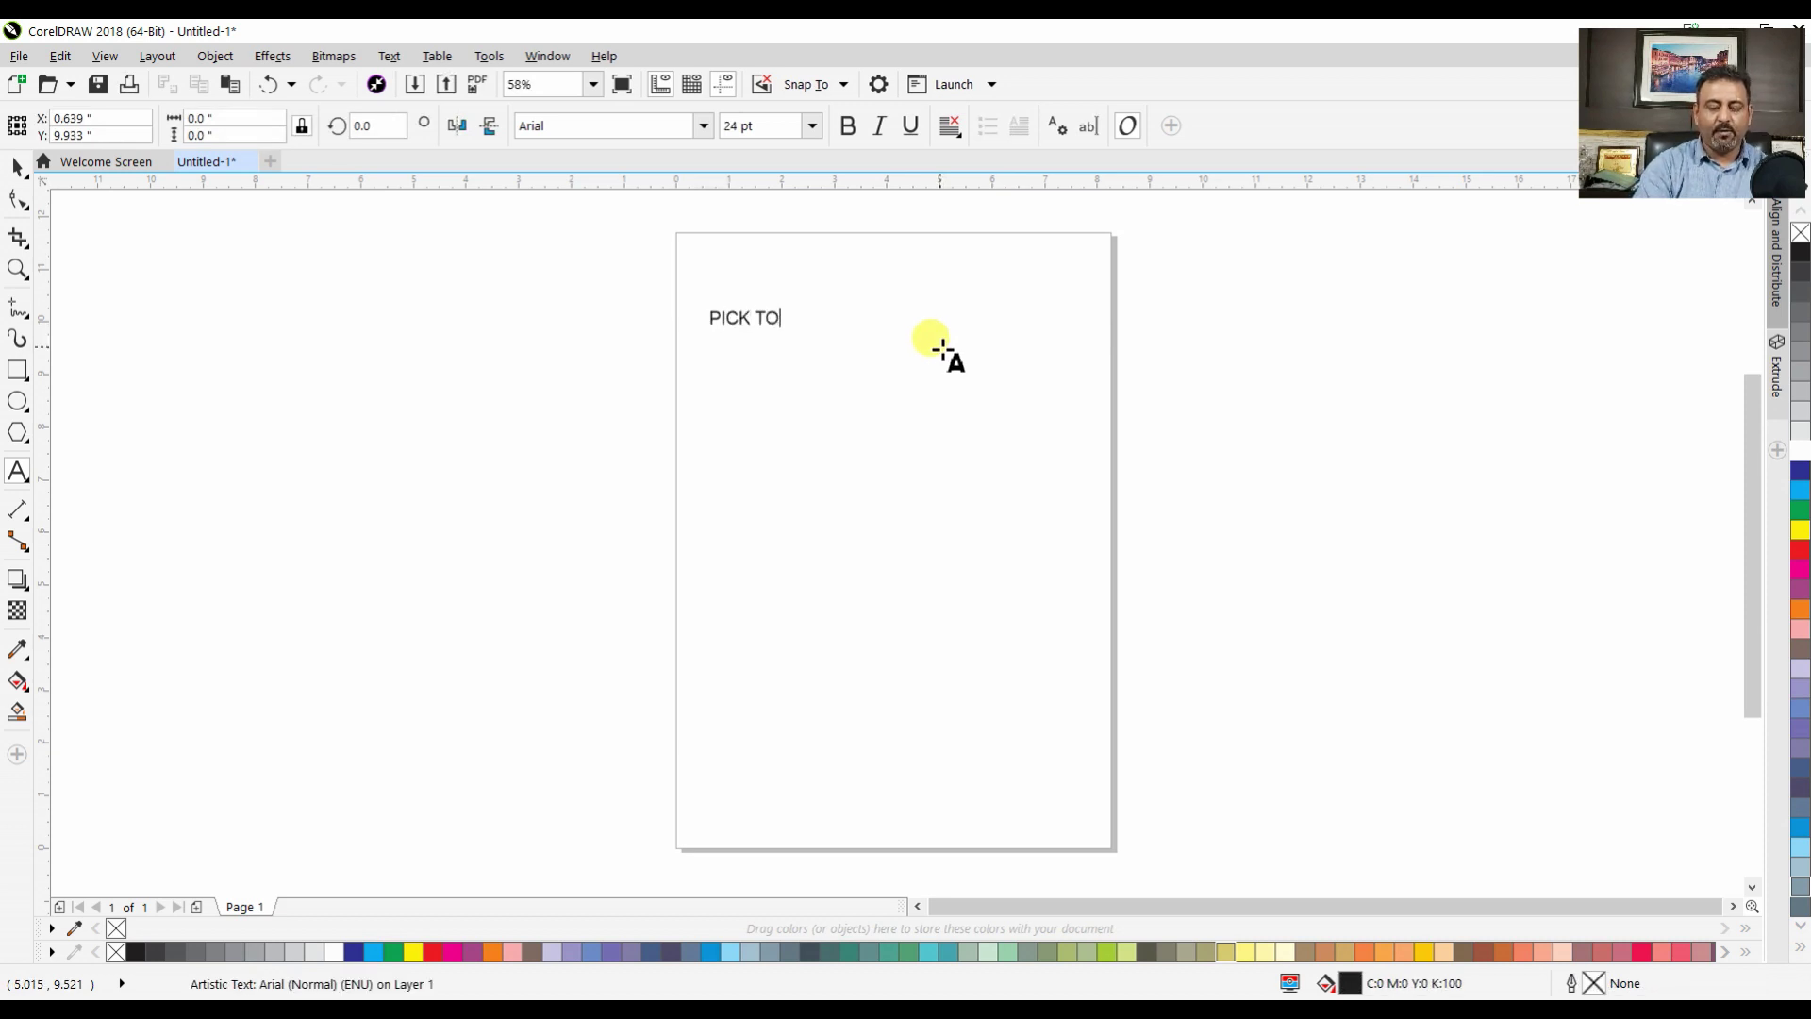
{"action": "type", "text": "LL"}
{"action": "key", "text": "BackSpace"}
{"action": "key", "text": "BackSpace"}
{"action": "type", "text": "OL"}
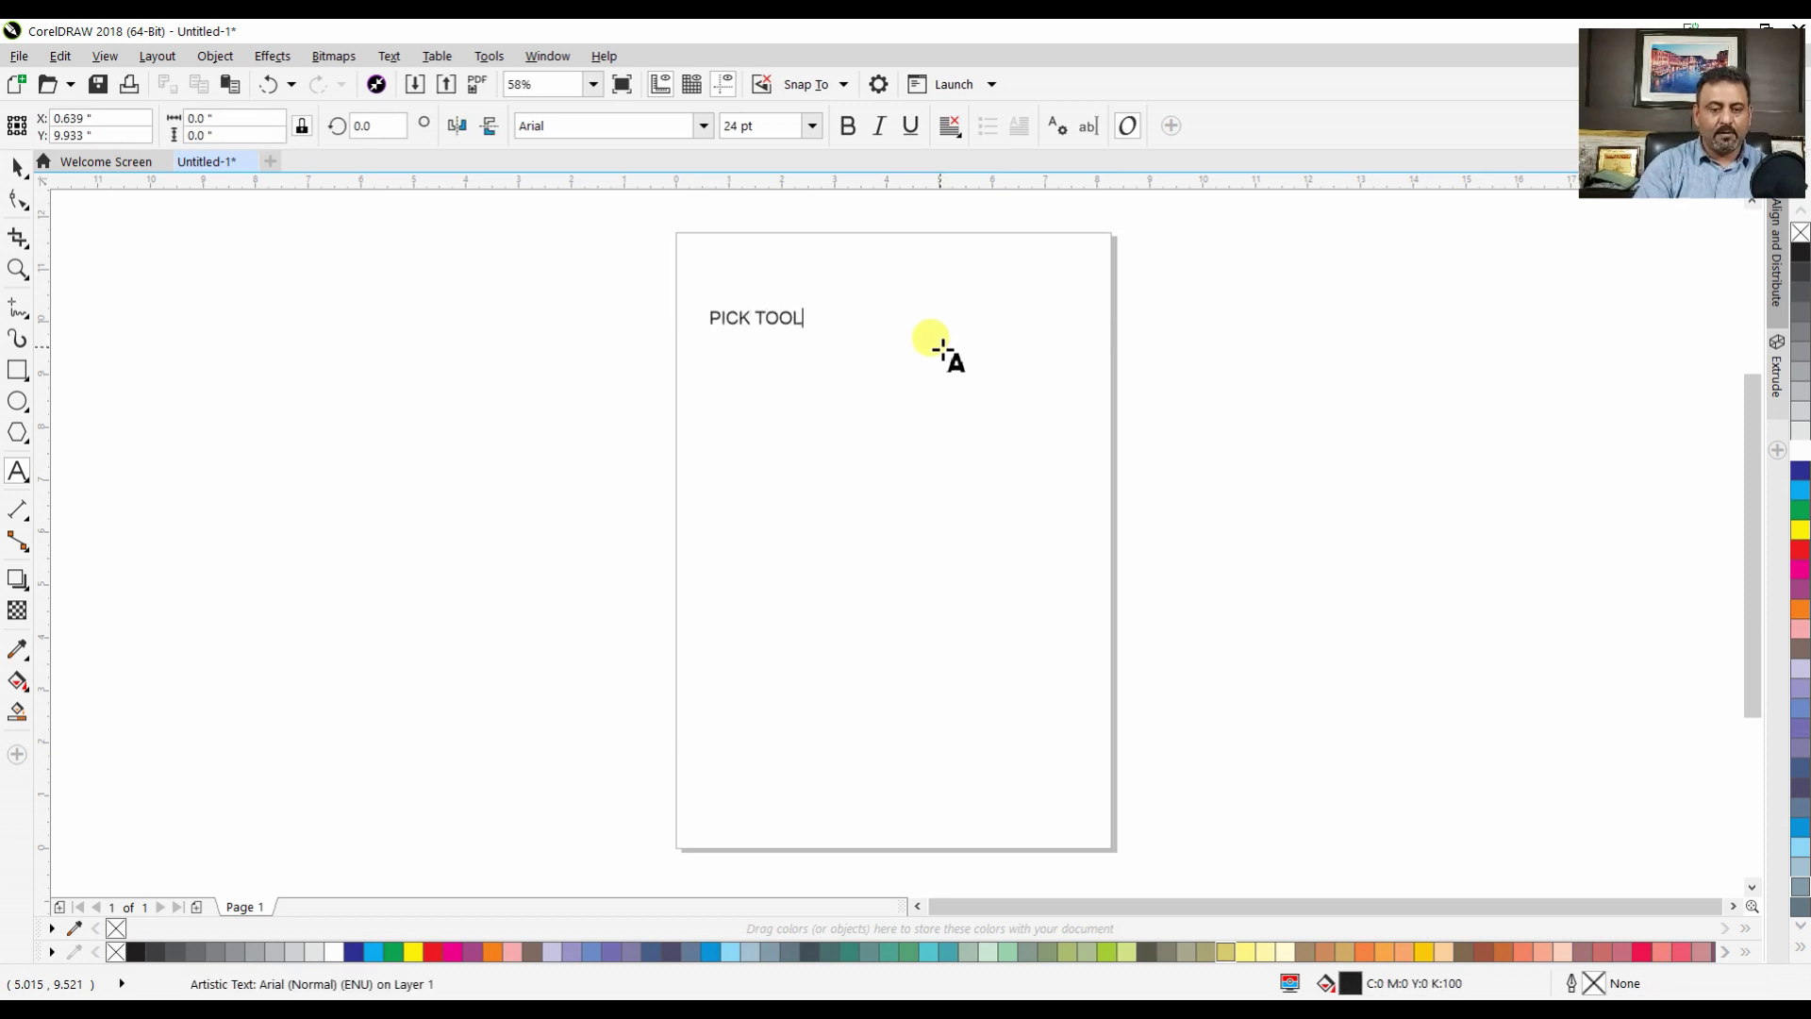
Add the lines "SHAPE TOOL" and "CROP TOOL" below "PICK TOOL" in the same text object
{"action": "key", "text": "Return"}
{"action": "type", "text": "SHA"}
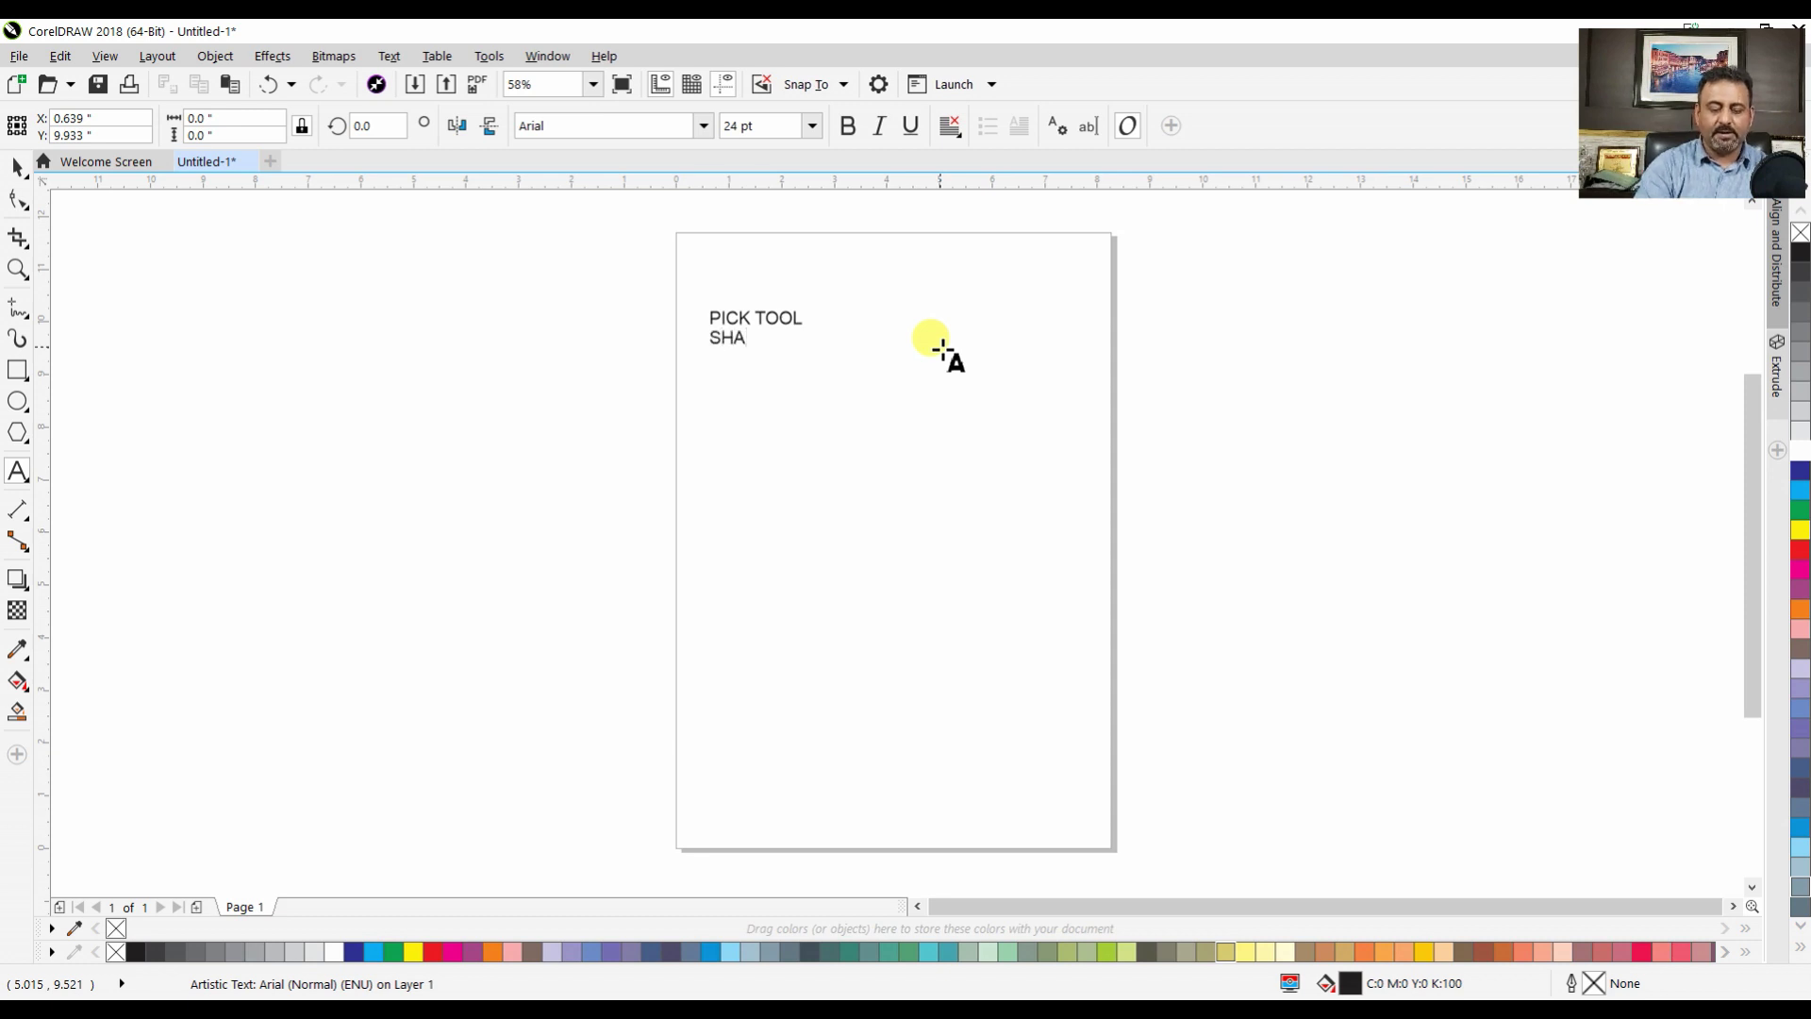
{"action": "type", "text": "PE TOLL"}
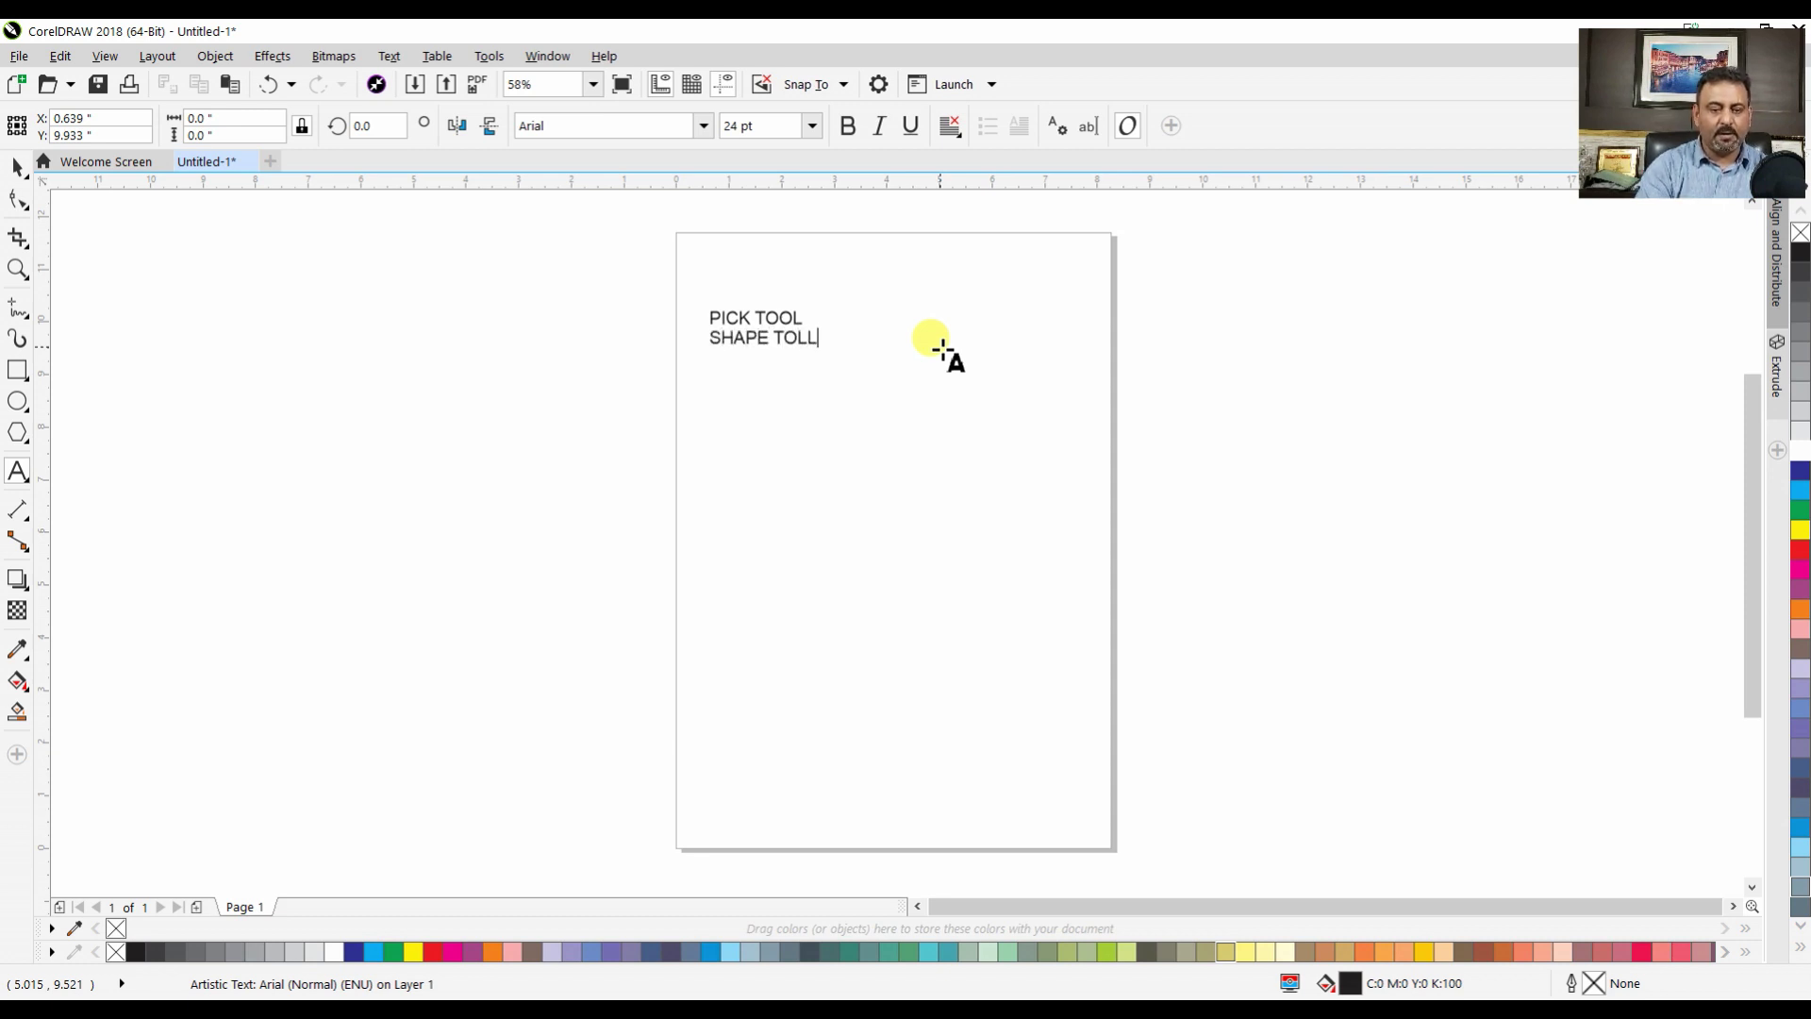
{"action": "key", "text": "Return"}
{"action": "type", "text": "CROP TOLL"}
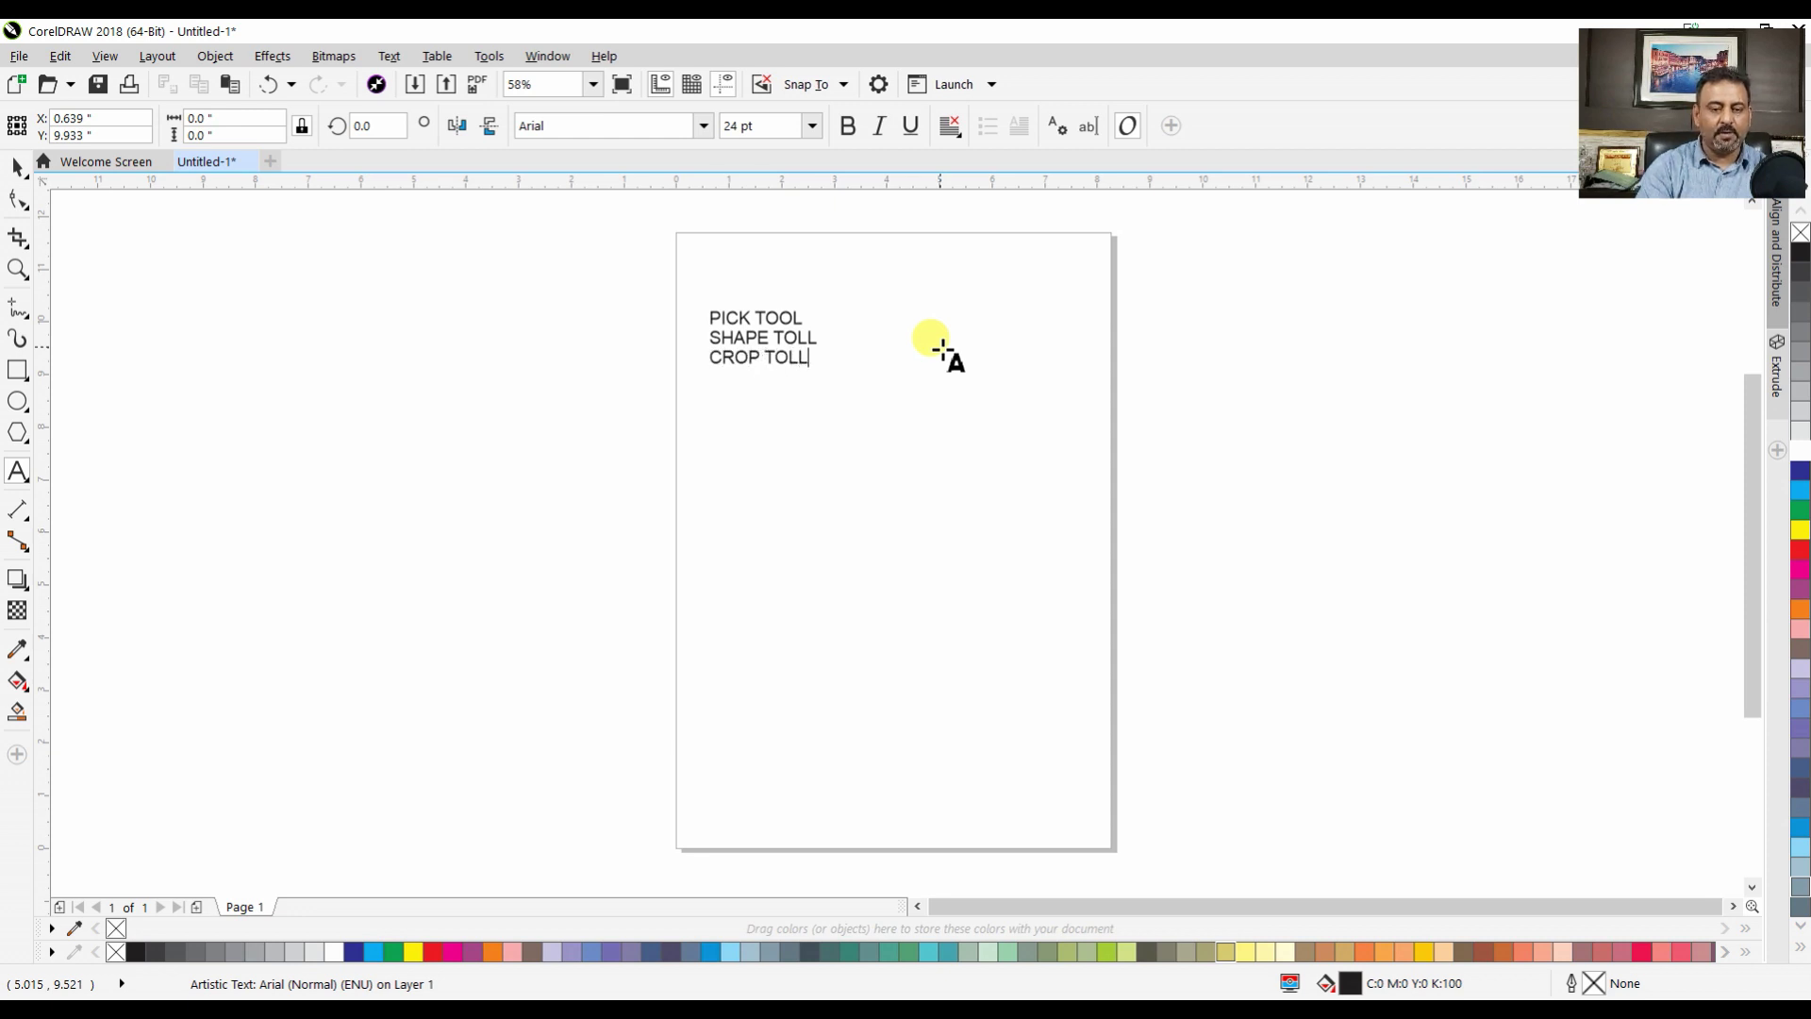
{"action": "key", "text": "BackSpace"}
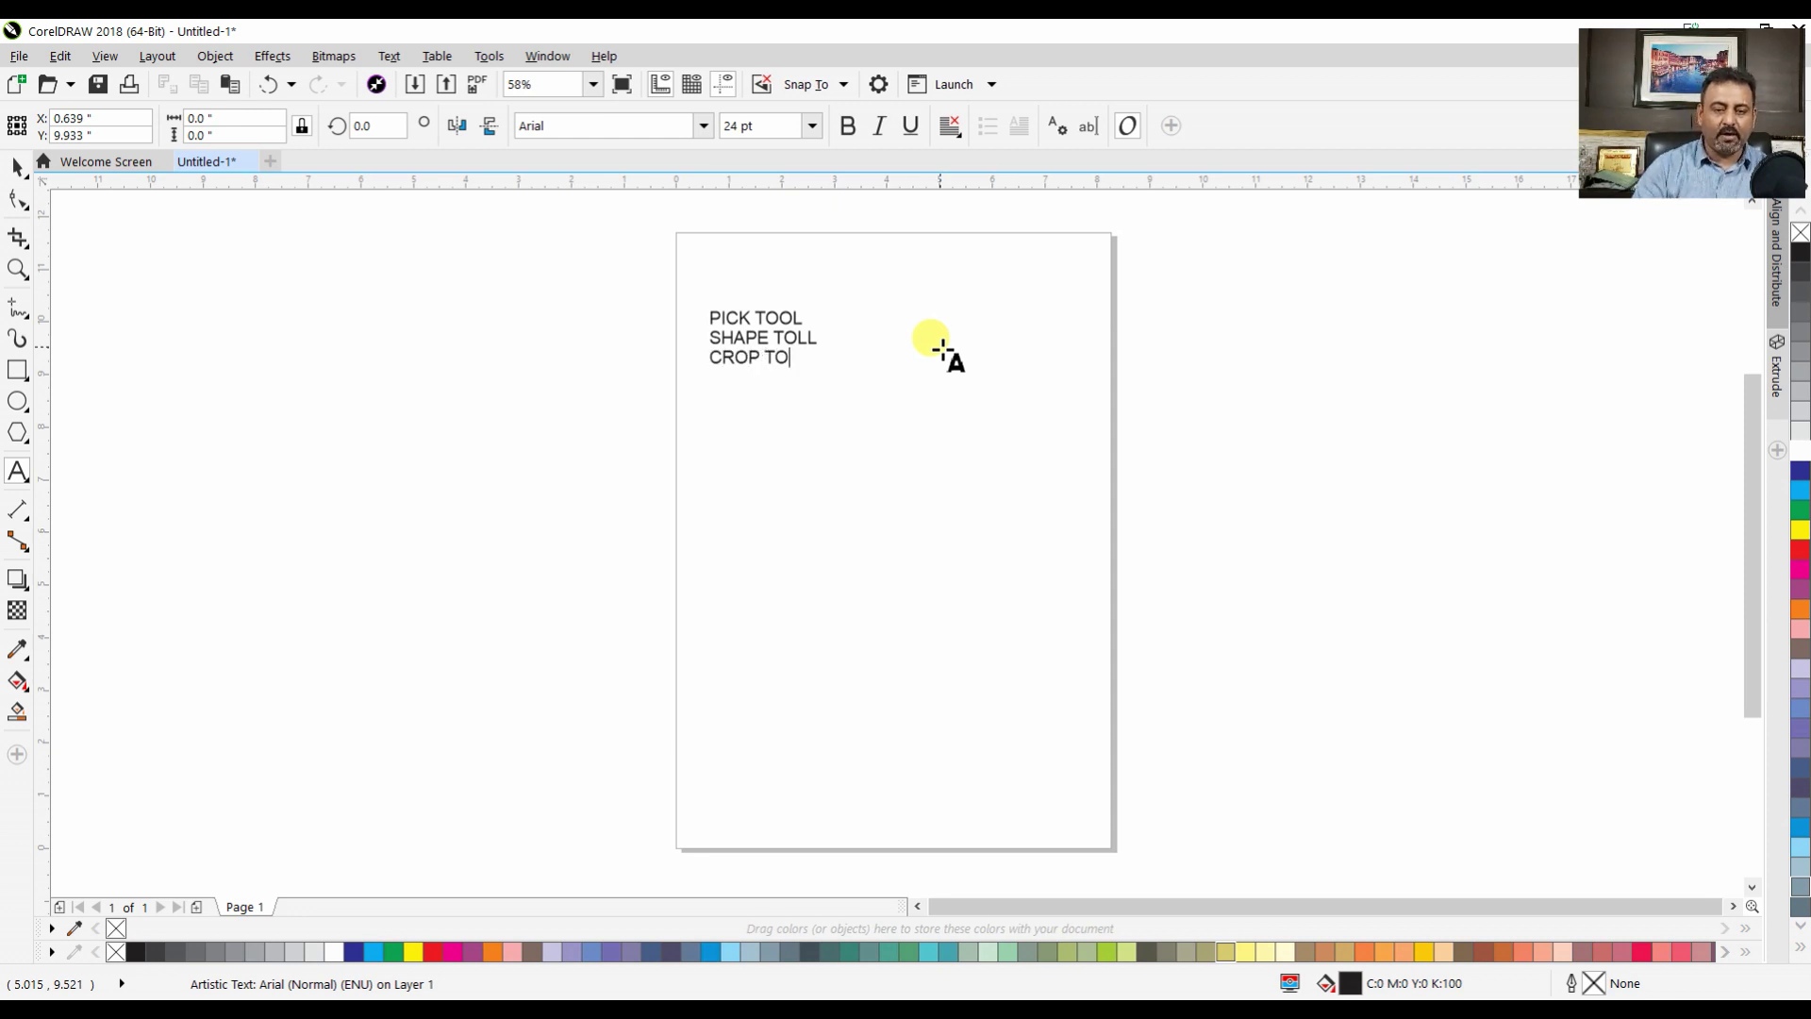
{"action": "left_click", "coordinate": [806, 337]}
{"action": "key", "text": "BackSpace"}
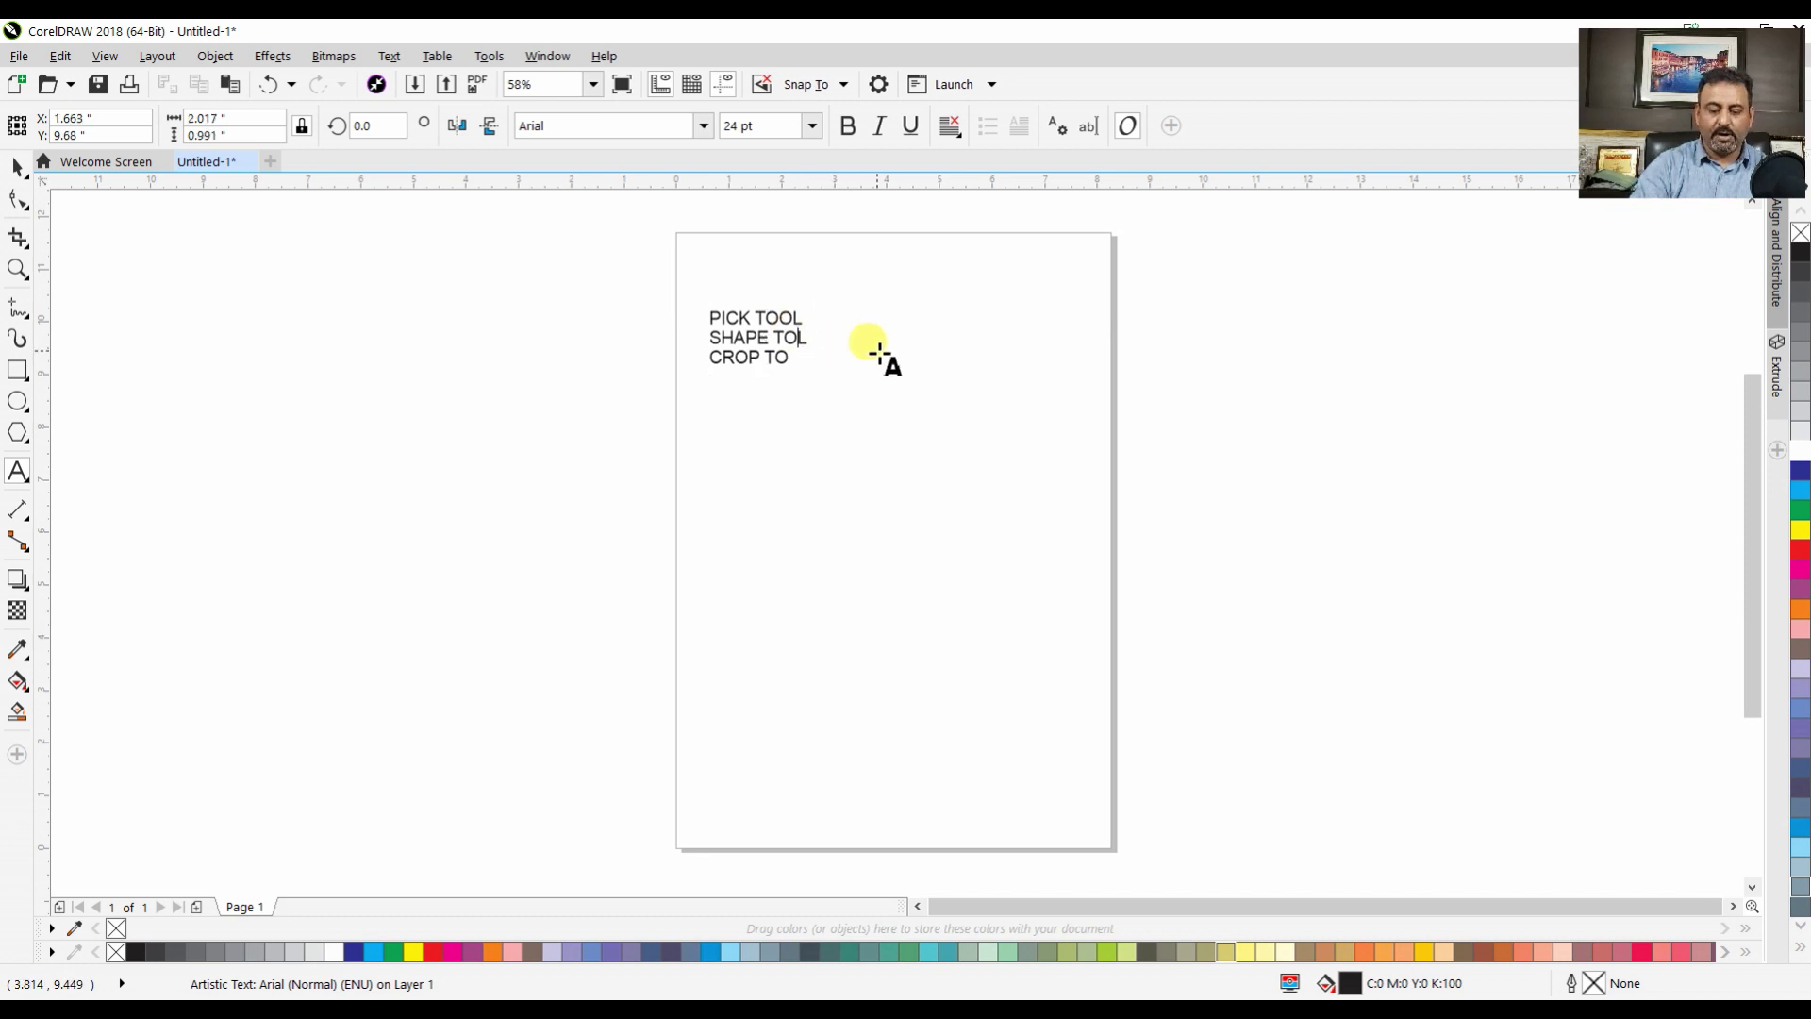
{"action": "type", "text": "O"}
{"action": "left_click", "coordinate": [787, 360]}
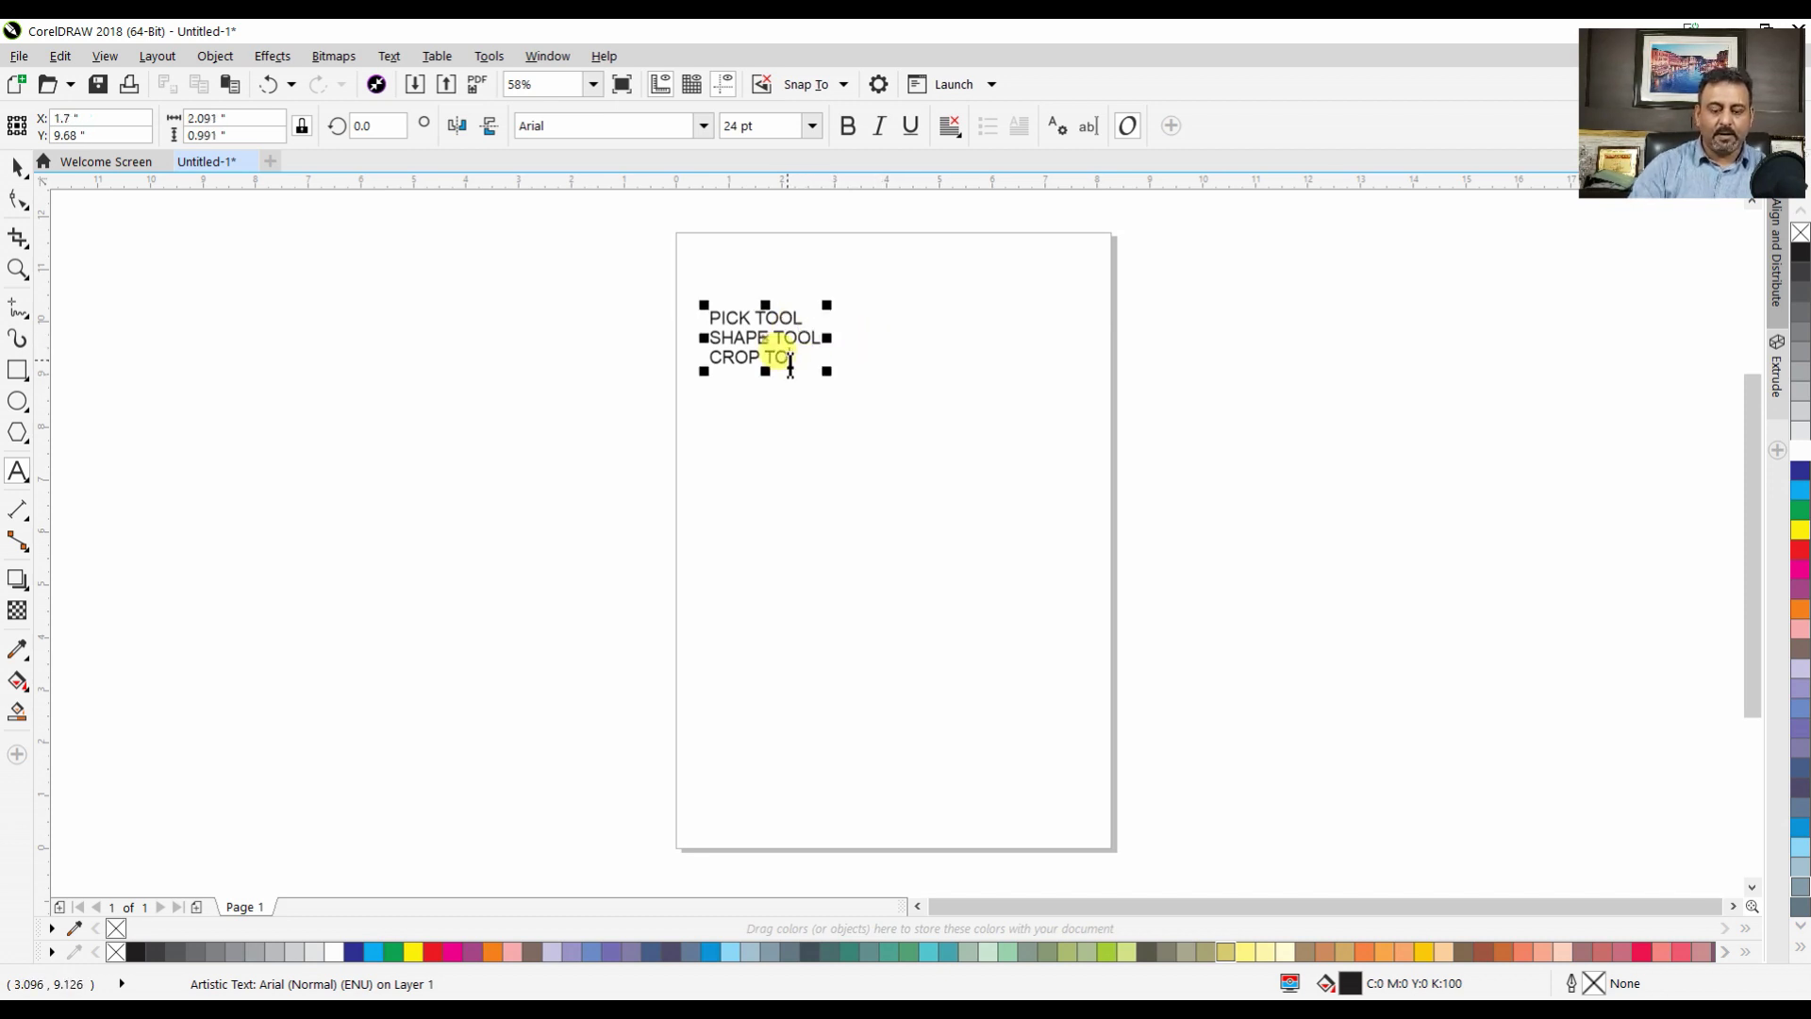
{"action": "type", "text": "OL"}
Add "ZOOM TOOL" as the fourth line of the text, then finish editing and deselect the text object
{"action": "key", "text": "Return"}
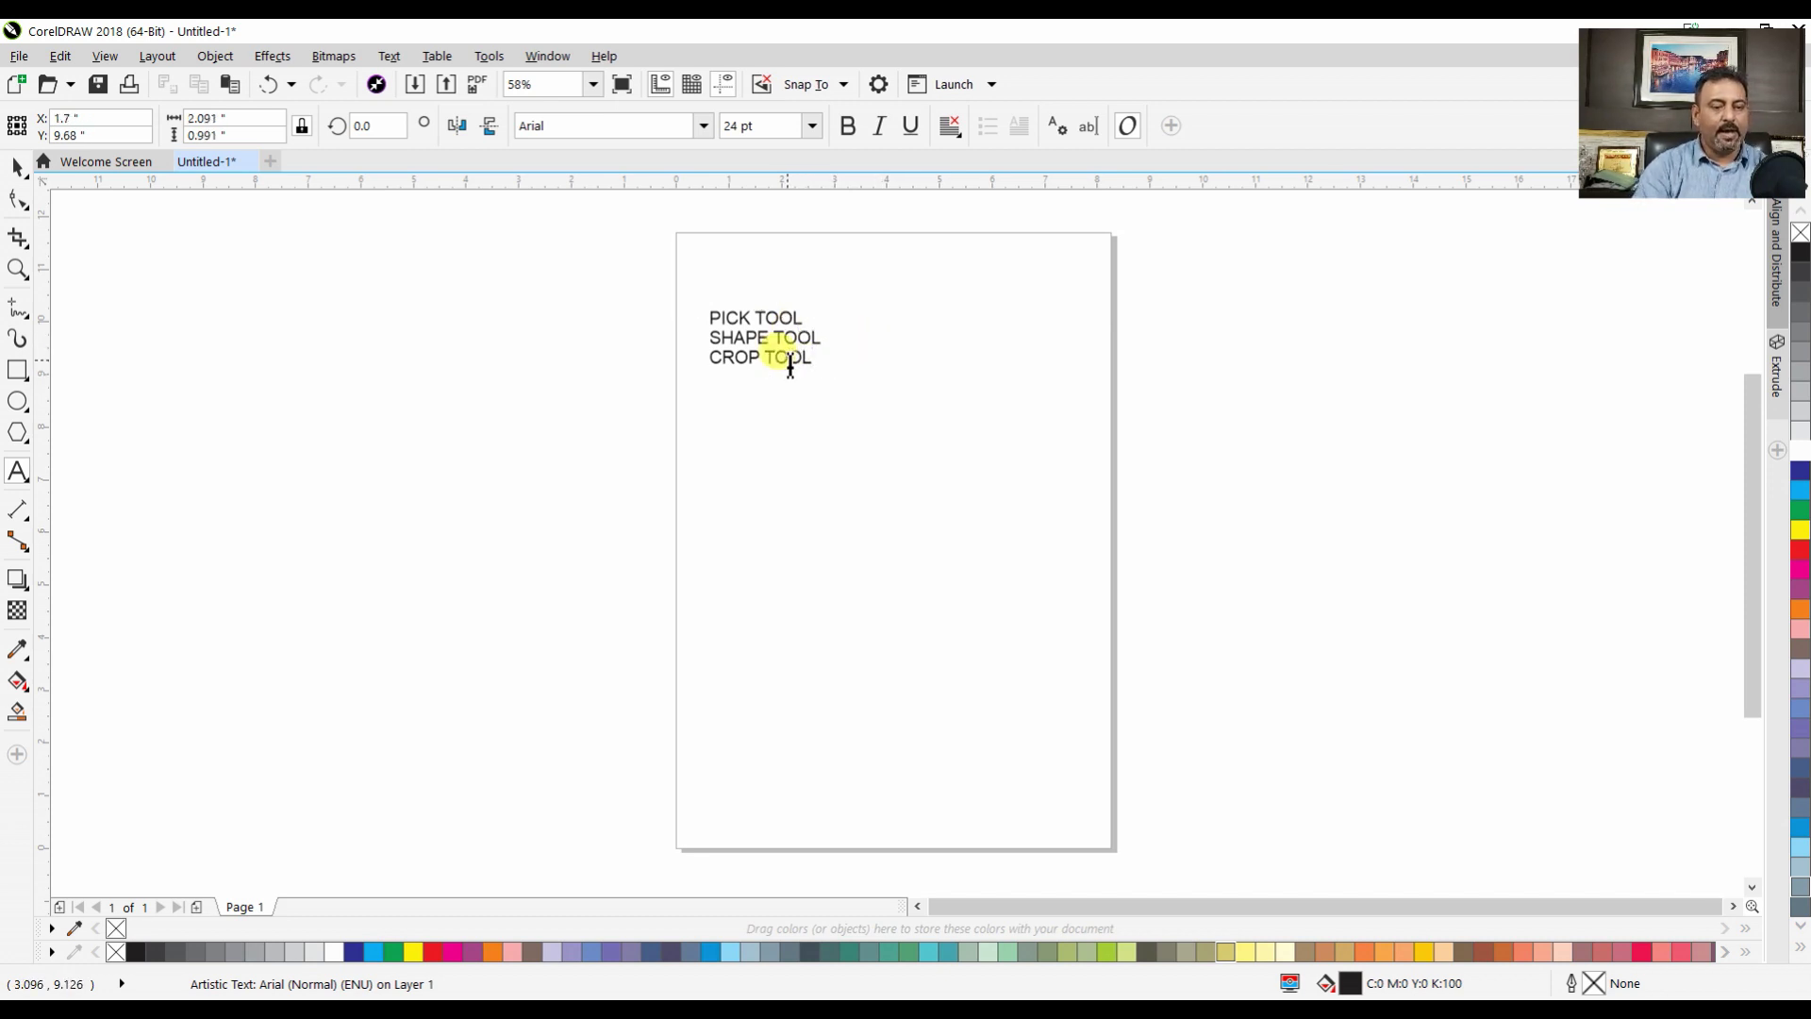
{"action": "type", "text": "ZOOM"}
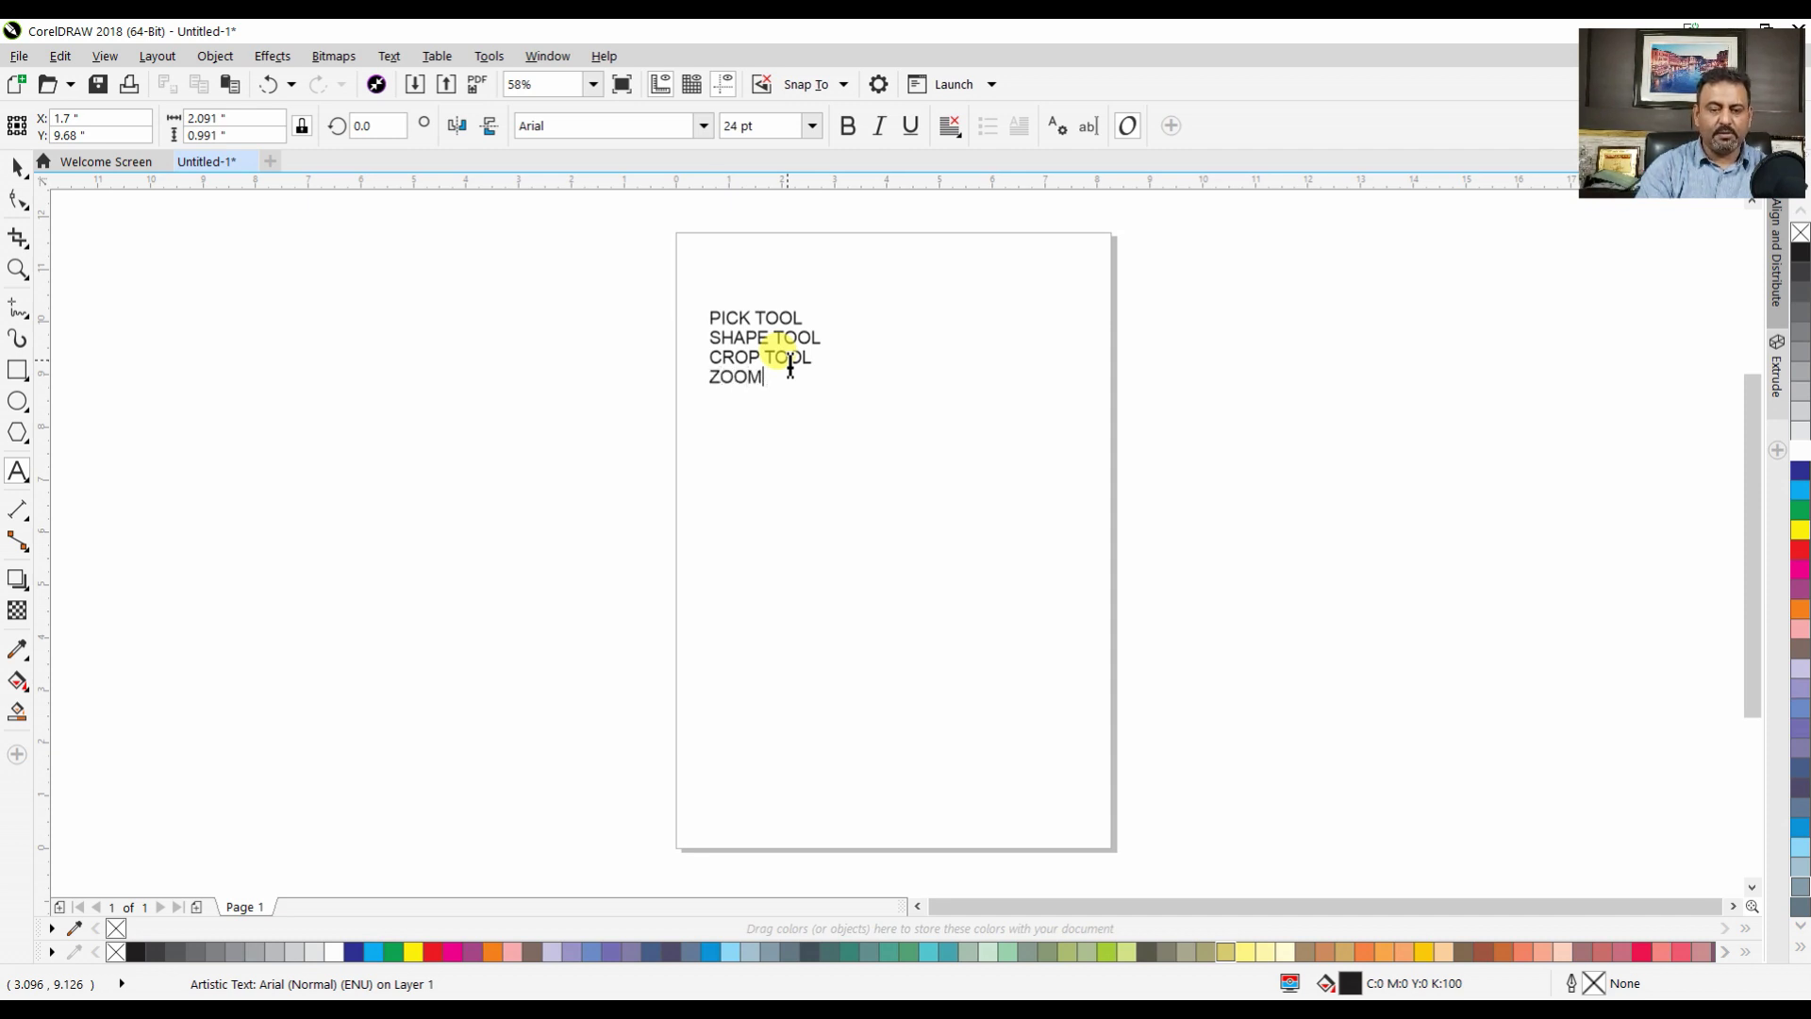
{"action": "type", "text": ".TOOL"}
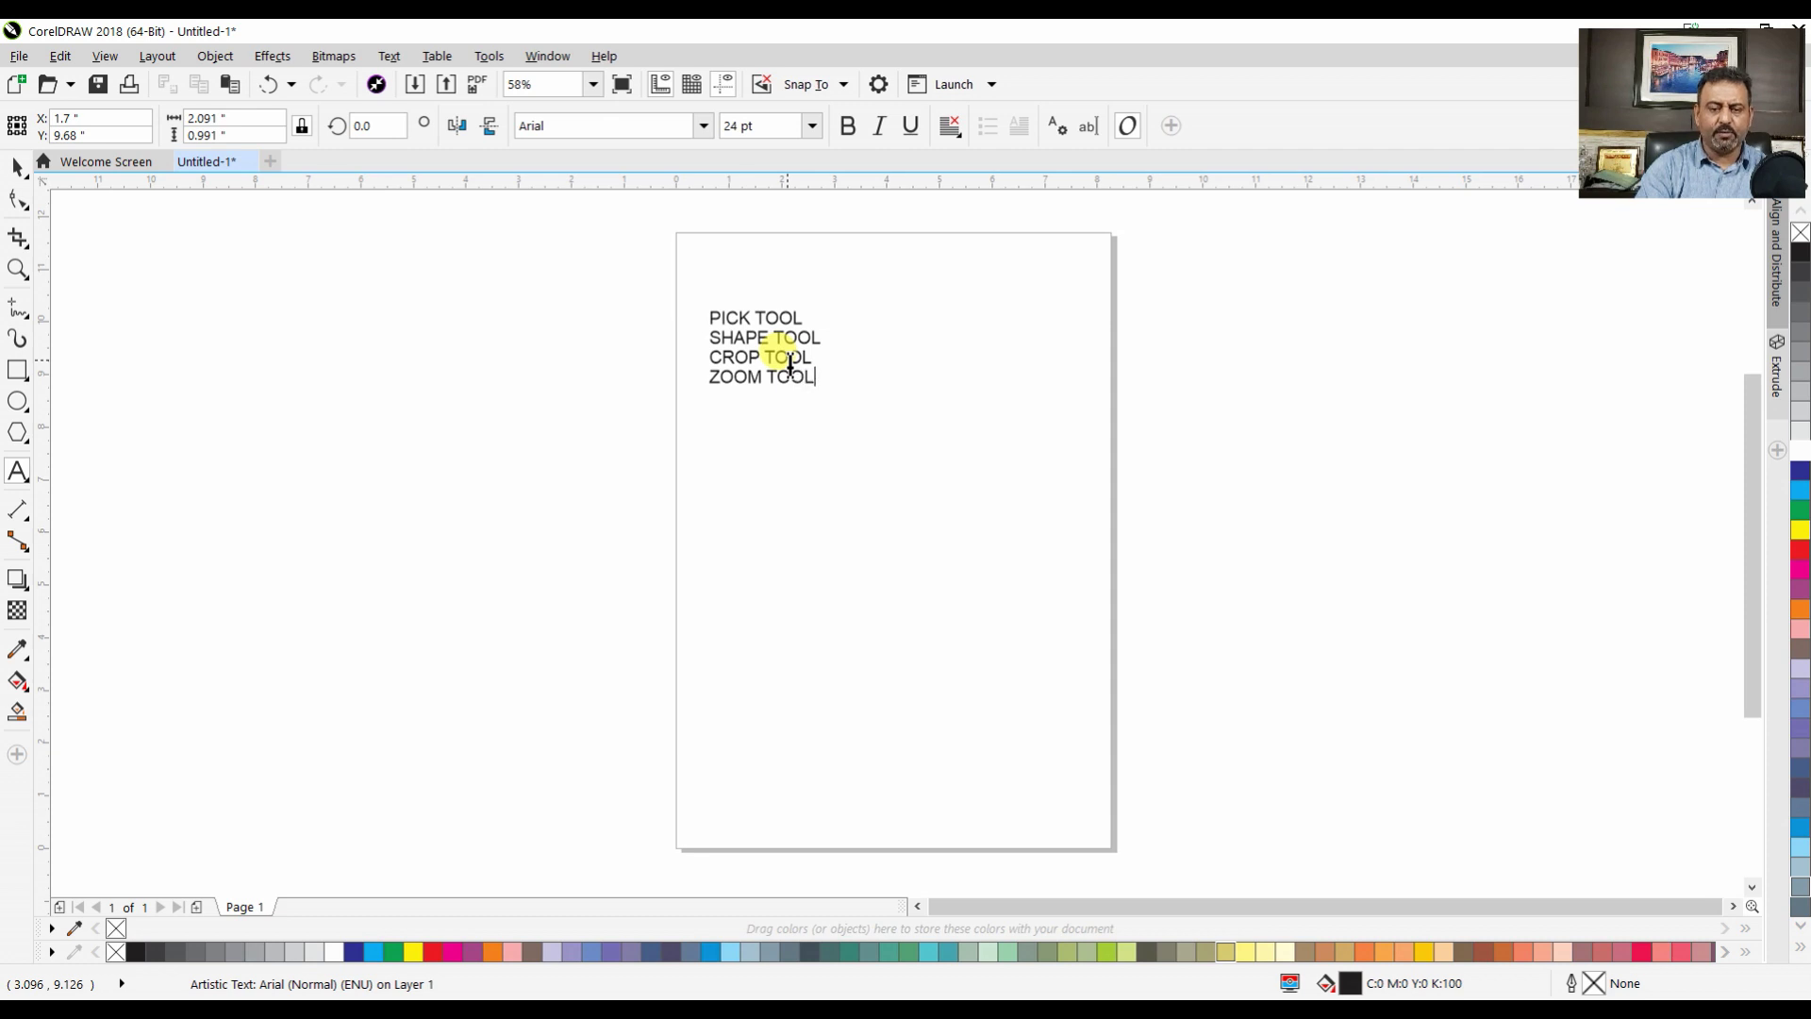
{"action": "left_click", "coordinate": [16, 167]}
{"action": "left_click", "coordinate": [18, 200]}
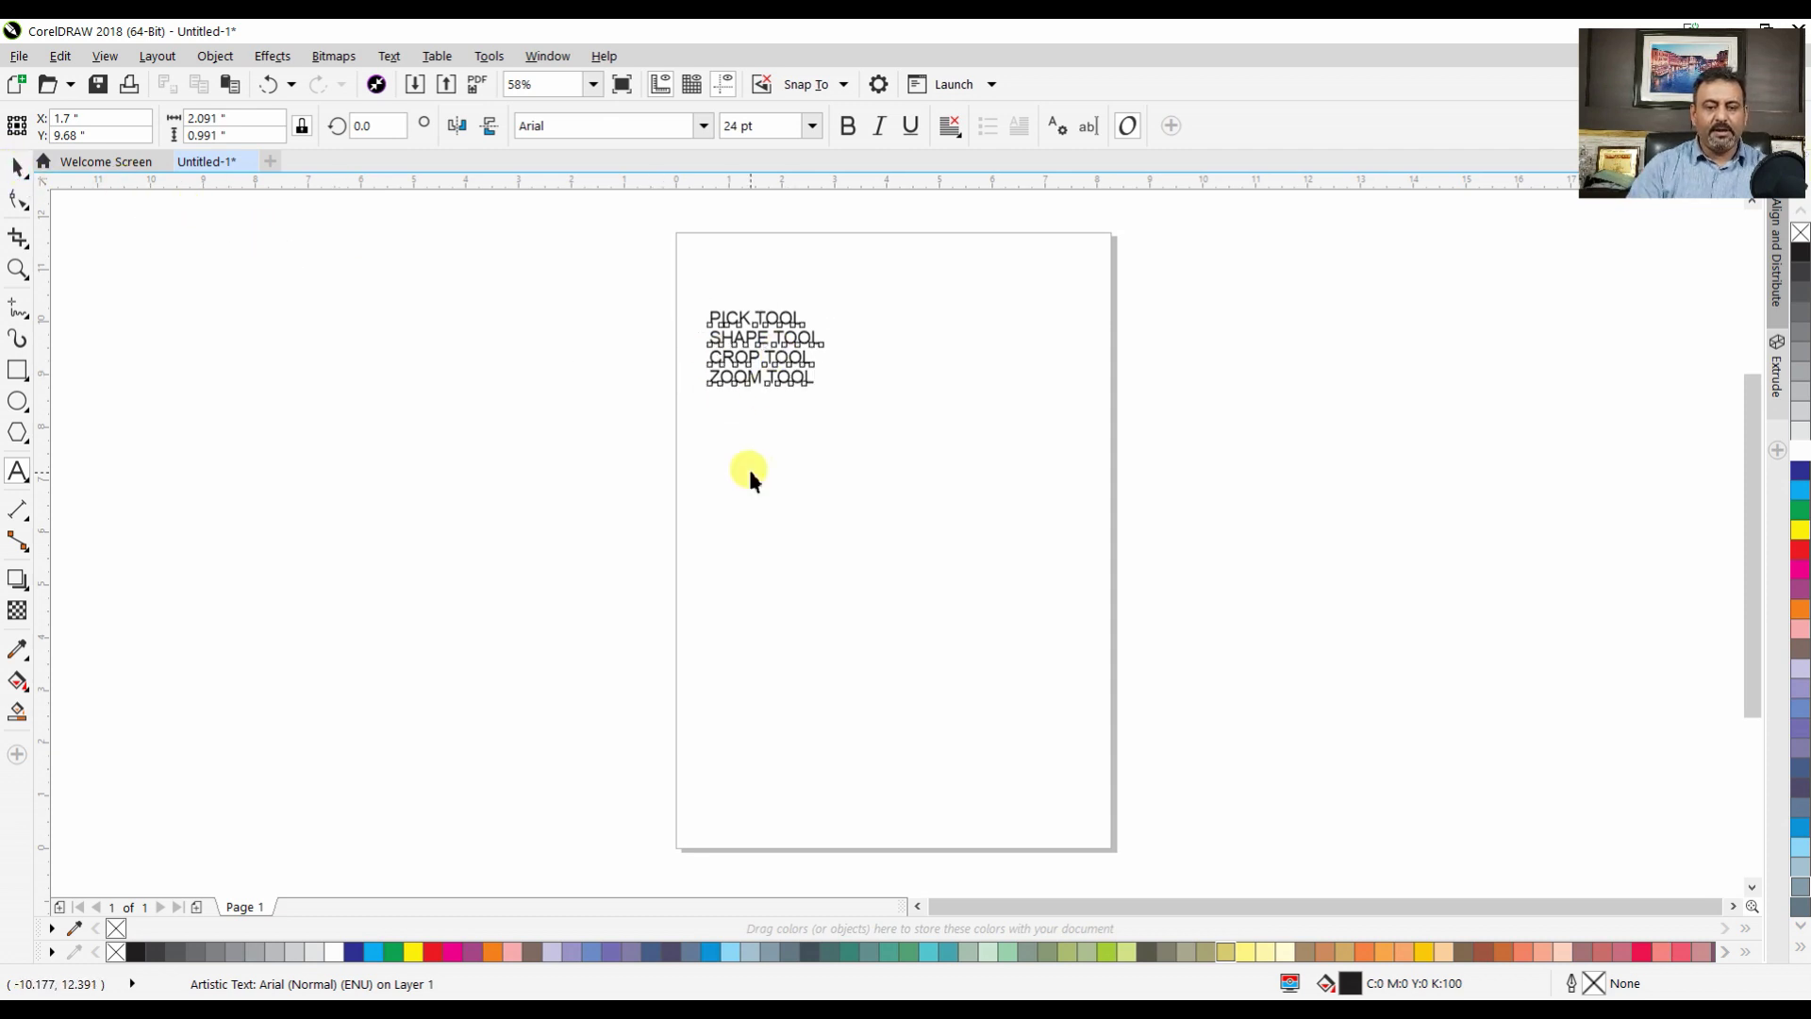
{"action": "key", "text": "space"}
{"action": "key", "text": "Escape"}
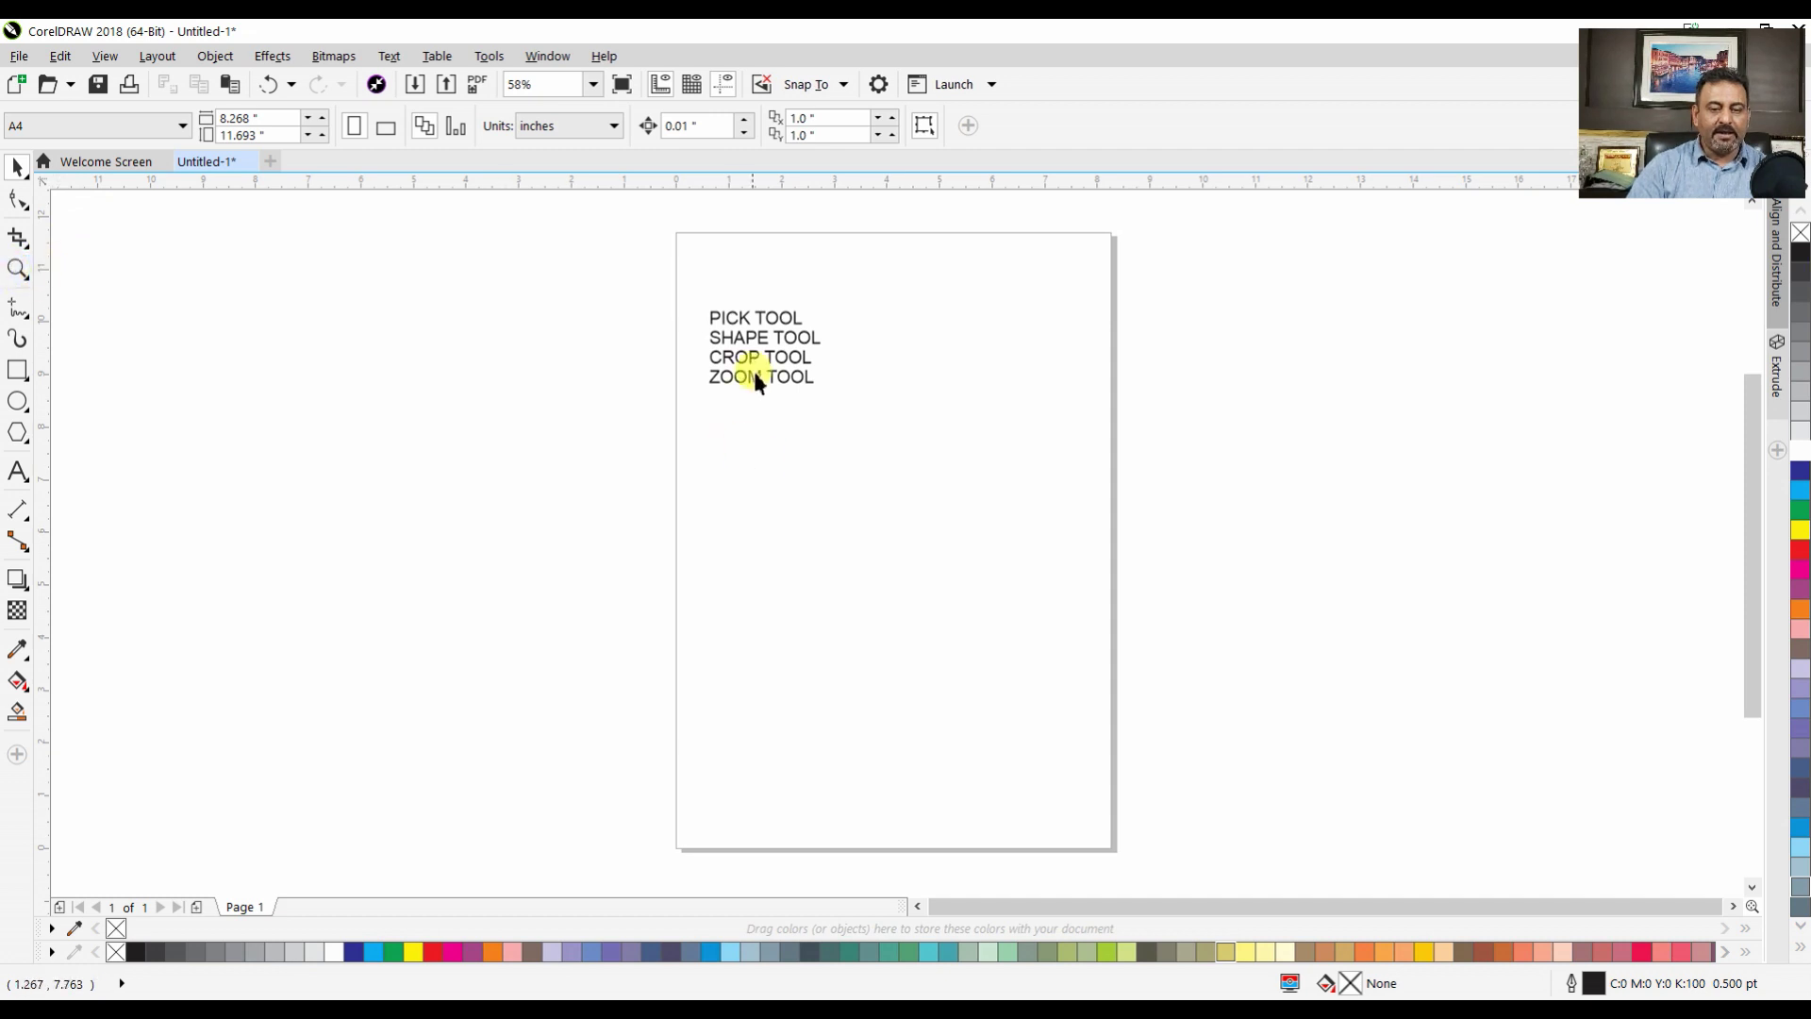
{"action": "left_click", "coordinate": [728, 316]}
{"action": "left_click", "coordinate": [196, 273]}
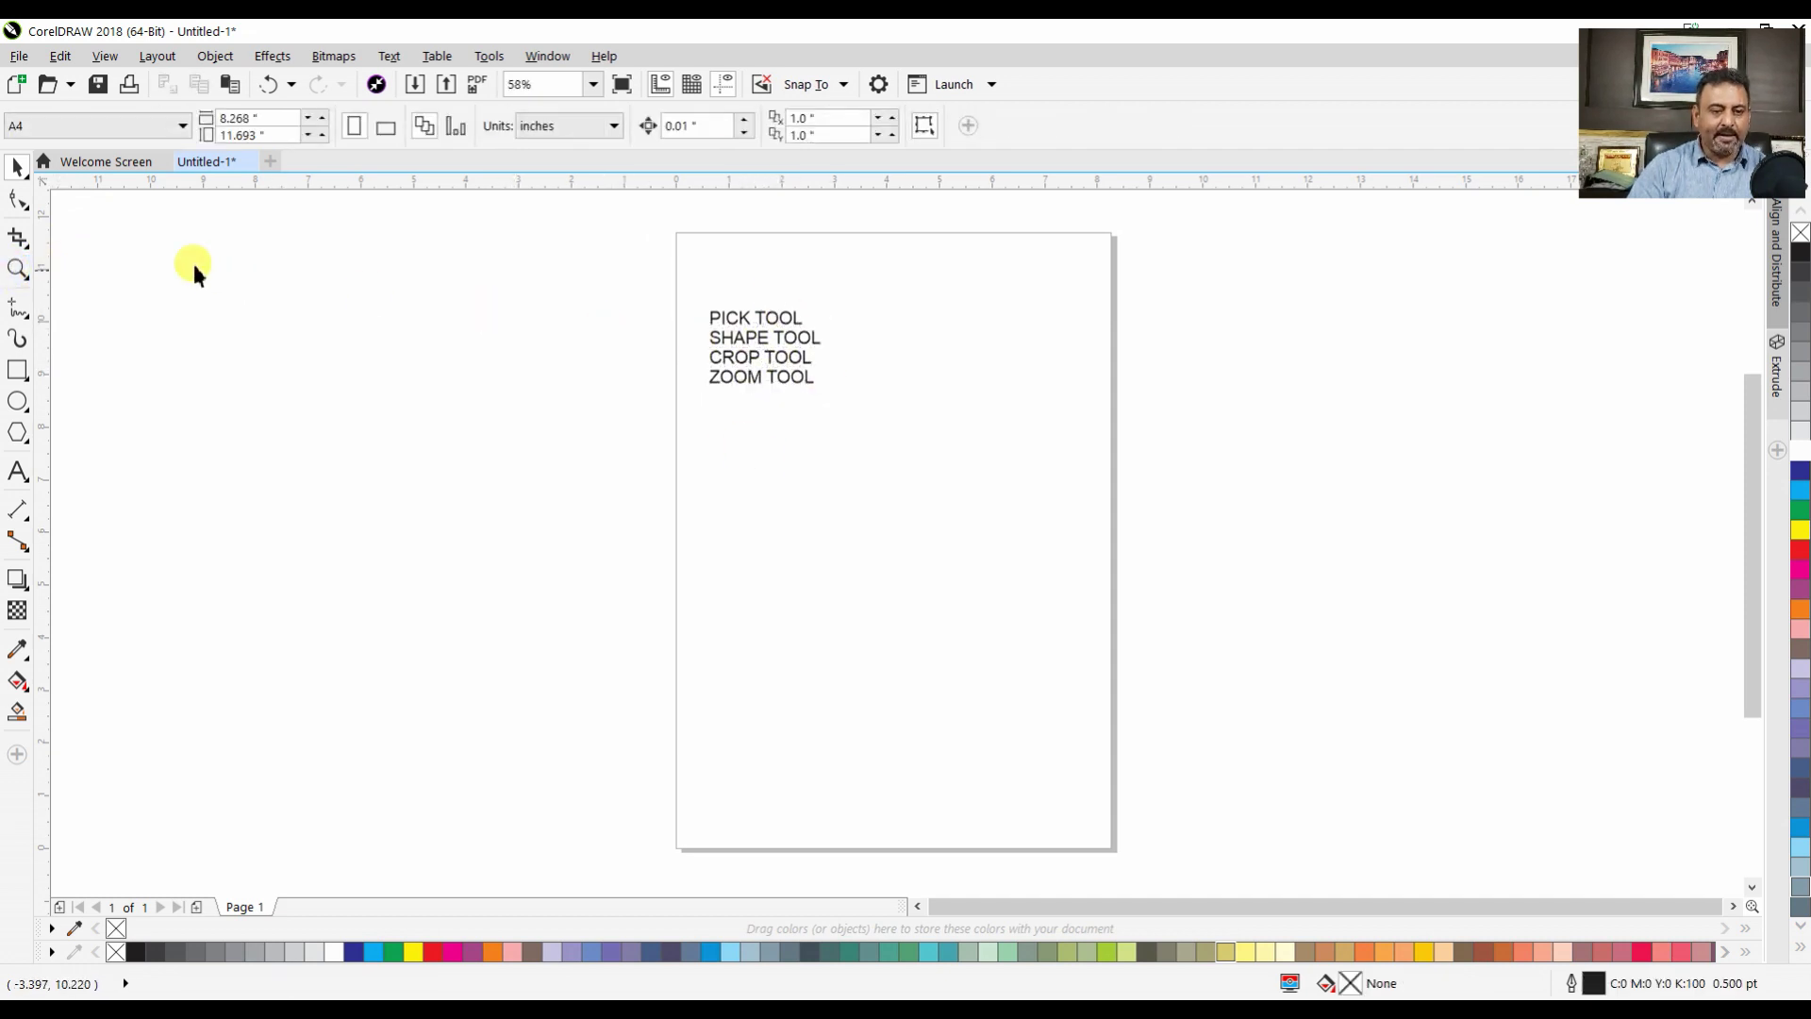
Move the four-line text block slightly up and to the right, centring it at about X 1.96", Y 9.78"
{"action": "left_click", "coordinate": [18, 269]}
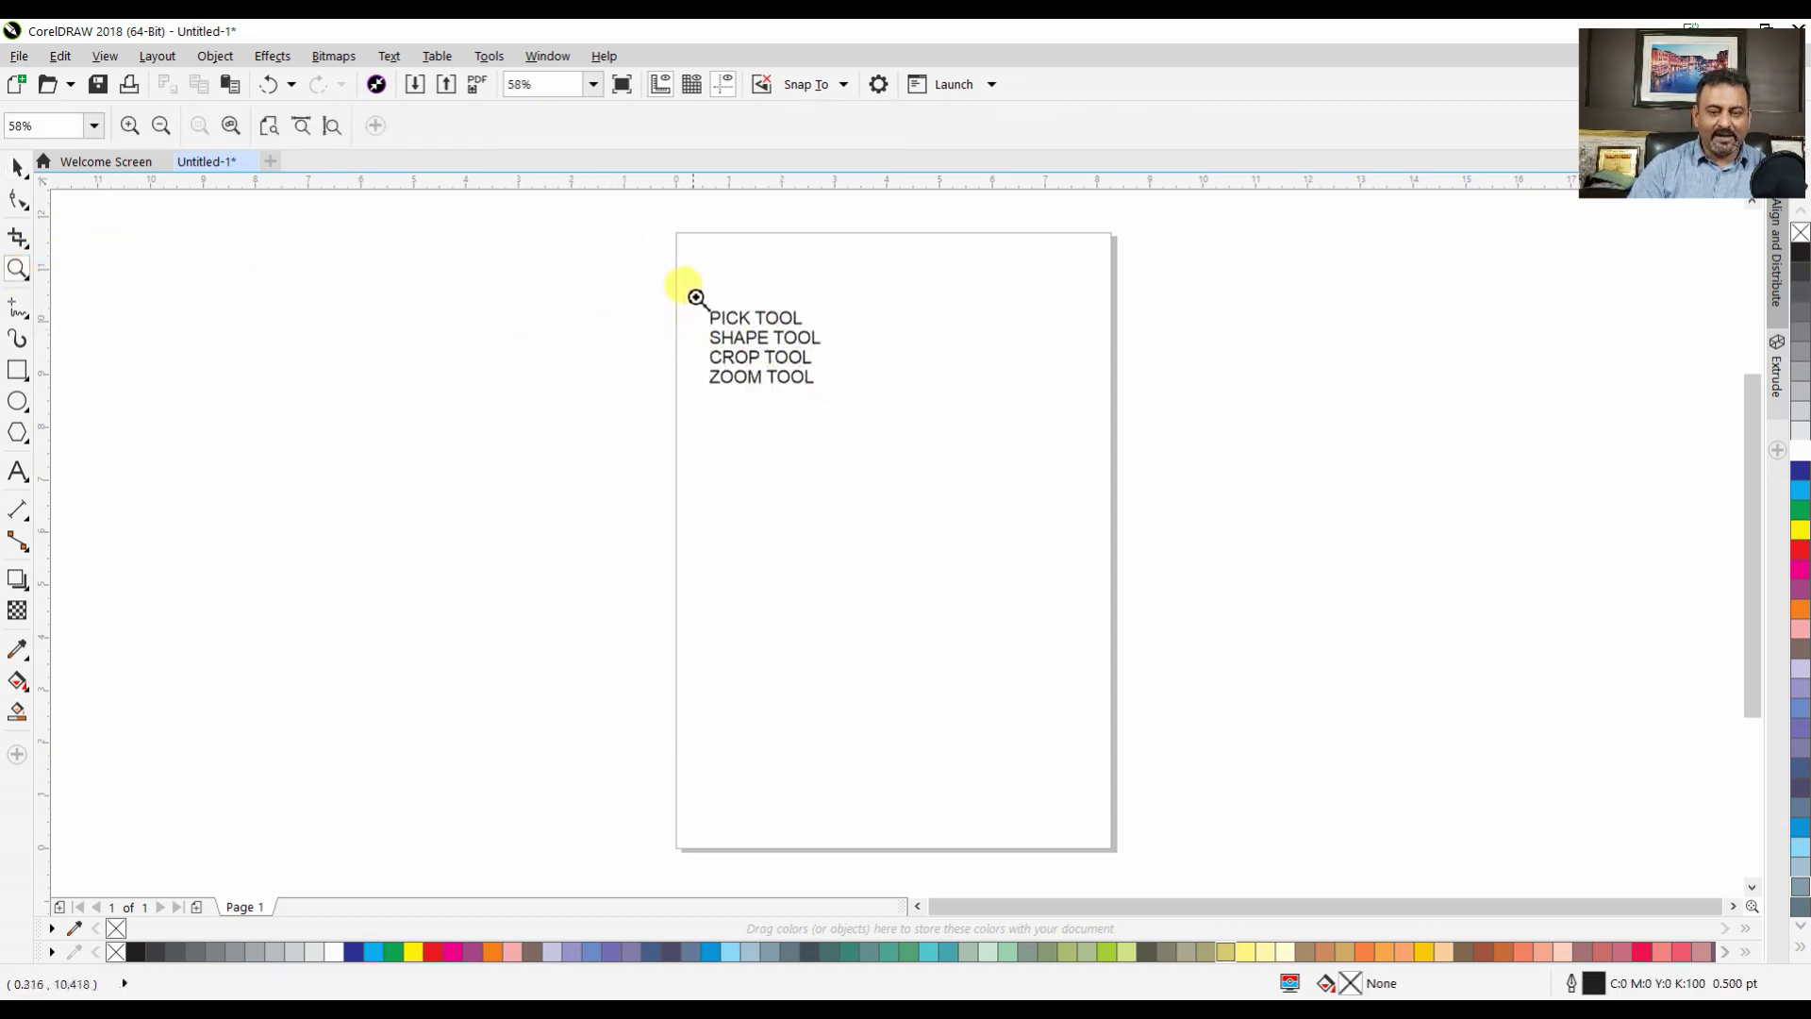
{"action": "left_click_drag", "start_coordinate": [697, 298], "coordinate": [858, 429]}
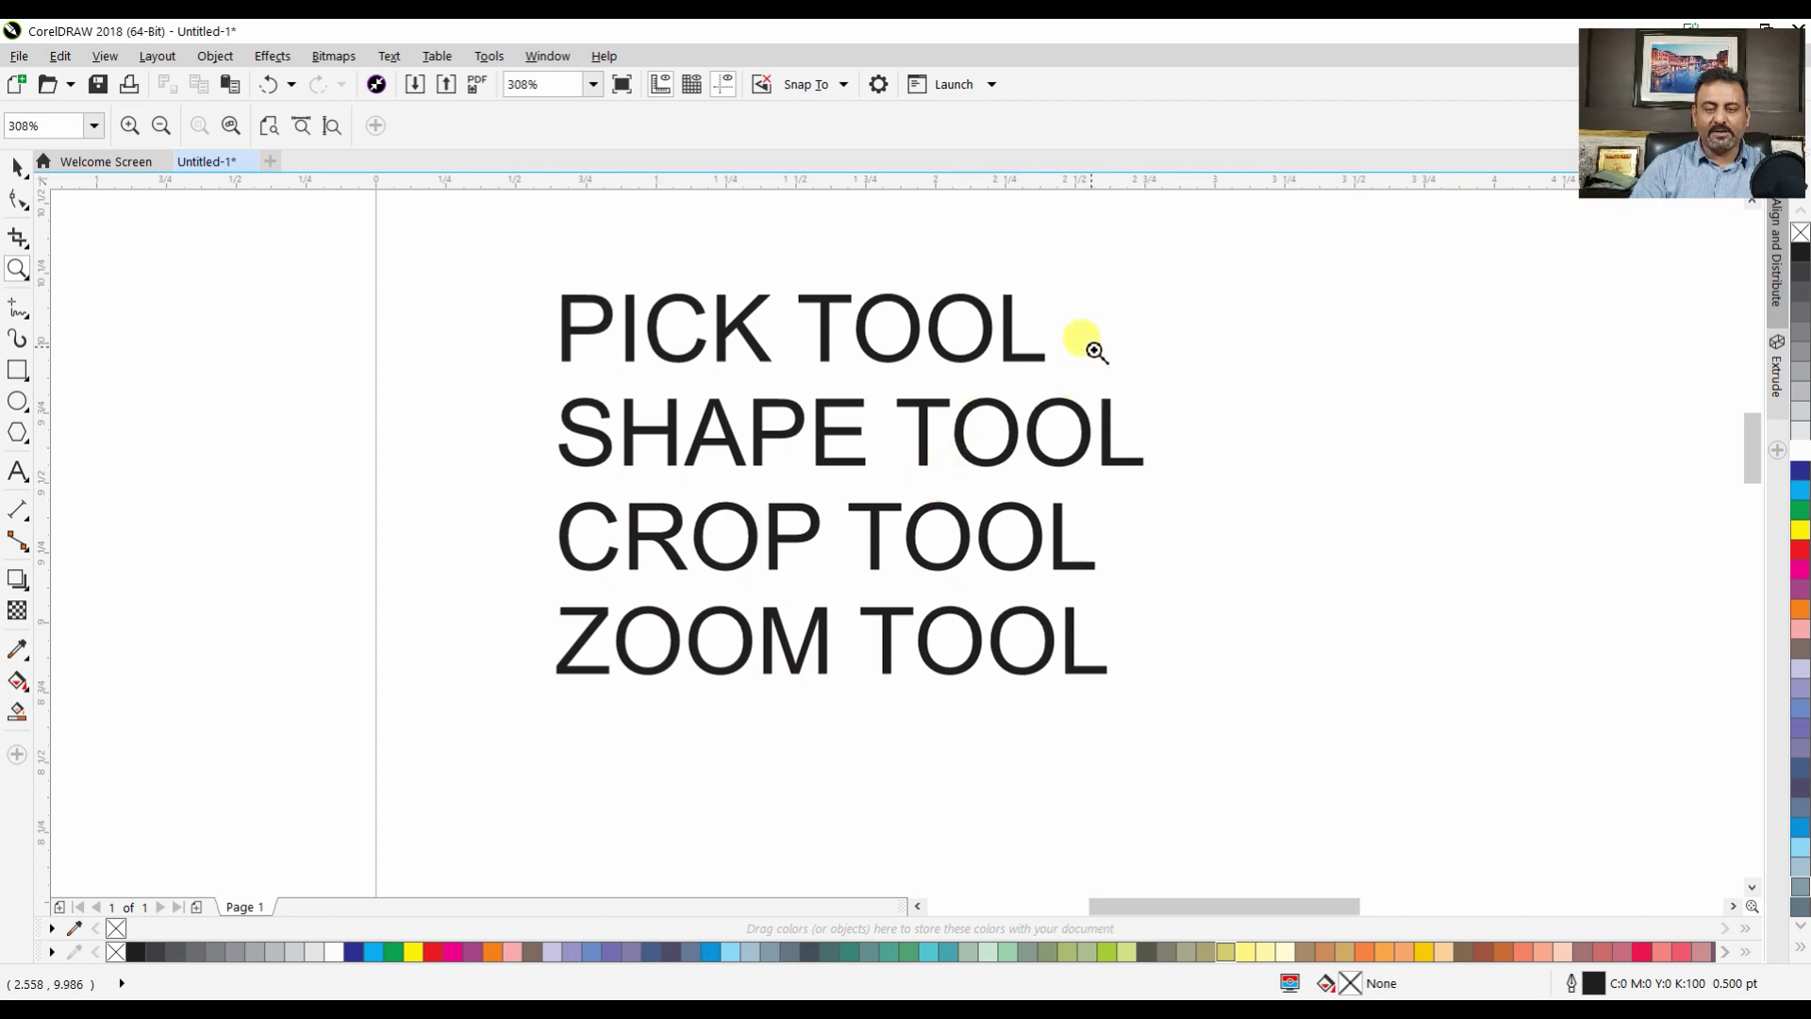
{"action": "key", "text": "shift+F4"}
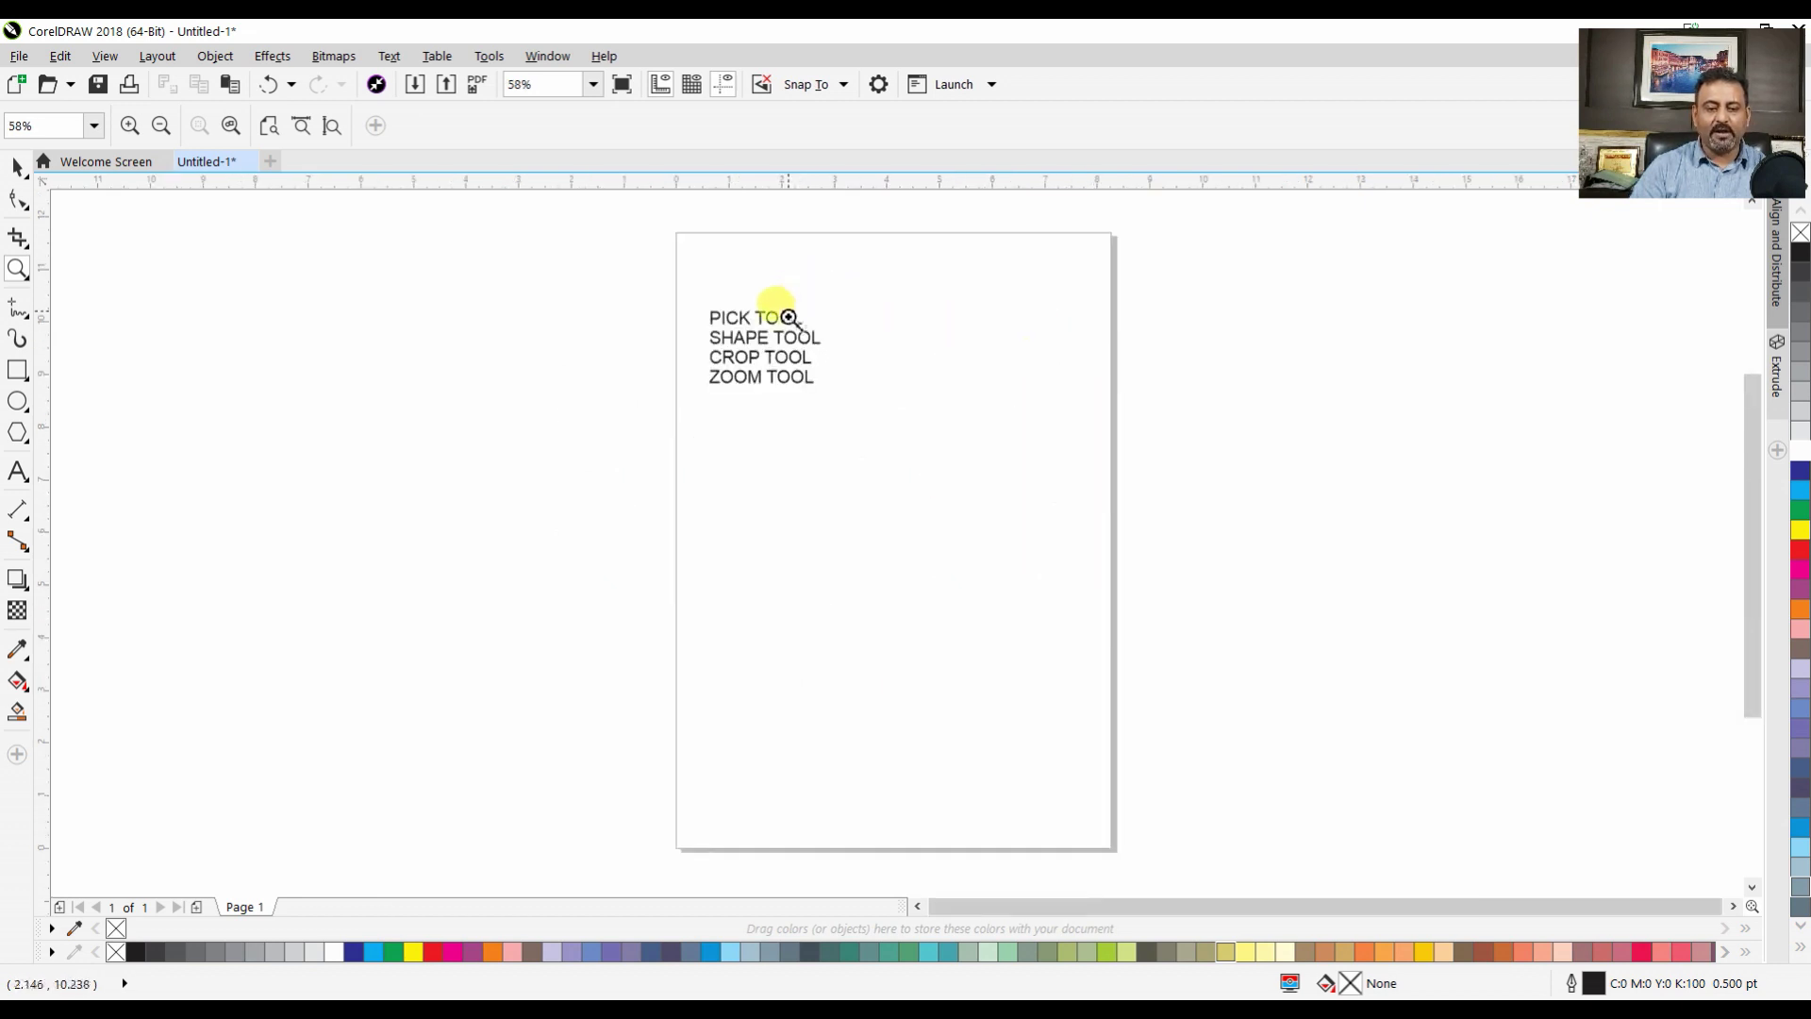
{"action": "left_click", "coordinate": [768, 347]}
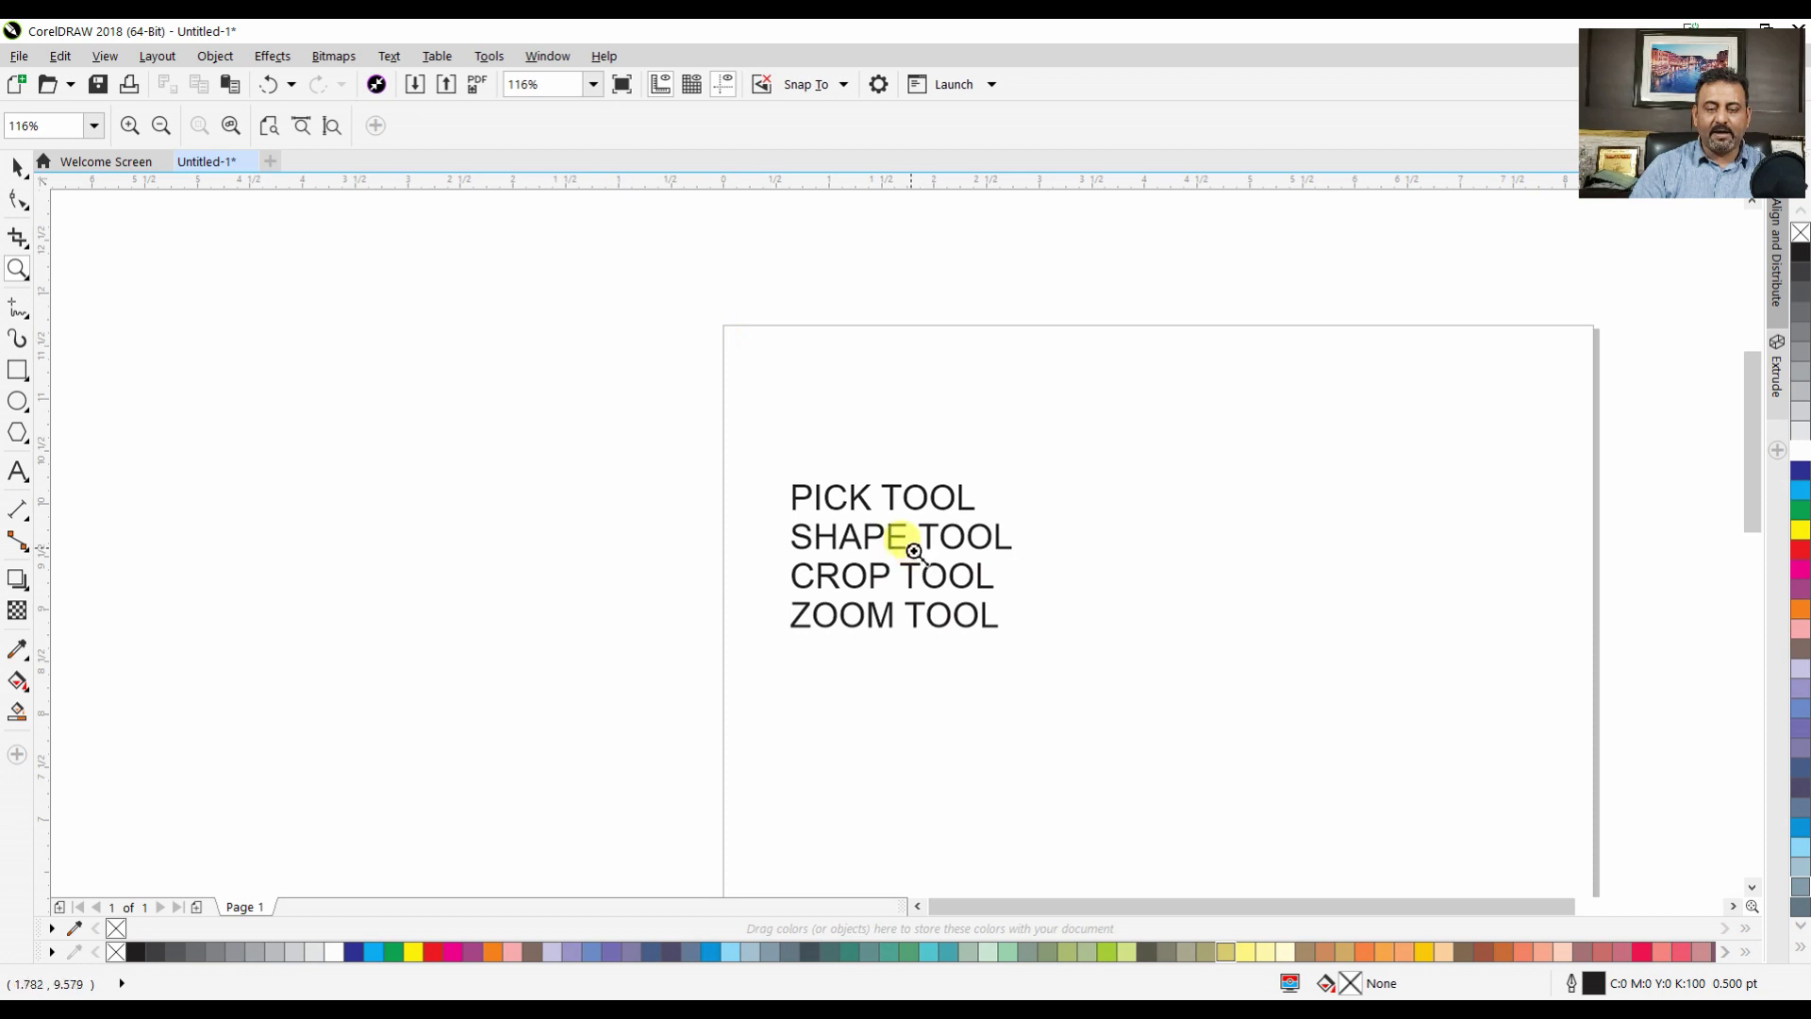
{"action": "left_click", "coordinate": [907, 545]}
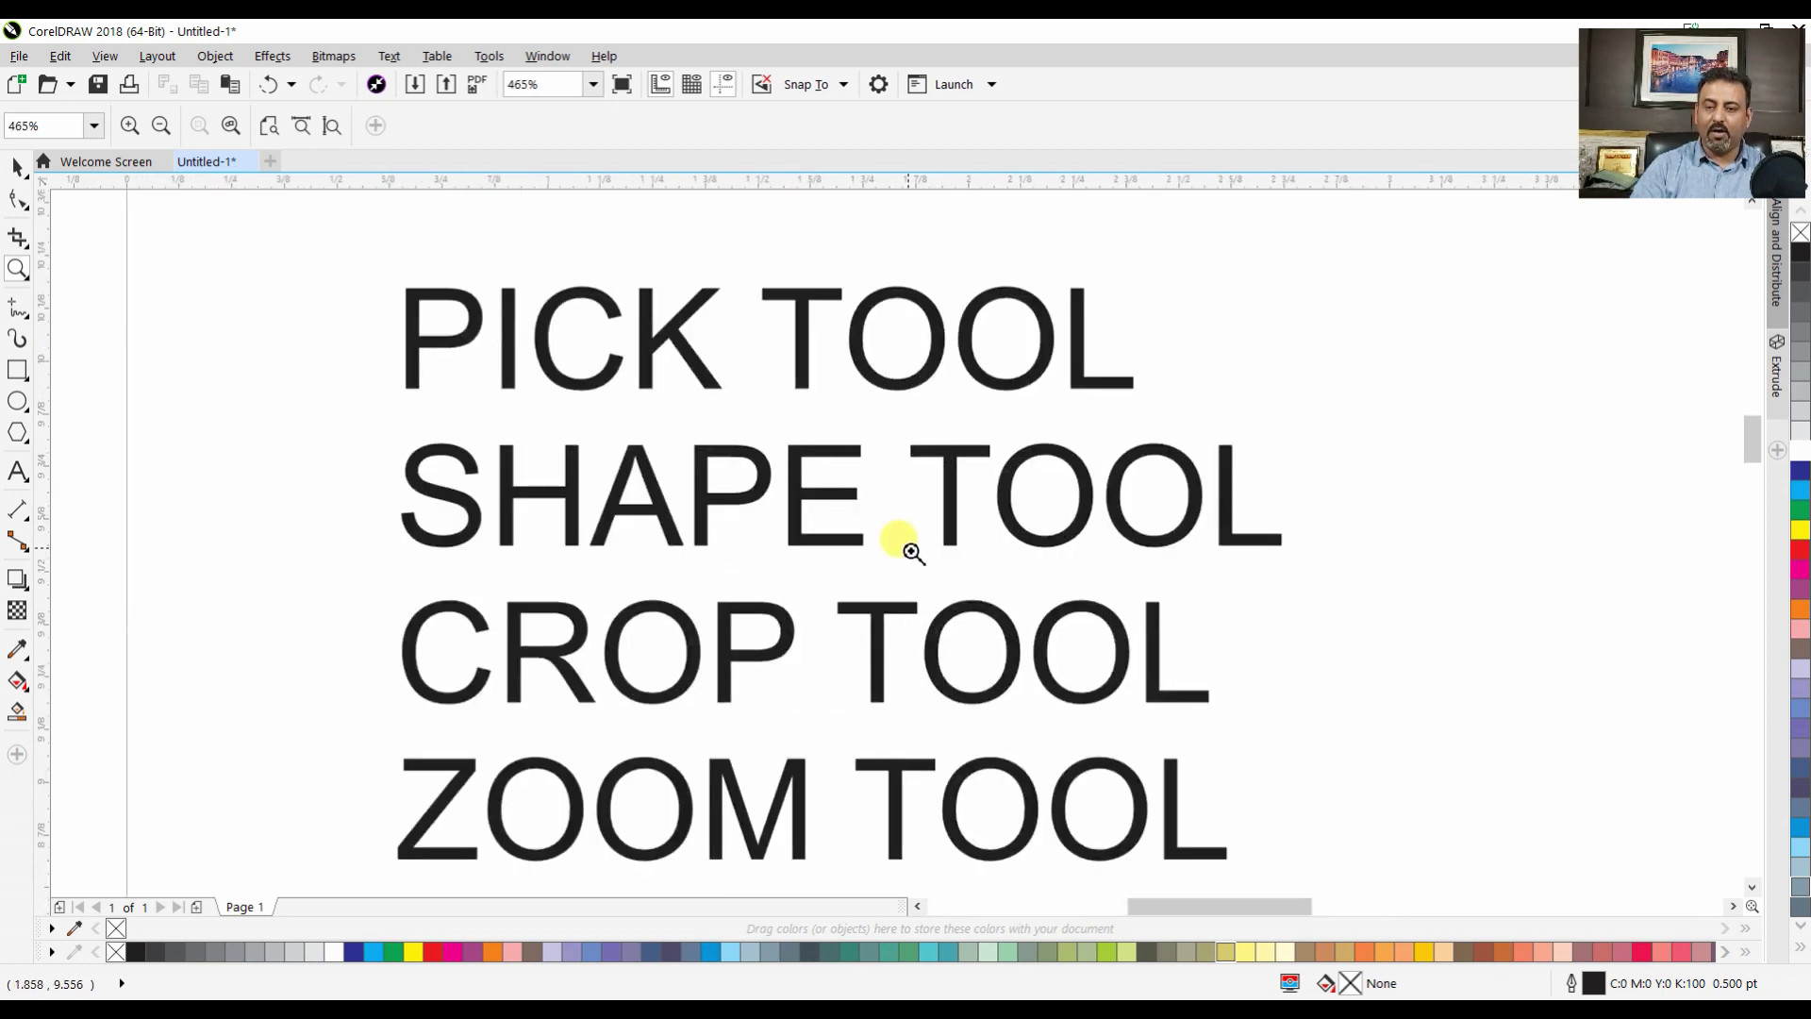
{"action": "right_click", "coordinate": [912, 551]}
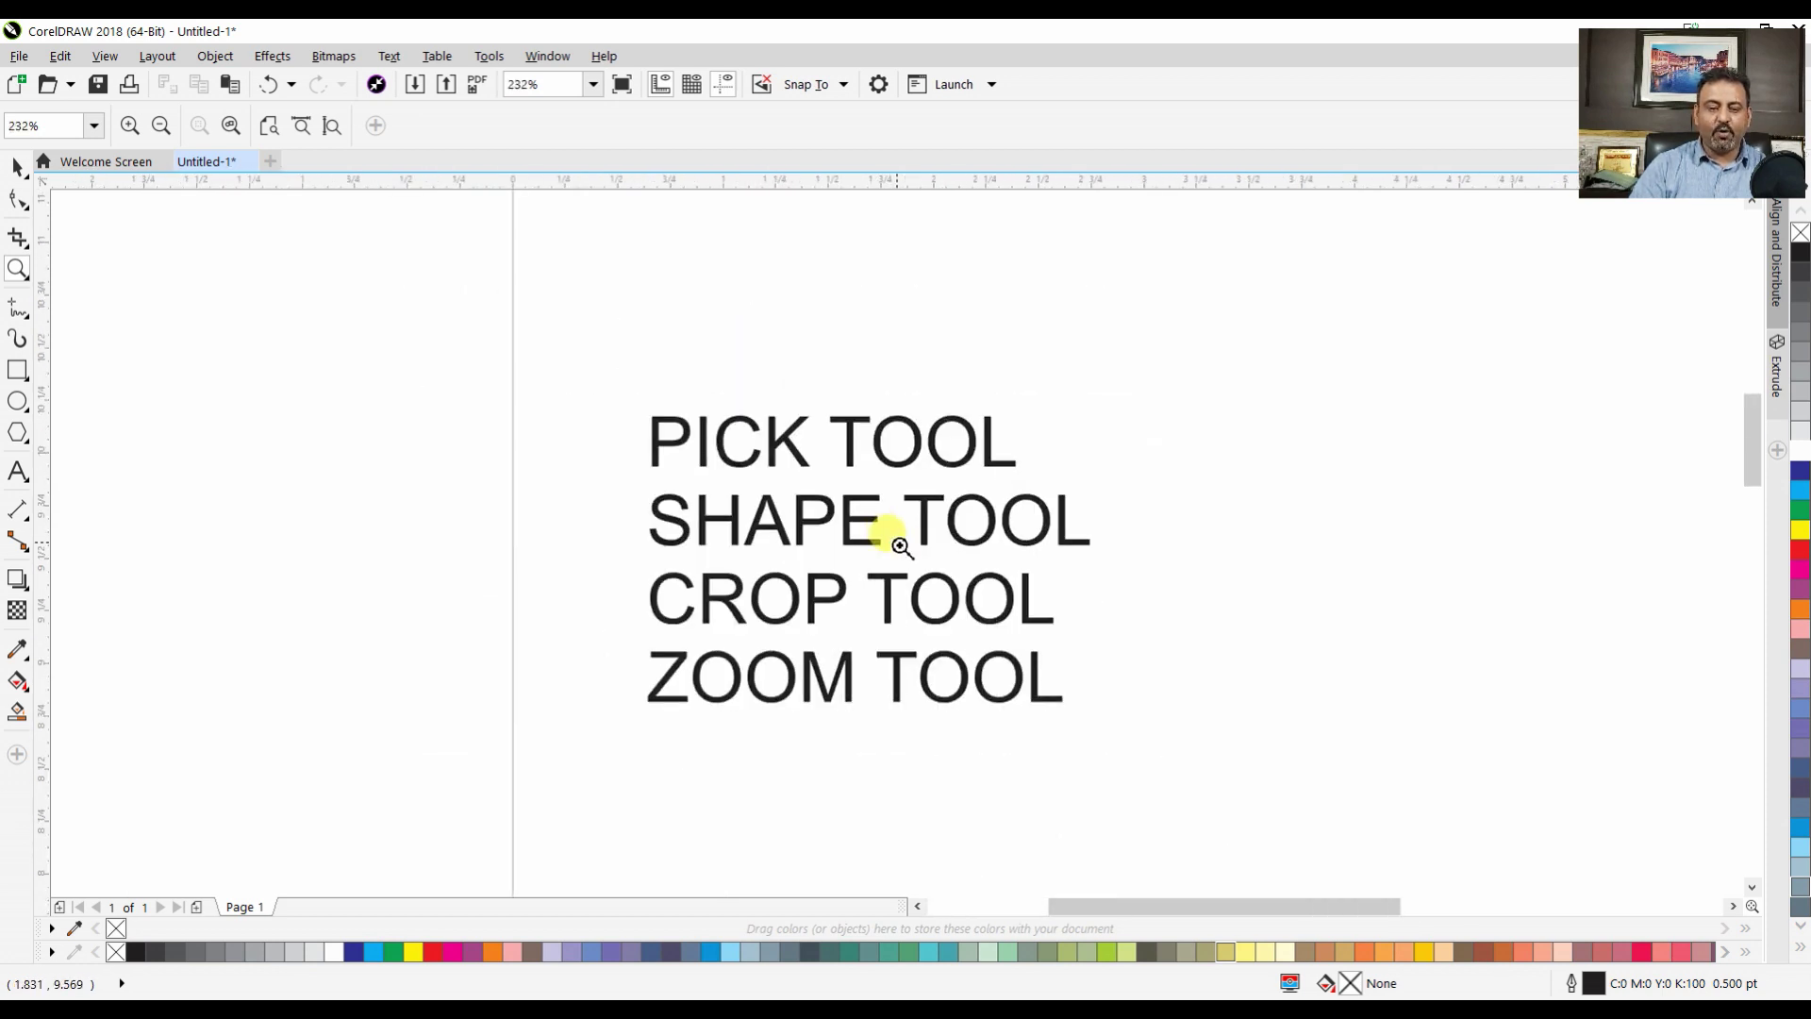
{"action": "left_click", "coordinate": [17, 165]}
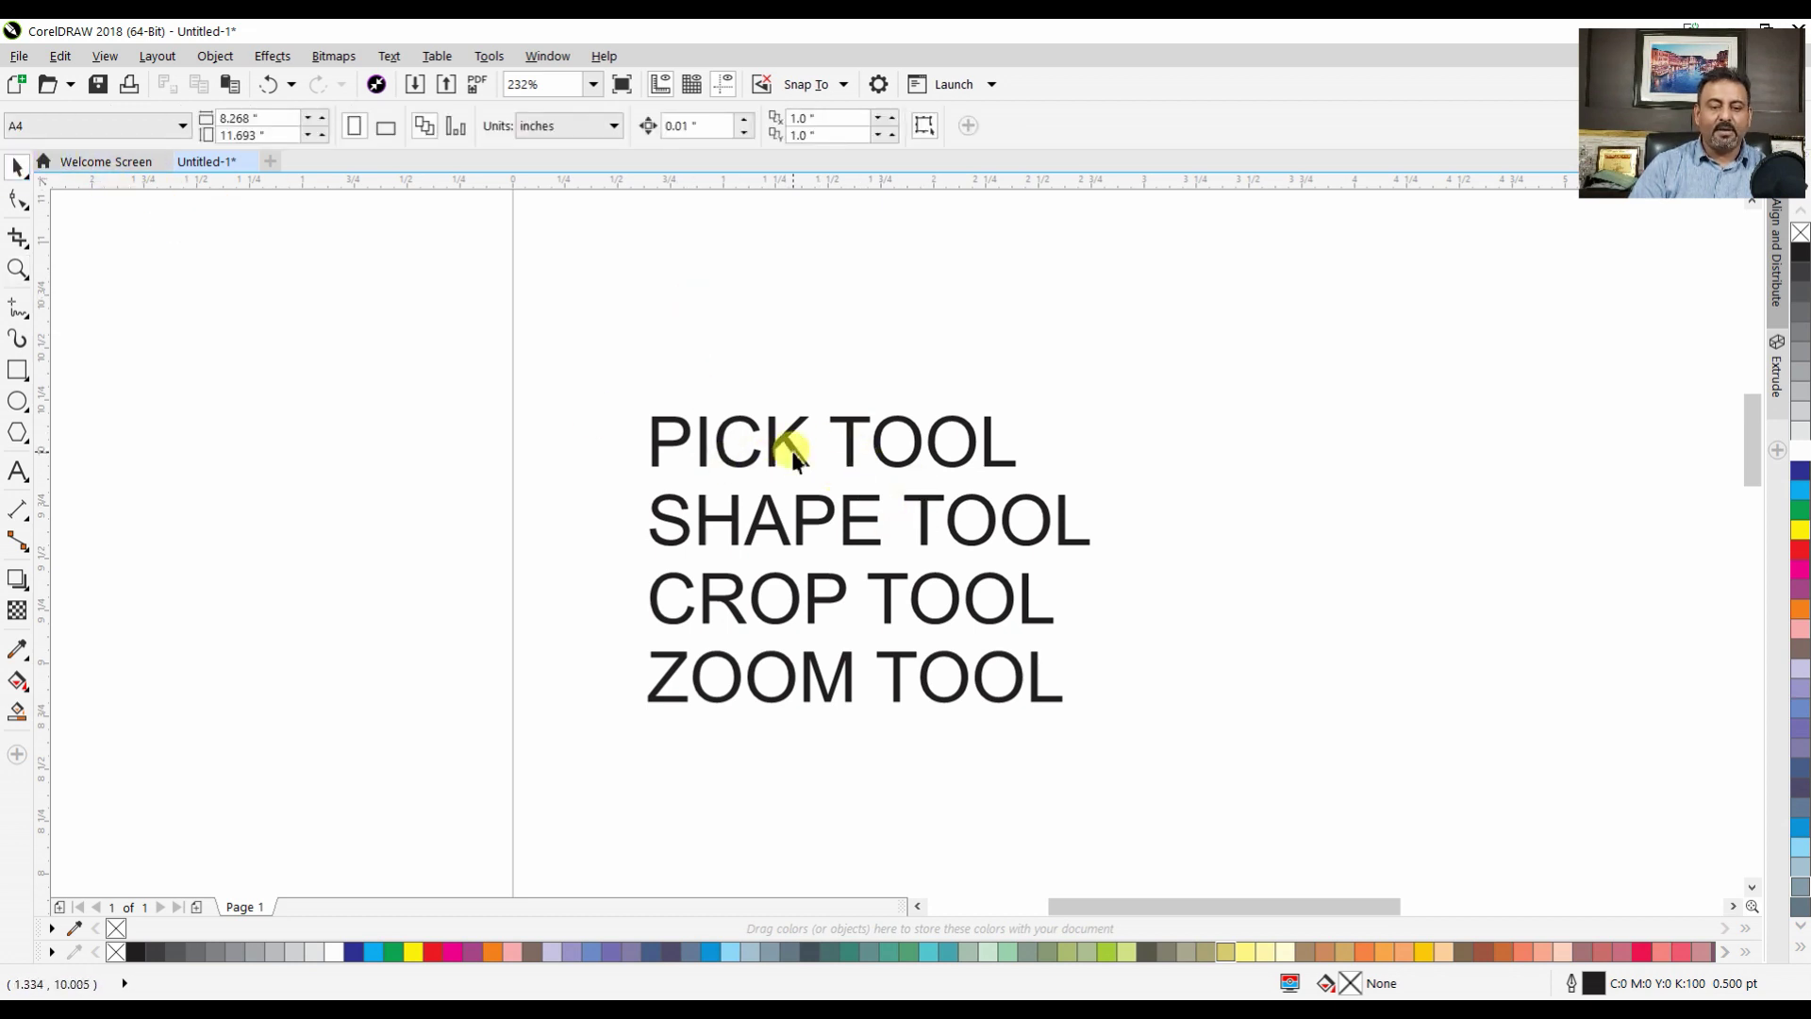
{"action": "left_click_drag", "start_coordinate": [823, 419], "coordinate": [841, 379]}
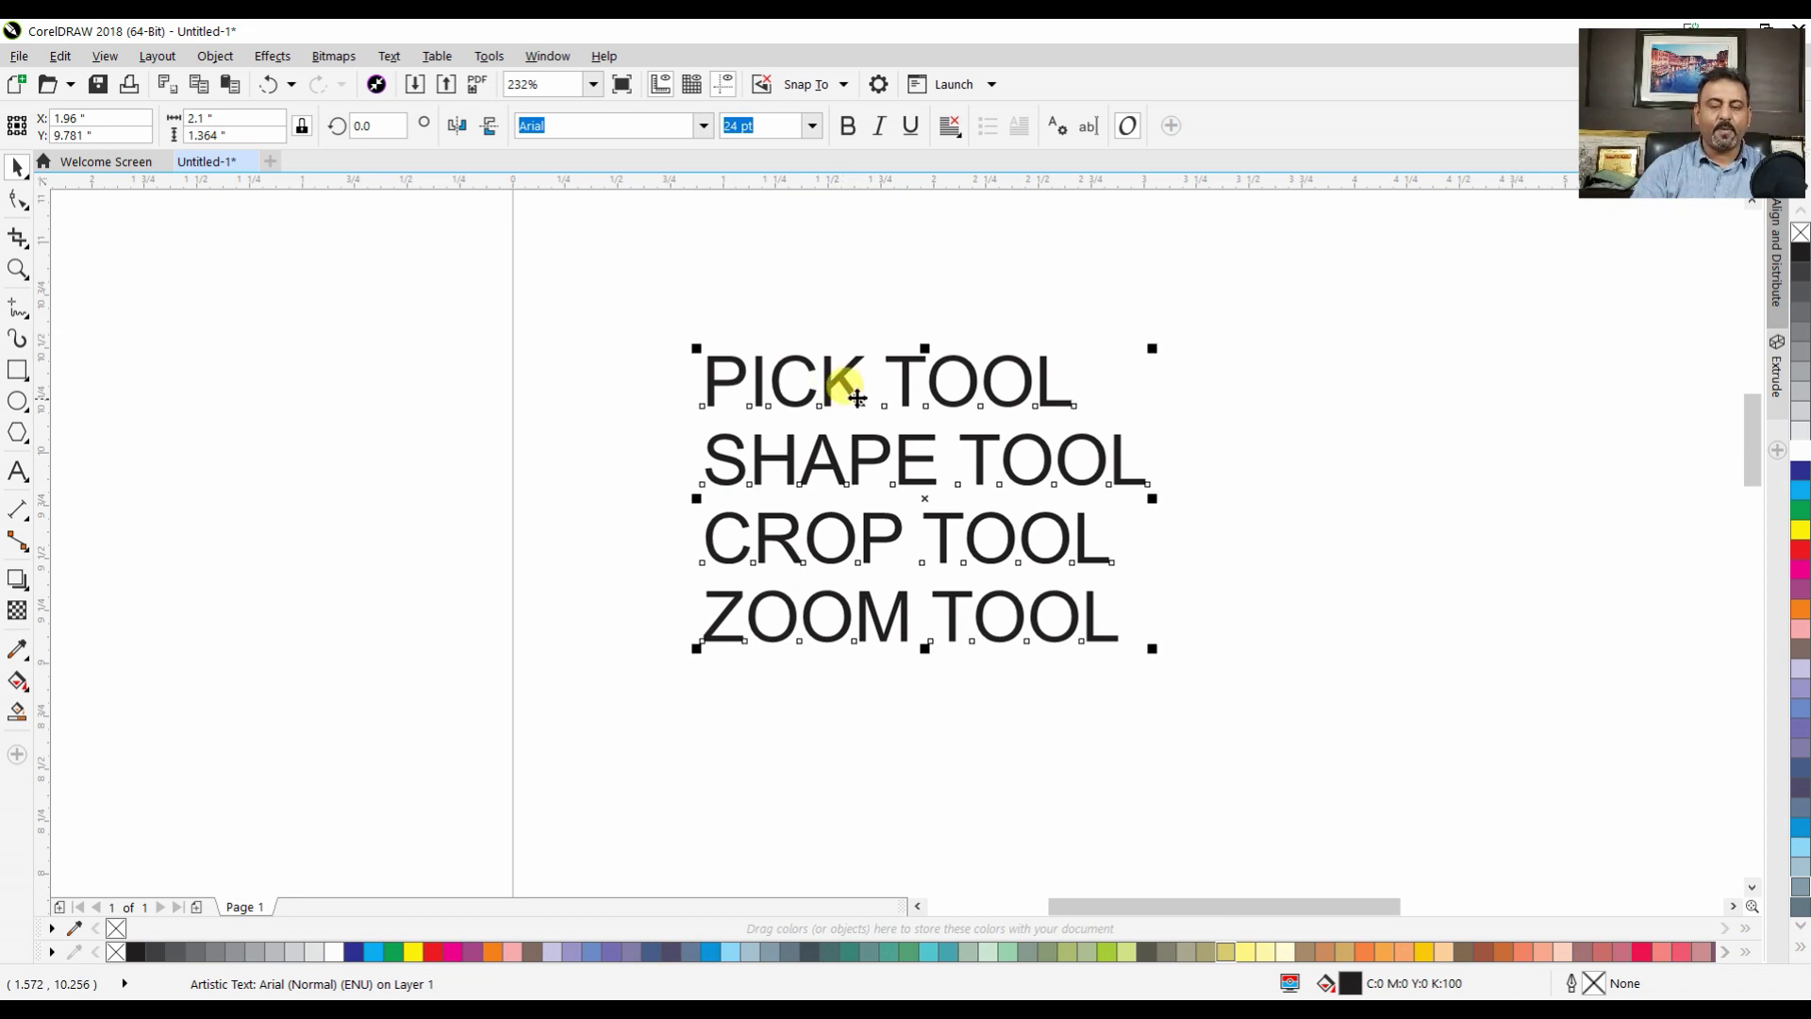
{"action": "left_click", "coordinate": [119, 202]}
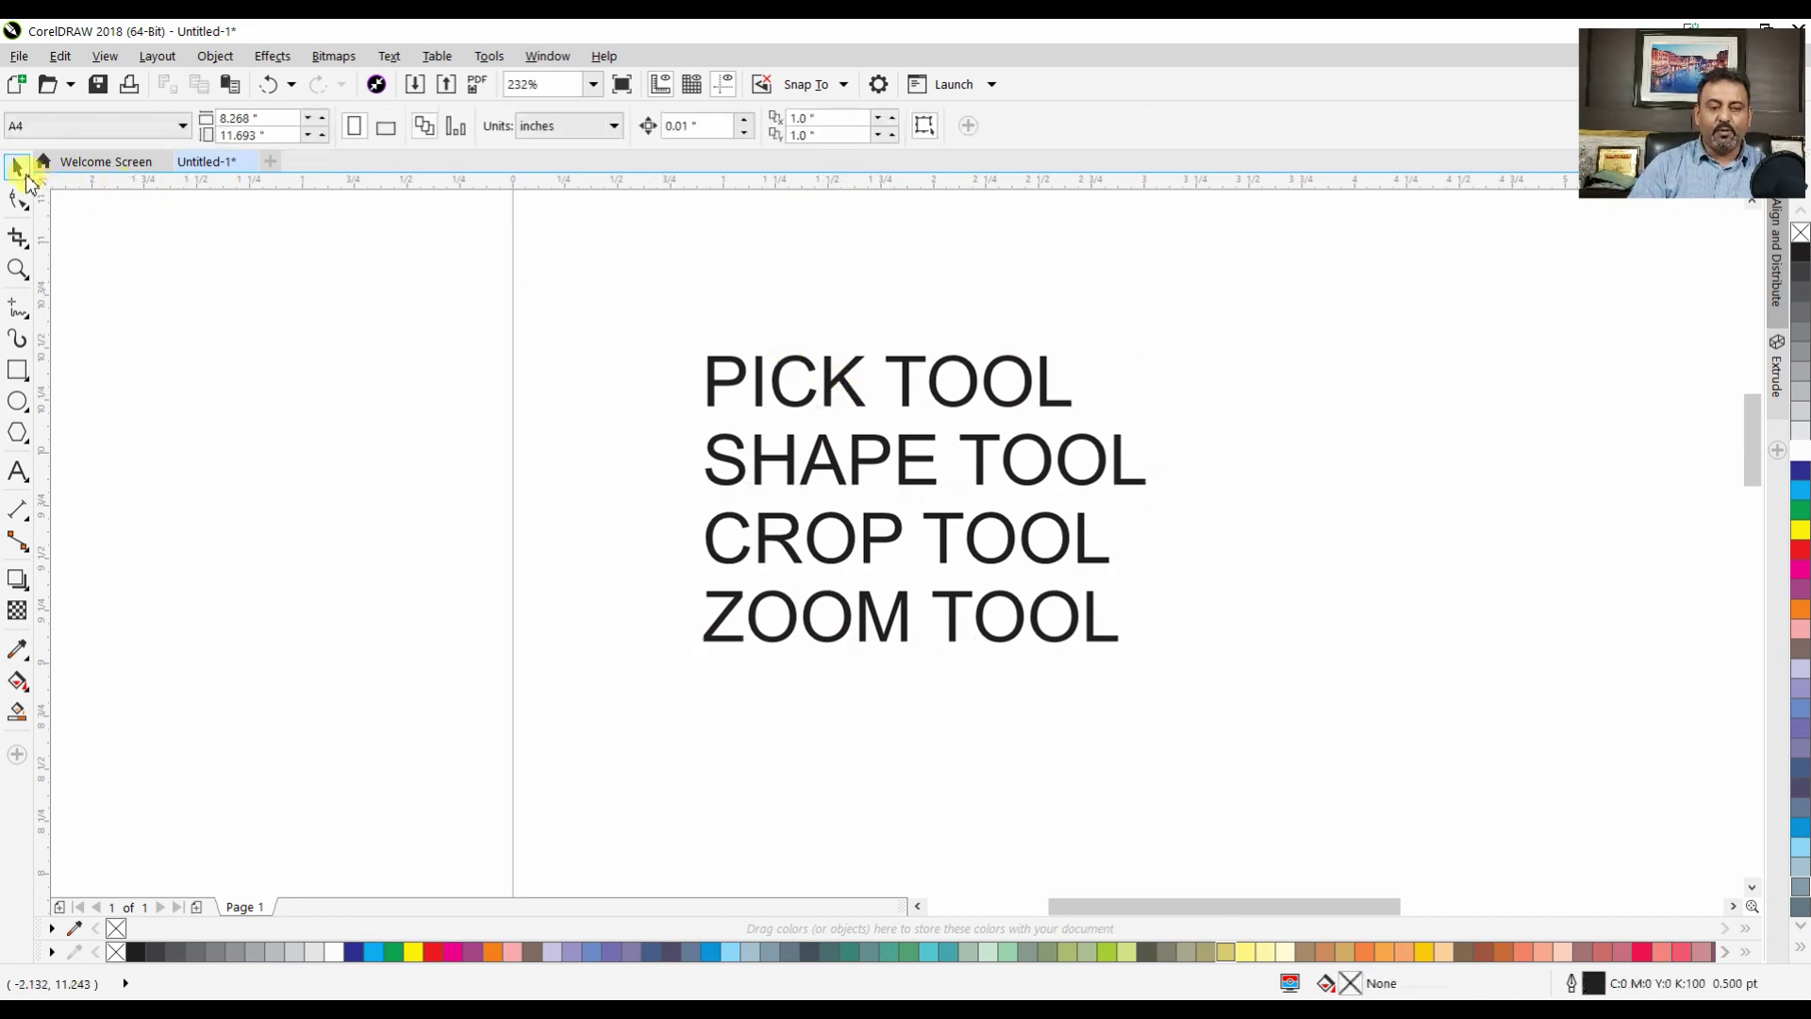
{"action": "left_click", "coordinate": [29, 247]}
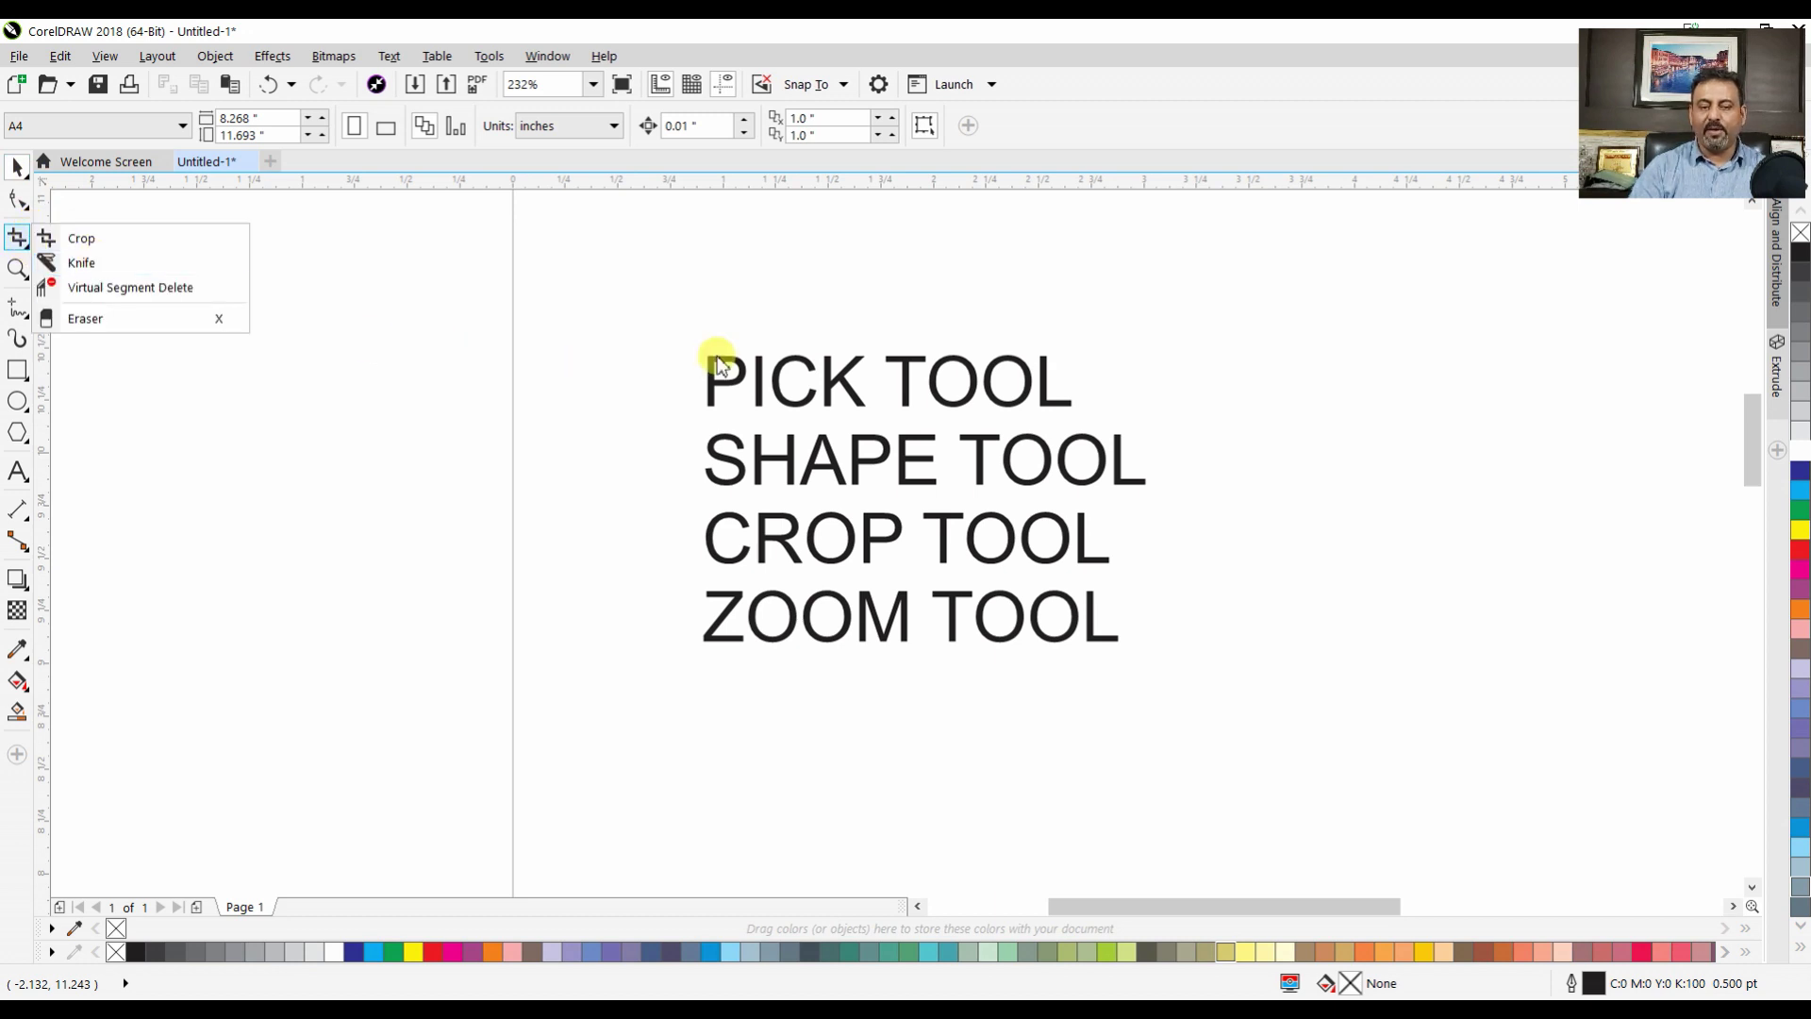
{"action": "left_click", "coordinate": [145, 273]}
{"action": "left_click", "coordinate": [33, 271]}
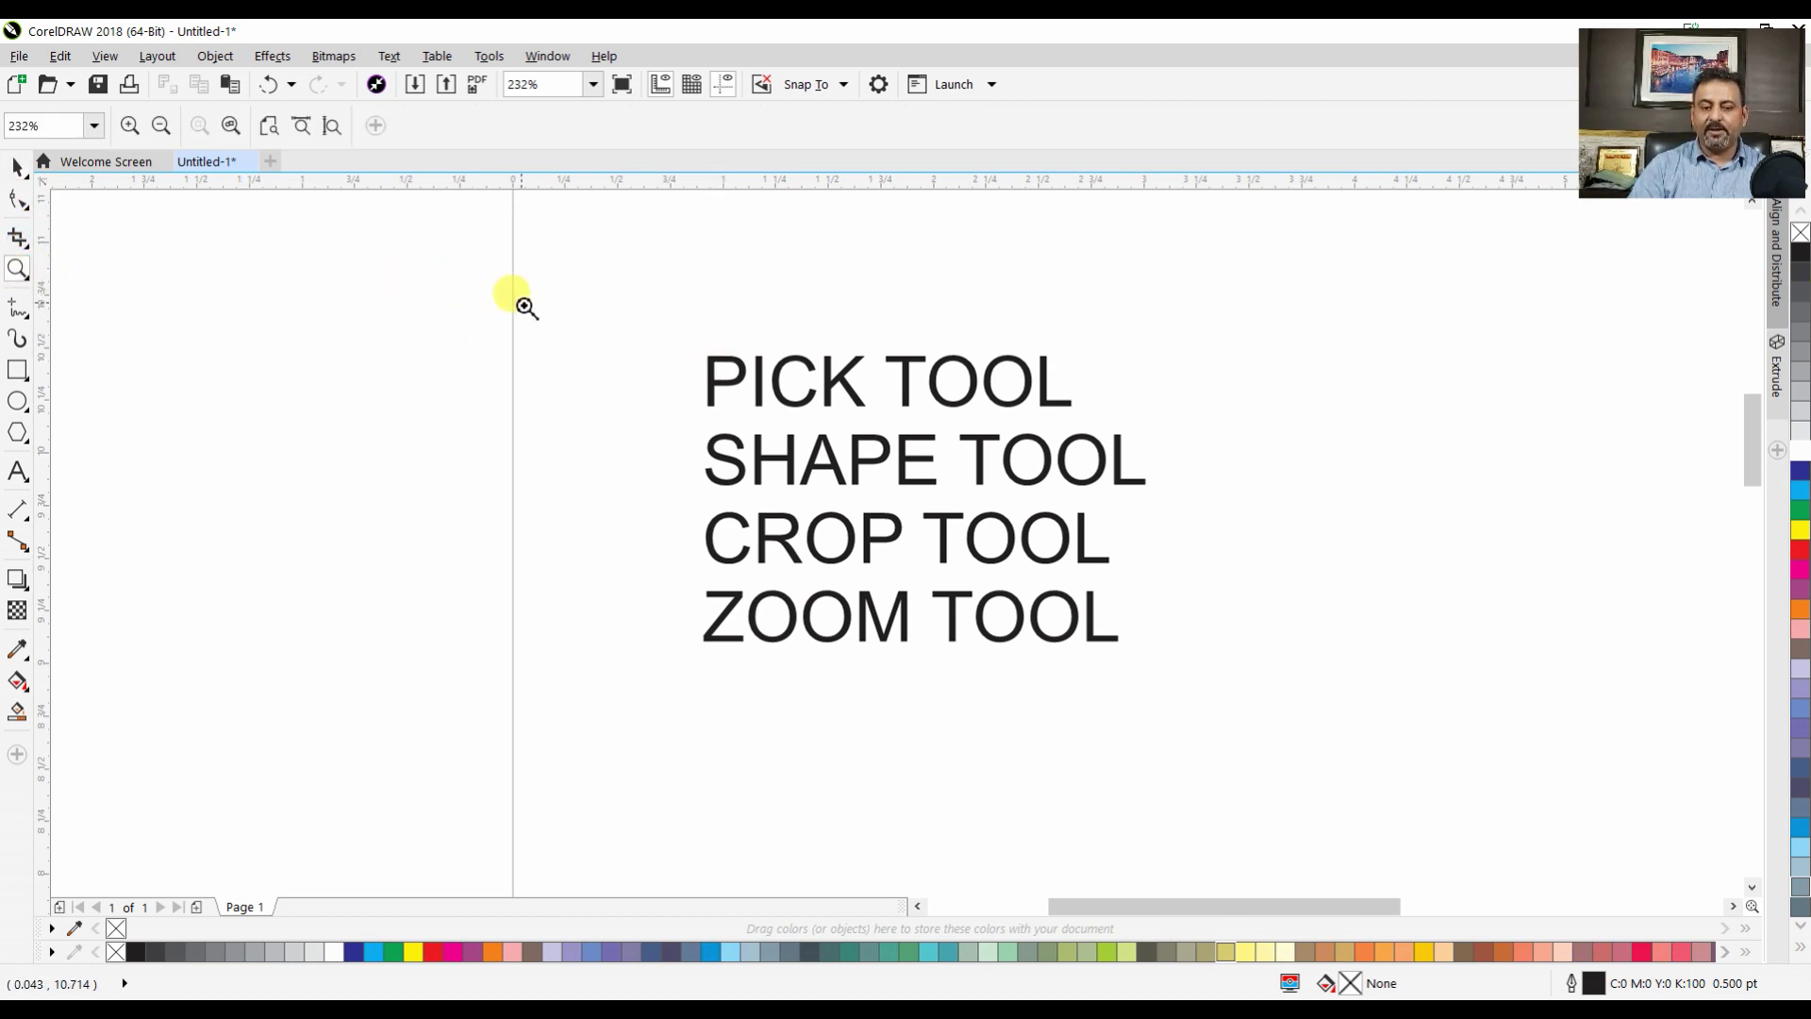
{"action": "key", "text": "space"}
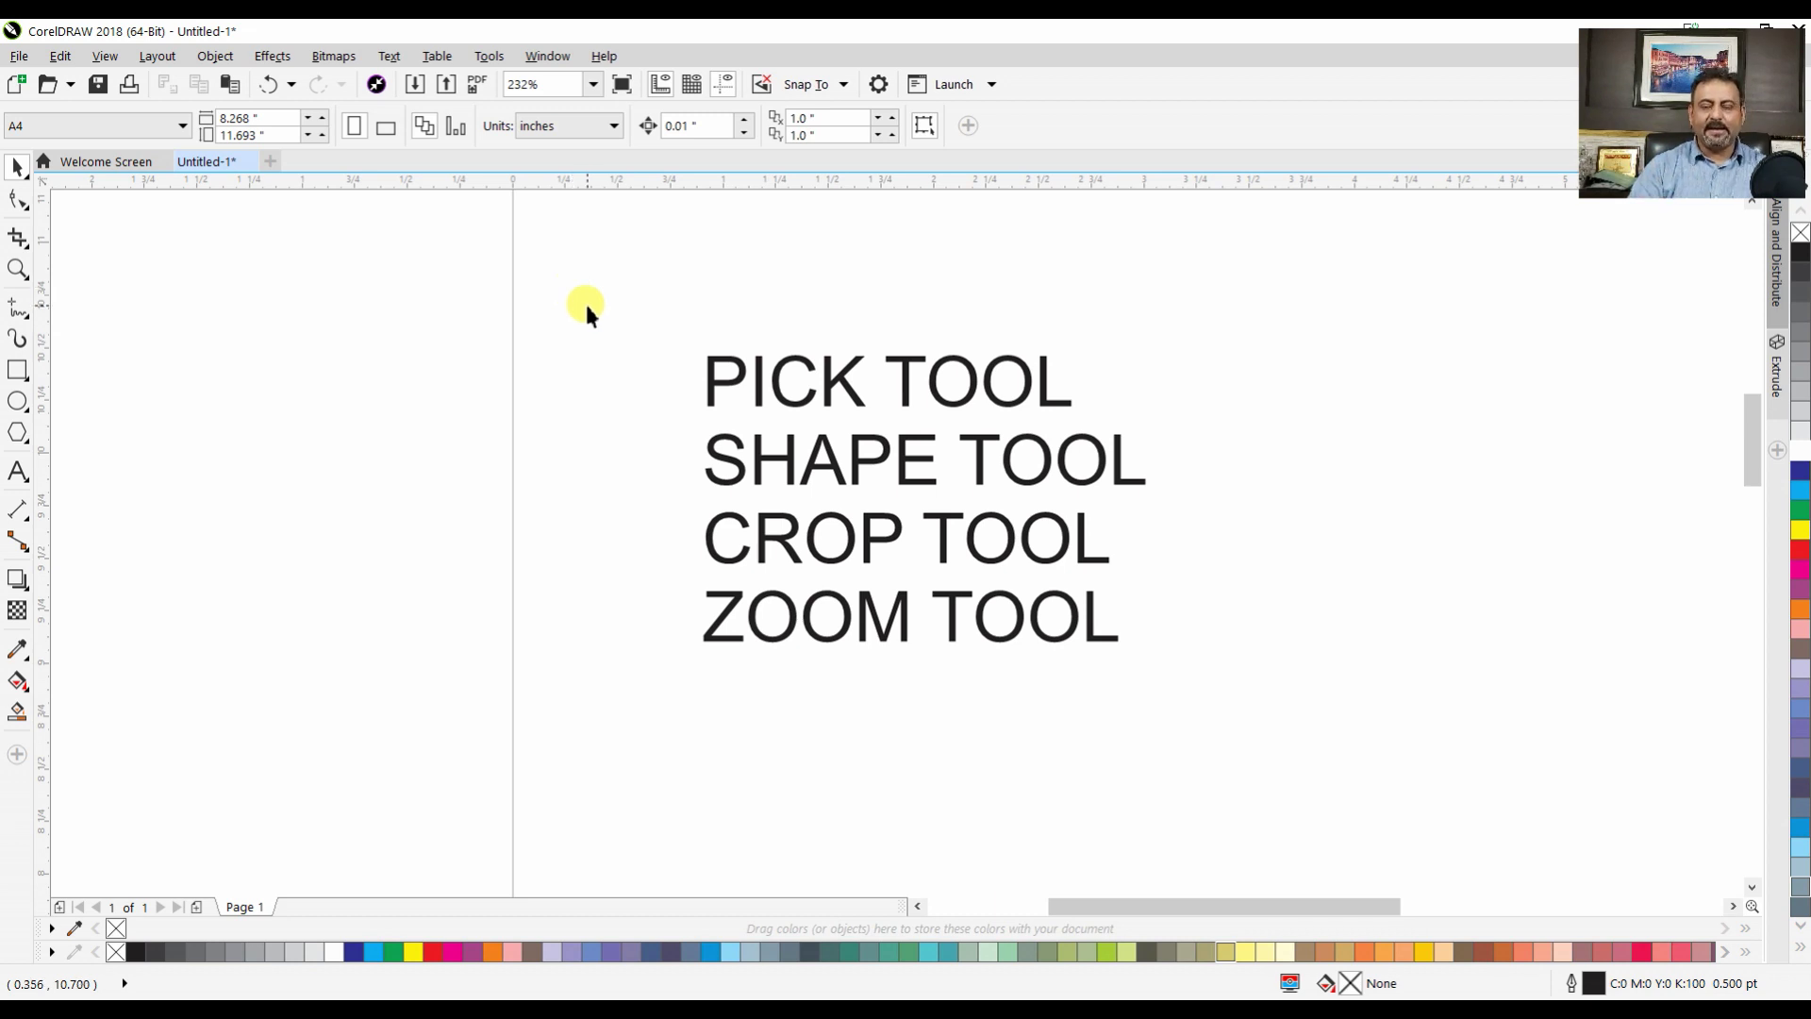
Move the four-line text block up and to the left, centring it at about X 1.0", Y 10.12", then deselect it
{"action": "left_click", "coordinate": [907, 389]}
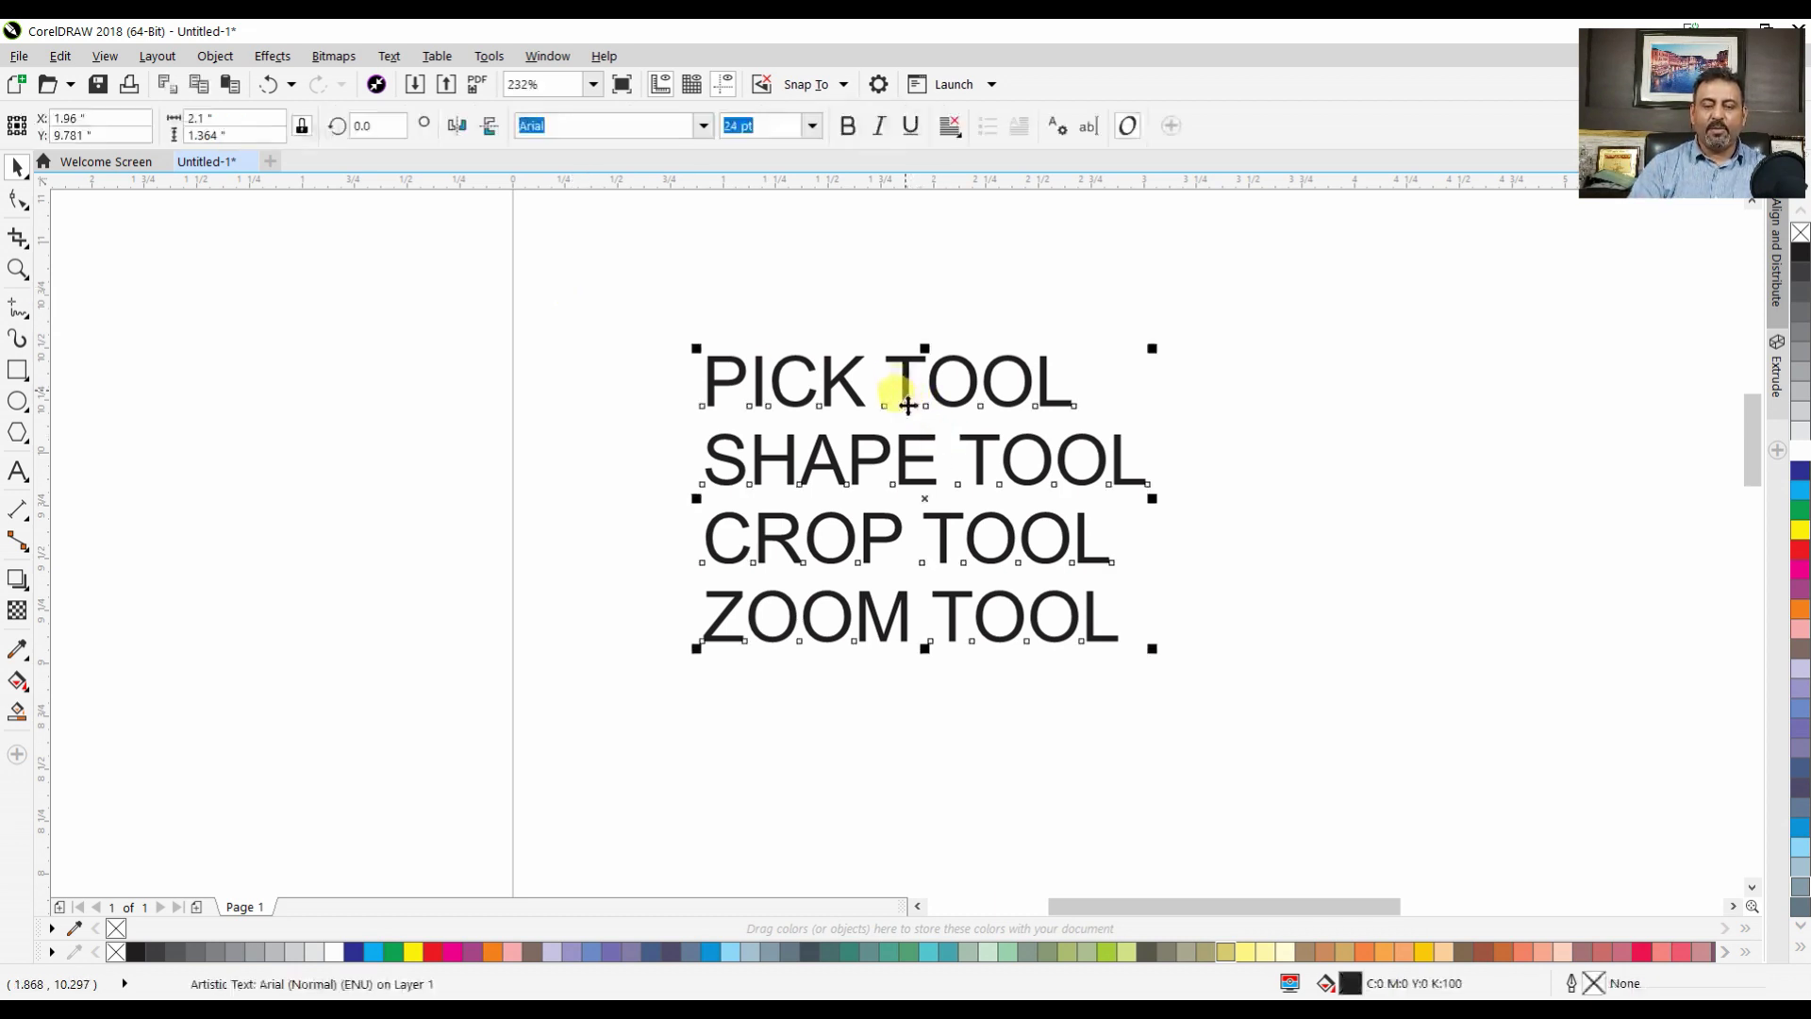
{"action": "left_click_drag", "start_coordinate": [958, 376], "coordinate": [788, 326]}
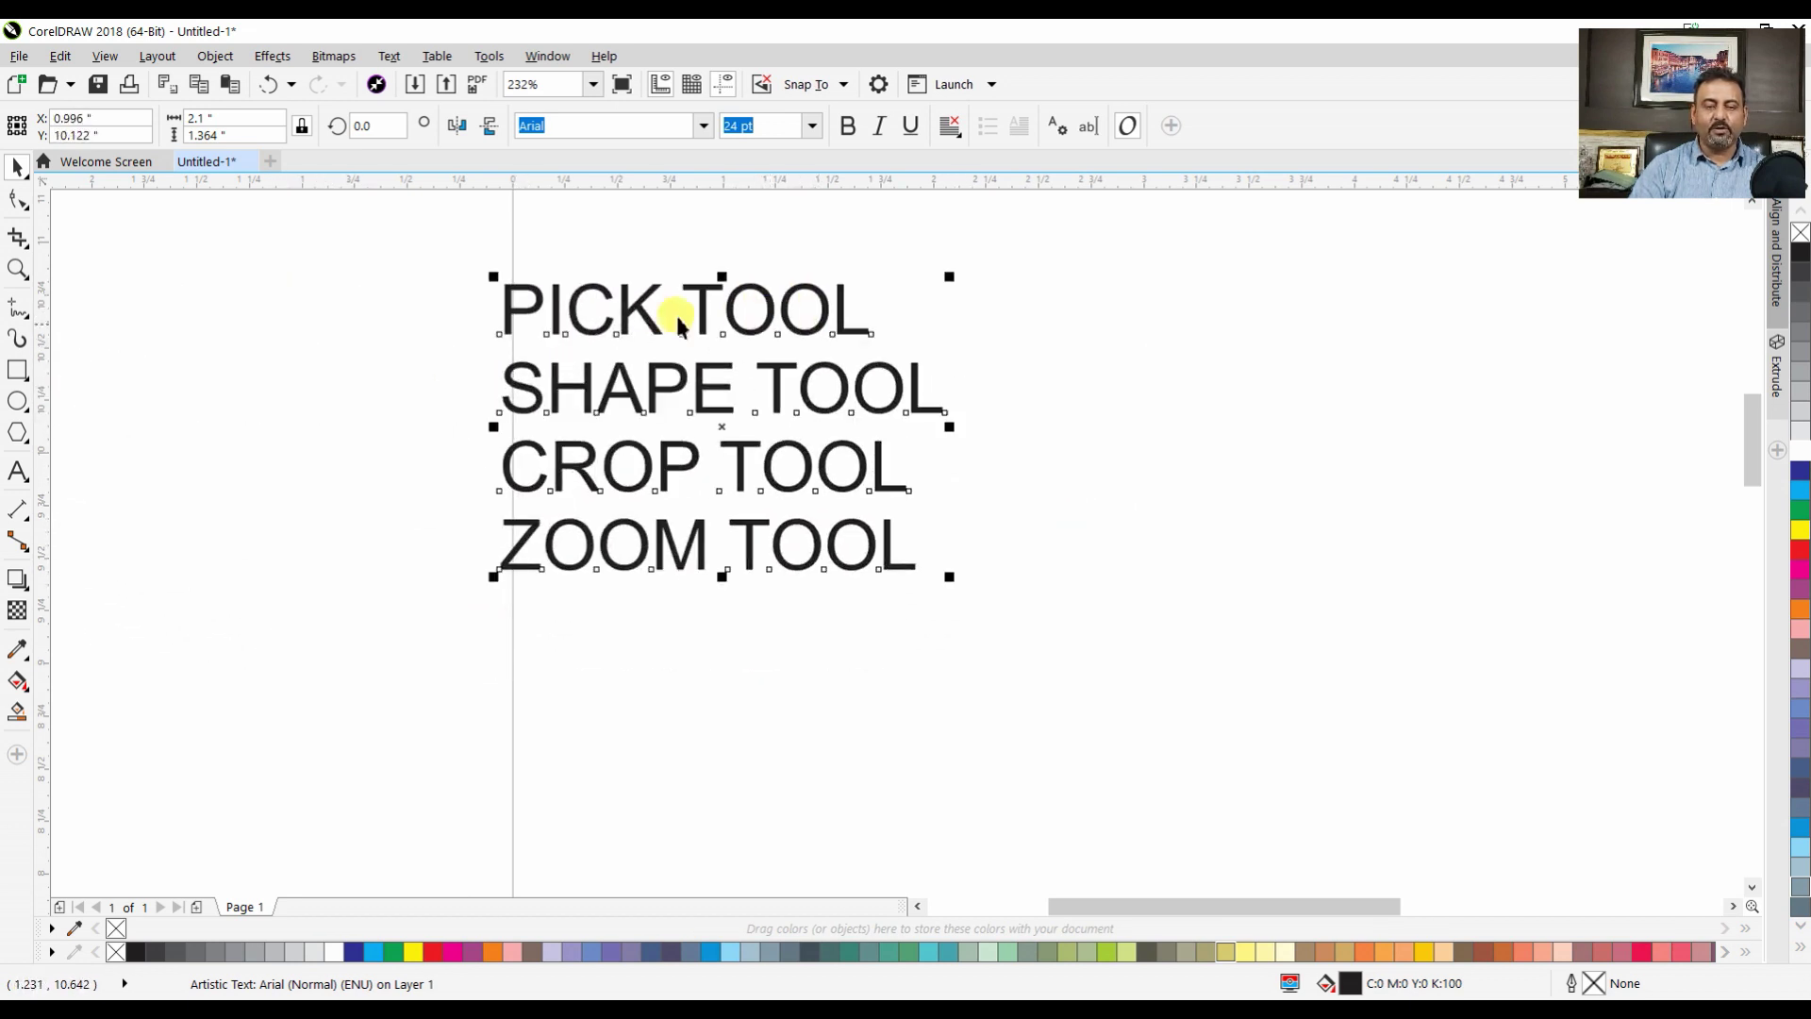
{"action": "left_click", "coordinate": [635, 243]}
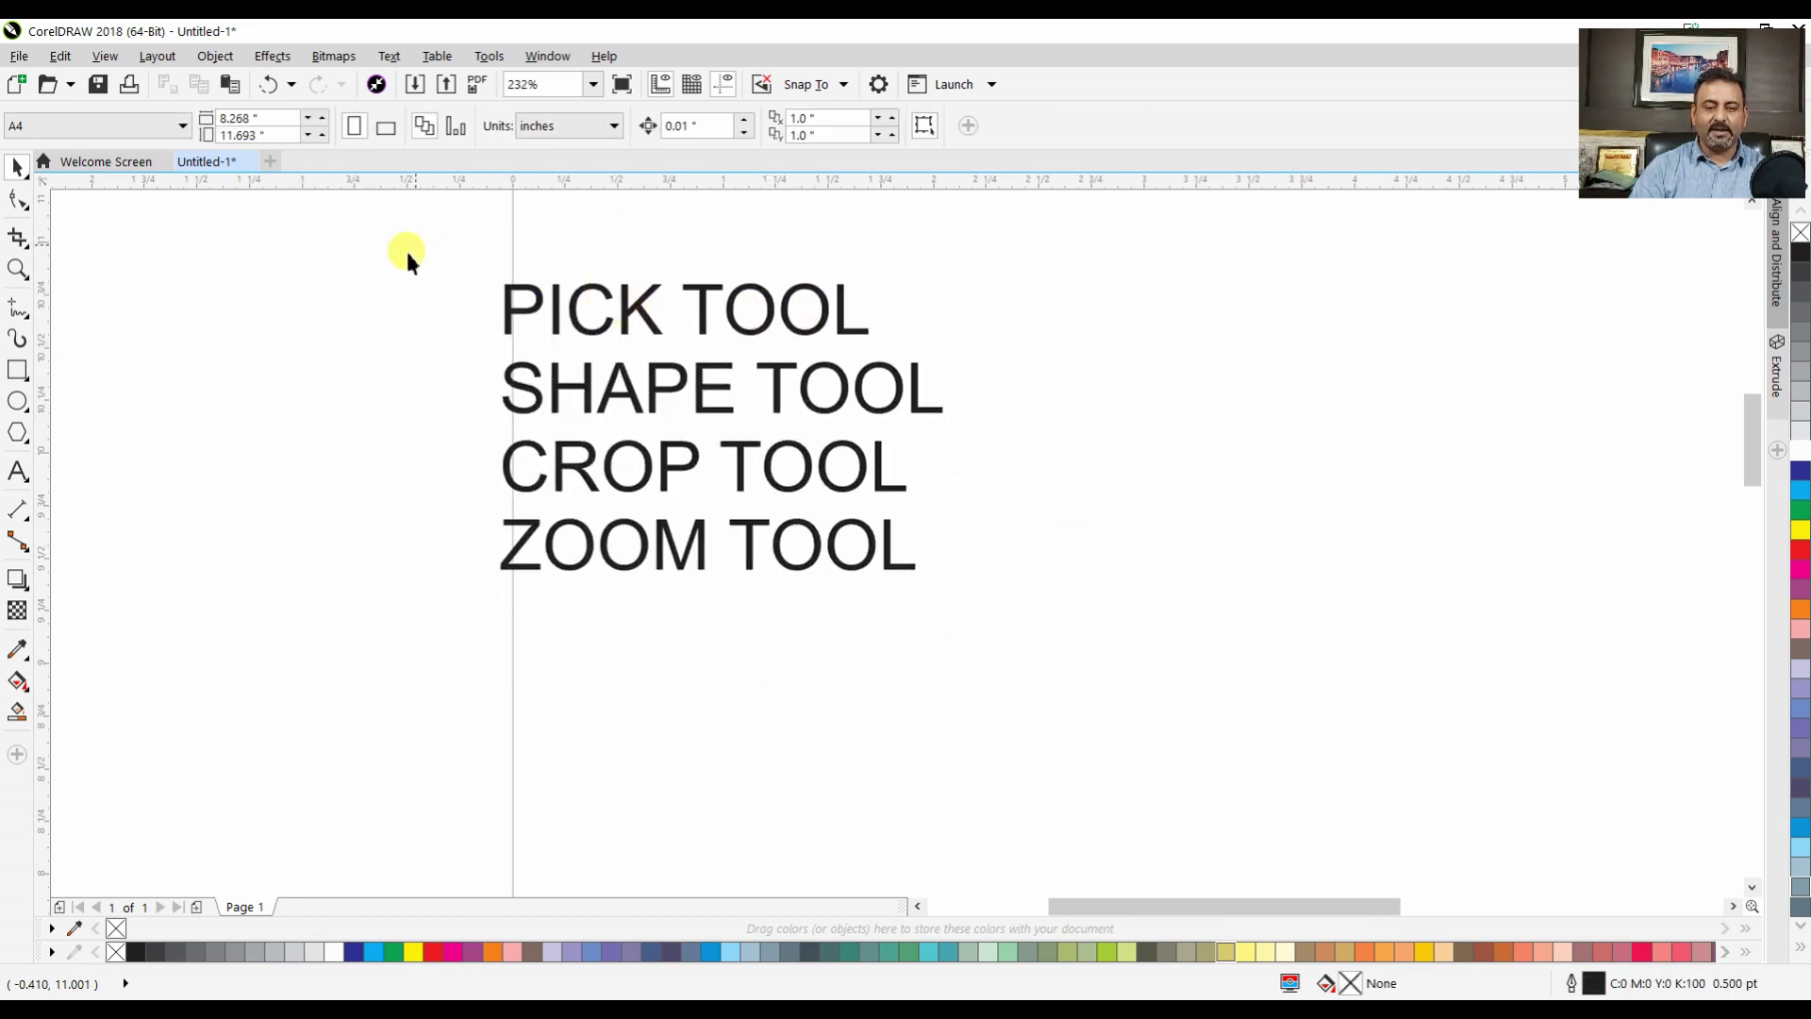
Select the four-line text block with the Pick tool and delete it from the page
{"action": "left_click", "coordinate": [644, 314]}
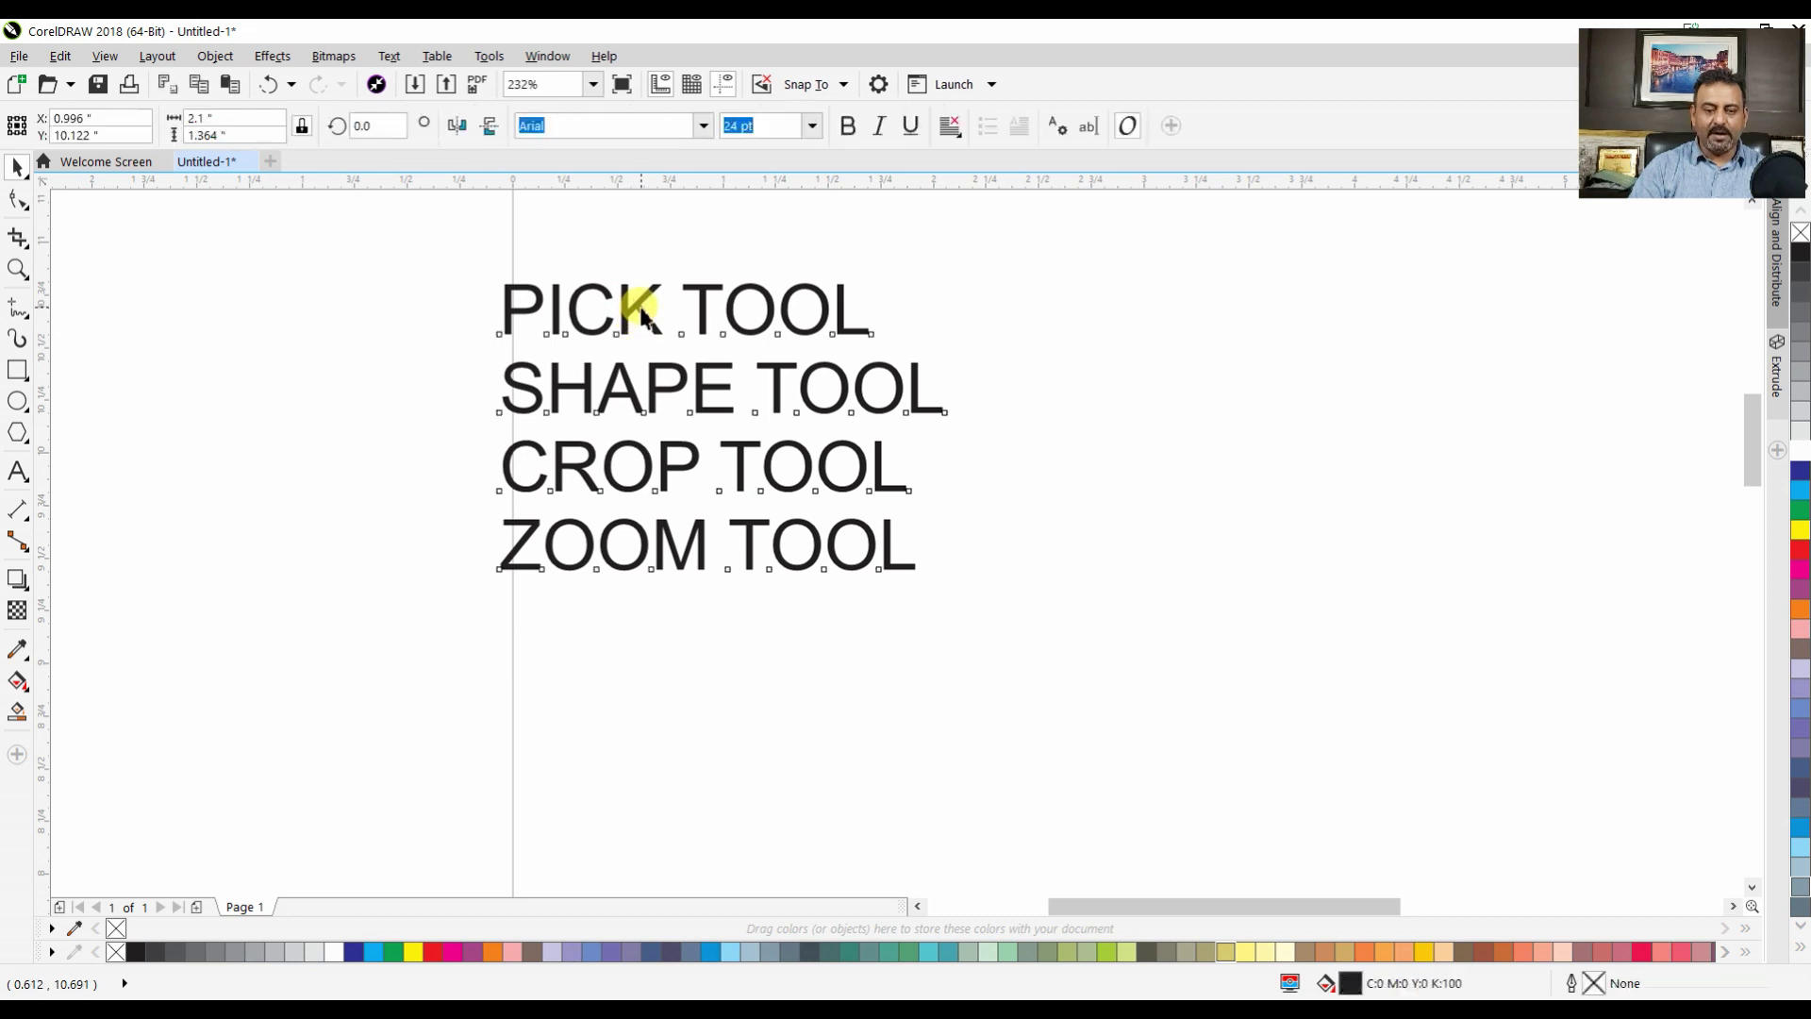
{"action": "left_click", "coordinate": [671, 309]}
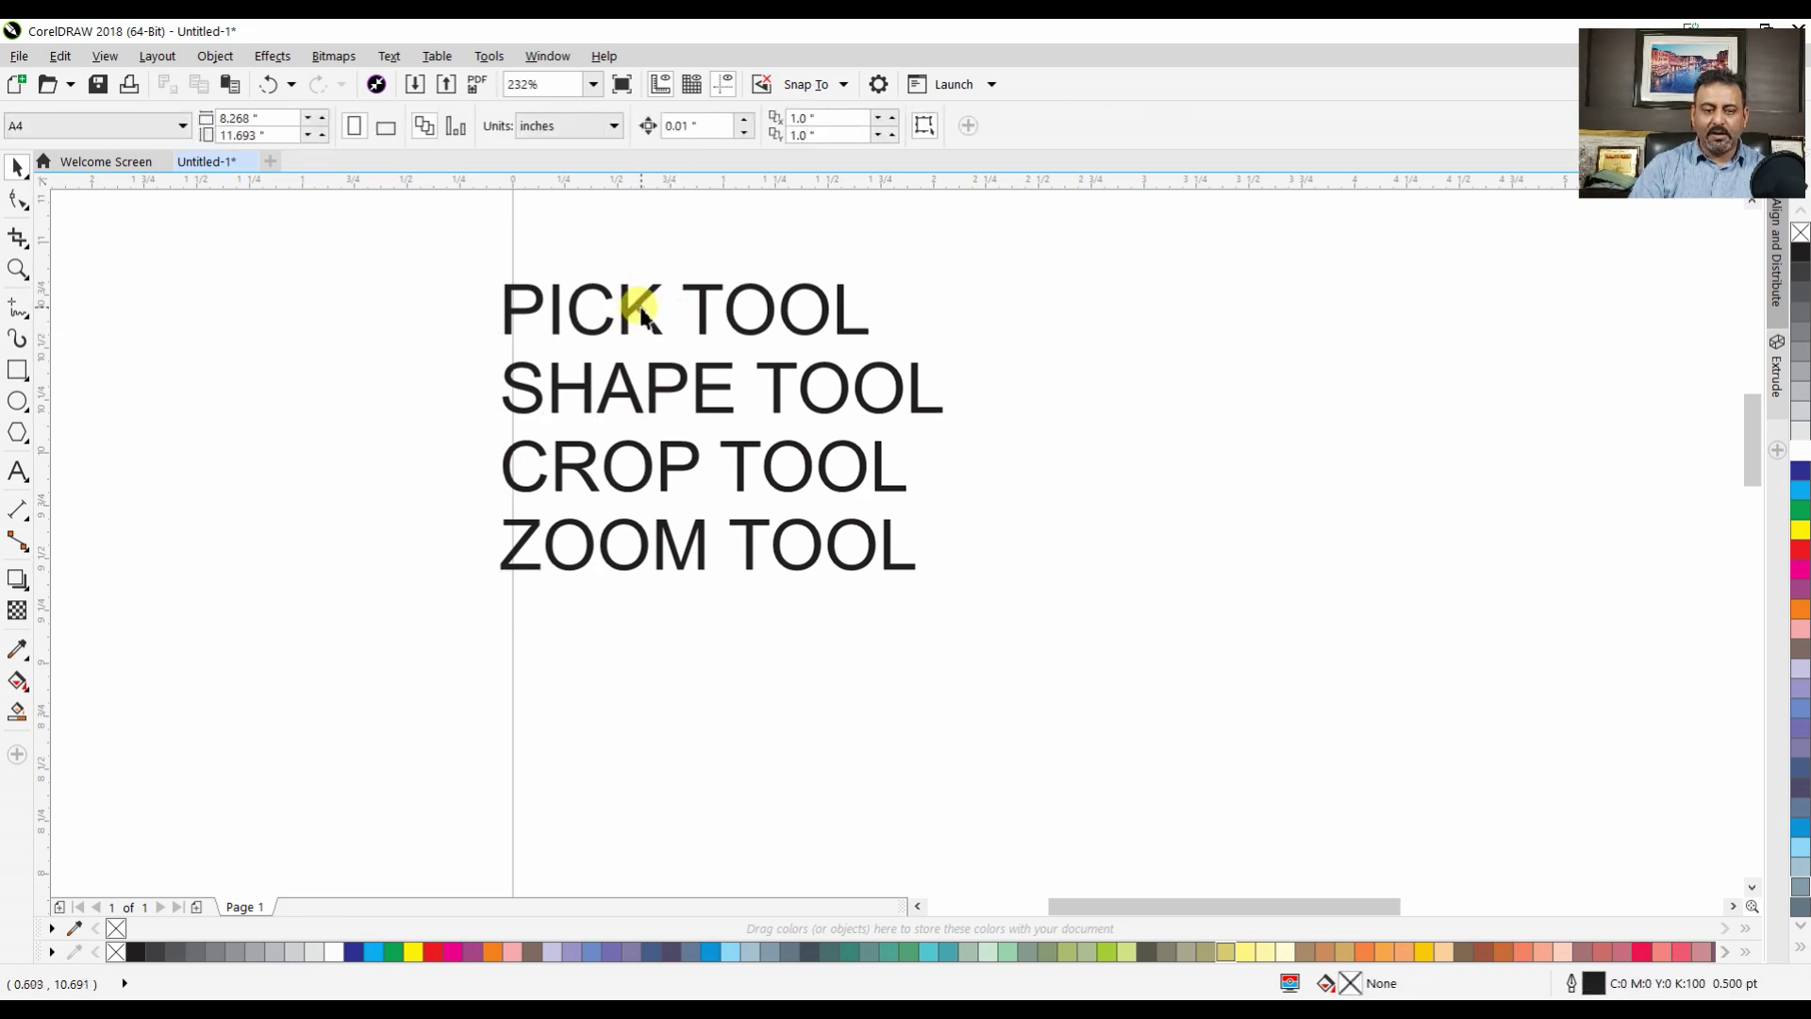
{"action": "left_click_drag", "start_coordinate": [640, 314], "coordinate": [817, 333]}
{"action": "key", "text": "Delete"}
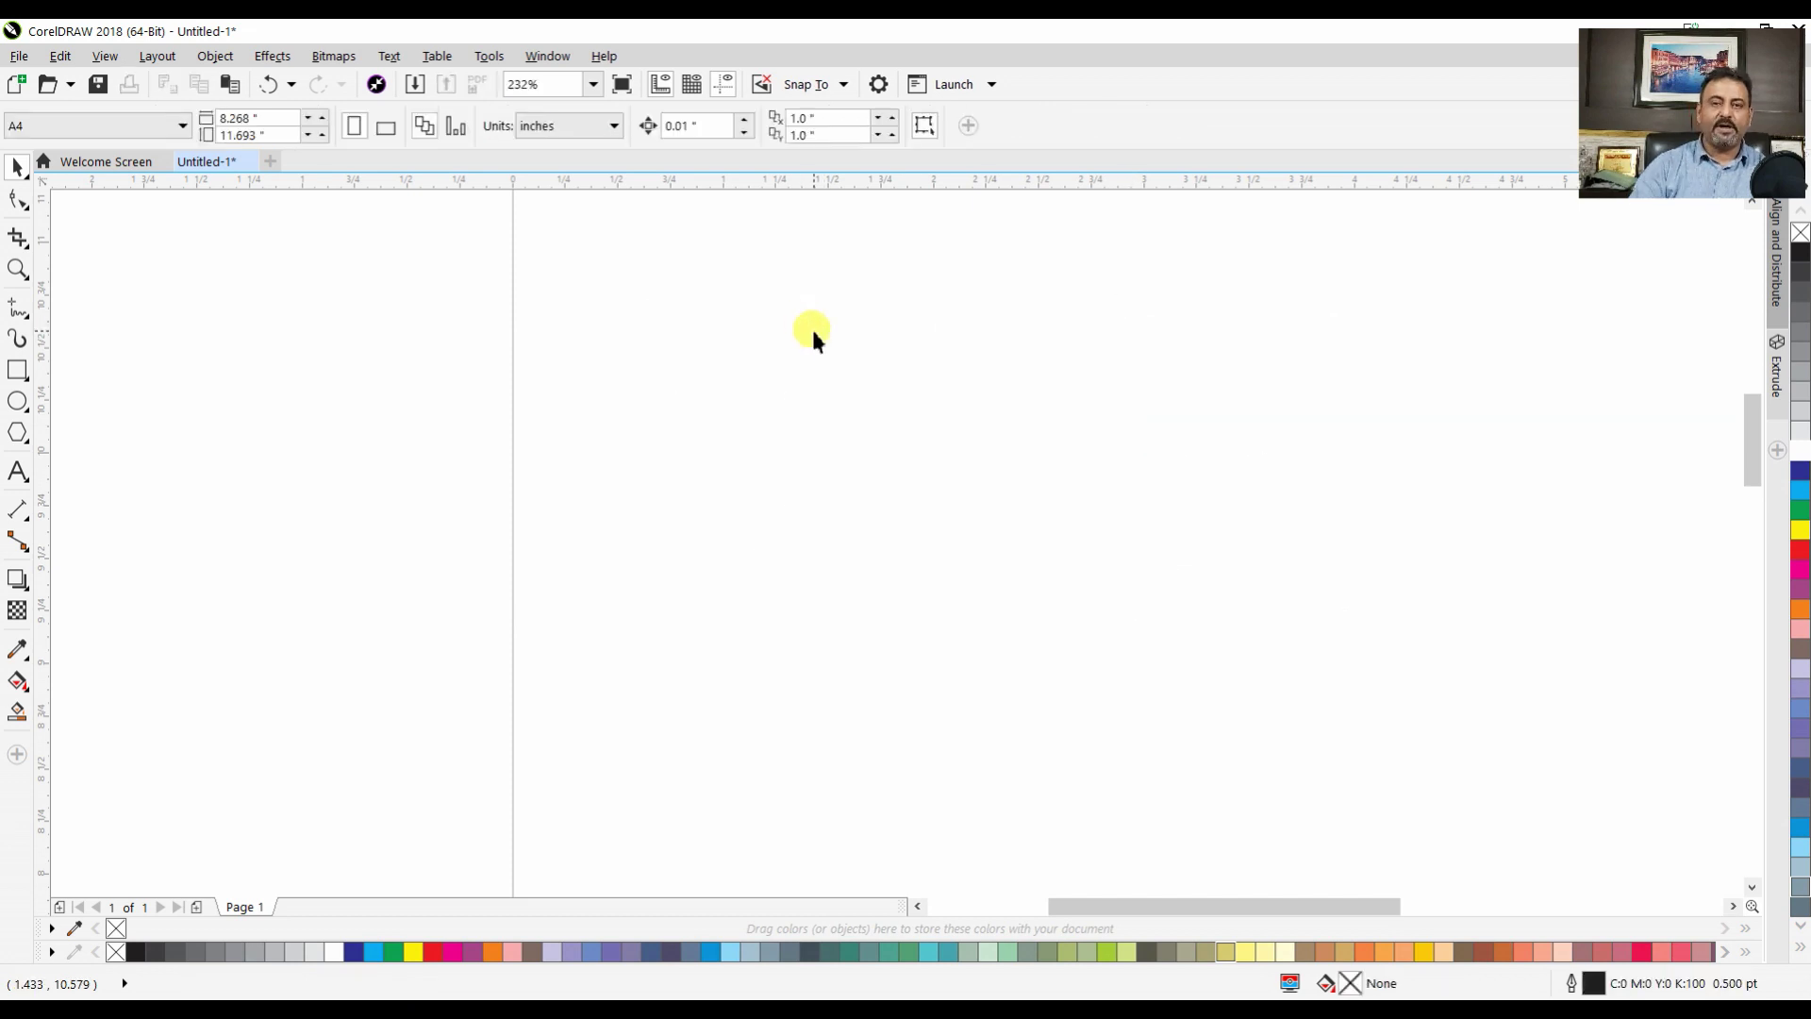
Draw a rectangle about 2.57" wide by 1.96" high near the page's upper-left area and return to the Pick tool
{"action": "left_click", "coordinate": [23, 373]}
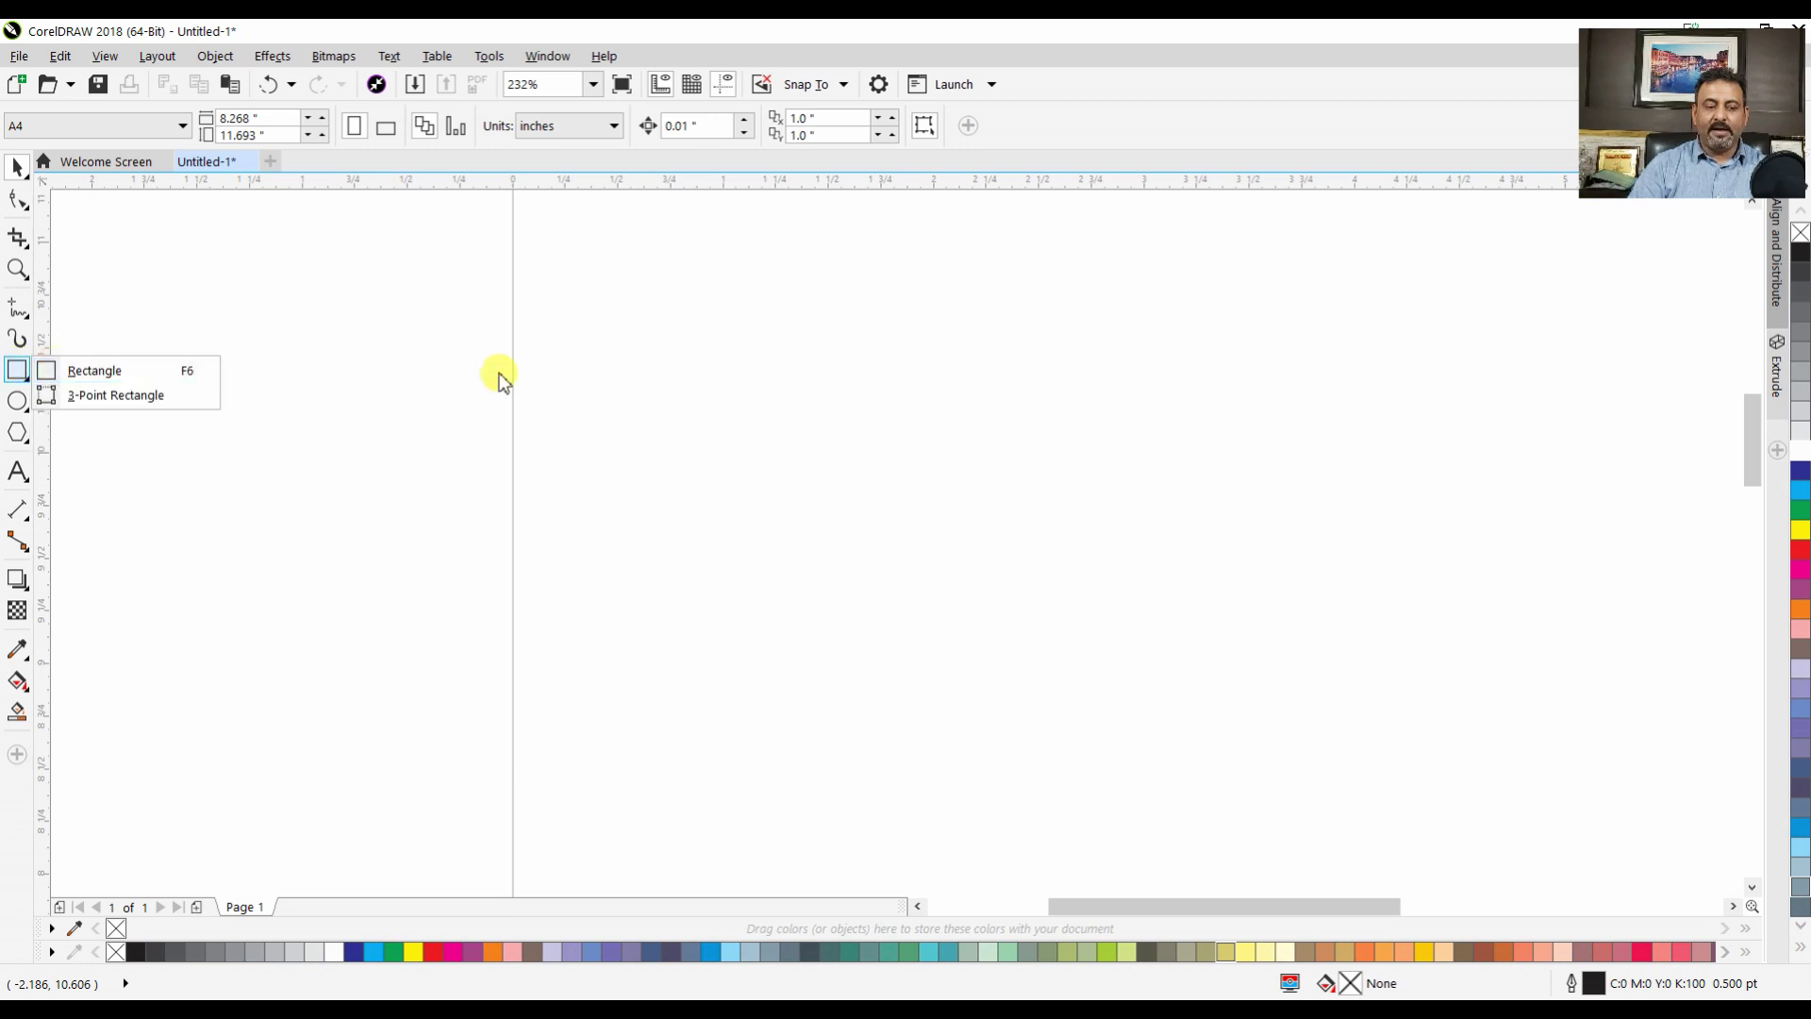
{"action": "left_click", "coordinate": [73, 369]}
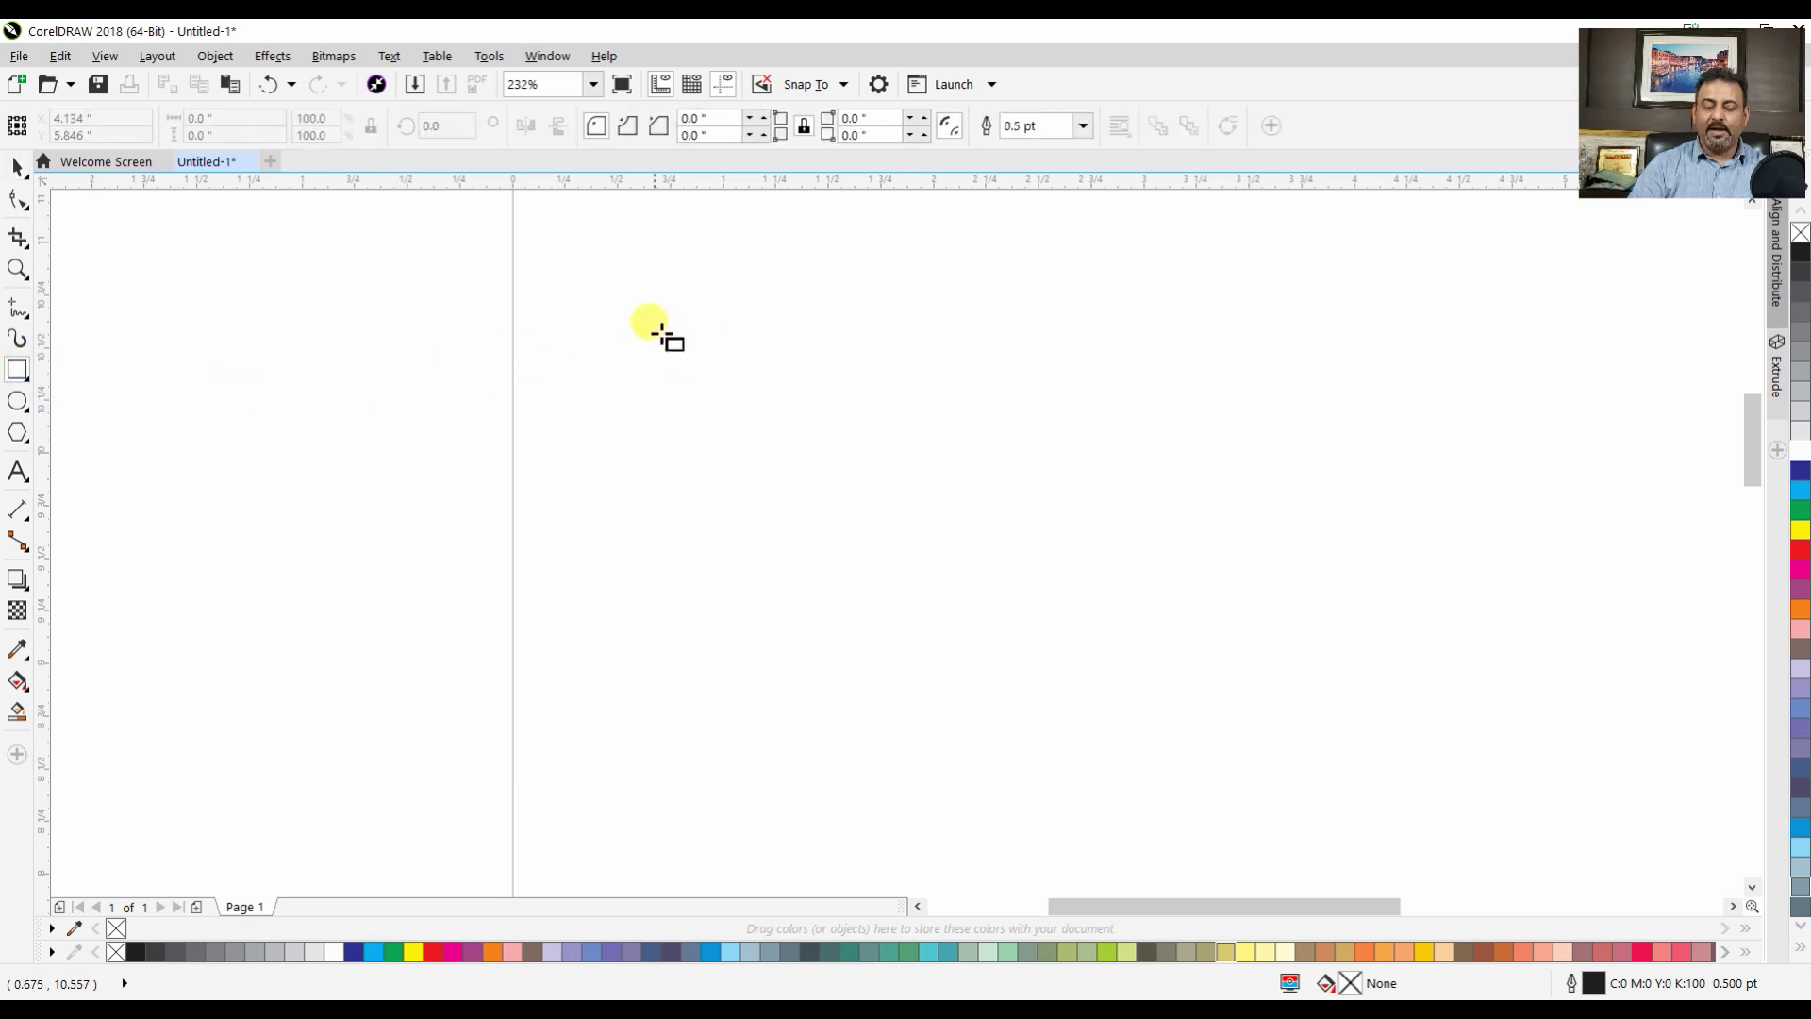
{"action": "mouse_move", "coordinate": [678, 322]}
{"action": "left_mouse_down"}
{"action": "mouse_move", "coordinate": [970, 501]}
{"action": "mouse_move", "coordinate": [1219, 733]}
{"action": "left_mouse_up"}
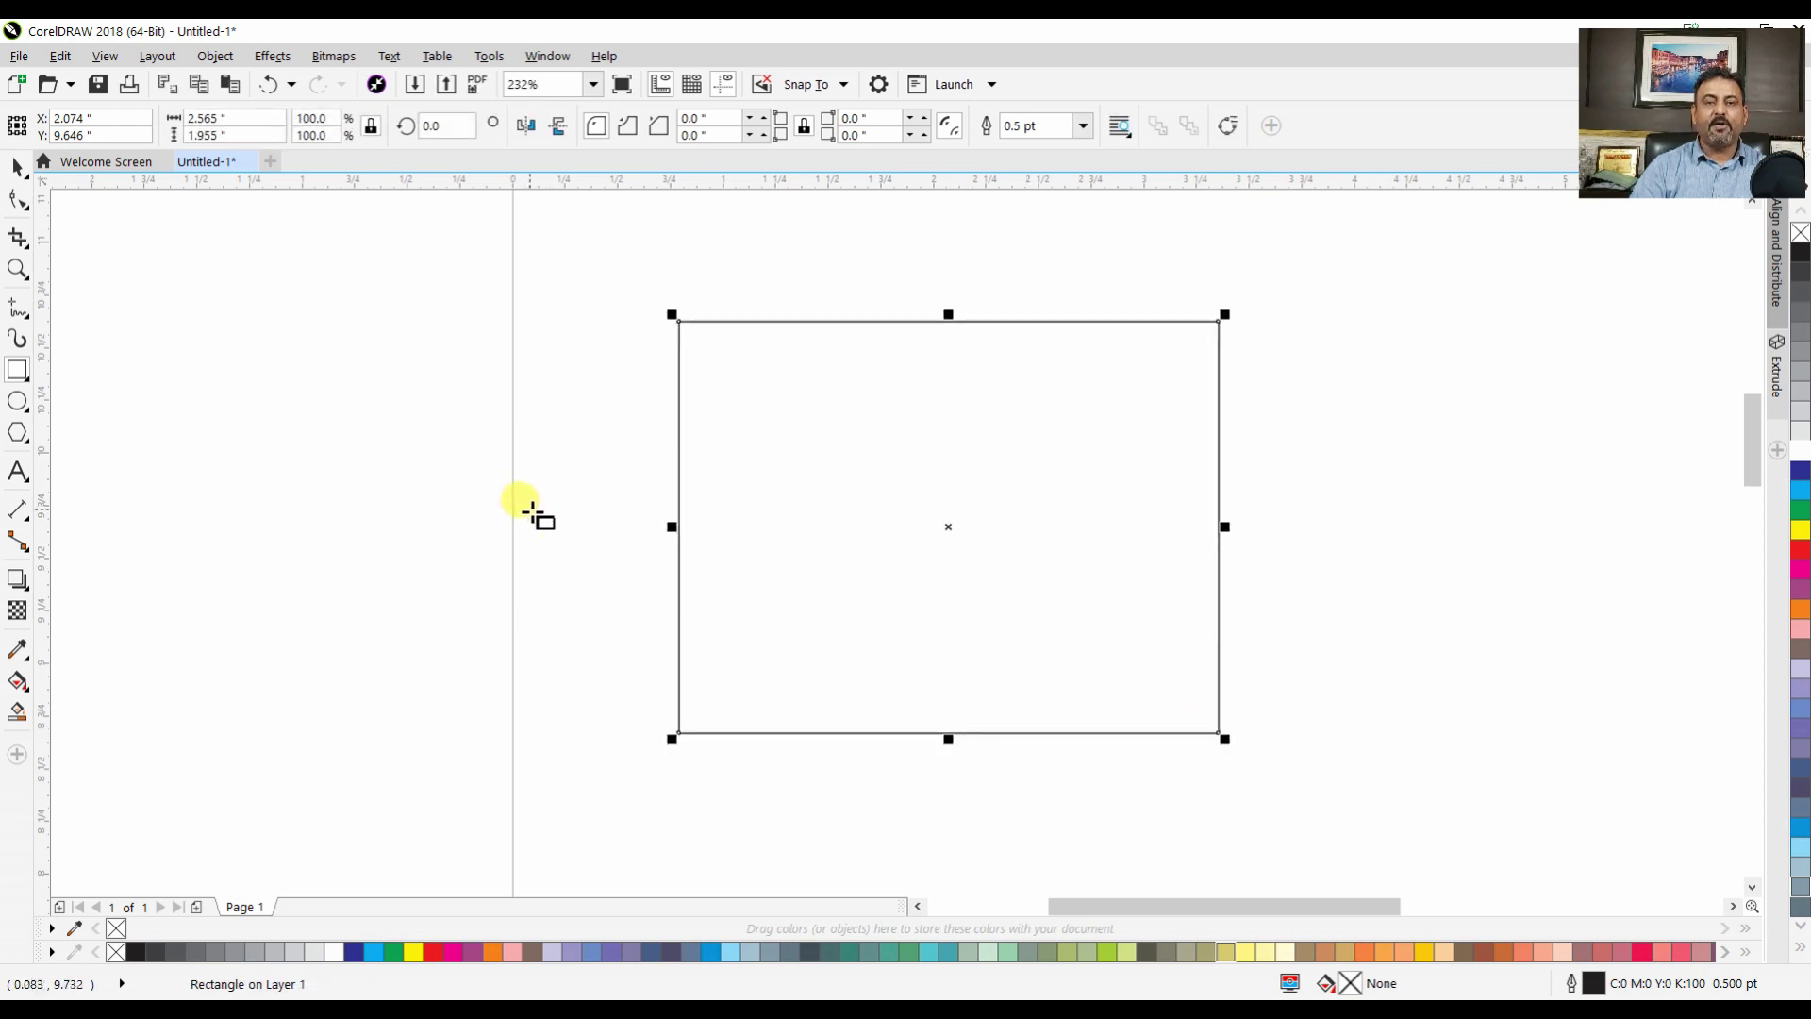
{"action": "key", "text": "space"}
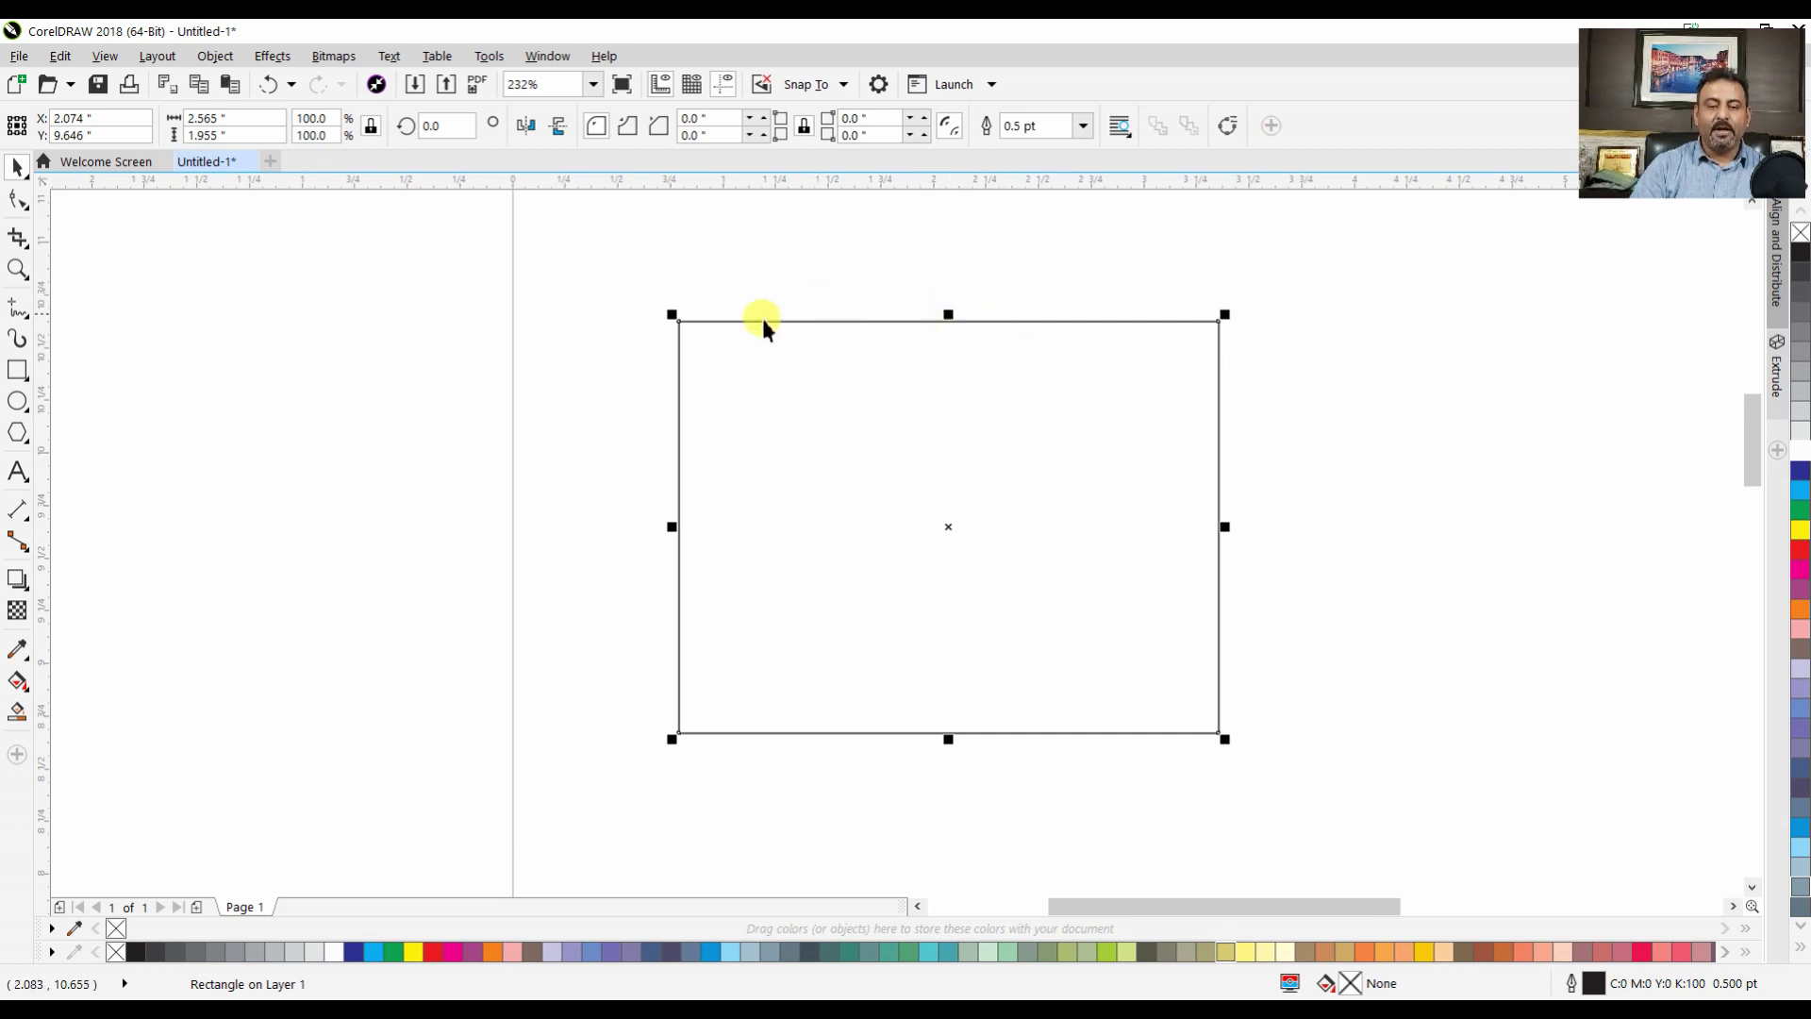
Move the rectangle to the right by its outline, centring it at about X 2.52", Y 9.64", and deselect it
{"action": "left_click", "coordinate": [569, 382]}
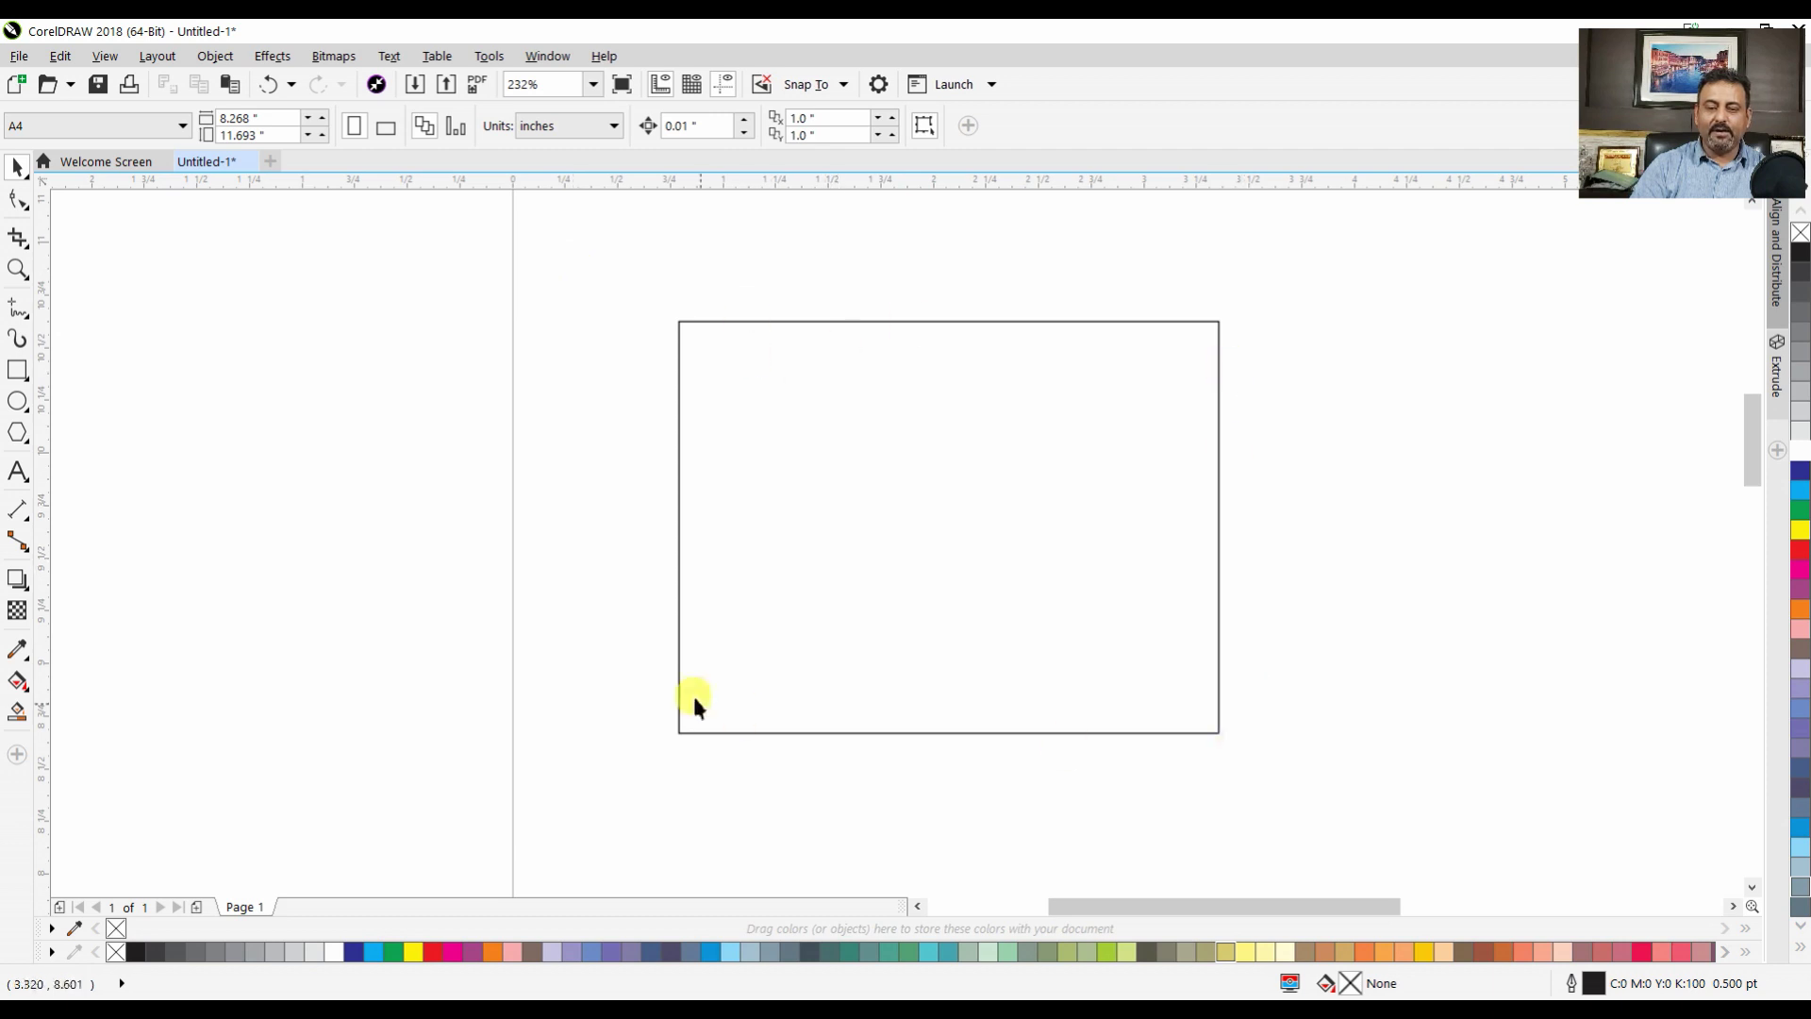
{"action": "left_click_drag", "start_coordinate": [781, 322], "coordinate": [878, 327]}
{"action": "key", "text": "Escape"}
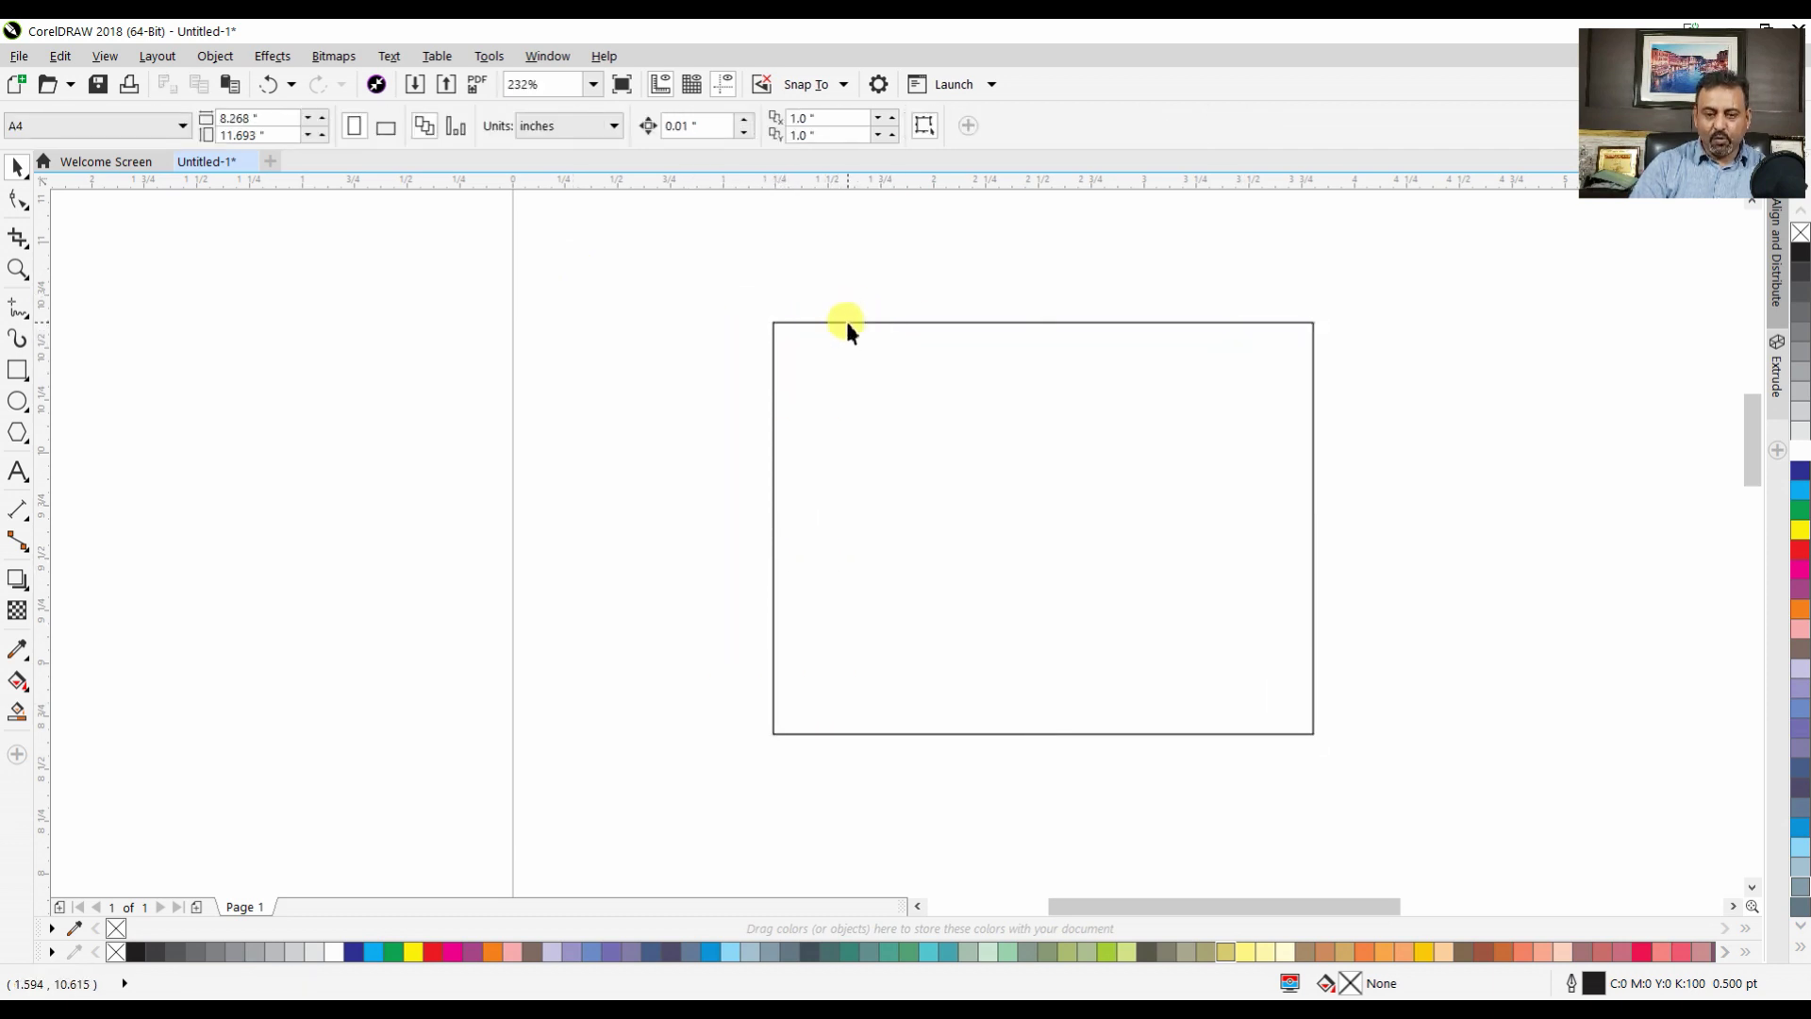
Shrink the rectangle with its side and corner selection handles to about 1.03" wide by 1.21" high
{"action": "left_click", "coordinate": [847, 322]}
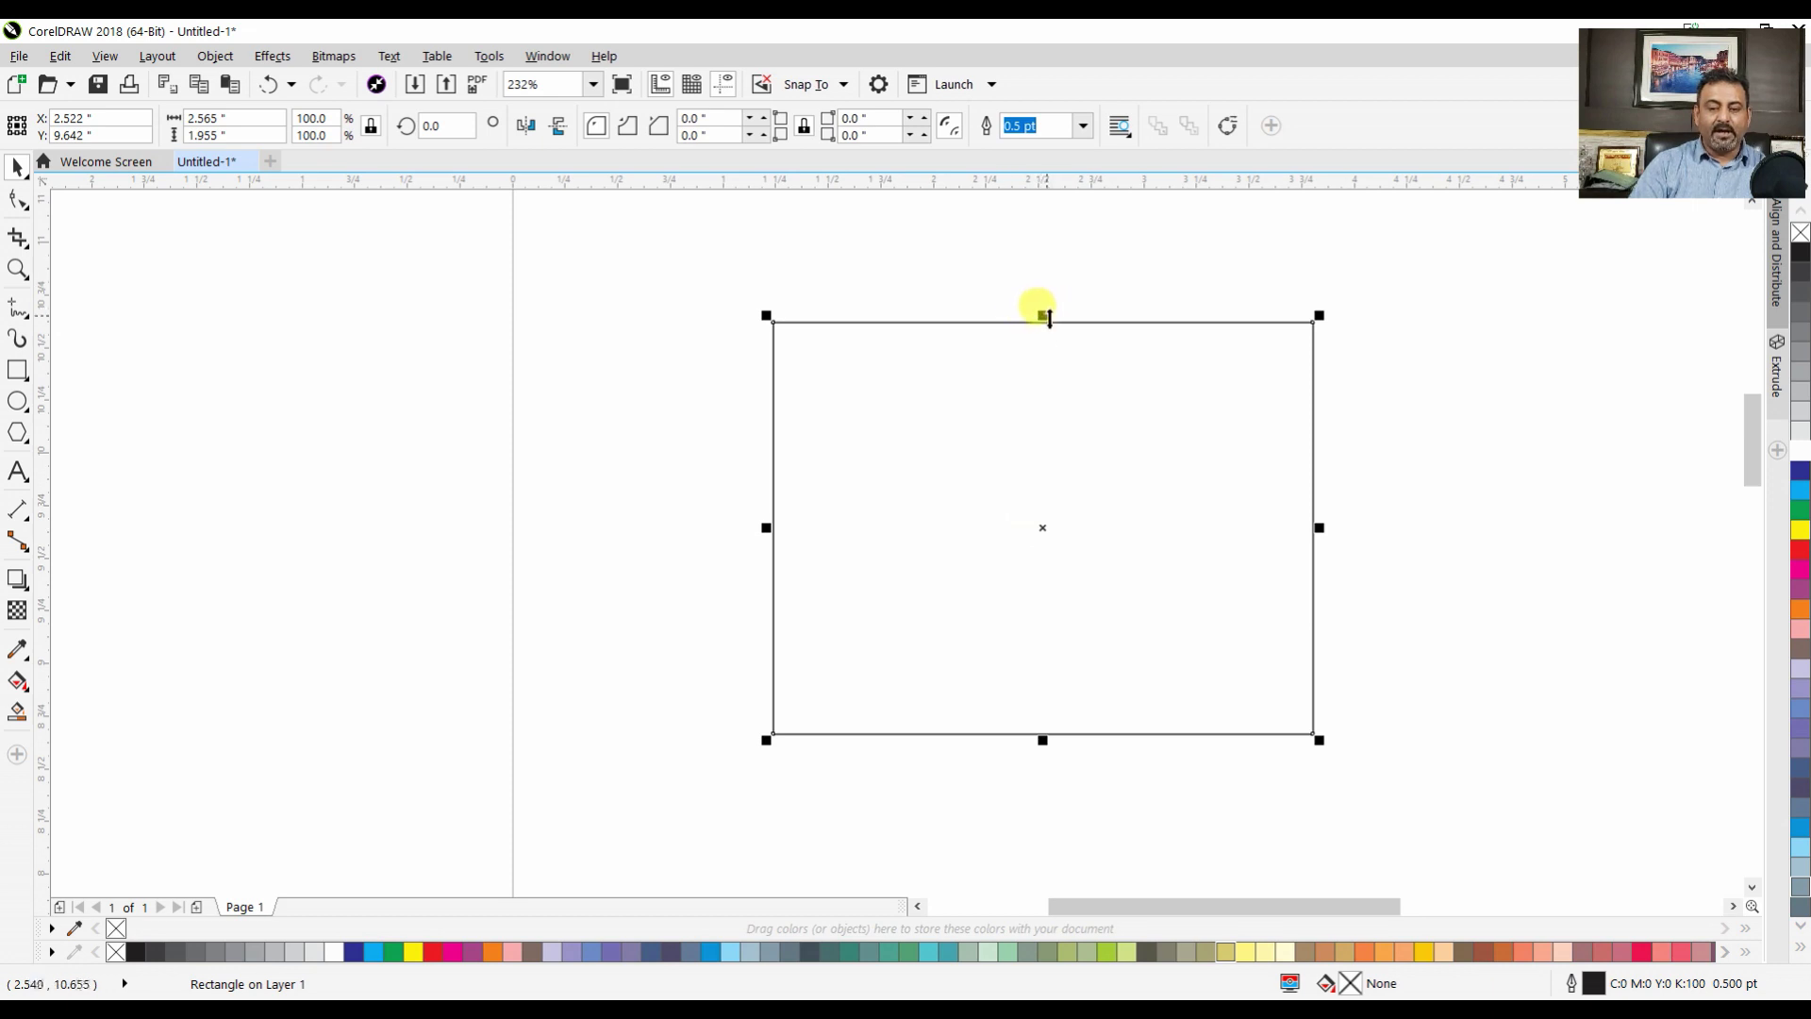
{"action": "left_click_drag", "start_coordinate": [1043, 317], "coordinate": [1066, 477]}
{"action": "left_click_drag", "start_coordinate": [1317, 604], "coordinate": [1045, 598]}
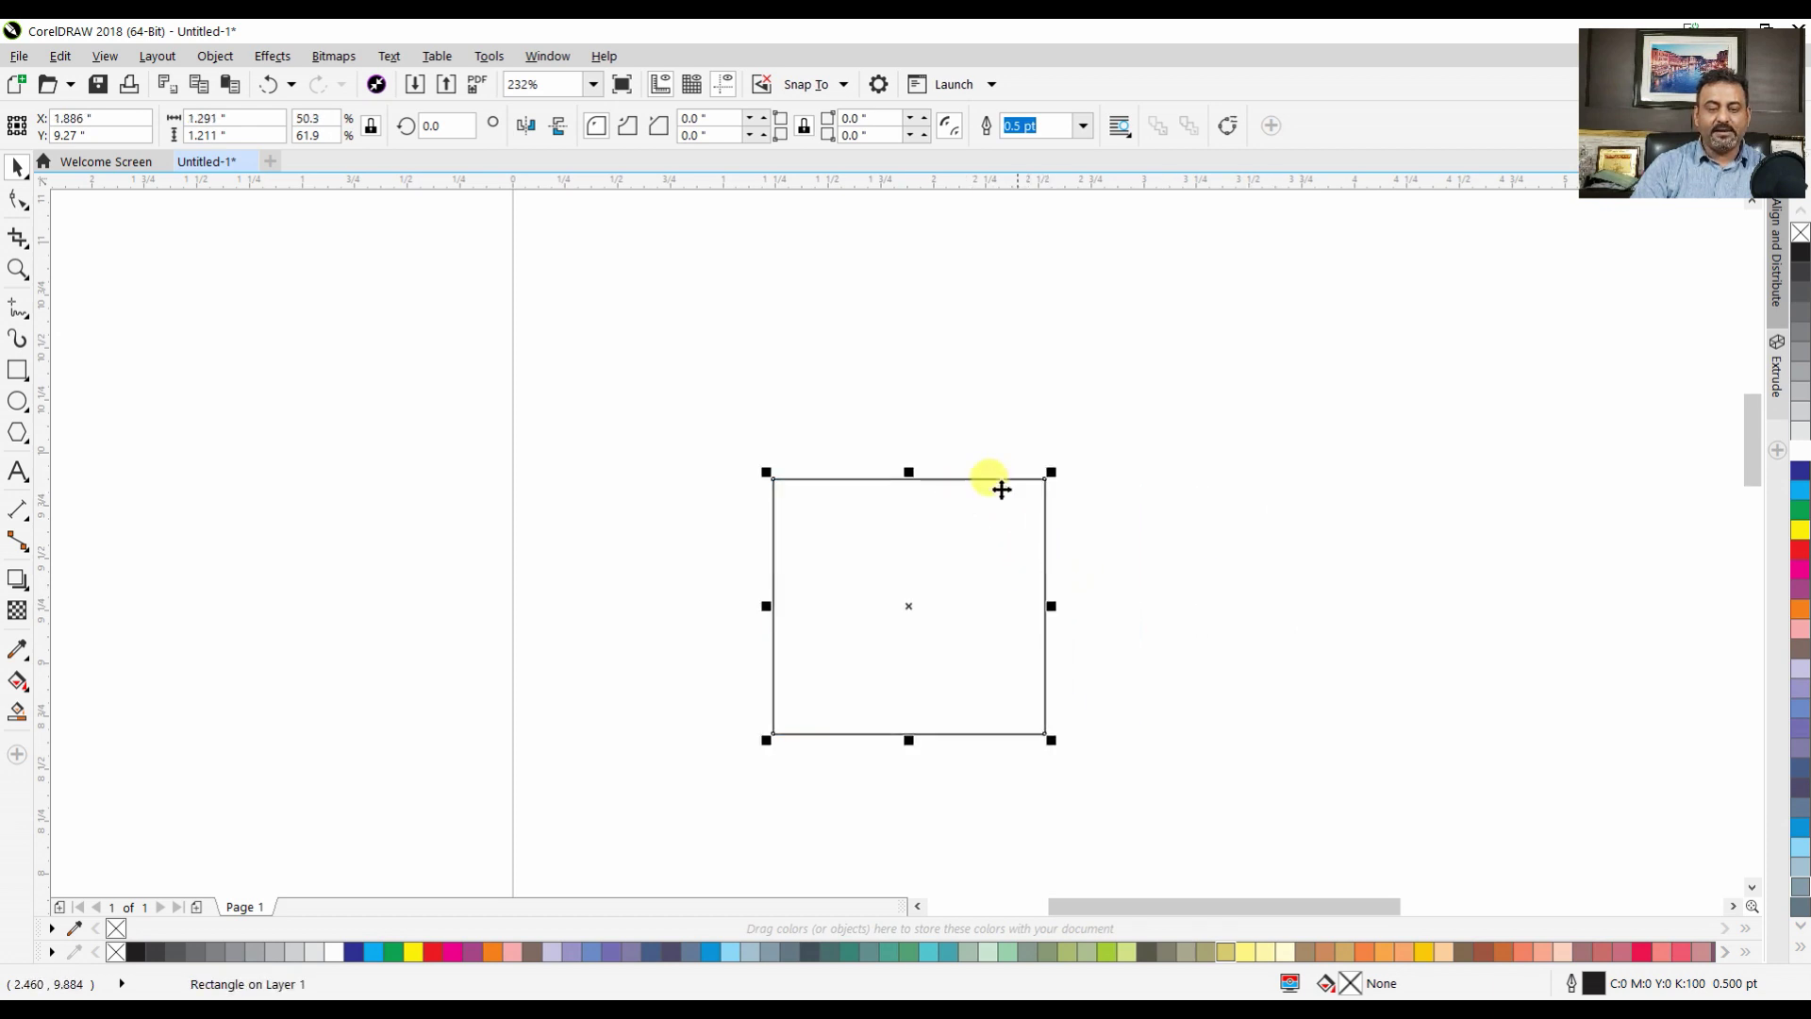
{"action": "left_click_drag", "start_coordinate": [909, 471], "coordinate": [953, 513]}
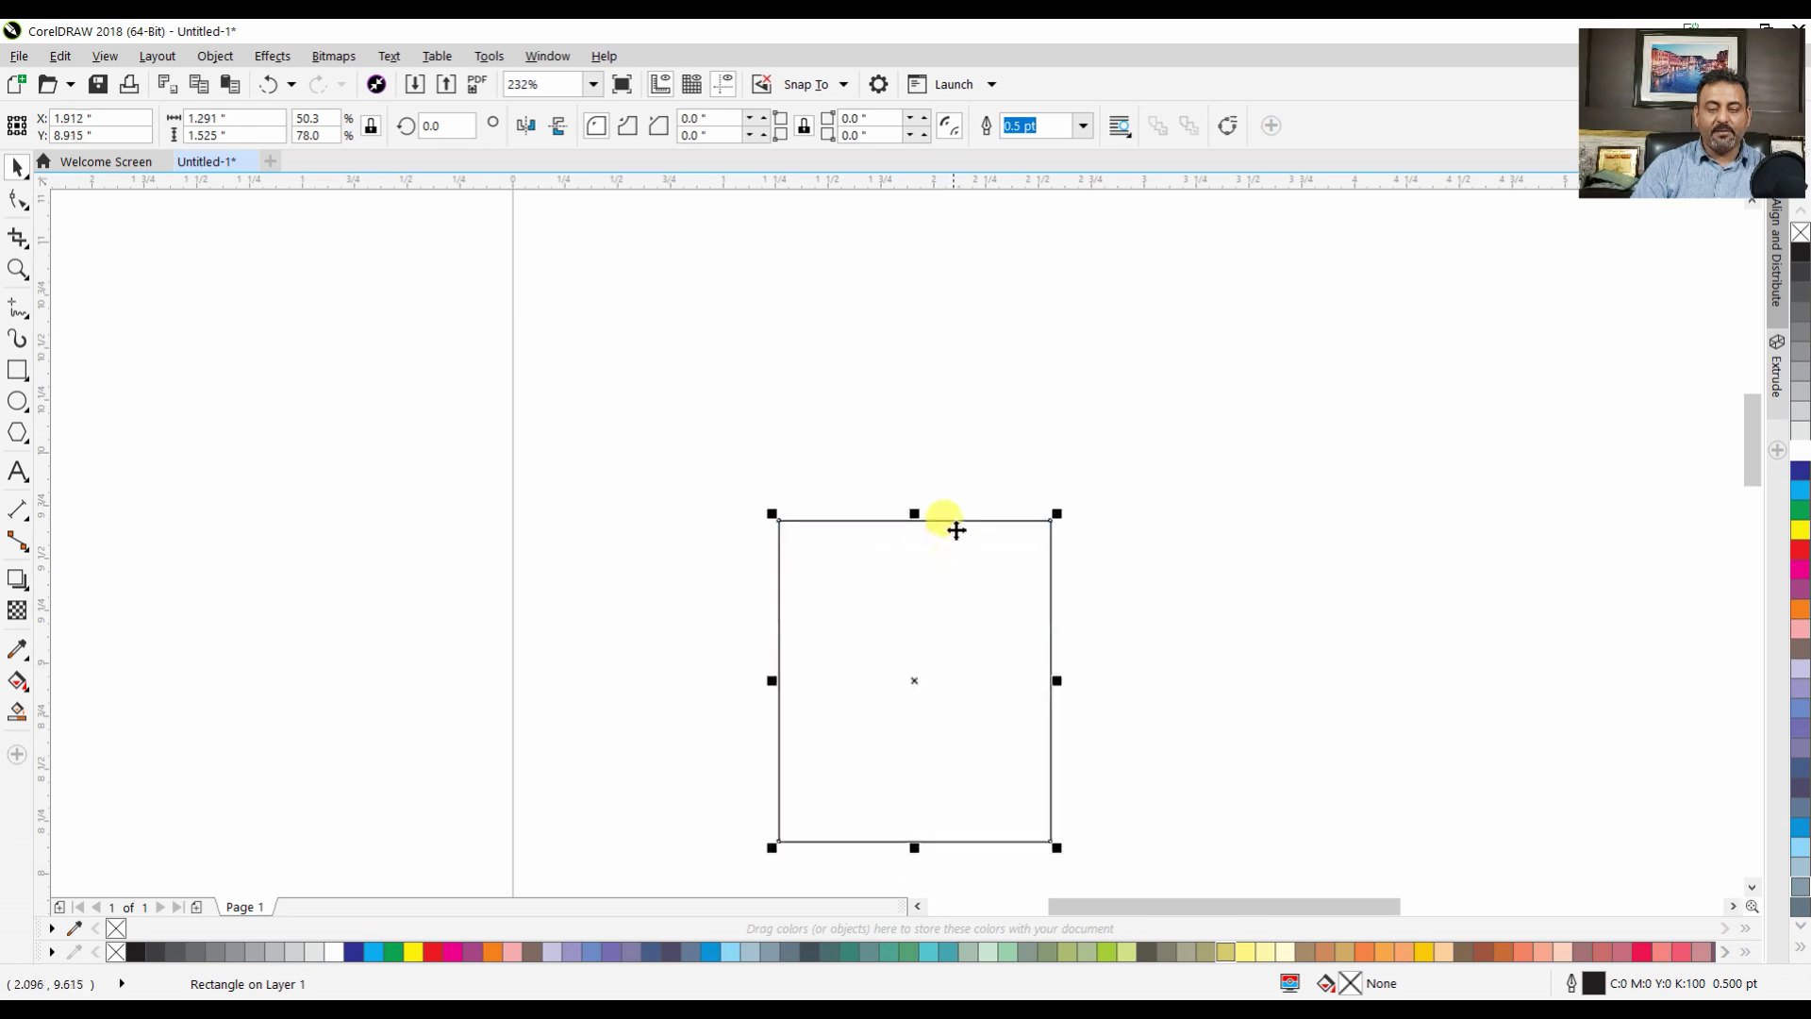
{"action": "left_click_drag", "start_coordinate": [1063, 500], "coordinate": [1003, 566]}
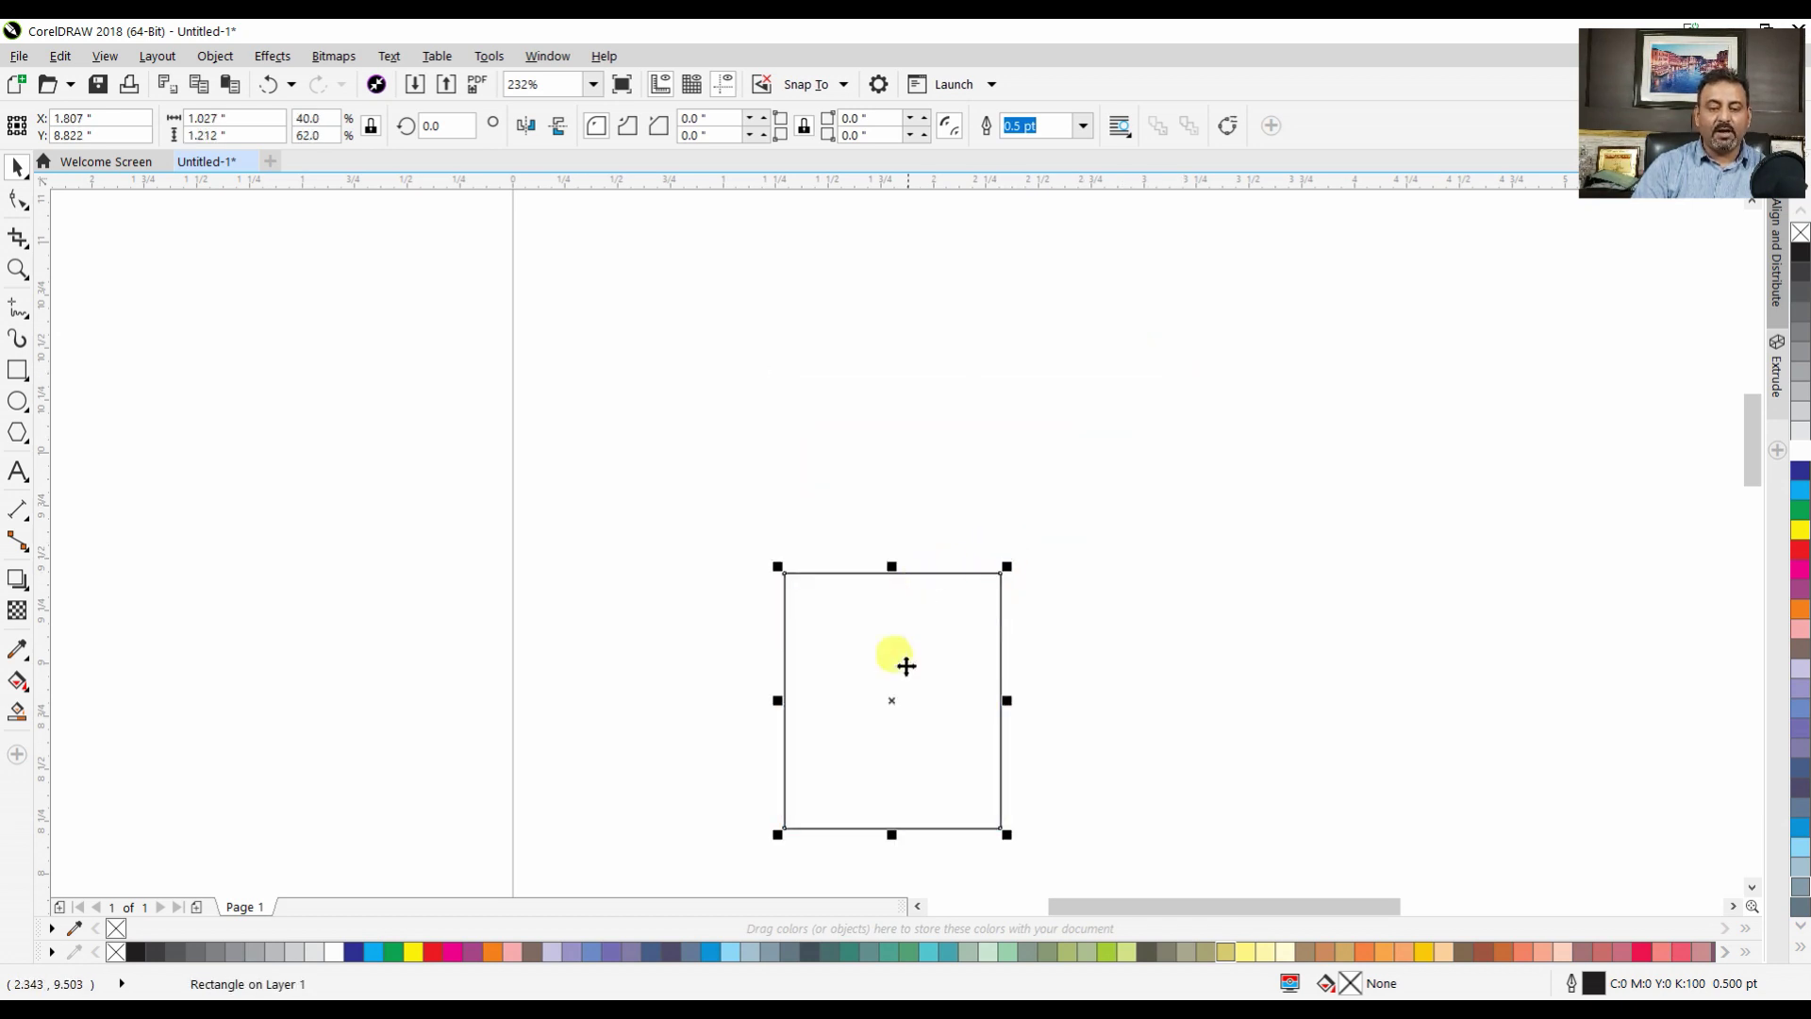
Move the rectangle higher on the page and widen it to about 2.07", centring it at about X 1.39", Y 9.65"
{"action": "left_click_drag", "start_coordinate": [902, 663], "coordinate": [916, 471]}
{"action": "left_click", "coordinate": [1093, 474]}
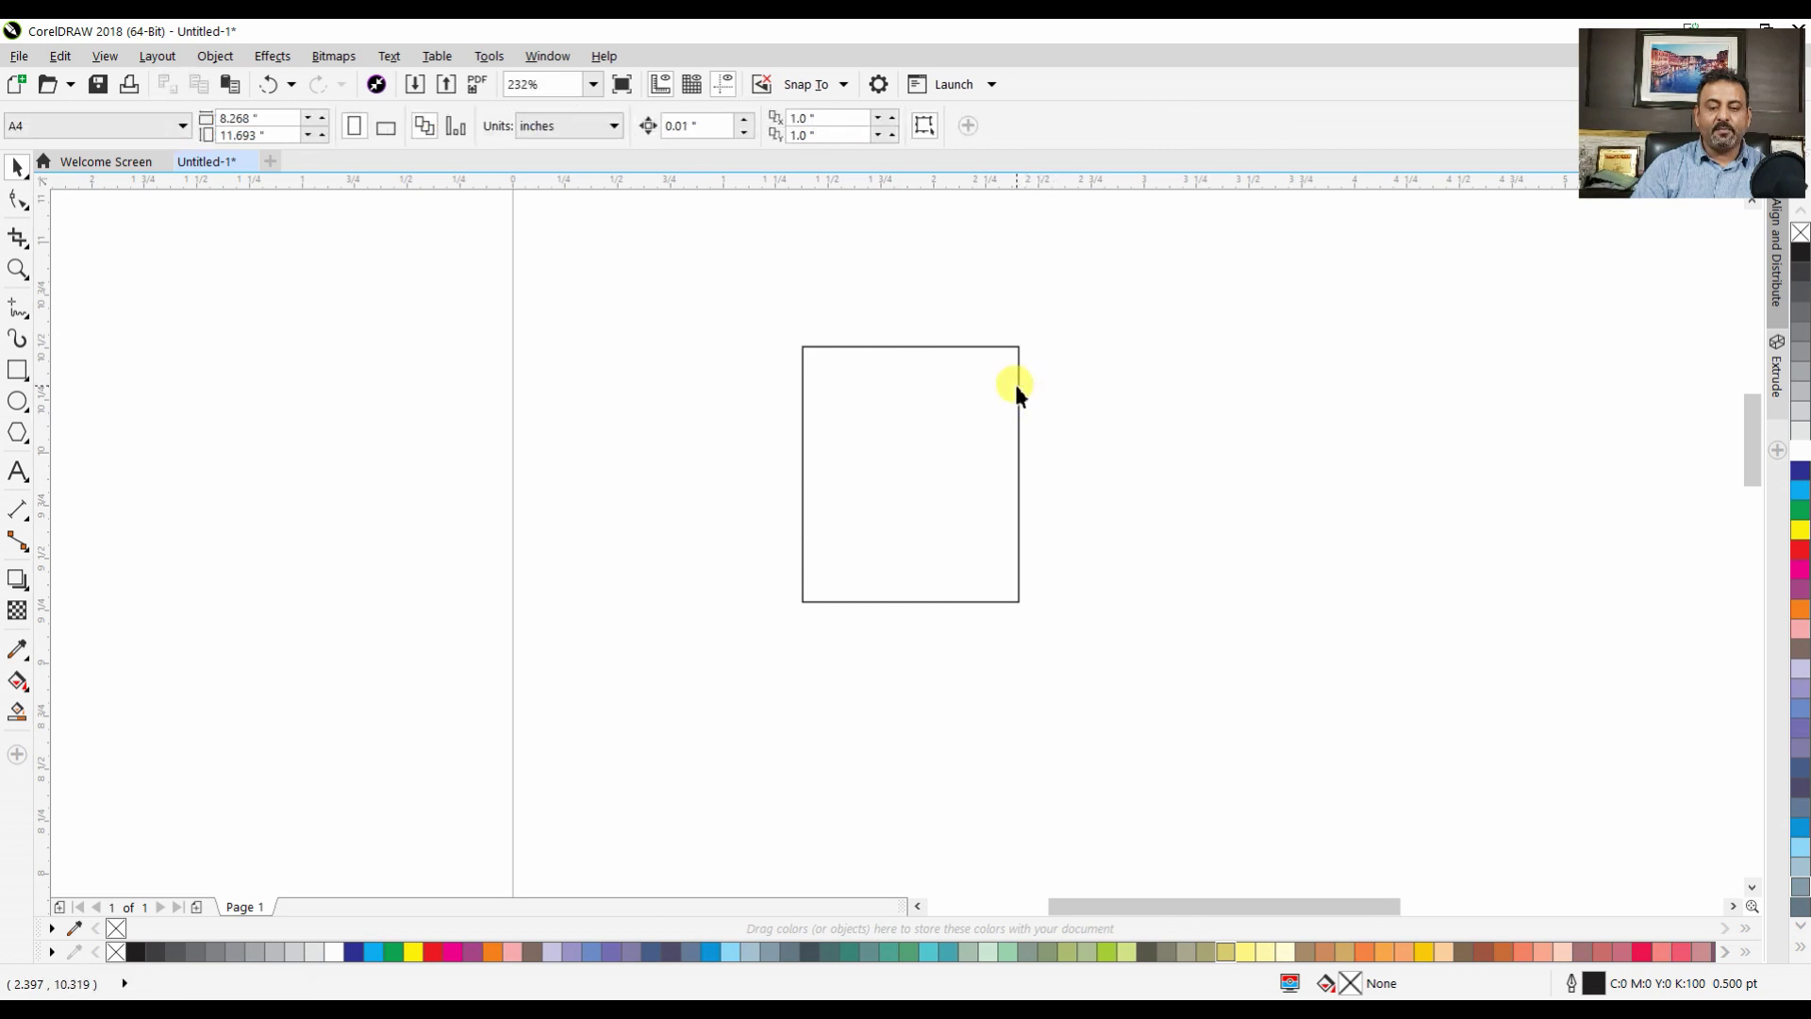
{"action": "left_click", "coordinate": [1019, 385]}
{"action": "left_click_drag", "start_coordinate": [1023, 389], "coordinate": [964, 419]}
{"action": "left_click", "coordinate": [1079, 465]}
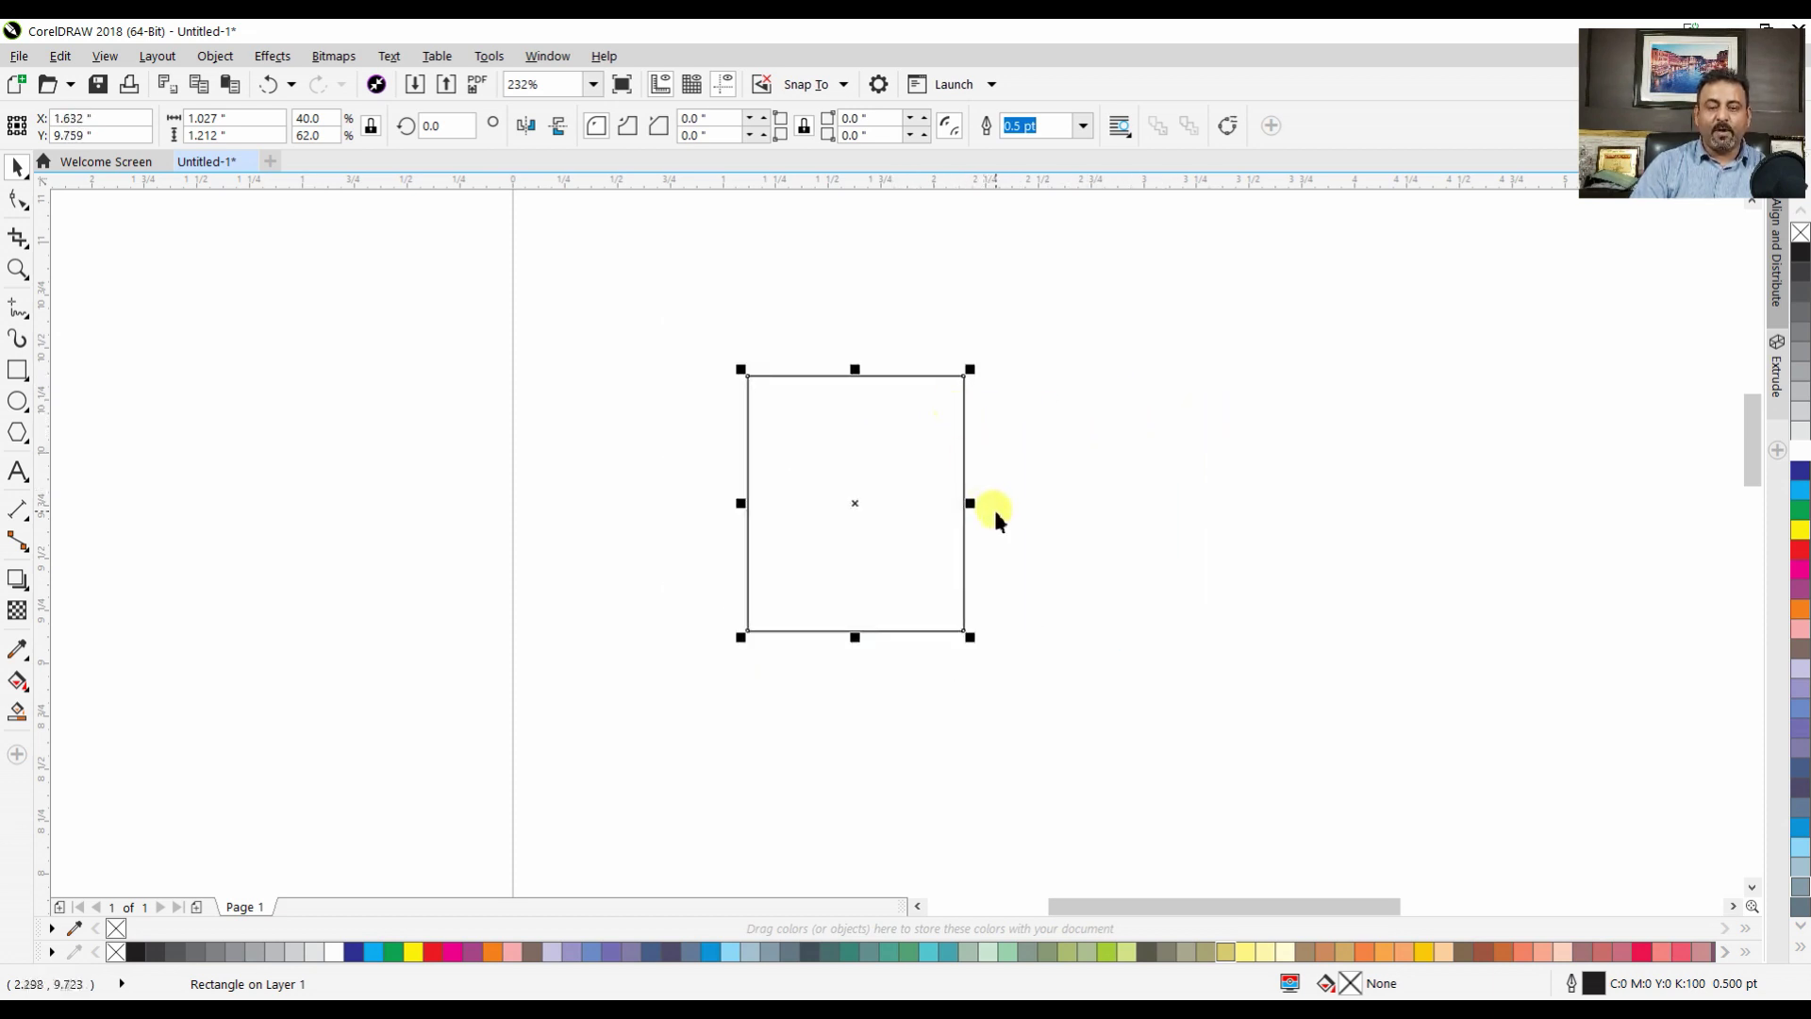
{"action": "left_click_drag", "start_coordinate": [971, 504], "coordinate": [1030, 525]}
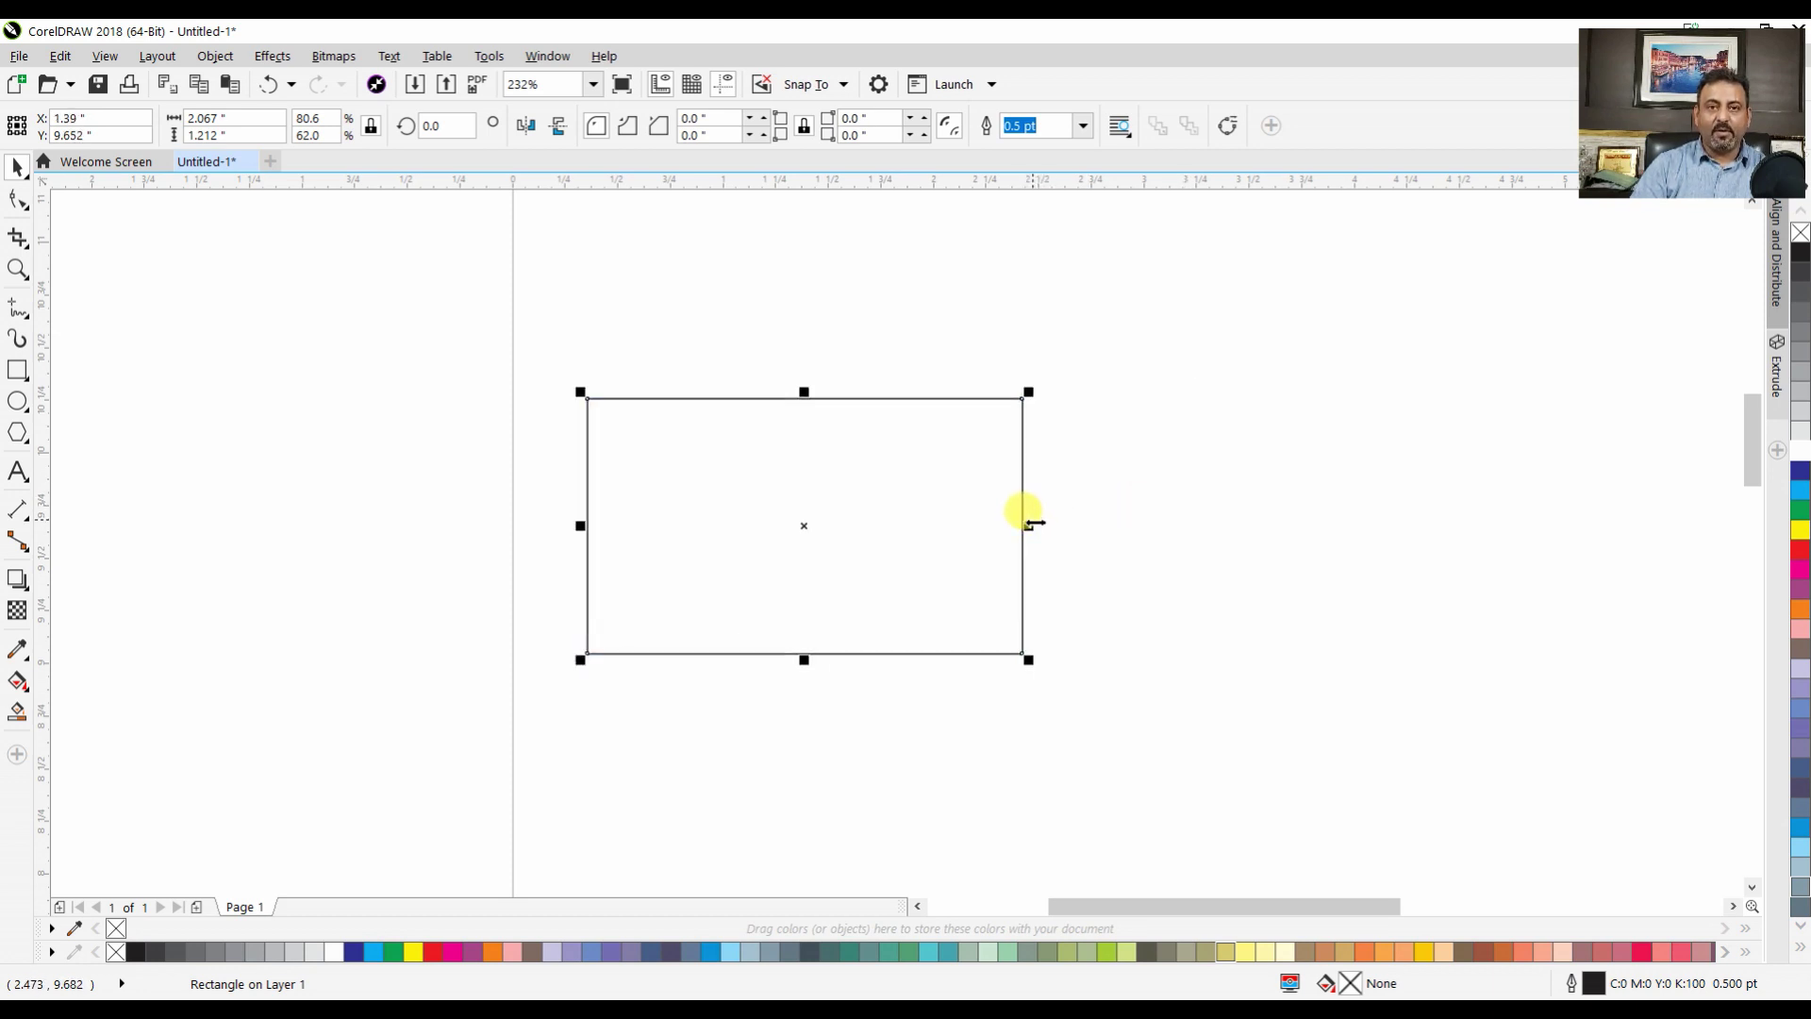
Move the rectangle by its centre to about X 2.05", Y 9.81", then delete it
{"action": "left_click_drag", "start_coordinate": [800, 533], "coordinate": [938, 487]}
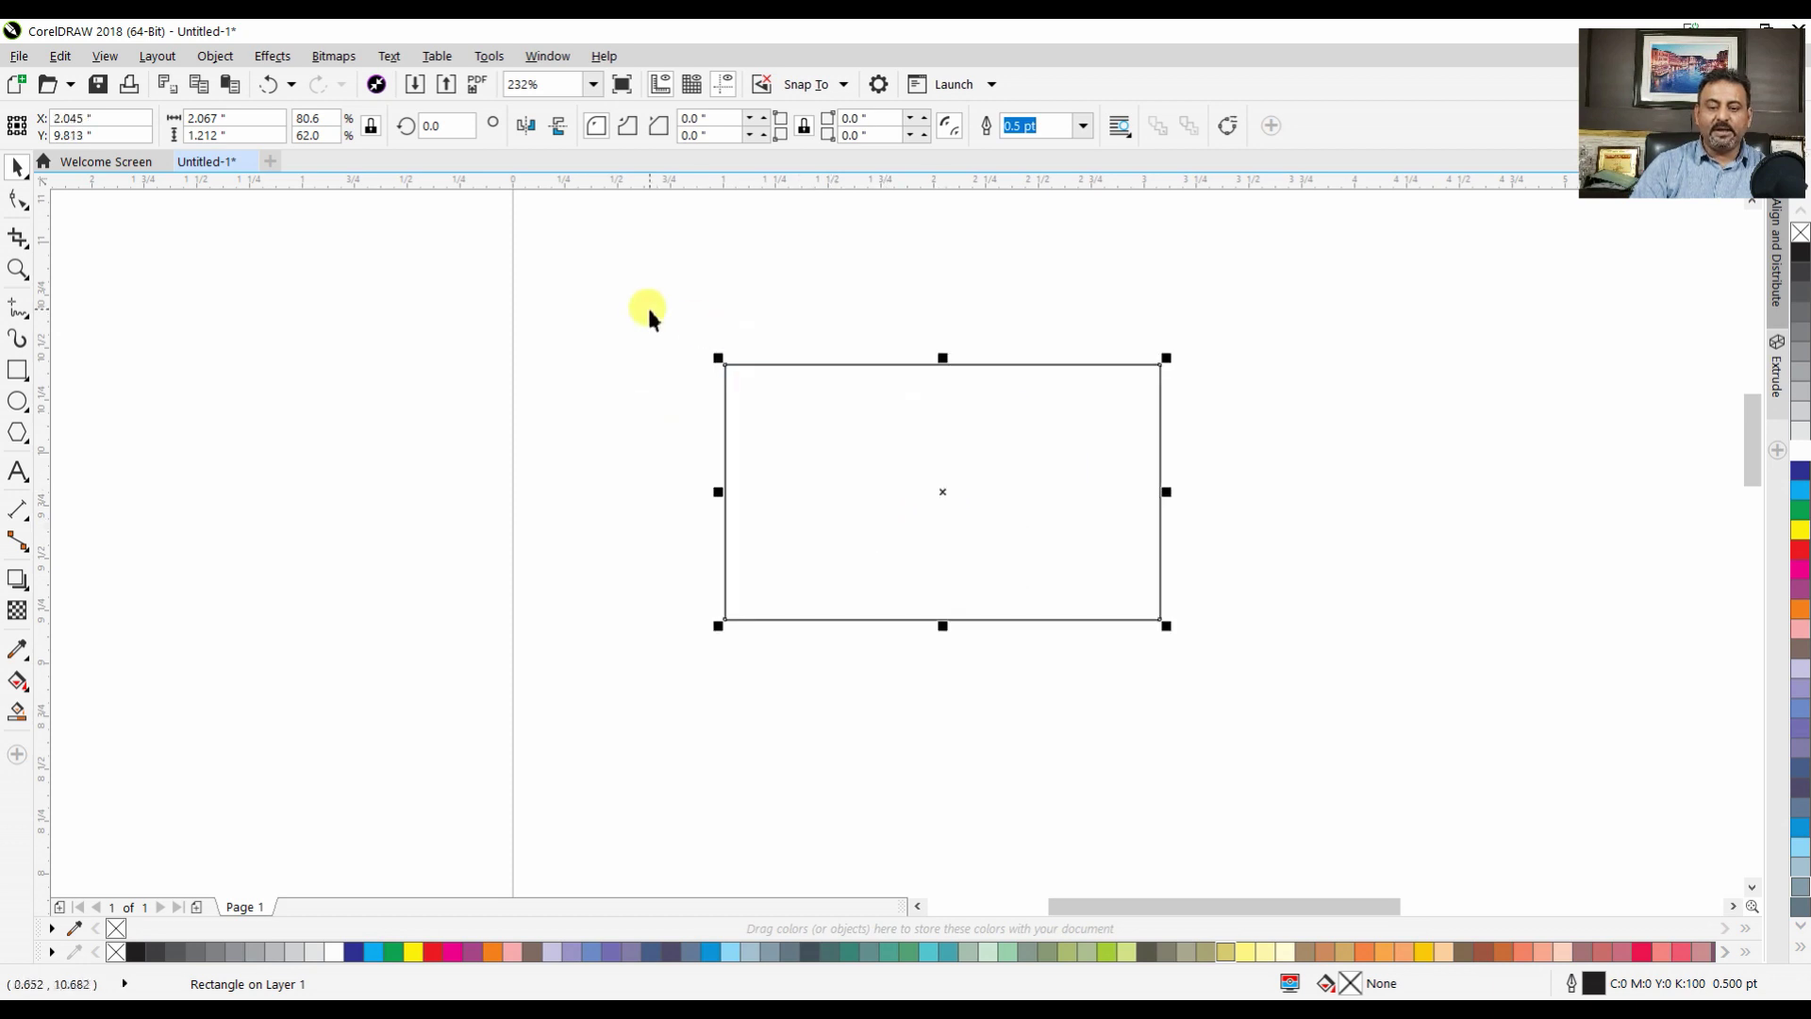
{"action": "key", "text": "Delete"}
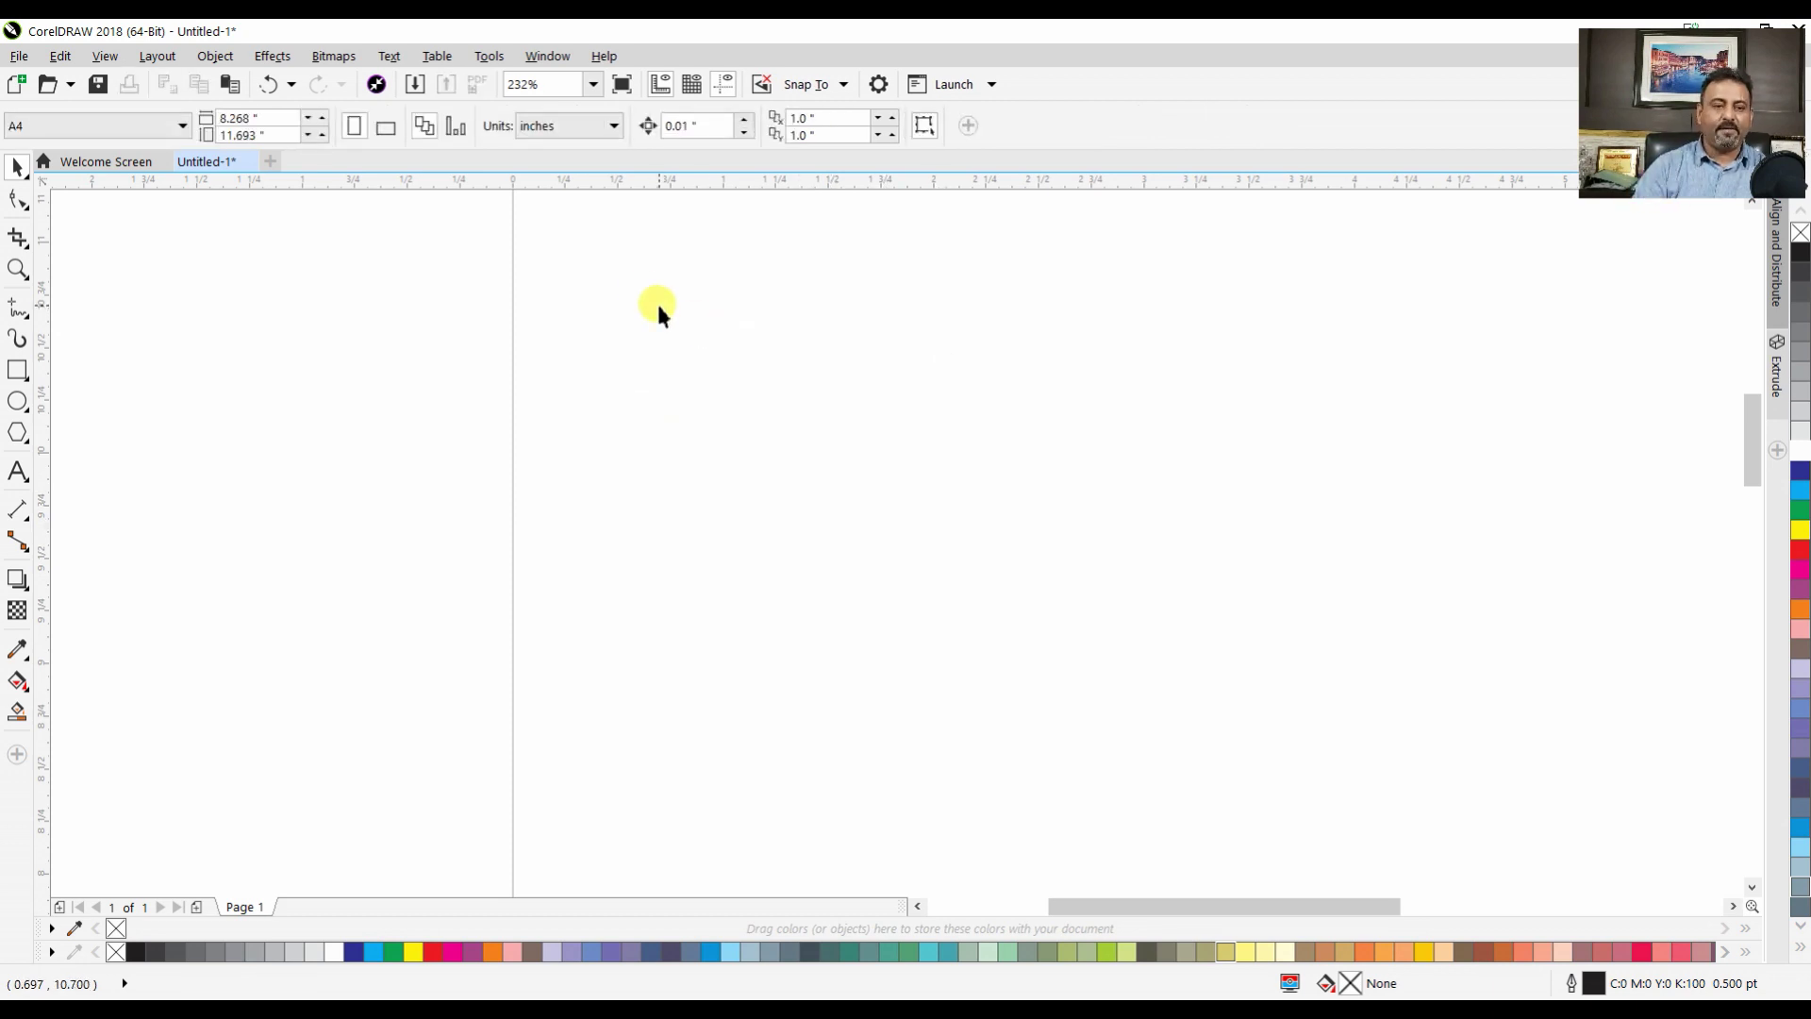
Draw a nearly circular ellipse about 1.76" wide by 1.75" high on the empty page and return to the Pick tool
{"action": "left_click", "coordinate": [18, 402]}
{"action": "left_click_drag", "start_coordinate": [752, 315], "coordinate": [1129, 687]}
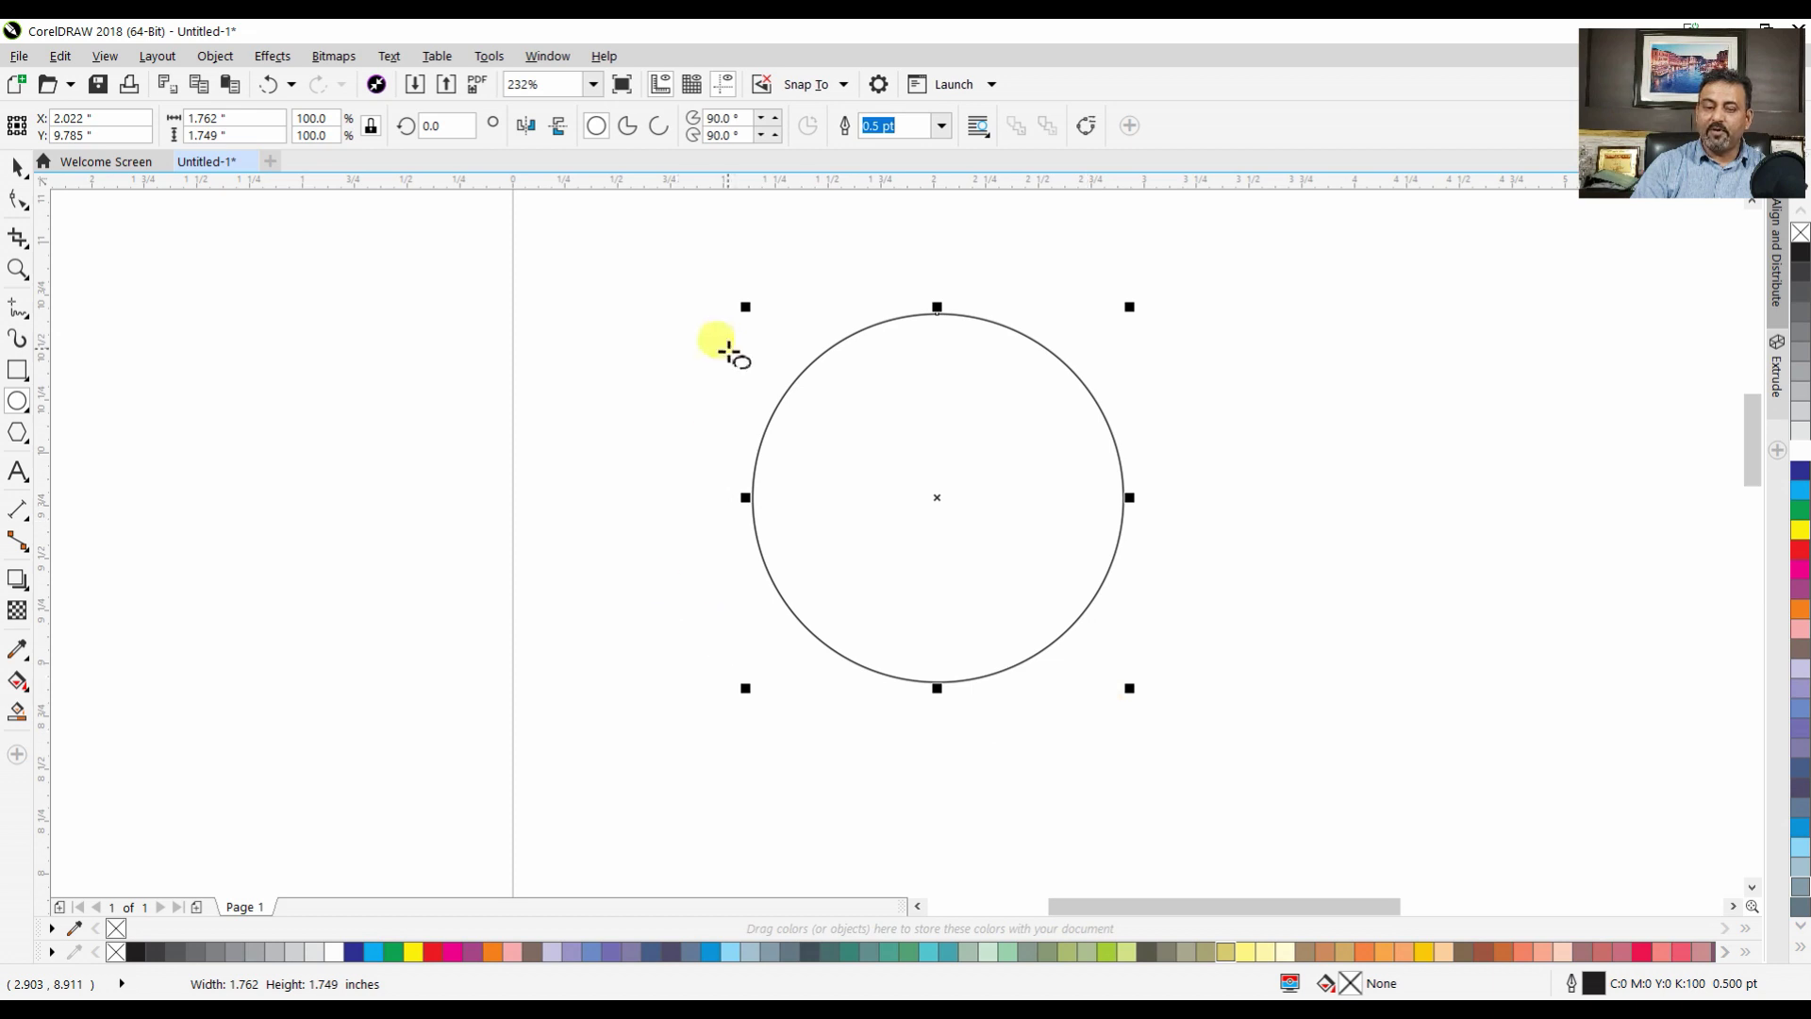
{"action": "left_click", "coordinate": [16, 167]}
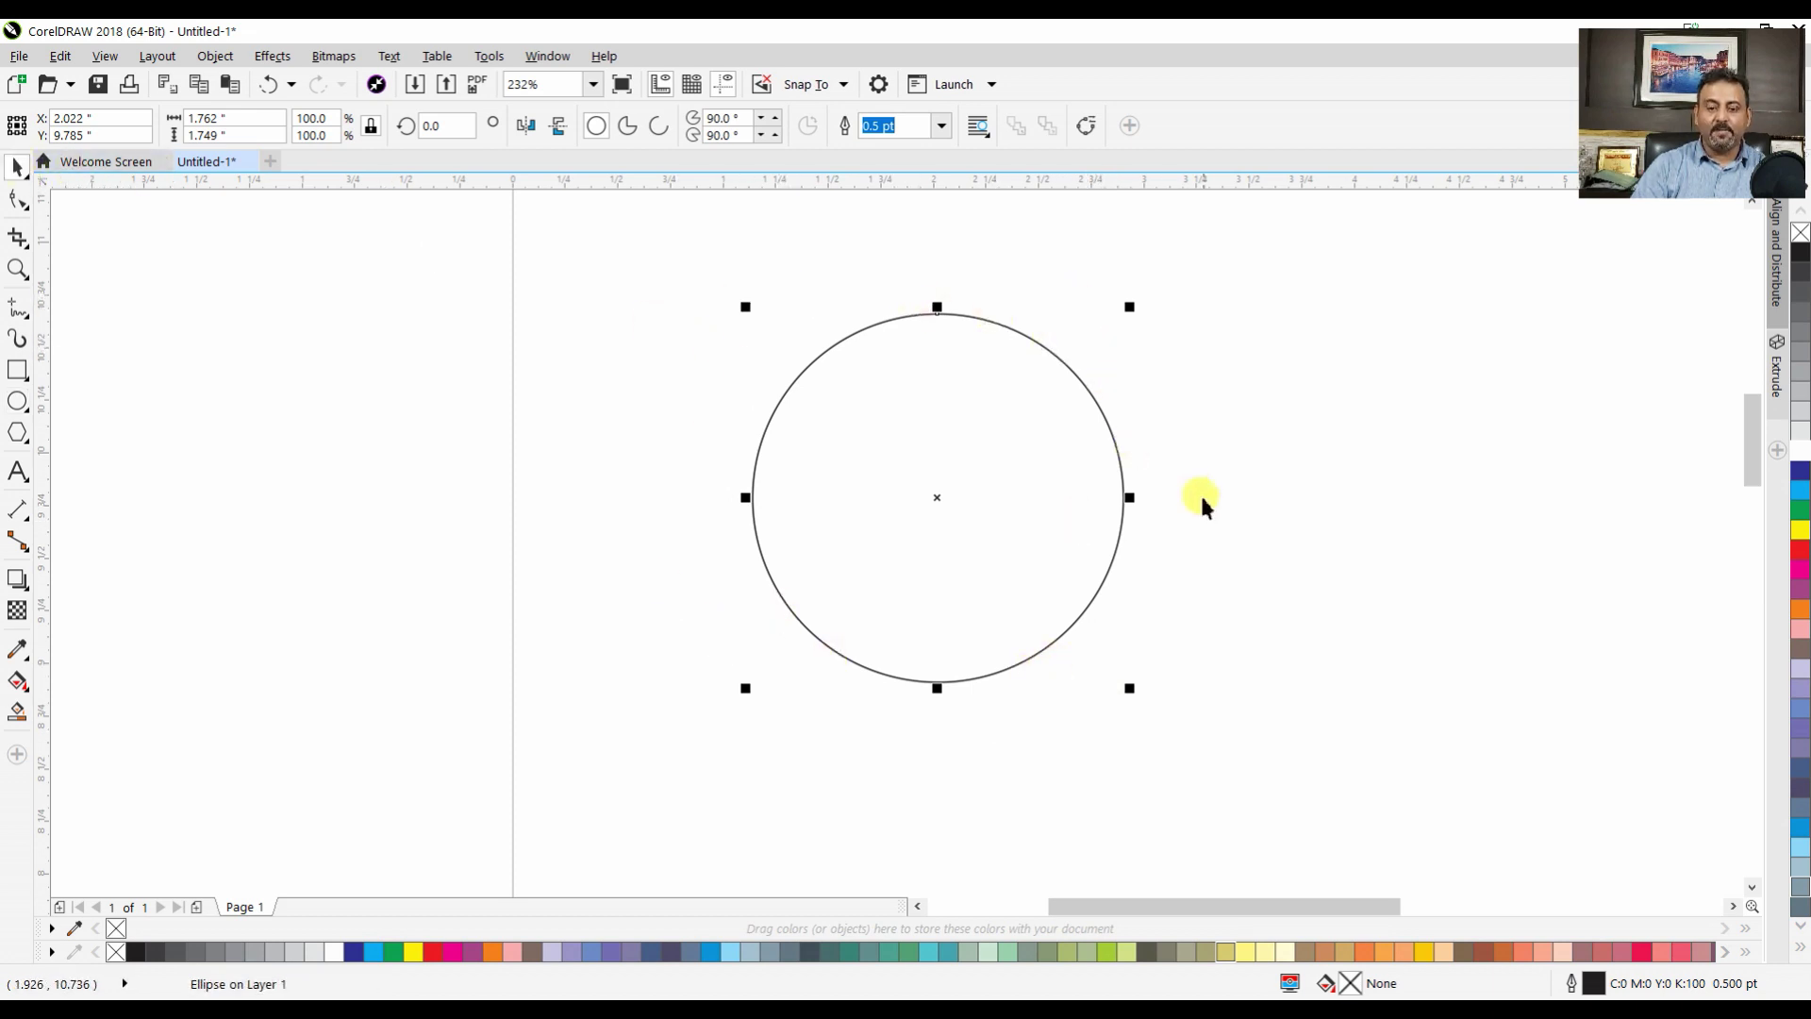
Resize the ellipse with its side and corner handles to about 1.19" wide by 0.87" high, then delete it
{"action": "left_click_drag", "start_coordinate": [1129, 497], "coordinate": [1267, 478]}
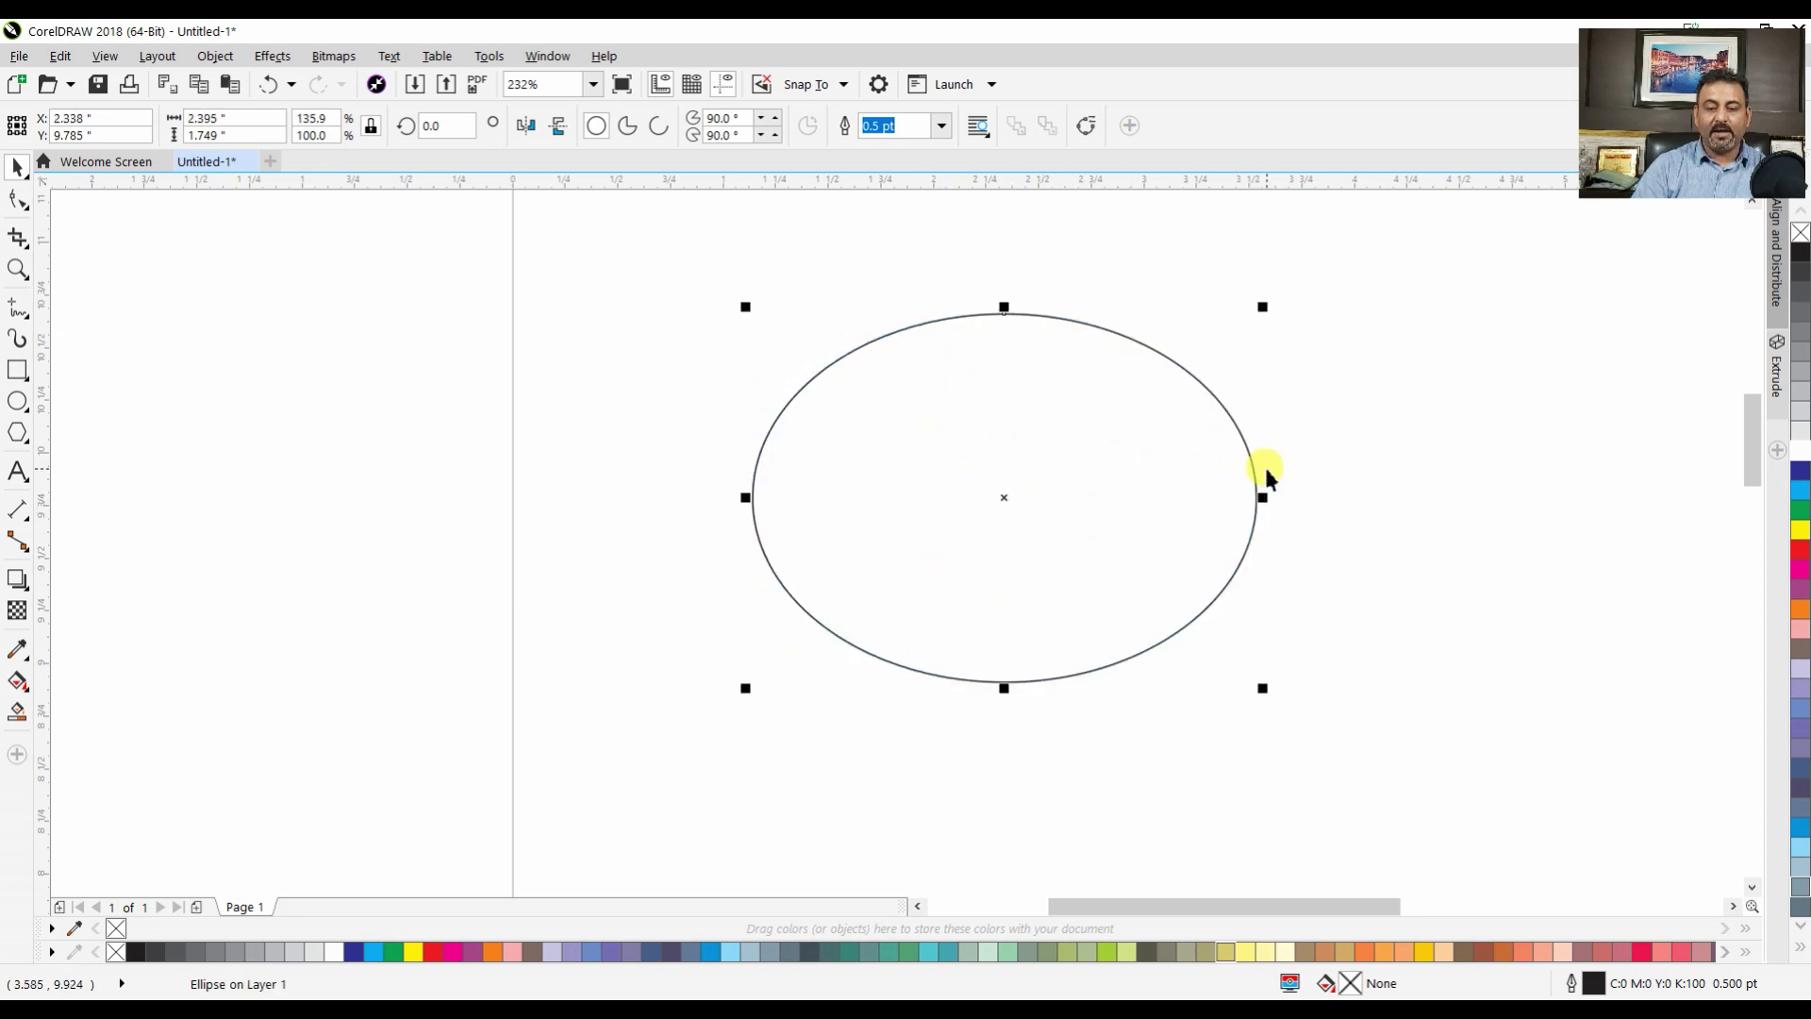
{"action": "left_click_drag", "start_coordinate": [1263, 308], "coordinate": [1009, 492]}
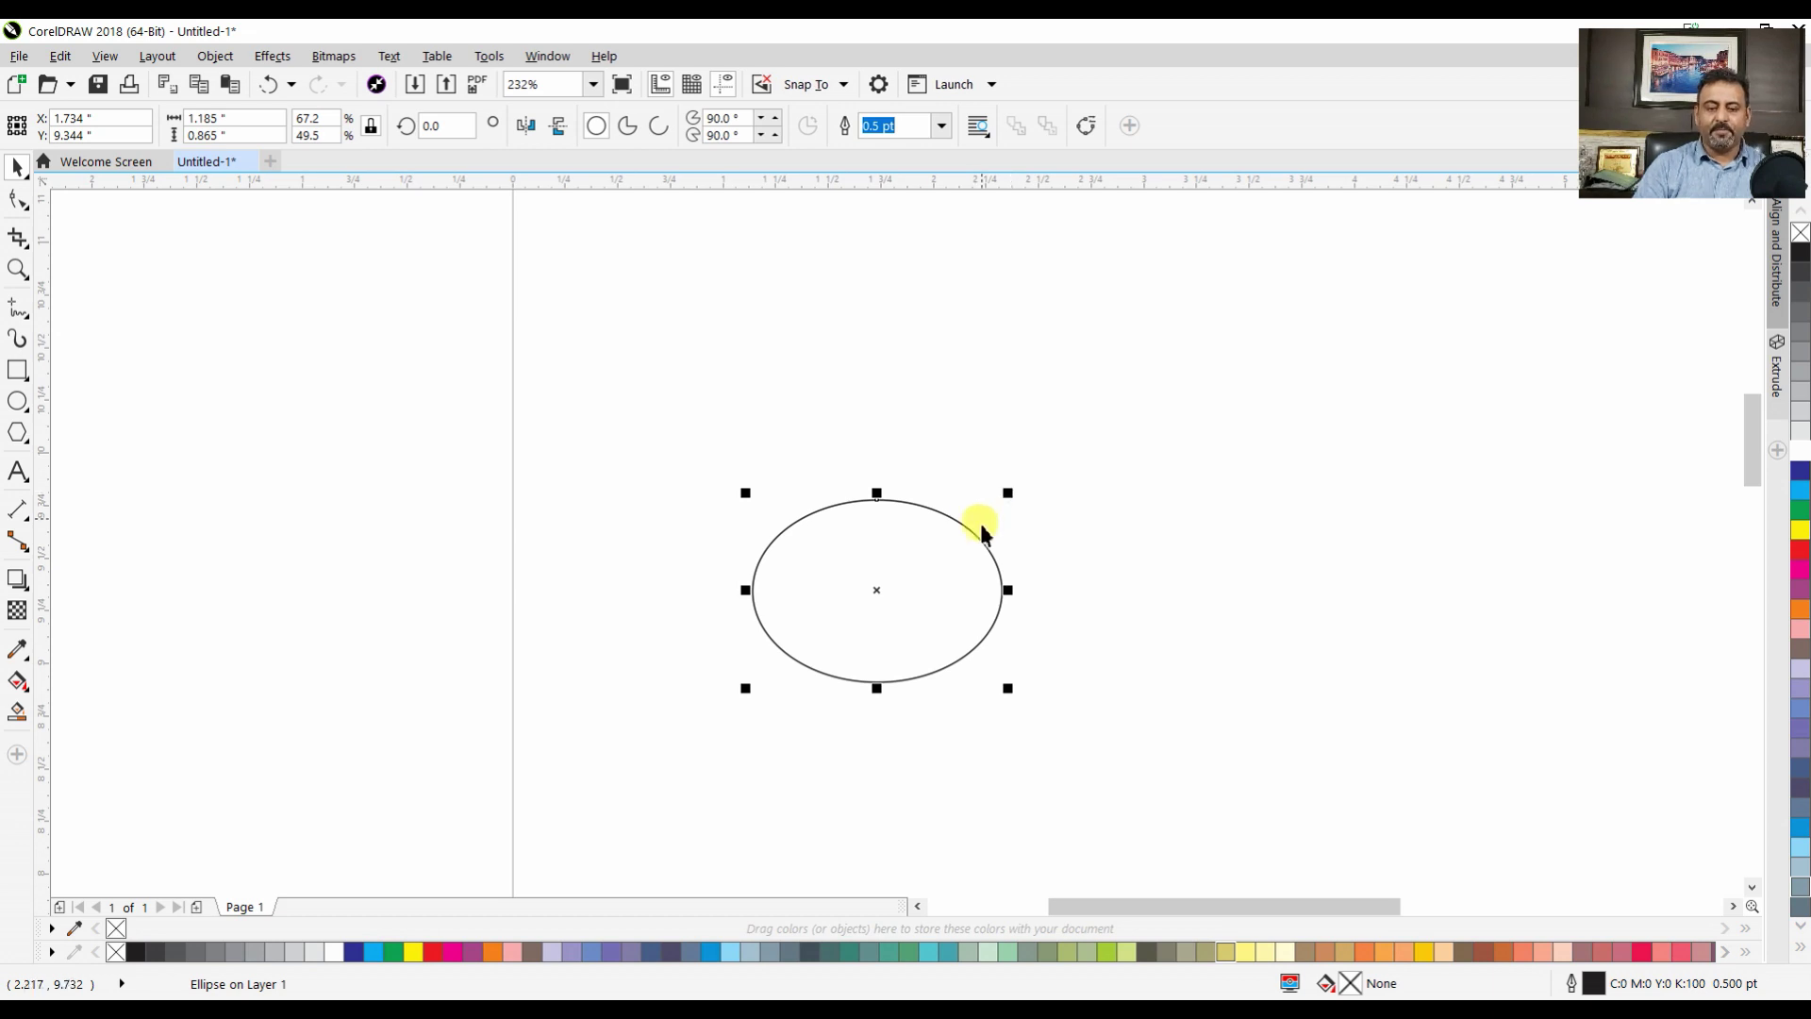
{"action": "key", "text": "Delete"}
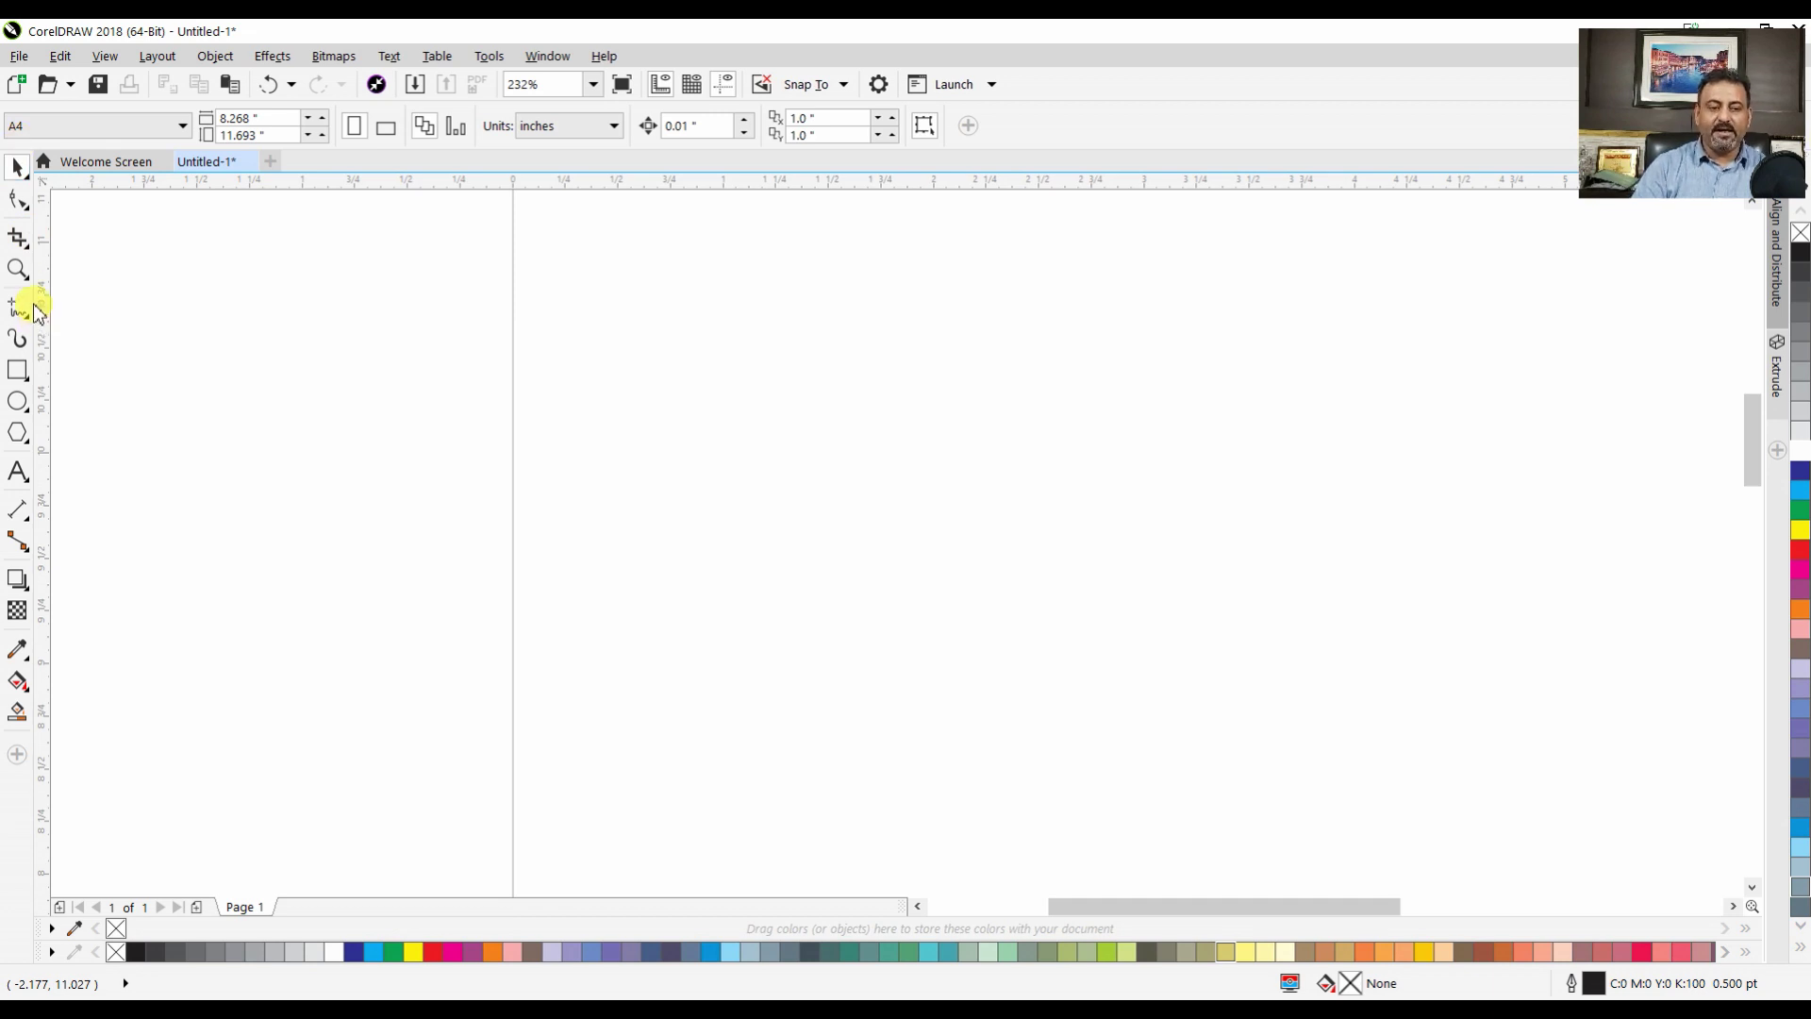
Draw an upright rectangle about 1.25" wide by 1.61" high on the empty page and return to the Pick tool
{"action": "left_click", "coordinate": [18, 342]}
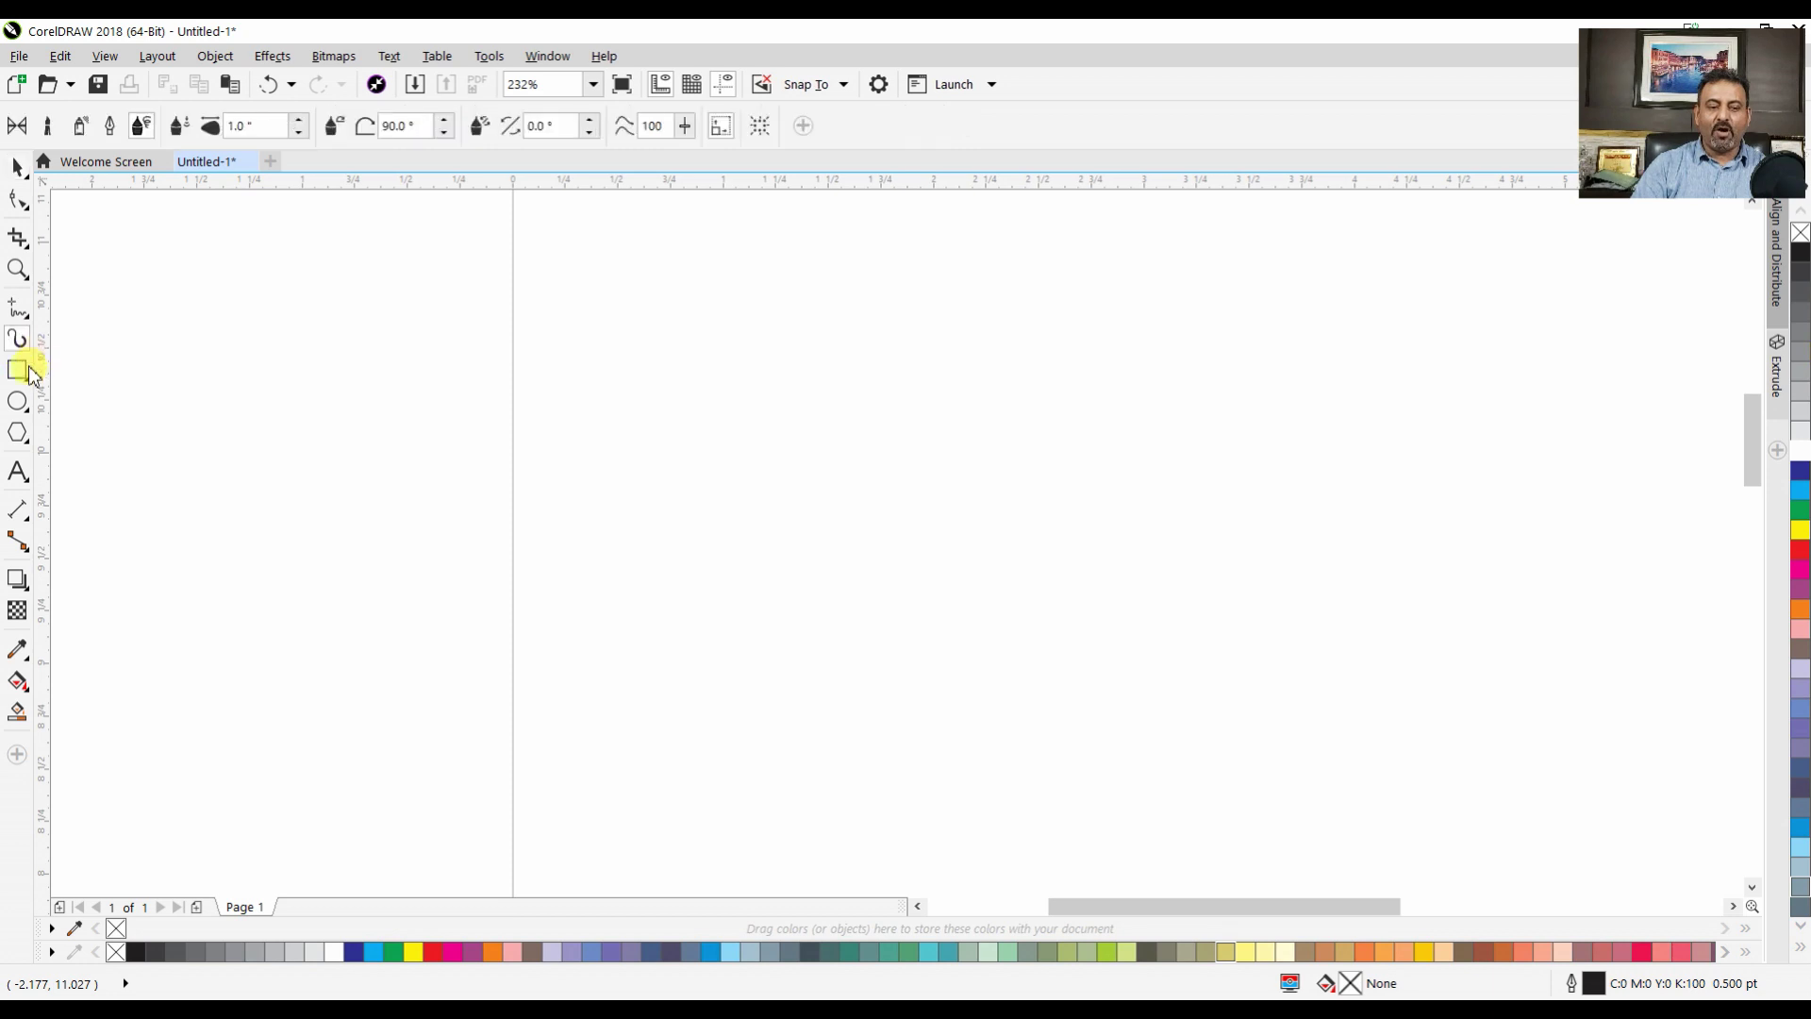
{"action": "left_click", "coordinate": [29, 372]}
{"action": "left_click_drag", "start_coordinate": [855, 340], "coordinate": [1118, 679]}
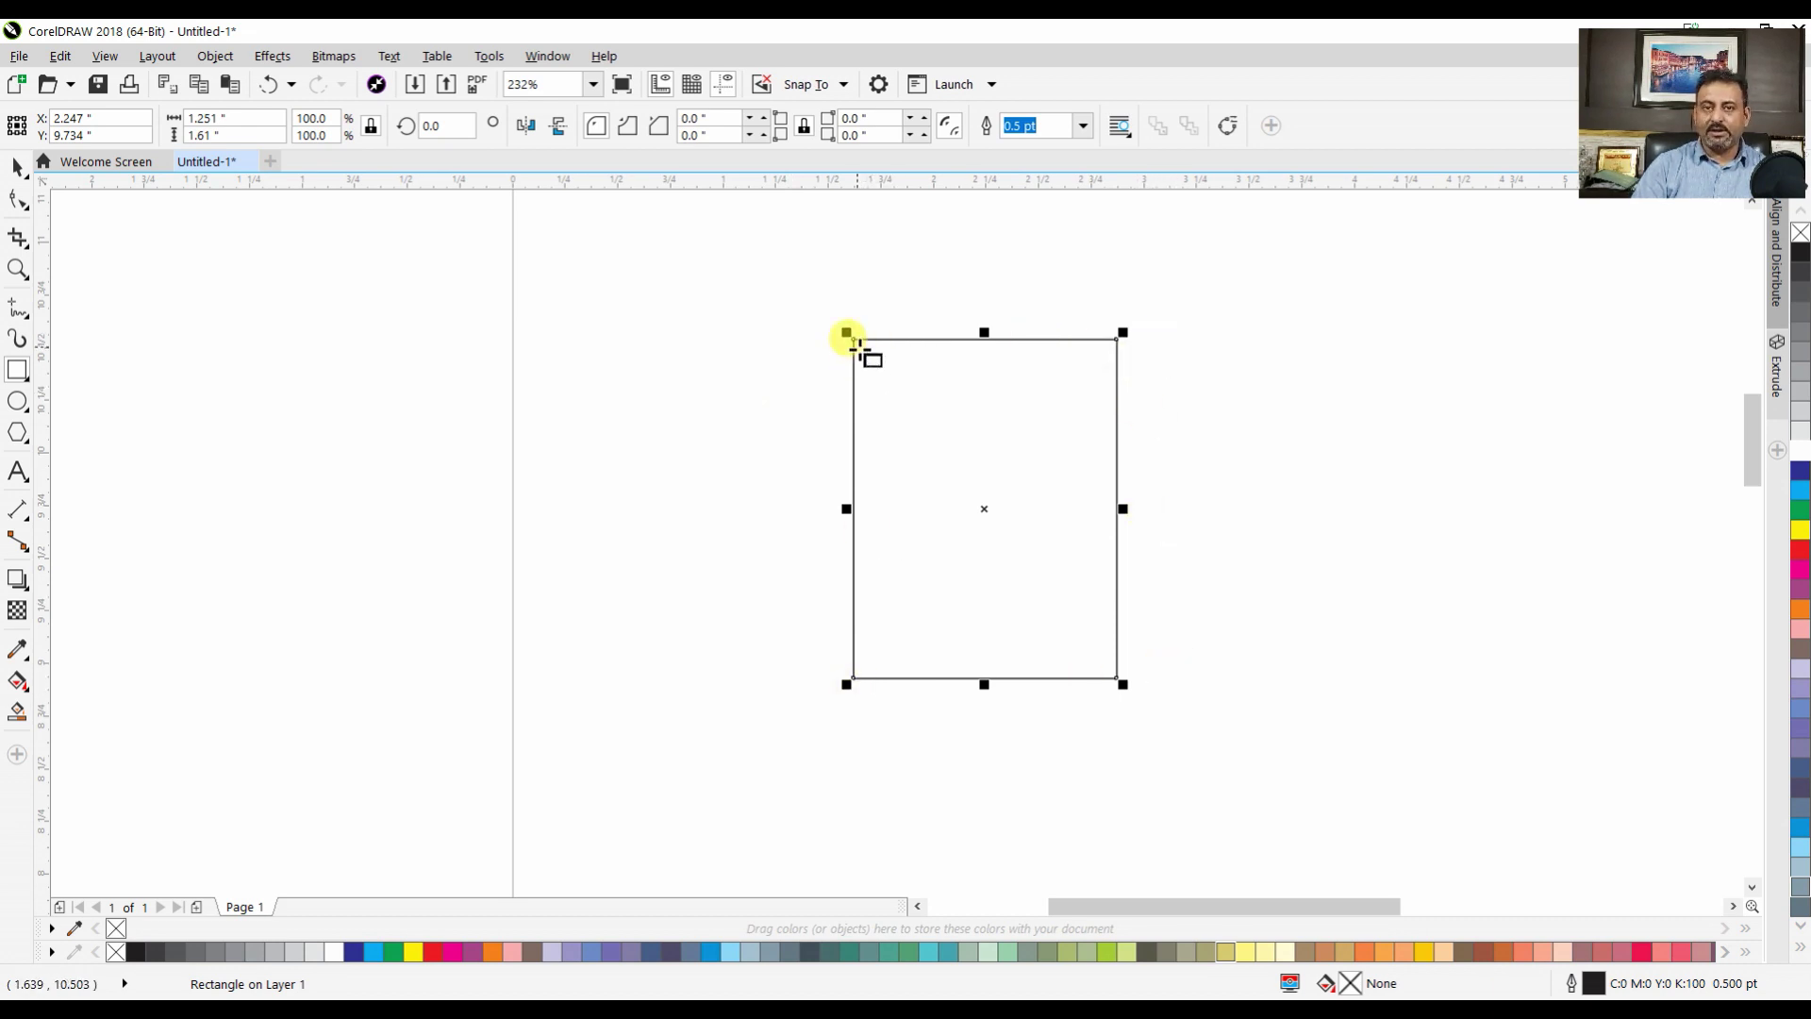
{"action": "left_click", "coordinate": [16, 167]}
Reduce the rectangle's height and width with its top and side handles to about 1.05" wide by 1.27" high
{"action": "left_click", "coordinate": [223, 121]}
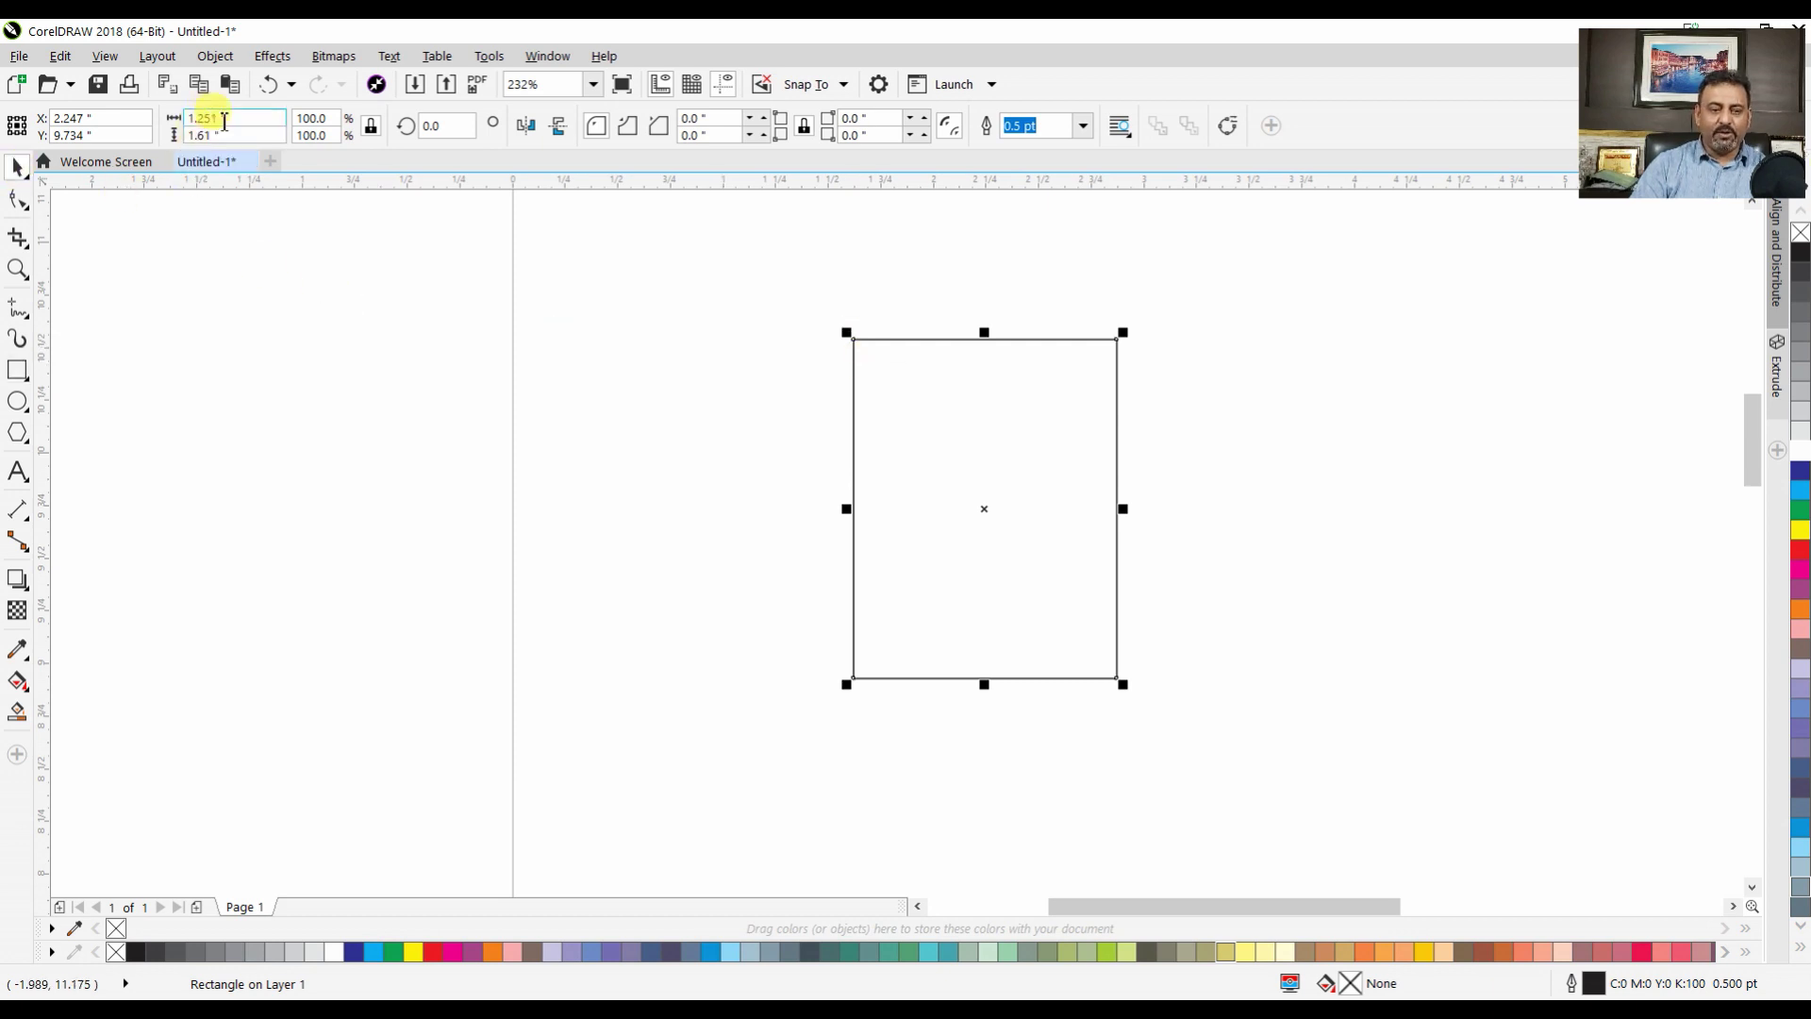
{"action": "left_click", "coordinate": [222, 115]}
{"action": "left_click", "coordinate": [195, 138]}
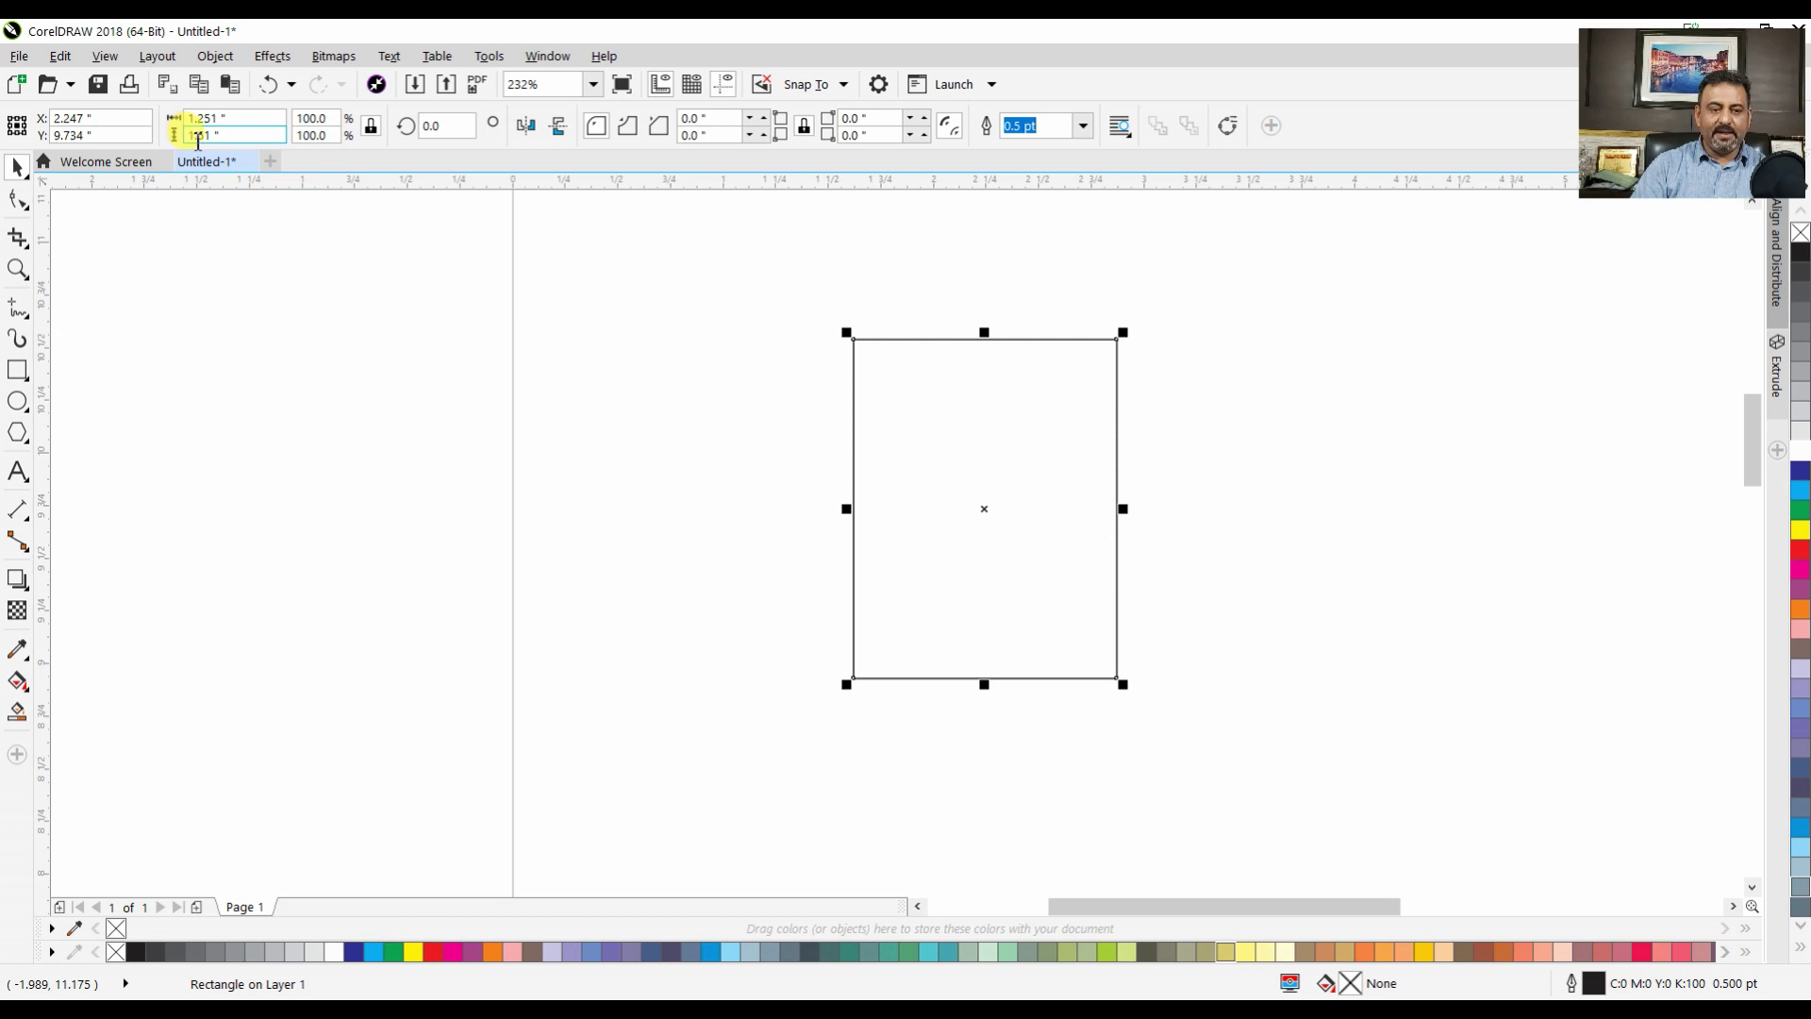
{"action": "left_click_drag", "start_coordinate": [984, 332], "coordinate": [993, 410]}
{"action": "left_click_drag", "start_coordinate": [1113, 535], "coordinate": [1073, 533]}
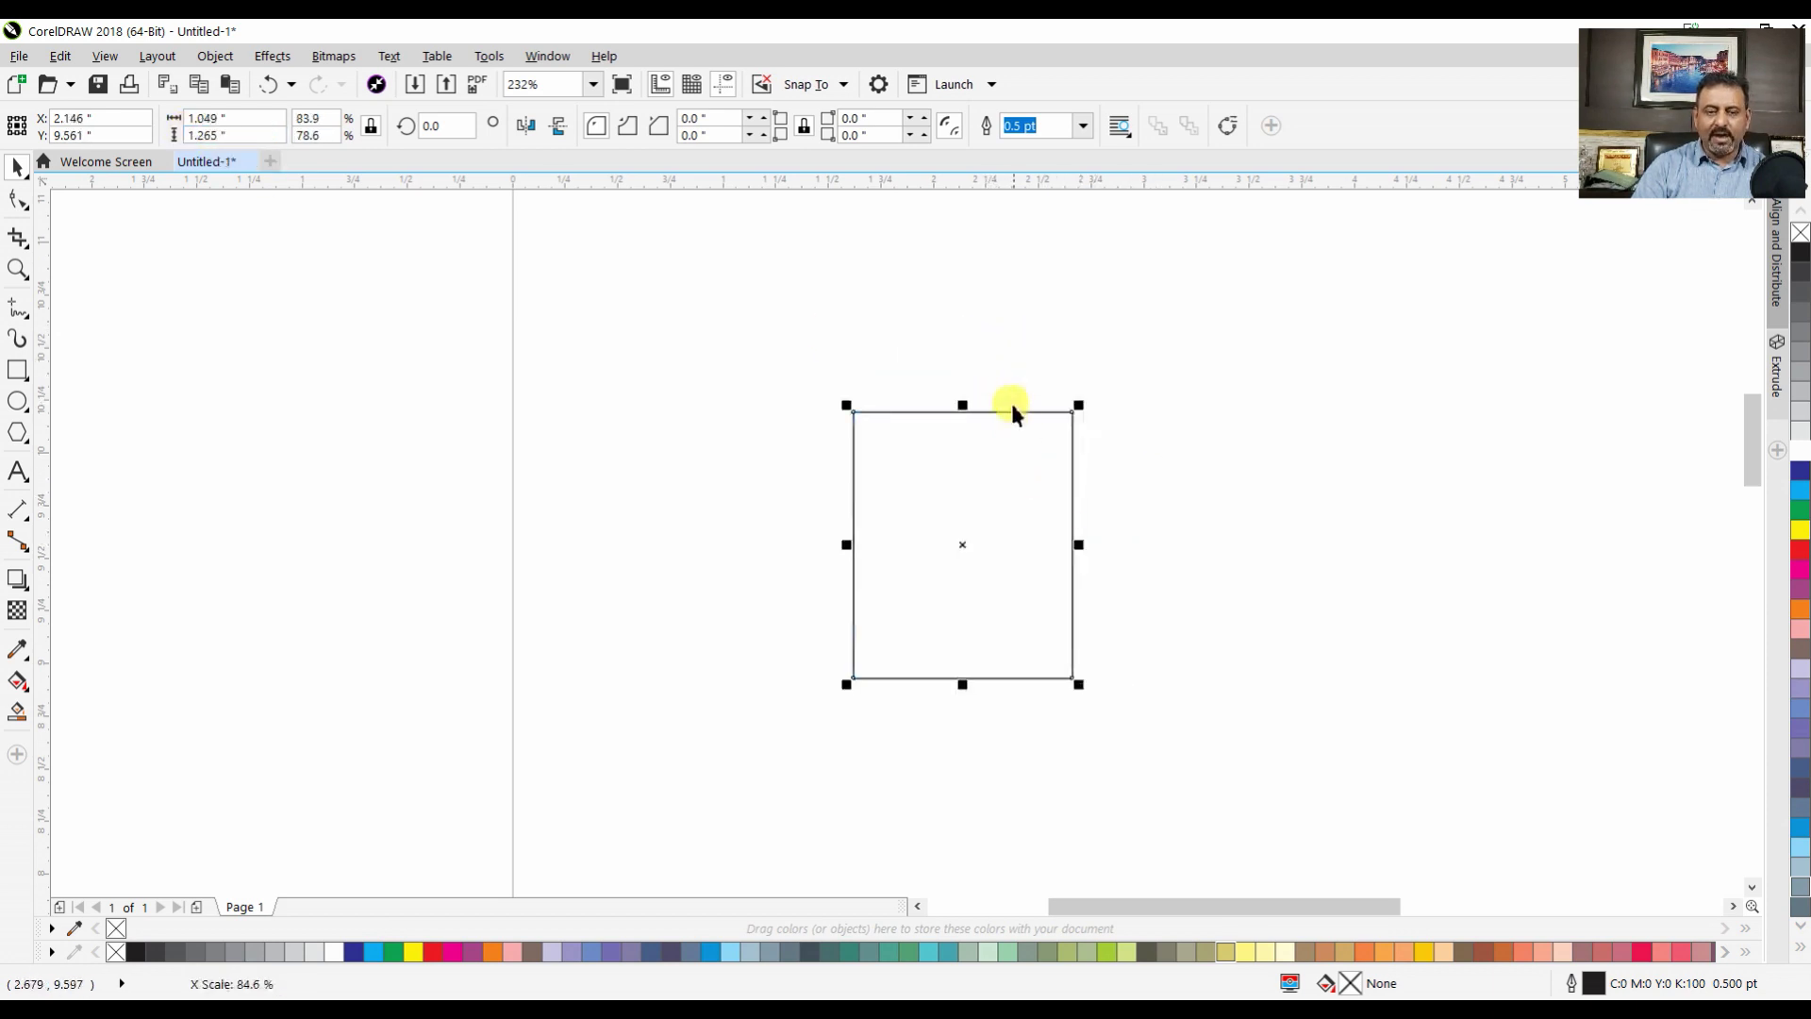
Resize the rectangle to 1.0" wide by 1.0" high and move it slightly up and to the left
{"action": "left_click_drag", "start_coordinate": [958, 392], "coordinate": [951, 425]}
{"action": "left_click", "coordinate": [241, 118]}
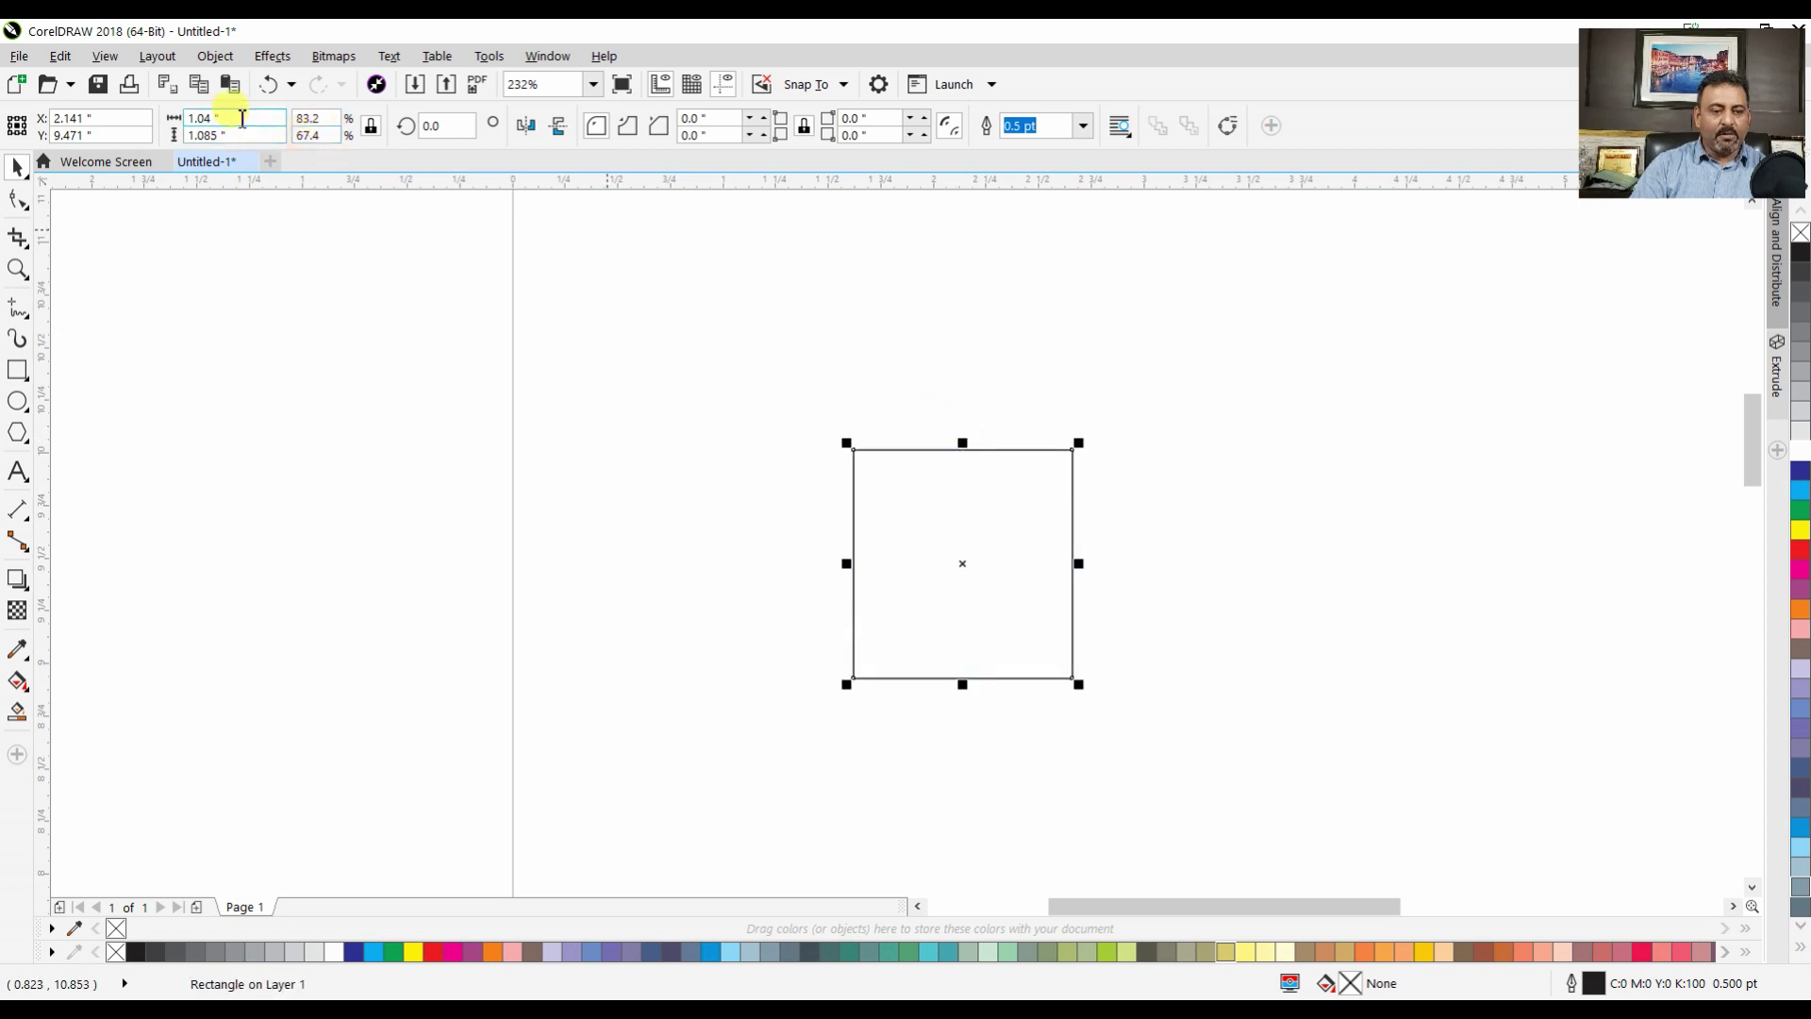
{"action": "left_click", "coordinate": [372, 128]}
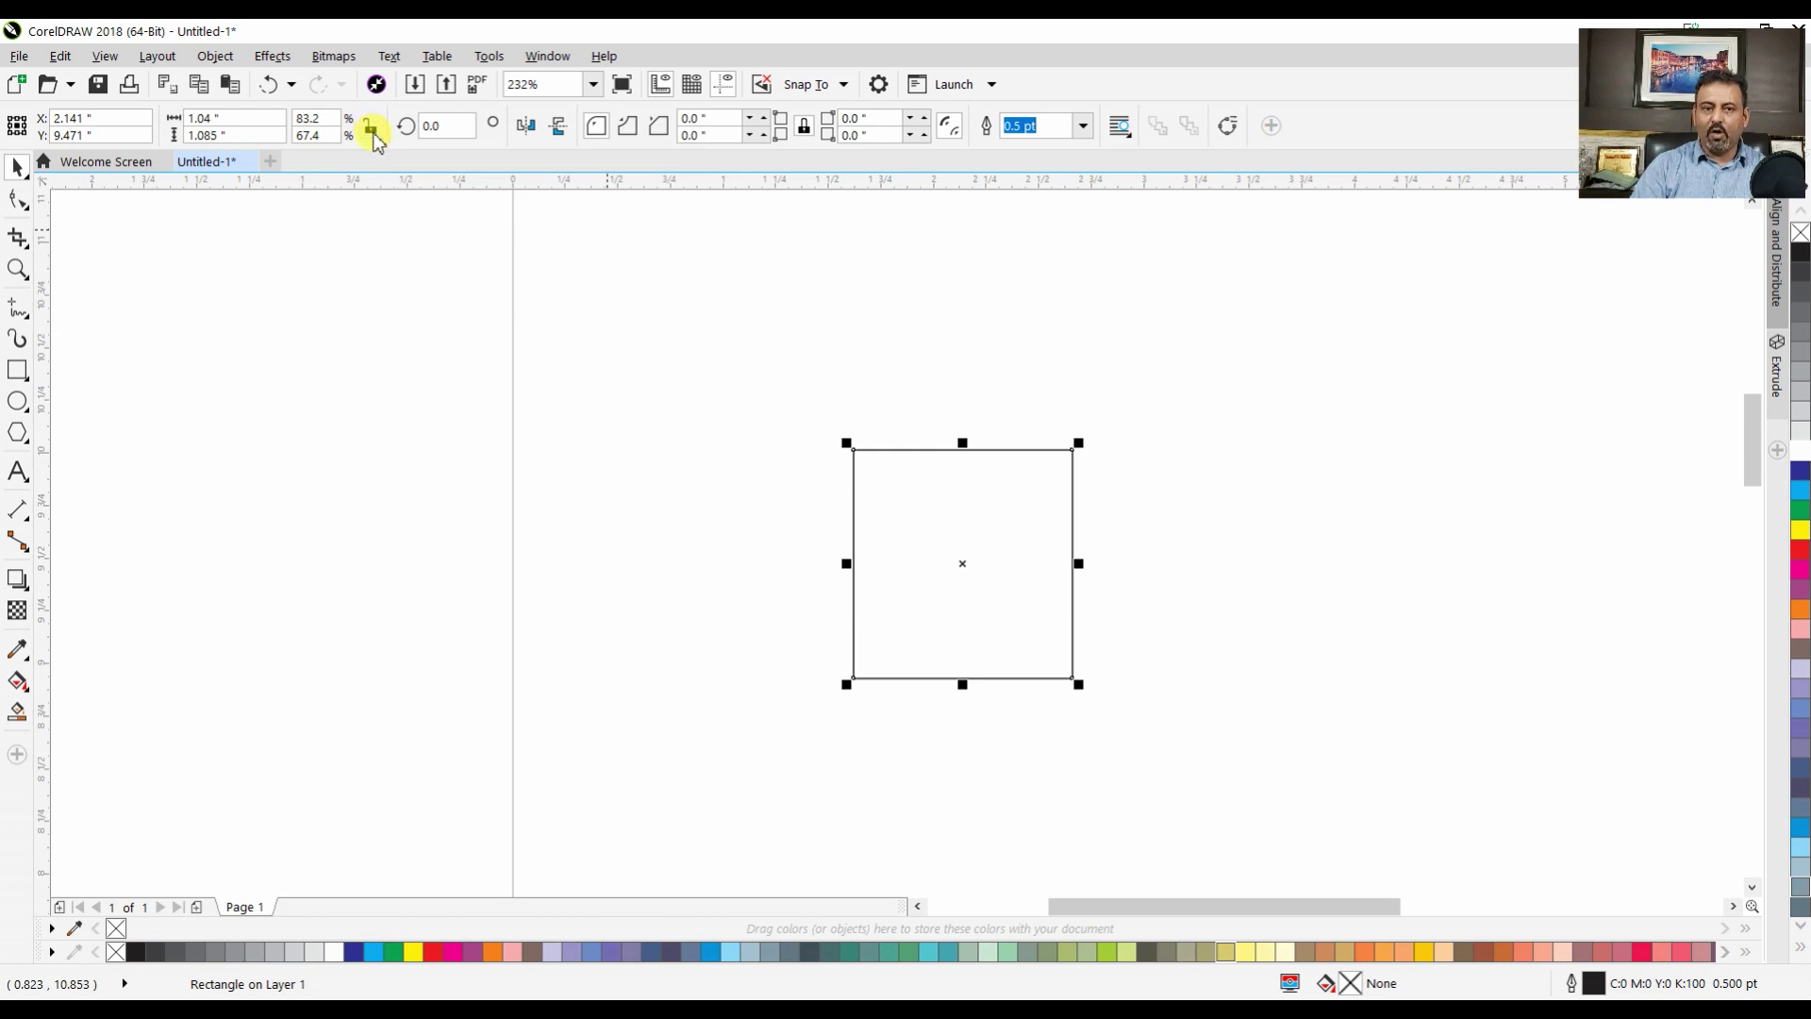
{"action": "left_click", "coordinate": [247, 118]}
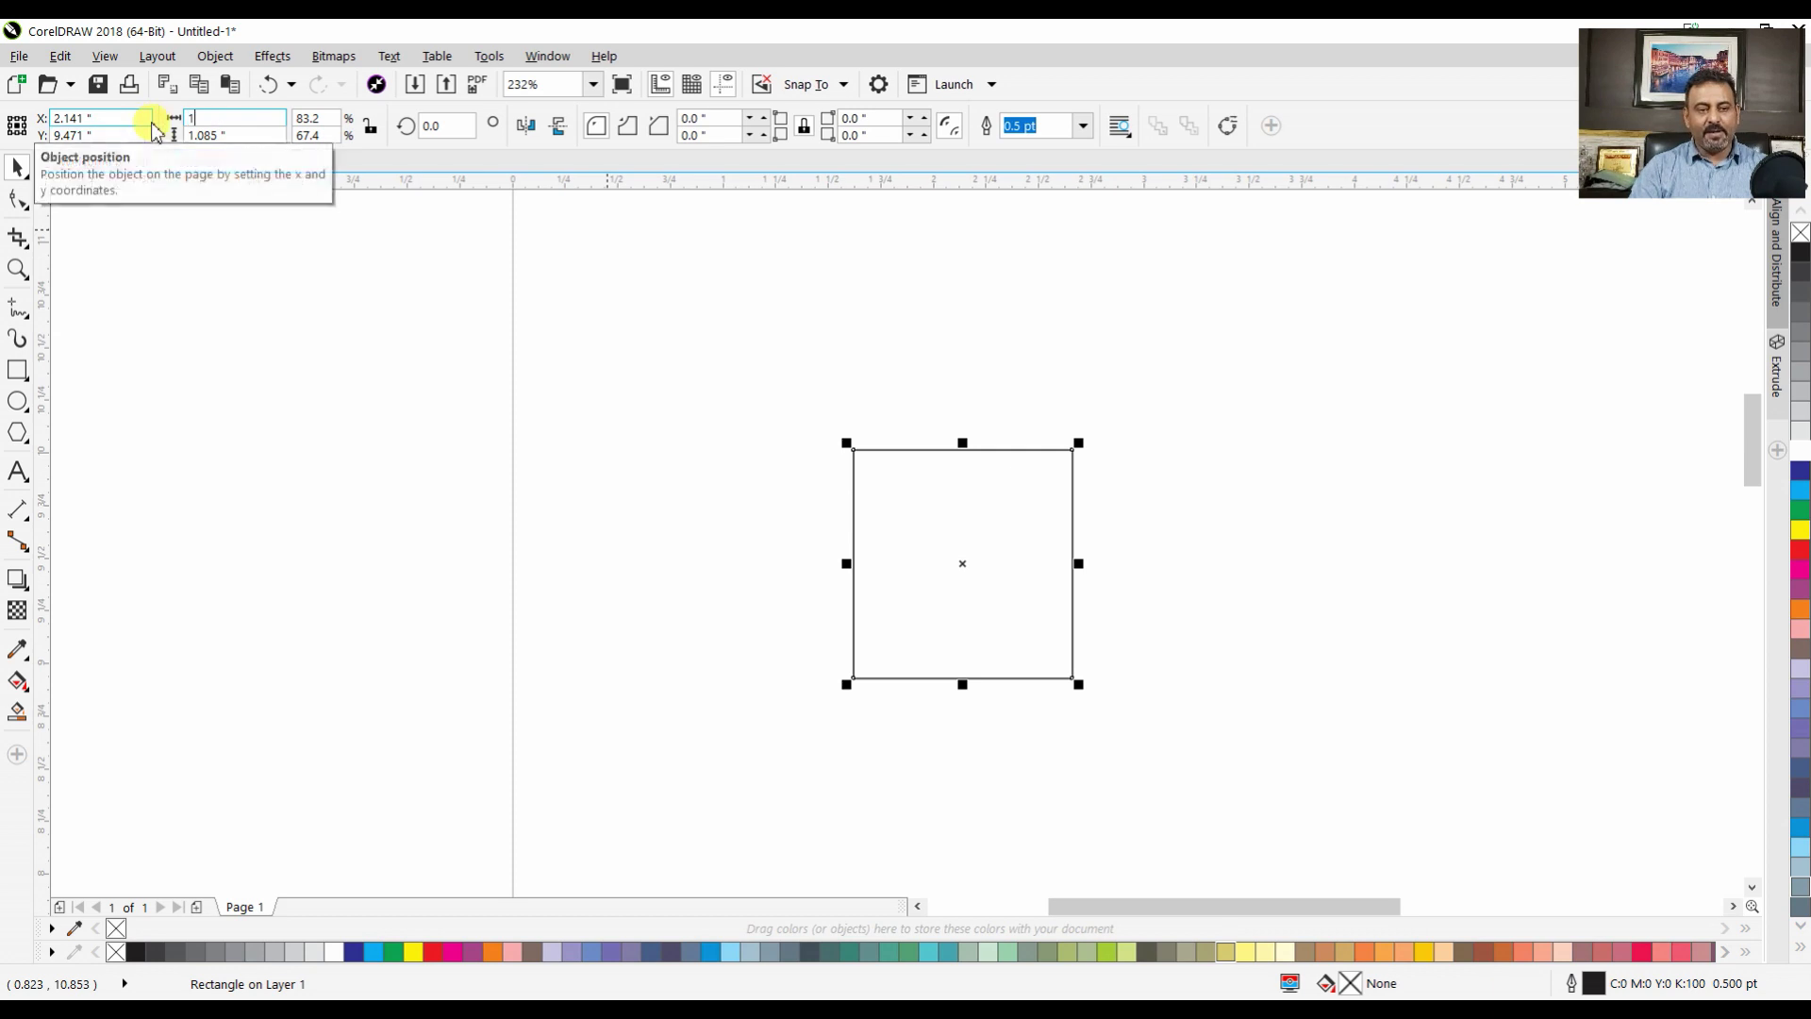
{"action": "type", "text": "1"}
{"action": "key", "text": "Tab"}
{"action": "type", "text": "1"}
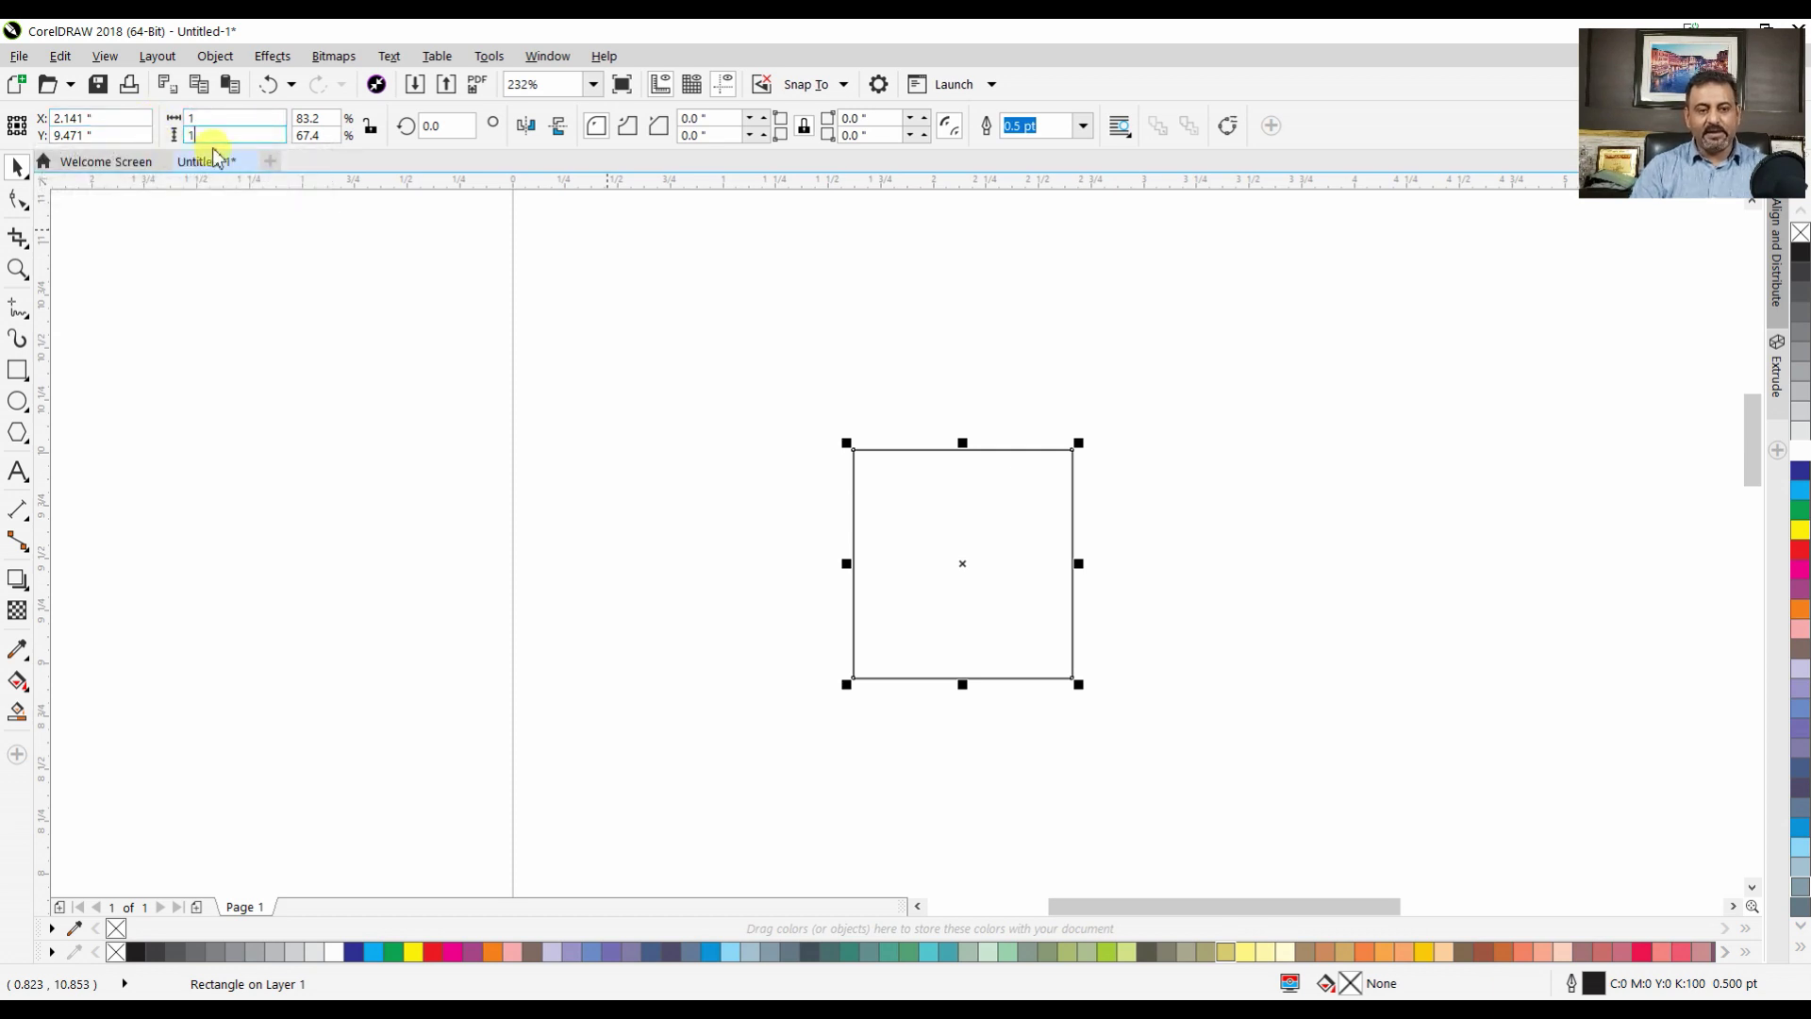
{"action": "key", "text": "Return"}
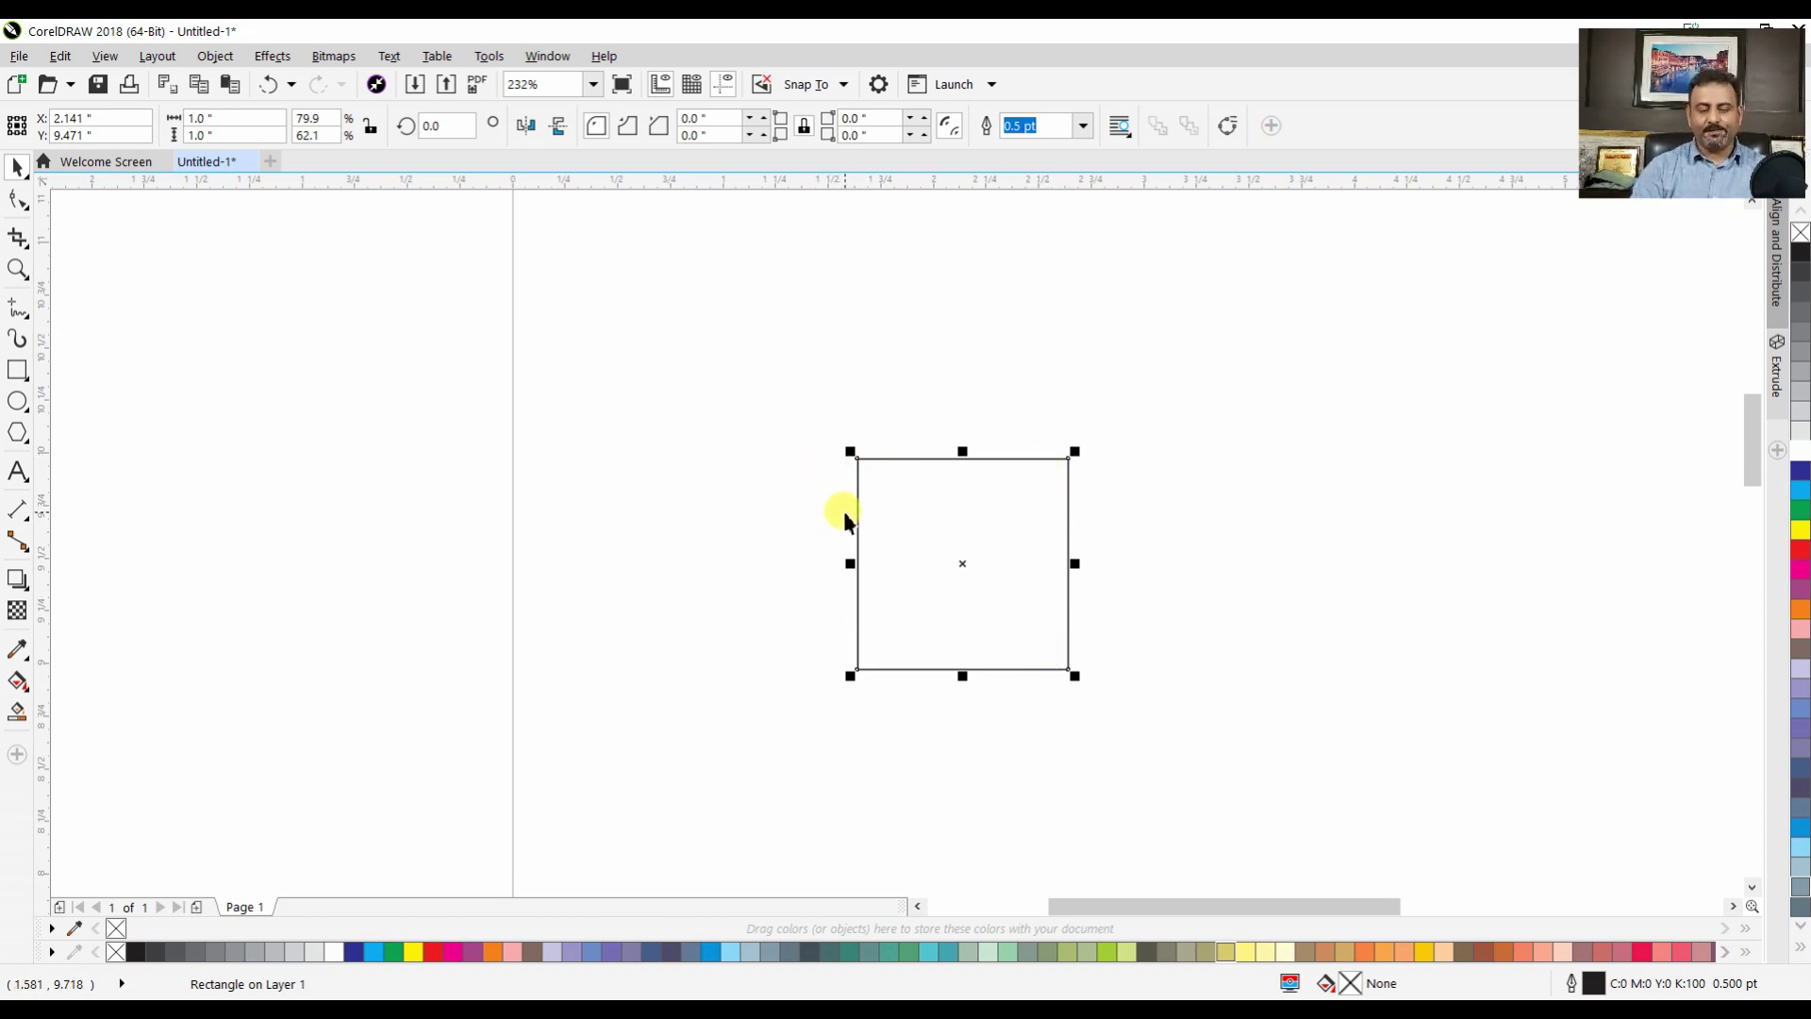
{"action": "left_click_drag", "start_coordinate": [966, 569], "coordinate": [932, 470]}
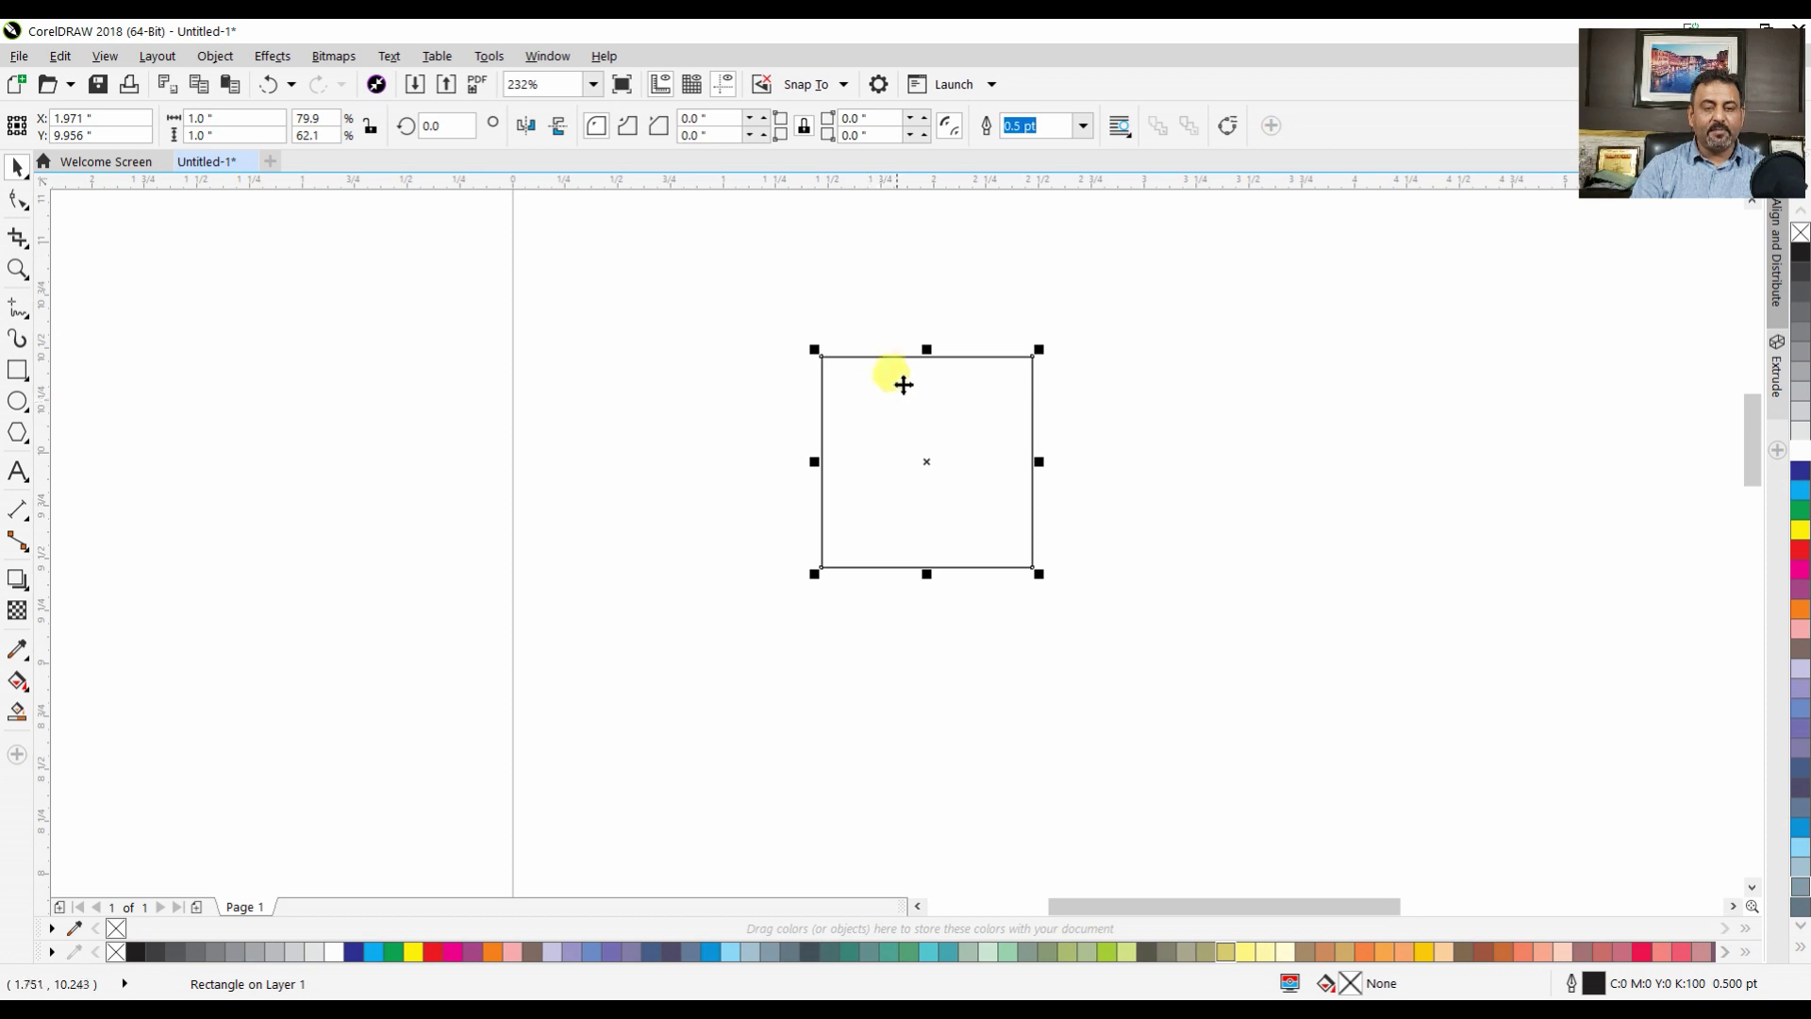
Set the square's size to 2" by 2" and move it down and to the left on the page
{"action": "left_click", "coordinate": [269, 118]}
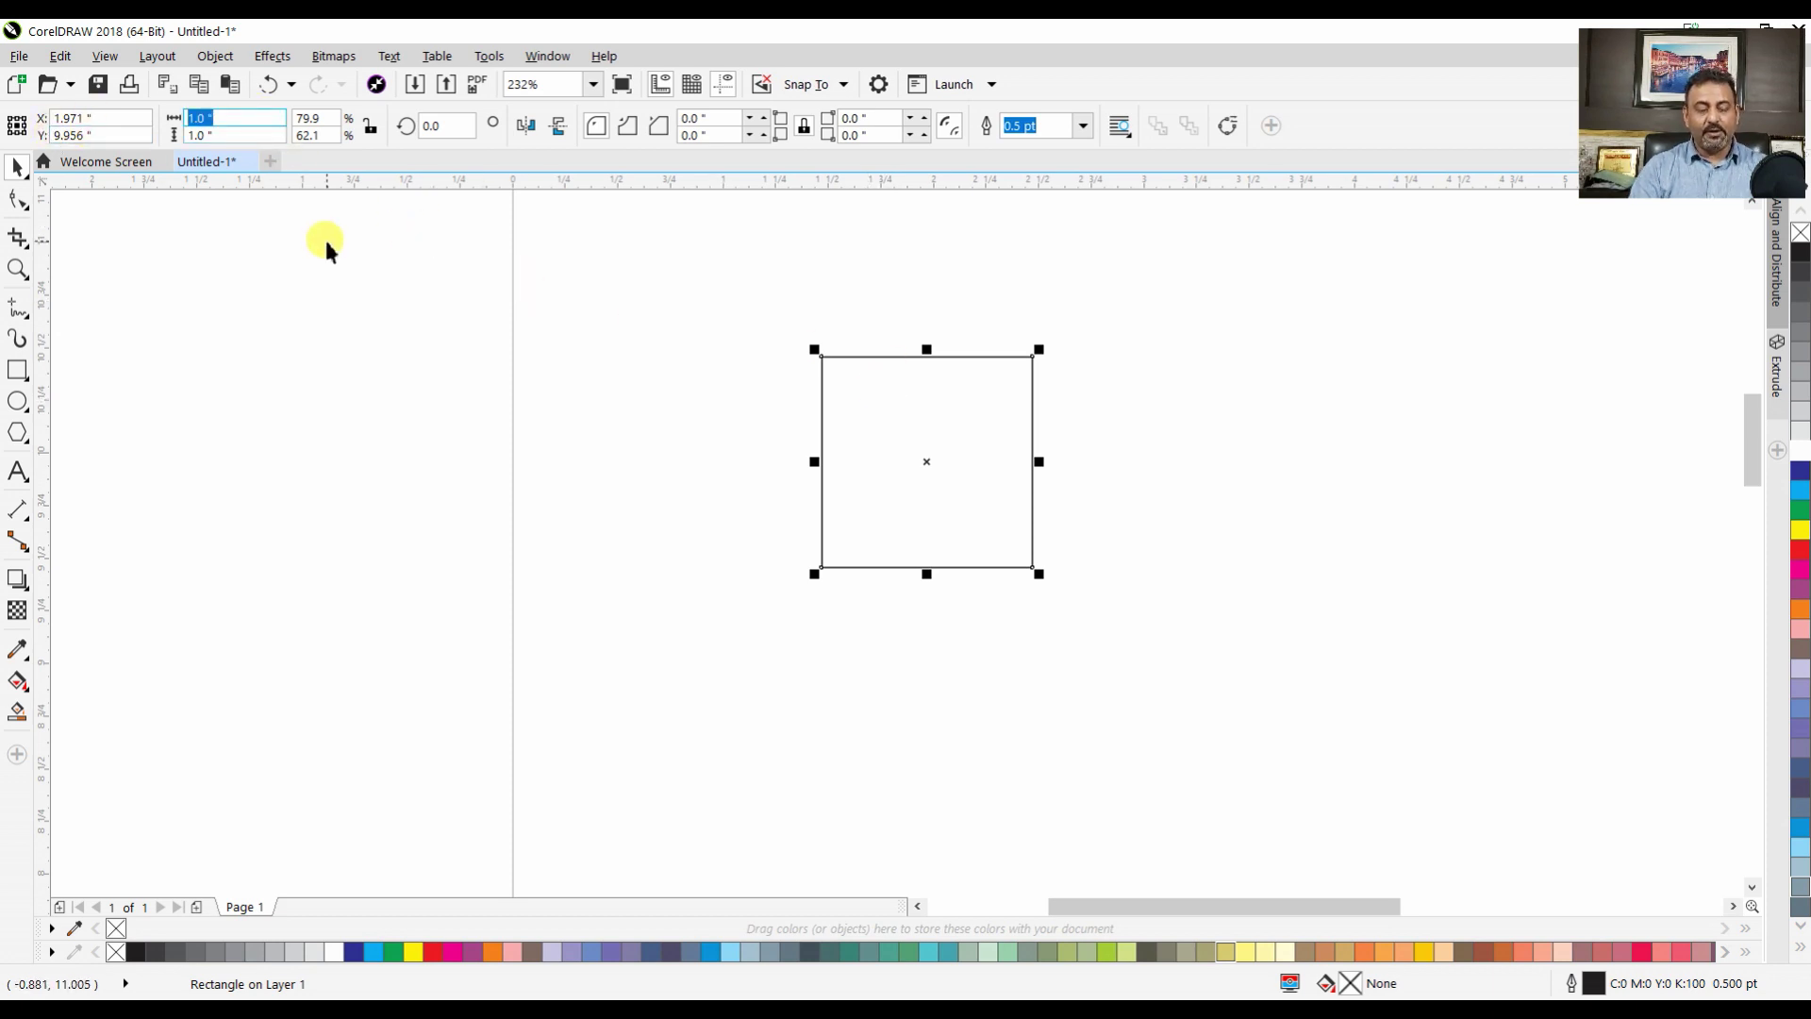
{"action": "type", "text": "2"}
{"action": "key", "text": "Tab"}
{"action": "type", "text": "2"}
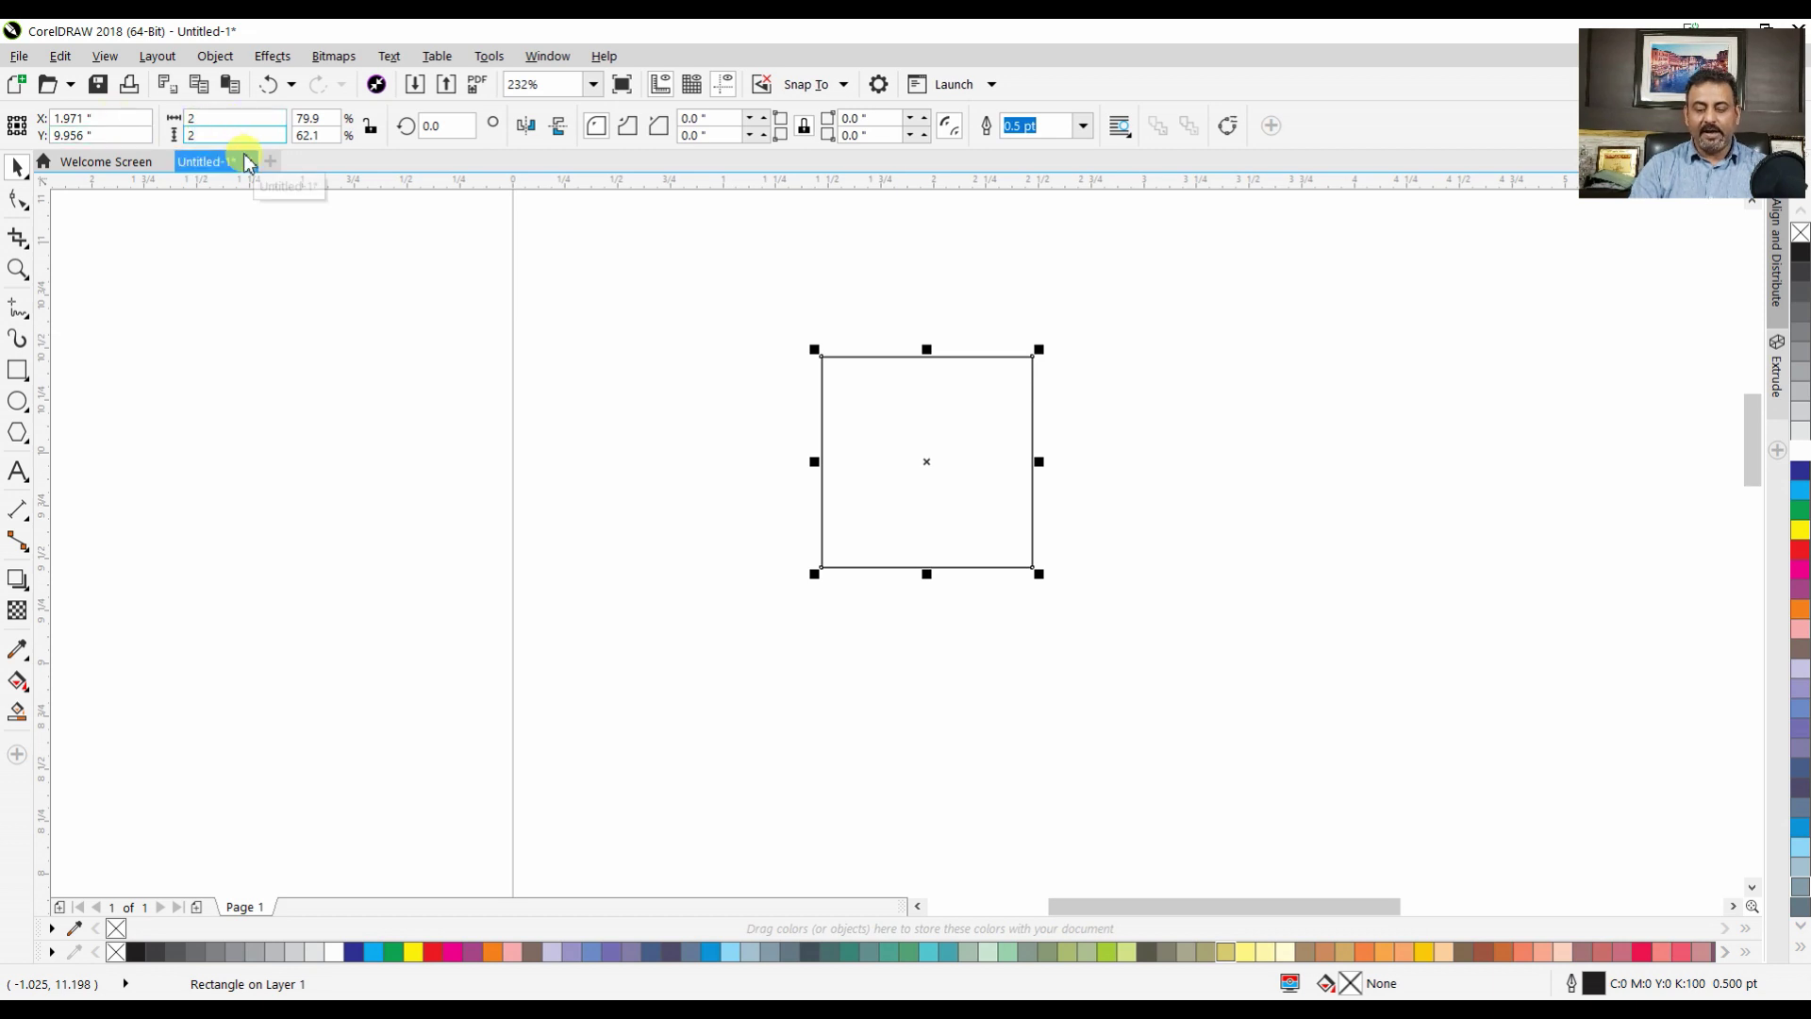
{"action": "key", "text": "Return"}
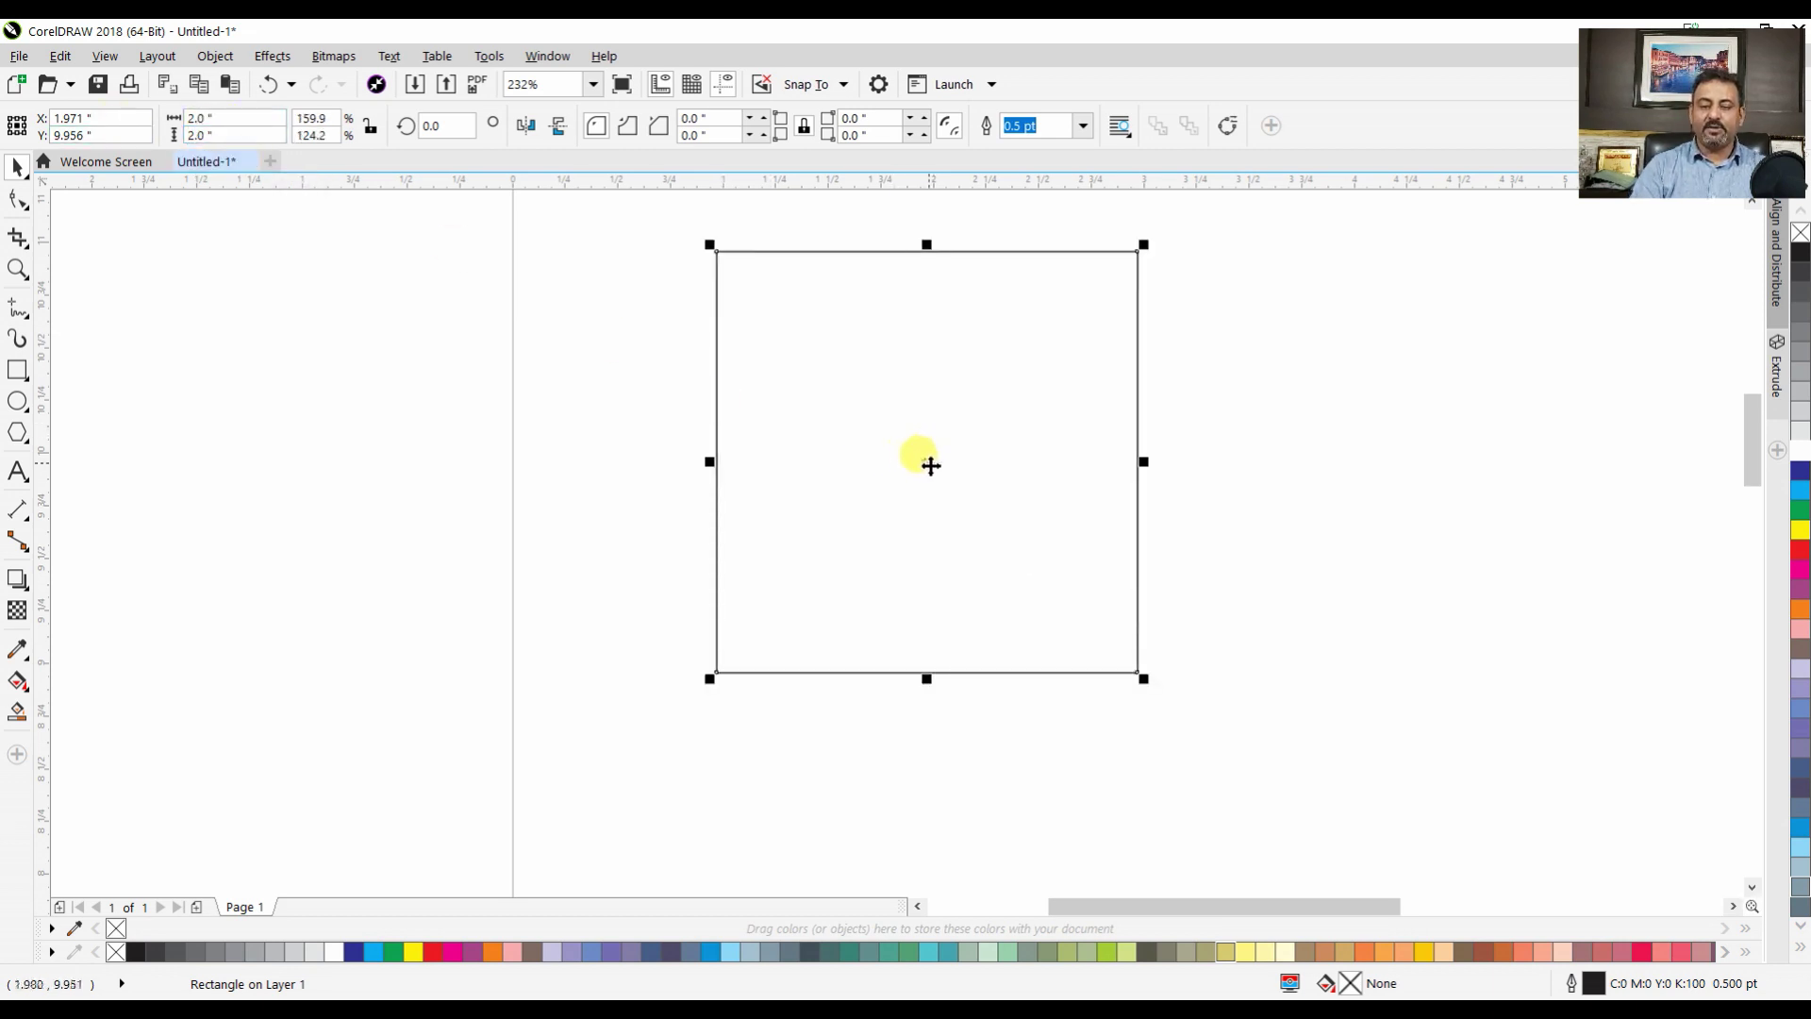
{"action": "left_click_drag", "start_coordinate": [931, 466], "coordinate": [803, 551]}
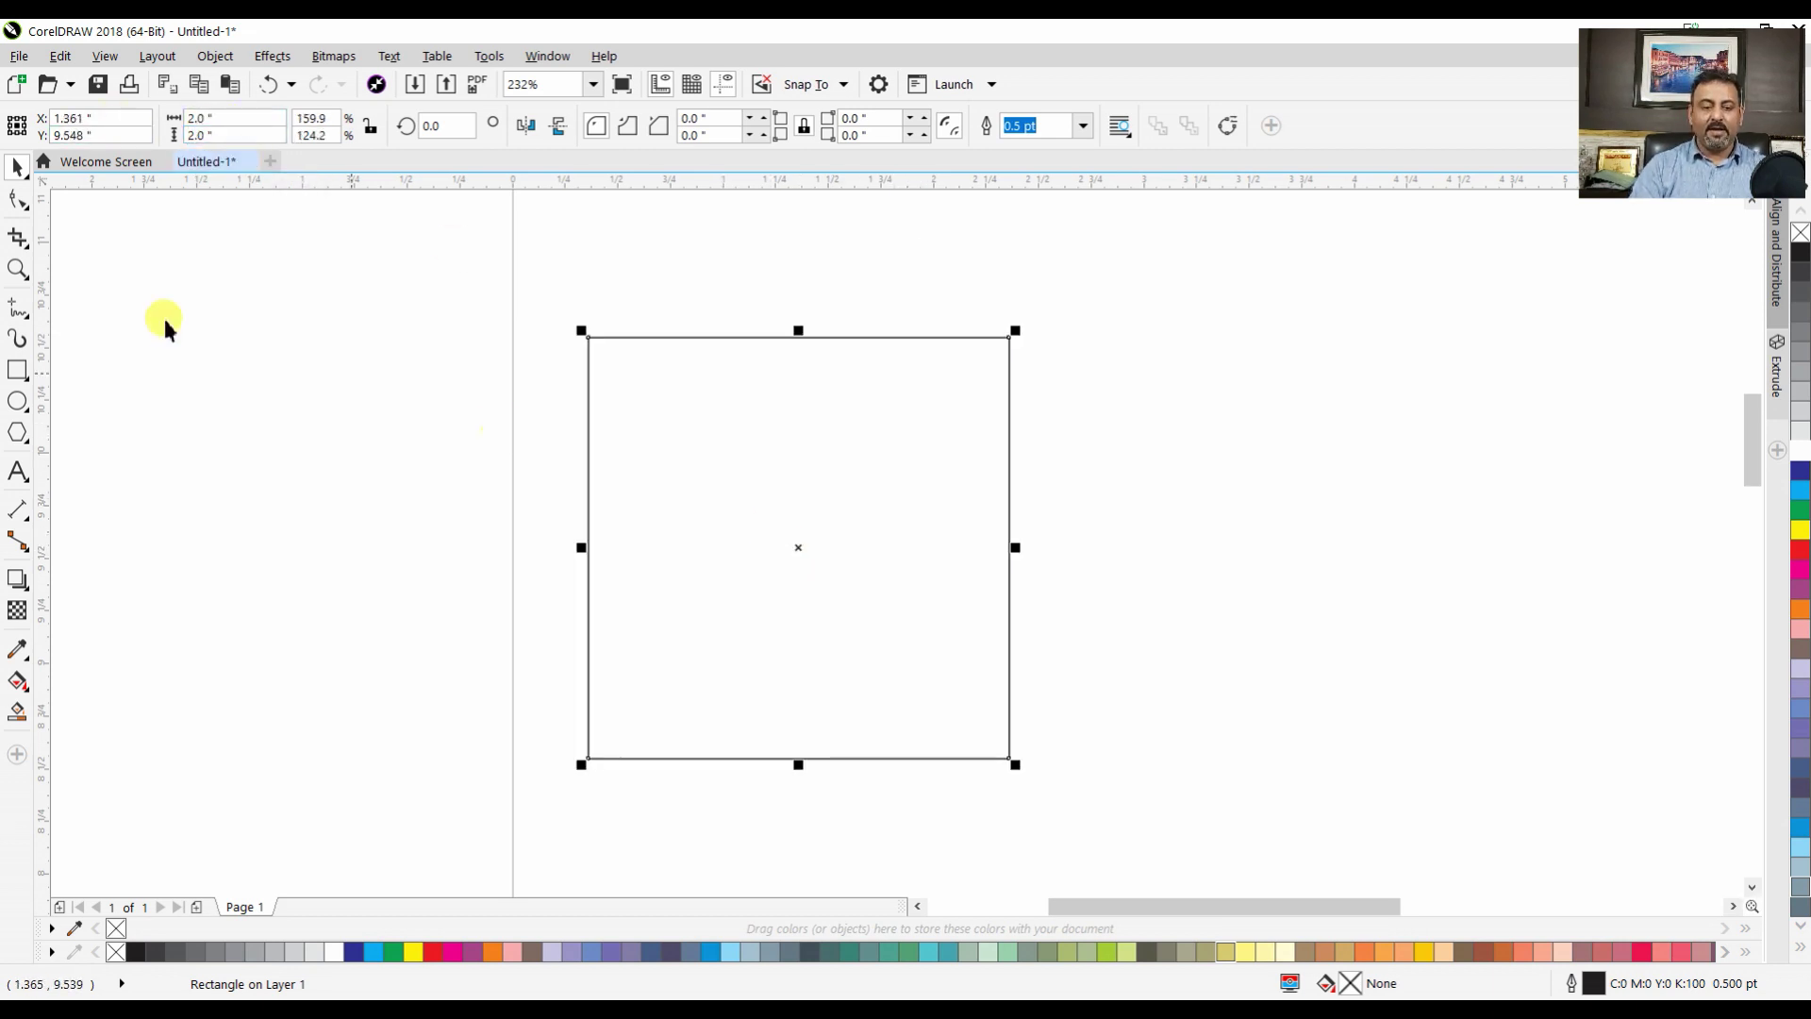
Draw a smaller rectangle inside the 2" square, set its size to 1" by 1", and move it near the centre
{"action": "left_click", "coordinate": [18, 373]}
{"action": "left_click_drag", "start_coordinate": [674, 458], "coordinate": [858, 660]}
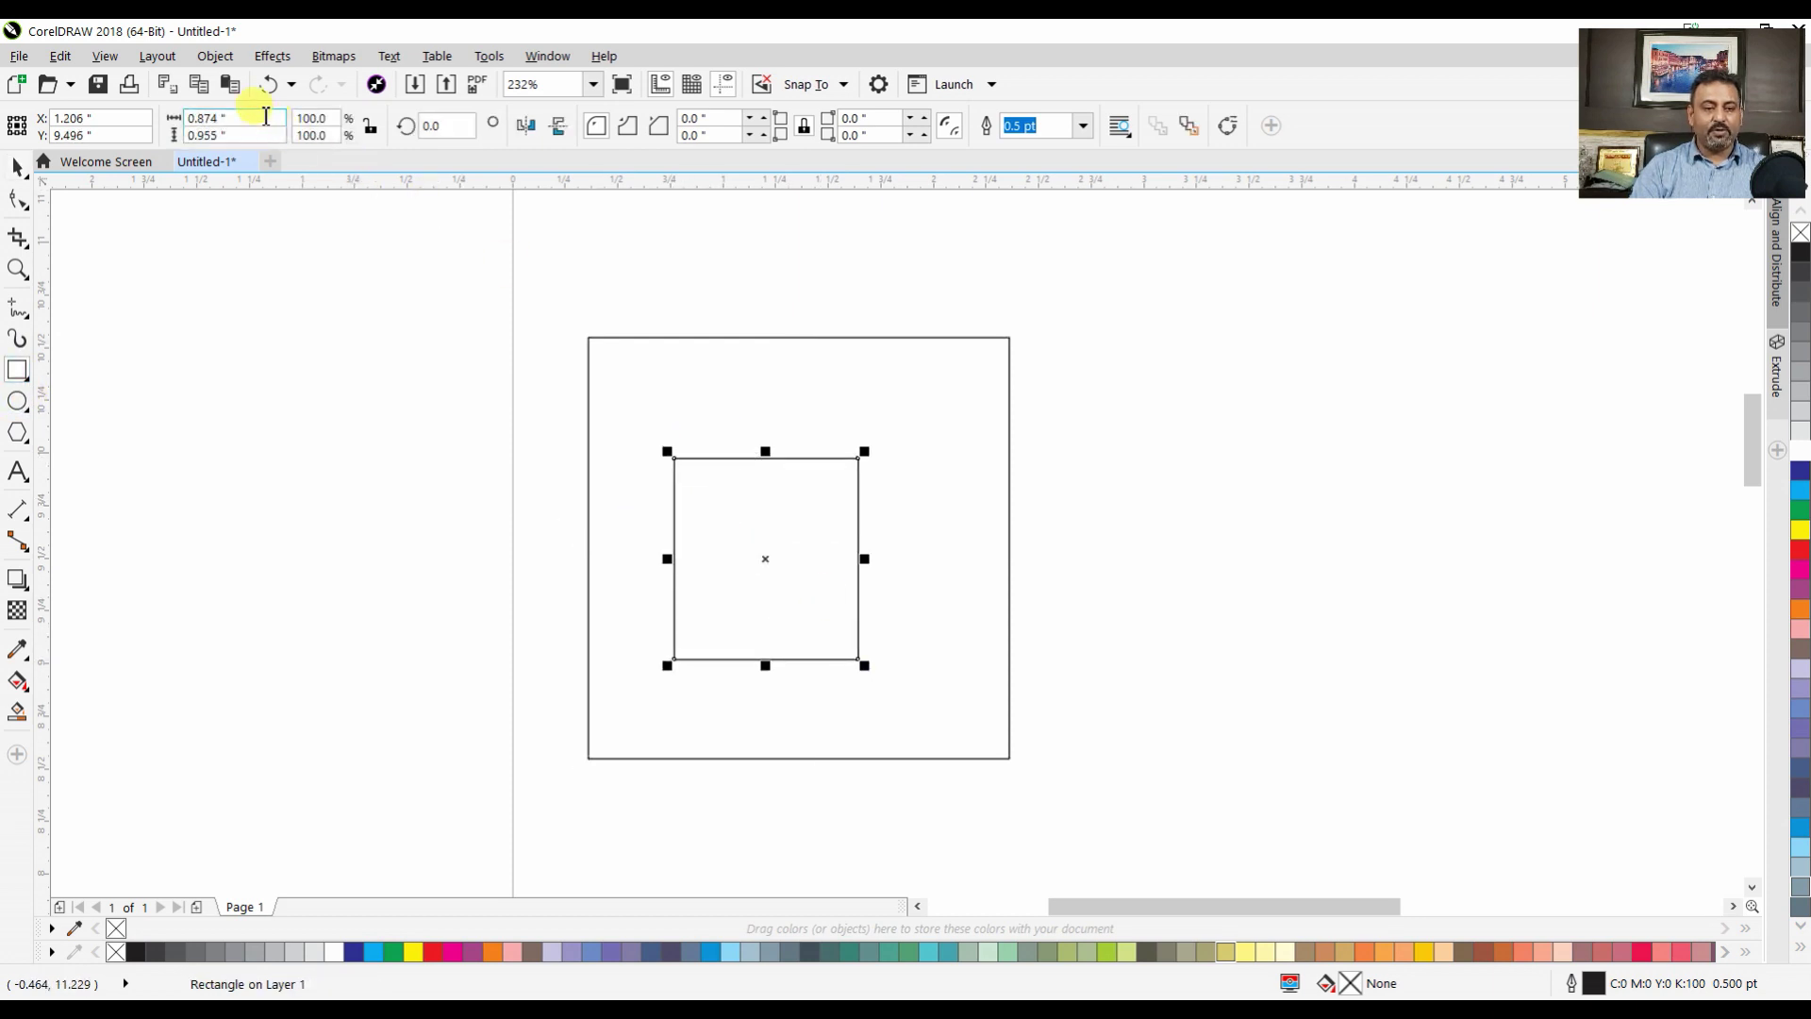
{"action": "double_click", "coordinate": [266, 116]}
{"action": "type", "text": "1"}
{"action": "key", "text": "Tab"}
{"action": "type", "text": "1"}
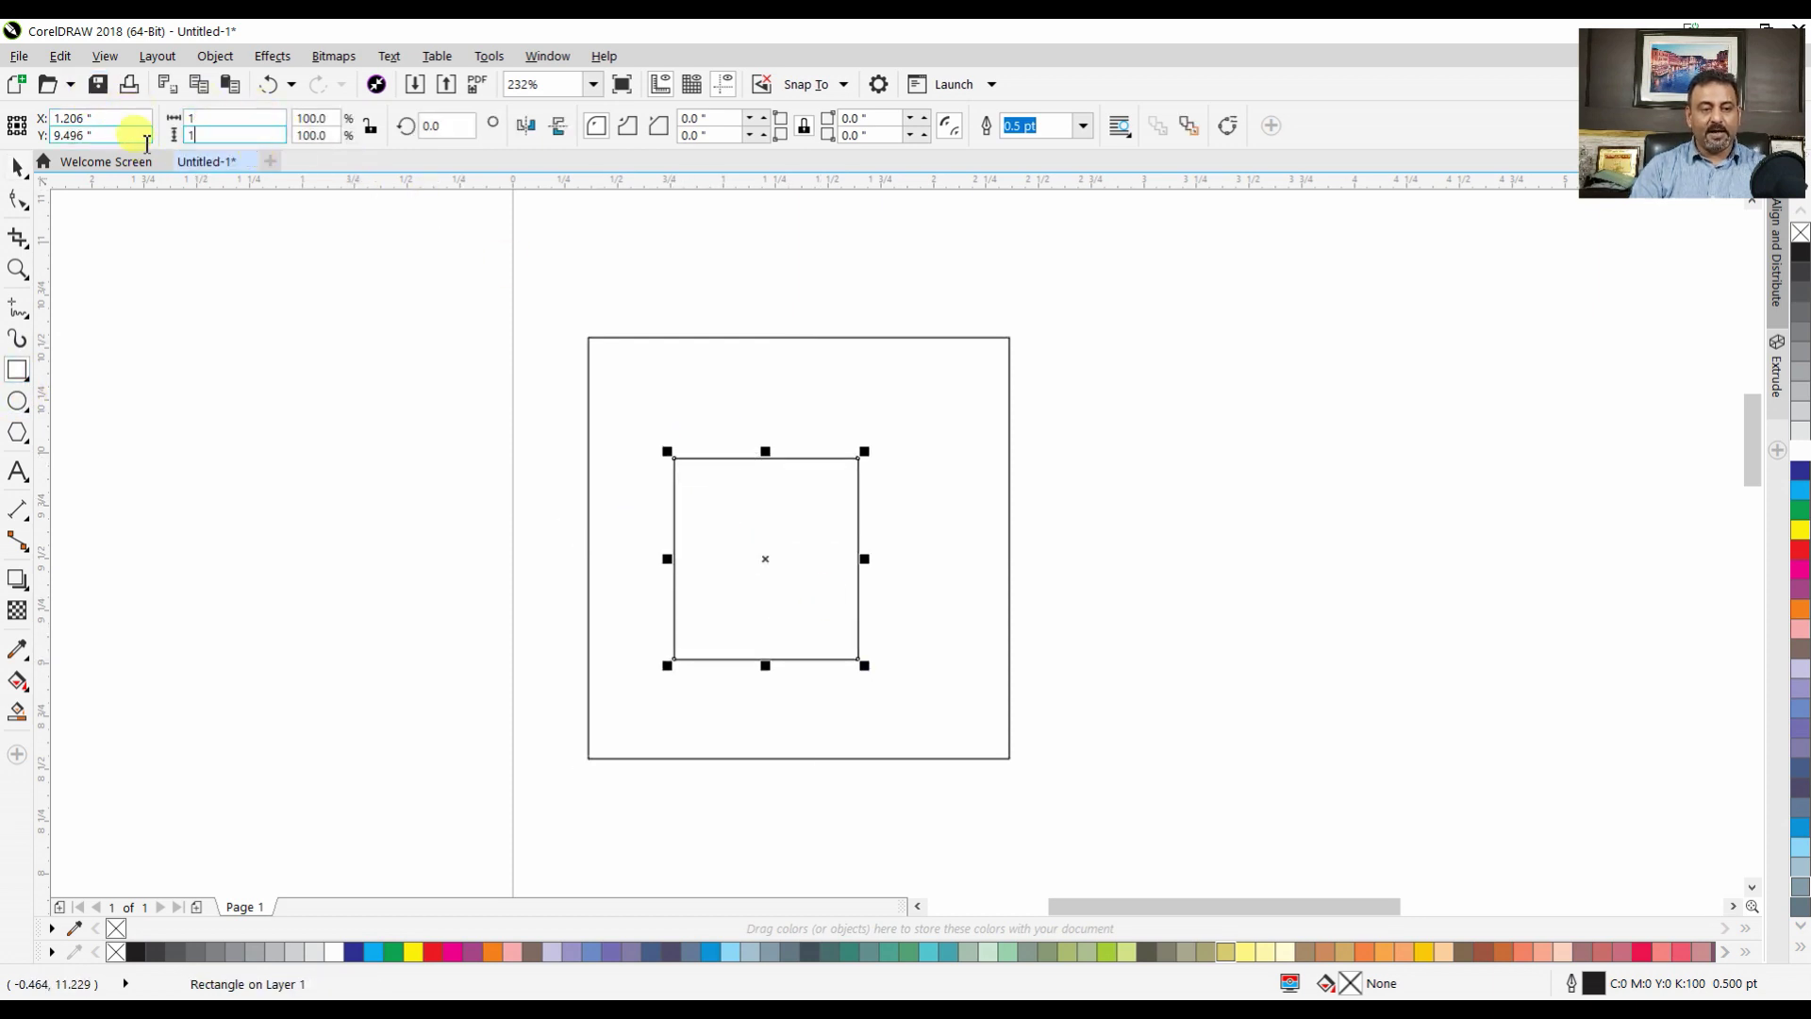
{"action": "key", "text": "Return"}
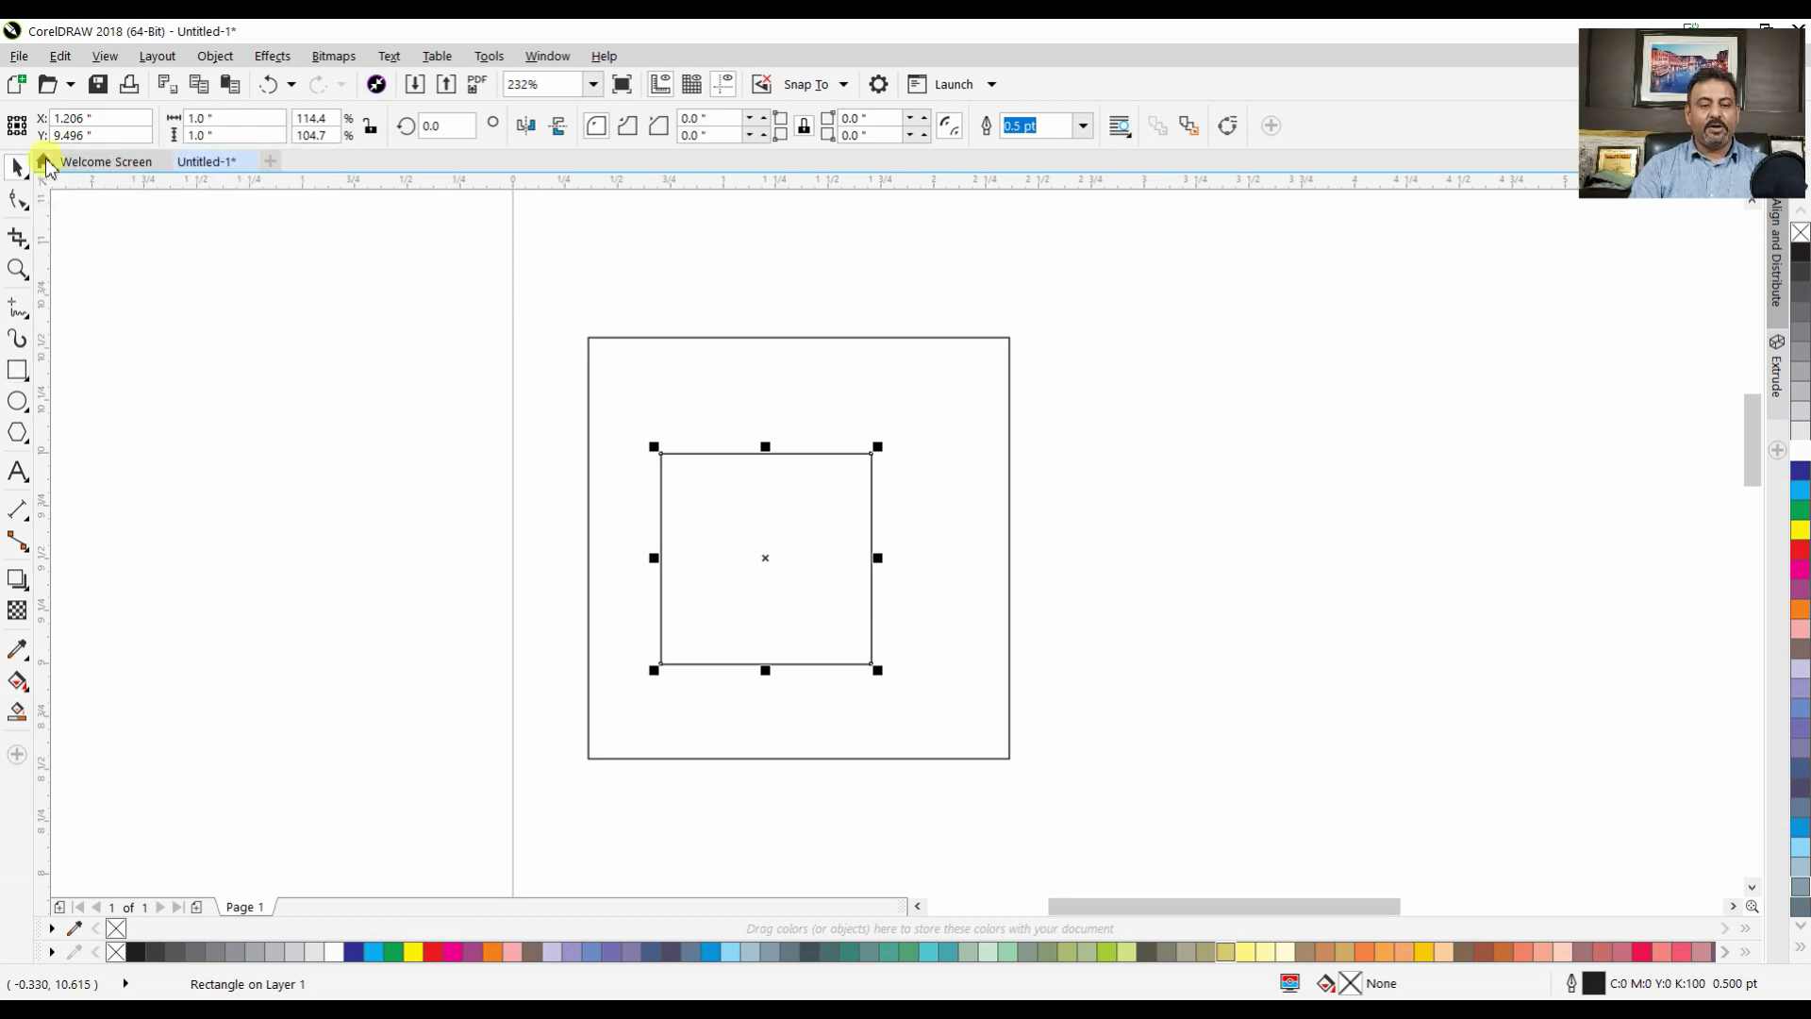
{"action": "left_click_drag", "start_coordinate": [770, 553], "coordinate": [800, 534]}
{"action": "left_click", "coordinate": [1225, 474]}
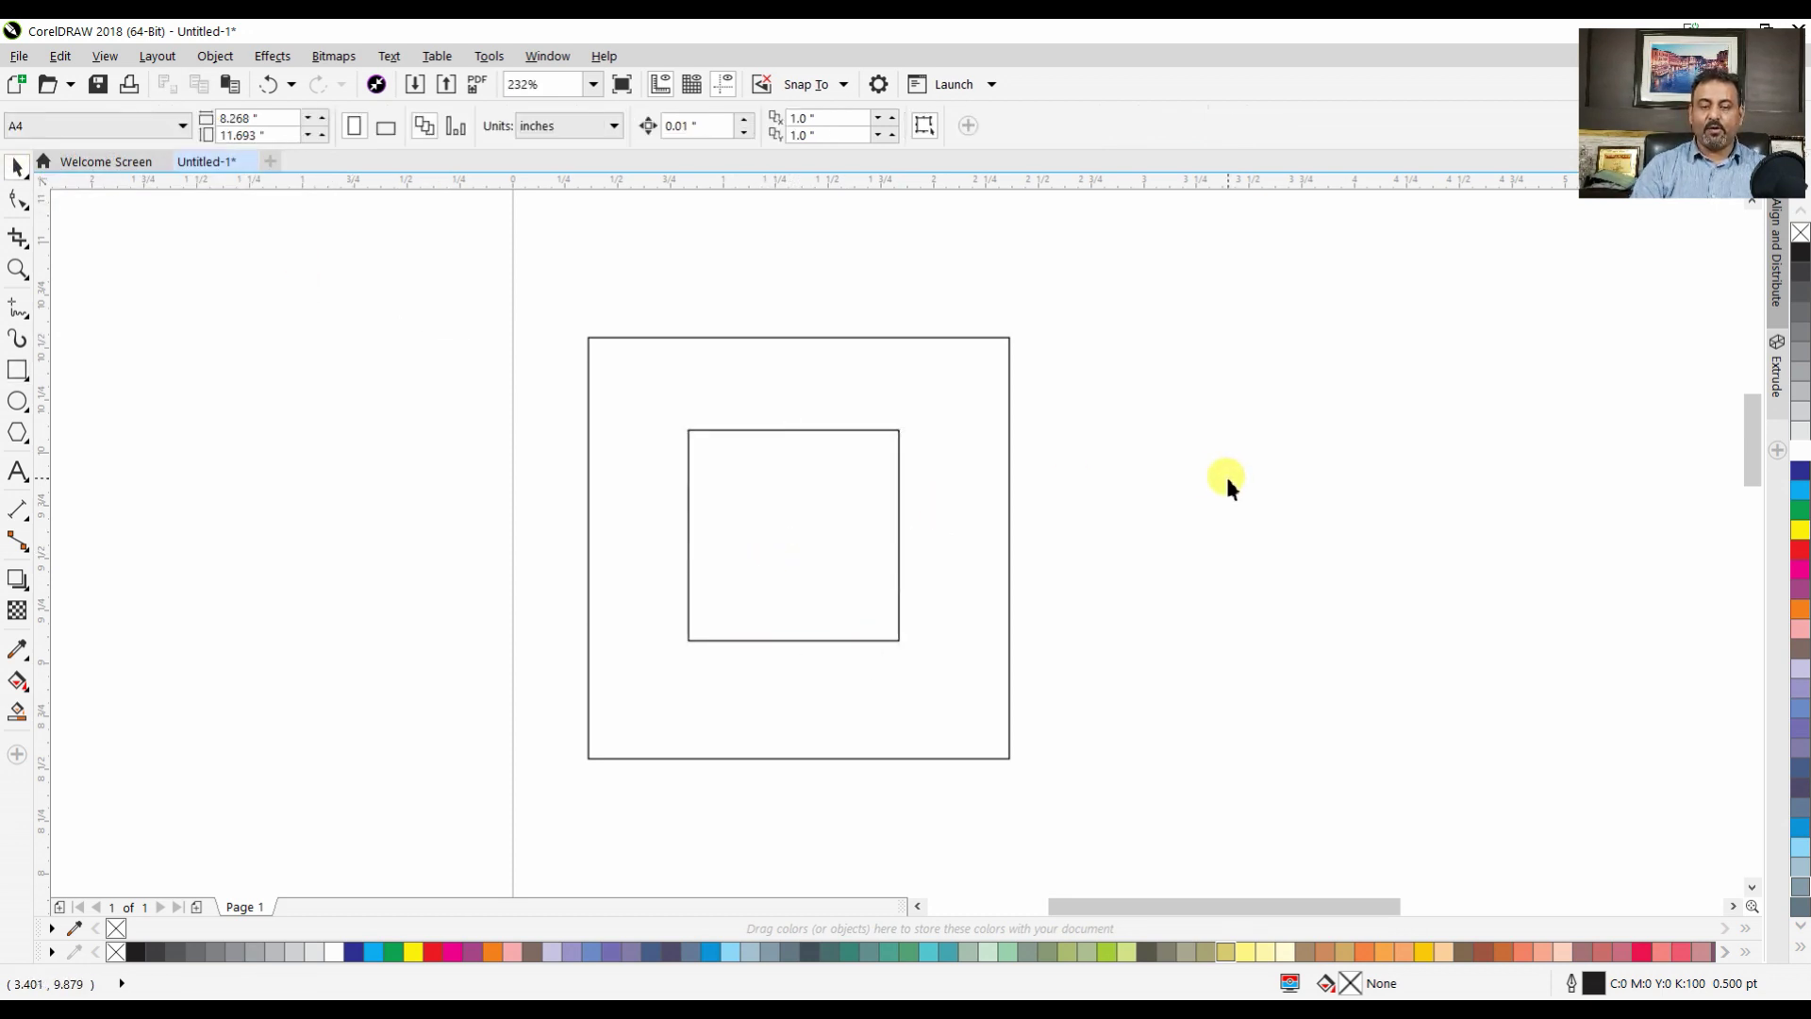
Select the inner and outer squares in turn to compare their sizes and see the outer one's rotation handles
{"action": "left_click", "coordinate": [864, 431]}
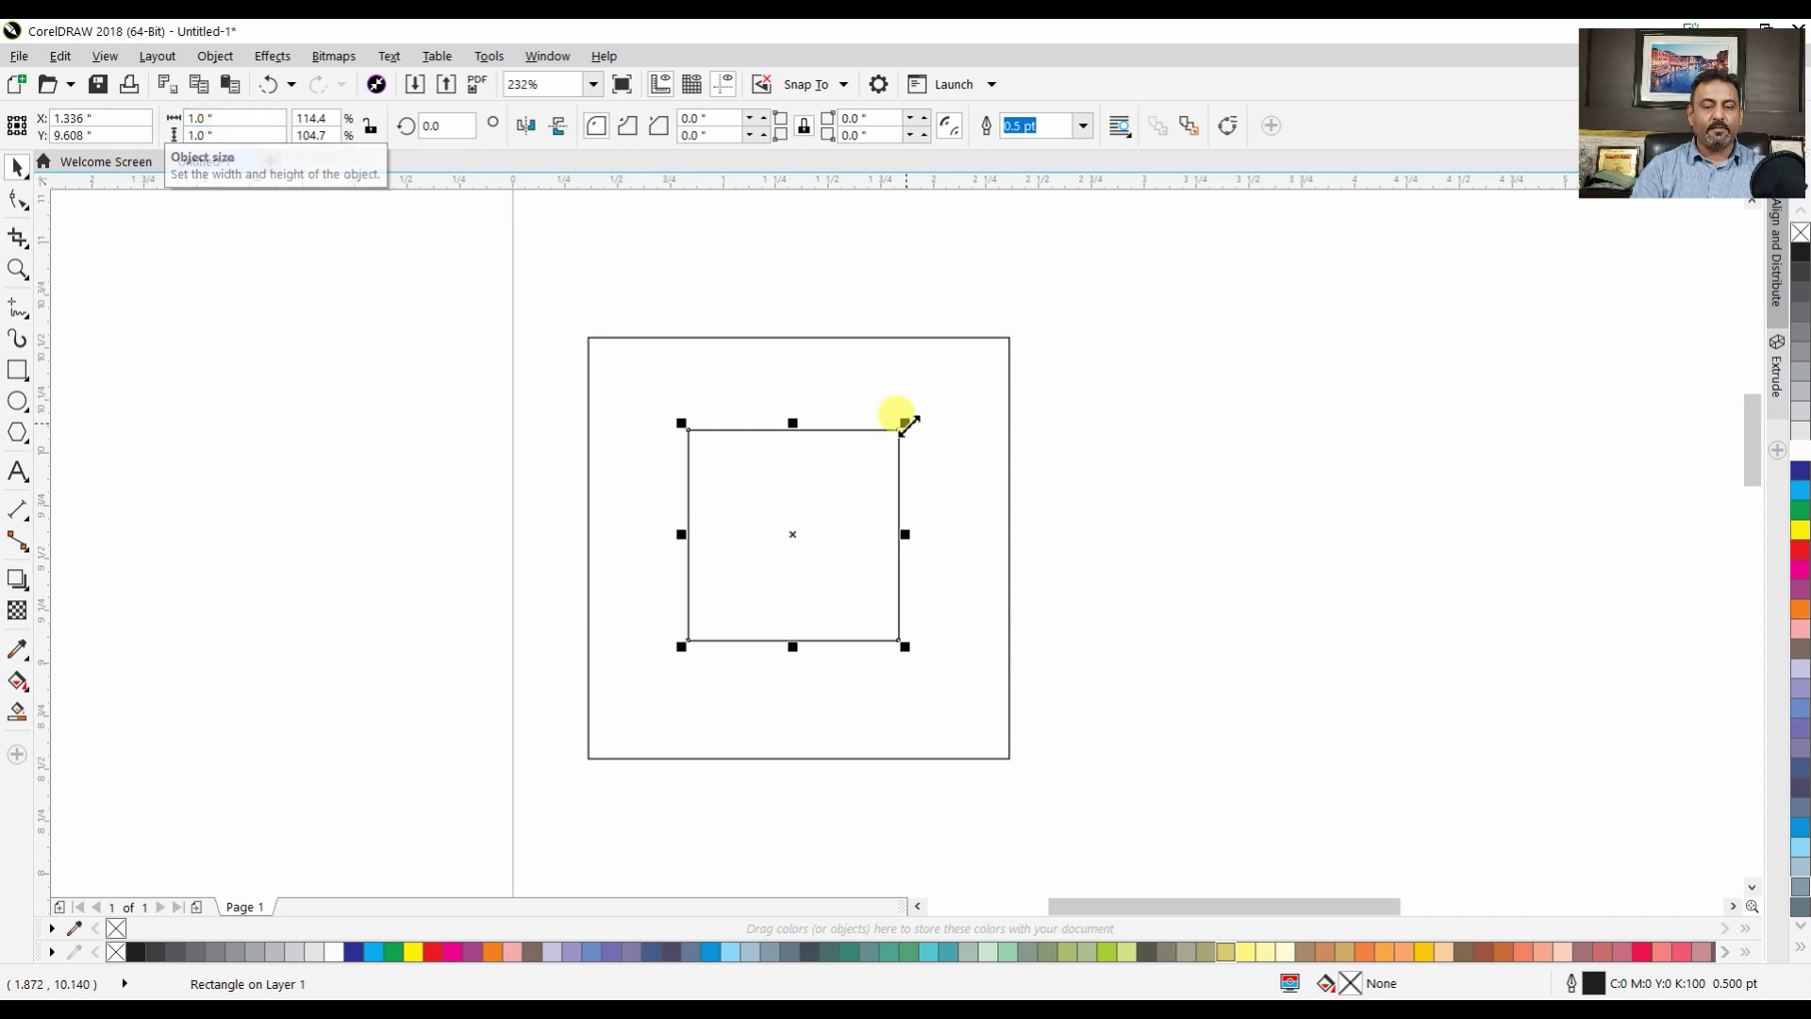
{"action": "double_click", "coordinate": [894, 338]}
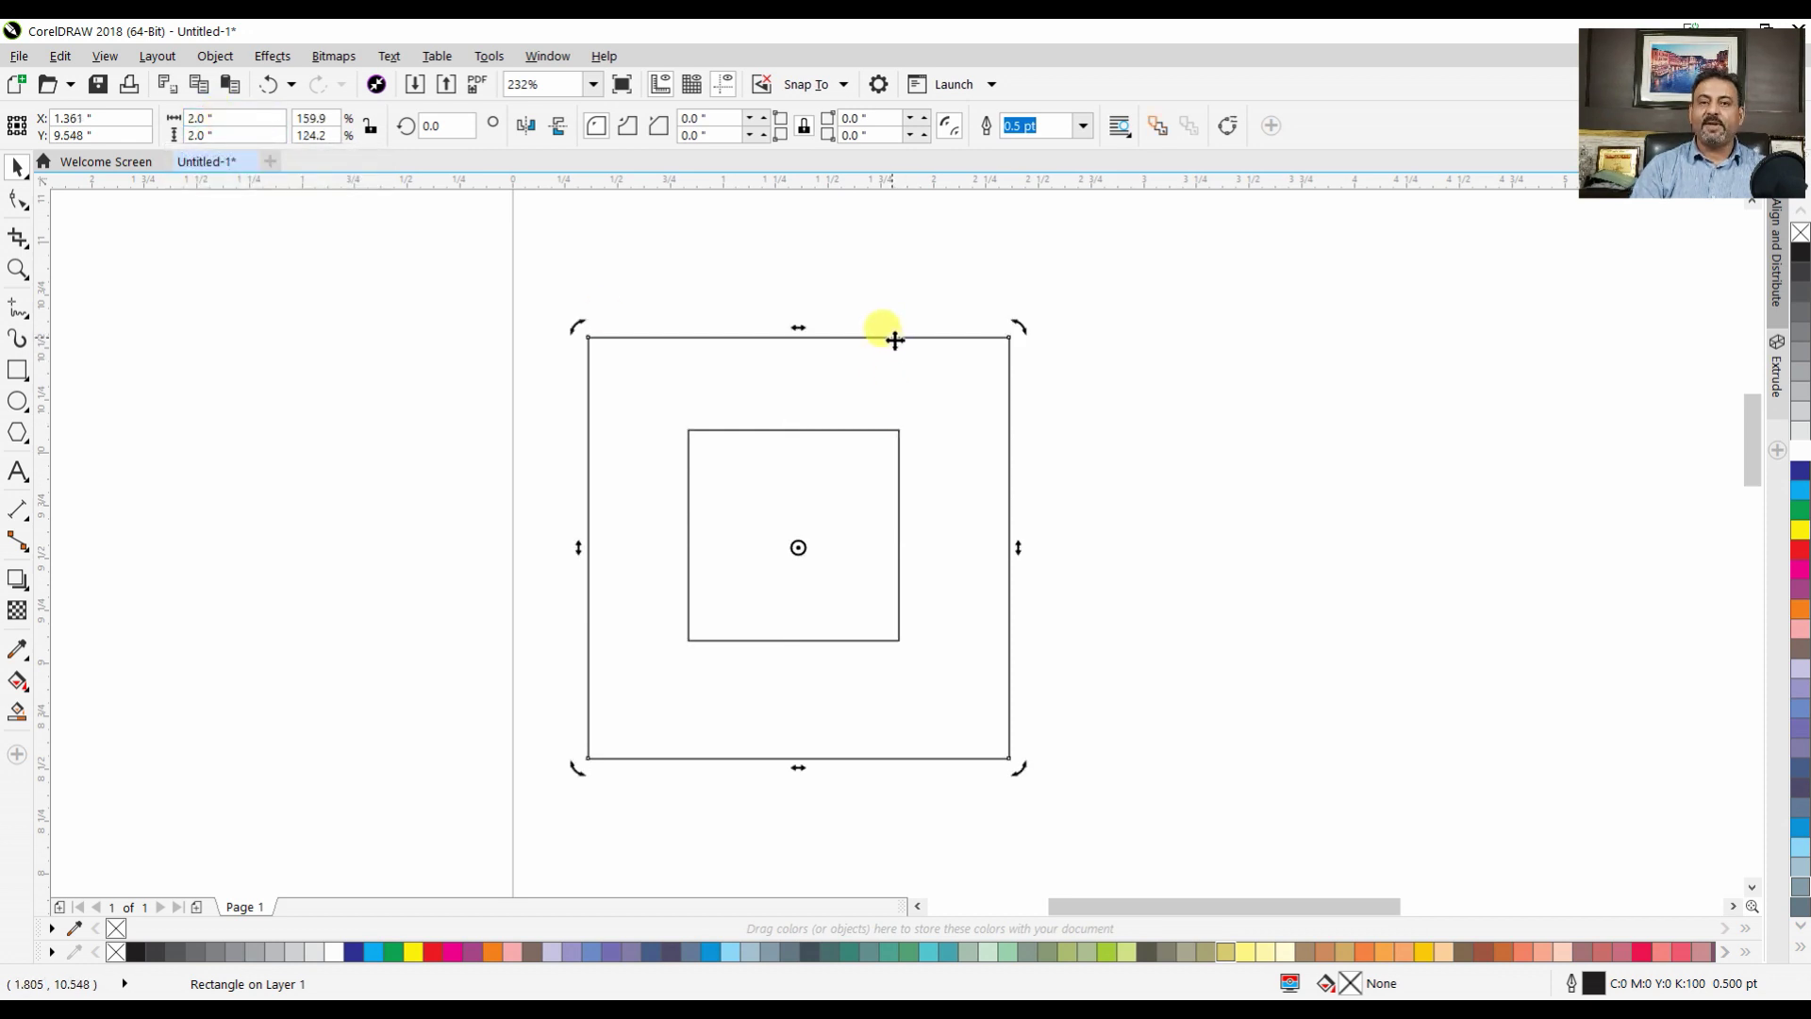
{"action": "left_click", "coordinate": [884, 317]}
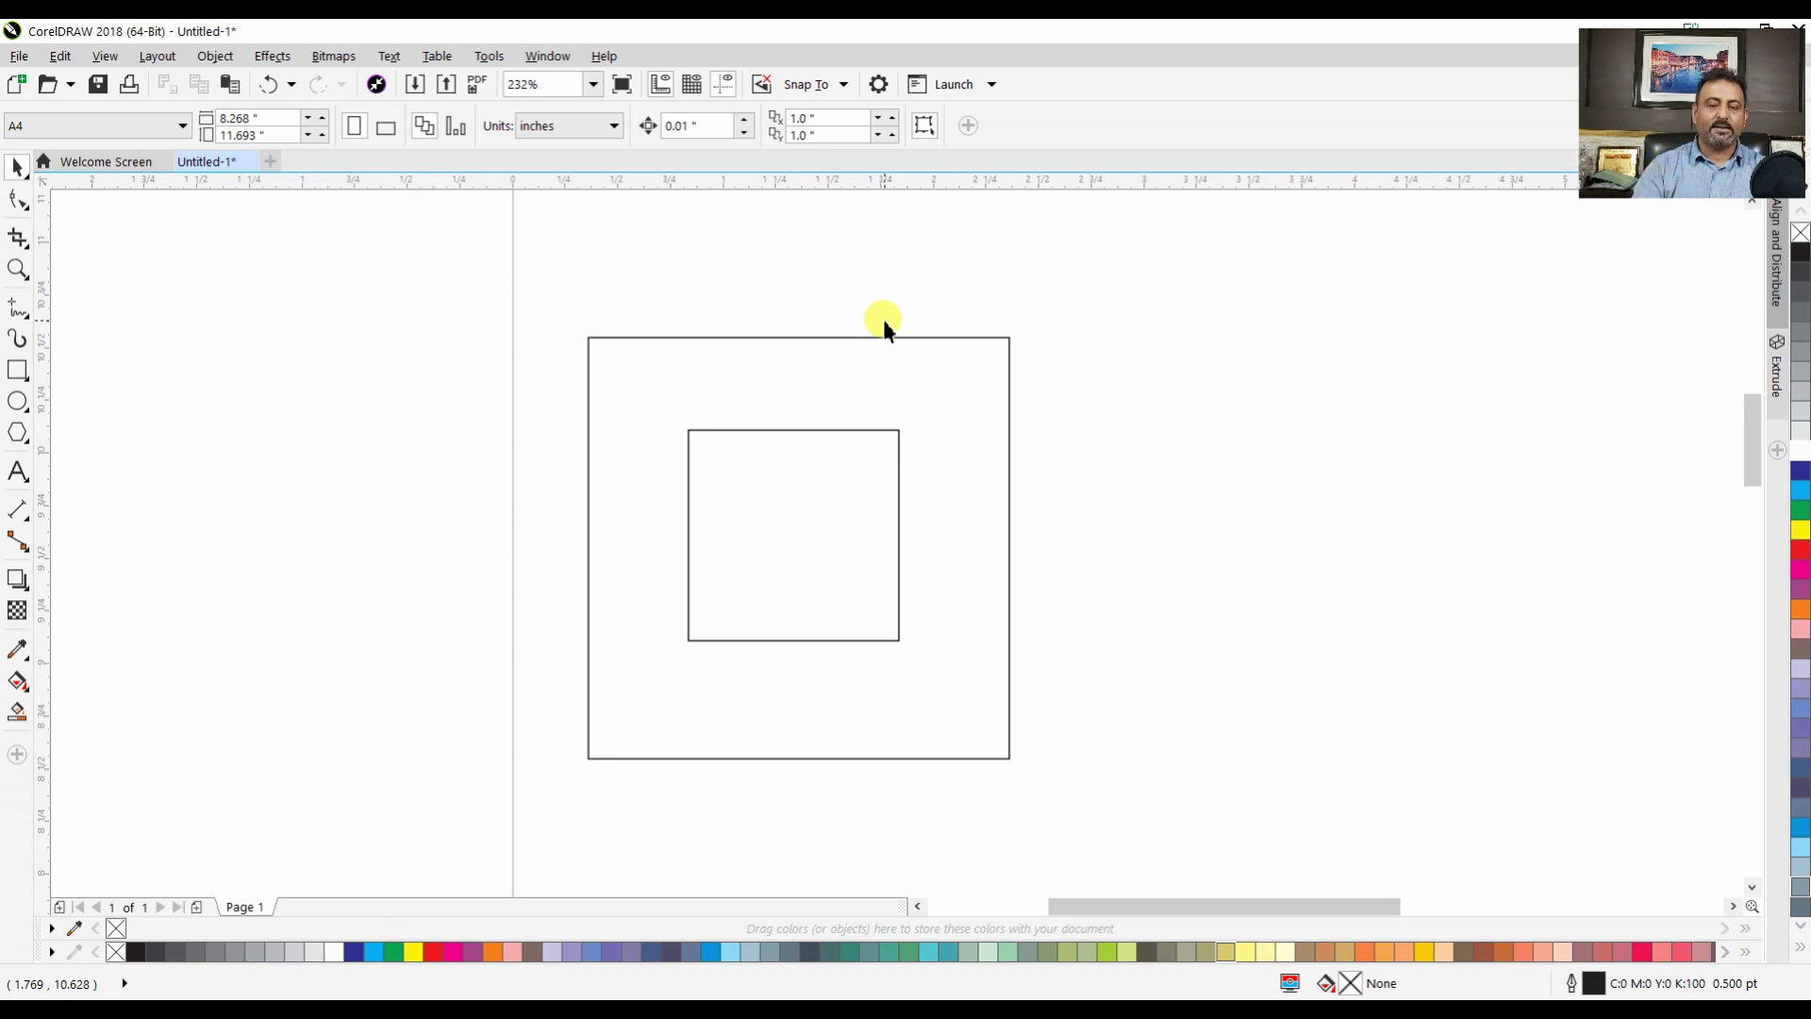
{"action": "left_click", "coordinate": [705, 435]}
{"action": "left_click", "coordinate": [730, 358]}
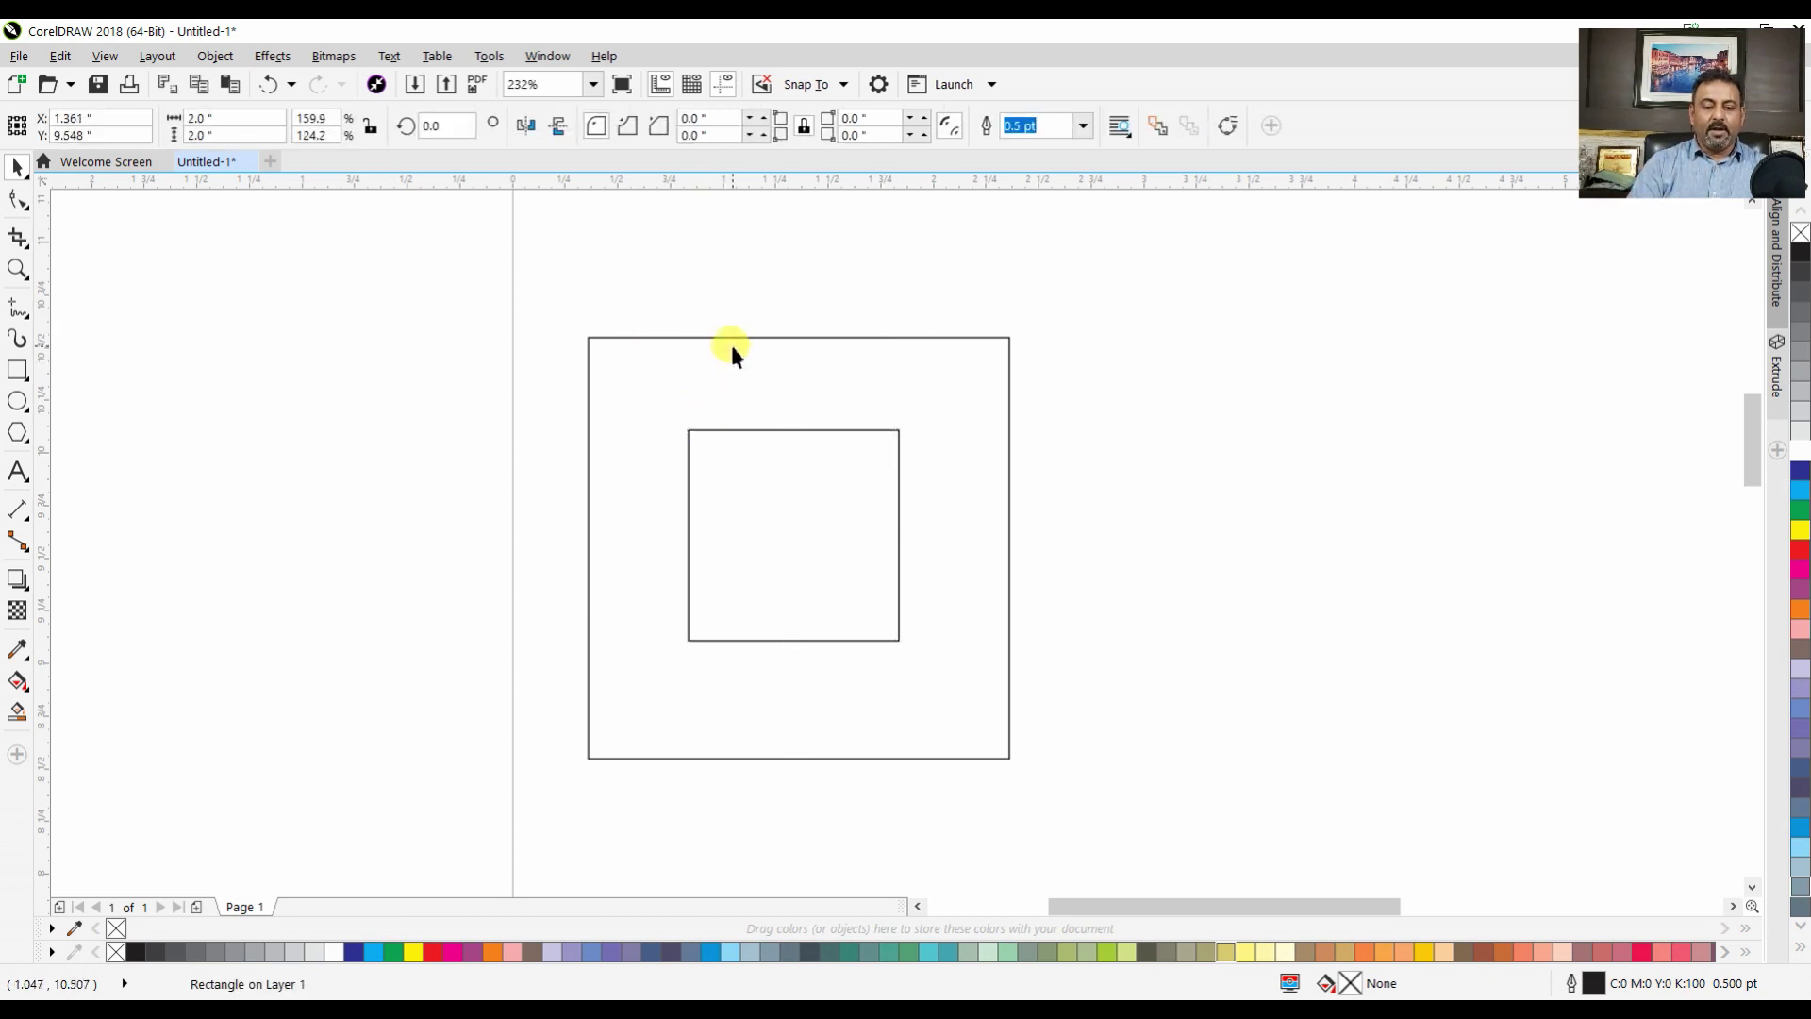
{"action": "double_click", "coordinate": [736, 338]}
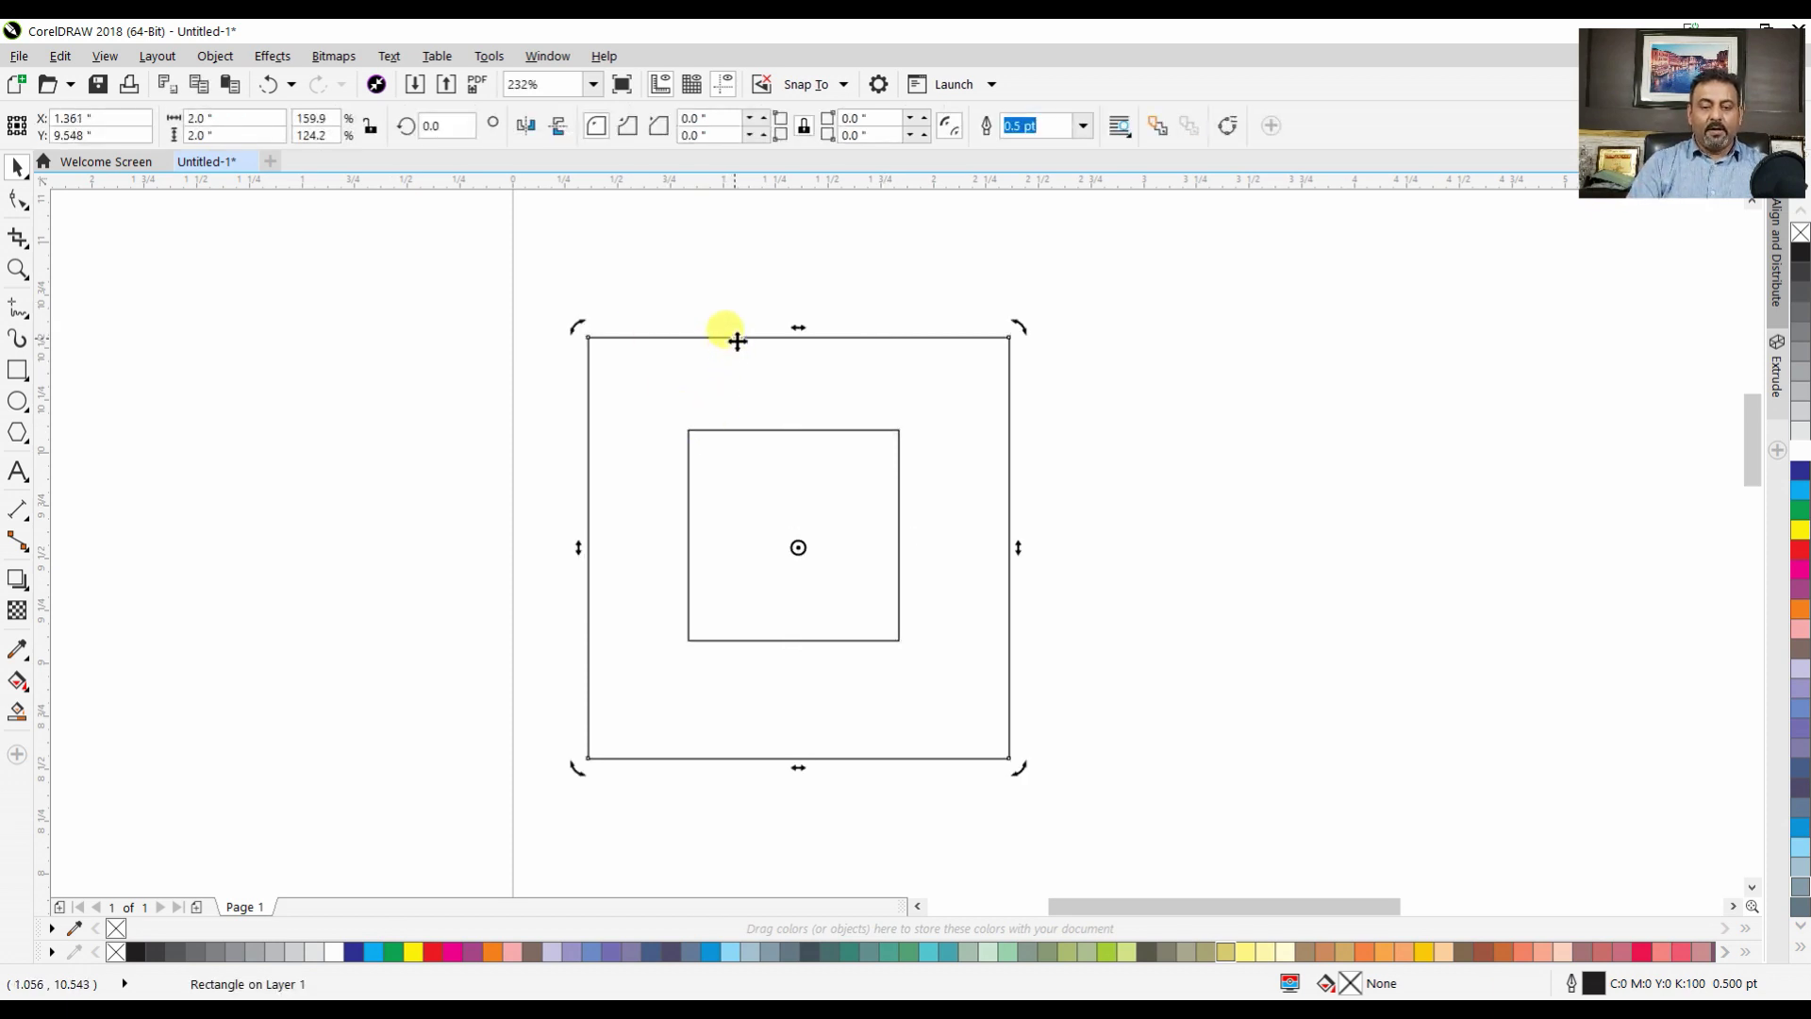
Delete the inner square and move the remaining 2" square to the right
{"action": "left_click", "coordinate": [783, 429]}
{"action": "key", "text": "Delete"}
{"action": "left_click_drag", "start_coordinate": [778, 342], "coordinate": [917, 308]}
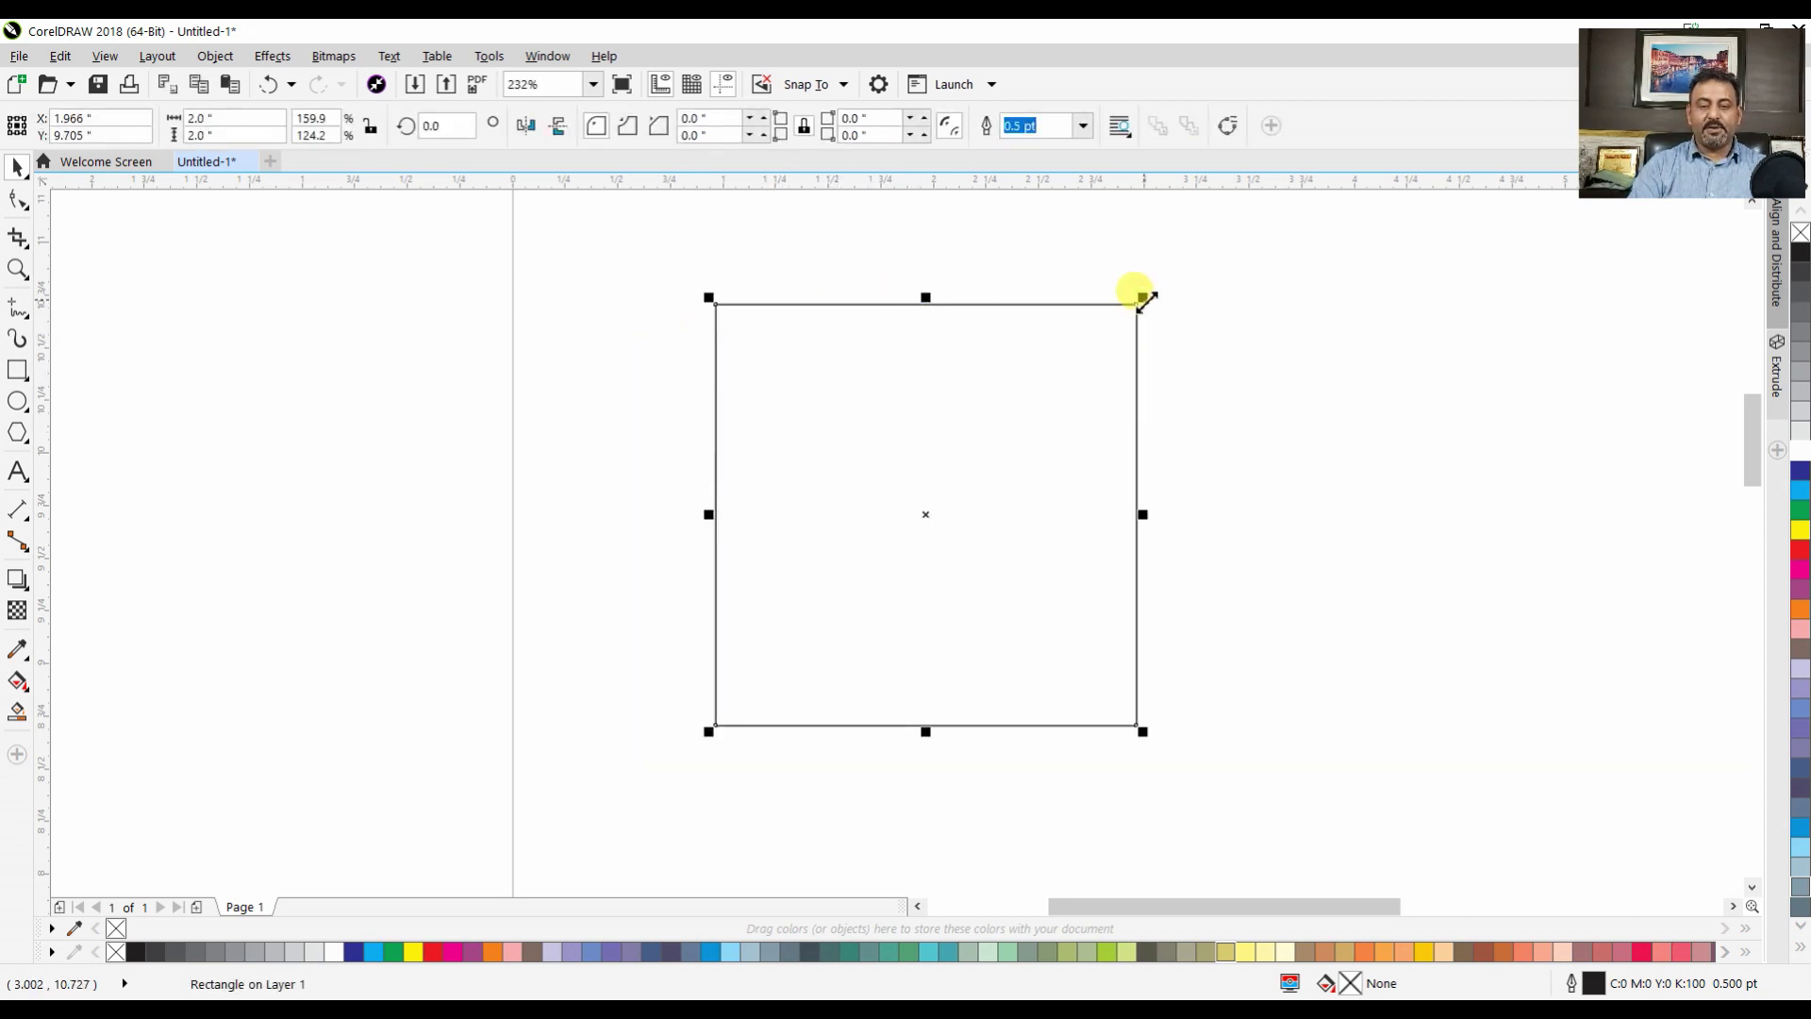
Scale the square proportionally with its corner handles to about 1.70" by 1.70"
{"action": "left_click_drag", "start_coordinate": [1144, 298], "coordinate": [1047, 366]}
{"action": "mouse_move", "coordinate": [708, 736]}
{"action": "left_mouse_down"}
{"action": "mouse_move", "coordinate": [792, 634]}
{"action": "mouse_move", "coordinate": [698, 740]}
{"action": "left_mouse_up"}
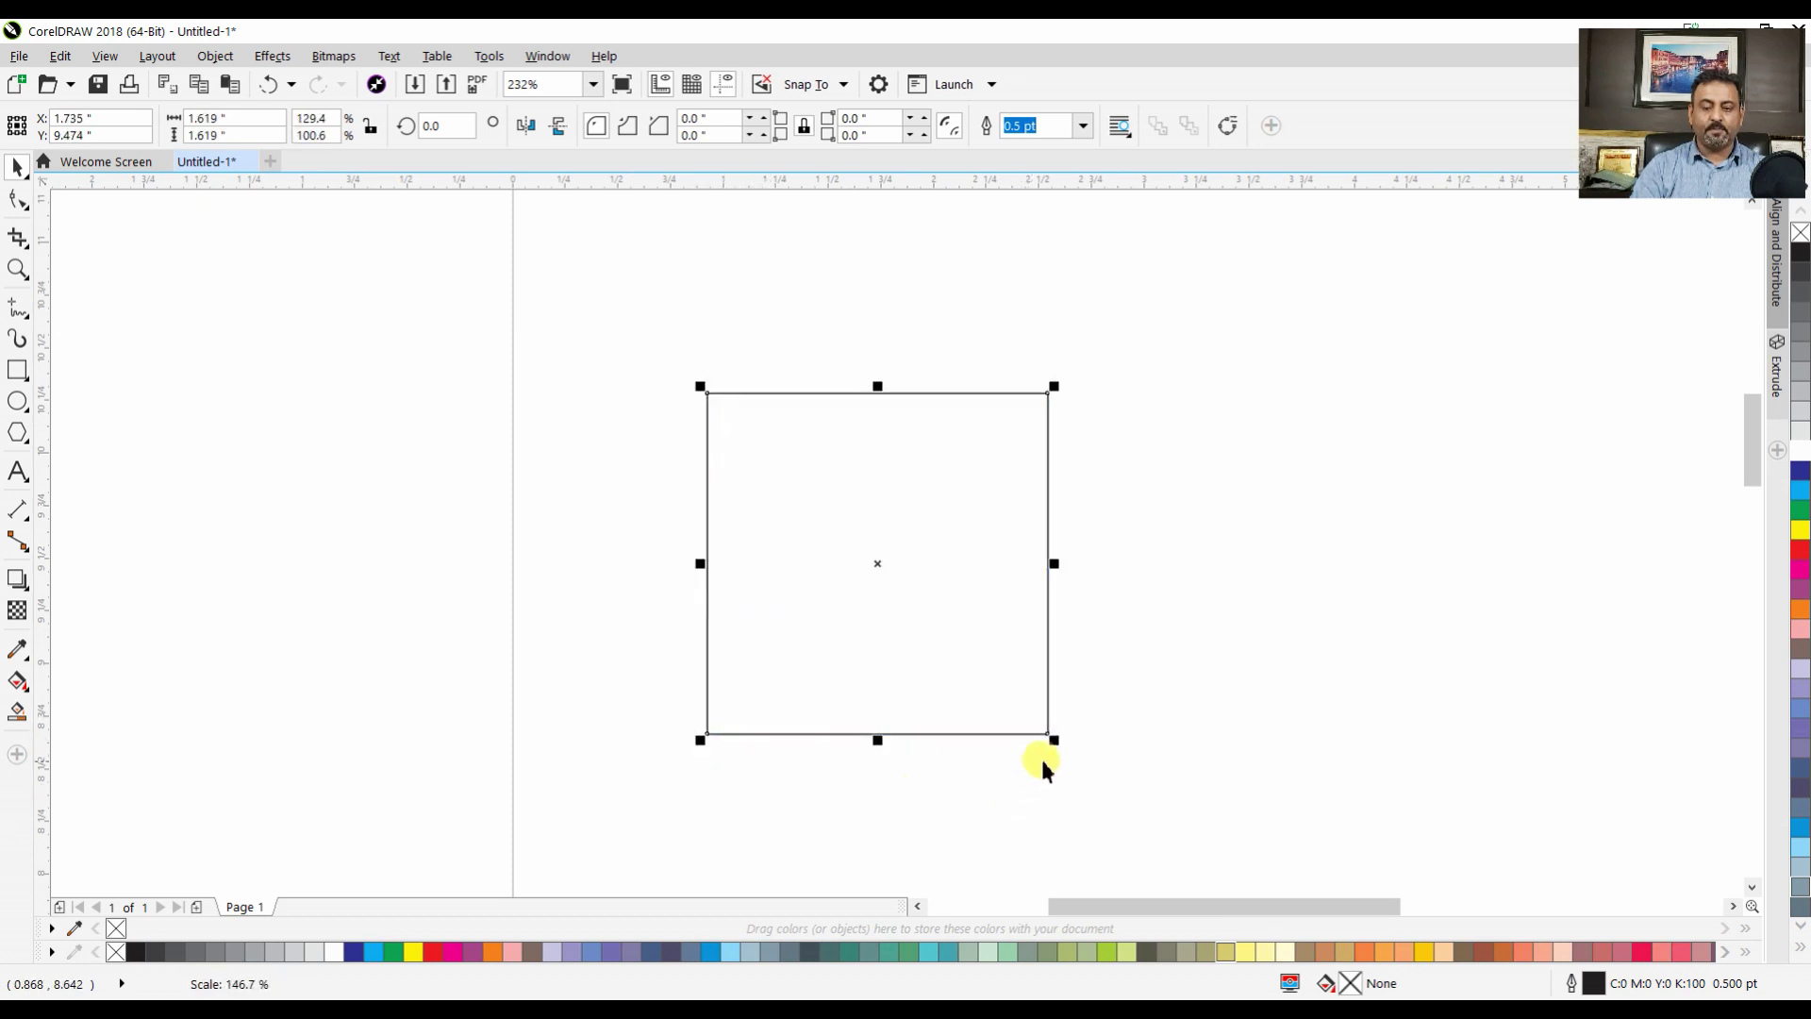
{"action": "mouse_move", "coordinate": [1047, 734]}
{"action": "left_mouse_down"}
{"action": "mouse_move", "coordinate": [907, 598]}
{"action": "mouse_move", "coordinate": [1068, 752]}
{"action": "left_mouse_up"}
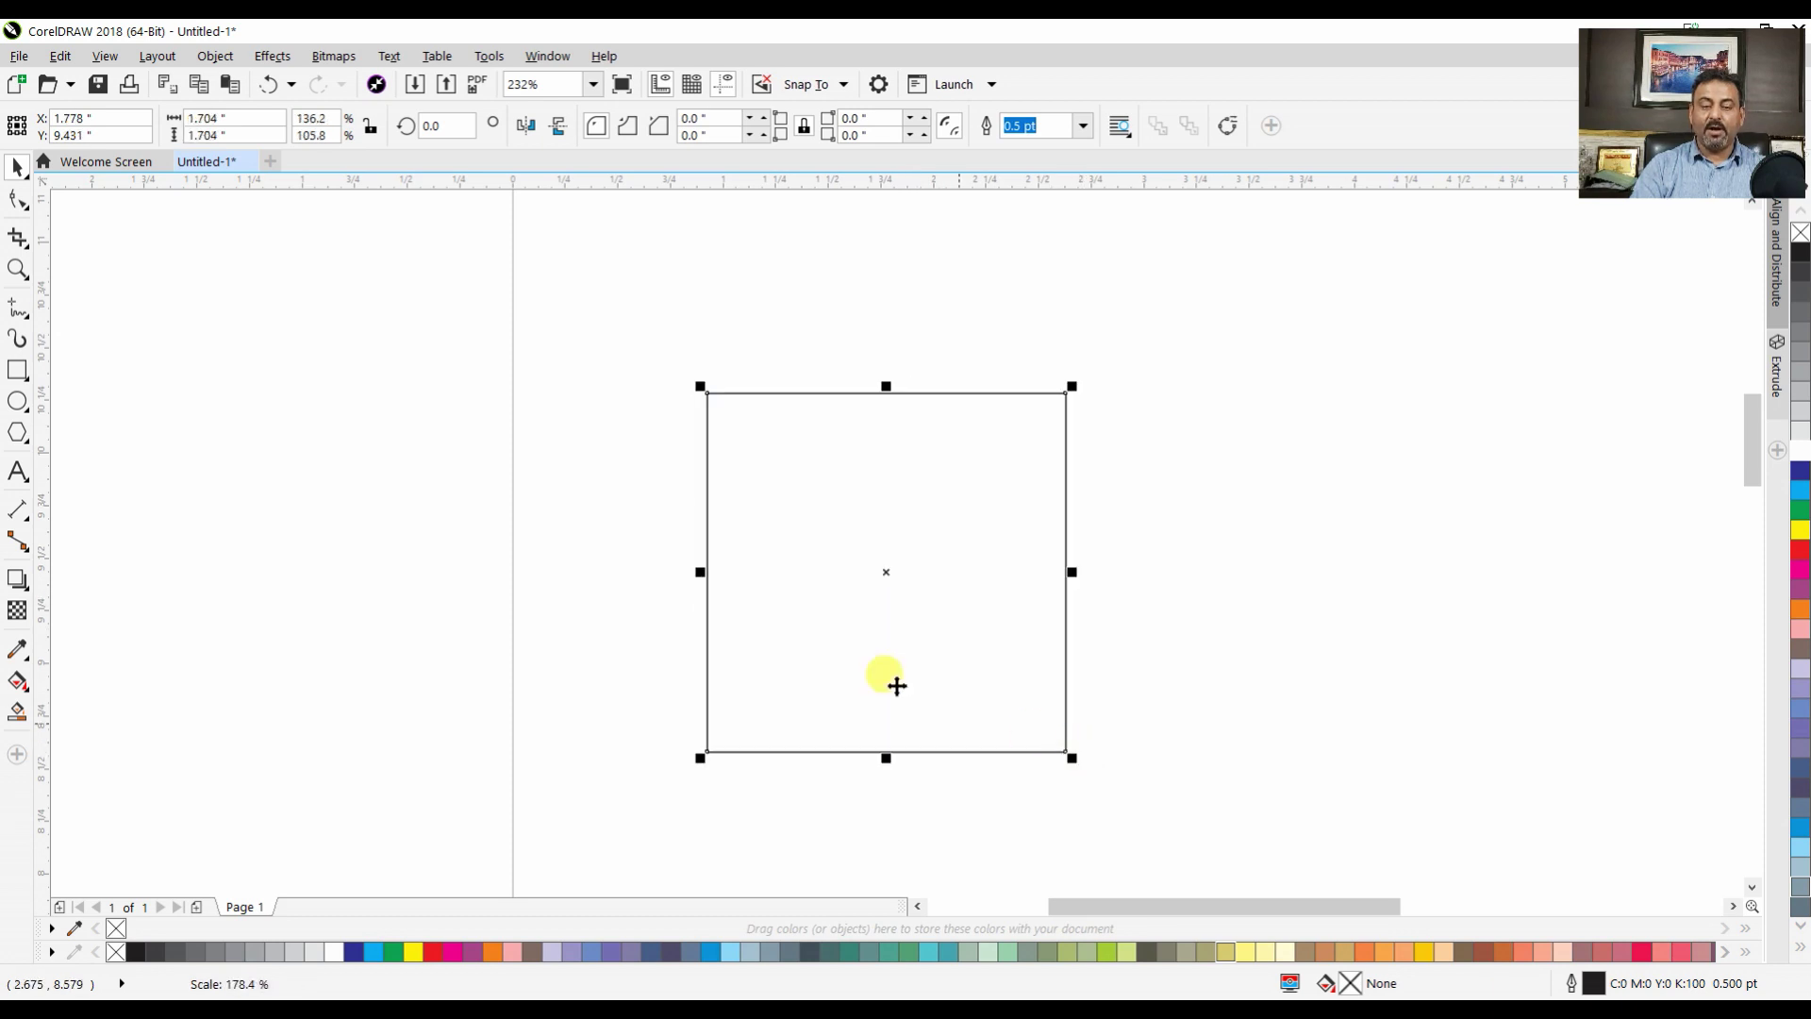
Try rotating the square freehand clockwise around its centre to about 313°, then undo the rotation and deselect it
{"action": "left_click", "coordinate": [887, 573]}
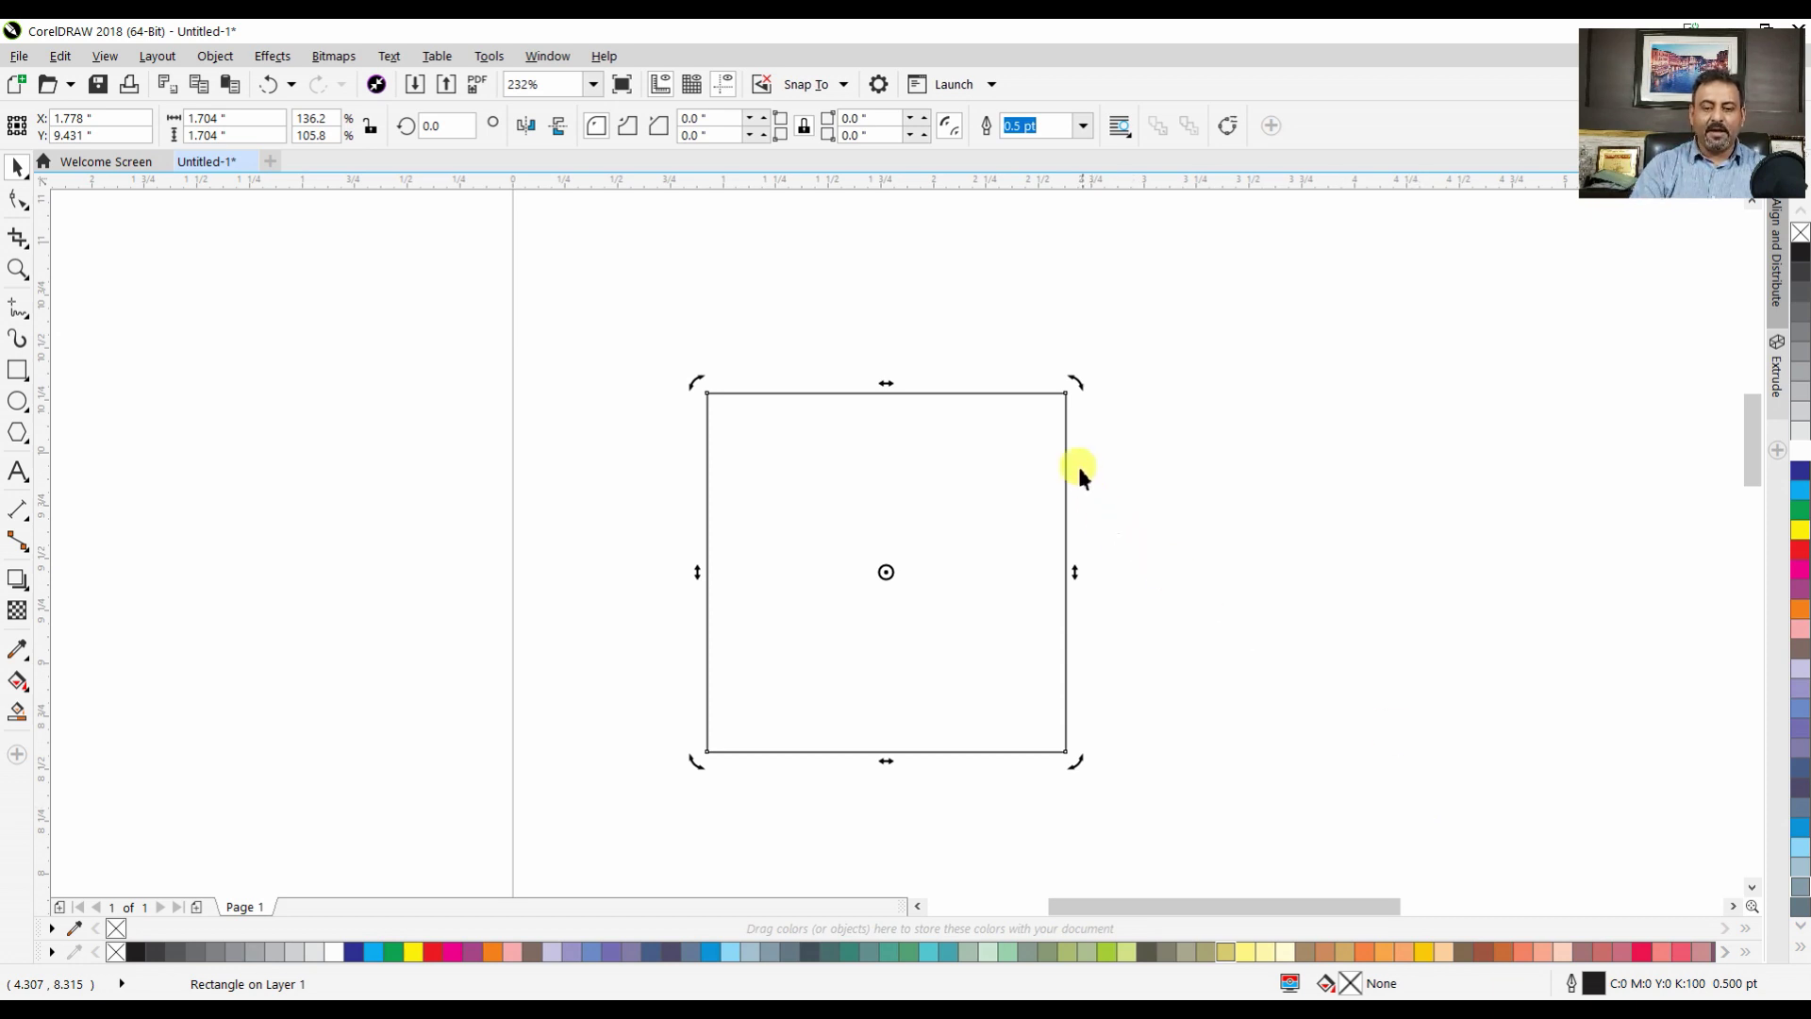
{"action": "left_click_drag", "start_coordinate": [1077, 384], "coordinate": [1124, 583]}
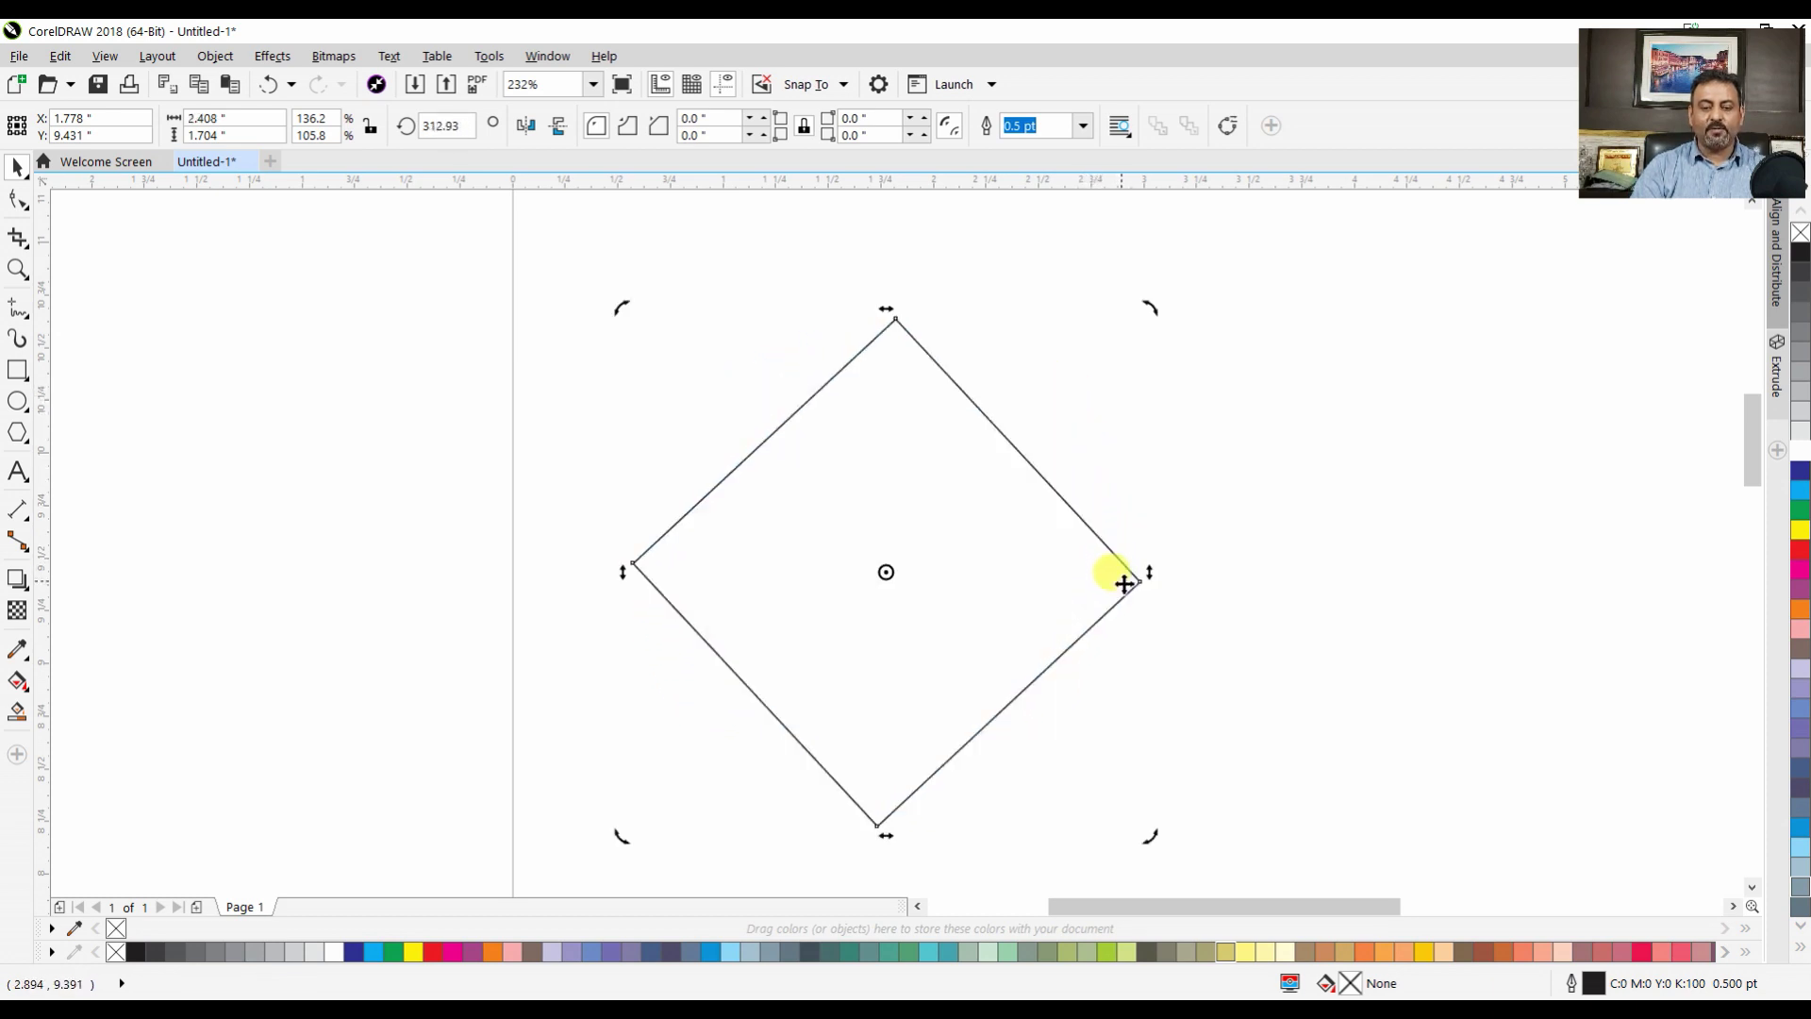
{"action": "left_click", "coordinate": [1252, 518]}
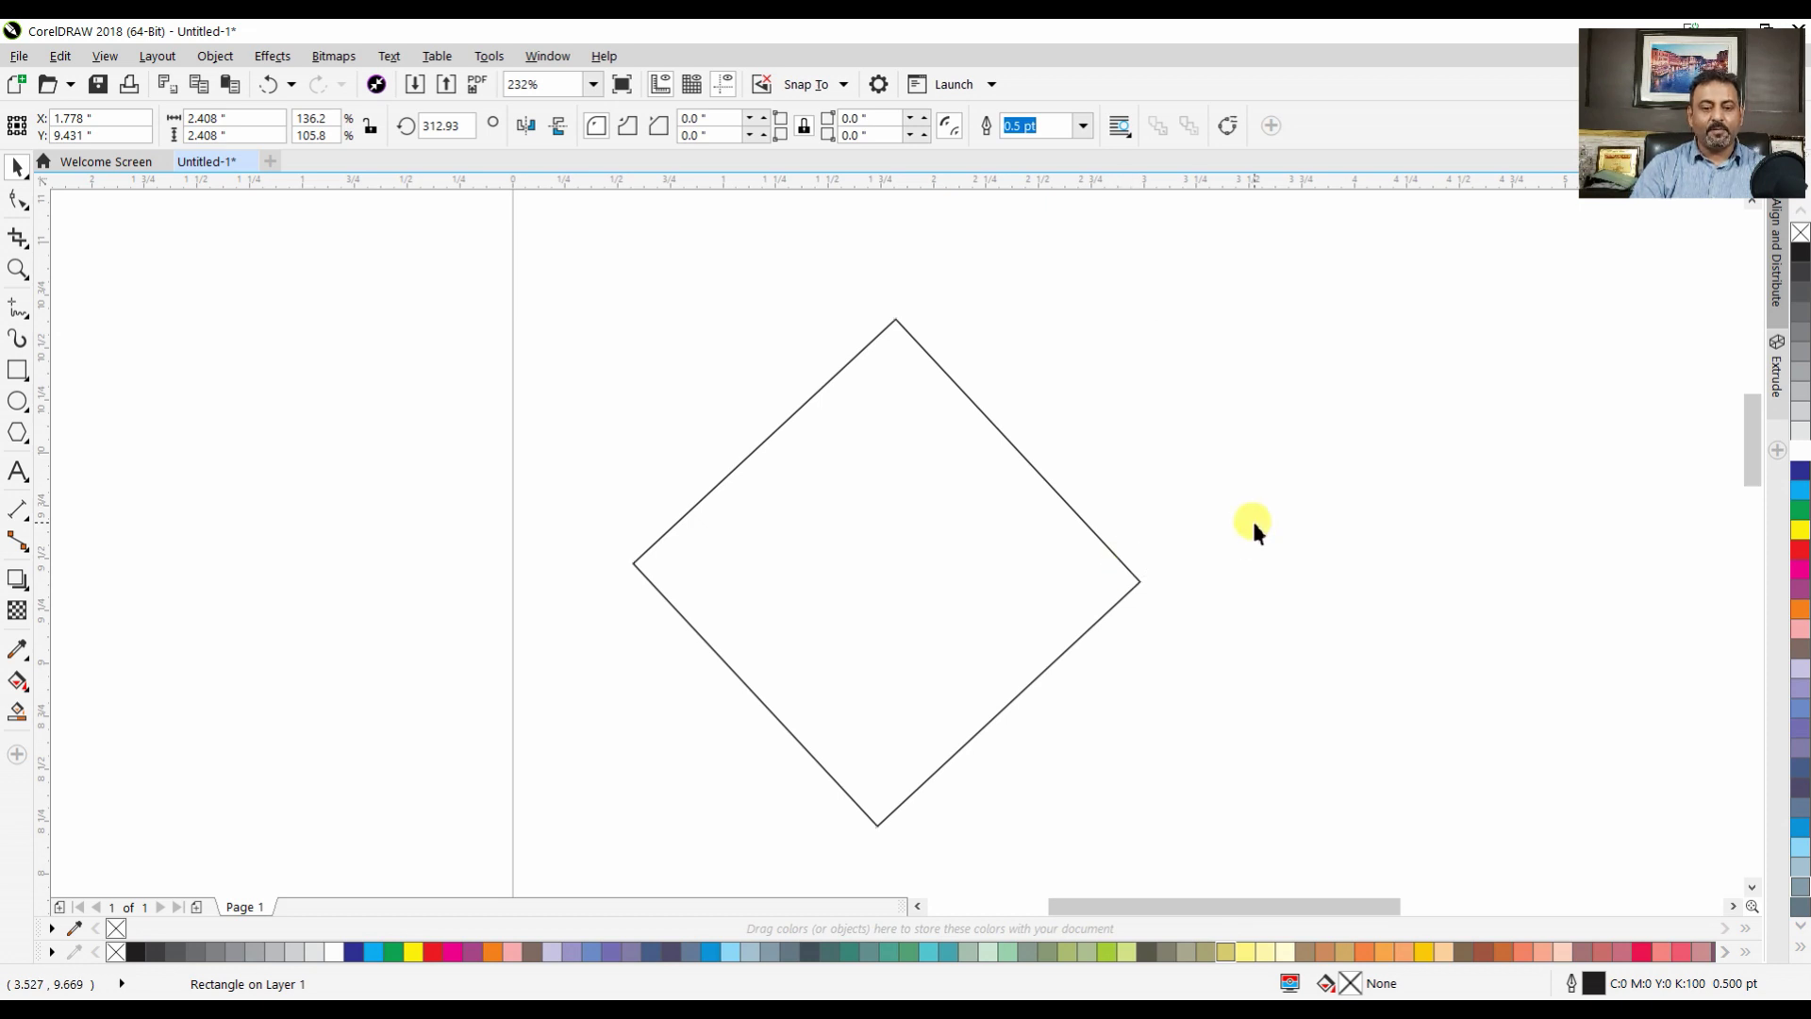
{"action": "left_click", "coordinate": [1076, 519]}
{"action": "left_click", "coordinate": [886, 573]}
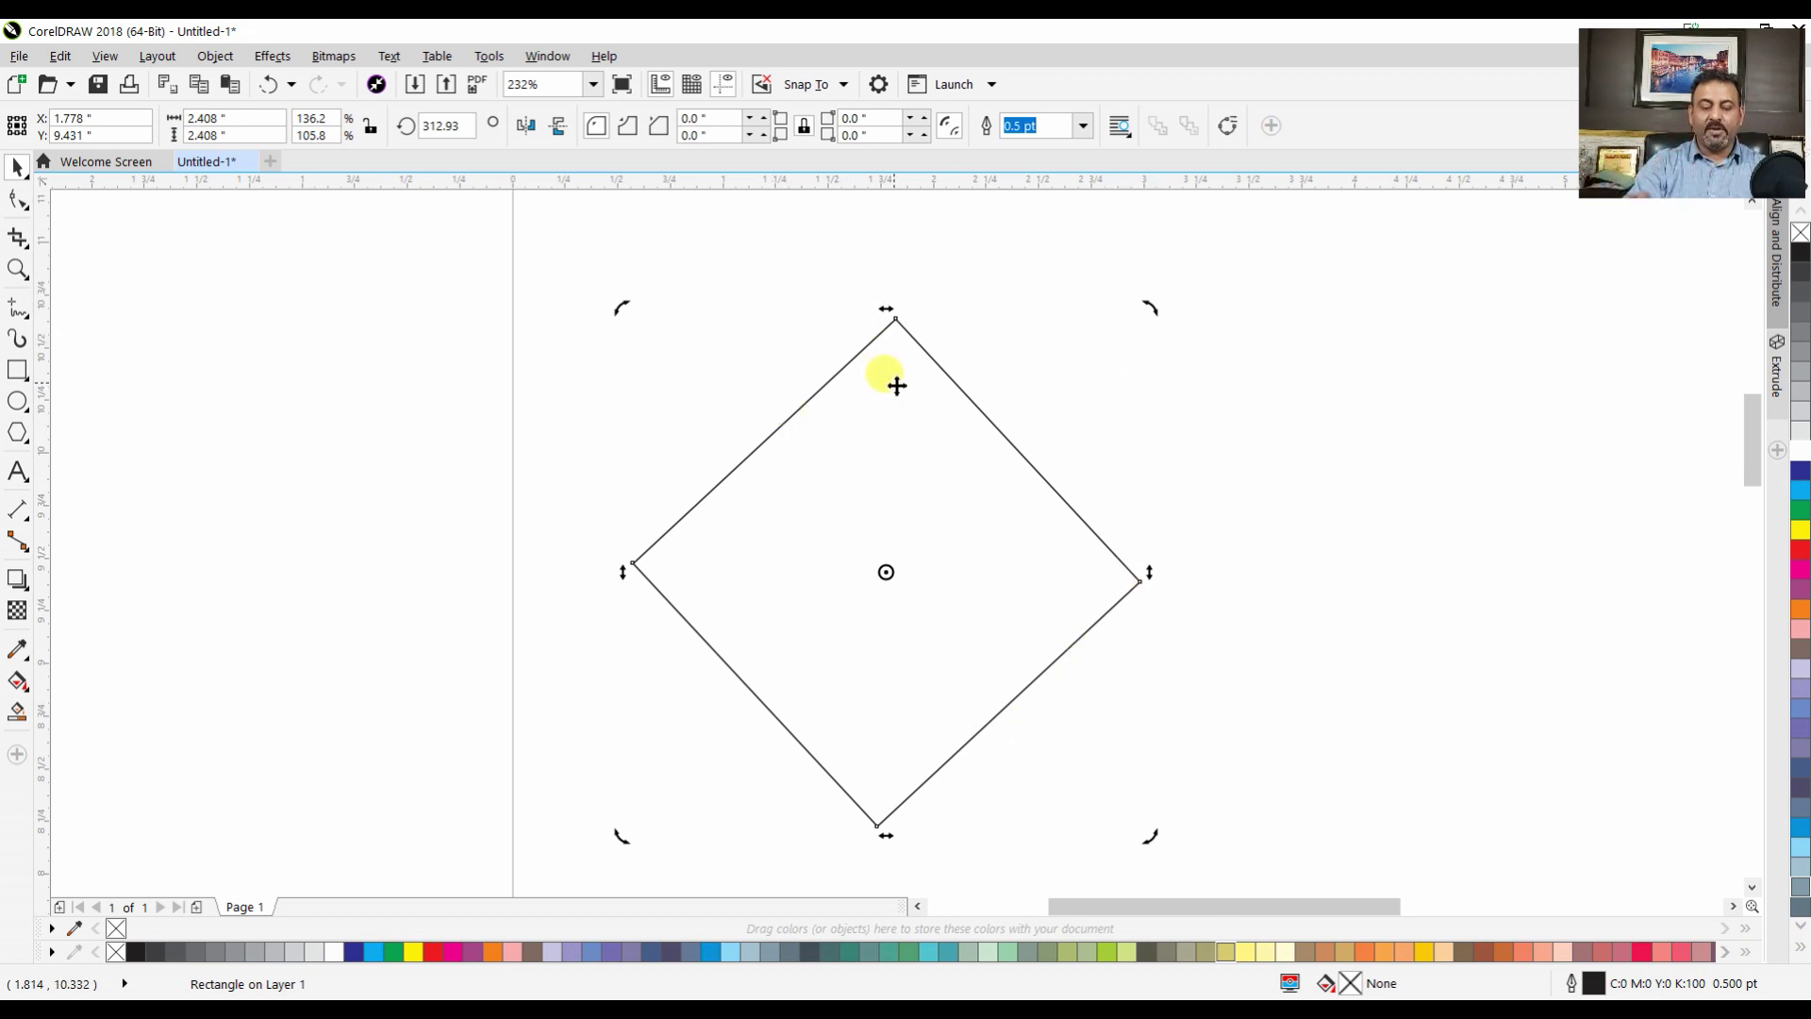
{"action": "key", "text": "ctrl+z"}
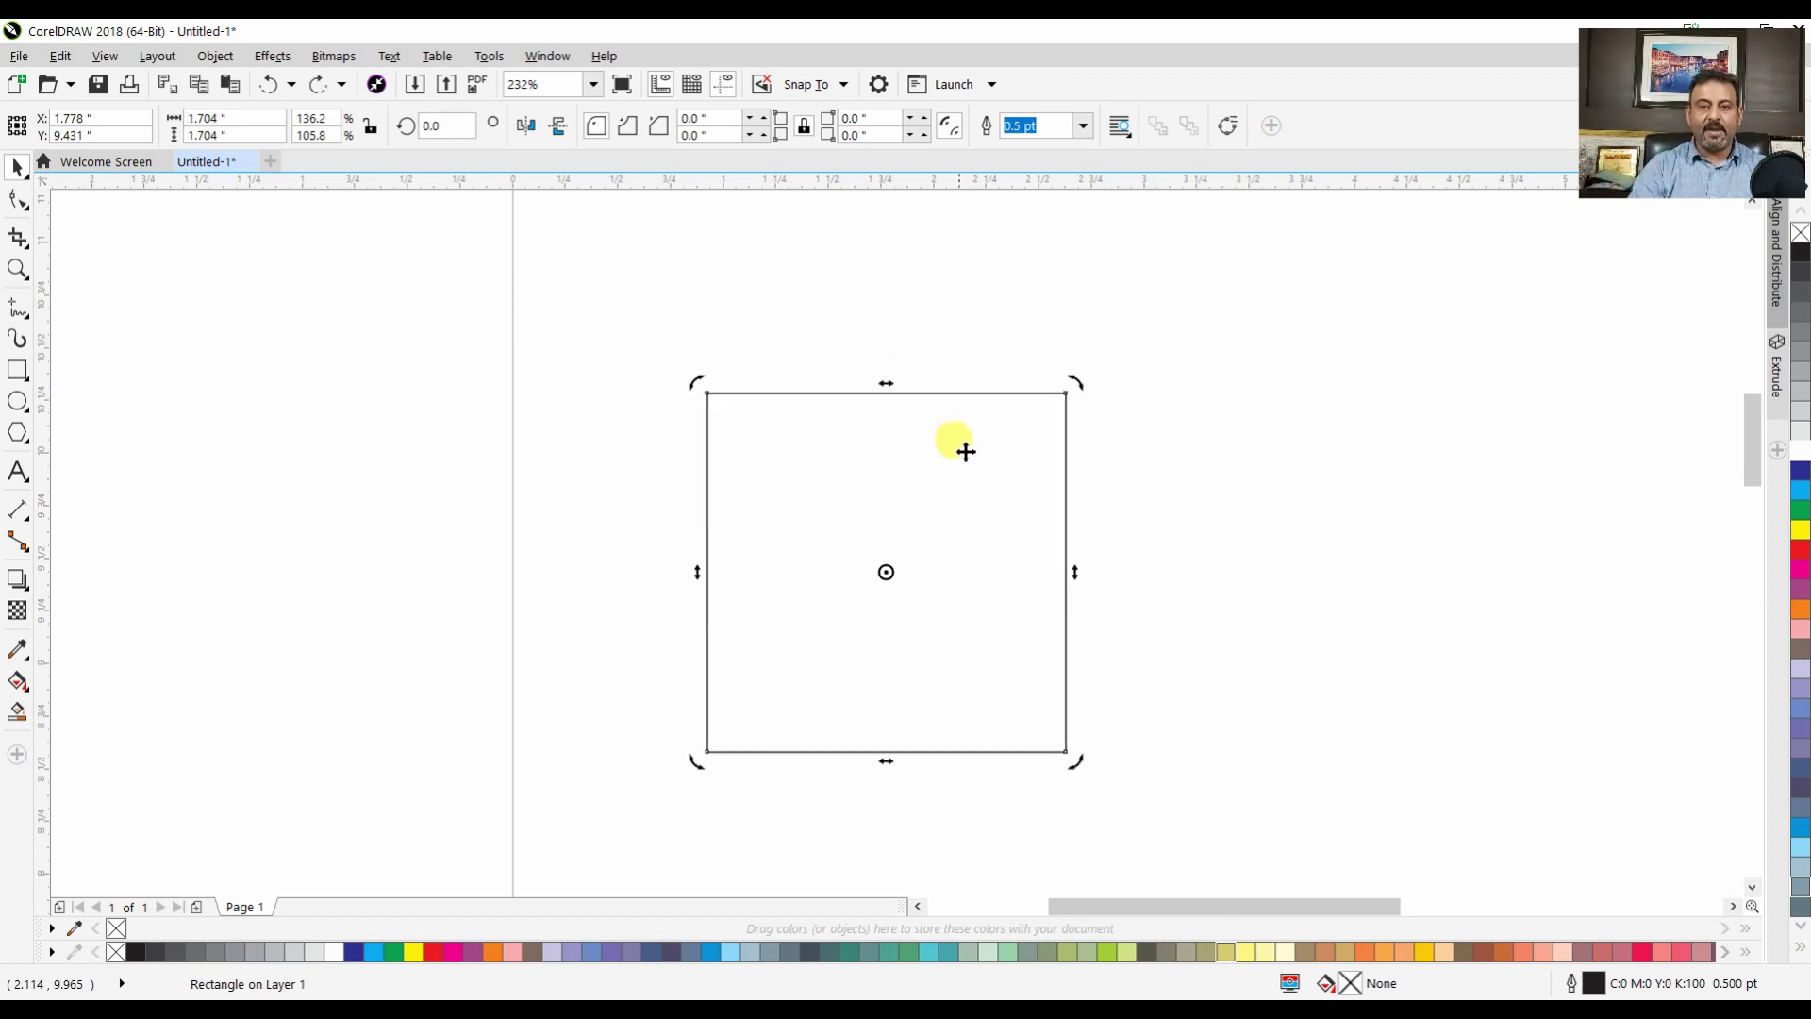
{"action": "left_click", "coordinate": [989, 356]}
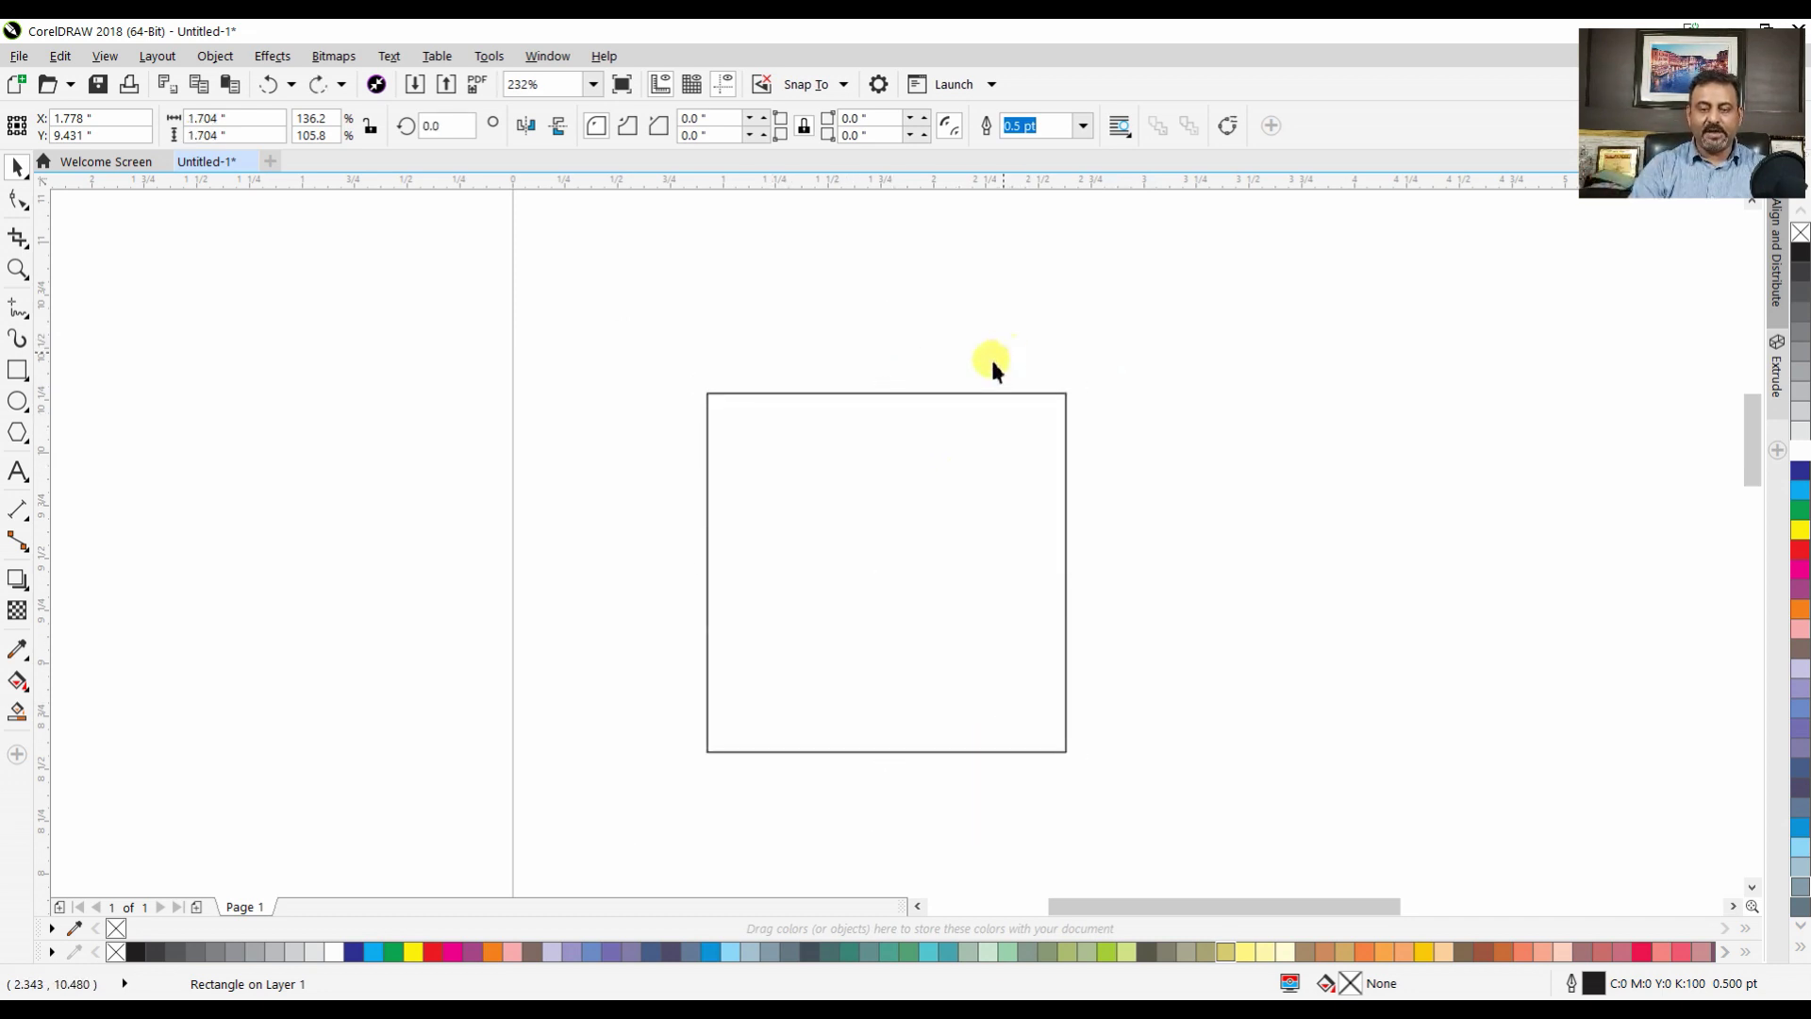
Set the square's rotation angle to 45°, then undo the rotation
{"action": "left_click", "coordinate": [954, 393]}
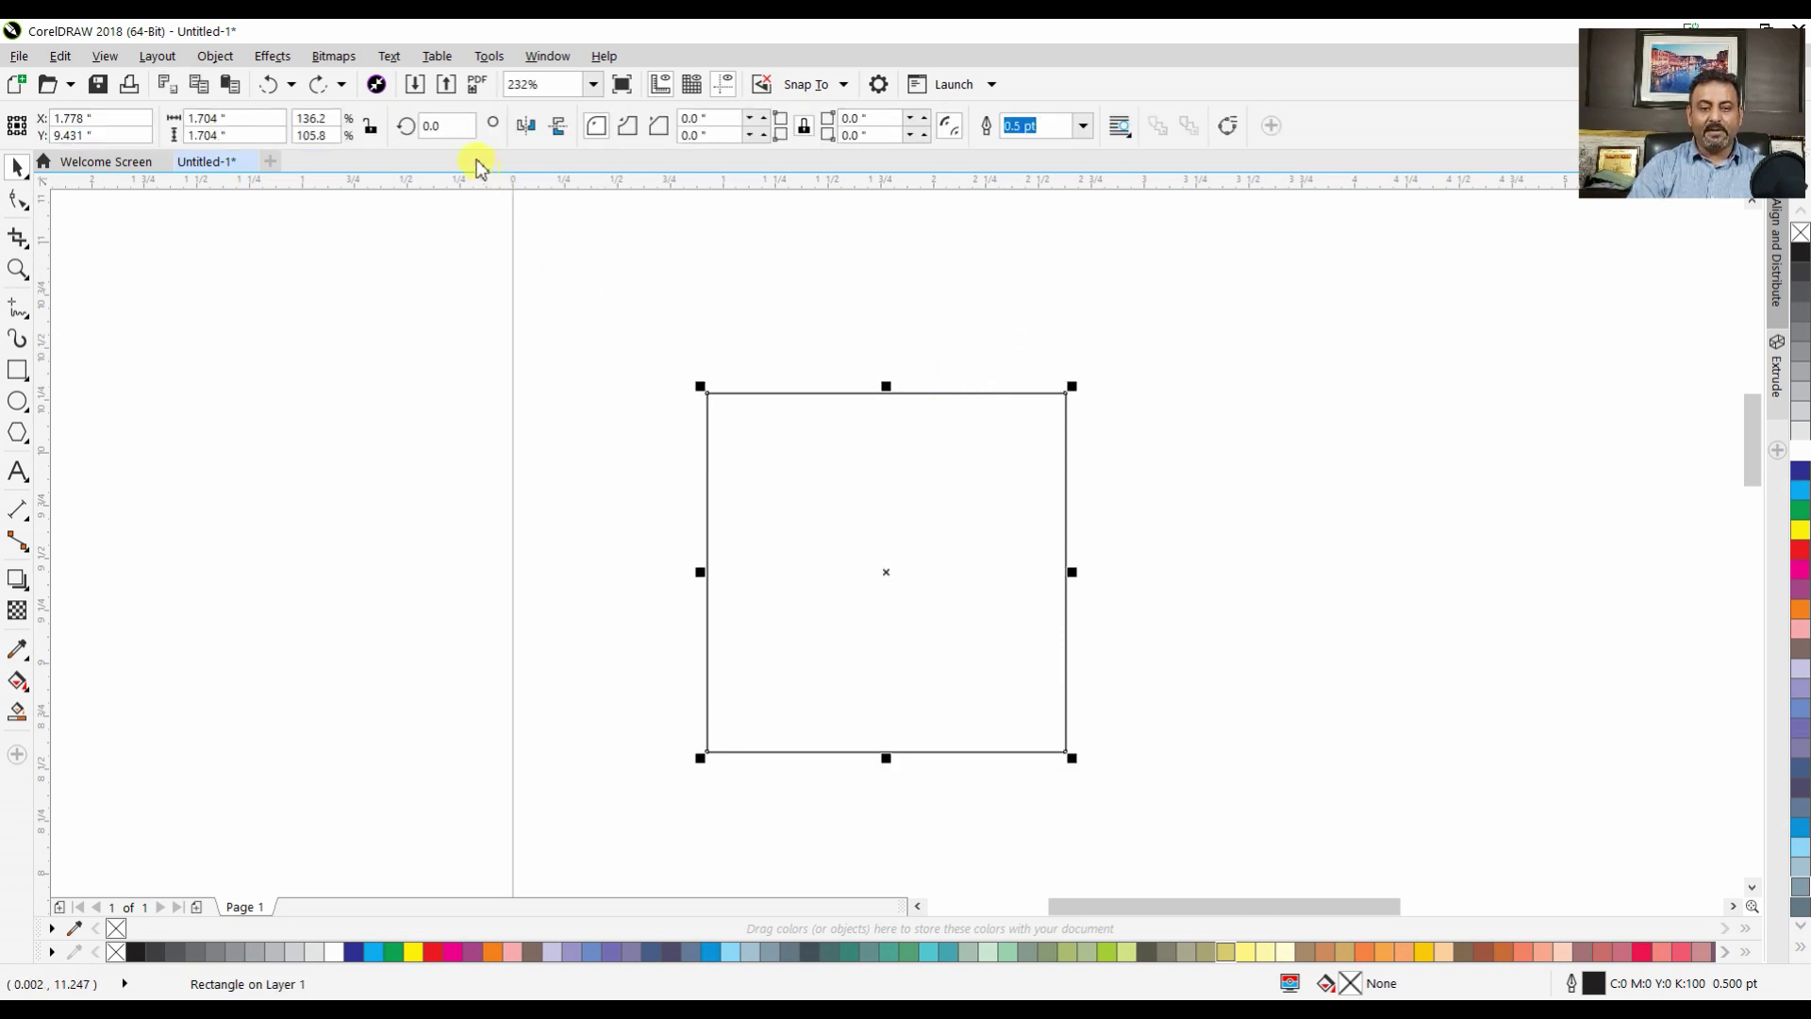
{"action": "left_click", "coordinate": [433, 126]}
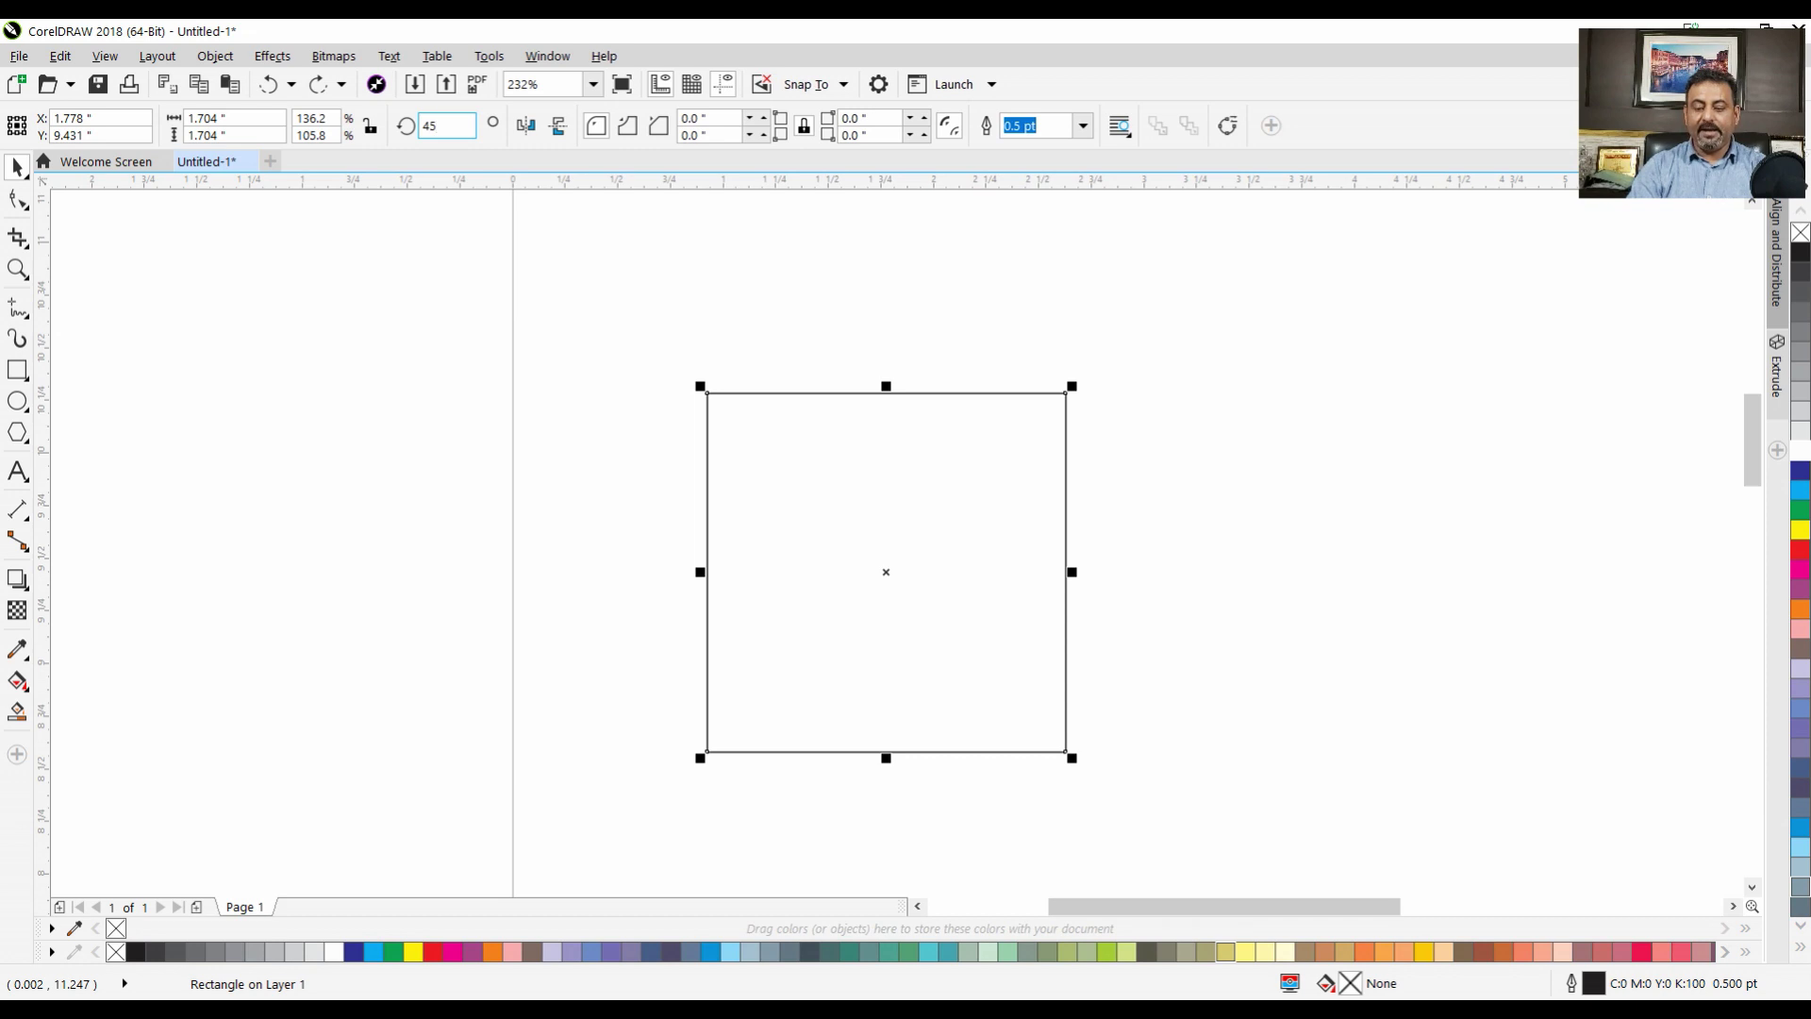
{"action": "key", "text": "Return"}
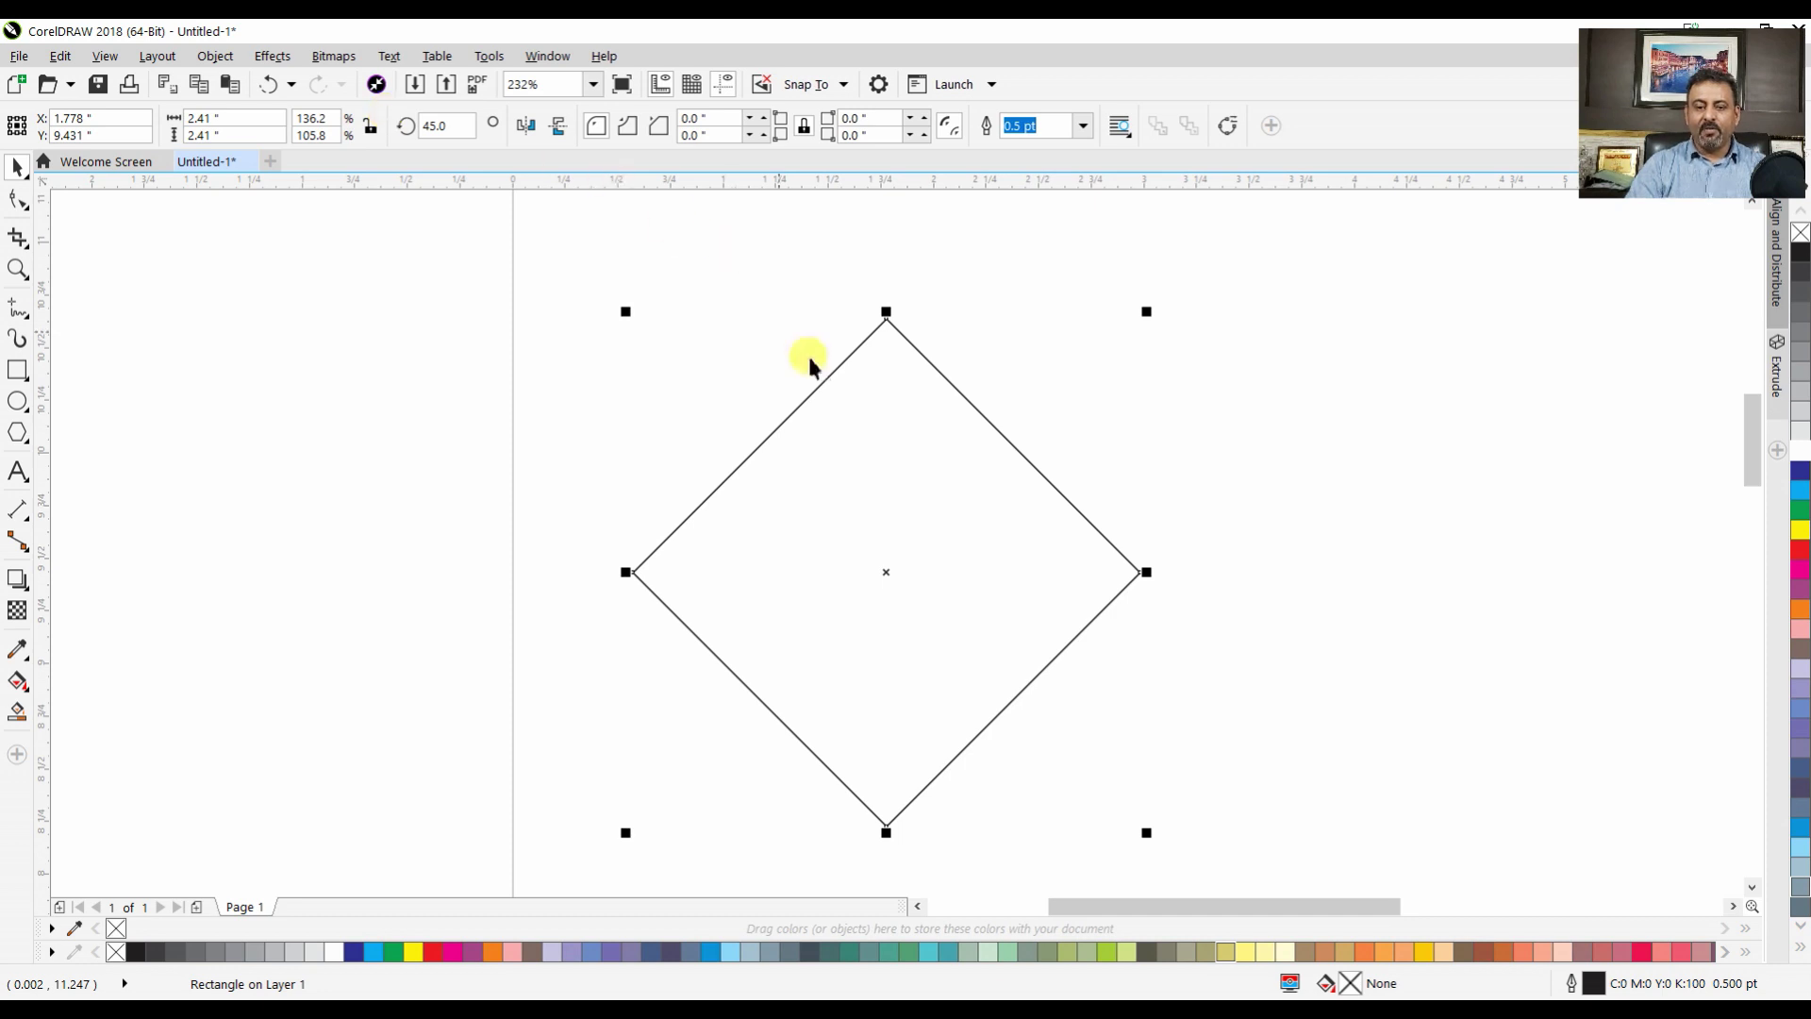
{"action": "key", "text": "ctrl+z"}
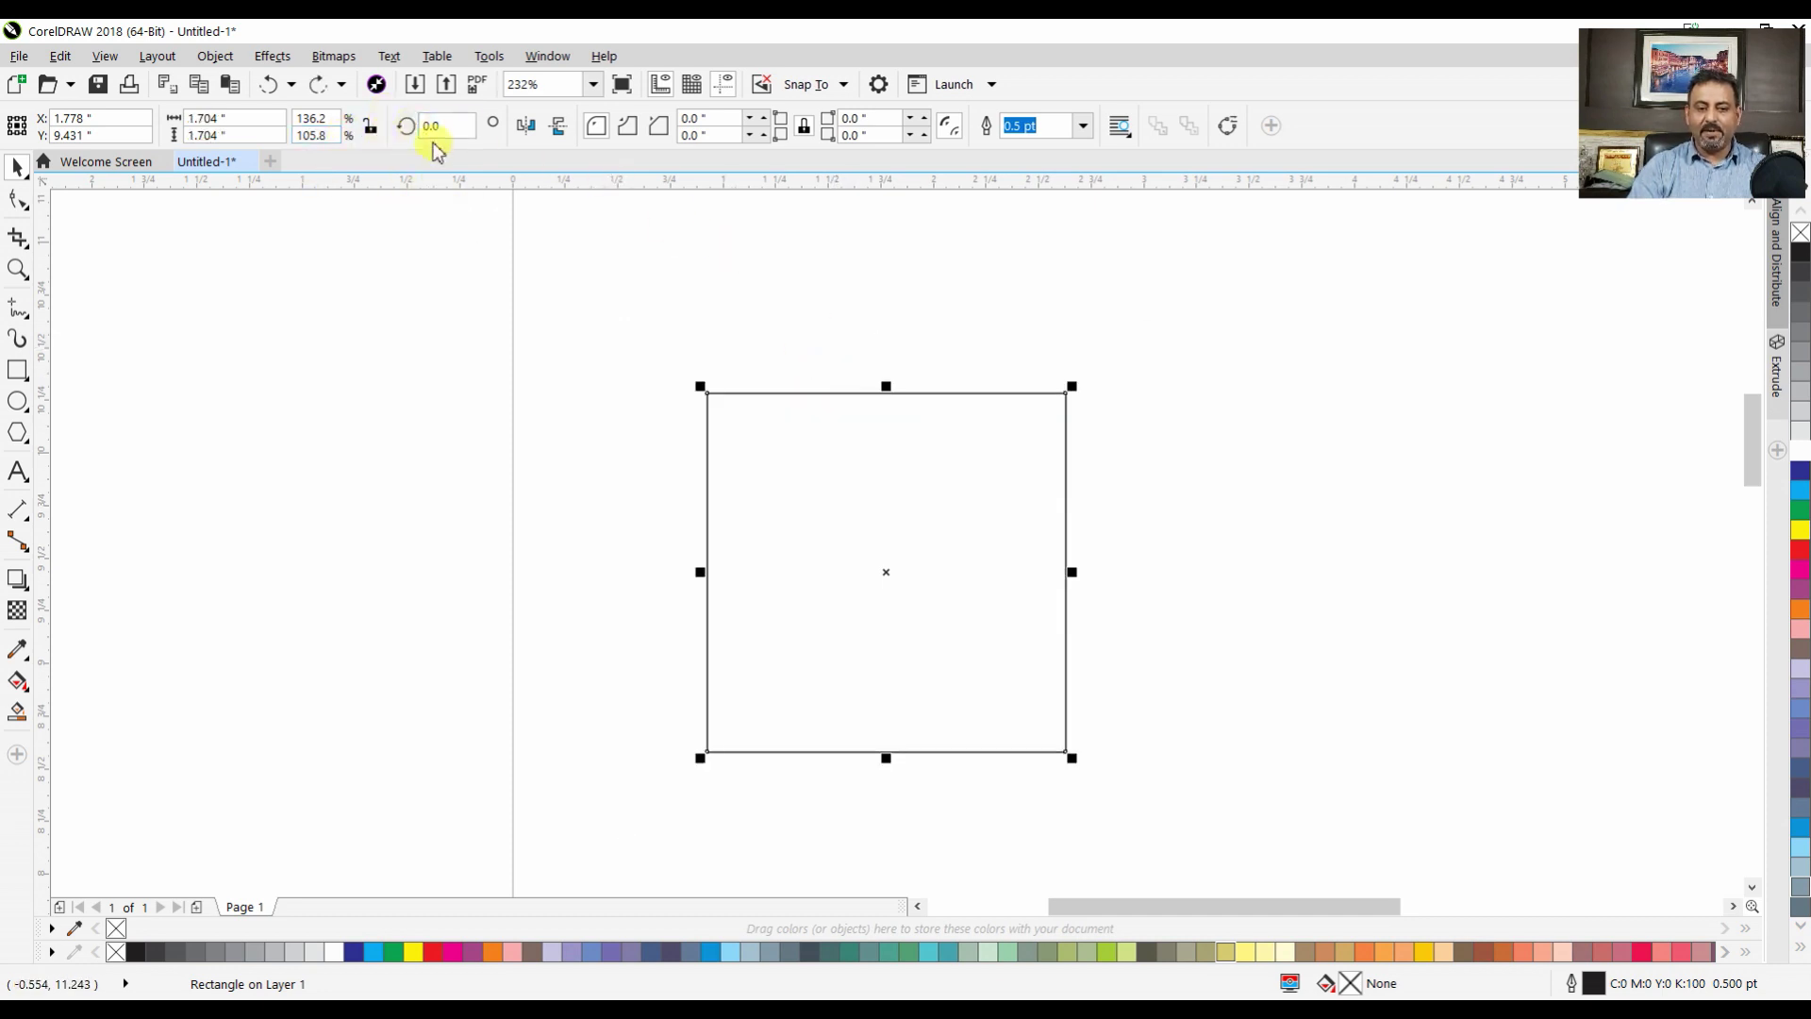
Rotate the square manually by a corner rotation handle to exactly 45°, then undo the rotation and reselect the square
{"action": "left_click", "coordinate": [891, 552]}
{"action": "left_click_drag", "start_coordinate": [1080, 379], "coordinate": [1084, 477]}
{"action": "left_click_drag", "start_coordinate": [1036, 391], "coordinate": [886, 341]}
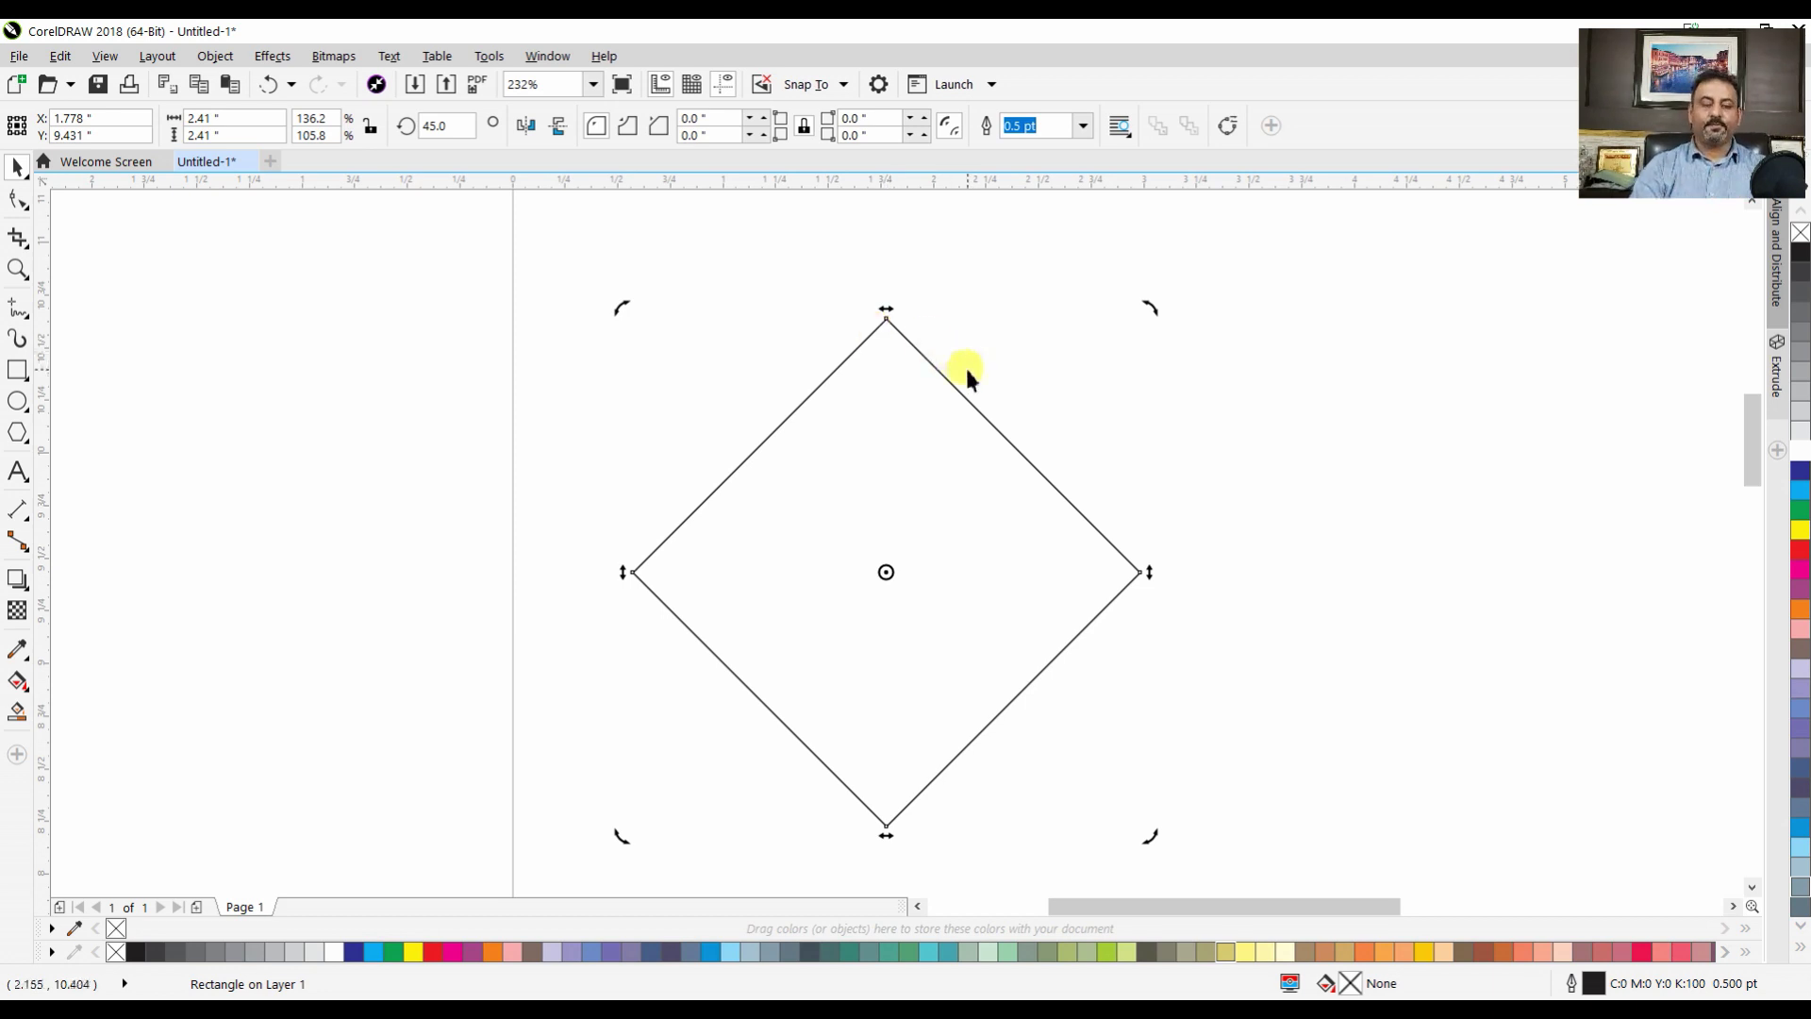
{"action": "key", "text": "ctrl+z"}
{"action": "left_click", "coordinate": [987, 336]}
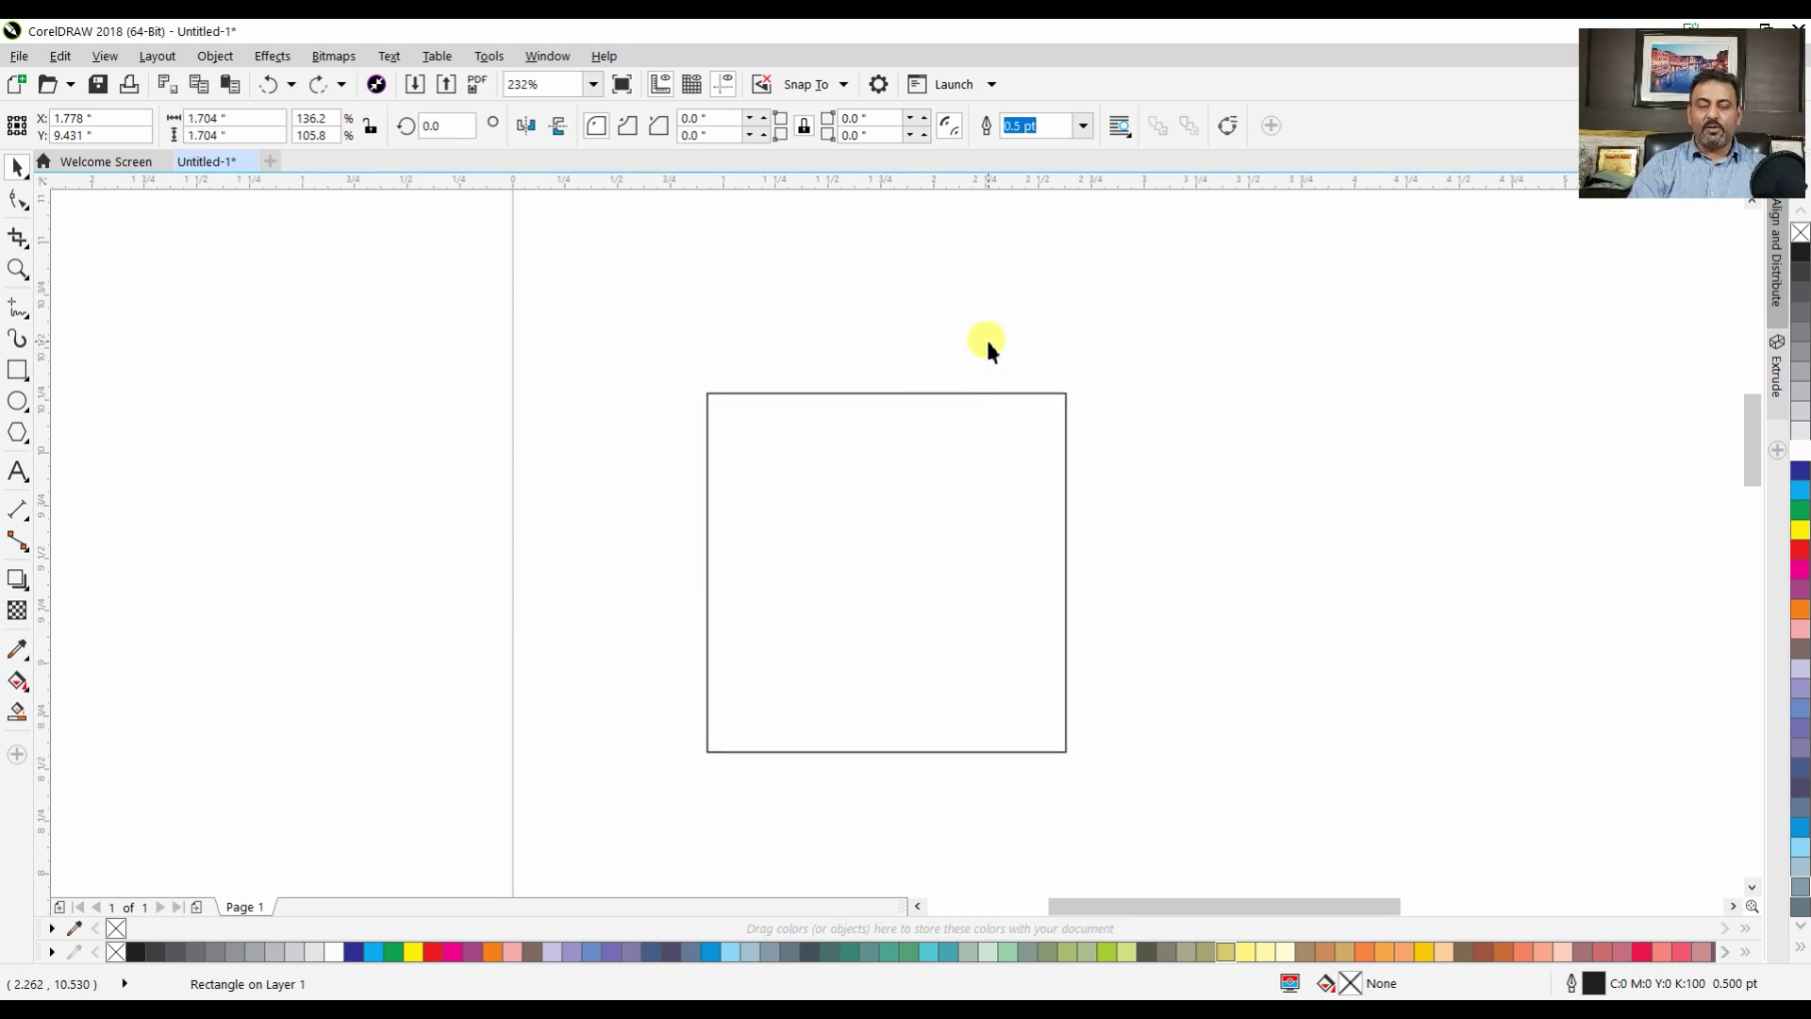
{"action": "left_click", "coordinate": [940, 394]}
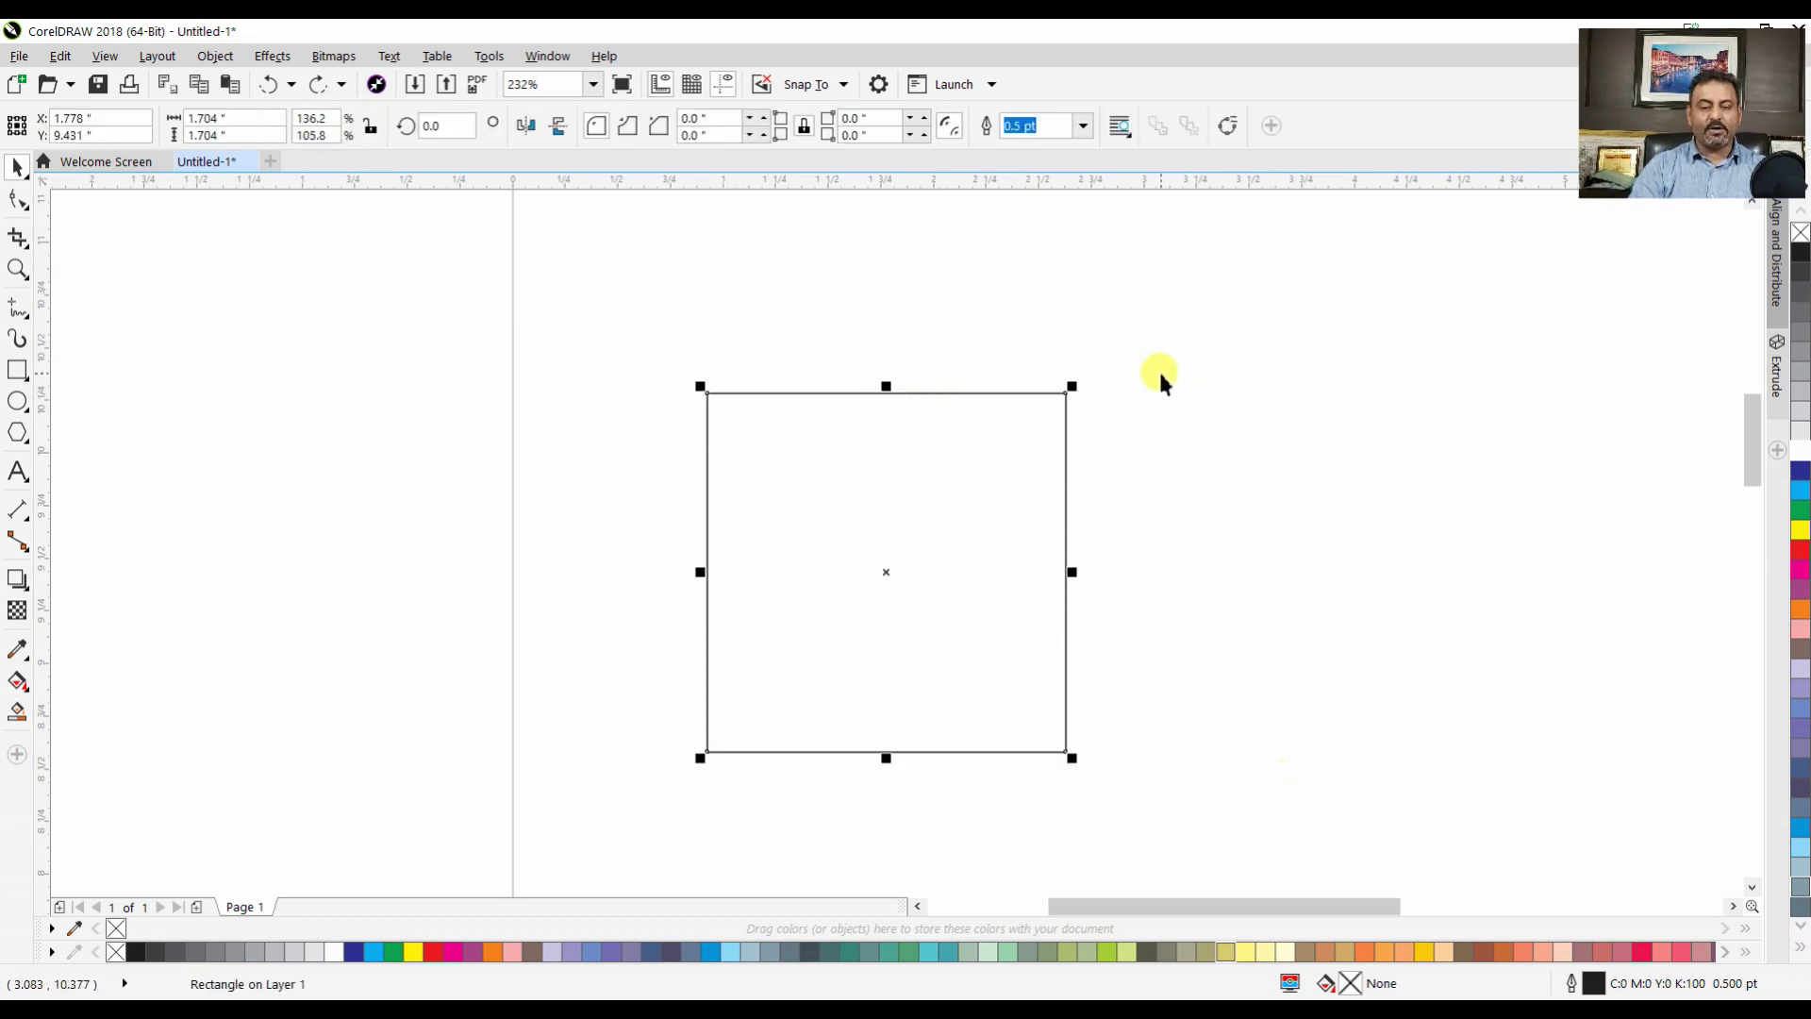
Skew the square horizontally into a parallelogram about 3.45" wide, then delete it from the page
{"action": "left_click", "coordinate": [892, 575]}
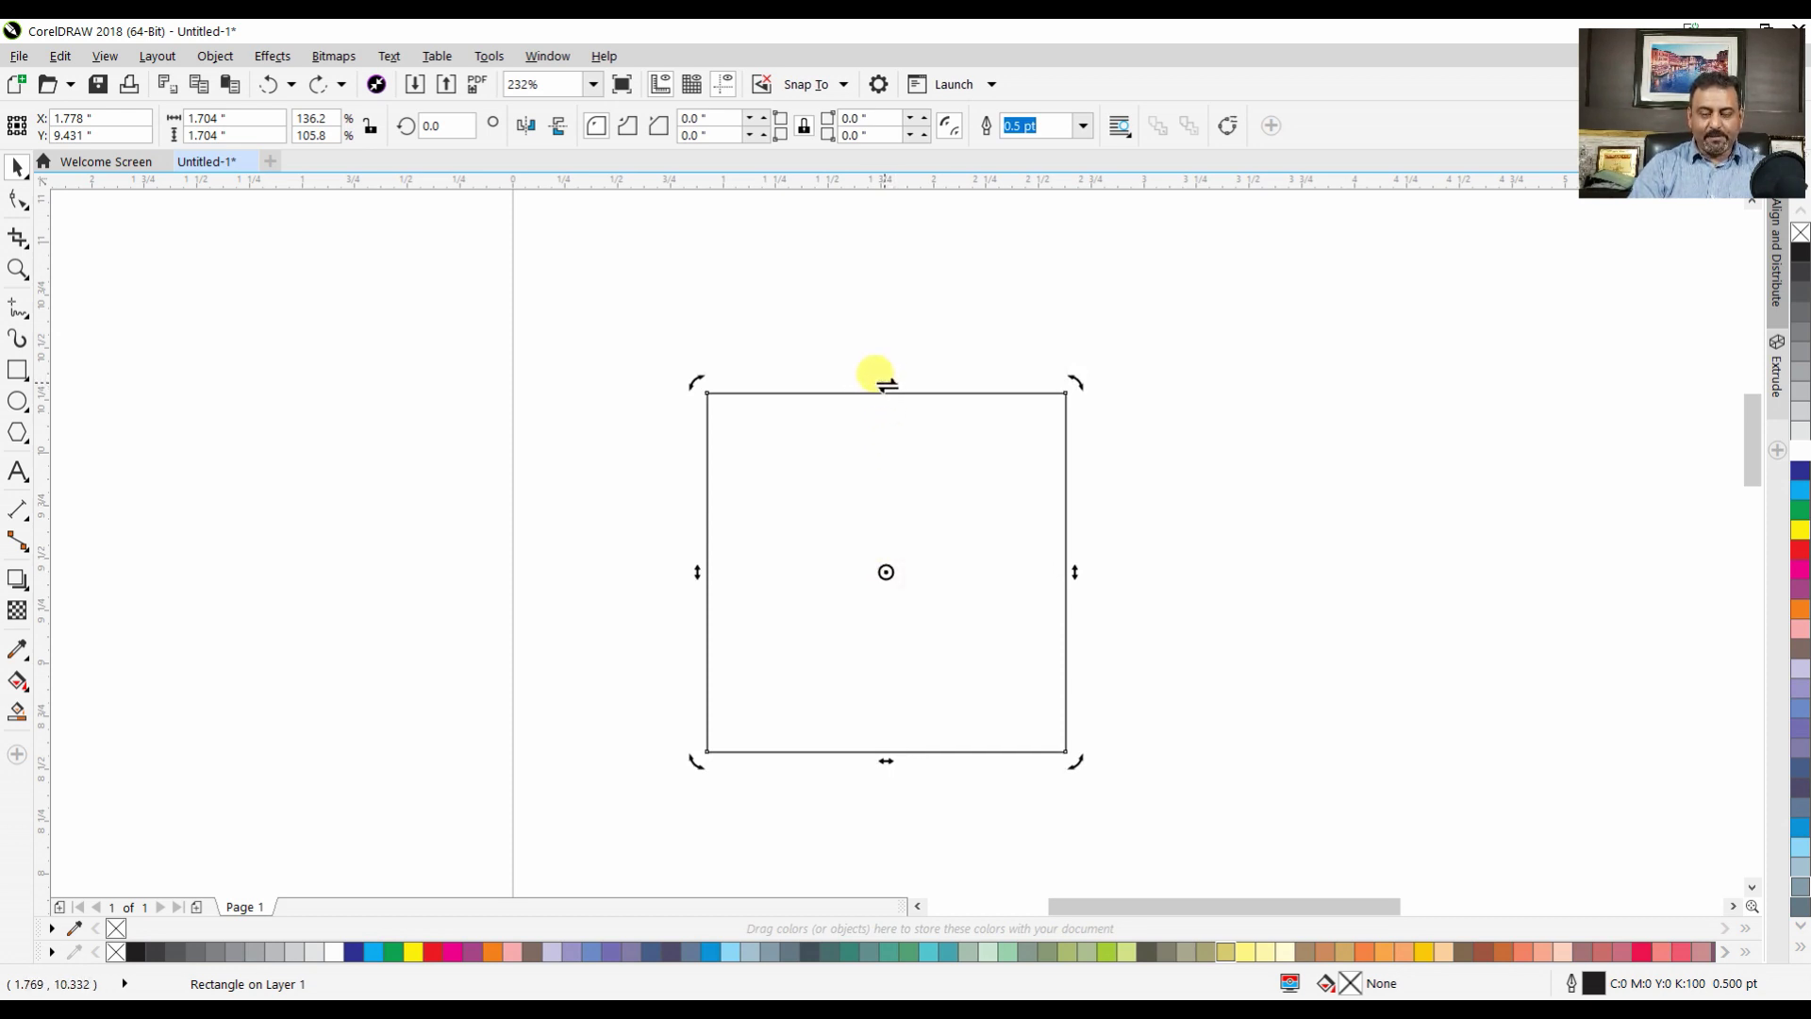
{"action": "left_click_drag", "start_coordinate": [887, 383], "coordinate": [1264, 440]}
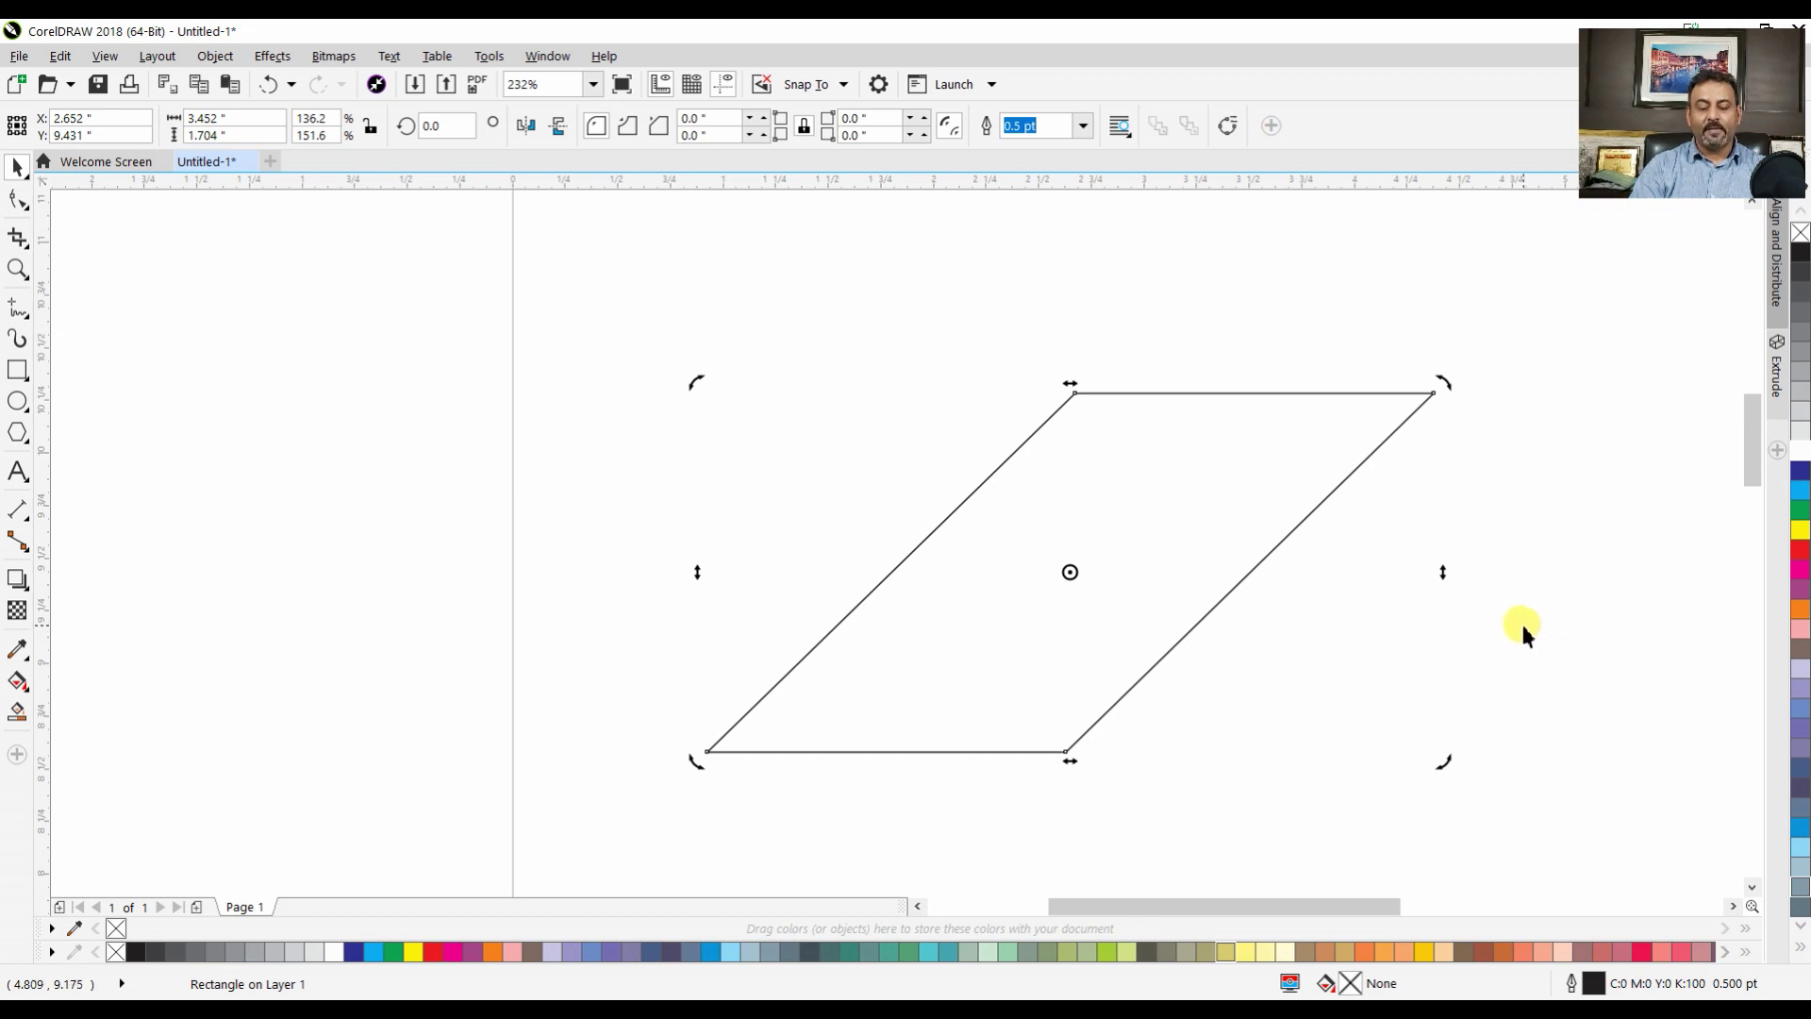
{"action": "key", "text": "Delete"}
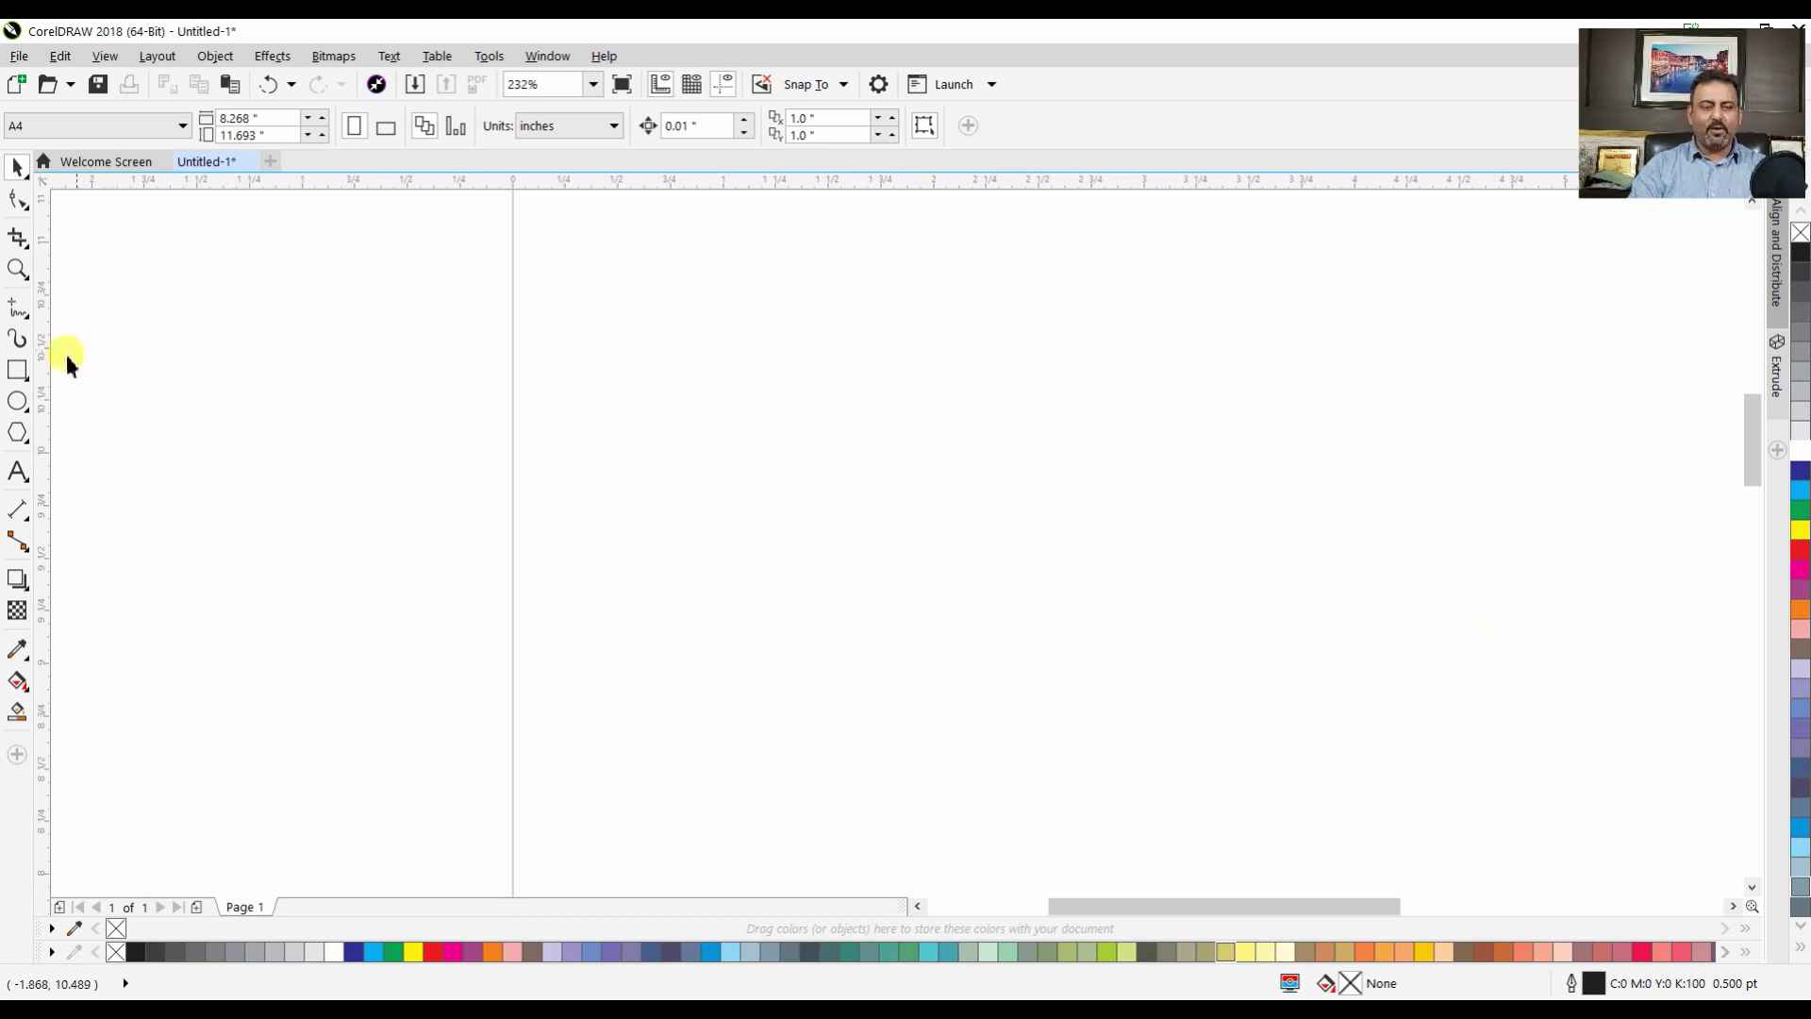
Draw a new square near the page's upper left and set its width and height to 2"
{"action": "left_click", "coordinate": [17, 370]}
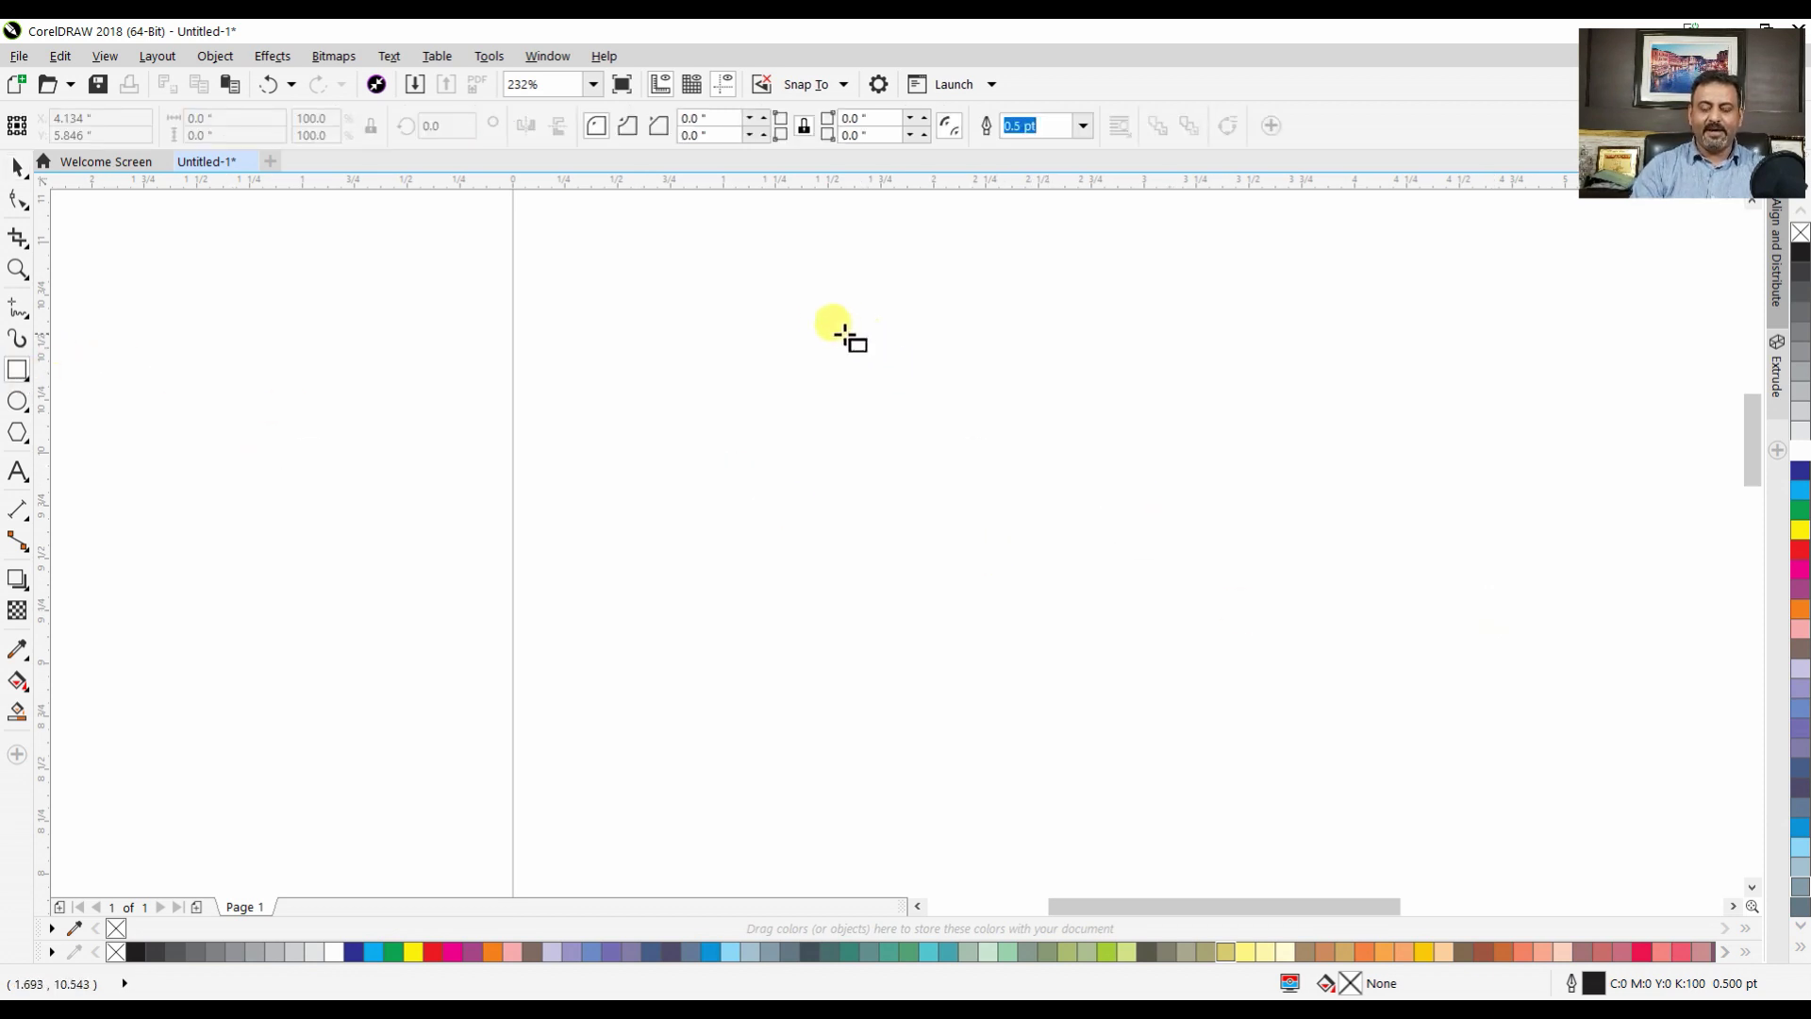
{"action": "mouse_move", "coordinate": [830, 329]}
{"action": "left_mouse_down"}
{"action": "mouse_move", "coordinate": [958, 521]}
{"action": "mouse_move", "coordinate": [1140, 687]}
{"action": "mouse_move", "coordinate": [1124, 667]}
{"action": "left_mouse_up"}
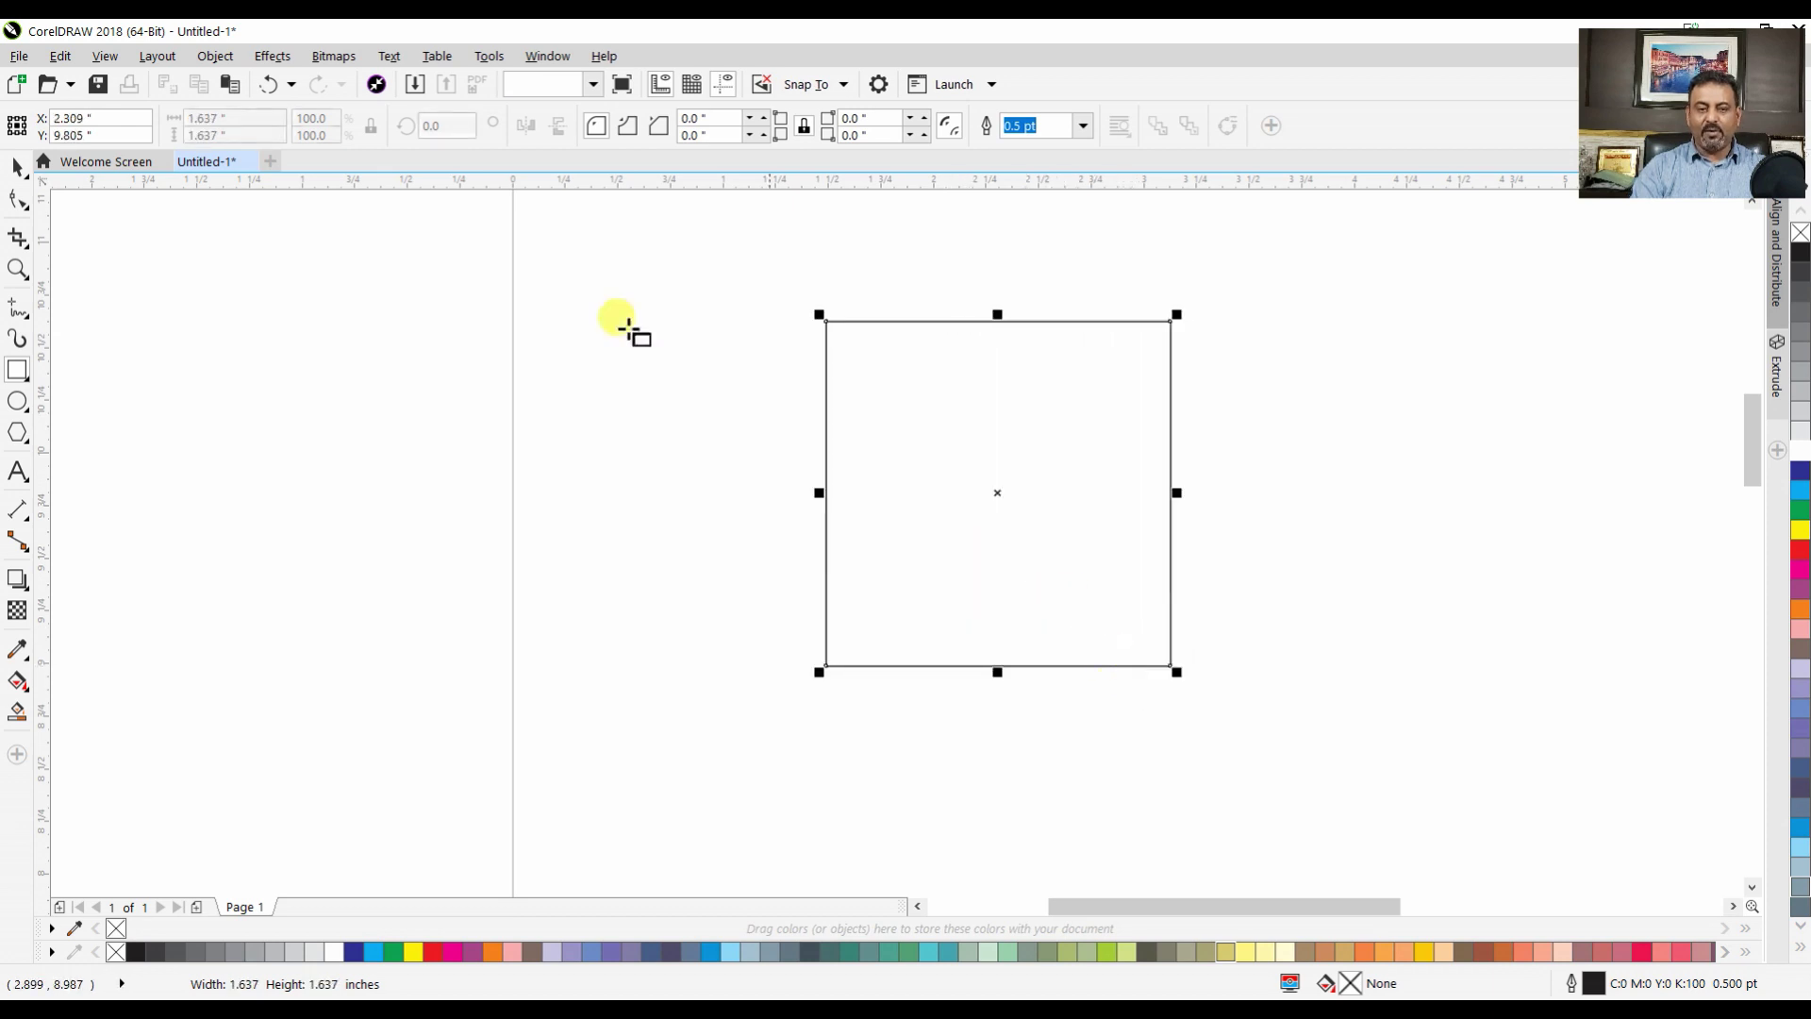
{"action": "left_click", "coordinate": [232, 118]}
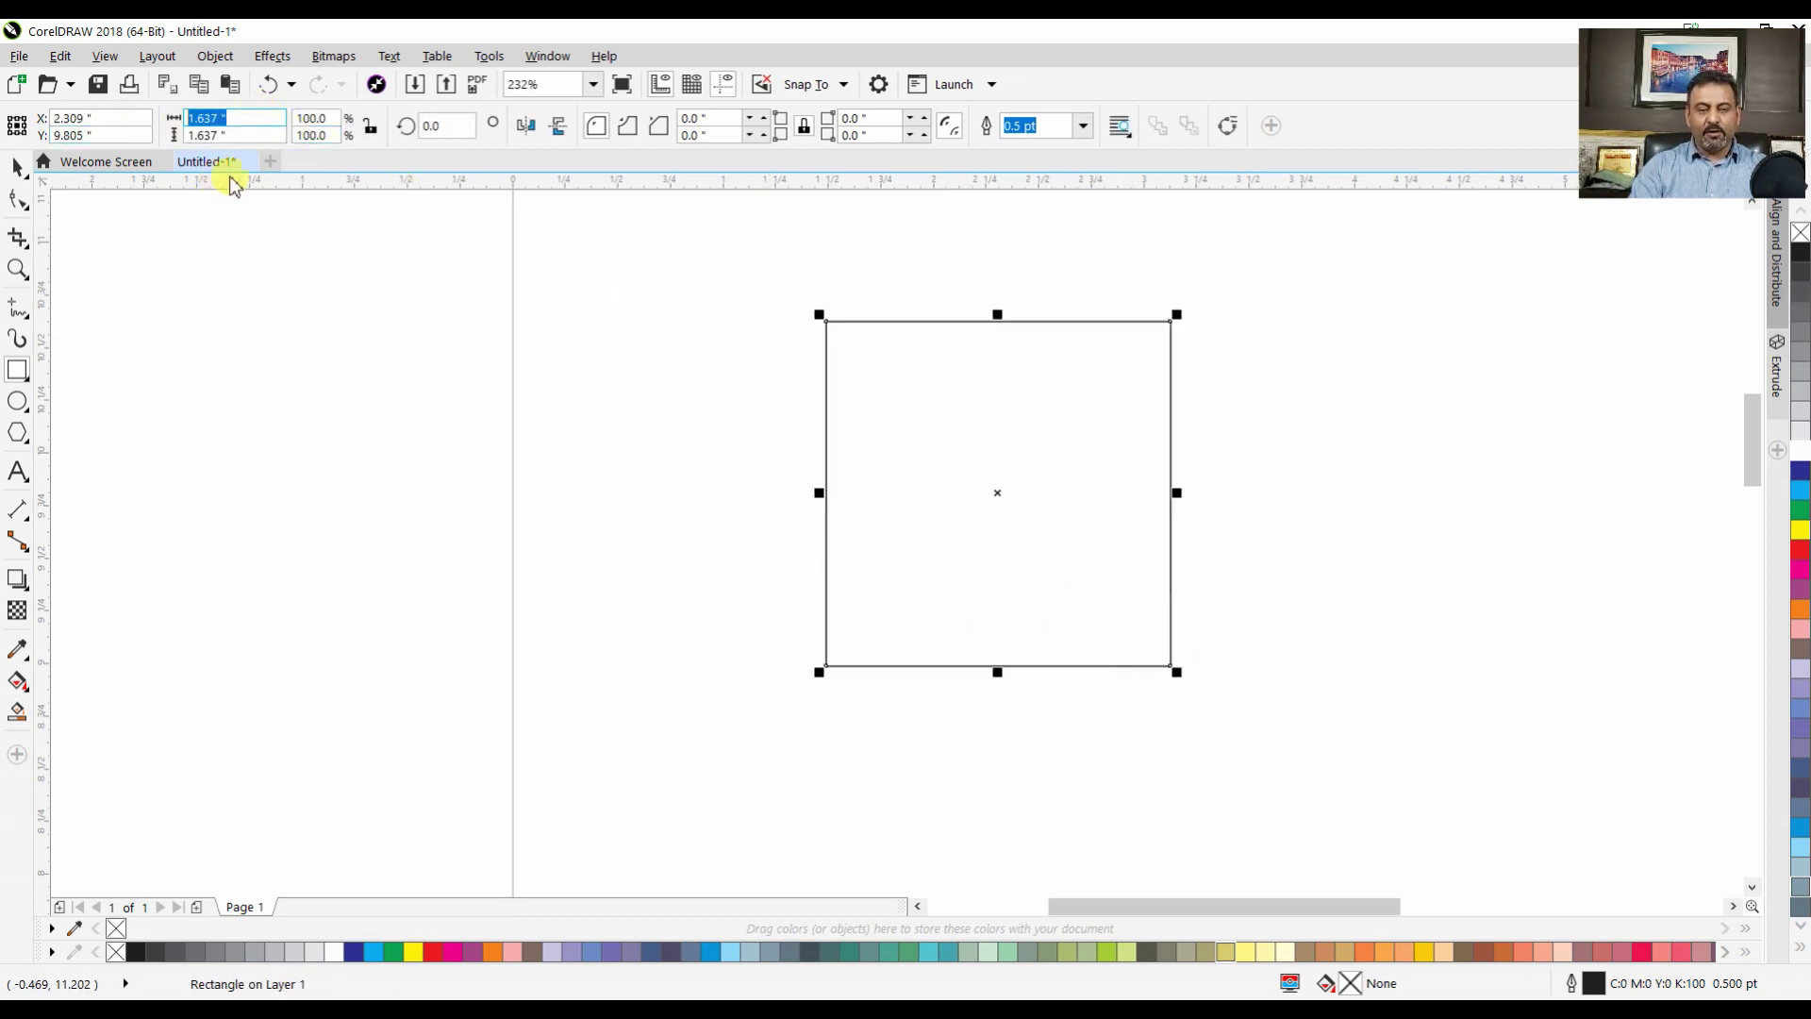
{"action": "type", "text": "2"}
{"action": "key", "text": "Tab"}
{"action": "type", "text": "2"}
{"action": "key", "text": "Return"}
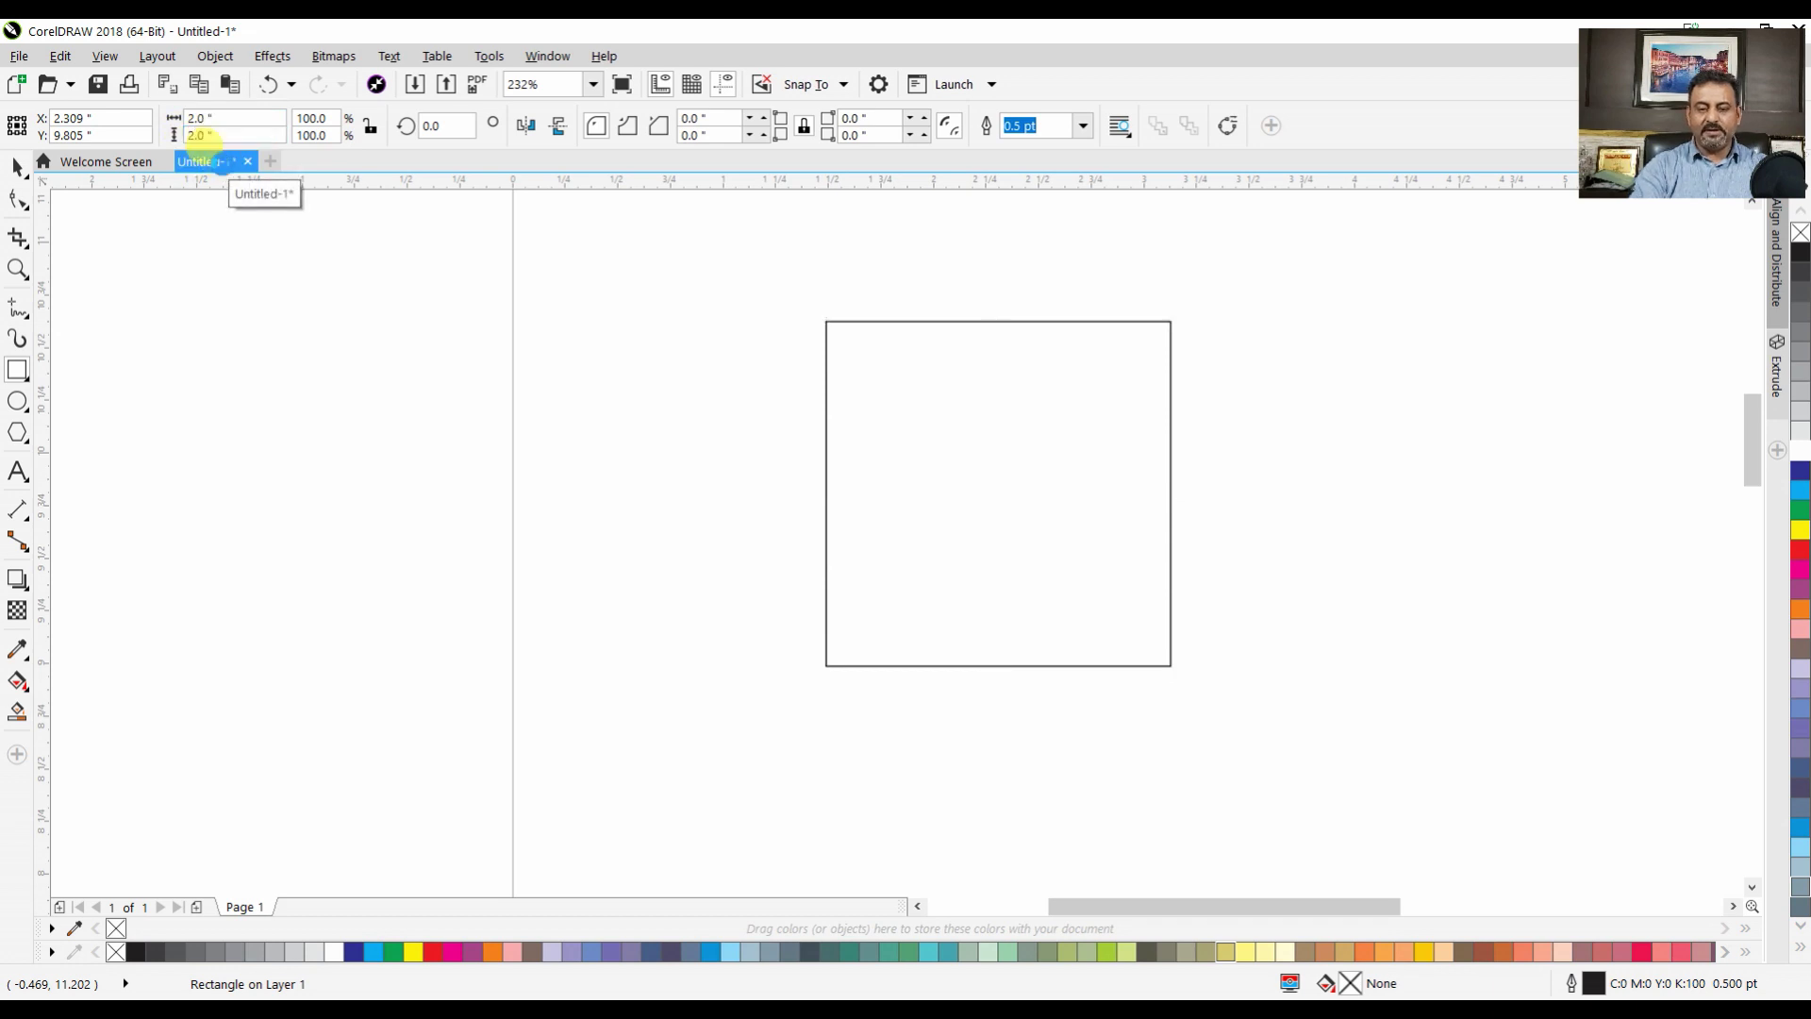
{"action": "key", "text": "space"}
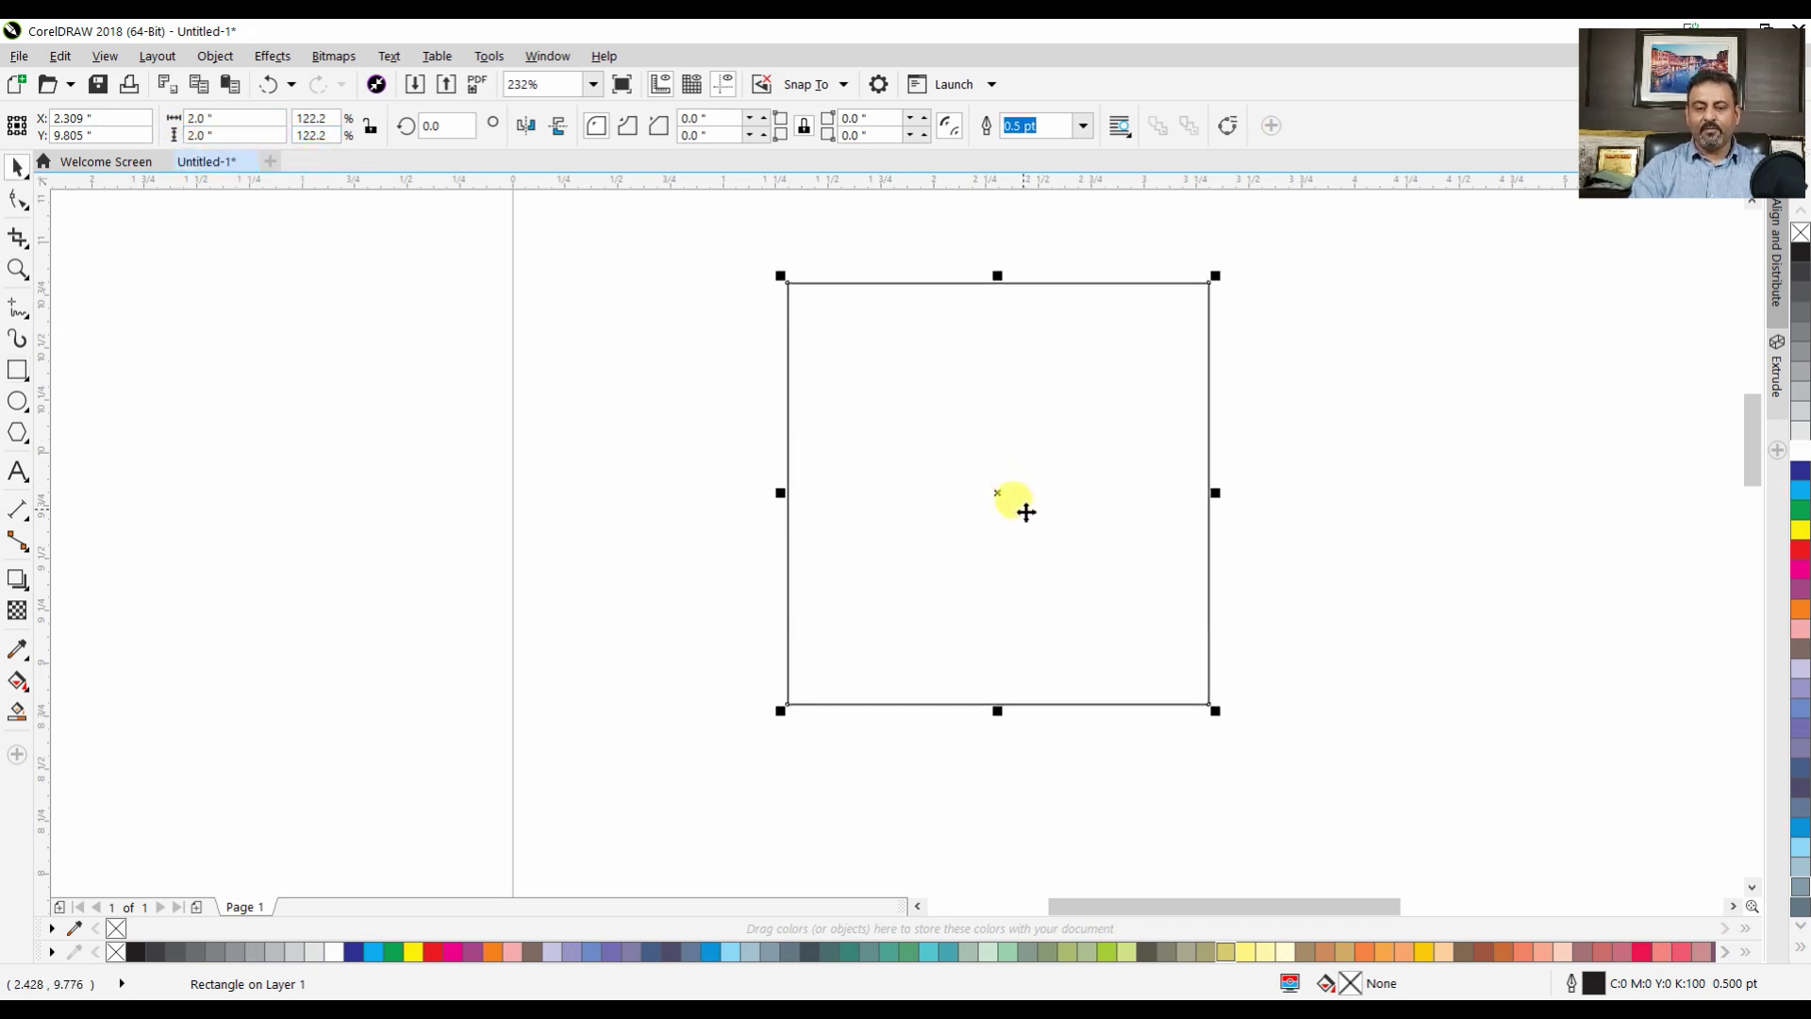
Move the 2" square slightly down to about X 2.314", Y 9.586" and deselect it
{"action": "left_click_drag", "start_coordinate": [995, 498], "coordinate": [1007, 534]}
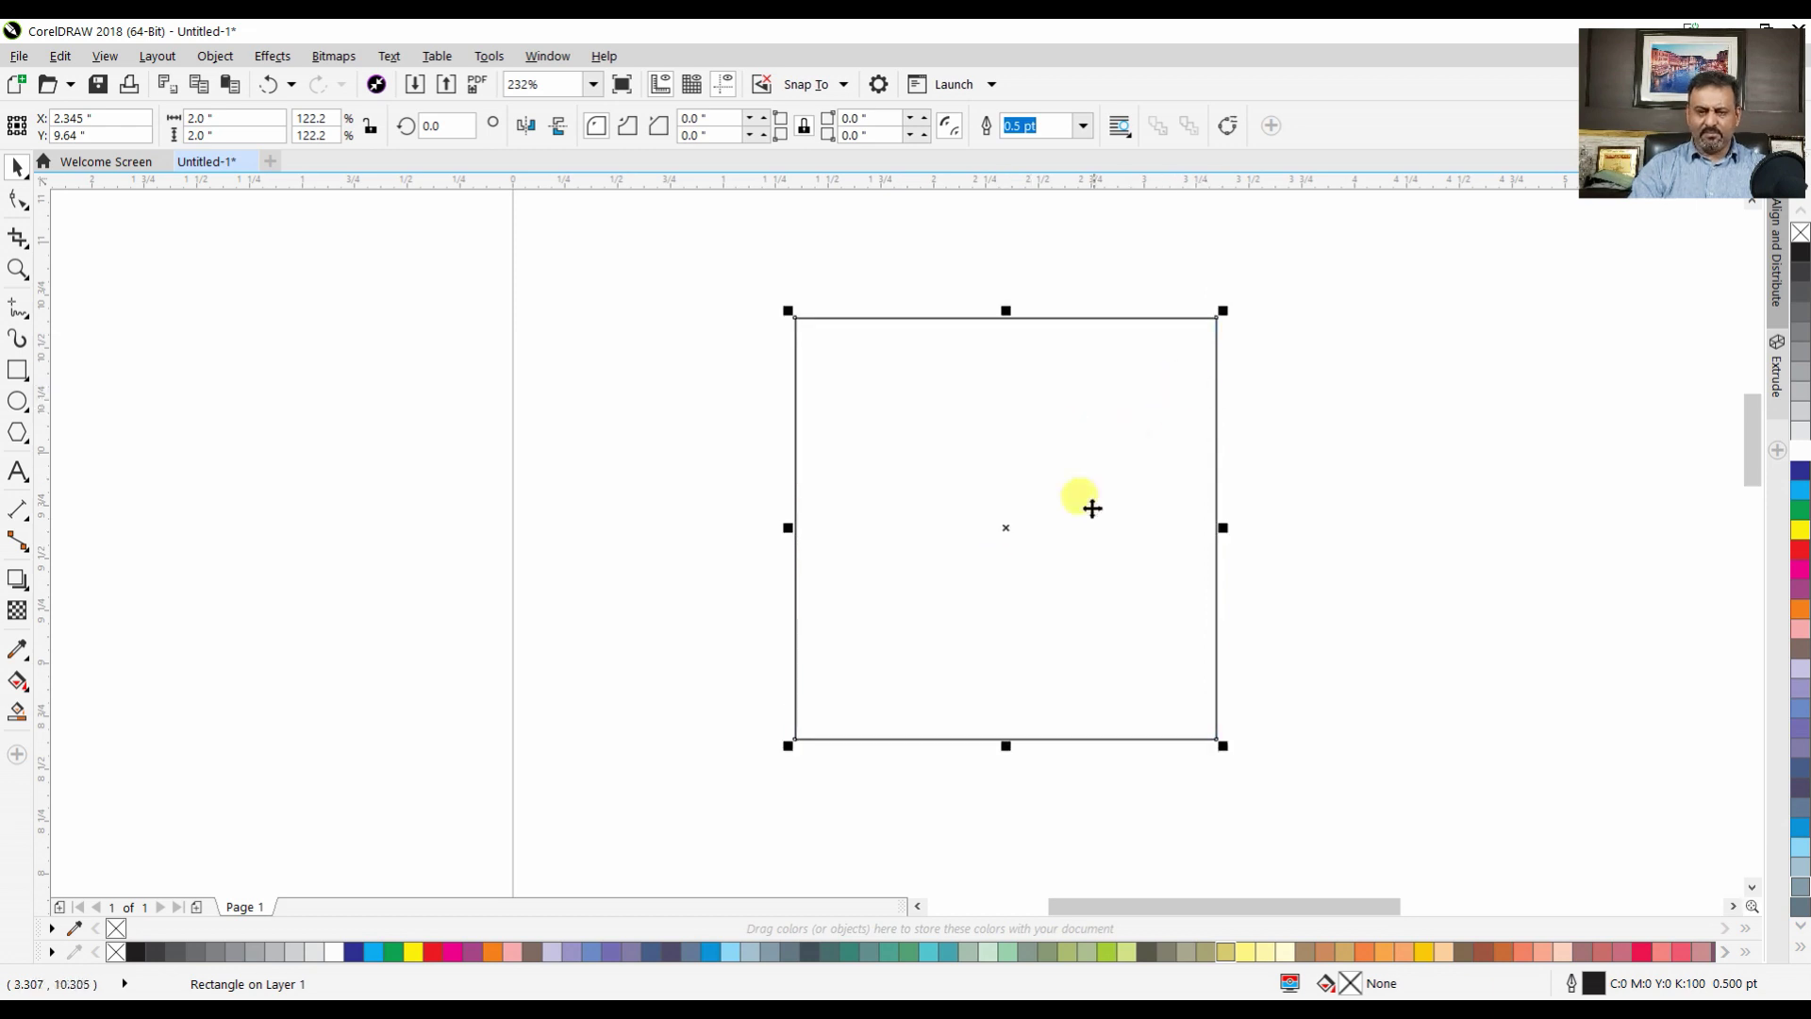
{"action": "left_click_drag", "start_coordinate": [1026, 323], "coordinate": [1019, 335]}
{"action": "left_click", "coordinate": [1096, 299]}
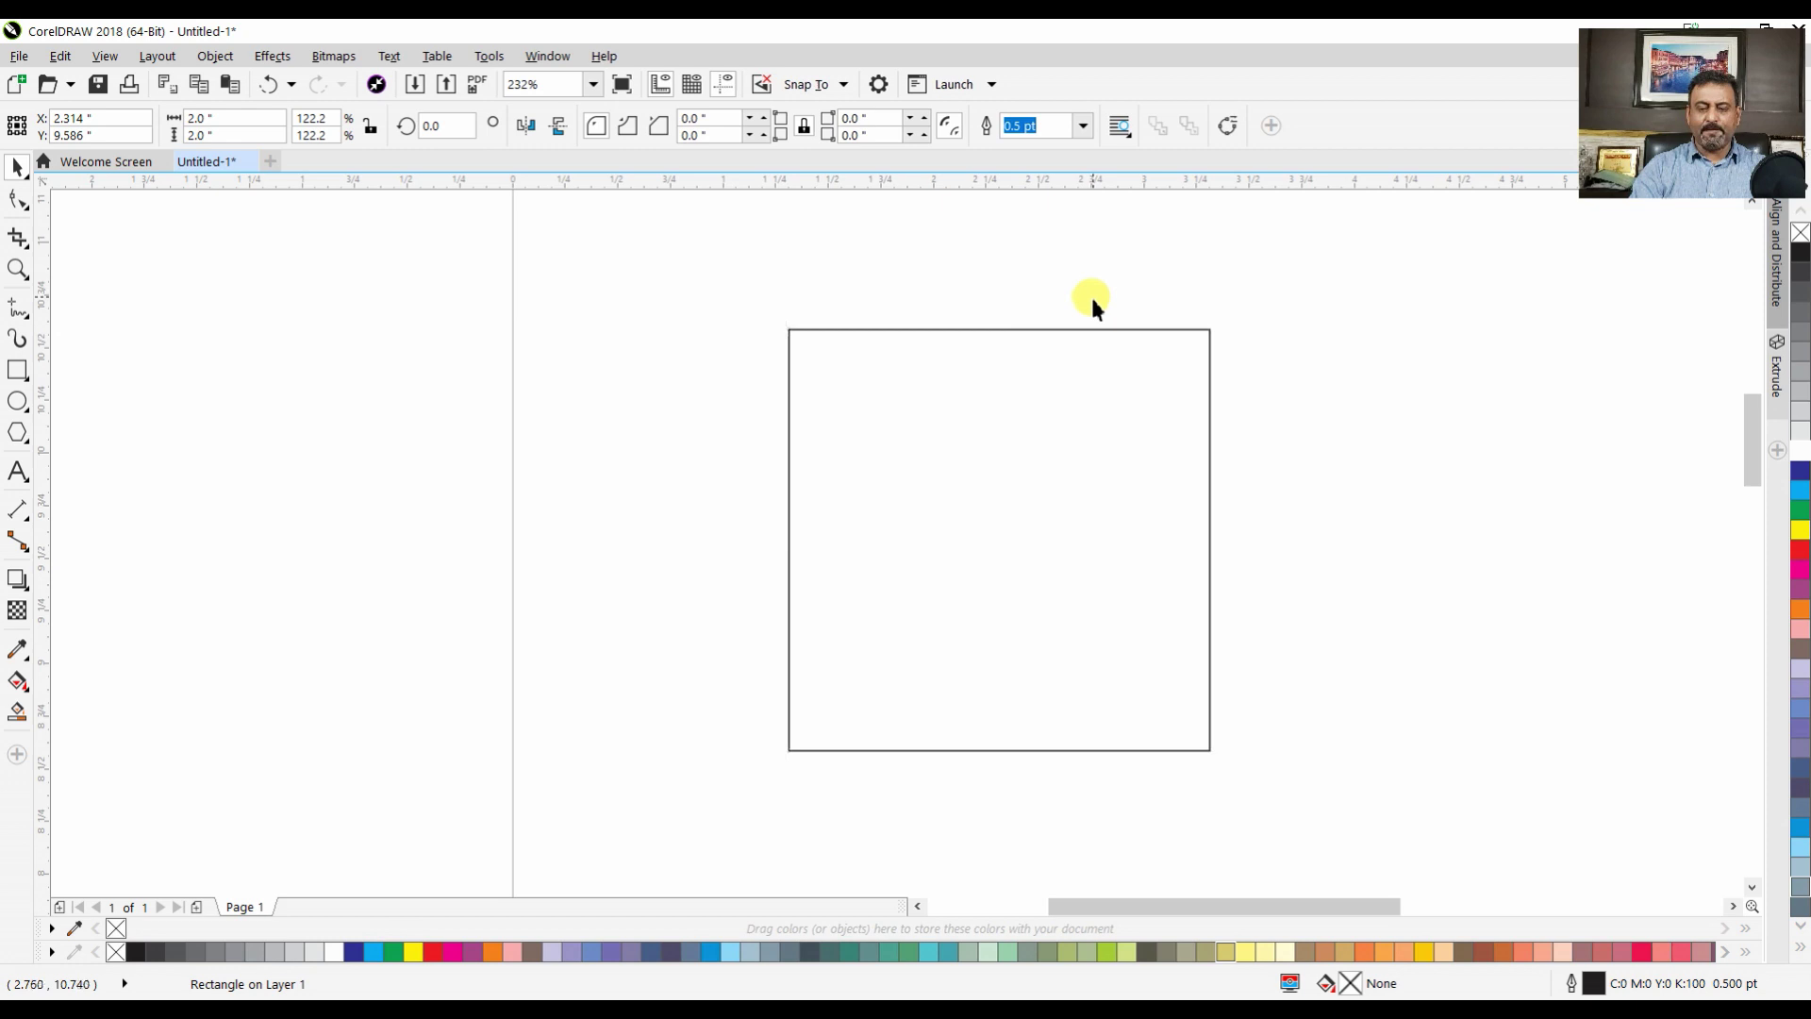
Create a copy of the square rotated clockwise around its centre to about 345°, keeping the original
{"action": "left_click", "coordinate": [1054, 329]}
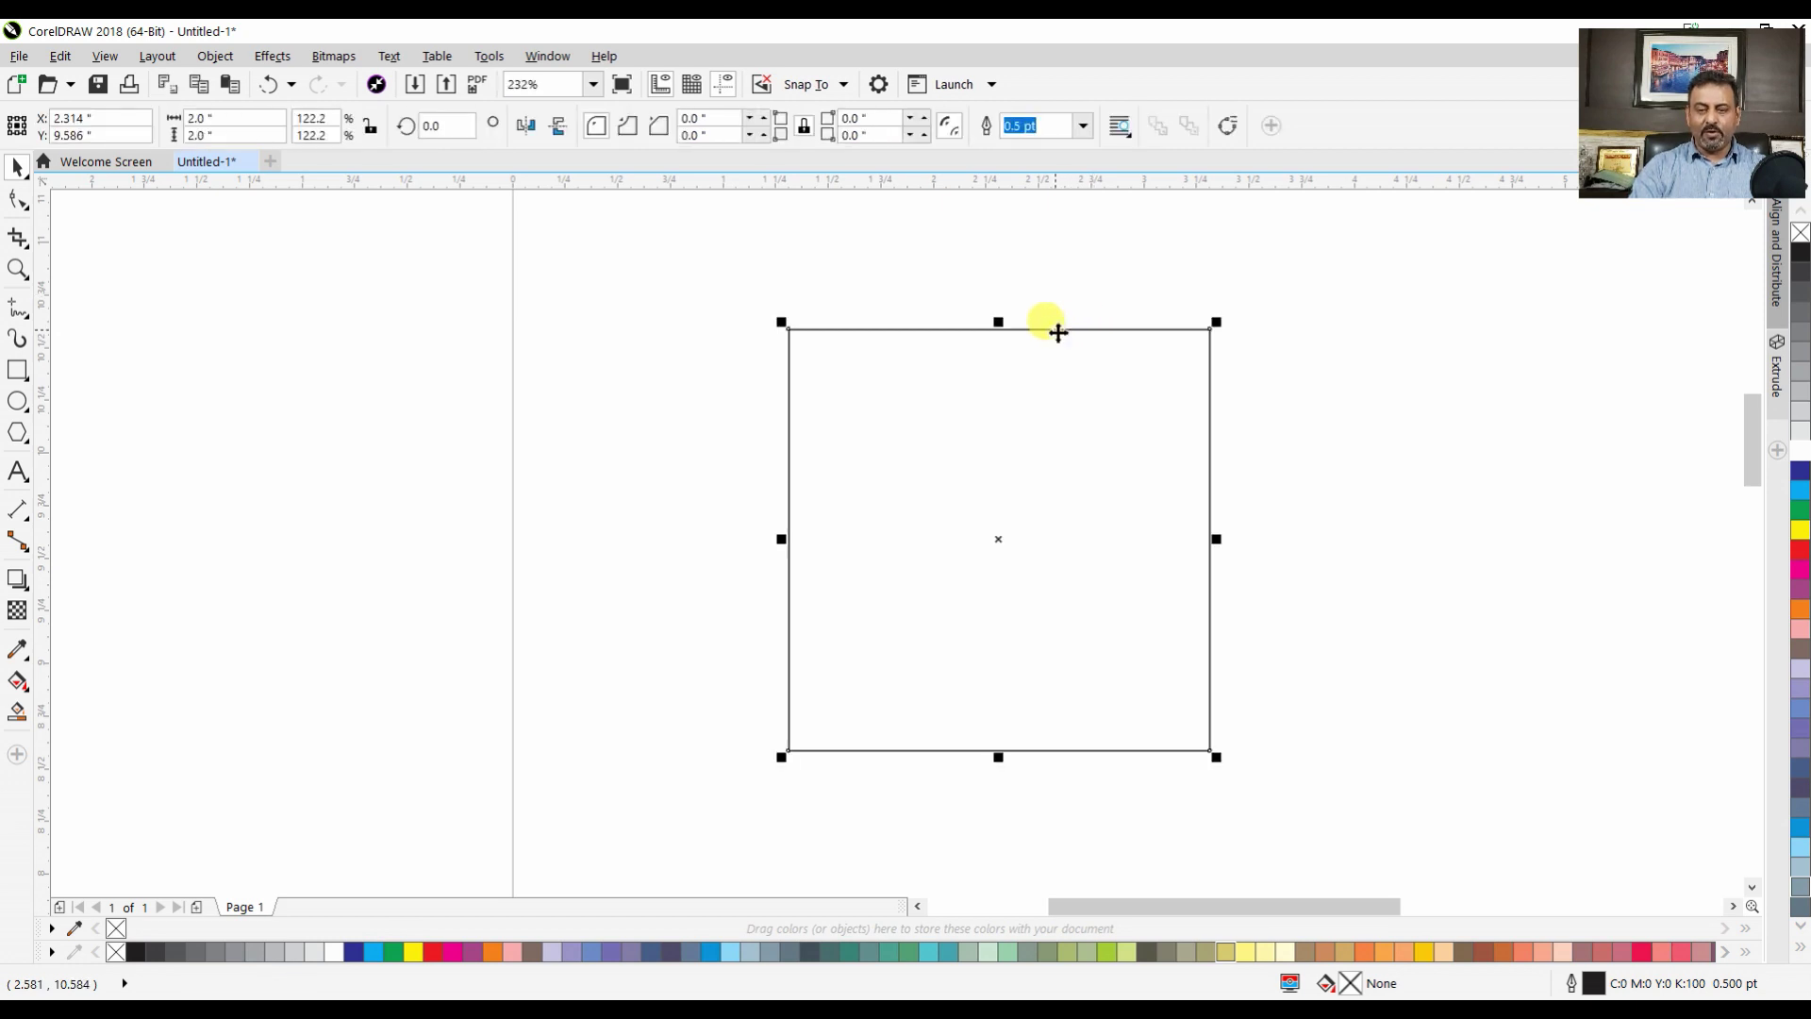
{"action": "left_click", "coordinate": [999, 543]}
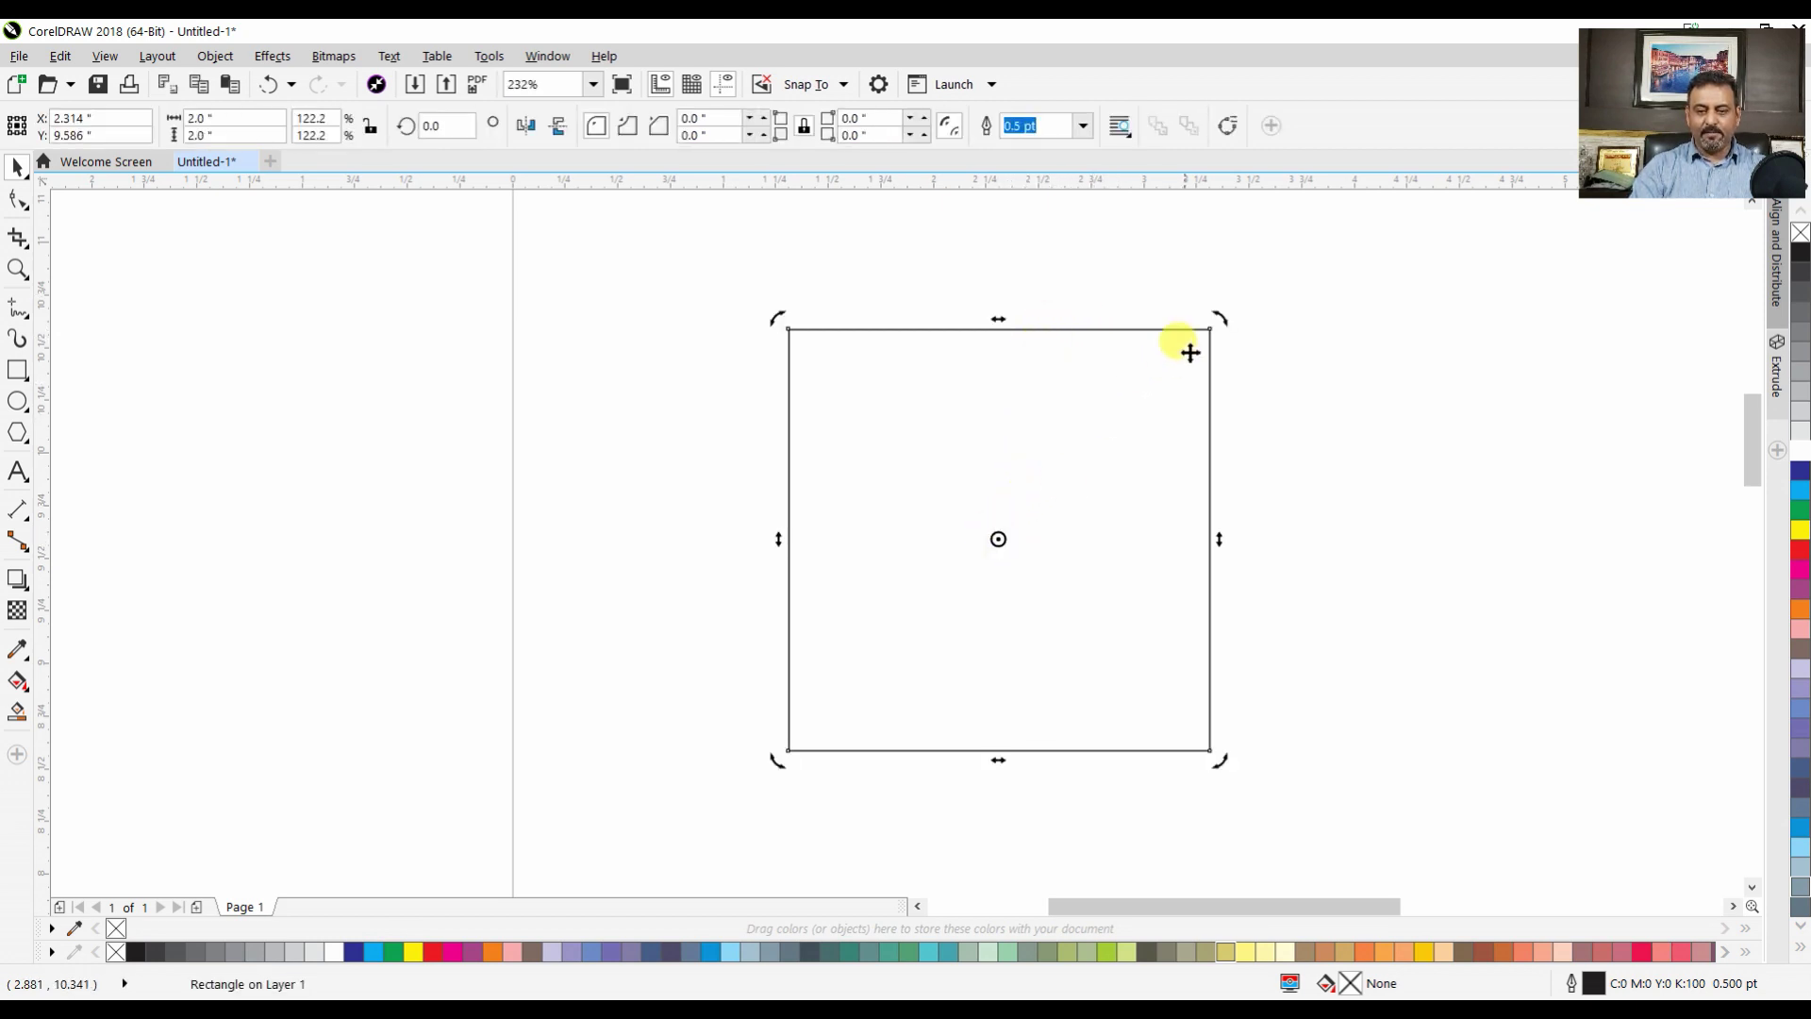
{"action": "left_click_drag", "start_coordinate": [1219, 321], "coordinate": [1235, 407]}
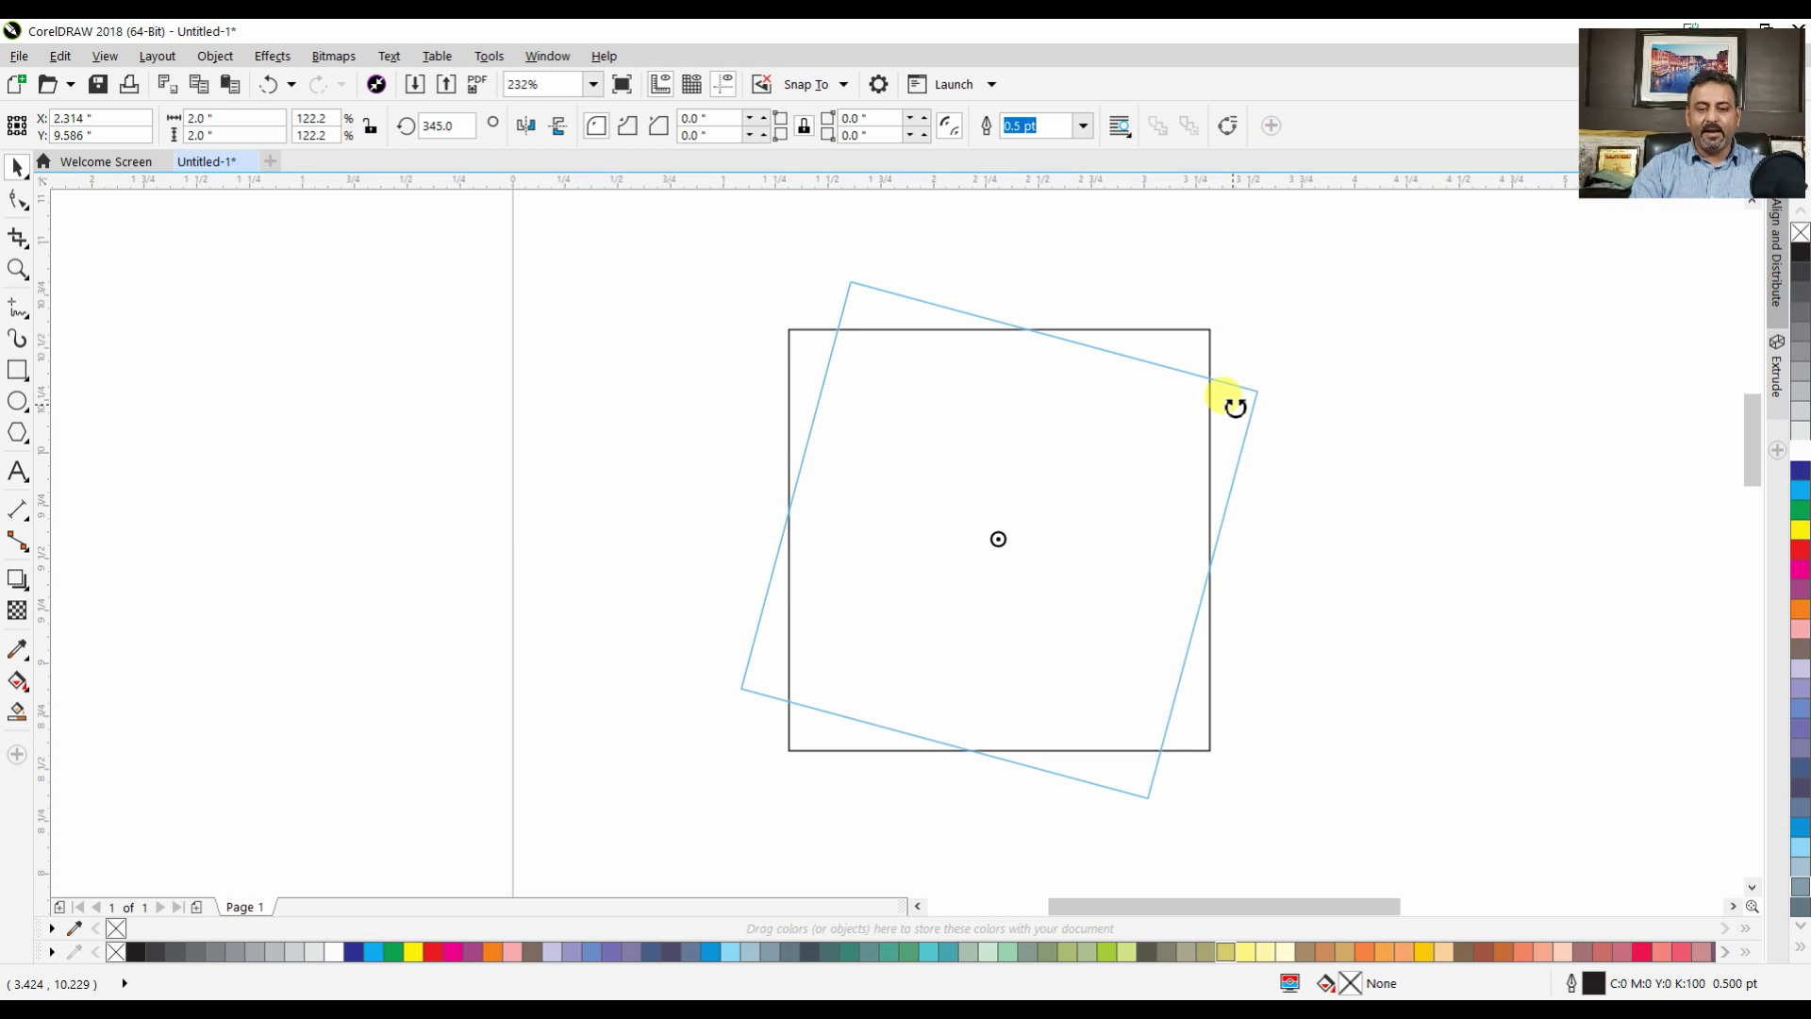
{"action": "left_click_drag", "start_coordinate": [1236, 408], "coordinate": [1234, 415]}
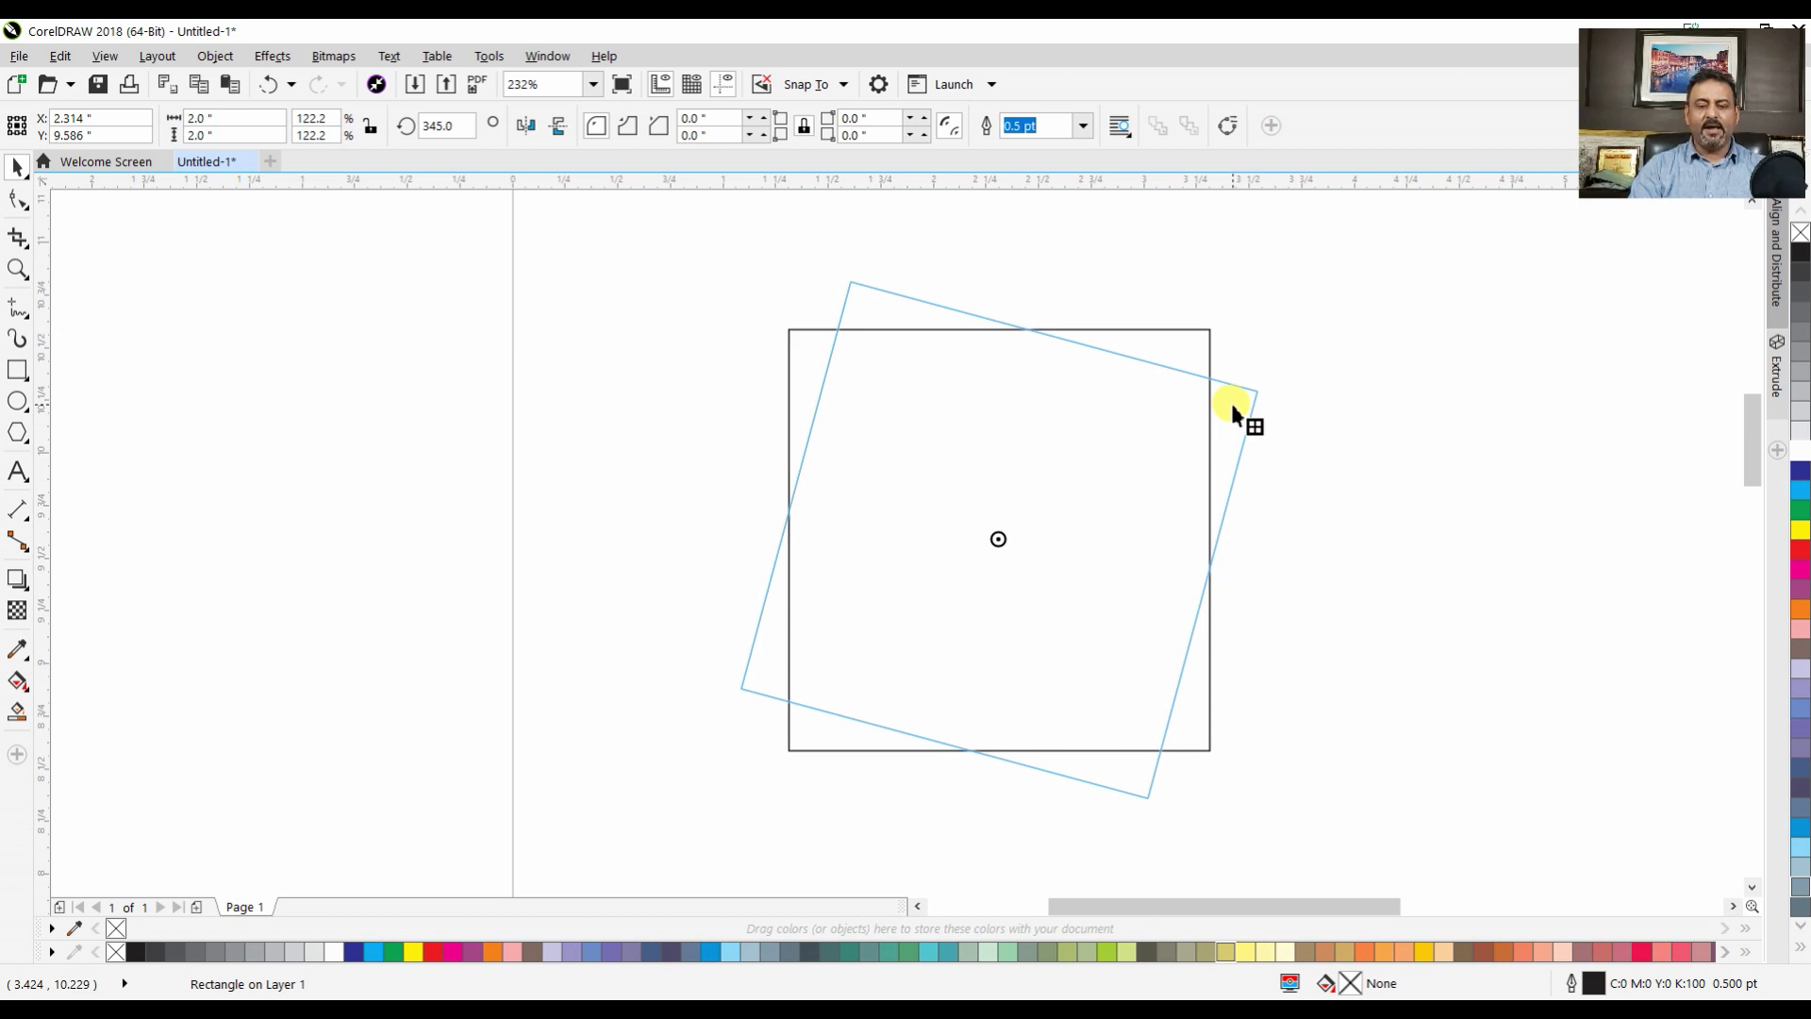
{"action": "left_click_drag", "start_coordinate": [1233, 412], "coordinate": [1236, 408]}
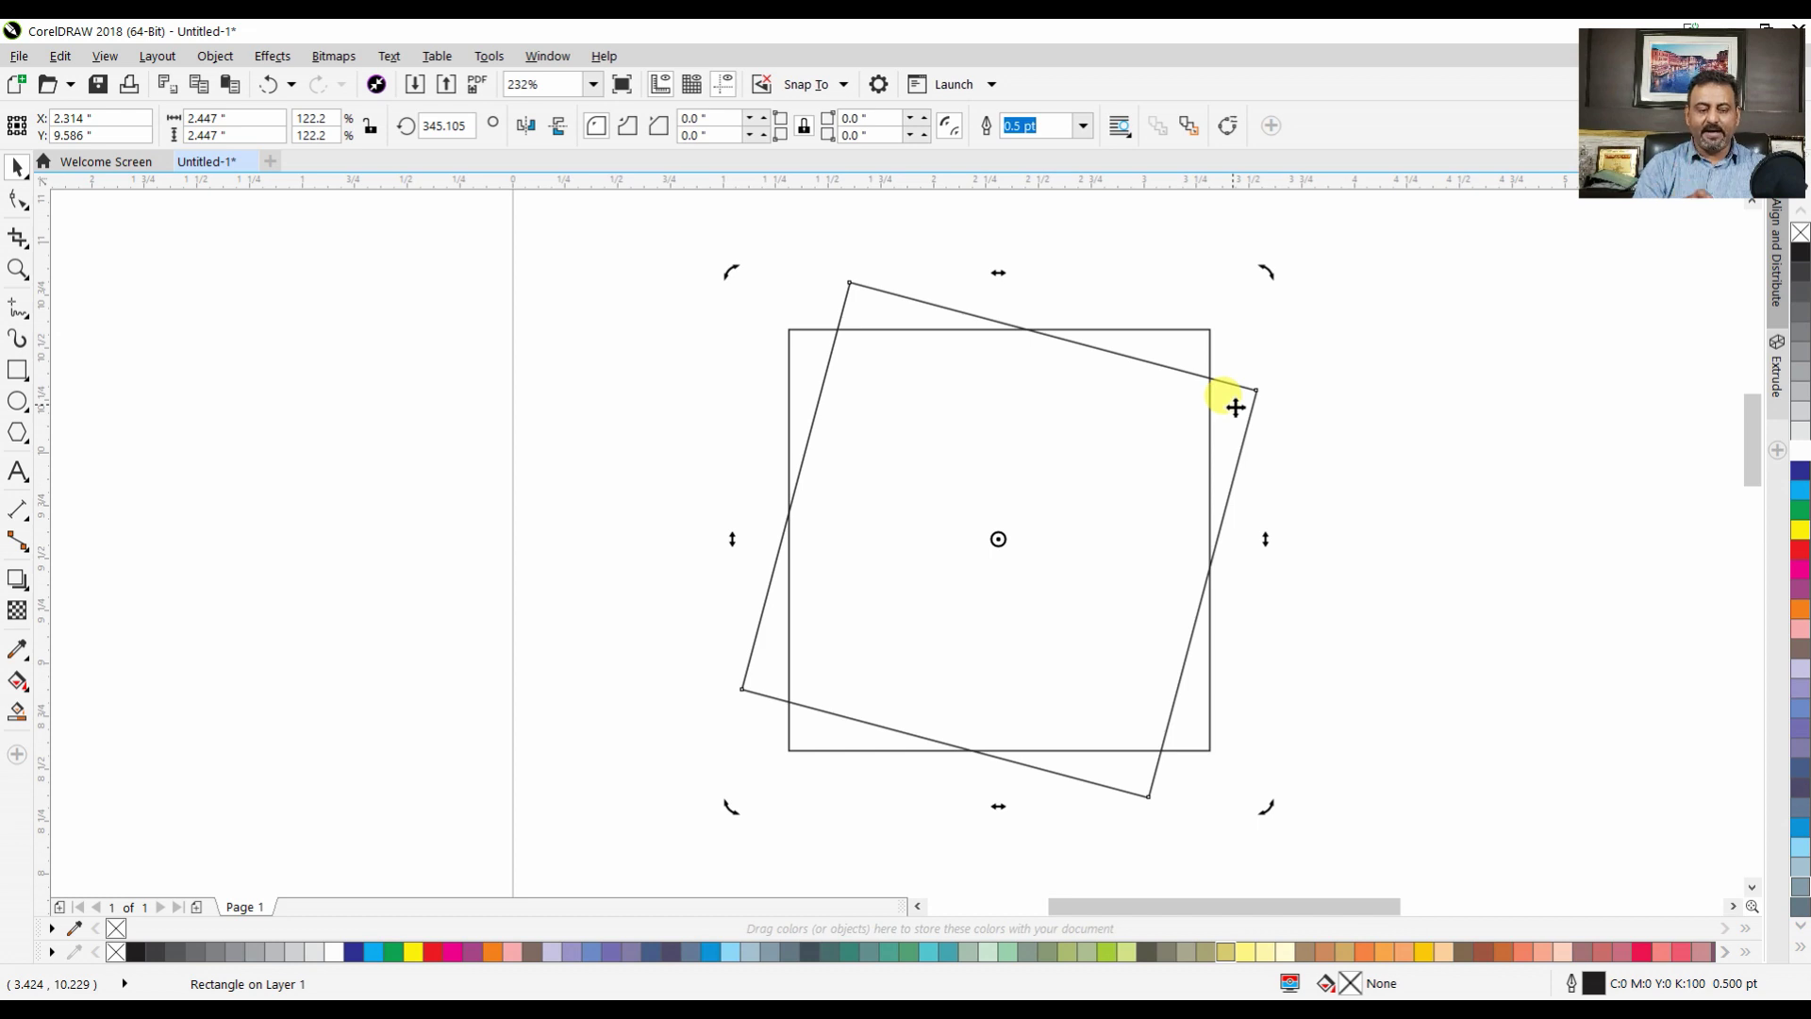
Repeat the rotated duplication four more times to build a rosette of six overlapping squares
{"action": "key", "text": "ctrl+r"}
{"action": "key", "text": "ctrl+r"}
{"action": "key", "text": "ctrl+r"}
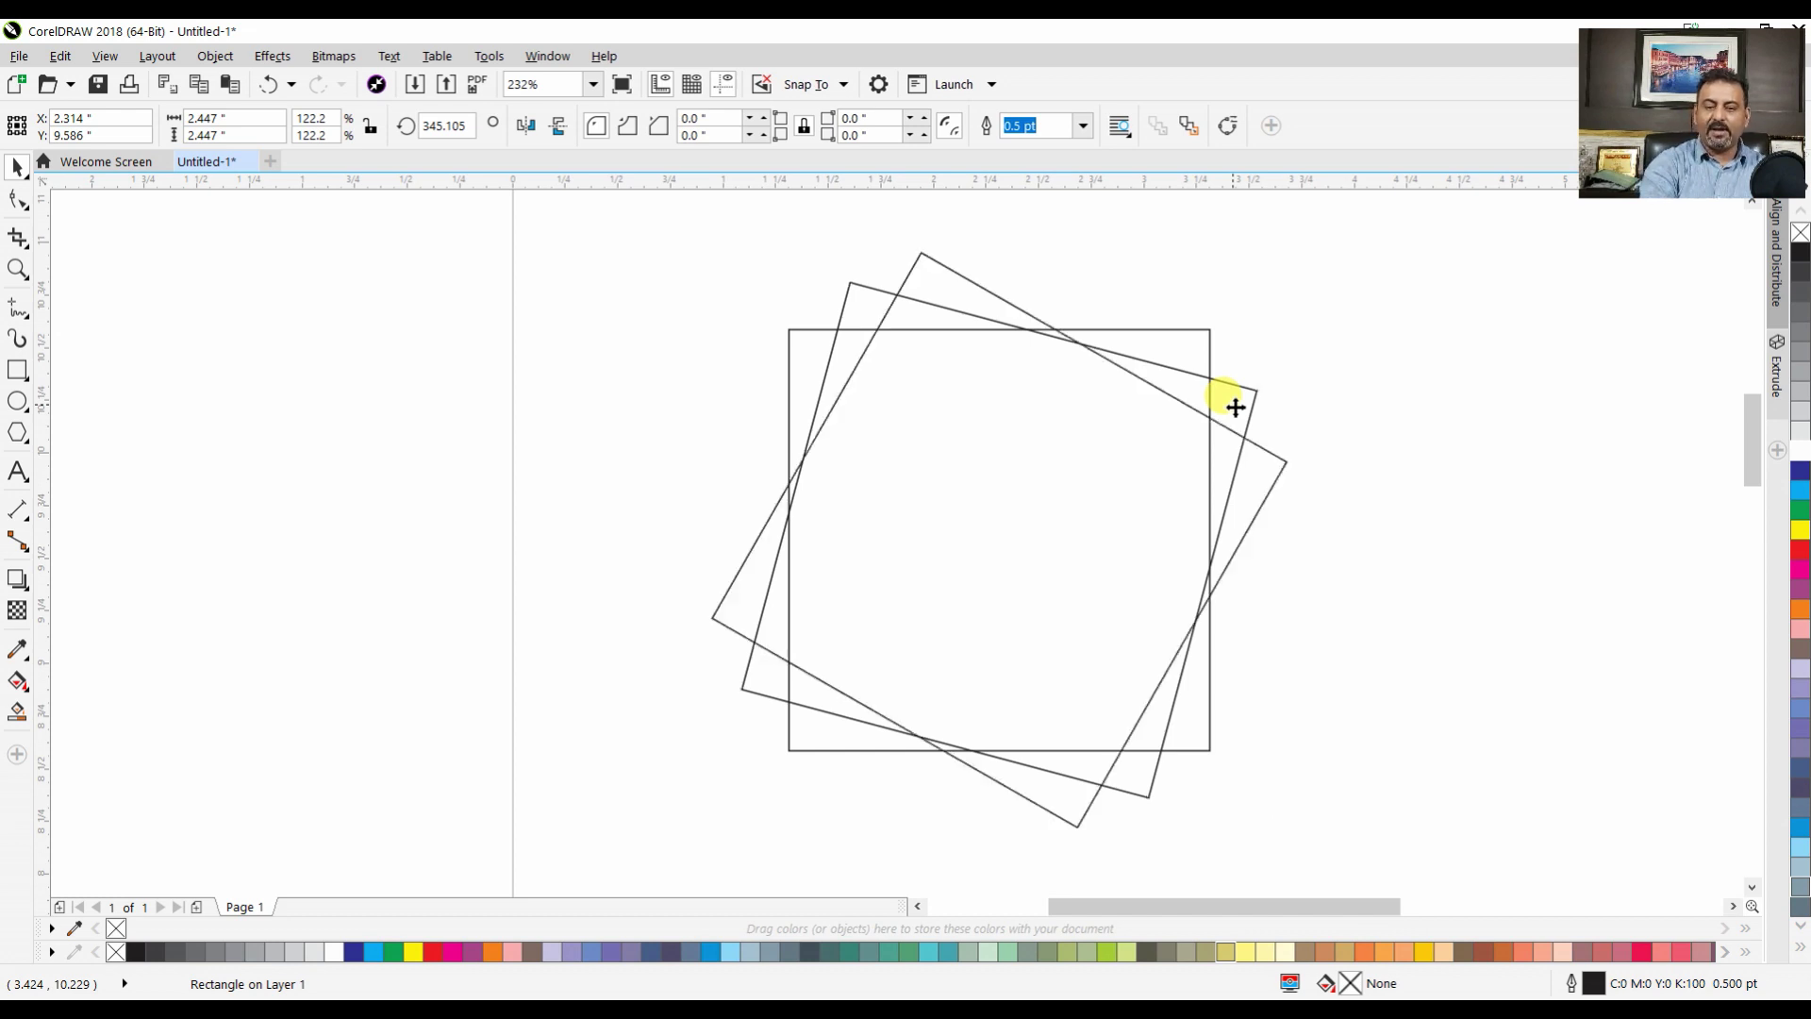
{"action": "key", "text": "ctrl+r"}
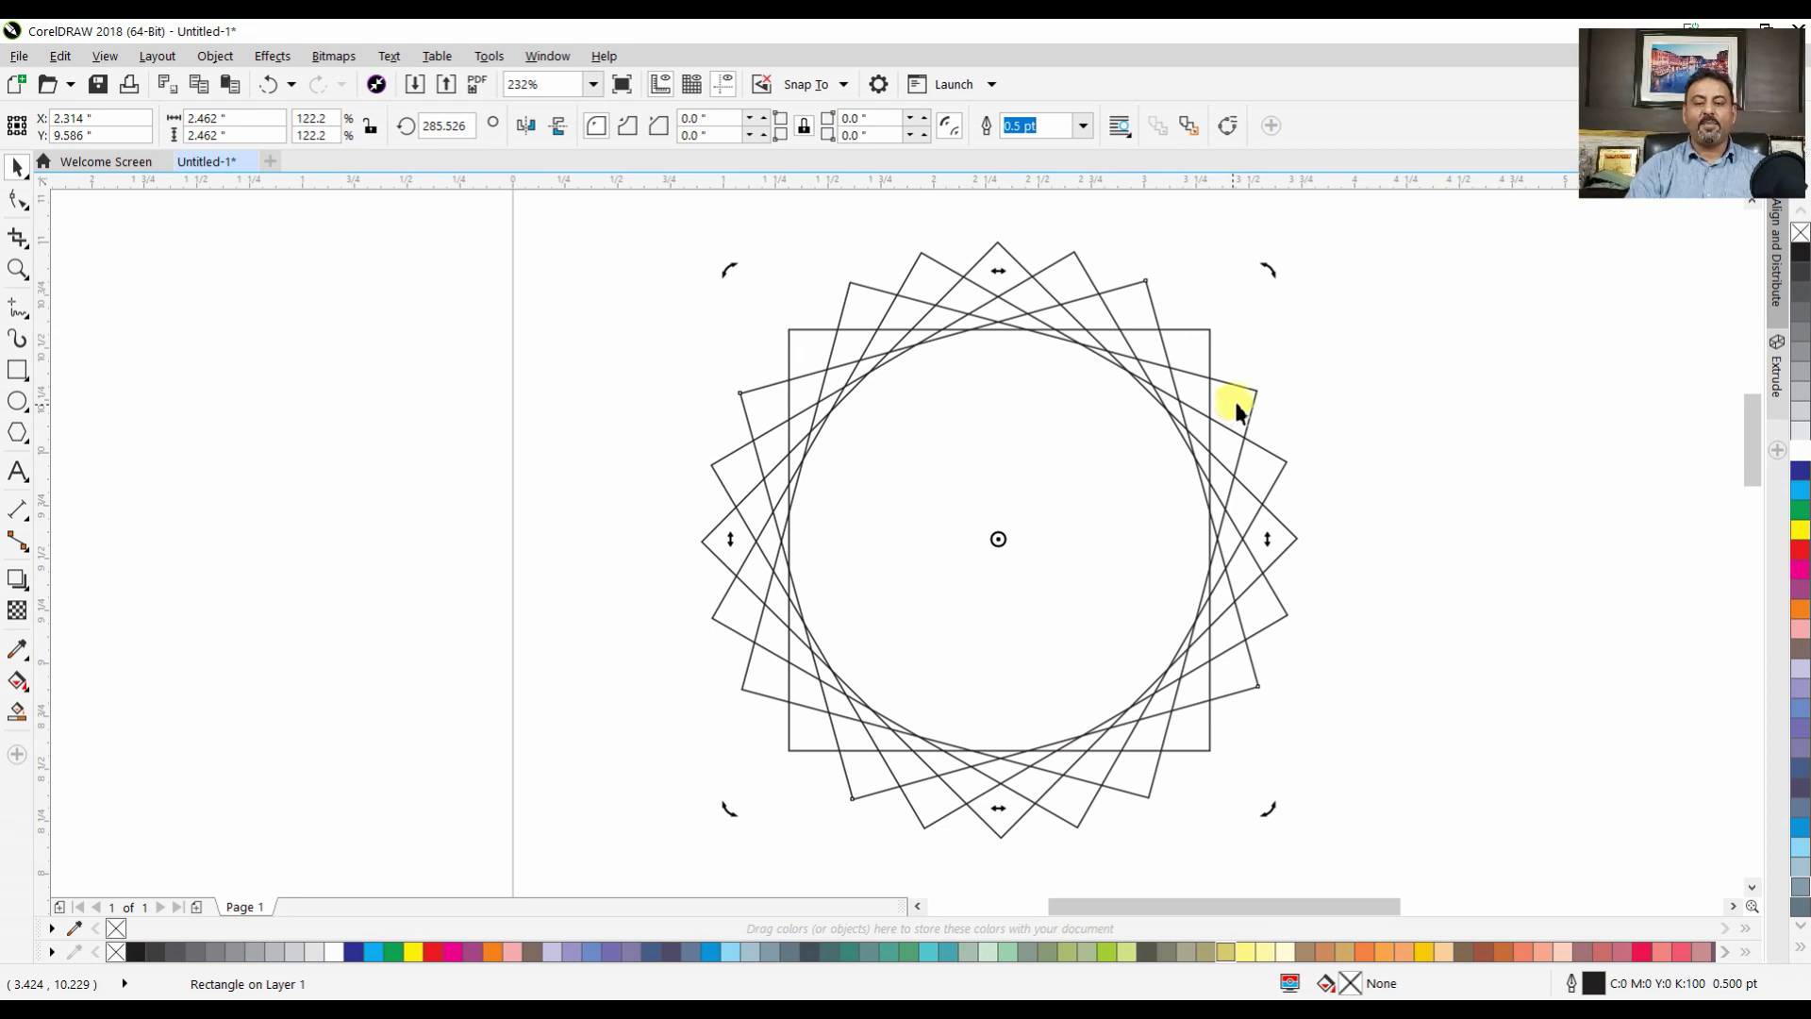
Examine the rosette of squares at several magnifications, from the page view to a close-up framed with the Zoom tool
{"action": "left_click", "coordinate": [1245, 394]}
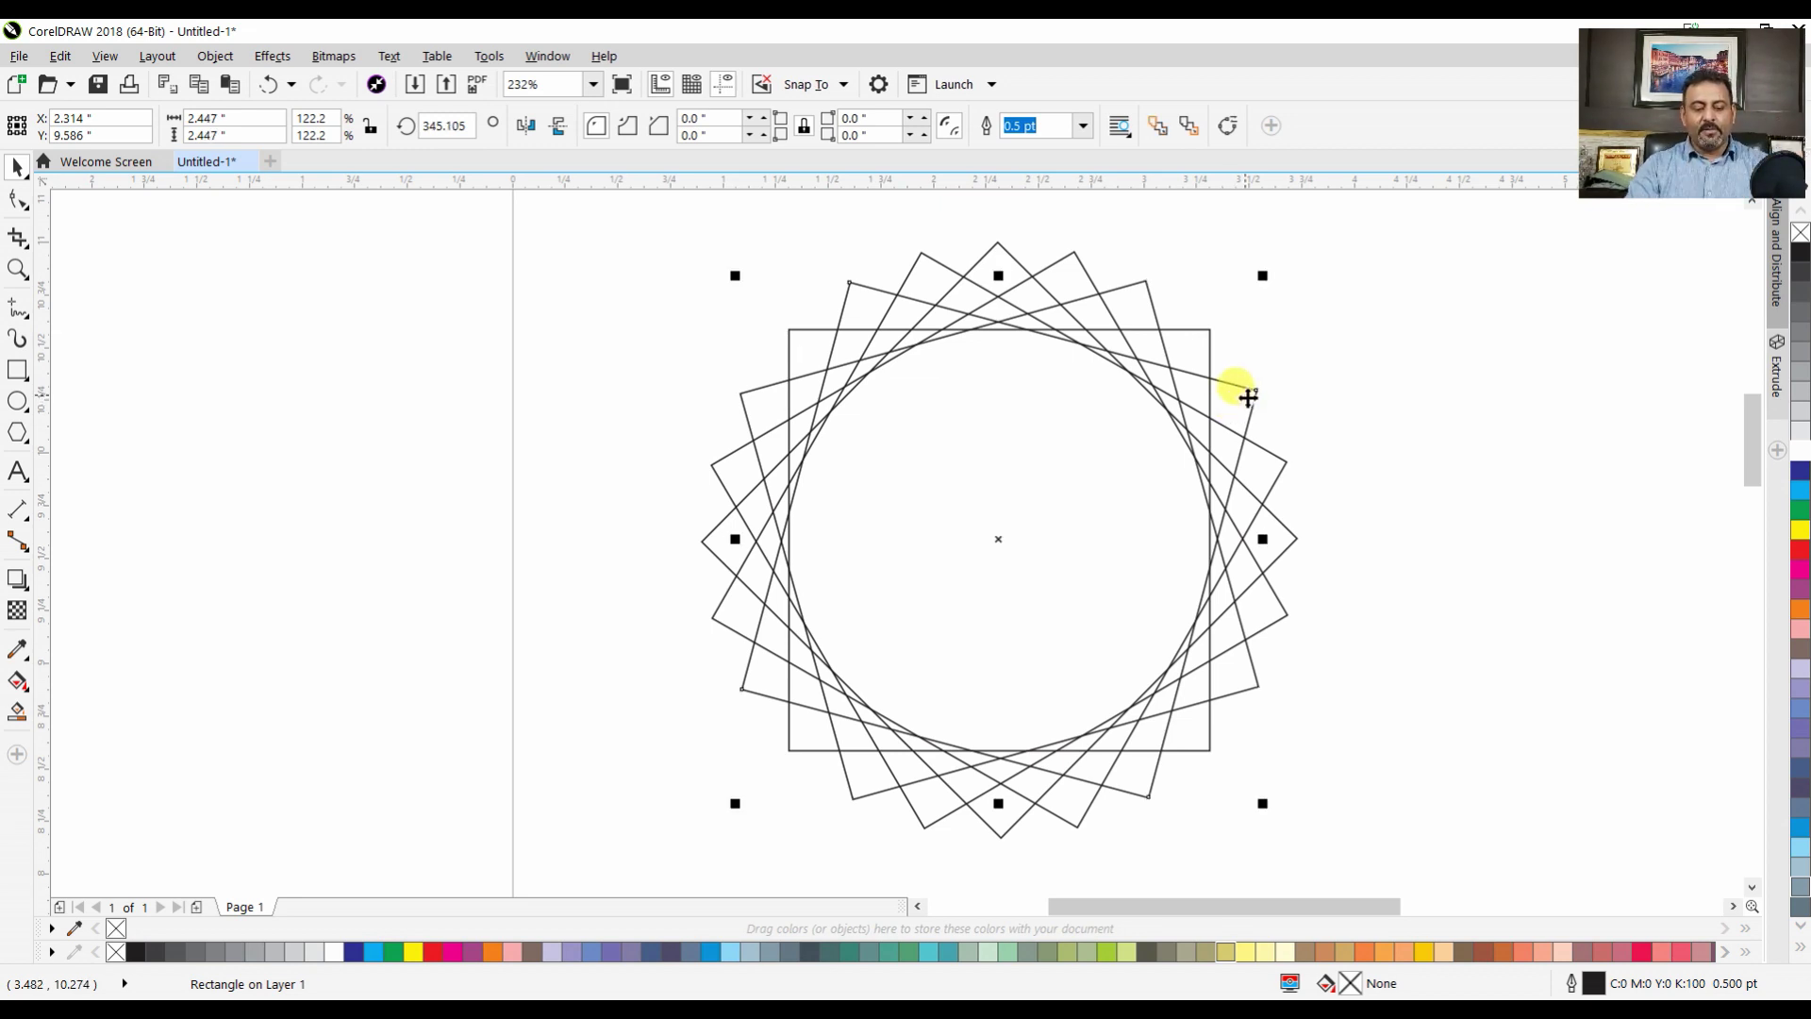
{"action": "scroll", "coordinate": [1236, 387], "scroll_direction": "down", "scroll_amount": 3}
{"action": "left_click", "coordinate": [1000, 268]}
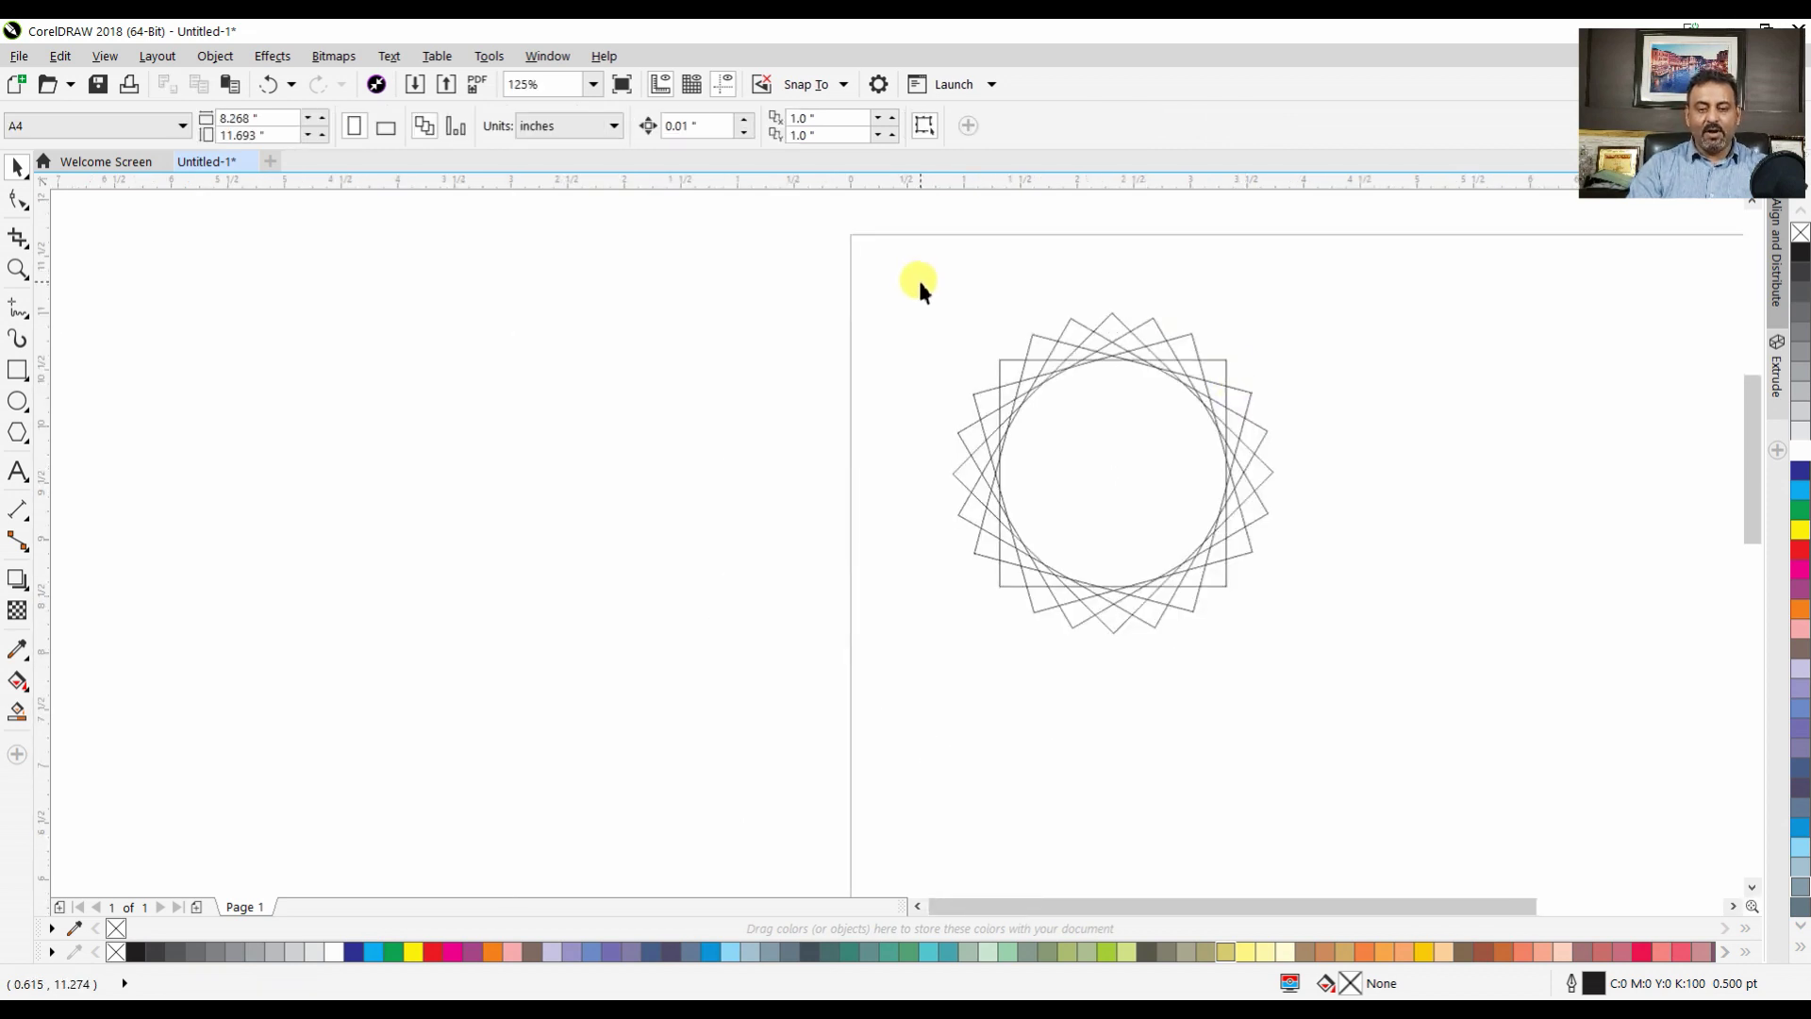
{"action": "scroll", "coordinate": [919, 278], "scroll_direction": "down", "scroll_amount": 3}
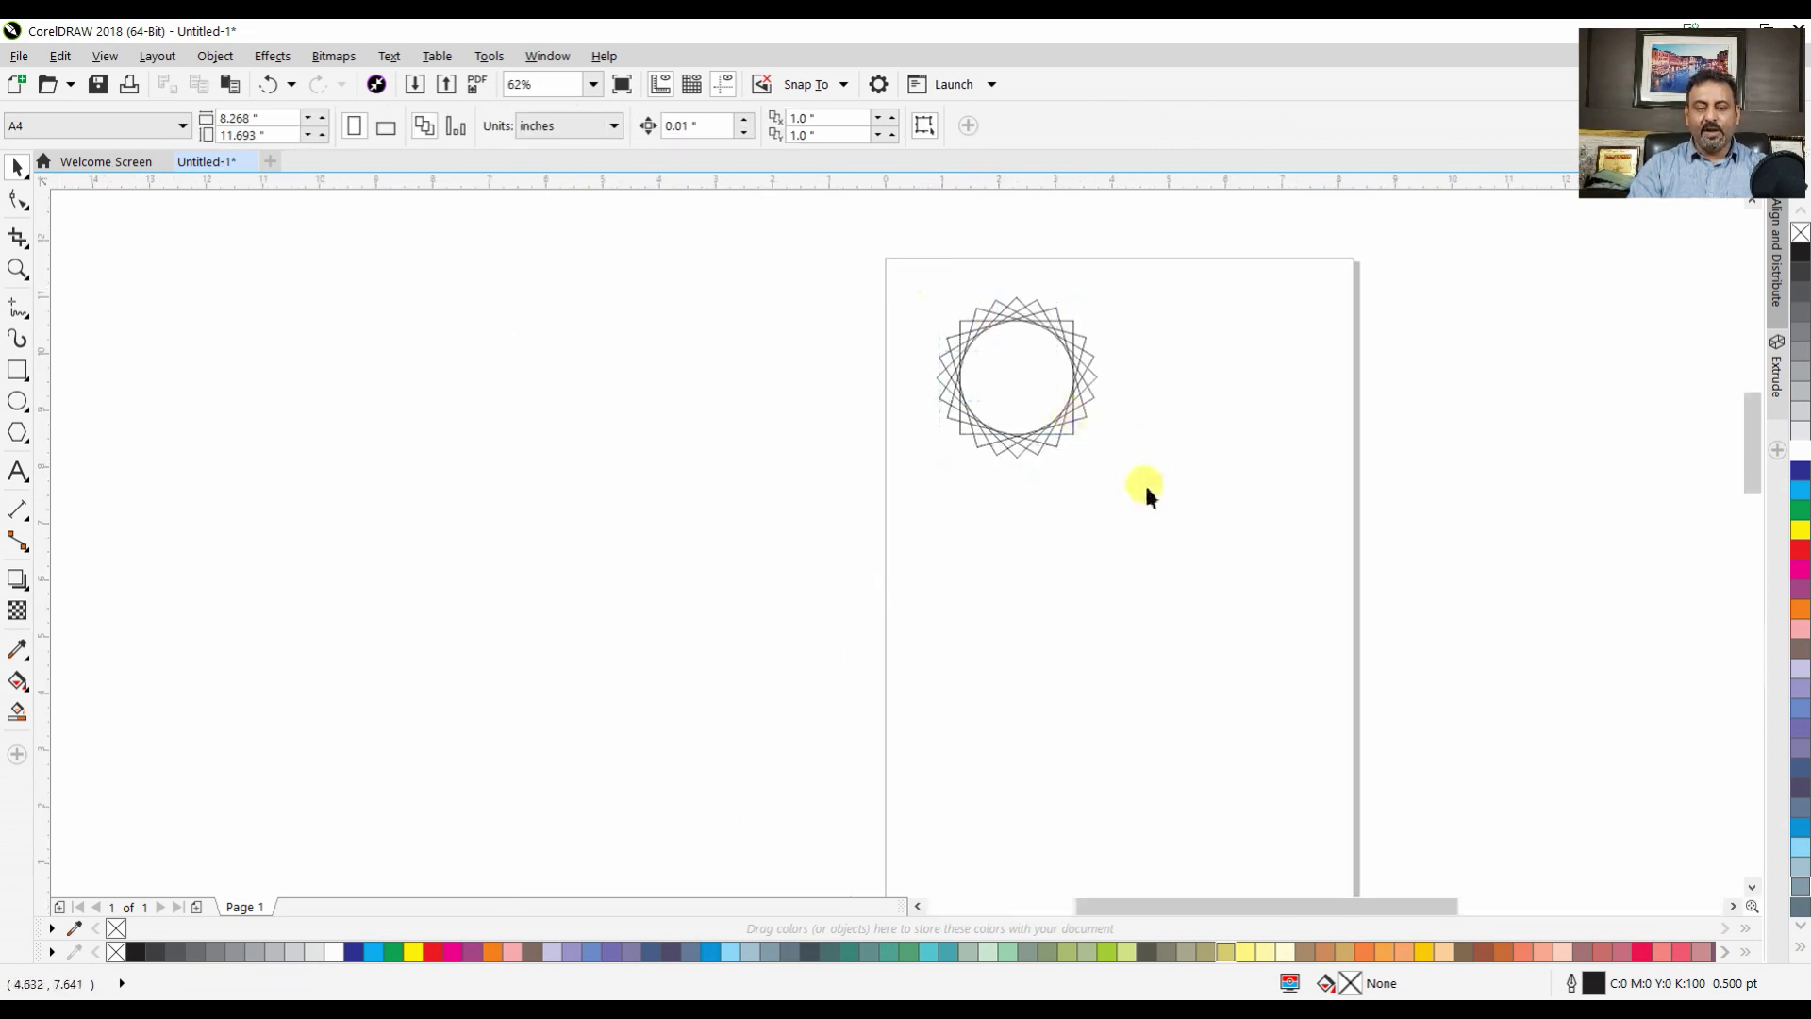
{"action": "key", "text": "F4"}
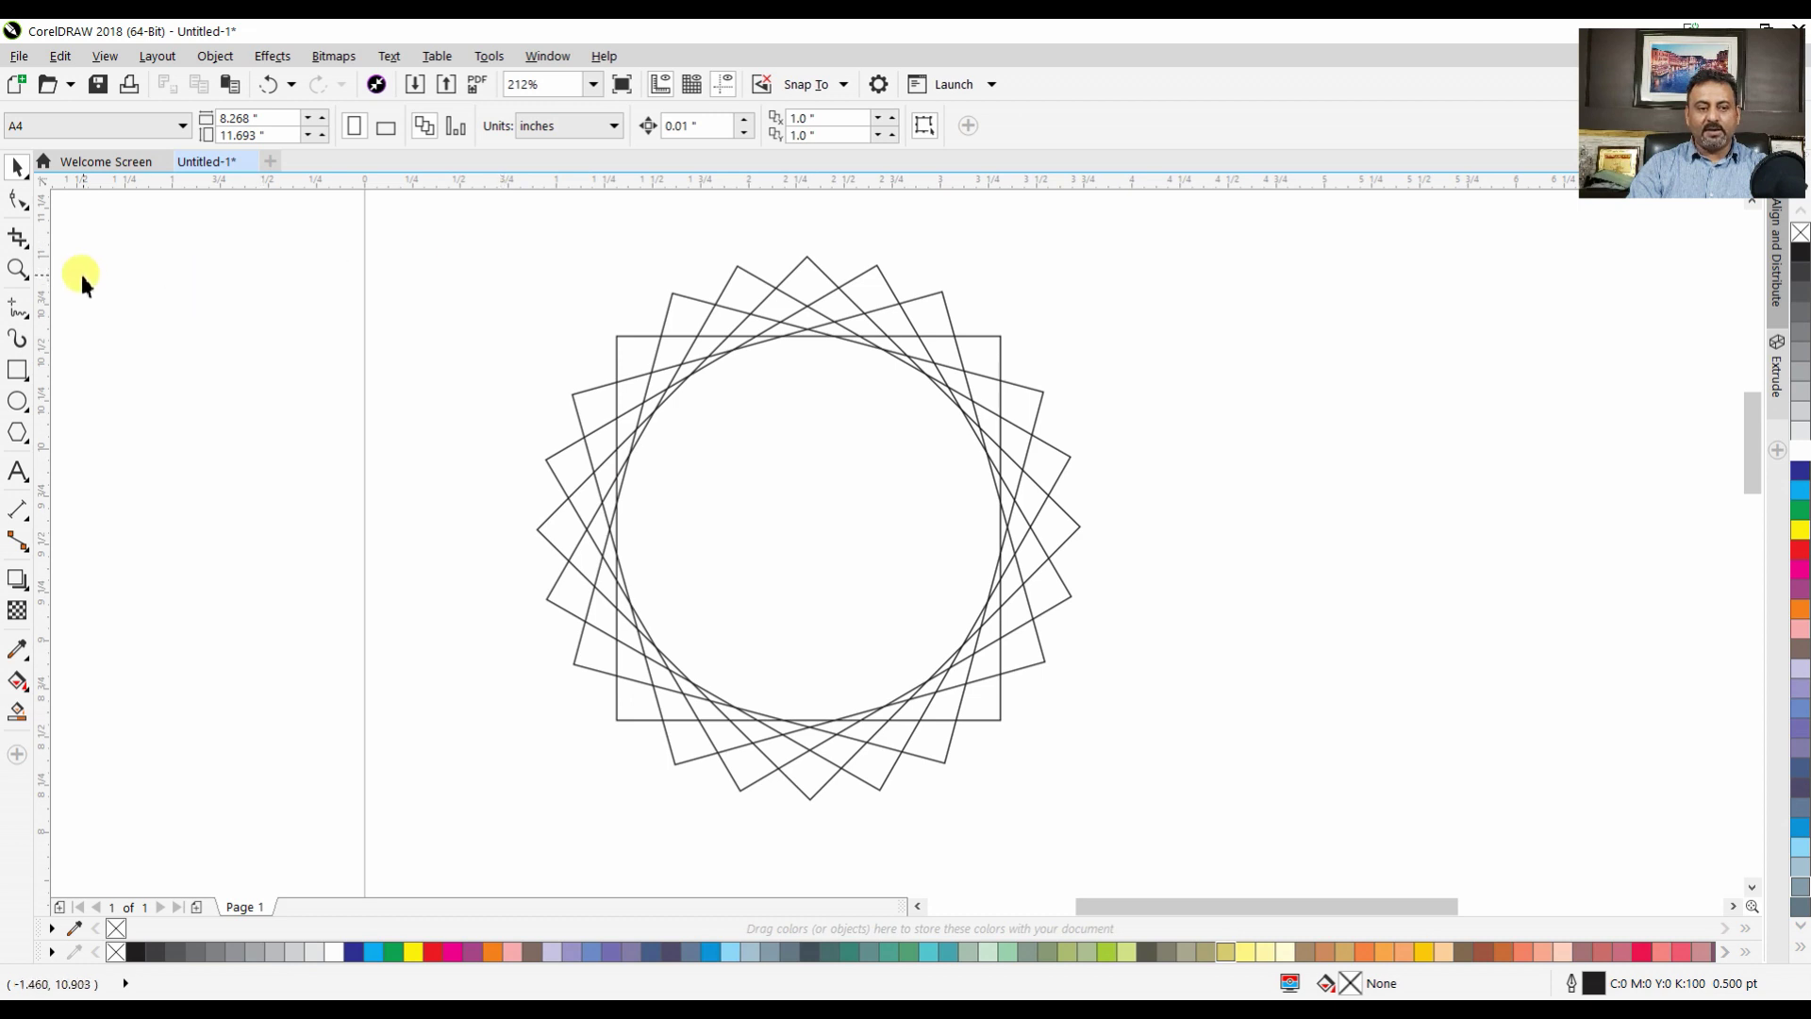
{"action": "left_click", "coordinate": [17, 269]}
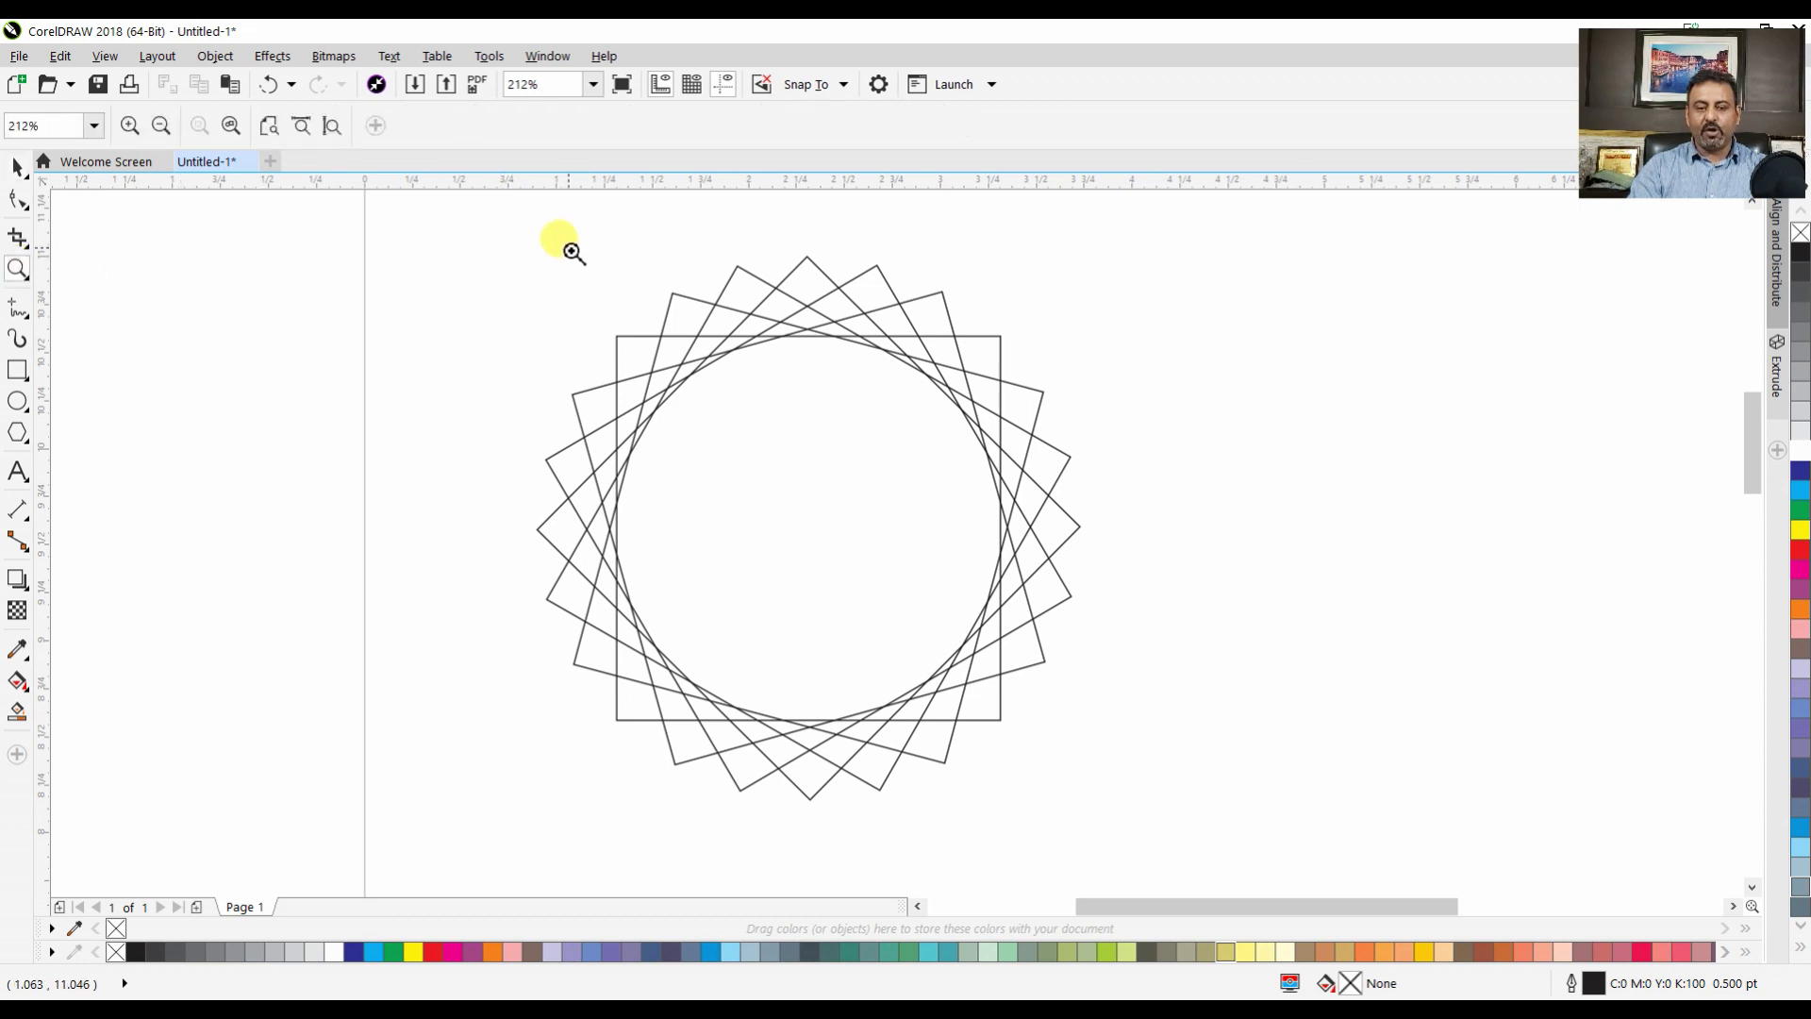
{"action": "right_click", "coordinate": [573, 251]}
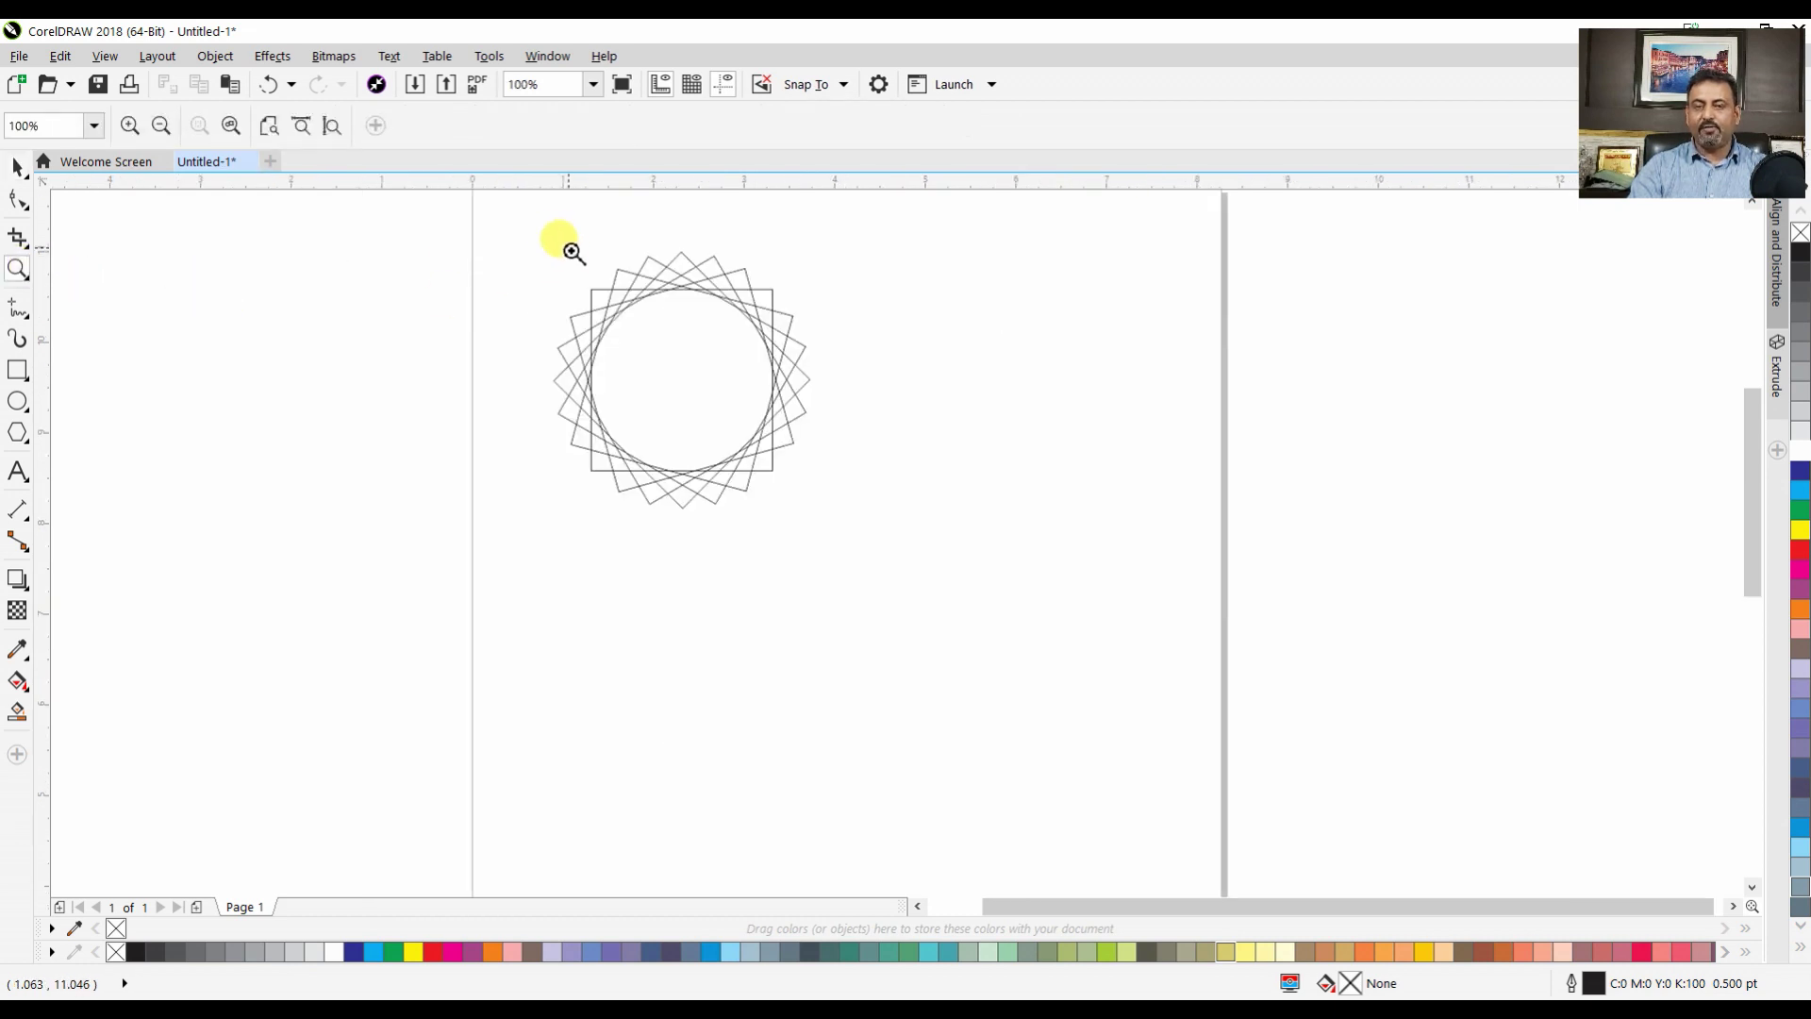
{"action": "left_click_drag", "start_coordinate": [546, 235], "coordinate": [840, 525]}
{"action": "key", "text": "space"}
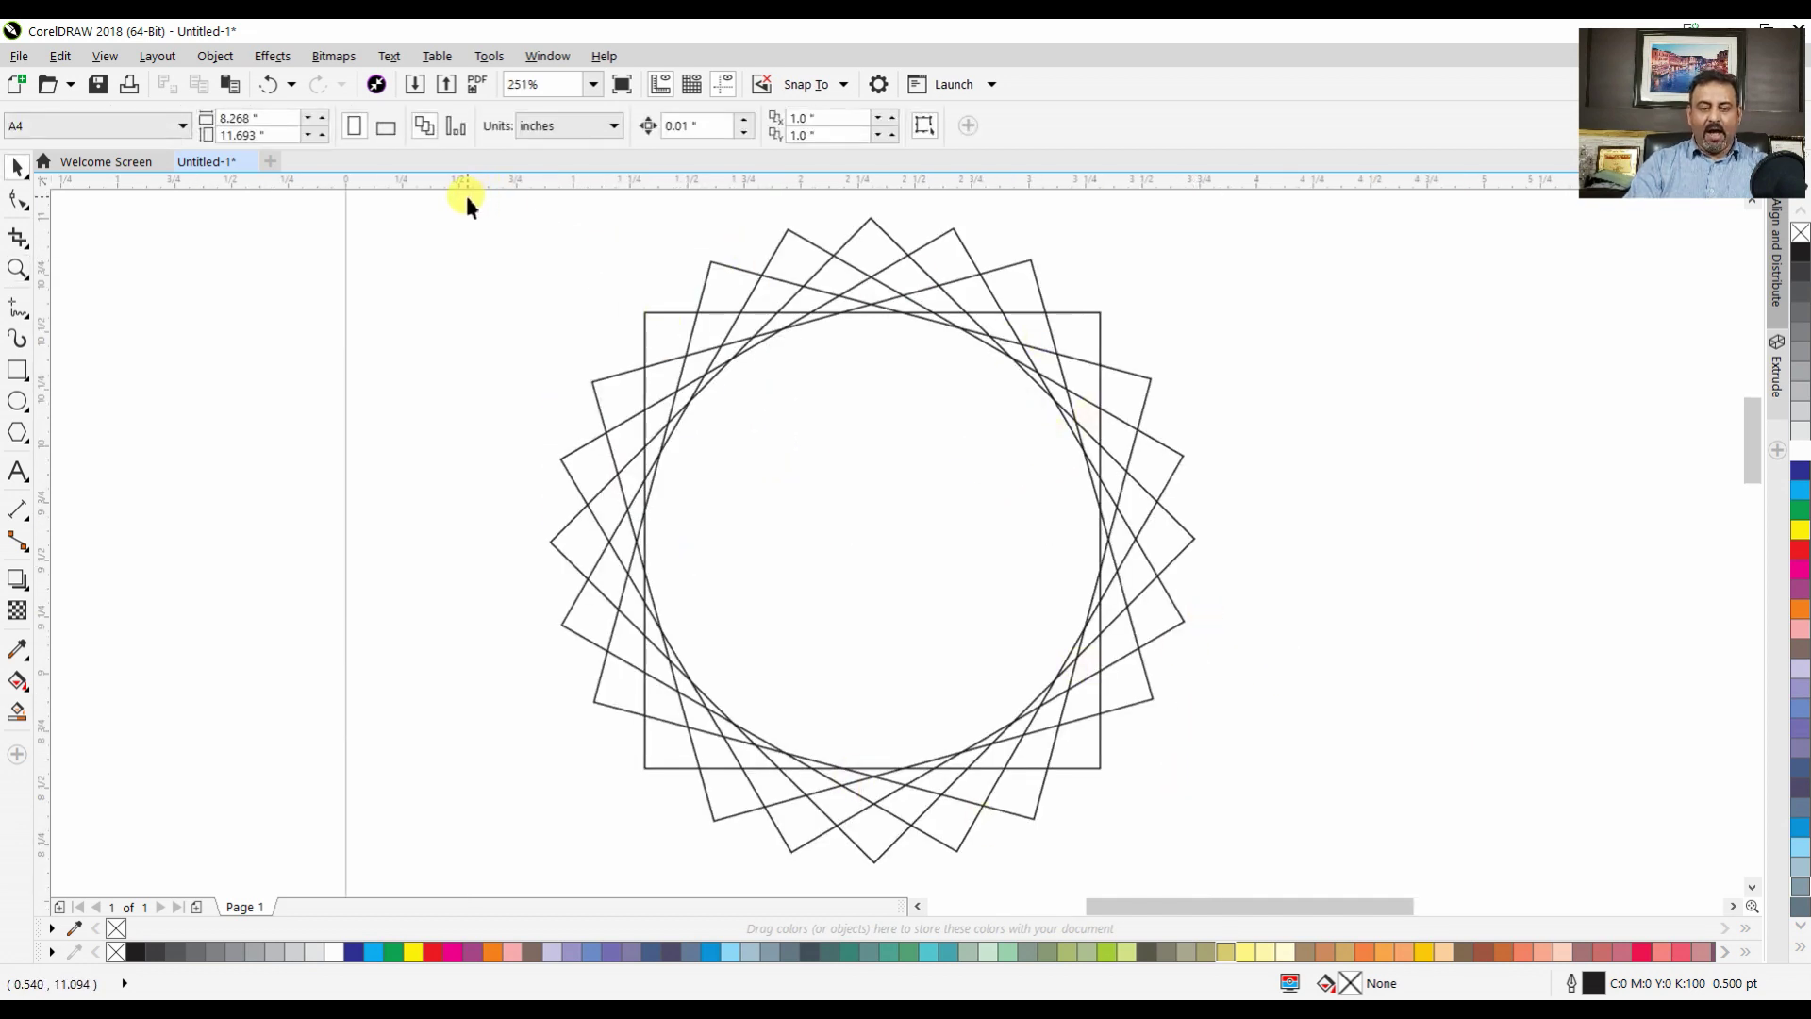
Select all six squares of the rosette, fill them with blue (C:100 M:100 Y:0 K:0) and deselect them
{"action": "left_click_drag", "start_coordinate": [467, 196], "coordinate": [1379, 874]}
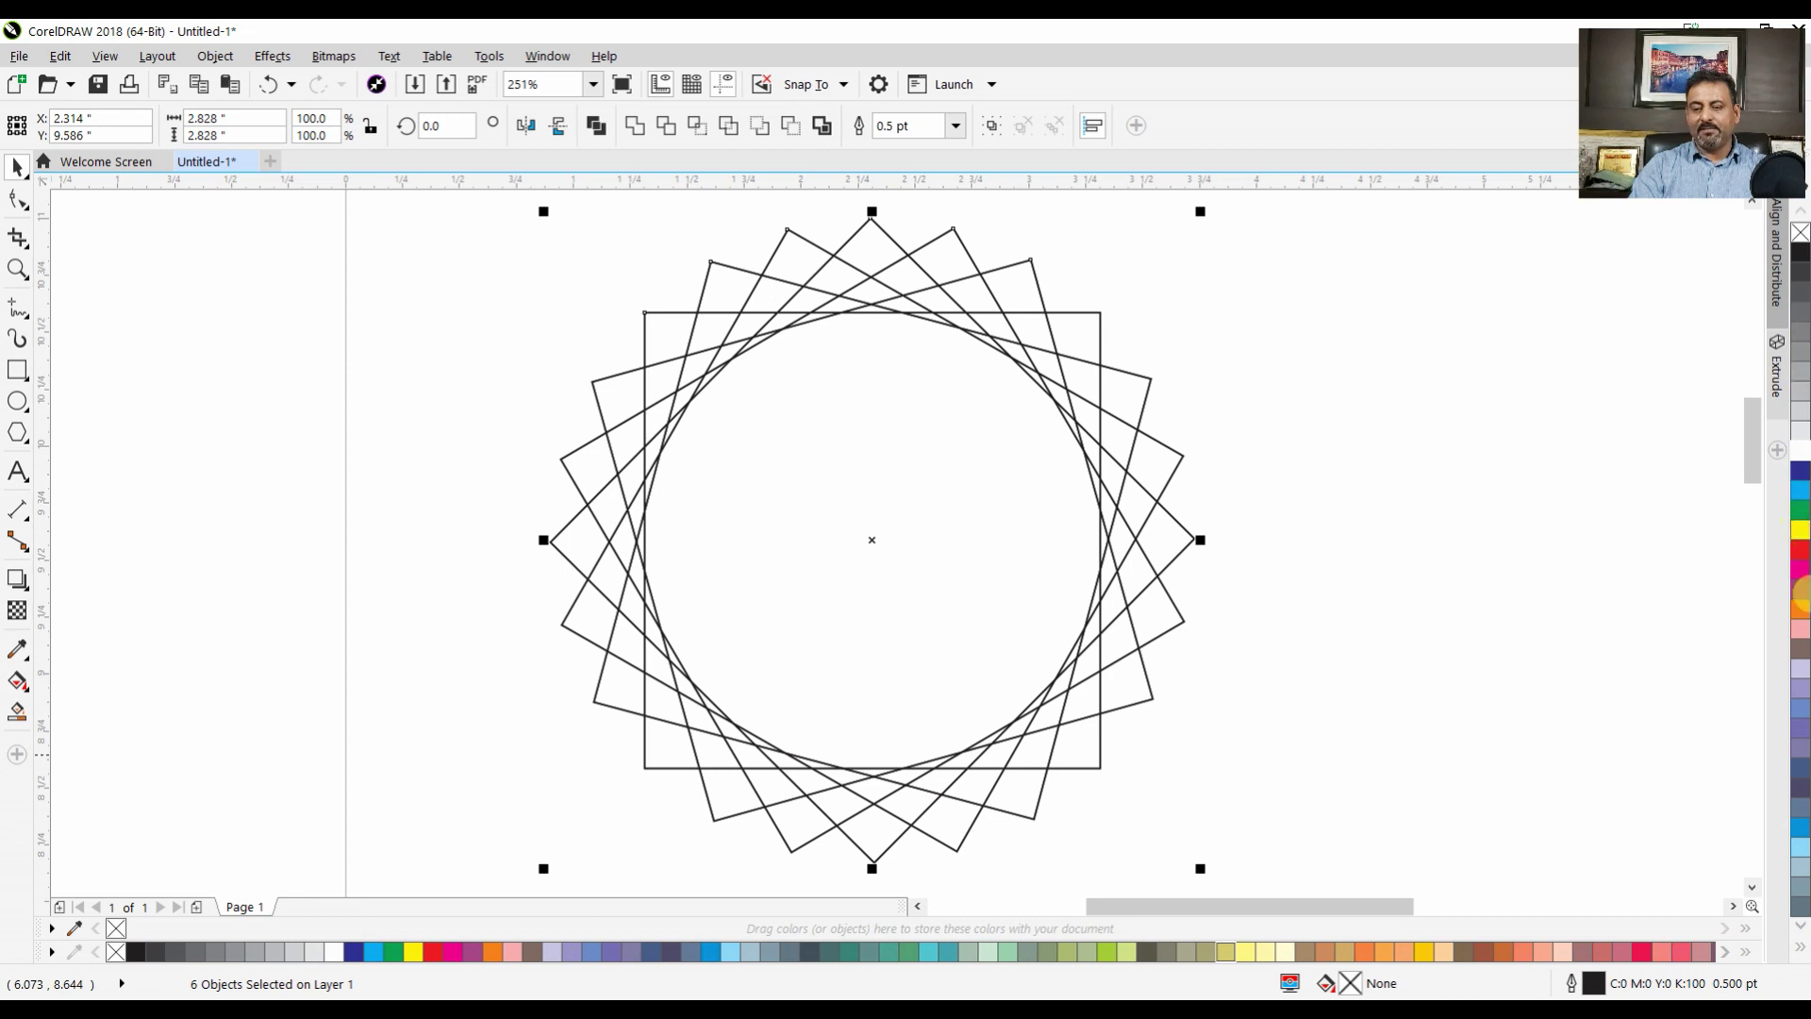
{"action": "left_click", "coordinate": [1800, 470]}
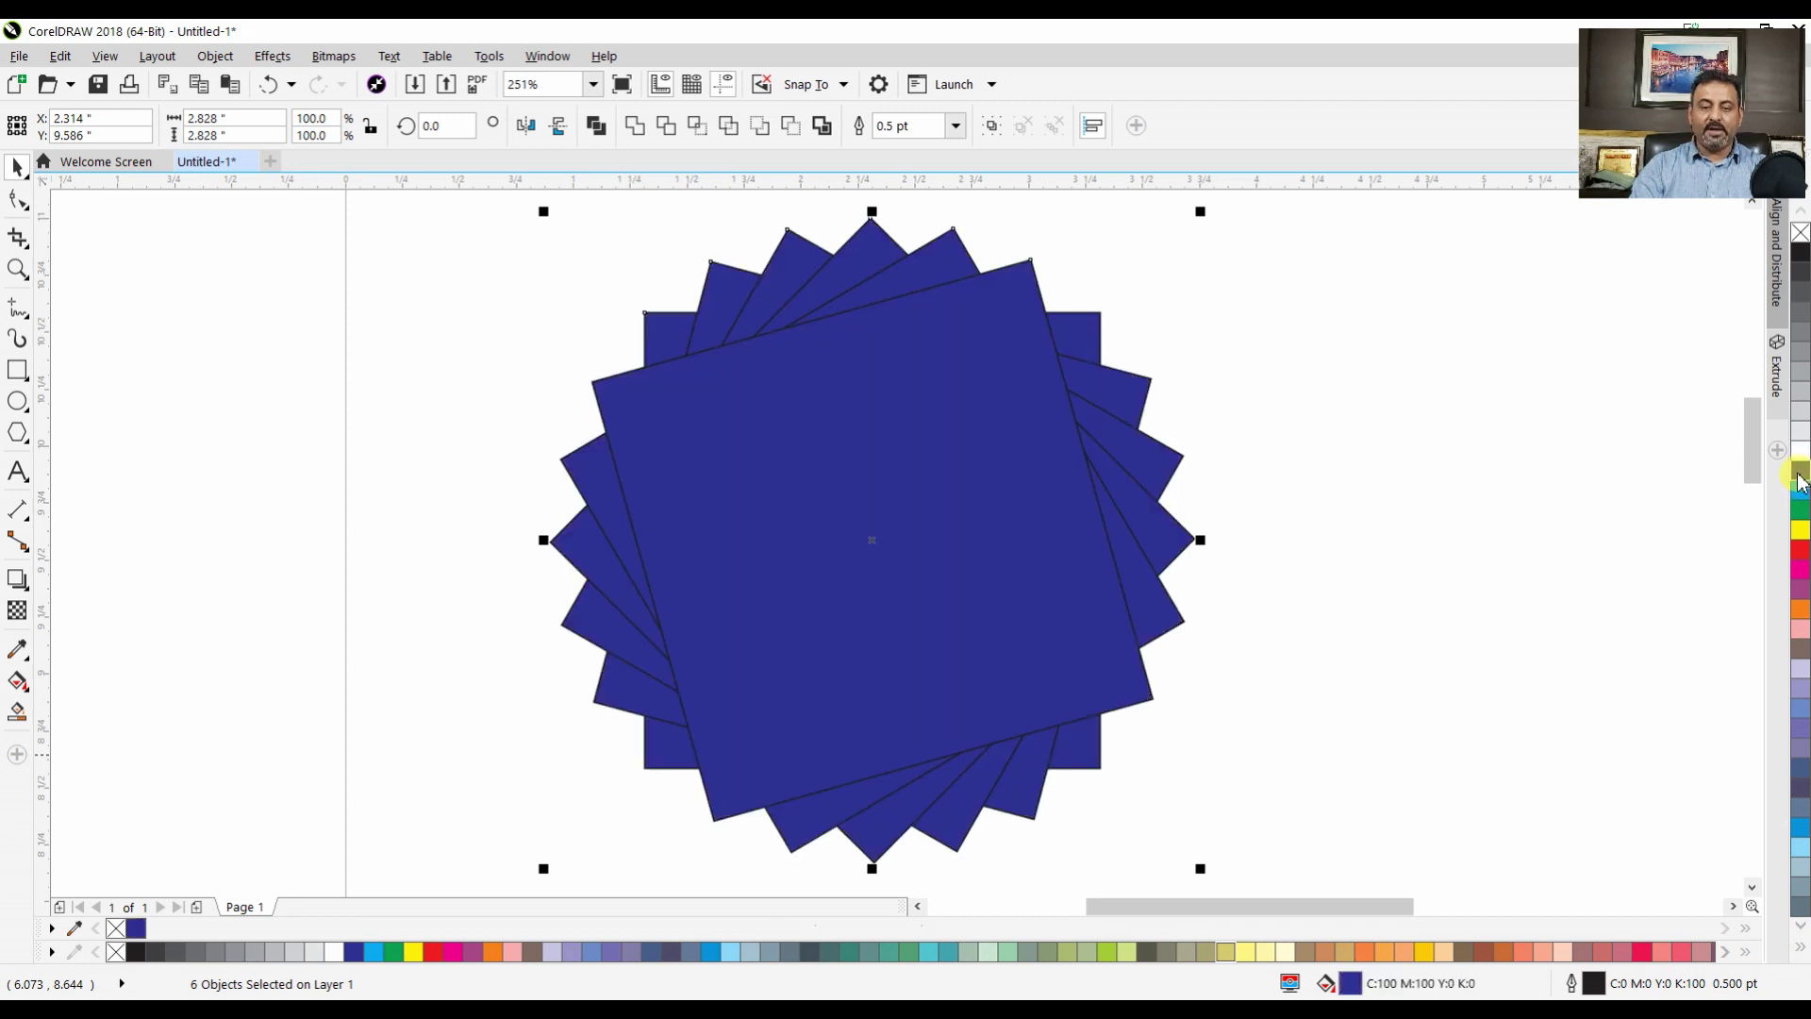
{"action": "left_click", "coordinate": [1333, 407]}
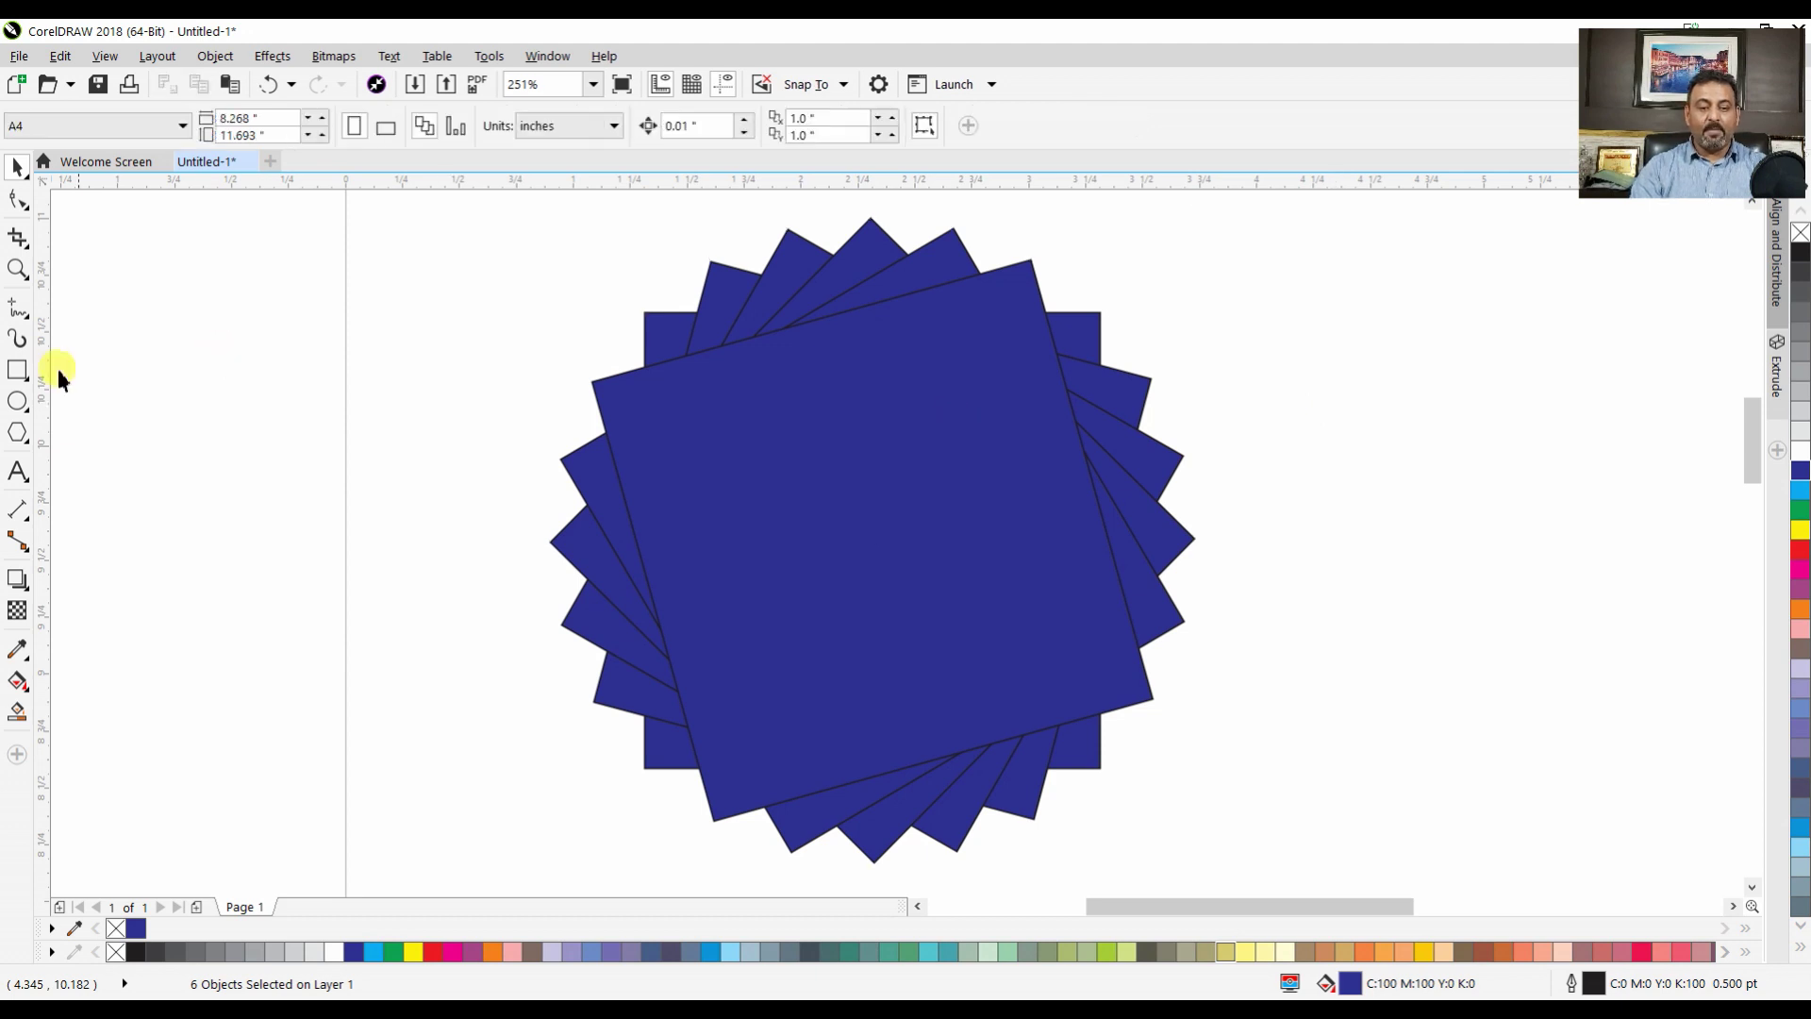
Add the artistic text "HP" in Arial 24 pt beside the page and select it as an object
{"action": "left_click", "coordinate": [17, 470]}
{"action": "left_click", "coordinate": [142, 489]}
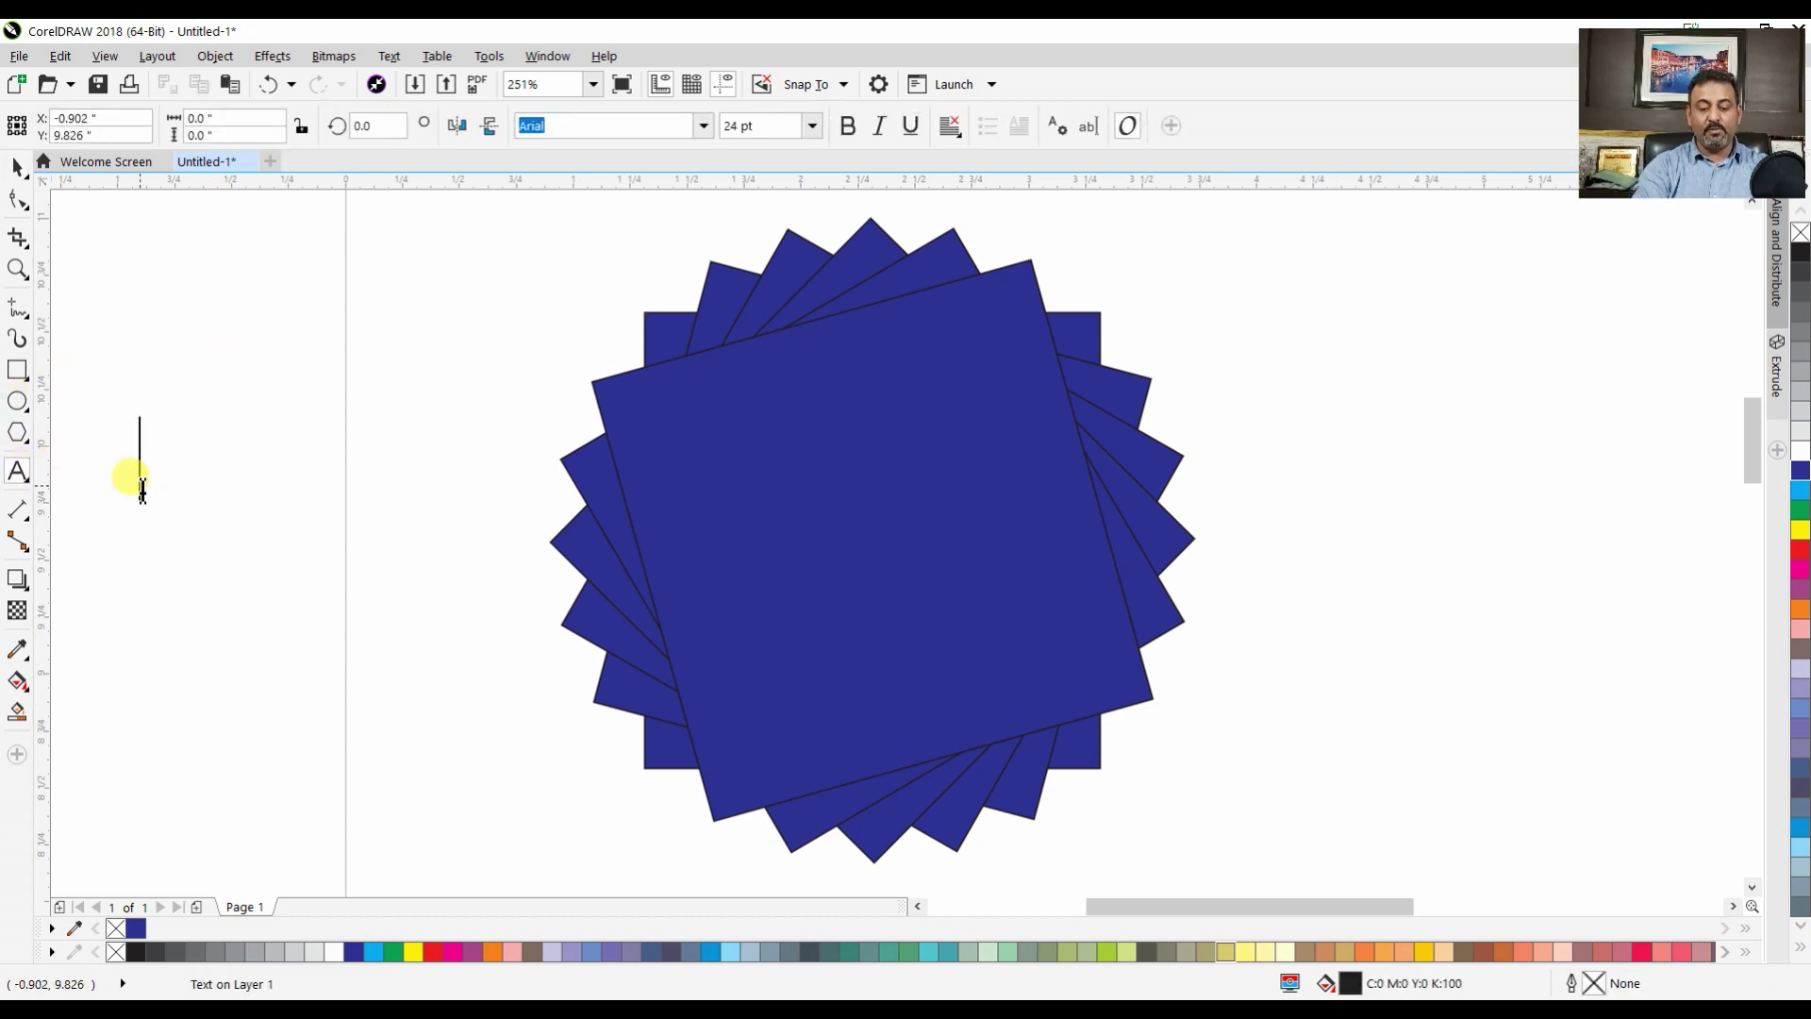
{"action": "type", "text": "I"}
{"action": "key", "text": "BackSpace"}
{"action": "key", "text": "BackSpace"}
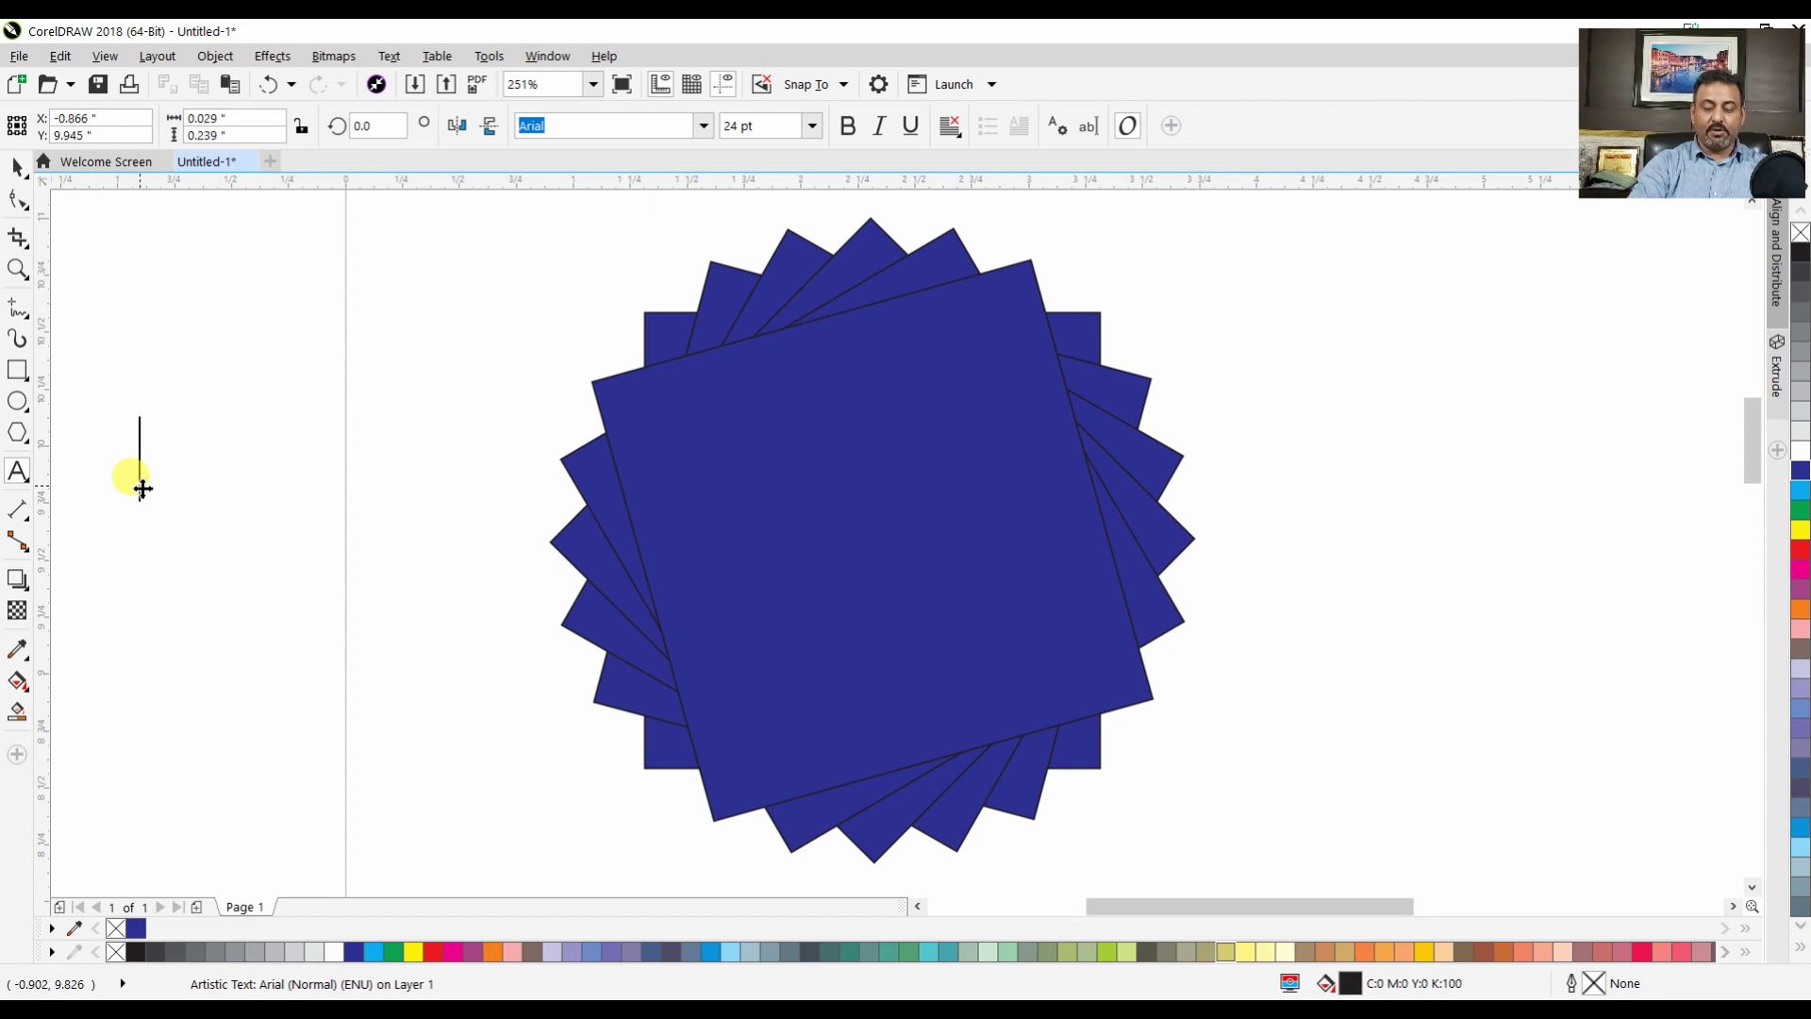
{"action": "type", "text": "HP"}
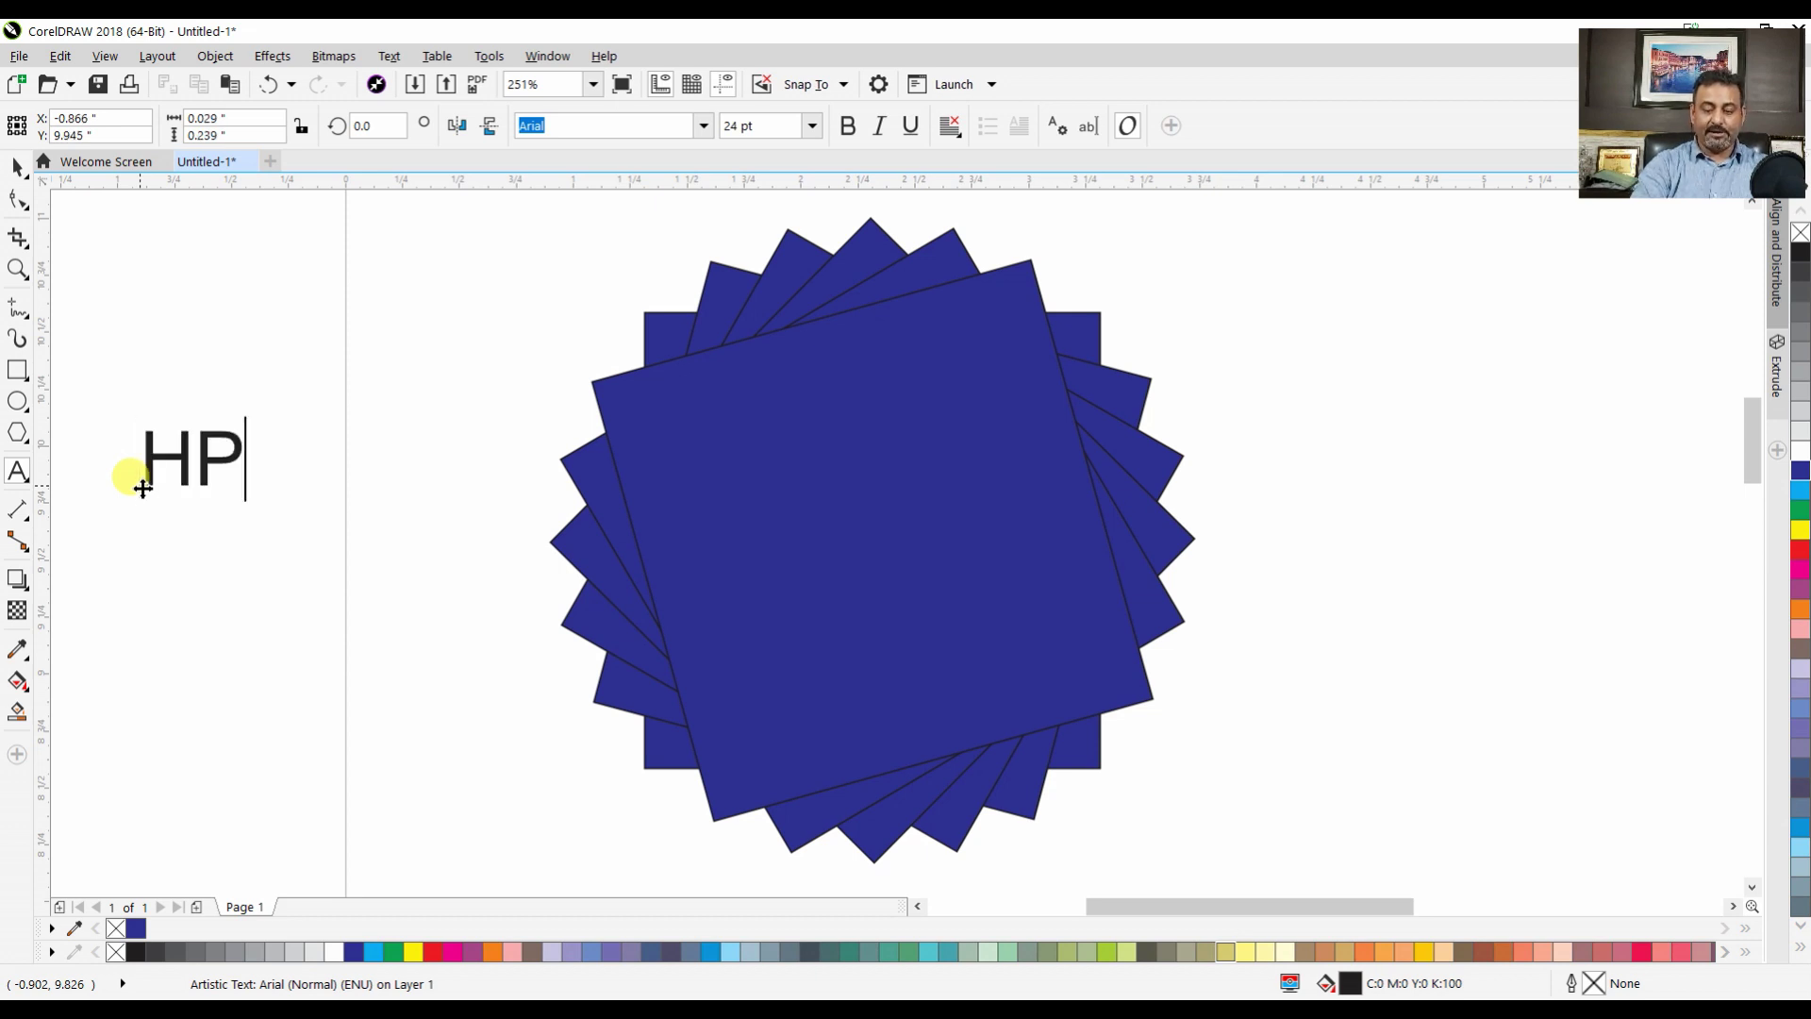
{"action": "key", "text": "ctrl+space"}
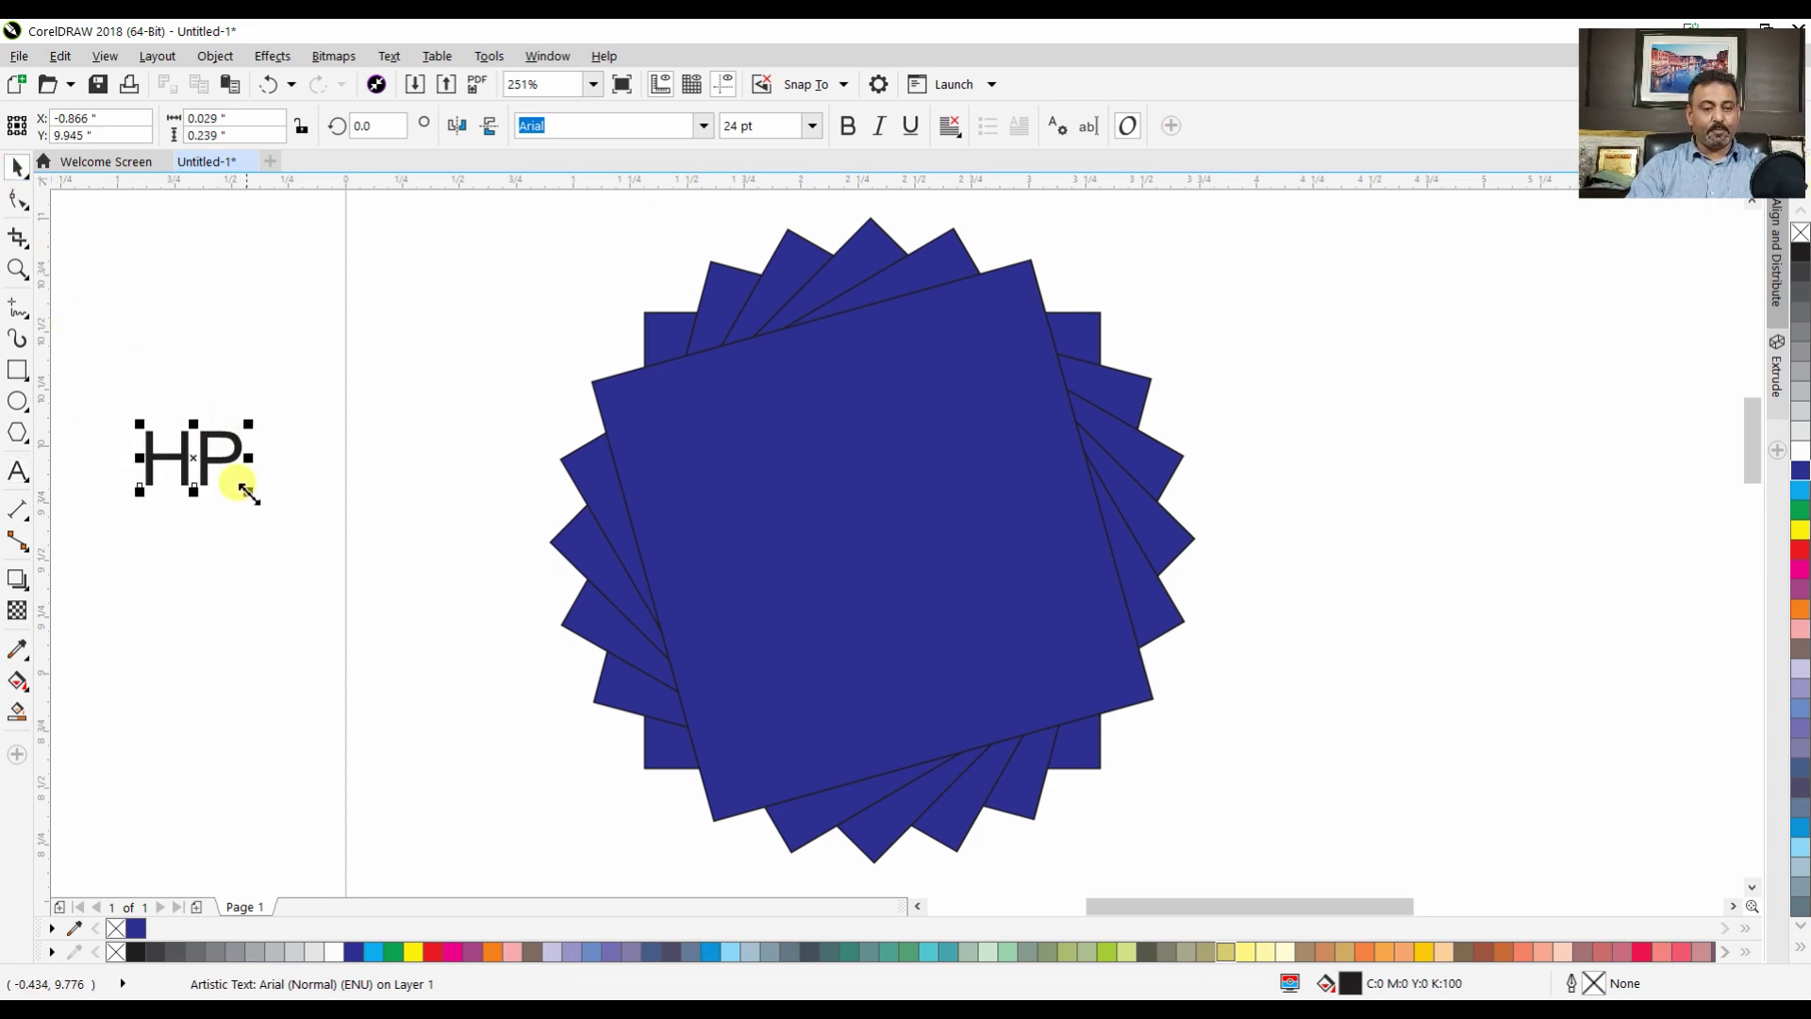
Enlarge the "HP" text to about 91 pt over the middle of the blue rosette and fill it white
{"action": "left_click_drag", "start_coordinate": [250, 489], "coordinate": [380, 572]}
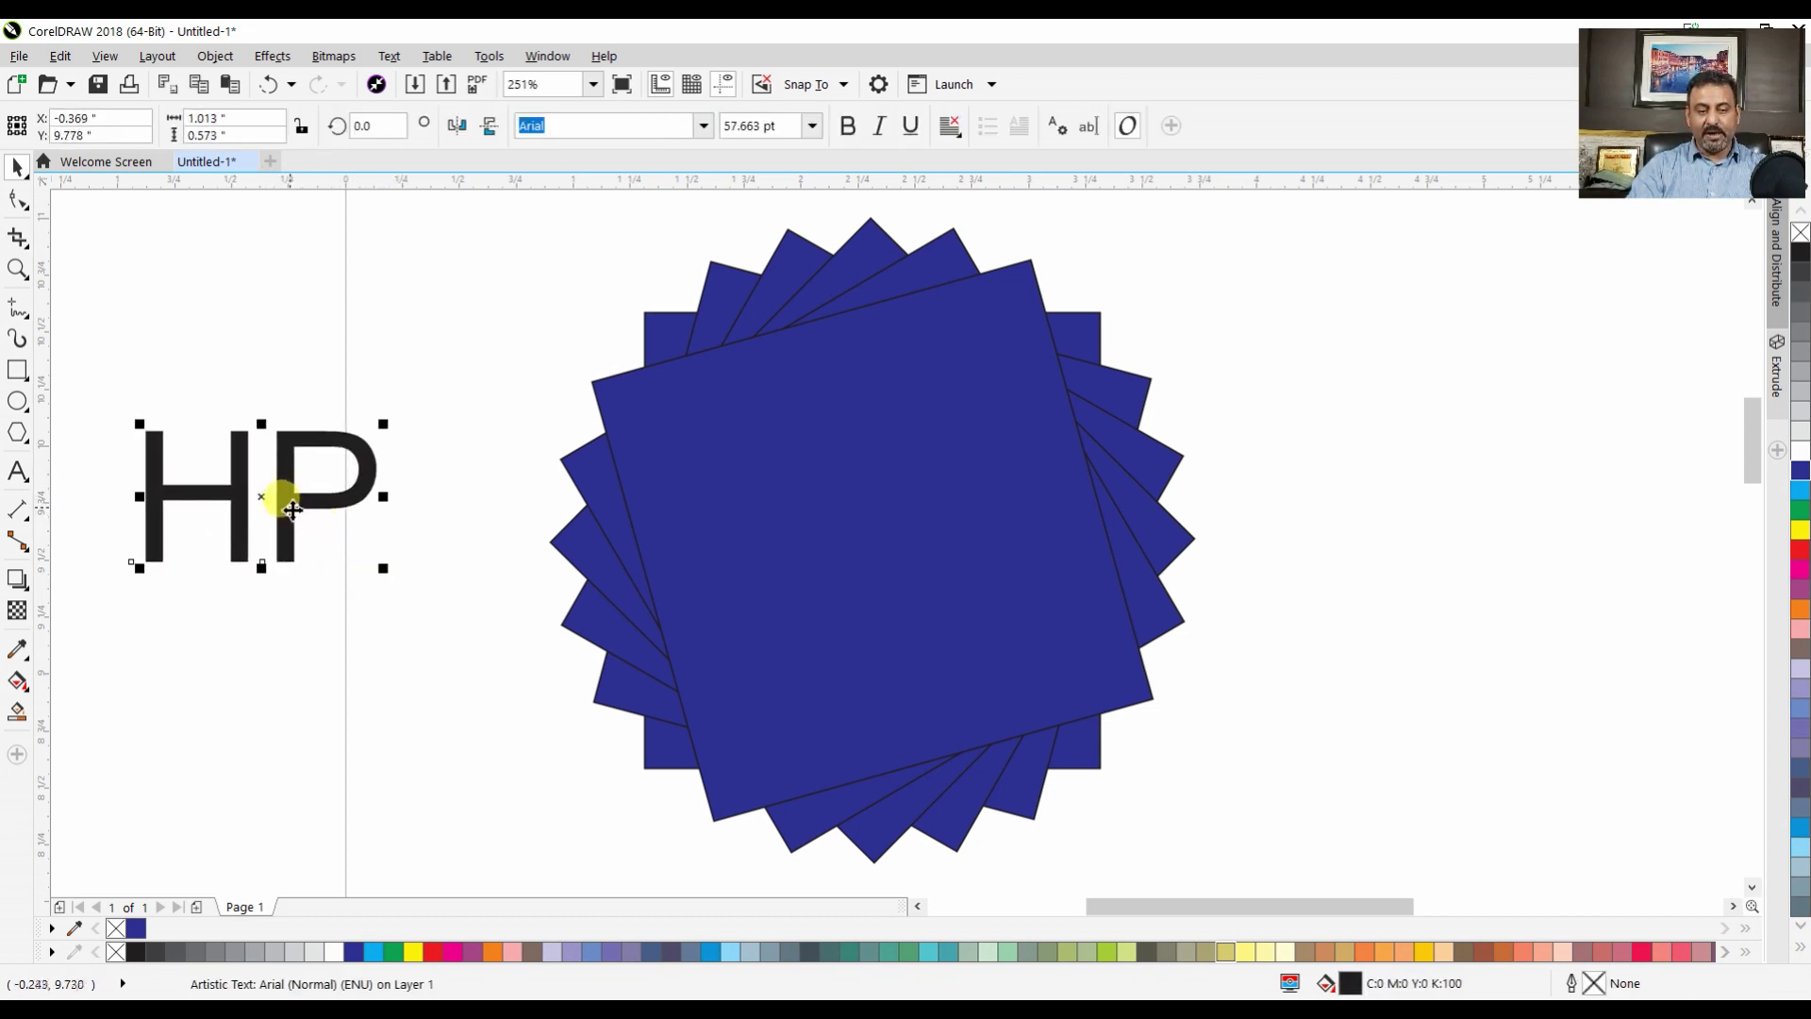
{"action": "left_click_drag", "start_coordinate": [294, 506], "coordinate": [830, 505]}
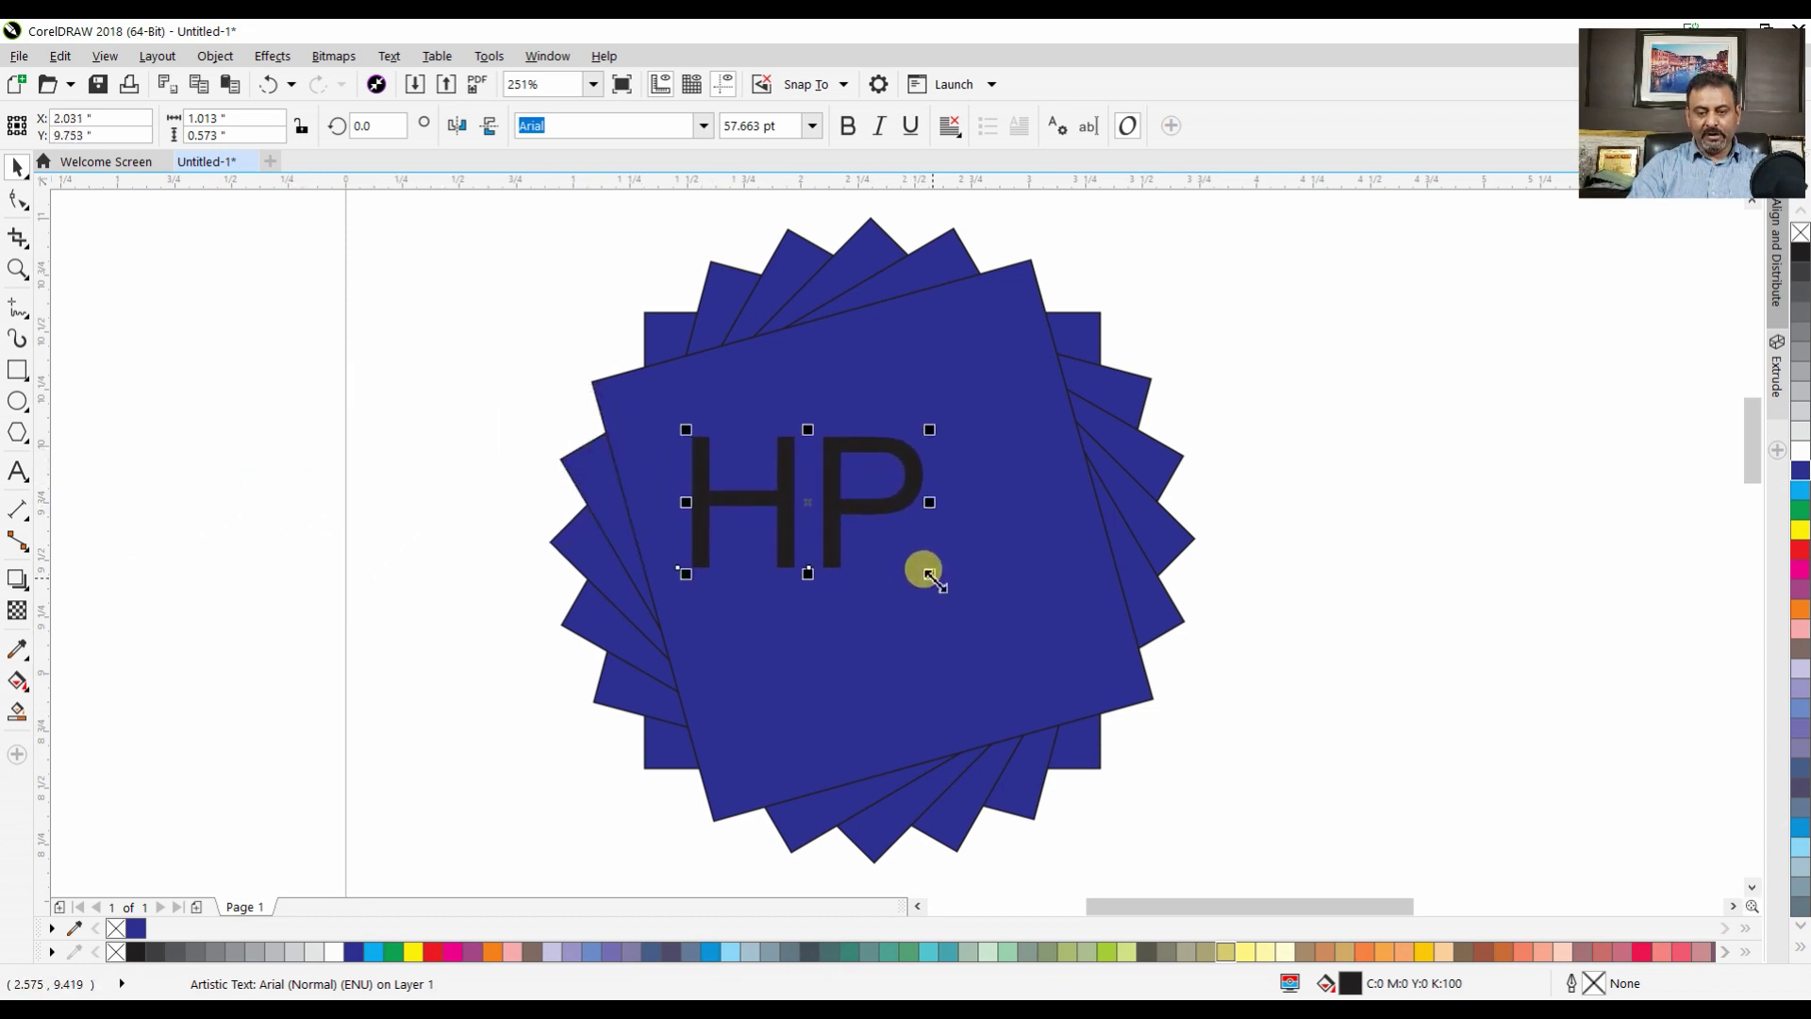
{"action": "left_click_drag", "start_coordinate": [927, 571], "coordinate": [1058, 651]}
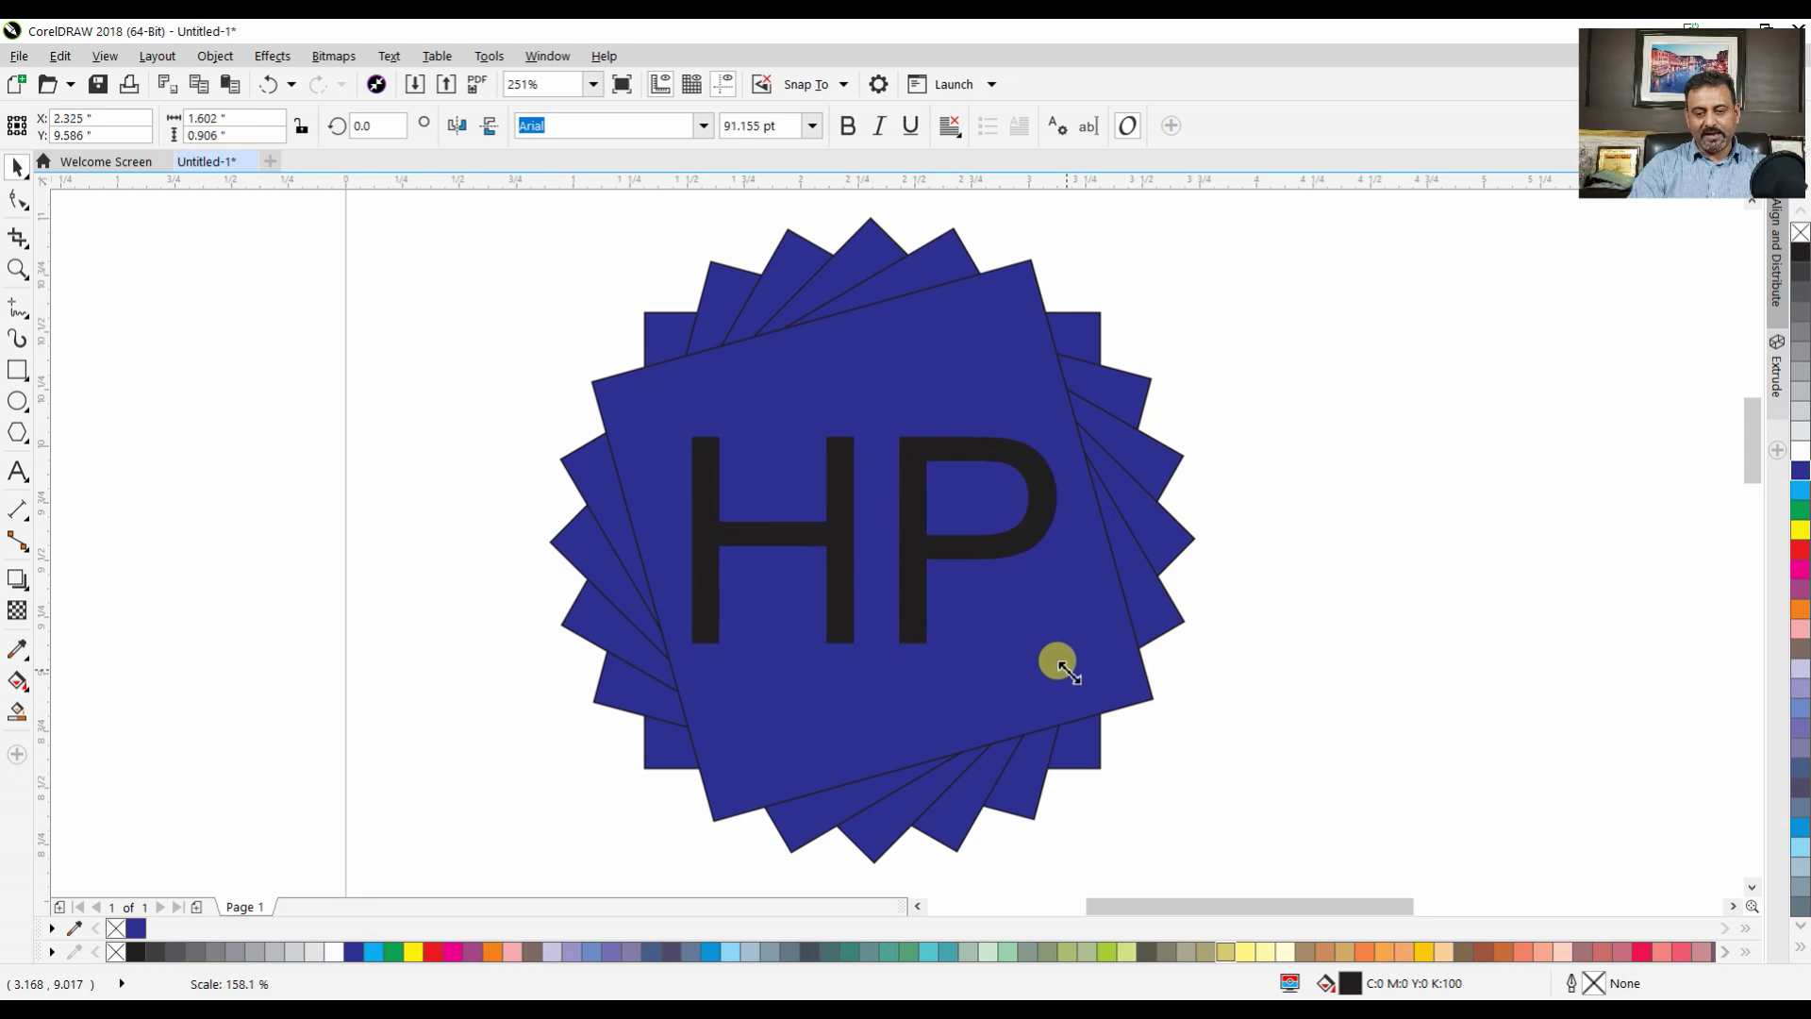
{"action": "left_click", "coordinate": [1801, 450]}
{"action": "left_click", "coordinate": [1531, 442]}
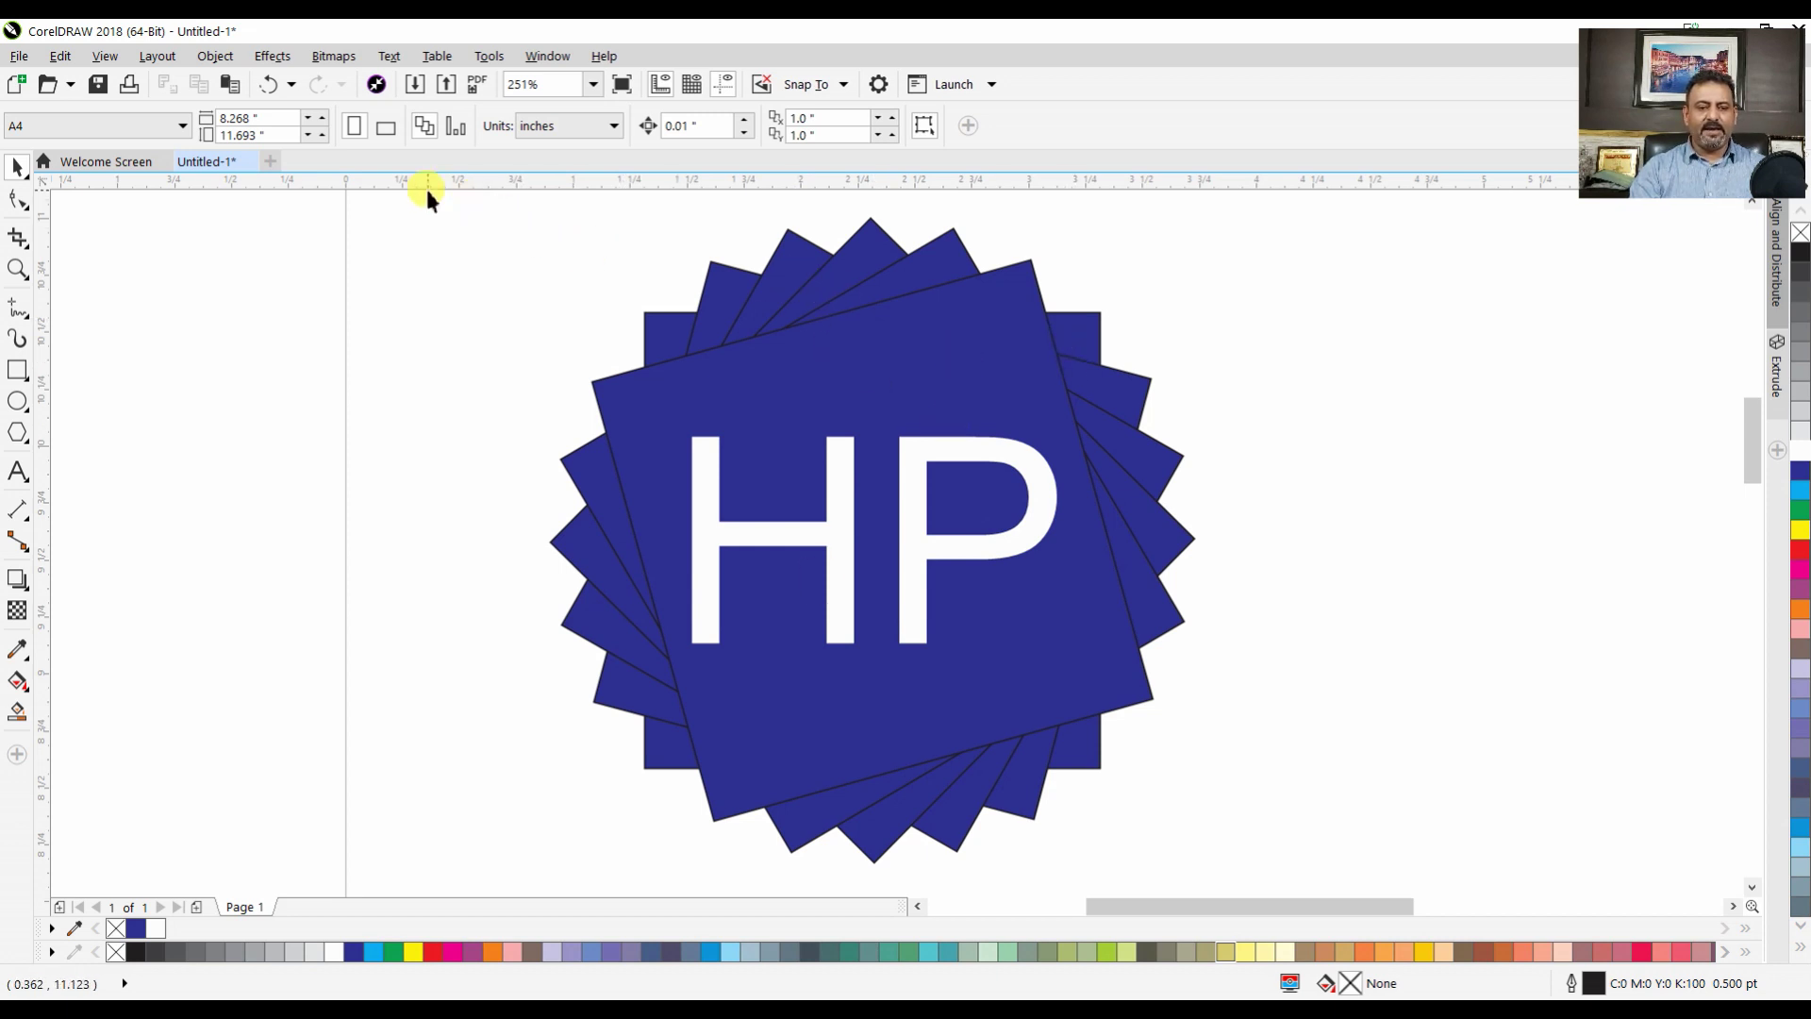
Try combining the six blue squares and the white "HP" text into a single curve, and undo the combine
{"action": "left_click_drag", "start_coordinate": [428, 190], "coordinate": [1288, 872]}
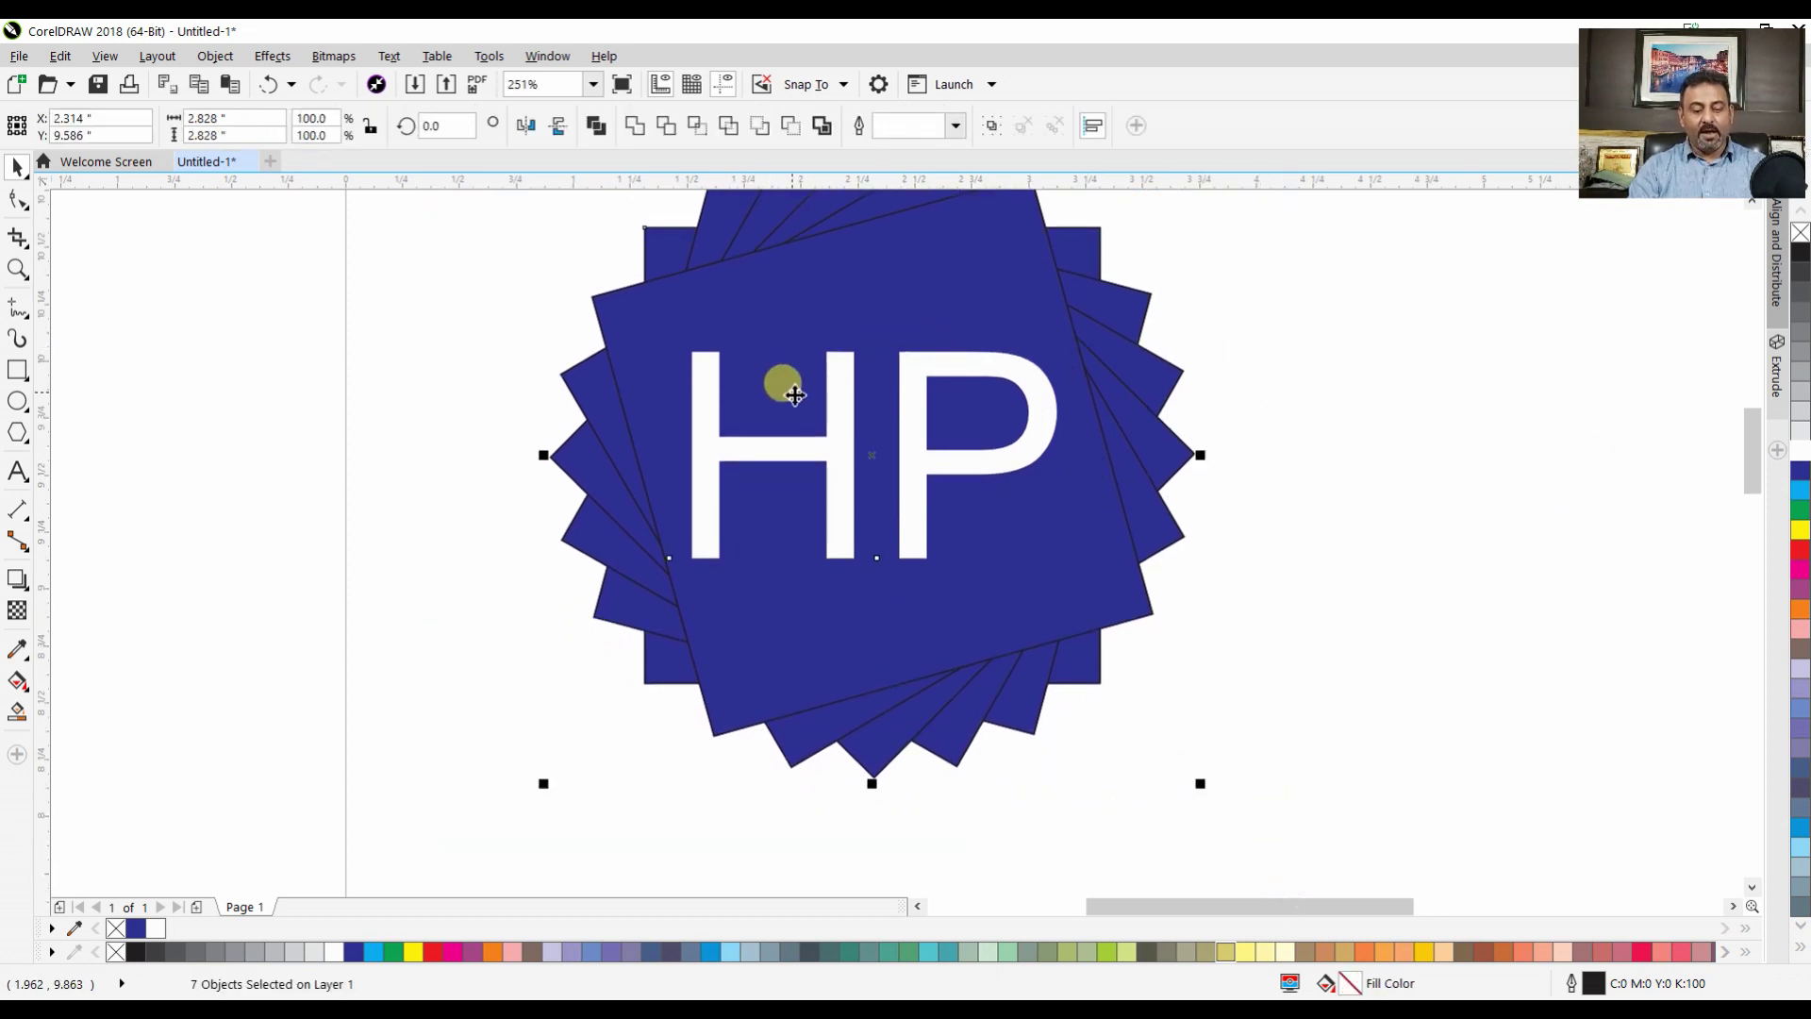
{"action": "scroll", "coordinate": [796, 395], "scroll_direction": "down", "scroll_amount": 2}
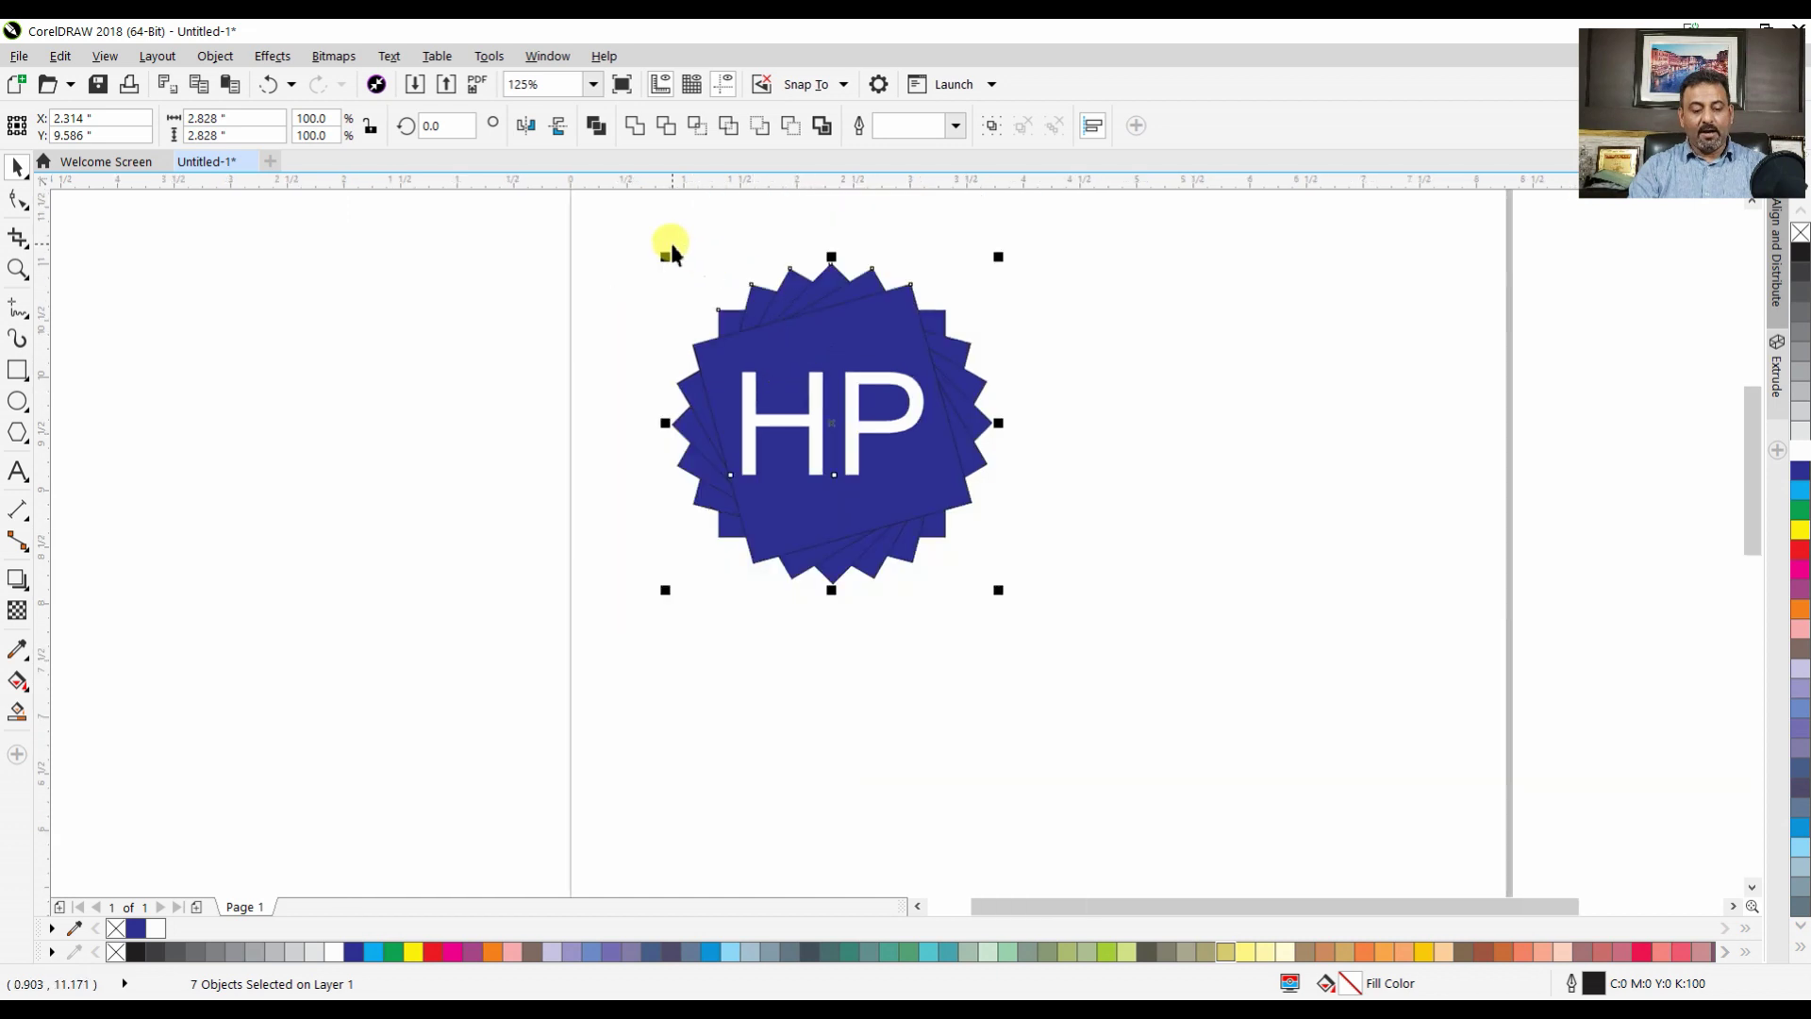
{"action": "key", "text": "z"}
{"action": "left_click_drag", "start_coordinate": [620, 211], "coordinate": [1092, 676]}
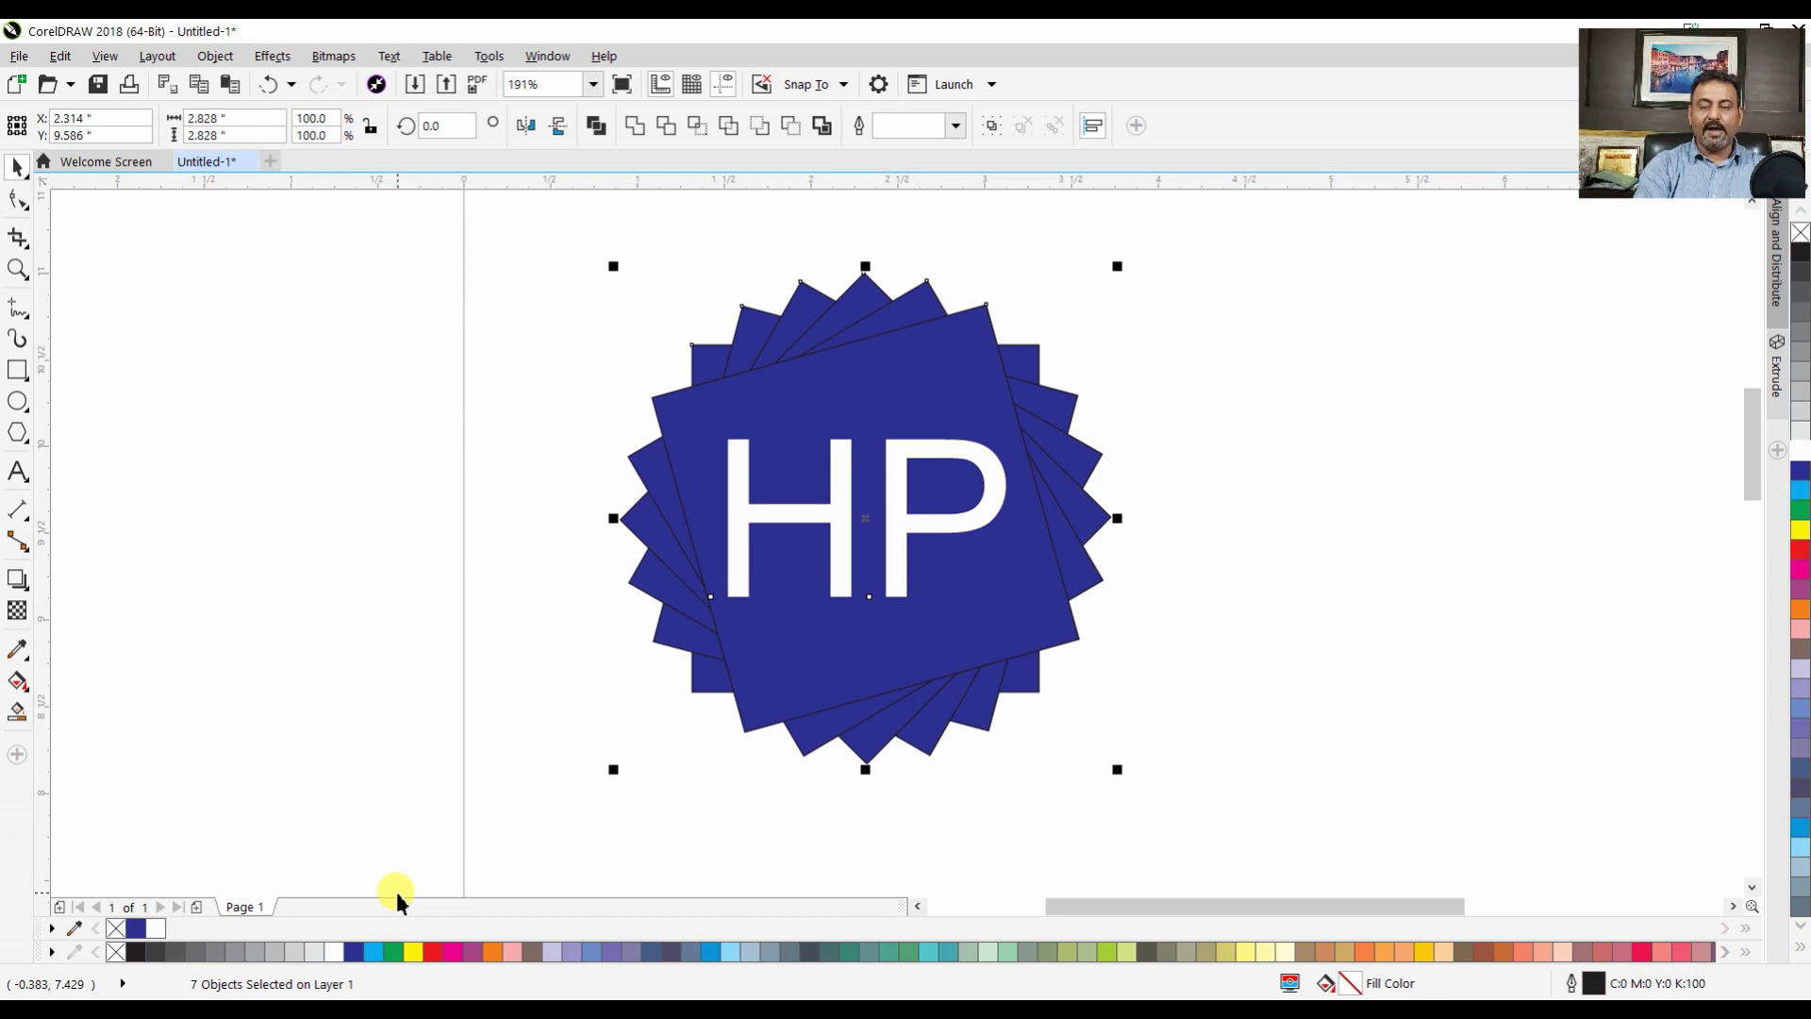
{"action": "key", "text": "ctrl+l"}
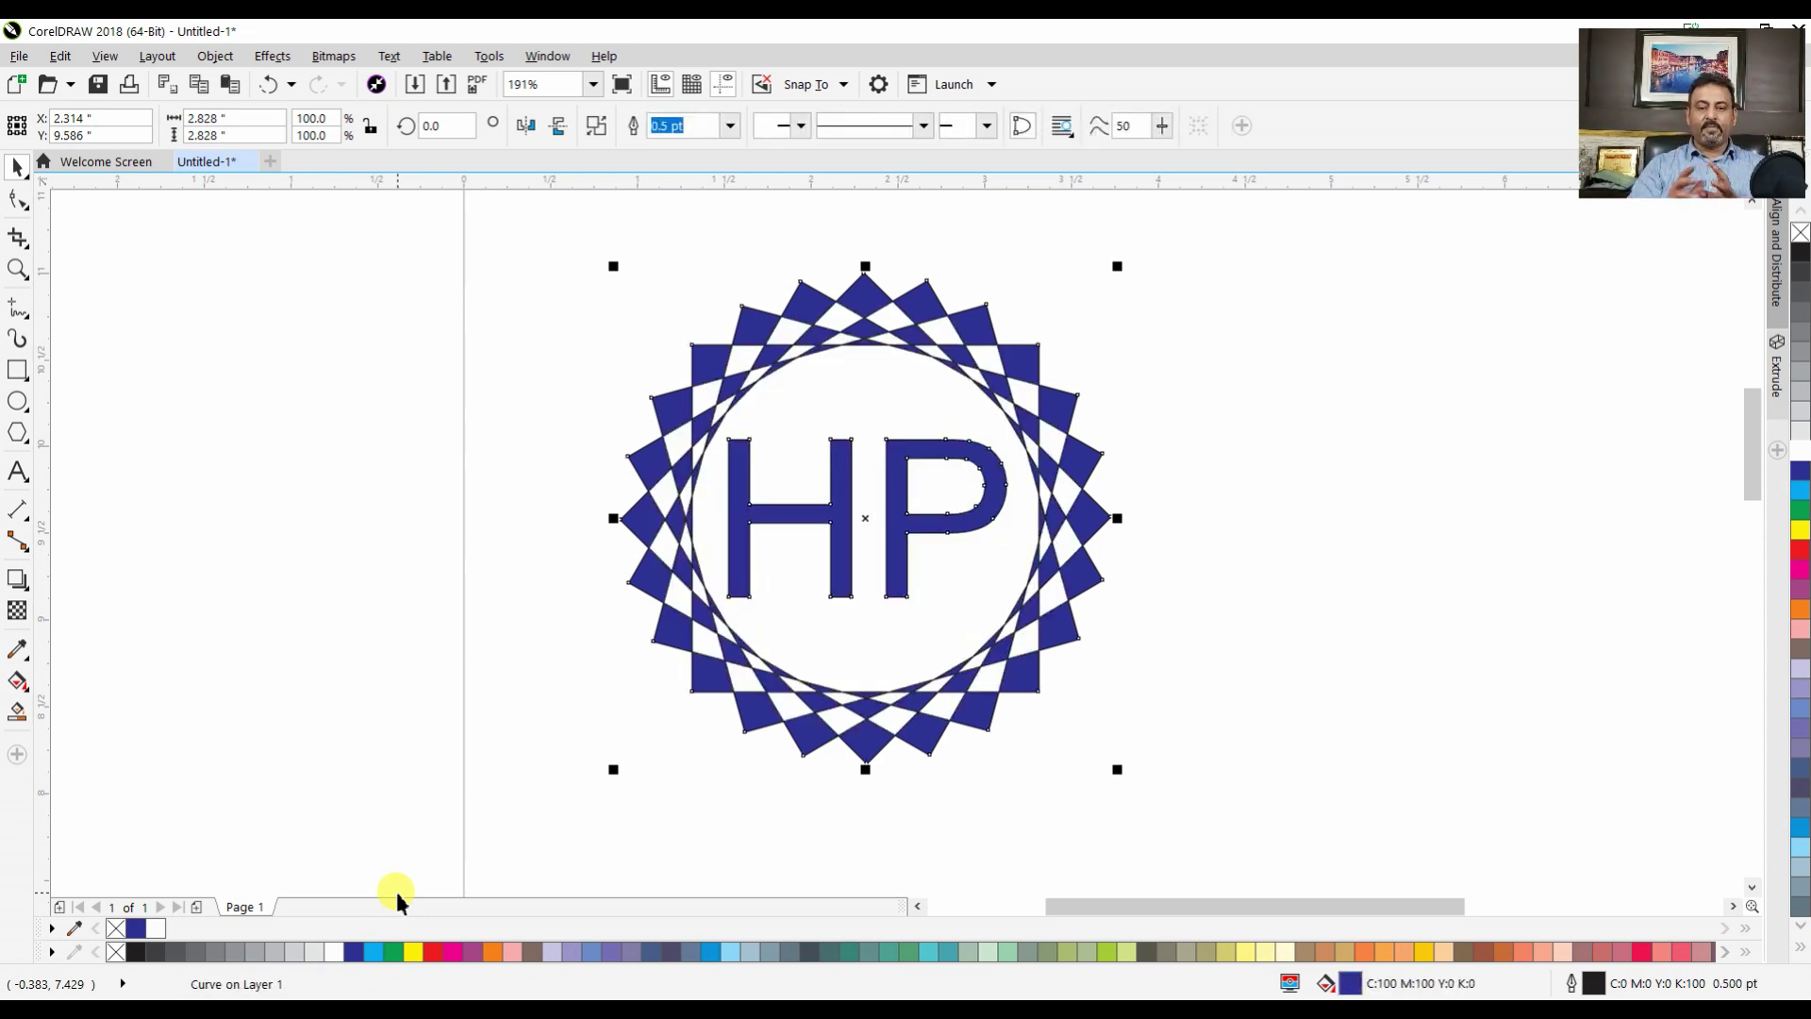
{"action": "left_click", "coordinate": [1287, 592]}
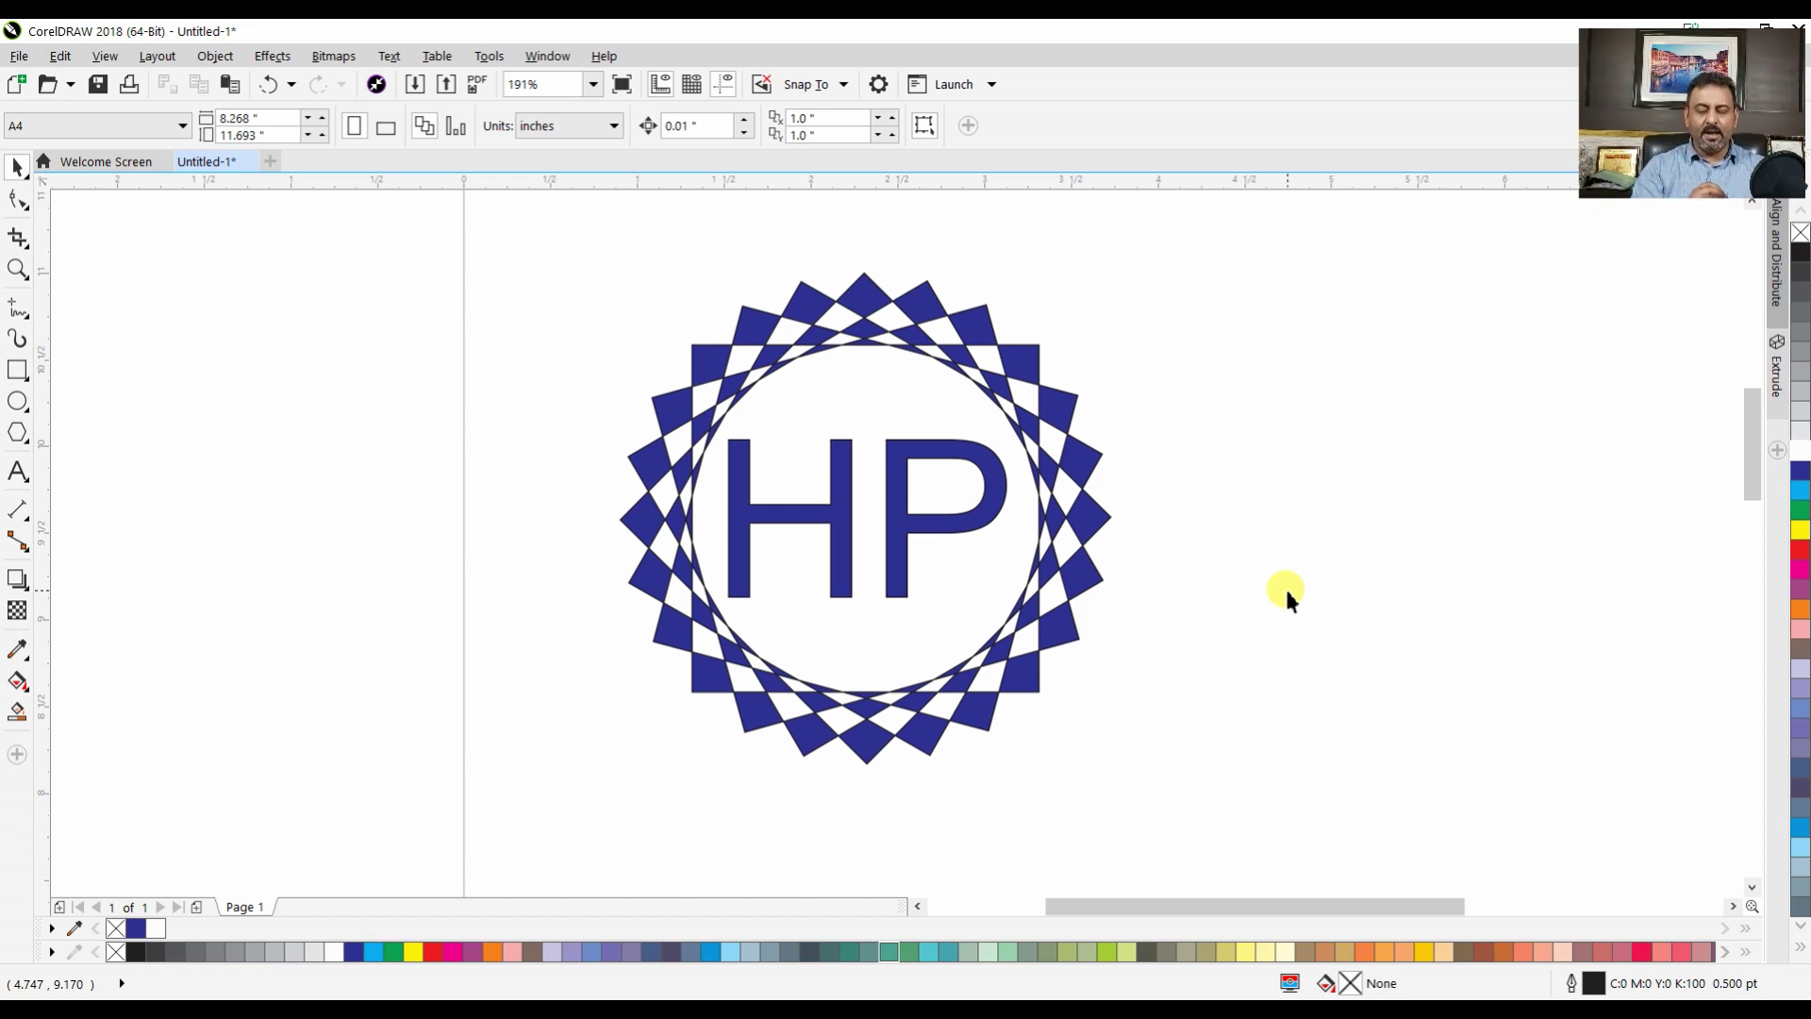
{"action": "key", "text": "ctrl+z"}
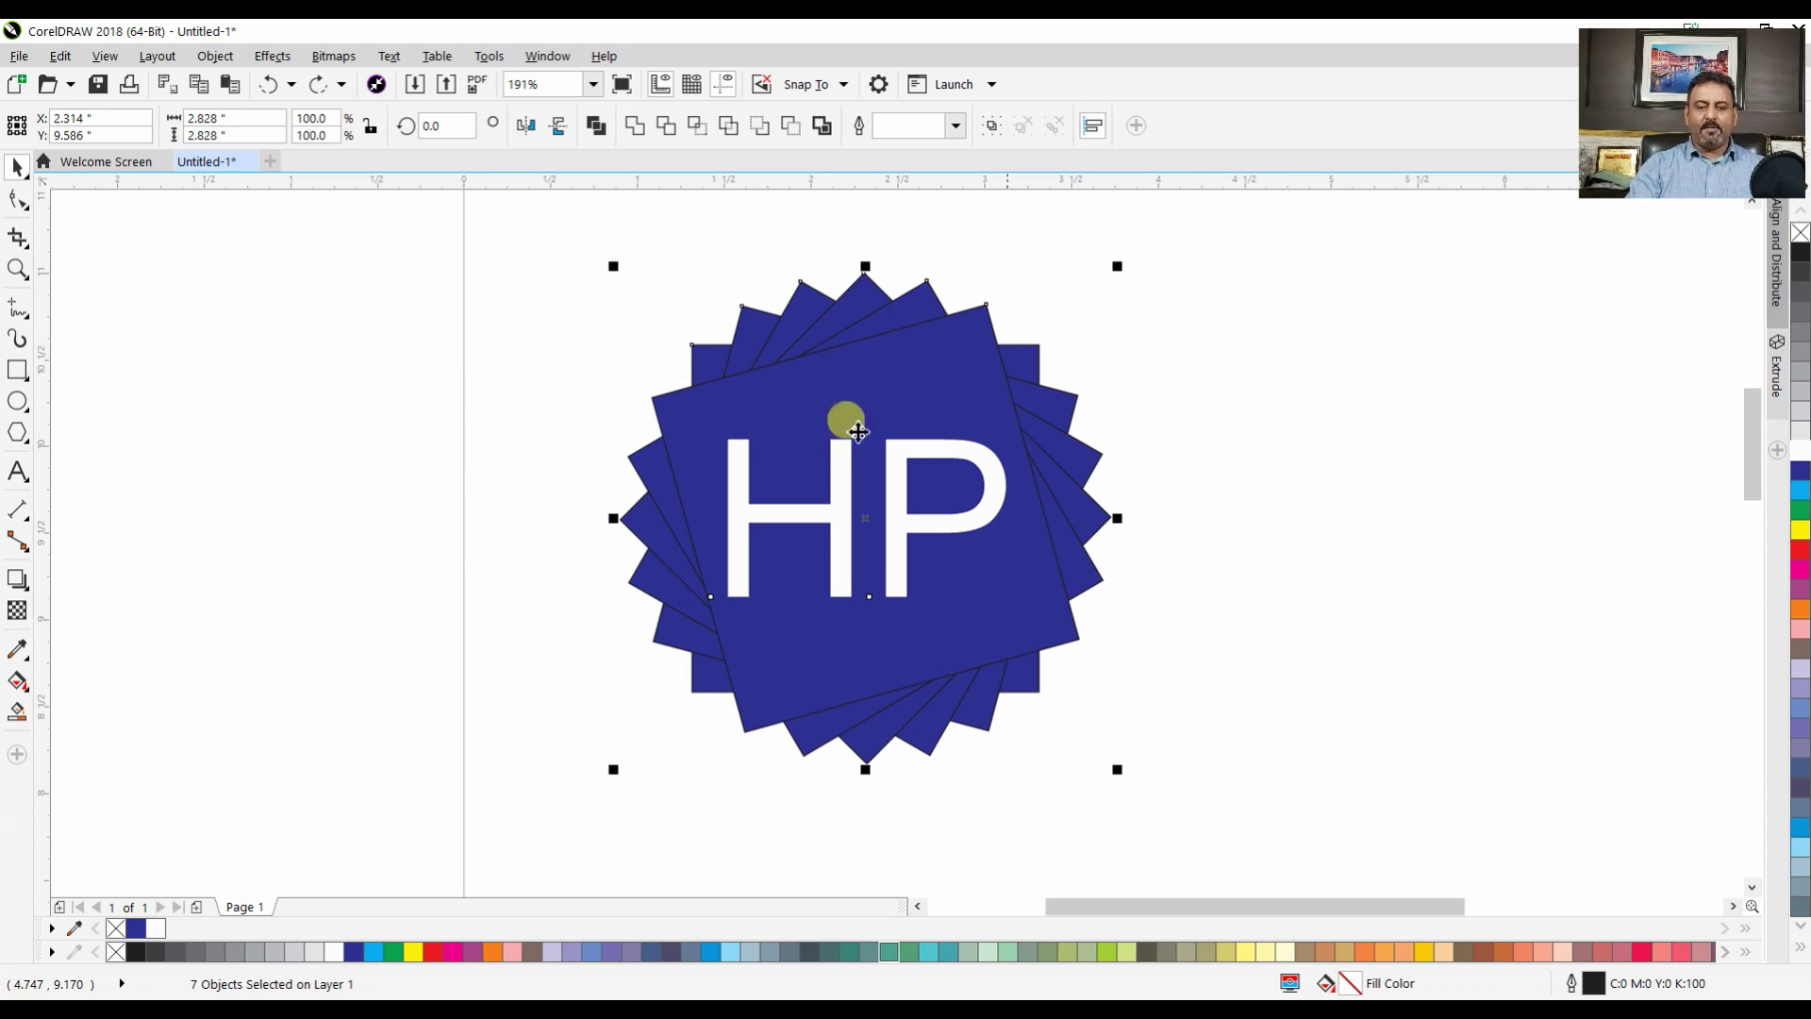
Combine all the rosette squares and the "HP" text into one curve and delete it from the page
{"action": "left_click_drag", "start_coordinate": [550, 203], "coordinate": [1258, 838]}
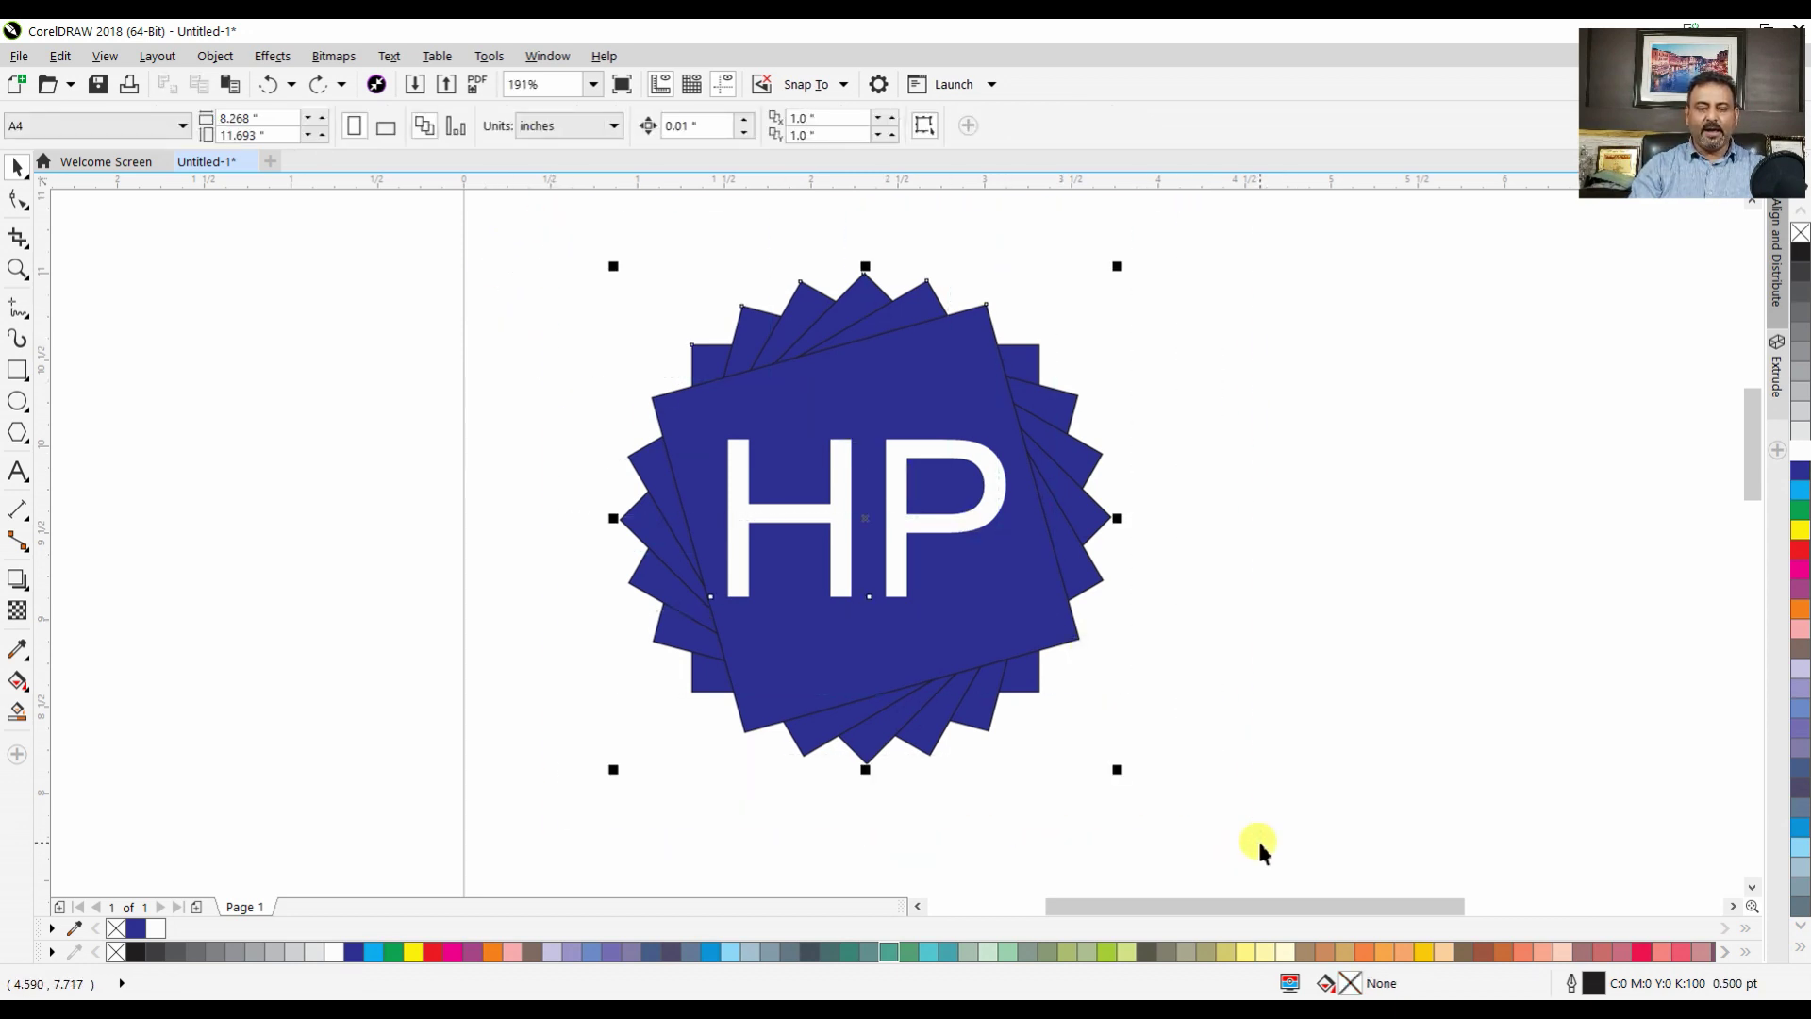
{"action": "key", "text": "ctrl+l"}
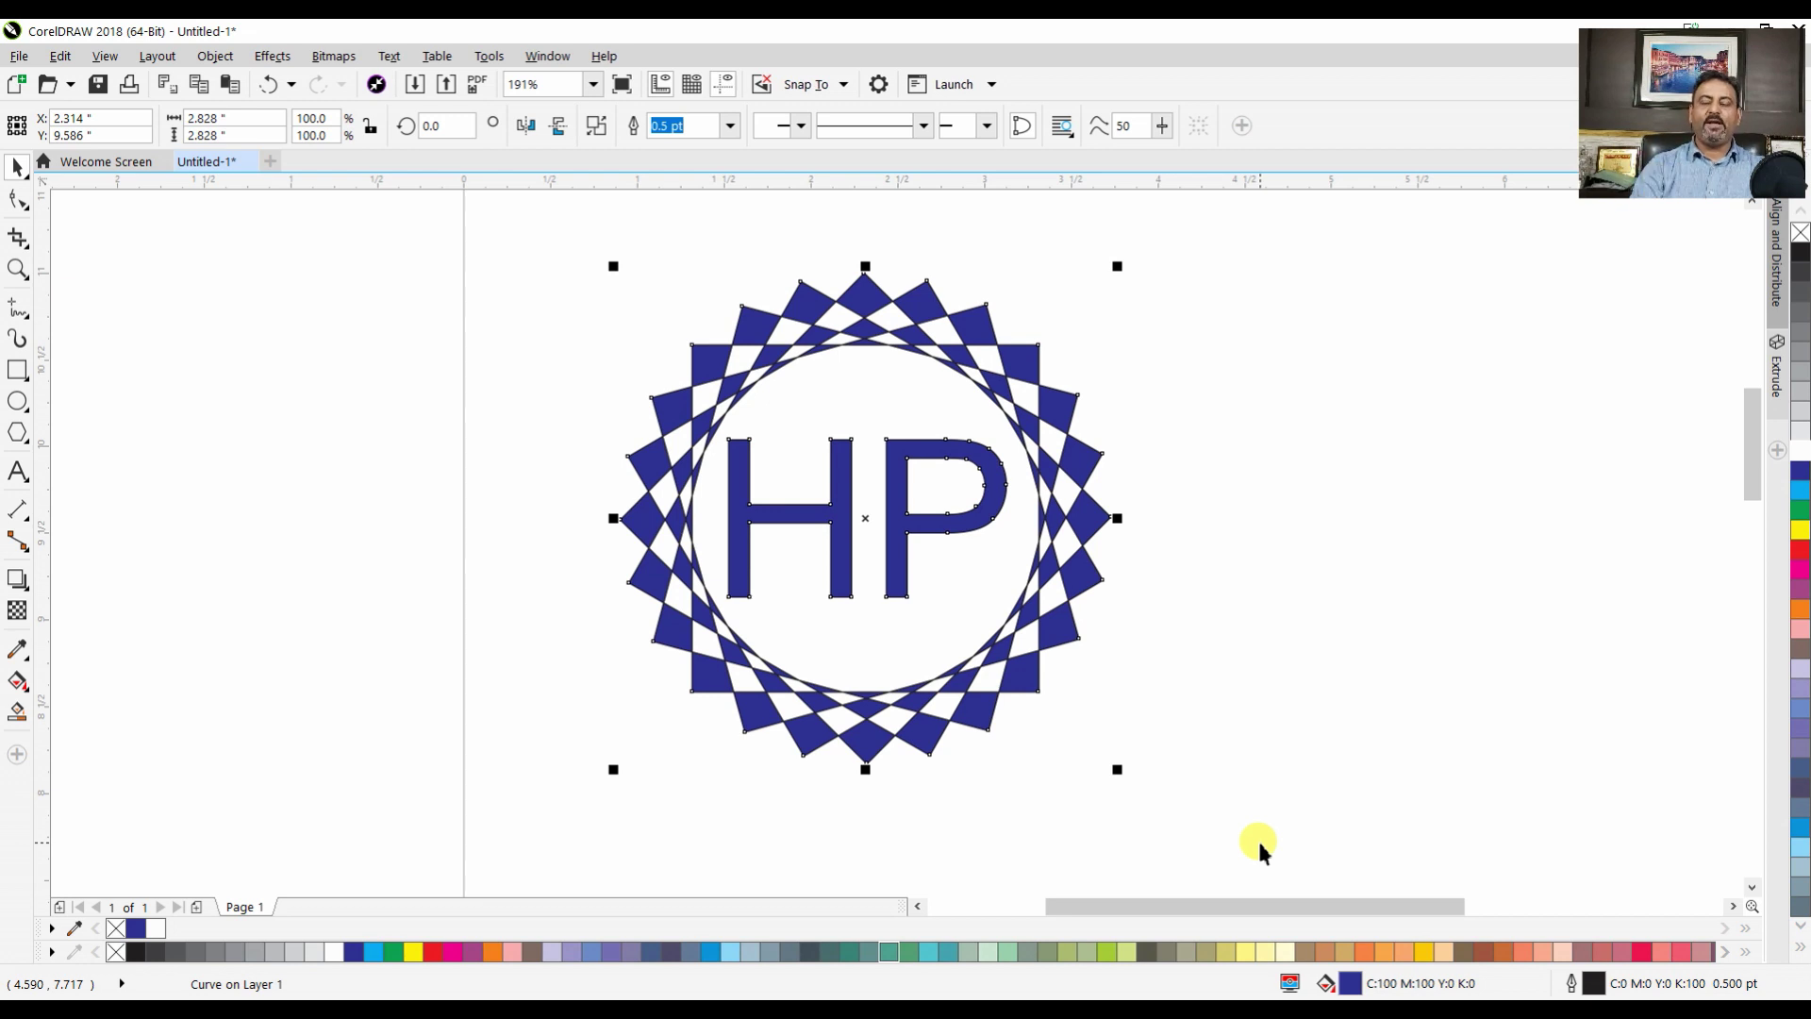
{"action": "scroll", "coordinate": [1228, 510], "scroll_direction": "up", "scroll_amount": 1}
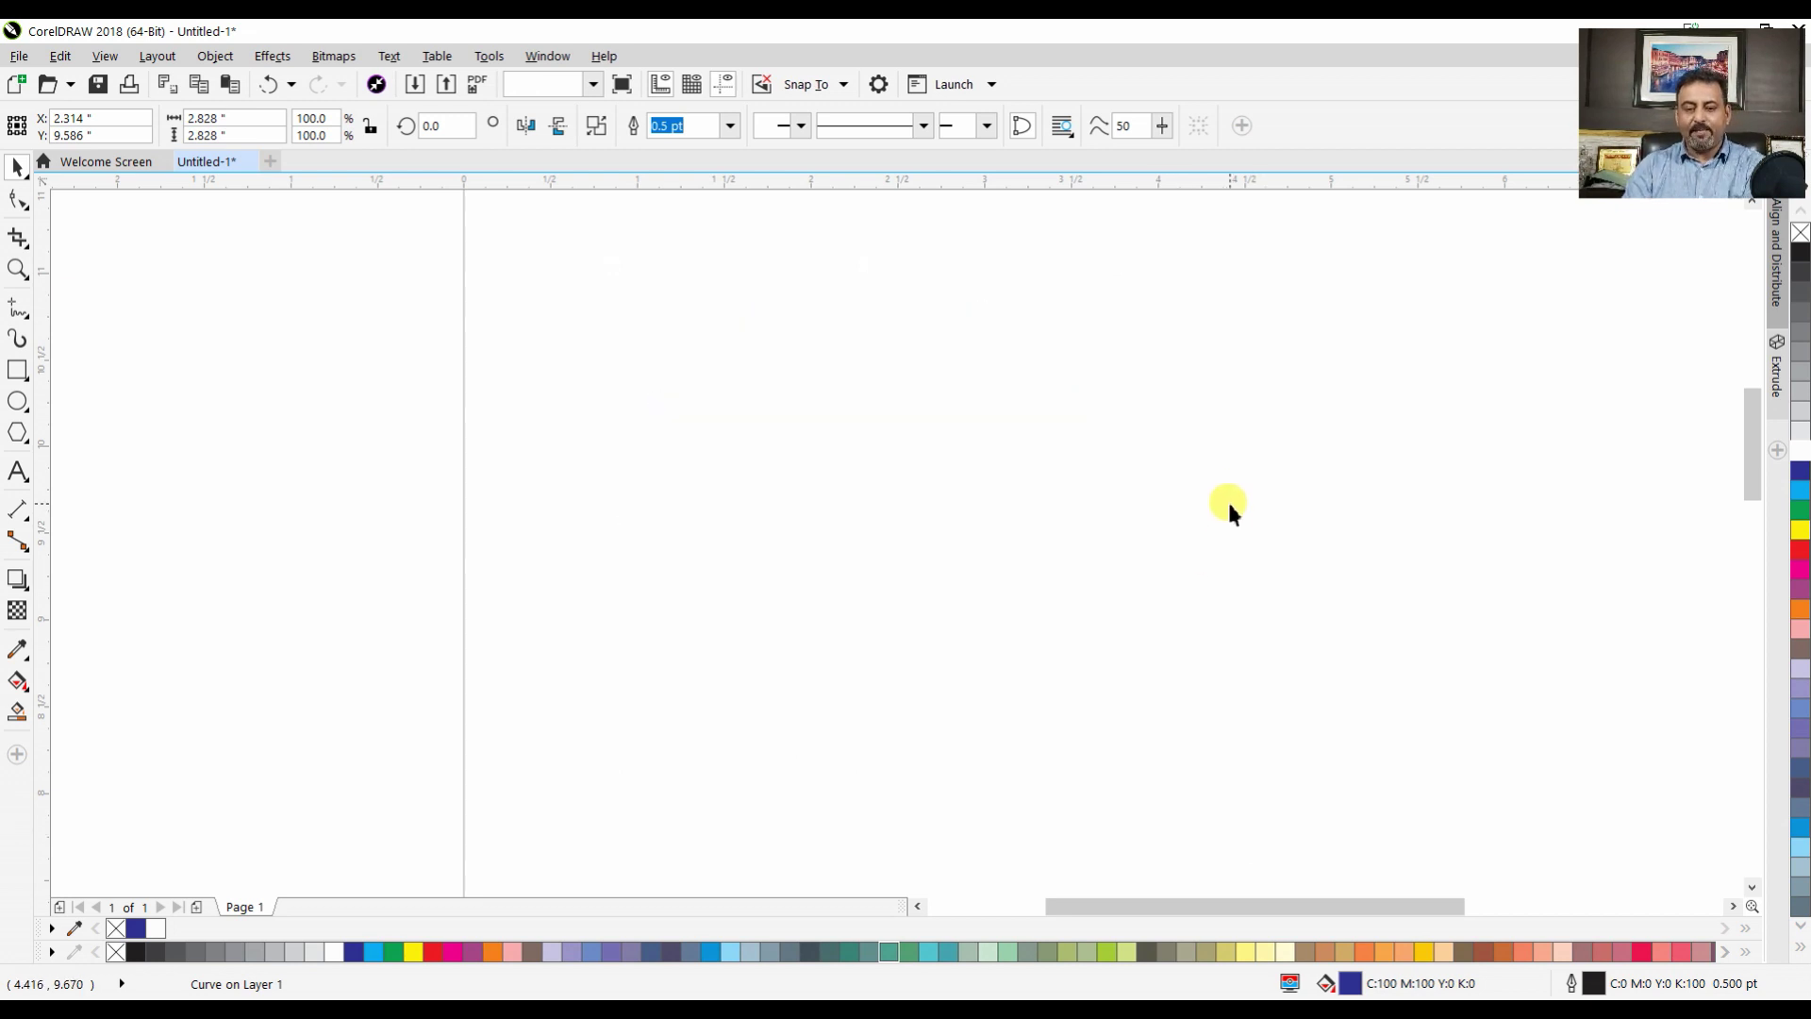
Draw a rectangle about 1.96 by 2.08 inches on the upper part of the page and fill it blue (C:100 M:100 Y:0 K:0)
{"action": "left_click", "coordinate": [17, 370]}
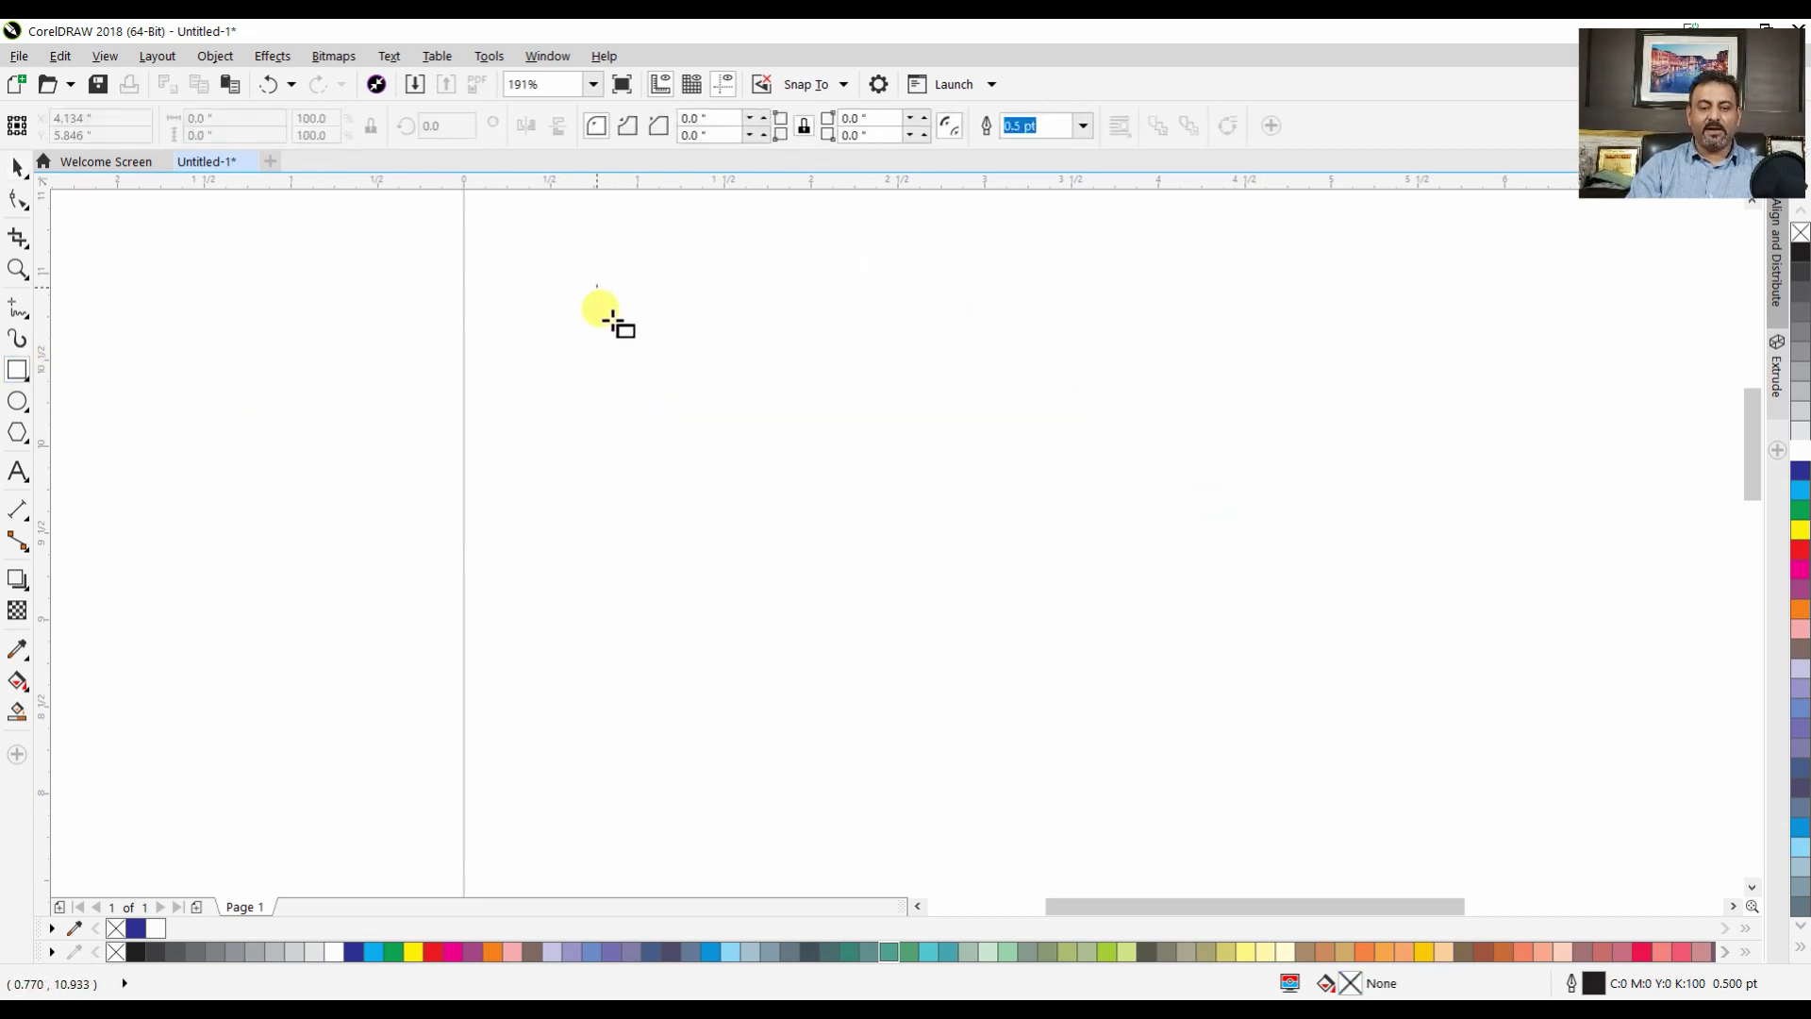
{"action": "left_click_drag", "start_coordinate": [596, 284], "coordinate": [938, 646]}
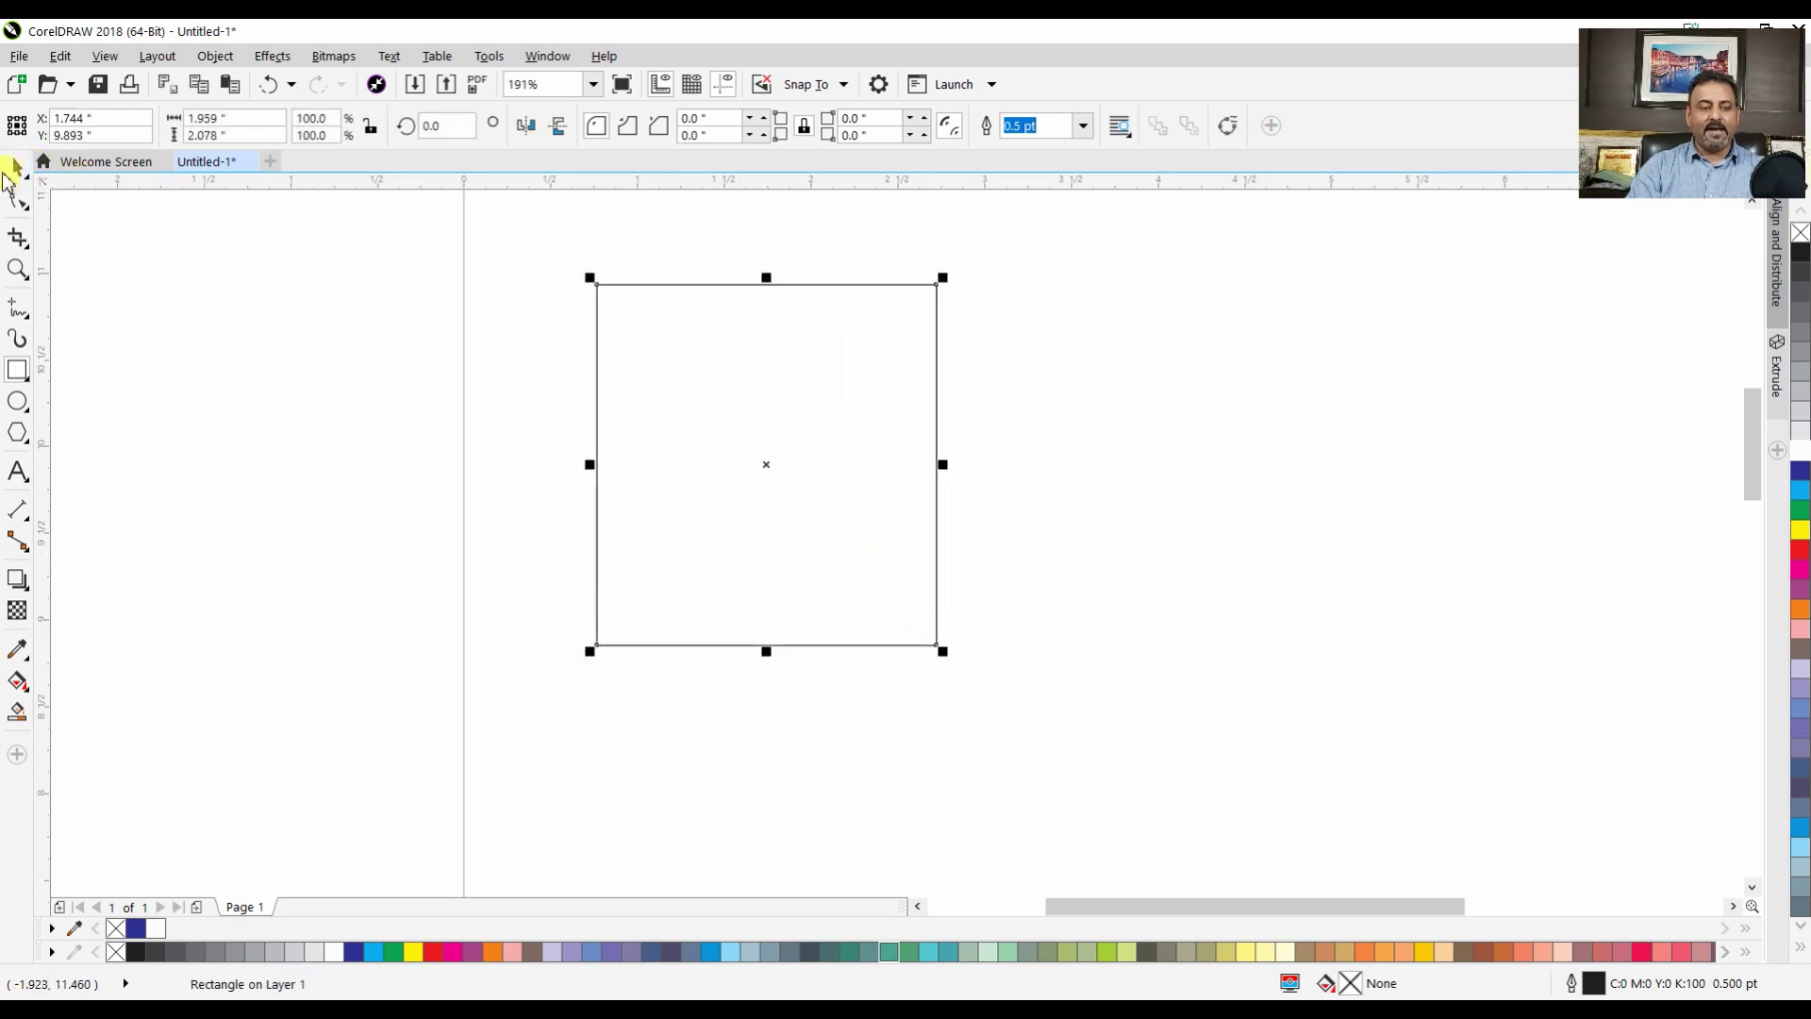
{"action": "left_click", "coordinate": [16, 166]}
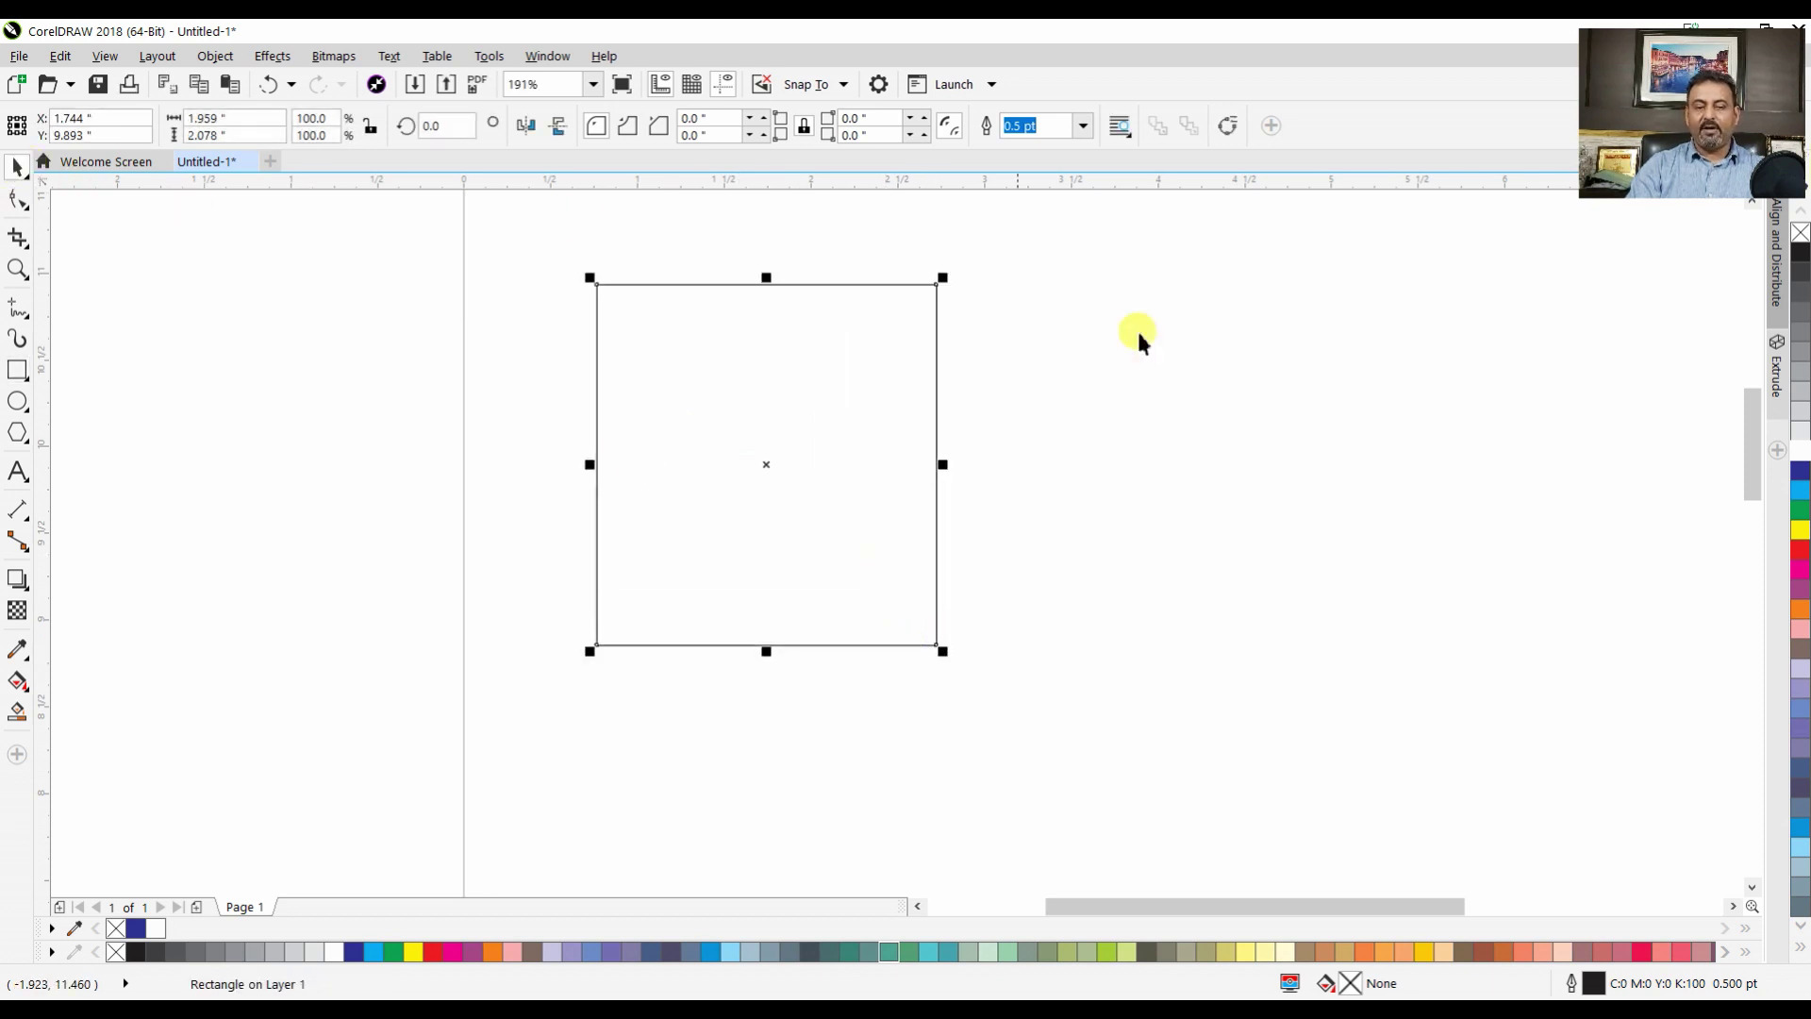
{"action": "left_click", "coordinate": [1797, 479]}
Draw a second rectangle about 2.12 by 2.09 inches overlapping the blue one's lower corner and fill it green (C:100 M:0 Y:100 K:0)
{"action": "left_click", "coordinate": [17, 370]}
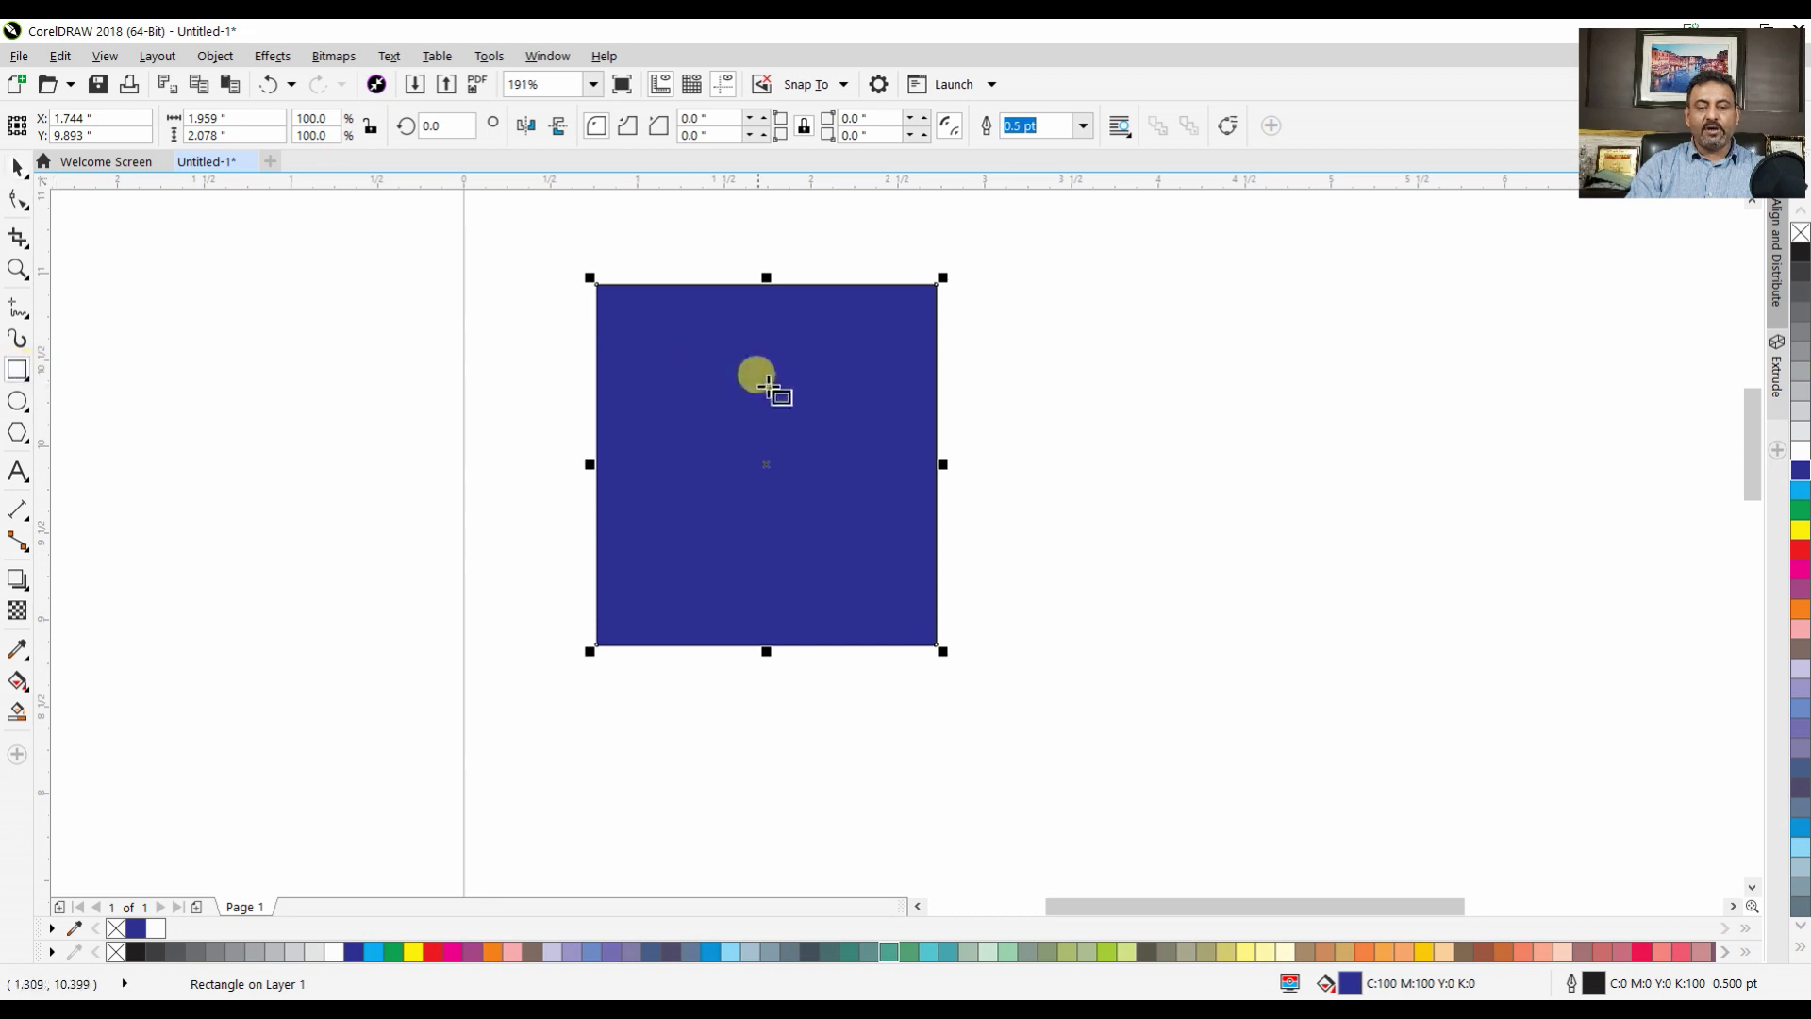
{"action": "left_click_drag", "start_coordinate": [760, 391], "coordinate": [1128, 755]}
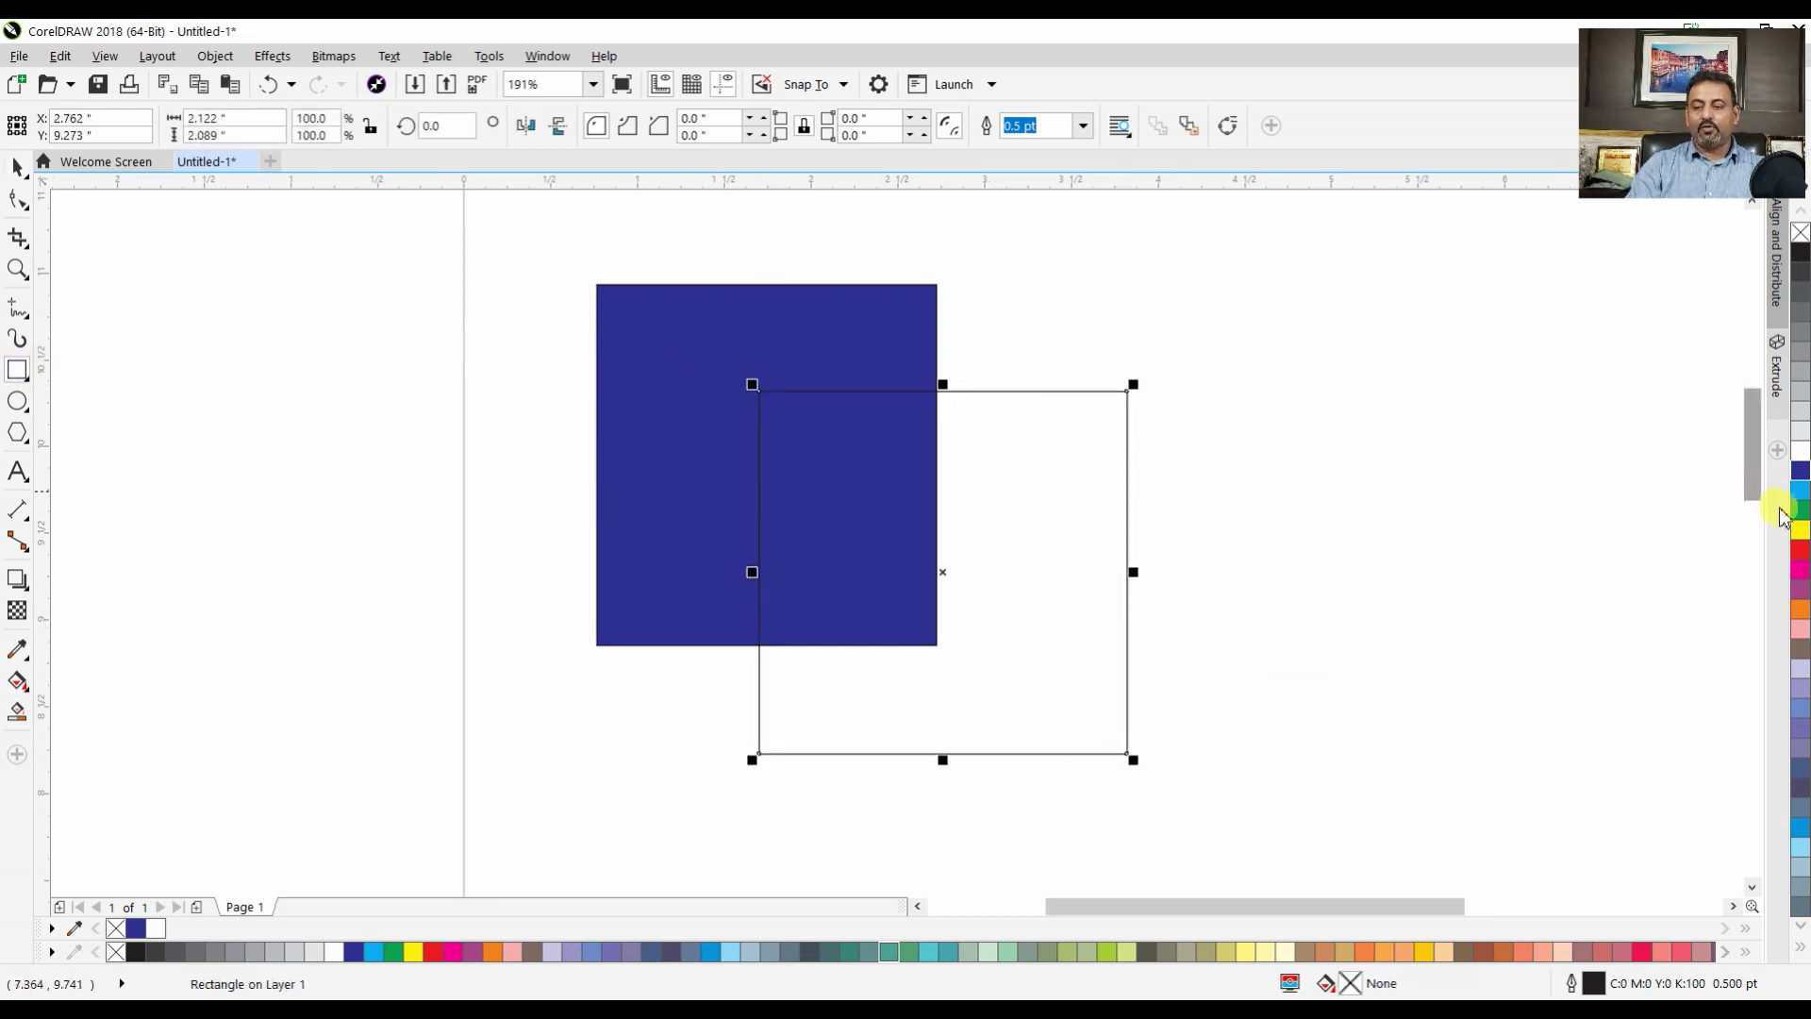
{"action": "left_click", "coordinate": [1799, 510]}
Select the blue and green rectangles, combine them into one curve and deselect it
{"action": "left_click", "coordinate": [16, 166]}
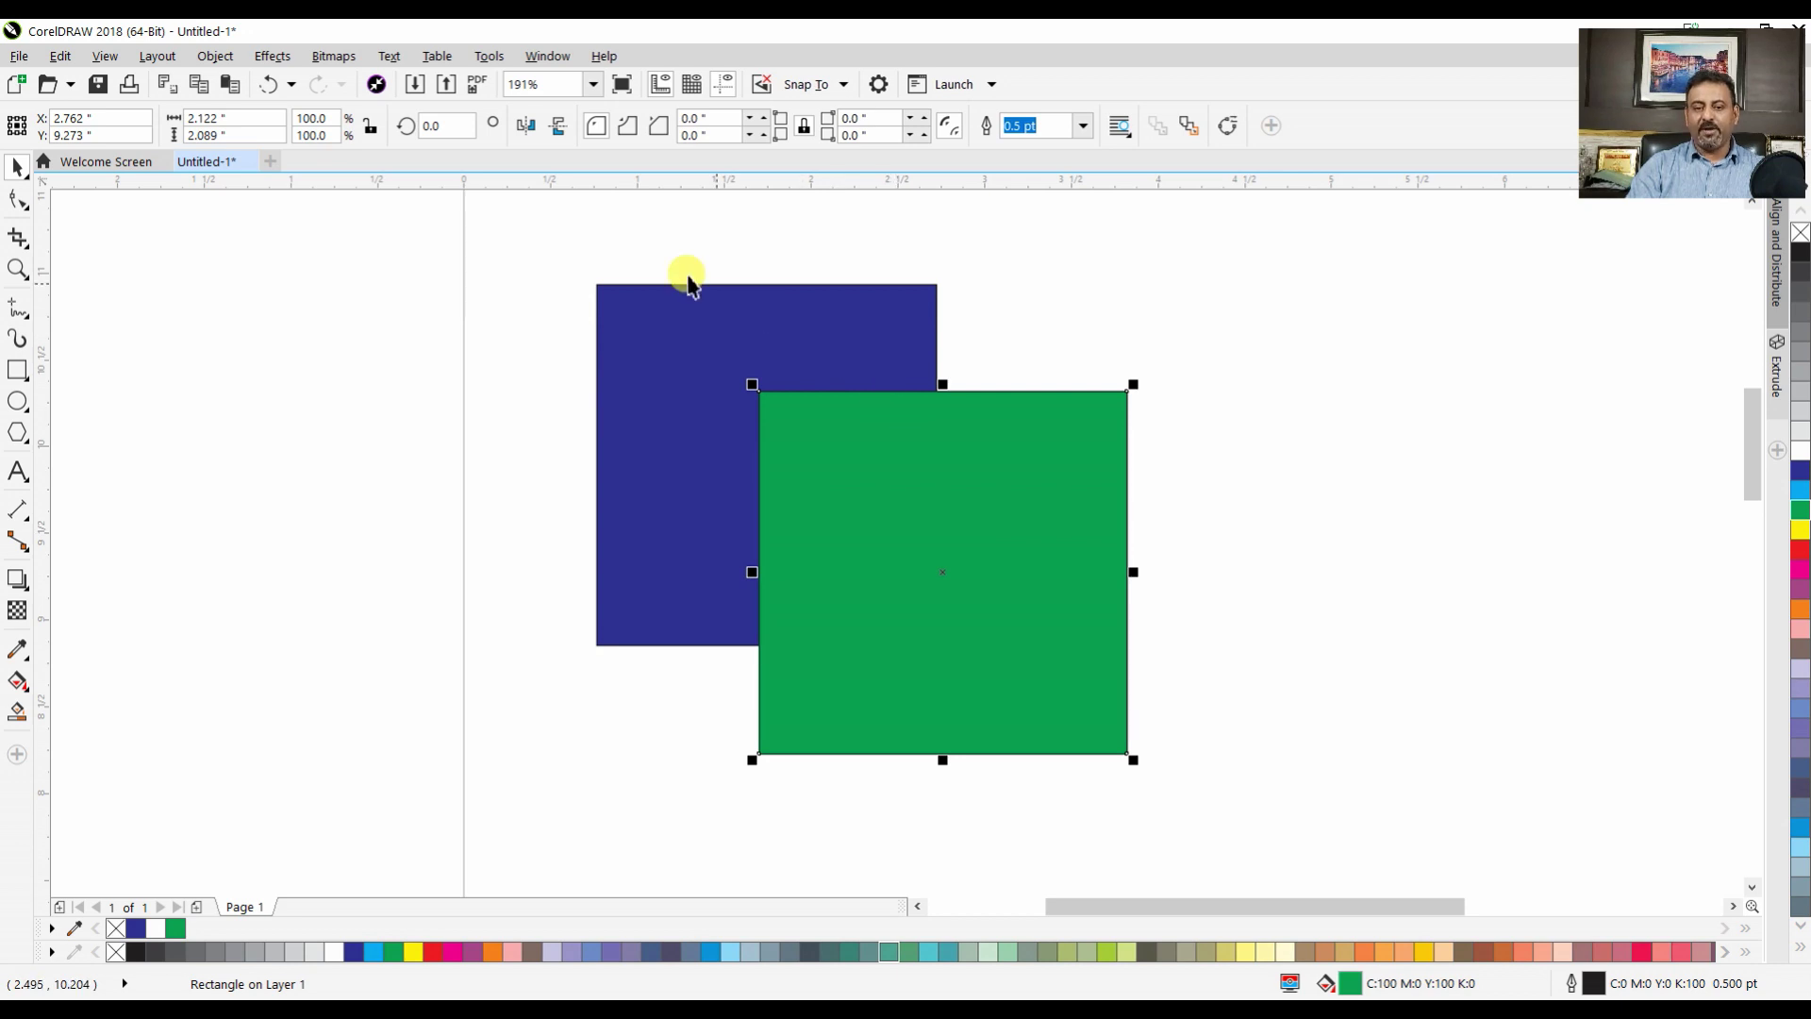
{"action": "left_click_drag", "start_coordinate": [526, 242], "coordinate": [1089, 623]}
{"action": "left_click_drag", "start_coordinate": [1282, 802], "coordinate": [1284, 806]}
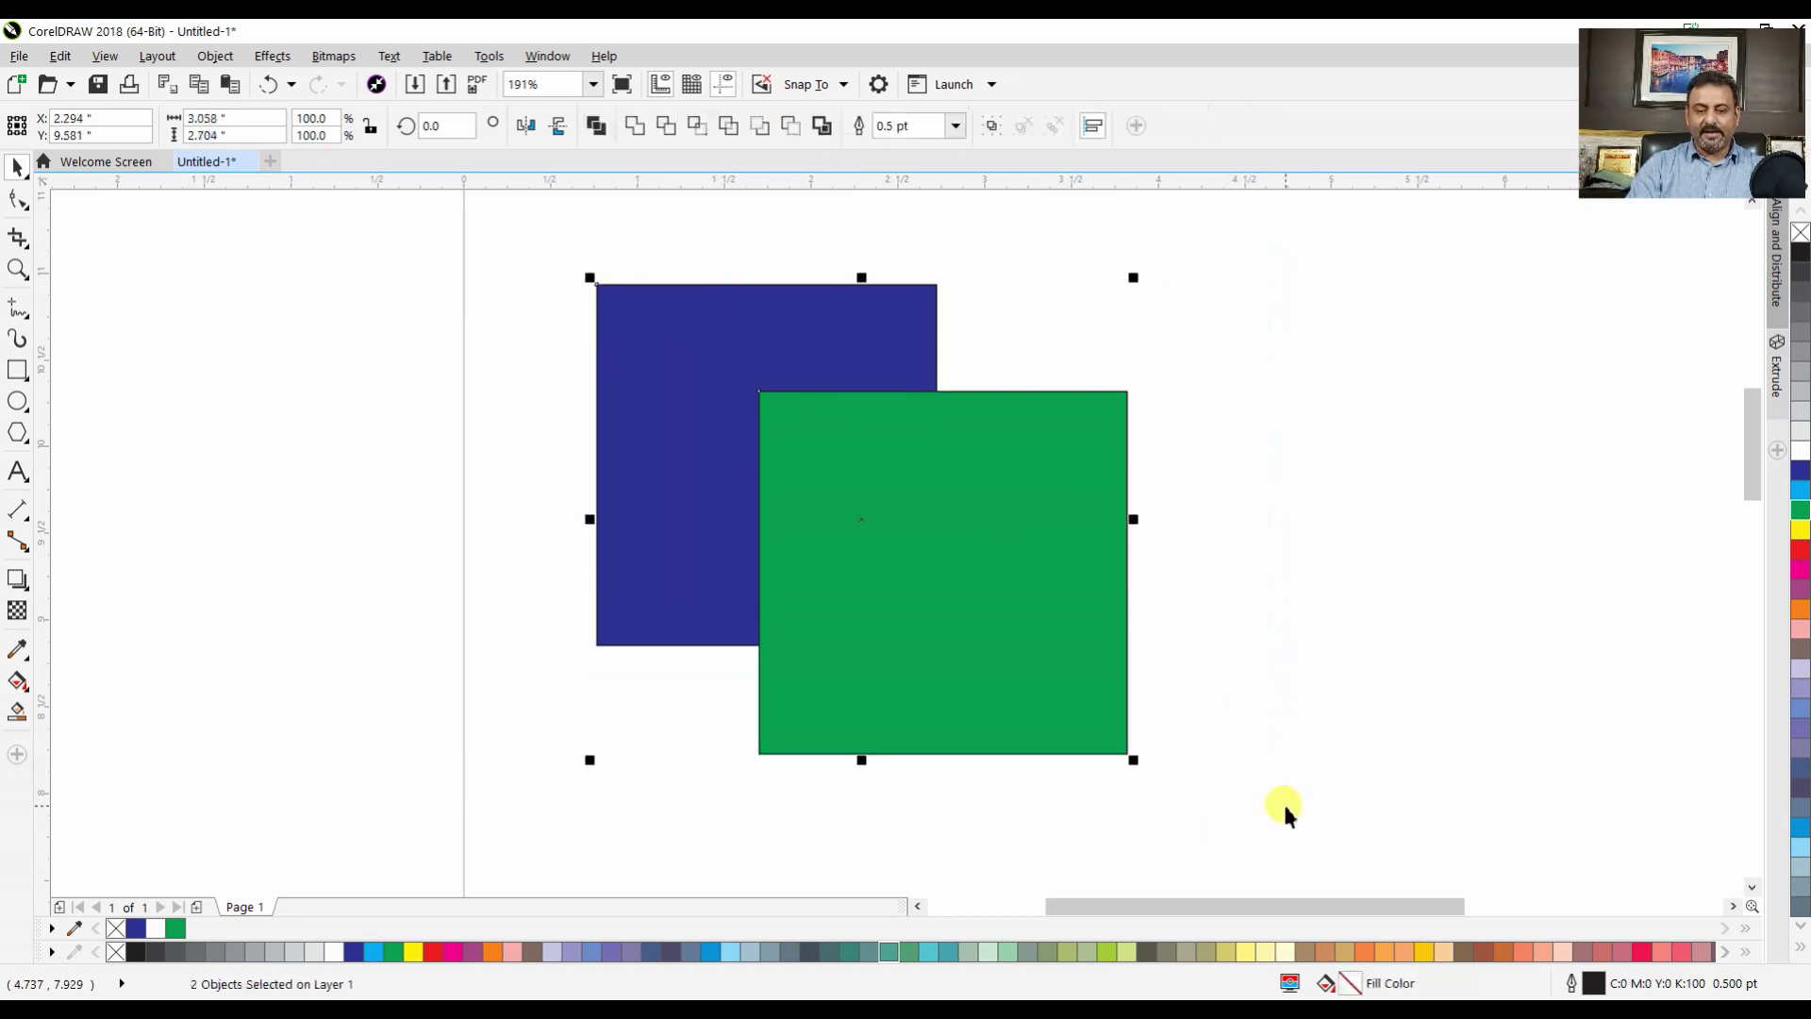
{"action": "key", "text": "ctrl+l"}
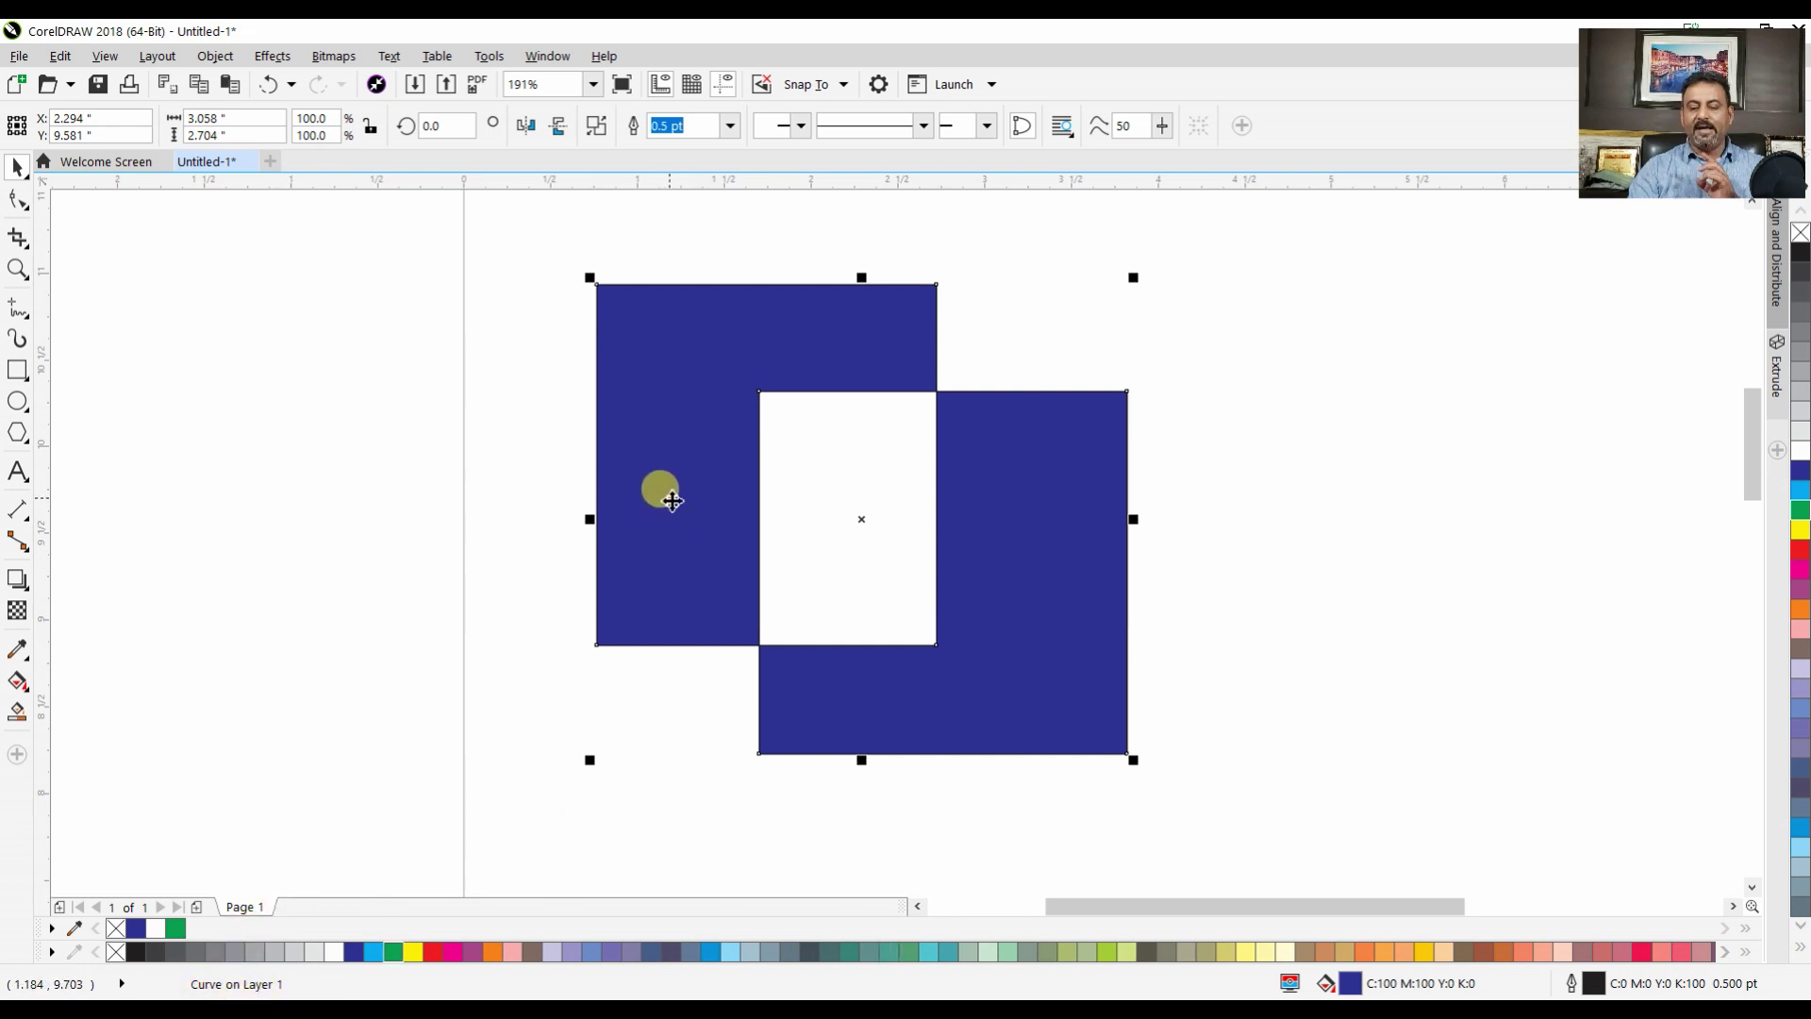
{"action": "left_click", "coordinate": [1438, 406]}
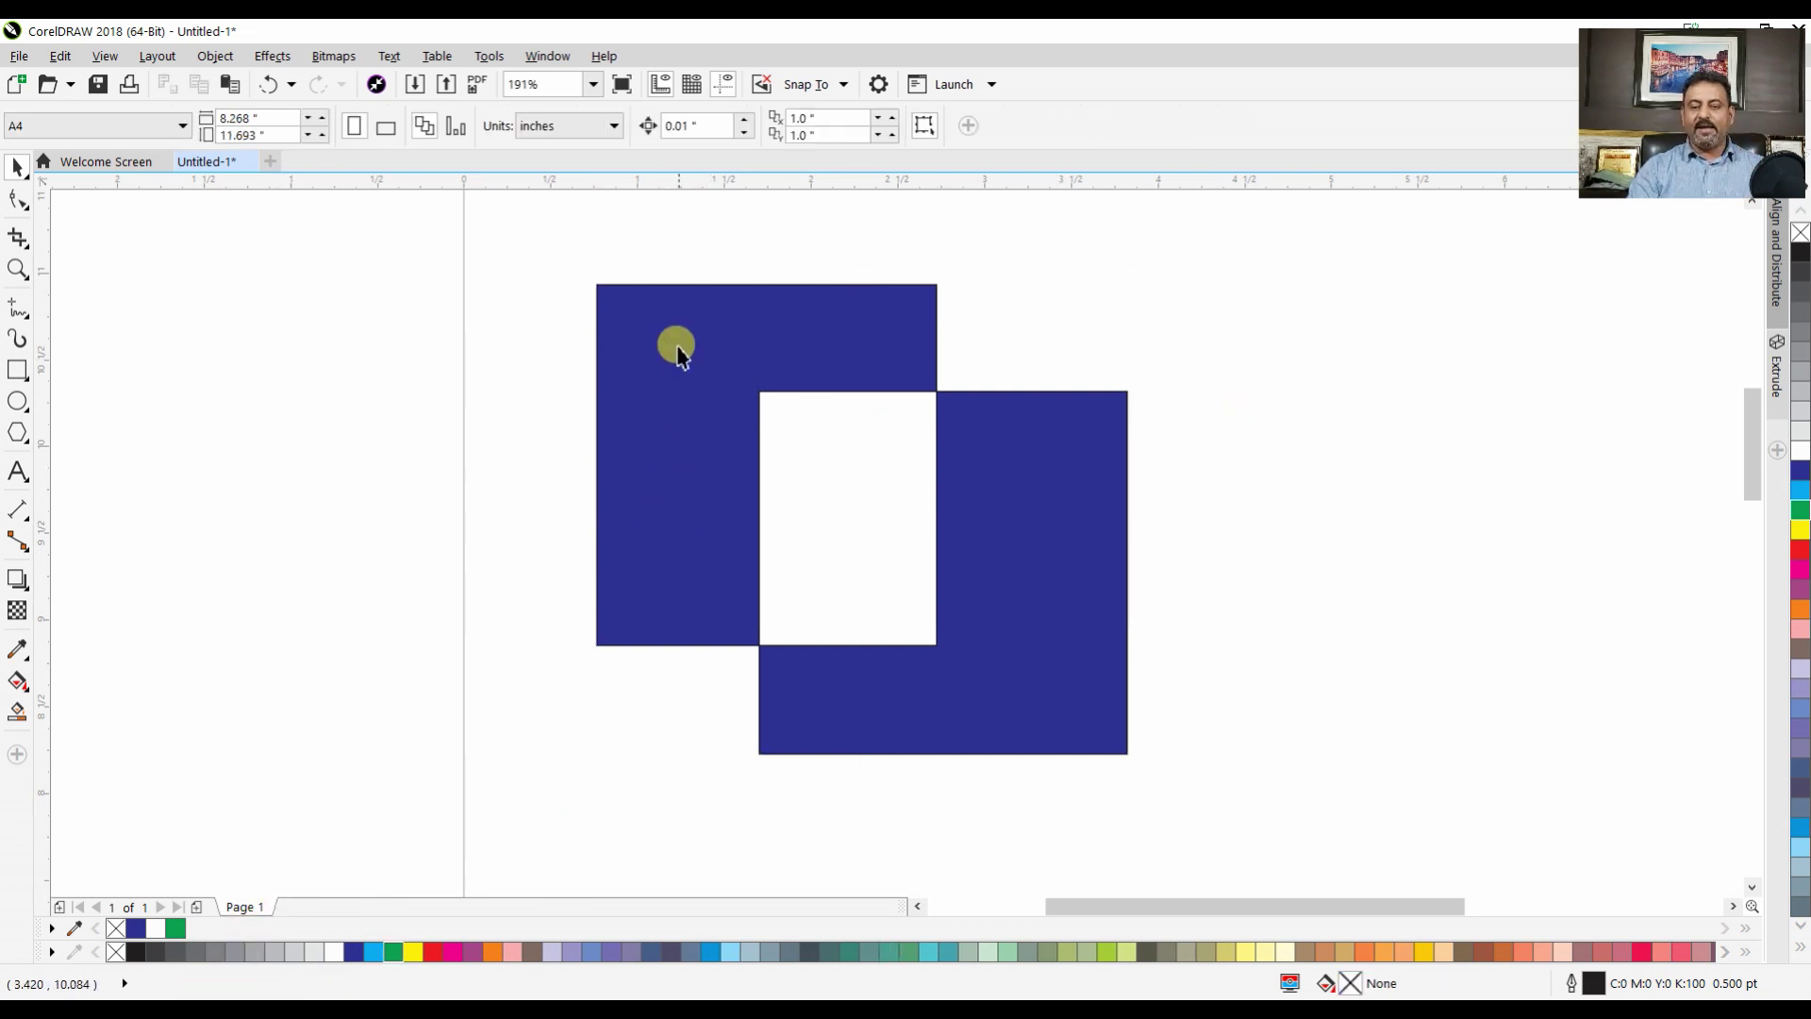
Move the combined rectangles up about 0.25 inch and delete them
{"action": "left_click", "coordinate": [970, 471]}
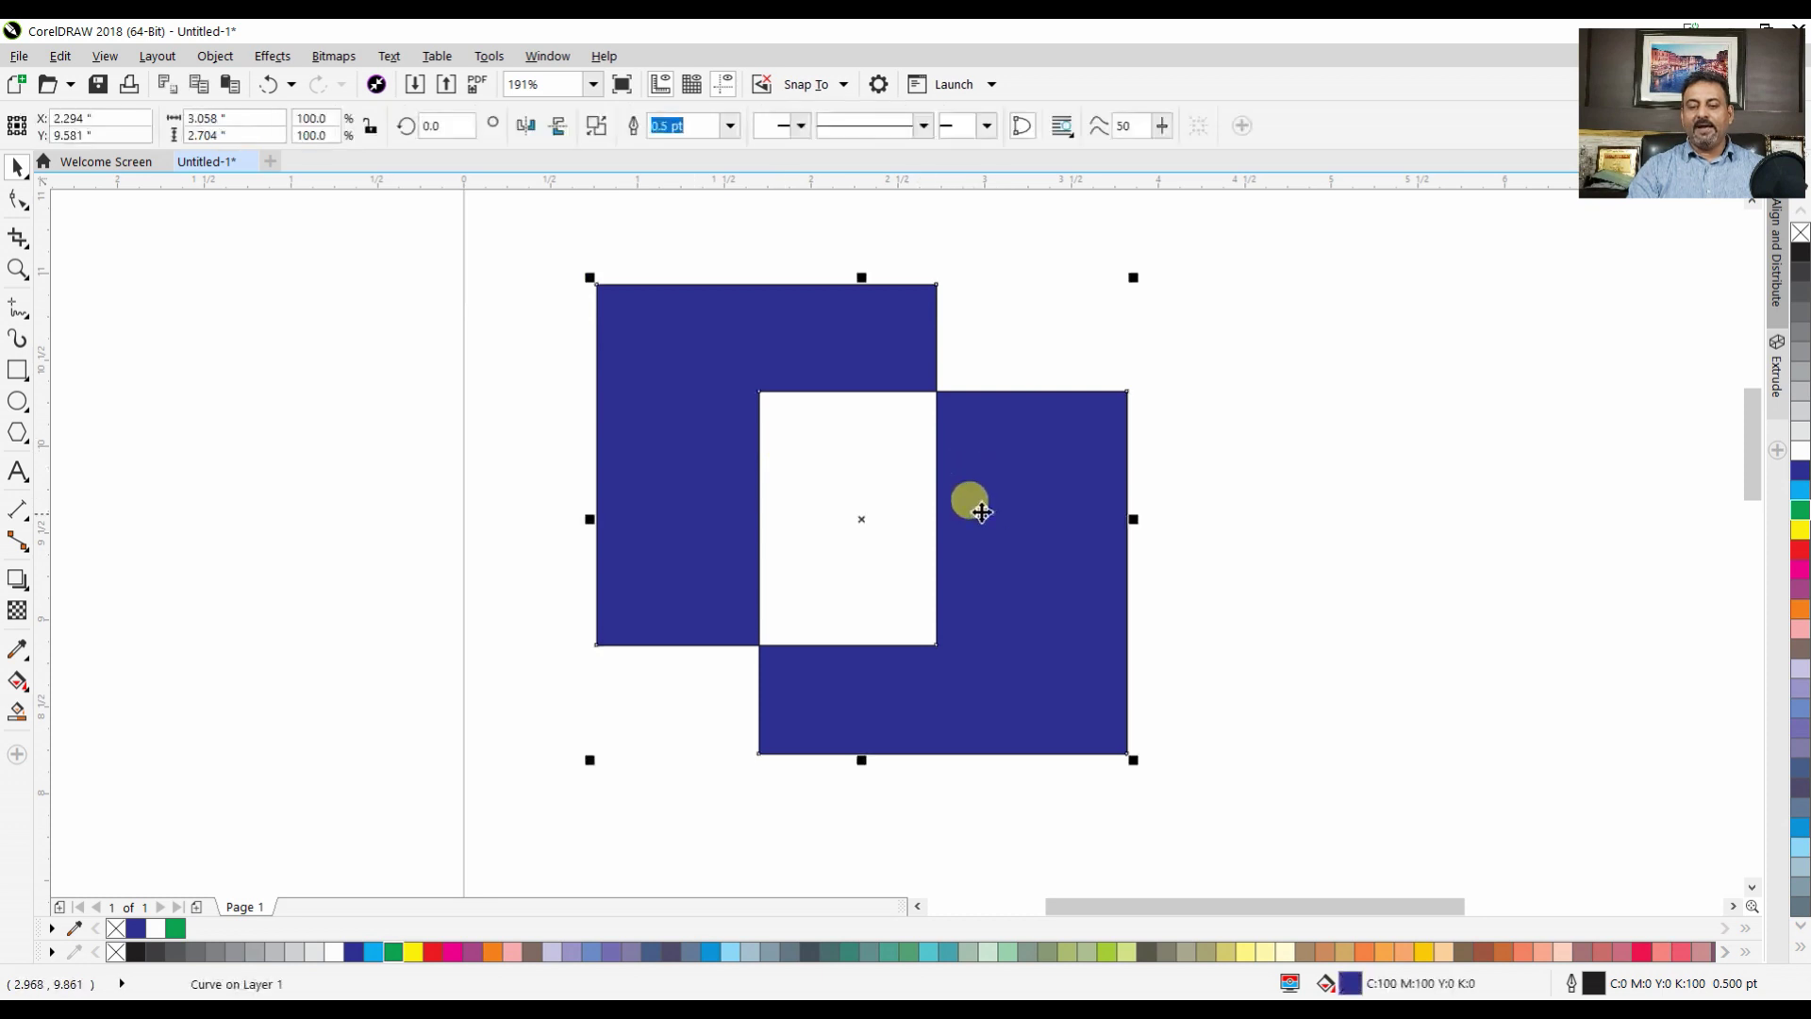
{"action": "left_click_drag", "start_coordinate": [970, 501], "coordinate": [1077, 534]}
{"action": "left_click", "coordinate": [866, 456]}
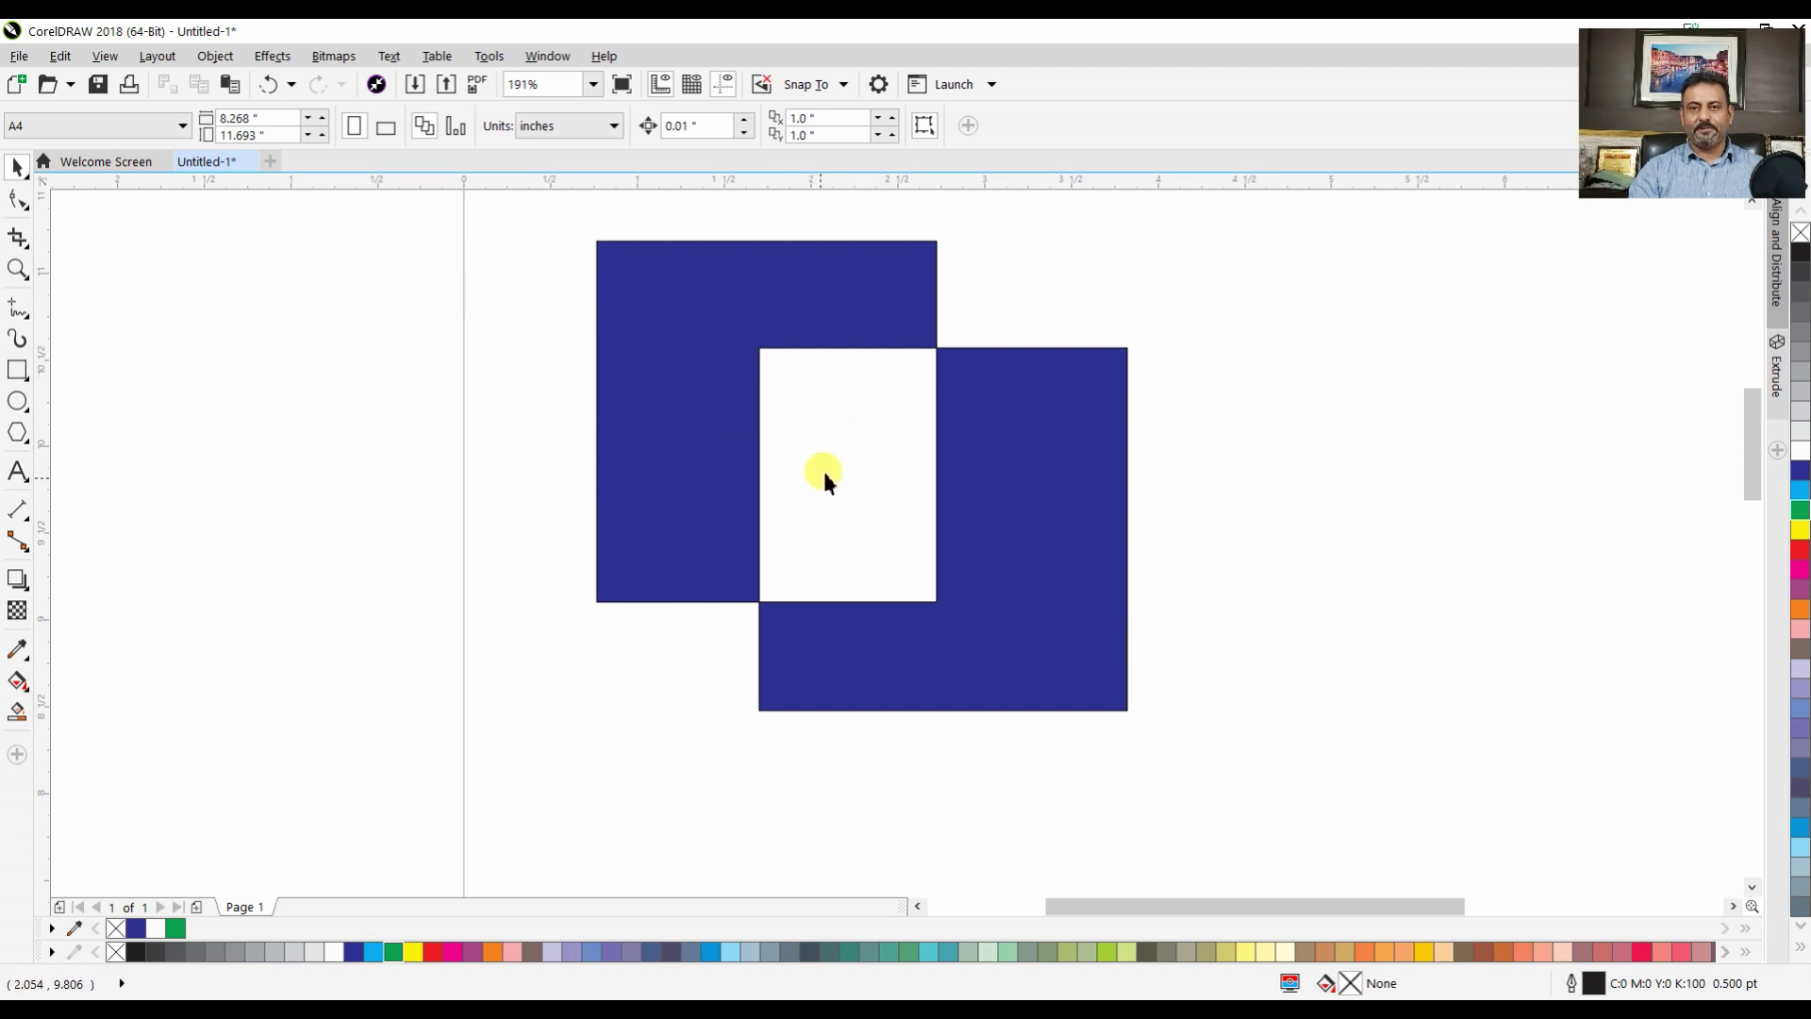
{"action": "left_click", "coordinate": [1064, 358]}
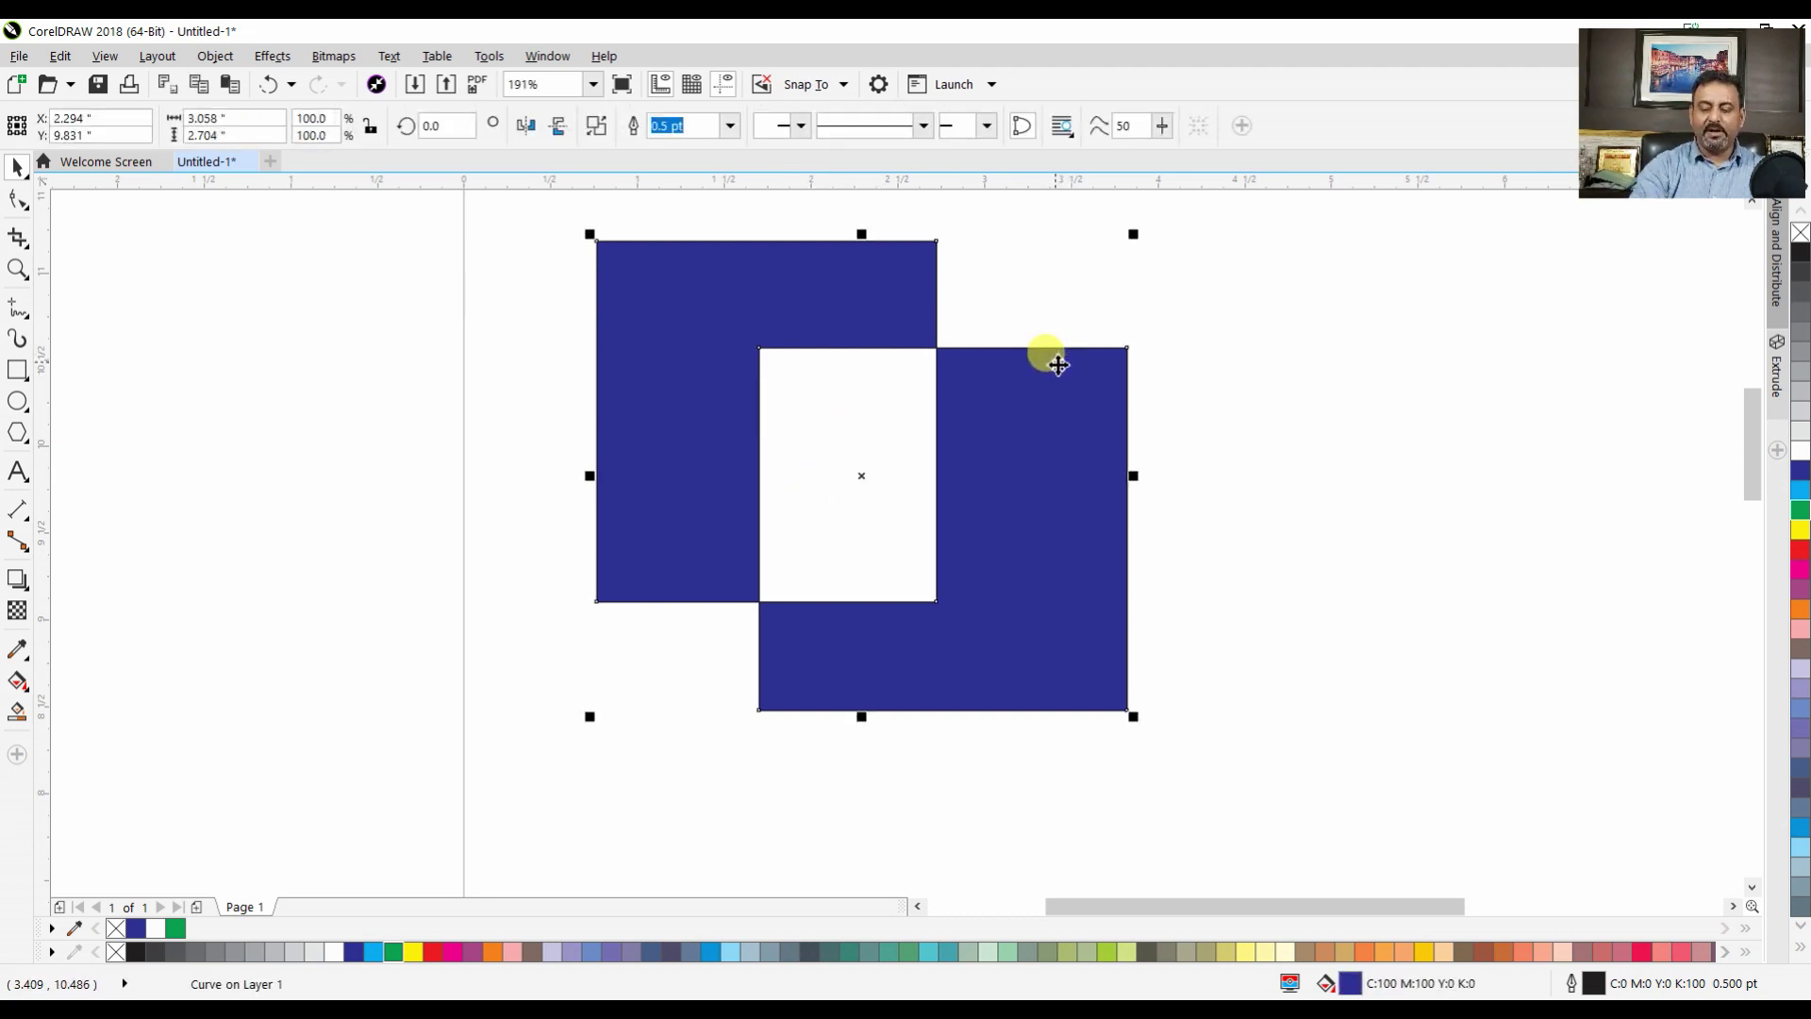
{"action": "key", "text": "Delete"}
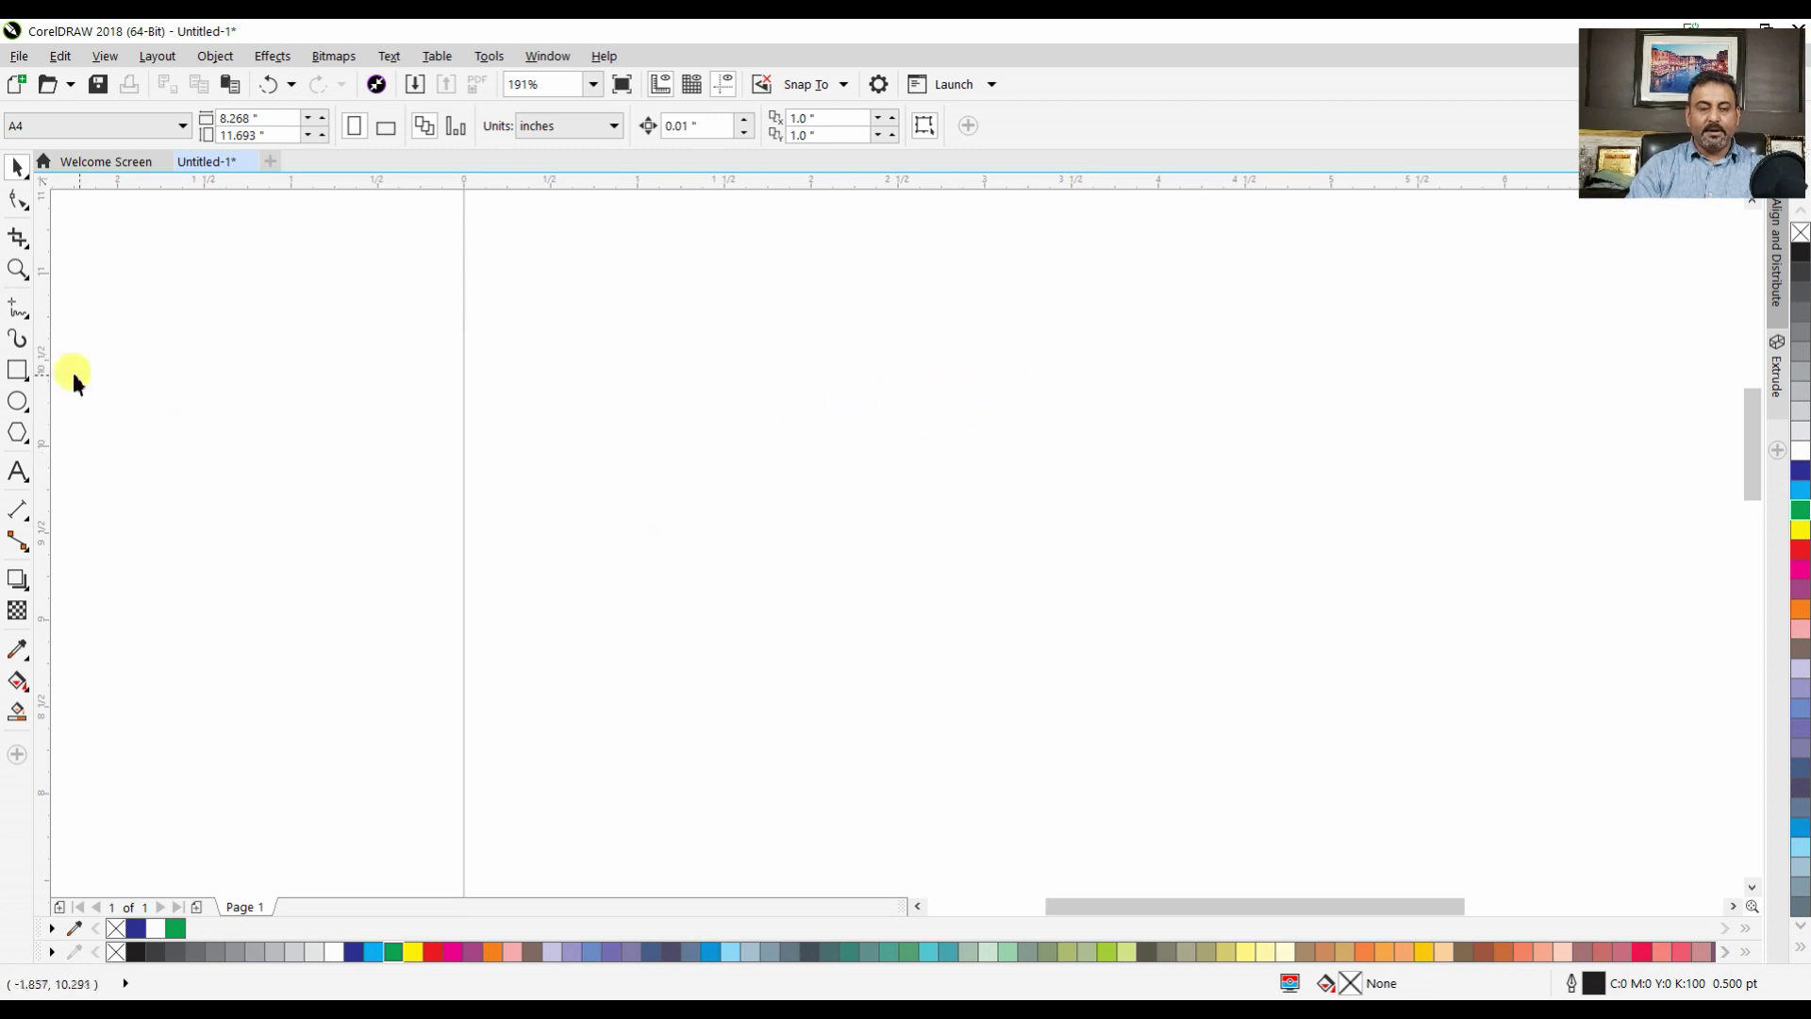
Draw a square about 2.83 inches wide on the upper part of the page
{"action": "left_click", "coordinate": [17, 401]}
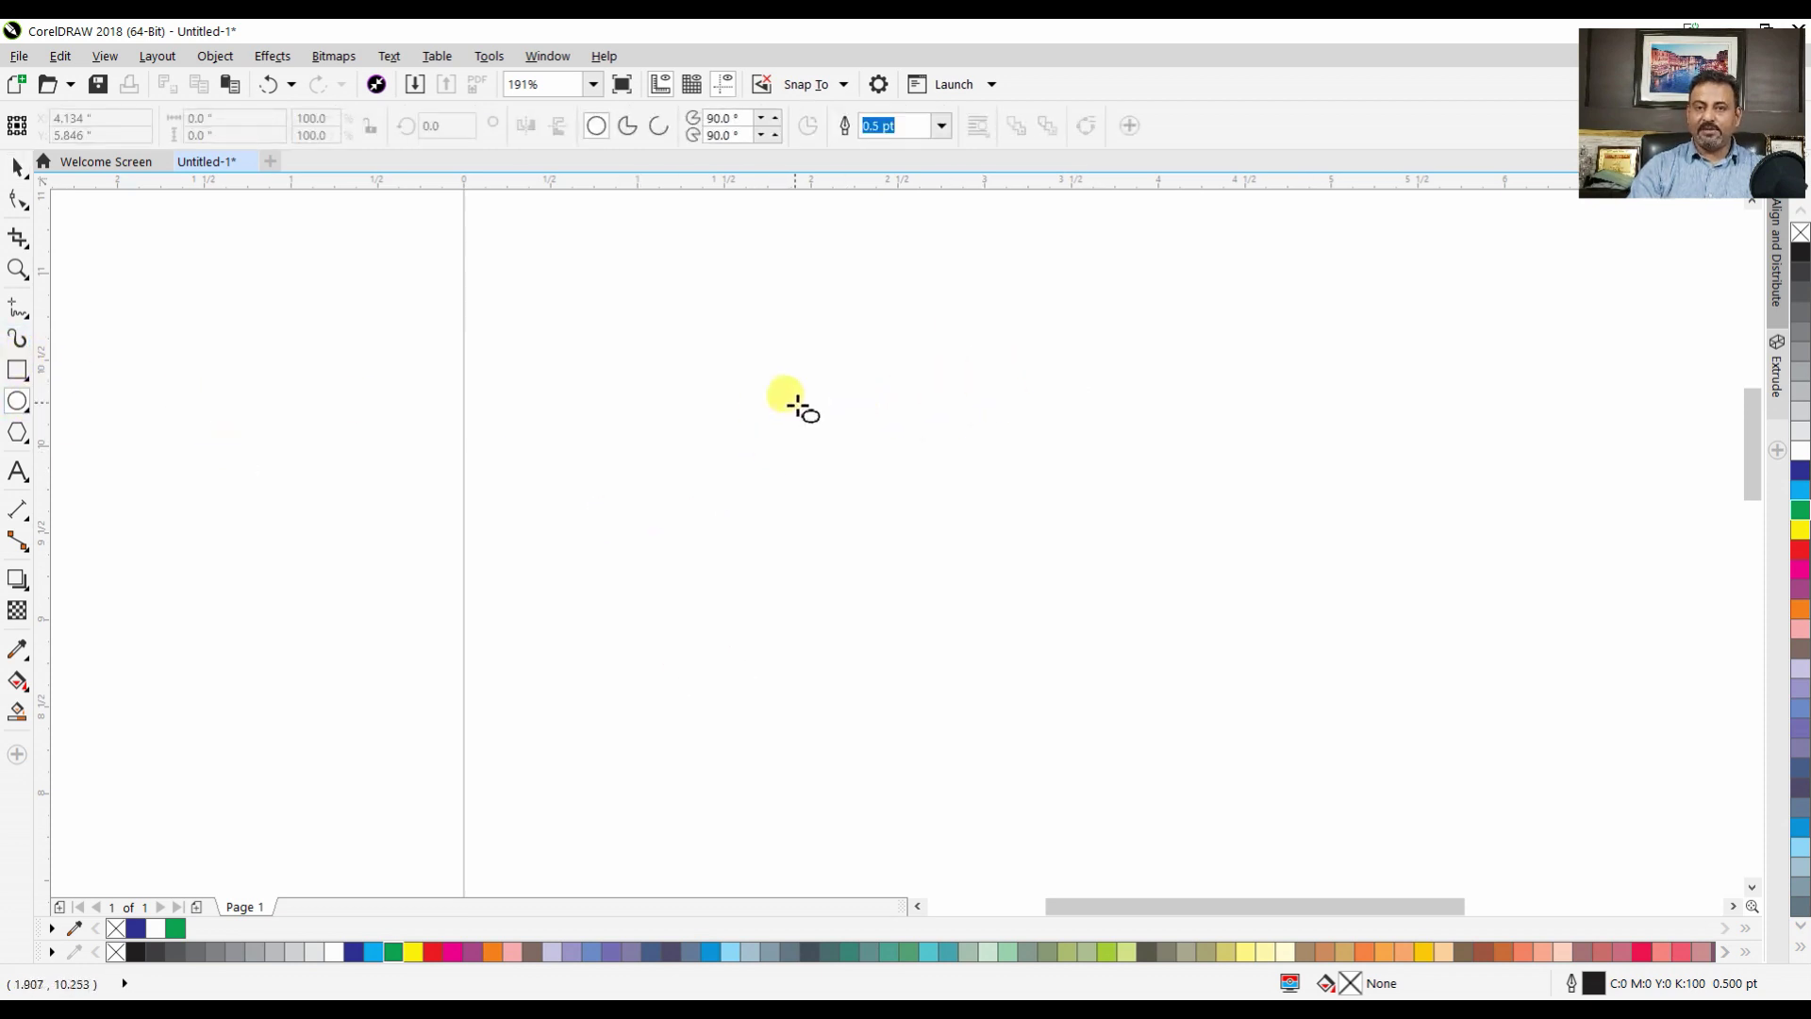
{"action": "left_click", "coordinate": [23, 375]}
{"action": "left_click", "coordinate": [85, 376]}
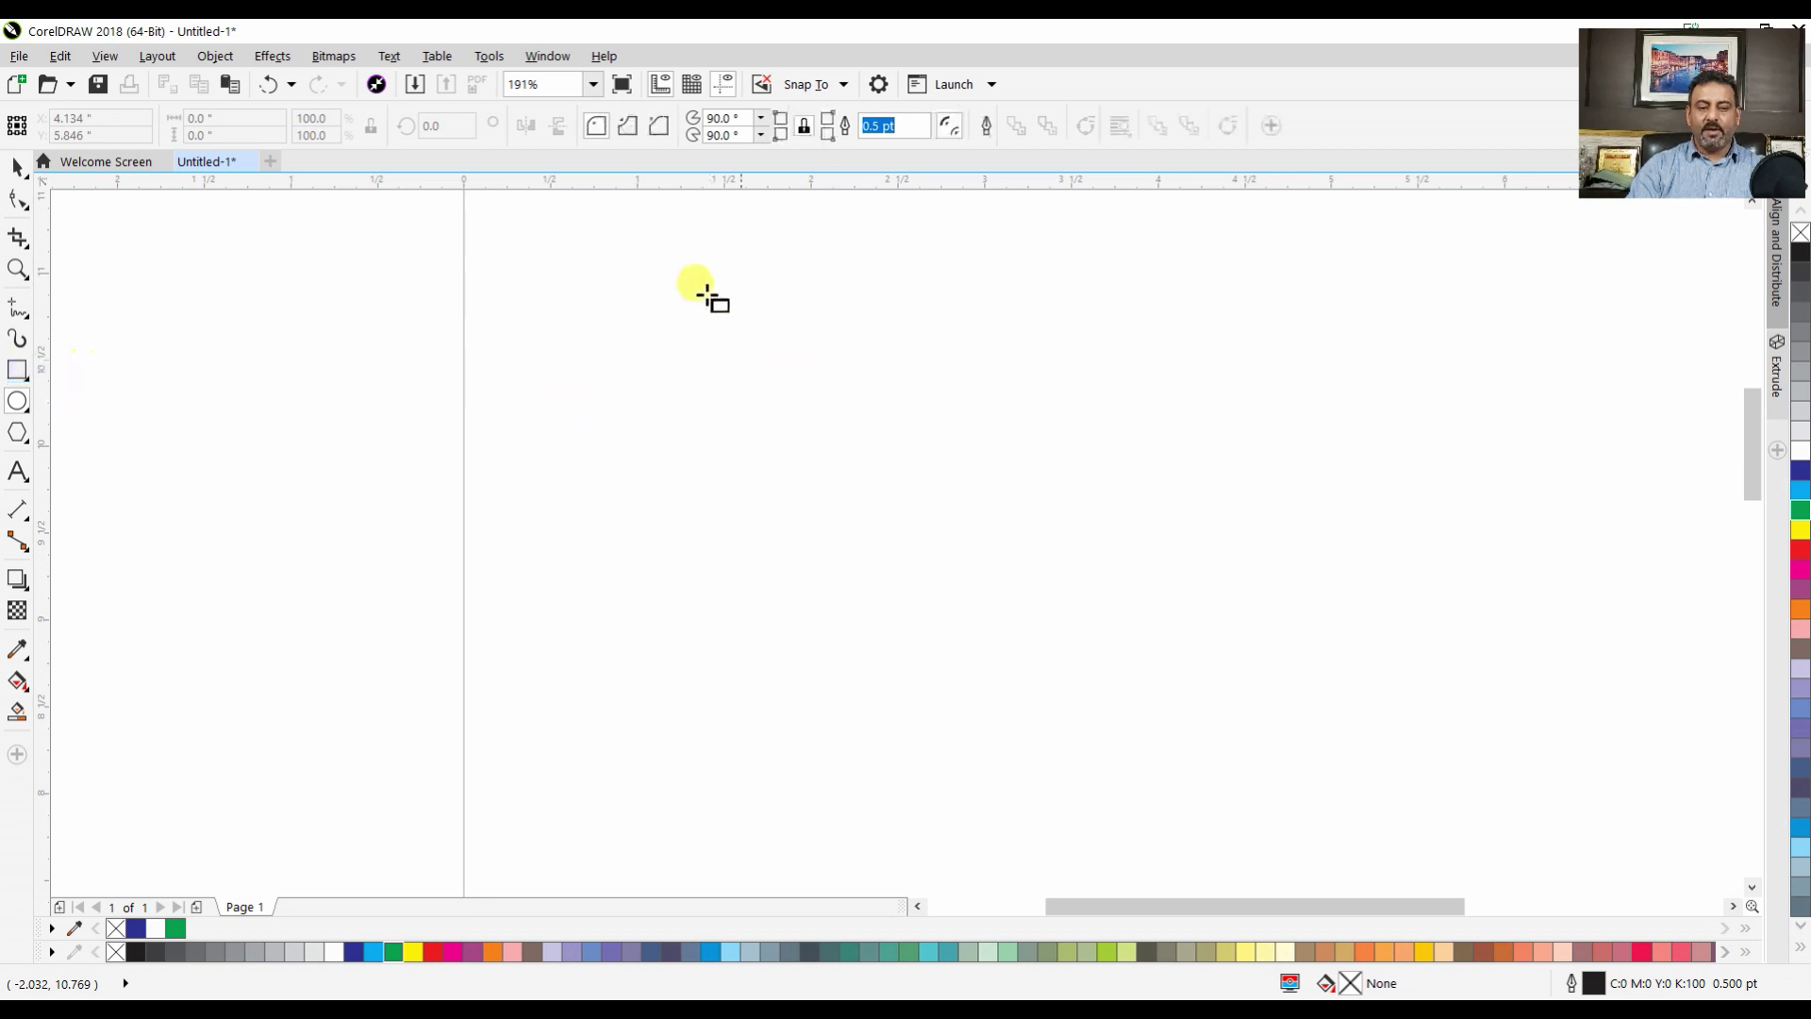
{"action": "left_click_drag", "start_coordinate": [659, 277], "coordinate": [1149, 769]}
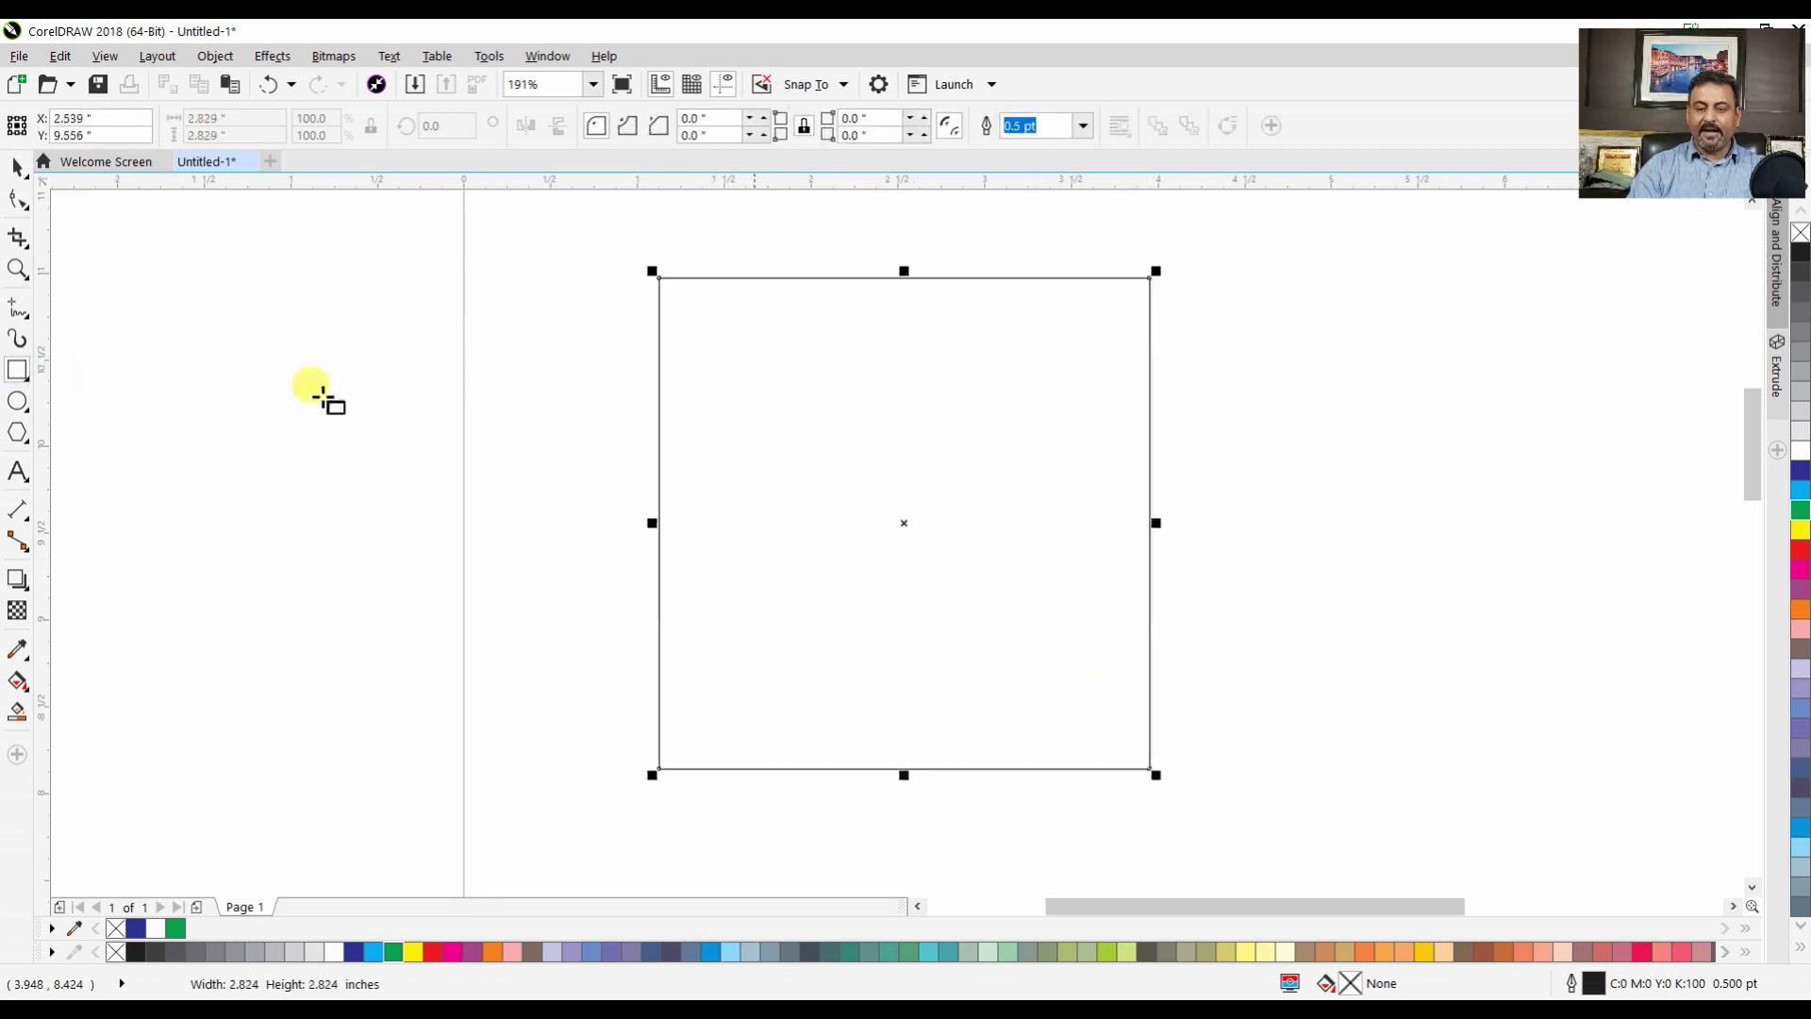
Draw a circle about 2.82 inches in diameter inside the square, starting from the square's corner
{"action": "left_click", "coordinate": [17, 401]}
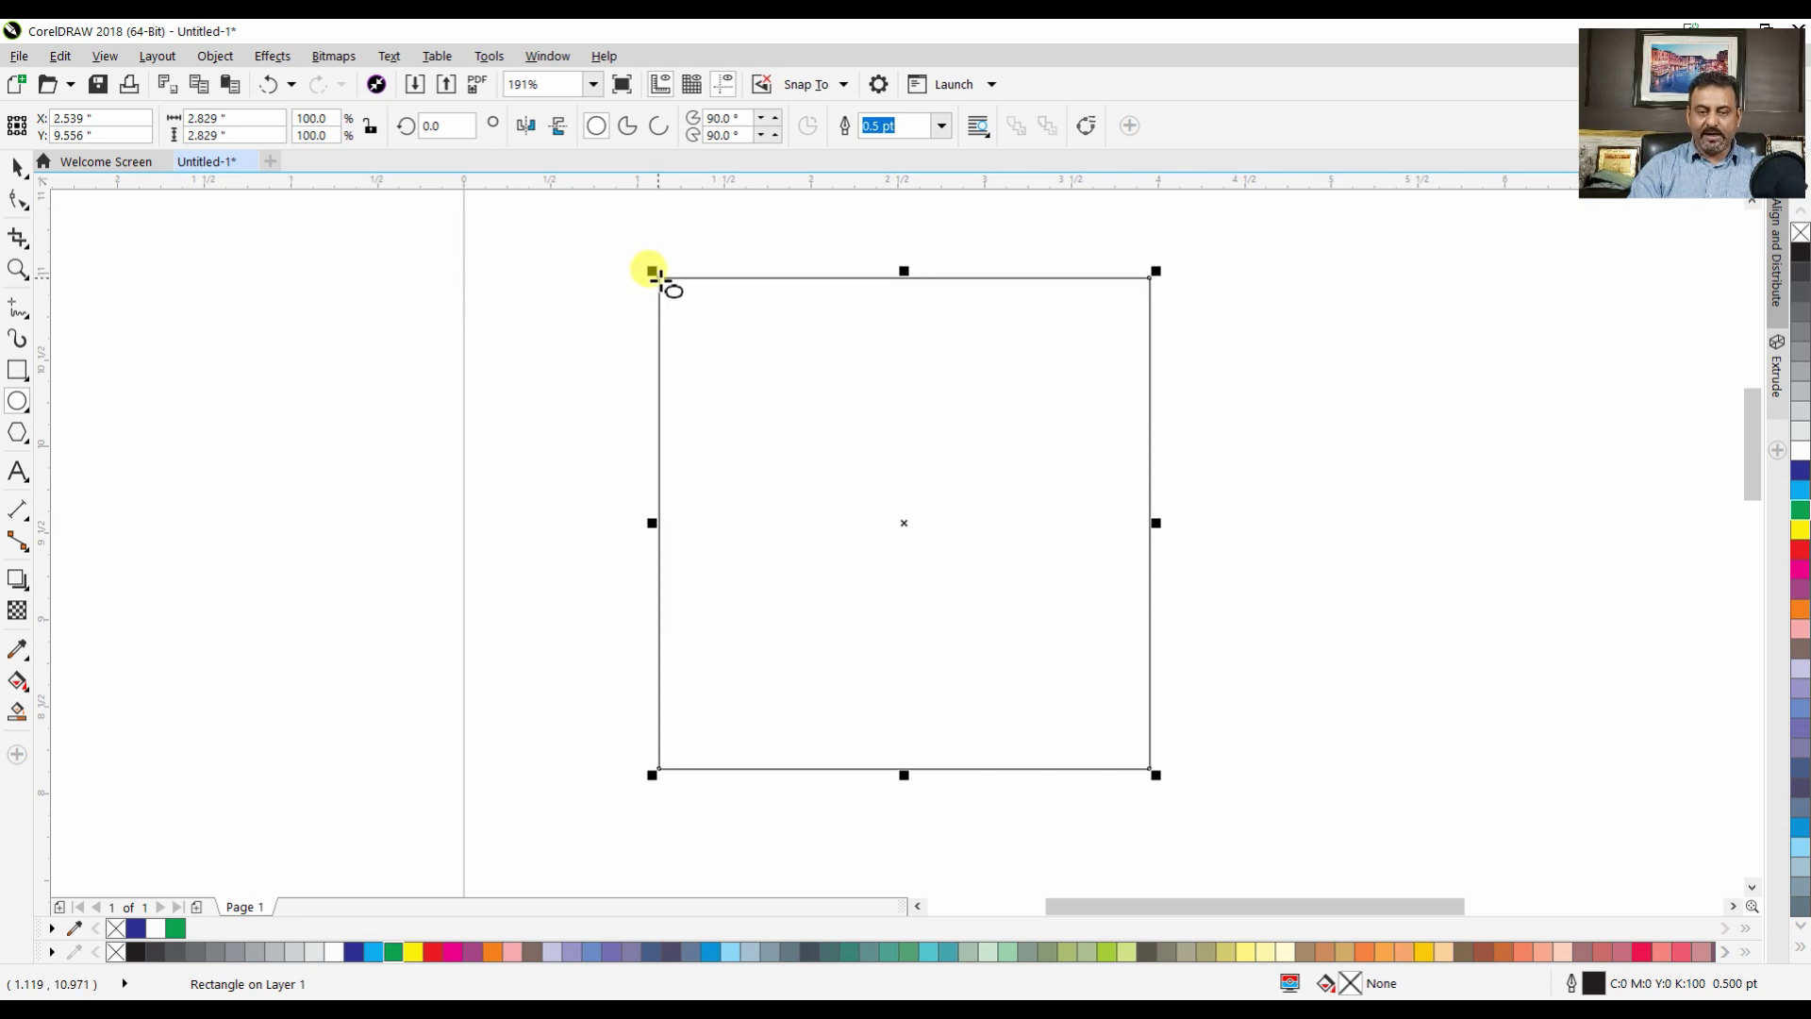
{"action": "left_click_drag", "start_coordinate": [658, 277], "coordinate": [1151, 746]}
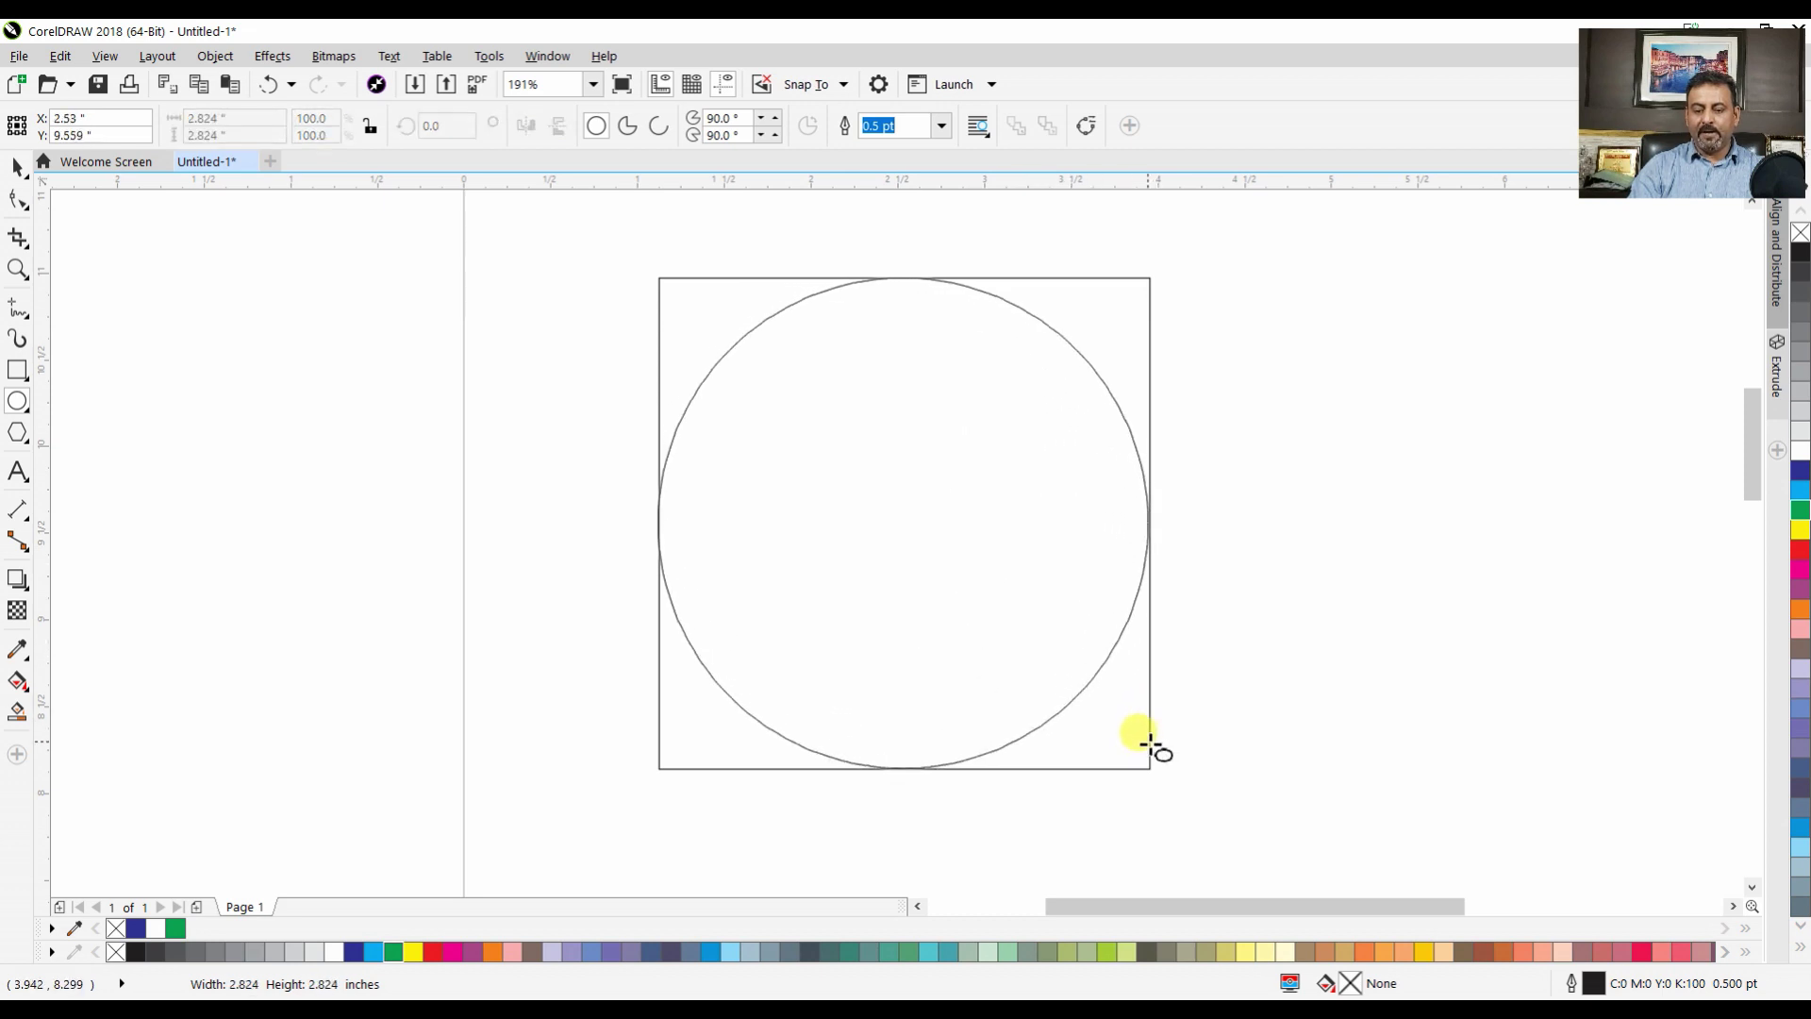
{"action": "key", "text": "space"}
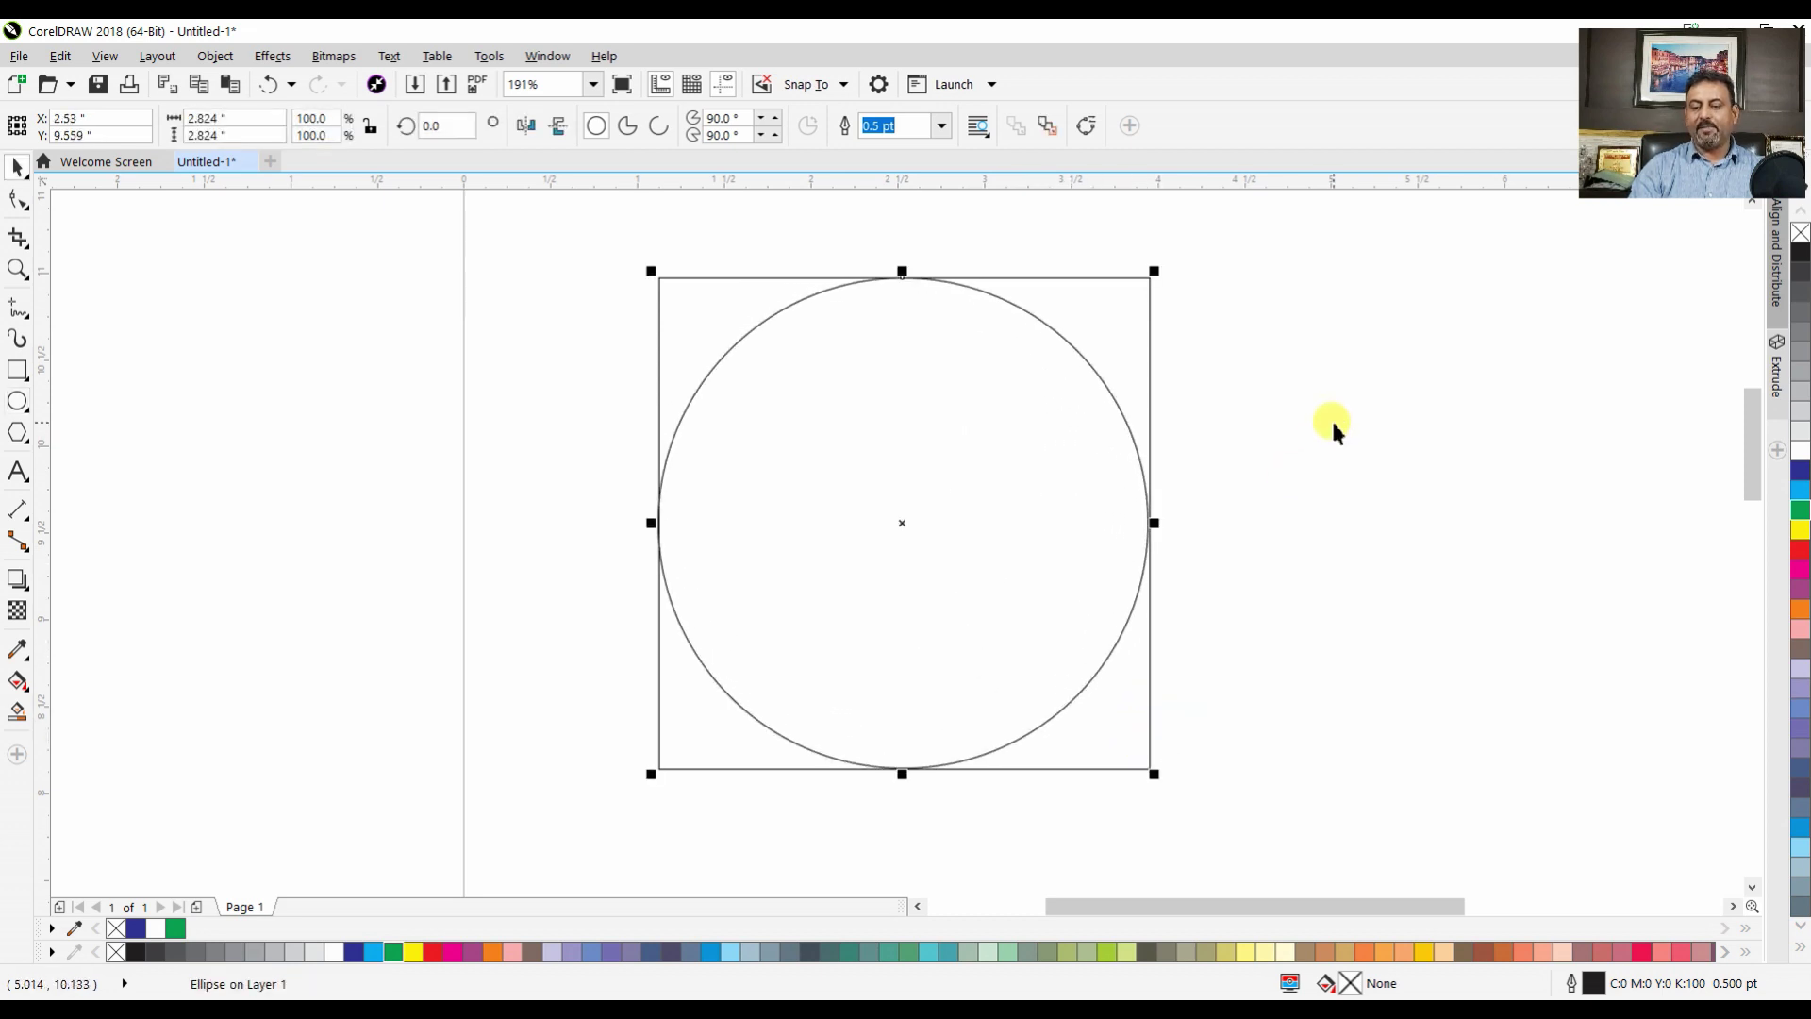
Fill the square red (C:0 M:100 Y:100 K:0) and the circle yellow (C:0 M:0 Y:100 K:0)
{"action": "left_click", "coordinate": [1210, 298]}
{"action": "left_click", "coordinate": [1151, 304]}
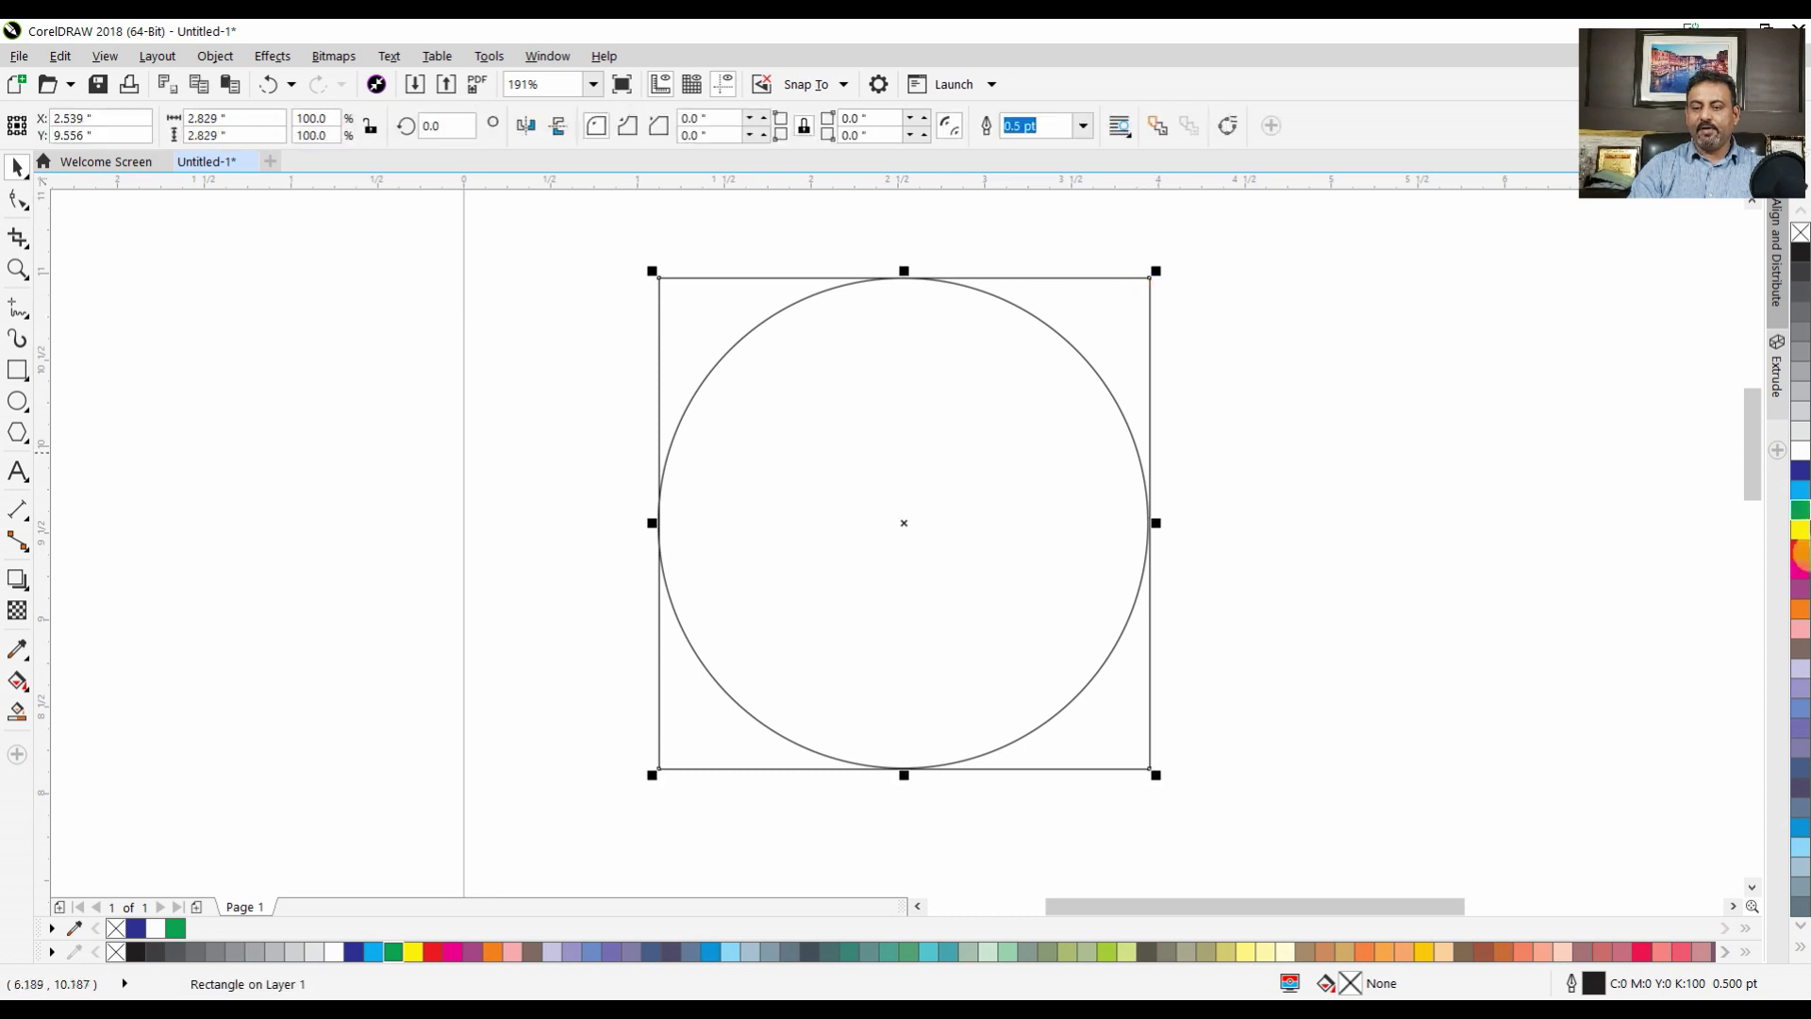
{"action": "left_click", "coordinate": [1800, 550]}
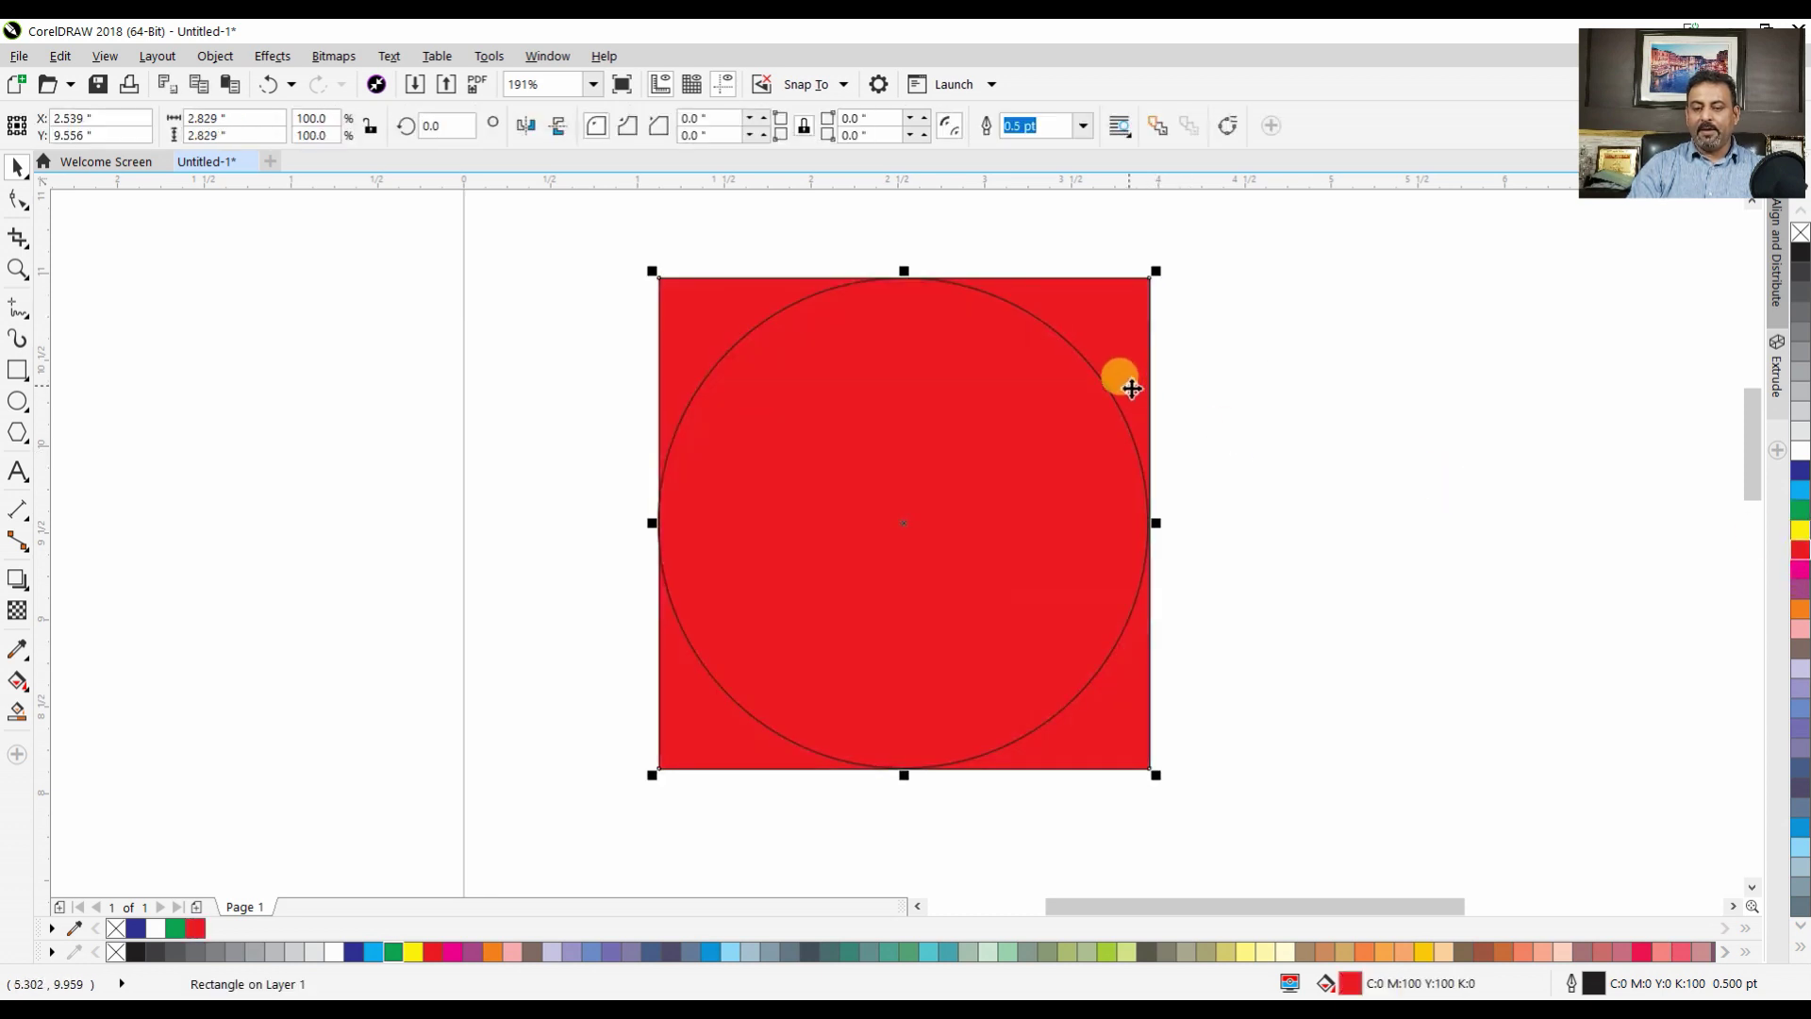
{"action": "left_click", "coordinate": [1106, 393]}
{"action": "left_click", "coordinate": [1798, 531]}
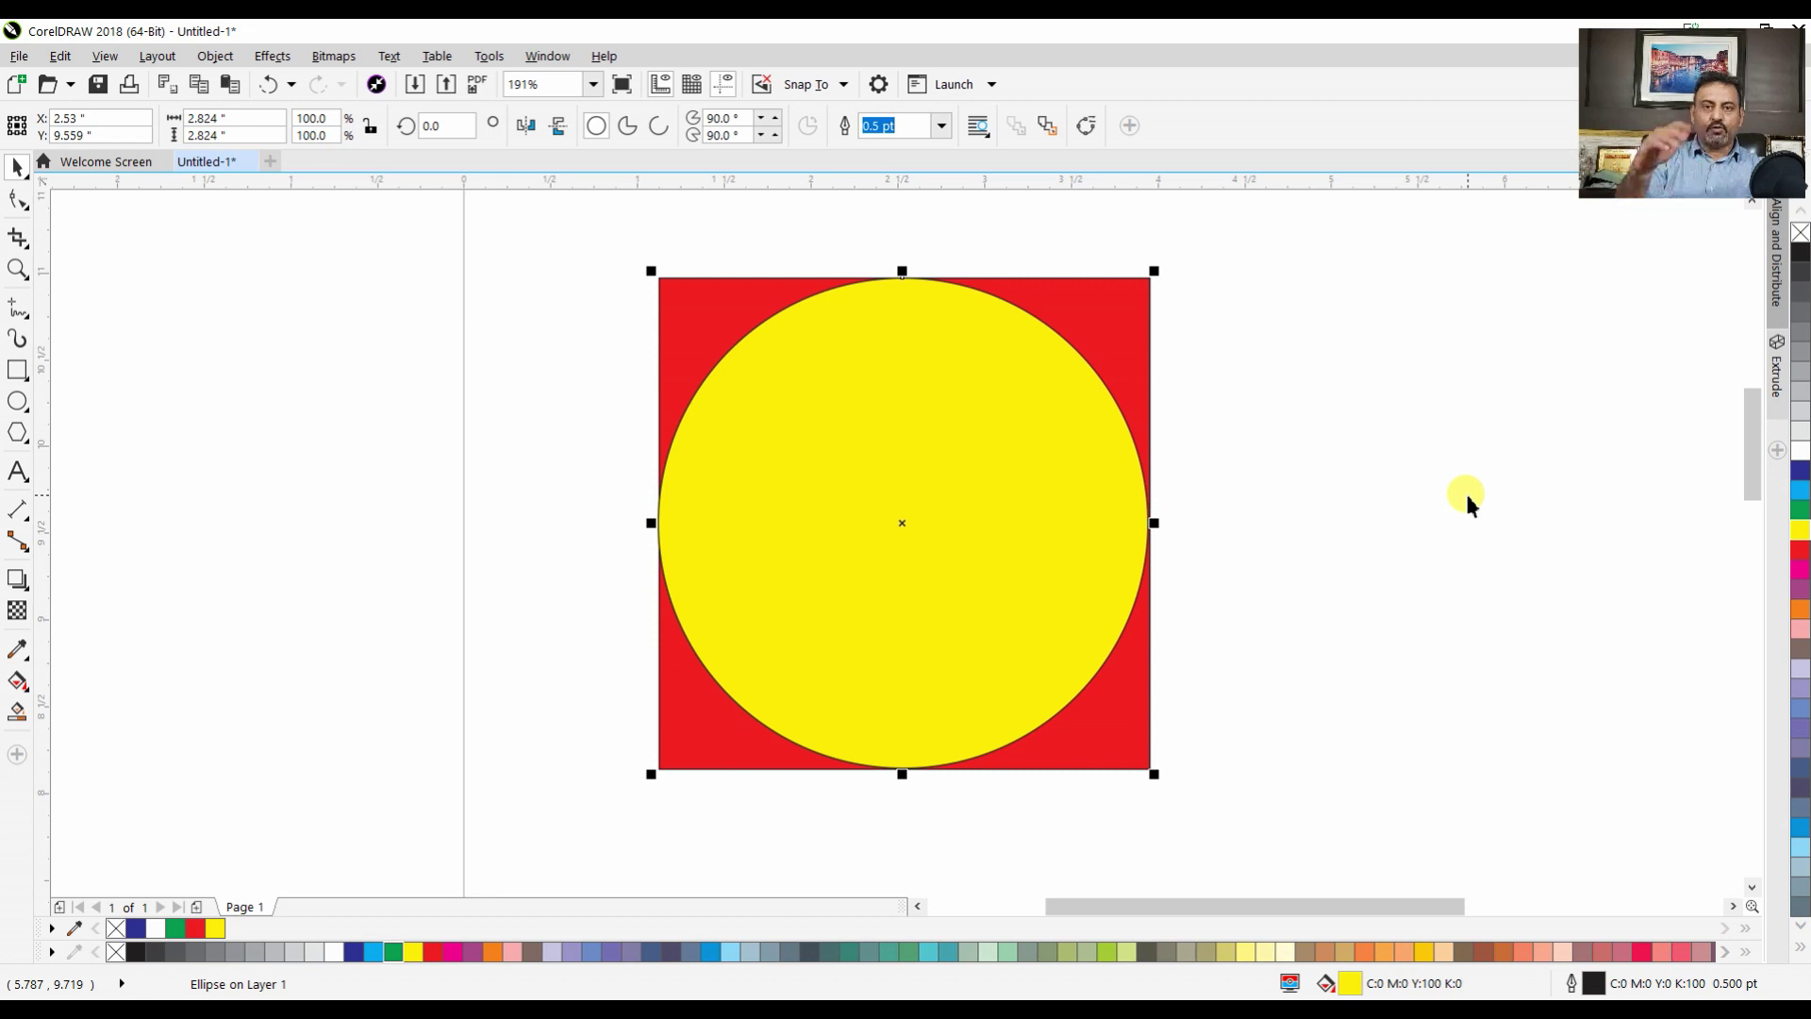
{"action": "left_click", "coordinate": [1302, 481]}
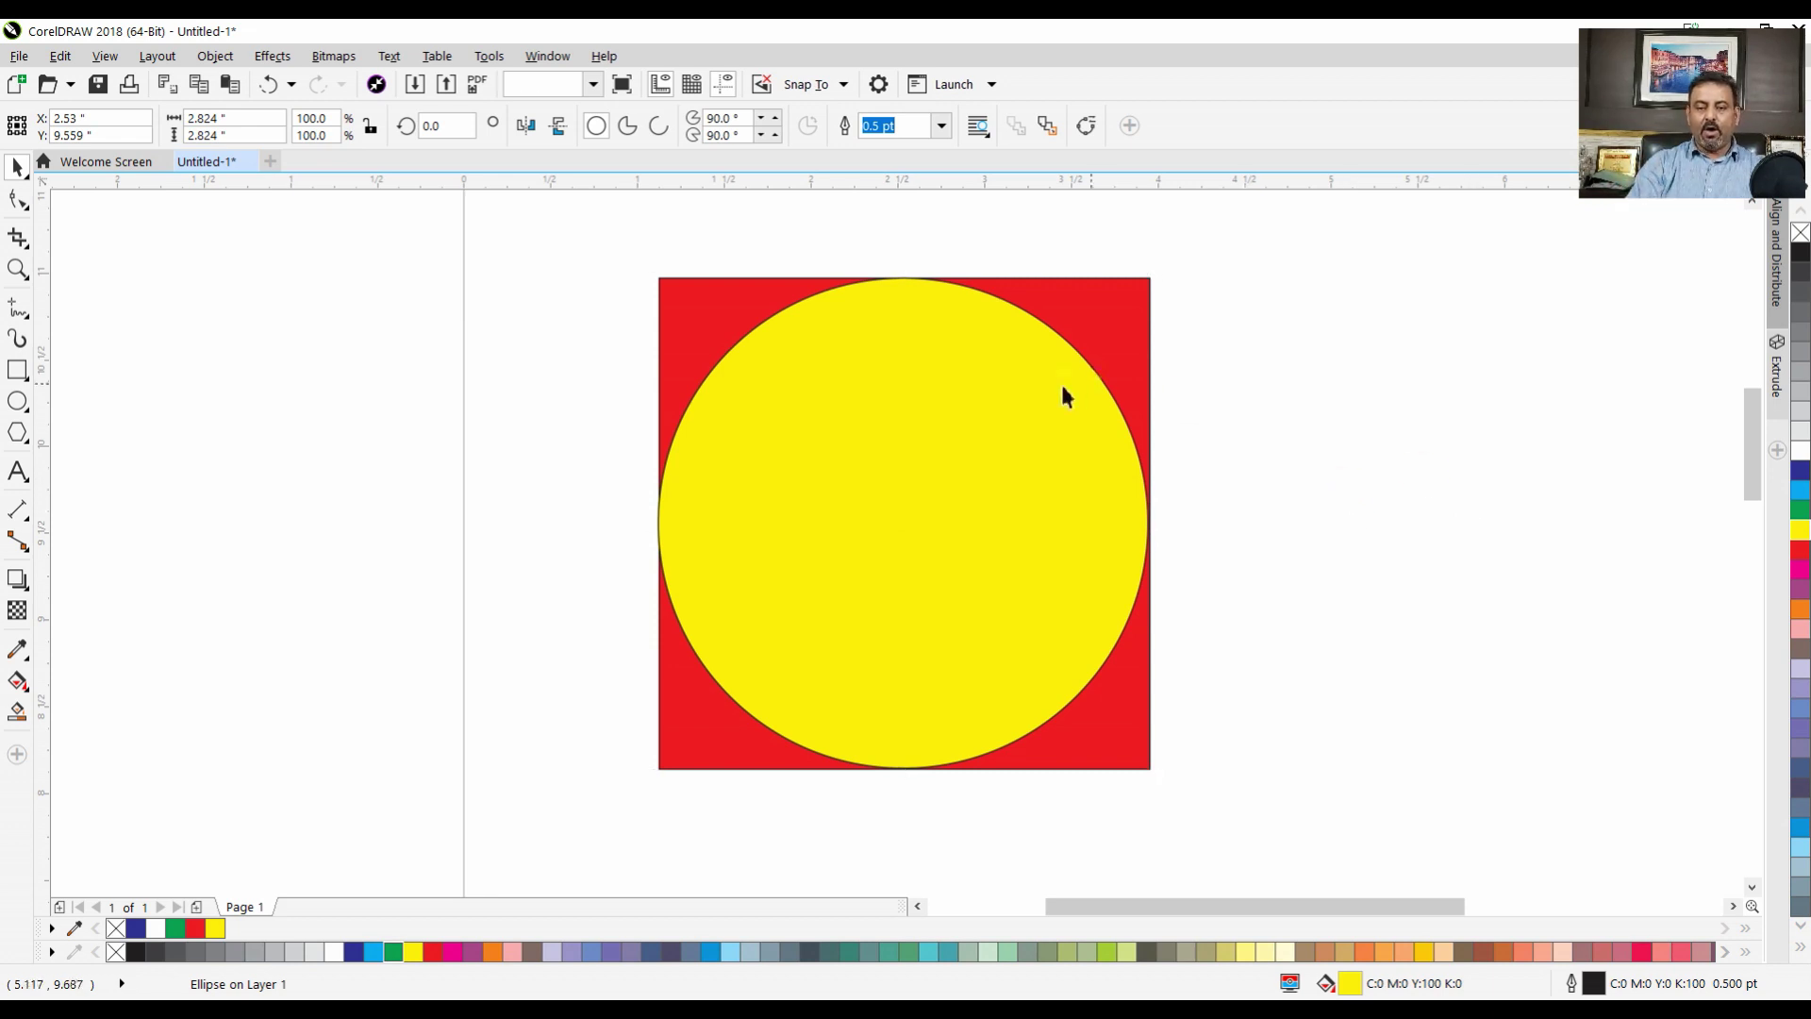
Combine the yellow circle and the red square into a single shape
{"action": "left_click", "coordinate": [1095, 349]}
{"action": "left_click", "coordinate": [1208, 236]}
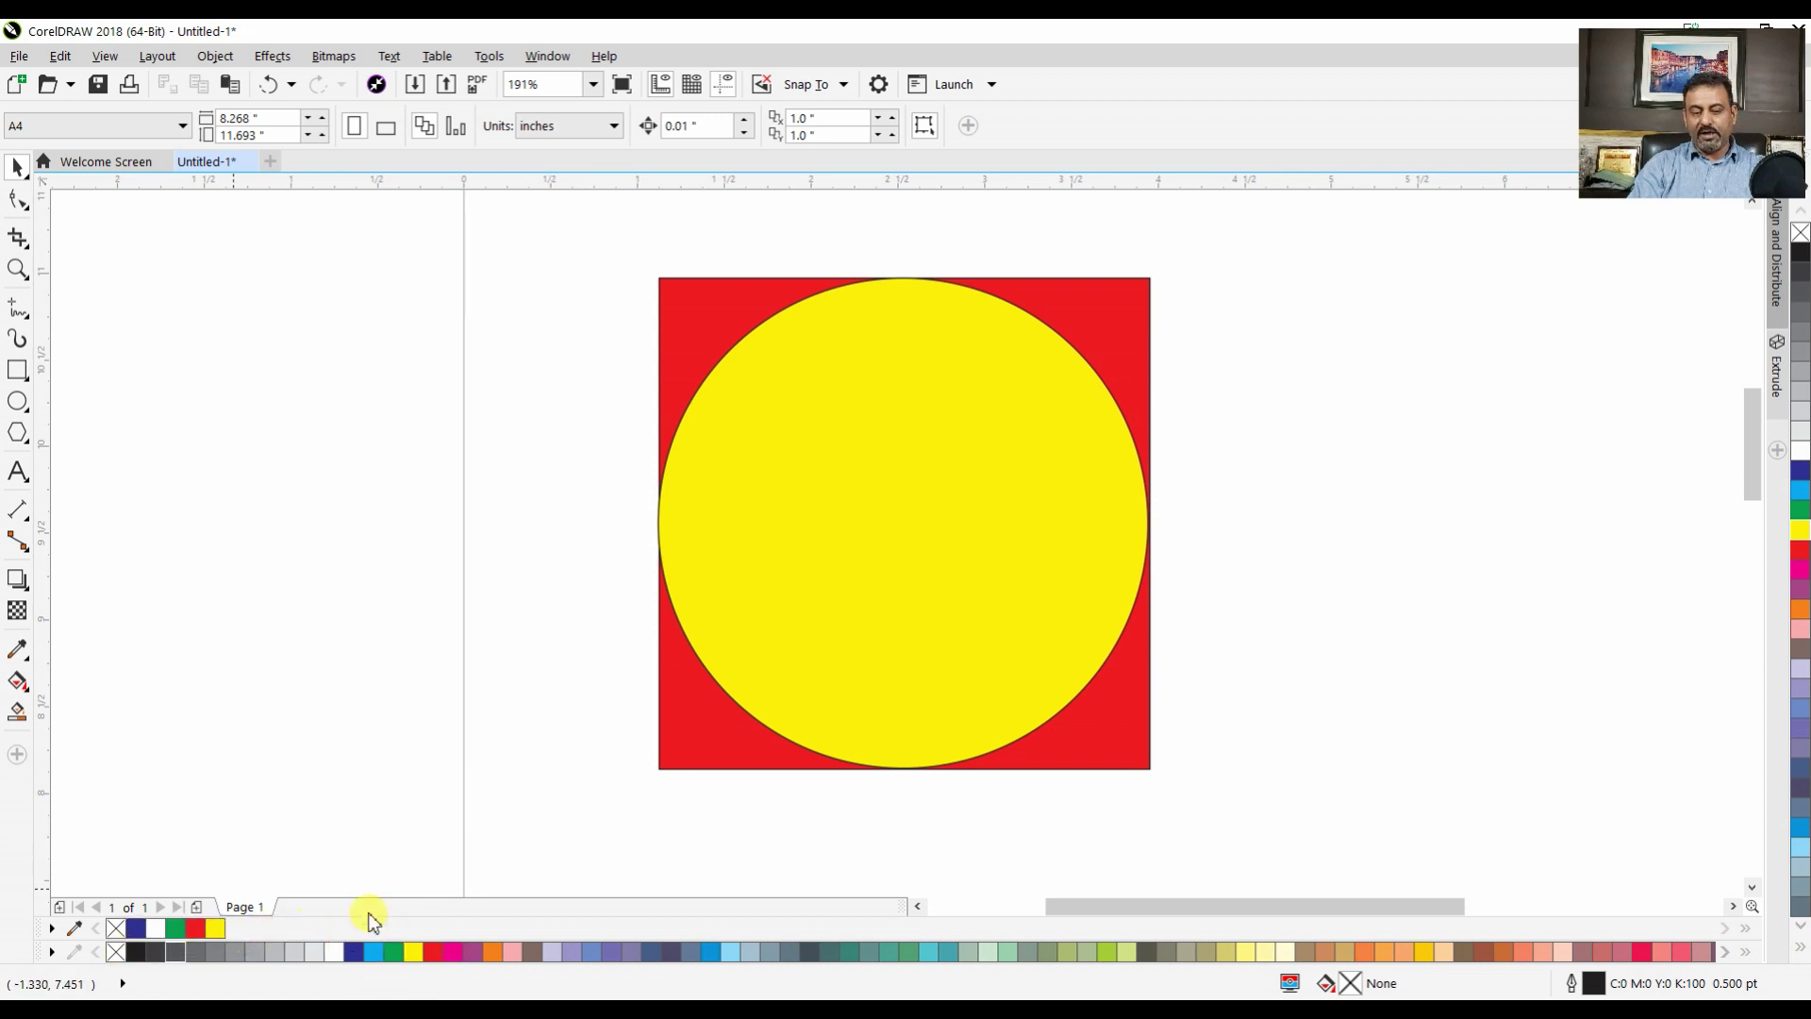
{"action": "left_click", "coordinate": [806, 435]}
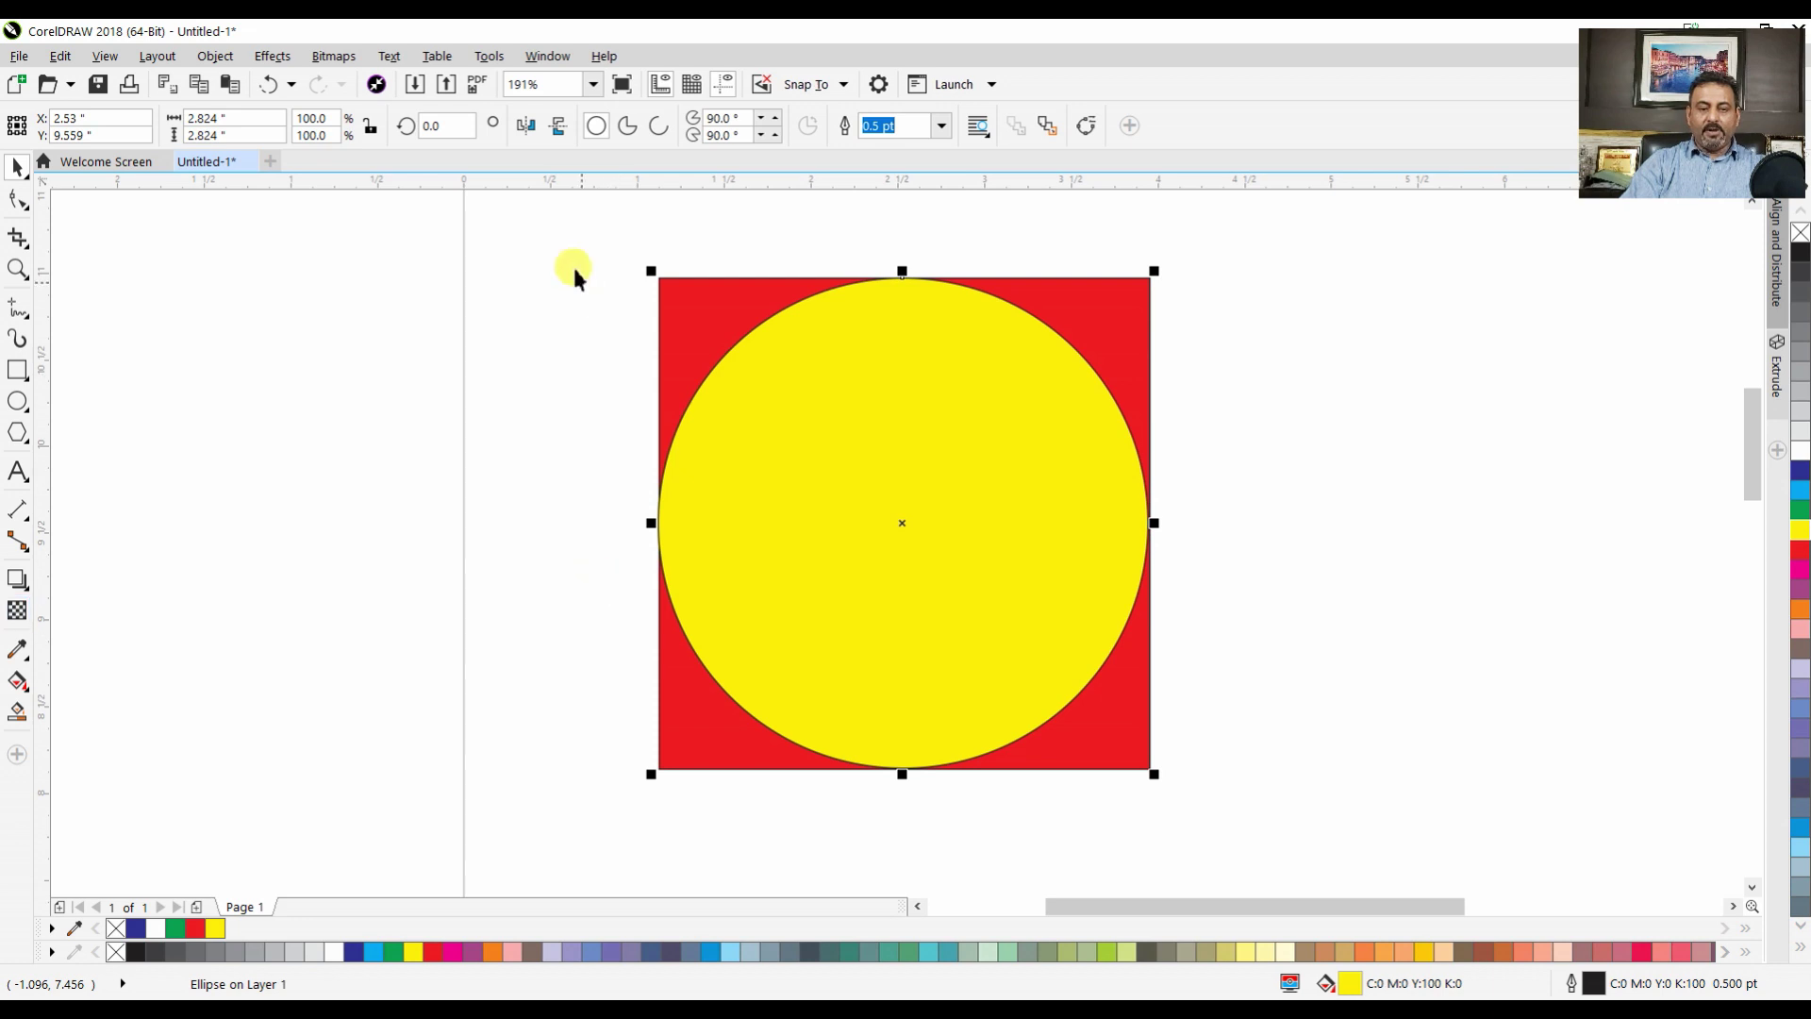
{"action": "left_click_drag", "start_coordinate": [576, 276], "coordinate": [1490, 858]}
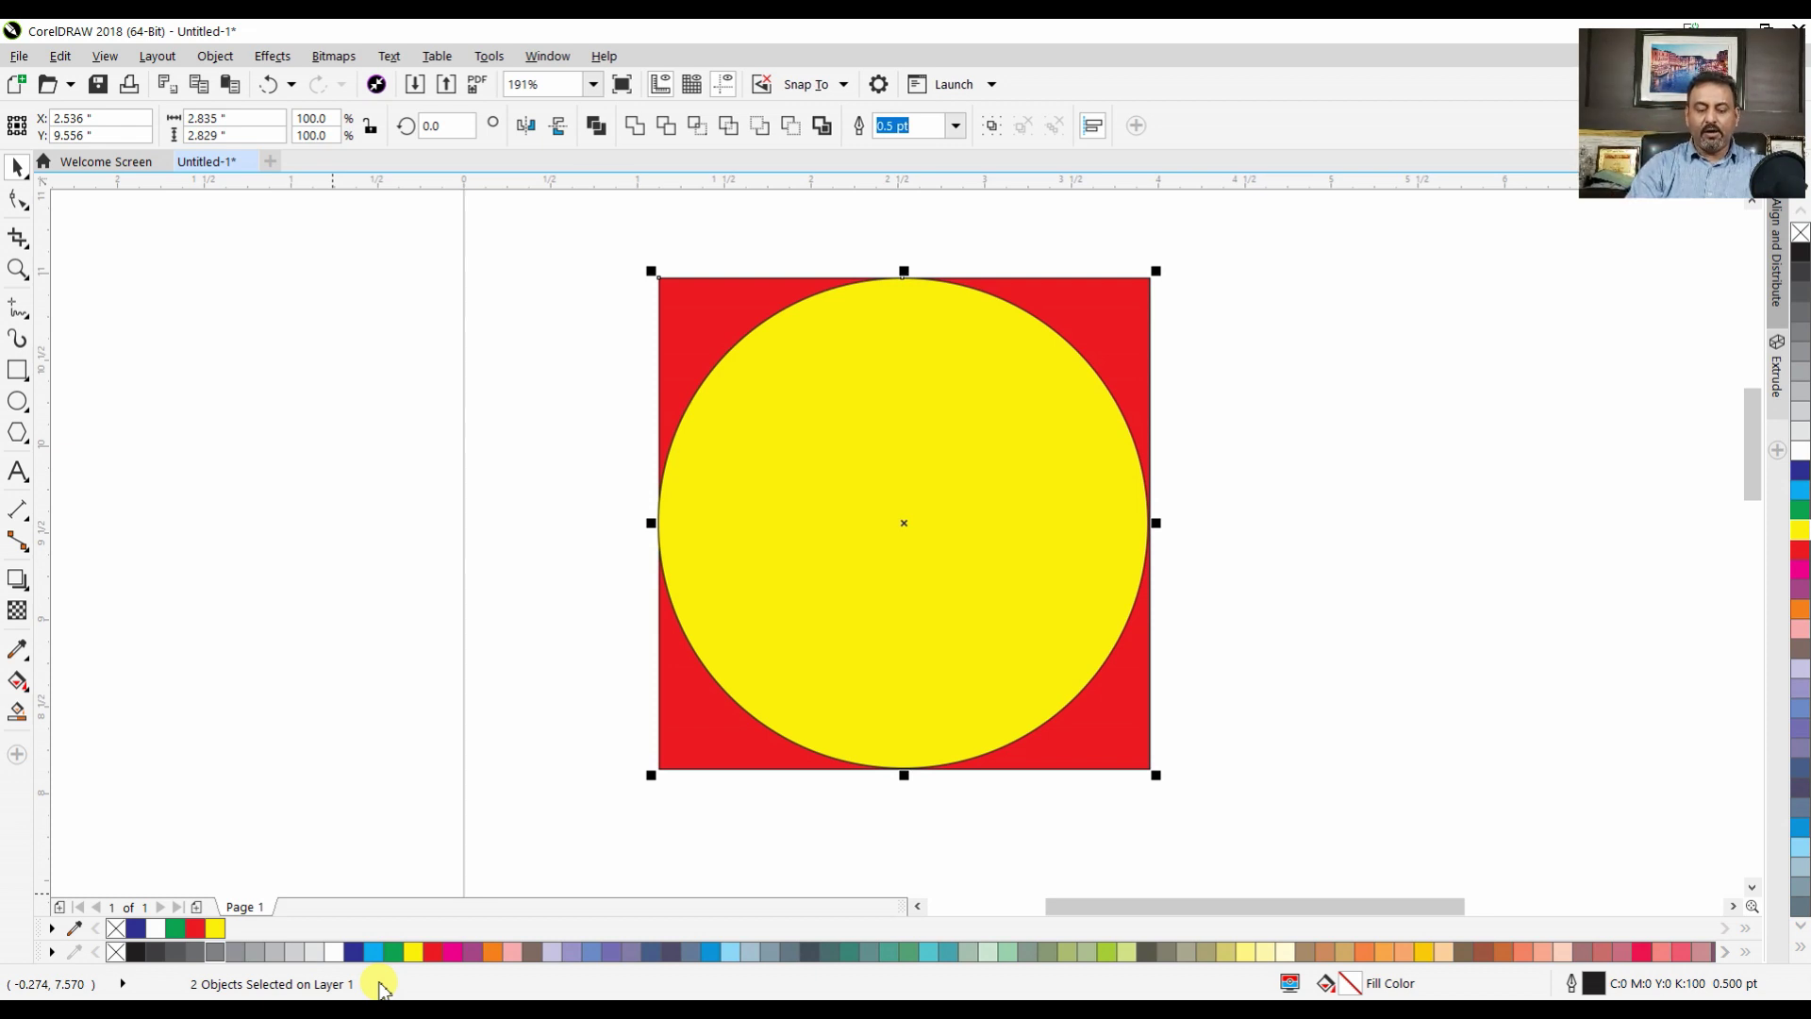
{"action": "key", "text": "ctrl+l"}
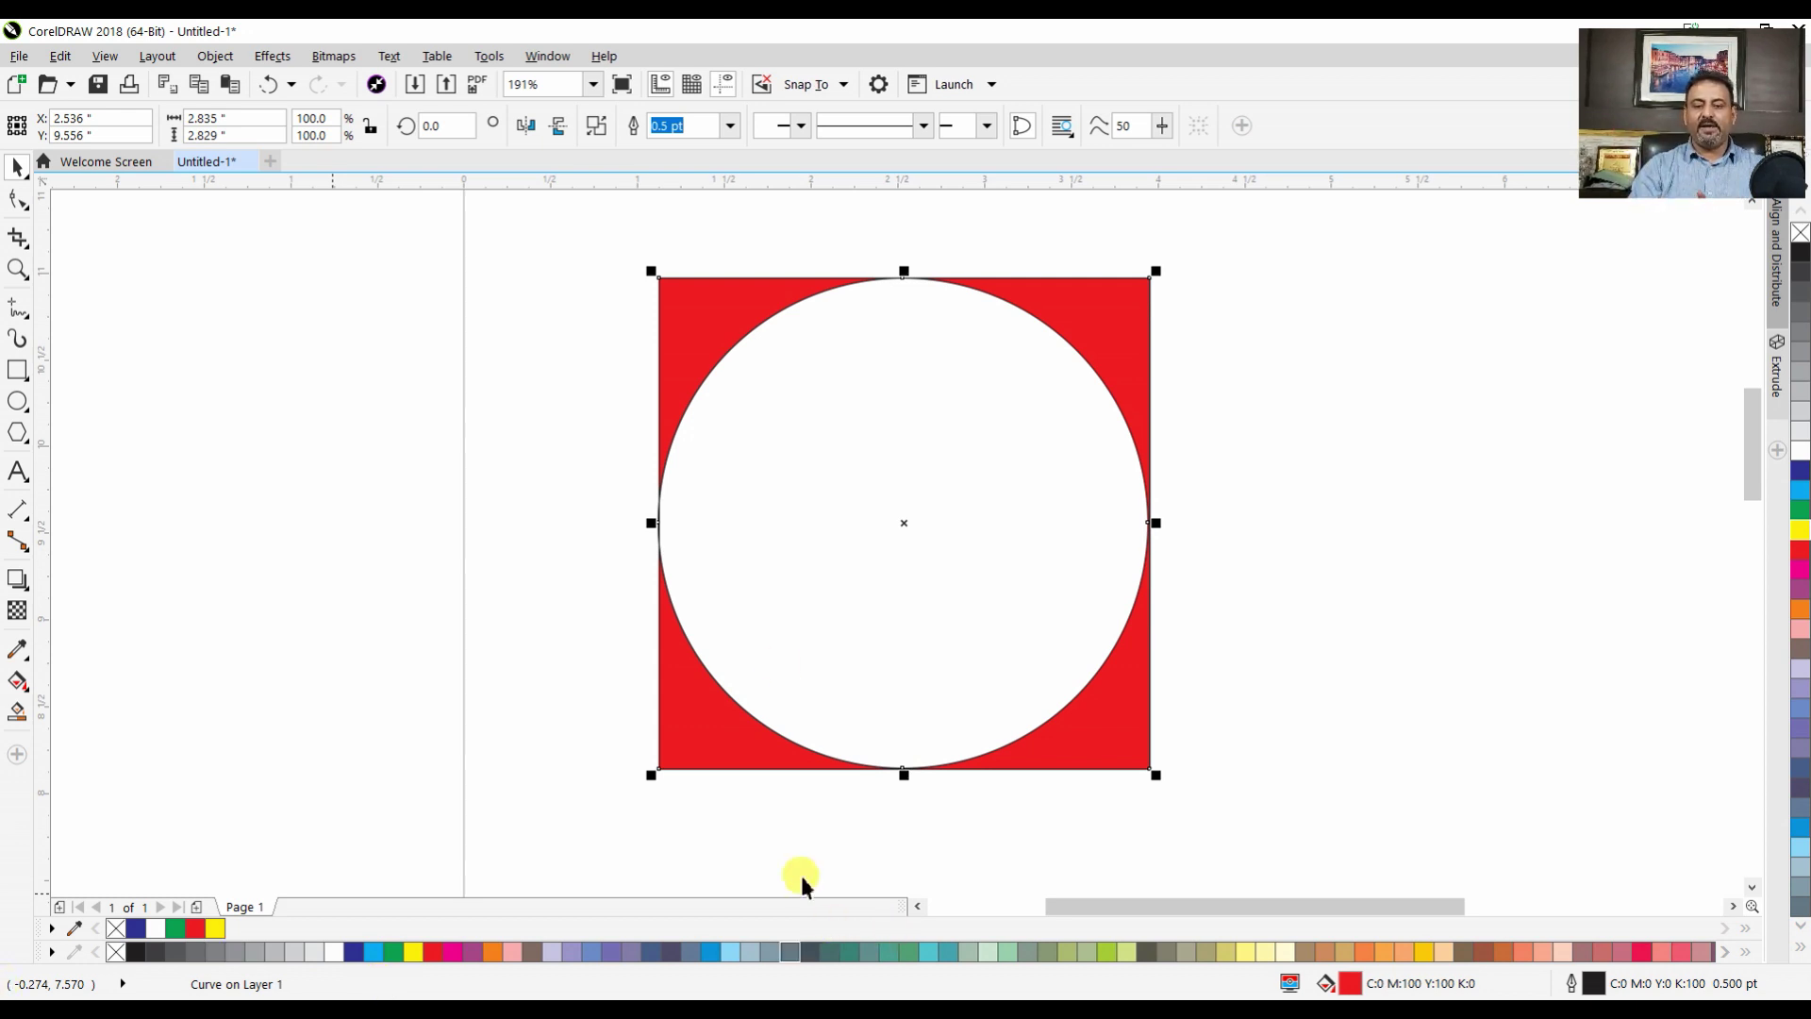
{"action": "left_click", "coordinate": [1274, 581]}
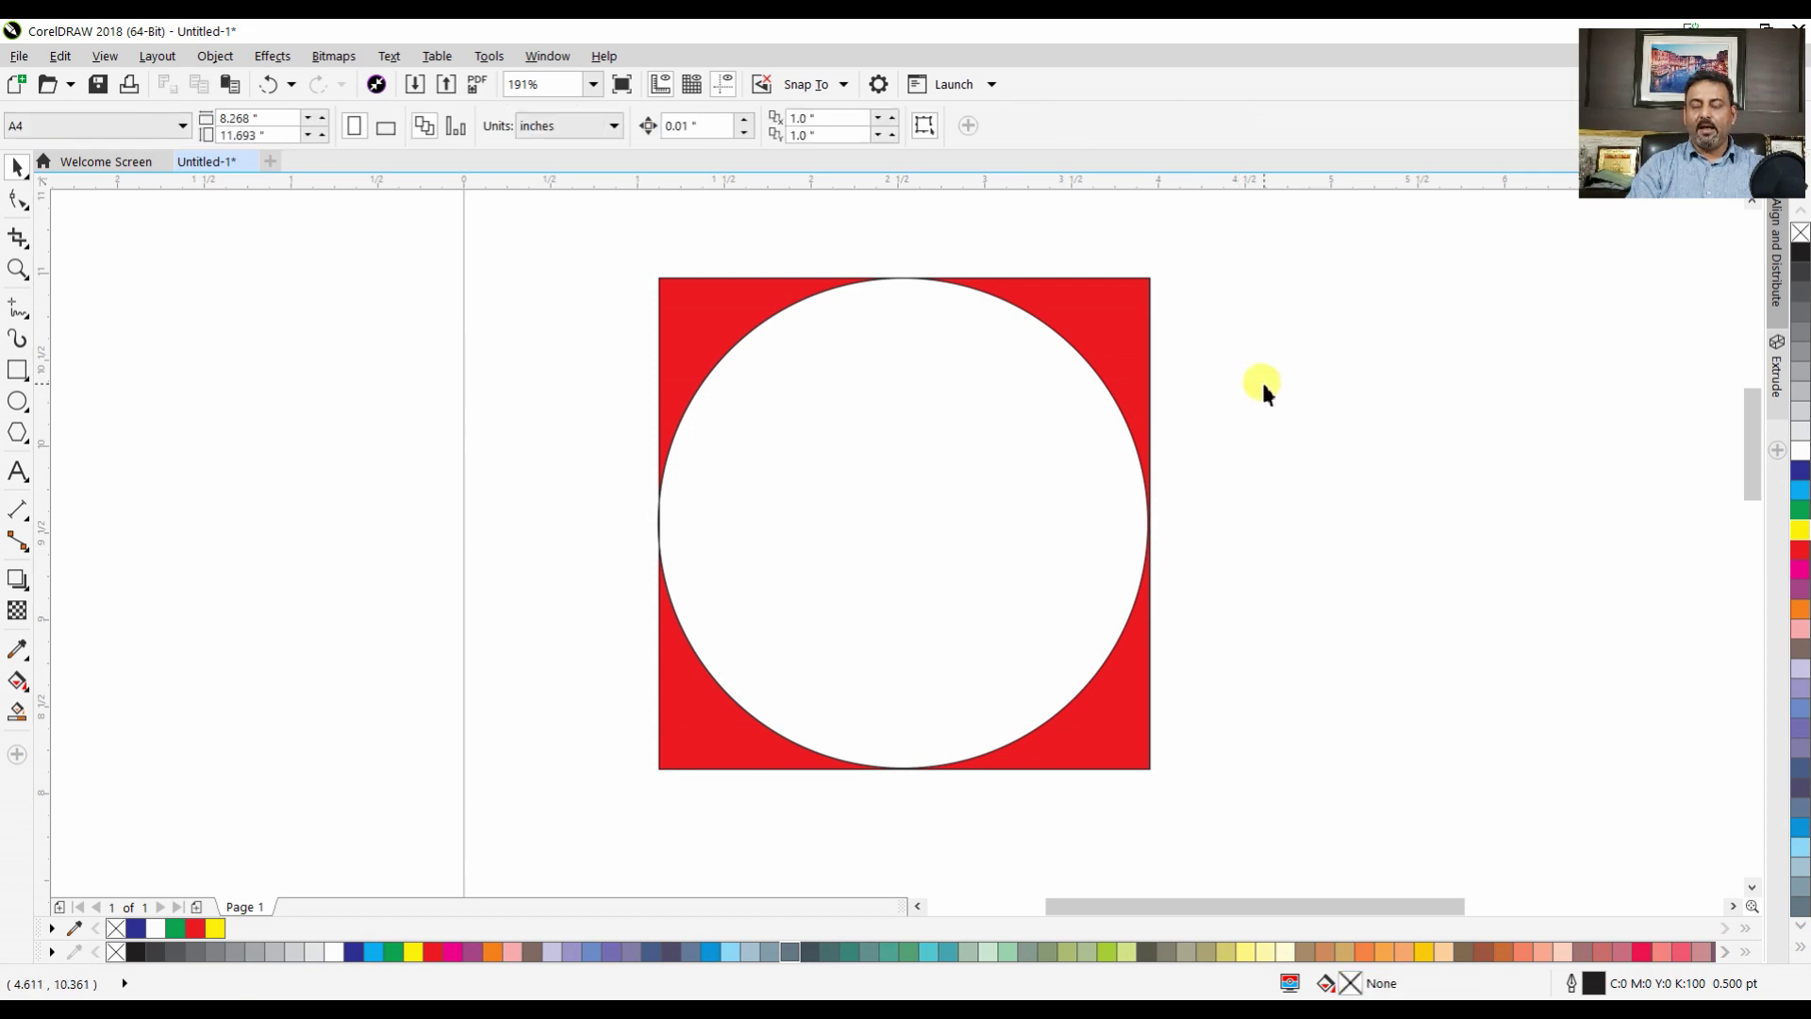
Make a copy of the combined shape scaled to about 83.8% around its centre
{"action": "left_click", "coordinate": [1109, 340]}
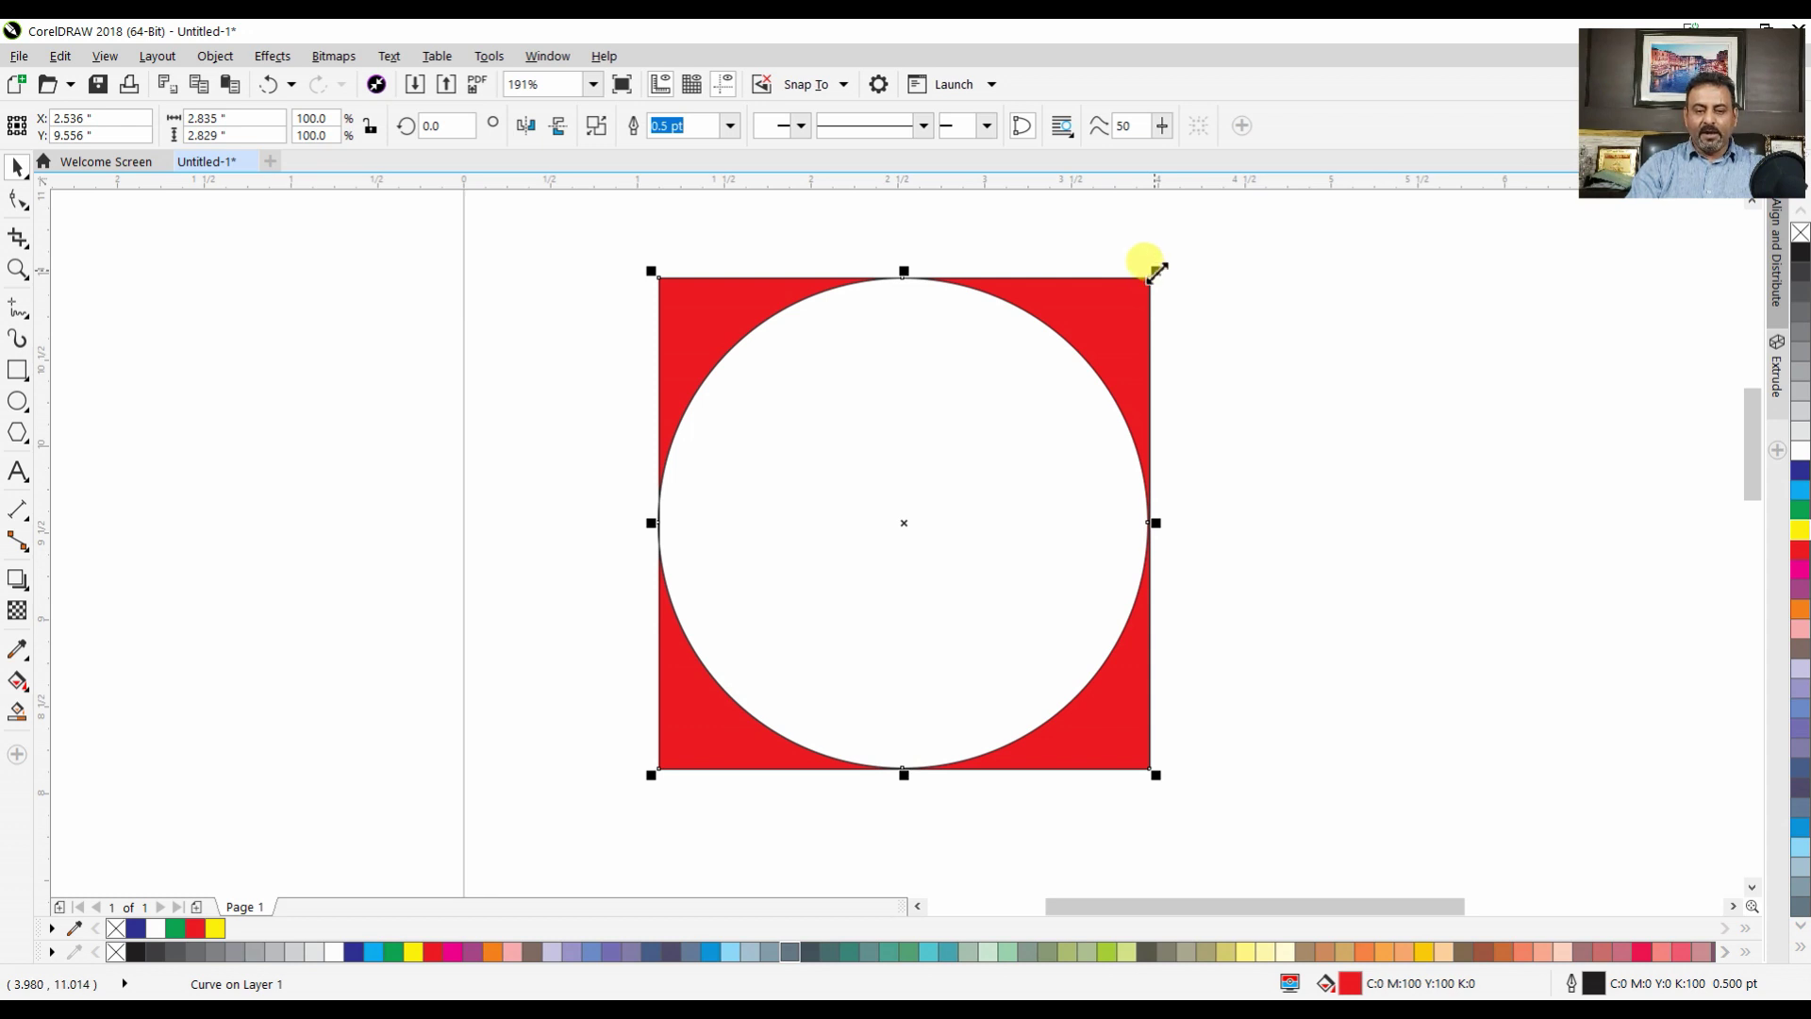
{"action": "mouse_move", "coordinate": [1156, 273]}
{"action": "left_mouse_down"}
{"action": "mouse_move", "coordinate": [1155, 288]}
{"action": "mouse_move", "coordinate": [1208, 226]}
{"action": "mouse_move", "coordinate": [1168, 353]}
{"action": "mouse_move", "coordinate": [1176, 259]}
{"action": "mouse_move", "coordinate": [1067, 390]}
{"action": "mouse_move", "coordinate": [1176, 246]}
{"action": "mouse_move", "coordinate": [1090, 357]}
{"action": "mouse_move", "coordinate": [1091, 324]}
{"action": "mouse_move", "coordinate": [1177, 254]}
{"action": "mouse_move", "coordinate": [1068, 416]}
{"action": "mouse_move", "coordinate": [1141, 275]}
{"action": "mouse_move", "coordinate": [1137, 320]}
{"action": "left_mouse_up"}
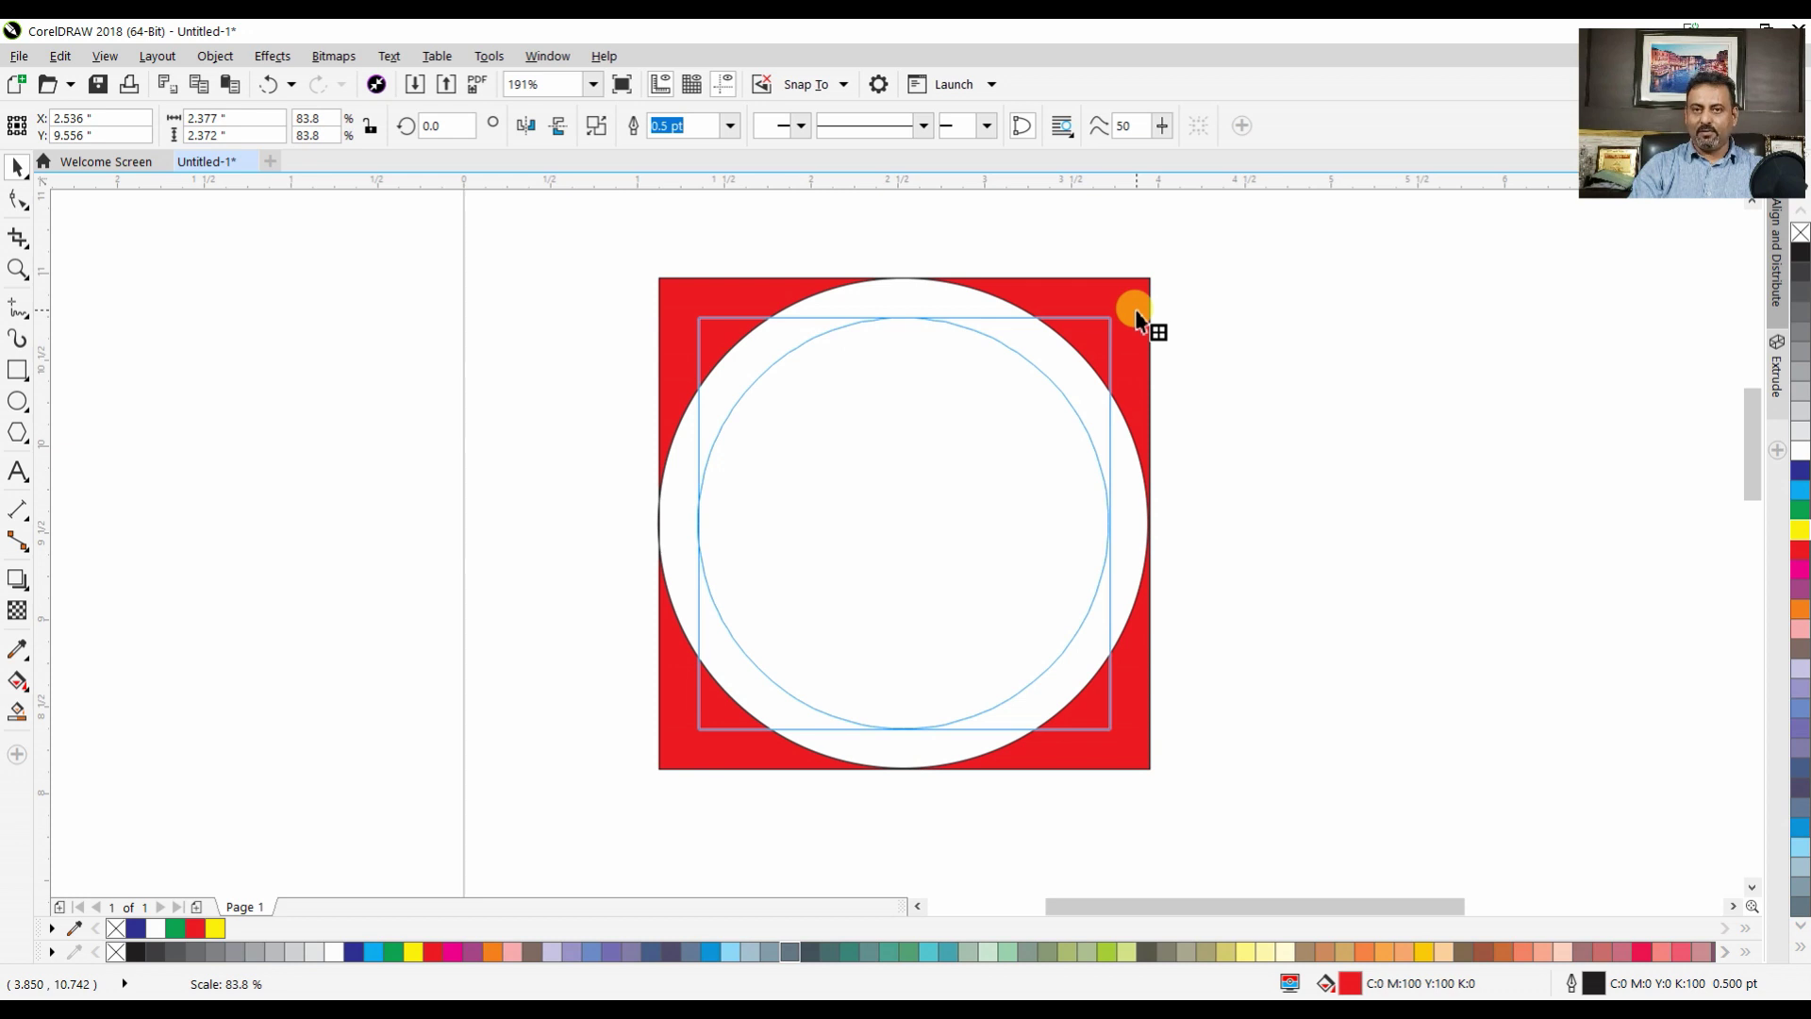
{"action": "left_click_drag", "start_coordinate": [1139, 321], "coordinate": [1140, 321]}
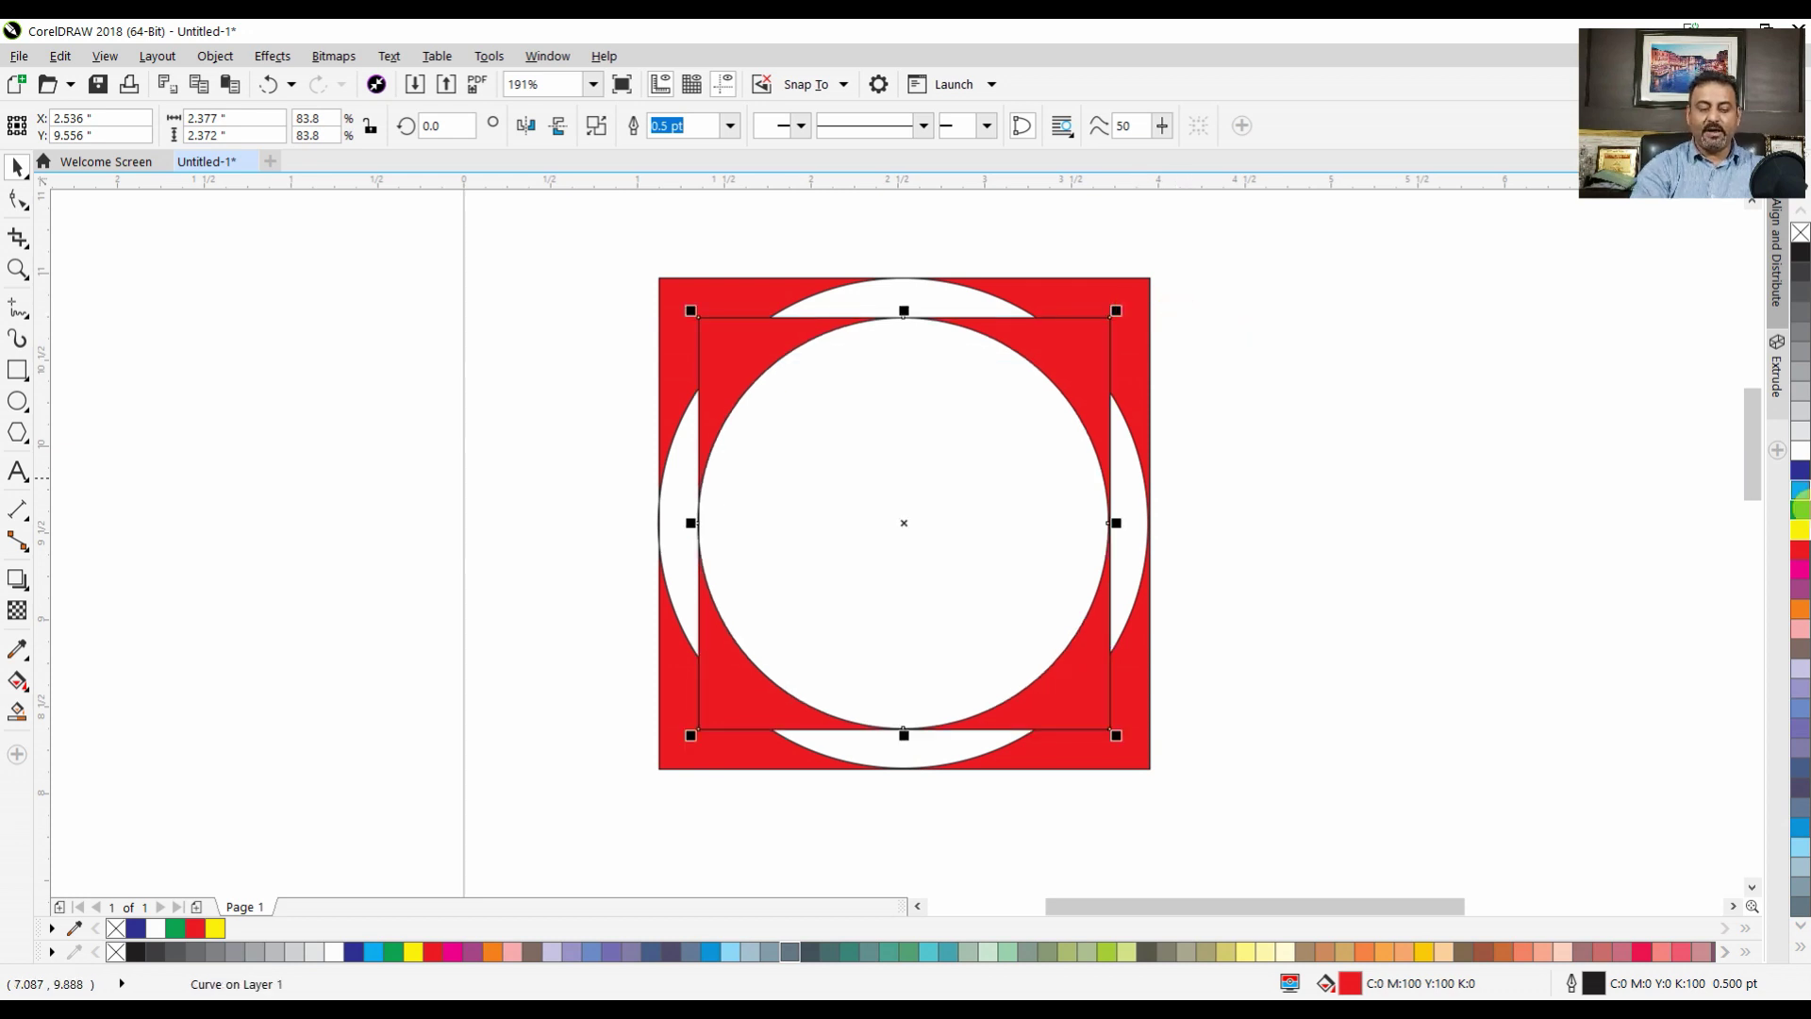
Repeat the scaled duplication 16 times so that ever smaller copies nest toward the shape's centre
{"action": "key", "text": "ctrl+r"}
{"action": "key", "text": "ctrl+r"}
{"action": "key", "text": "ctrl+r"}
{"action": "key", "text": "ctrl+r"}
{"action": "key", "text": "ctrl+r"}
{"action": "key", "text": "ctrl+r"}
{"action": "key", "text": "ctrl+r"}
{"action": "key", "text": "ctrl+r"}
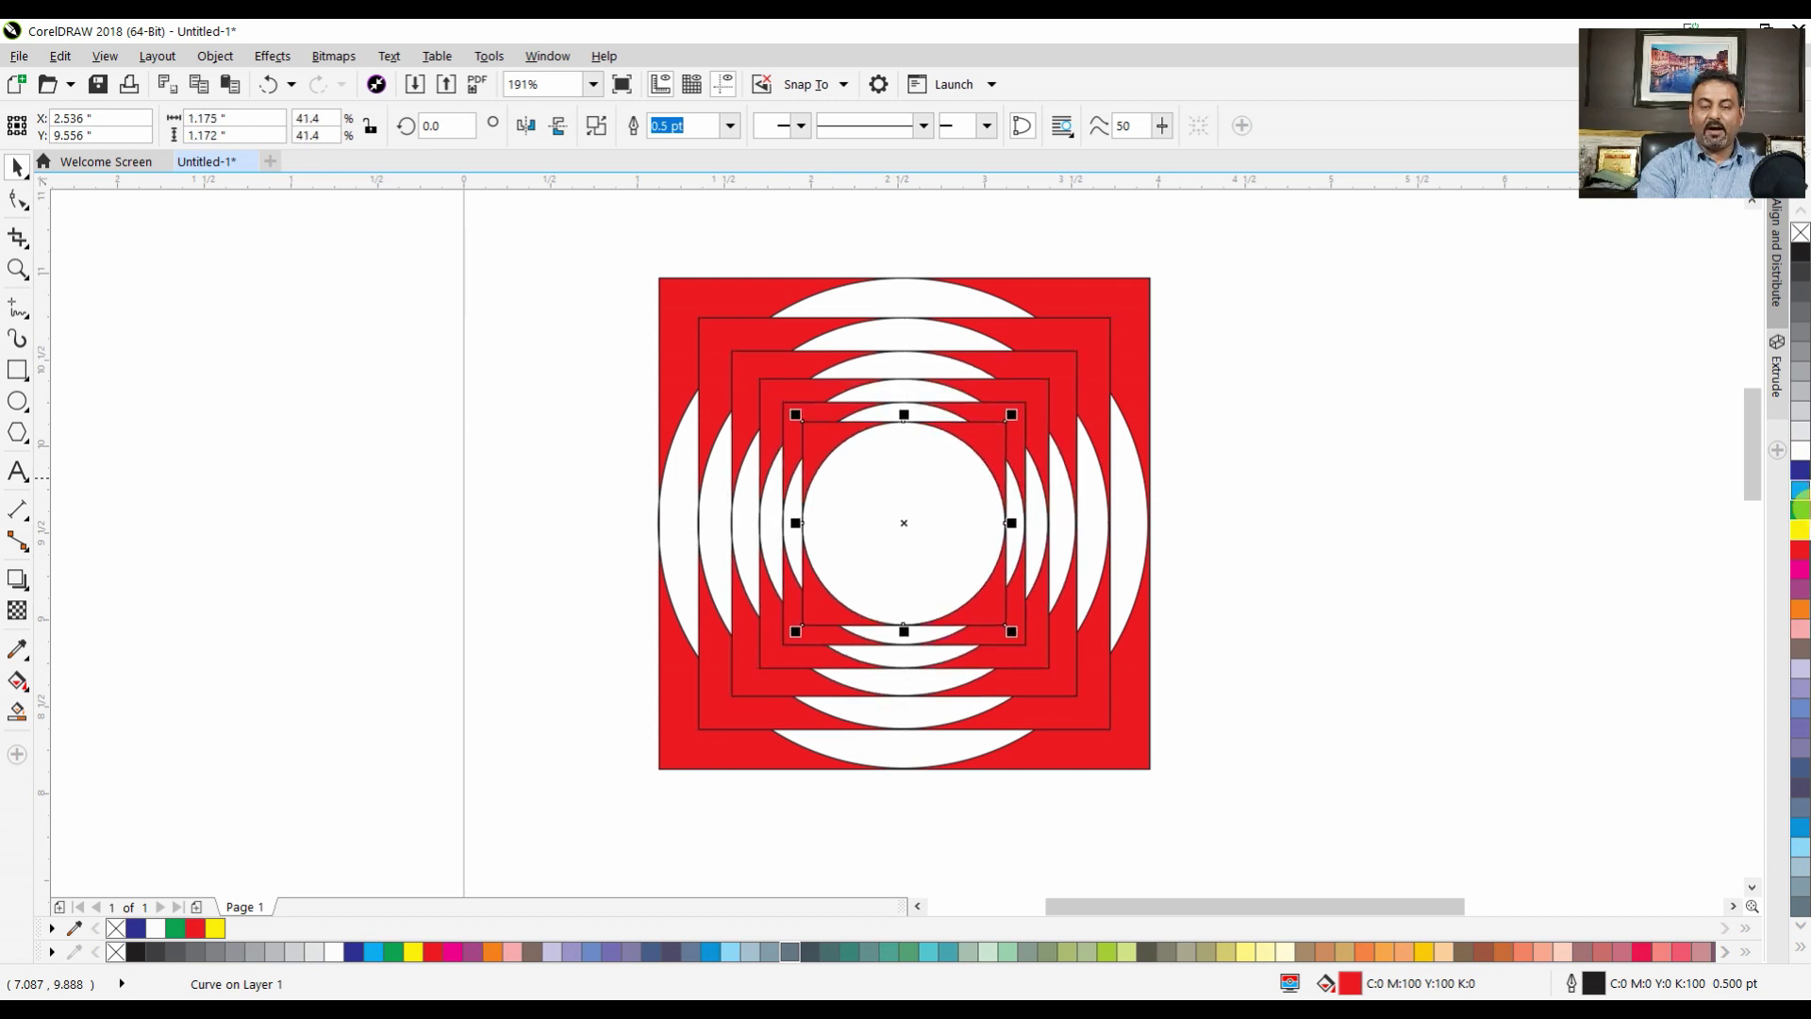
{"action": "key", "text": "ctrl+r"}
{"action": "key", "text": "ctrl+r"}
{"action": "key", "text": "ctrl+r"}
{"action": "key", "text": "ctrl+r"}
{"action": "key", "text": "ctrl+r"}
{"action": "key", "text": "ctrl+r"}
{"action": "key", "text": "ctrl+r"}
{"action": "key", "text": "ctrl+r"}
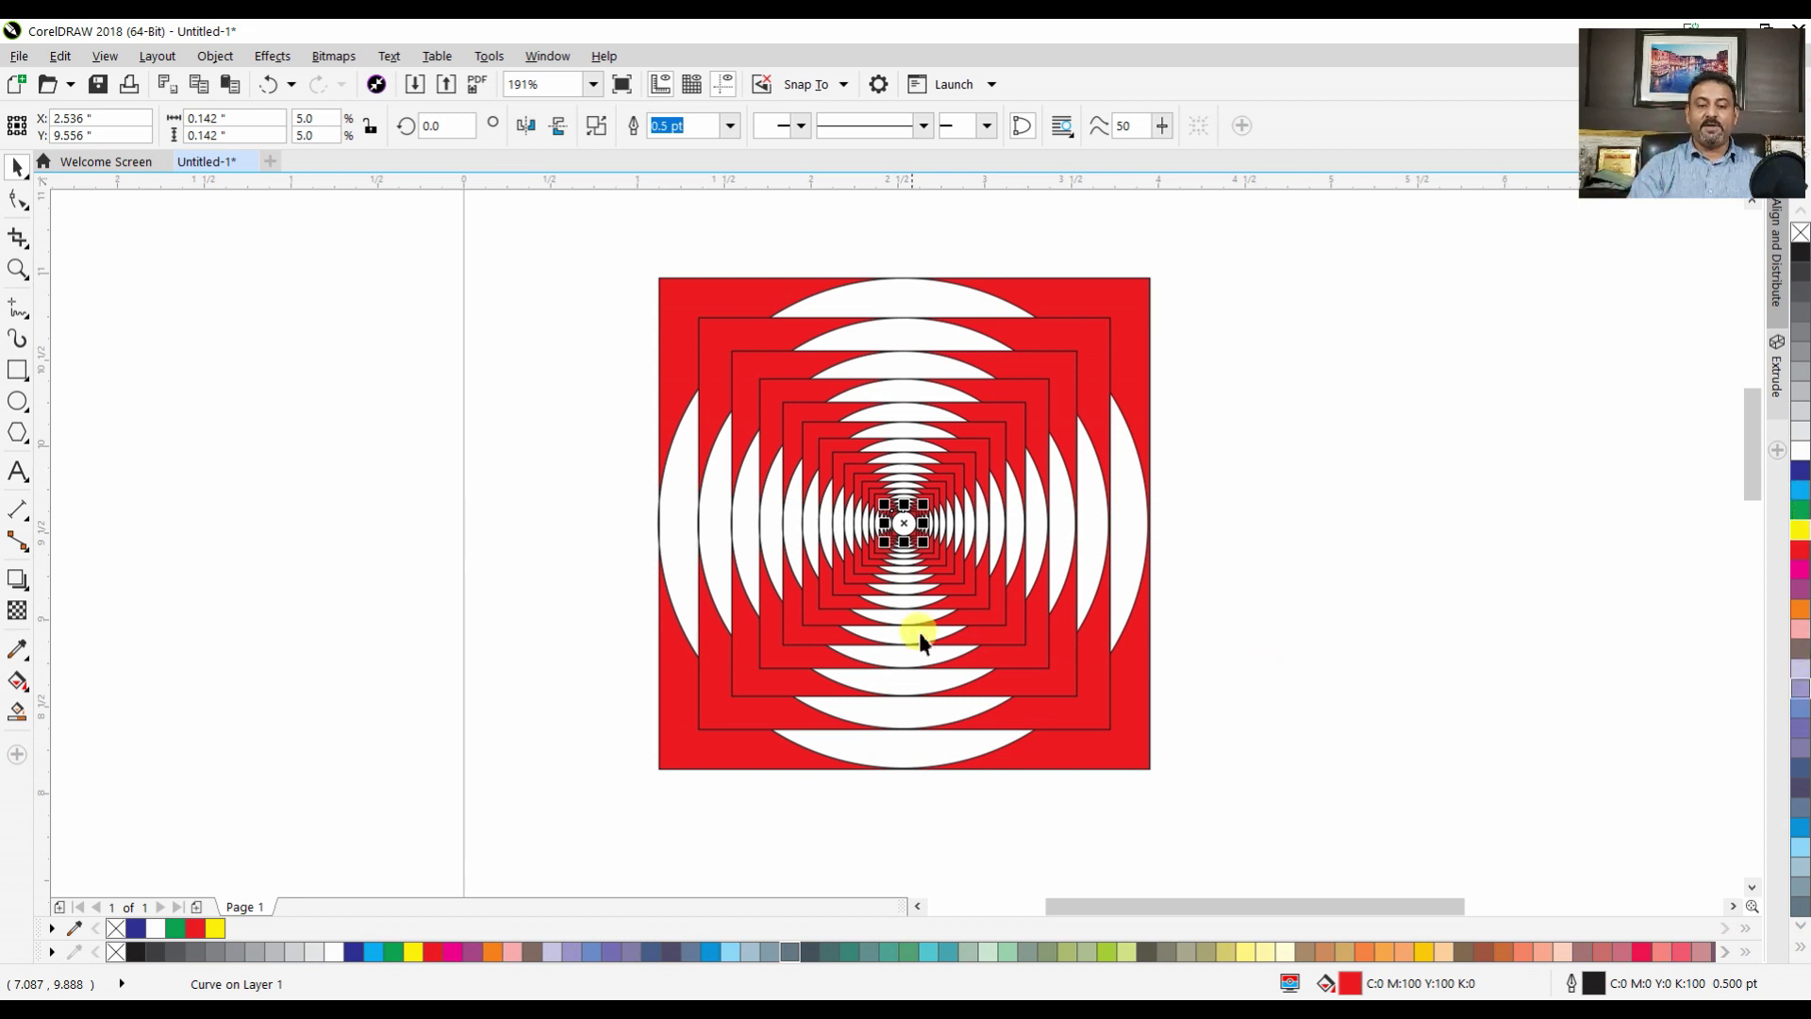
{"action": "left_click", "coordinate": [1507, 573]}
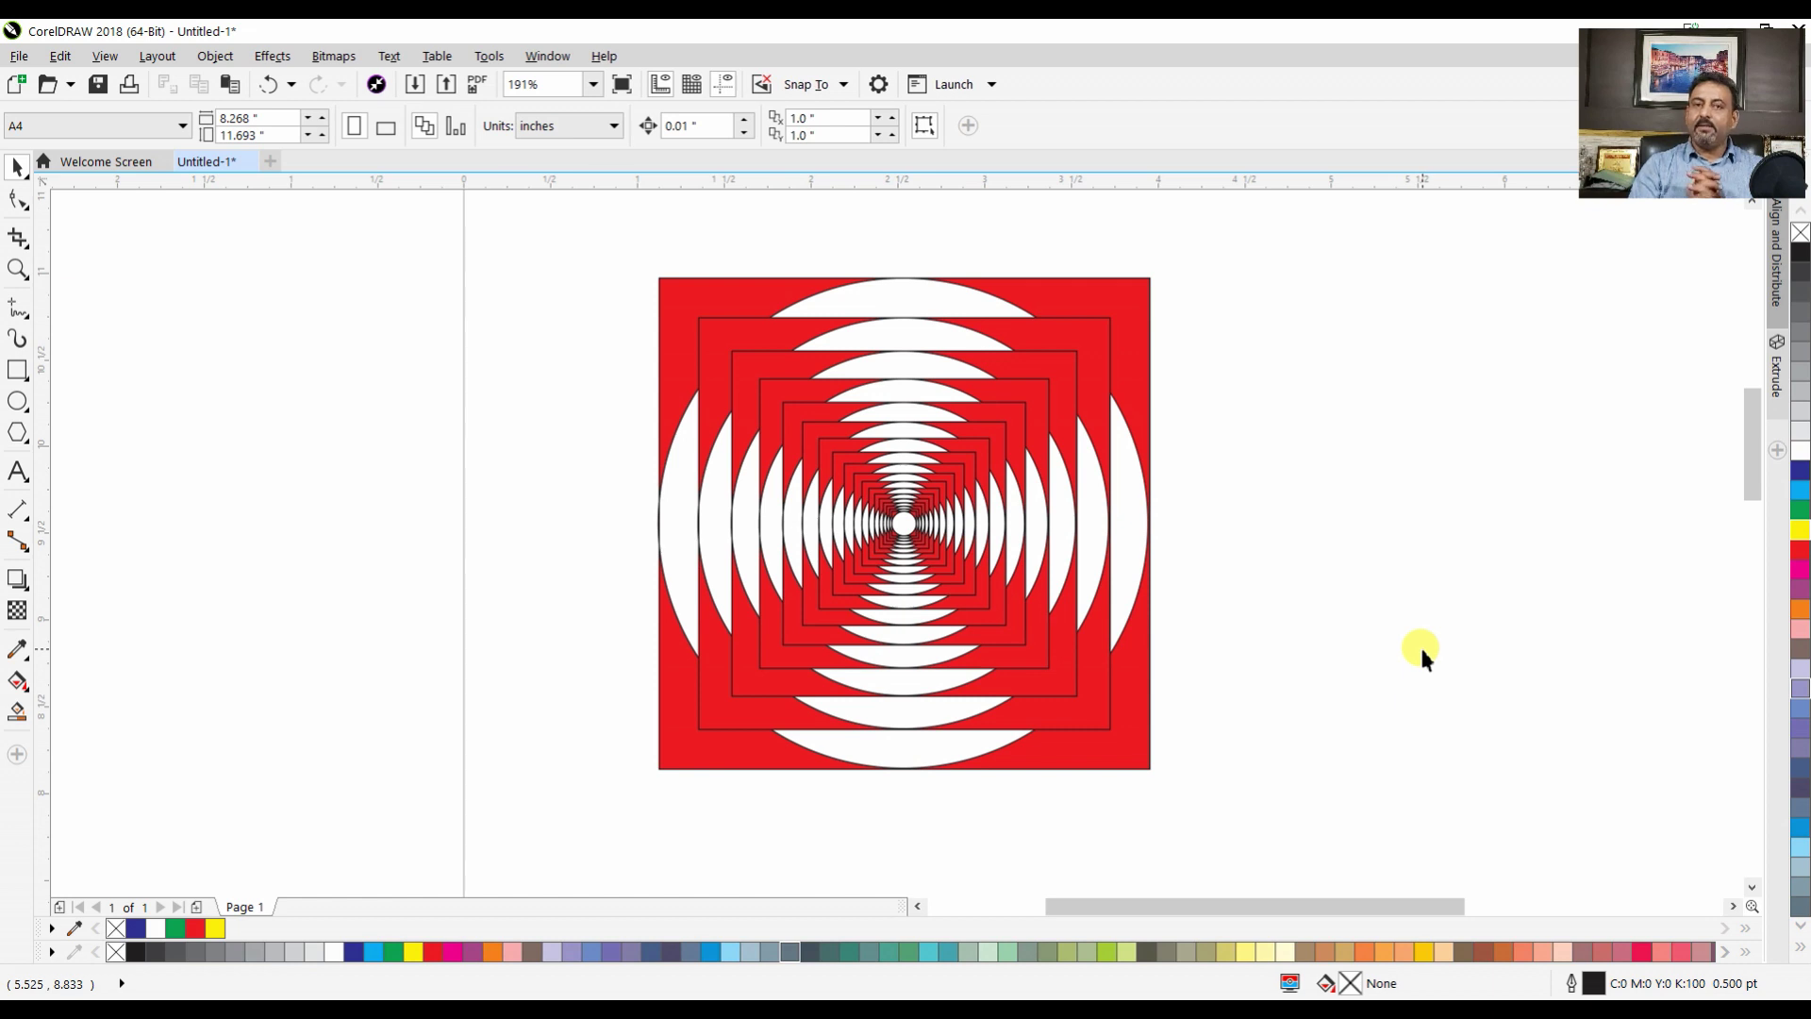
Try removing the outlines from all the nested shapes, and undo the removal
{"action": "left_click_drag", "start_coordinate": [585, 230], "coordinate": [1338, 811]}
{"action": "right_click", "coordinate": [1800, 235]}
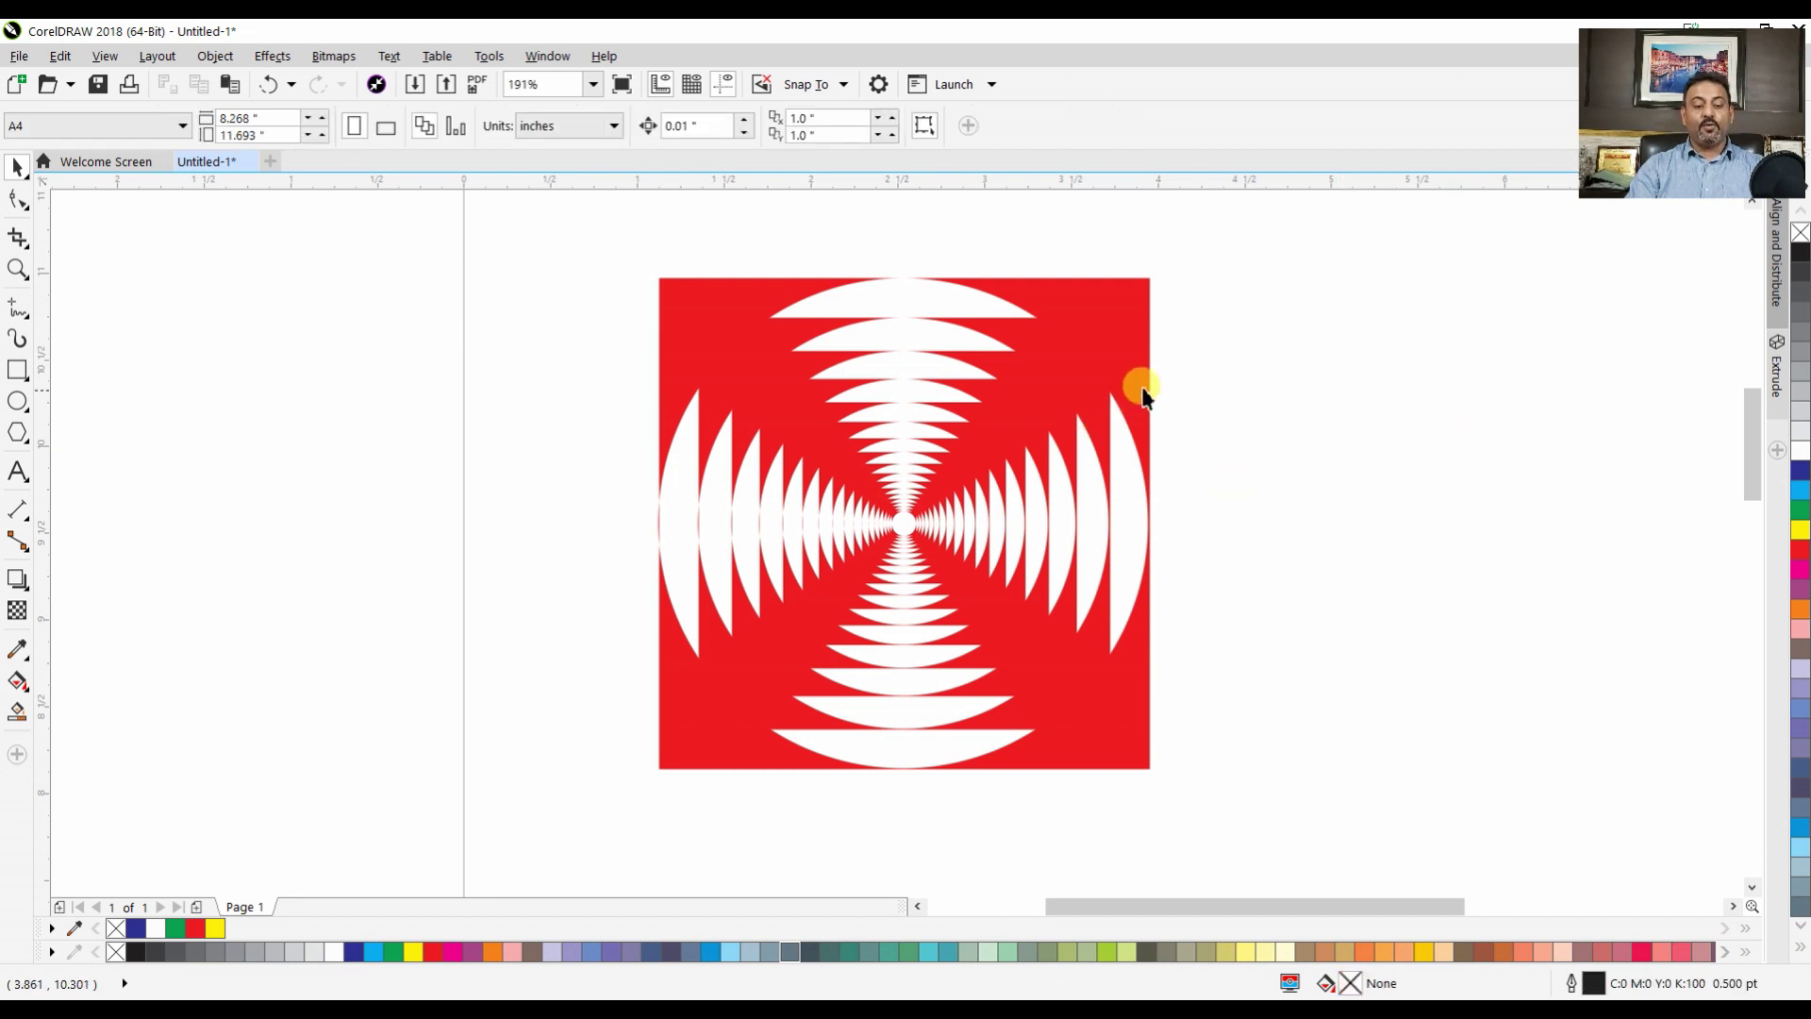
{"action": "key", "text": "ctrl+z"}
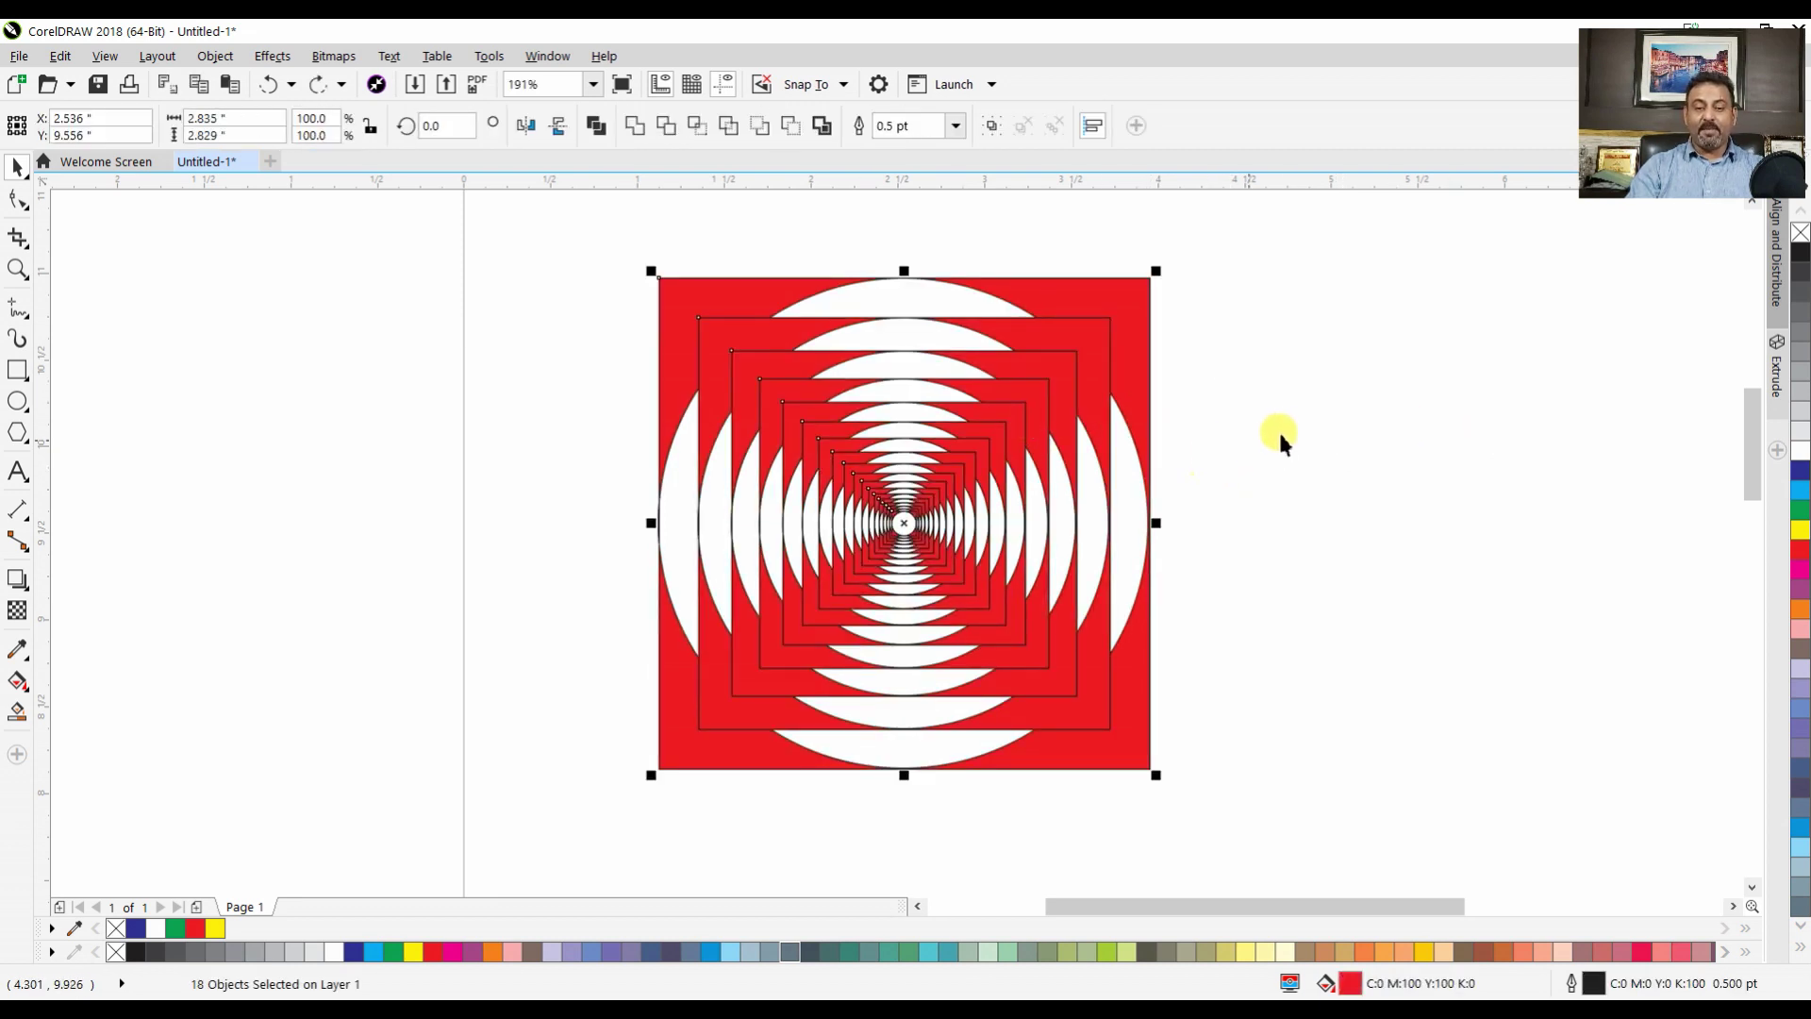
{"action": "left_click", "coordinate": [1274, 431]}
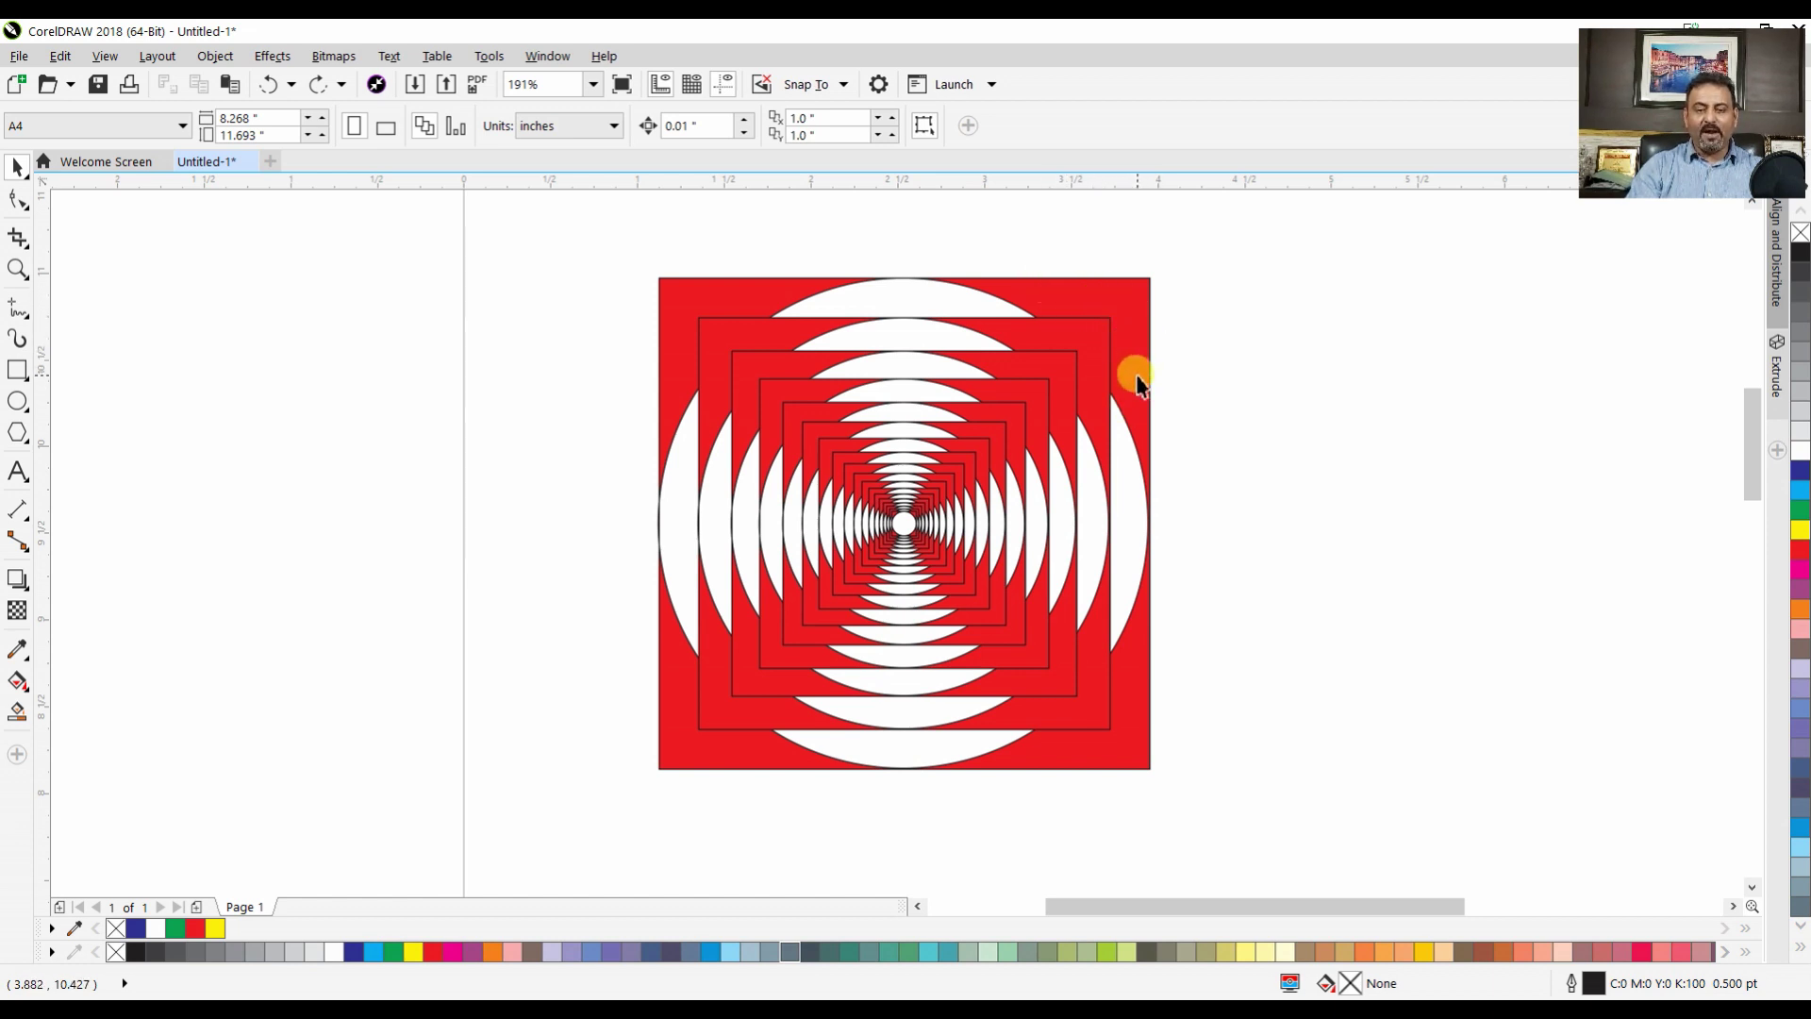
Select the whole nested pattern and set its outlines to none
{"action": "left_click", "coordinate": [1085, 314]}
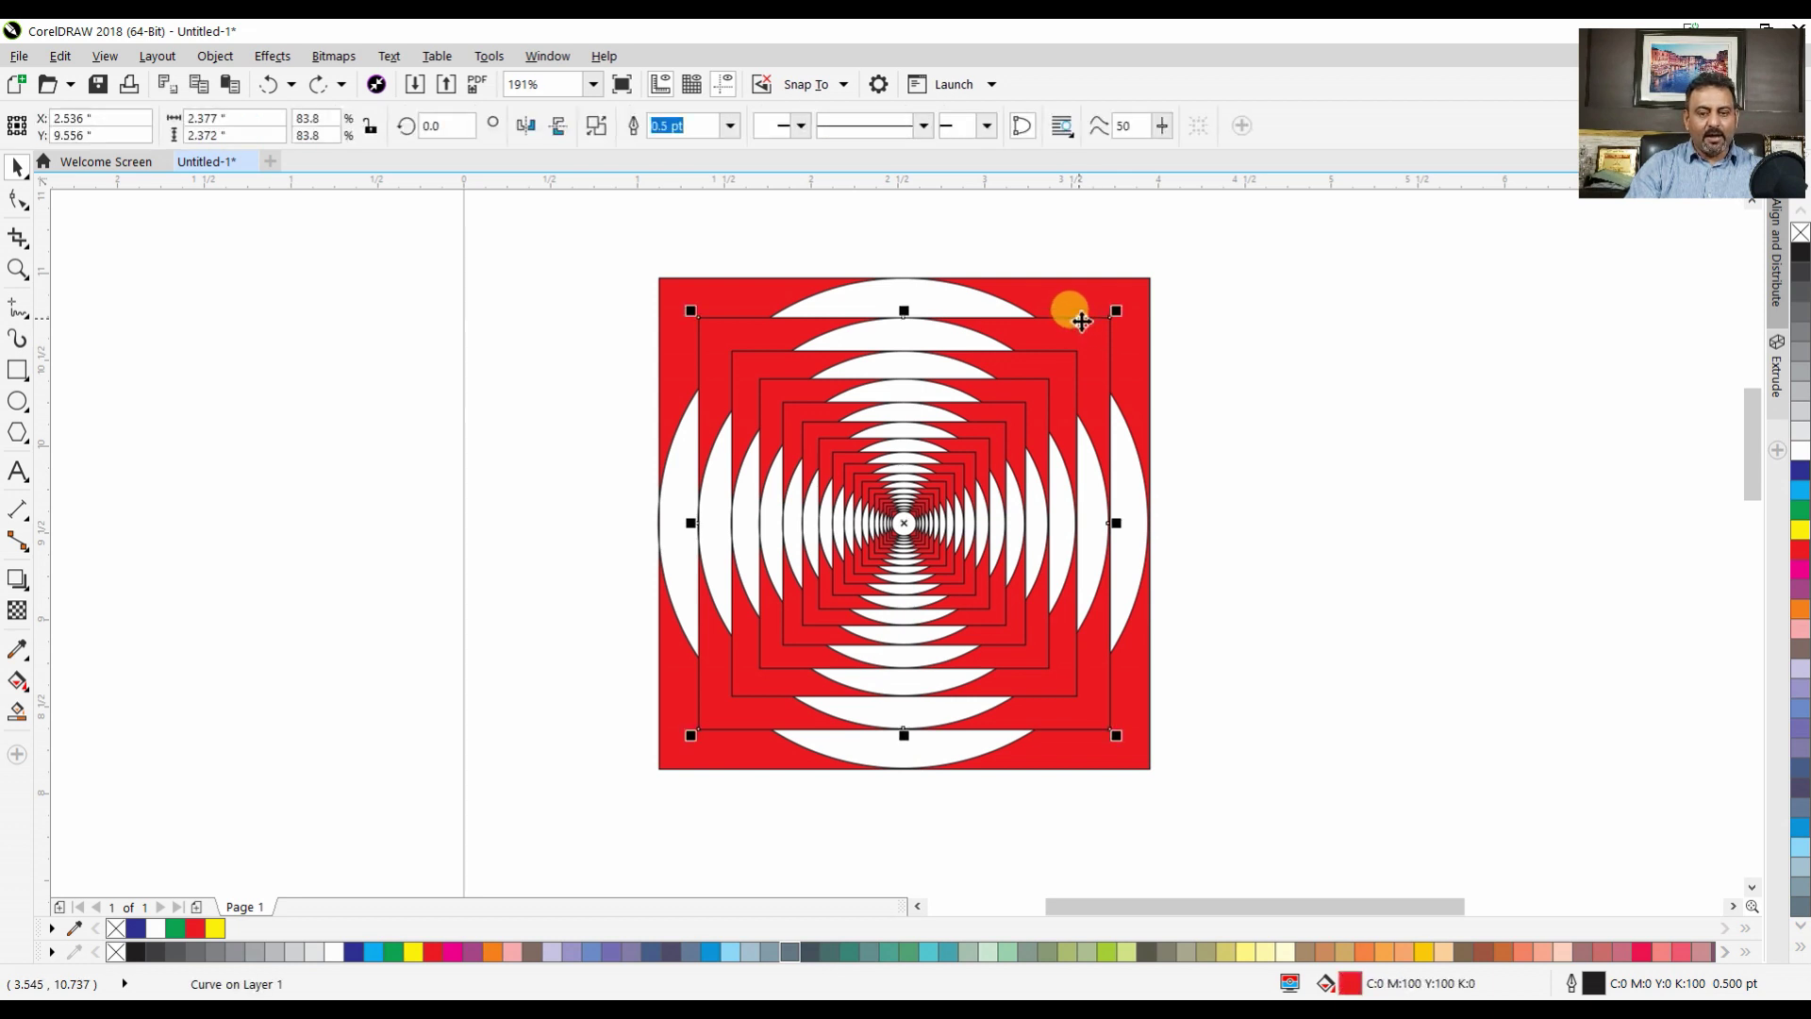
{"action": "left_click", "coordinate": [1239, 252]}
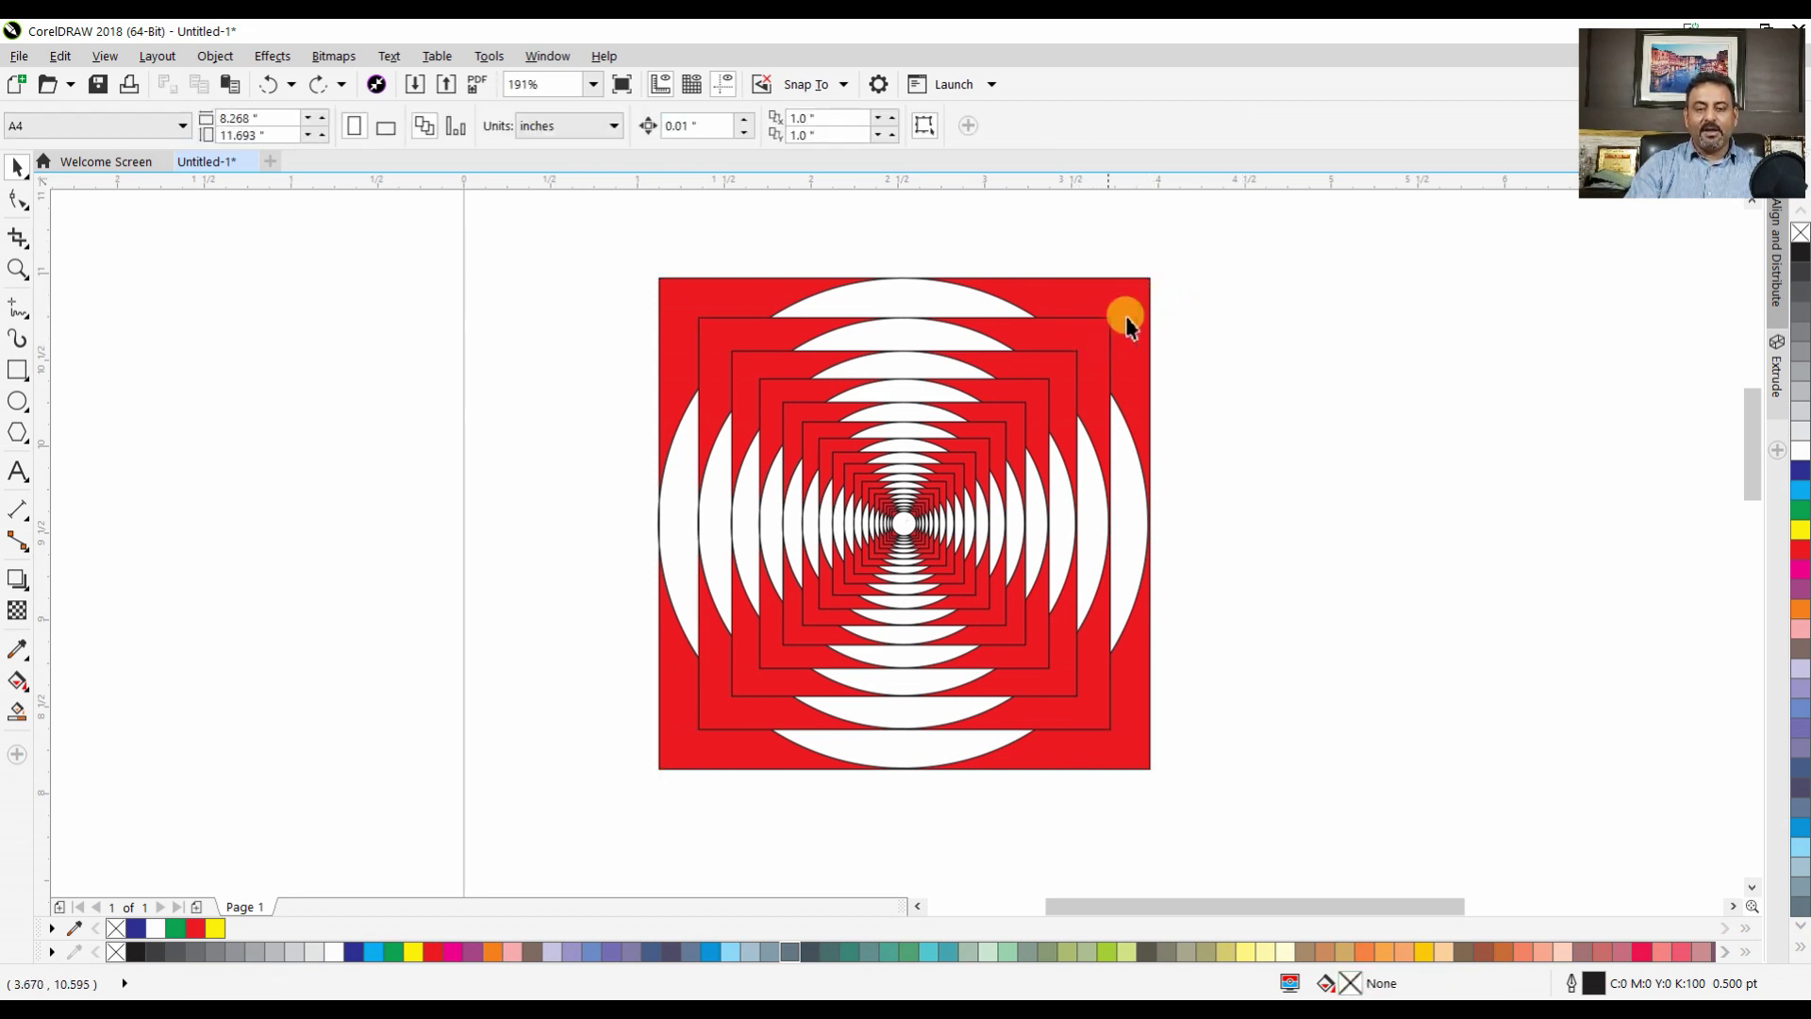
{"action": "left_click_drag", "start_coordinate": [1219, 240], "coordinate": [594, 813]}
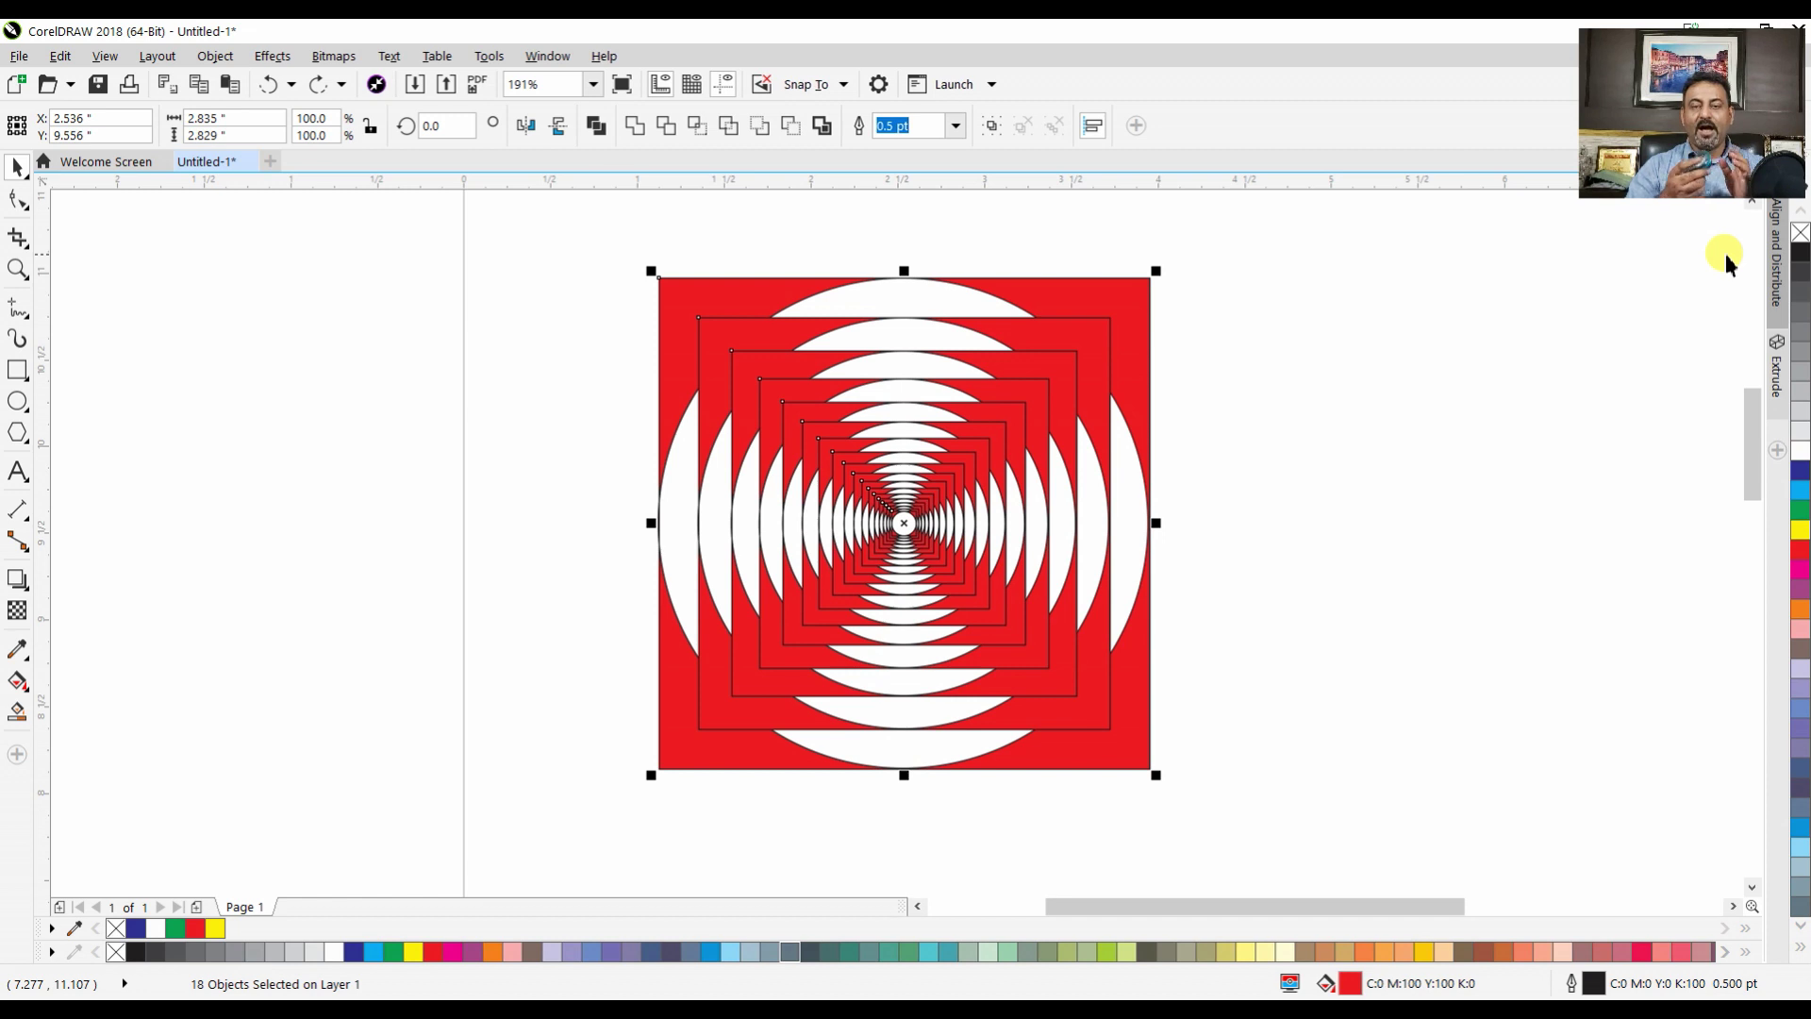
{"action": "right_click", "coordinate": [1799, 240]}
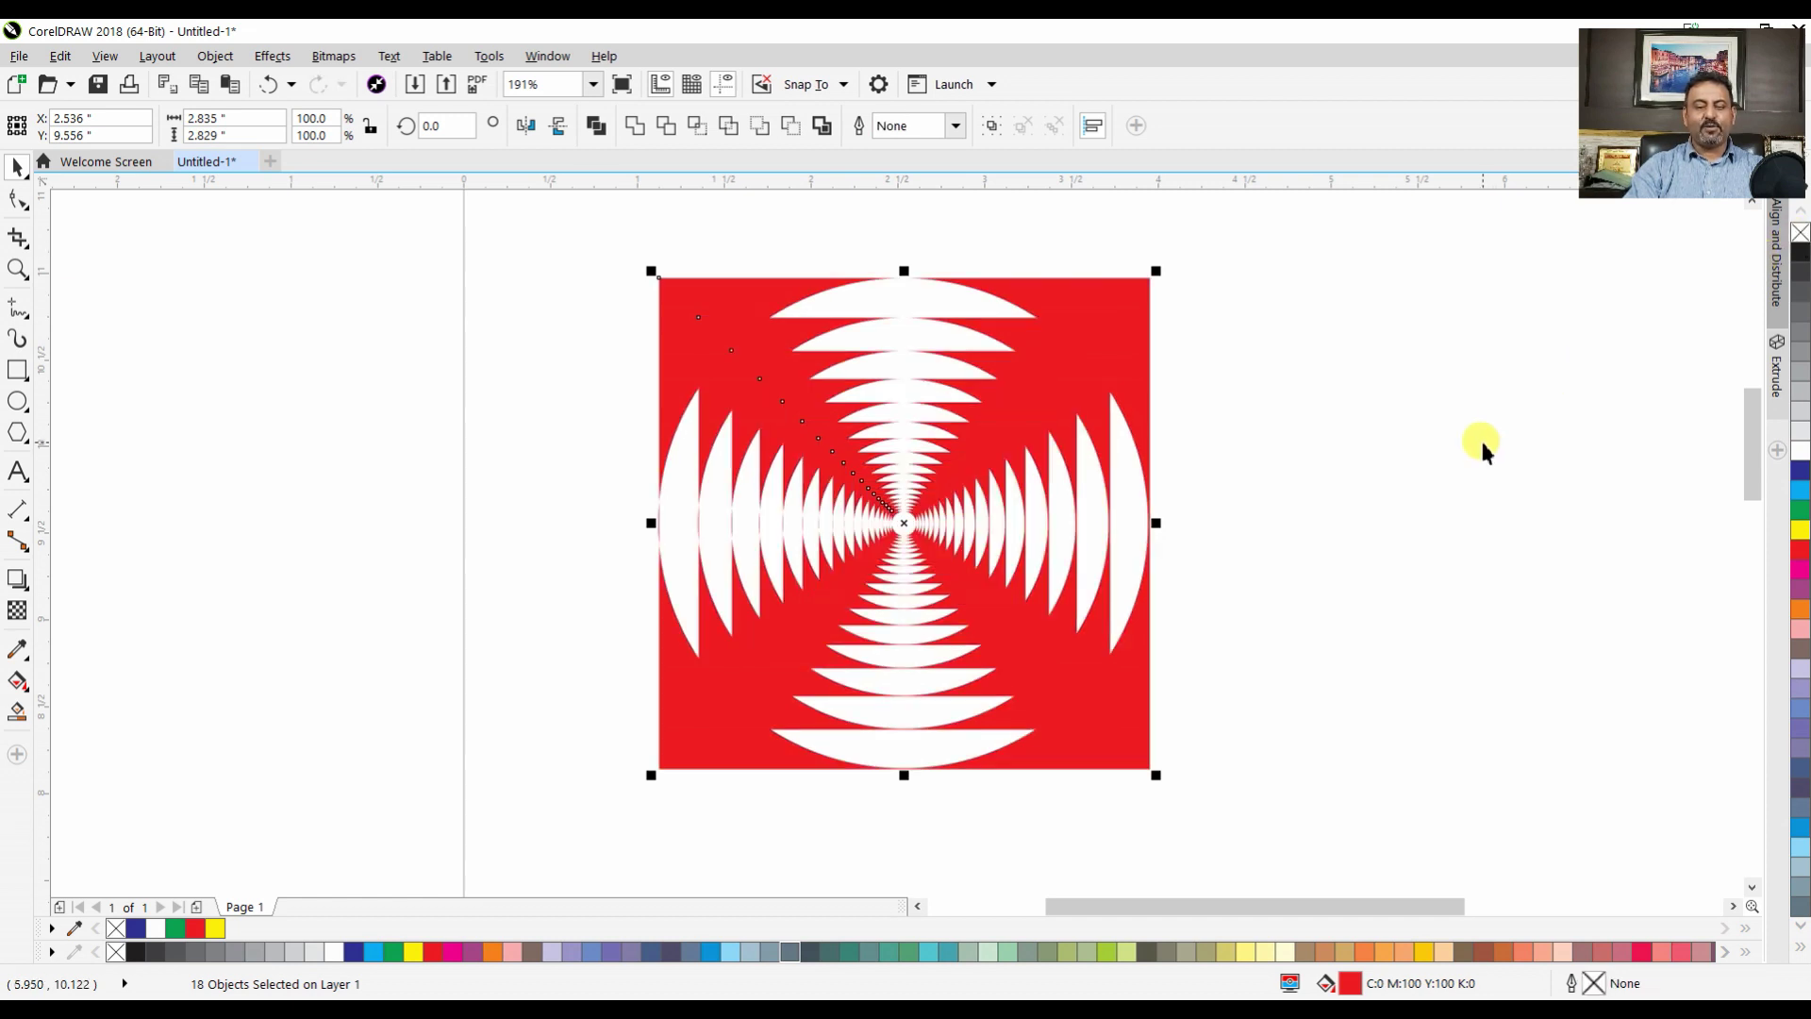
{"action": "key", "text": "Escape"}
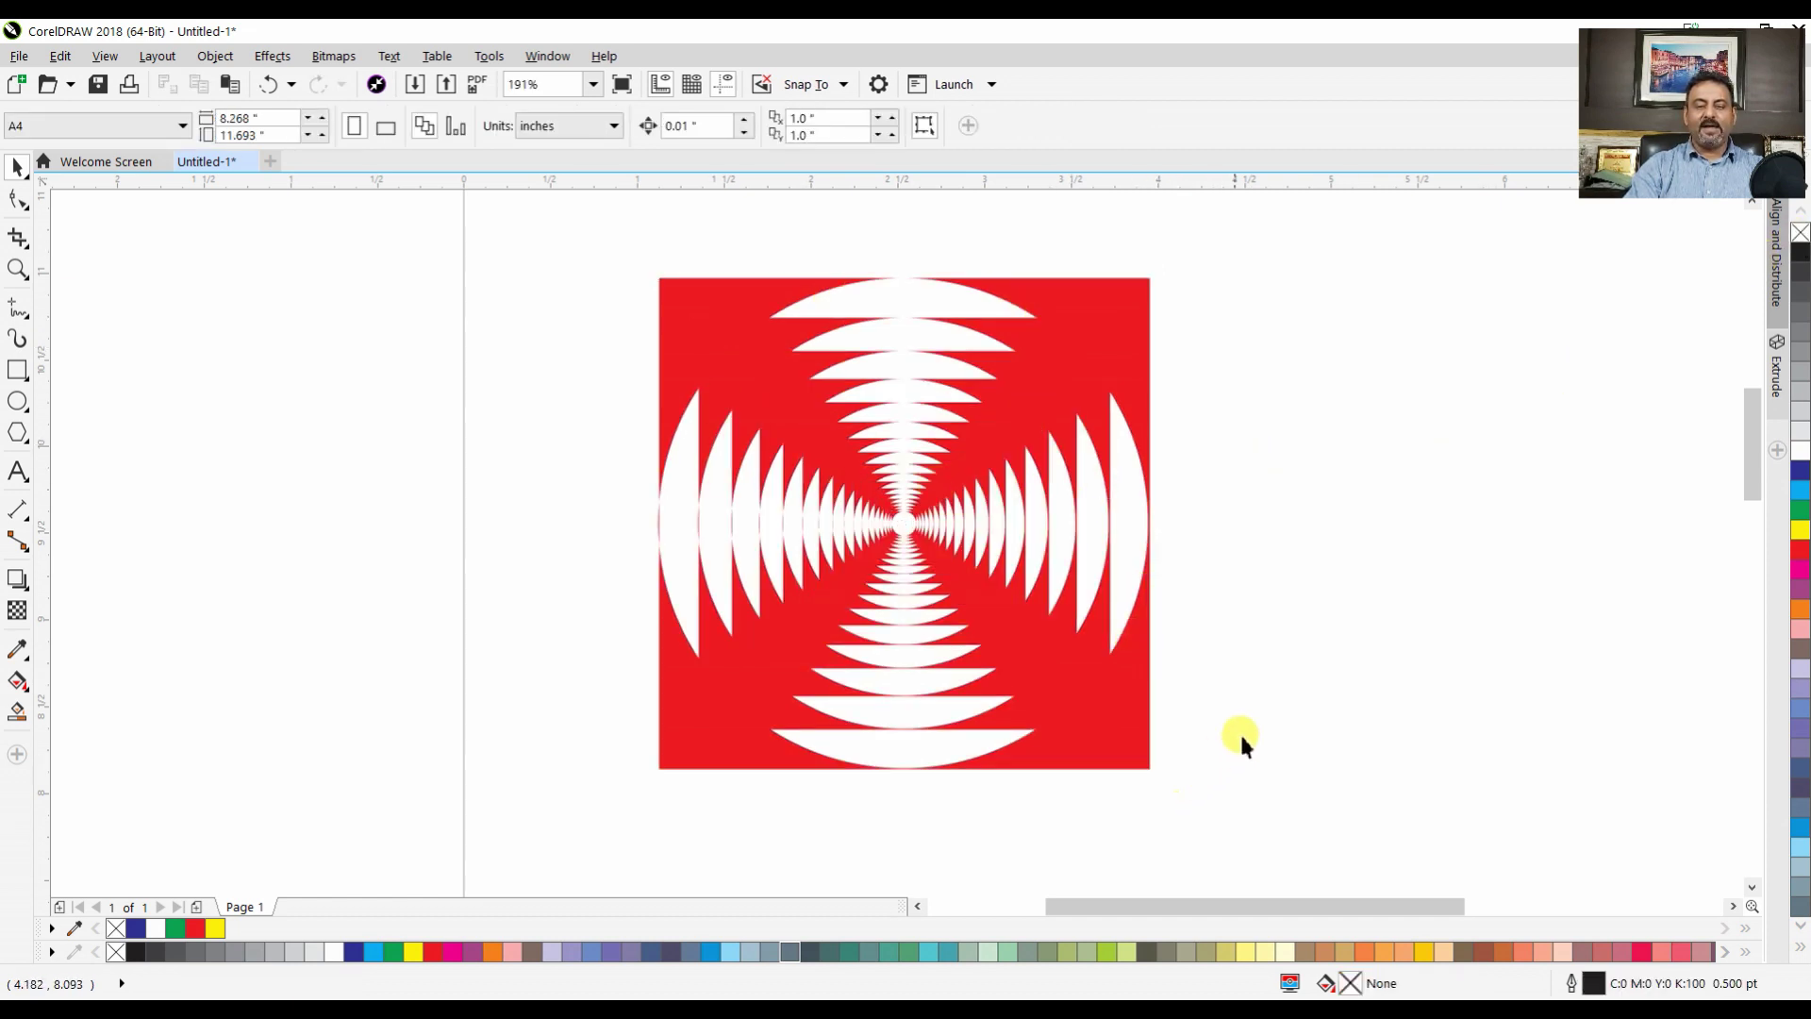
Place a copy of the outlined nested pattern to the right of the original and remove the copy's outlines
{"action": "left_click_drag", "start_coordinate": [608, 238], "coordinate": [1458, 824]}
{"action": "left_click_drag", "start_coordinate": [972, 378], "coordinate": [1437, 370]}
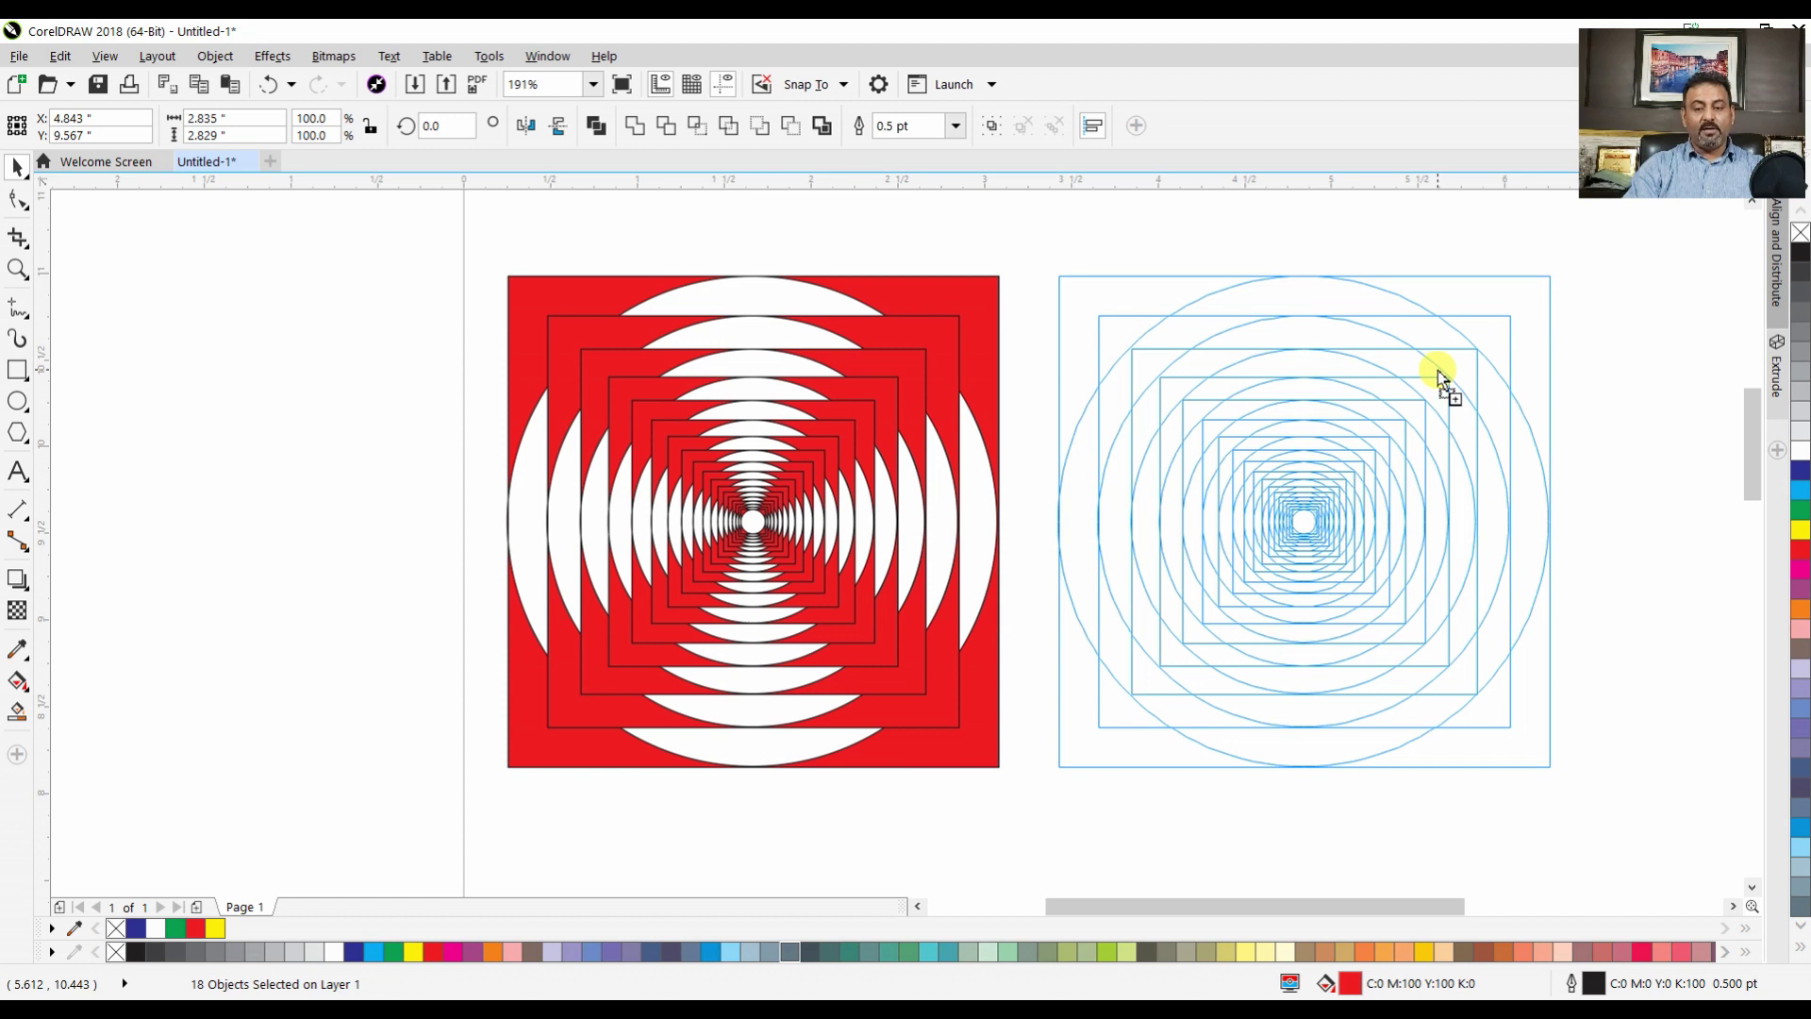
{"action": "left_click_drag", "start_coordinate": [1437, 370], "coordinate": [1437, 369]}
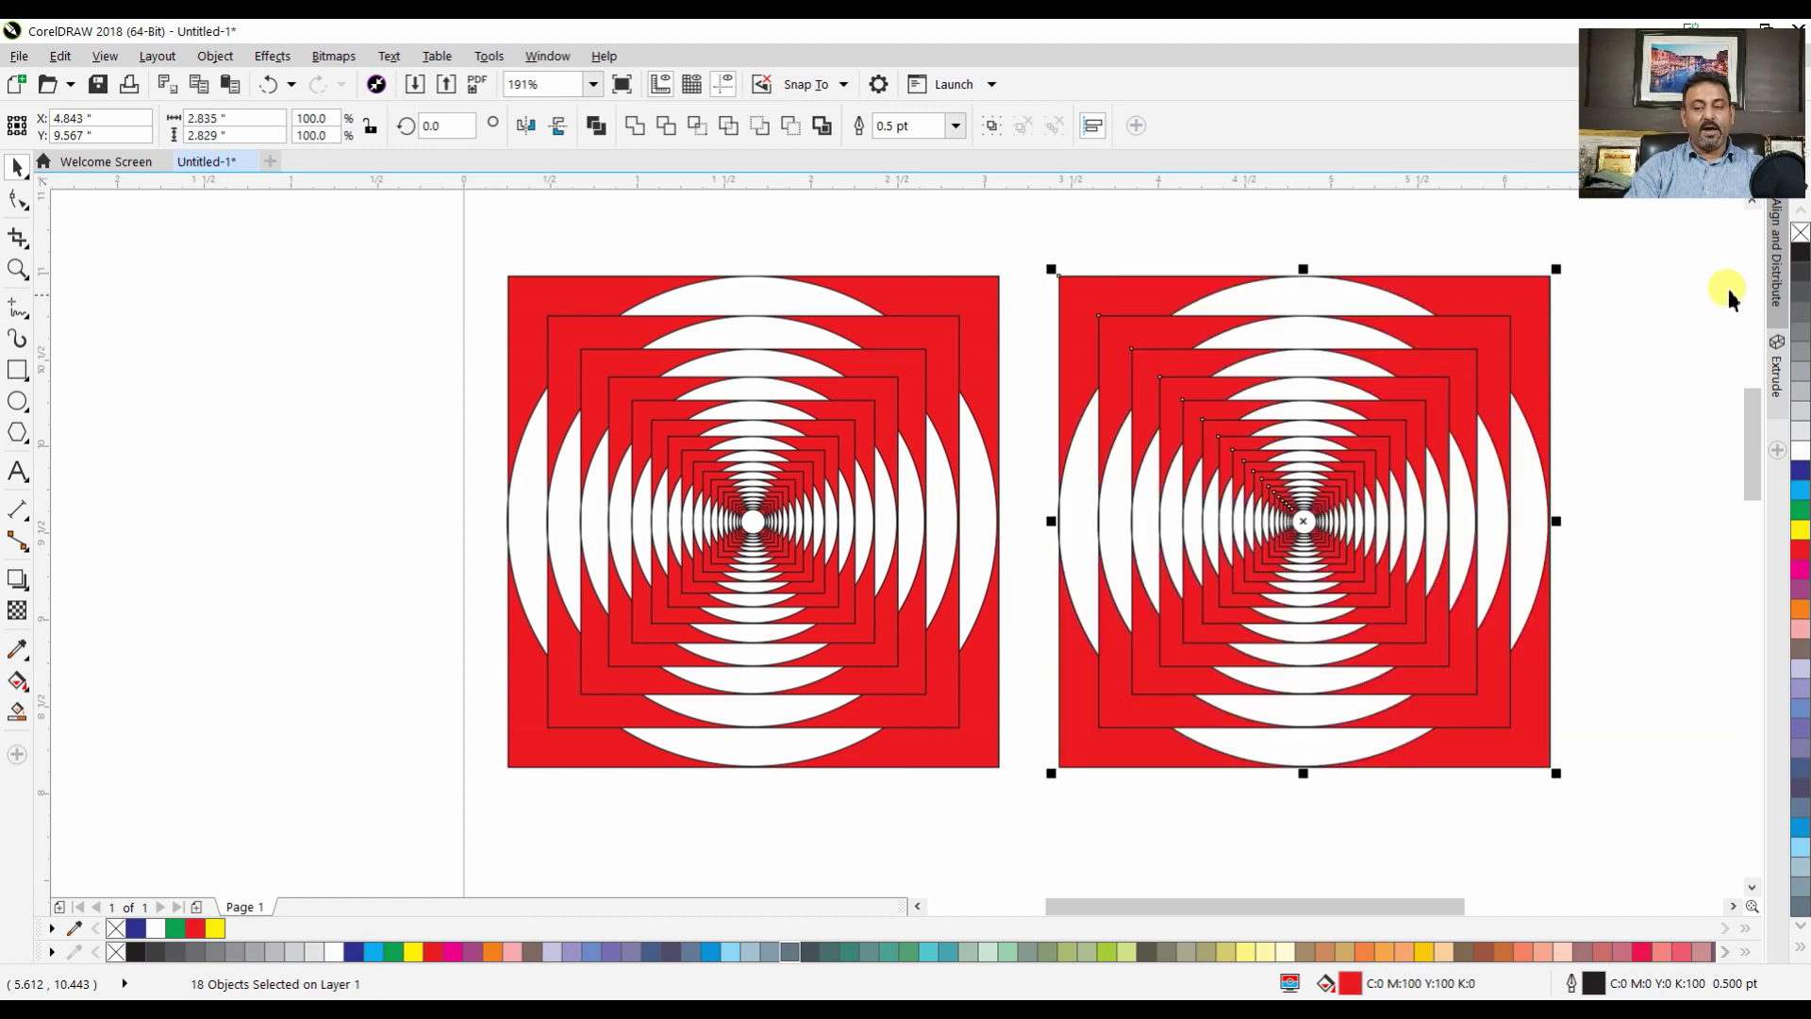
{"action": "right_click", "coordinate": [1799, 232]}
{"action": "left_click", "coordinate": [1658, 490]}
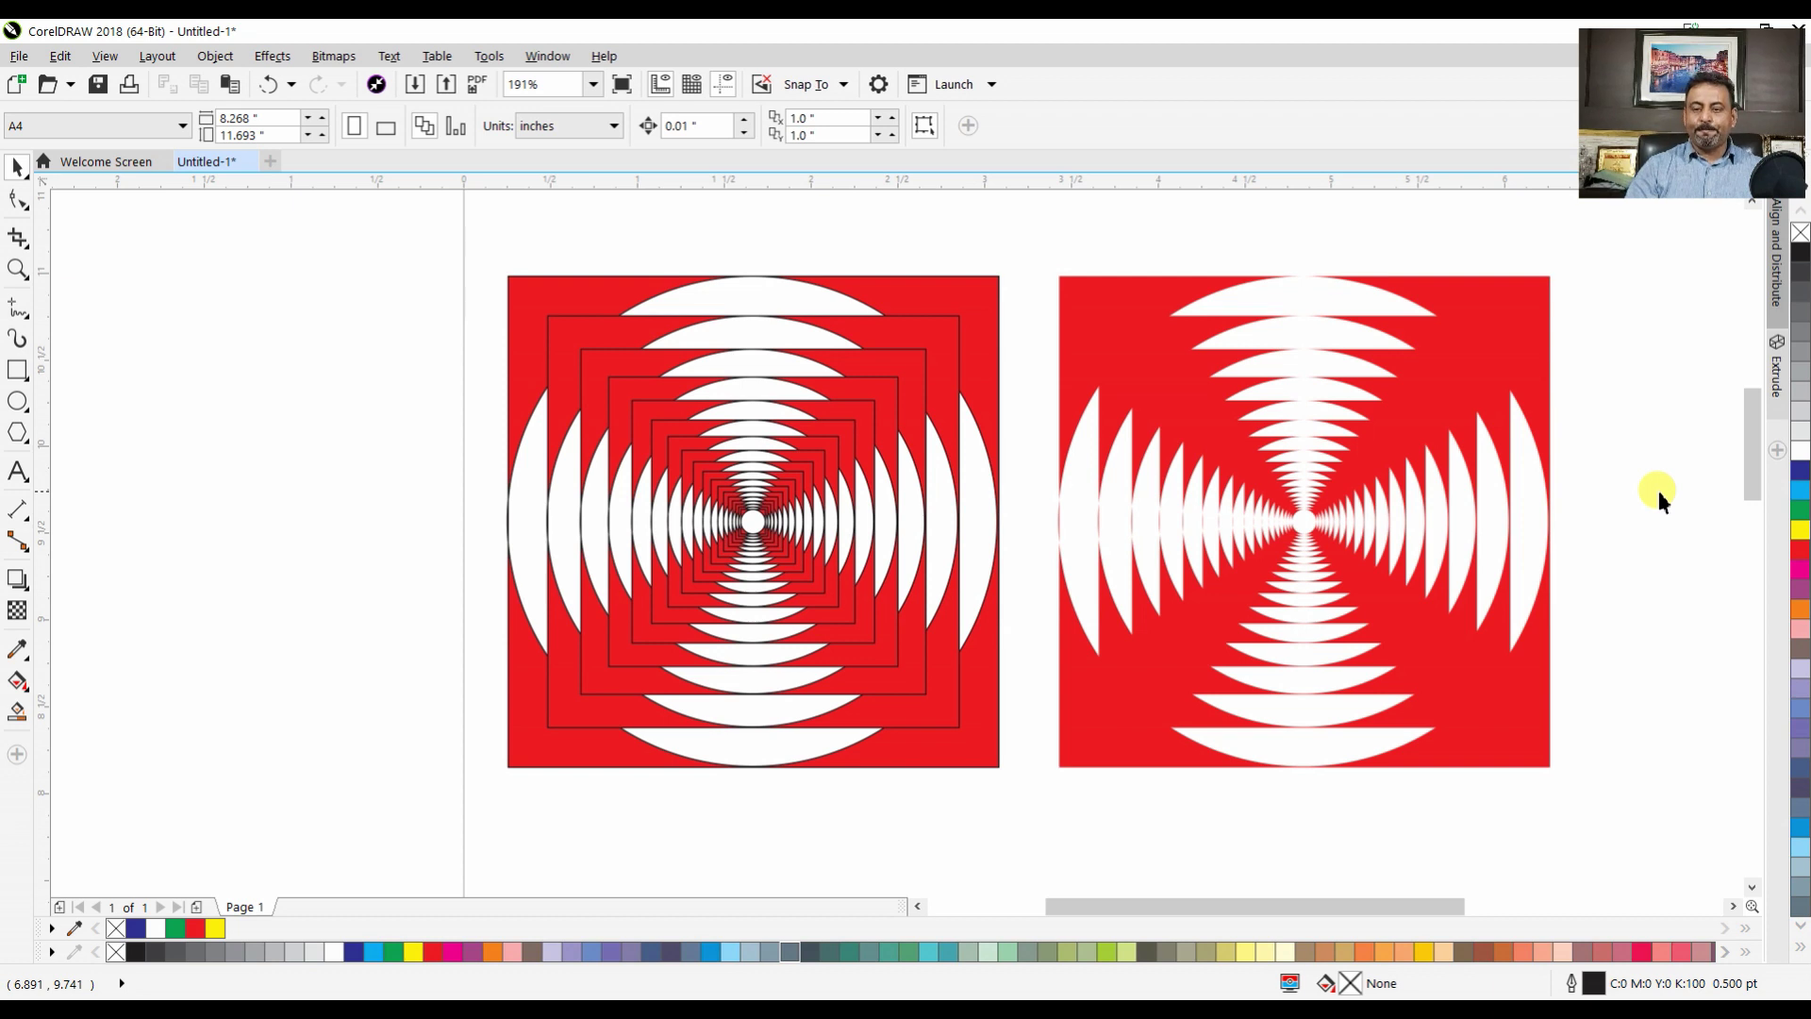
Delete both red patterns and switch the A4 page to landscape orientation
{"action": "key", "text": "ctrl+a"}
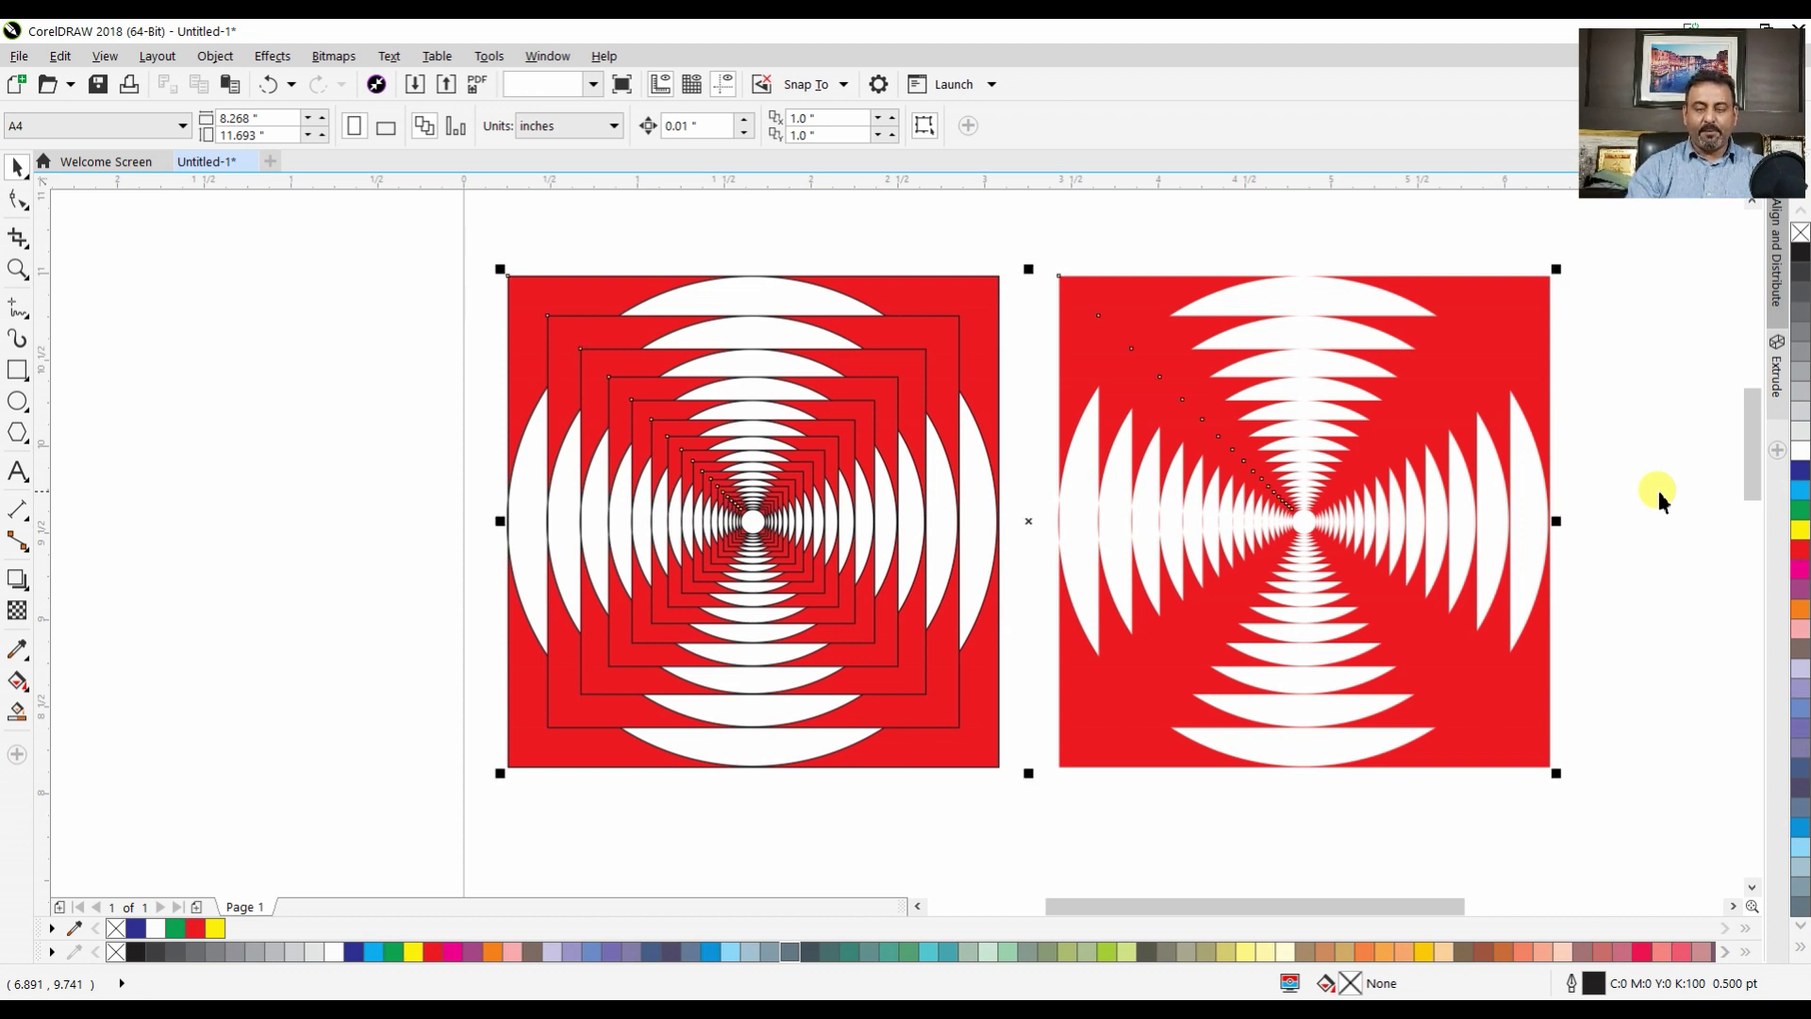
{"action": "key", "text": "Delete"}
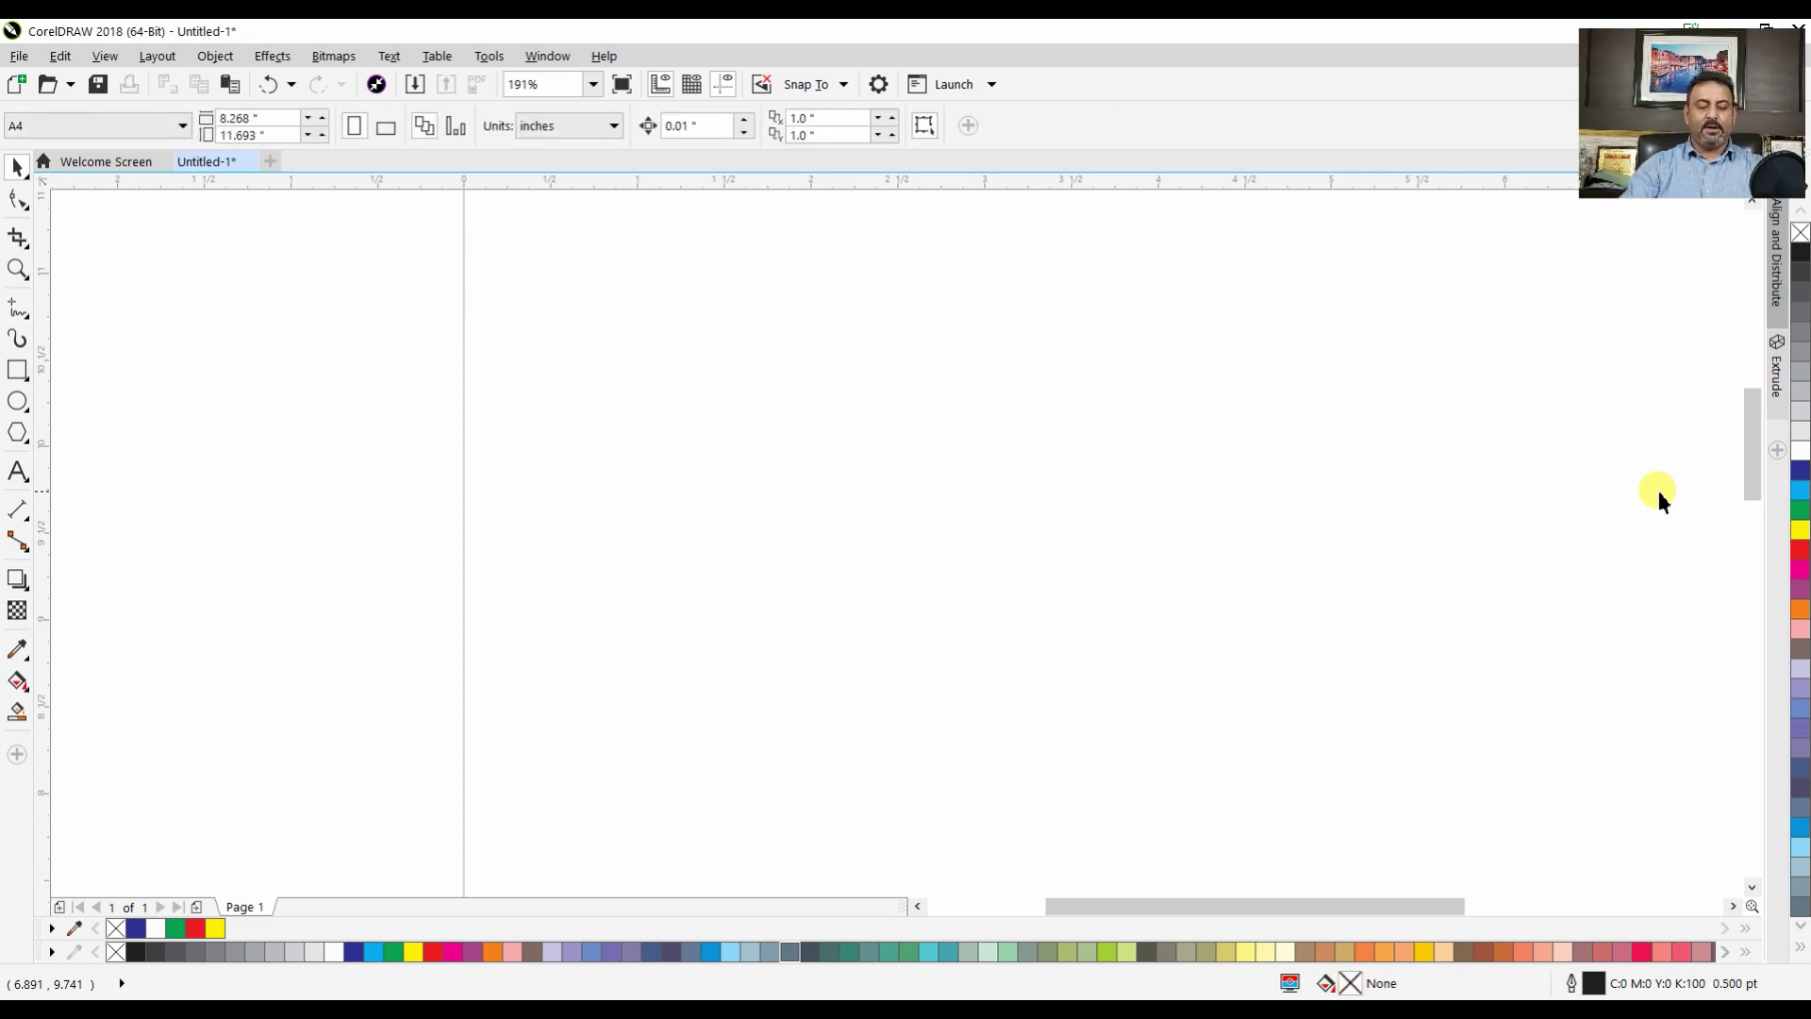
{"action": "key", "text": "shift+F4"}
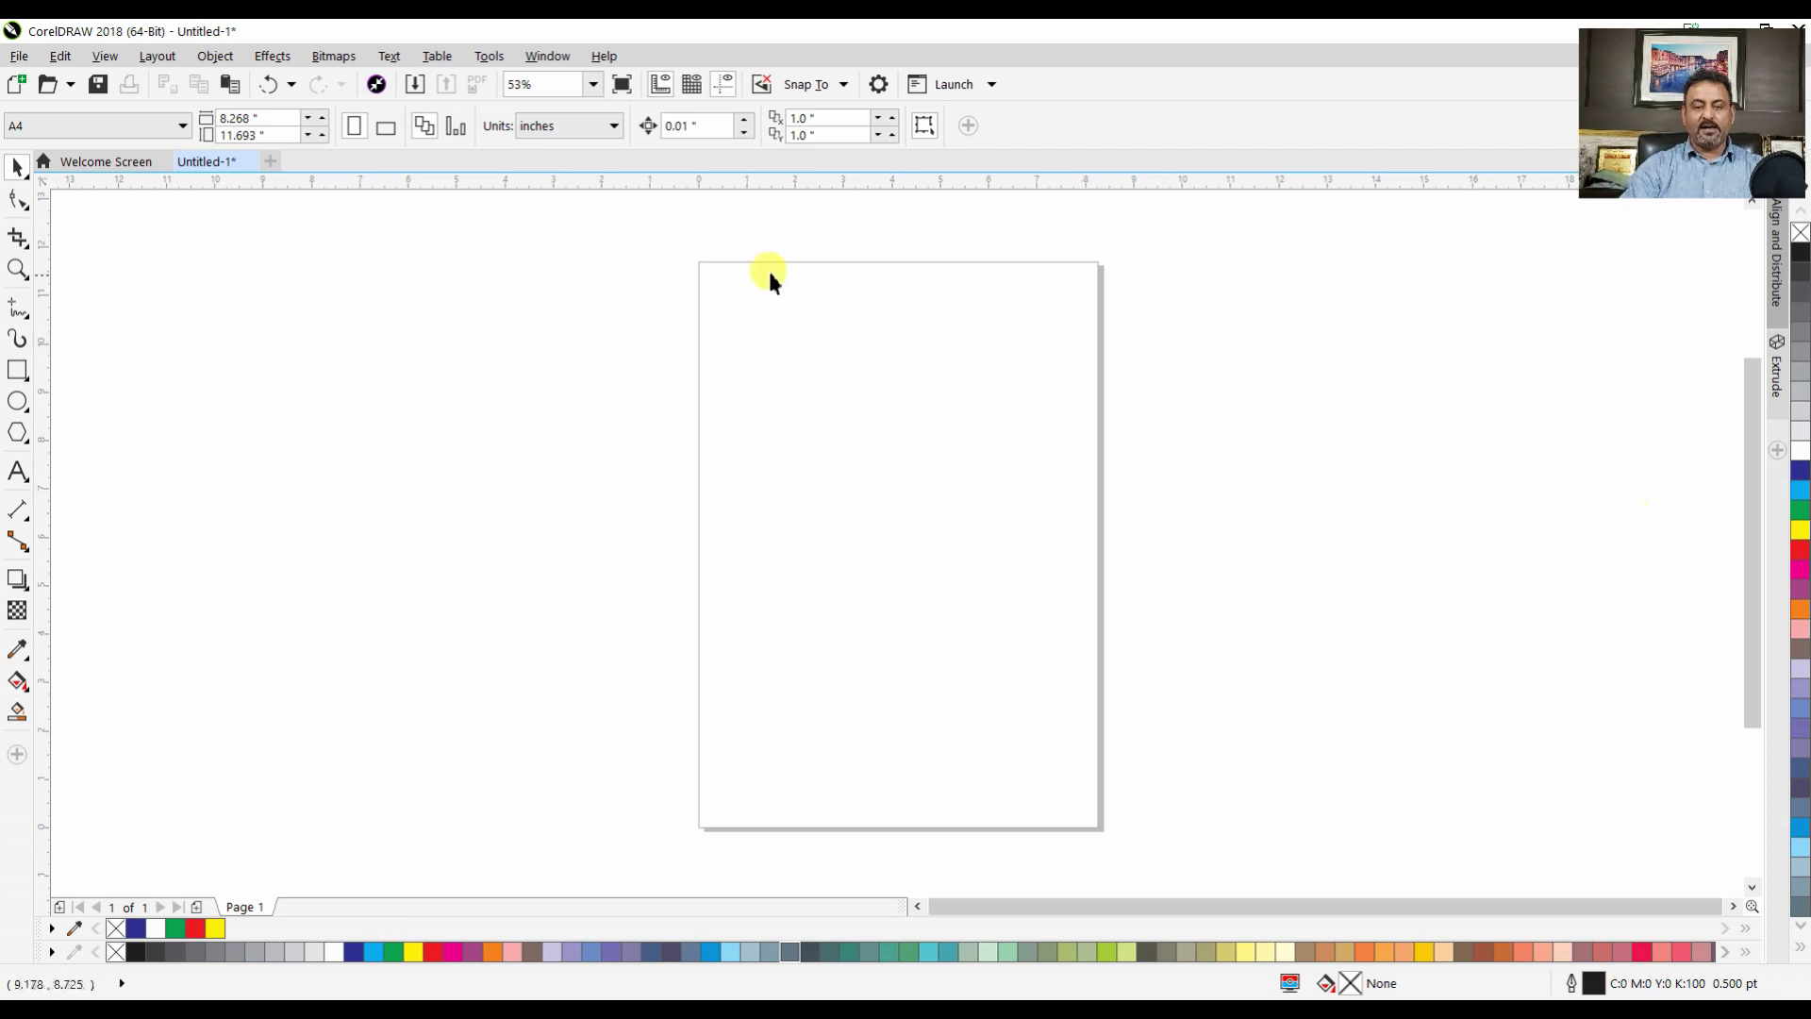
{"action": "left_click", "coordinate": [387, 129]}
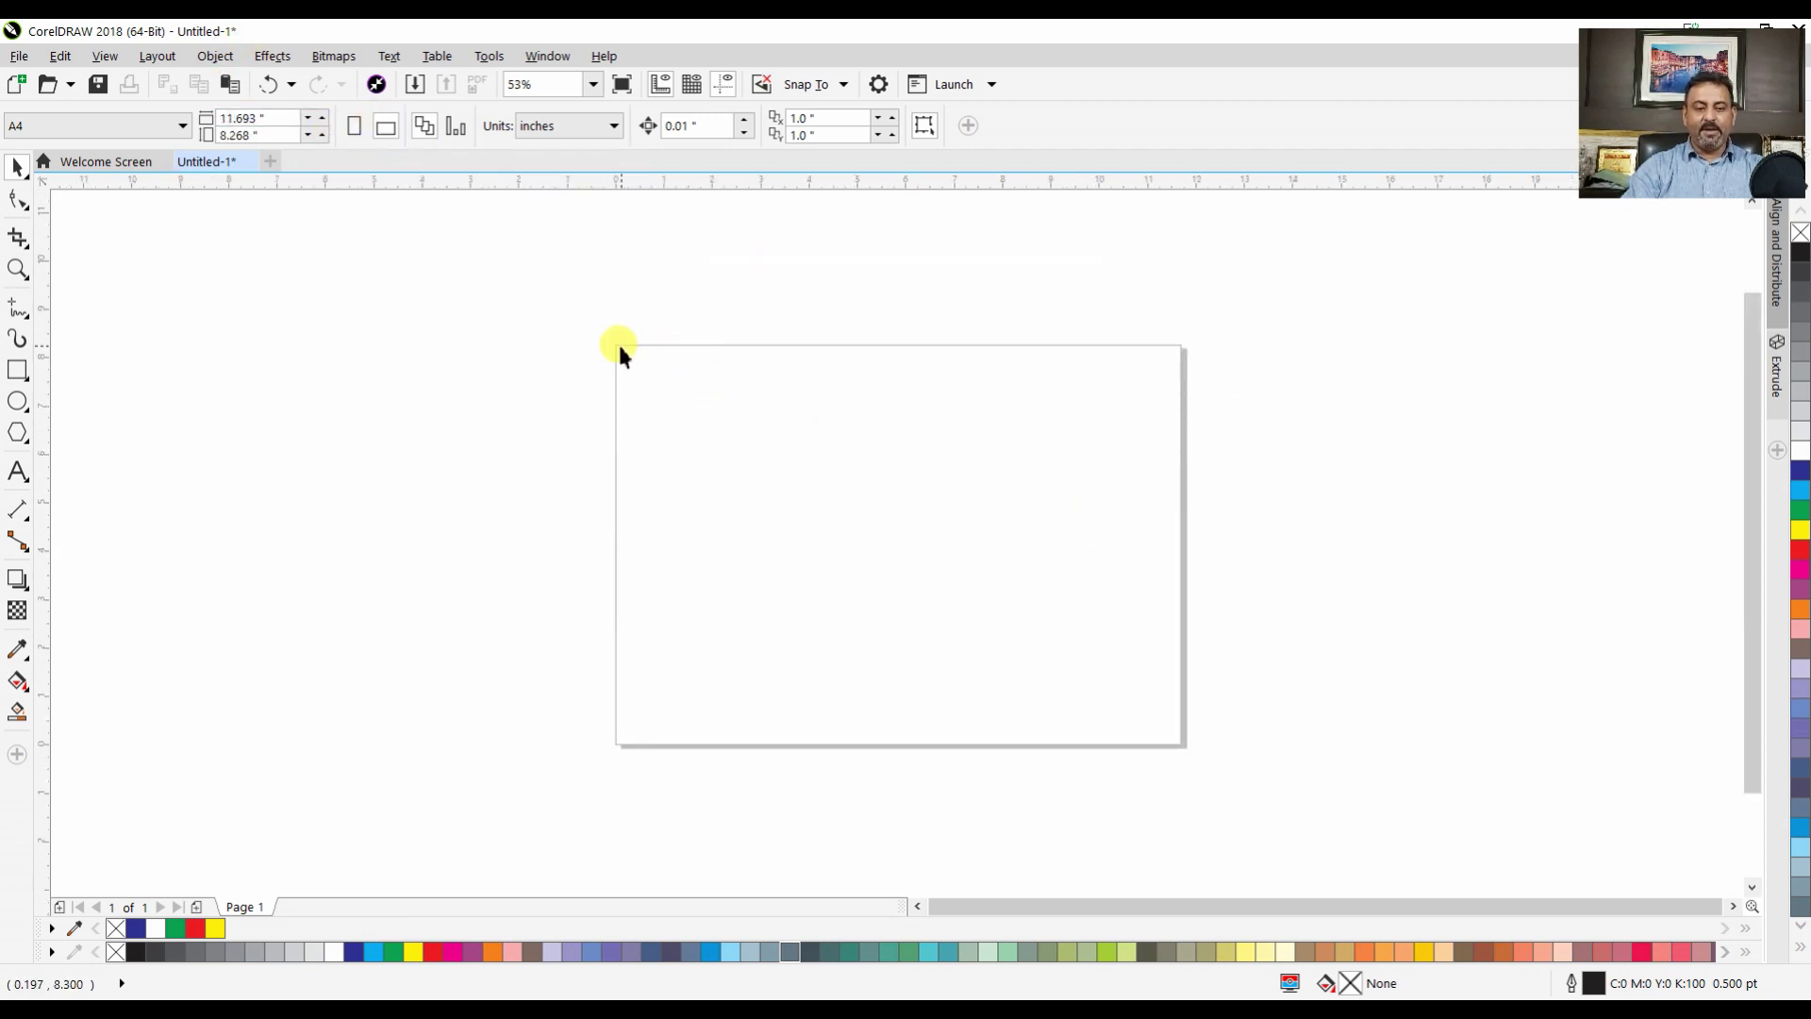
Draw a rectangle about 3.18 by 3.70 inches in the page's upper left area and fill it blue (C:100 M:100 Y:0 K:0)
{"action": "key", "text": "z"}
{"action": "left_click_drag", "start_coordinate": [614, 345], "coordinate": [1200, 757]}
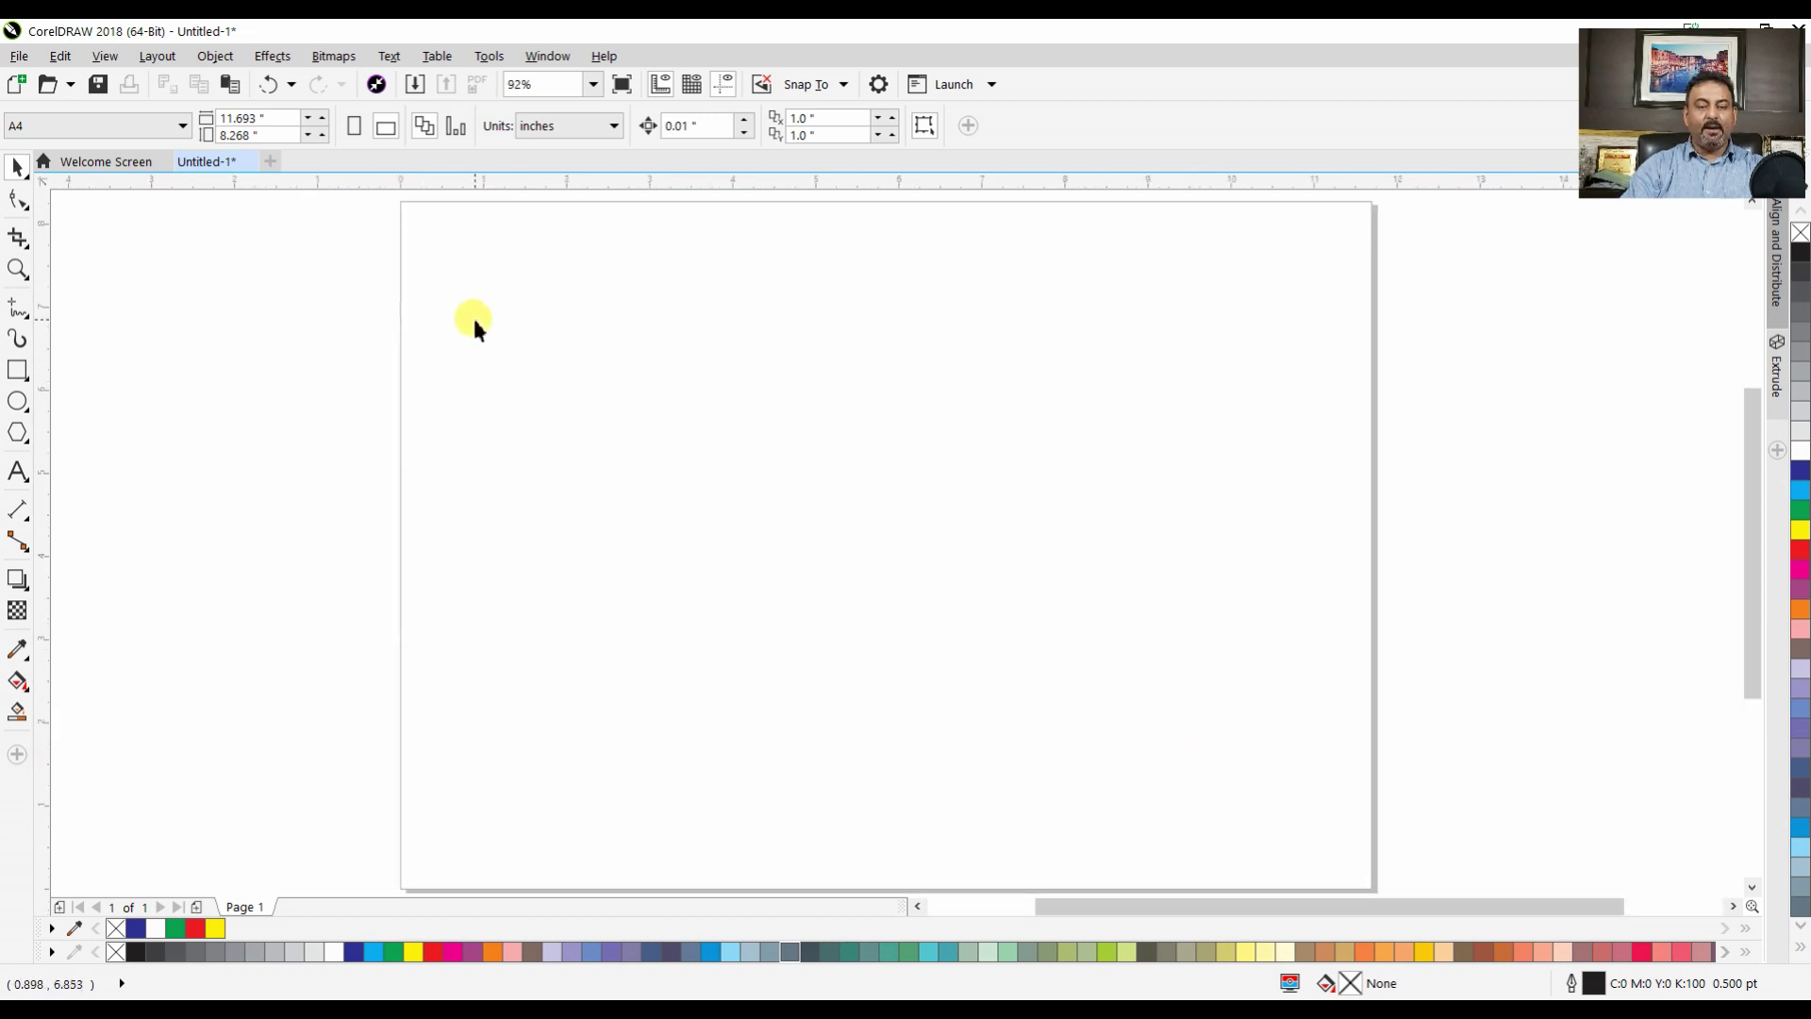
{"action": "left_click", "coordinate": [17, 370]}
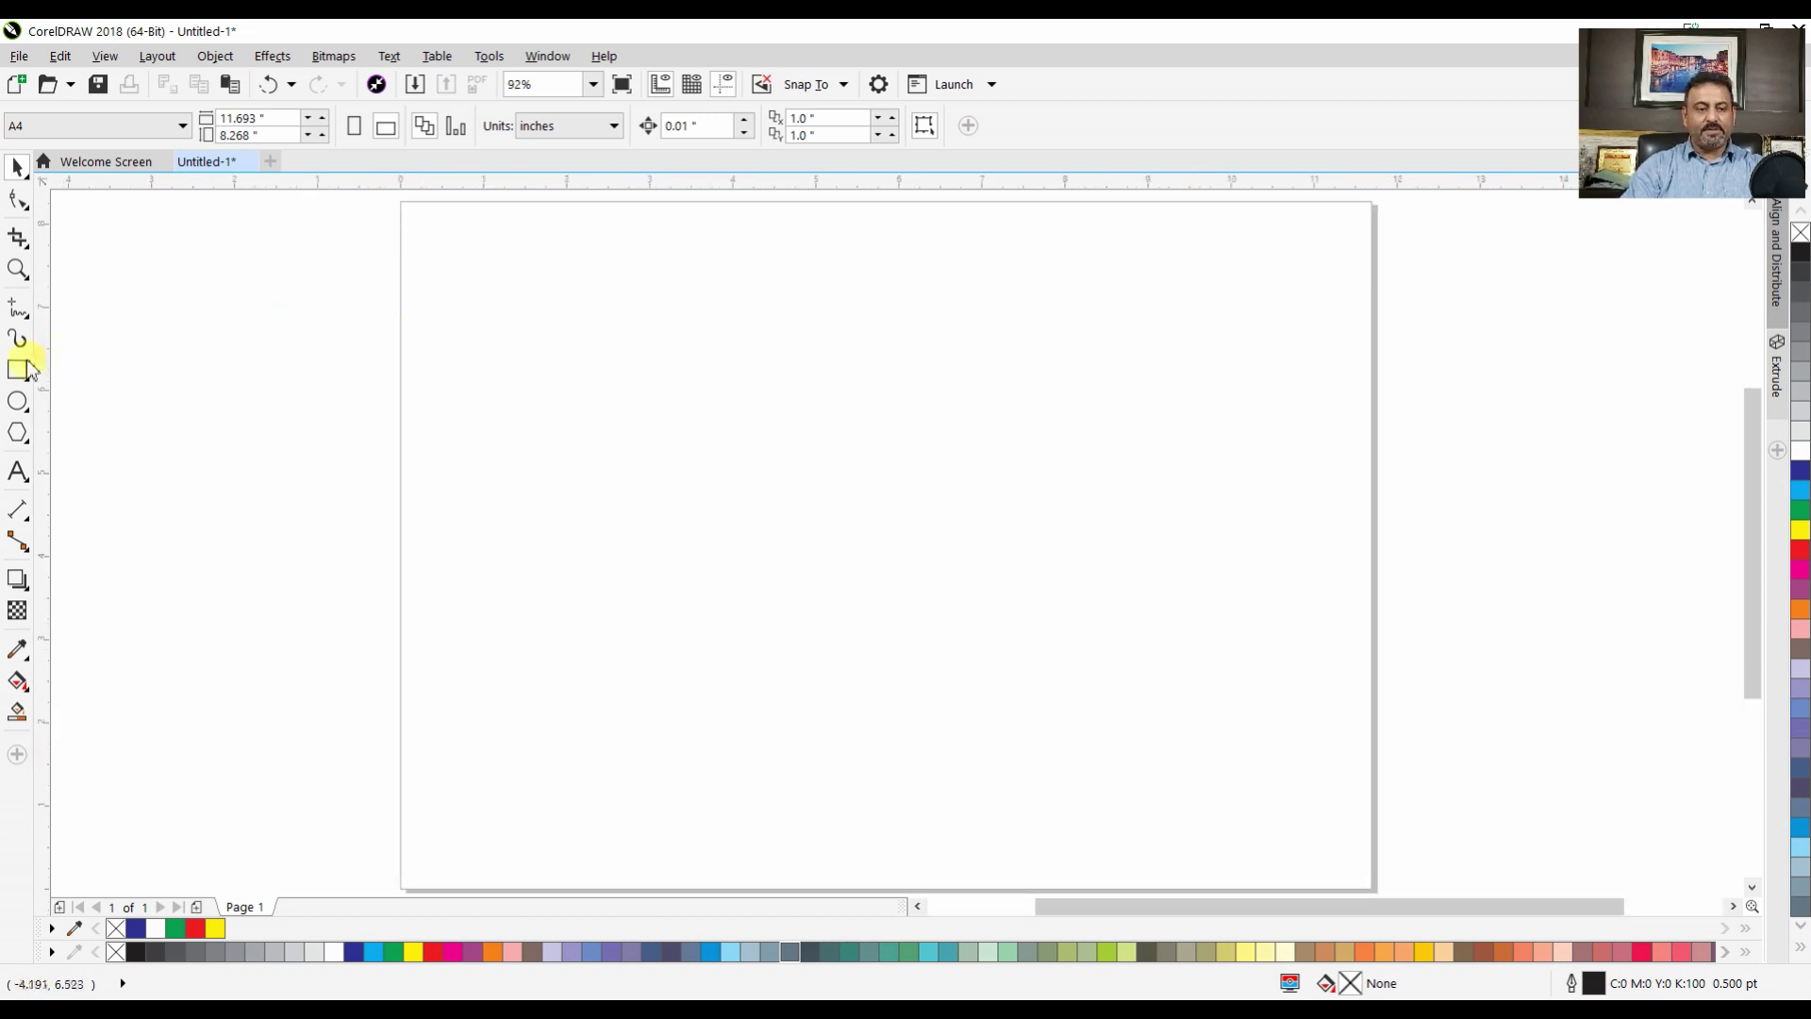
{"action": "mouse_move", "coordinate": [436, 281]}
{"action": "left_mouse_down"}
{"action": "mouse_move", "coordinate": [671, 582]}
{"action": "mouse_move", "coordinate": [710, 596]}
{"action": "left_mouse_up"}
{"action": "left_click", "coordinate": [17, 167]}
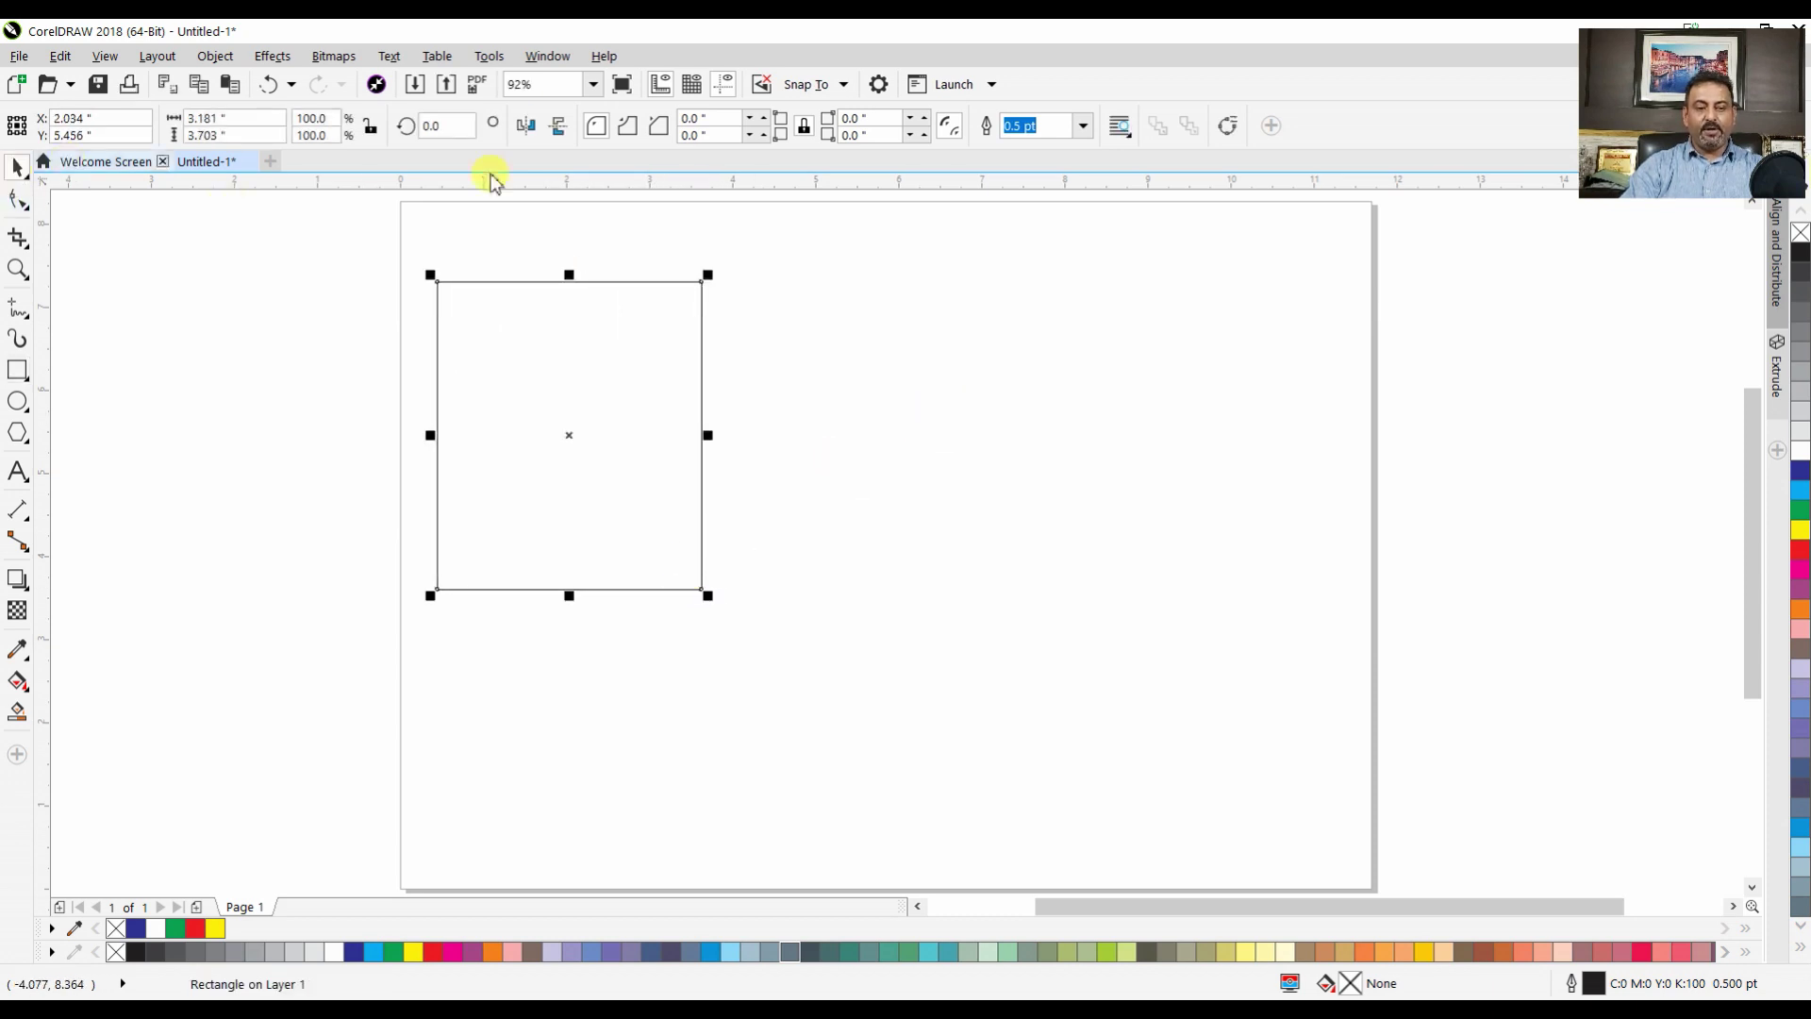
{"action": "left_click", "coordinate": [1801, 470]}
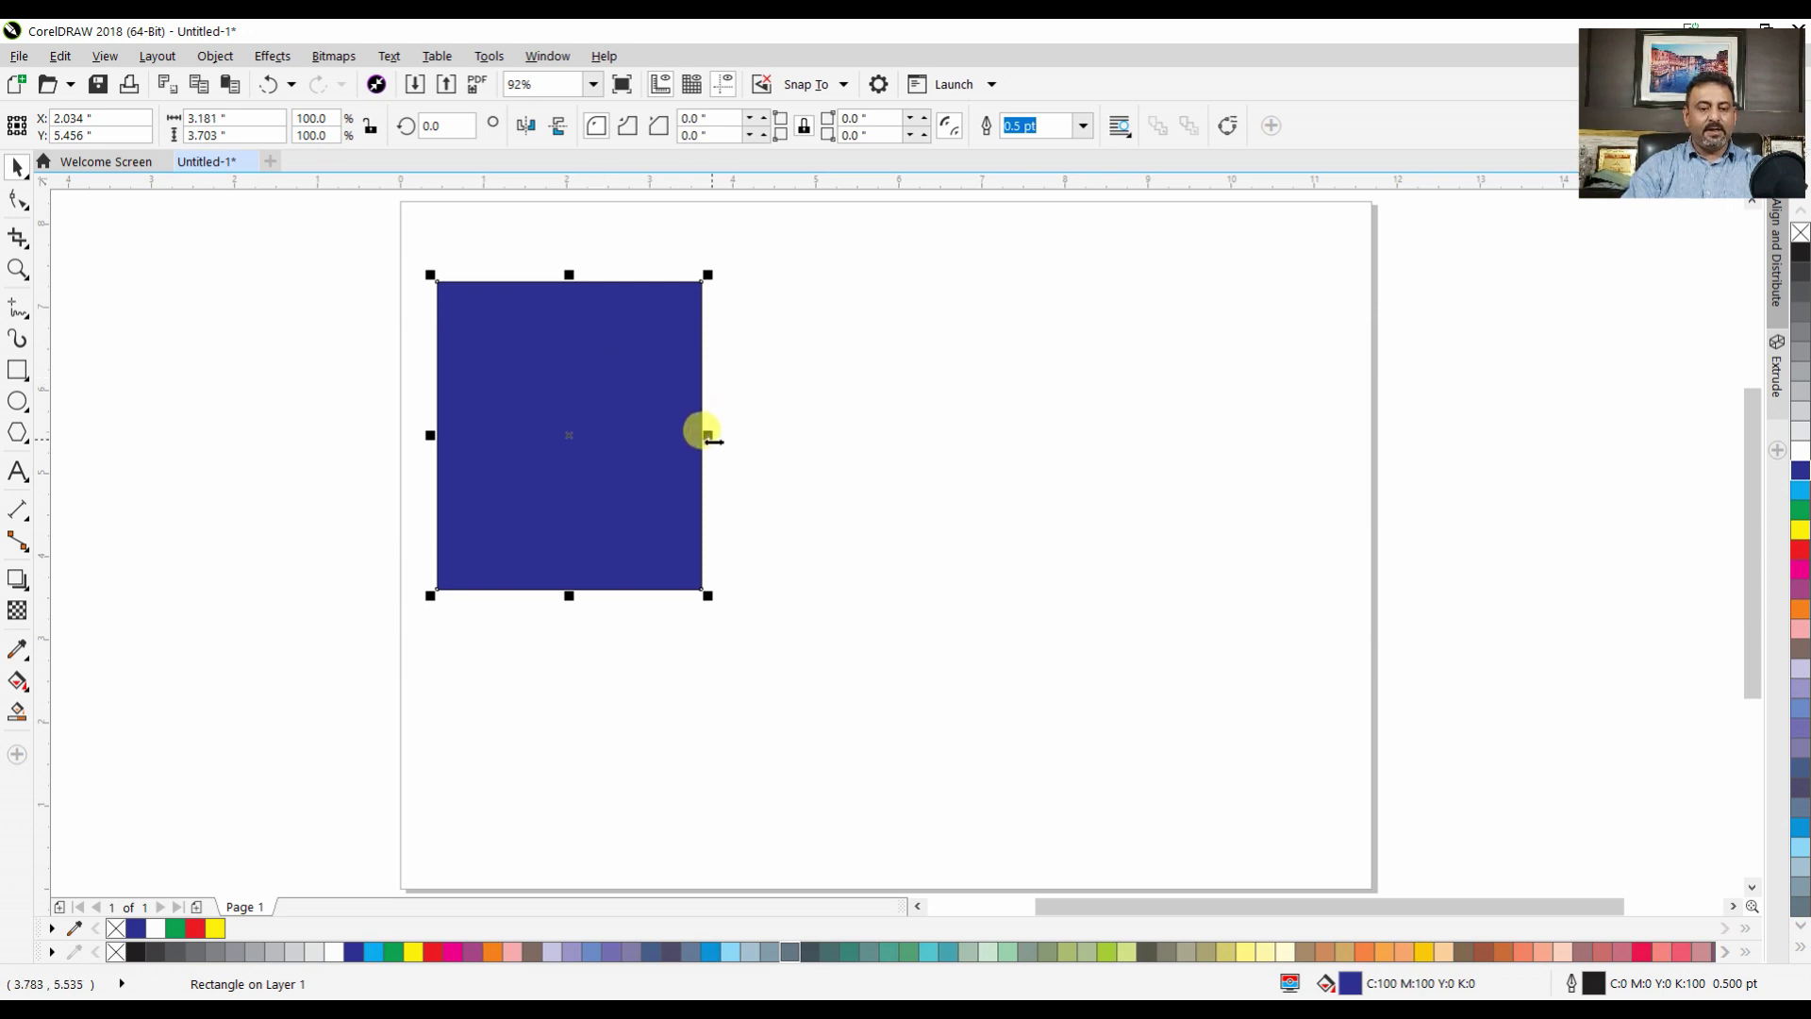
Shrink the blue rectangle to about 2.26 by 2.92 inches, keeping its upper left corner in place
{"action": "left_click_drag", "start_coordinate": [708, 436], "coordinate": [673, 482]}
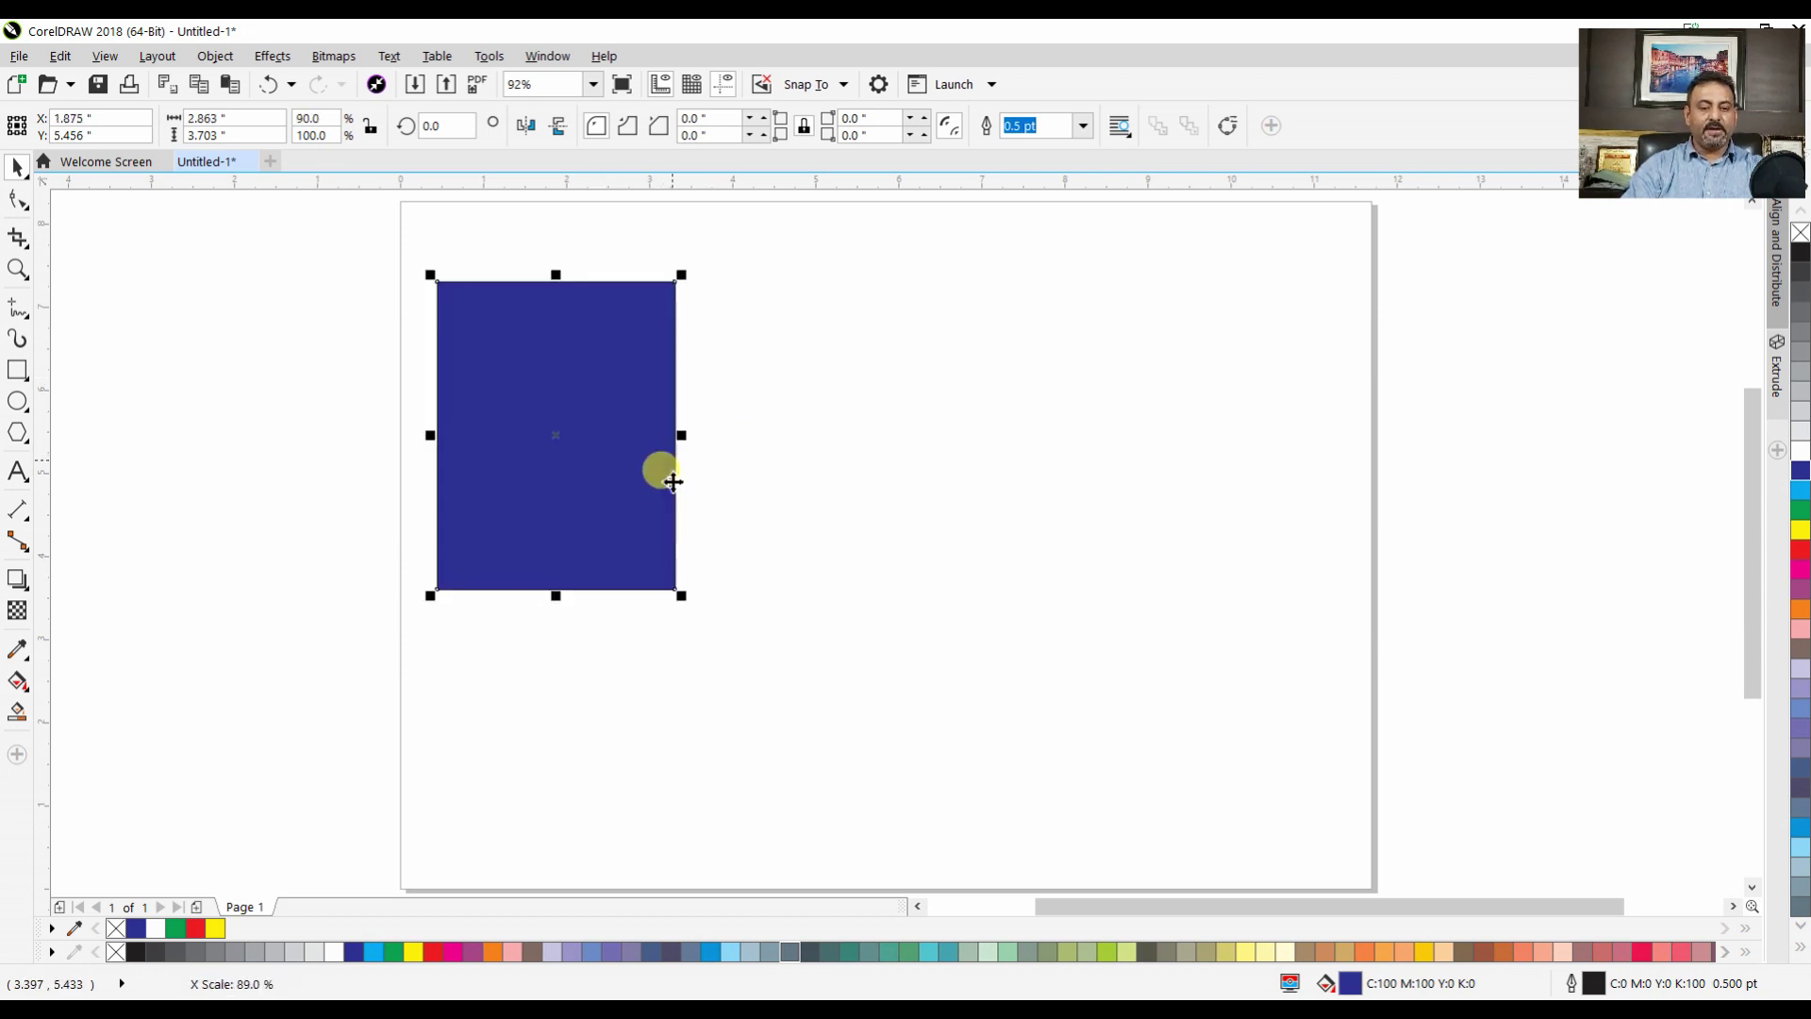
{"action": "left_click_drag", "start_coordinate": [680, 593], "coordinate": [644, 527]}
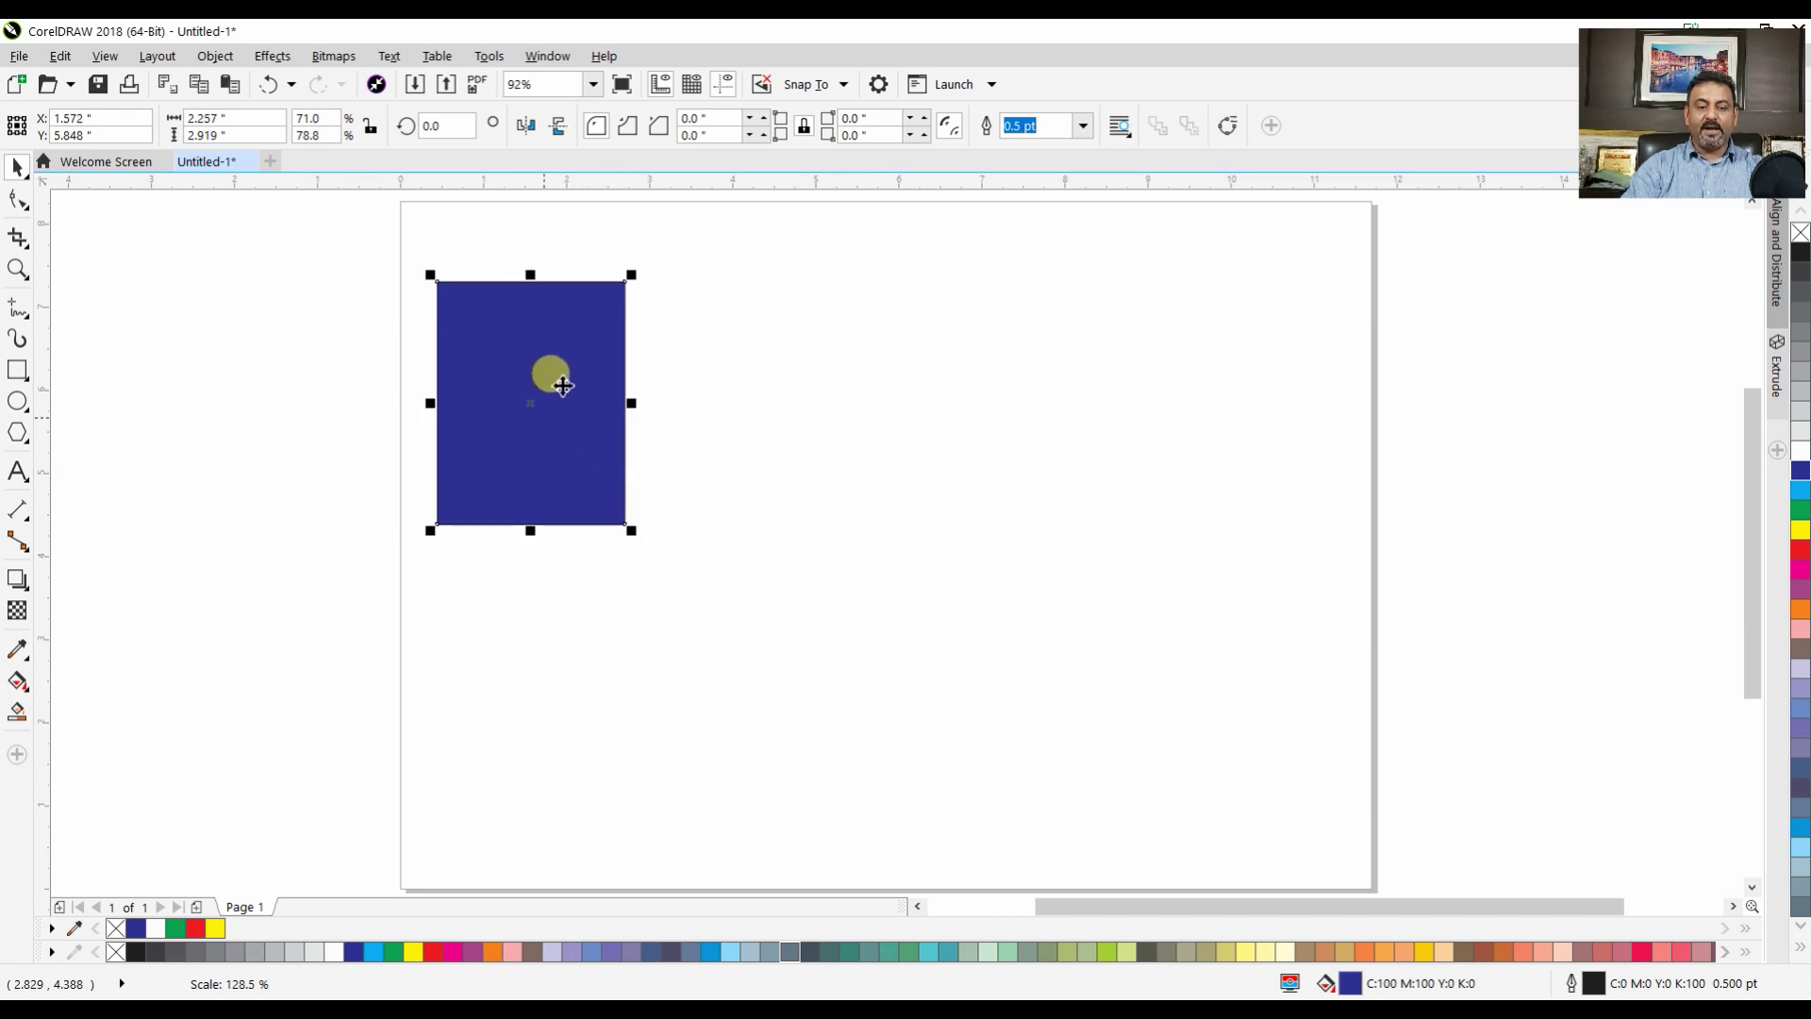
Rotate the blue rectangle freehand to about 181 degrees
{"action": "left_click", "coordinate": [523, 384]}
{"action": "left_click_drag", "start_coordinate": [630, 275], "coordinate": [606, 376]}
{"action": "left_click_drag", "start_coordinate": [676, 273], "coordinate": [649, 363]}
{"action": "left_click_drag", "start_coordinate": [683, 235], "coordinate": [700, 362]}
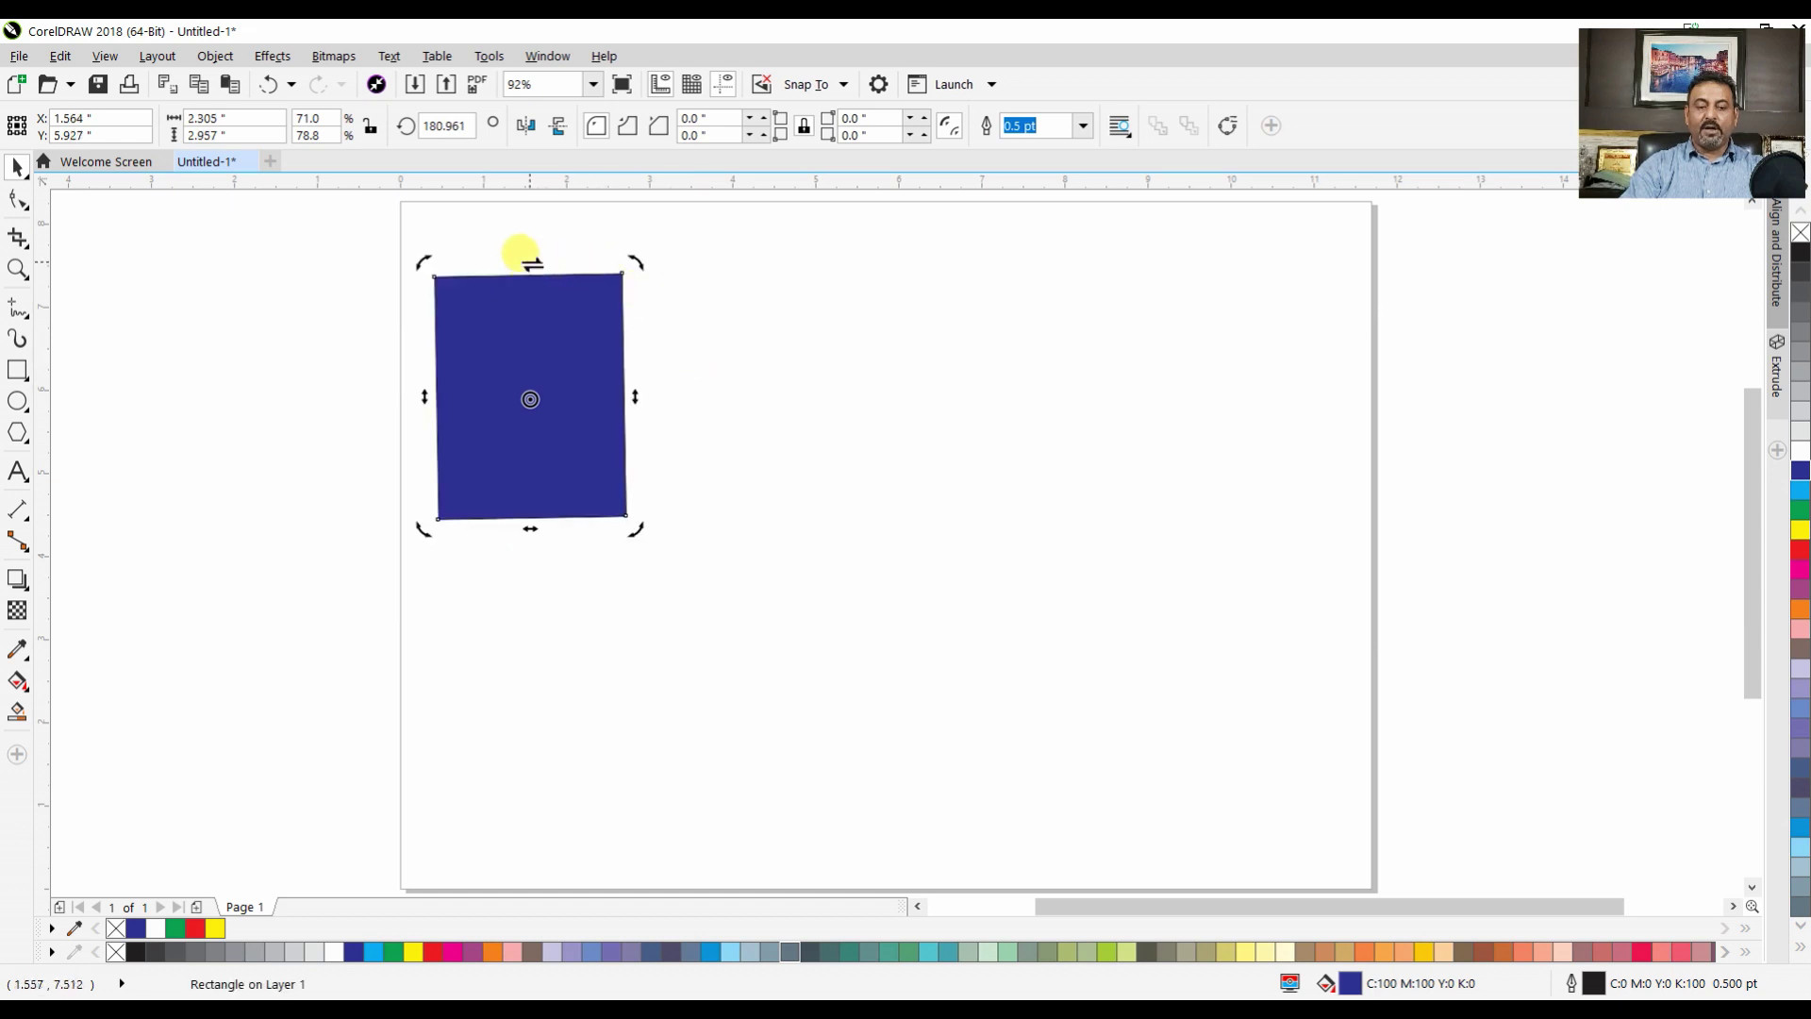
Try skewing the blue rectangle sideways by its upper edge, and undo the skew
{"action": "left_click_drag", "start_coordinate": [529, 263], "coordinate": [609, 274]}
{"action": "key", "text": "ctrl+z"}
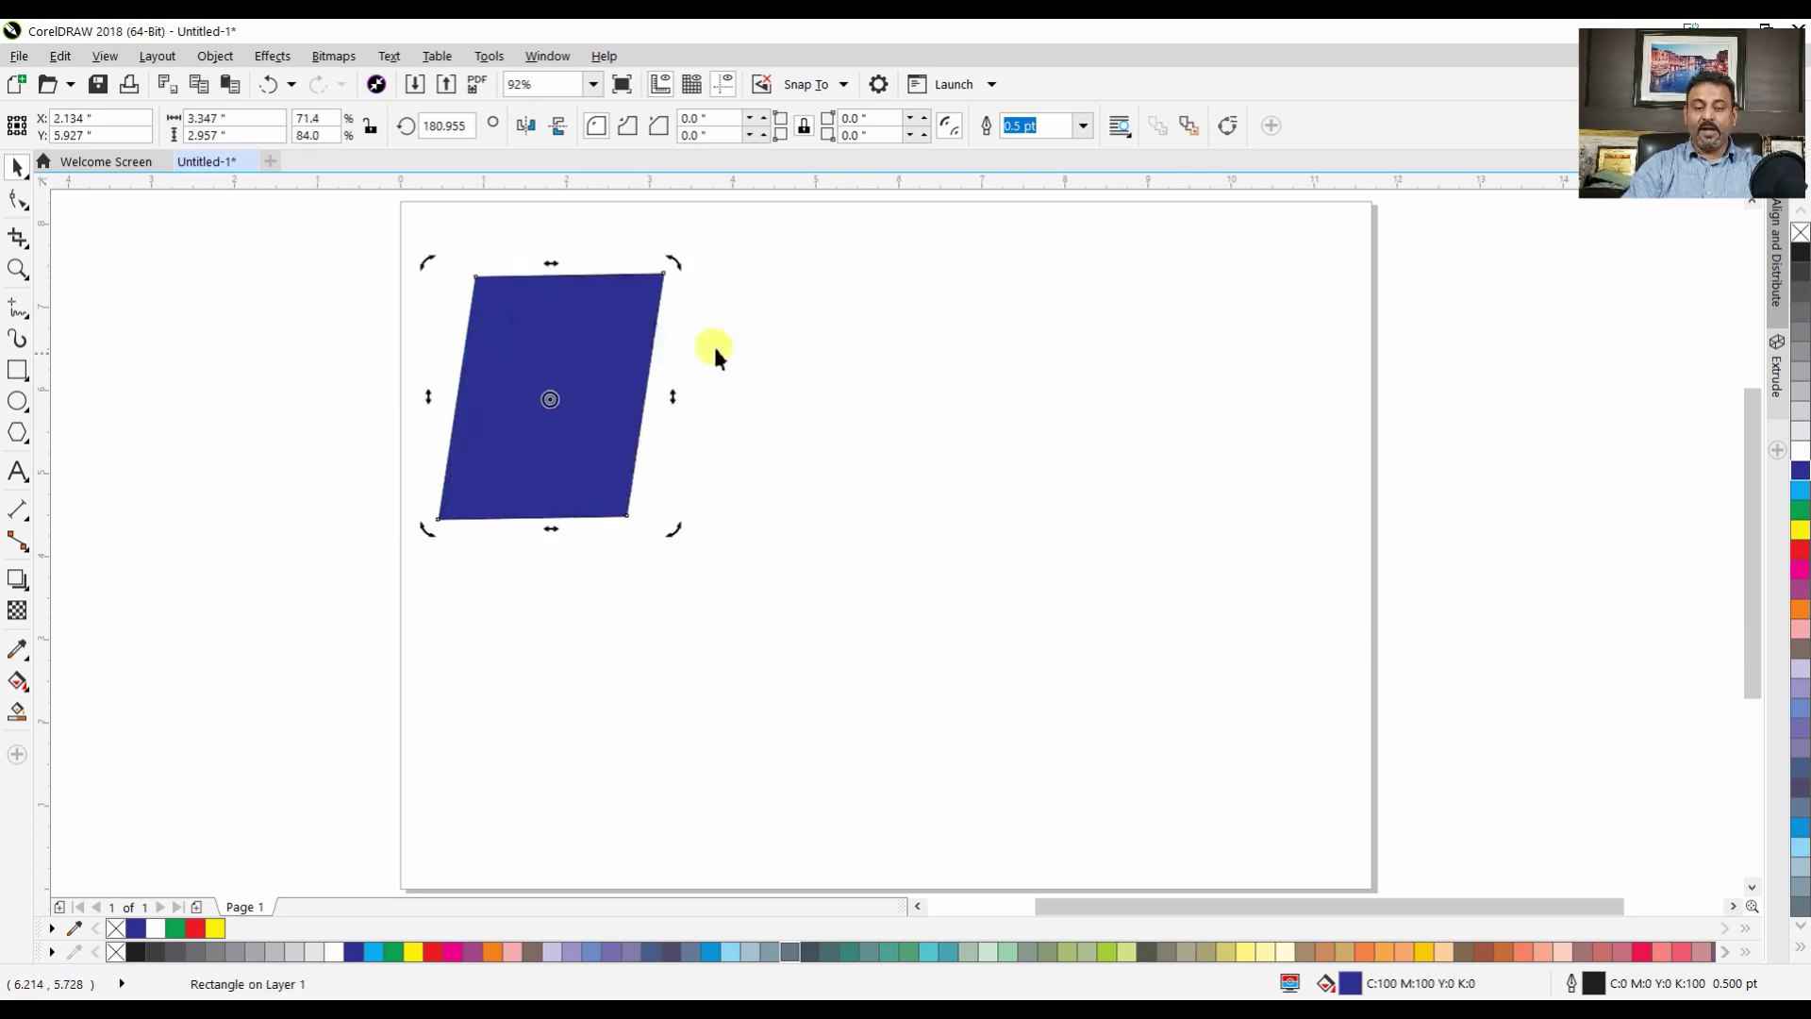
{"action": "key", "text": "ctrl+z"}
{"action": "left_click", "coordinate": [809, 353]}
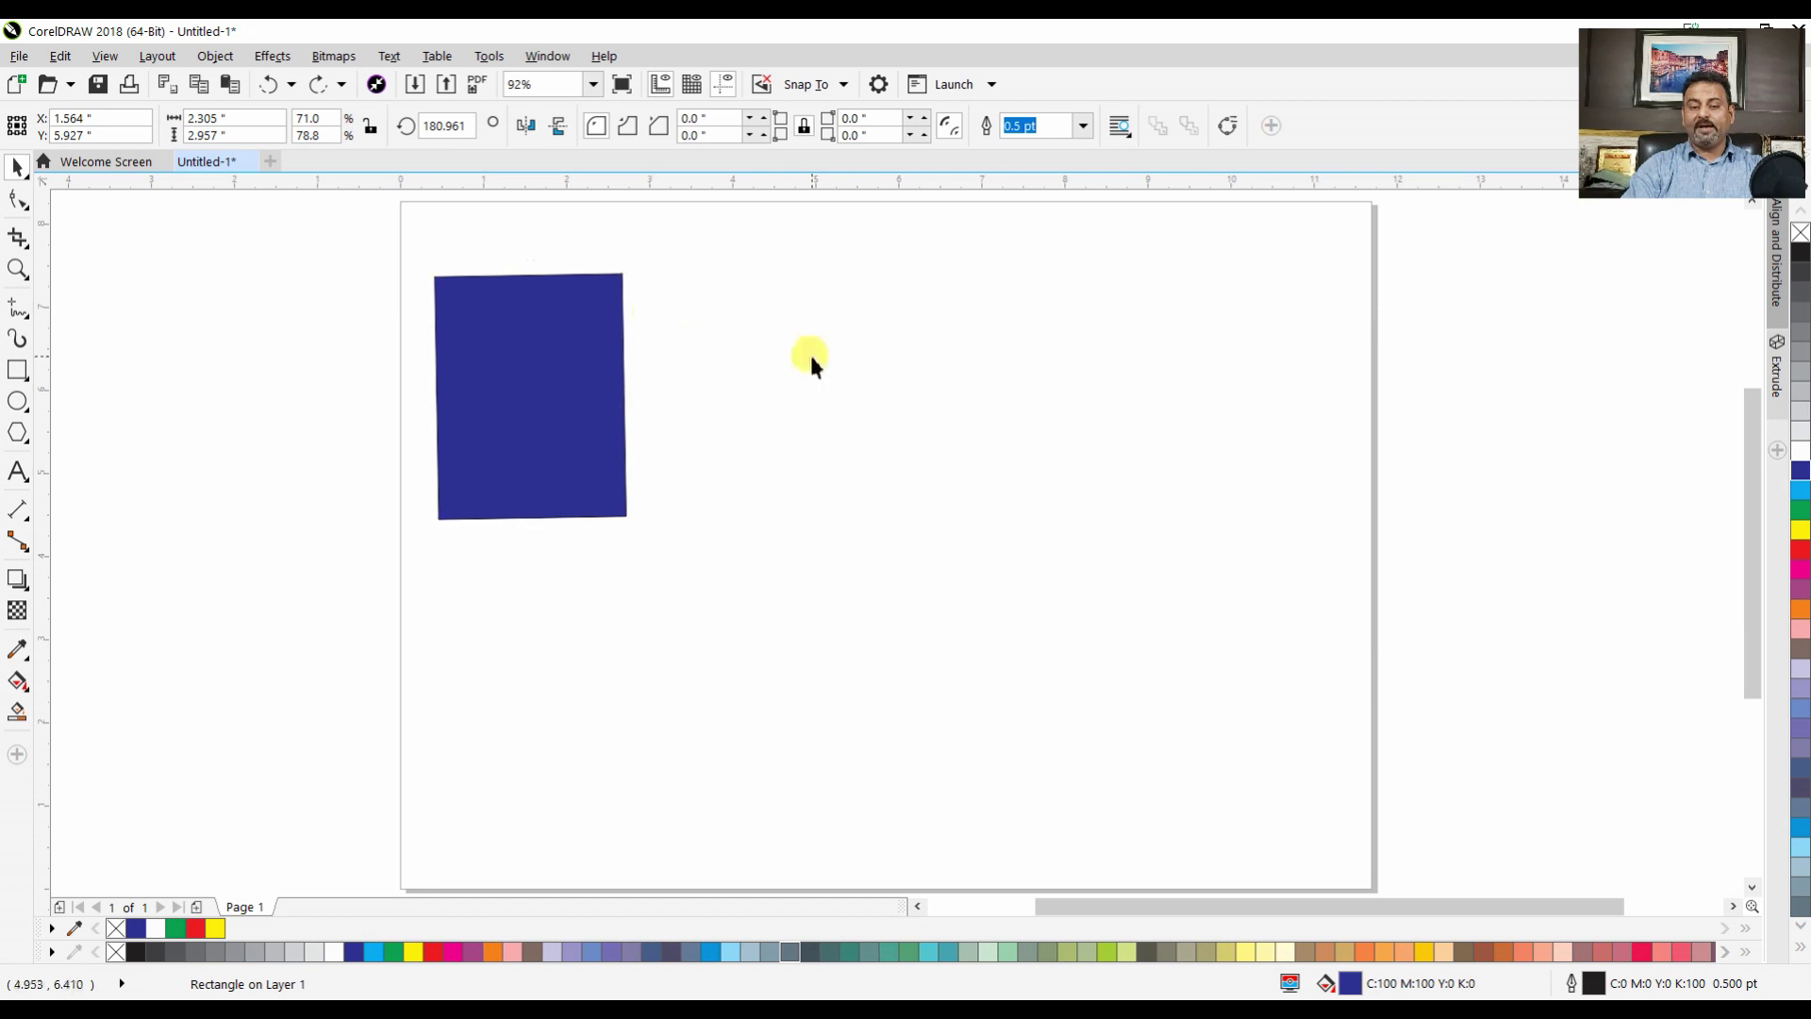
Move the blue rectangle toward the left side of the page and place two copies in a row to its right
{"action": "left_click_drag", "start_coordinate": [566, 324], "coordinate": [619, 421]}
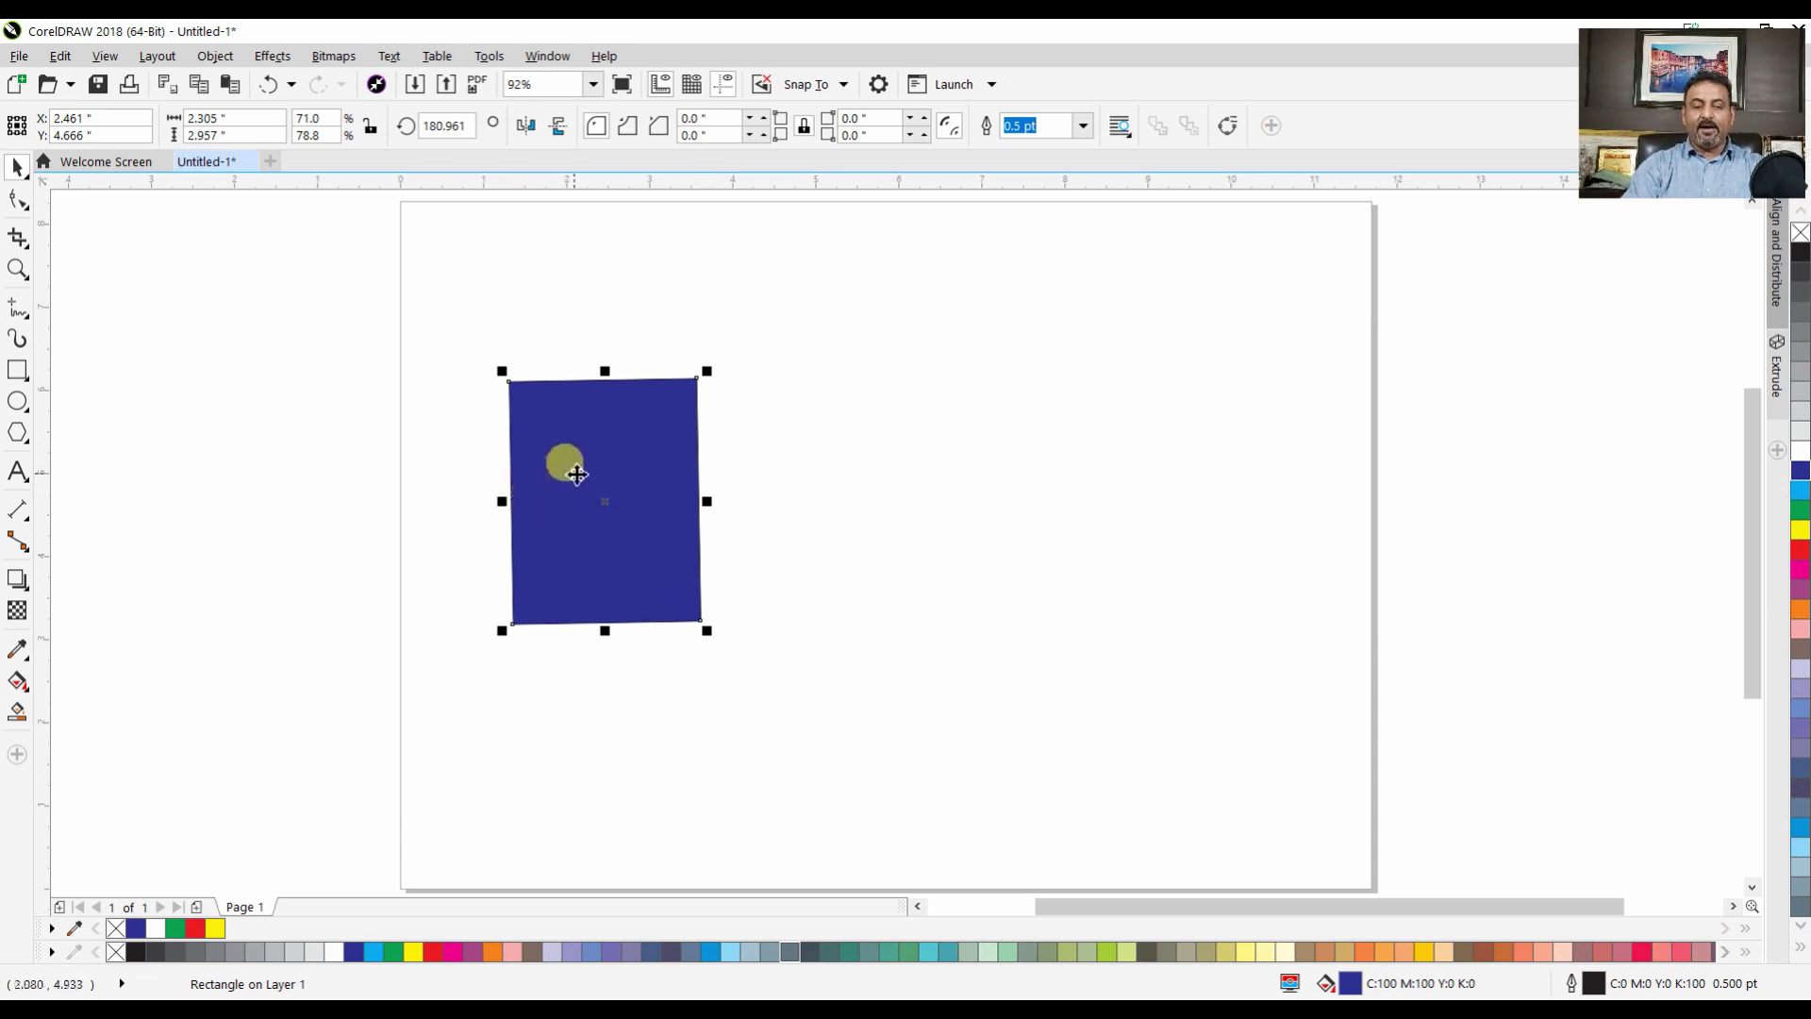
{"action": "left_click_drag", "start_coordinate": [569, 469], "coordinate": [799, 434]}
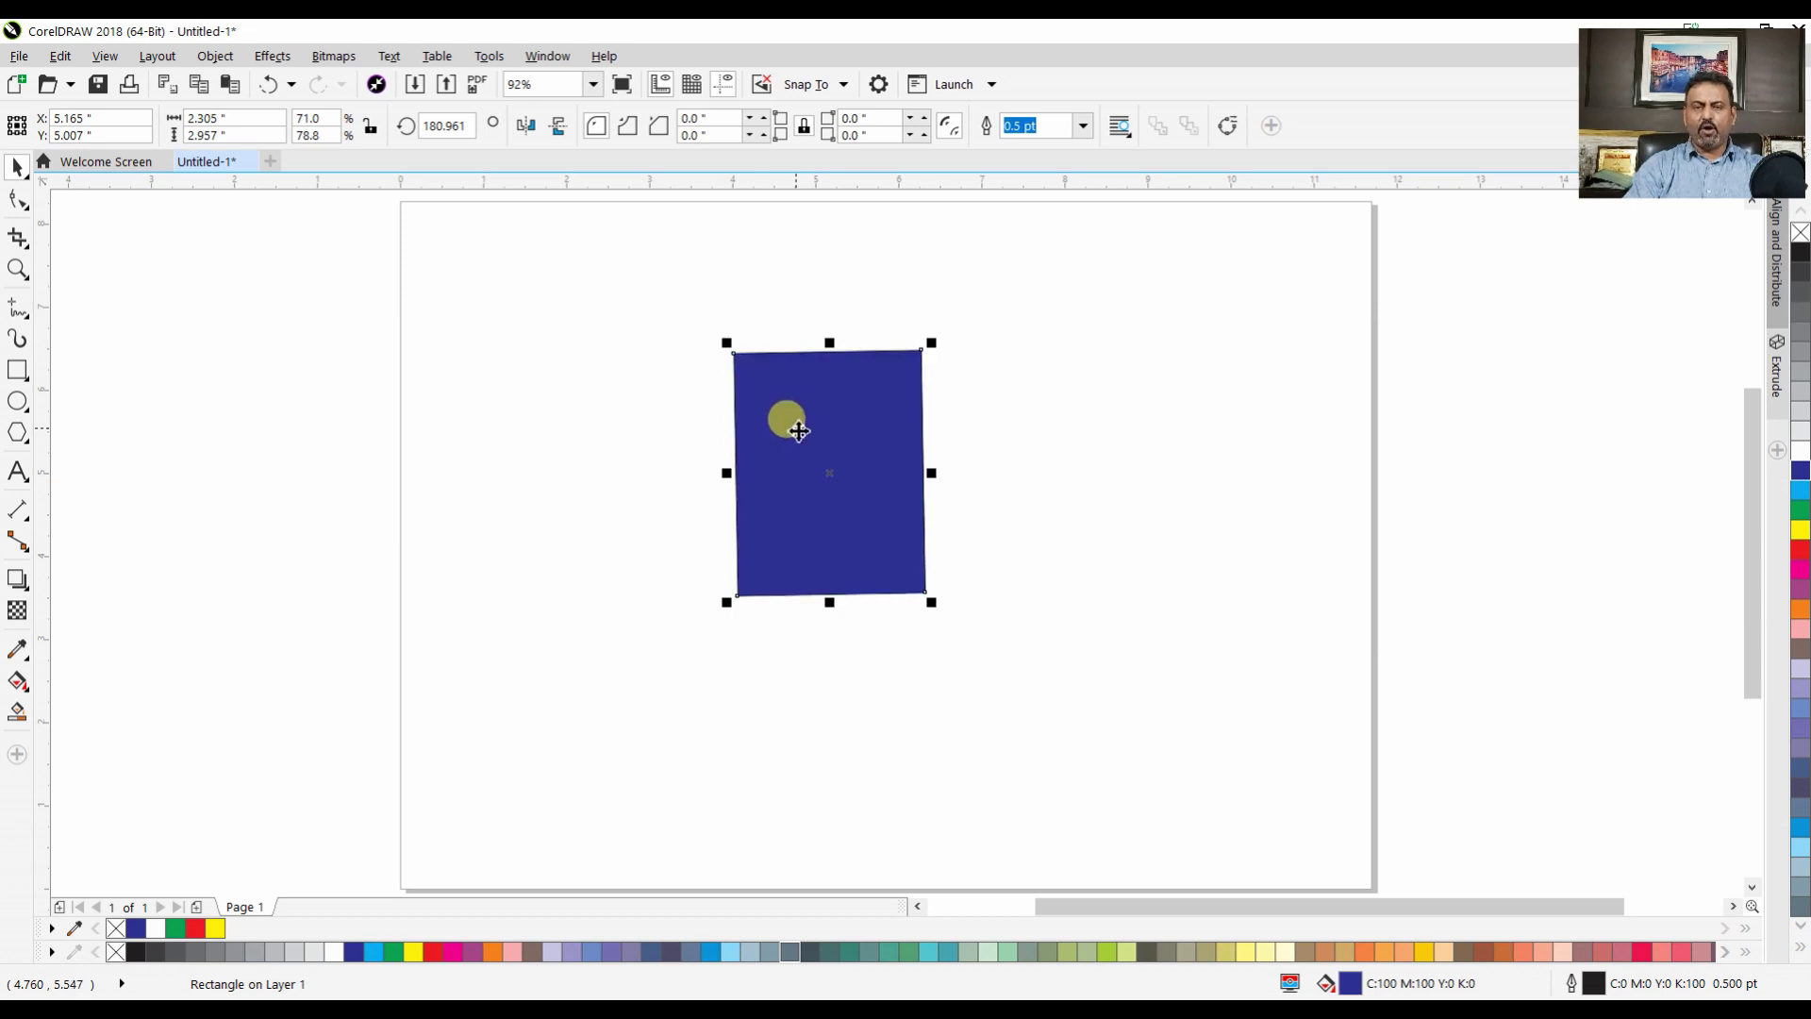
{"action": "mouse_move", "coordinate": [799, 434]}
{"action": "left_mouse_down"}
{"action": "mouse_move", "coordinate": [520, 430]}
{"action": "mouse_move", "coordinate": [797, 416]}
{"action": "left_mouse_up"}
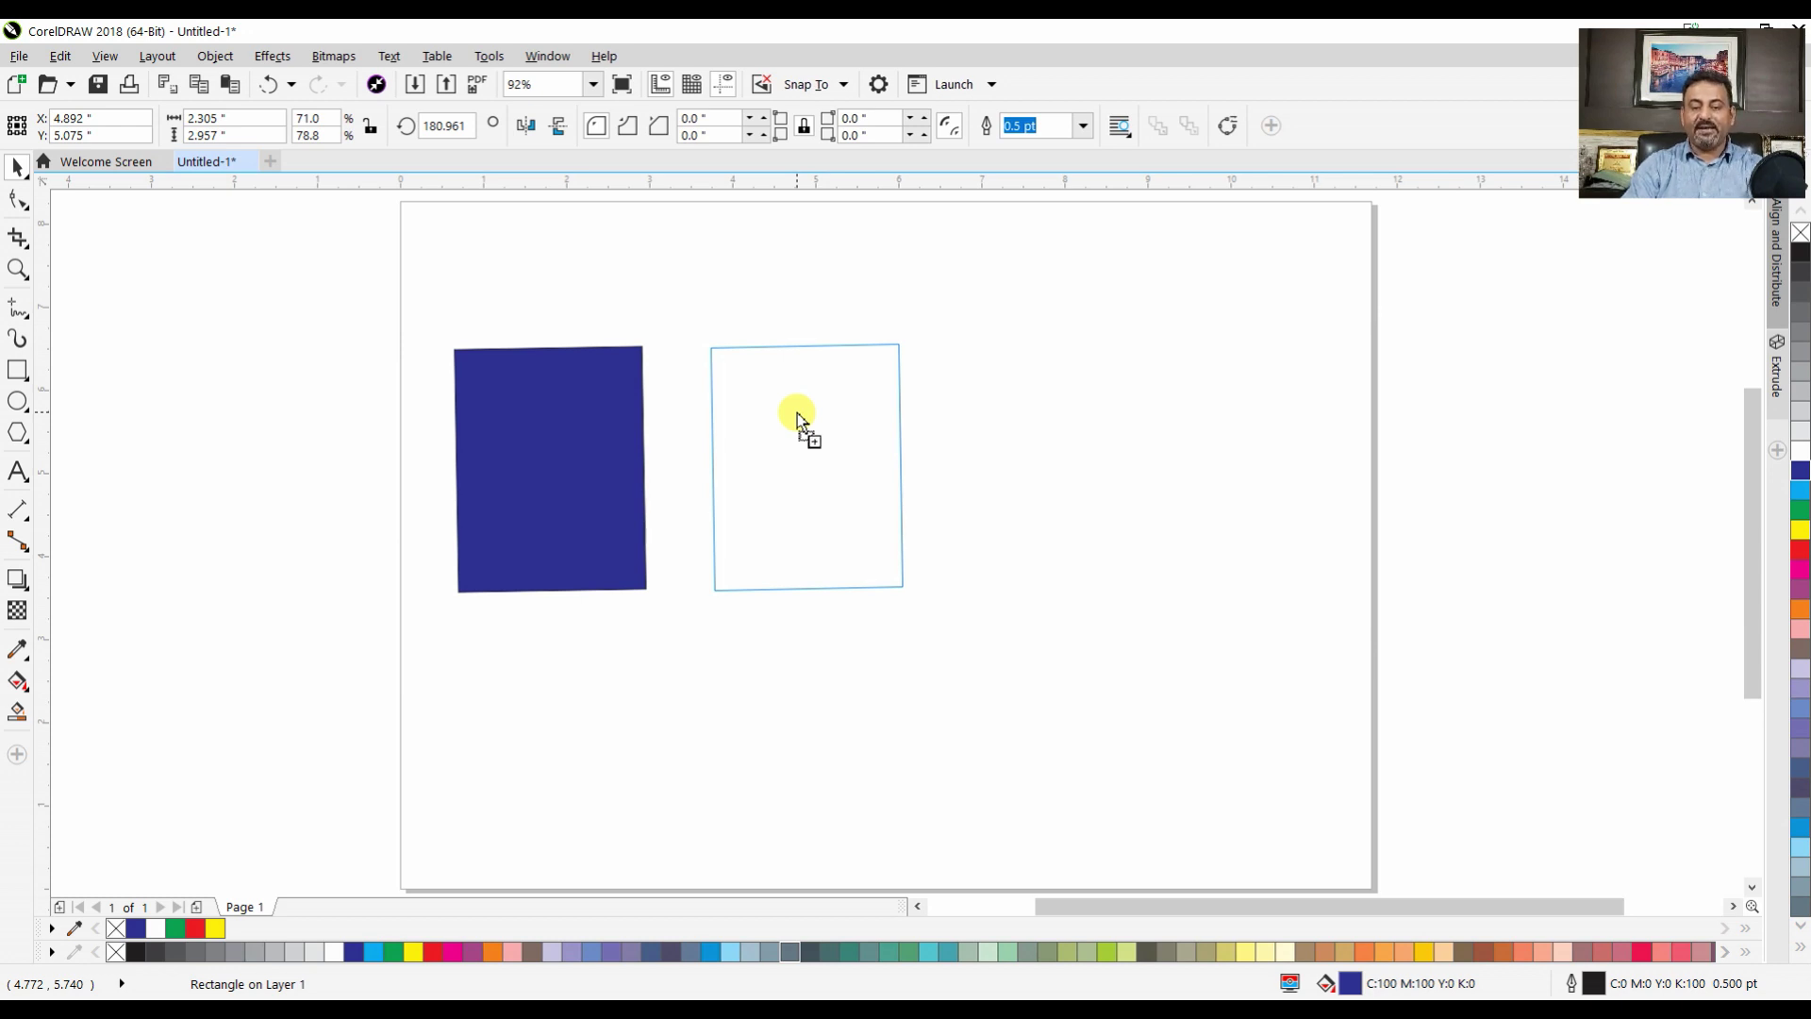
{"action": "left_click_drag", "start_coordinate": [796, 413], "coordinate": [796, 413]}
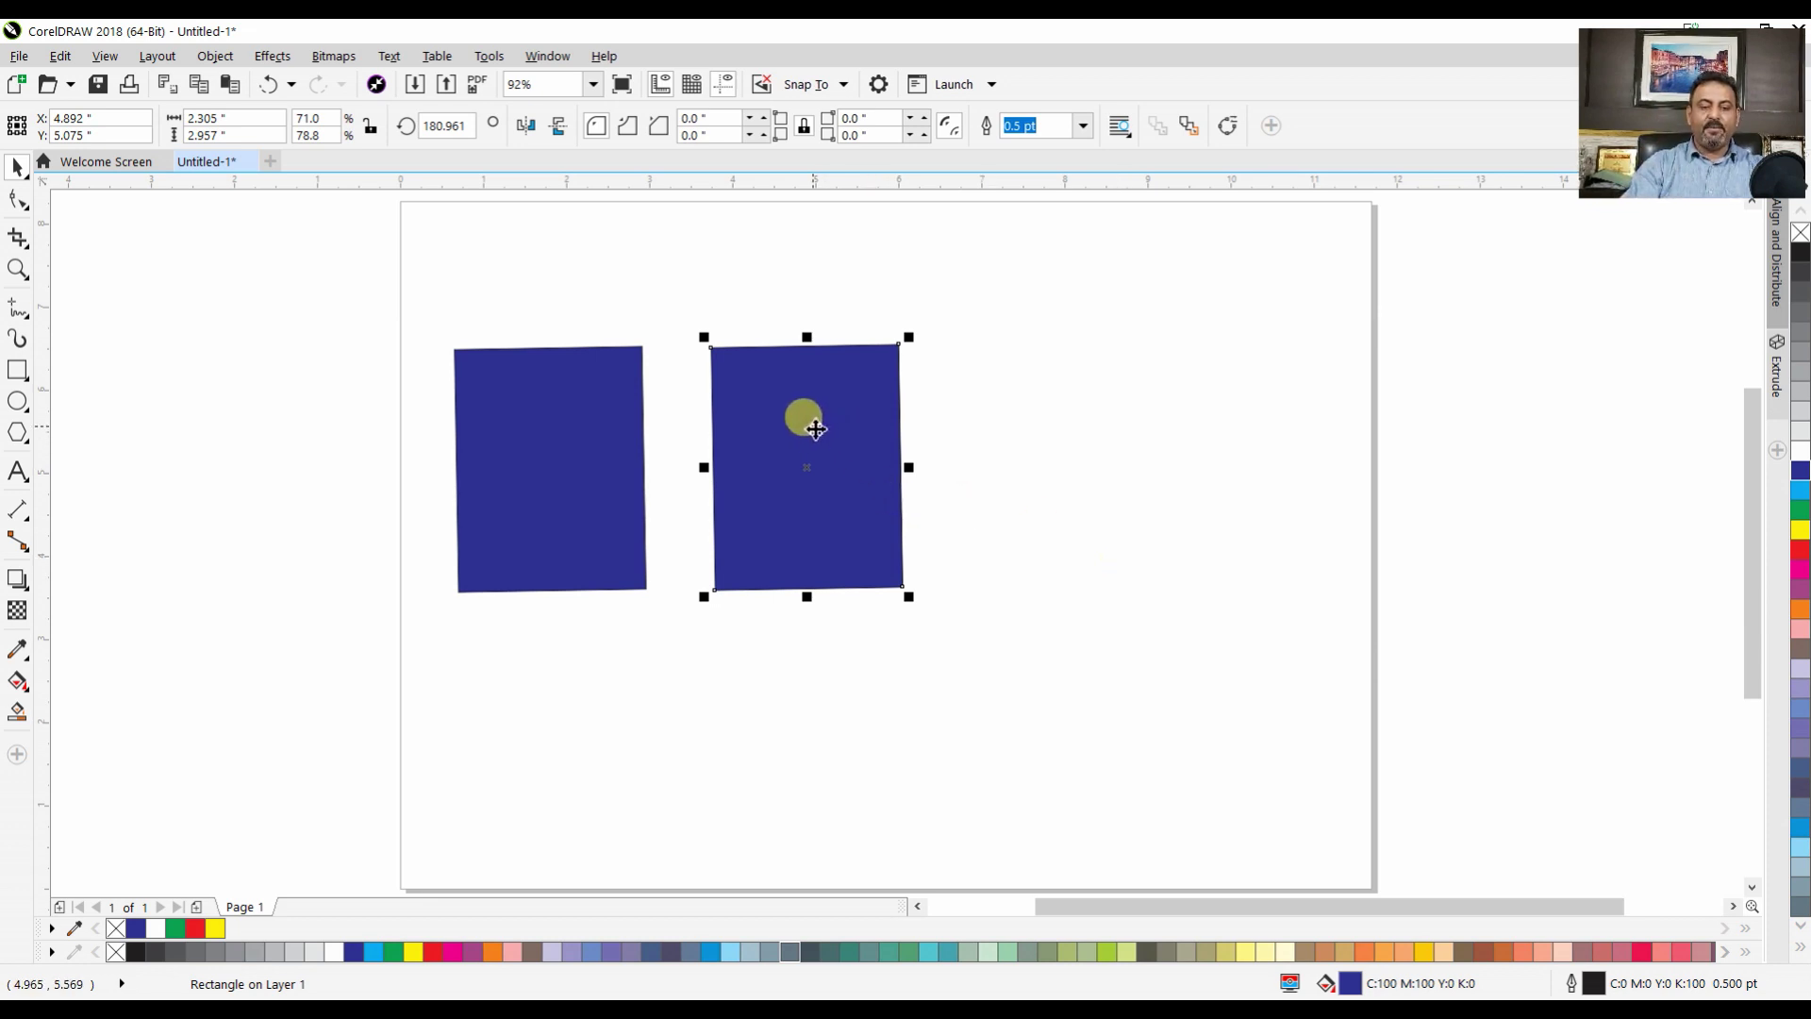
{"action": "left_click_drag", "start_coordinate": [805, 416], "coordinate": [1087, 419]}
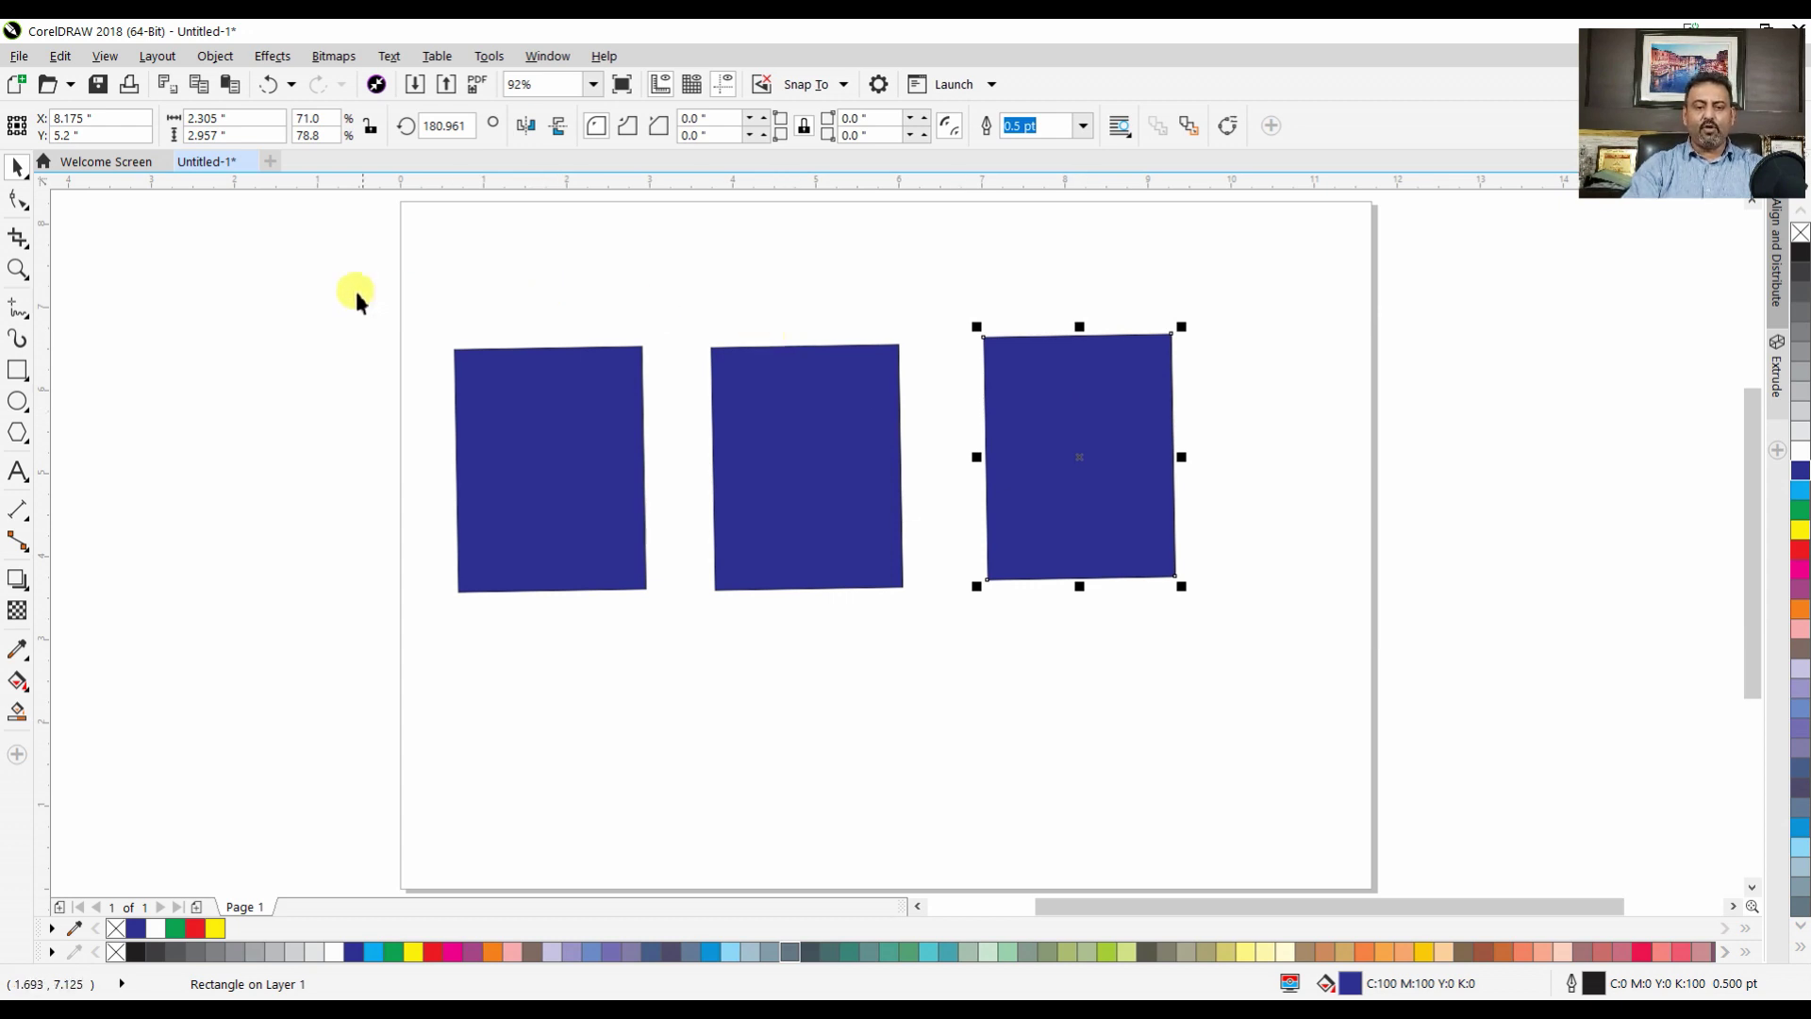
Delete the three blue rectangles and draw an unfilled square about 3.62 inches wide near the middle of the page
{"action": "left_click_drag", "start_coordinate": [354, 292], "coordinate": [1185, 683]}
{"action": "key", "text": "Delete"}
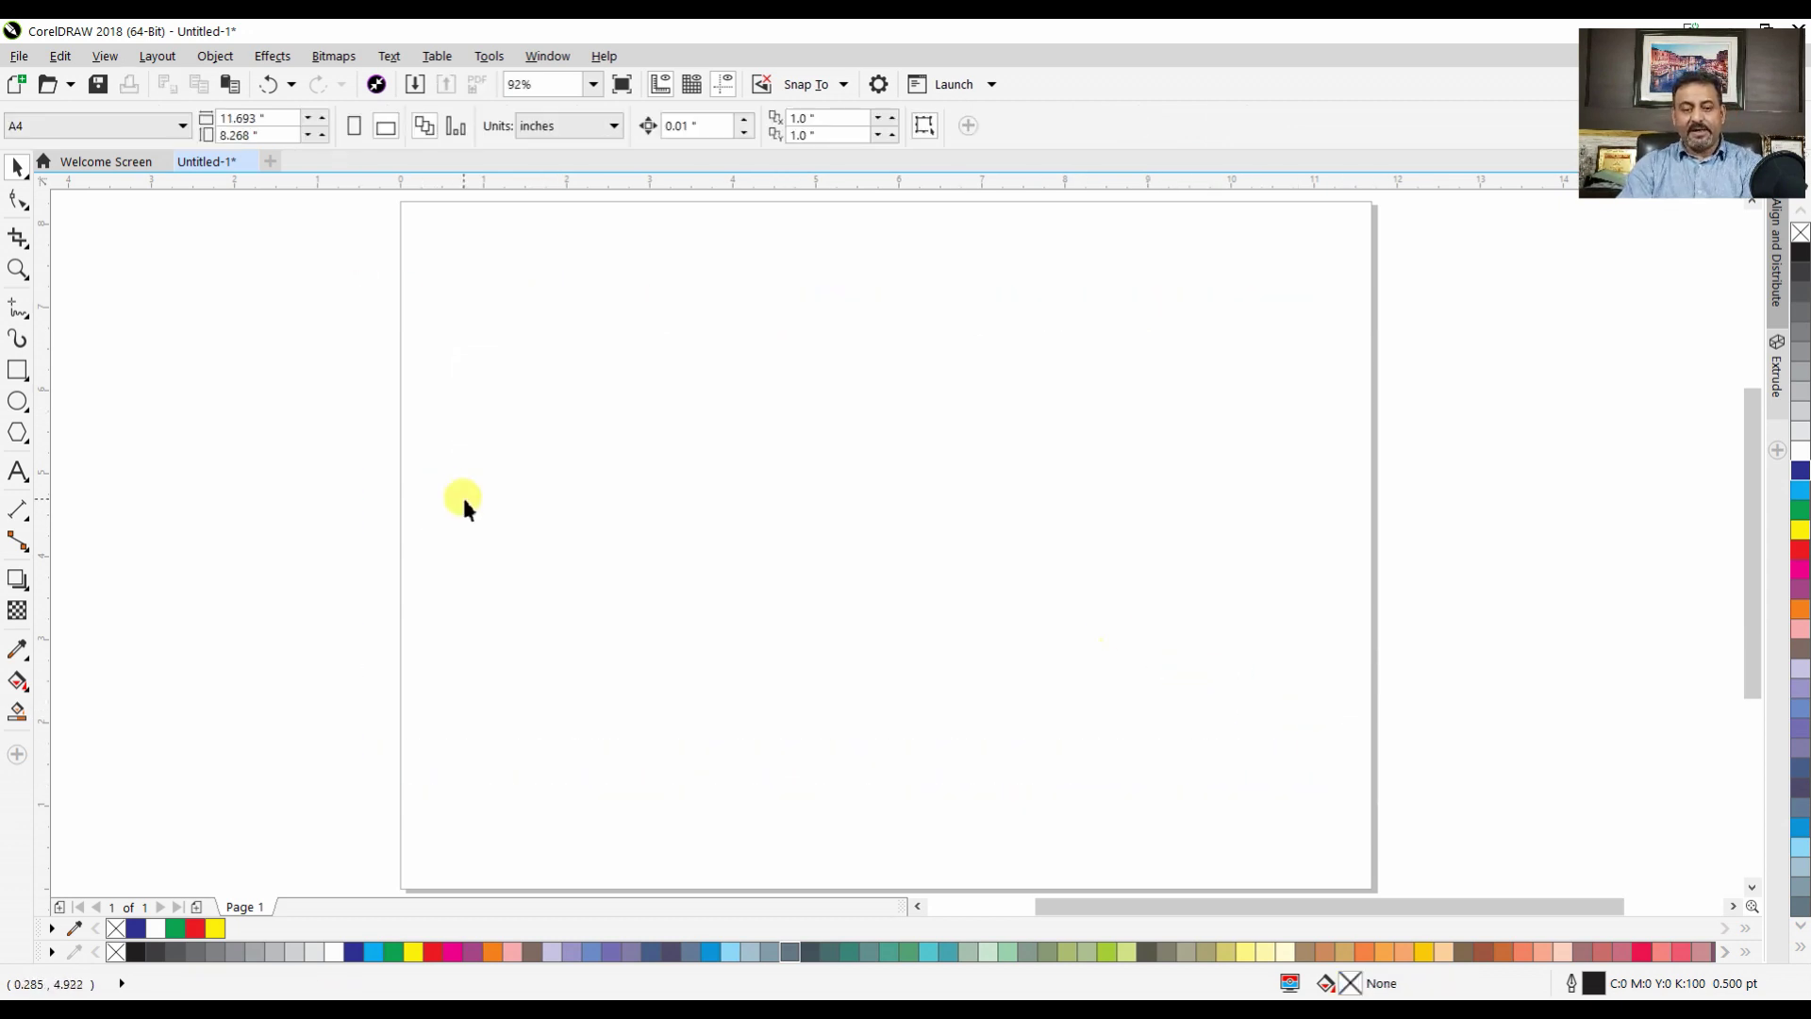
{"action": "left_click", "coordinate": [18, 371]}
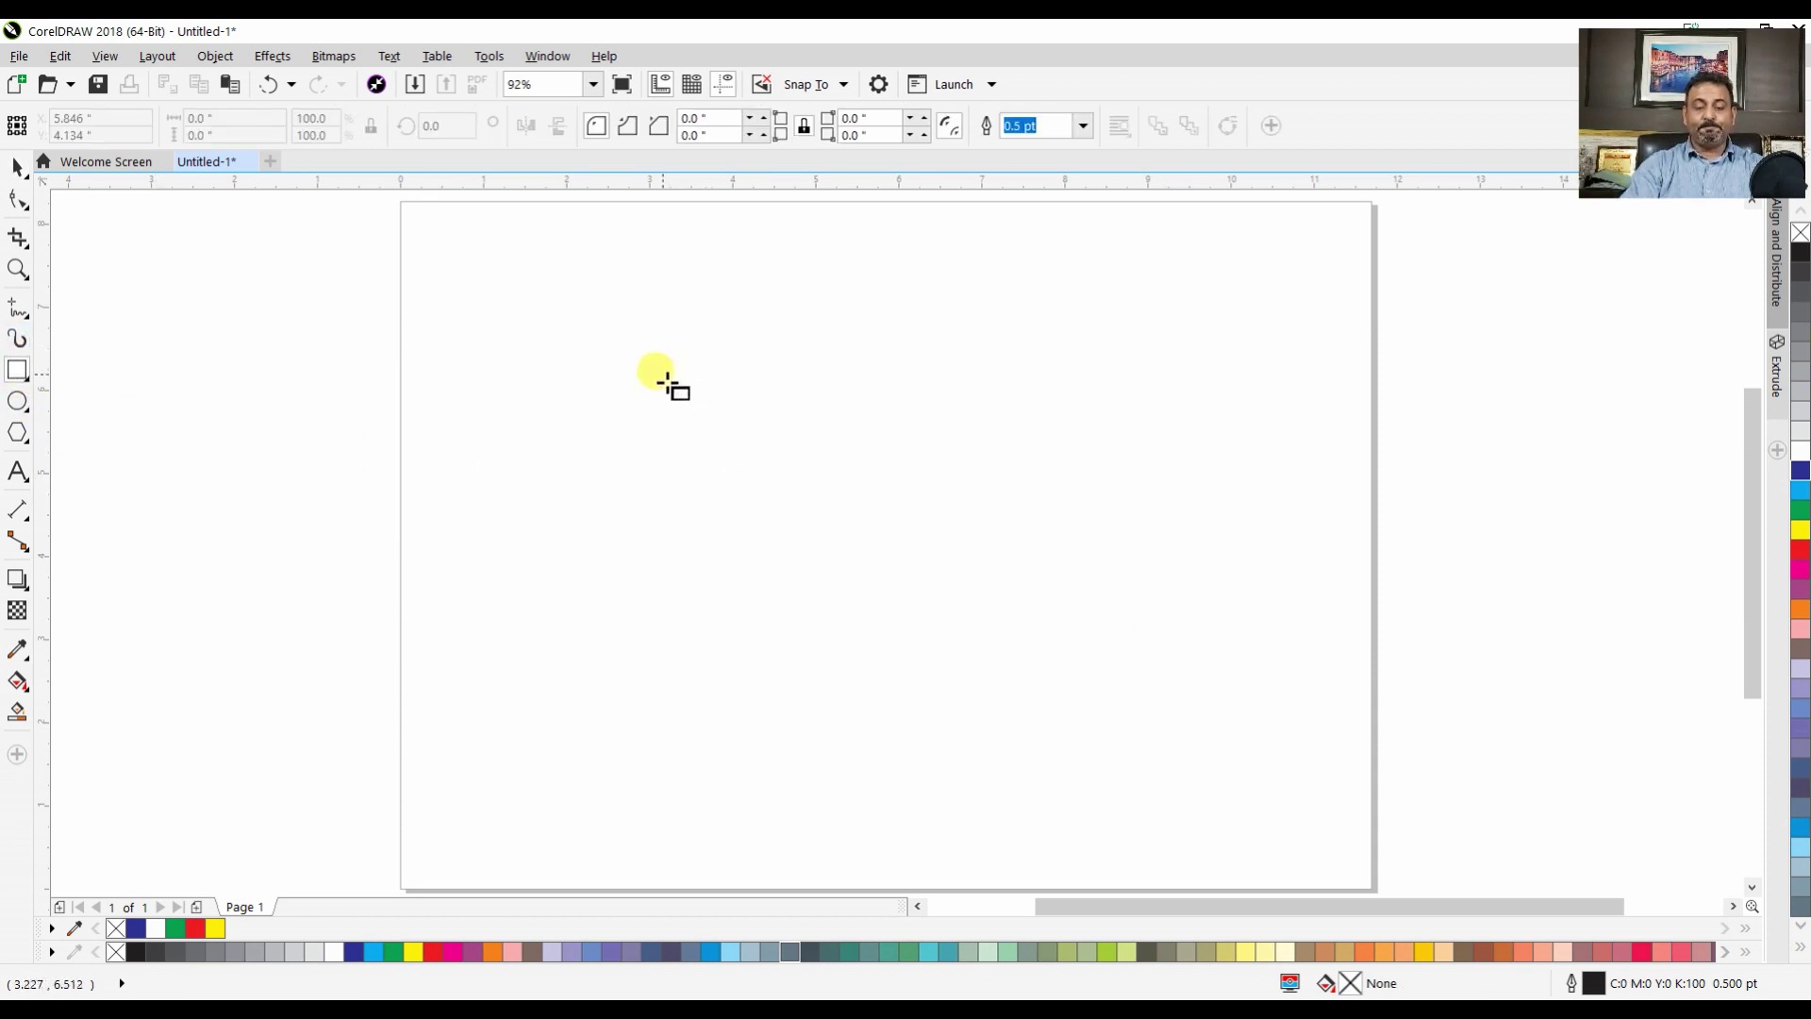
{"action": "left_click_drag", "start_coordinate": [667, 382], "coordinate": [969, 682]}
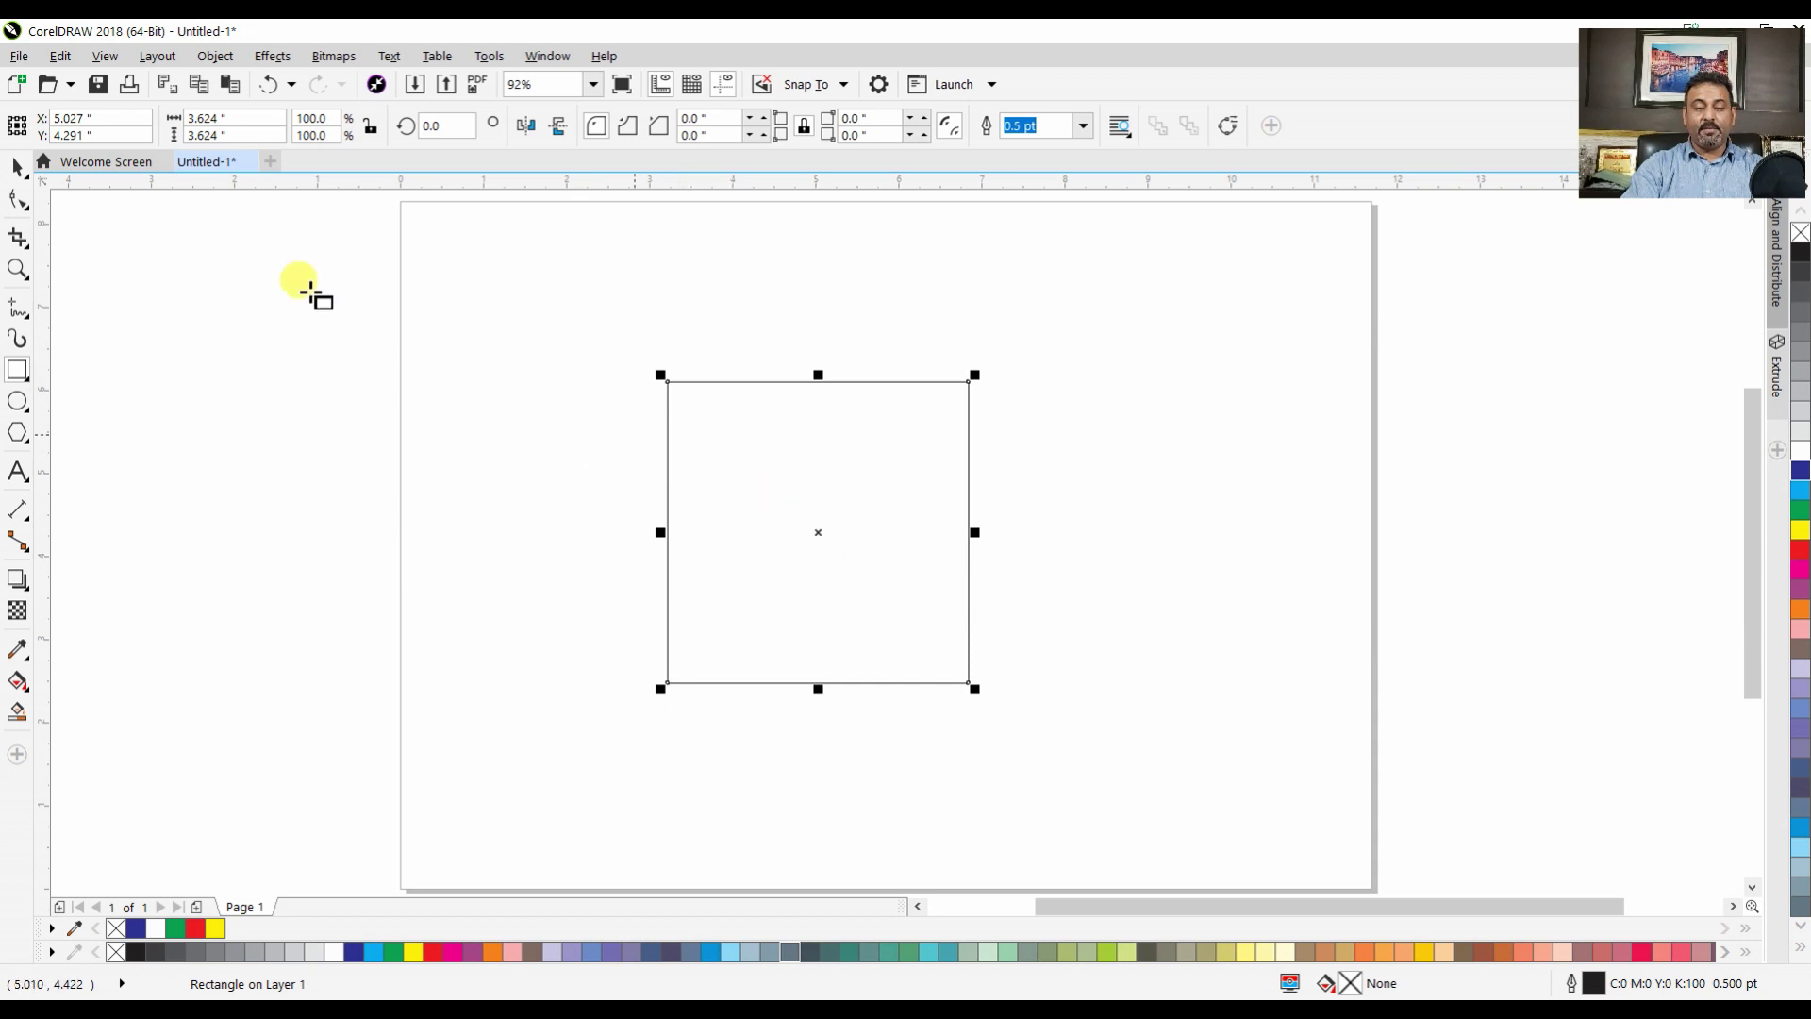
Rotate the square 45 degrees clockwise about its centre so it stands as a diamond
{"action": "left_click", "coordinate": [17, 167]}
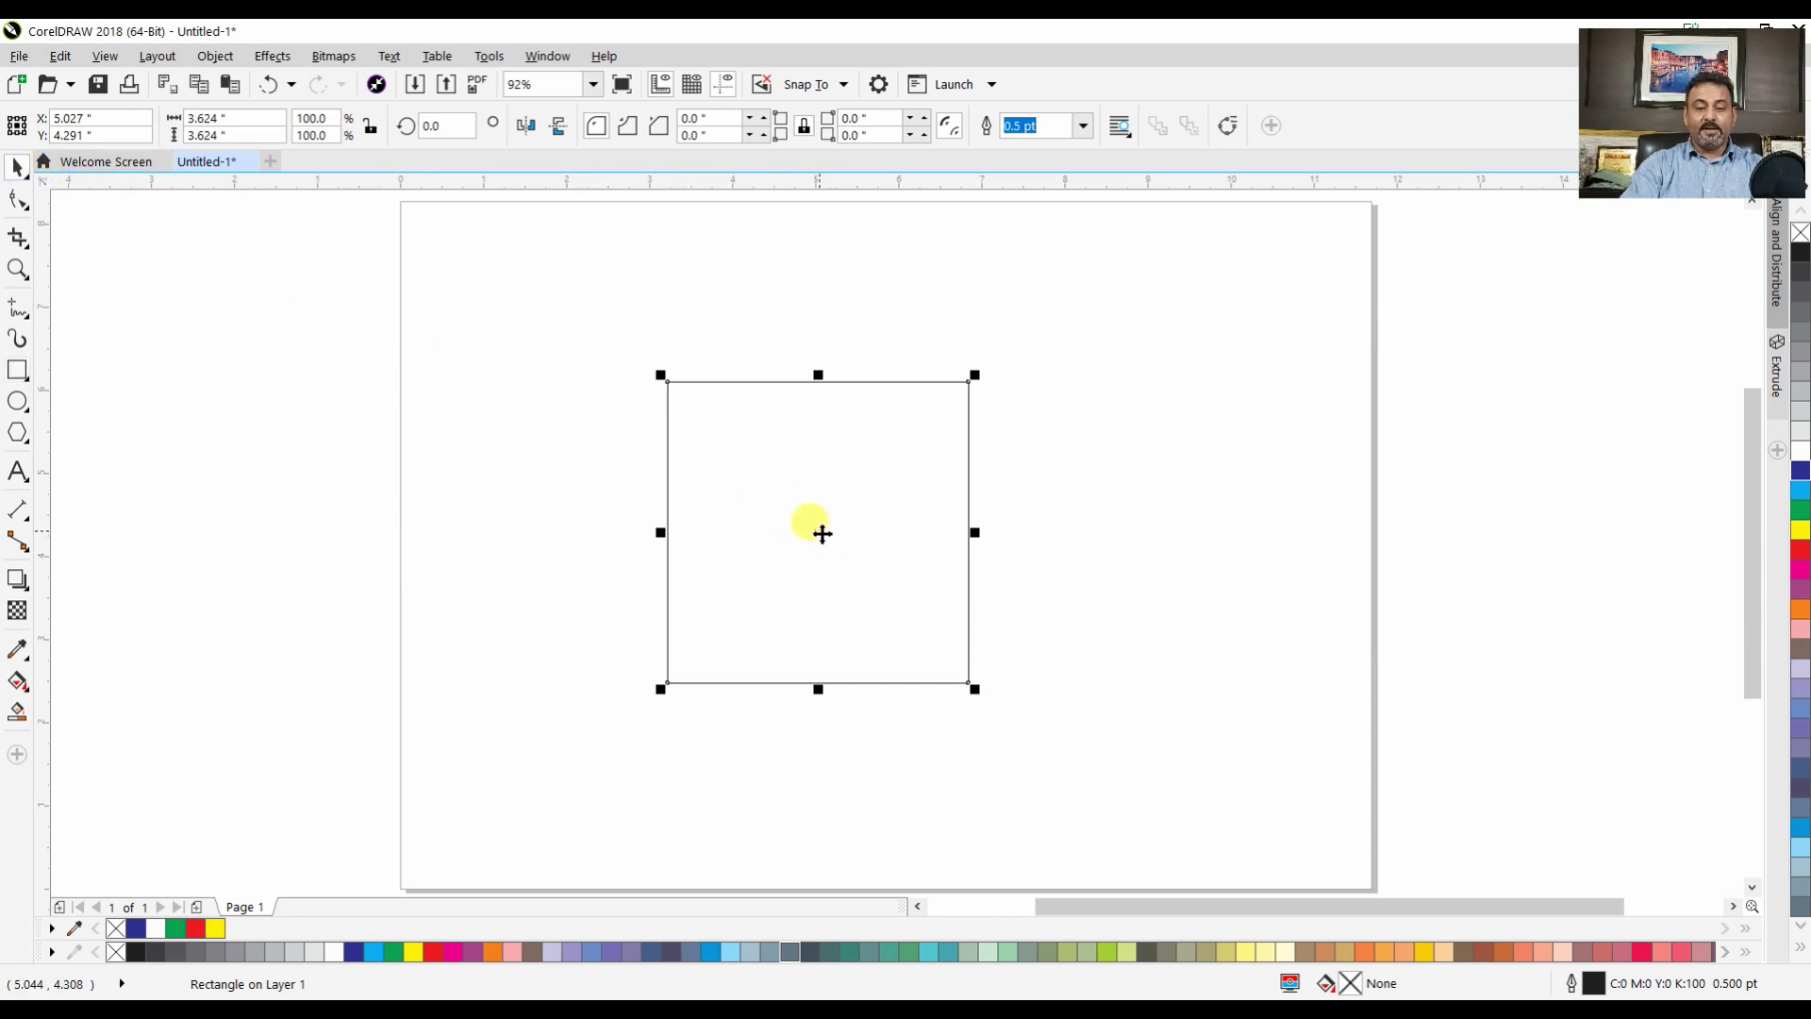
{"action": "left_click", "coordinate": [821, 534]}
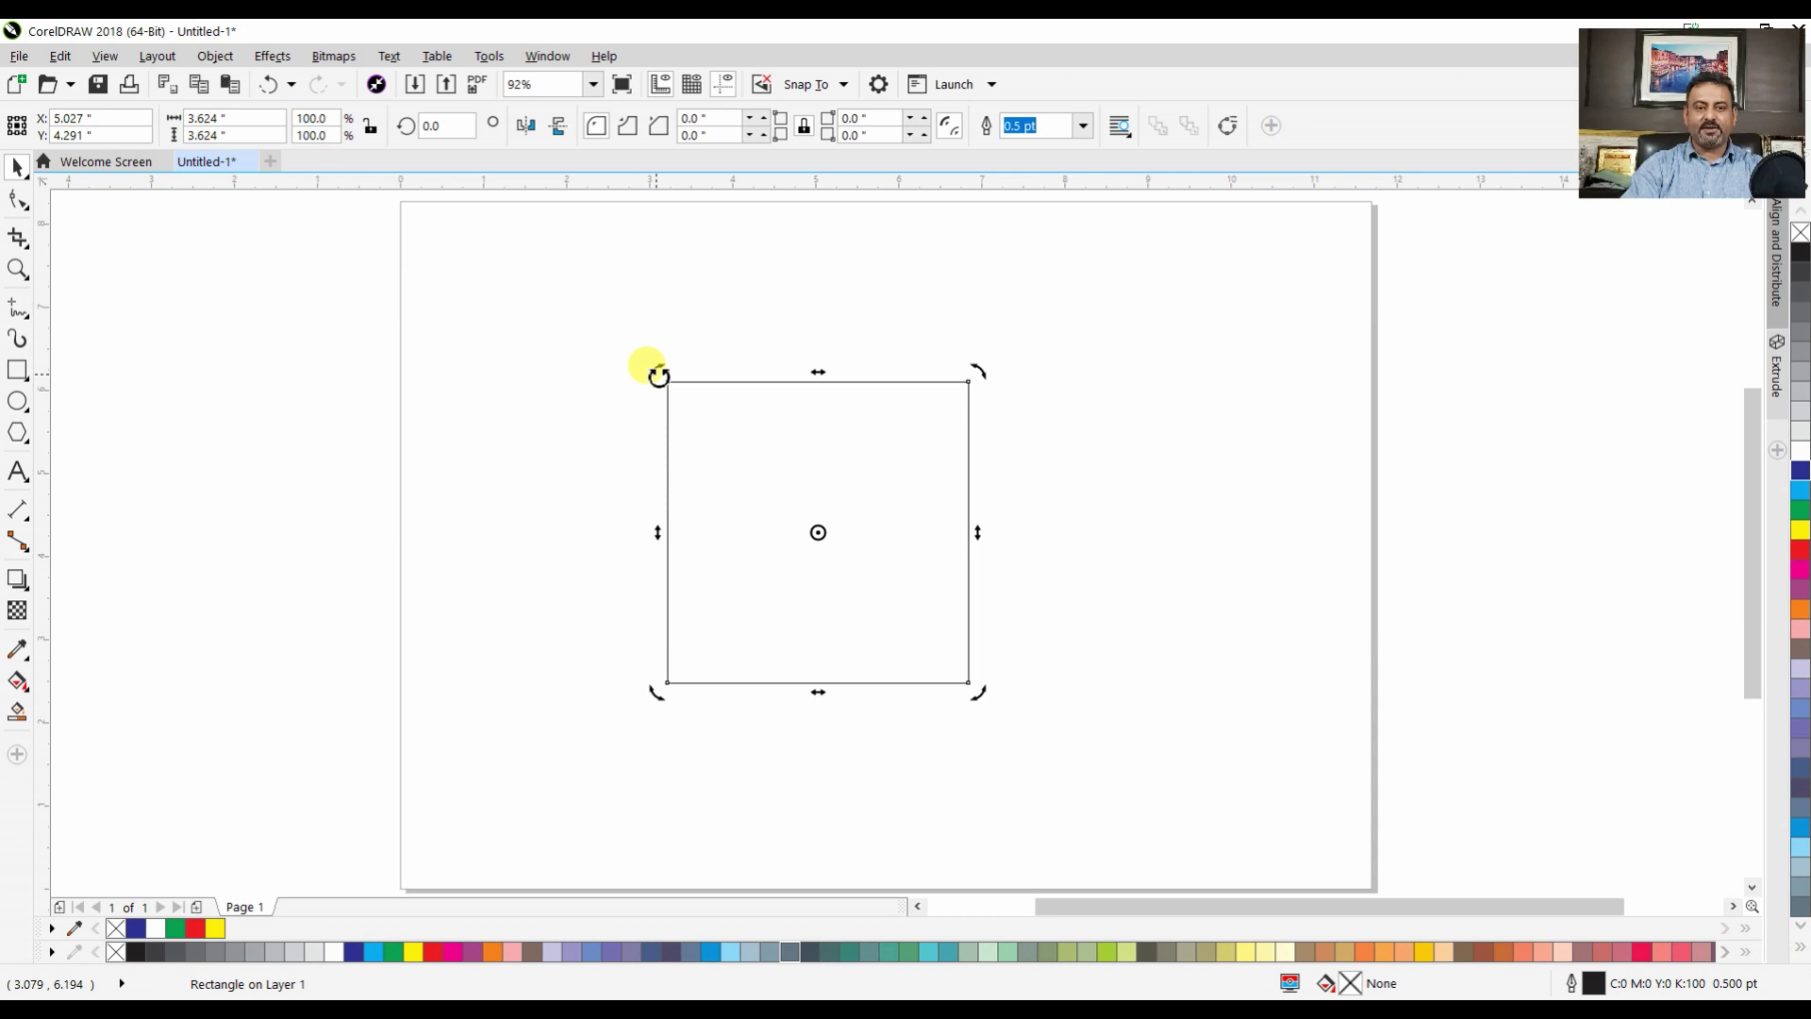
{"action": "left_click_drag", "start_coordinate": [652, 368], "coordinate": [829, 324]}
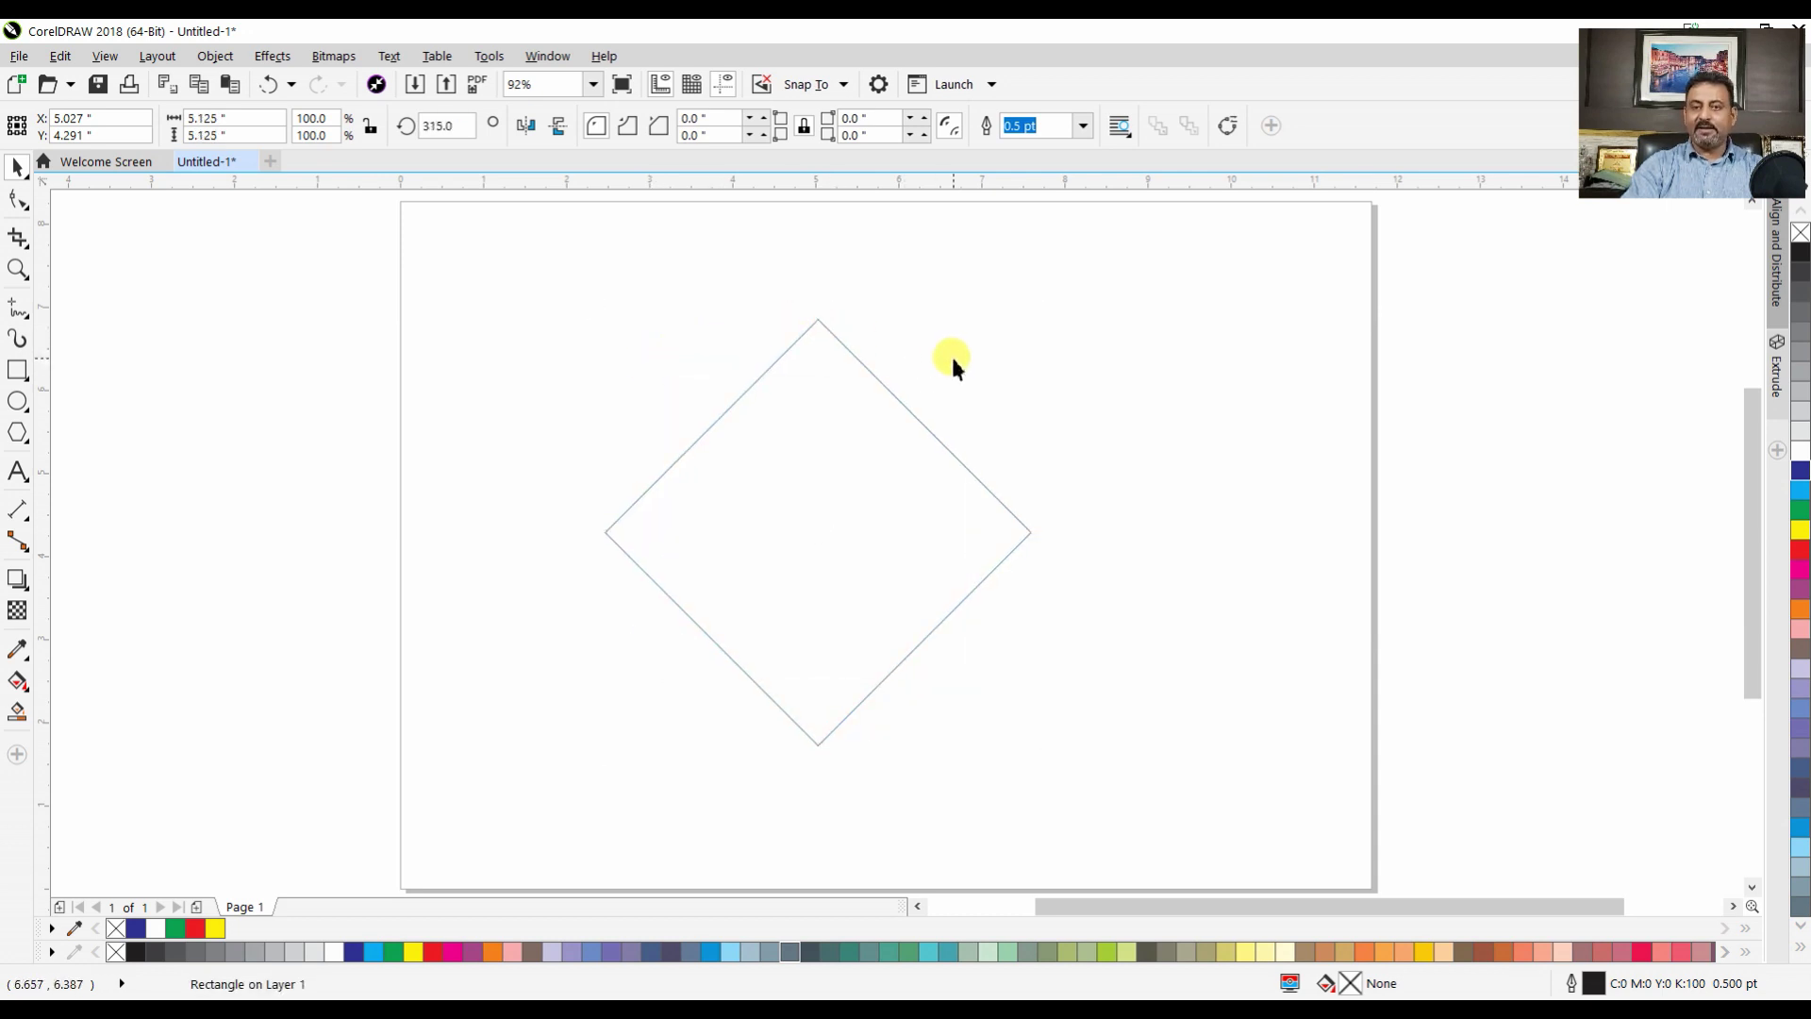
Squeeze a copy of the diamond toward its left corner to about 4.2 inches wide and repeat the operation until the copies are nearly a line
{"action": "left_click", "coordinate": [963, 459]}
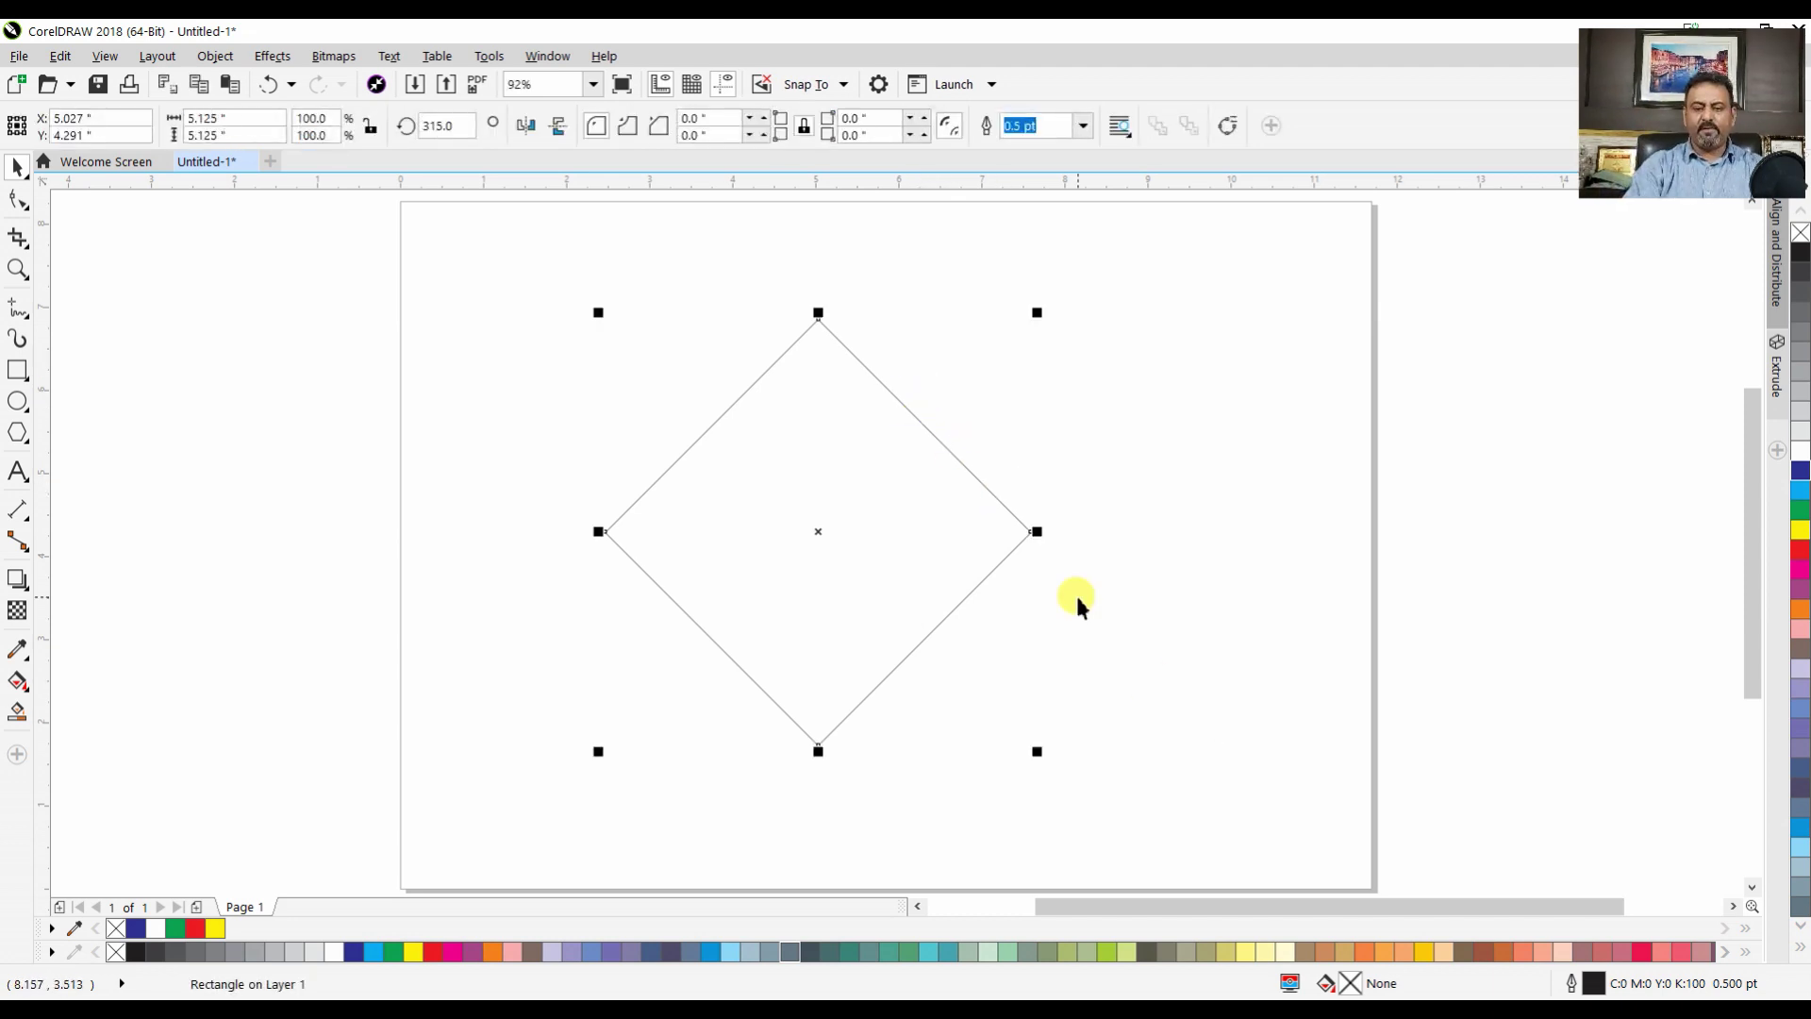
{"action": "left_click_drag", "start_coordinate": [1037, 531], "coordinate": [963, 536]}
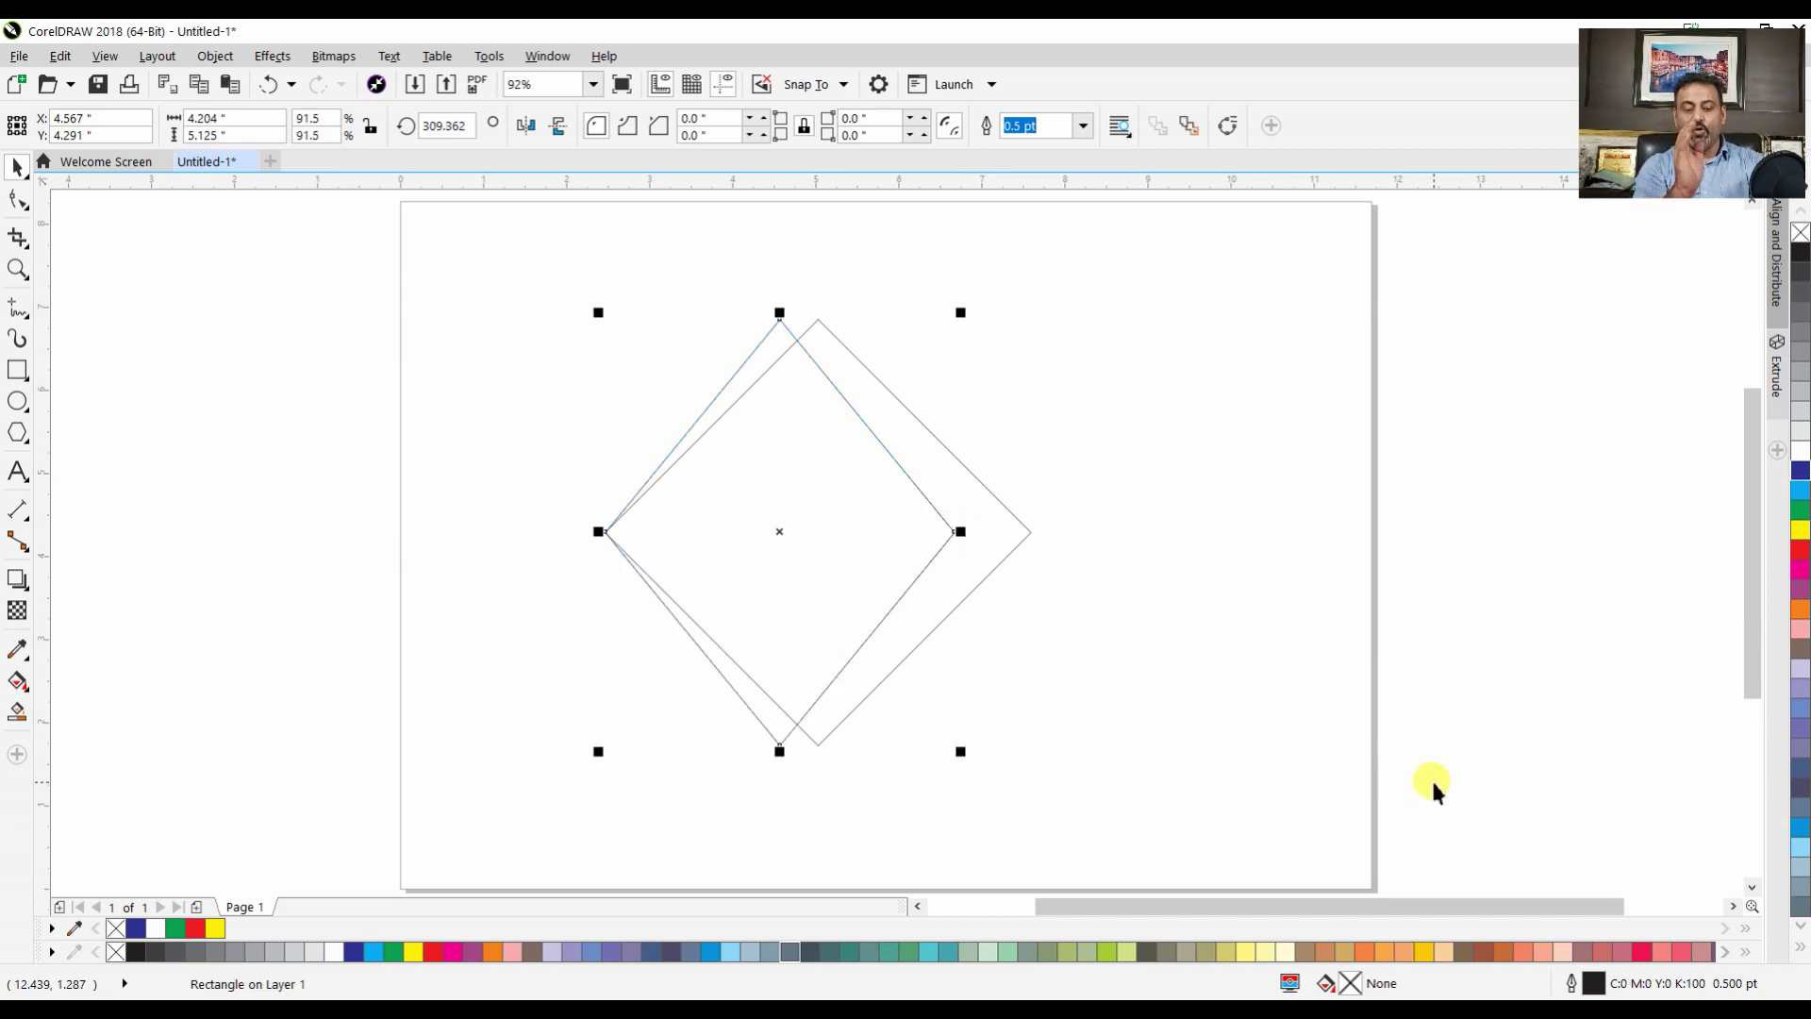
{"action": "key", "text": "ctrl+r"}
{"action": "key", "text": "ctrl+r"}
{"action": "key", "text": "ctrl+r"}
{"action": "key", "text": "ctrl+r"}
{"action": "key", "text": "ctrl+r"}
{"action": "key", "text": "ctrl+r"}
{"action": "key", "text": "ctrl+r"}
{"action": "key", "text": "ctrl+r"}
{"action": "key", "text": "ctrl+r"}
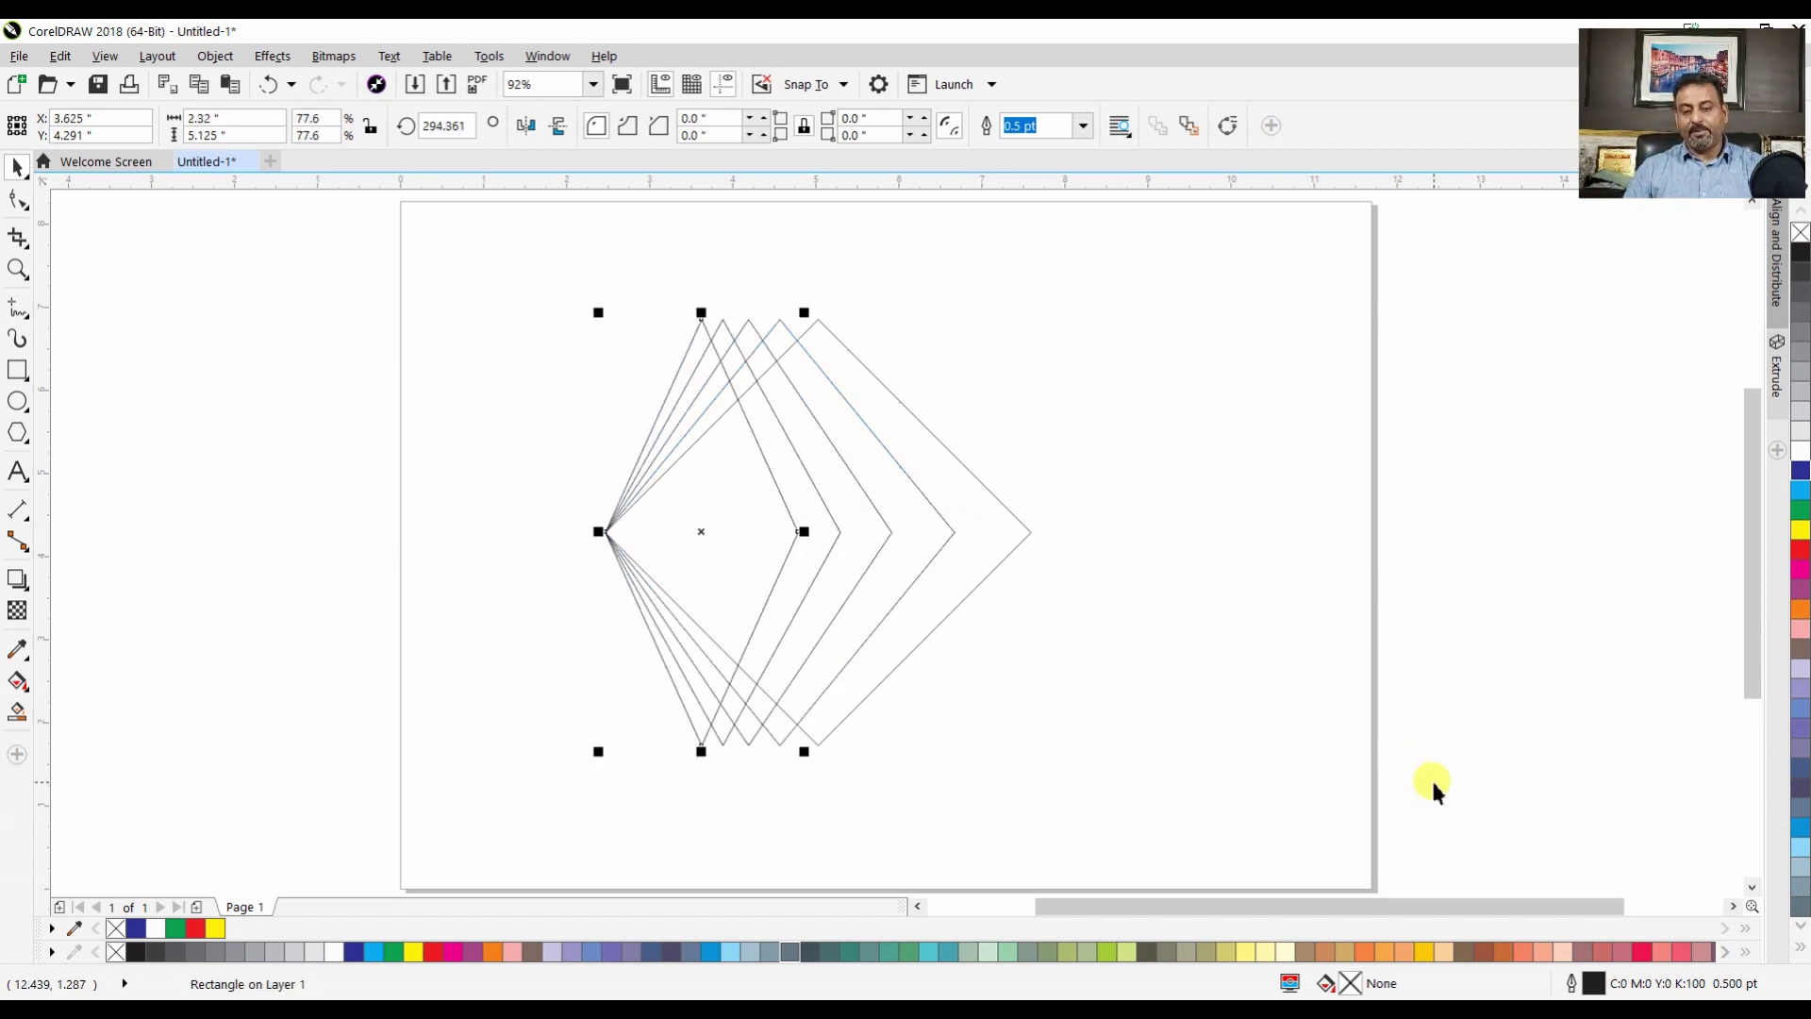
{"action": "key", "text": "ctrl+r"}
{"action": "key", "text": "ctrl+r"}
{"action": "key", "text": "ctrl+r"}
{"action": "key", "text": "ctrl+r"}
{"action": "key", "text": "ctrl+r"}
{"action": "key", "text": "ctrl+r"}
{"action": "key", "text": "ctrl+r"}
{"action": "key", "text": "ctrl+r"}
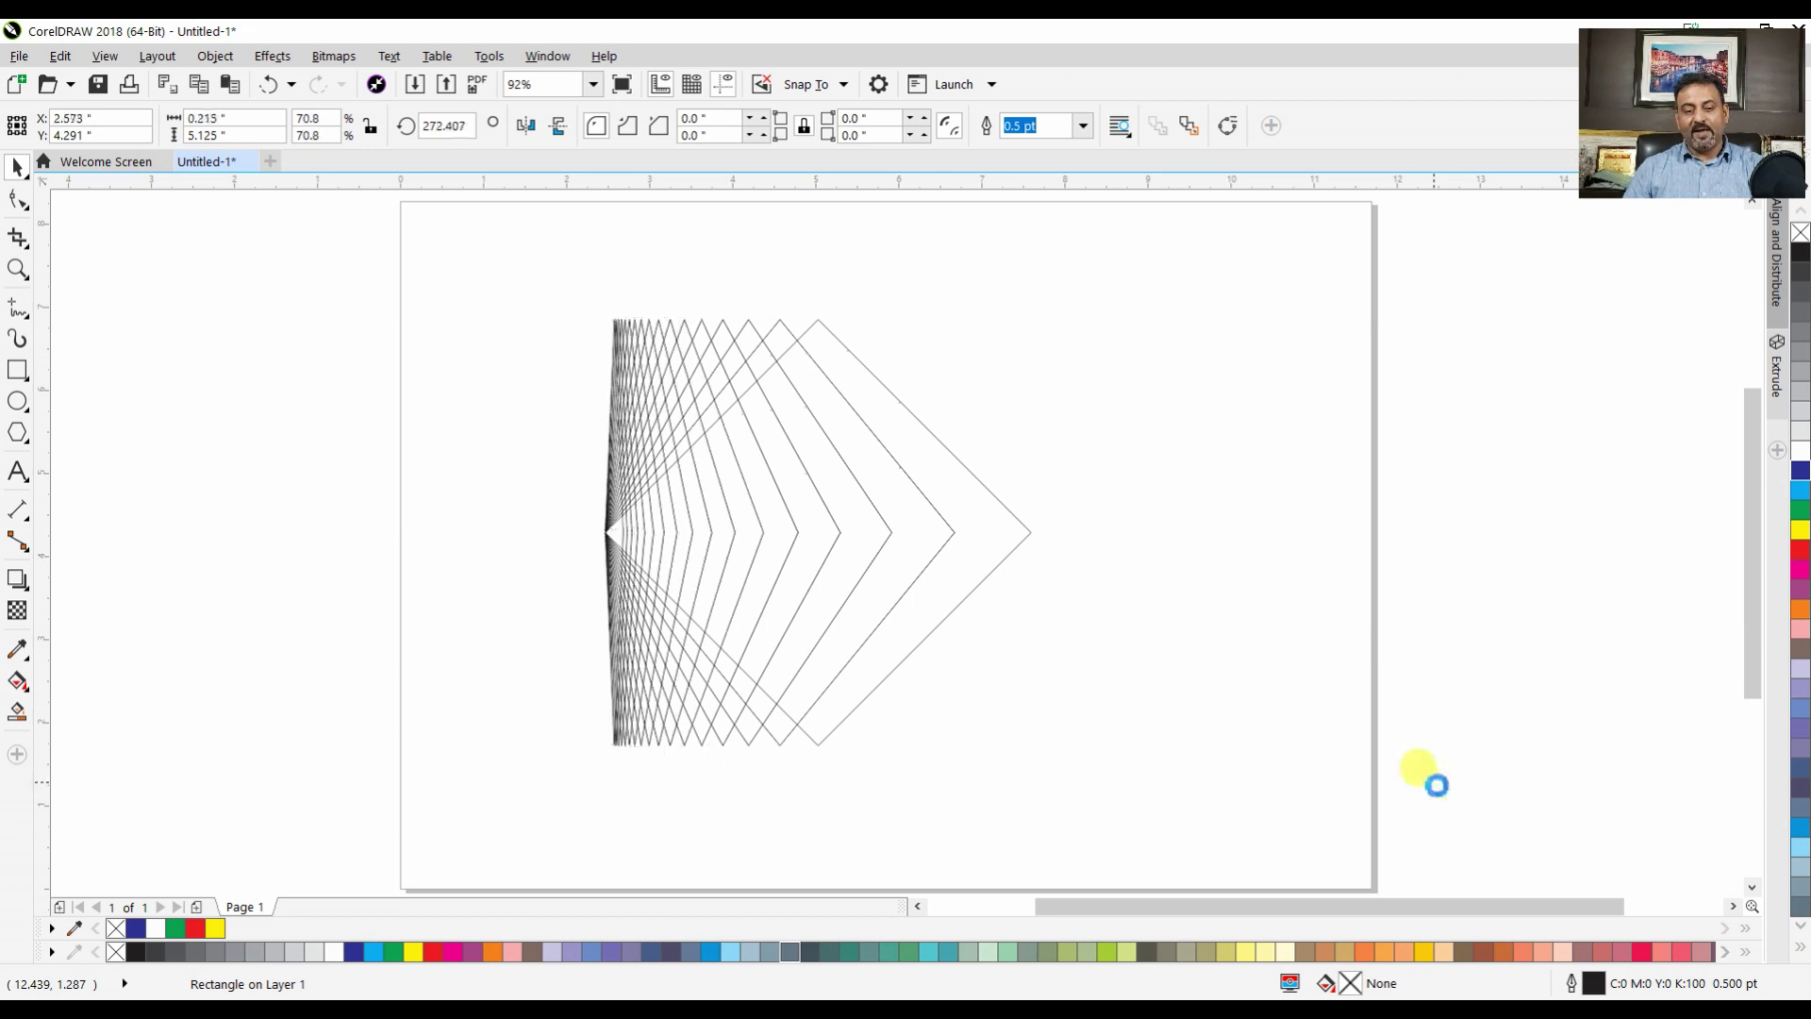
{"action": "key", "text": "ctrl+r"}
{"action": "key", "text": "ctrl+r"}
{"action": "key", "text": "ctrl+r"}
{"action": "key", "text": "ctrl+r"}
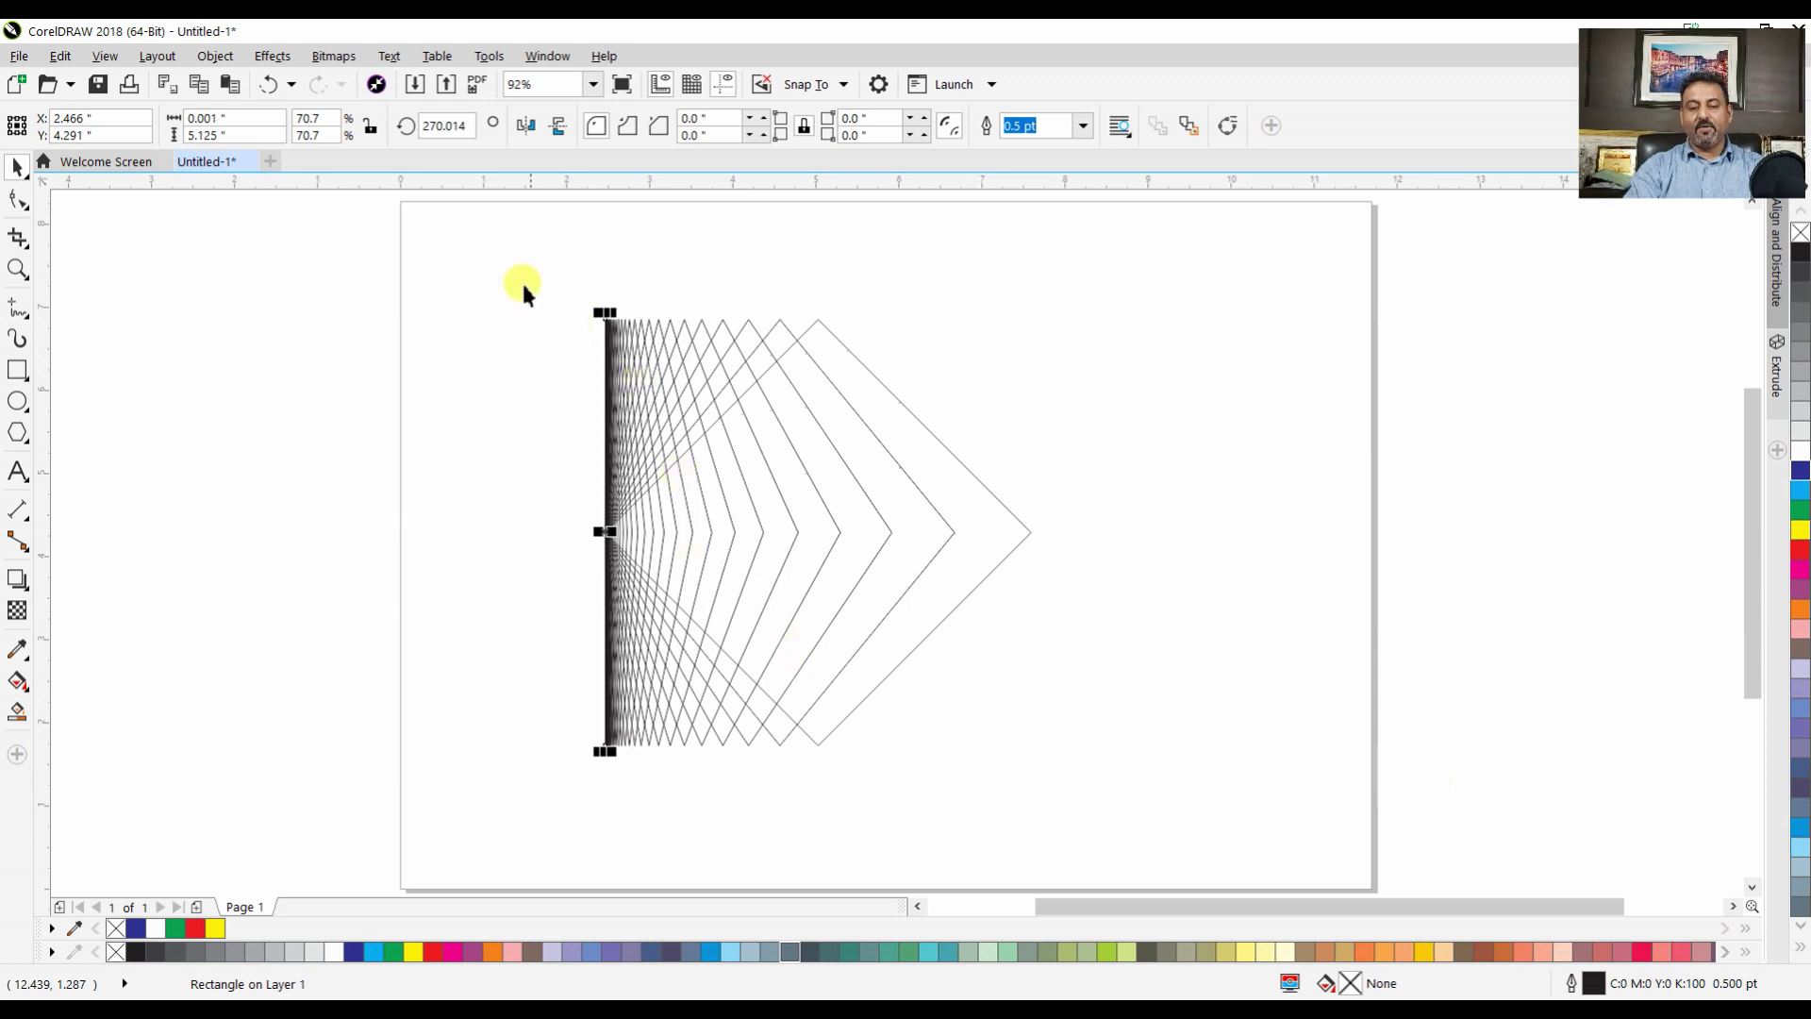
Fill all the nested diamonds with blue and combine them into one curve with an alternating blue and white pattern
{"action": "left_click_drag", "start_coordinate": [520, 270], "coordinate": [1285, 812]}
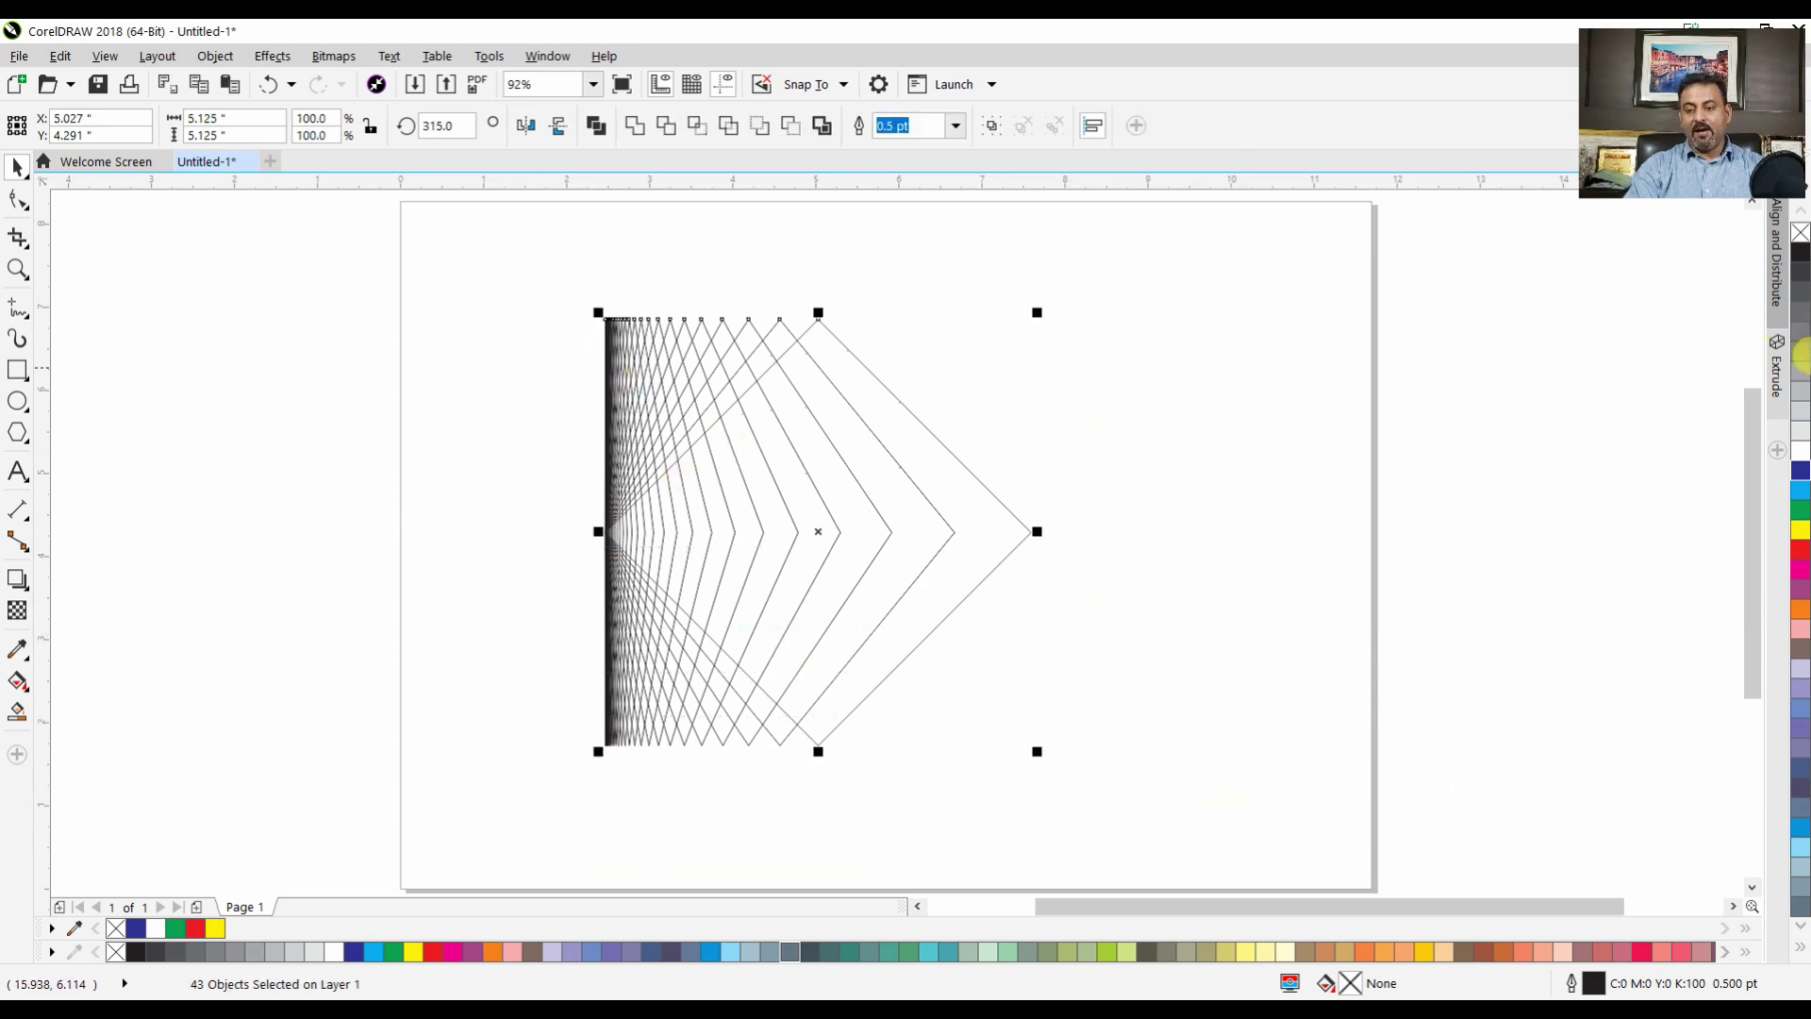
{"action": "left_click", "coordinate": [1801, 479]}
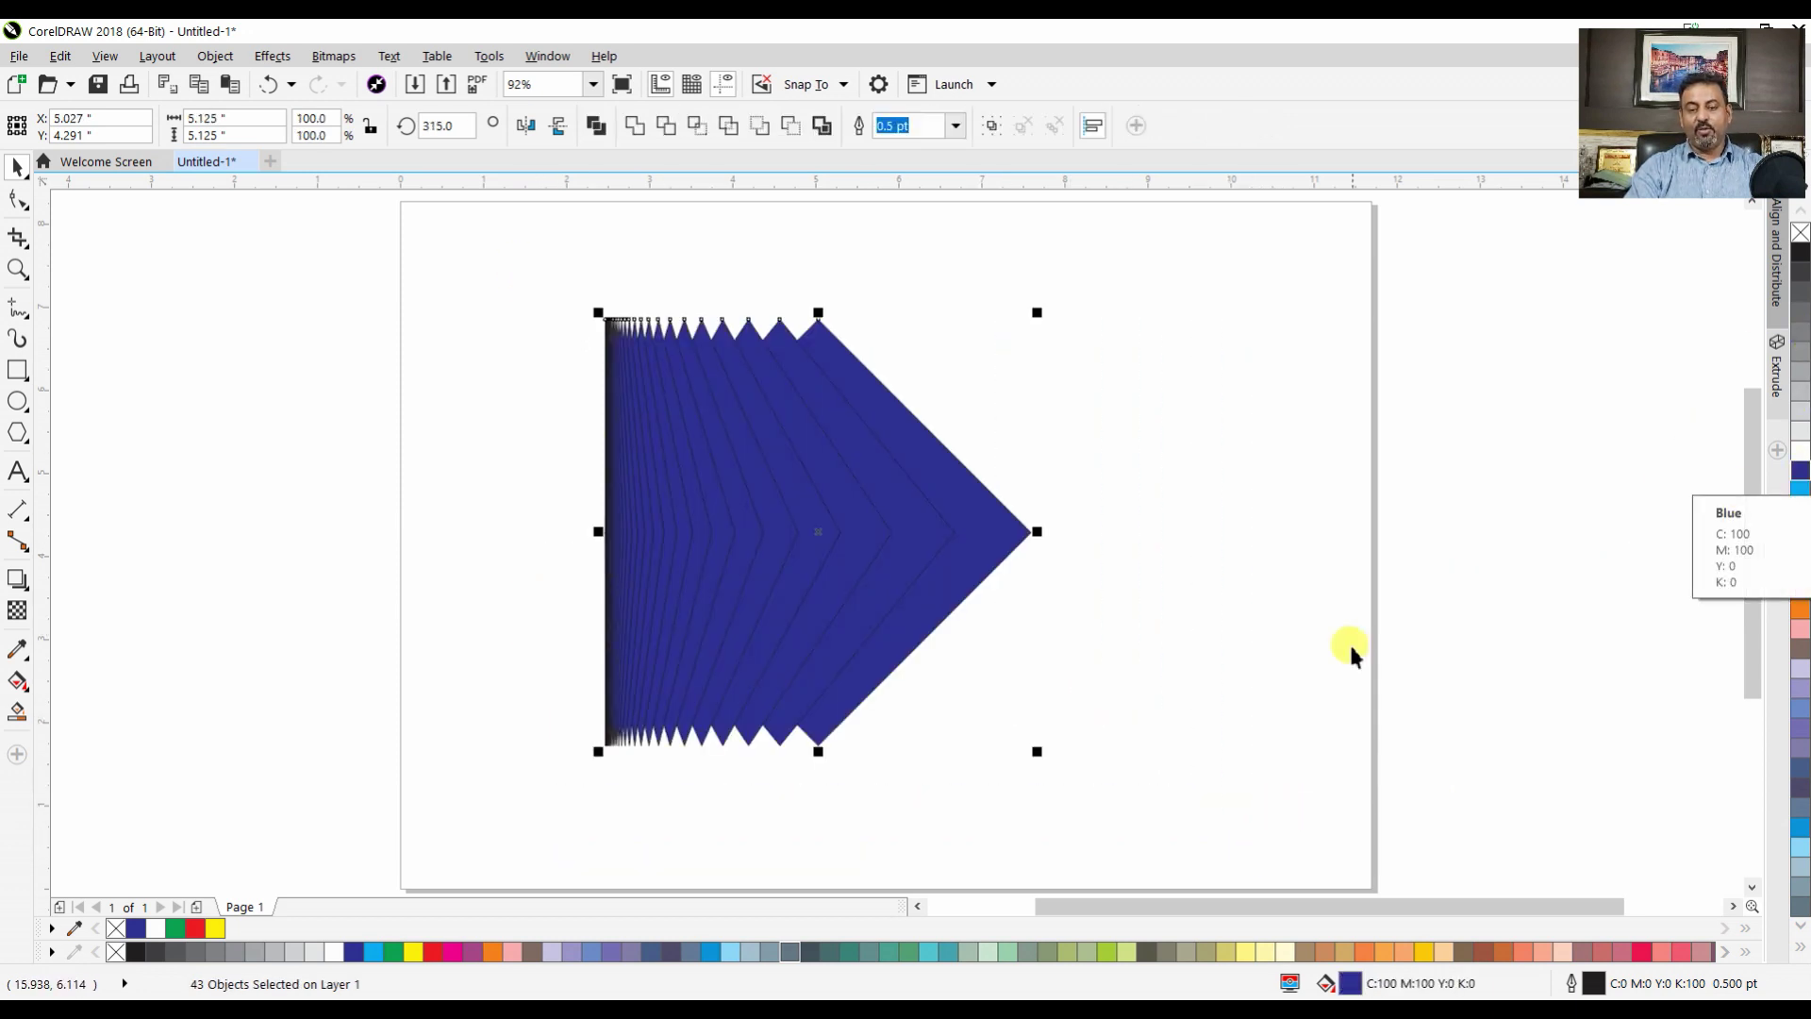
{"action": "key", "text": "ctrl+l"}
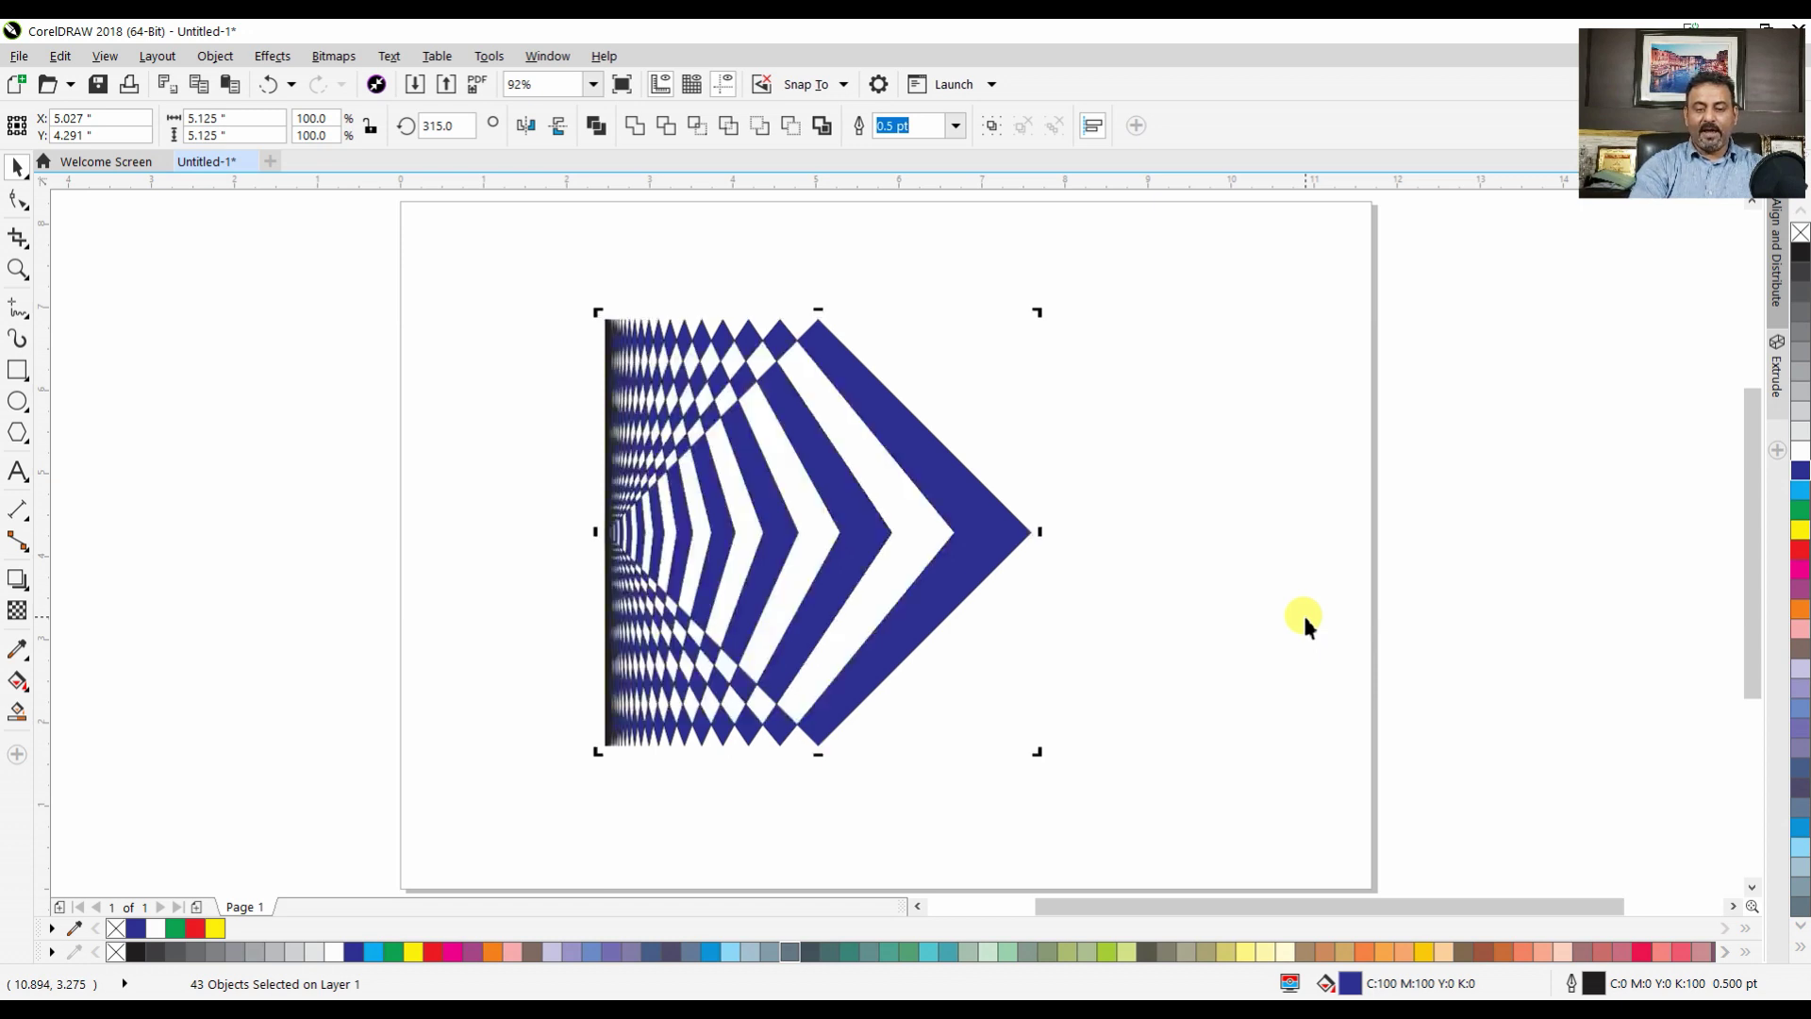
{"action": "left_click", "coordinate": [1303, 613]}
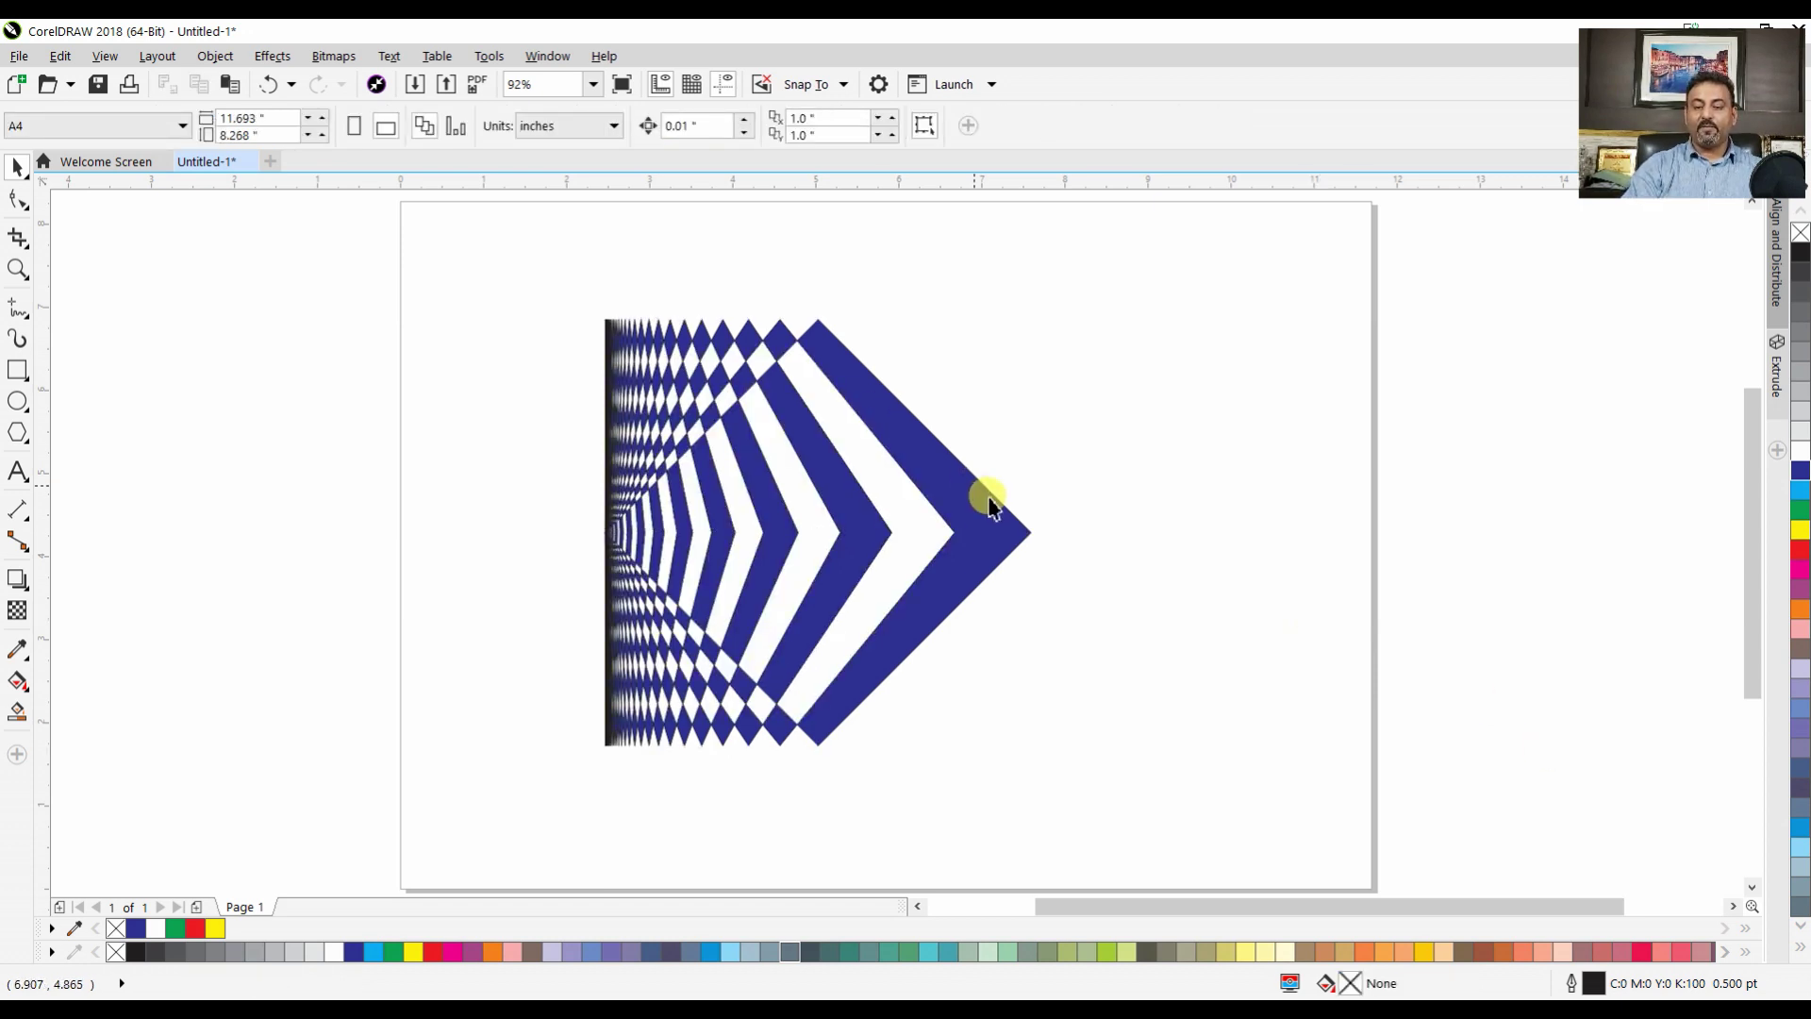
Move the combined pattern to the right half of the page and mirror a copy horizontally across its left edge
{"action": "left_click_drag", "start_coordinate": [982, 497], "coordinate": [1196, 494]}
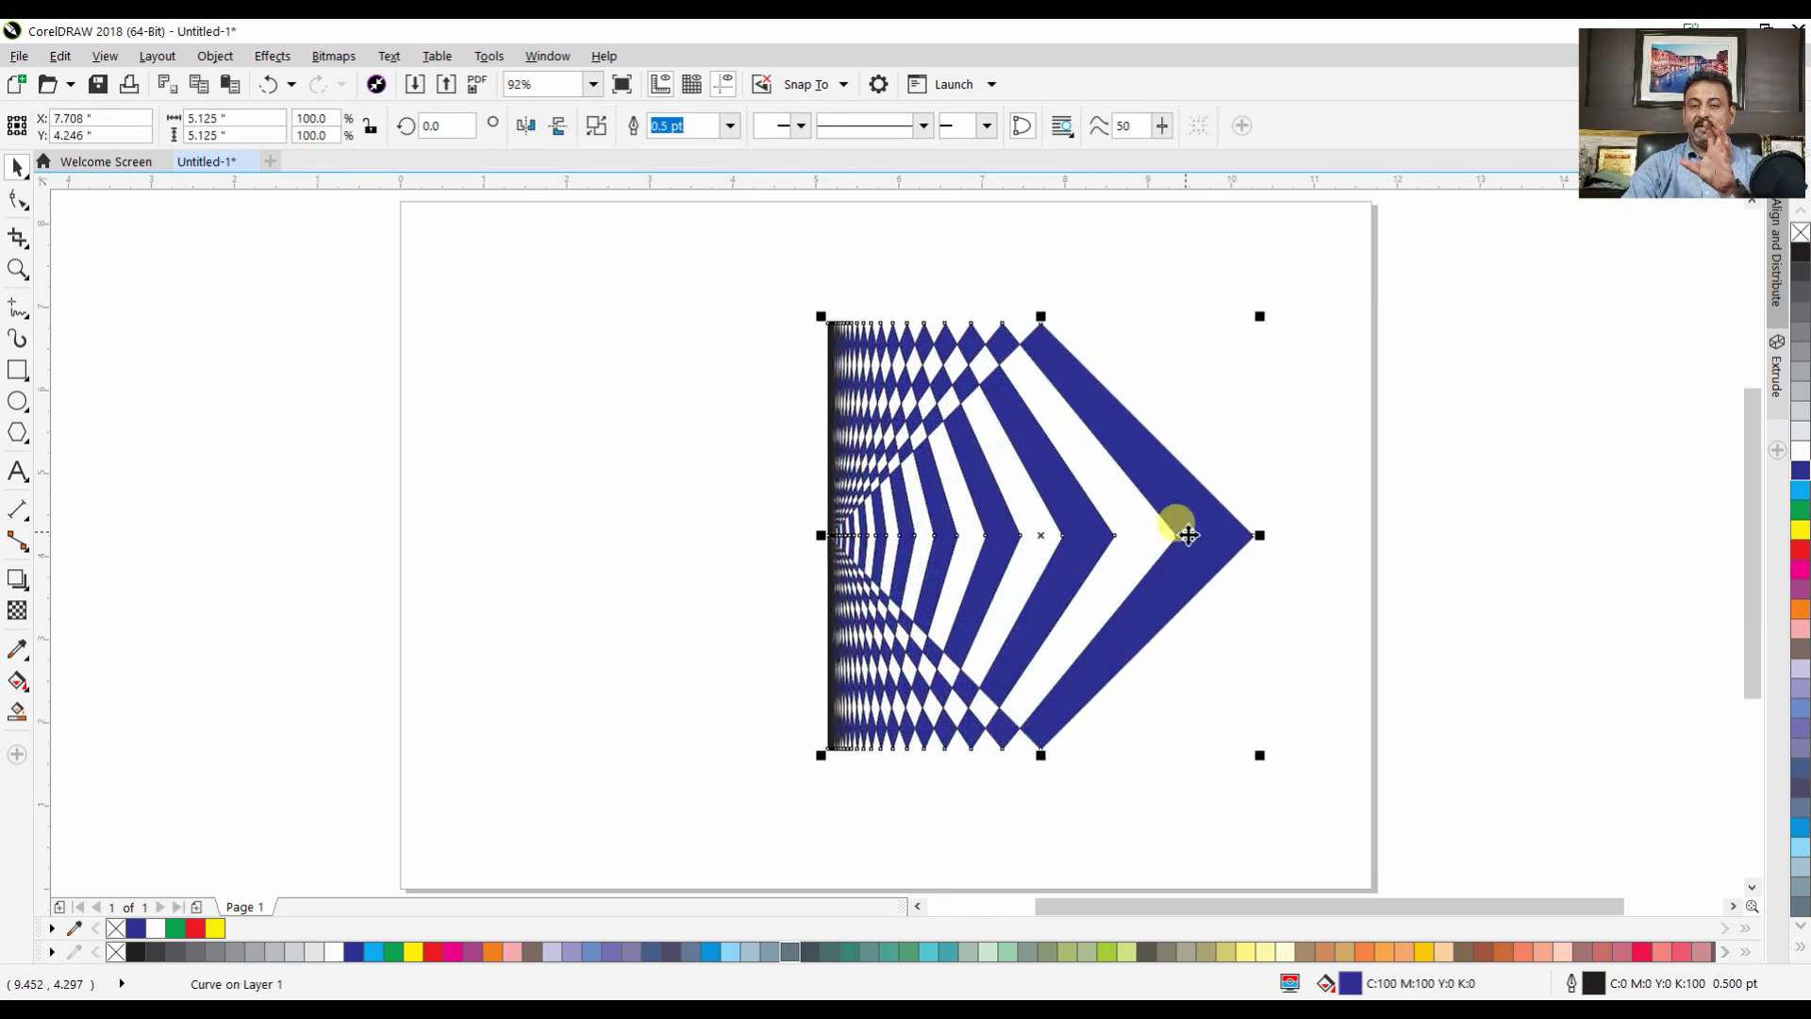
{"action": "left_click_drag", "start_coordinate": [1217, 585], "coordinate": [1249, 575]}
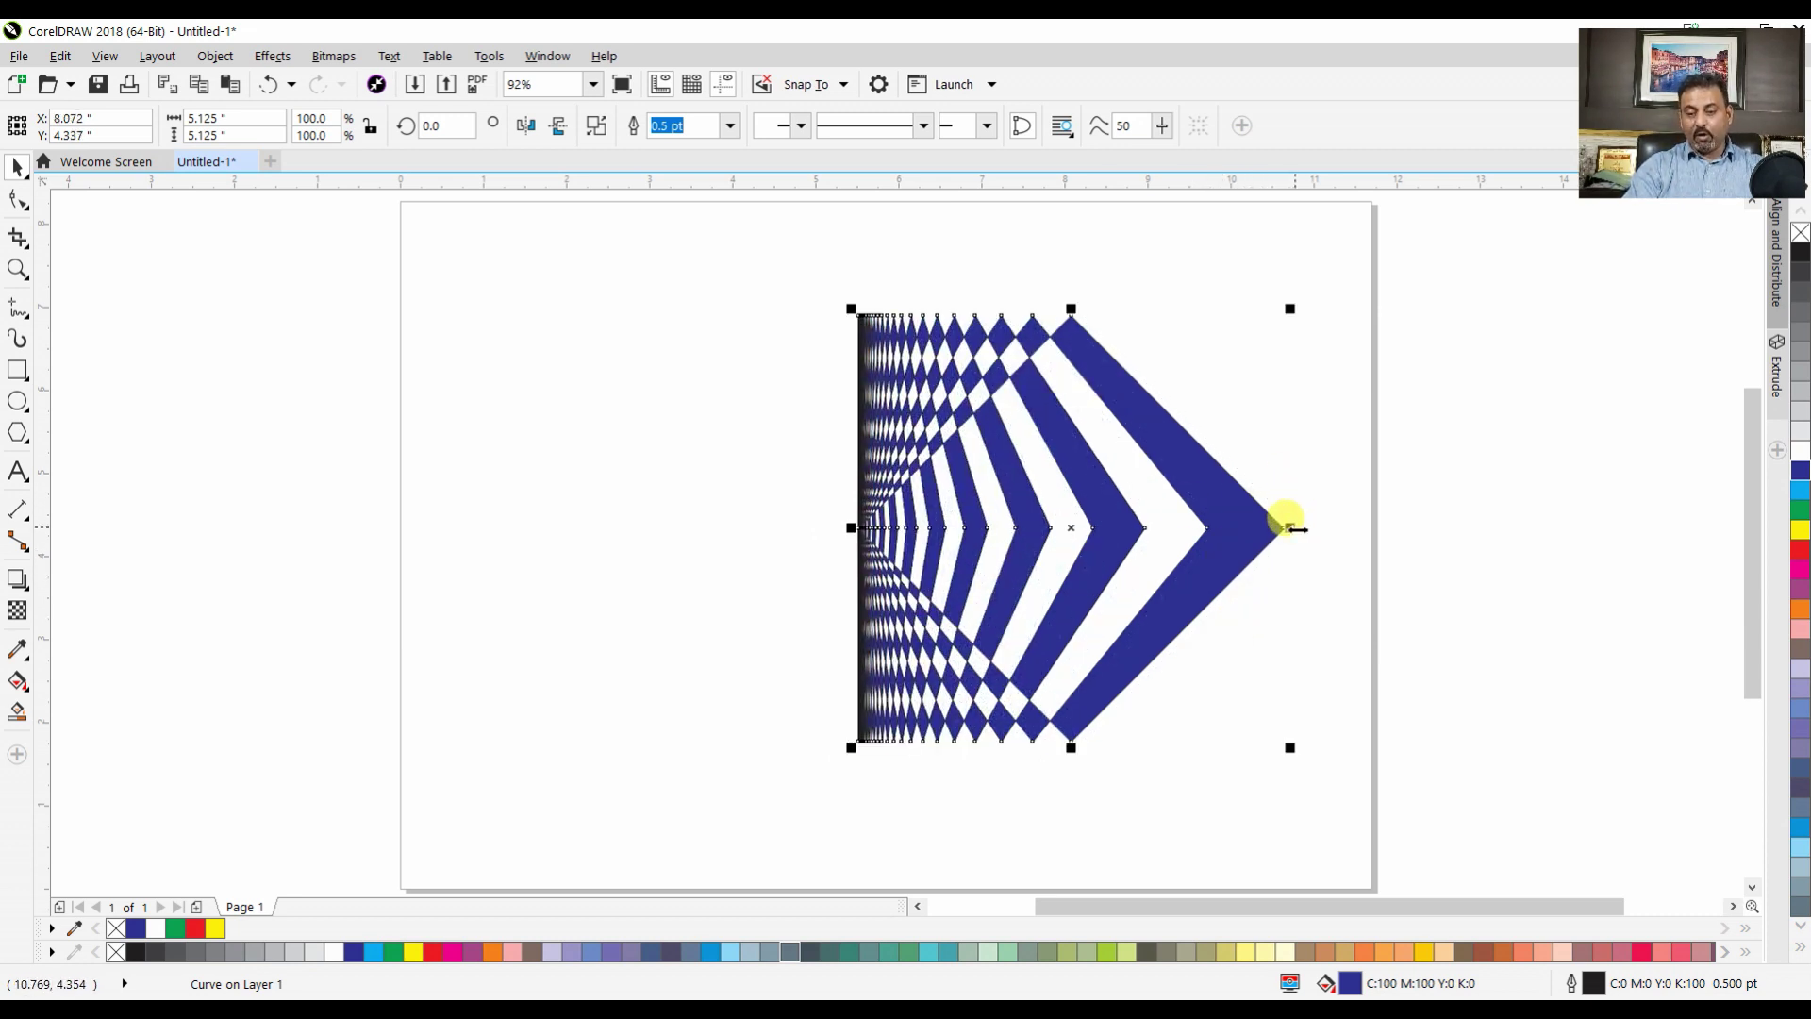
{"action": "left_click_drag", "start_coordinate": [1292, 529], "coordinate": [715, 526]}
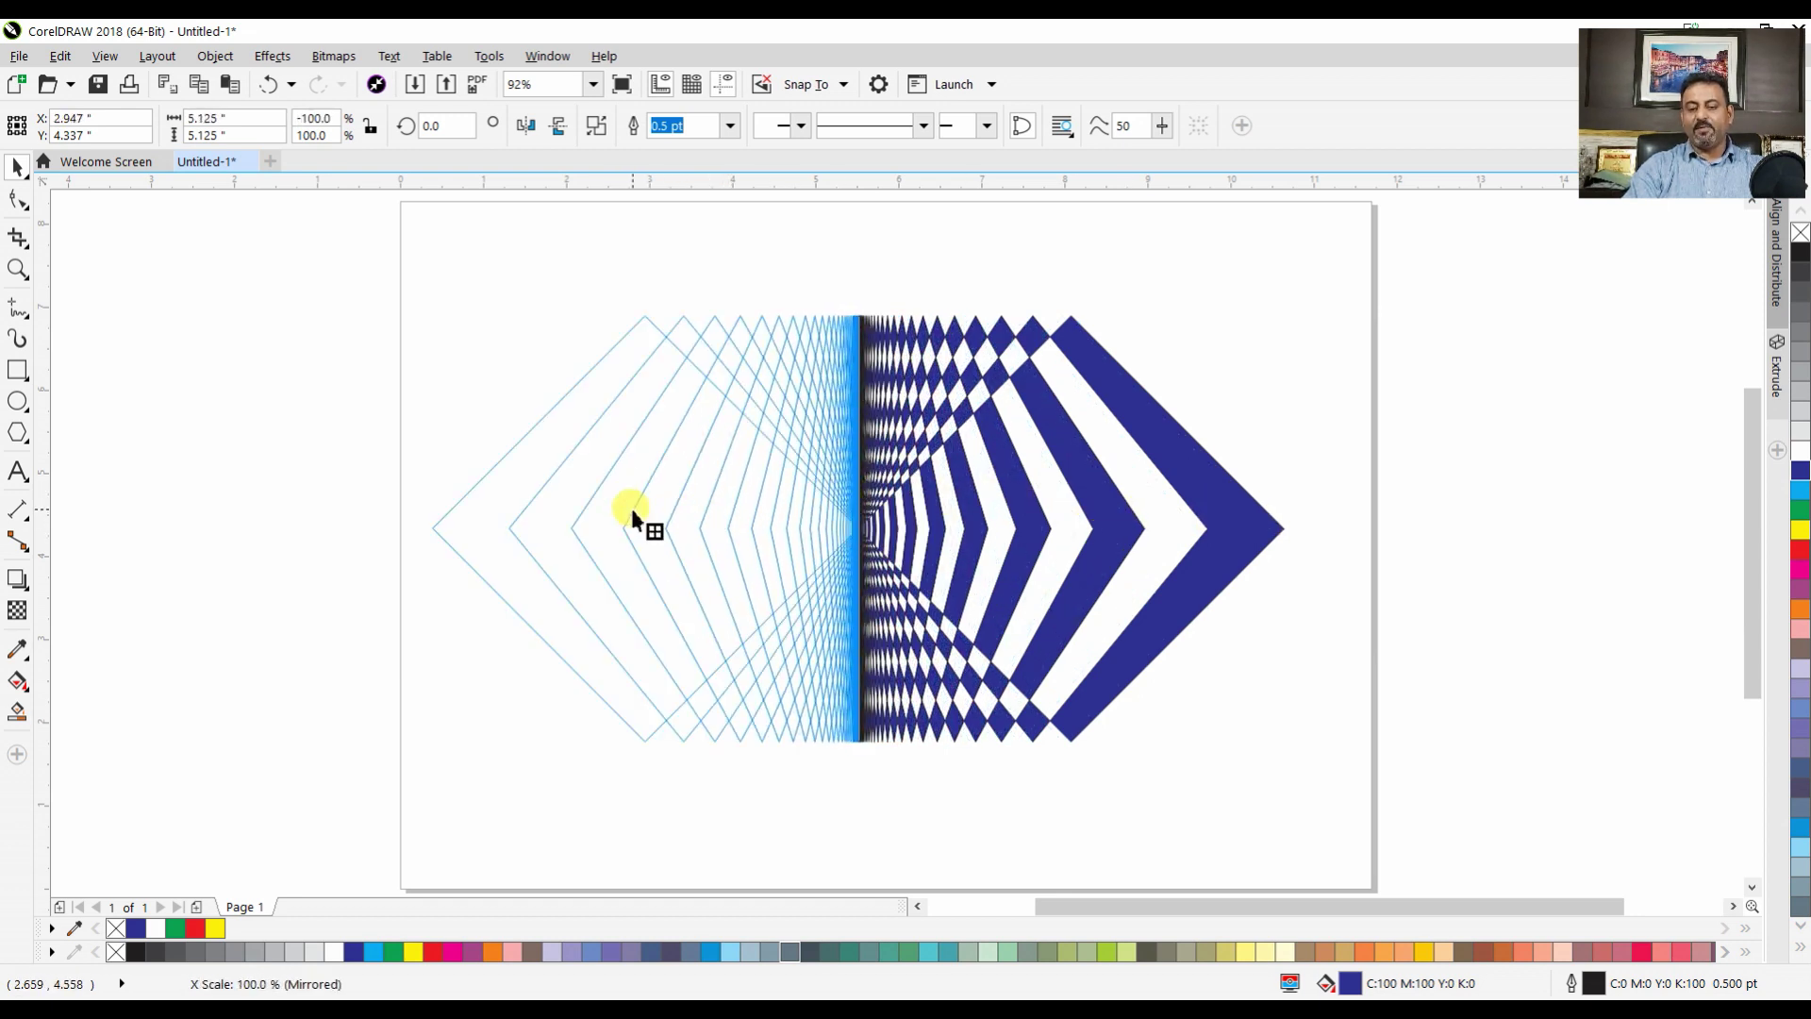
{"action": "left_click_drag", "start_coordinate": [632, 517], "coordinate": [635, 512]}
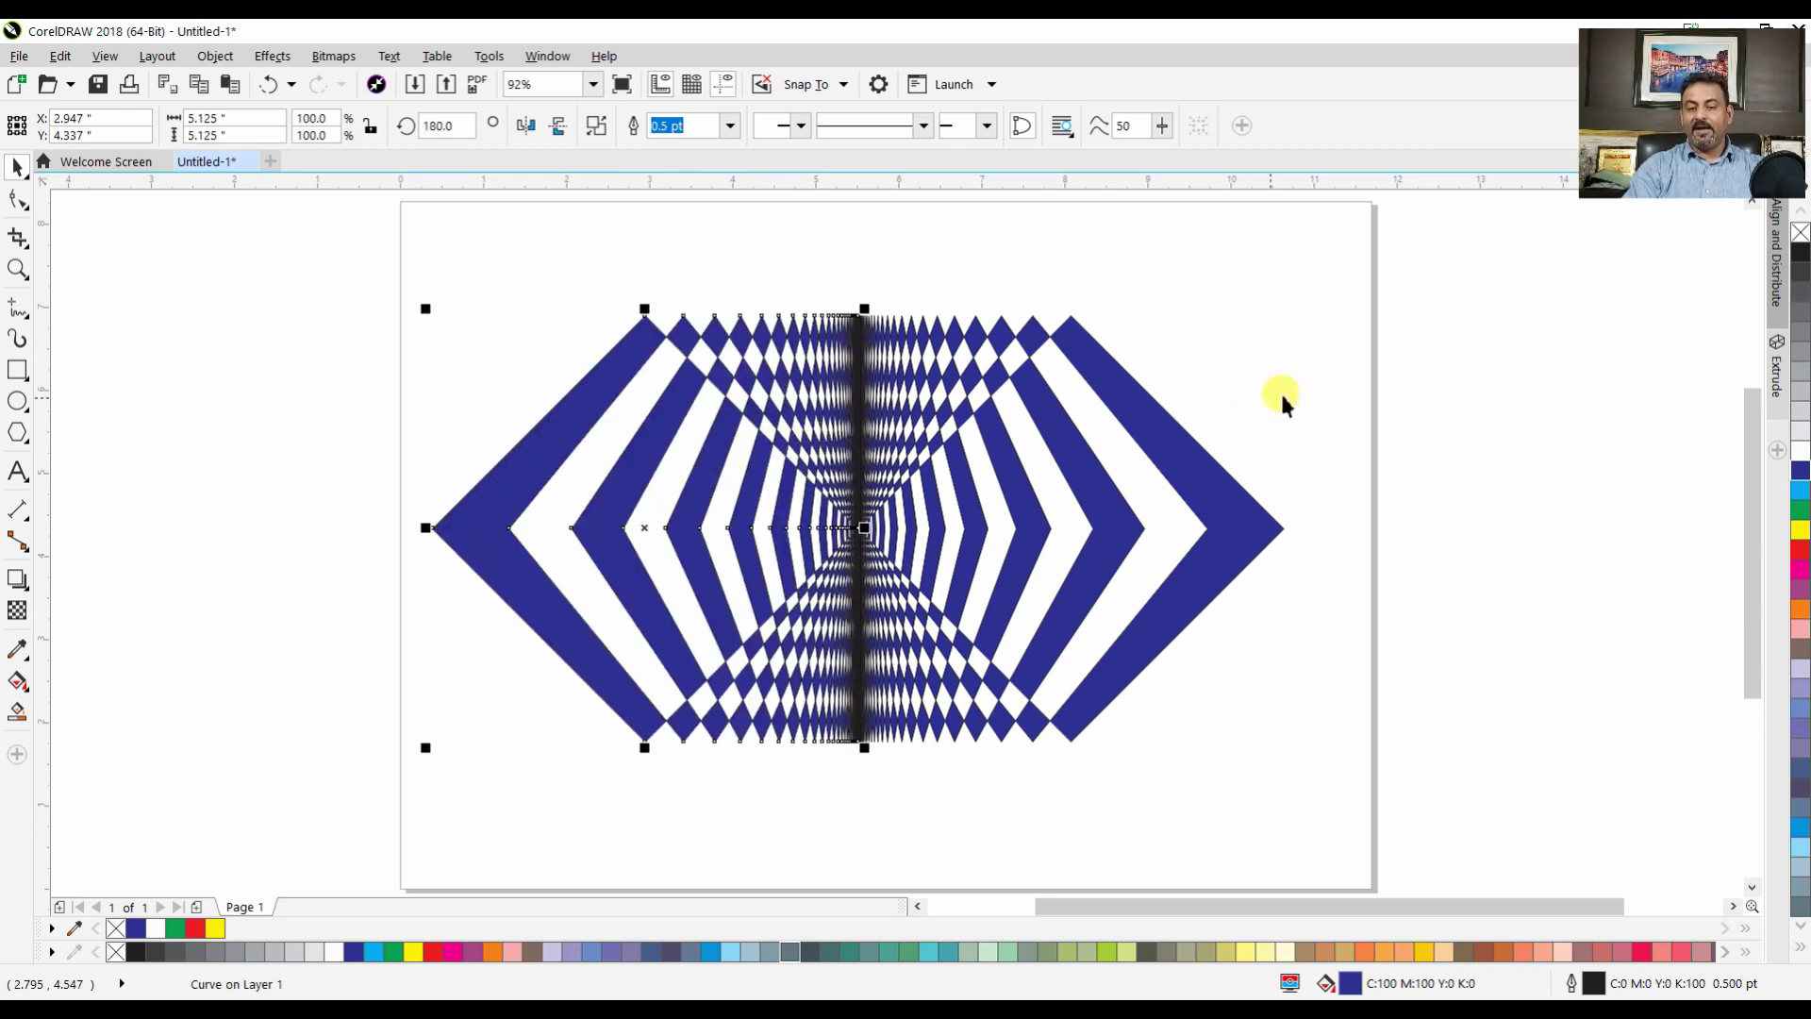
Select both mirrored halves and rotate a copy of them 90 degrees about their common centre
{"action": "left_click", "coordinate": [1330, 502]}
{"action": "left_click", "coordinate": [1196, 456]}
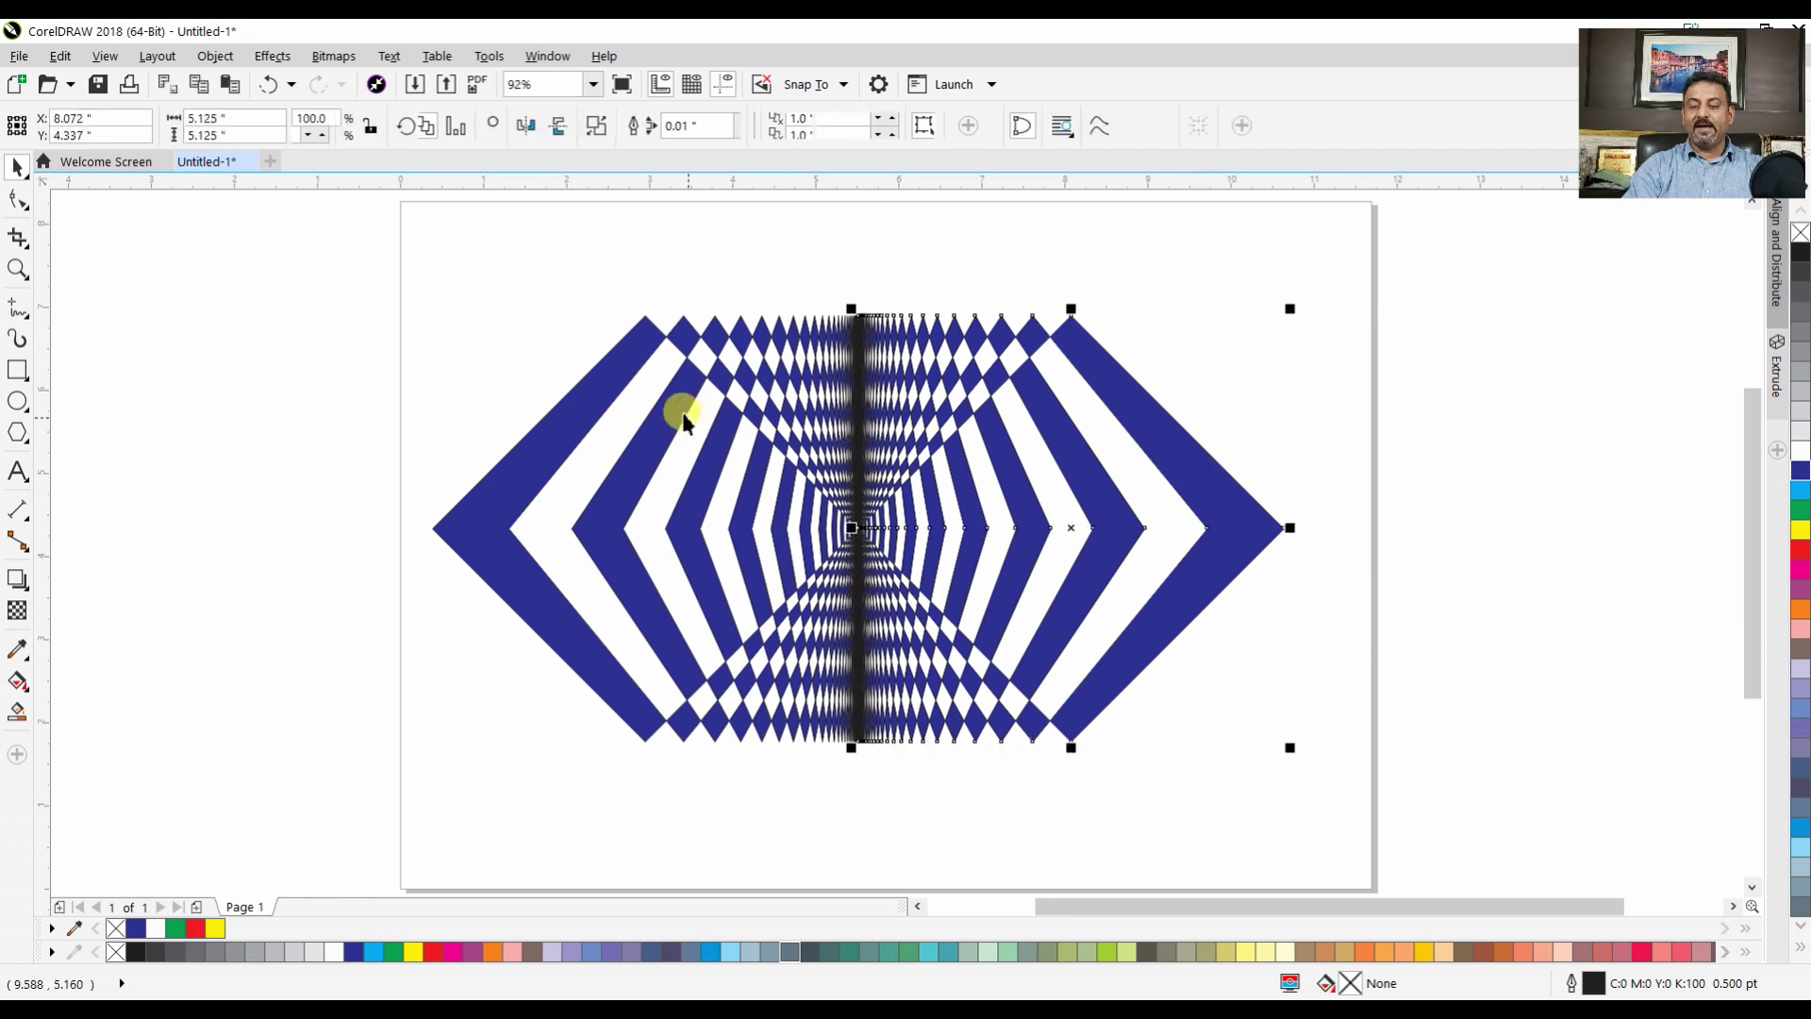
{"action": "left_click", "coordinate": [592, 408], "text": "shift"}
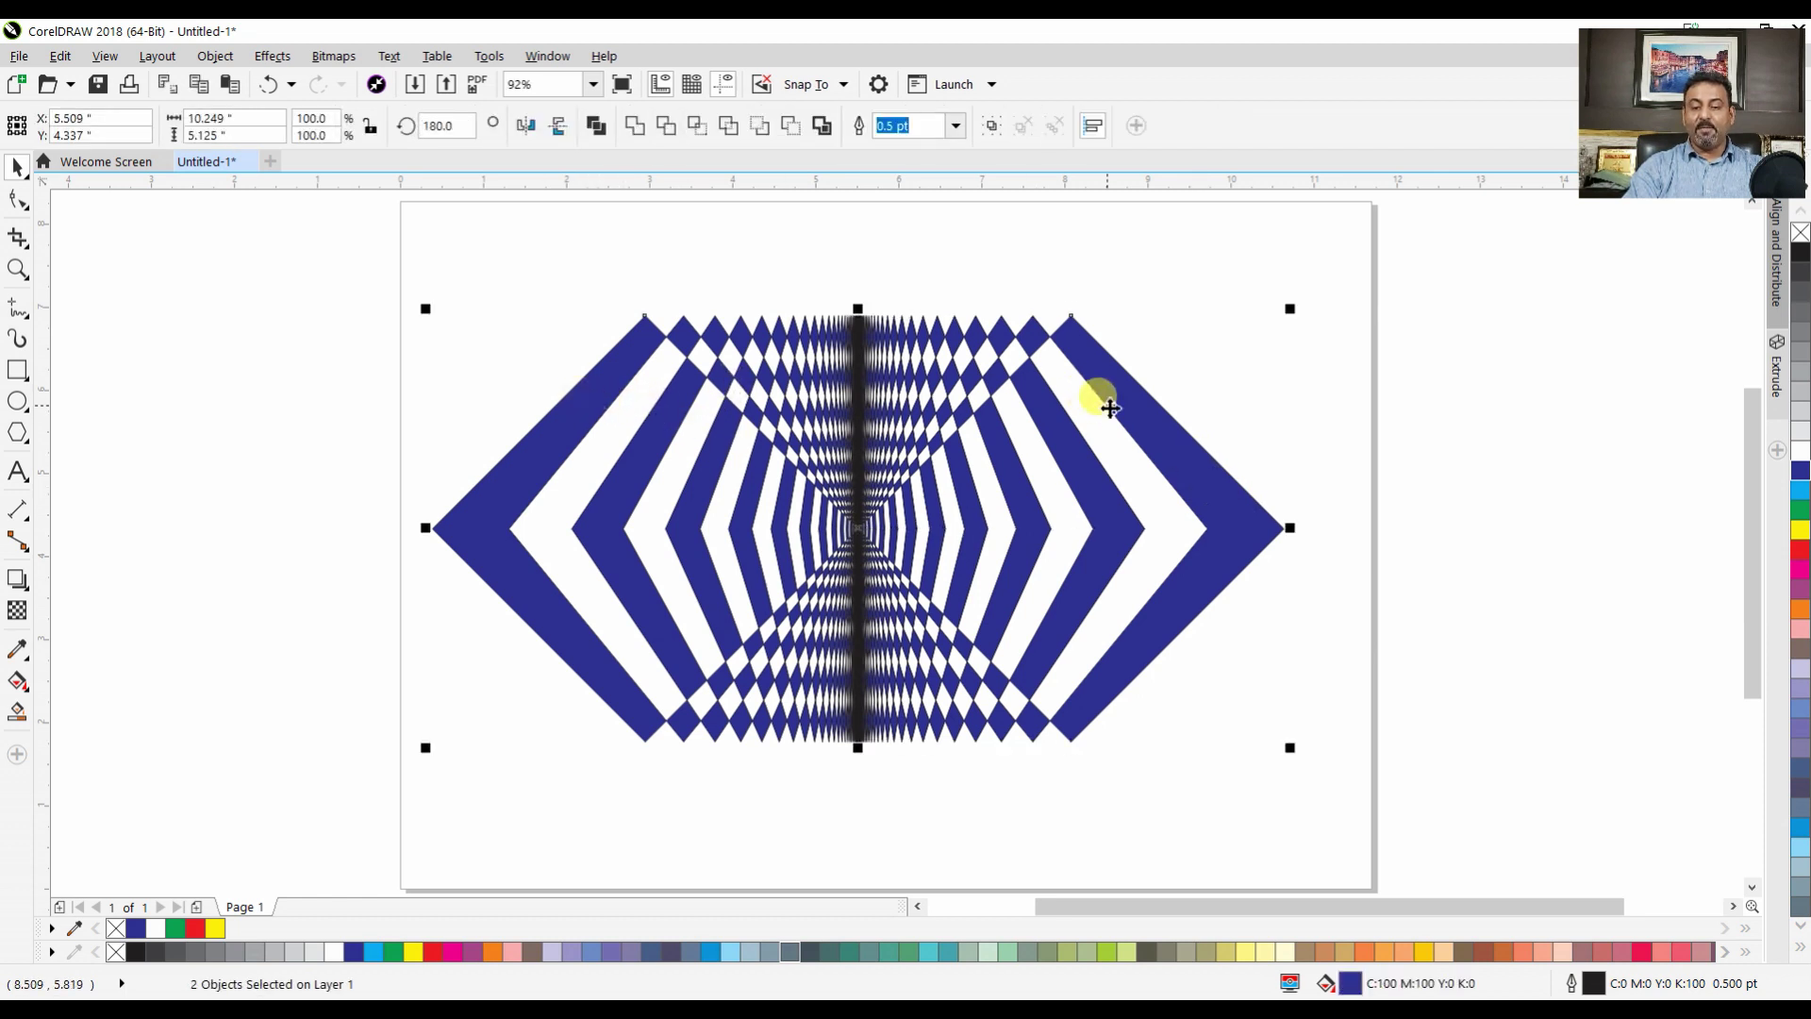
{"action": "left_click", "coordinate": [625, 375]}
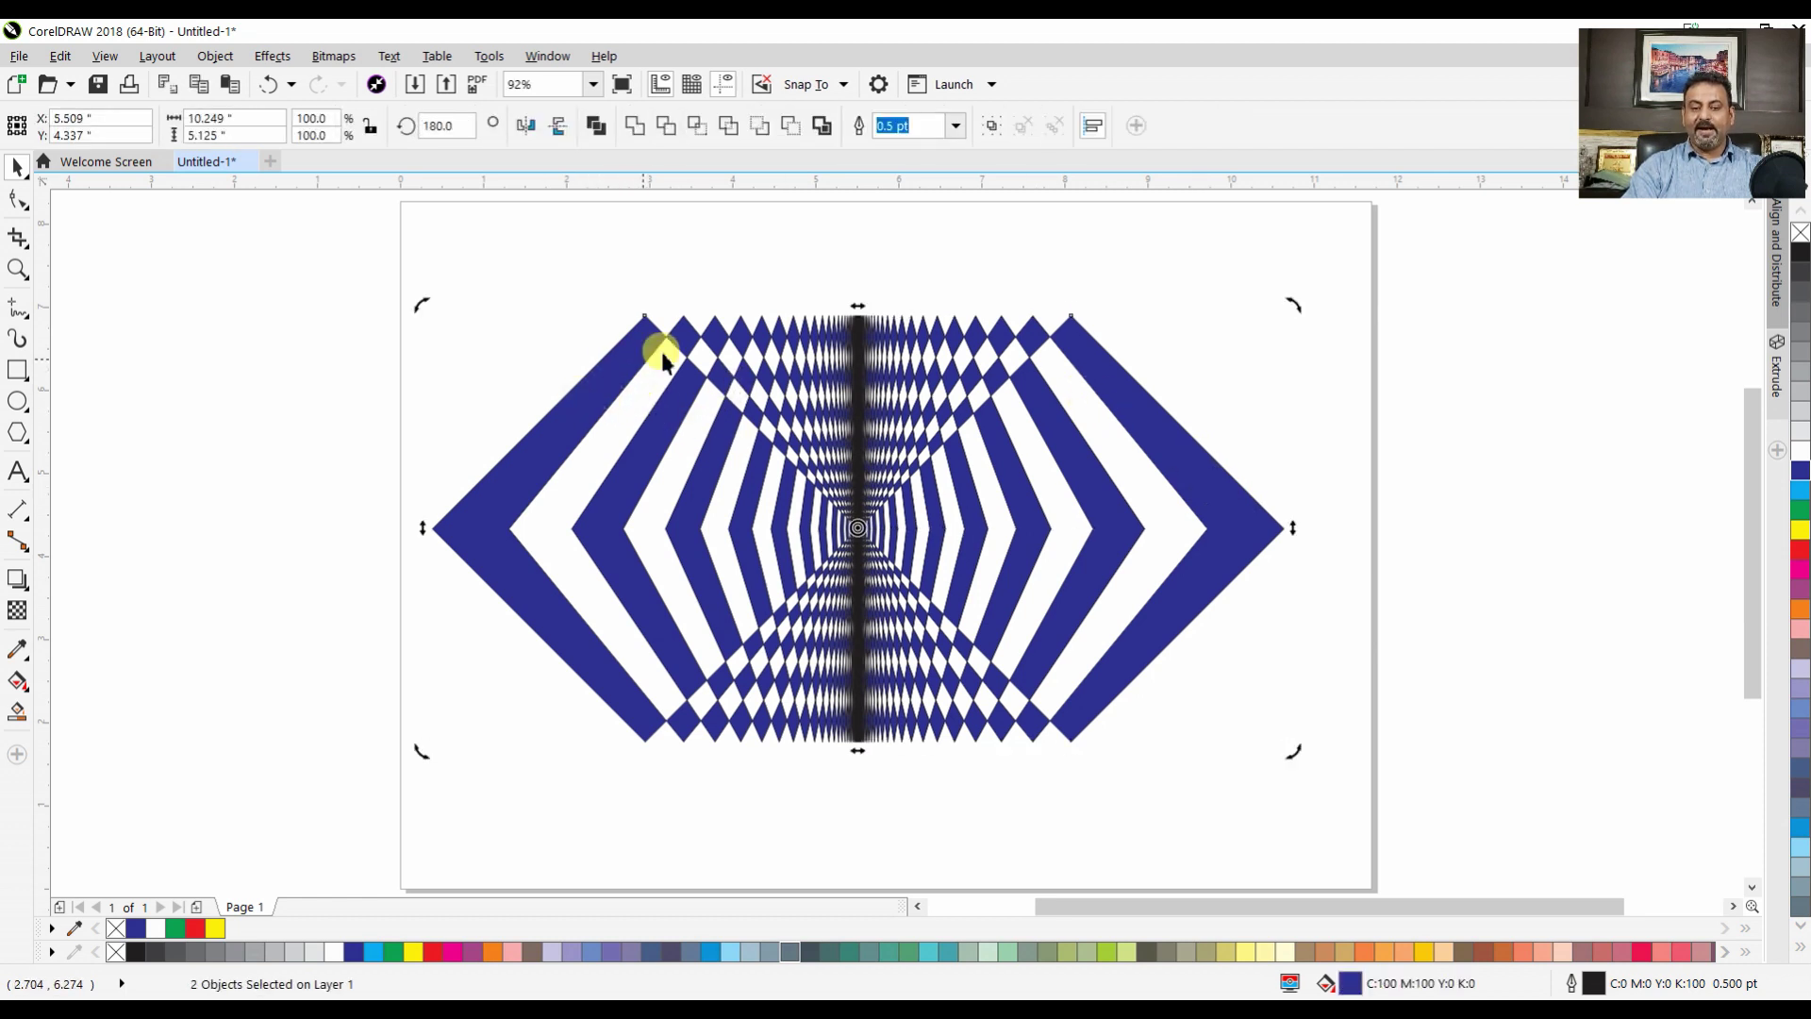
{"action": "left_click_drag", "start_coordinate": [1297, 307], "coordinate": [982, 801]}
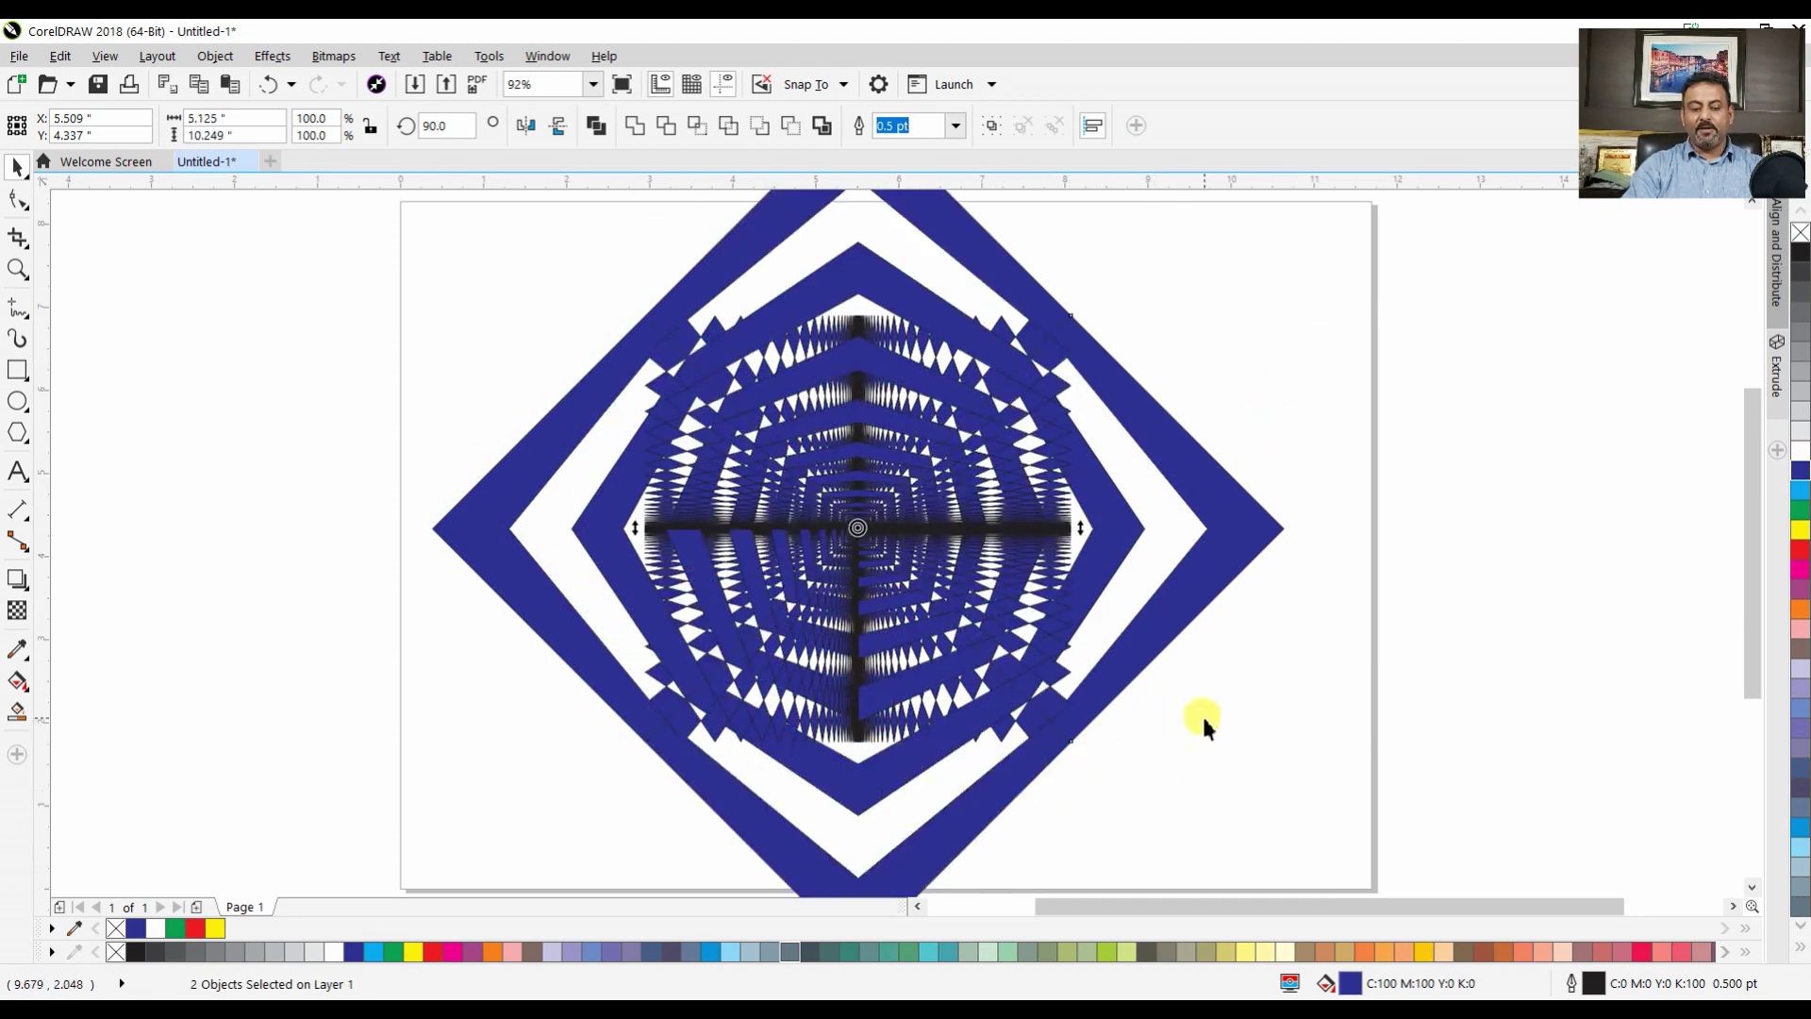
{"action": "scroll", "coordinate": [1202, 713], "scroll_direction": "down", "scroll_amount": 1}
{"action": "scroll", "coordinate": [1324, 813], "scroll_direction": "up", "scroll_amount": 1}
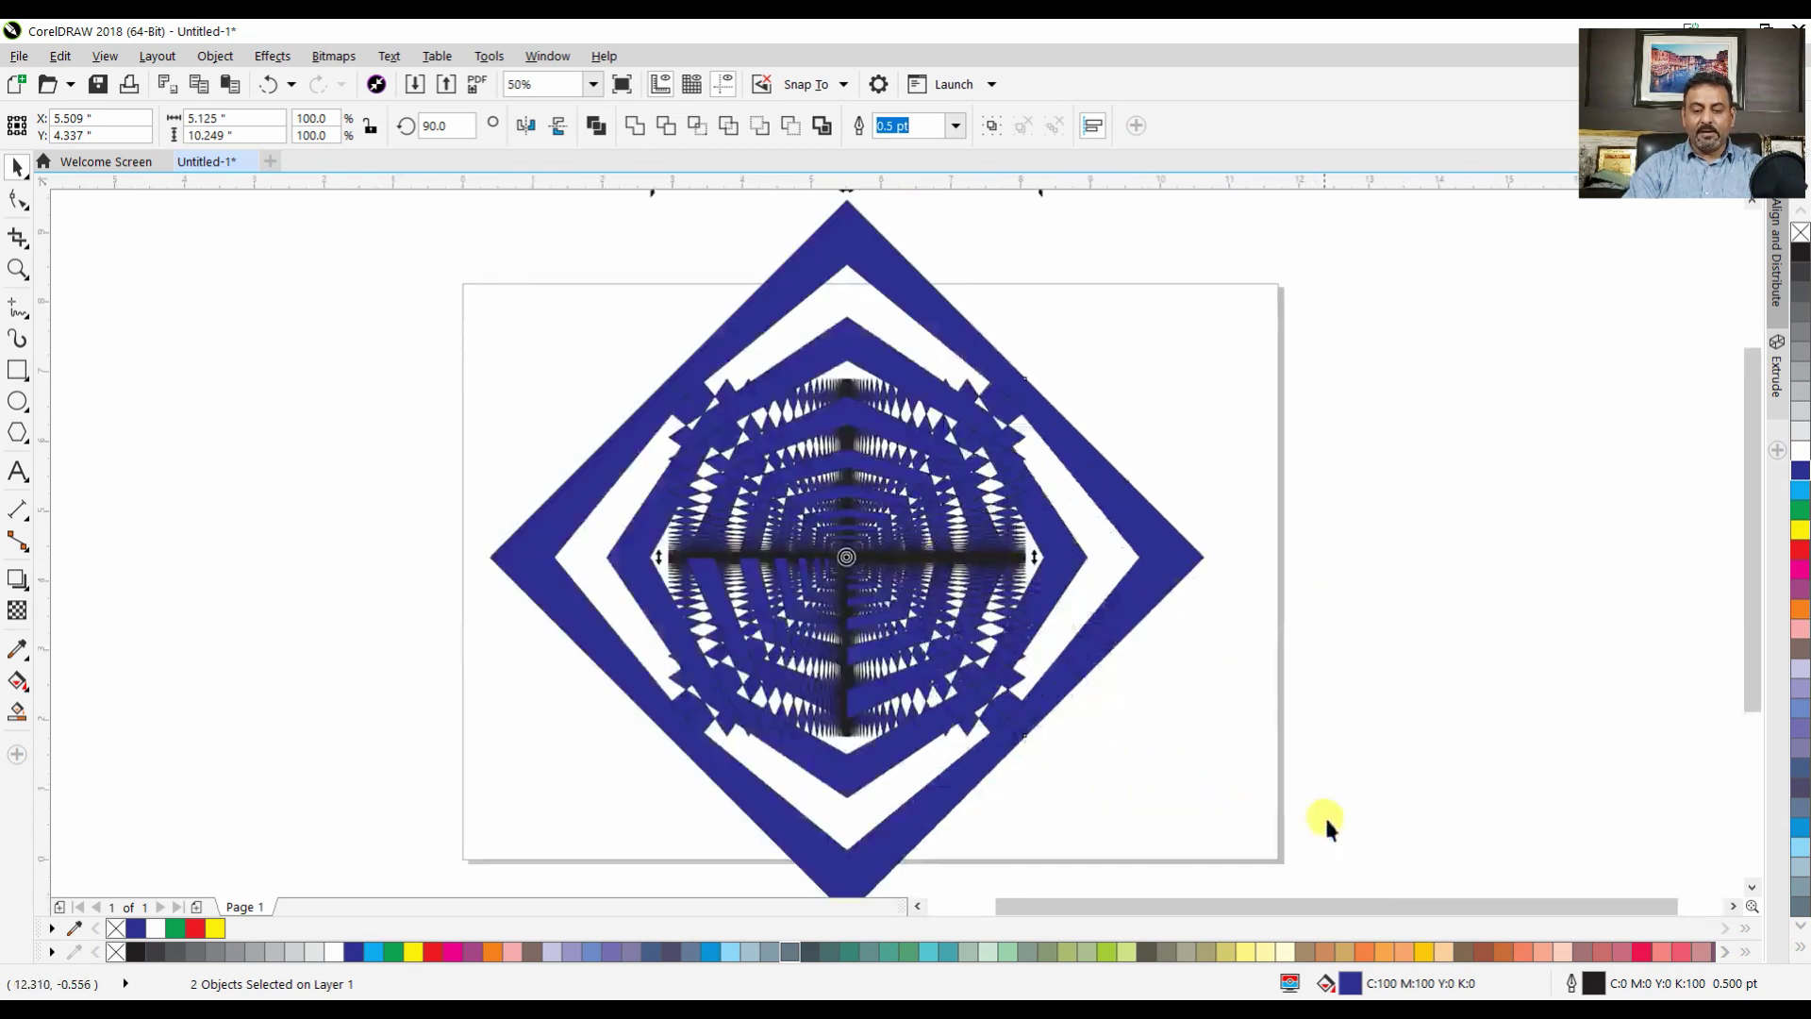
{"action": "left_click", "coordinate": [1320, 760]}
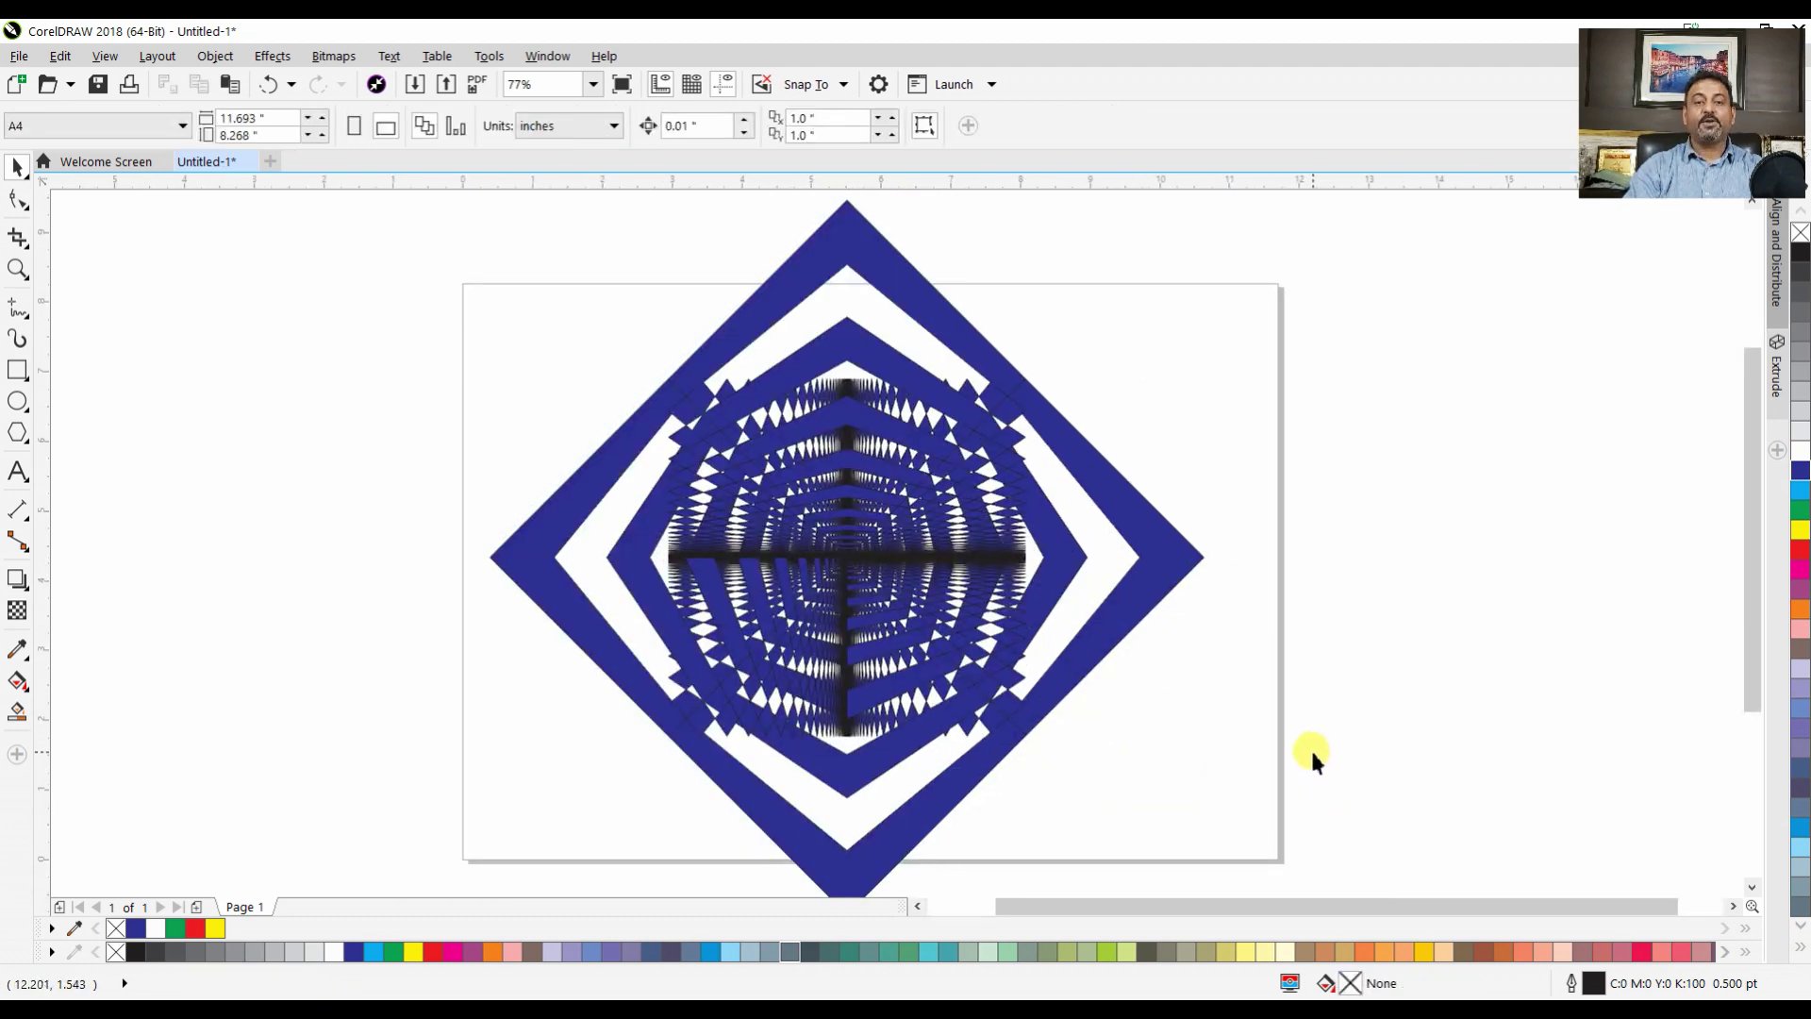
Delete the entire blue pattern from the page
{"action": "key", "text": "ctrl+a"}
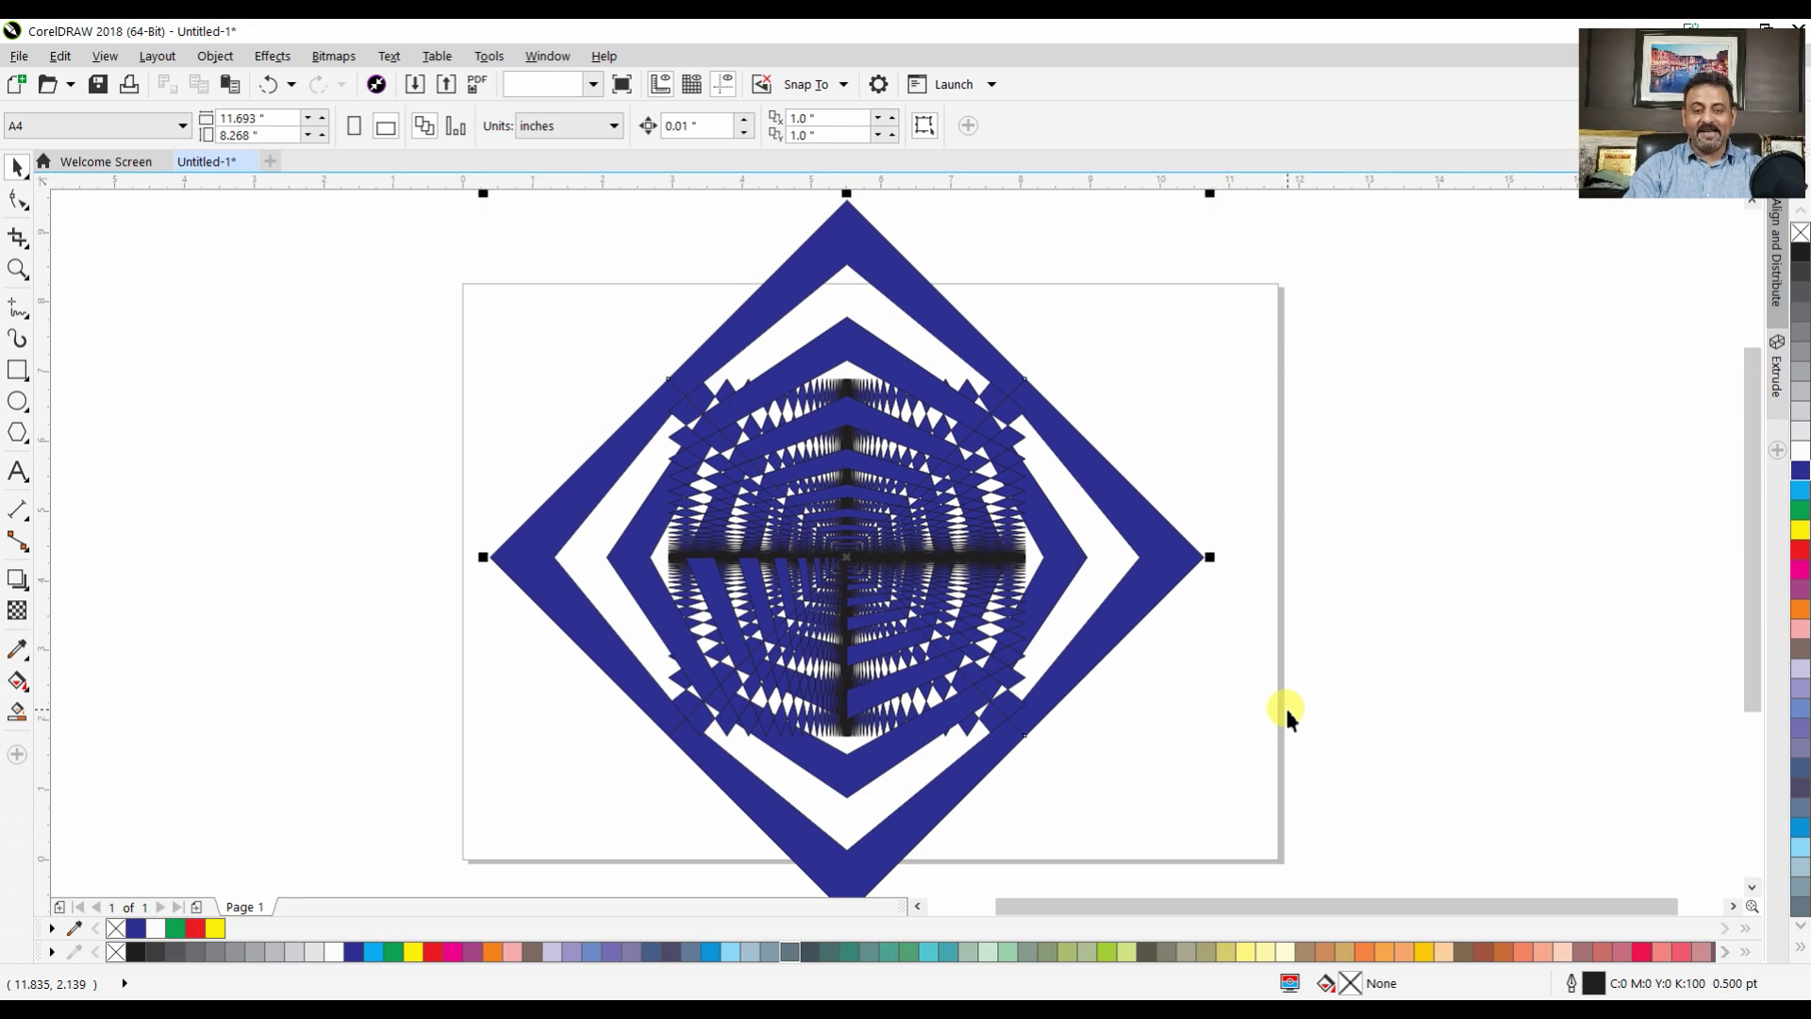
{"action": "key", "text": "Delete"}
Draw a circle on the empty page and enlarge it to about 7.22 inches in diameter, centred on the page
{"action": "left_click", "coordinate": [17, 400]}
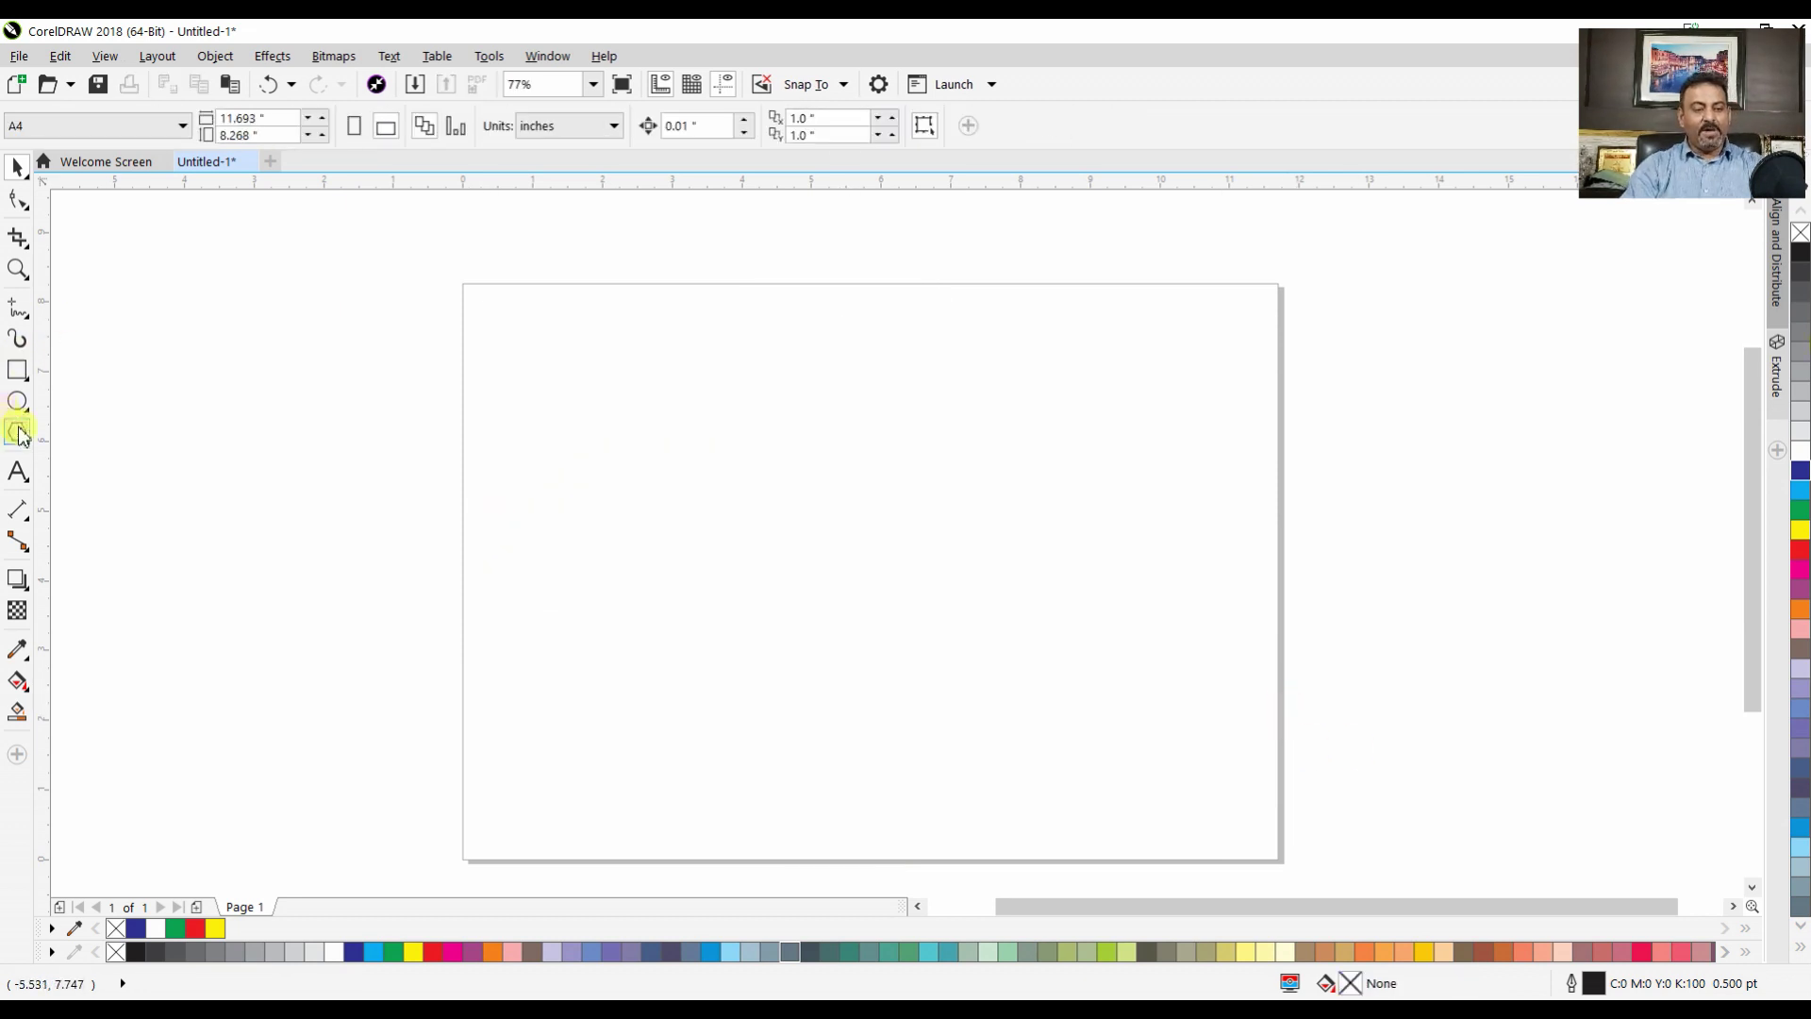
{"action": "left_click_drag", "start_coordinate": [644, 343], "coordinate": [1096, 755]}
{"action": "key", "text": "space"}
{"action": "left_click_drag", "start_coordinate": [1096, 344], "coordinate": [1131, 297]}
{"action": "left_click_drag", "start_coordinate": [638, 800], "coordinate": [604, 823]}
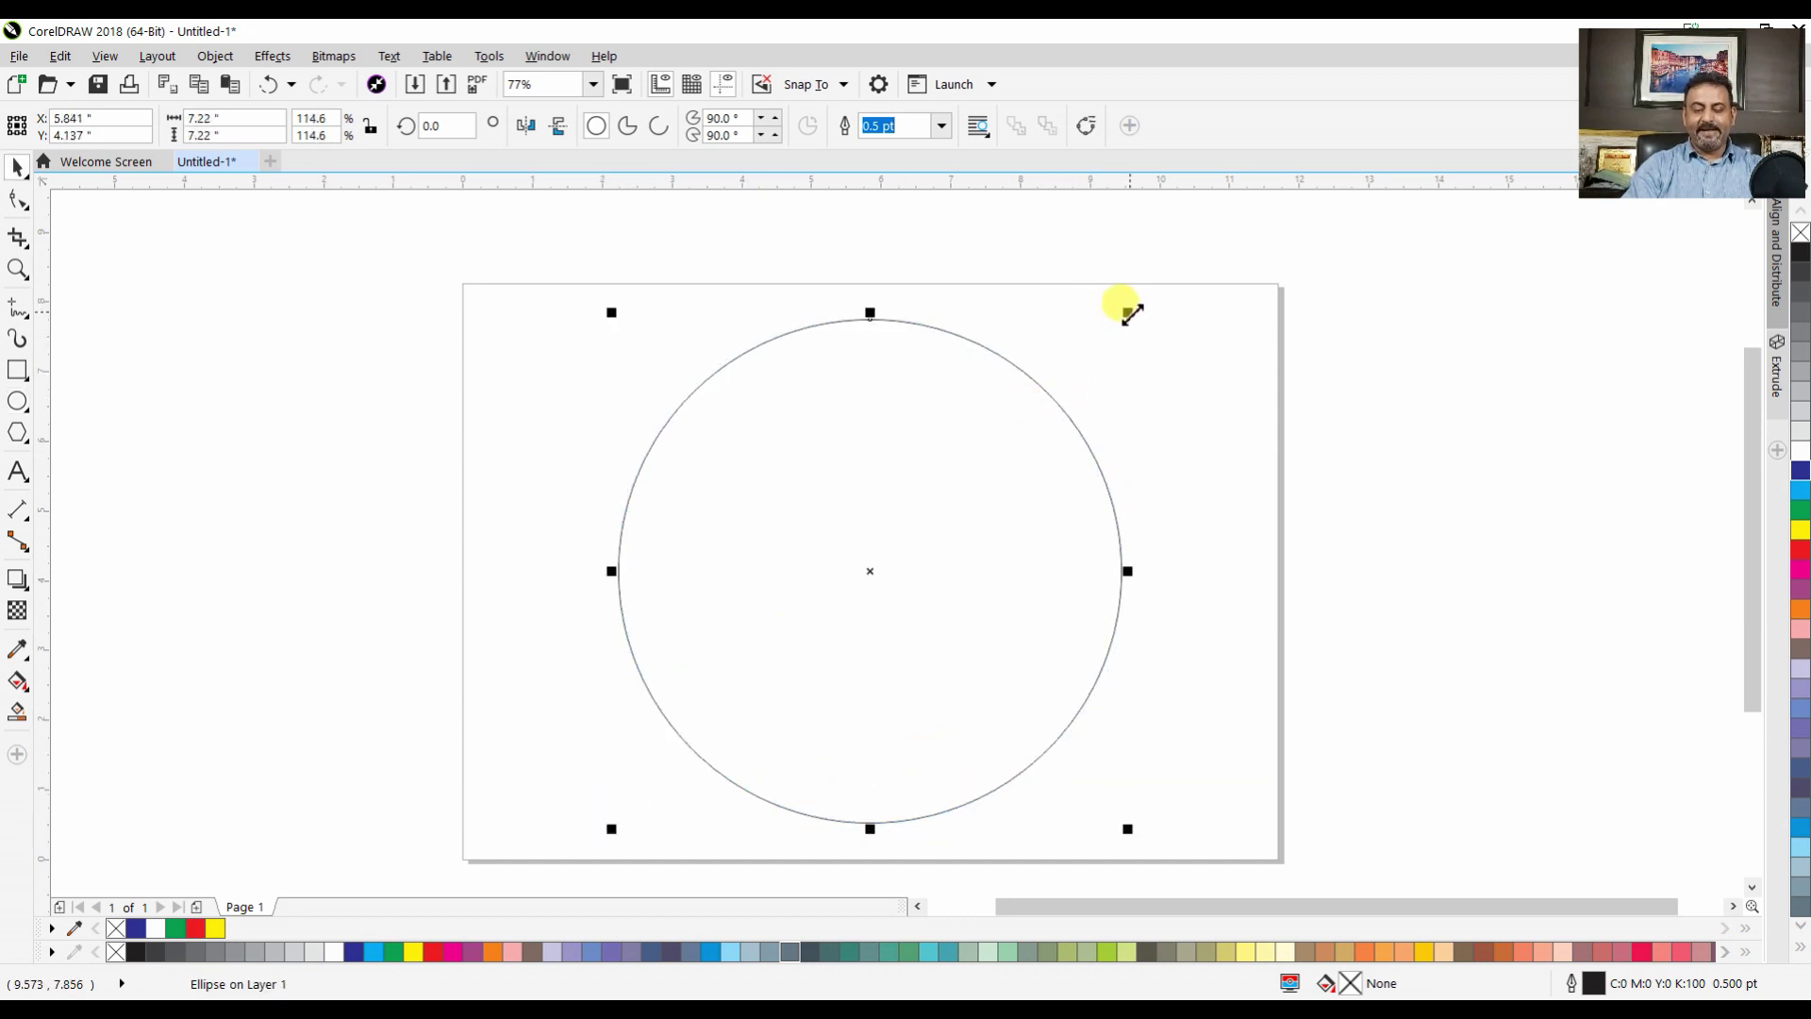
Make a concentric copy of the circle at about 92% scale and repeat it inward until the rings nearly reach the centre
{"action": "left_click_drag", "start_coordinate": [1132, 314], "coordinate": [1124, 341]}
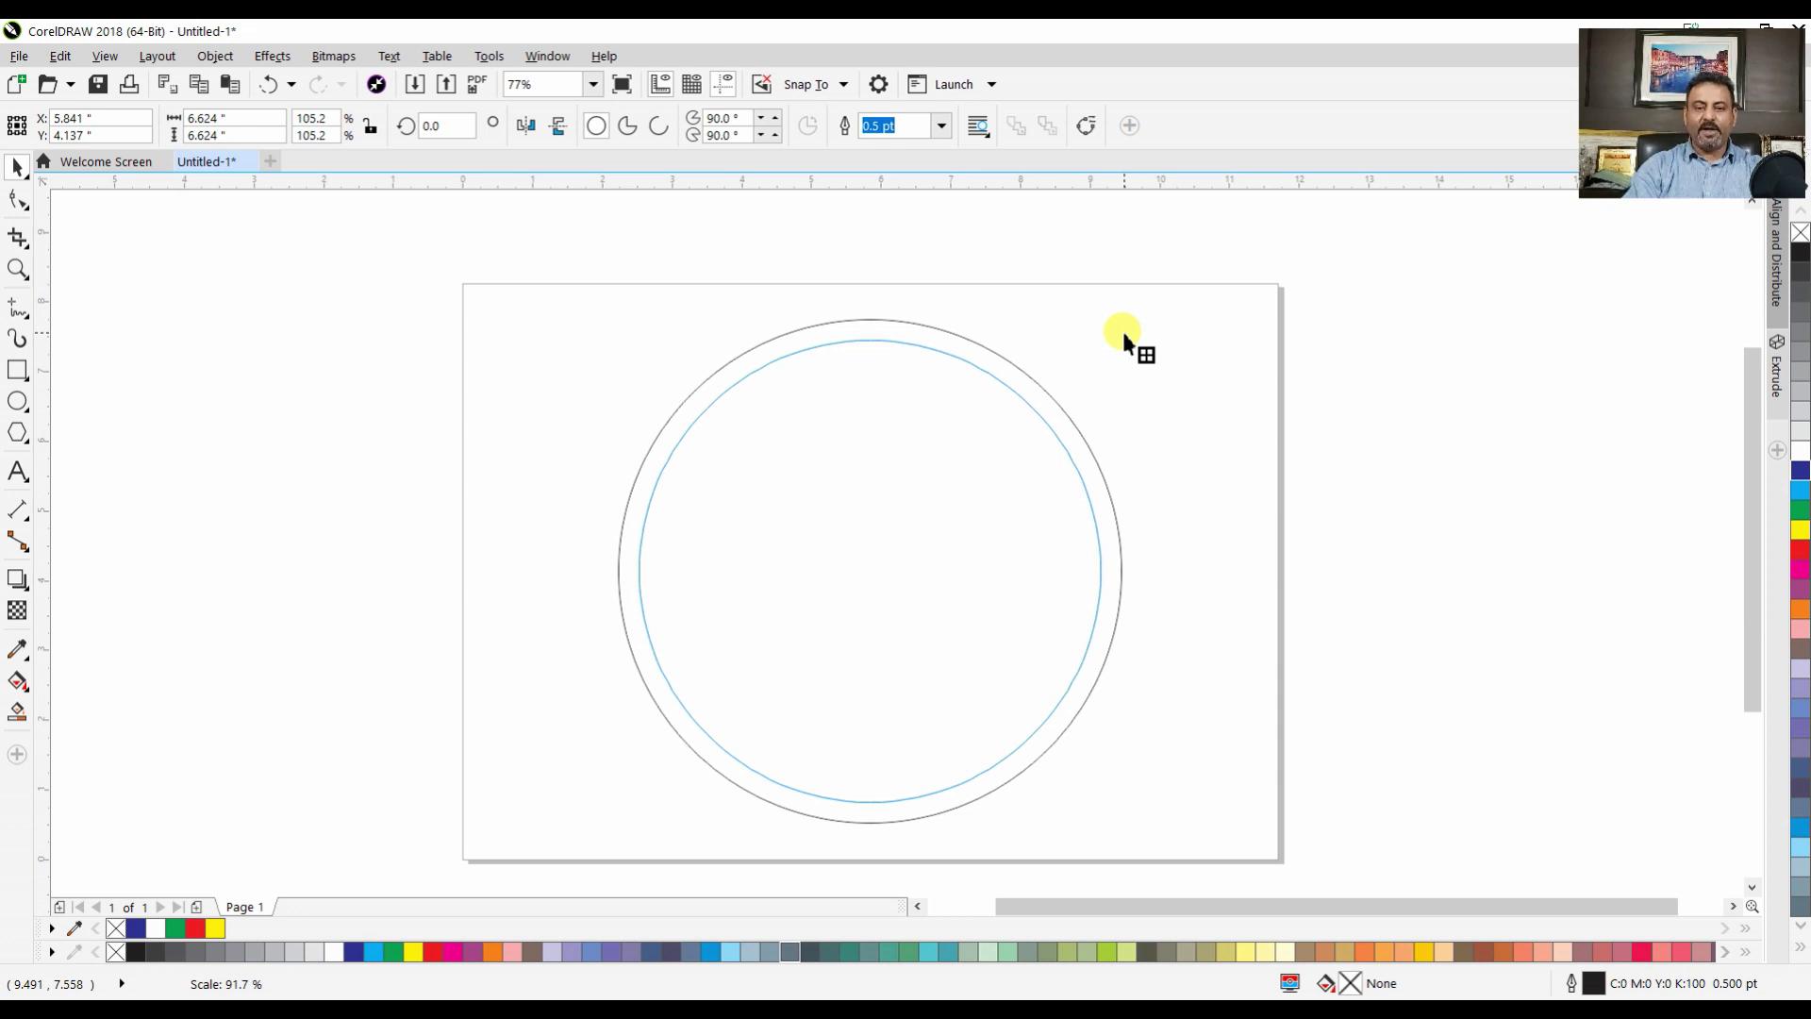
{"action": "left_click_drag", "start_coordinate": [1124, 340], "coordinate": [1122, 328]}
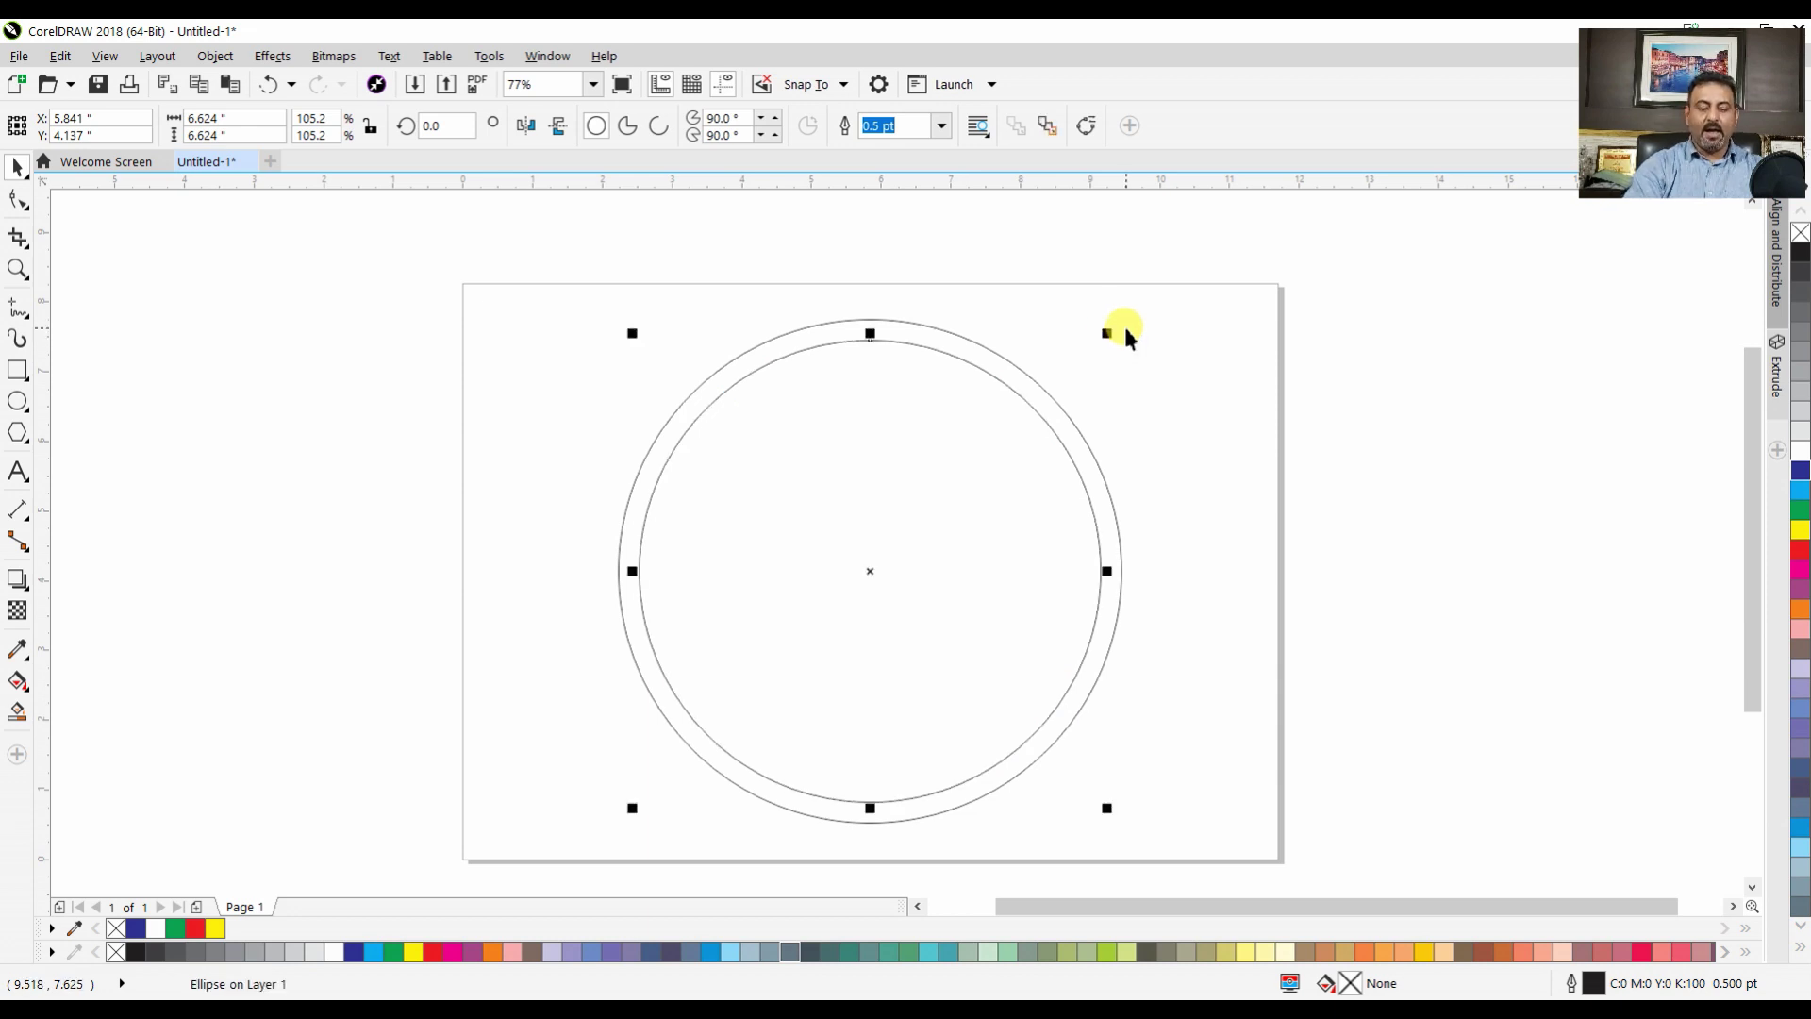
{"action": "key", "text": "ctrl+r"}
{"action": "key", "text": "ctrl+r"}
{"action": "key", "text": "ctrl+r"}
{"action": "key", "text": "ctrl+r"}
{"action": "key", "text": "ctrl+r"}
{"action": "key", "text": "ctrl+r"}
{"action": "key", "text": "ctrl+r"}
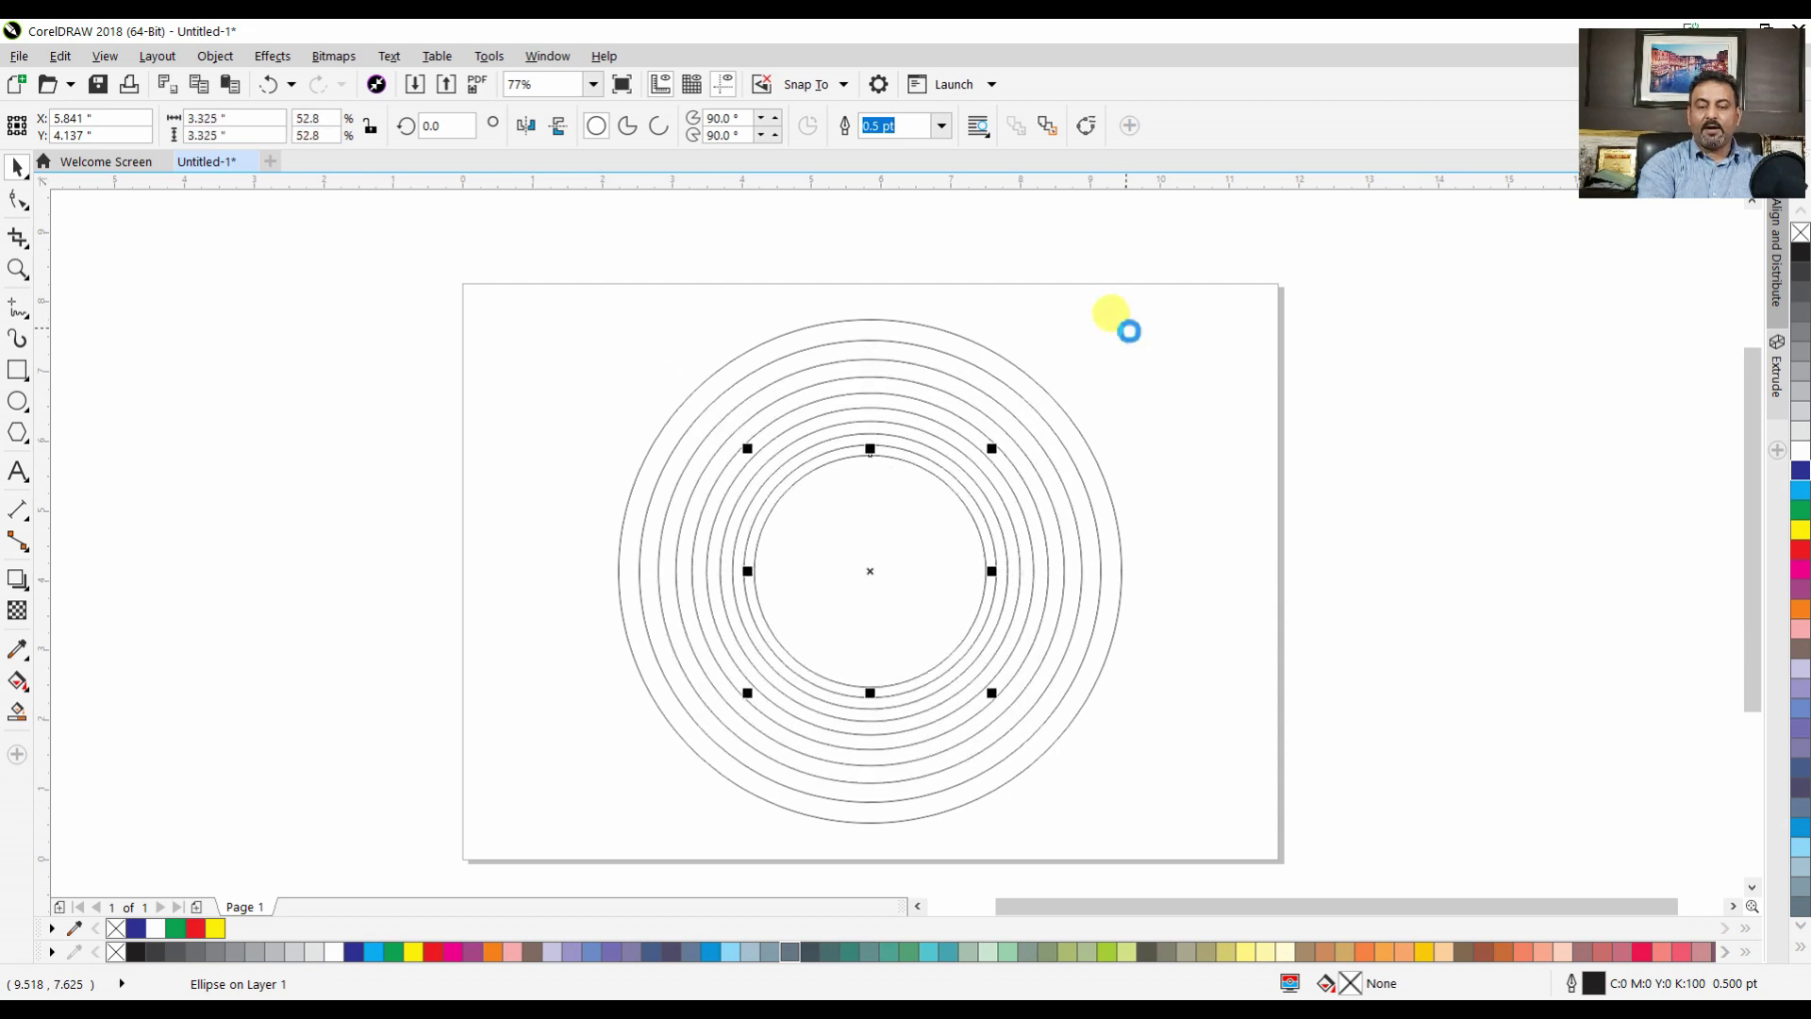
{"action": "key", "text": "ctrl+r"}
{"action": "key", "text": "ctrl+r"}
{"action": "key", "text": "ctrl+r"}
{"action": "key", "text": "ctrl+r"}
{"action": "key", "text": "ctrl+r"}
{"action": "key", "text": "ctrl+r"}
{"action": "key", "text": "ctrl+r"}
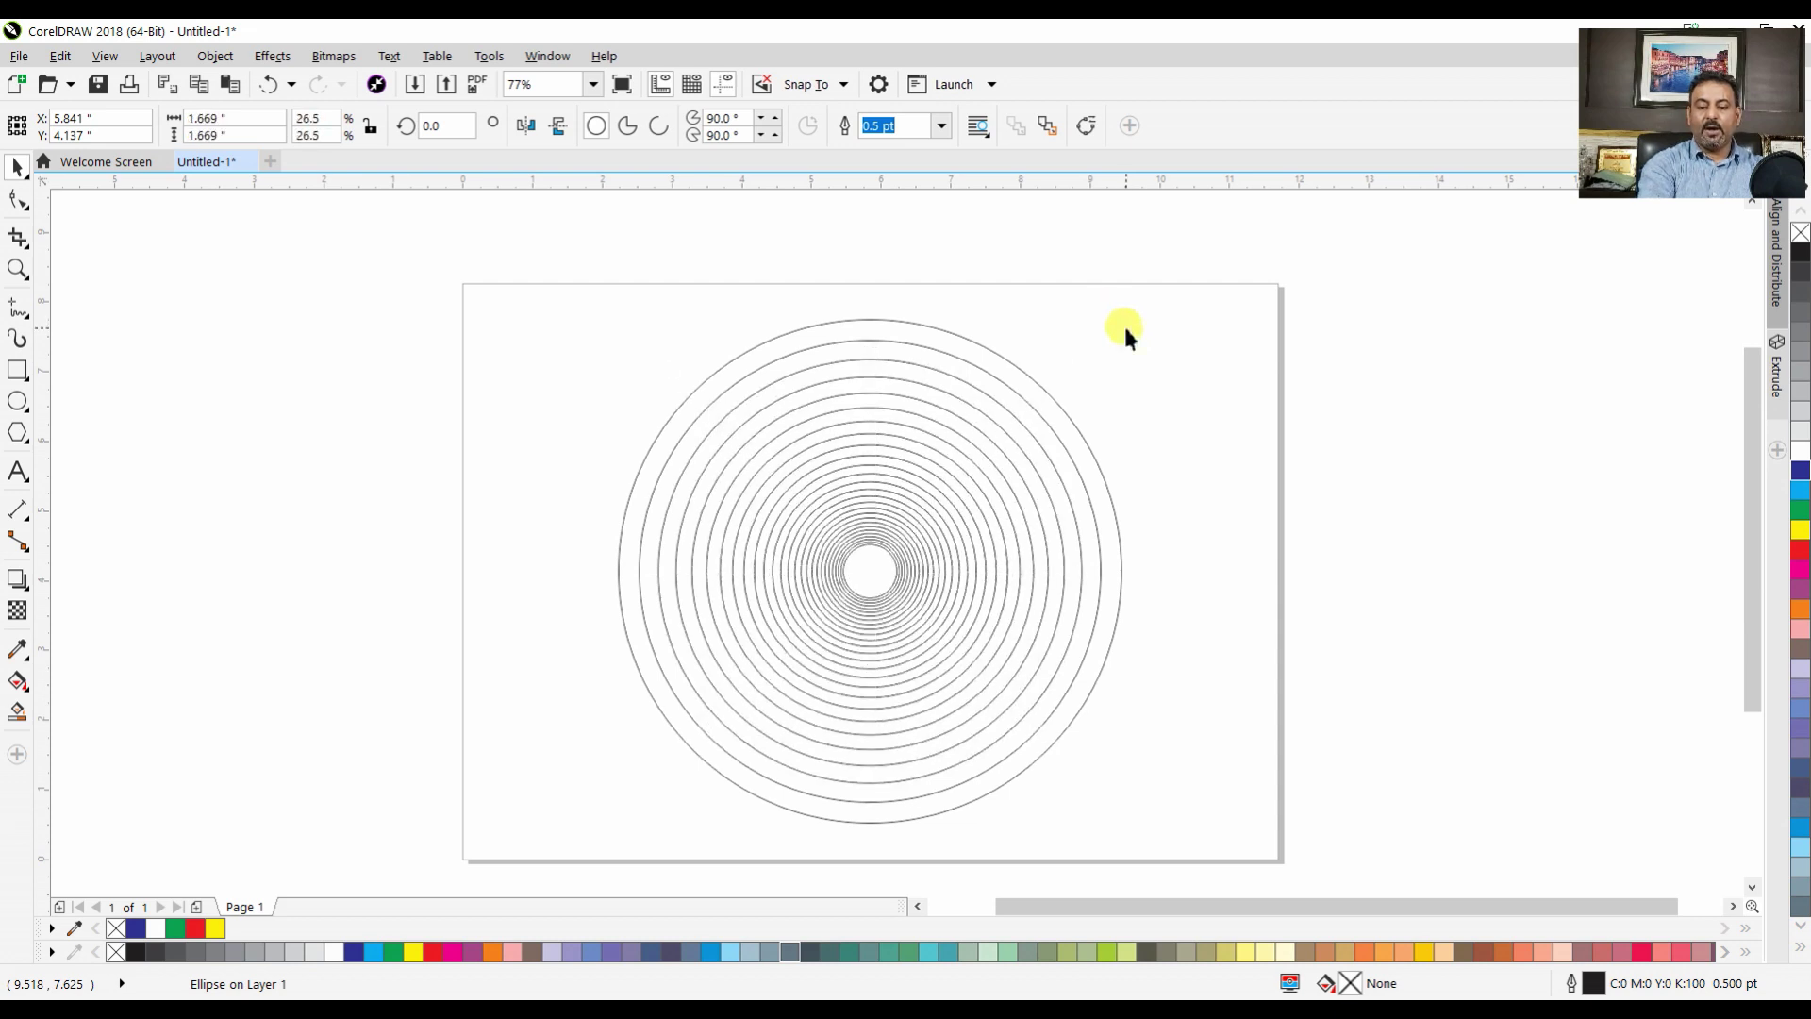
{"action": "key", "text": "ctrl+r"}
{"action": "key", "text": "ctrl+r"}
{"action": "left_click", "coordinate": [1123, 323]}
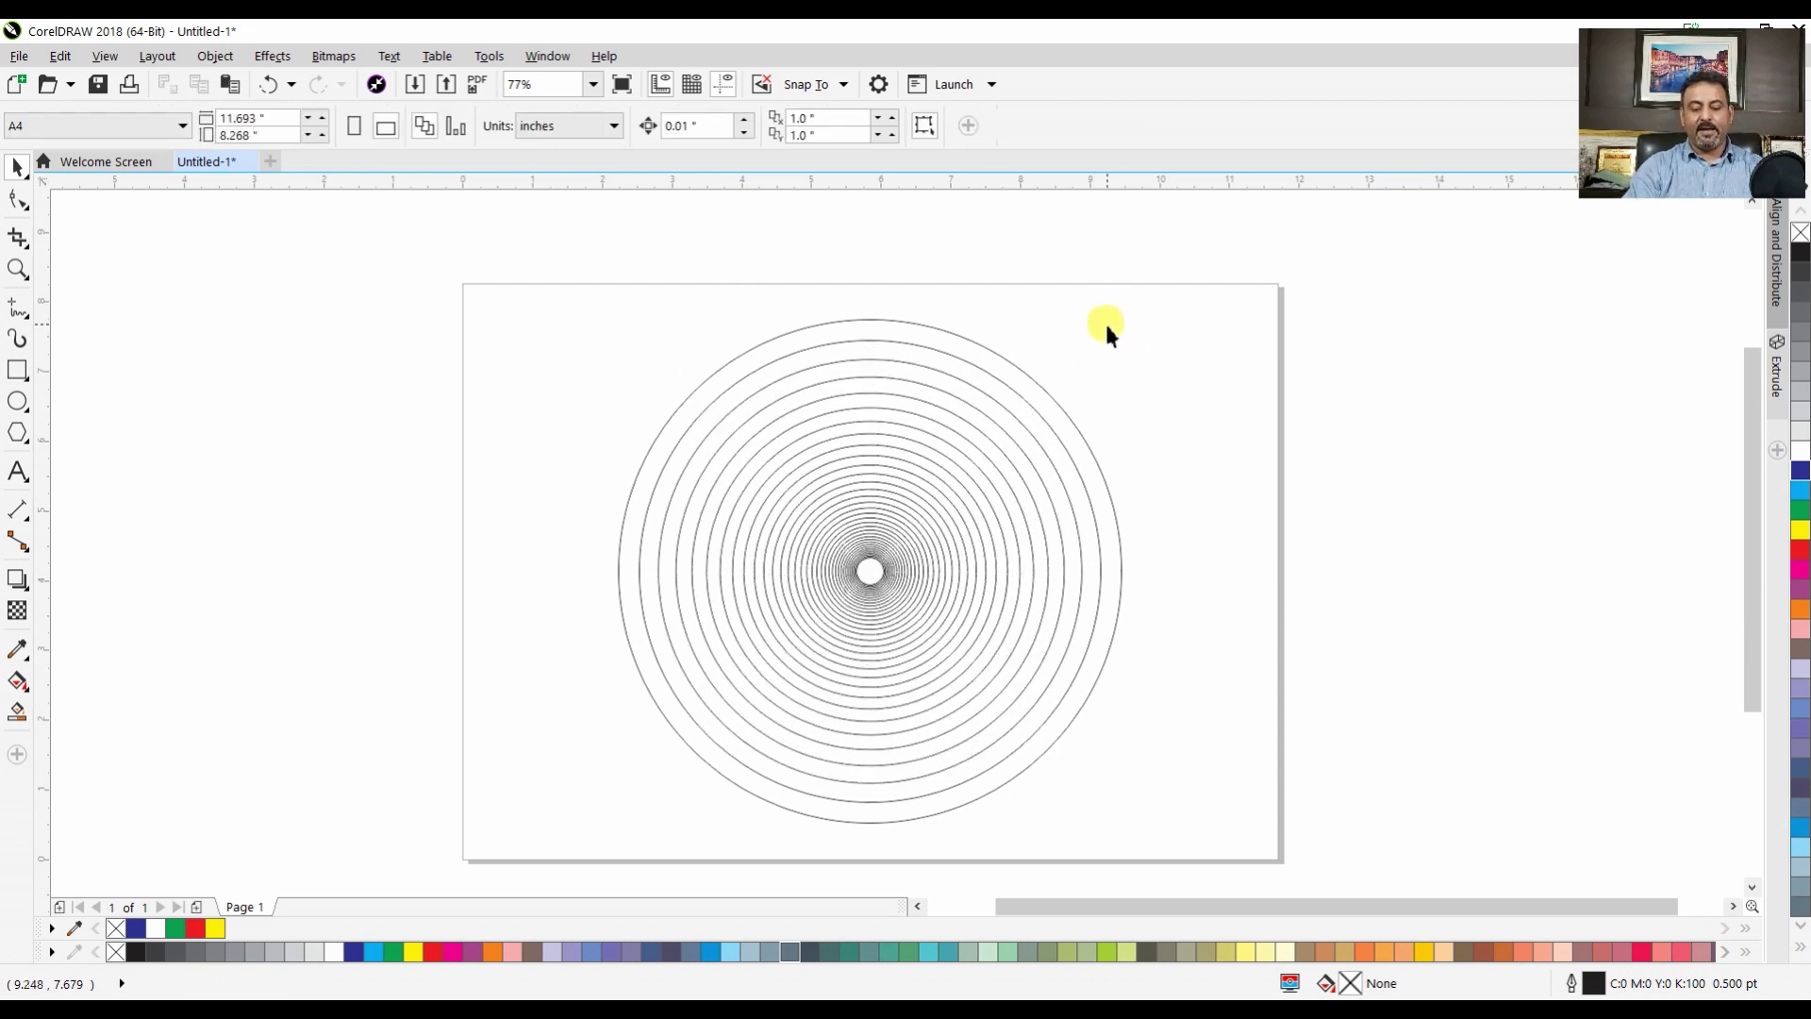
Fill all the concentric circles with black and combine them into one curve of alternating black and white rings
{"action": "scroll", "coordinate": [1019, 353], "scroll_direction": "up", "scroll_amount": 1}
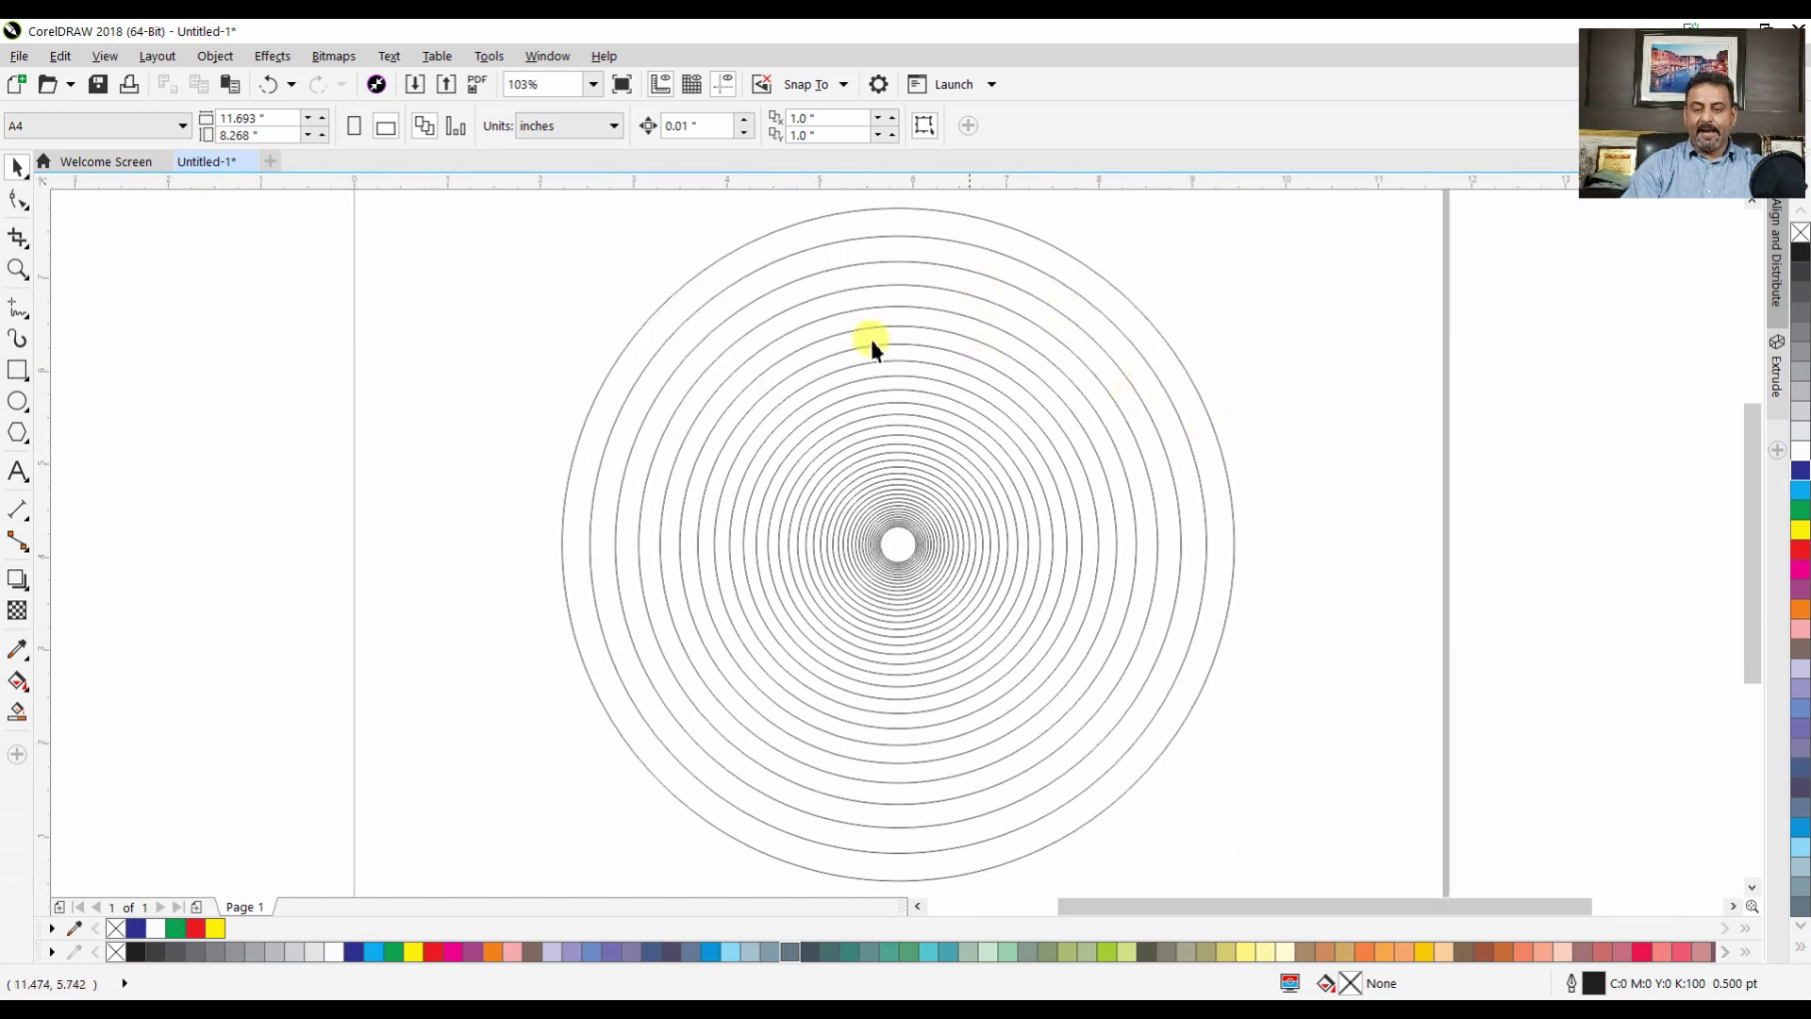
{"action": "key", "text": "ctrl+a"}
{"action": "left_click", "coordinate": [456, 203]}
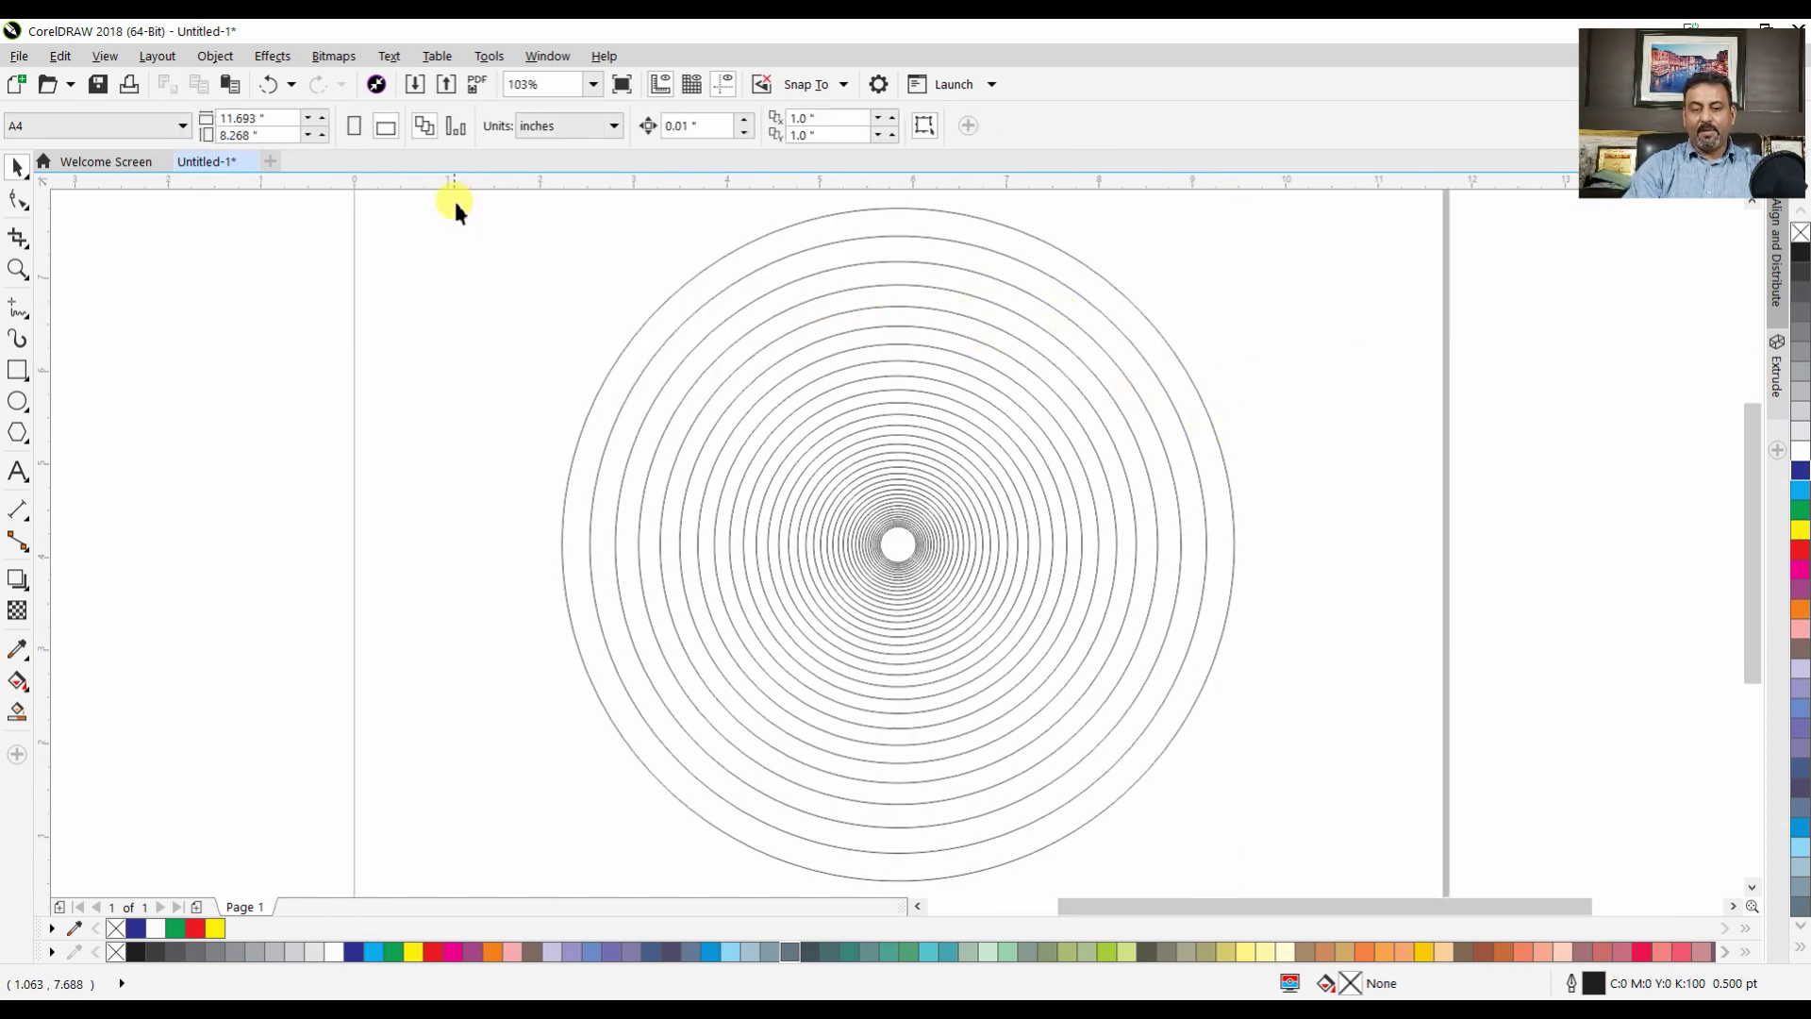
{"action": "left_click_drag", "start_coordinate": [497, 204], "coordinate": [1032, 543]}
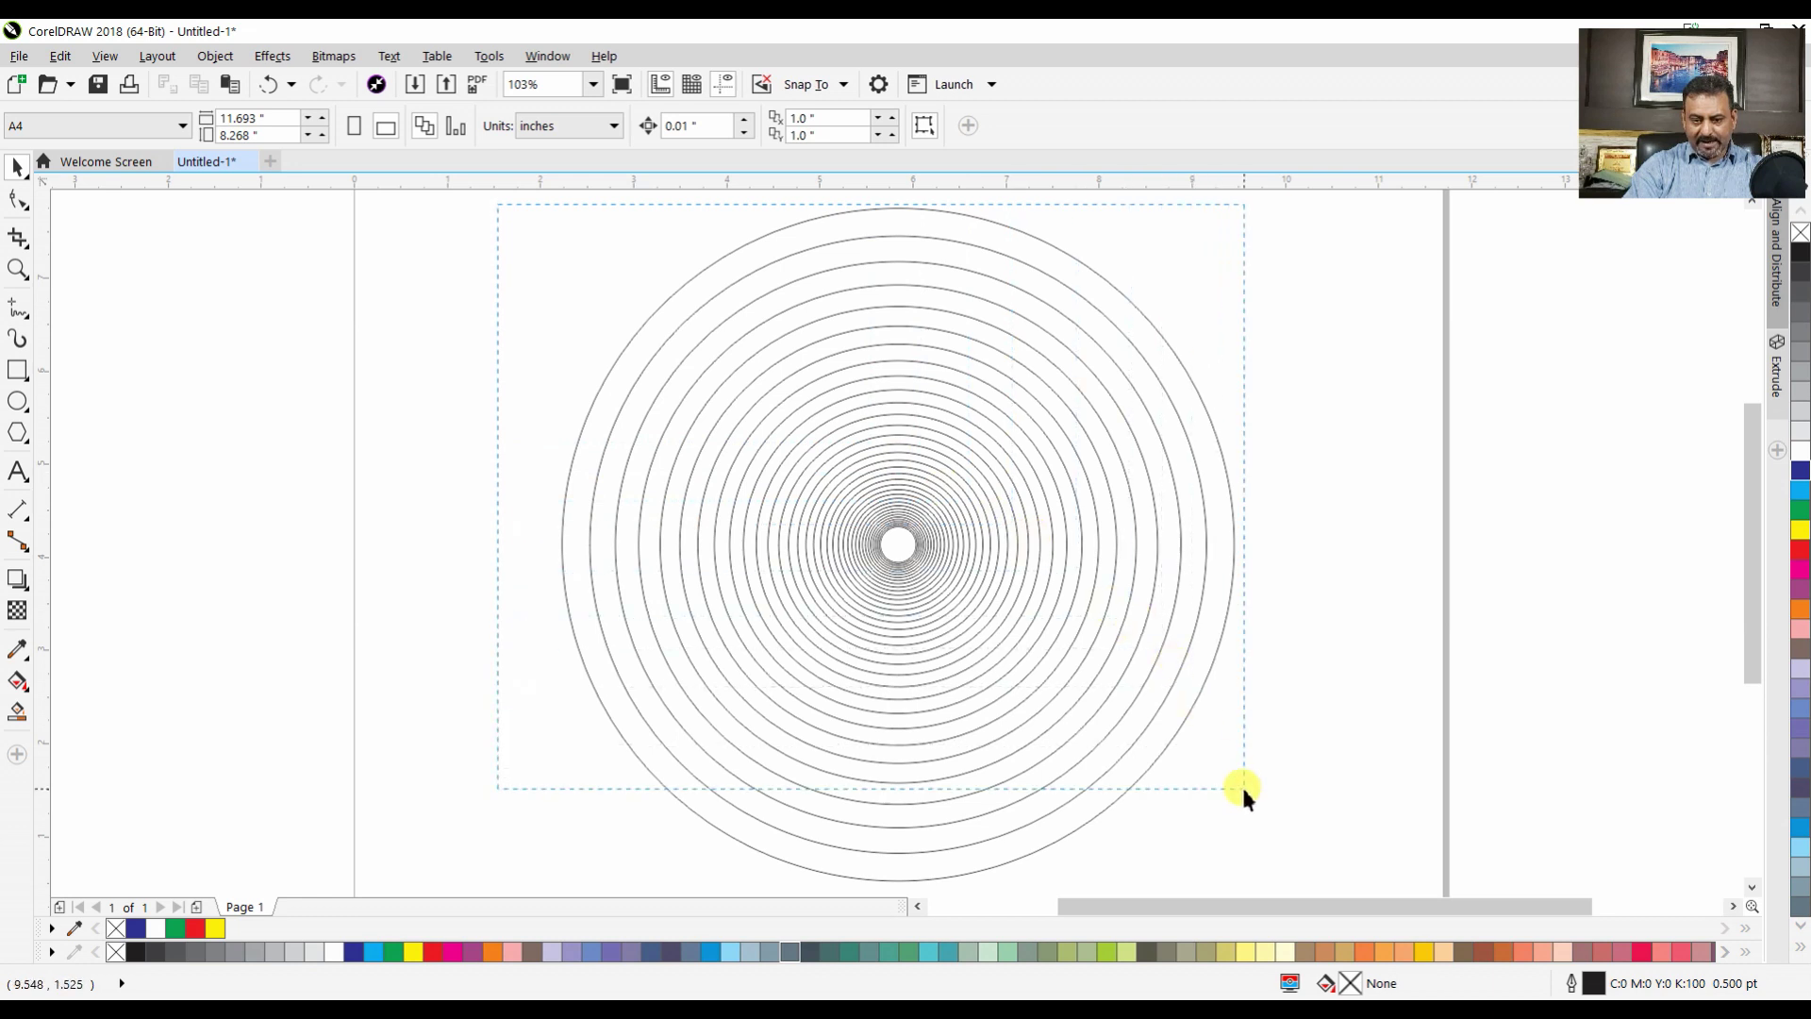
{"action": "left_click_drag", "start_coordinate": [1243, 791], "coordinate": [1244, 790]}
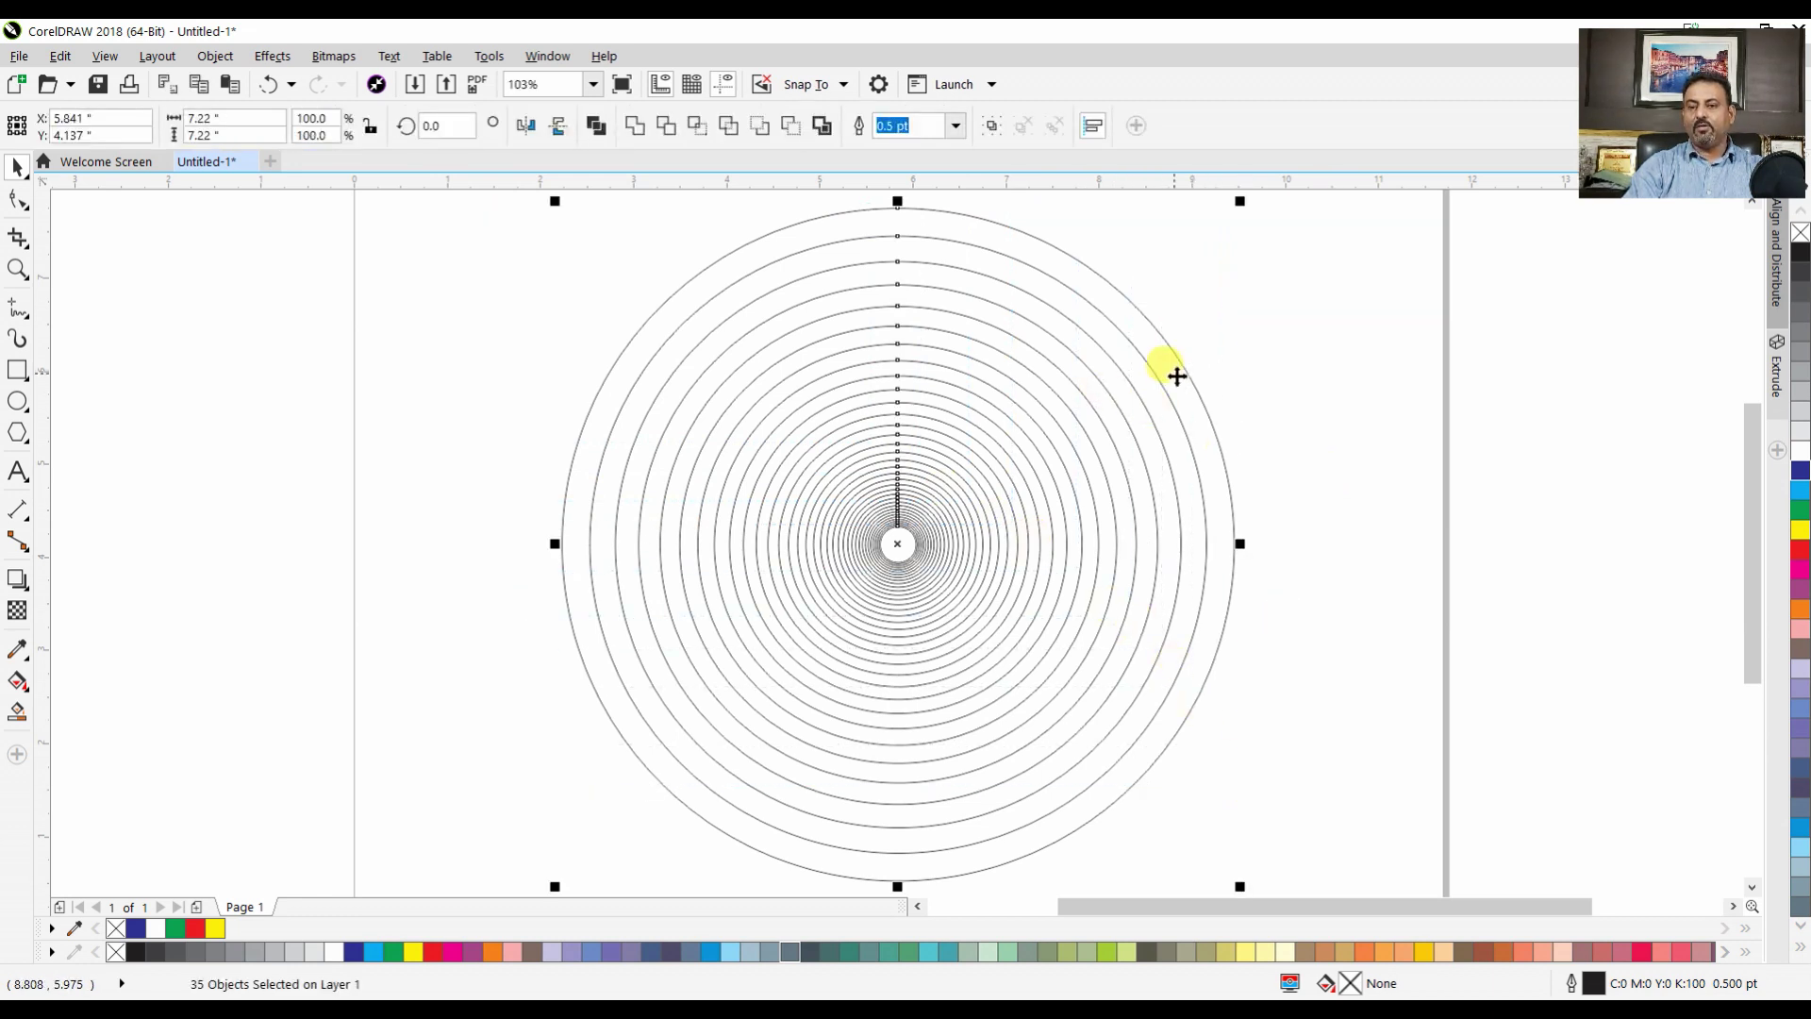
{"action": "left_click", "coordinate": [1799, 255]}
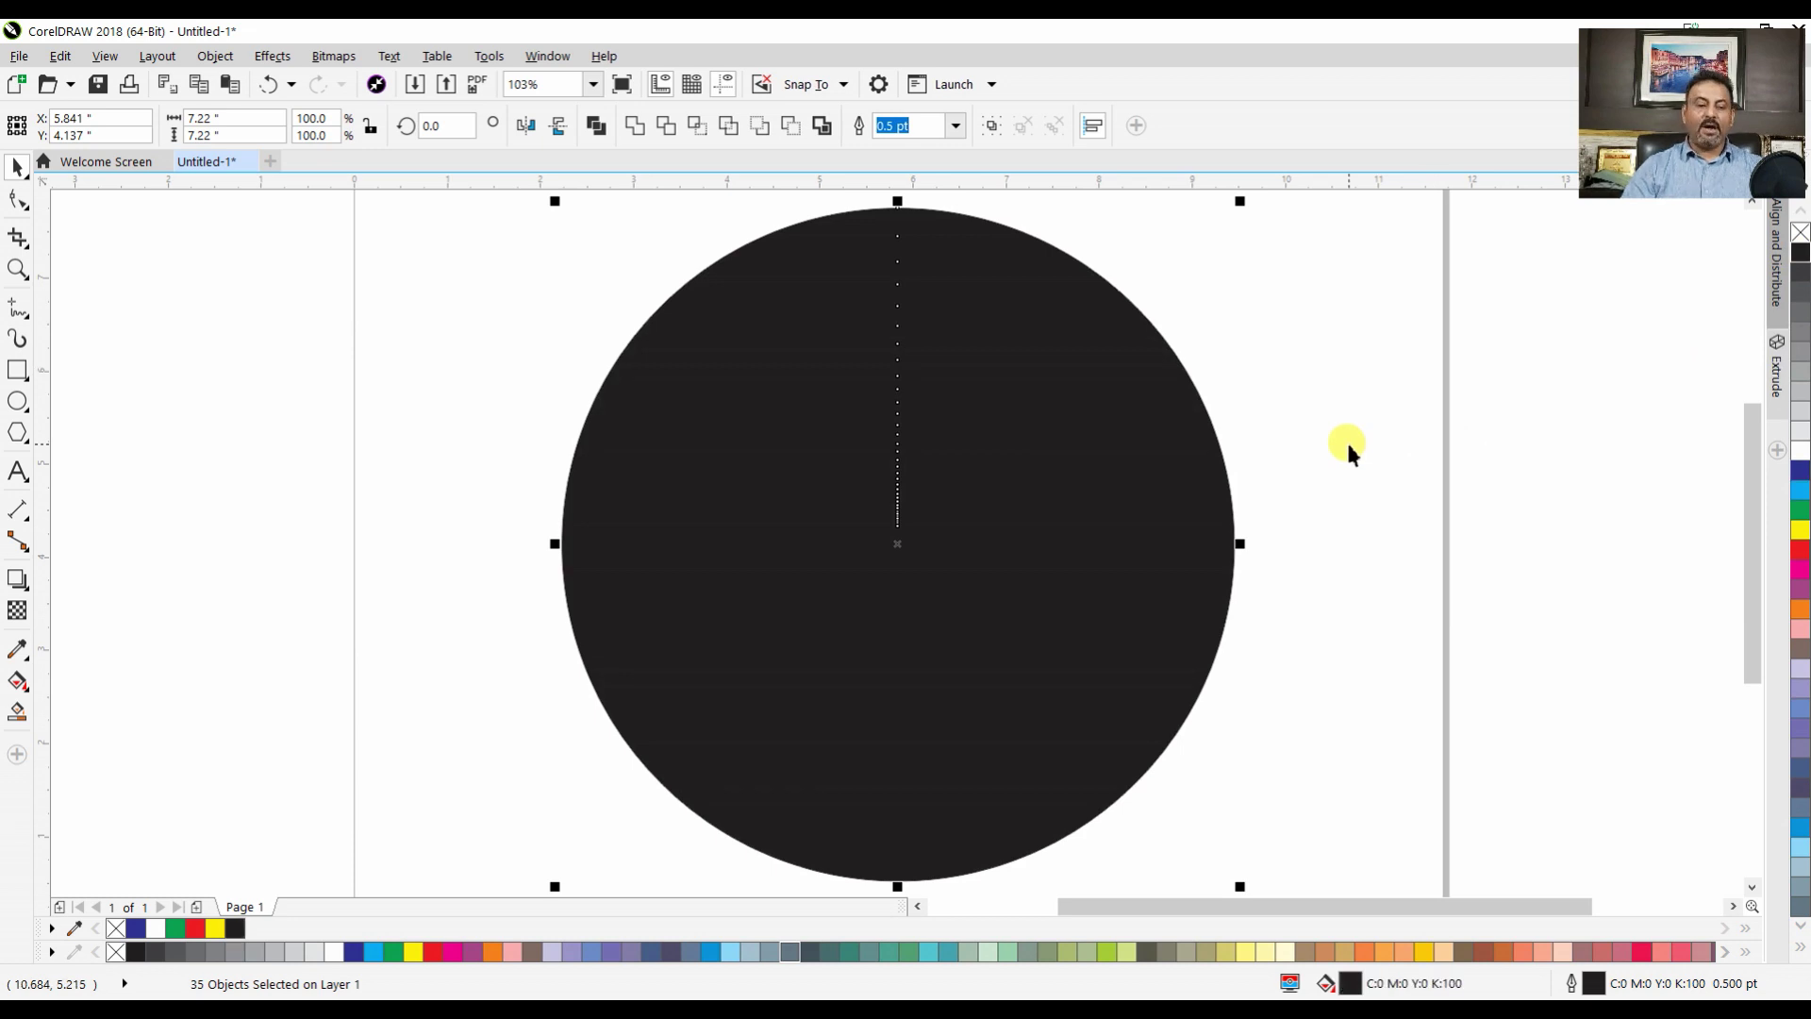
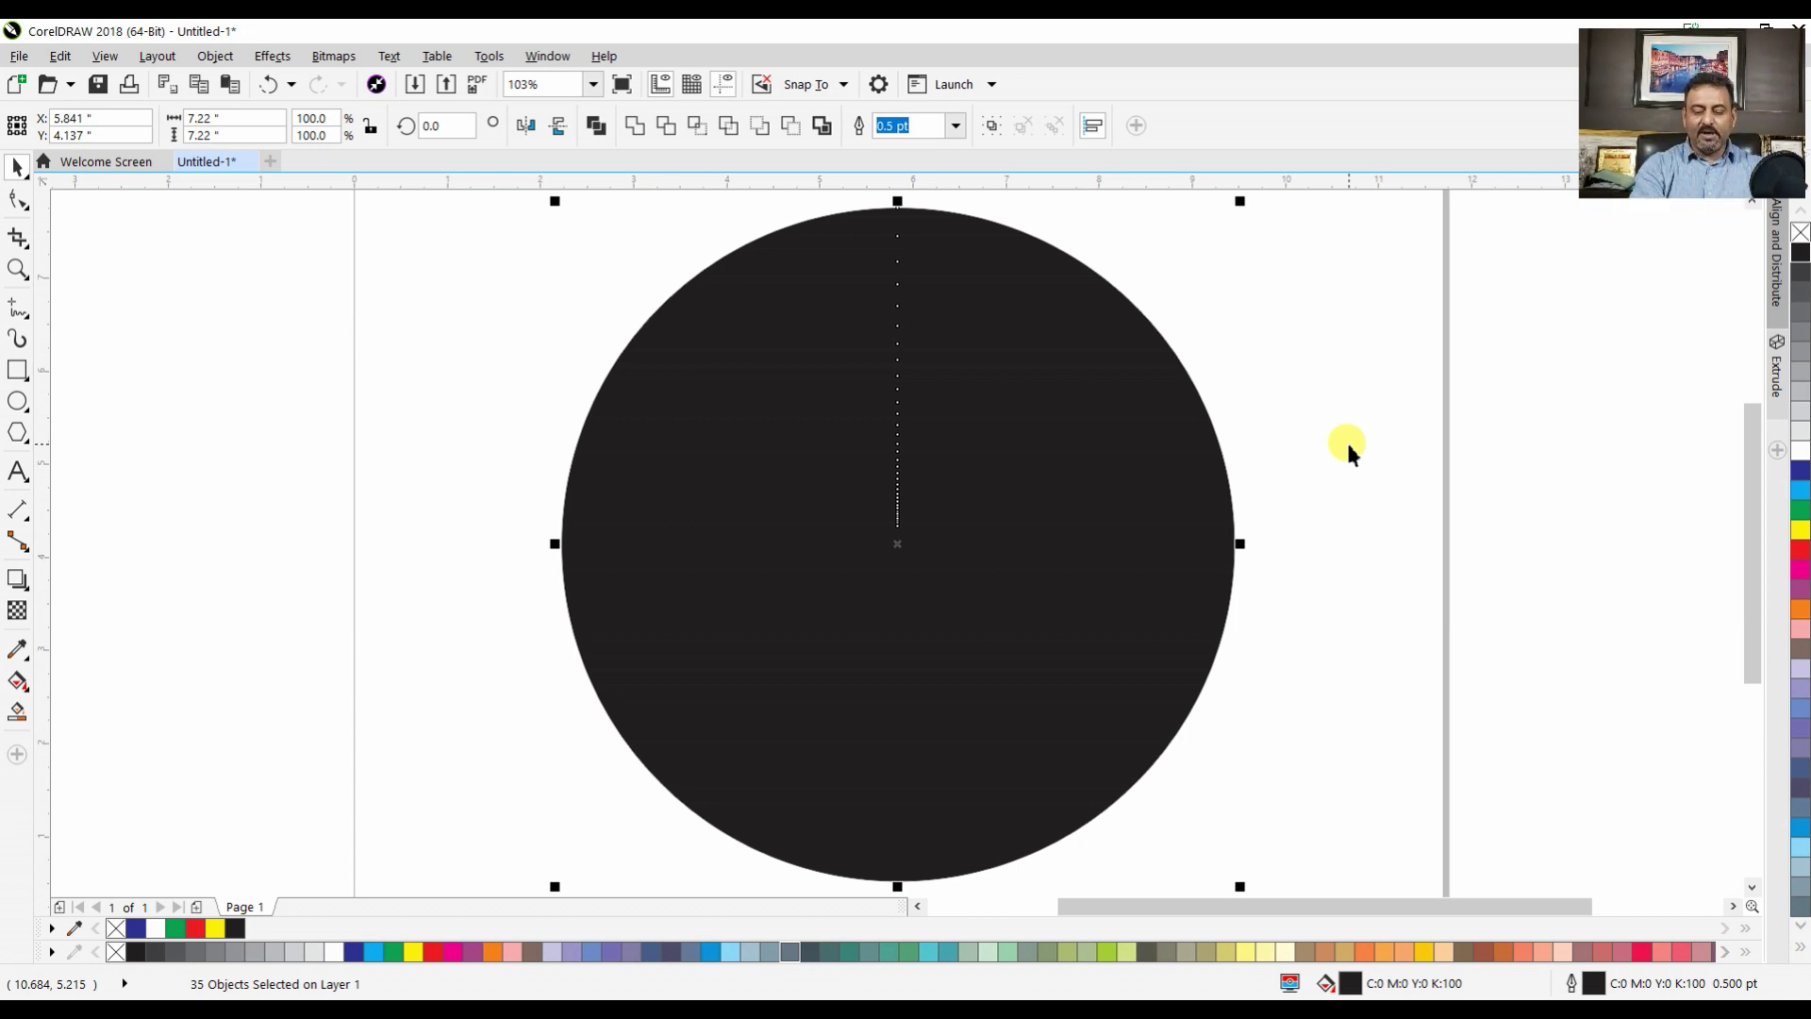
{"action": "key", "text": "ctrl+l"}
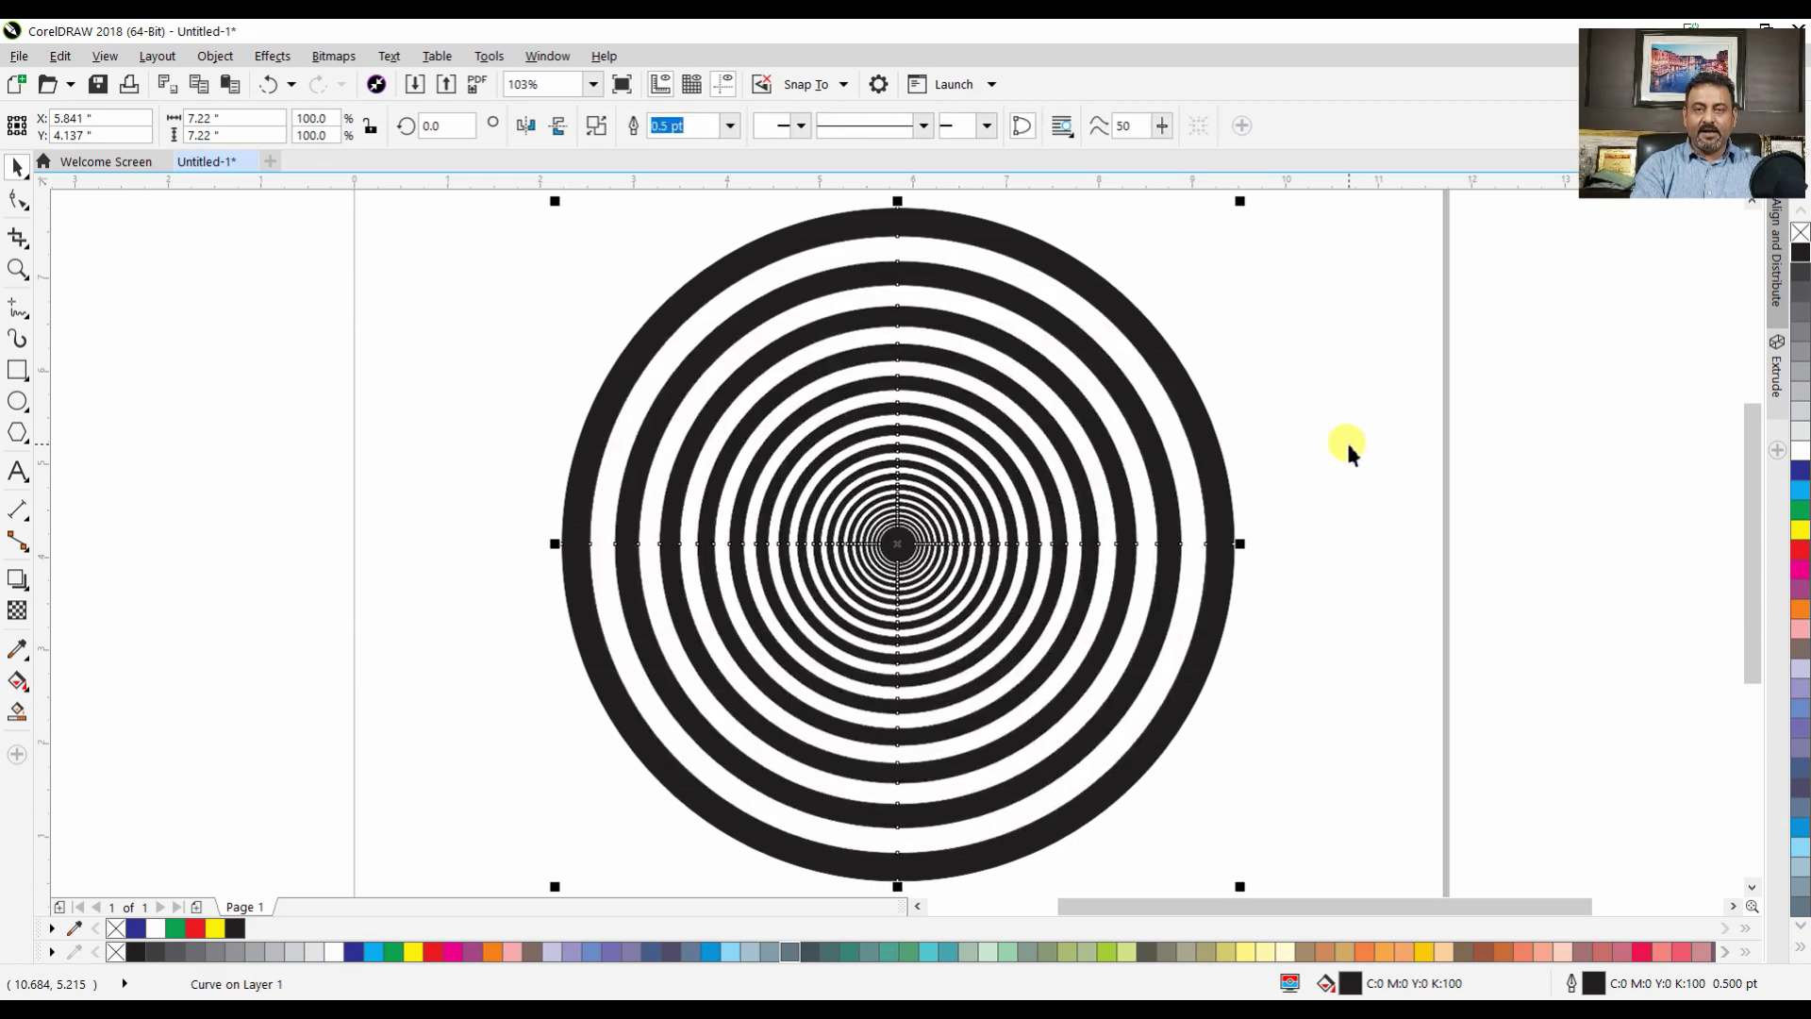
{"action": "left_click", "coordinate": [1348, 446]}
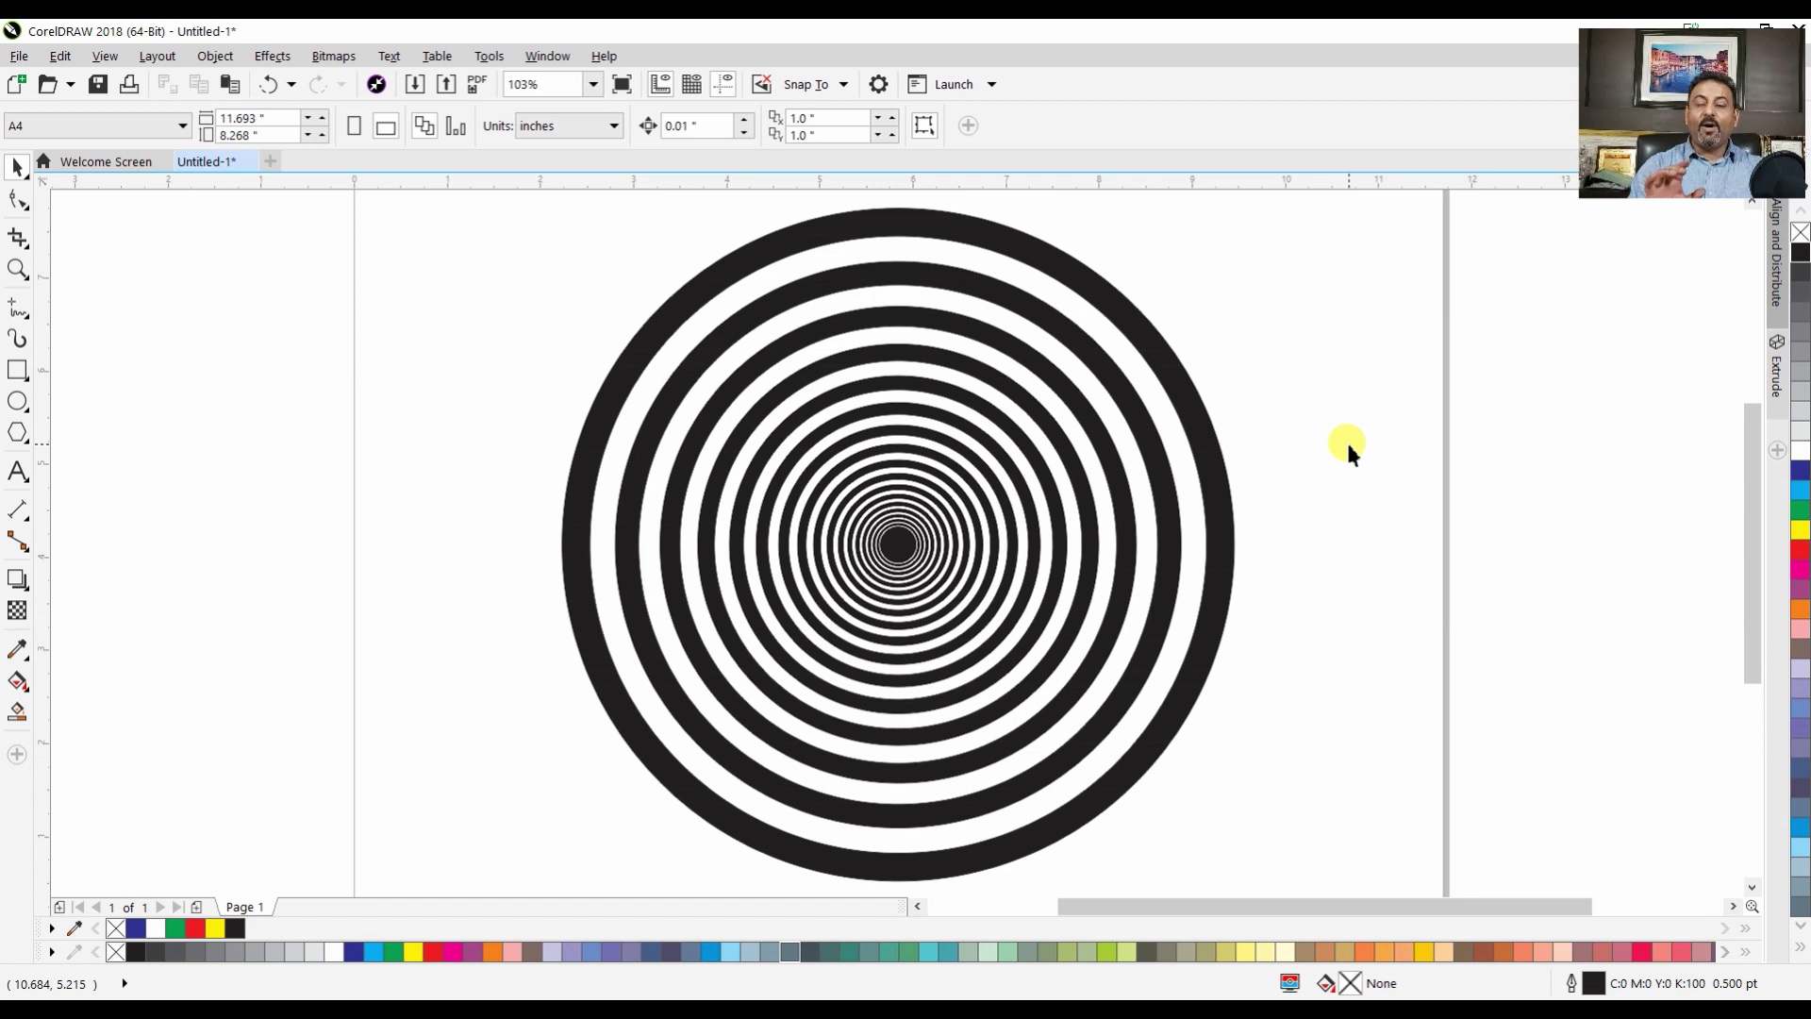
Draw a right-pointing arrow shape about 3.36 by 2.64 inches beside the rings and fill it with red
{"action": "left_click", "coordinate": [21, 438]}
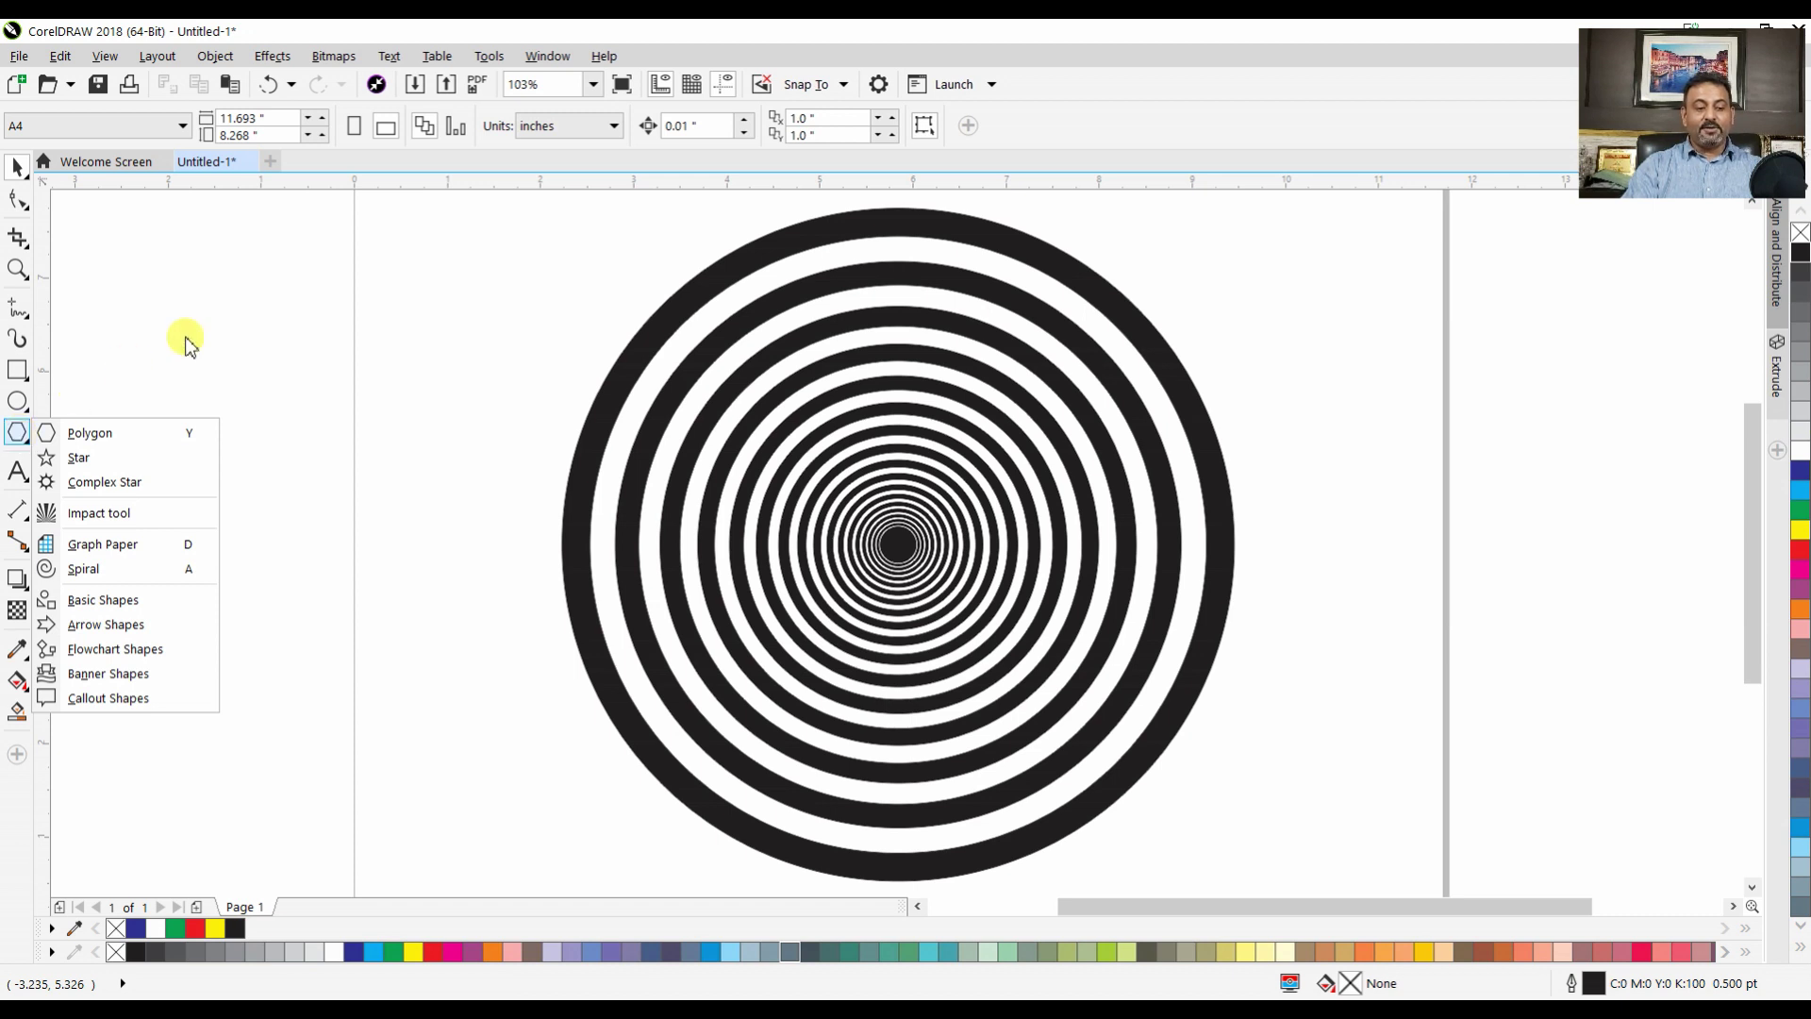
{"action": "left_click", "coordinate": [119, 623]}
{"action": "left_click_drag", "start_coordinate": [223, 419], "coordinate": [537, 668]}
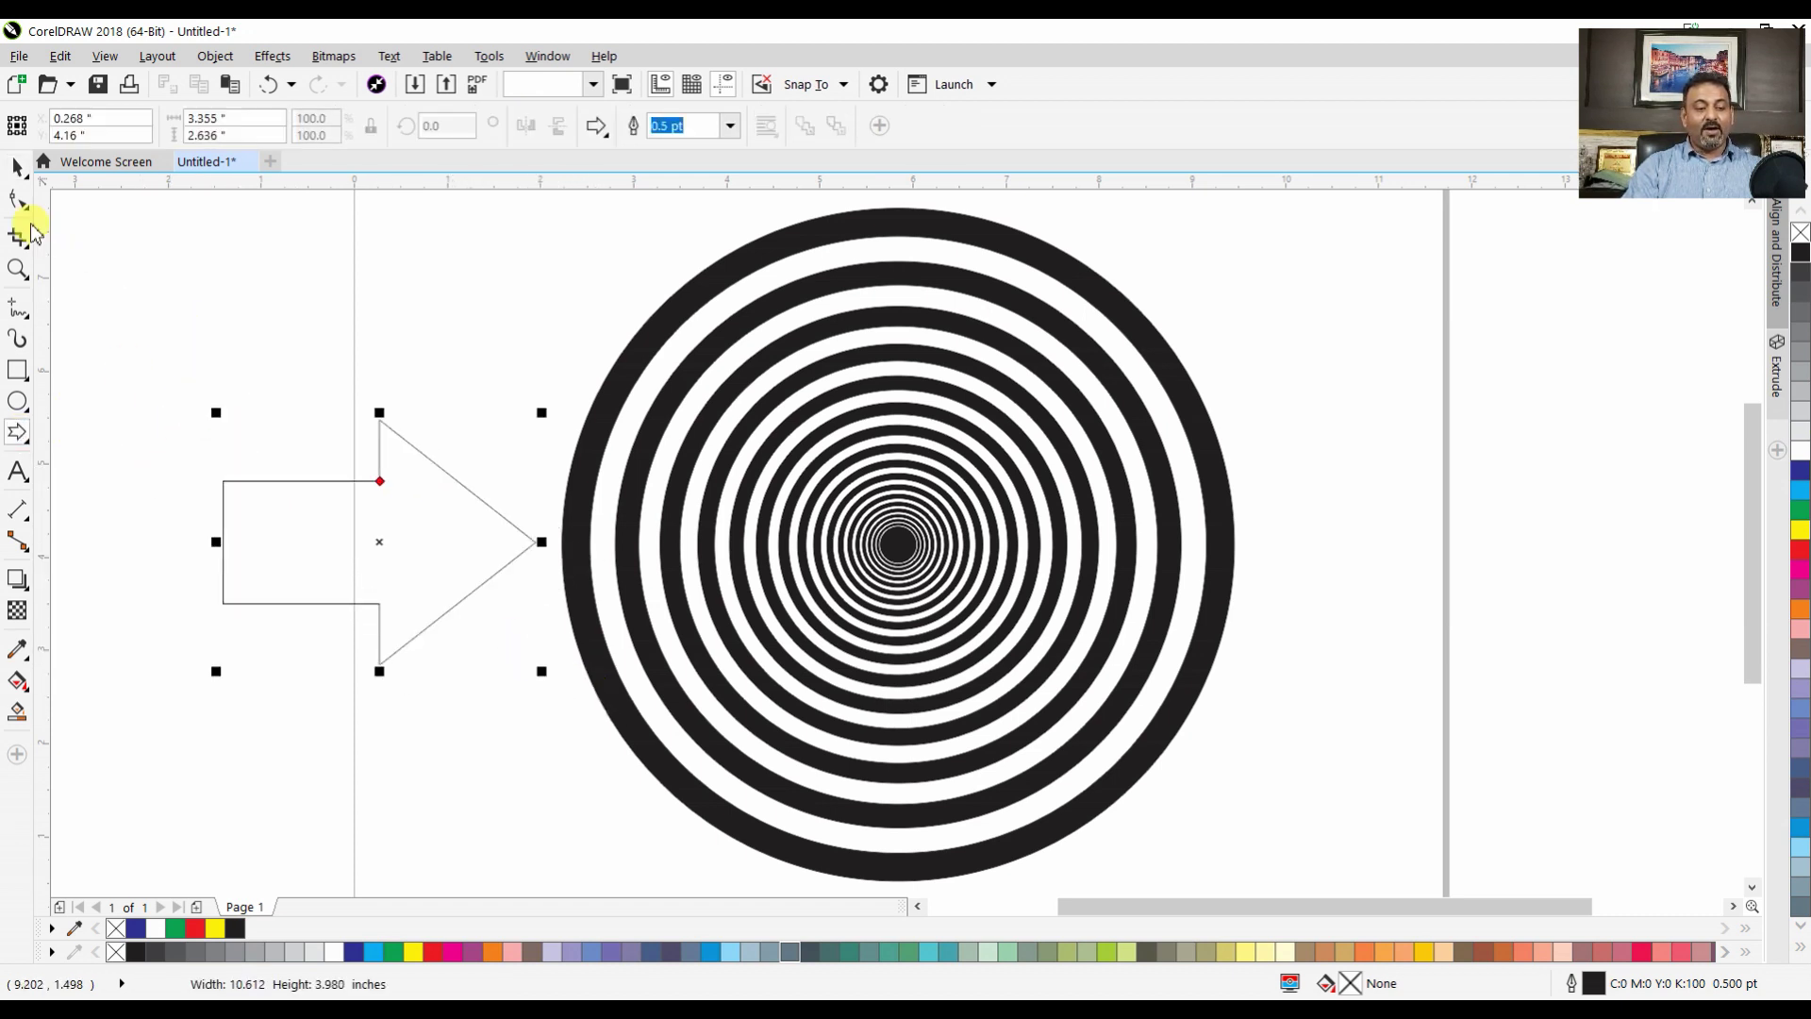
{"action": "left_click", "coordinate": [17, 167]}
{"action": "left_click", "coordinate": [1800, 555]}
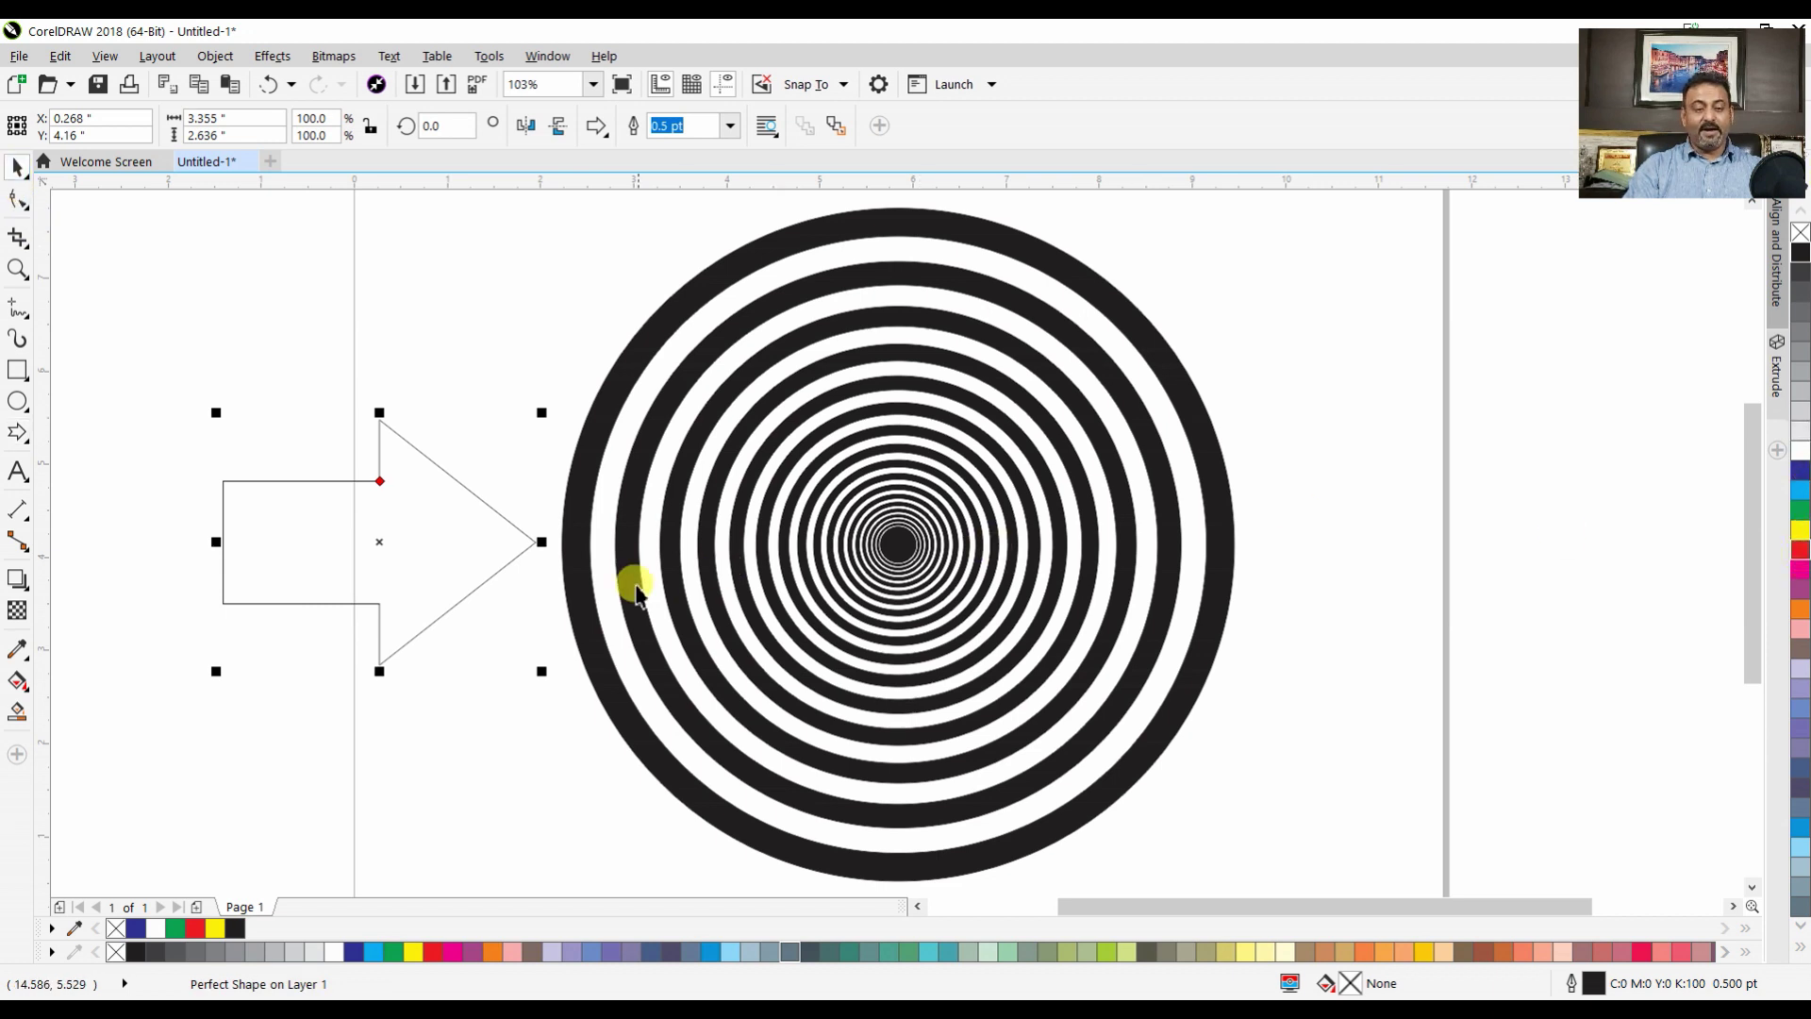
Rotate the red arrow about 36 degrees and place it over the rings with its tip at their centre
{"action": "left_click", "coordinate": [492, 539]}
{"action": "left_click_drag", "start_coordinate": [543, 681], "coordinate": [830, 627]}
{"action": "left_click", "coordinate": [364, 491]}
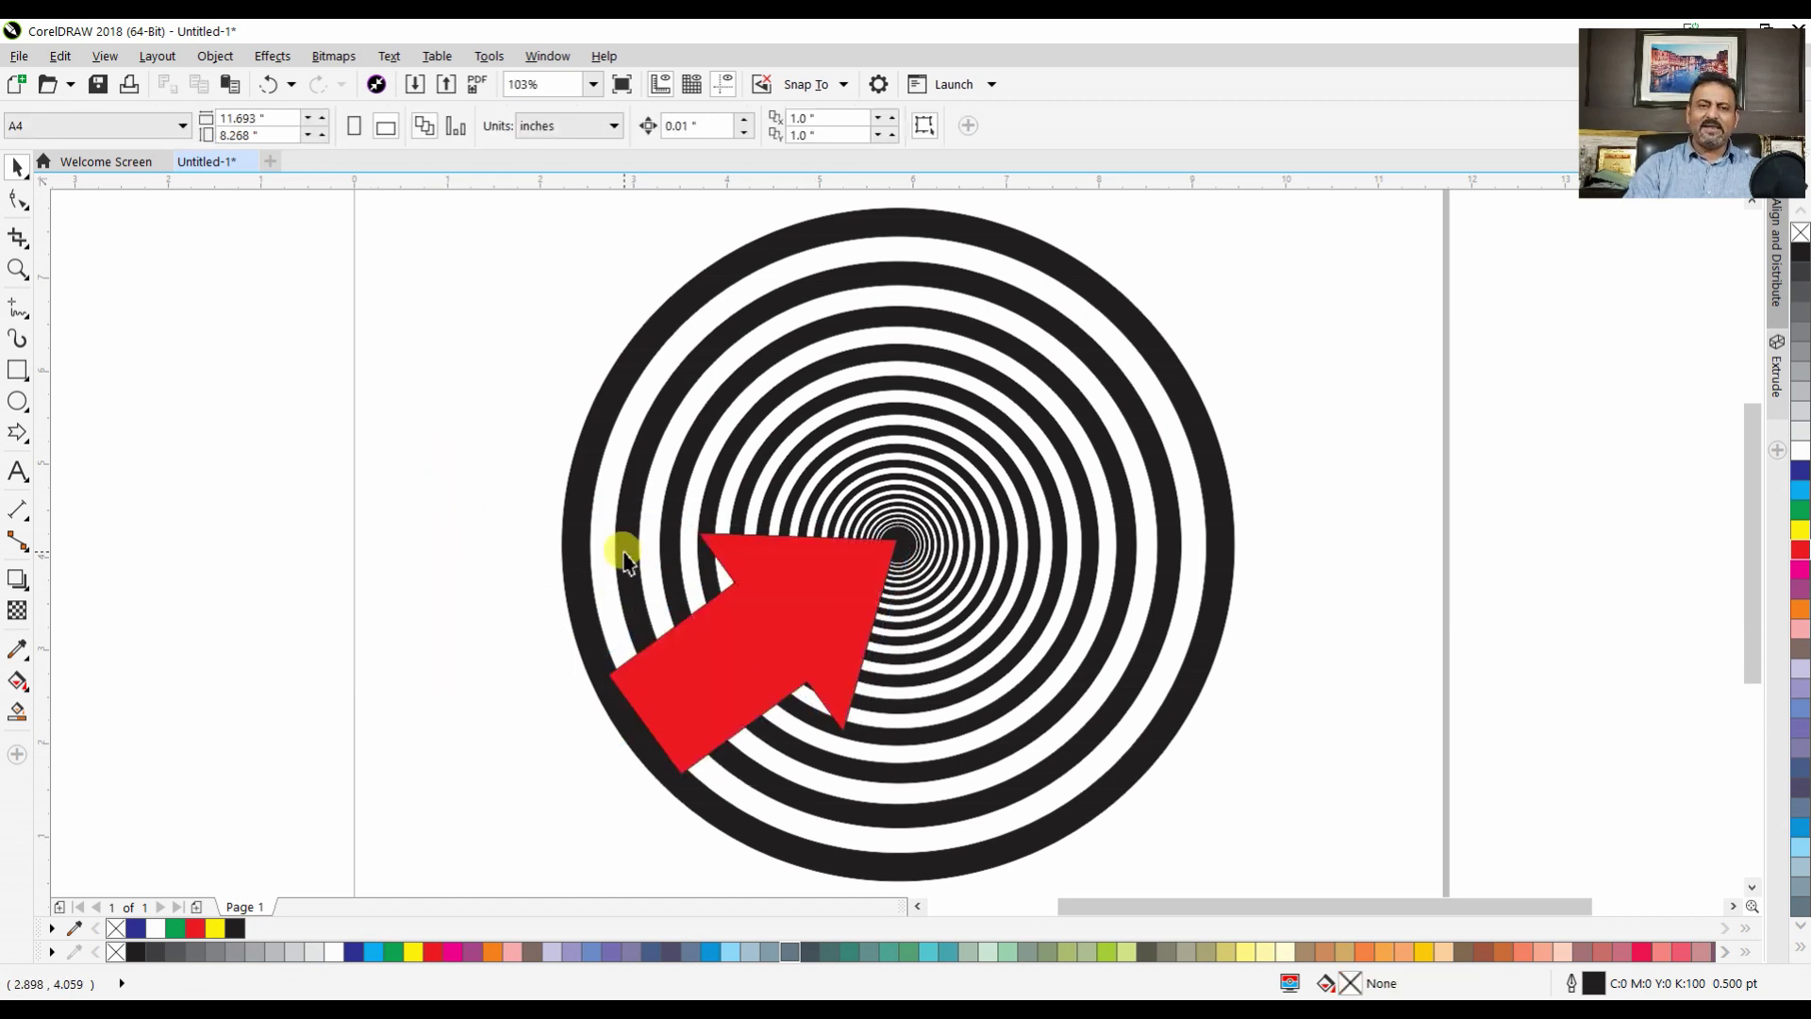
{"action": "mouse_move", "coordinate": [801, 625]}
{"action": "left_mouse_down"}
{"action": "mouse_move", "coordinate": [752, 610]}
{"action": "mouse_move", "coordinate": [771, 608]}
{"action": "left_mouse_up"}
{"action": "scroll", "coordinate": [771, 608], "scroll_direction": "down", "scroll_amount": 2}
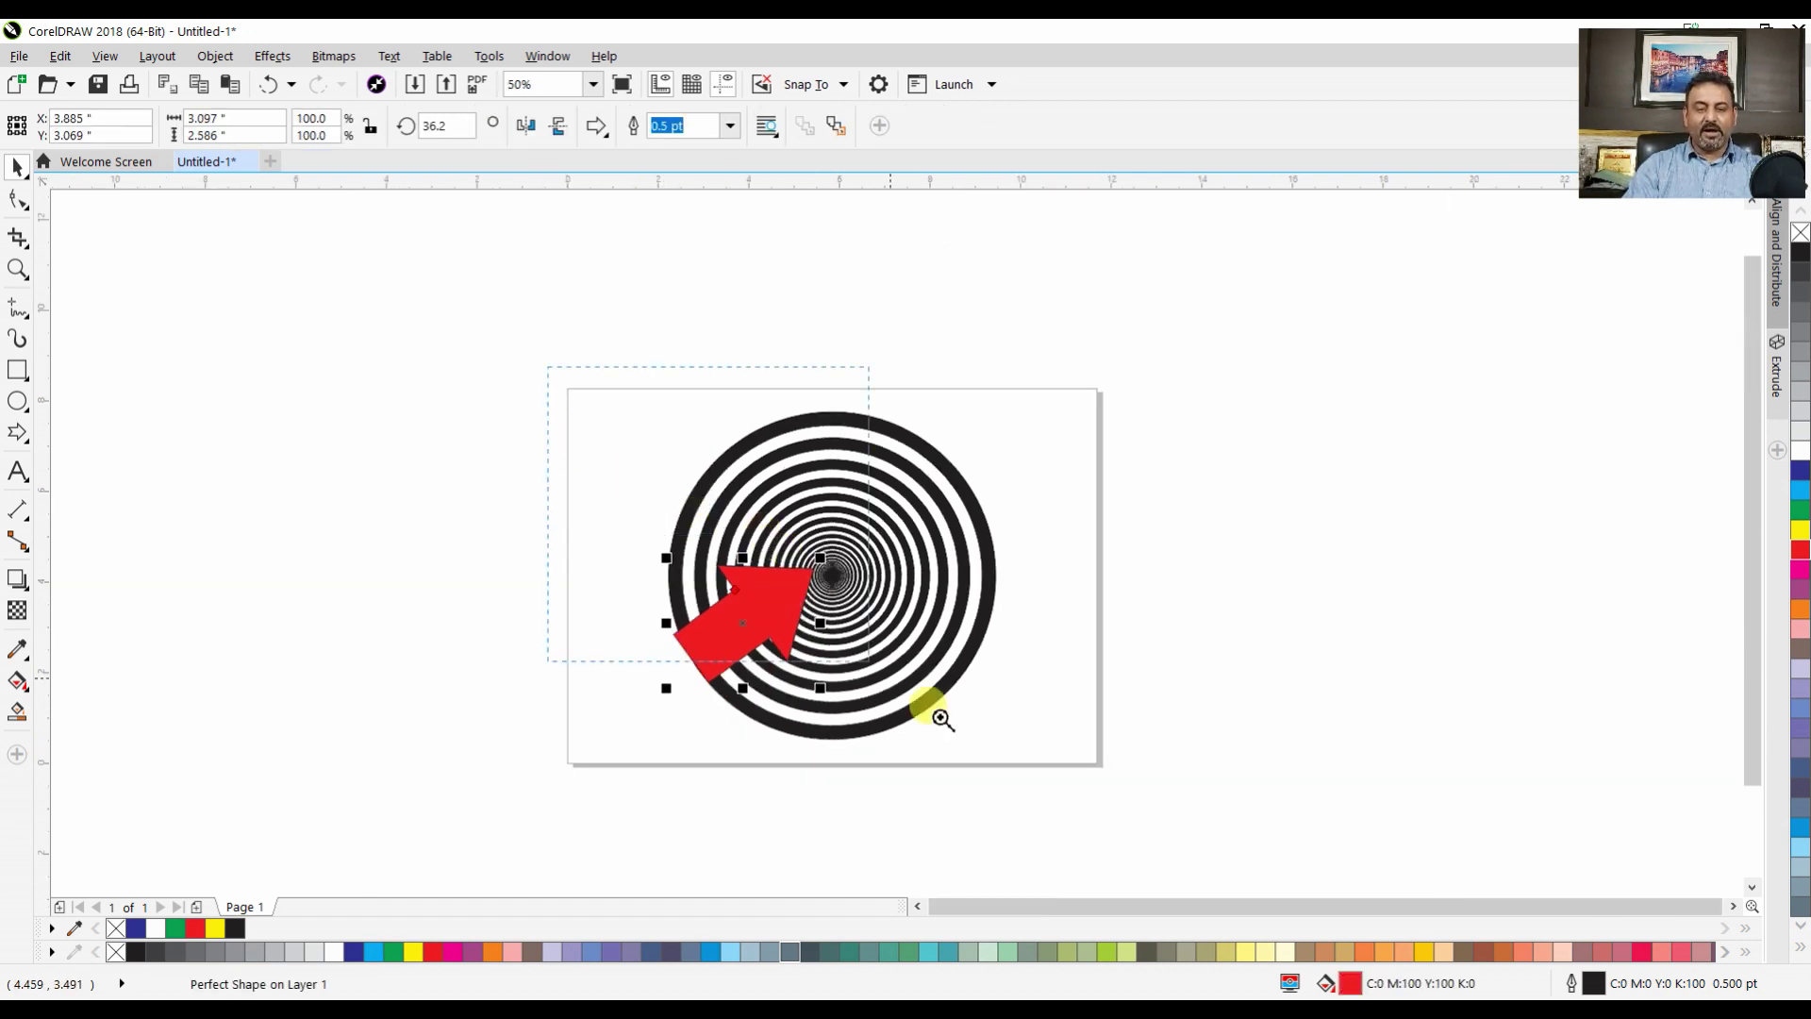
{"action": "scroll", "coordinate": [727, 464], "scroll_direction": "up", "scroll_amount": 1}
{"action": "left_click_drag", "start_coordinate": [811, 527], "coordinate": [817, 535]}
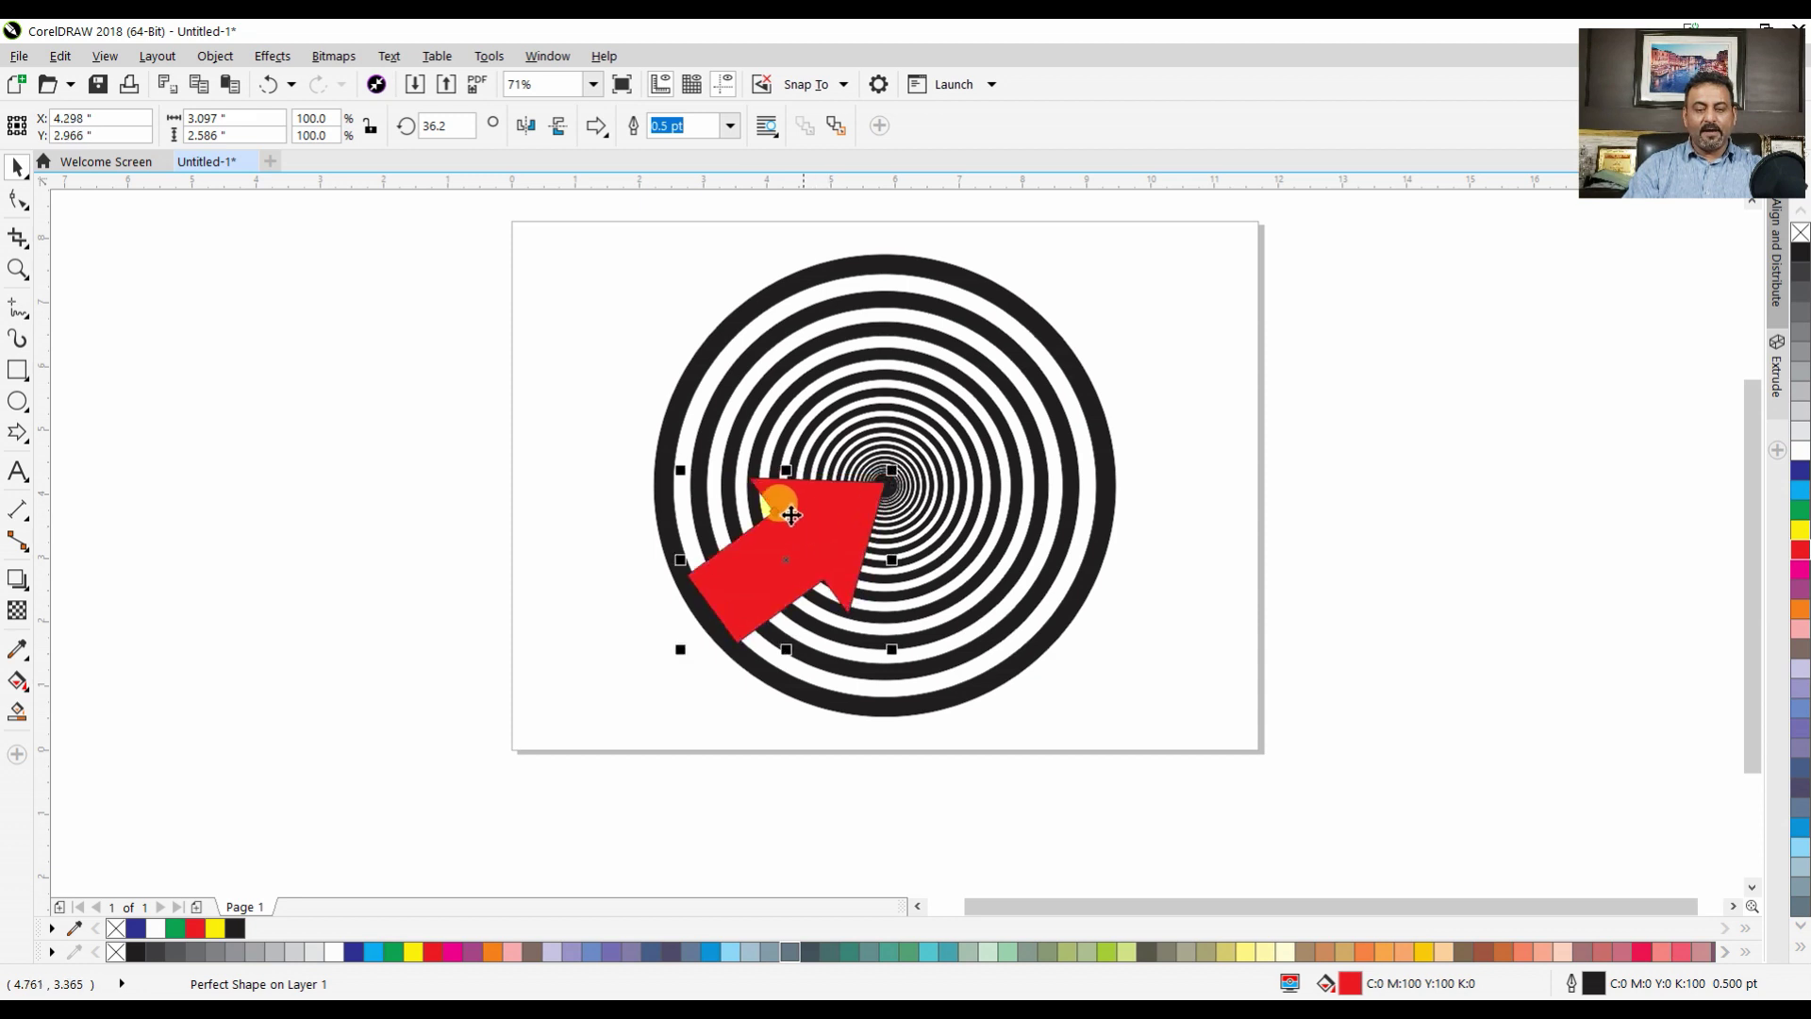
Add the artistic text "ARROW" in capitals in the empty area beside the page
{"action": "left_click", "coordinate": [263, 444]}
{"action": "left_click", "coordinate": [27, 475]}
{"action": "left_click", "coordinate": [256, 600]}
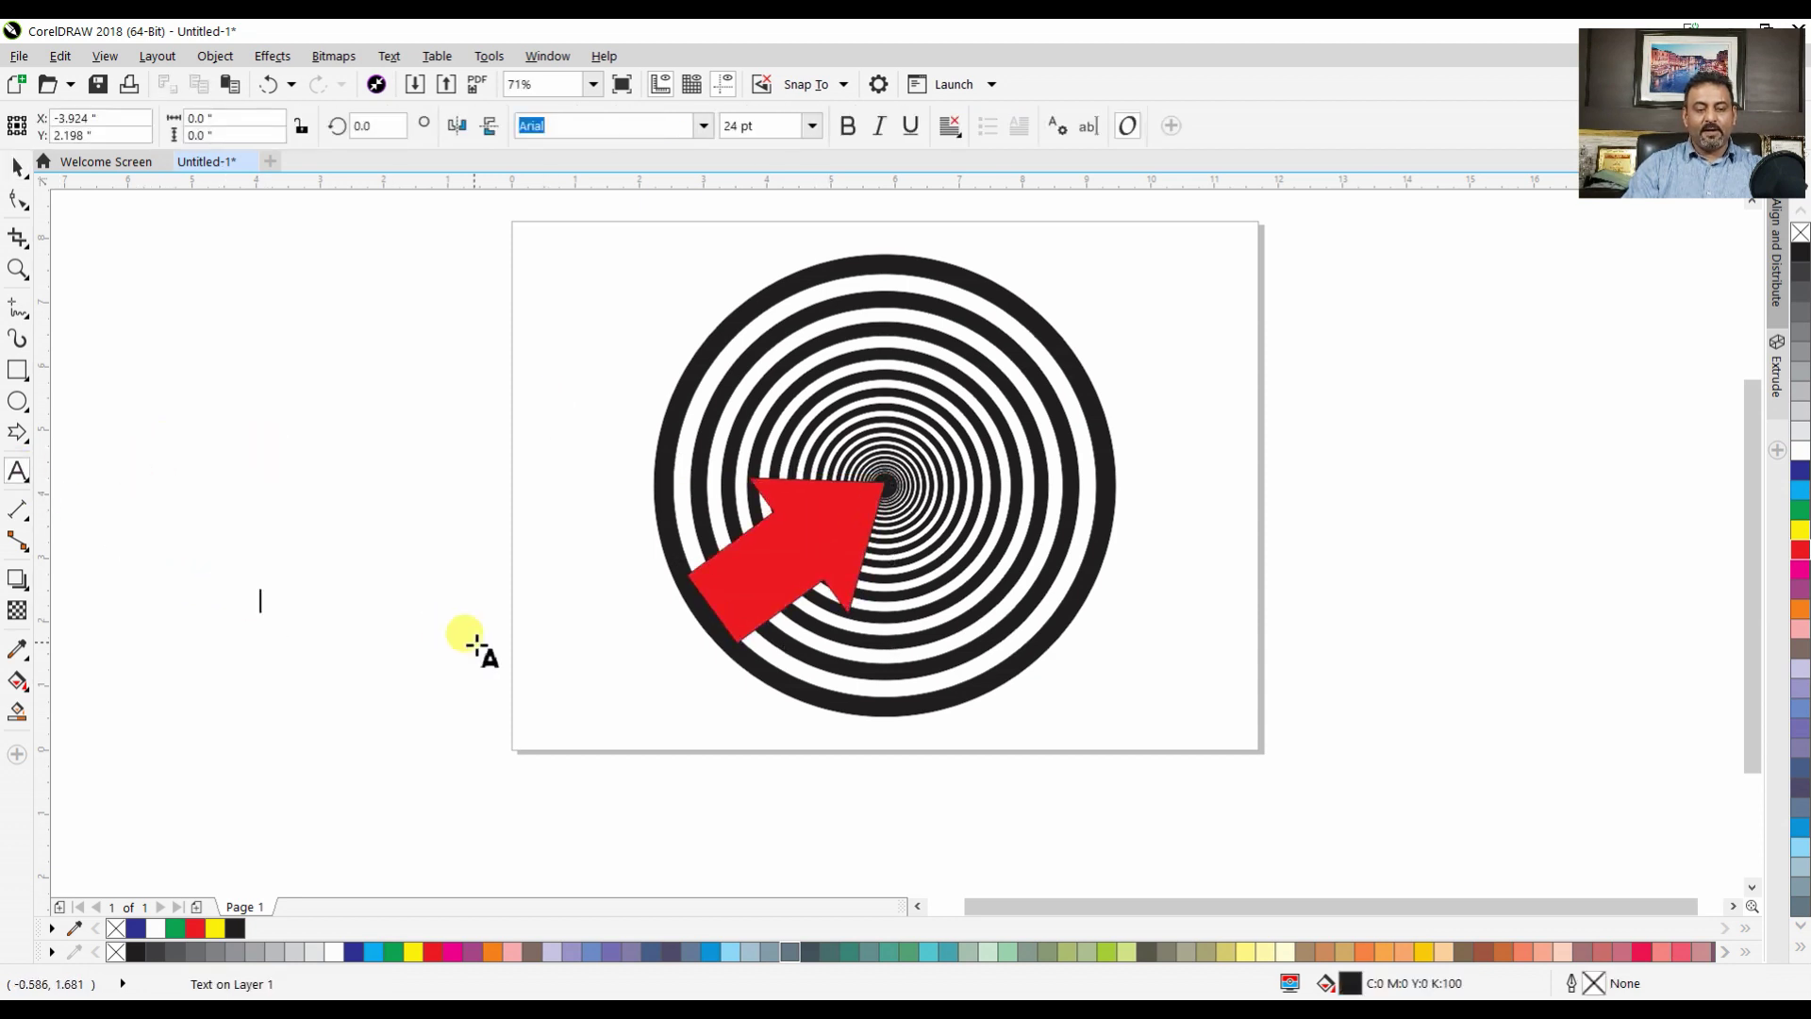
{"action": "type", "text": "arrow"}
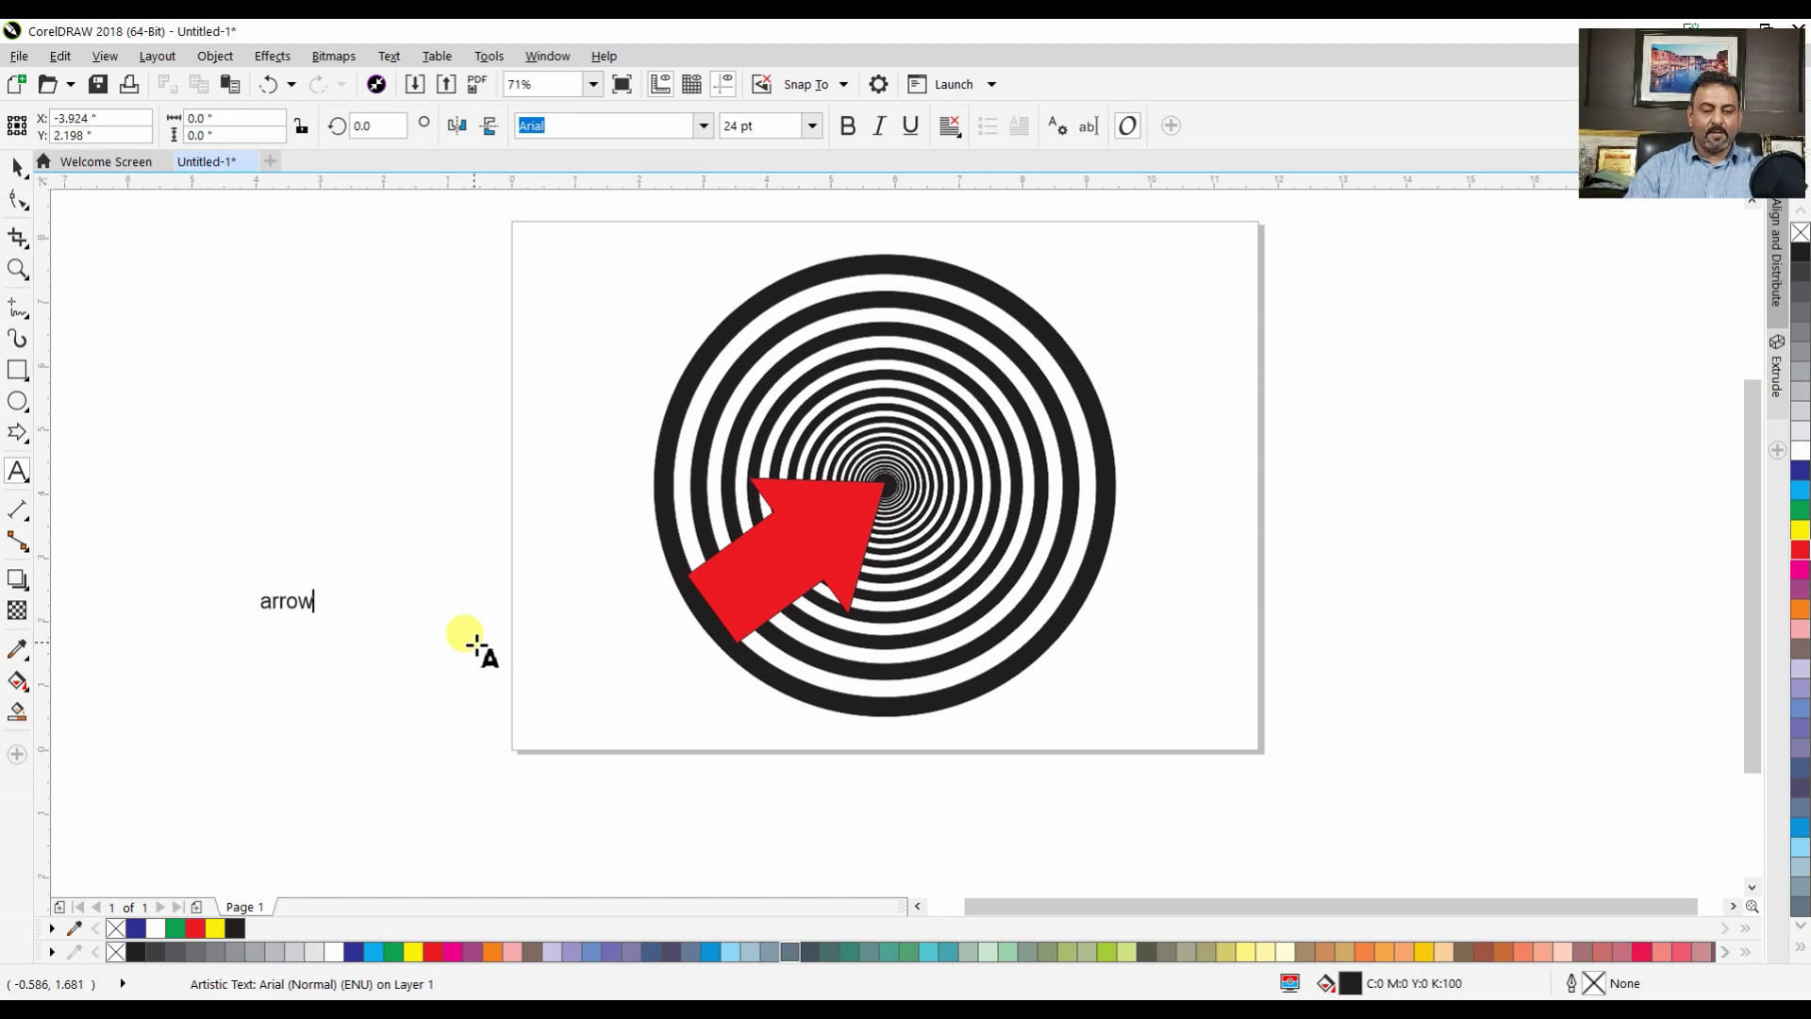
{"action": "key", "text": "BackSpace"}
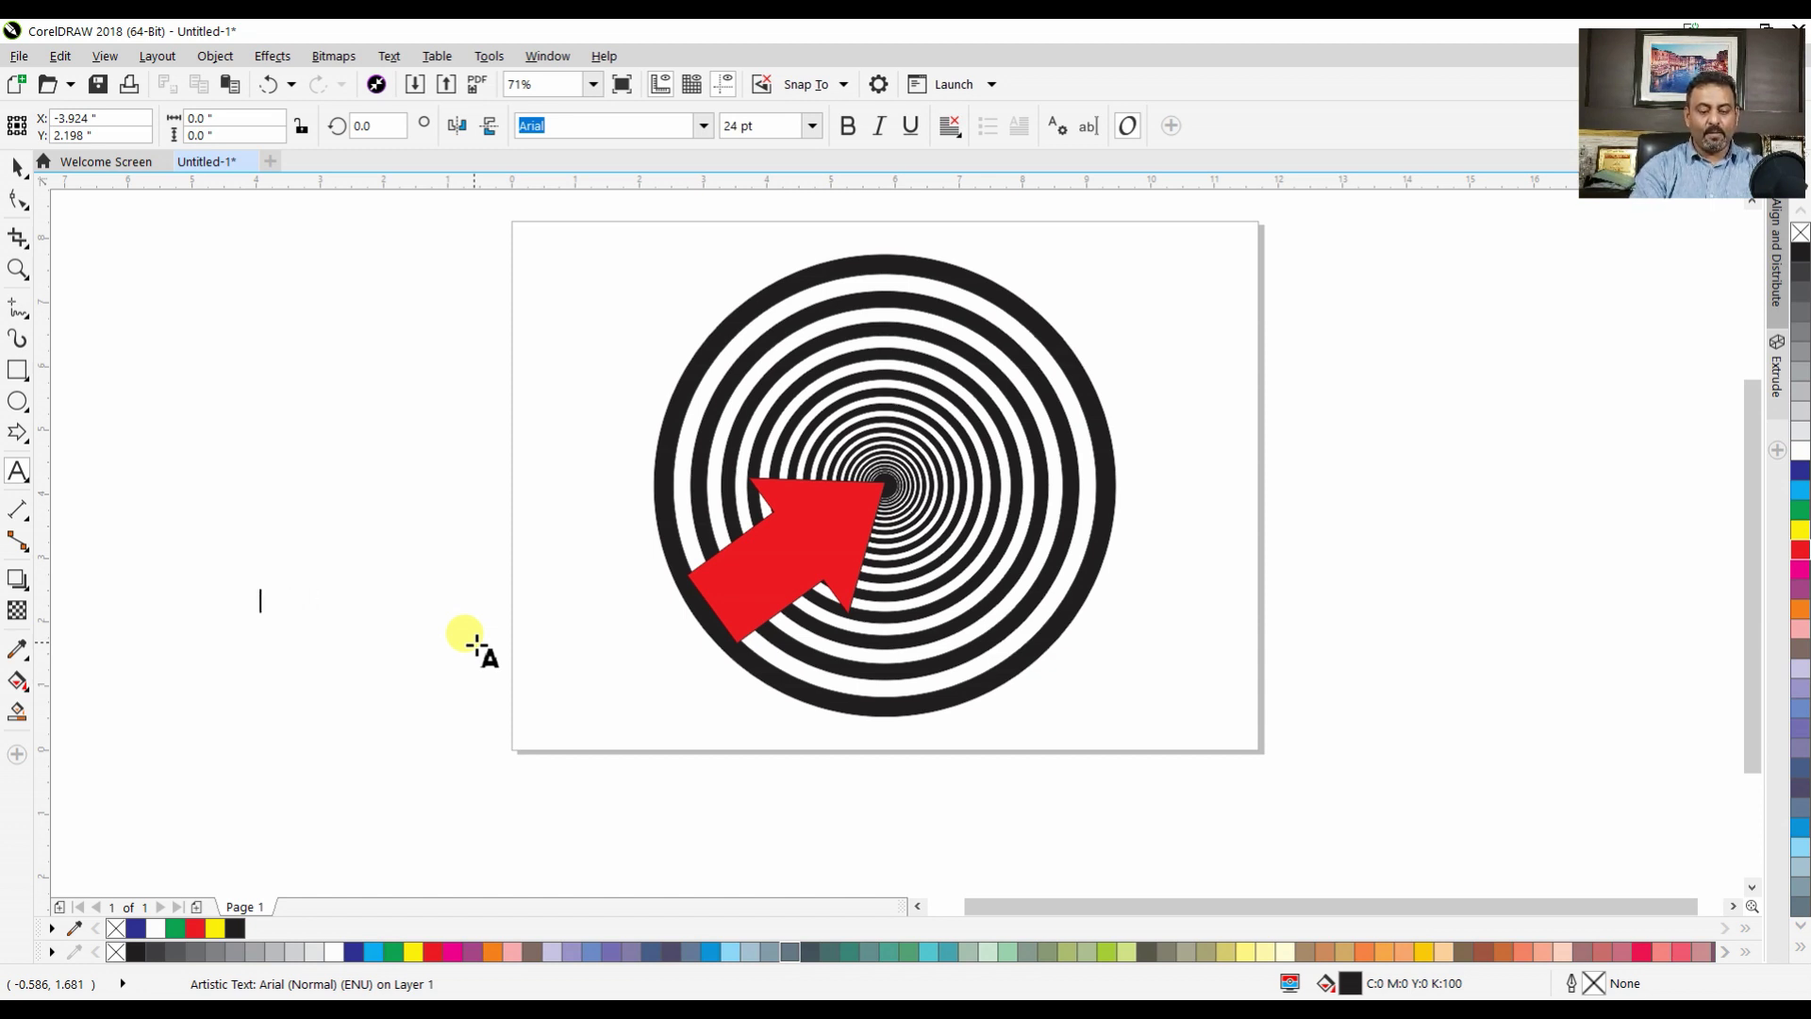
{"action": "type", "text": "ROW"}
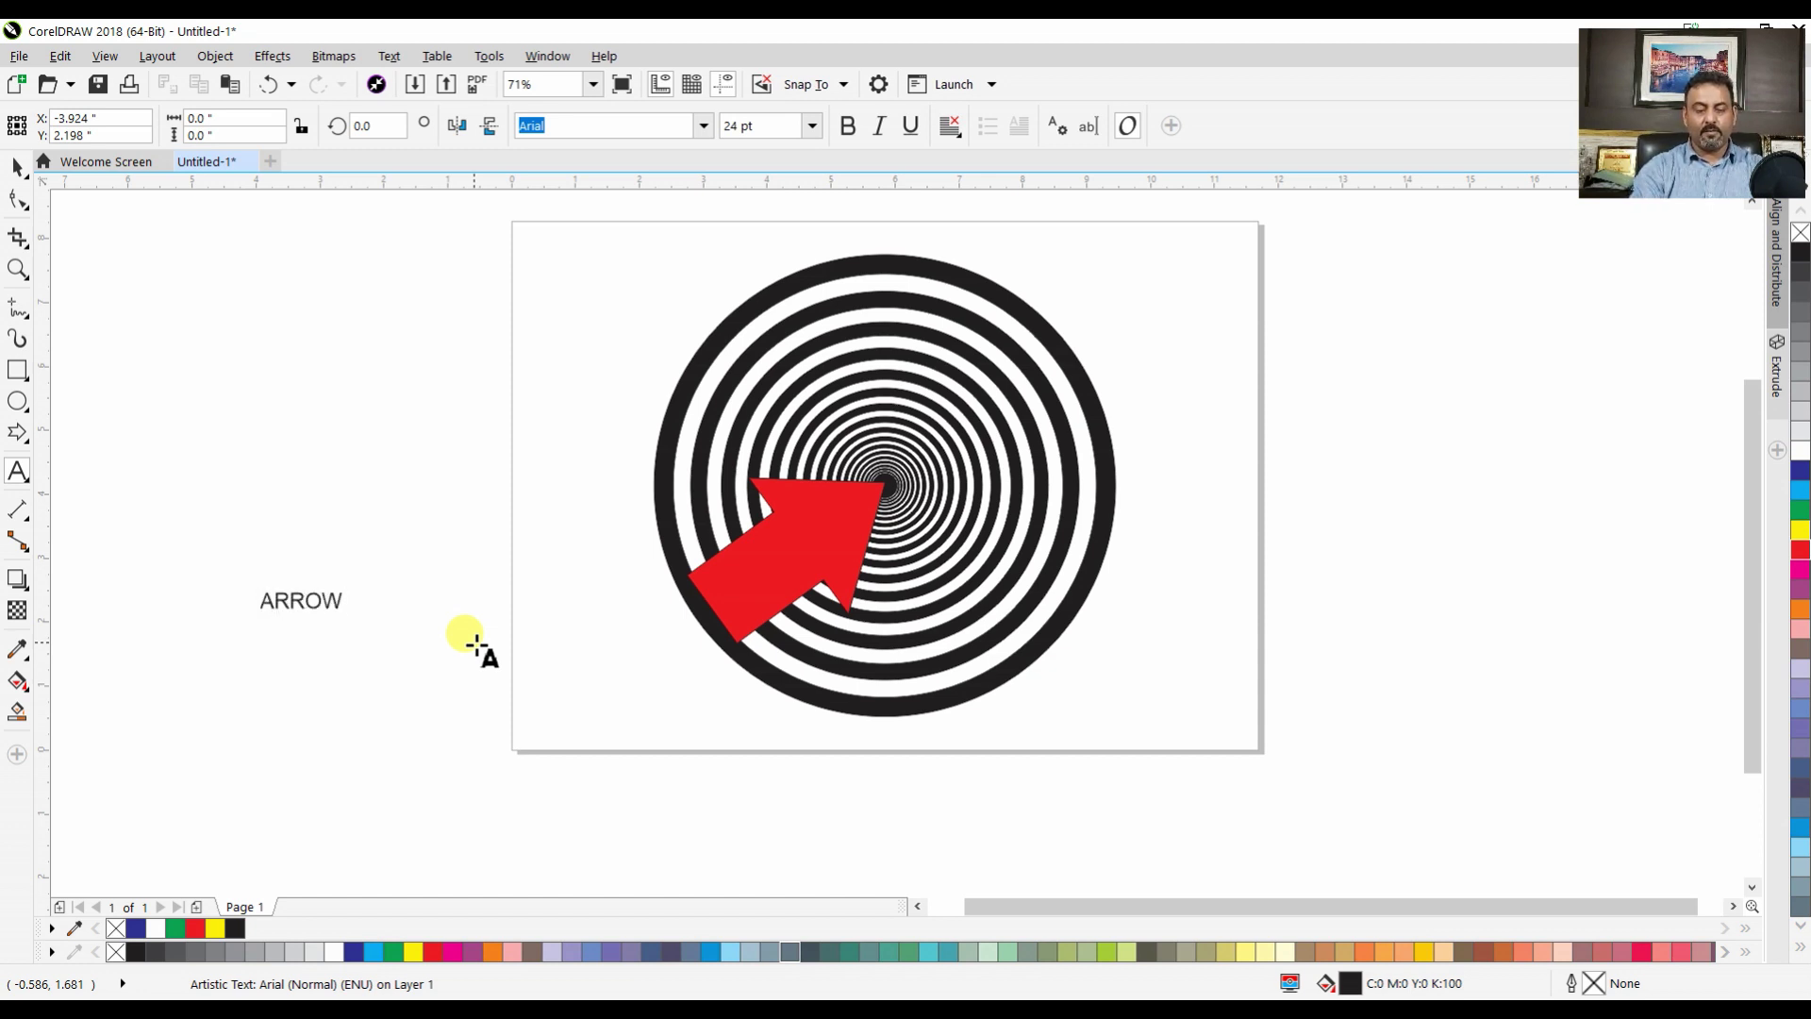
Enlarge the ARROW text to about 128 pt and place it directly beneath the rings
{"action": "left_click", "coordinate": [17, 166]}
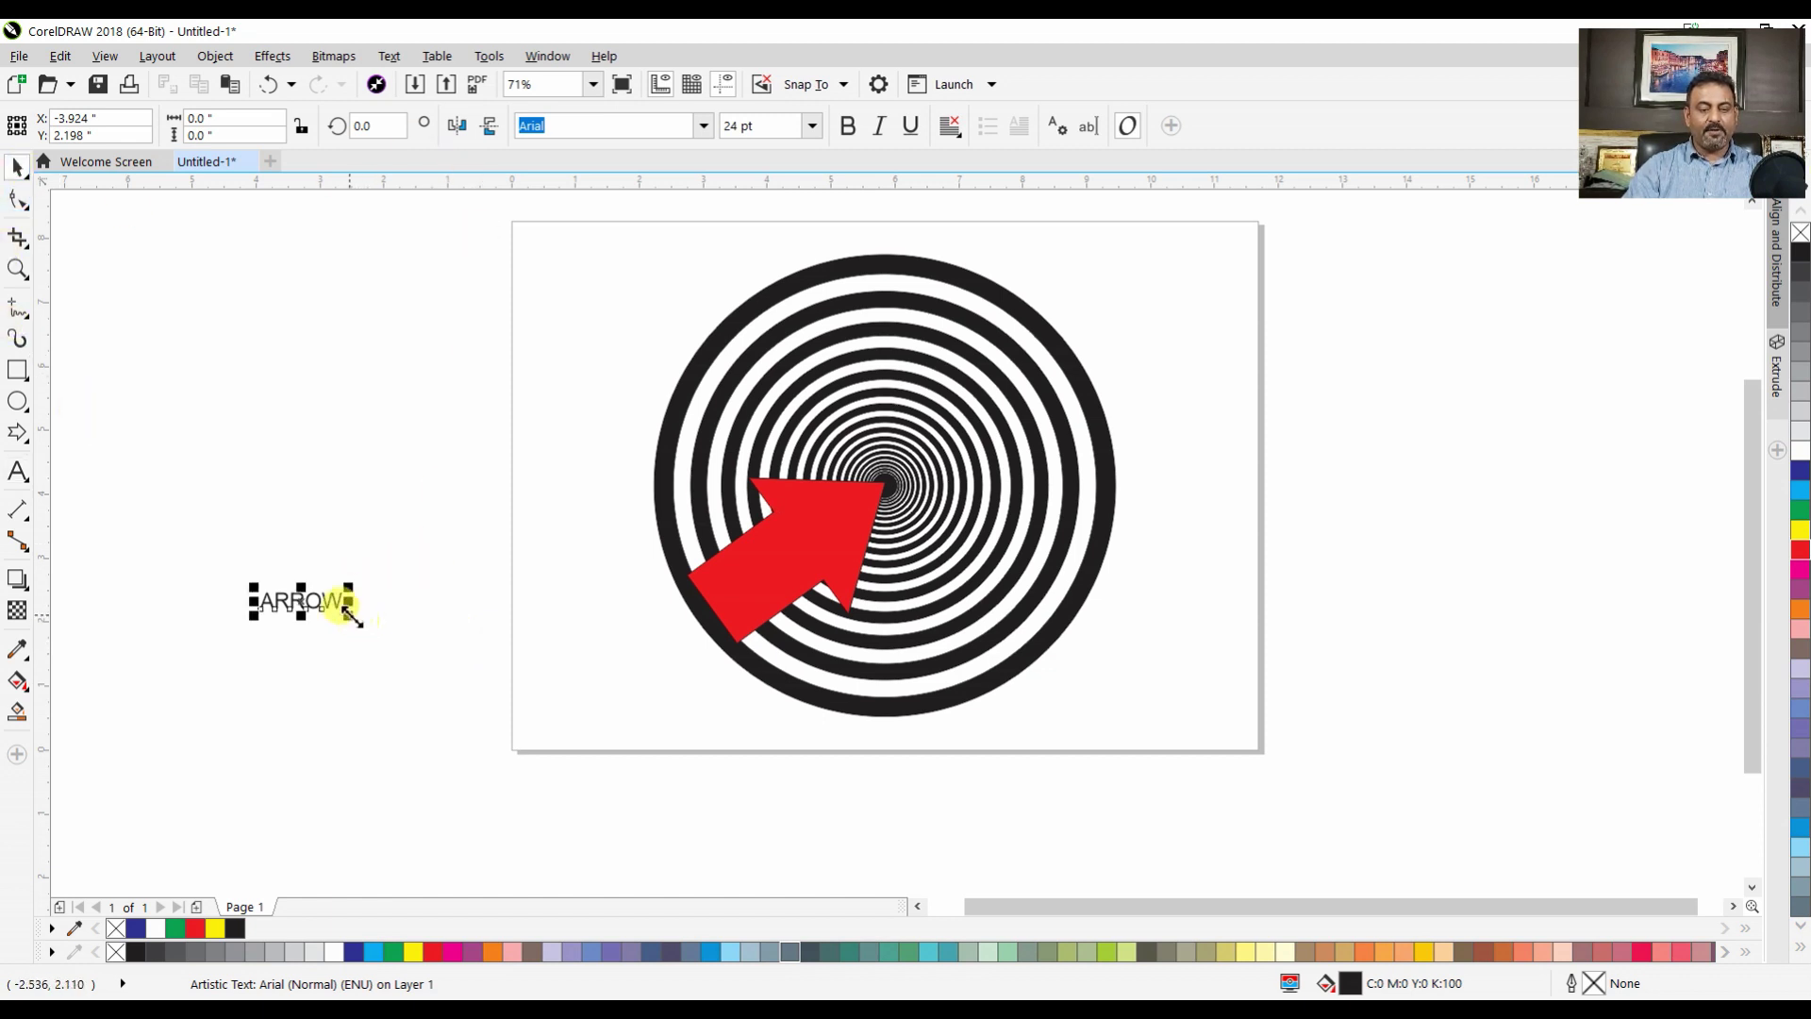
{"action": "left_click_drag", "start_coordinate": [349, 611], "coordinate": [688, 677]}
{"action": "left_click_drag", "start_coordinate": [519, 660], "coordinate": [936, 798]}
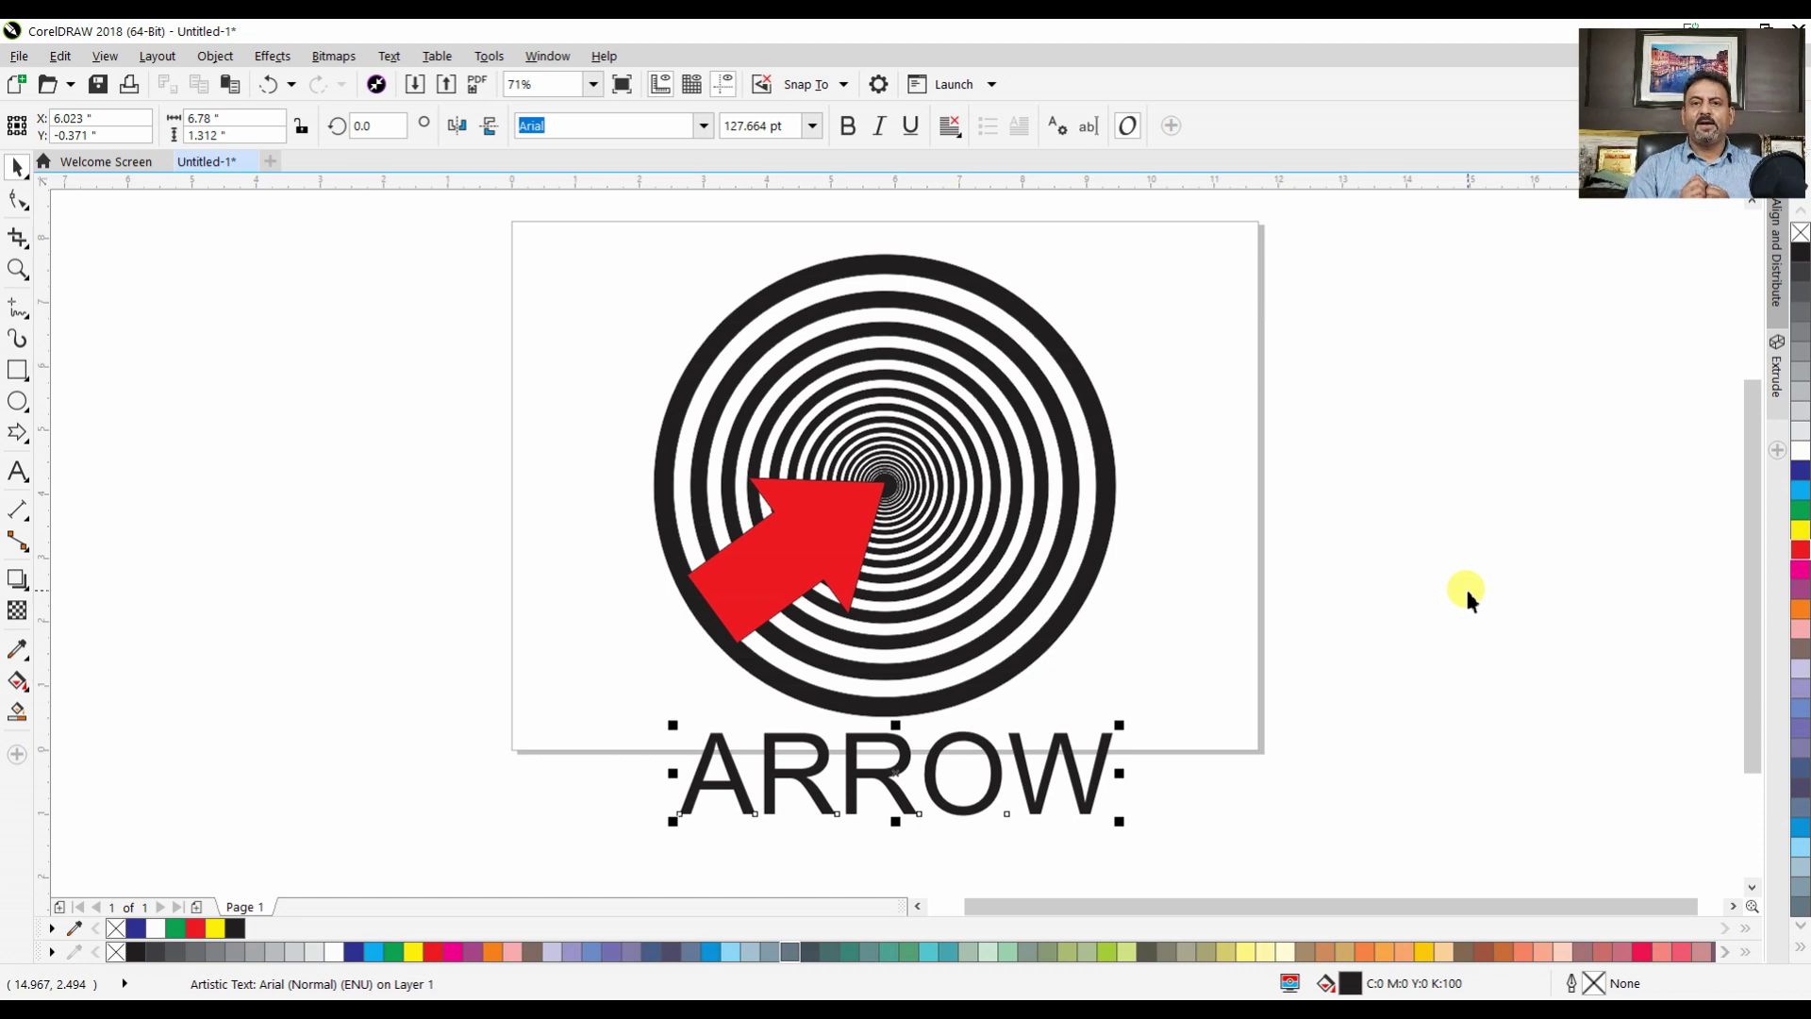
Delete the red arrow from the ring pattern
{"action": "left_click", "coordinate": [808, 525]}
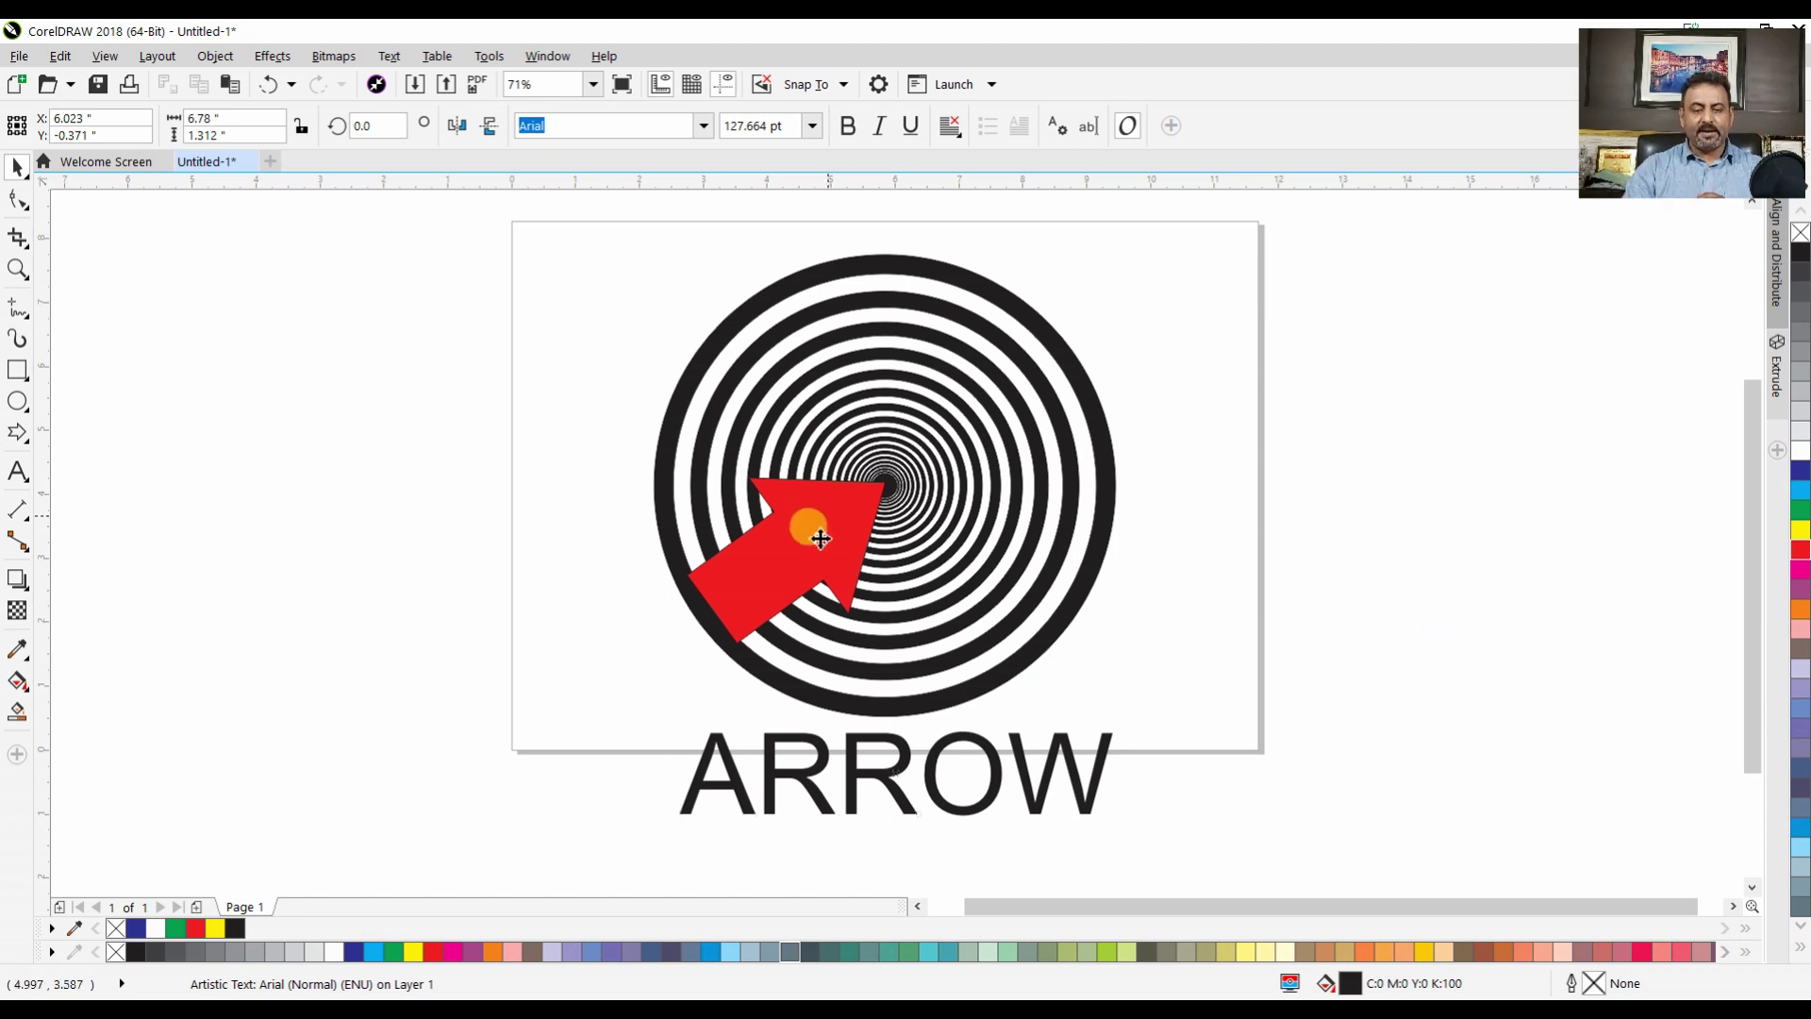
{"action": "left_click", "coordinate": [833, 496]}
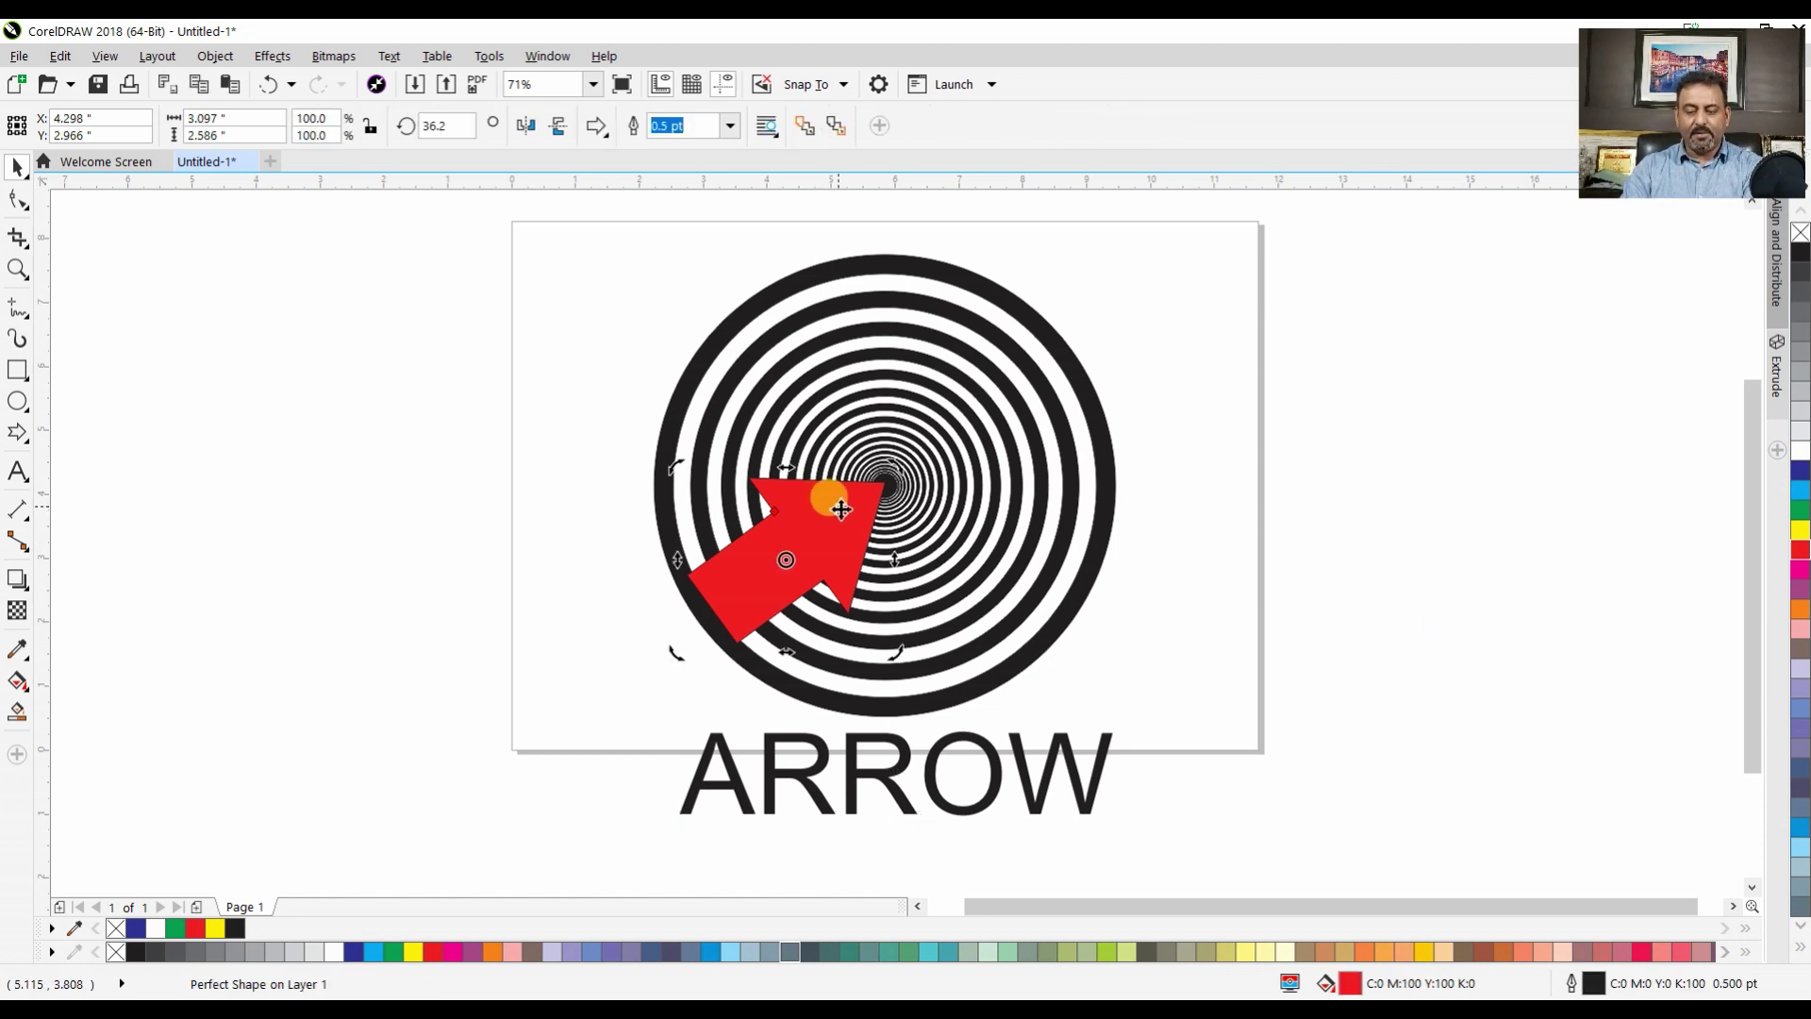
{"action": "key", "text": "Delete"}
{"action": "left_click", "coordinate": [15, 312]}
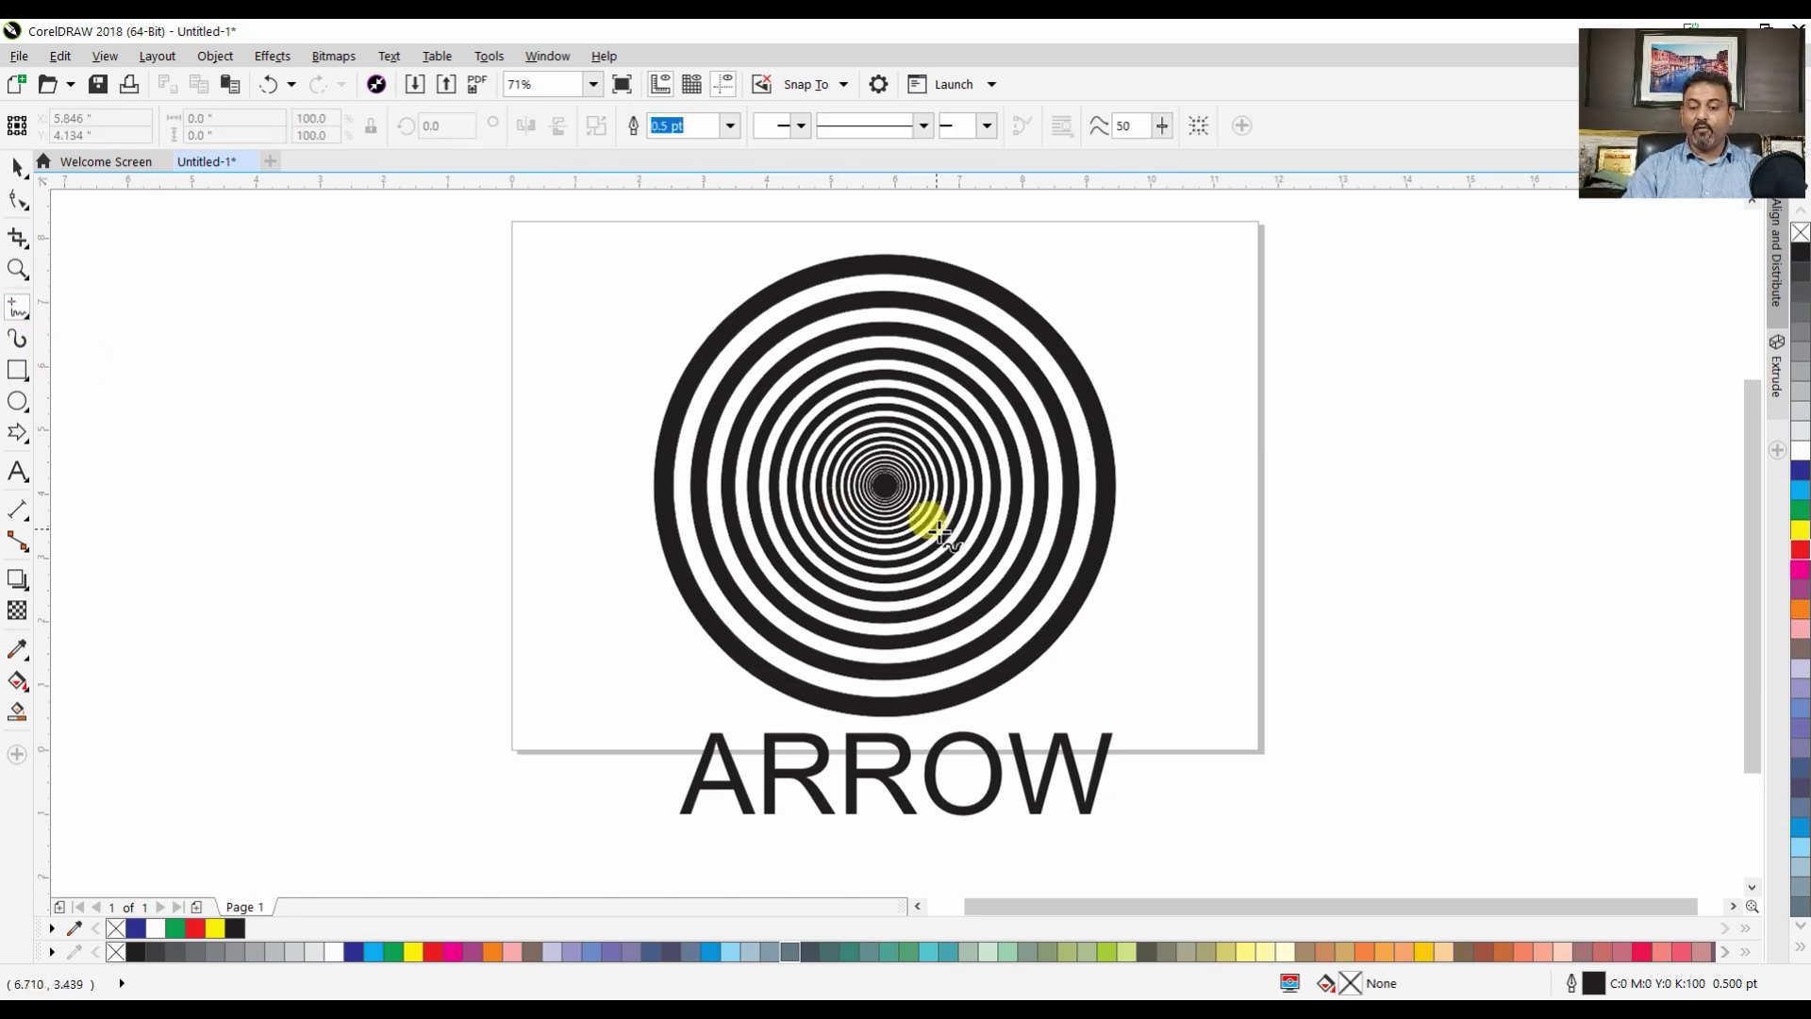
{"action": "key", "text": "space"}
Delete the ring pattern together with the ARROW text to leave an empty page
{"action": "left_click", "coordinate": [987, 750]}
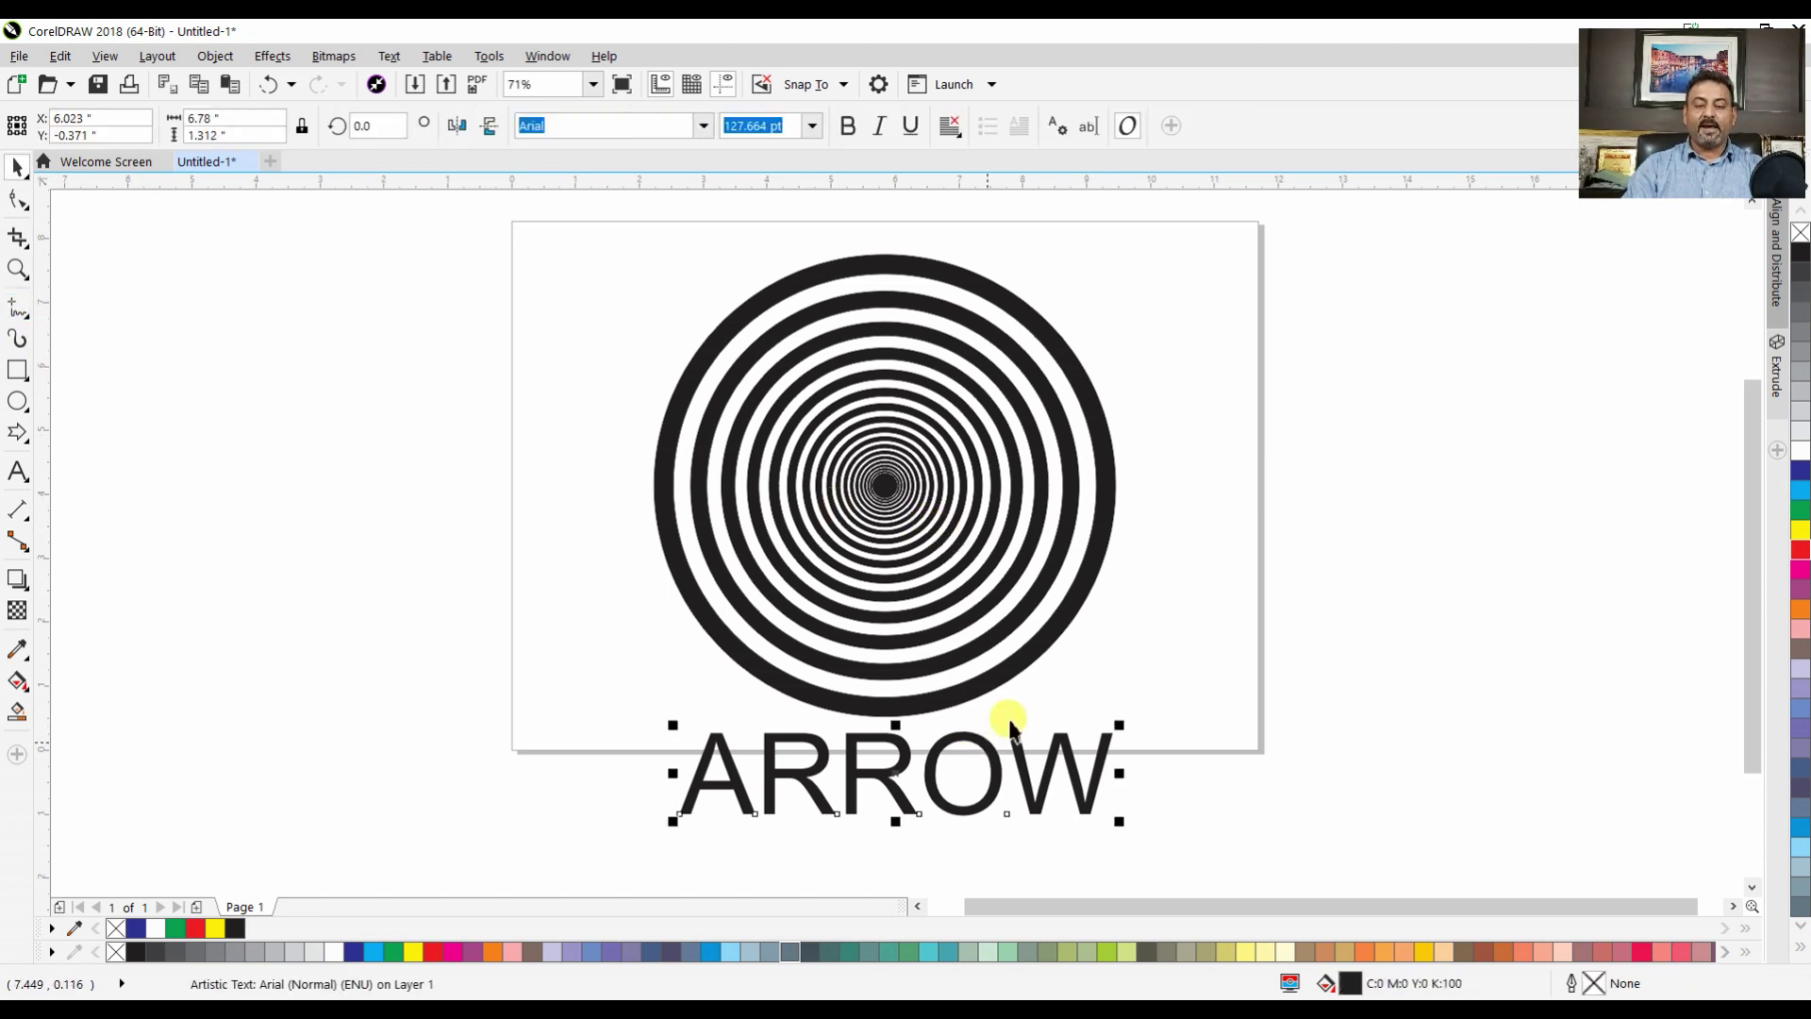
{"action": "left_click", "coordinate": [1008, 719]}
{"action": "scroll", "coordinate": [591, 227], "scroll_direction": "down", "scroll_amount": 2}
{"action": "key", "text": "ctrl+a"}
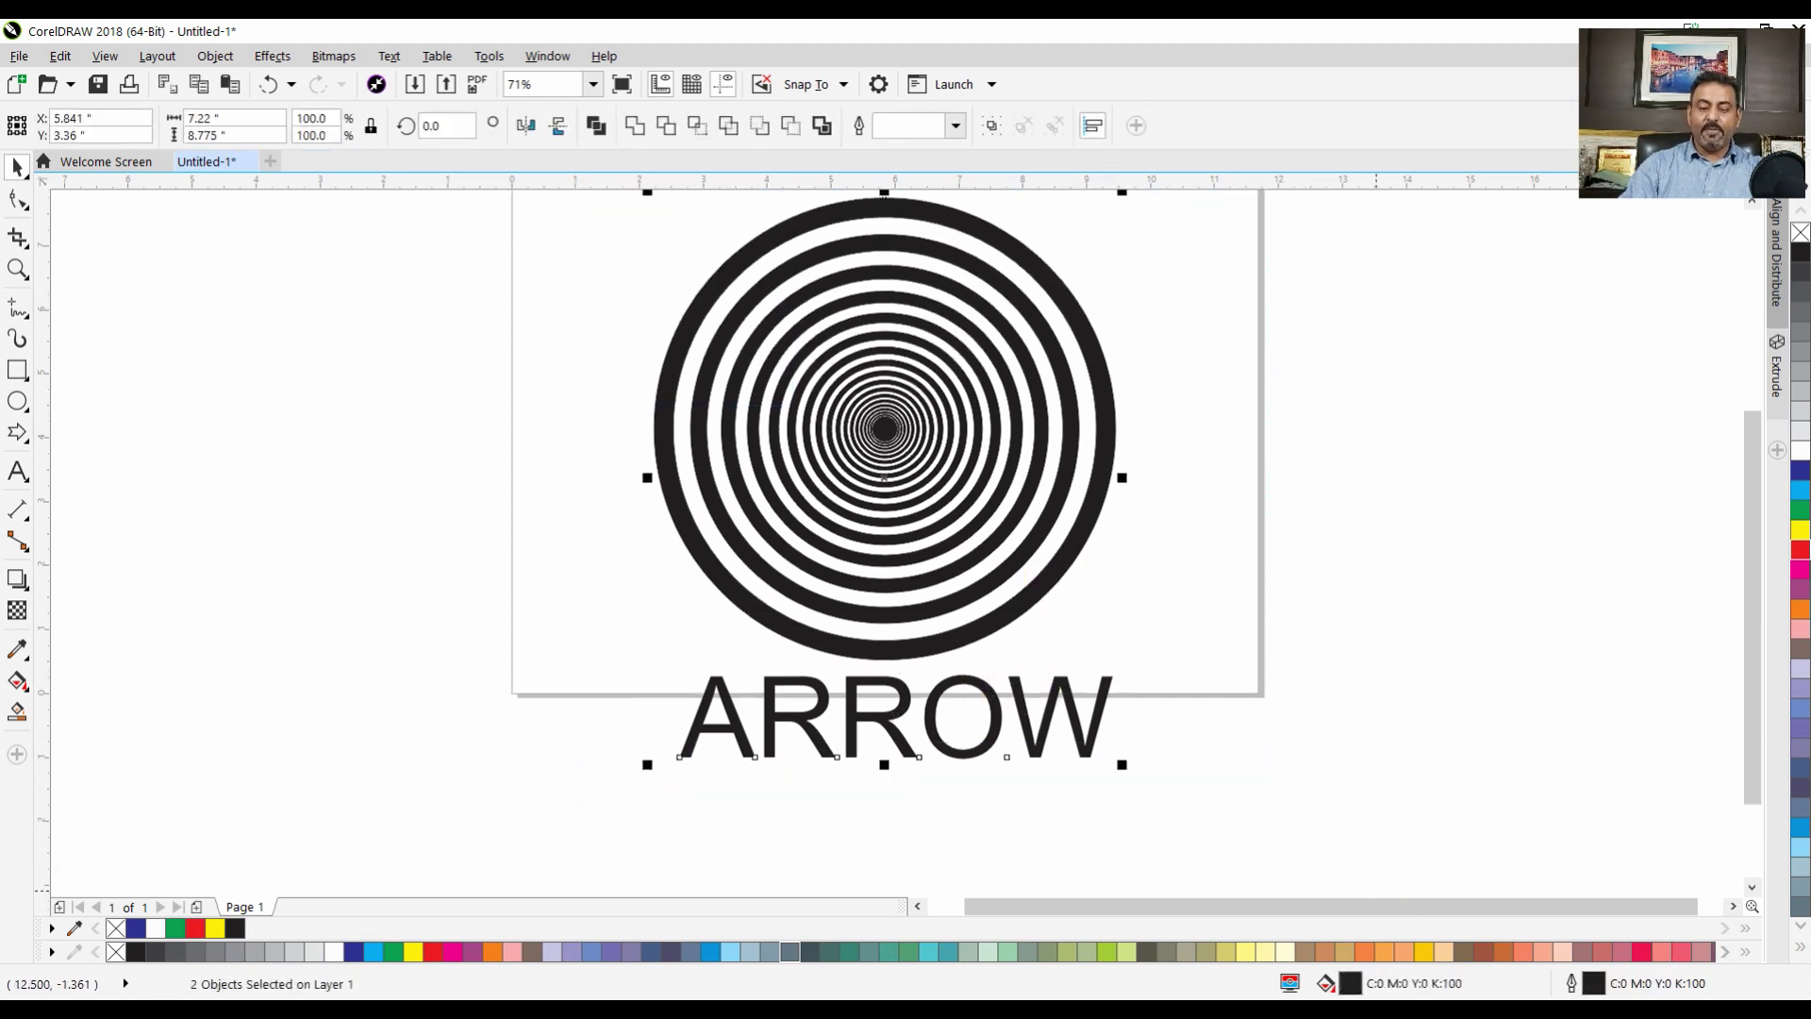
{"action": "key", "text": "Delete"}
{"action": "key", "text": "shift+F4"}
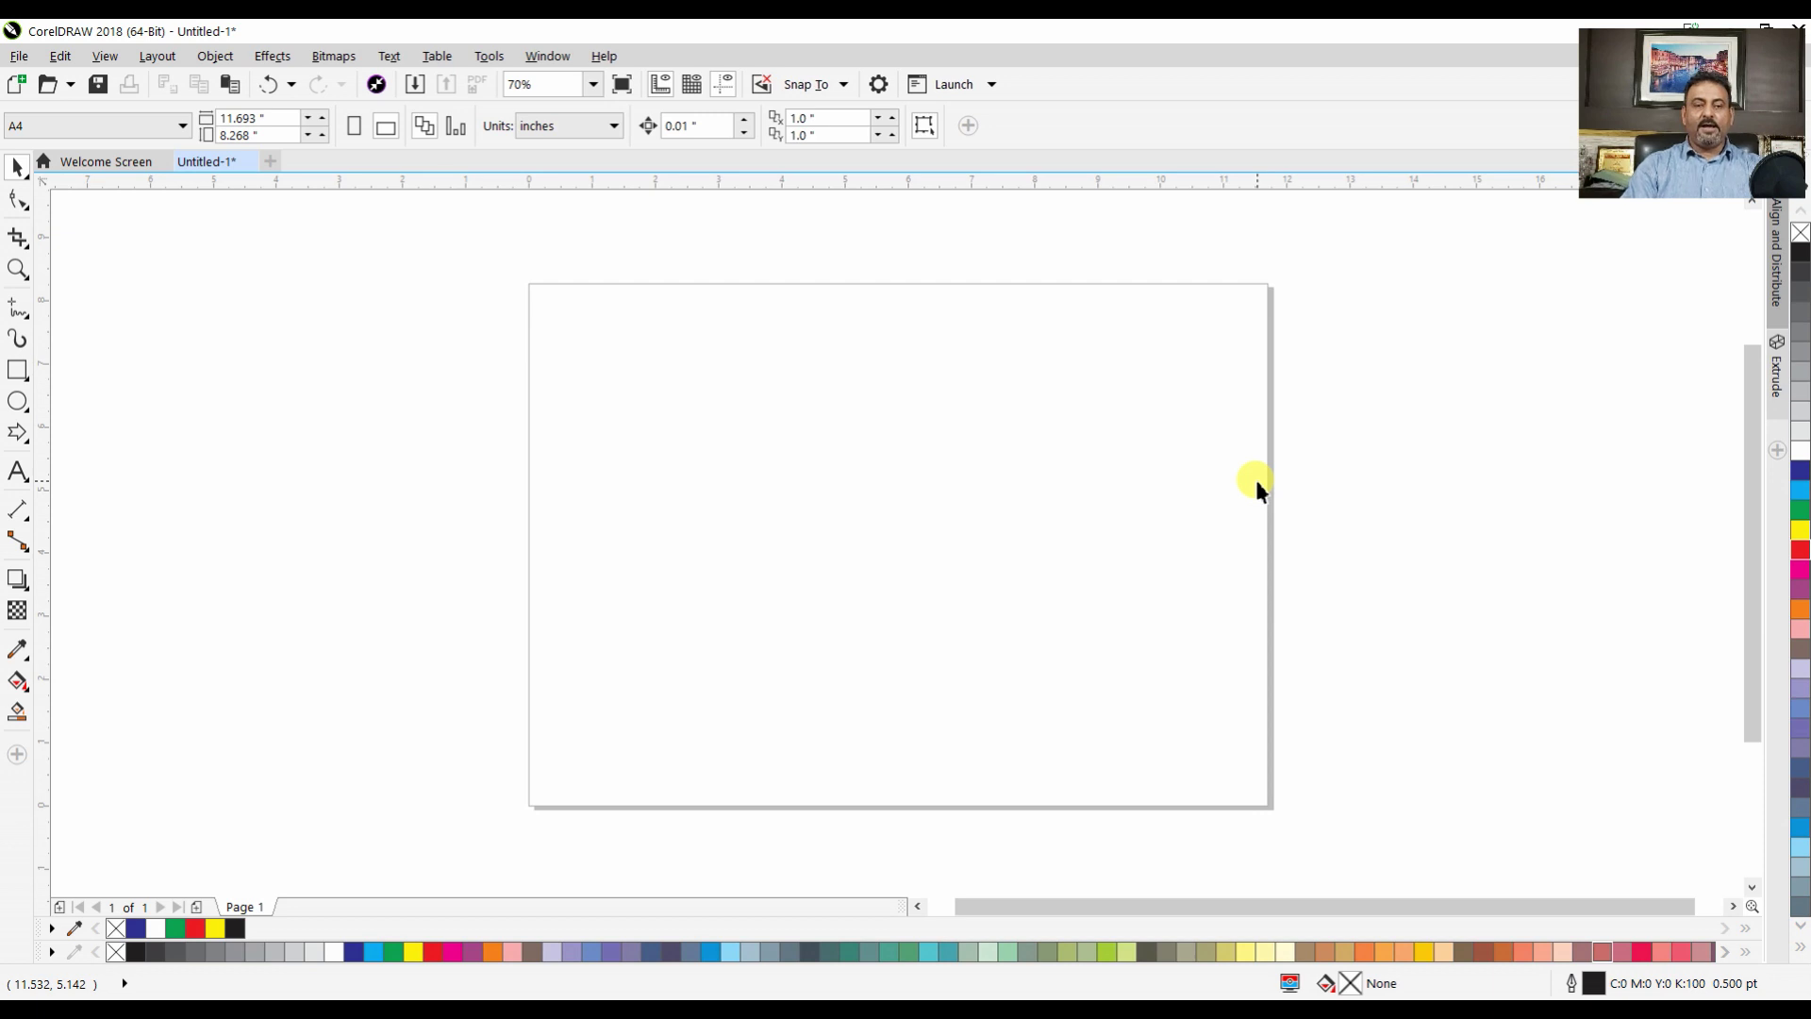
{"action": "key", "text": "z"}
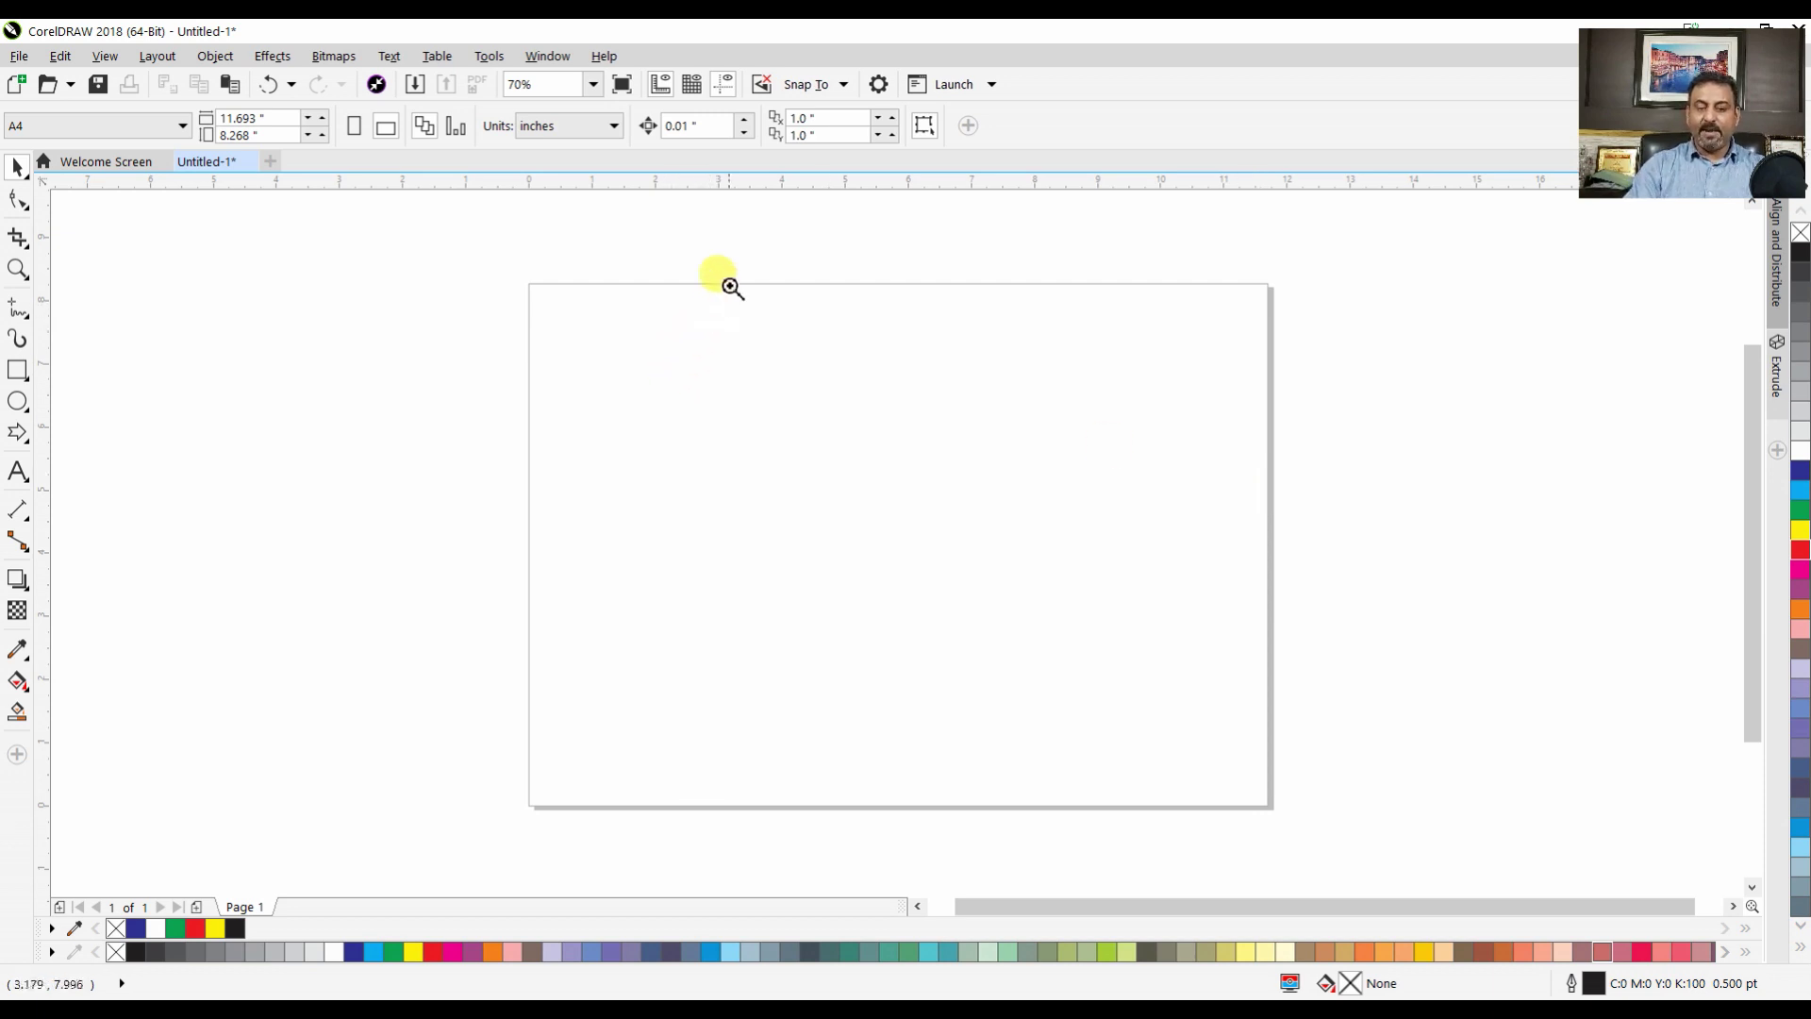
{"action": "left_click_drag", "start_coordinate": [642, 295], "coordinate": [1233, 771]}
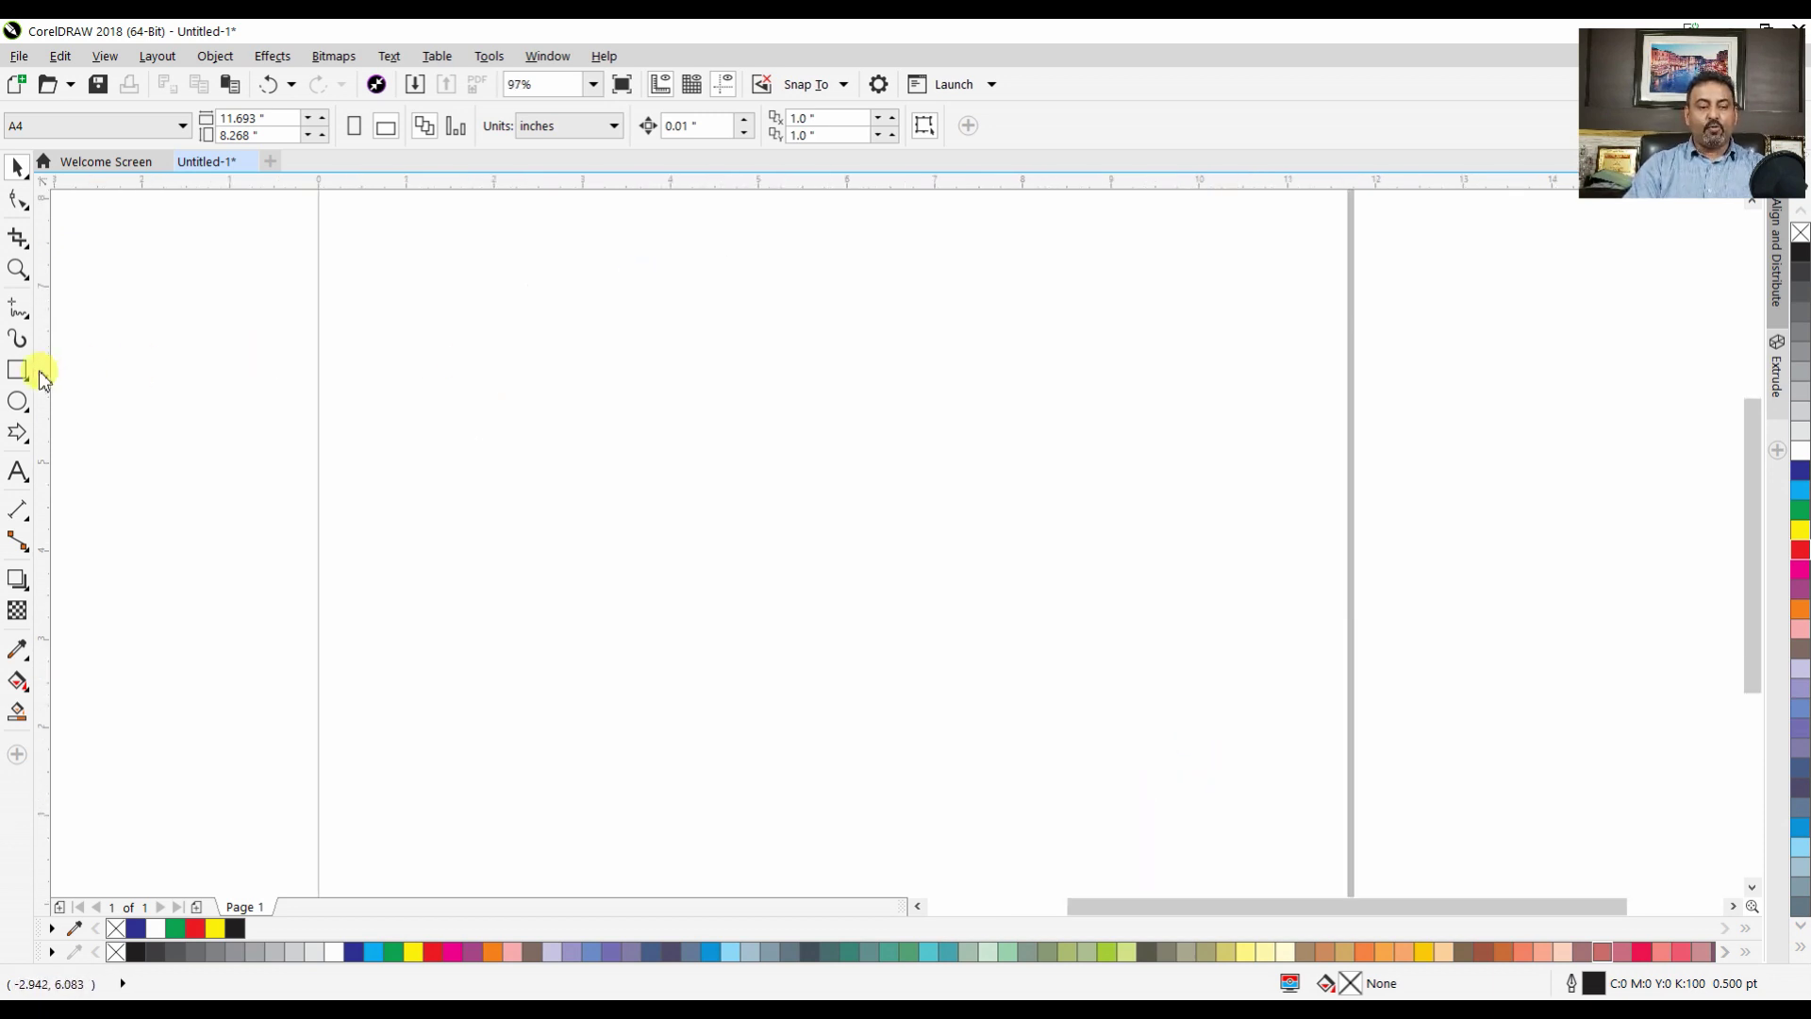
Start an artistic text list near the page's upper-left area with the first line "1. PICK TOOL"
{"action": "left_click", "coordinate": [17, 470]}
{"action": "left_click", "coordinate": [471, 301]}
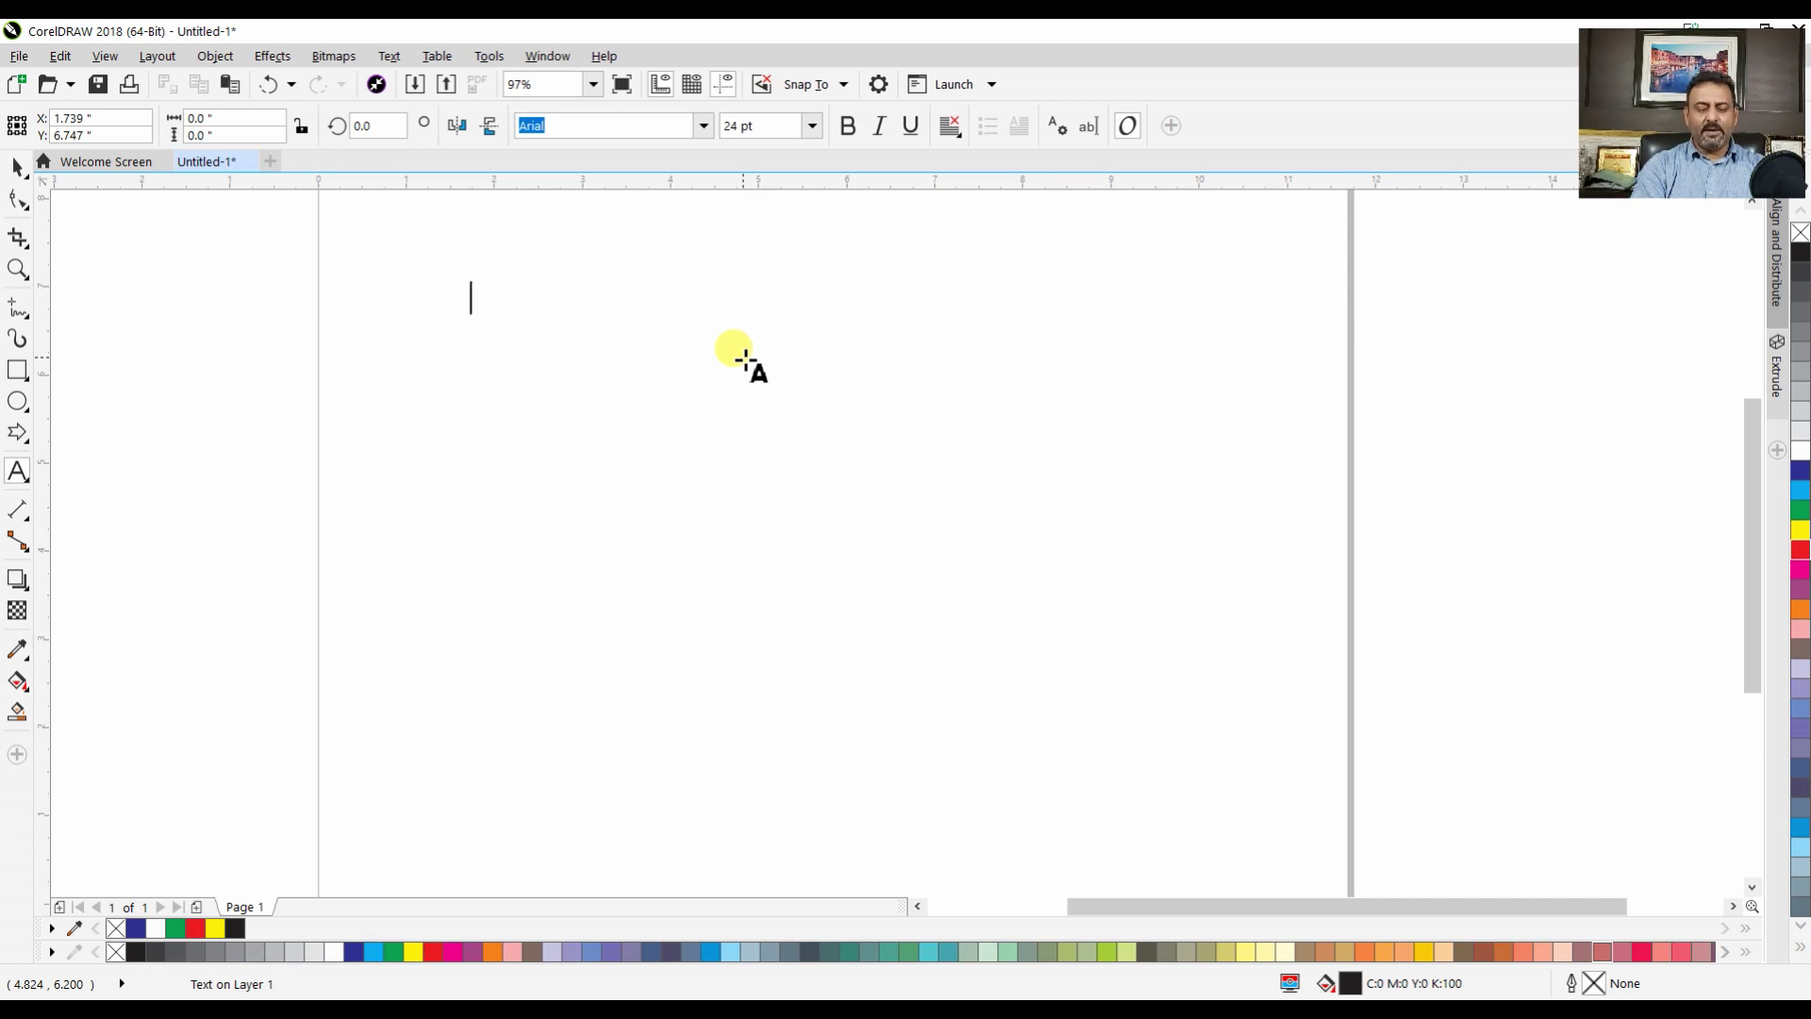
{"action": "type", "text": "1."}
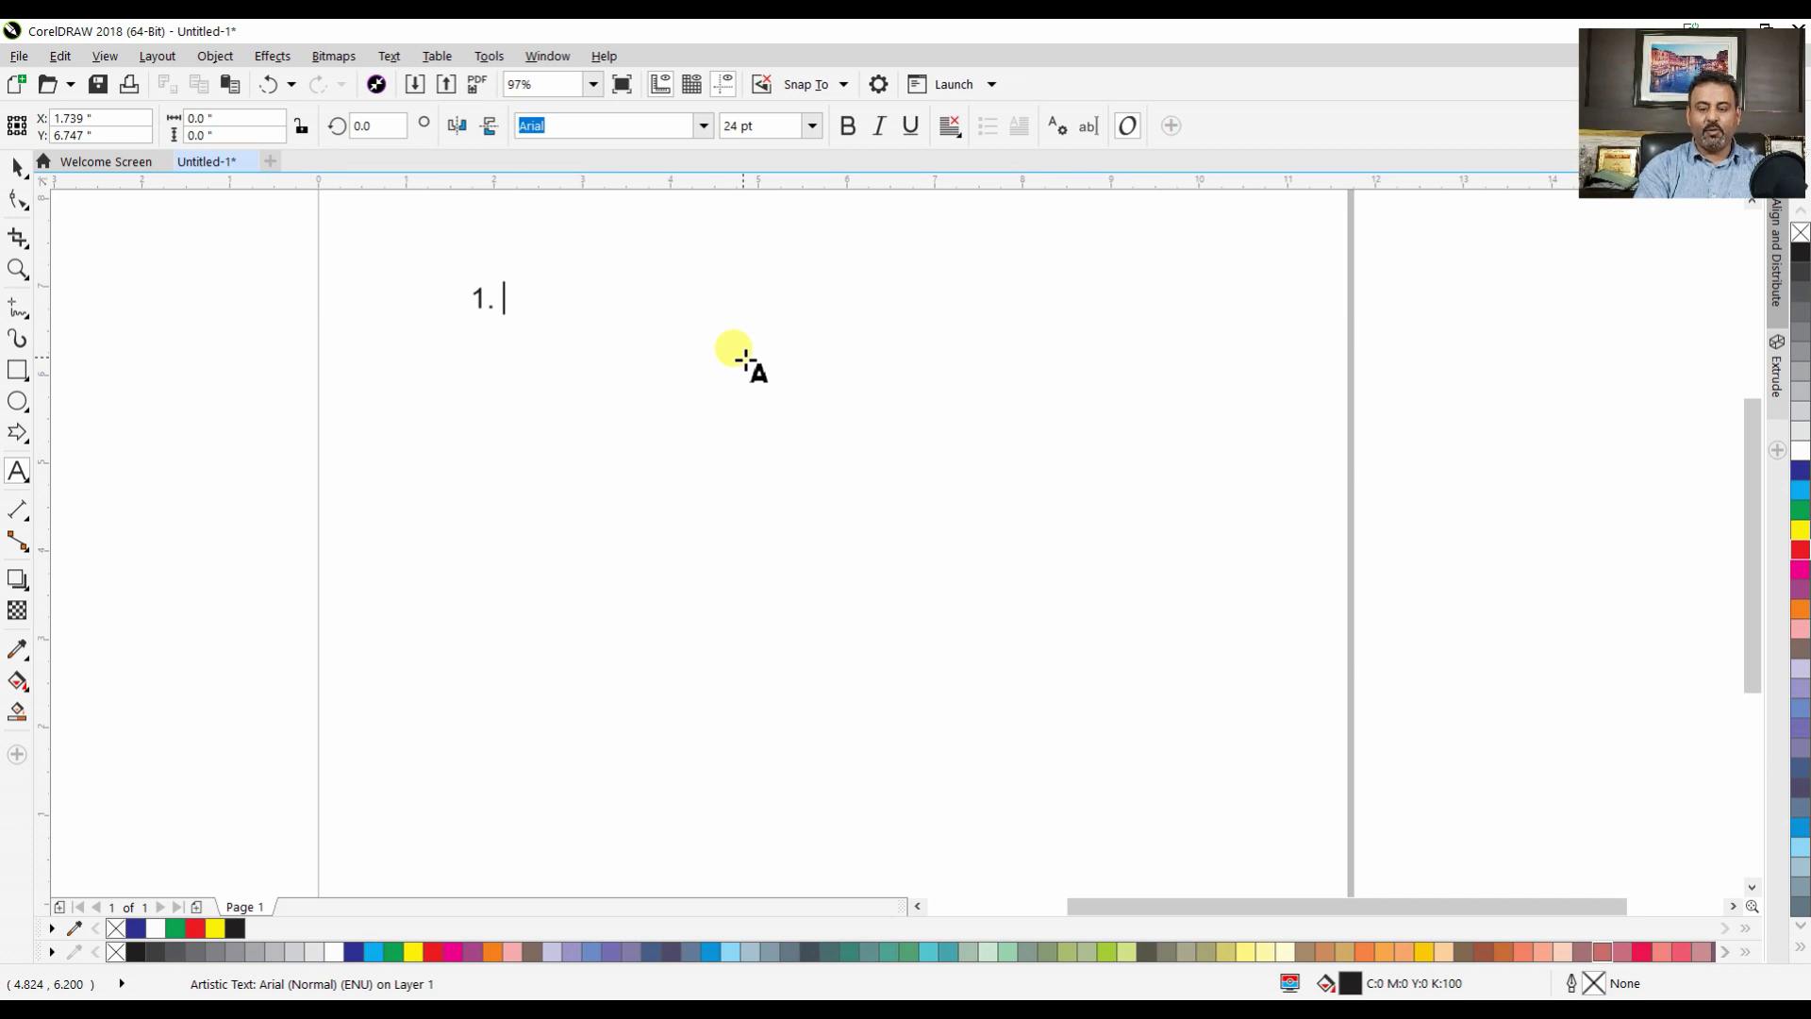
{"action": "type", "text": "PICK TOO"}
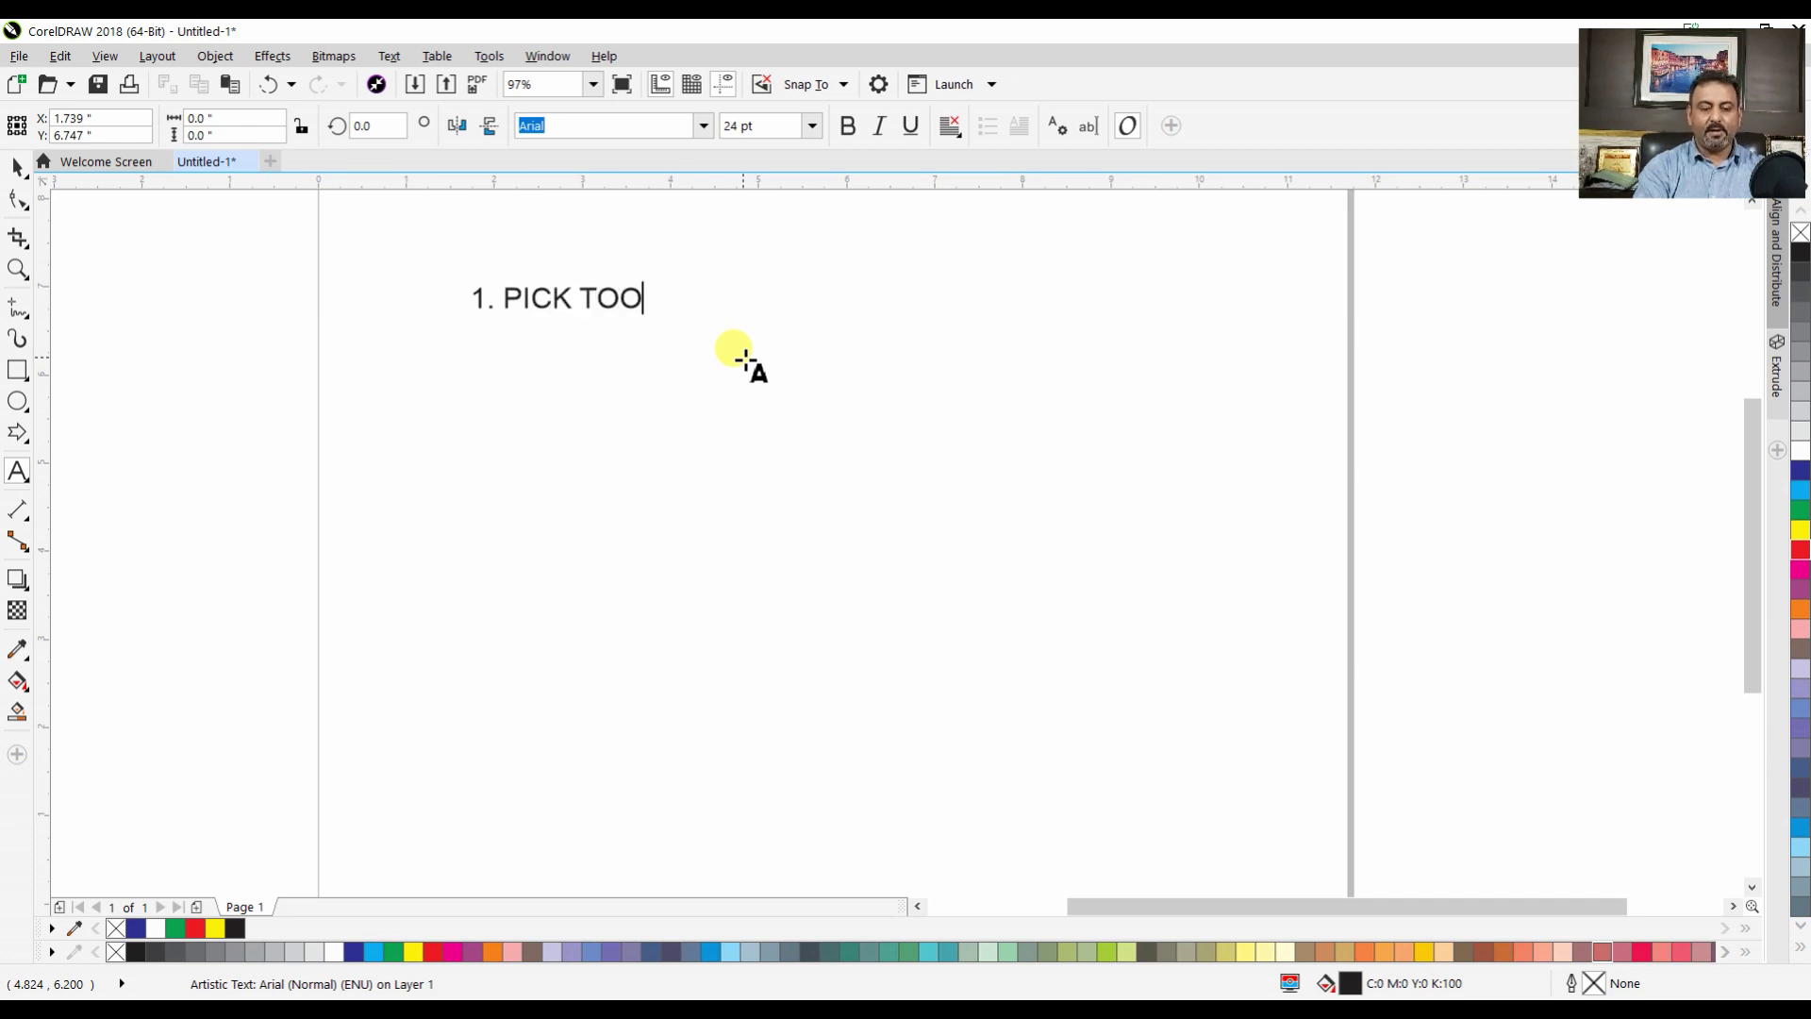
{"action": "type", "text": "L"}
{"action": "key", "text": "Return"}
Add "2. SHAPE TOOL" as the second line of the text list
{"action": "type", "text": "2. "}
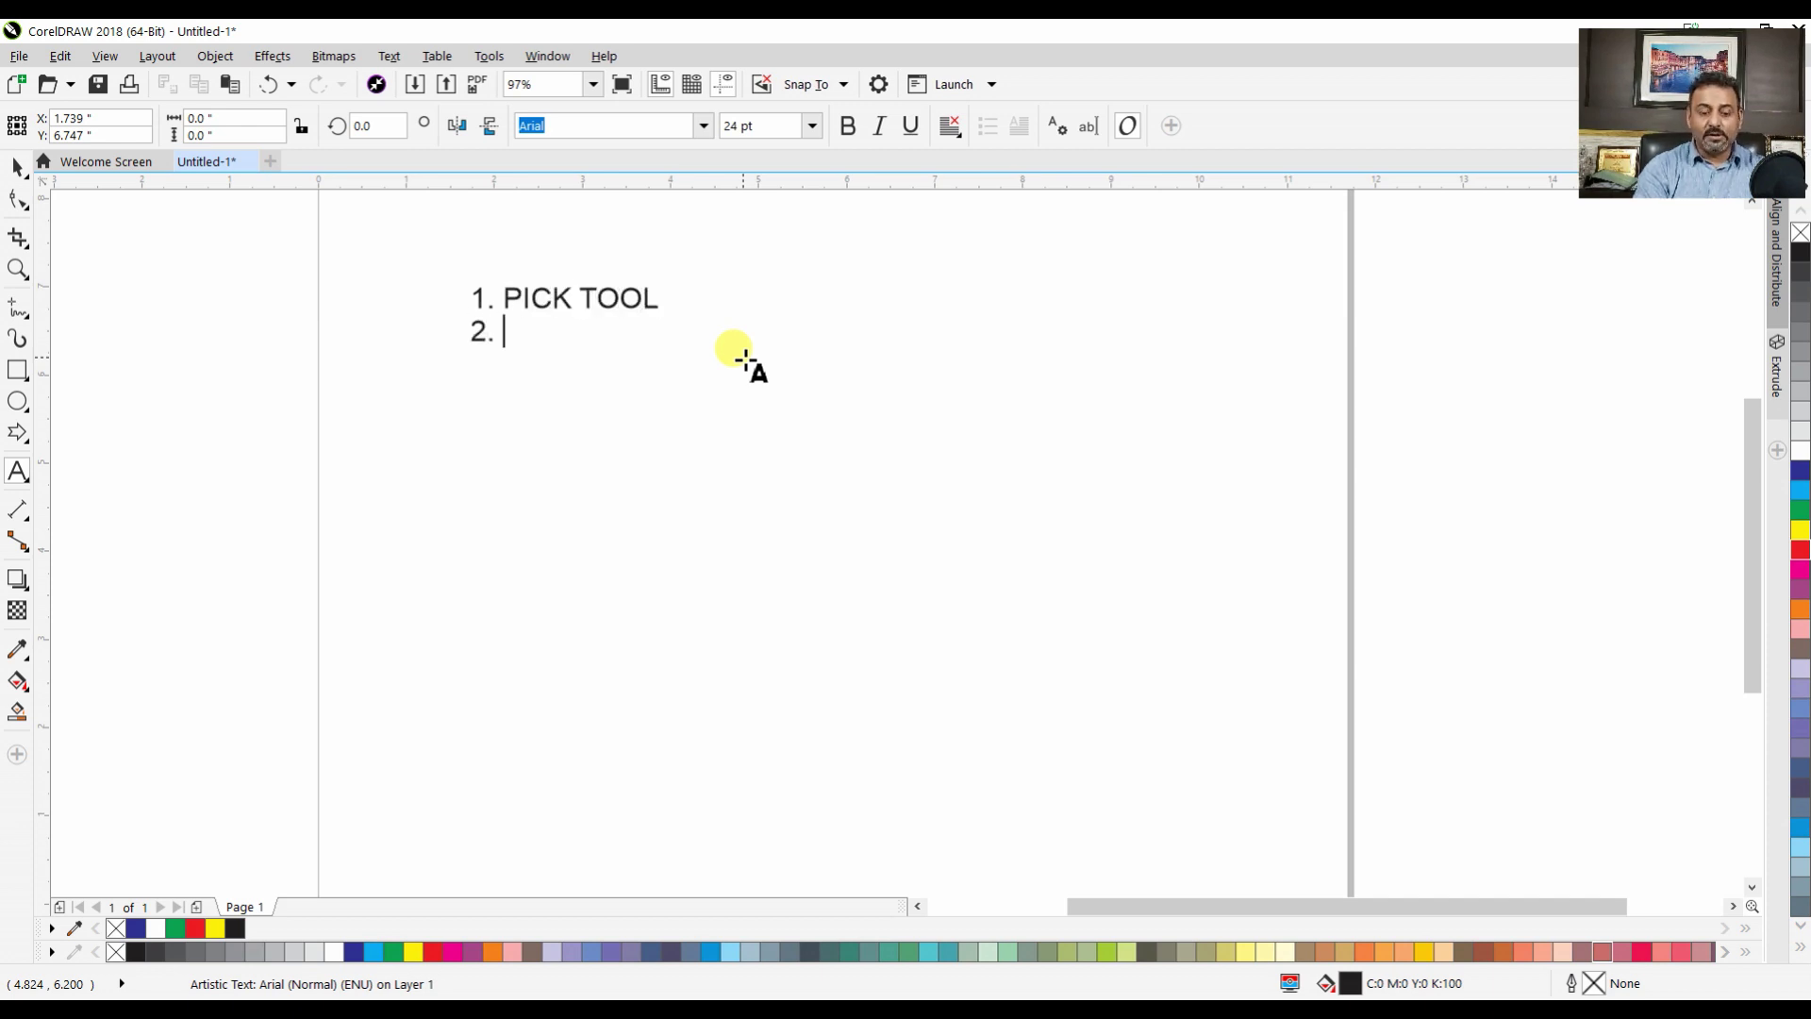
{"action": "type", "text": "S"}
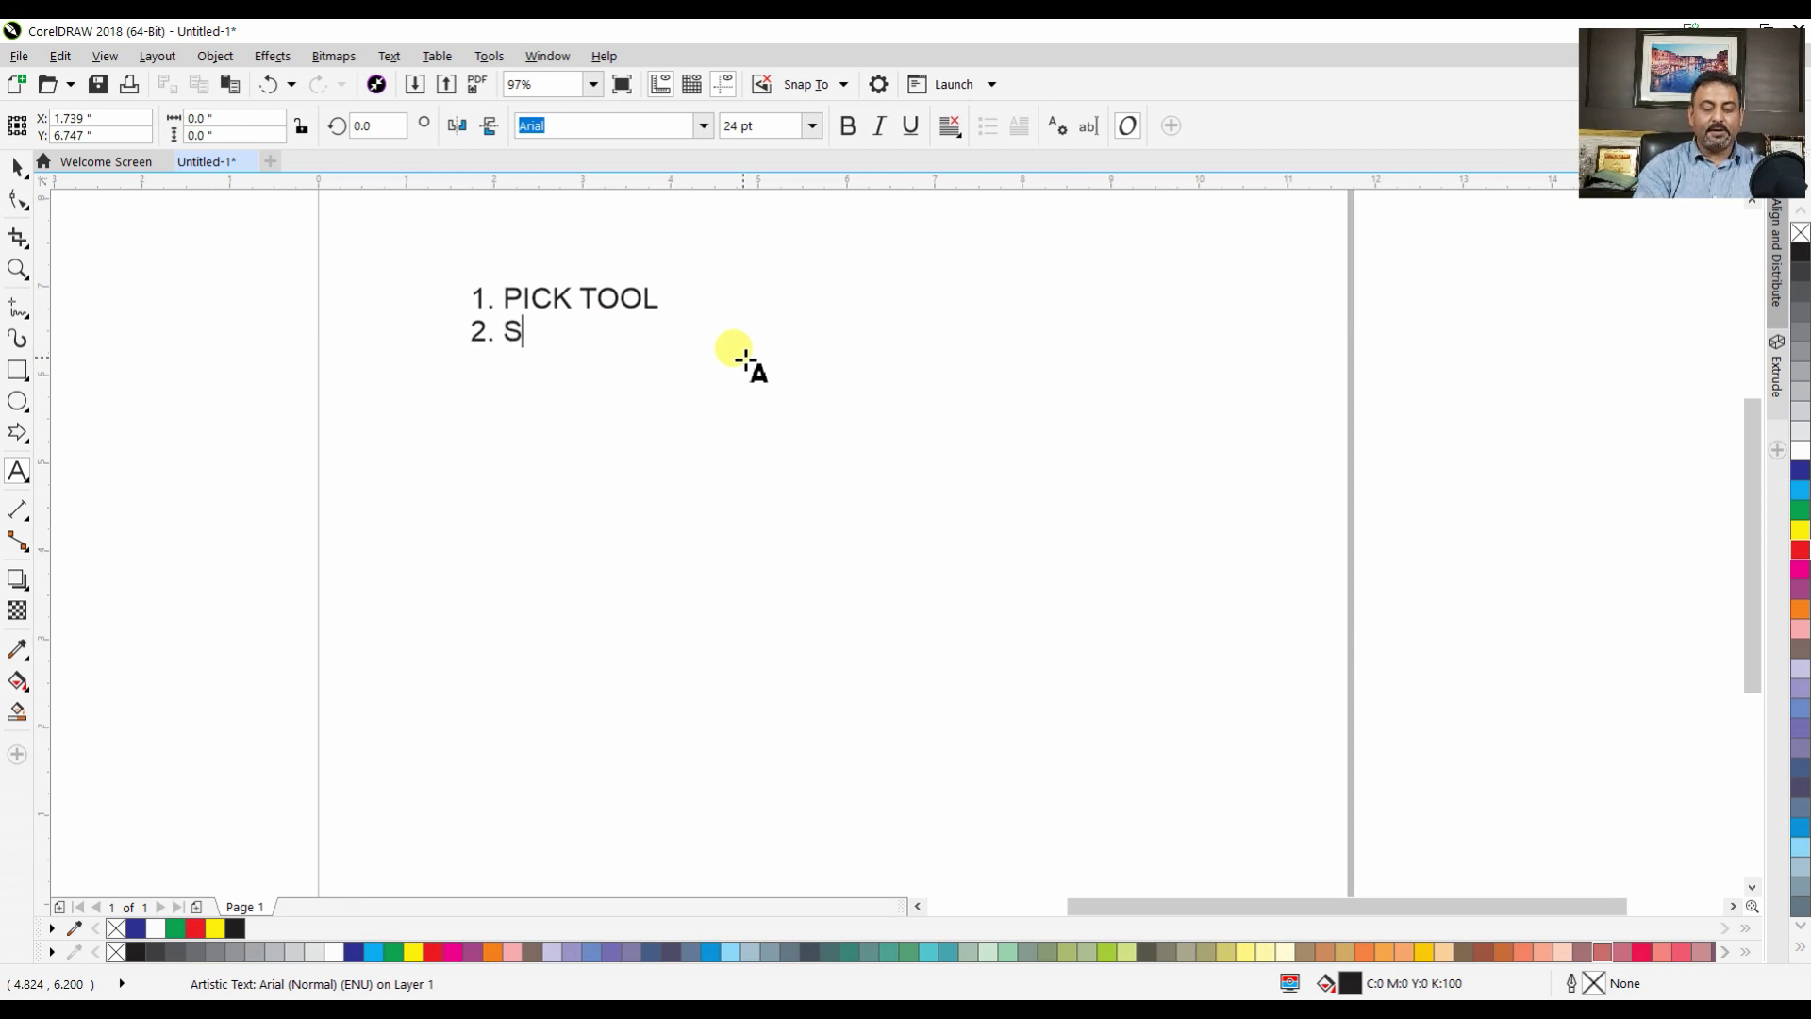
{"action": "type", "text": "HAPE TOLL"}
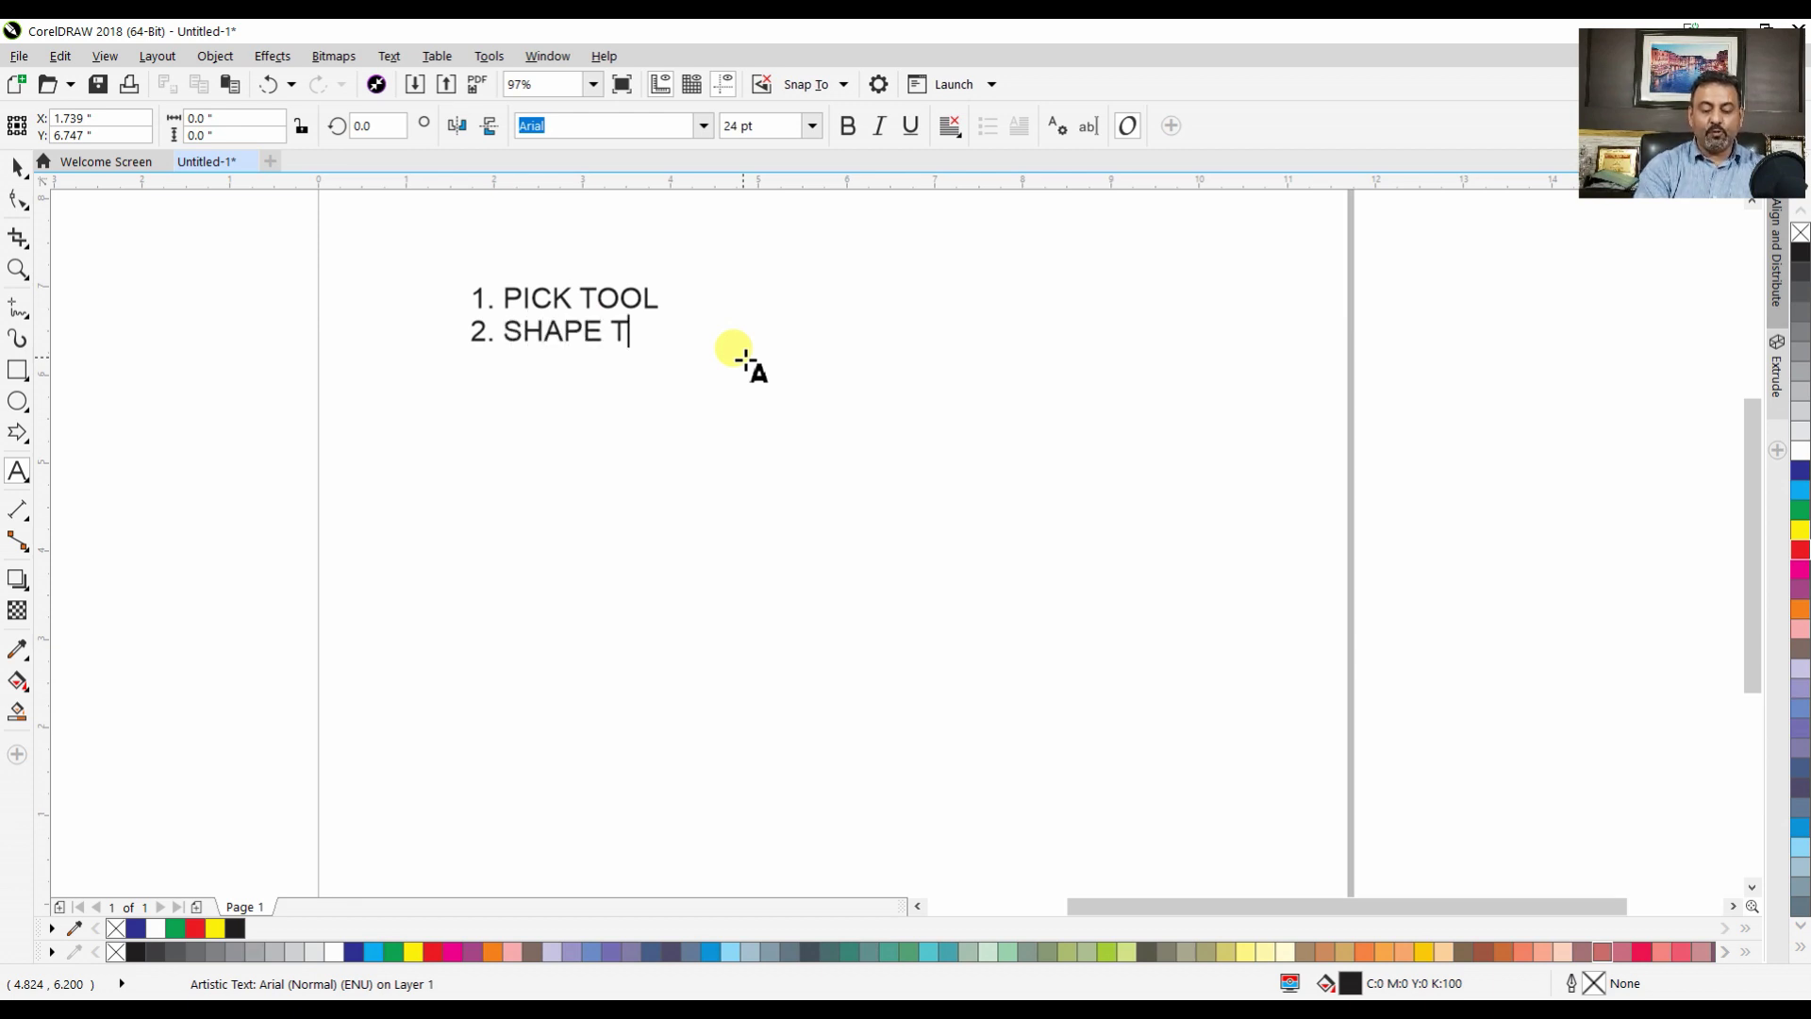
{"action": "key", "text": "BackSpace"}
{"action": "key", "text": "BackSpace"}
{"action": "type", "text": "OL"}
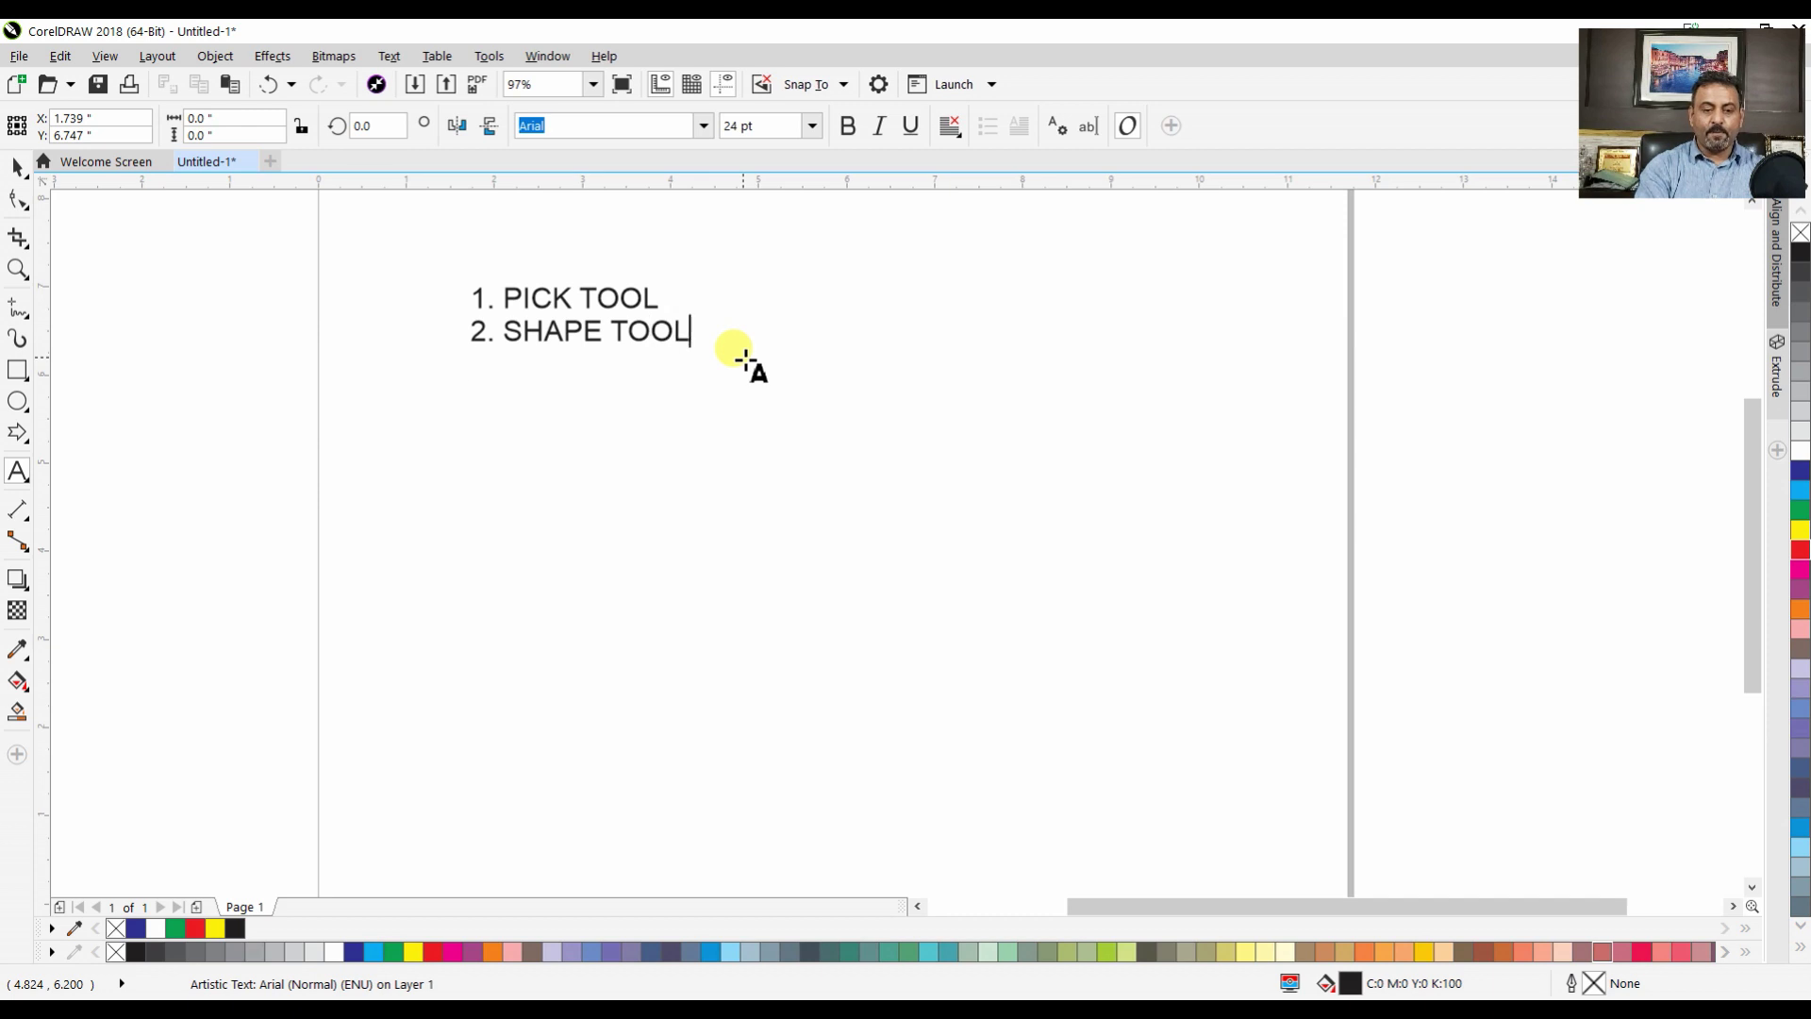
{"action": "key", "text": "Return"}
Add the lines "3. CROP TOOL" and "4. ZOOM" to the text list
{"action": "type", "text": "3. "}
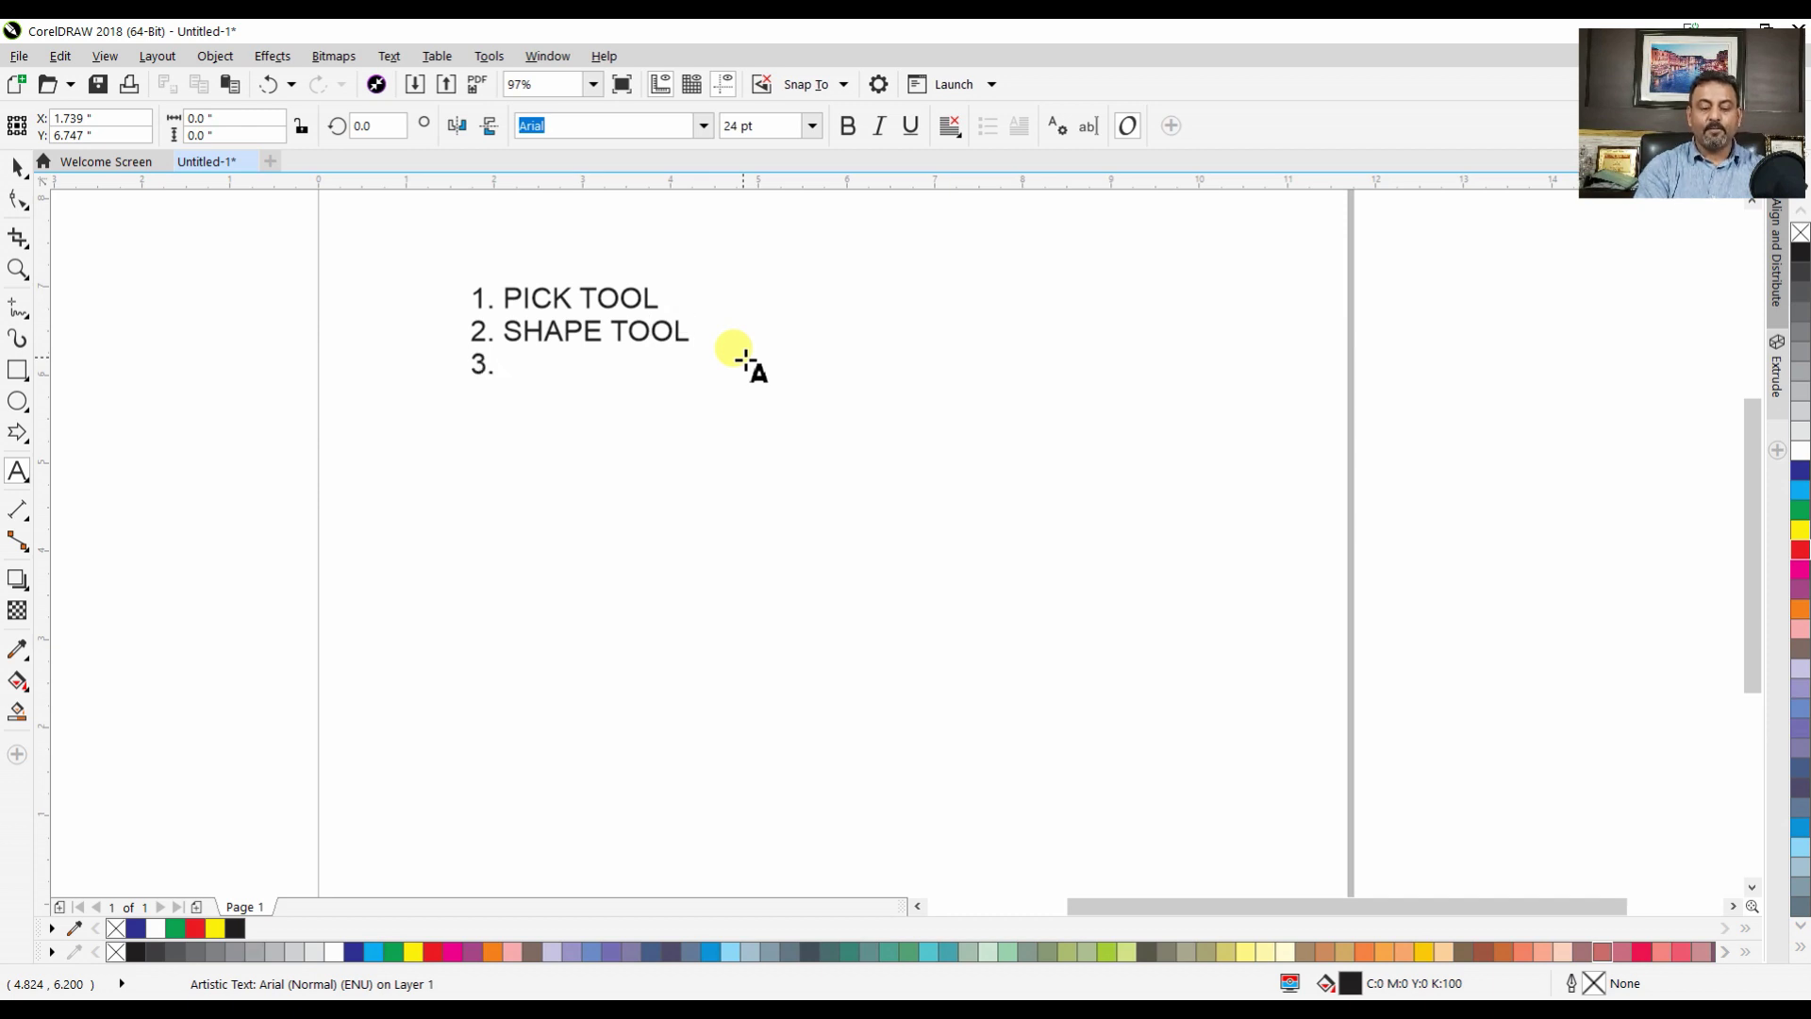
{"action": "type", "text": "CROP TOO"}
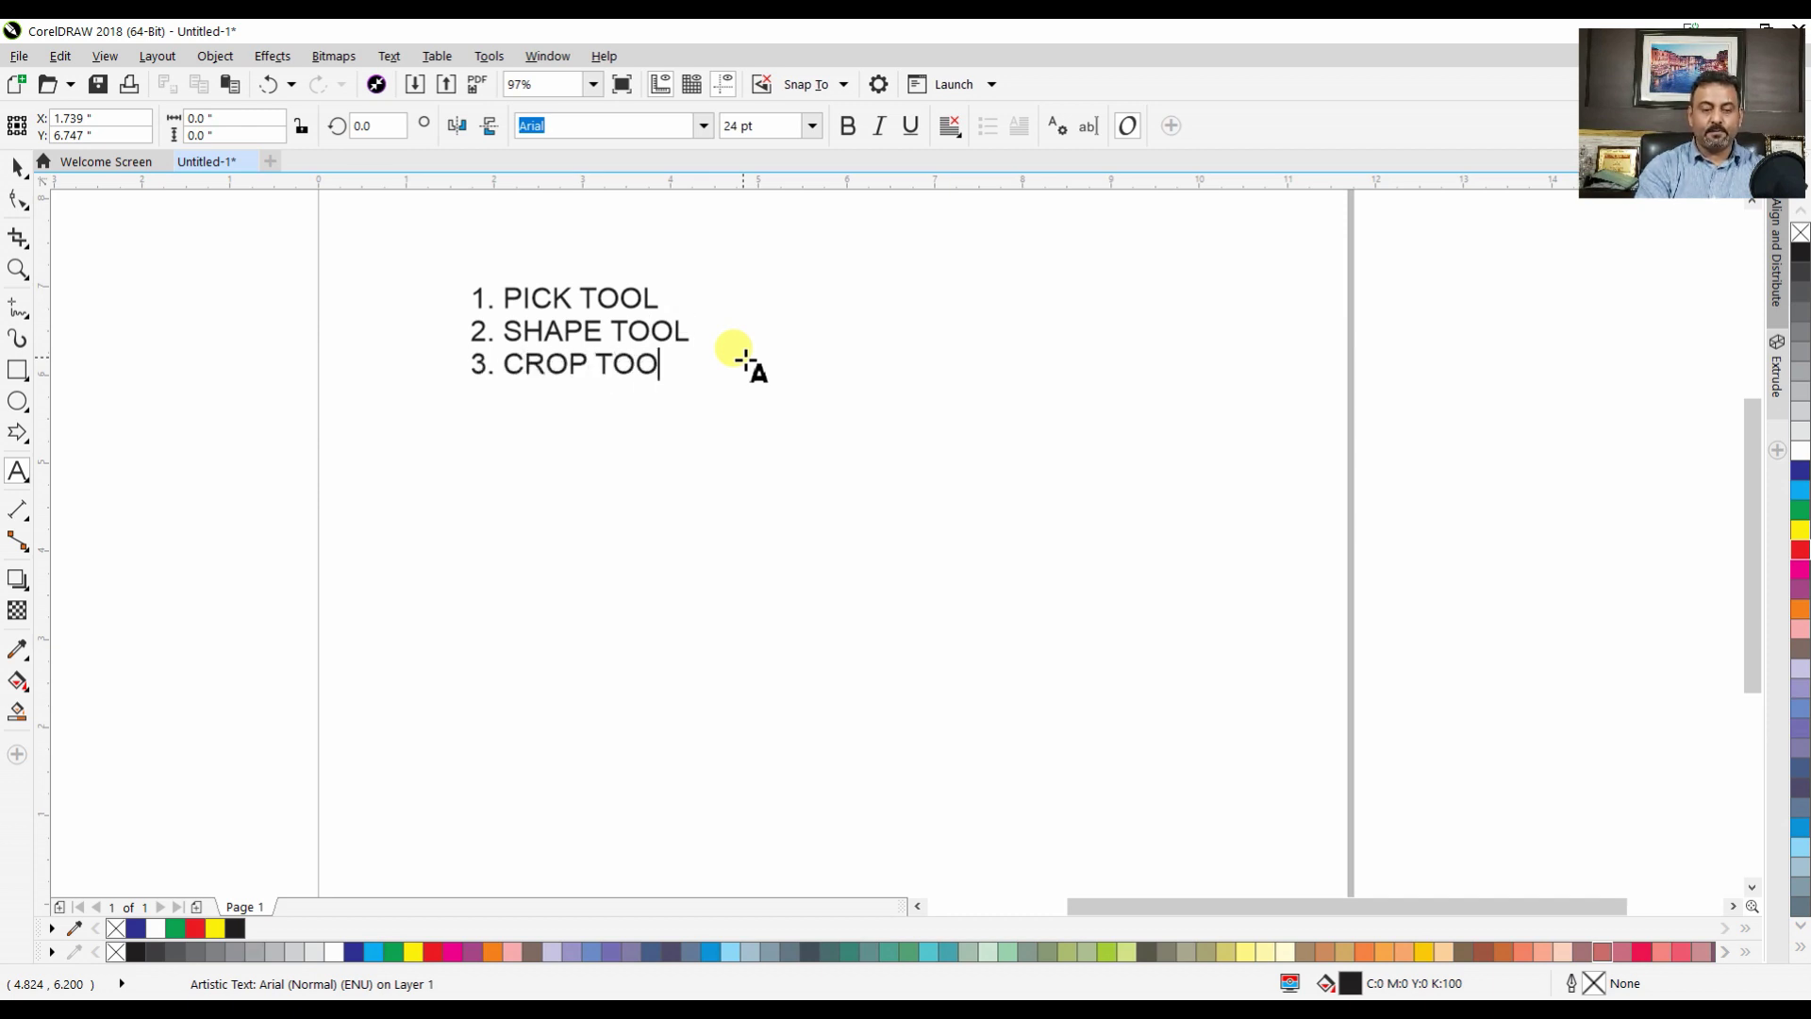
{"action": "type", "text": "L"}
{"action": "key", "text": "Return"}
{"action": "type", "text": "4. "}
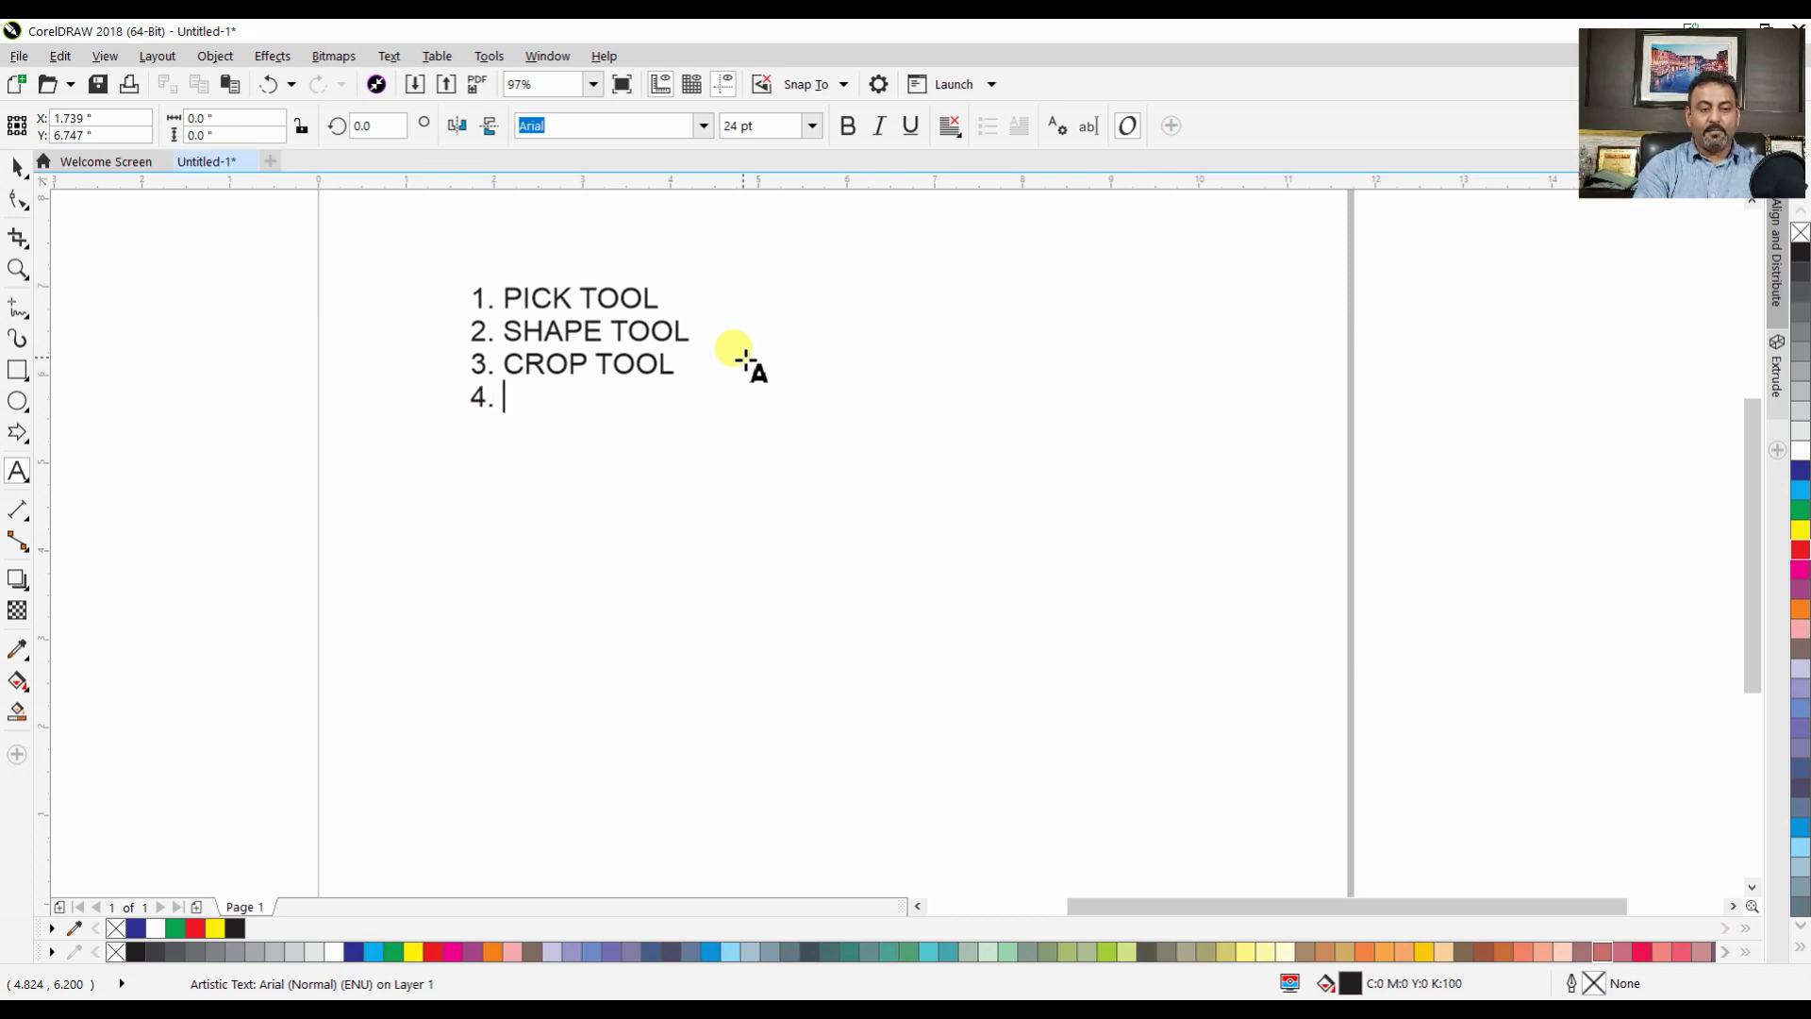
{"action": "type", "text": "ZOOM"}
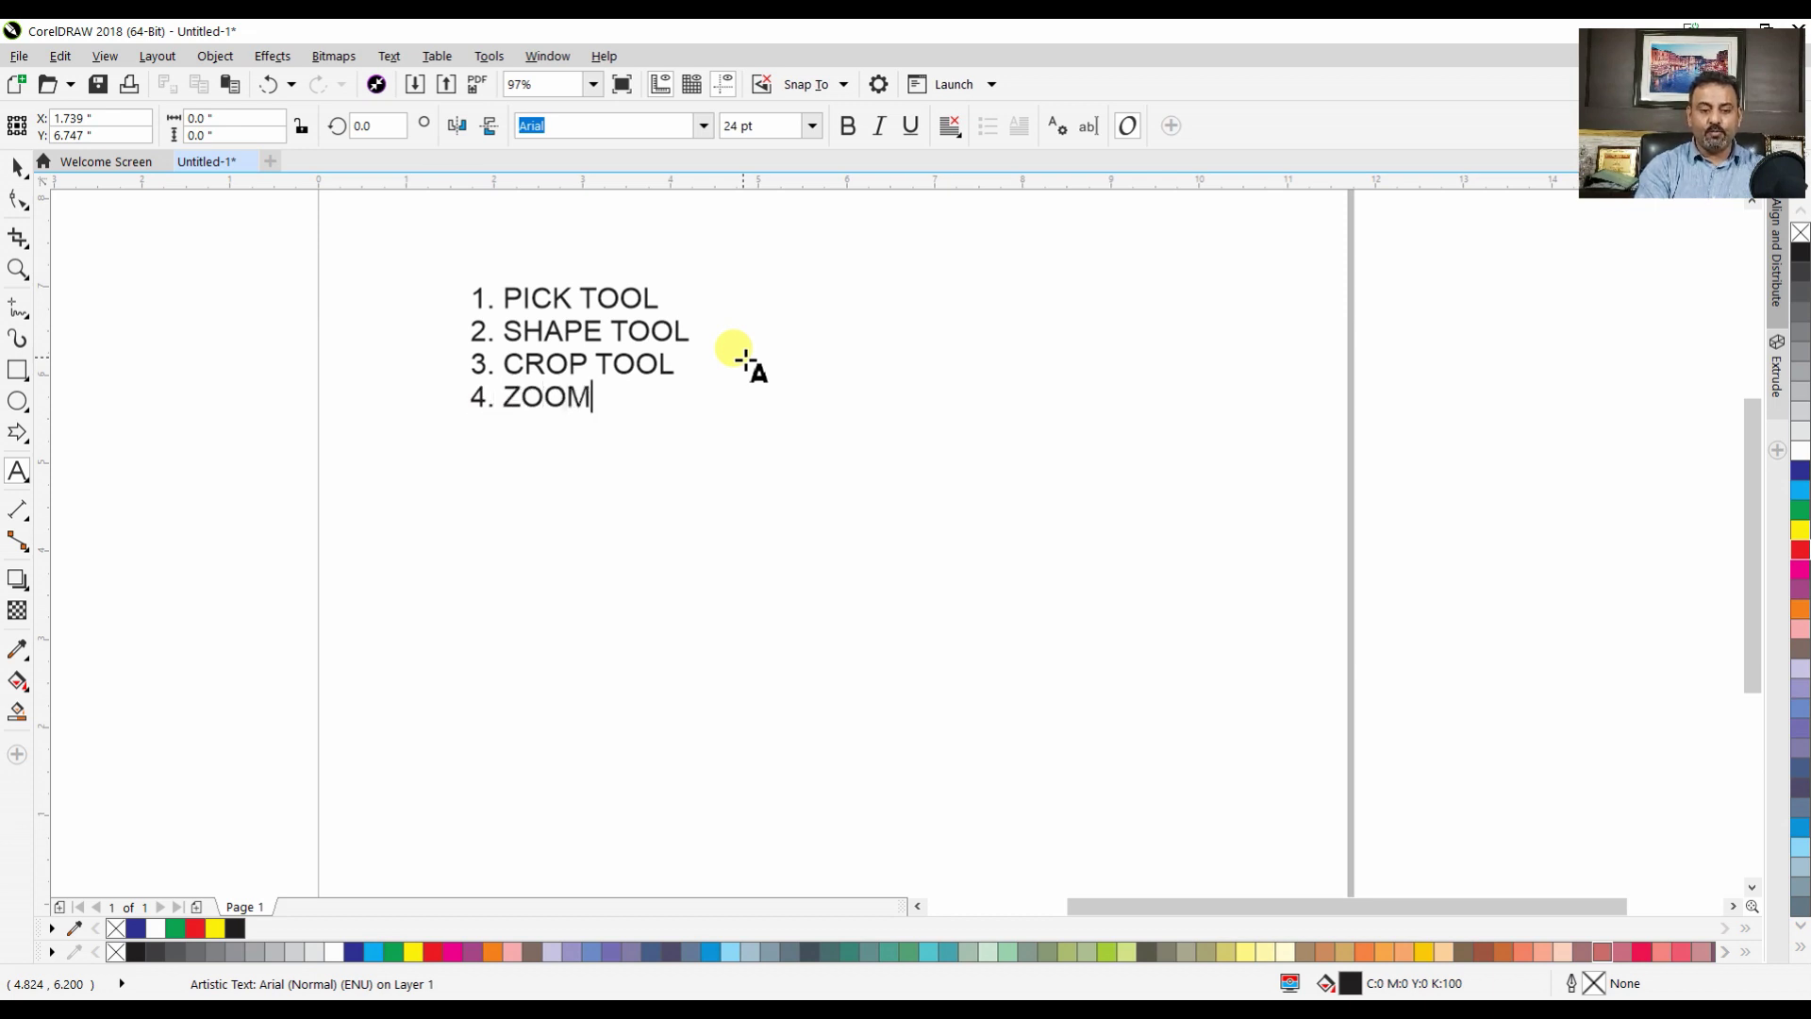
{"action": "key", "text": "Return"}
Add "5. SQUARE TOOL" as the fifth line of the text list
{"action": "type", "text": "5. "}
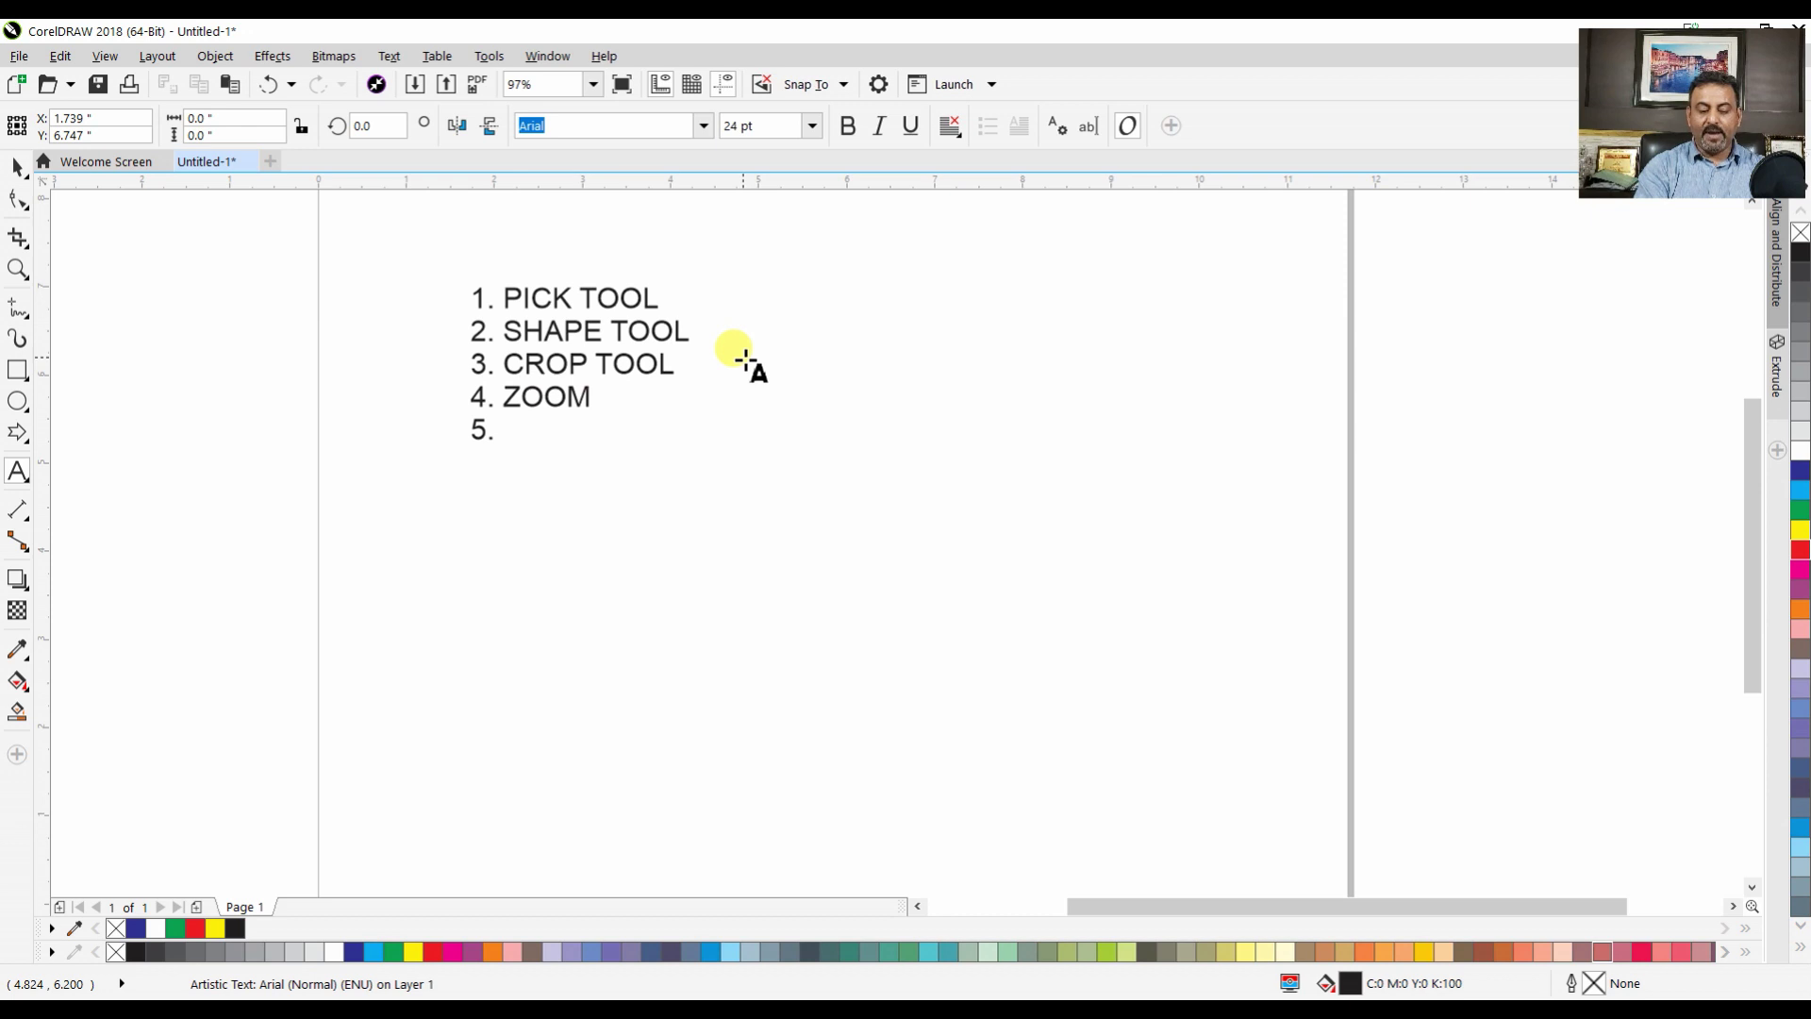
{"action": "type", "text": "SUQRE"}
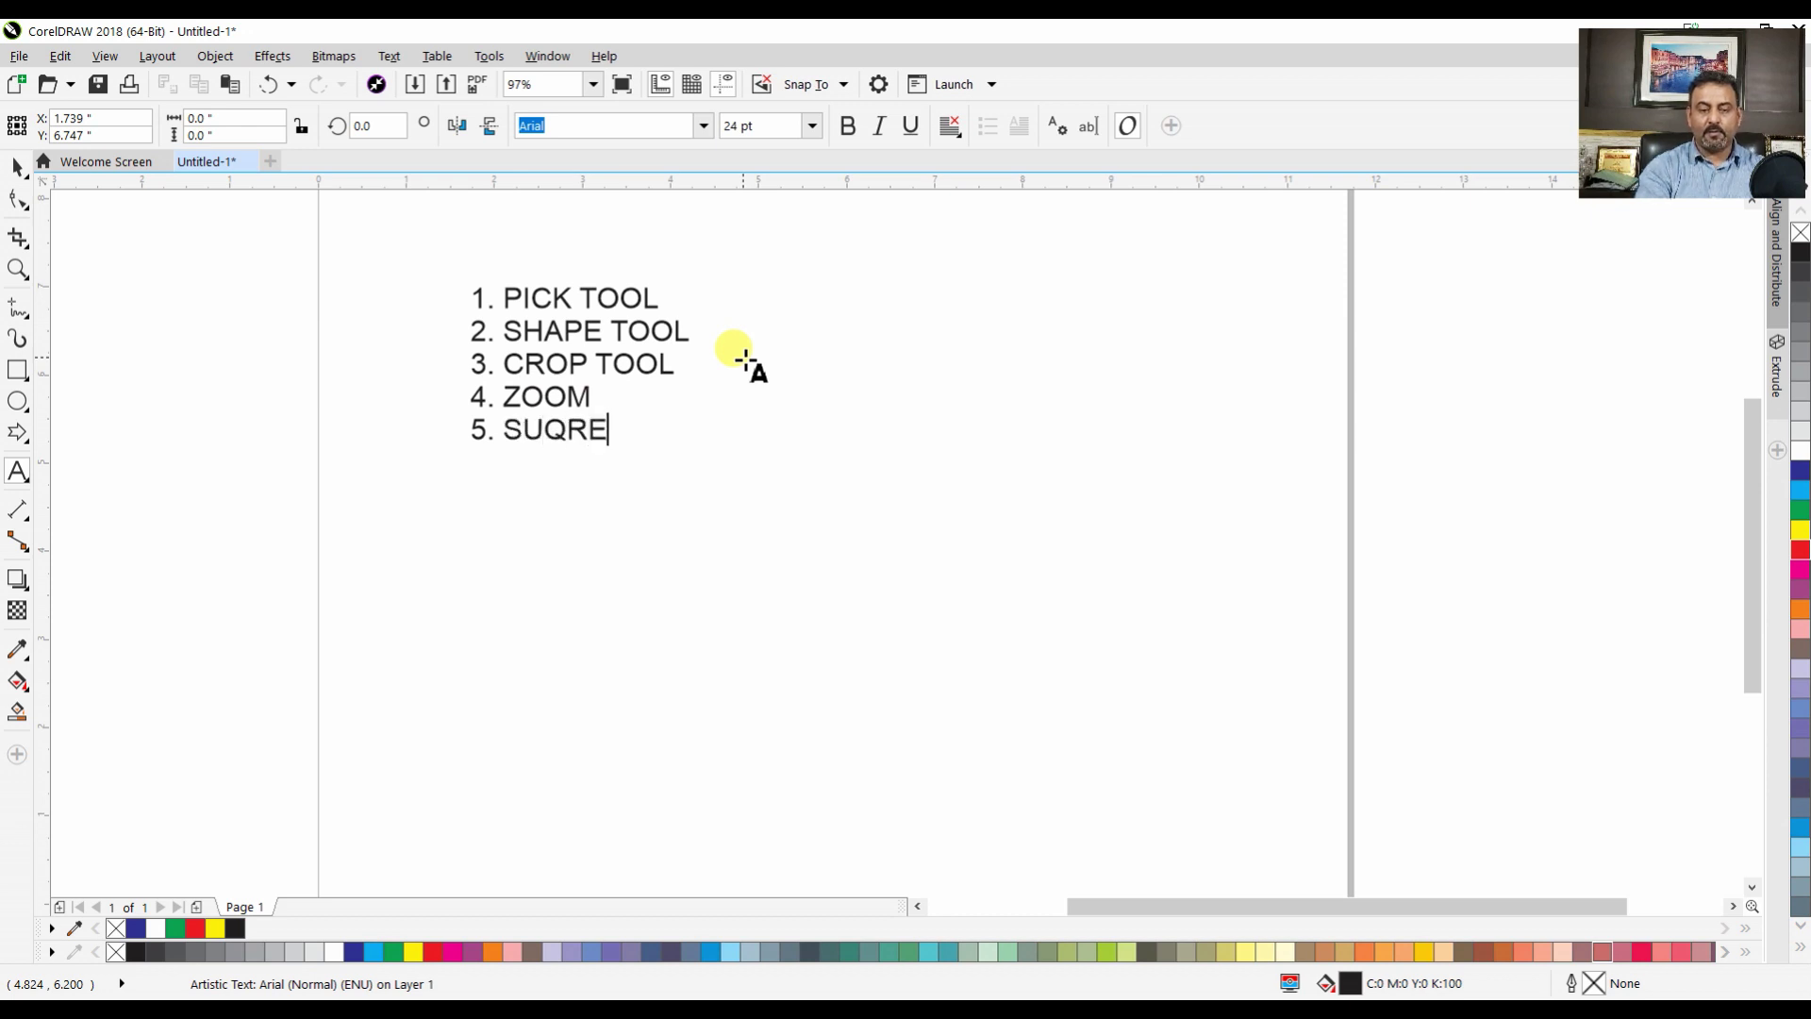
{"action": "key", "text": "BackSpace"}
{"action": "key", "text": "BackSpace"}
{"action": "key", "text": "BackSpace"}
{"action": "key", "text": "BackSpace"}
{"action": "type", "text": "Q"}
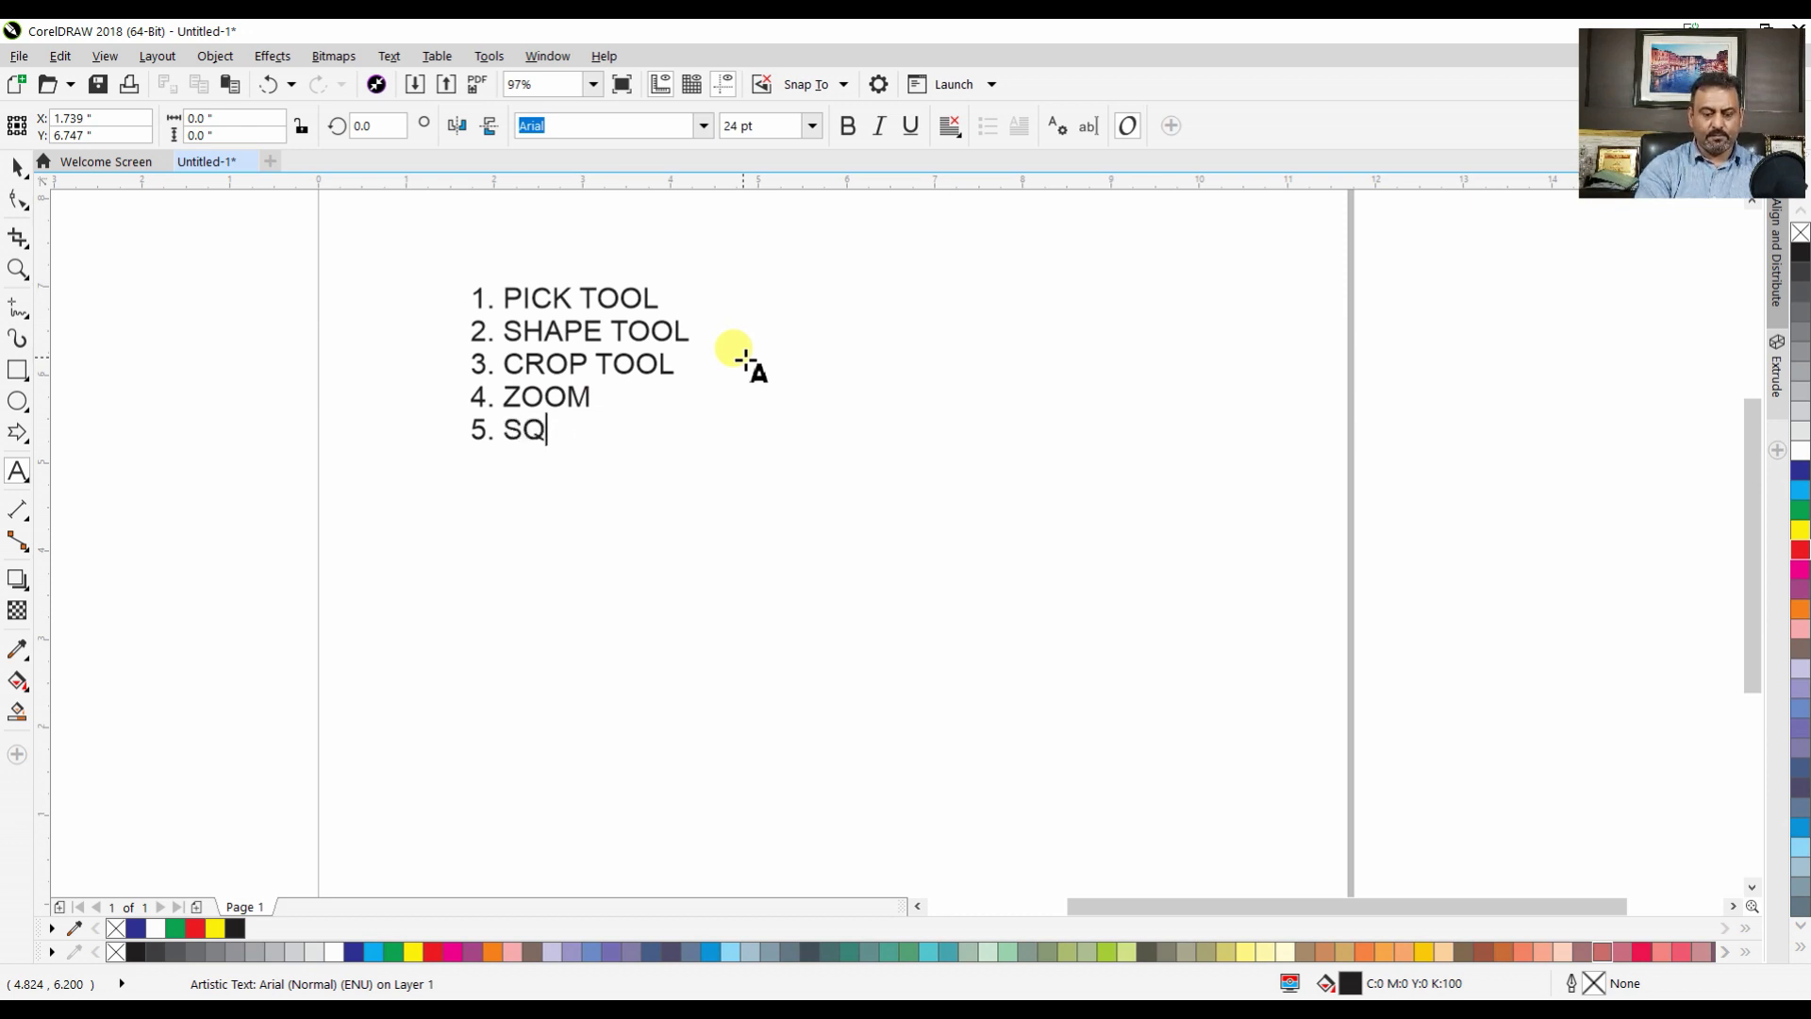
{"action": "type", "text": "UARE T"}
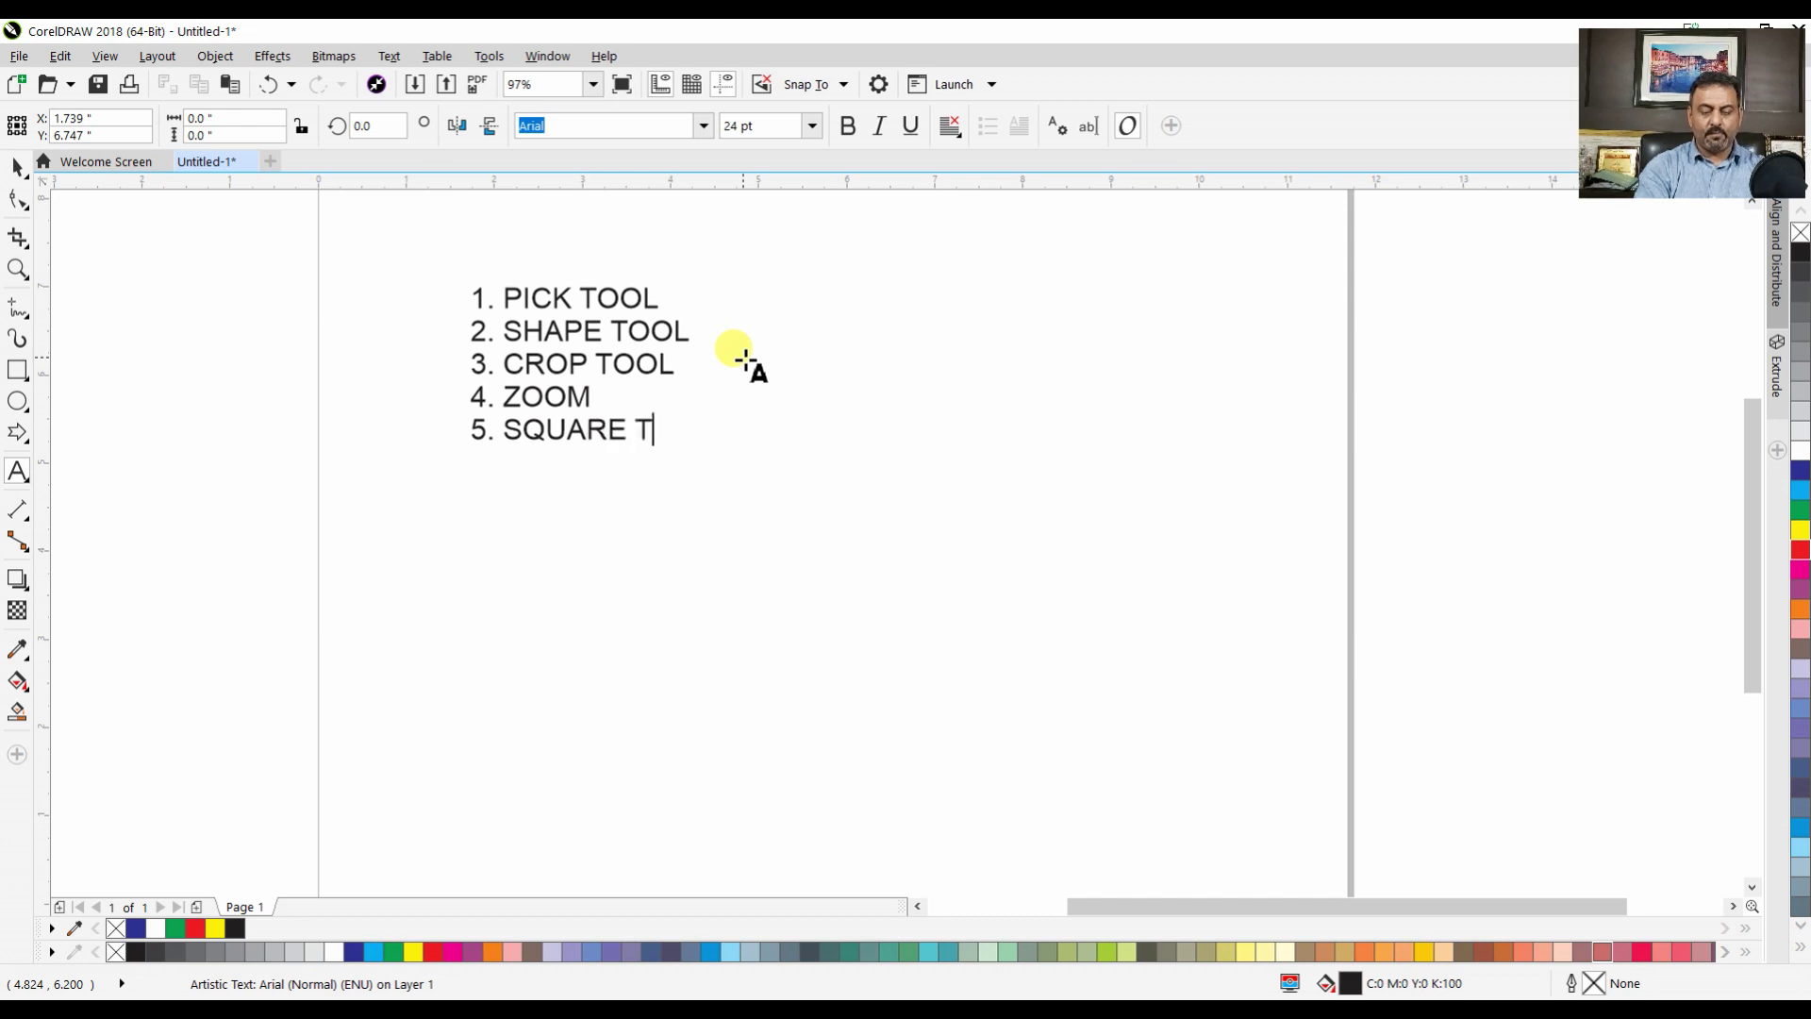
{"action": "type", "text": "OOL"}
{"action": "key", "text": "Return"}
Add the lines "6. CIRCLE TOOL" and "7. TEXT TOOL" to the text list
{"action": "type", "text": "6."}
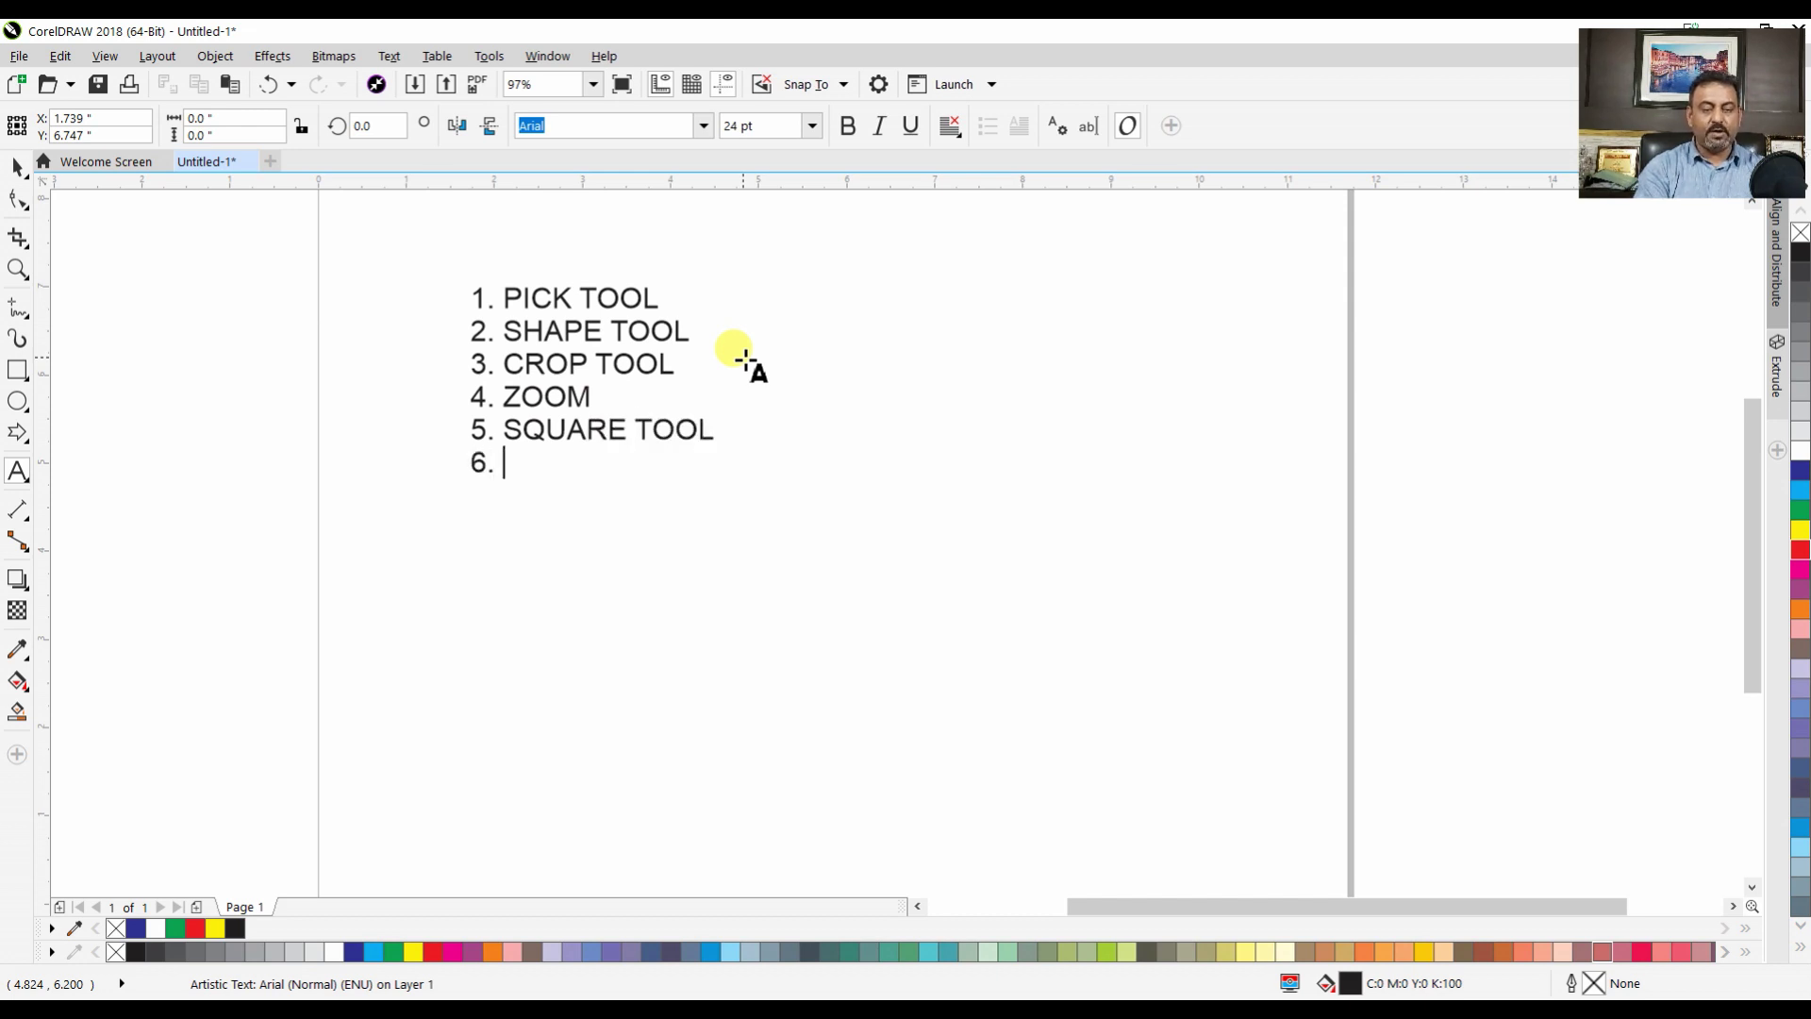
{"action": "type", "text": " CIR"}
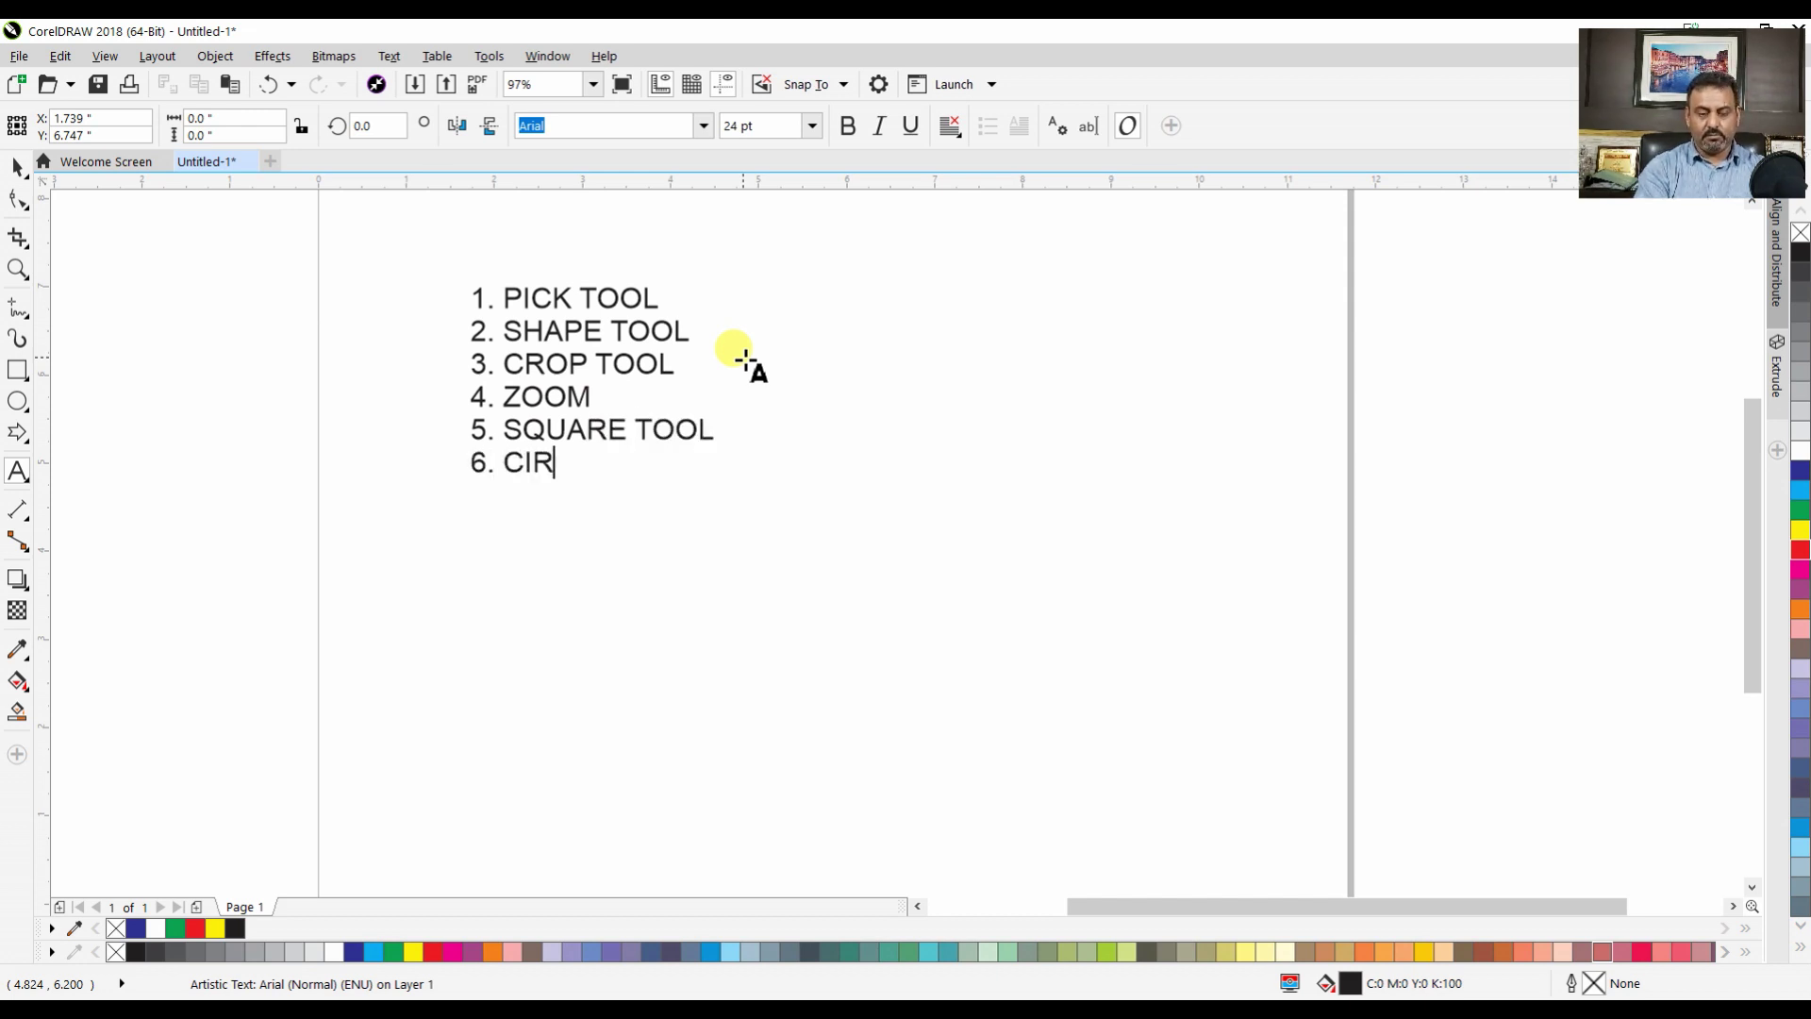
{"action": "type", "text": "CLE TOOL"}
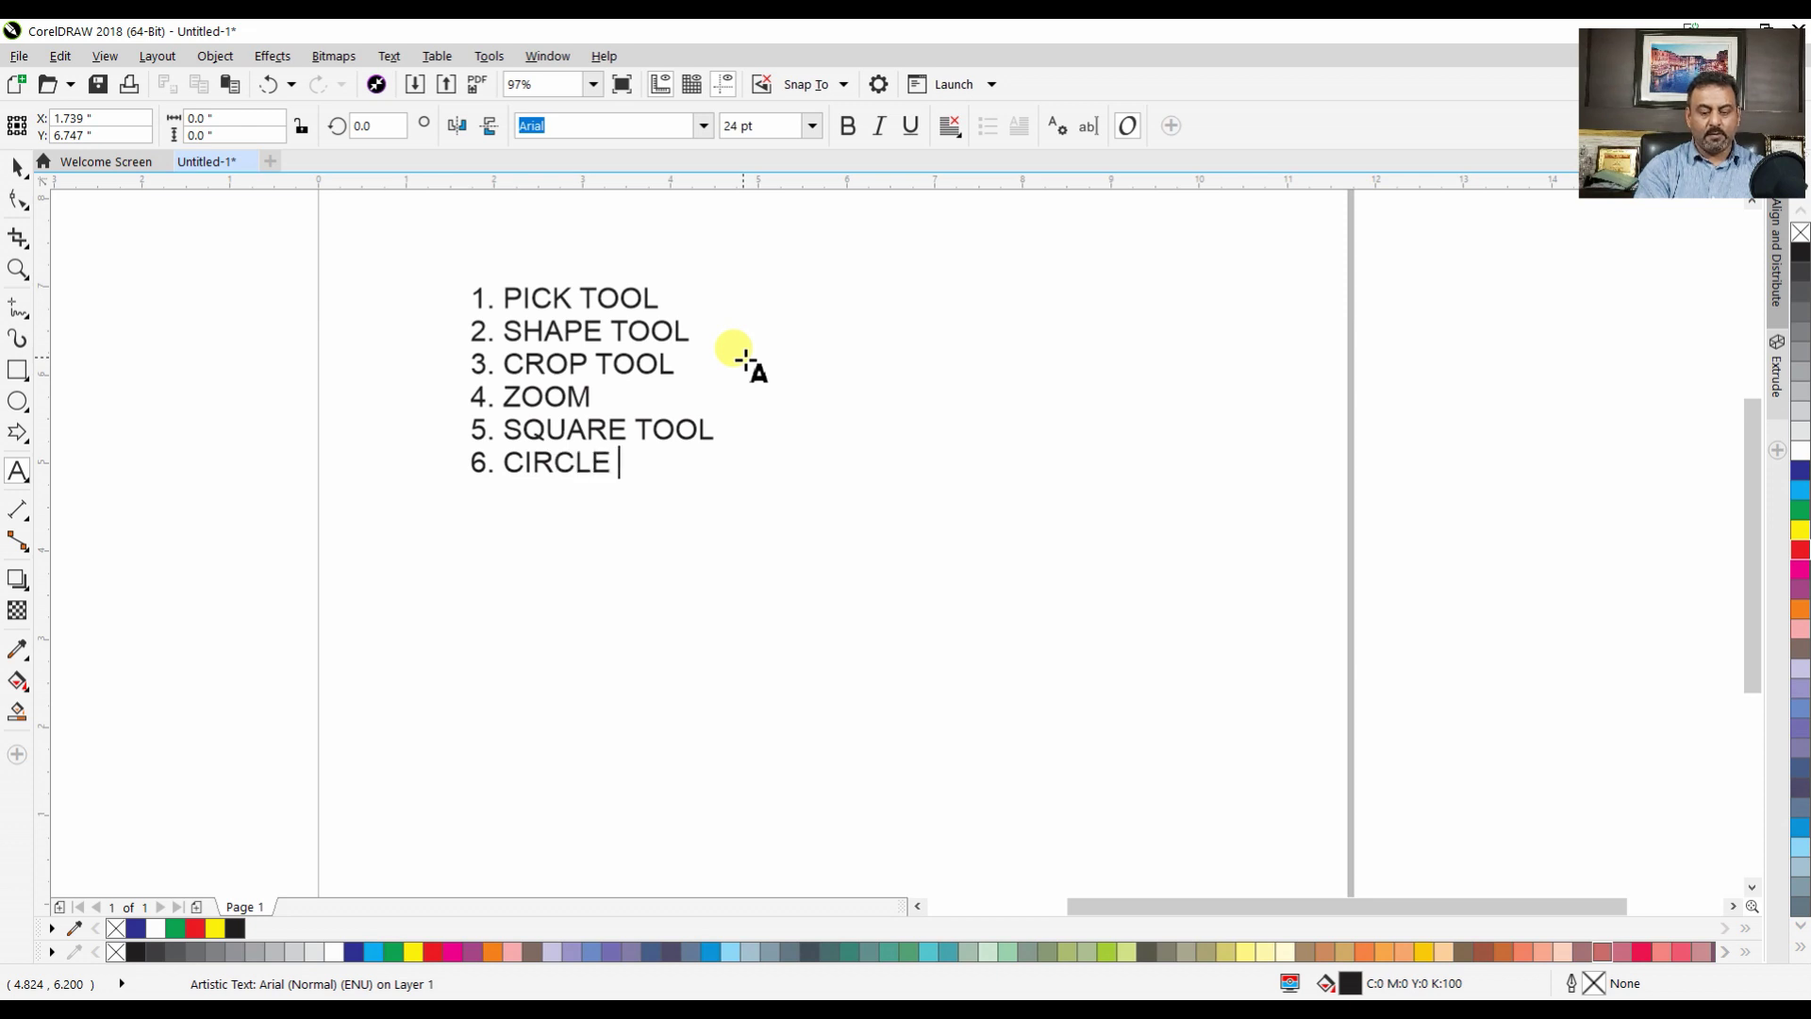
{"action": "key", "text": "Return"}
{"action": "type", "text": "7. "}
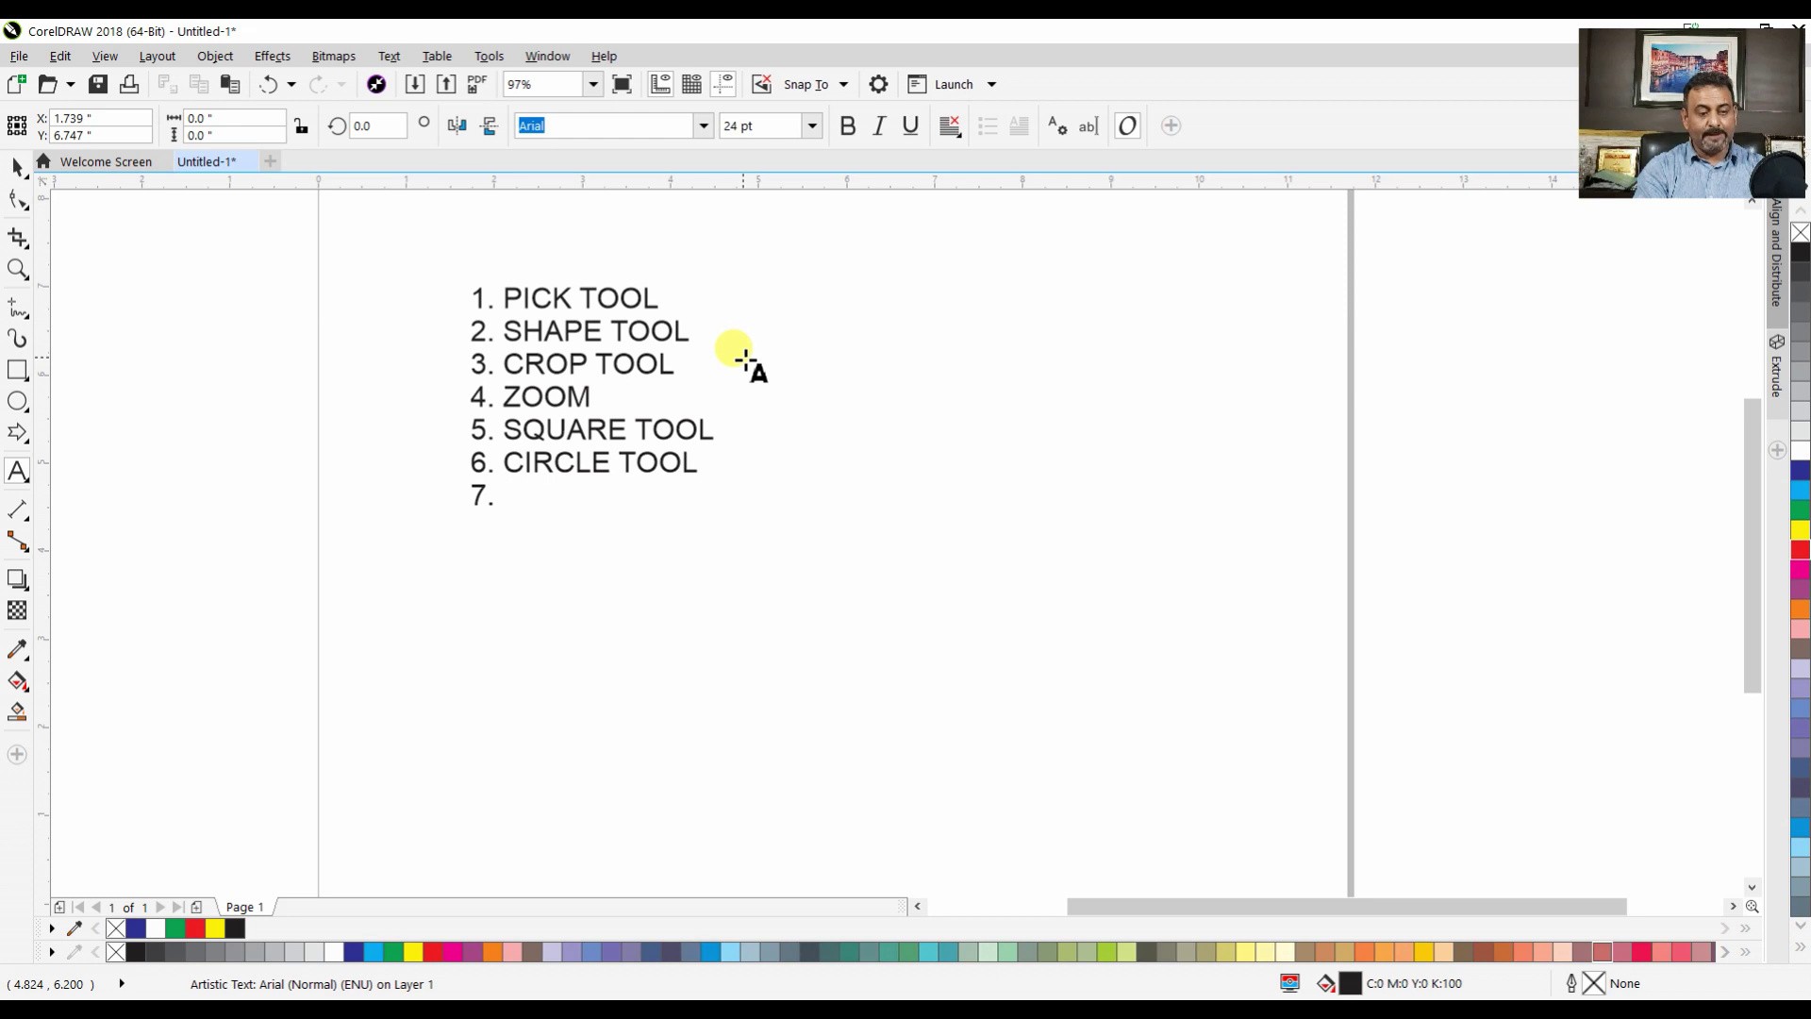
{"action": "type", "text": "TEXT"}
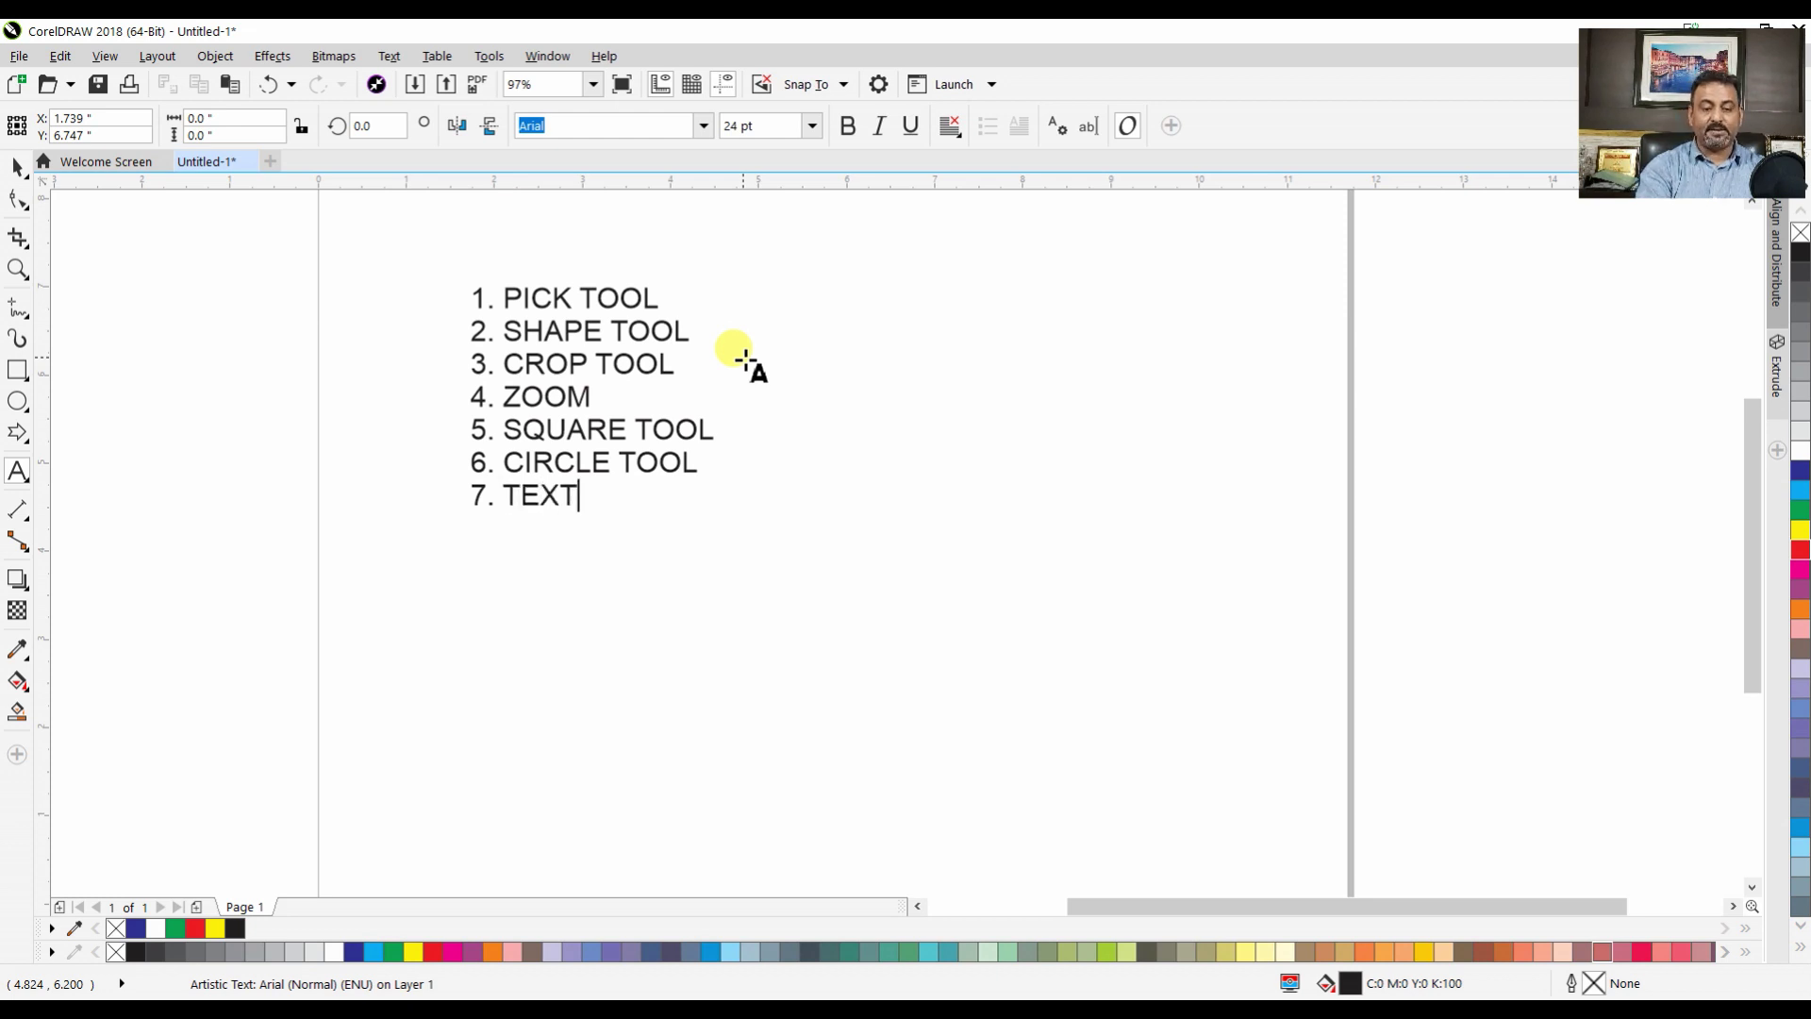
{"action": "type", "text": " TOOL "}
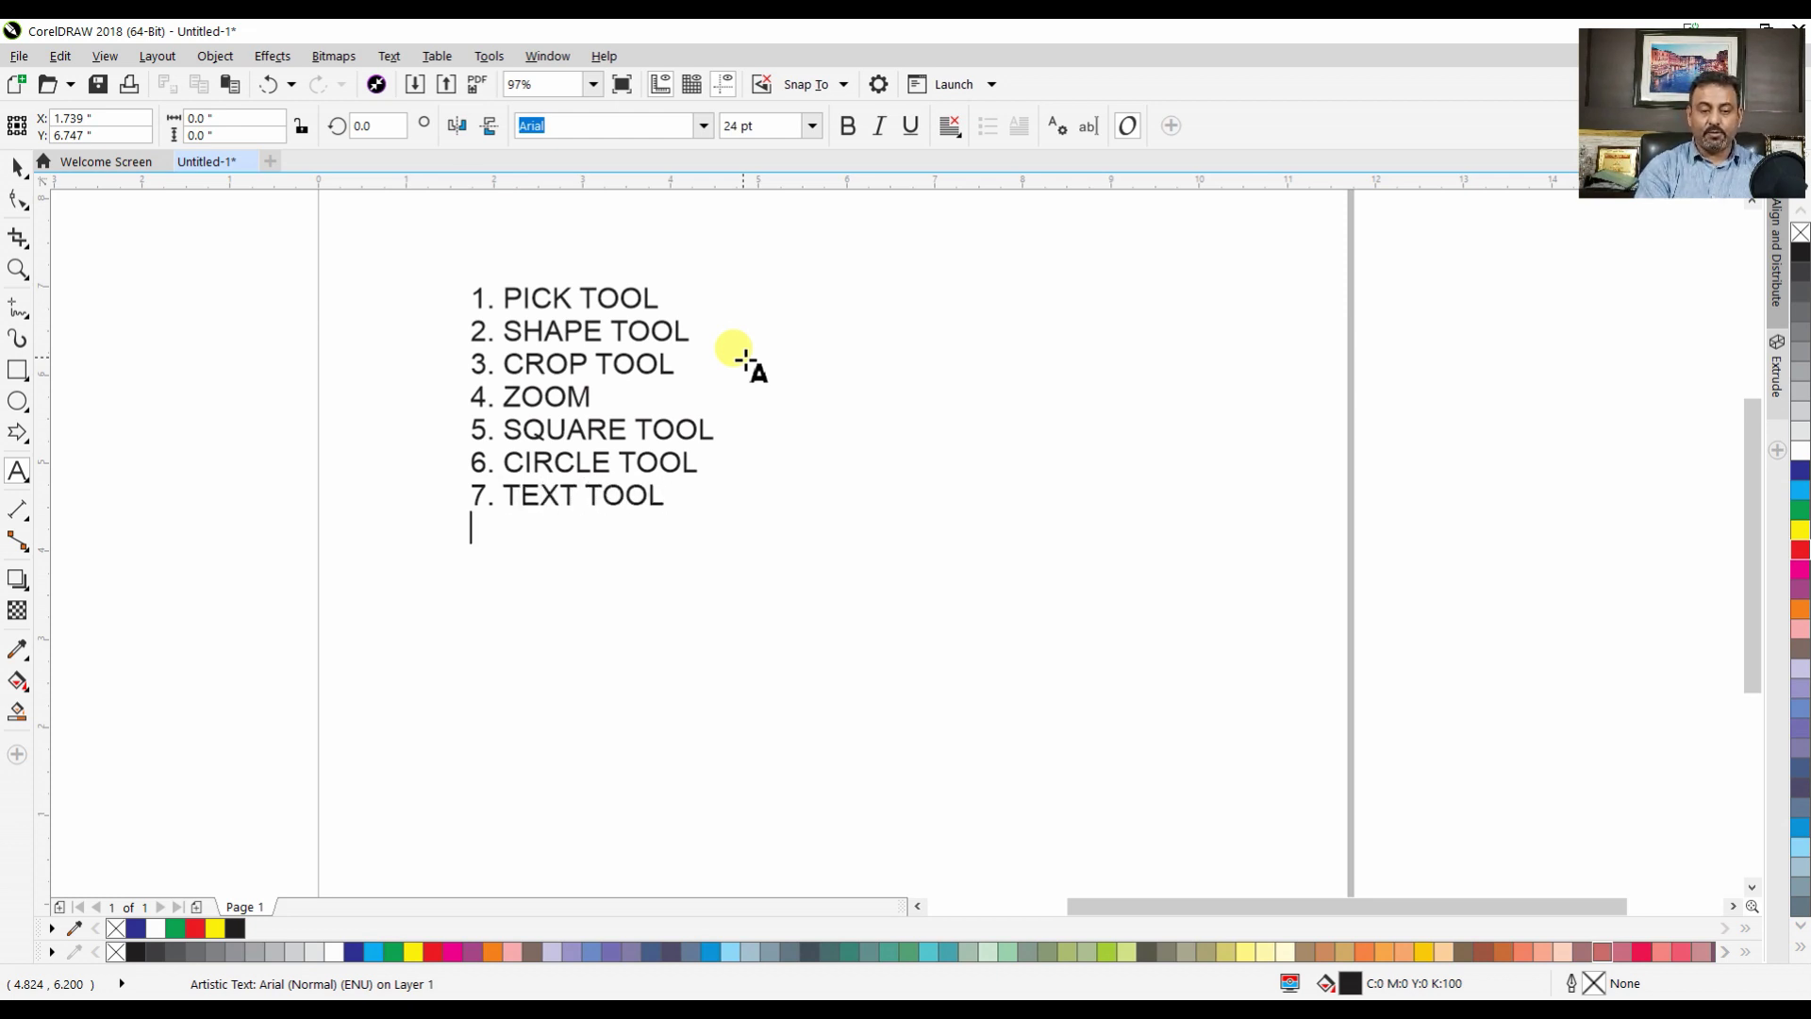
Begin the eighth line of the list with "8. <CTRL>", enclosing CTRL in angle brackets
{"action": "type", "text": "8."}
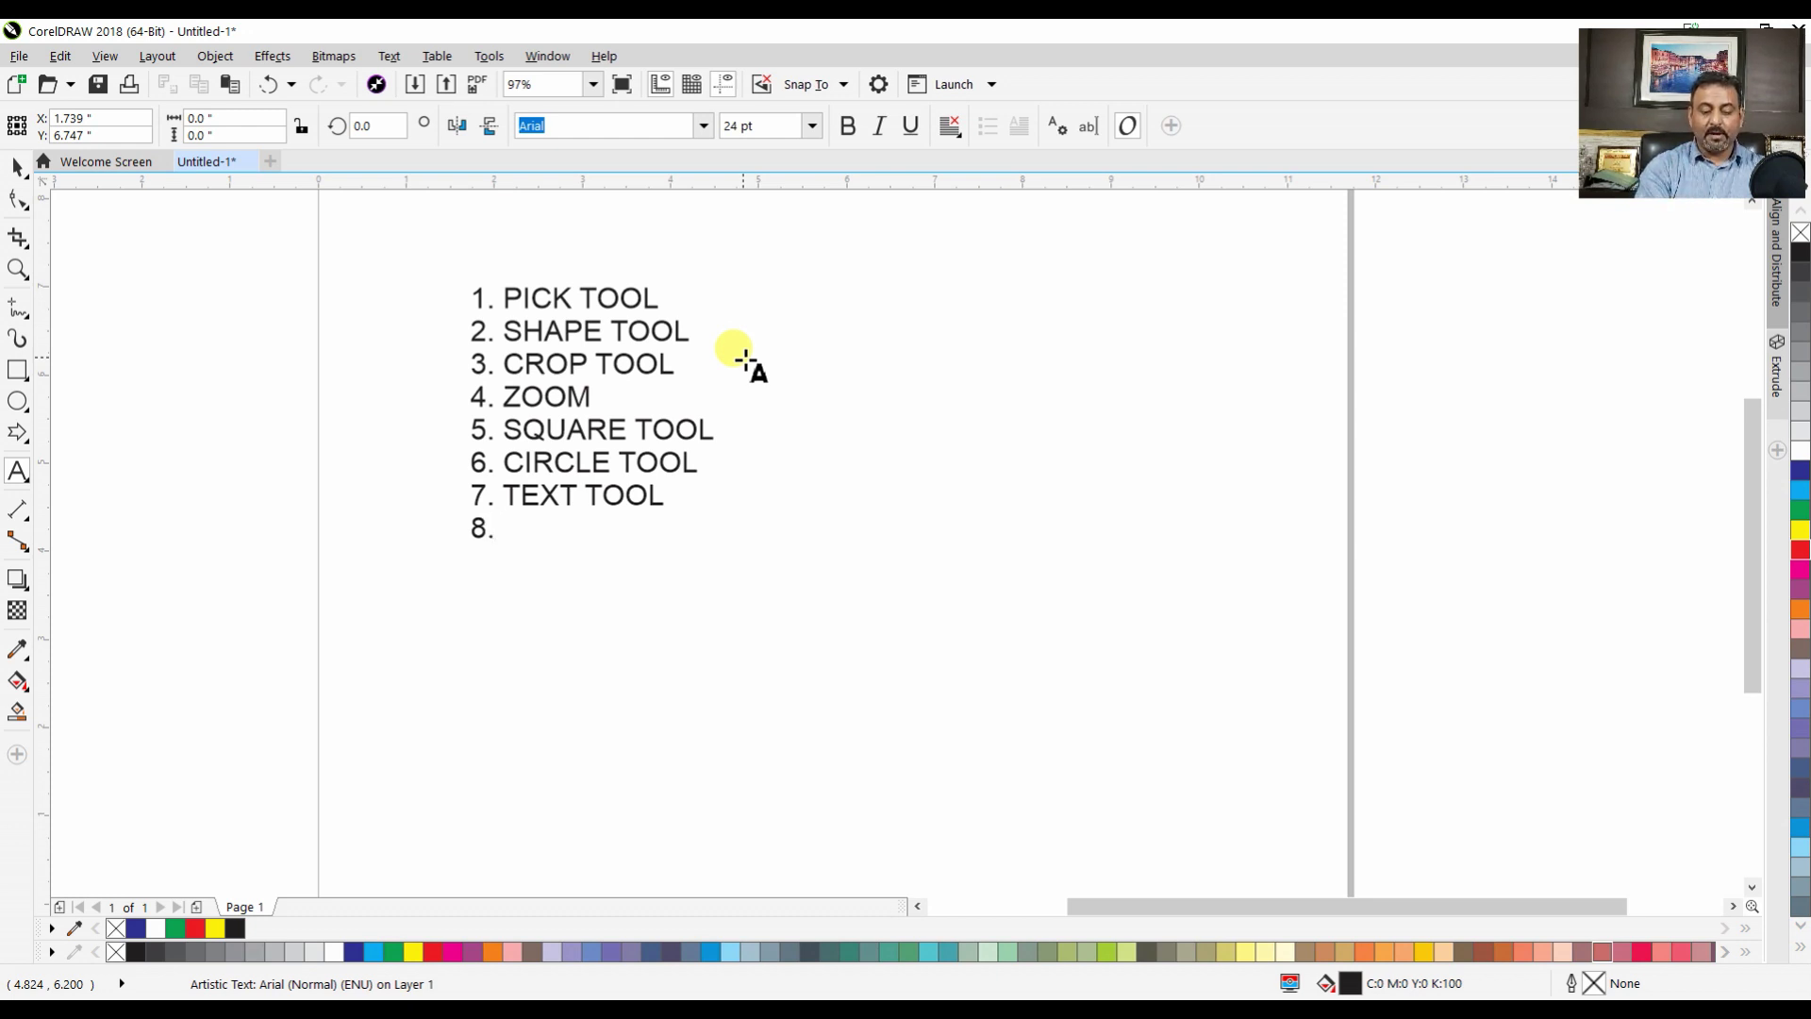
{"action": "type", "text": "CTRL"}
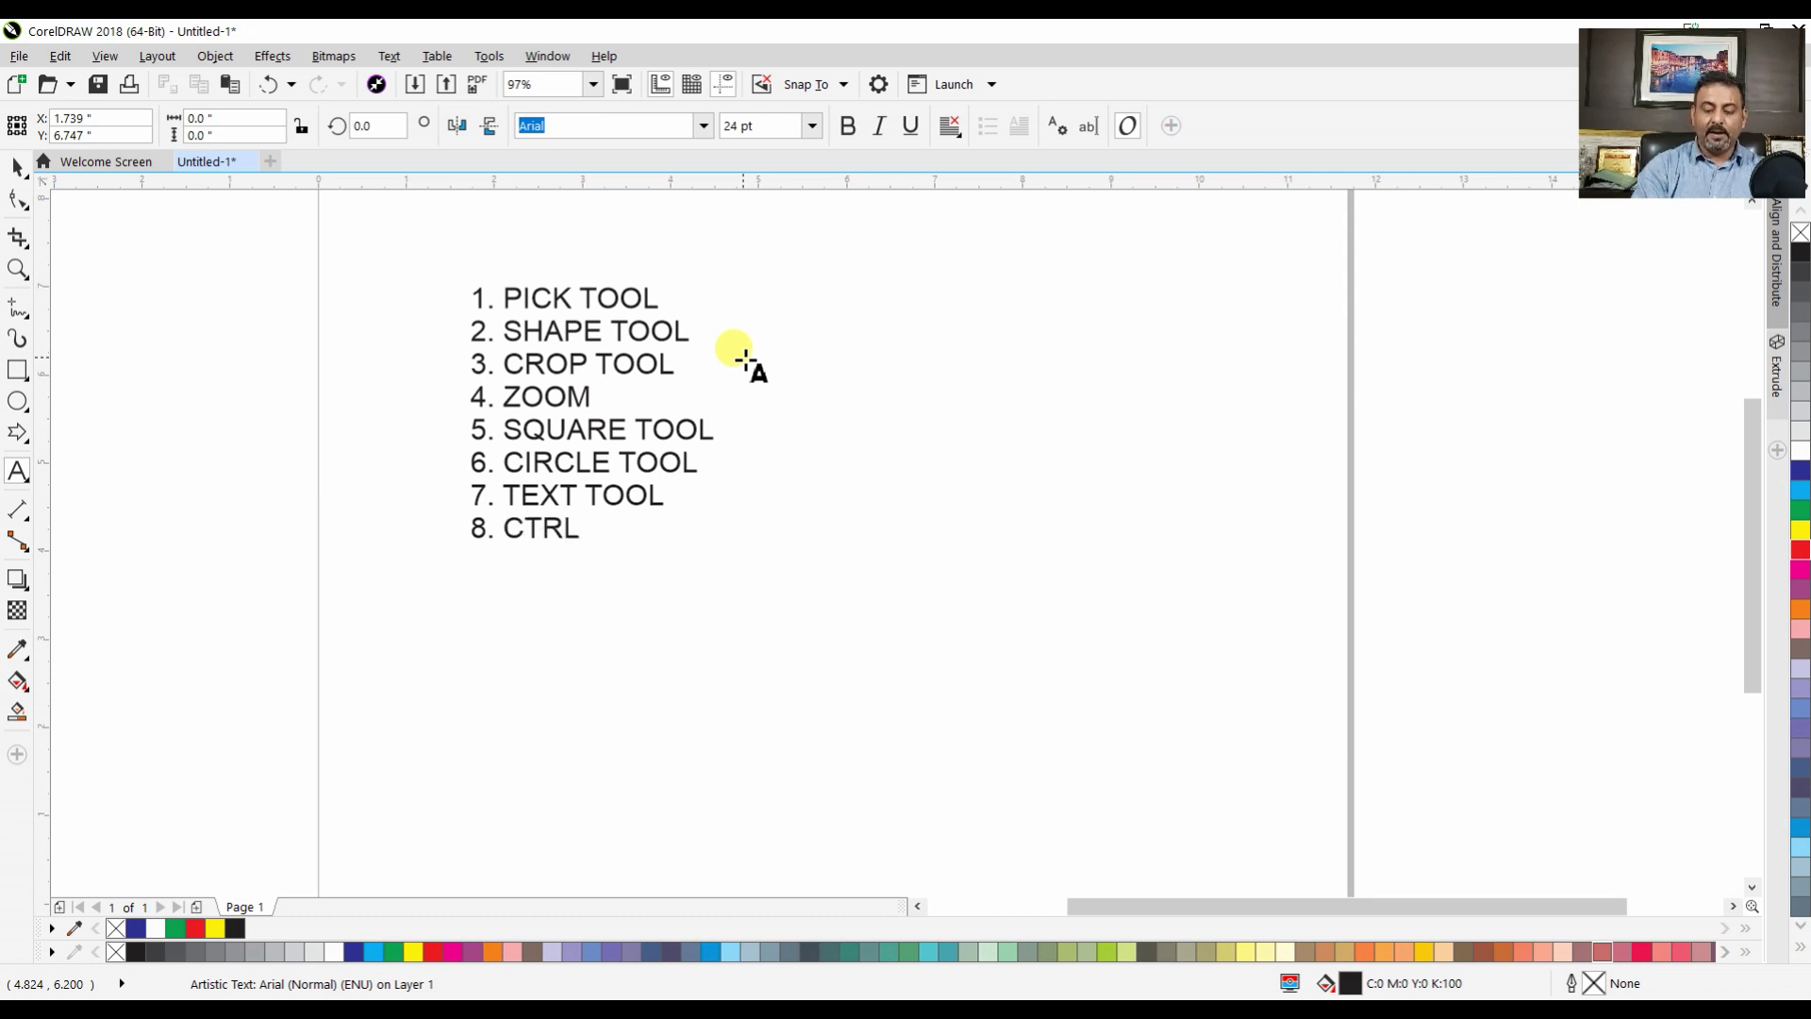
{"action": "type", "text": ">"}
{"action": "key", "text": "Left"}
{"action": "key", "text": "Left"}
{"action": "key", "text": "Left"}
{"action": "key", "text": "Left"}
{"action": "key", "text": "Left"}
{"action": "type", "text": "<"}
{"action": "key", "text": "End"}
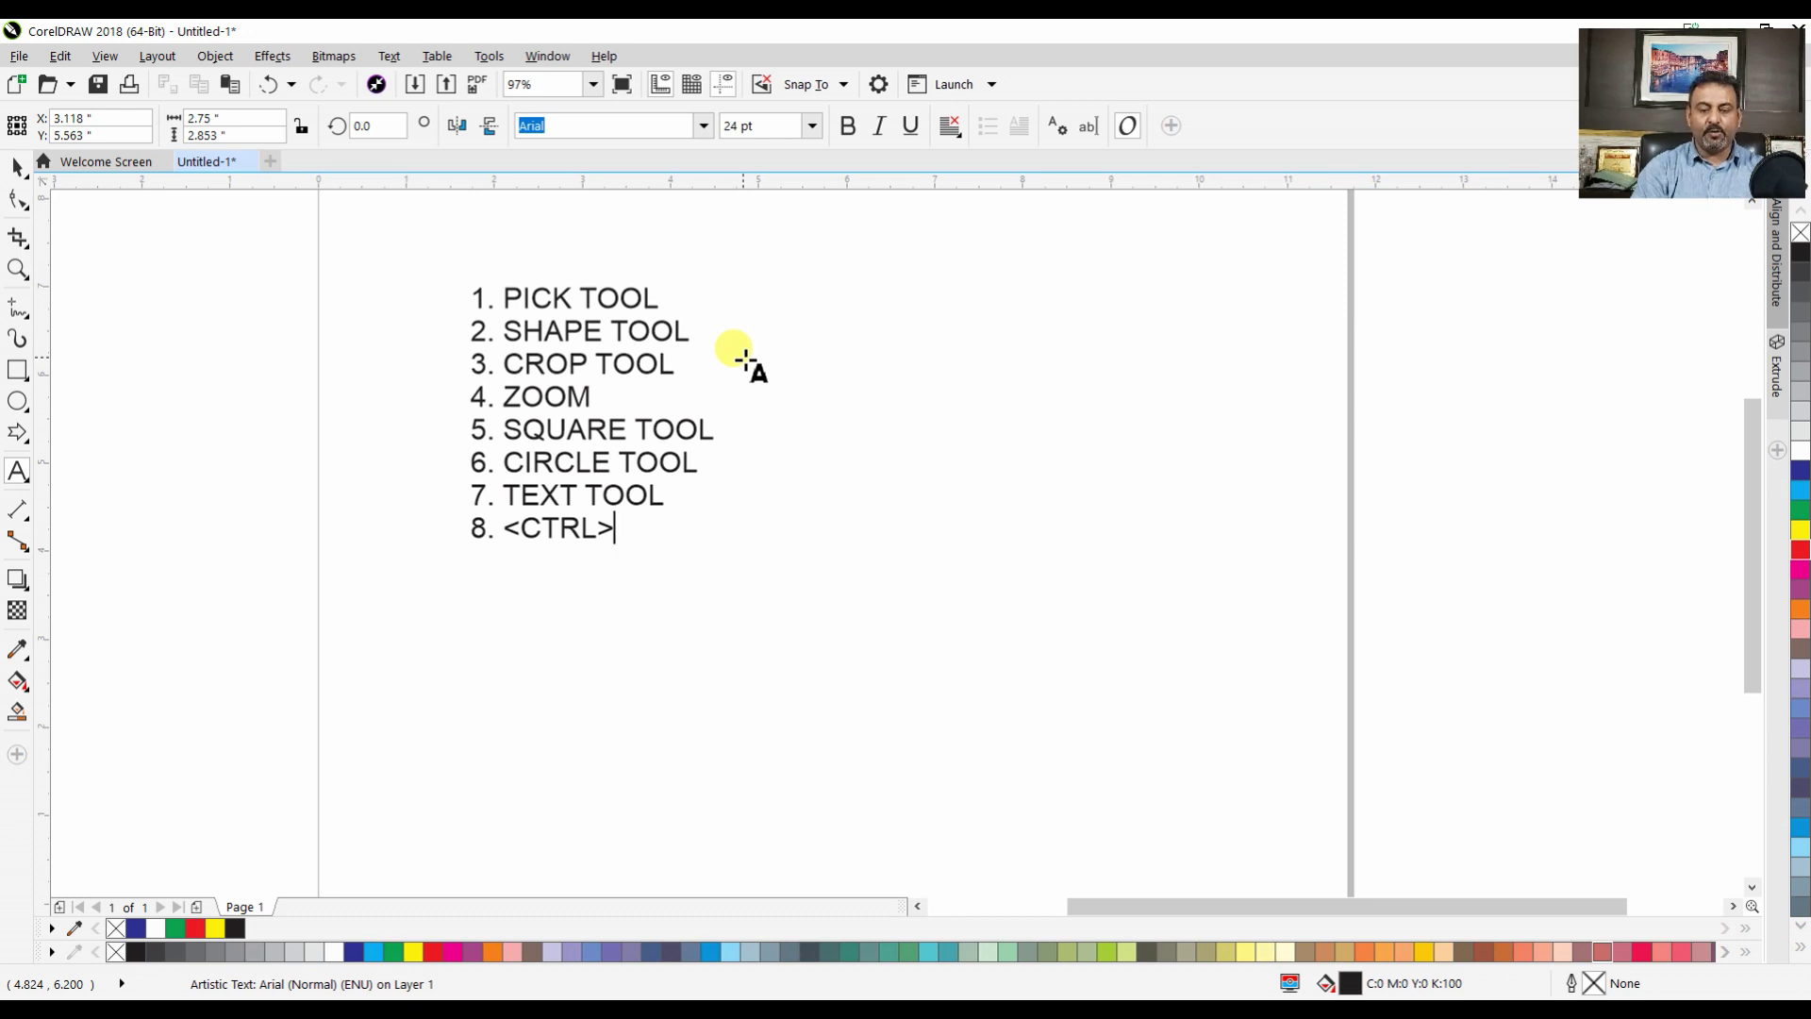
Copy the text "<CTRL>" from line 8 and return the text cursor to the end of that line
{"action": "key", "text": "shift+Left"}
{"action": "key", "text": "shift+Left"}
{"action": "key", "text": "shift+Left"}
{"action": "key", "text": "shift+Left"}
{"action": "key", "text": "shift+Left"}
{"action": "key", "text": "shift+Left"}
{"action": "key", "text": "ctrl+c"}
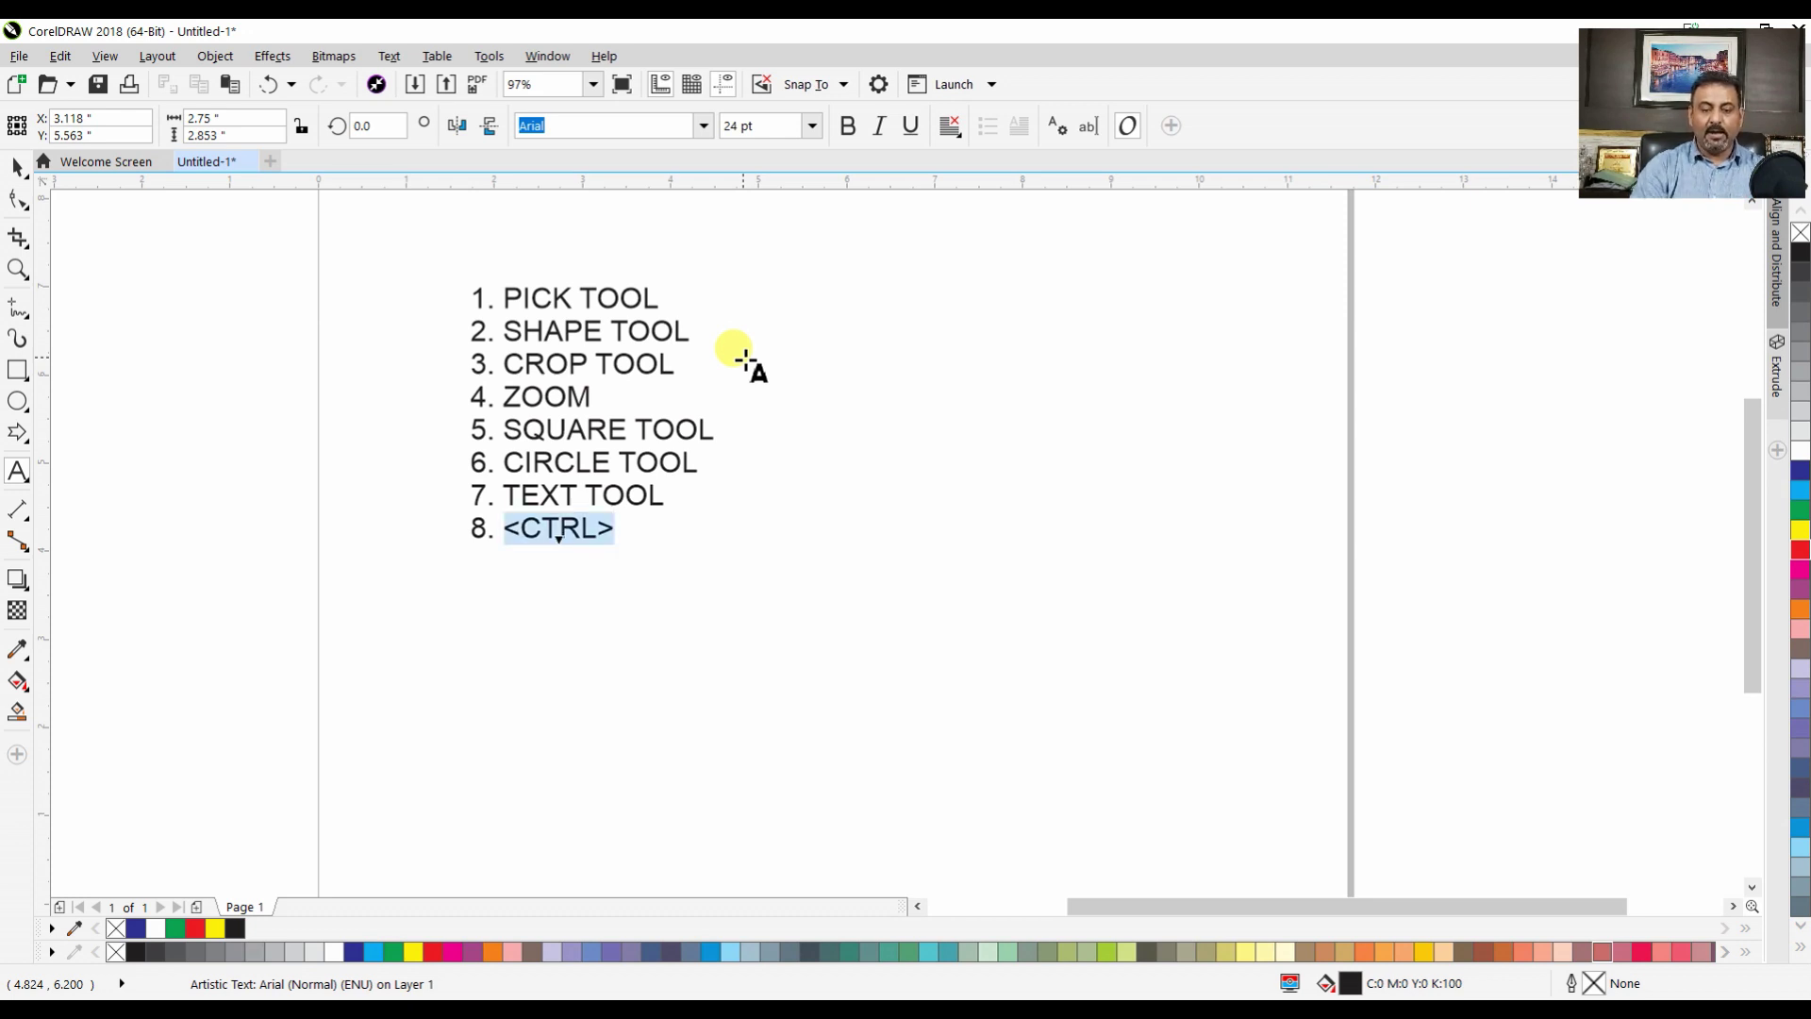
{"action": "left_click", "coordinate": [600, 530]}
{"action": "left_click", "coordinate": [618, 530]}
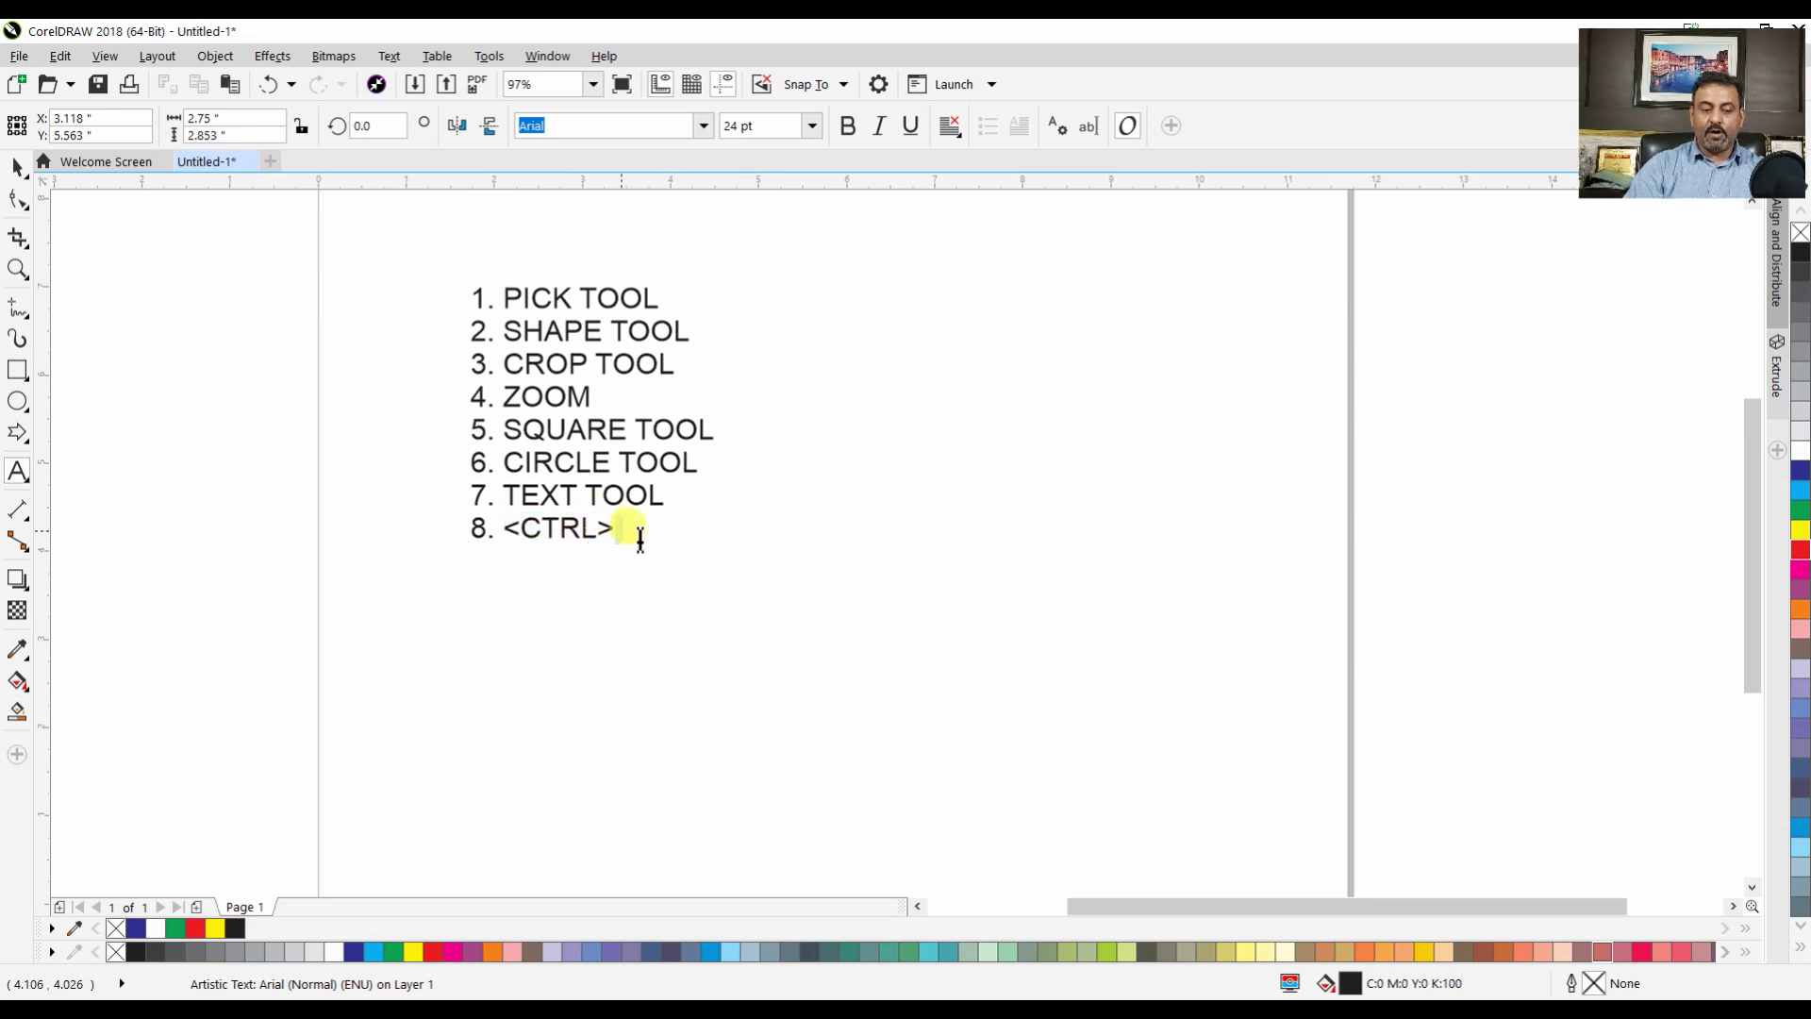
Extend line 8 after "<CTRL>" with the letter "R" and a dashed arrow "------>"
{"action": "type", "text": "R"}
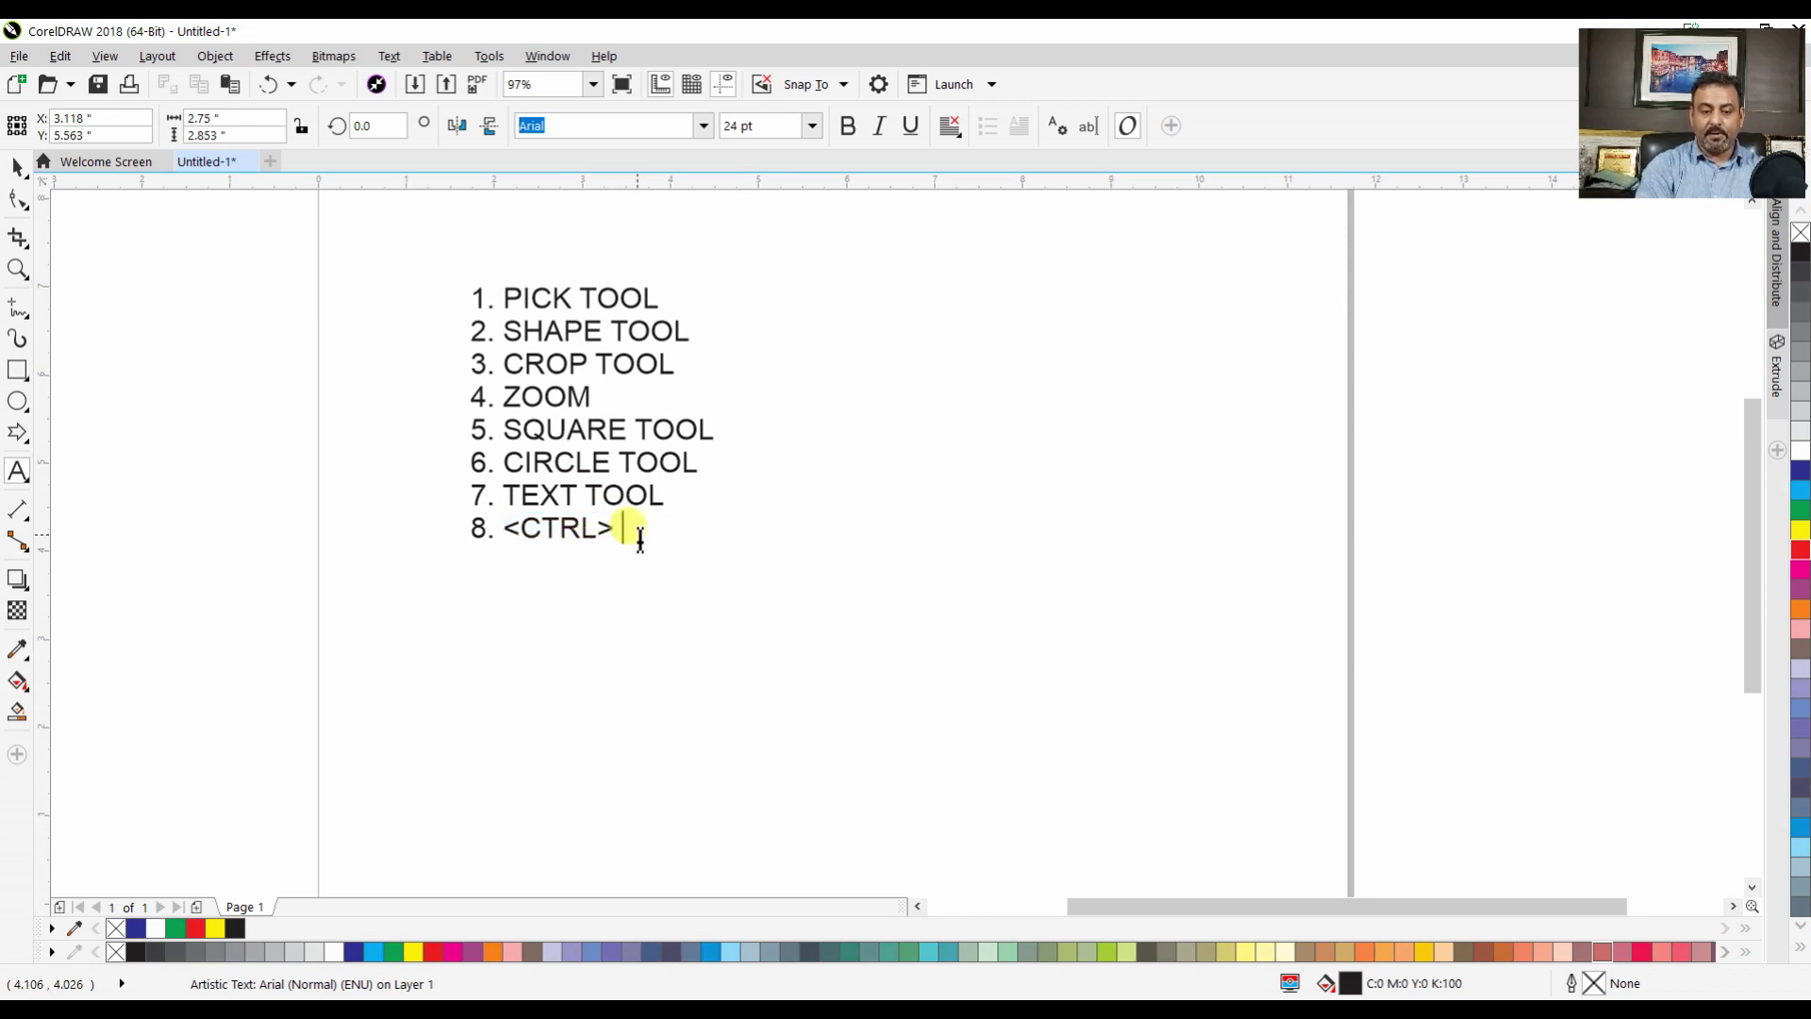
{"action": "type", "text": "    ---"}
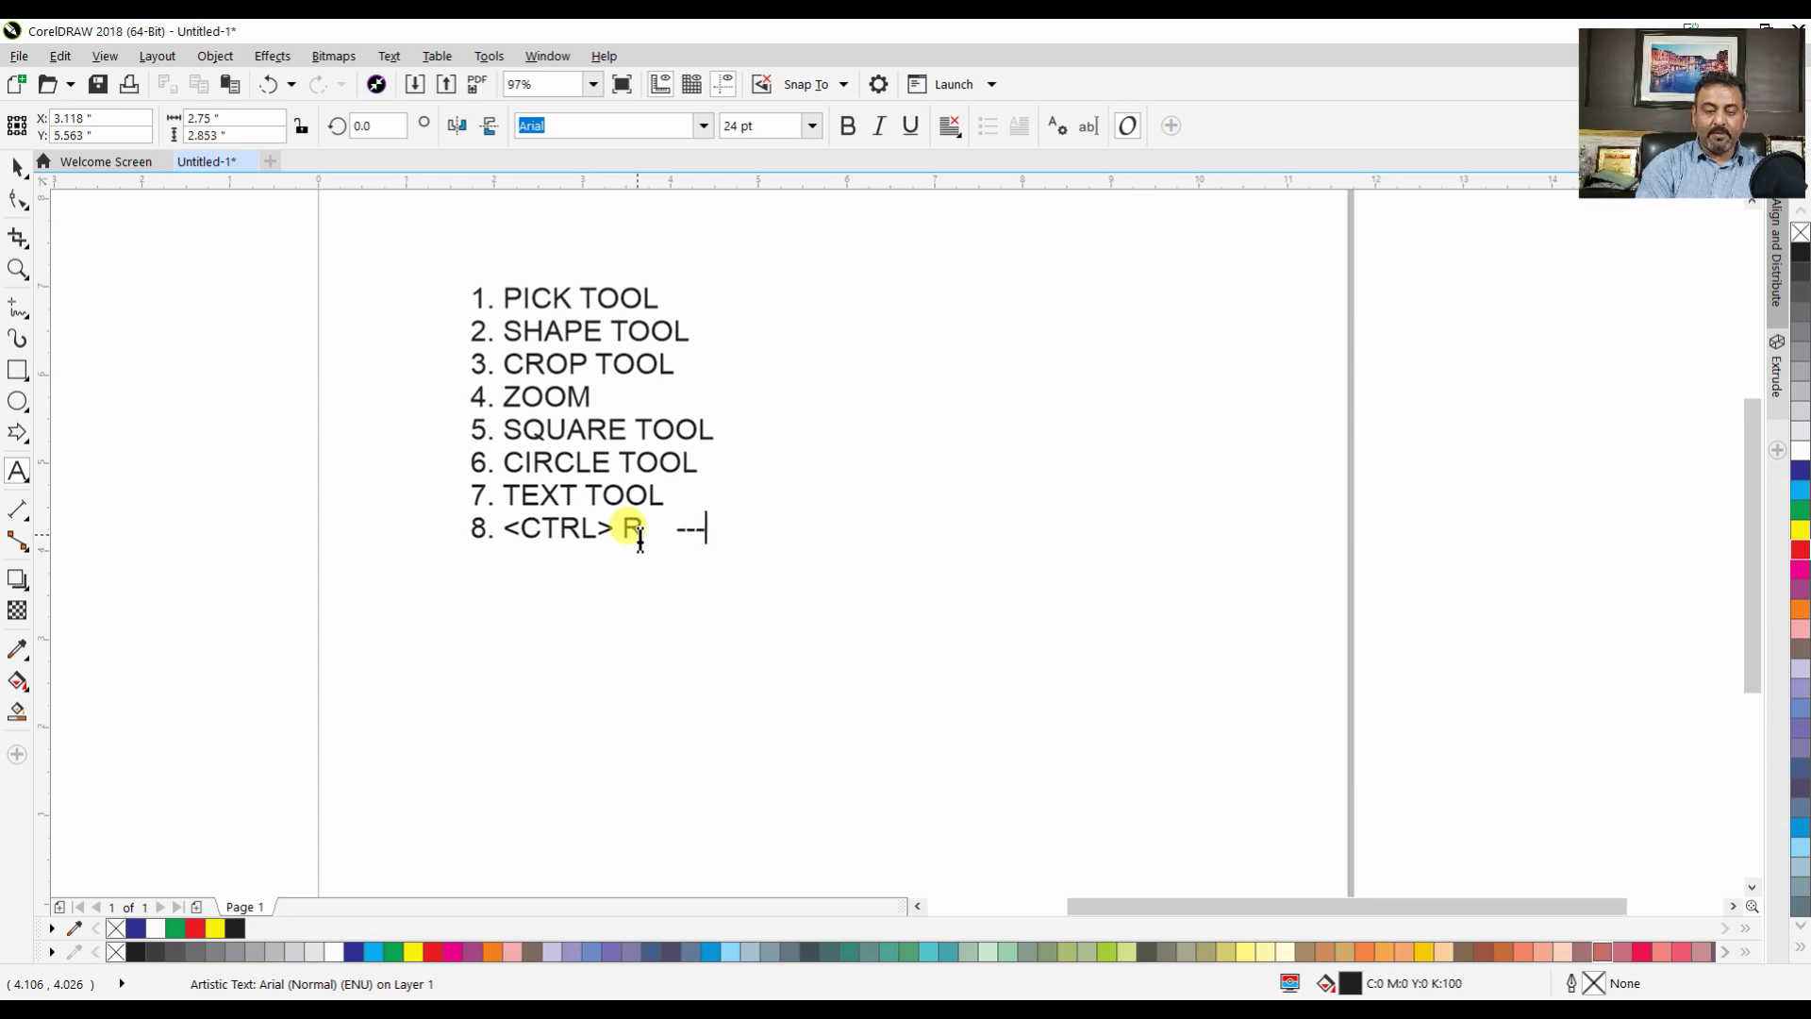
{"action": "type", "text": "---> "}
{"action": "type", "text": "r"}
{"action": "type", "text": "E"}
{"action": "key", "text": "BackSpace"}
{"action": "key", "text": "BackSpace"}
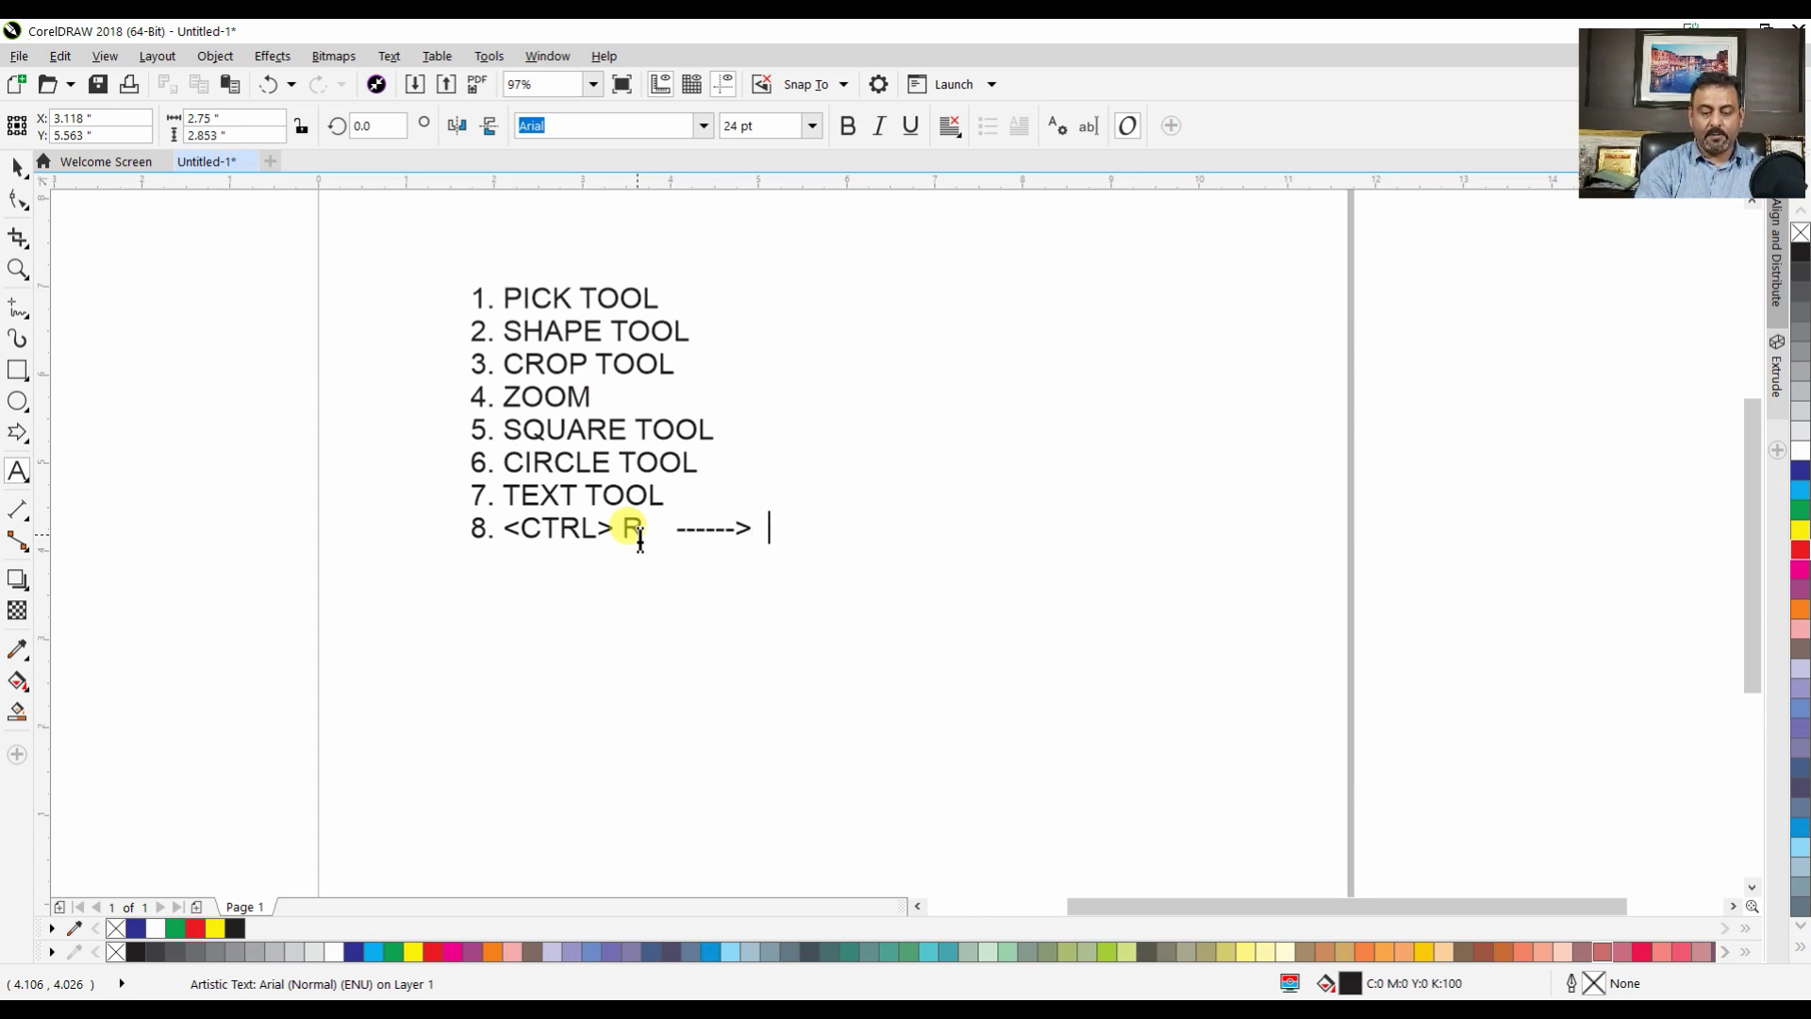
Complete line 8 with "REPEAT COMMAND" after the arrow and start a new line numbered 9
{"action": "type", "text": "REA"}
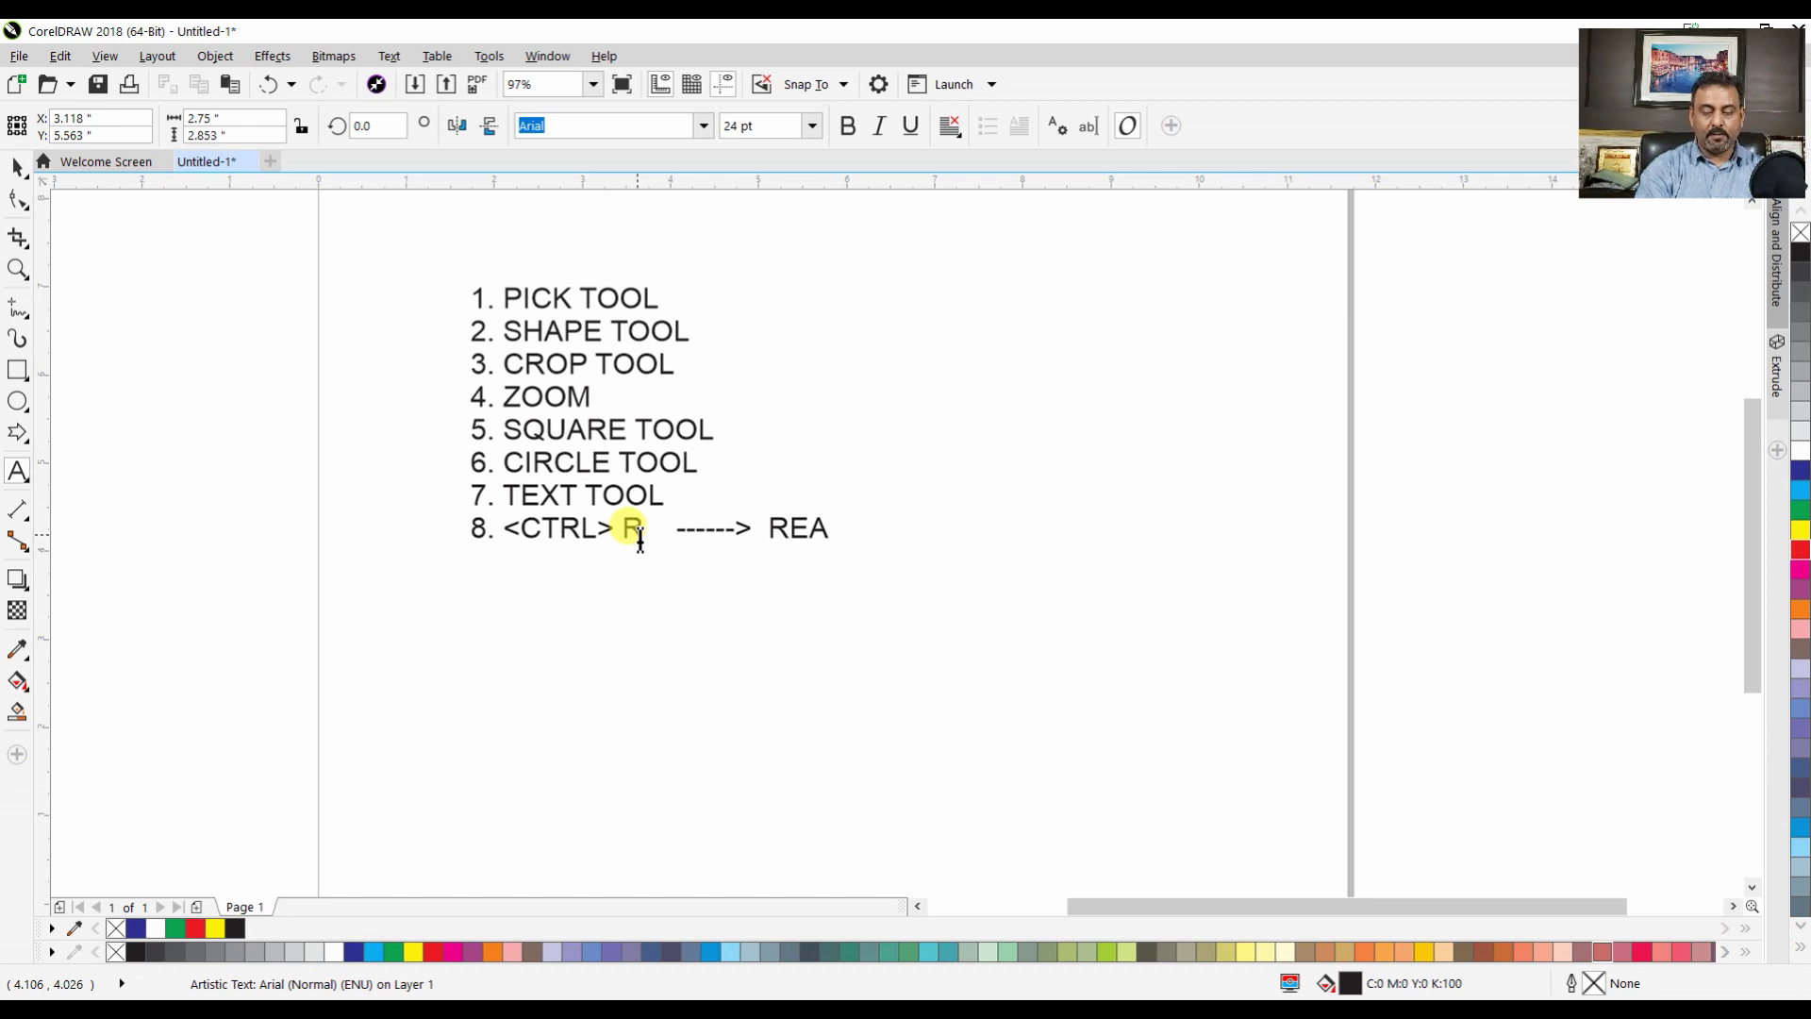
{"action": "type", "text": "EAPT"}
{"action": "key", "text": "BackSpace"}
{"action": "key", "text": "BackSpace"}
{"action": "key", "text": "BackSpace"}
{"action": "key", "text": "BackSpace"}
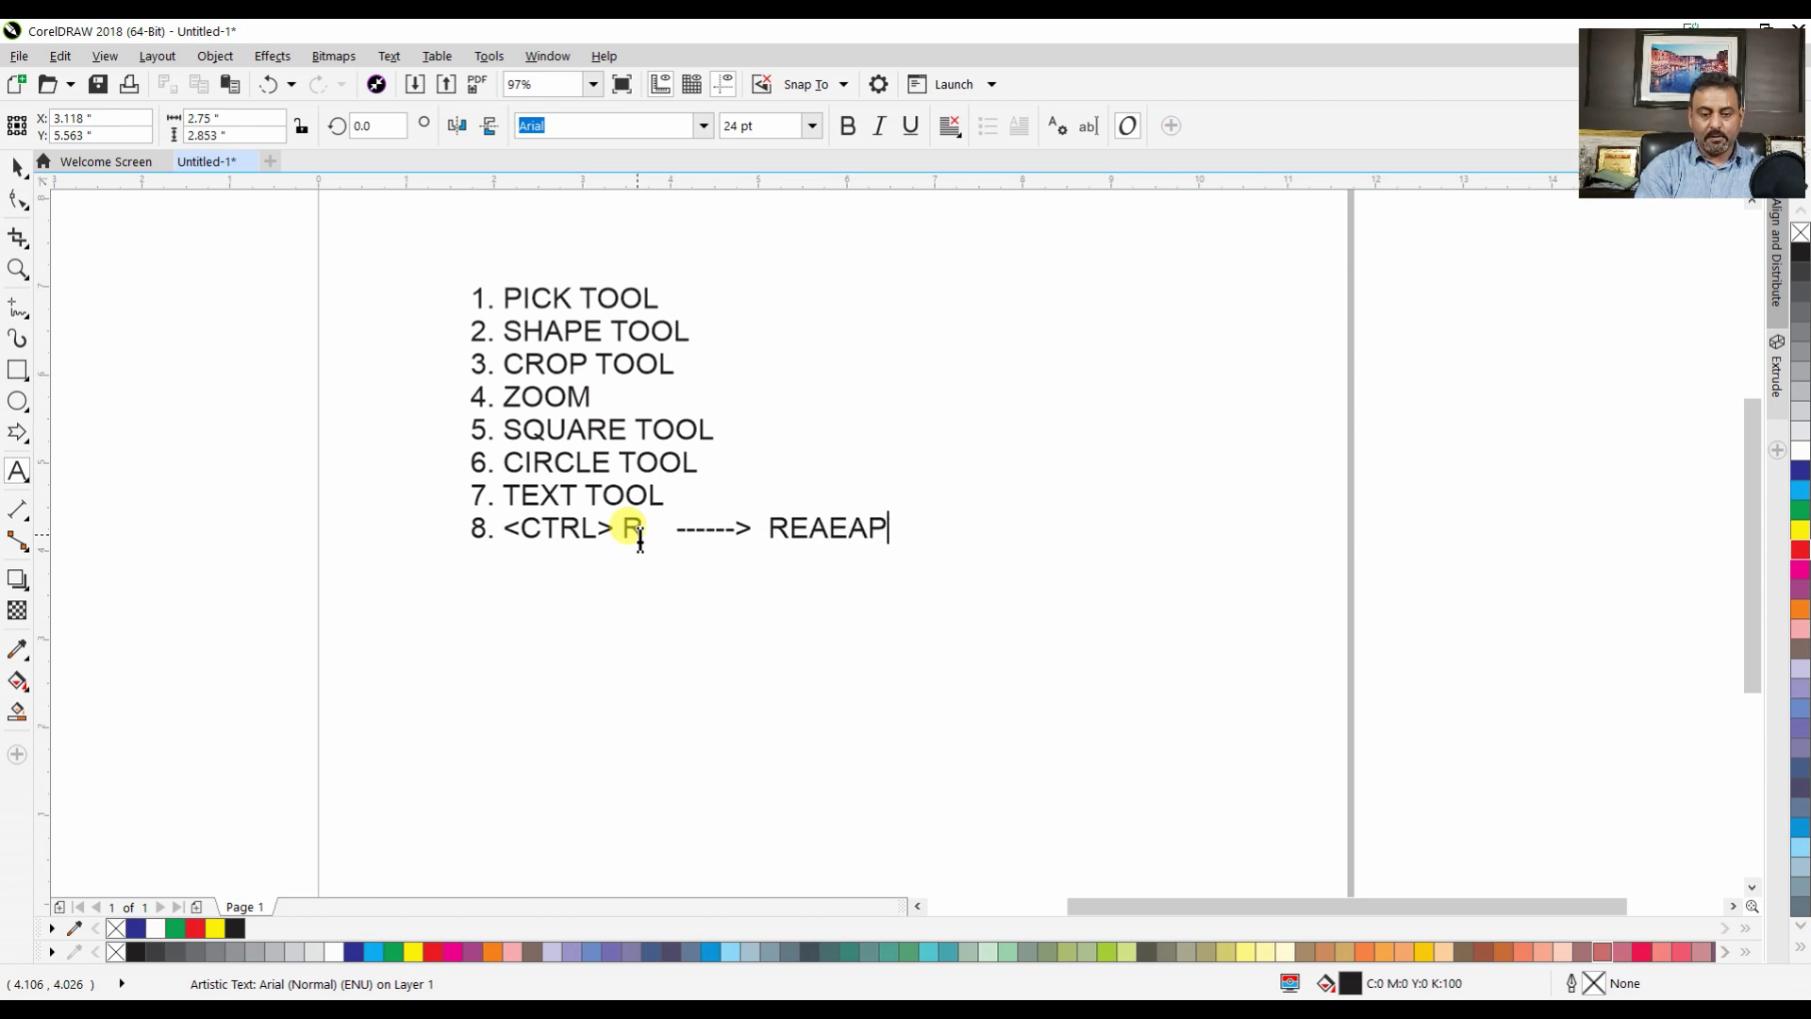
{"action": "key", "text": "BackSpace"}
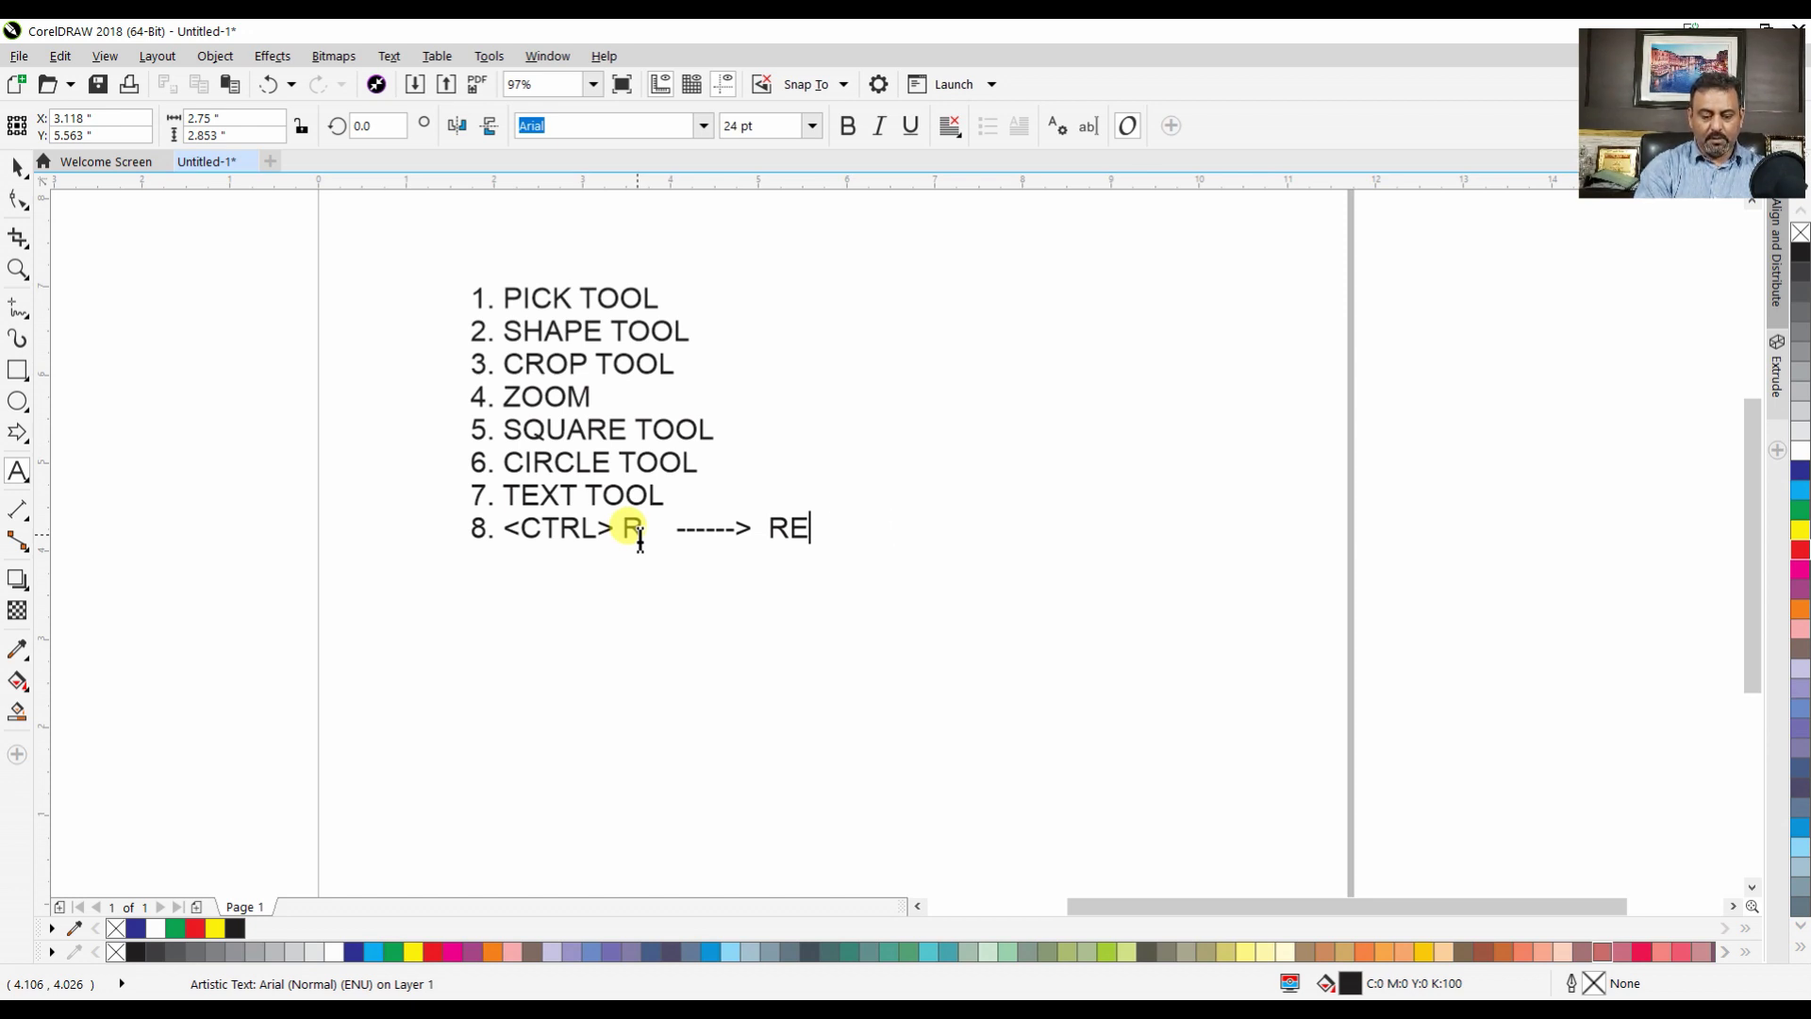
{"action": "type", "text": "PEAT "}
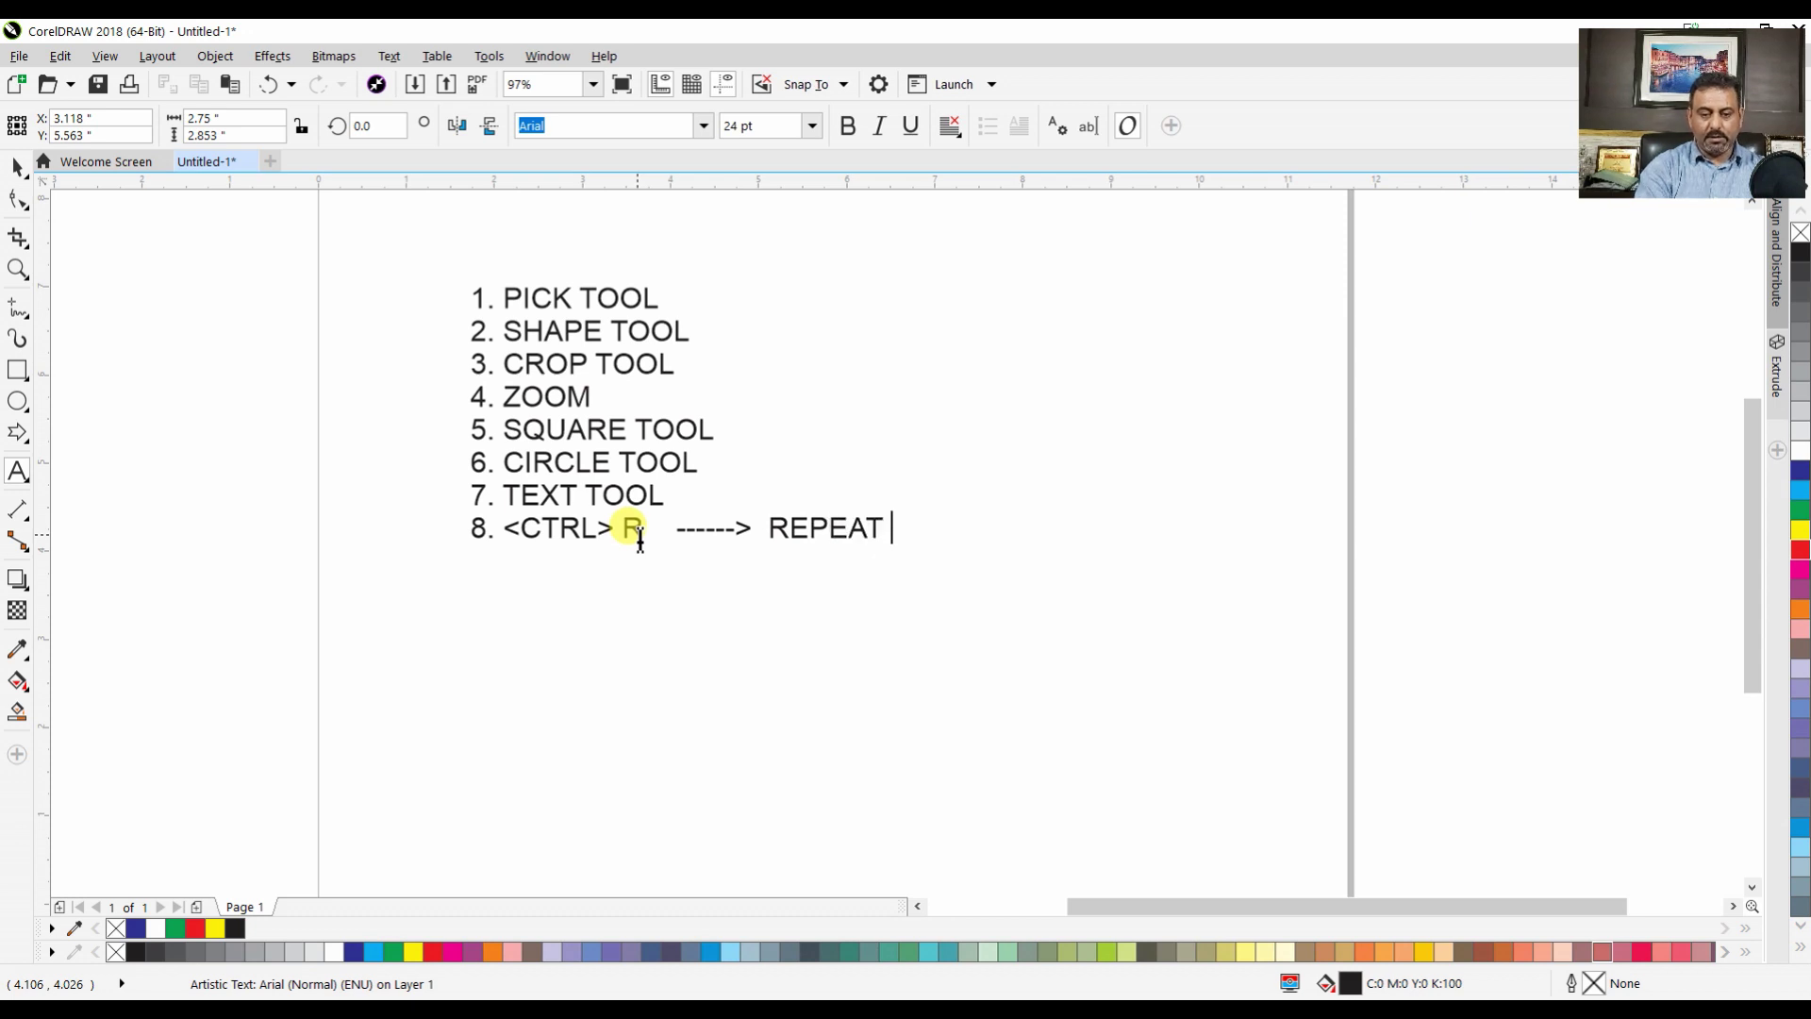
{"action": "type", "text": "COMMAN"}
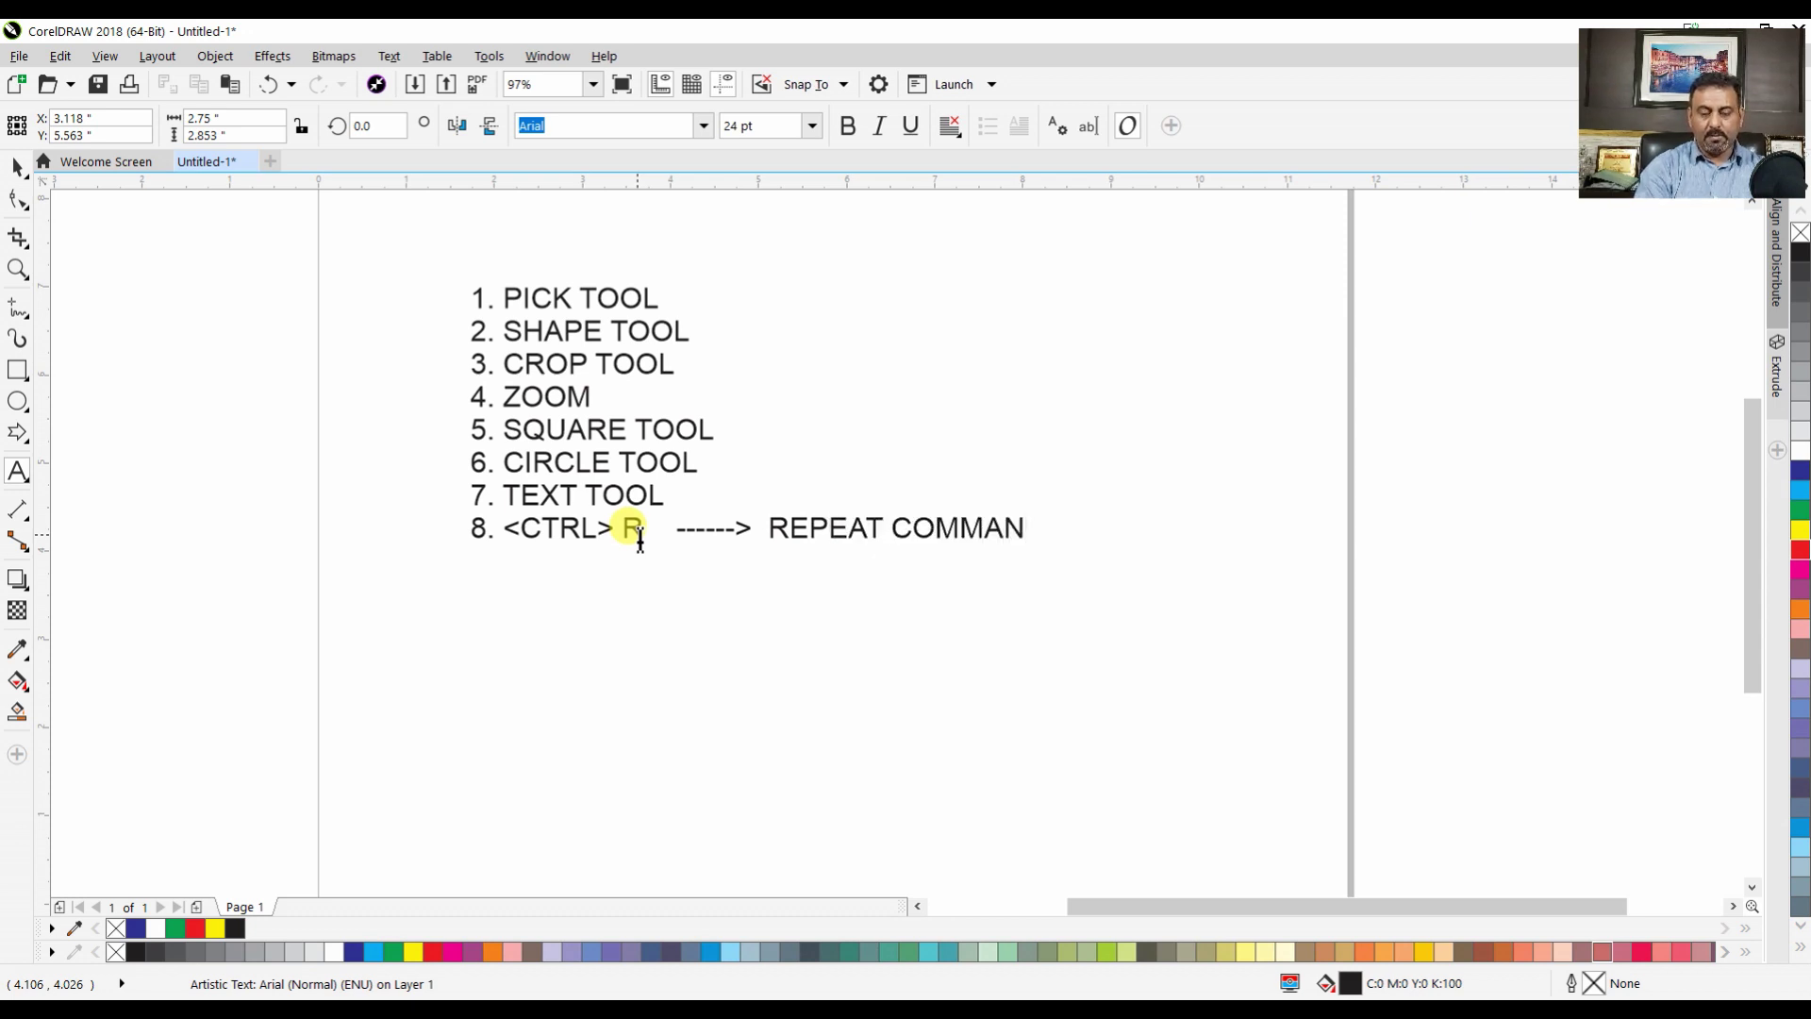
{"action": "type", "text": "D 9."}
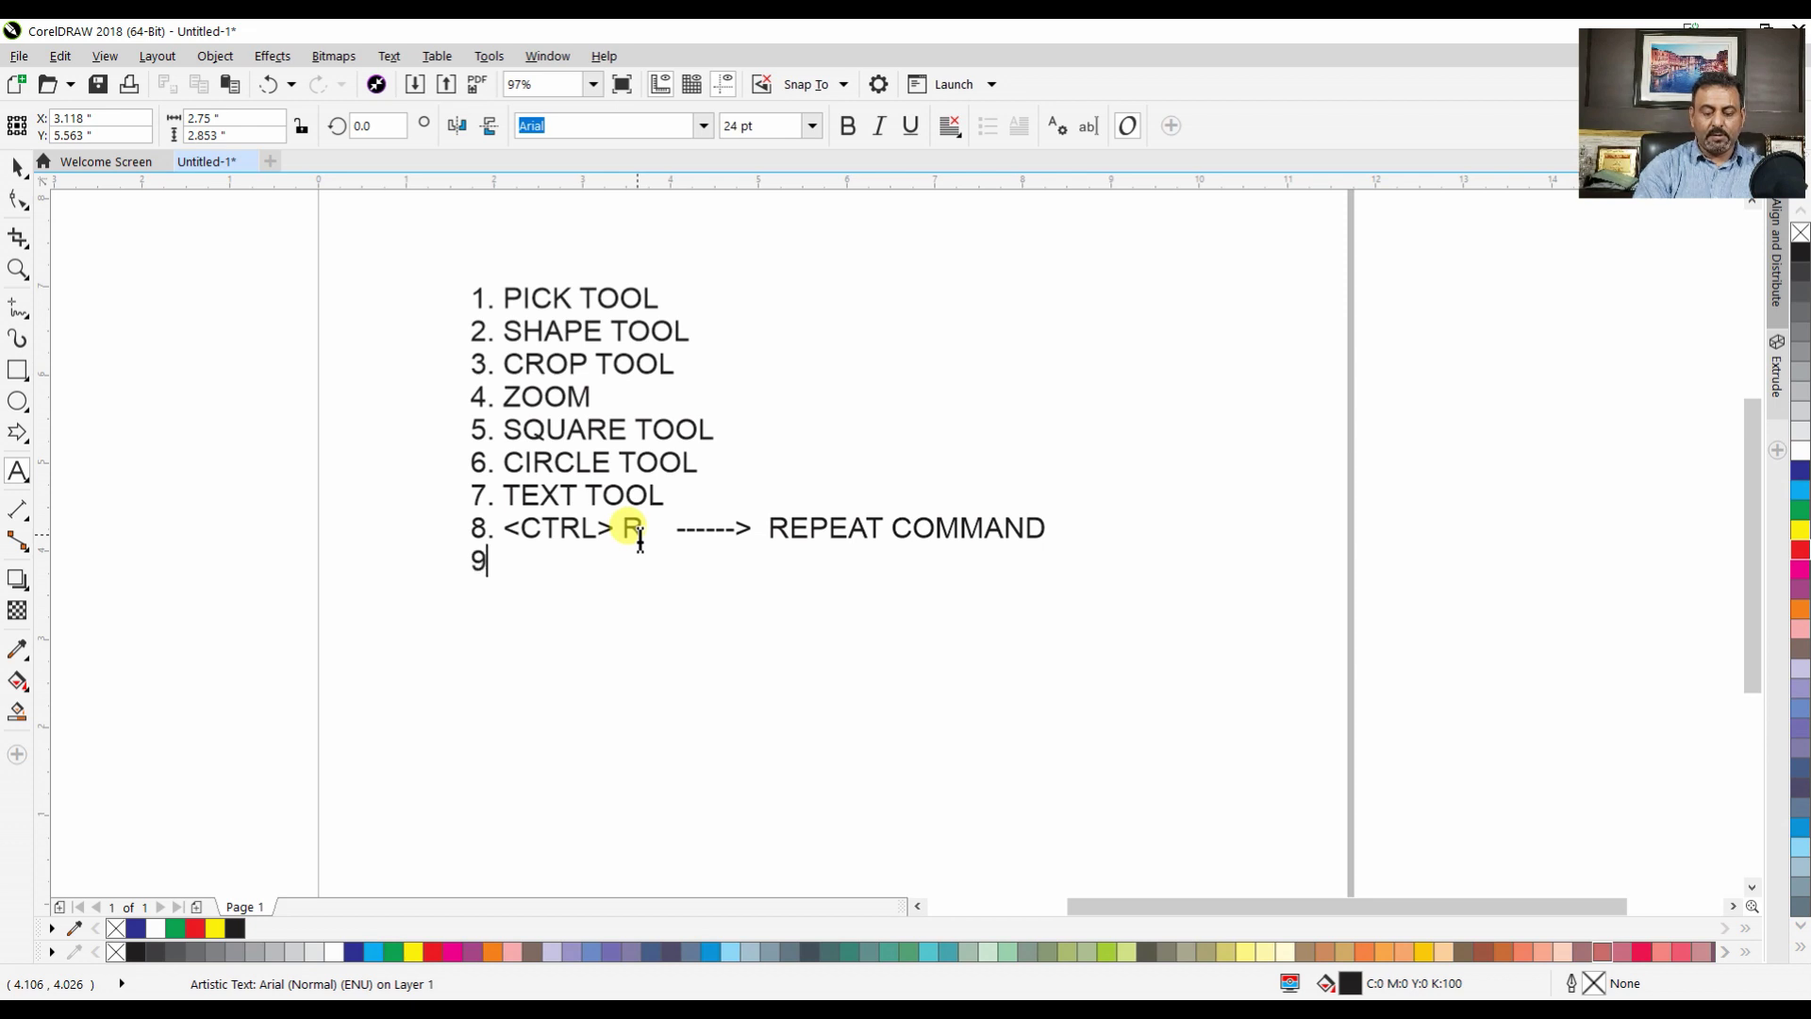
Complete line 9 of the list as "9. <CTRL> L ------> COMBINE COMMAND" using the copied text, and finish editing the text
{"action": "key", "text": "ctrl+v"}
{"action": "type", "text": "L    "}
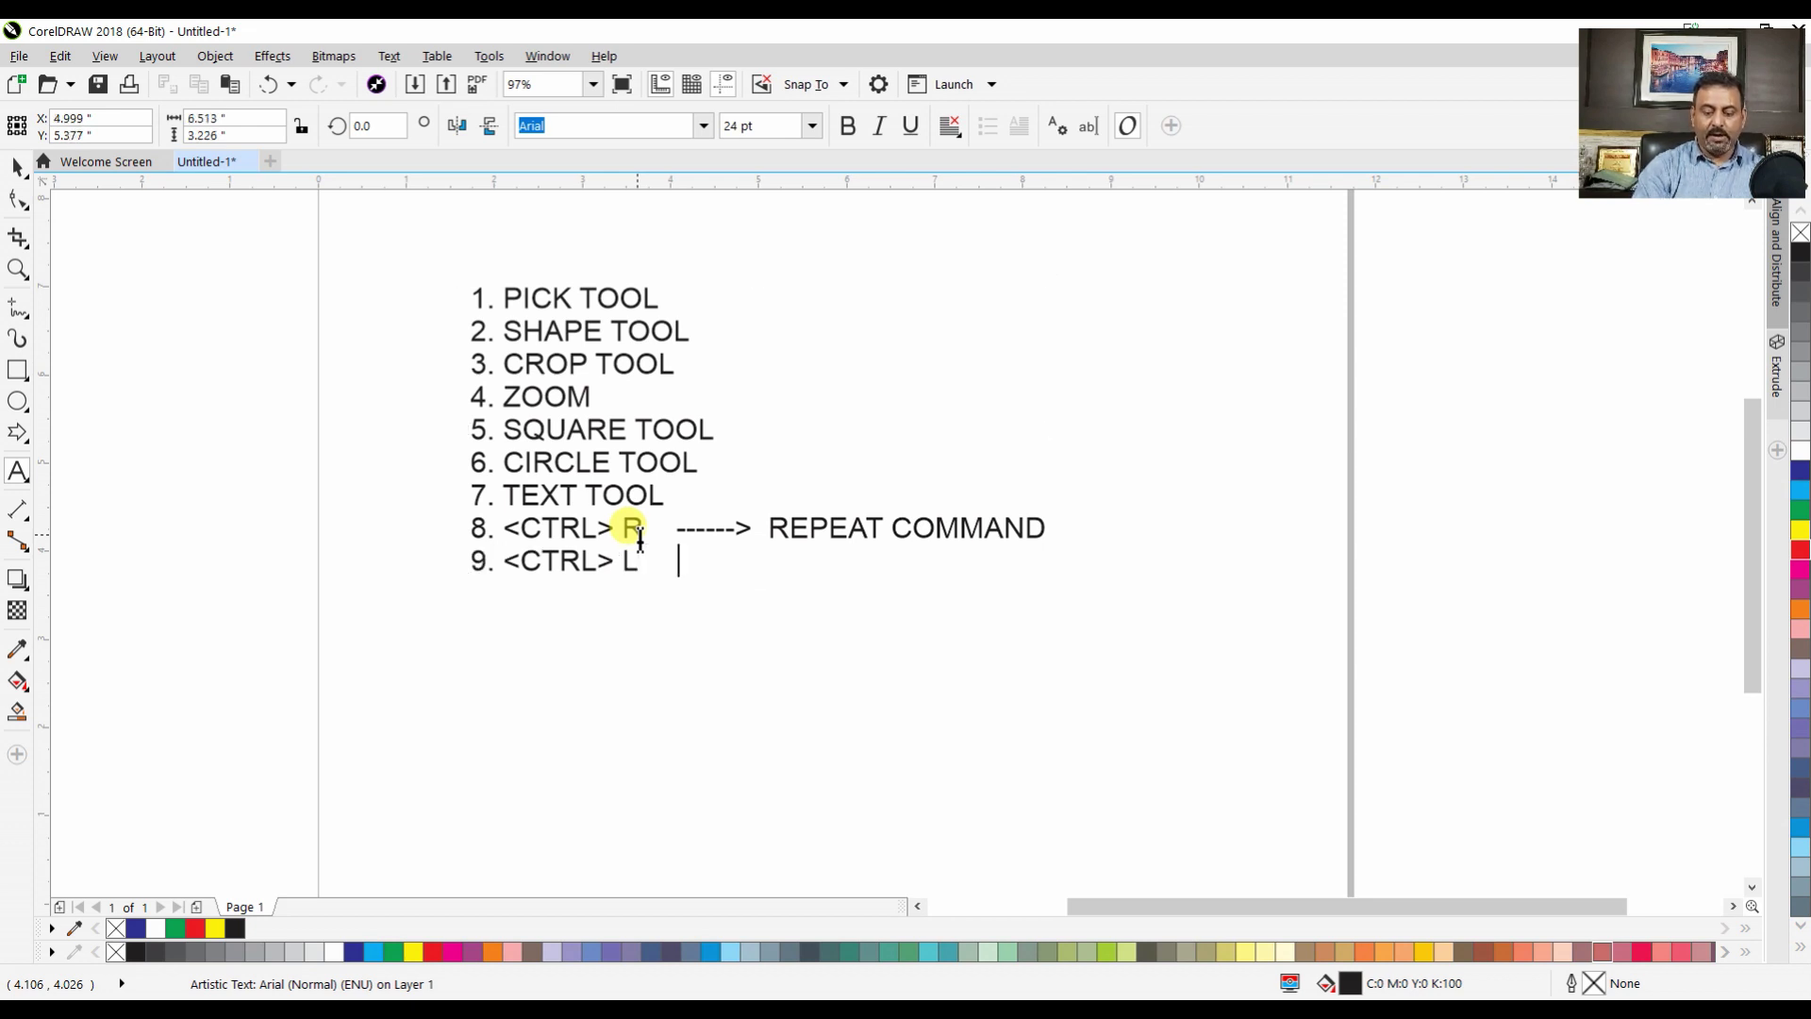
{"action": "type", "text": "------>"}
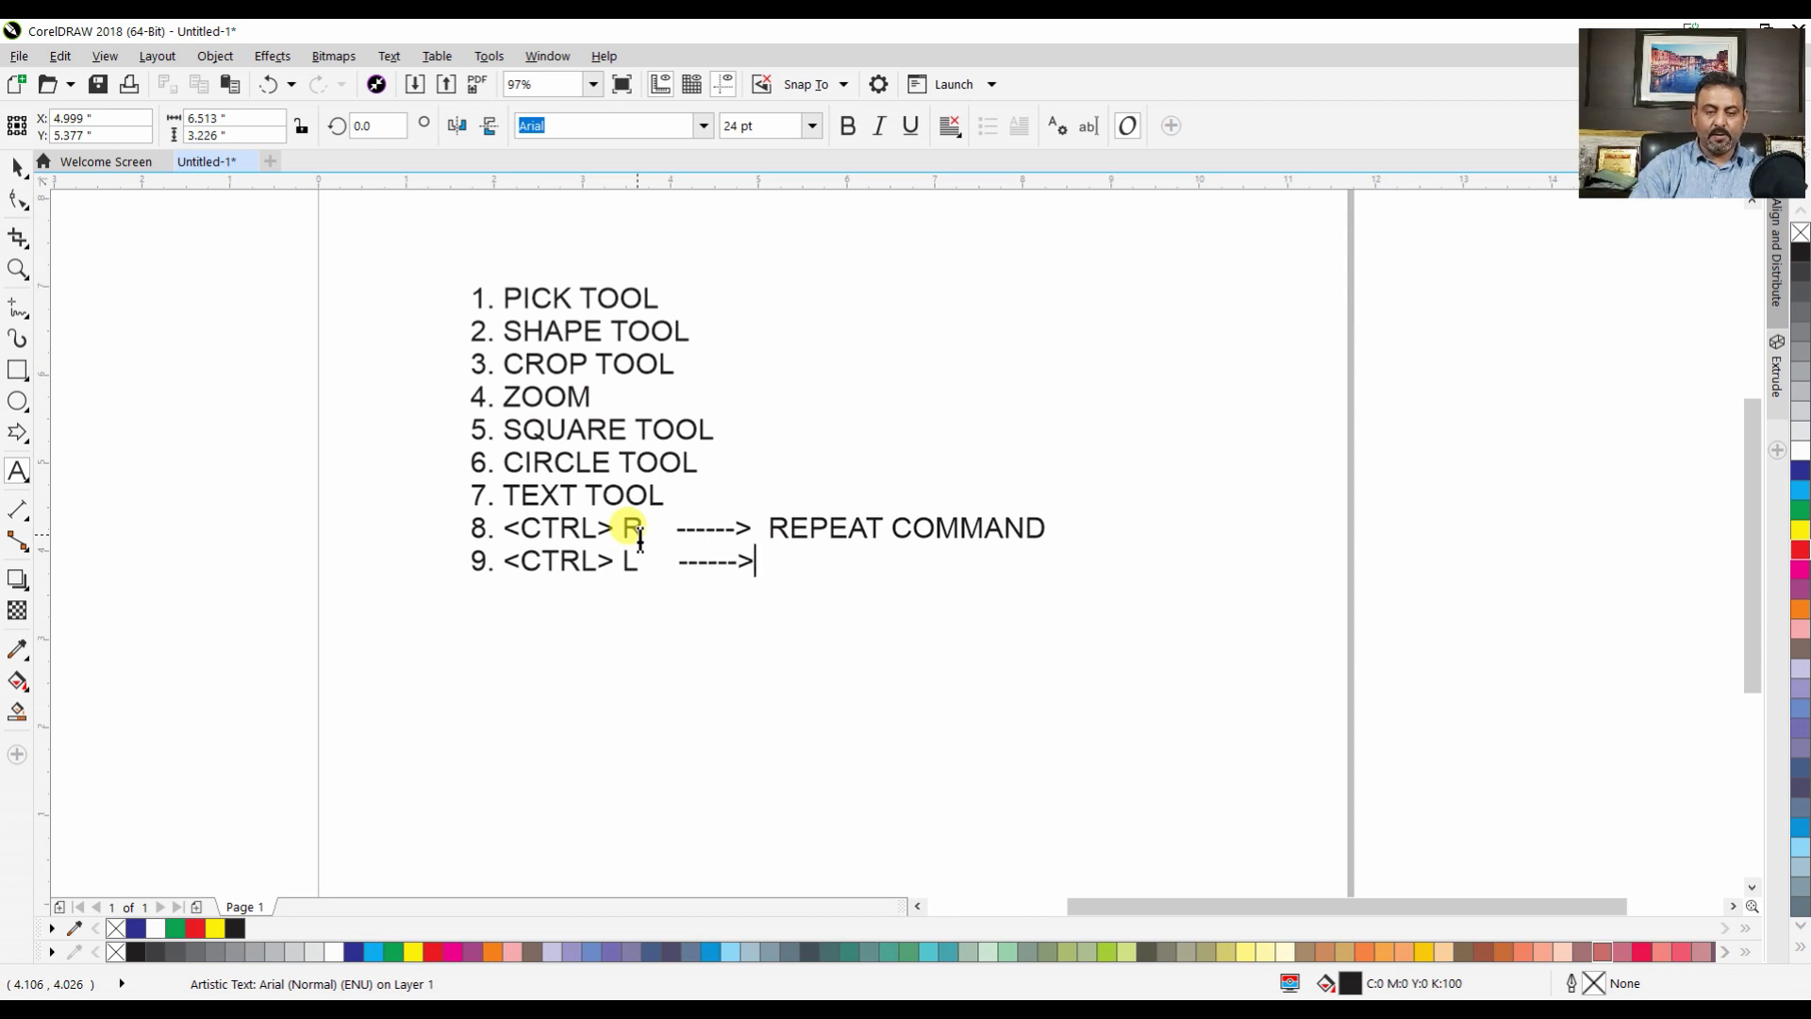
{"action": "type", "text": " COM"}
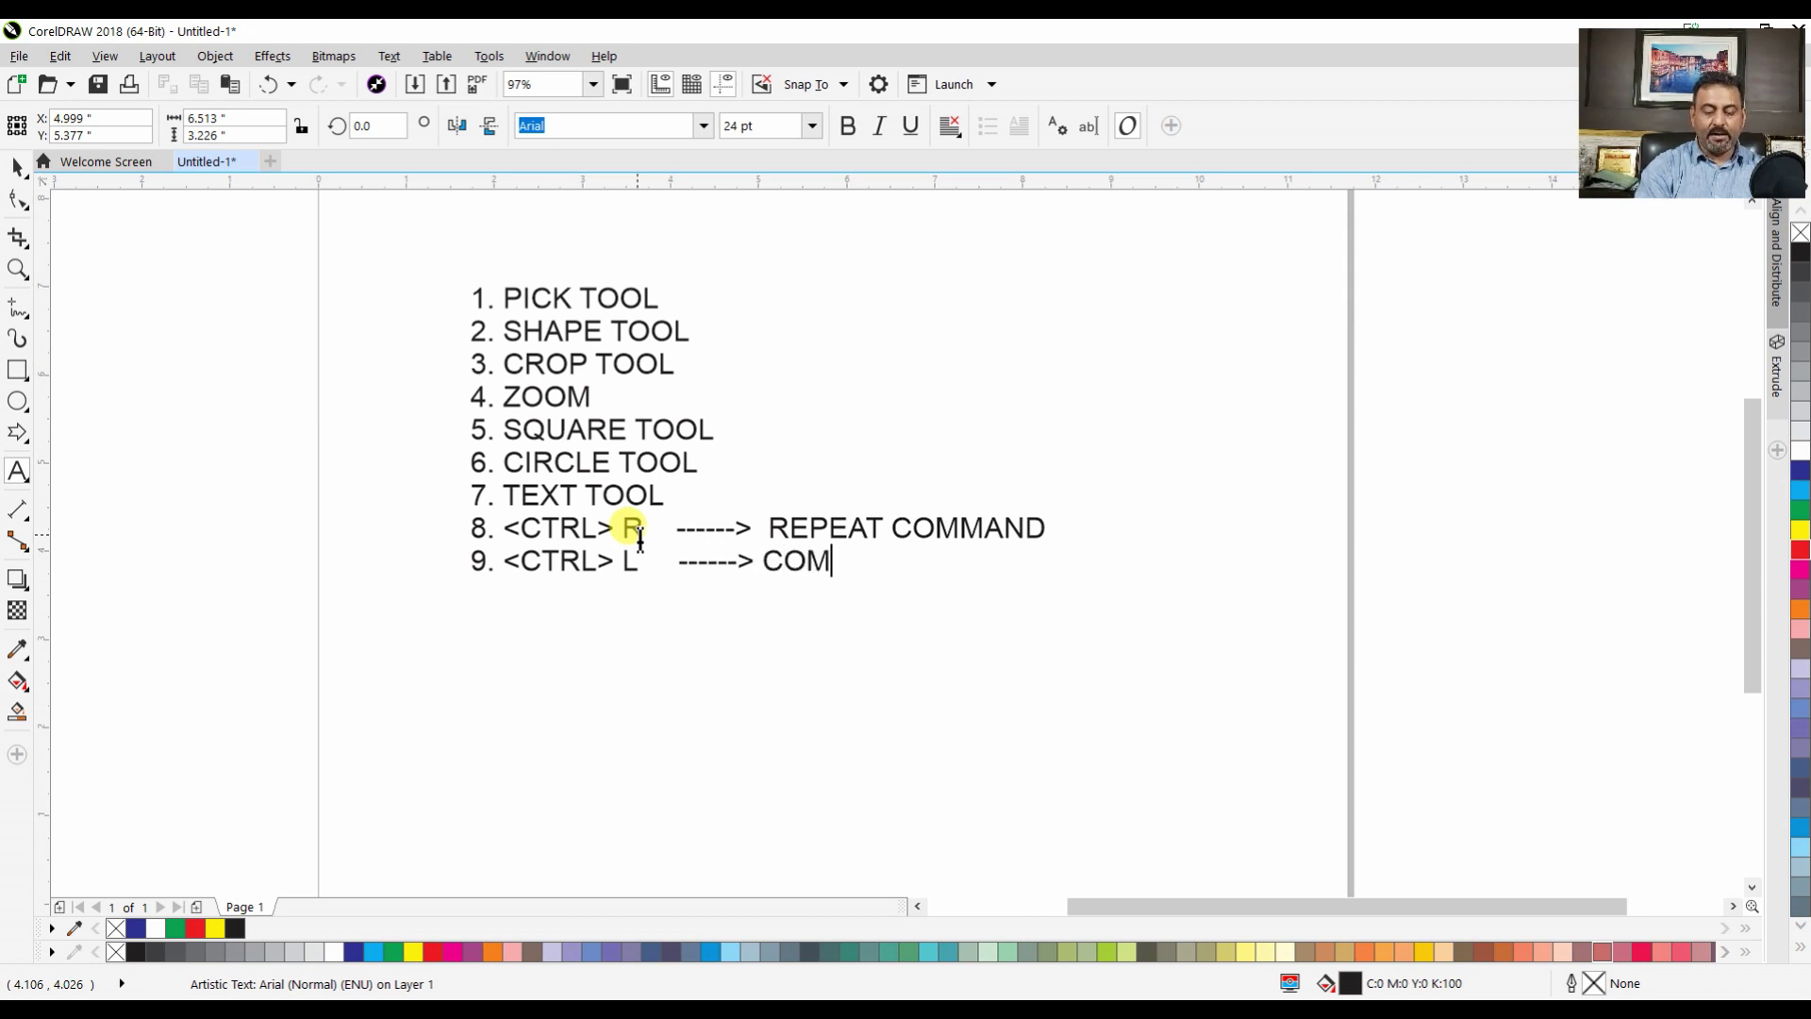
{"action": "type", "text": "BINE "}
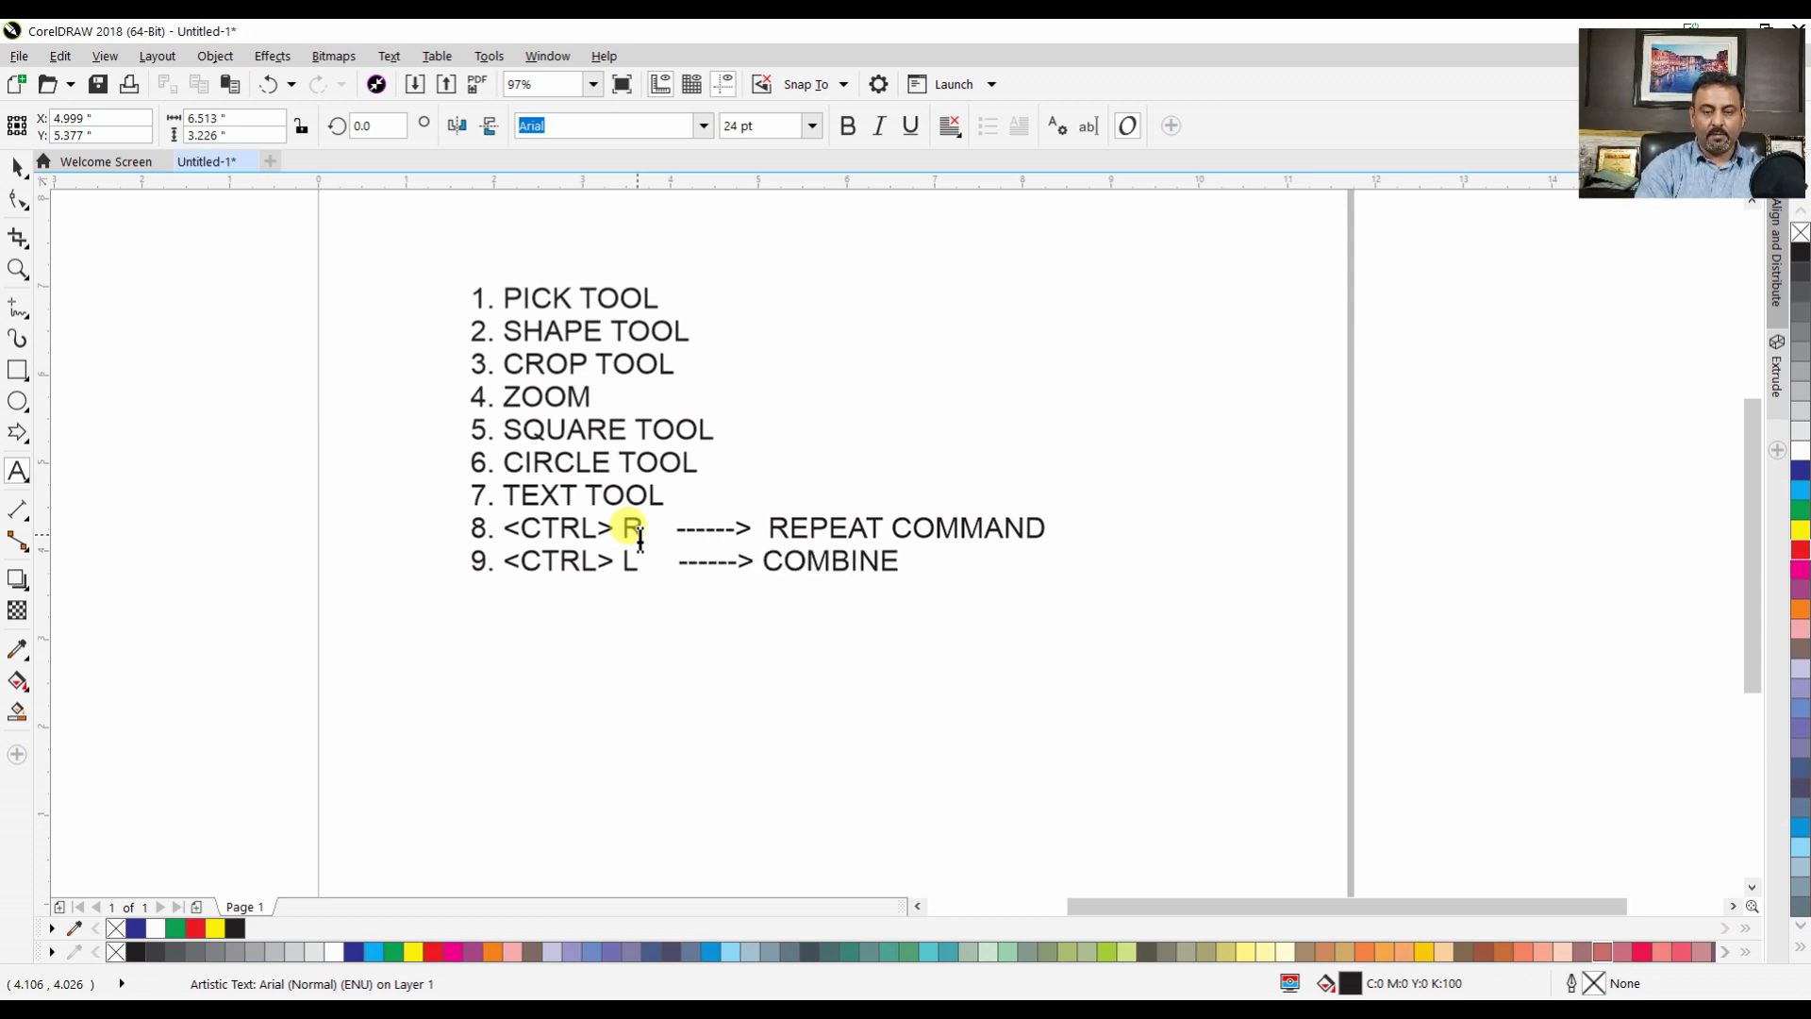
{"action": "type", "text": "COMMAND"}
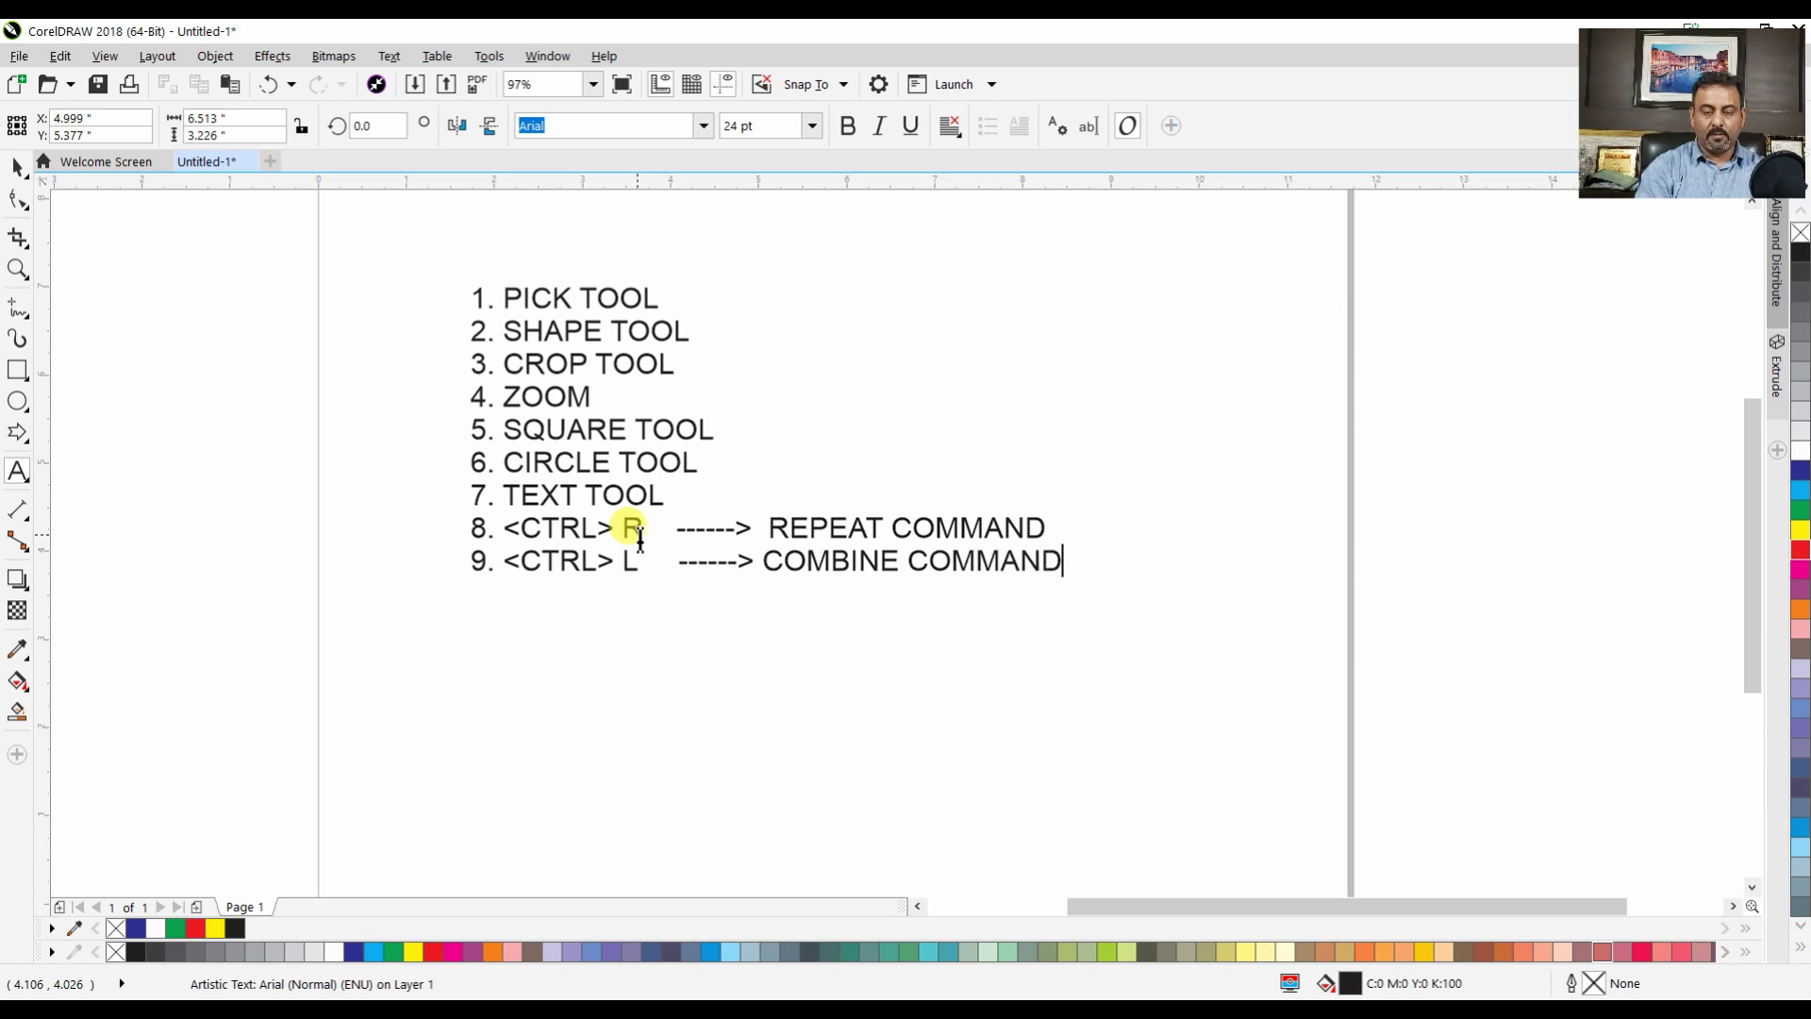
{"action": "key", "text": "ctrl+space"}
Start saving the drawing and create and open a new folder named "COREL TRAINING - DAY1" inside "006 CDR Files 2018"
{"action": "key", "text": "ctrl+s"}
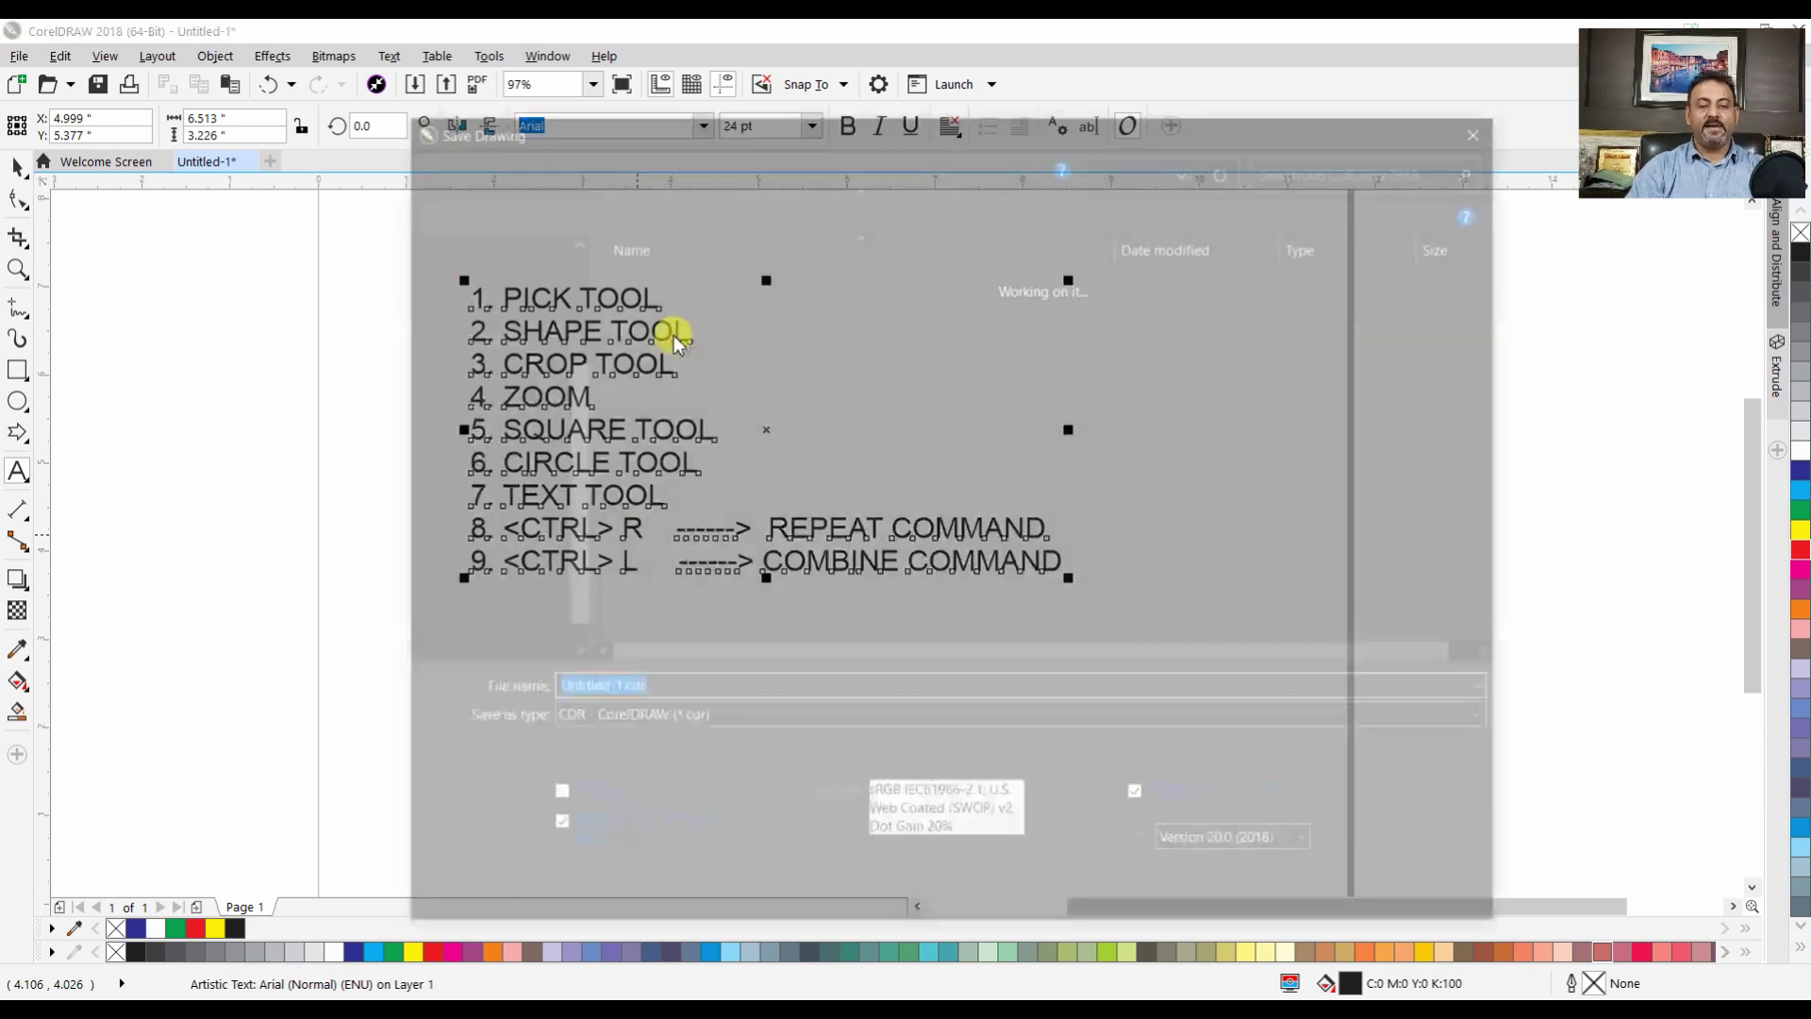
{"action": "left_click", "coordinate": [562, 207]}
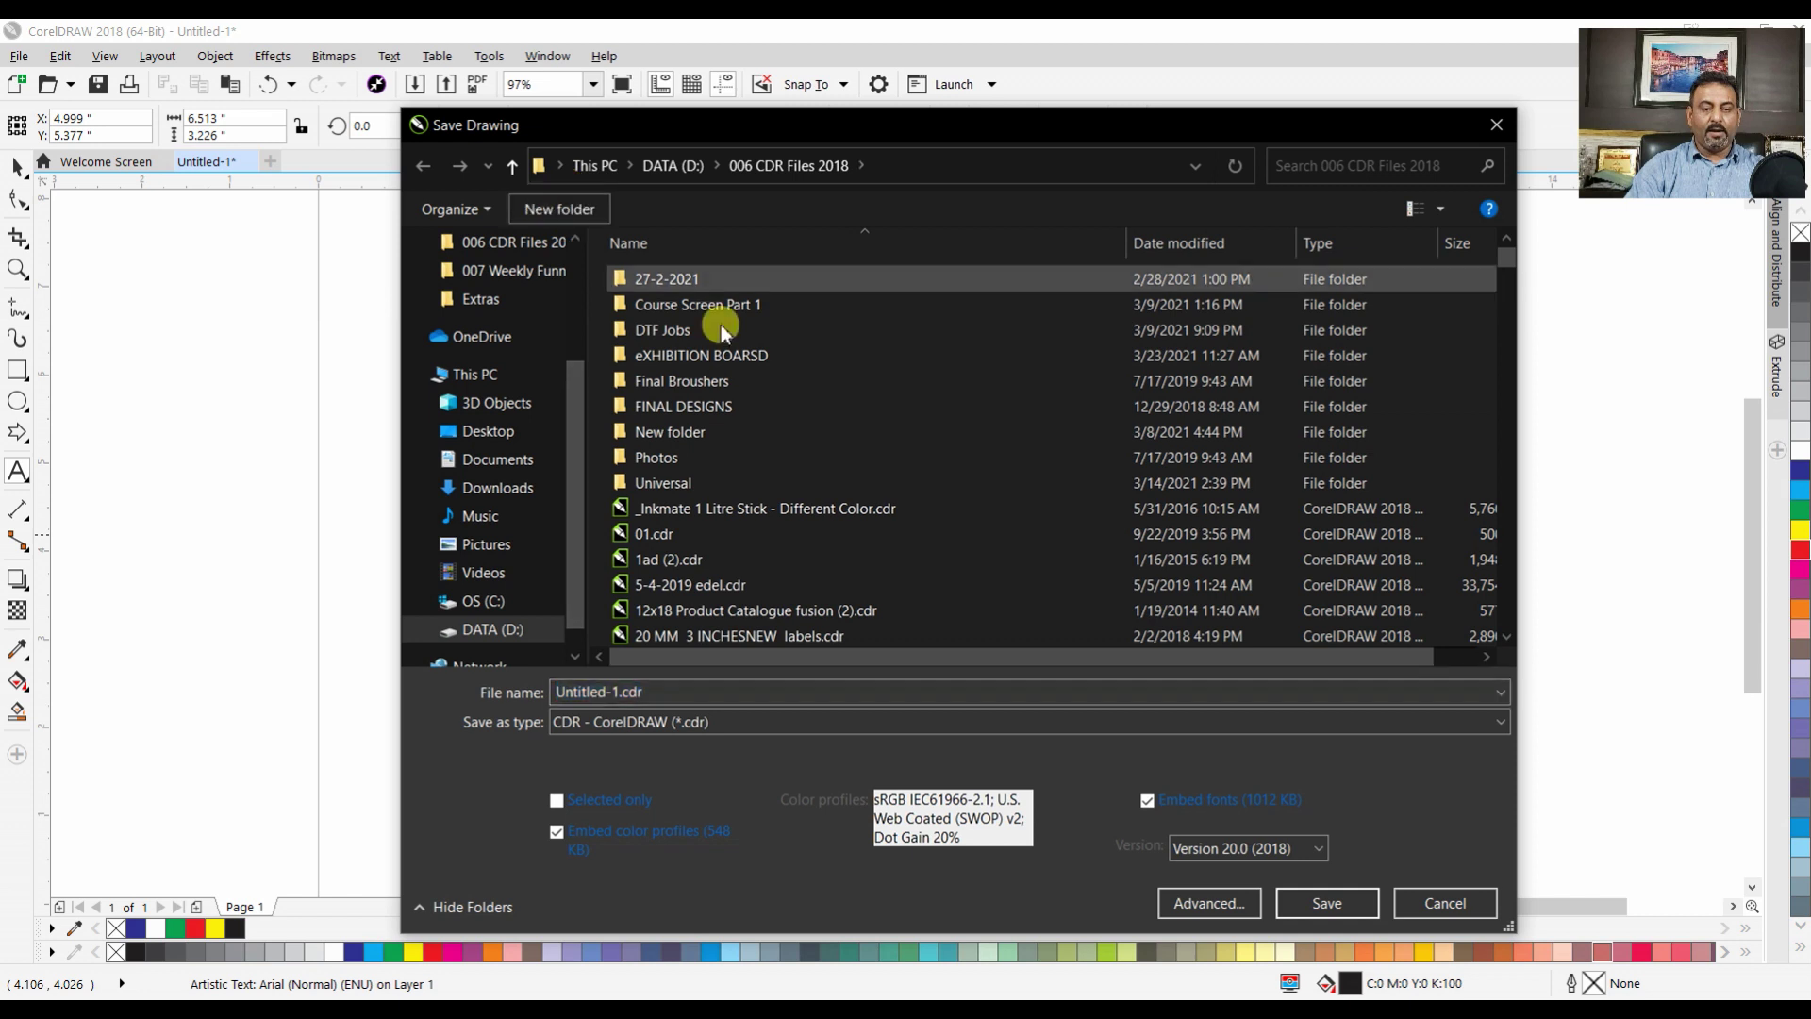
{"action": "key", "text": "Return"}
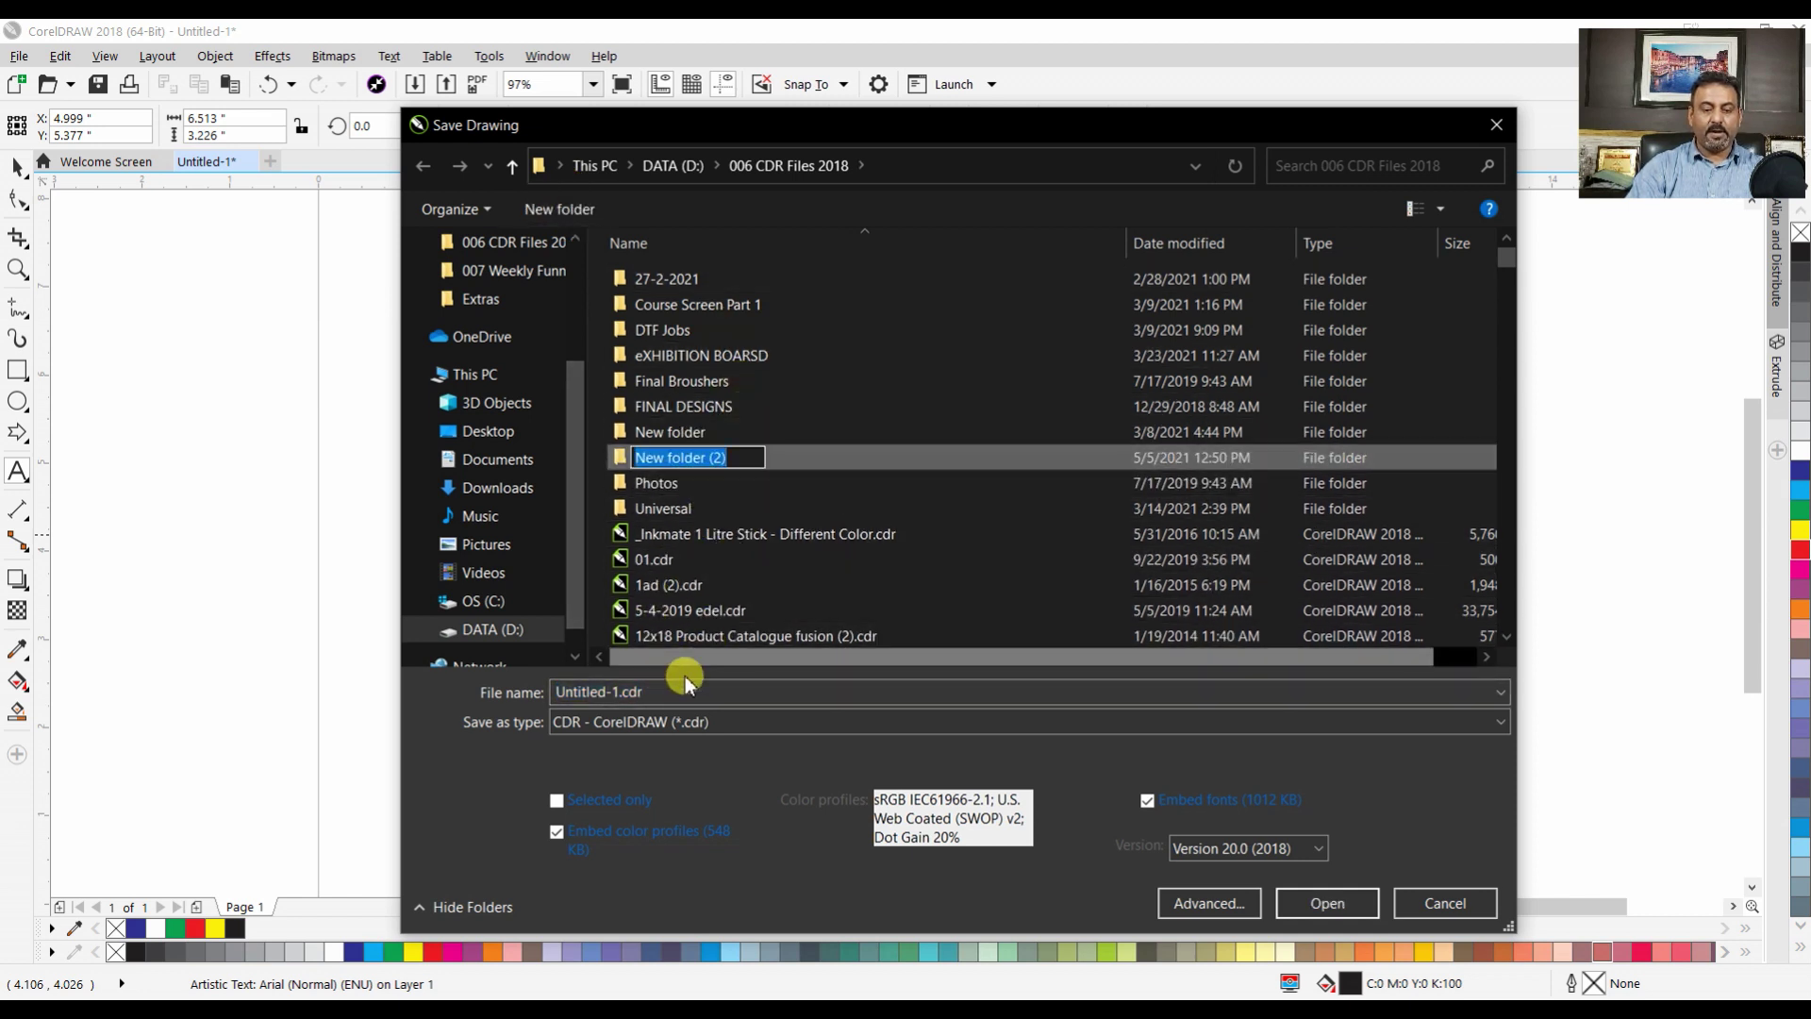
{"action": "left_click", "coordinate": [693, 455]}
{"action": "type", "text": "COR"}
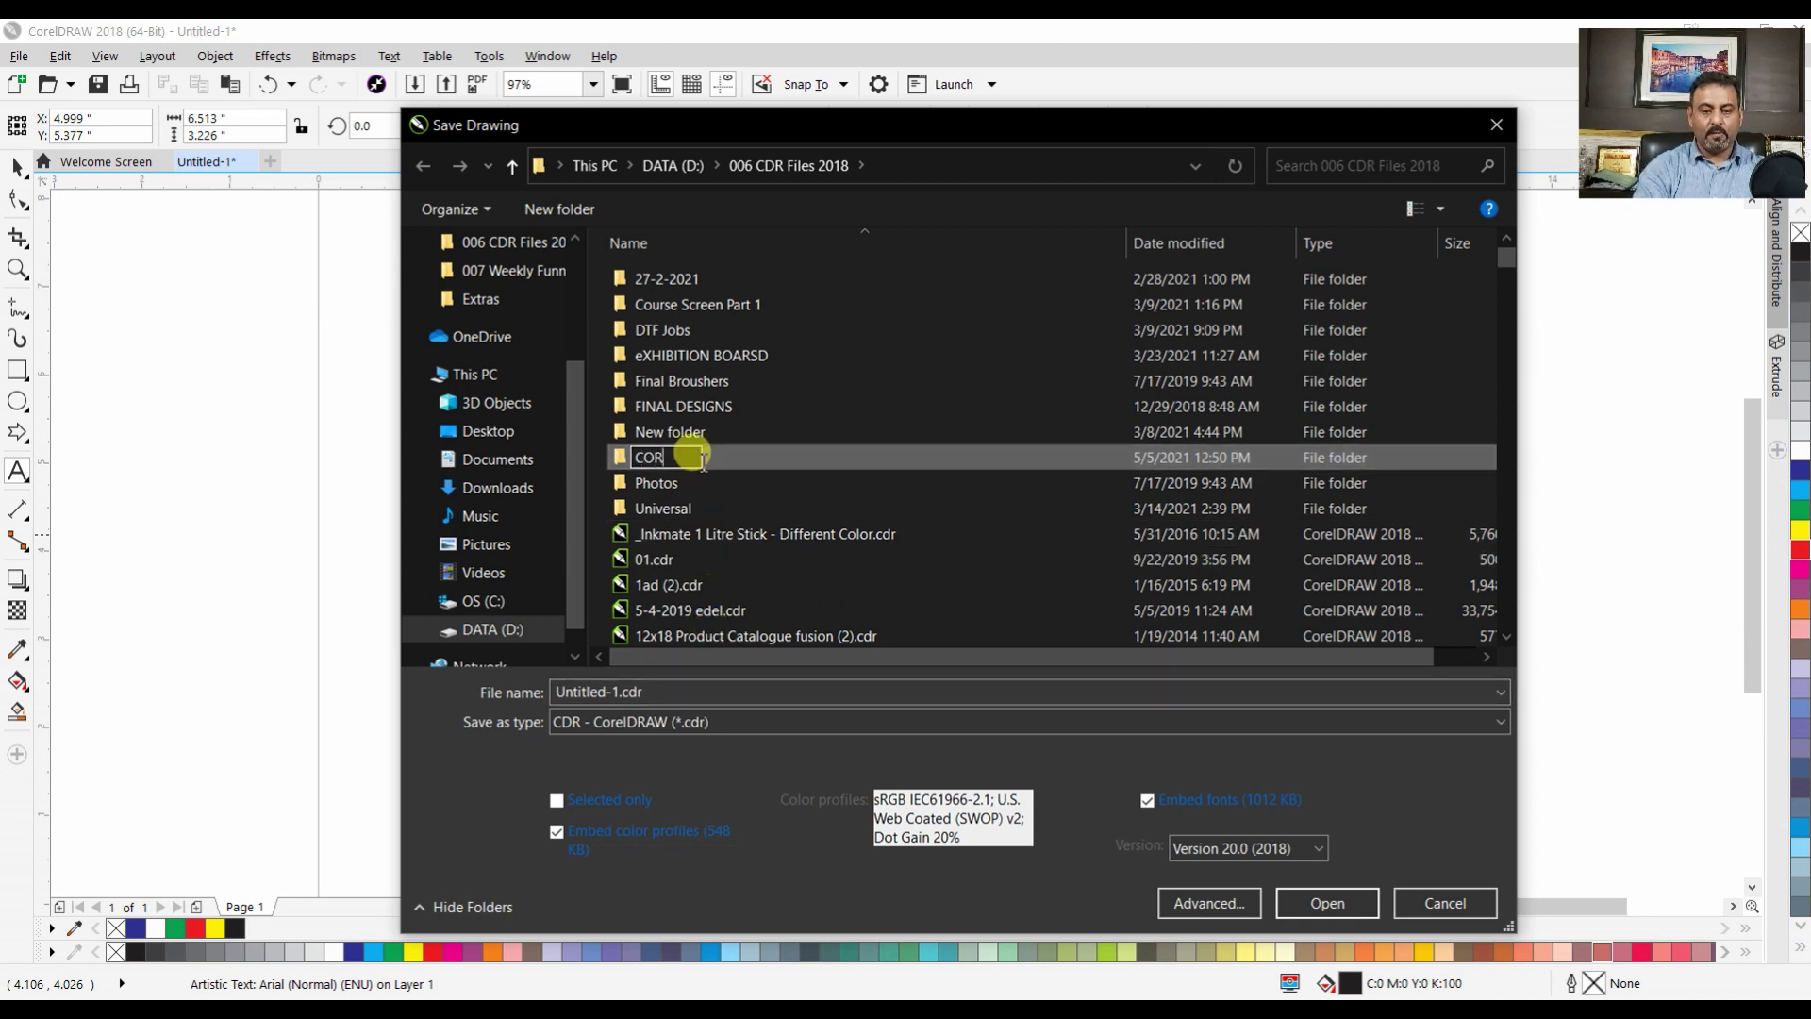
{"action": "type", "text": "EL YTRAINING"}
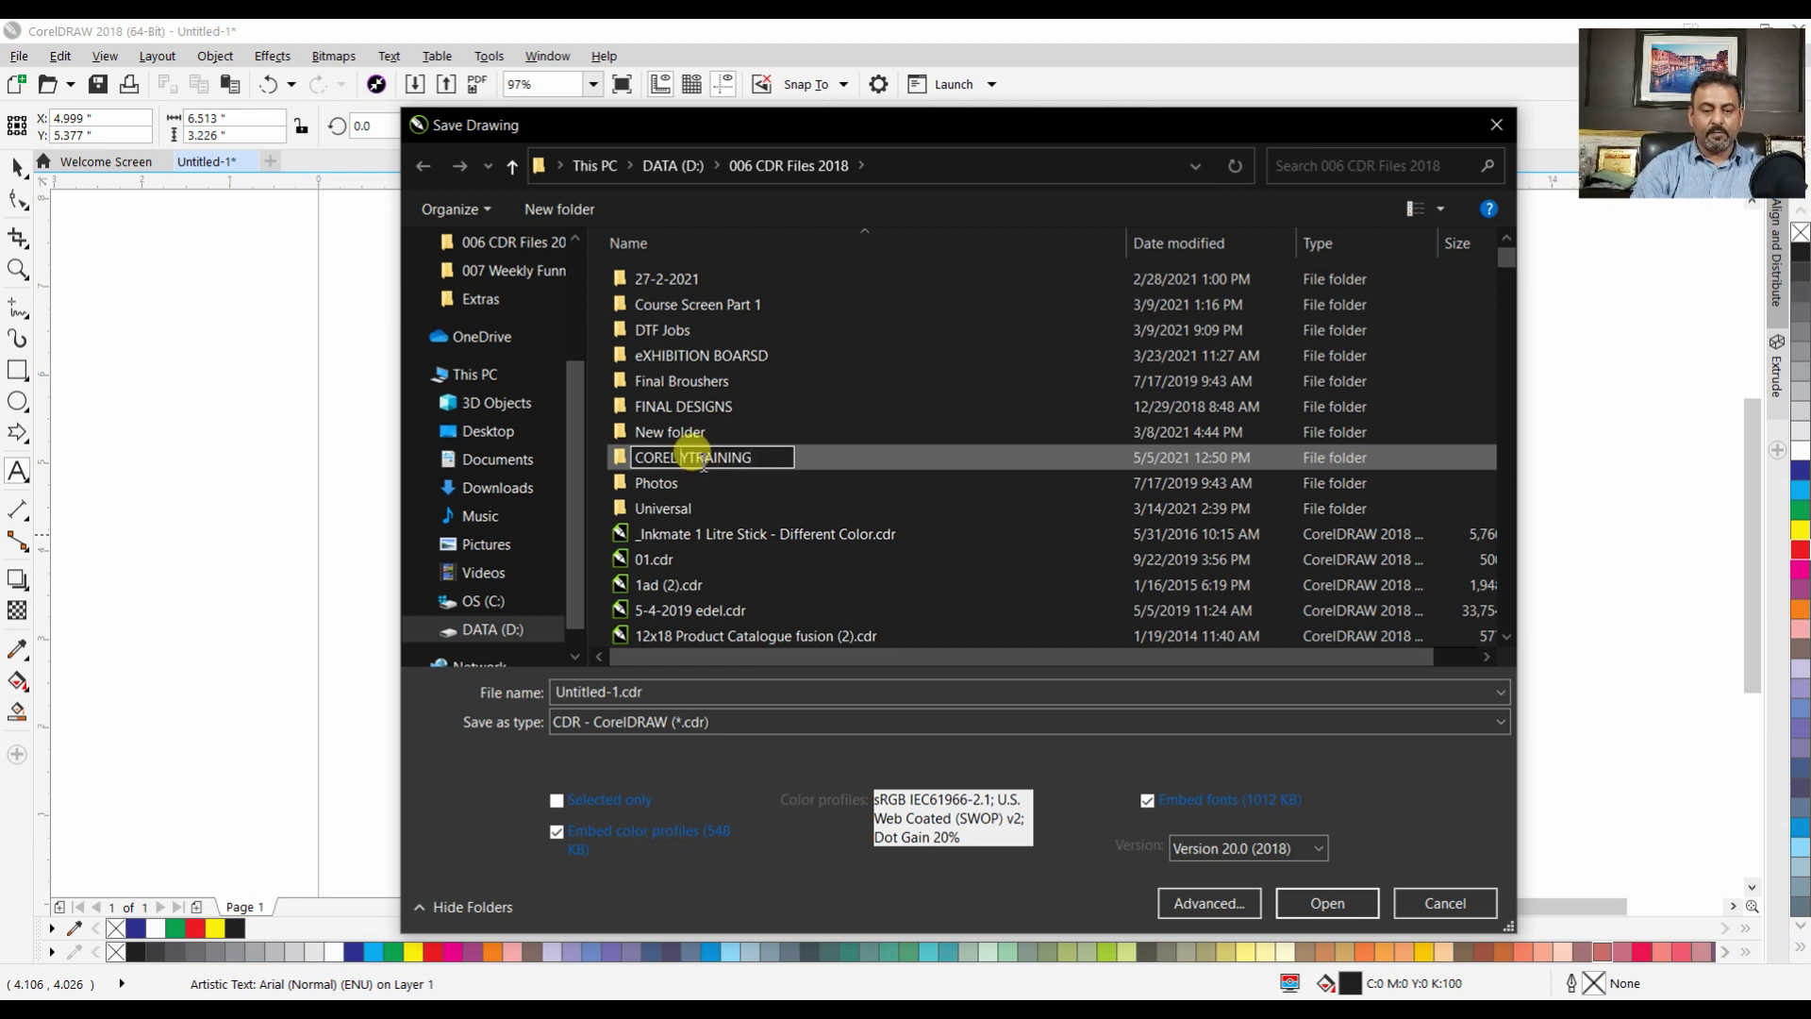
{"action": "key", "text": "BackSpace"}
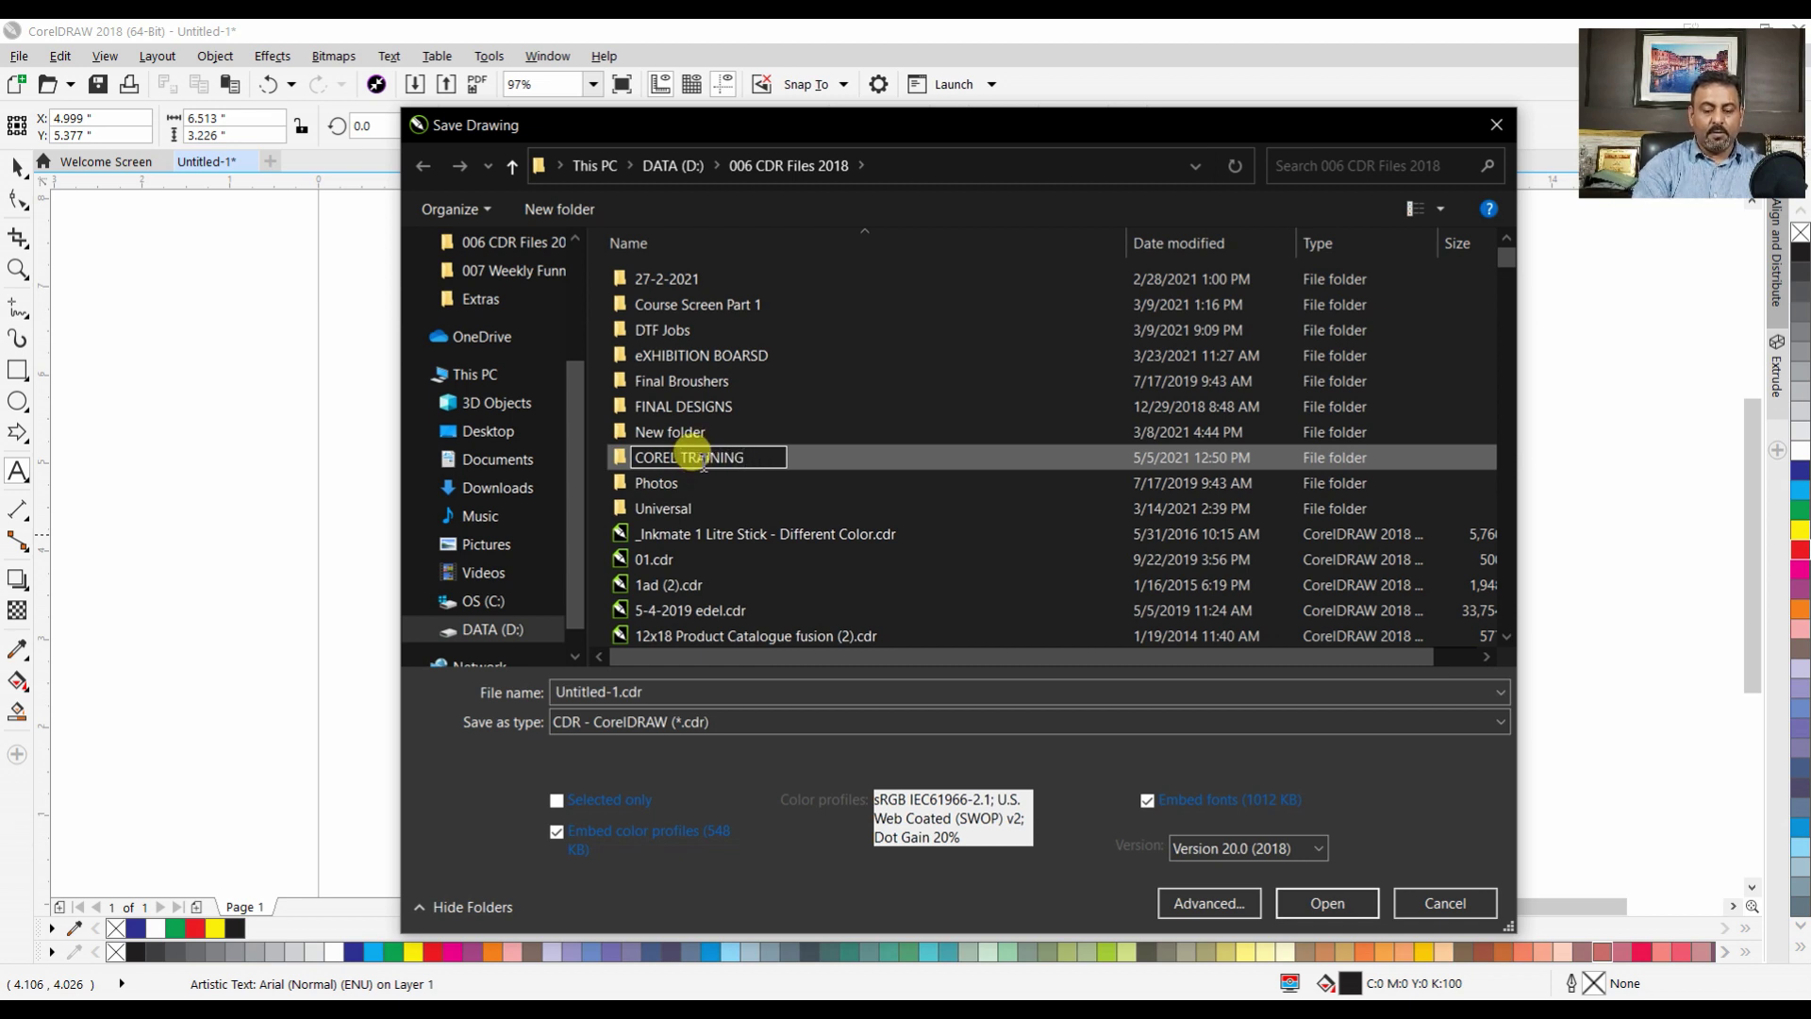
{"action": "type", "text": "- DAY1"}
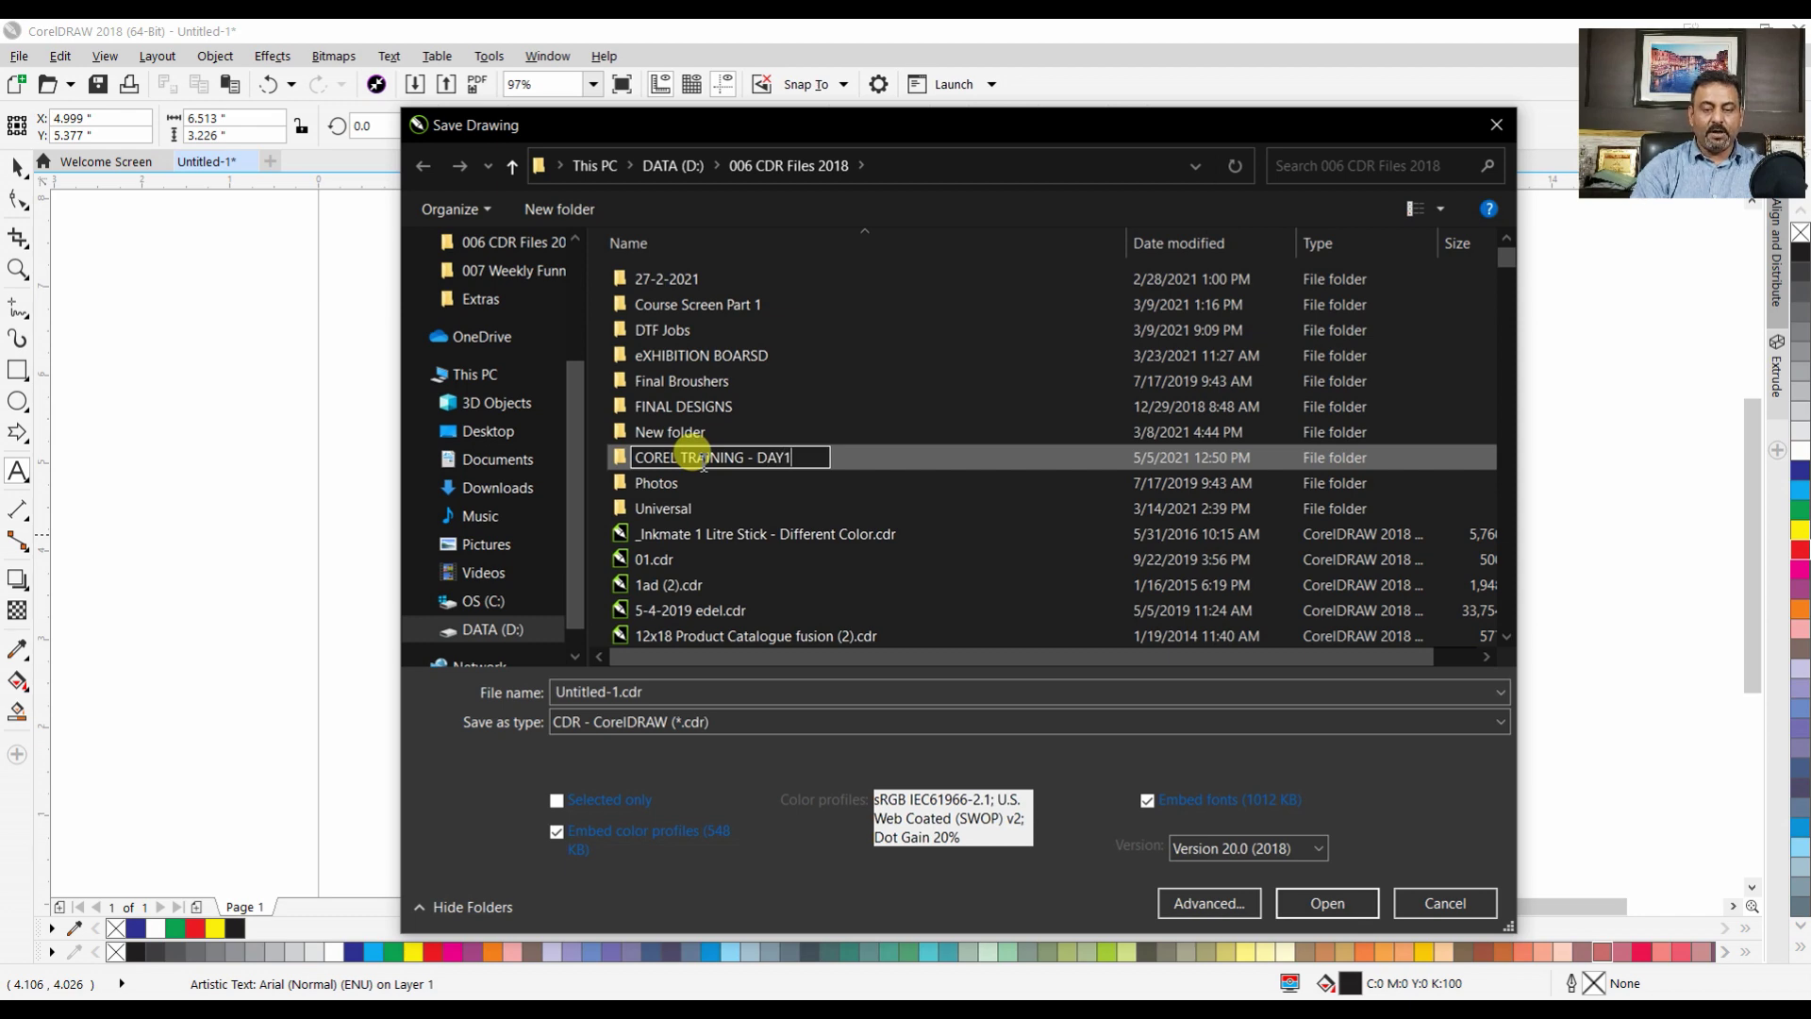
{"action": "key", "text": "Return"}
{"action": "key", "text": "Return"}
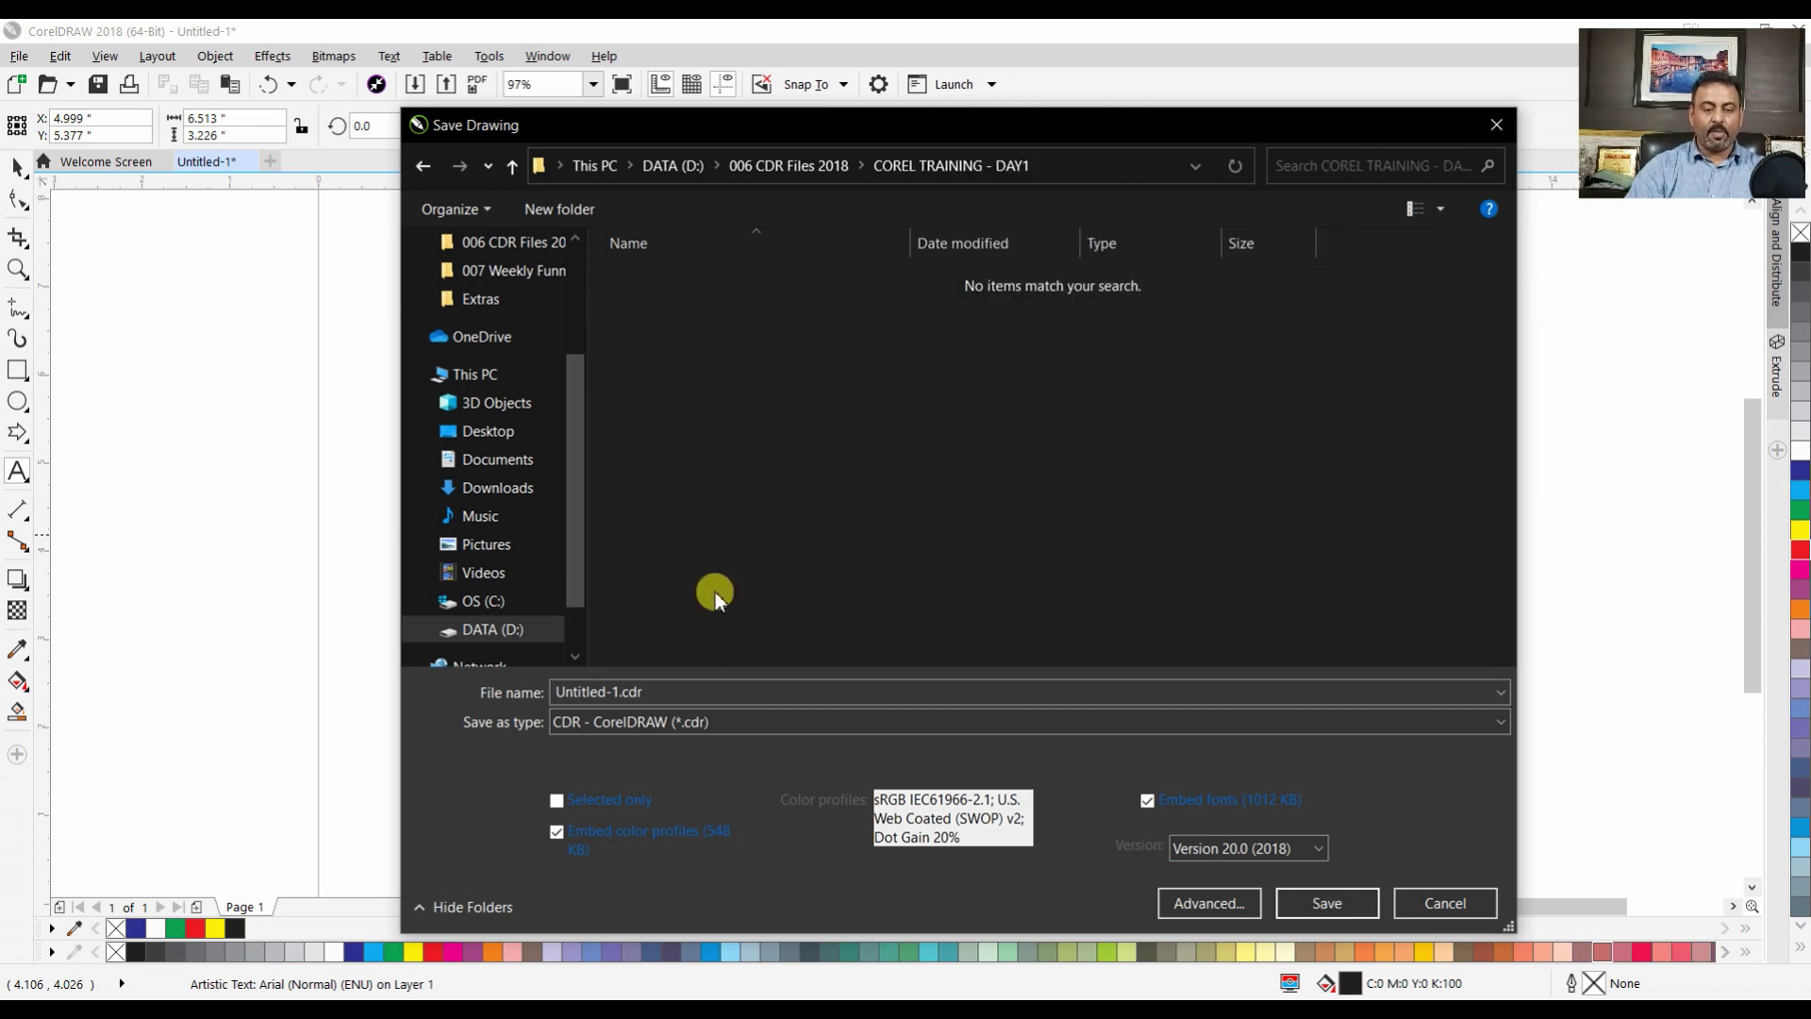
Save the drawing as DAY1 in CDR format in that folder and deselect the text
{"action": "double_click", "coordinate": [703, 688]}
{"action": "type", "text": "DAY1"}
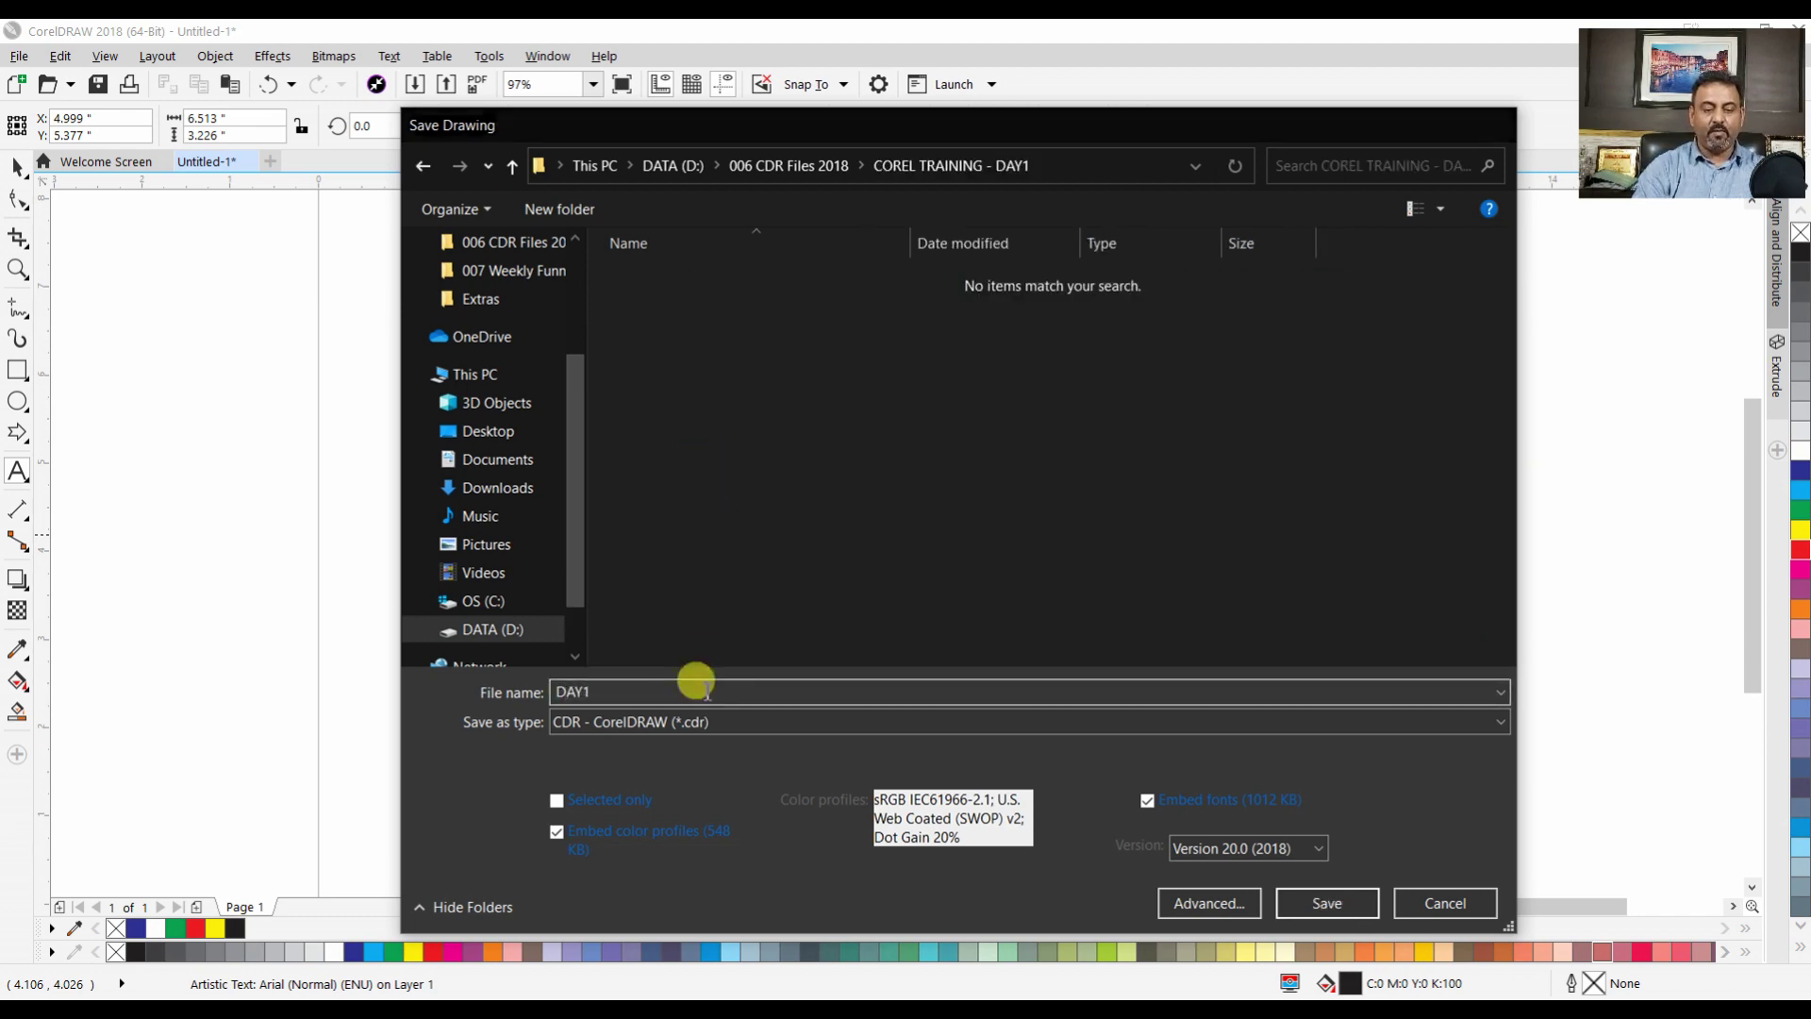
{"action": "key", "text": "Return"}
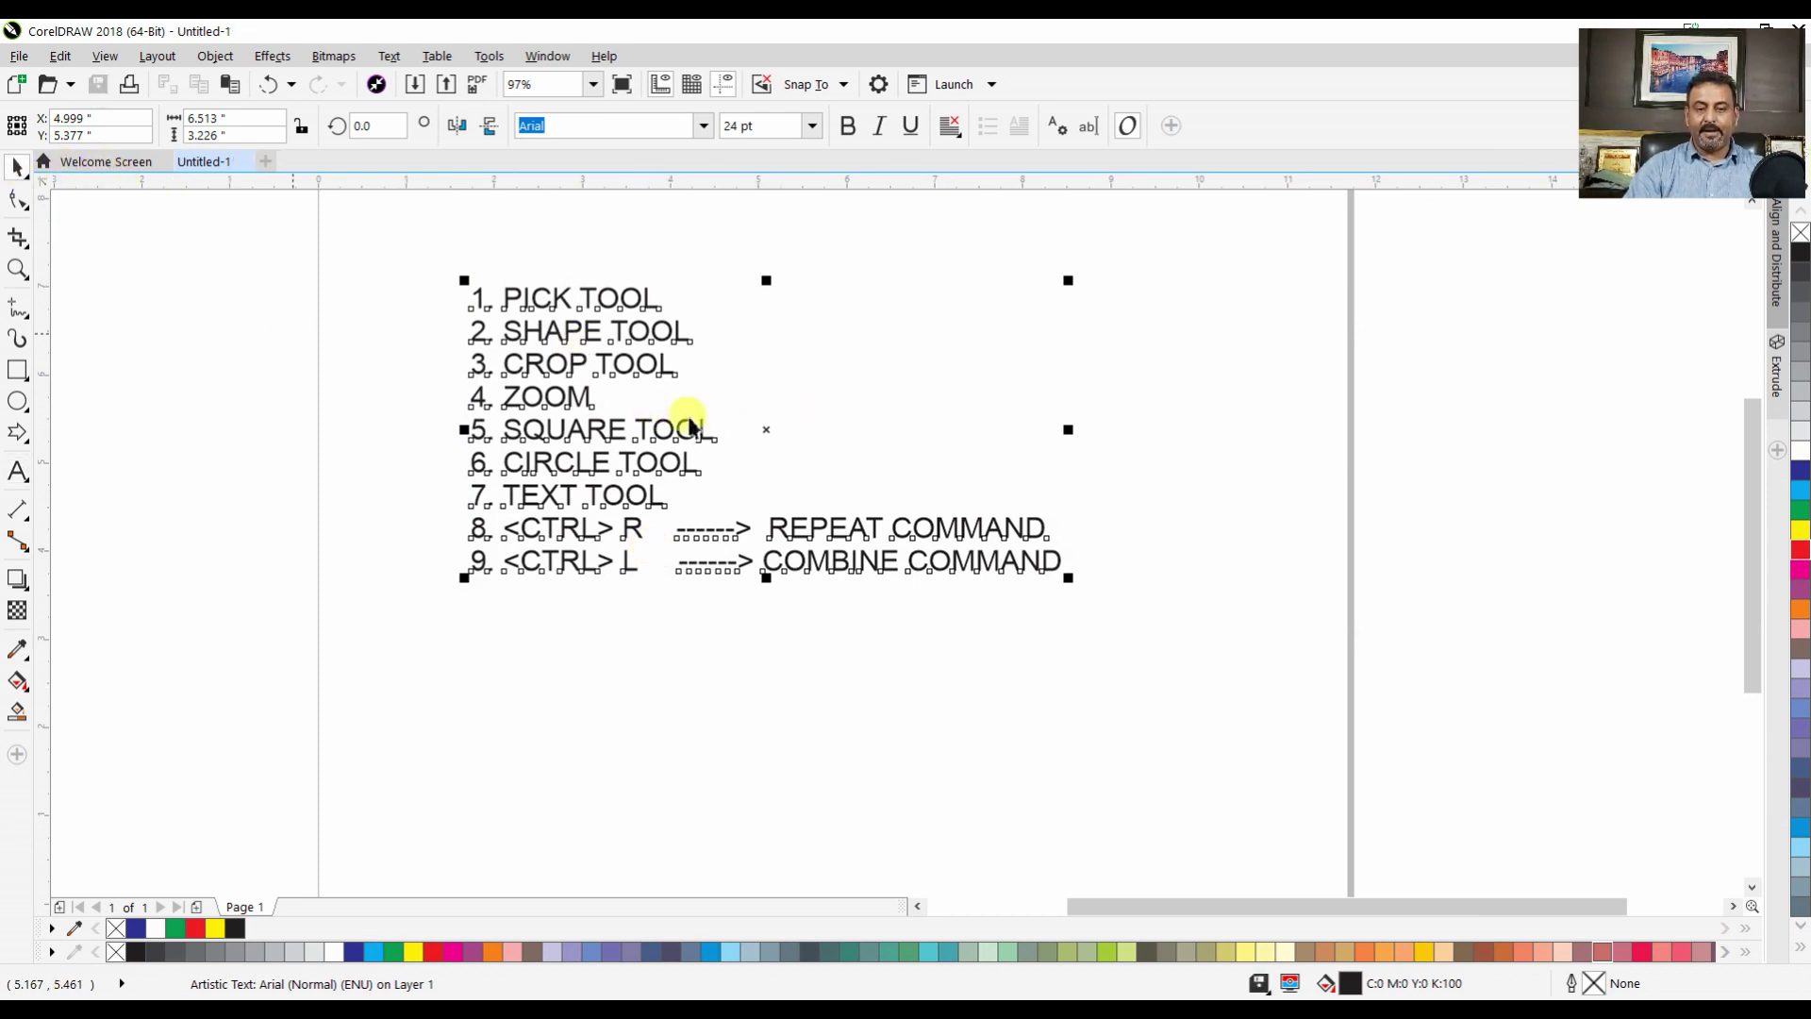
{"action": "left_click", "coordinate": [785, 427]}
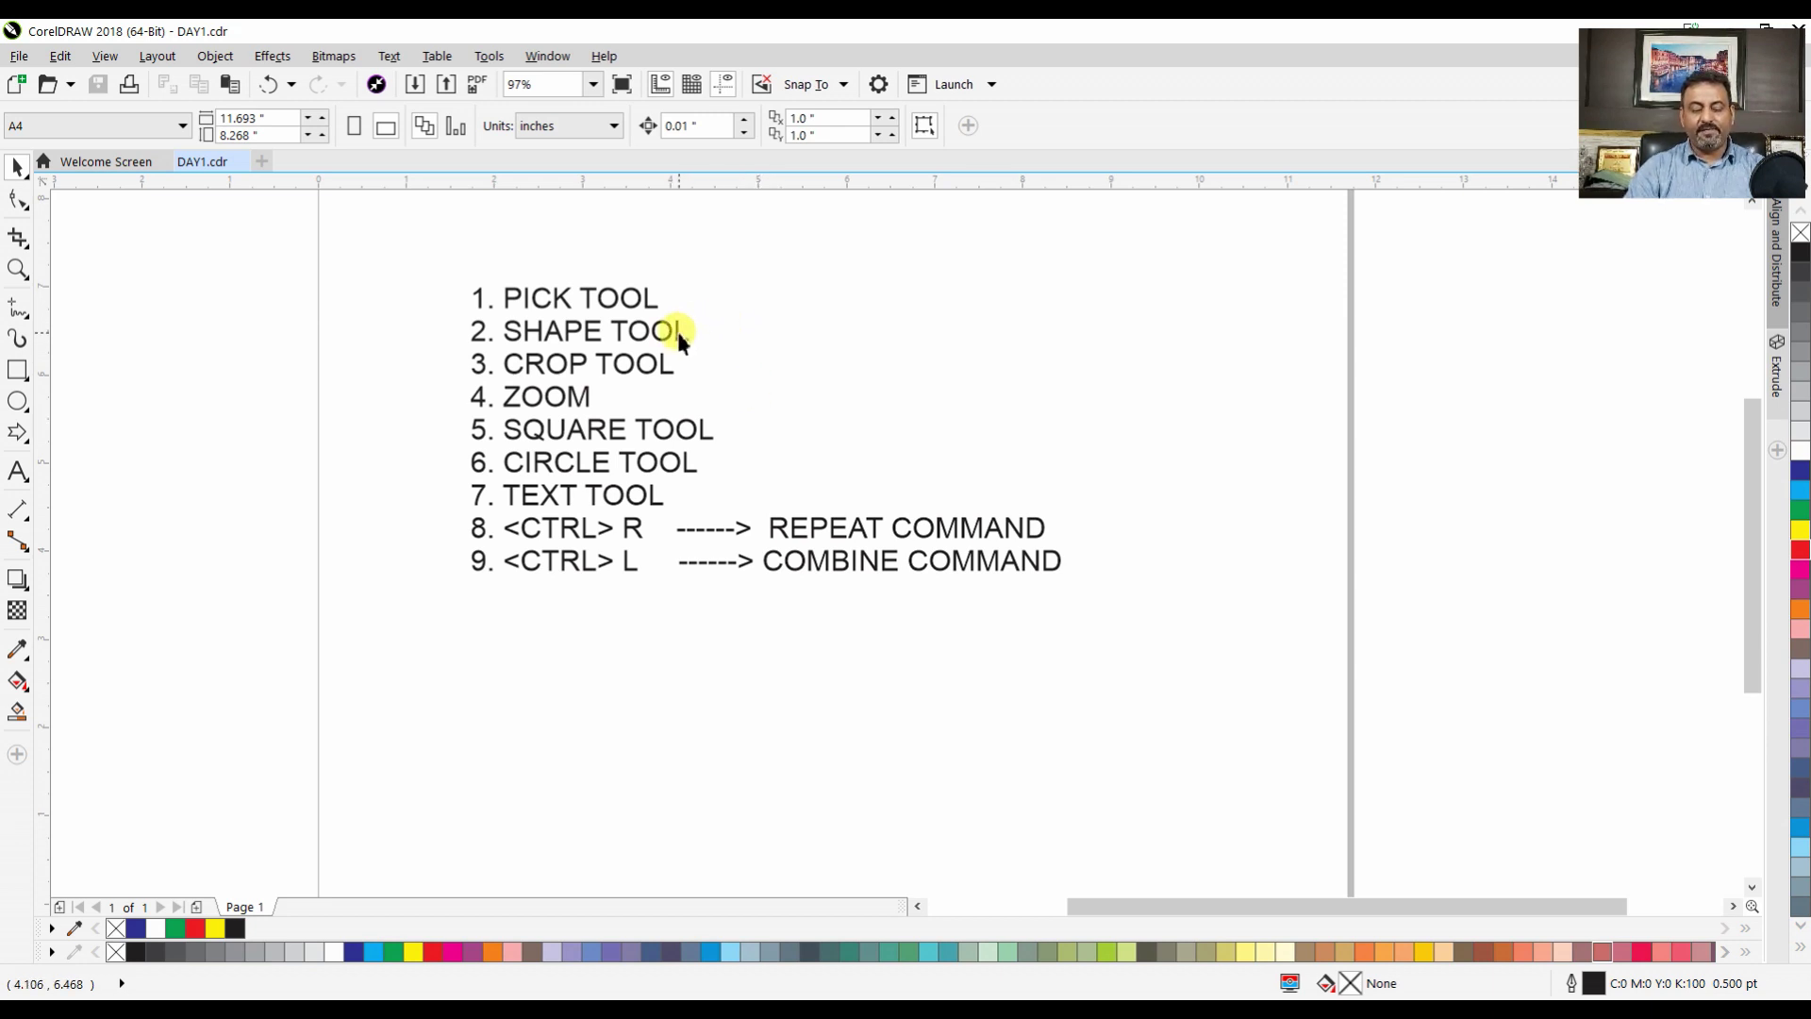
Enlarge the numbered list to about 38 pt and position it across the page, leaving space above it for a header
{"action": "scroll", "coordinate": [681, 339], "scroll_direction": "down", "scroll_amount": 2}
{"action": "left_click", "coordinate": [726, 378]}
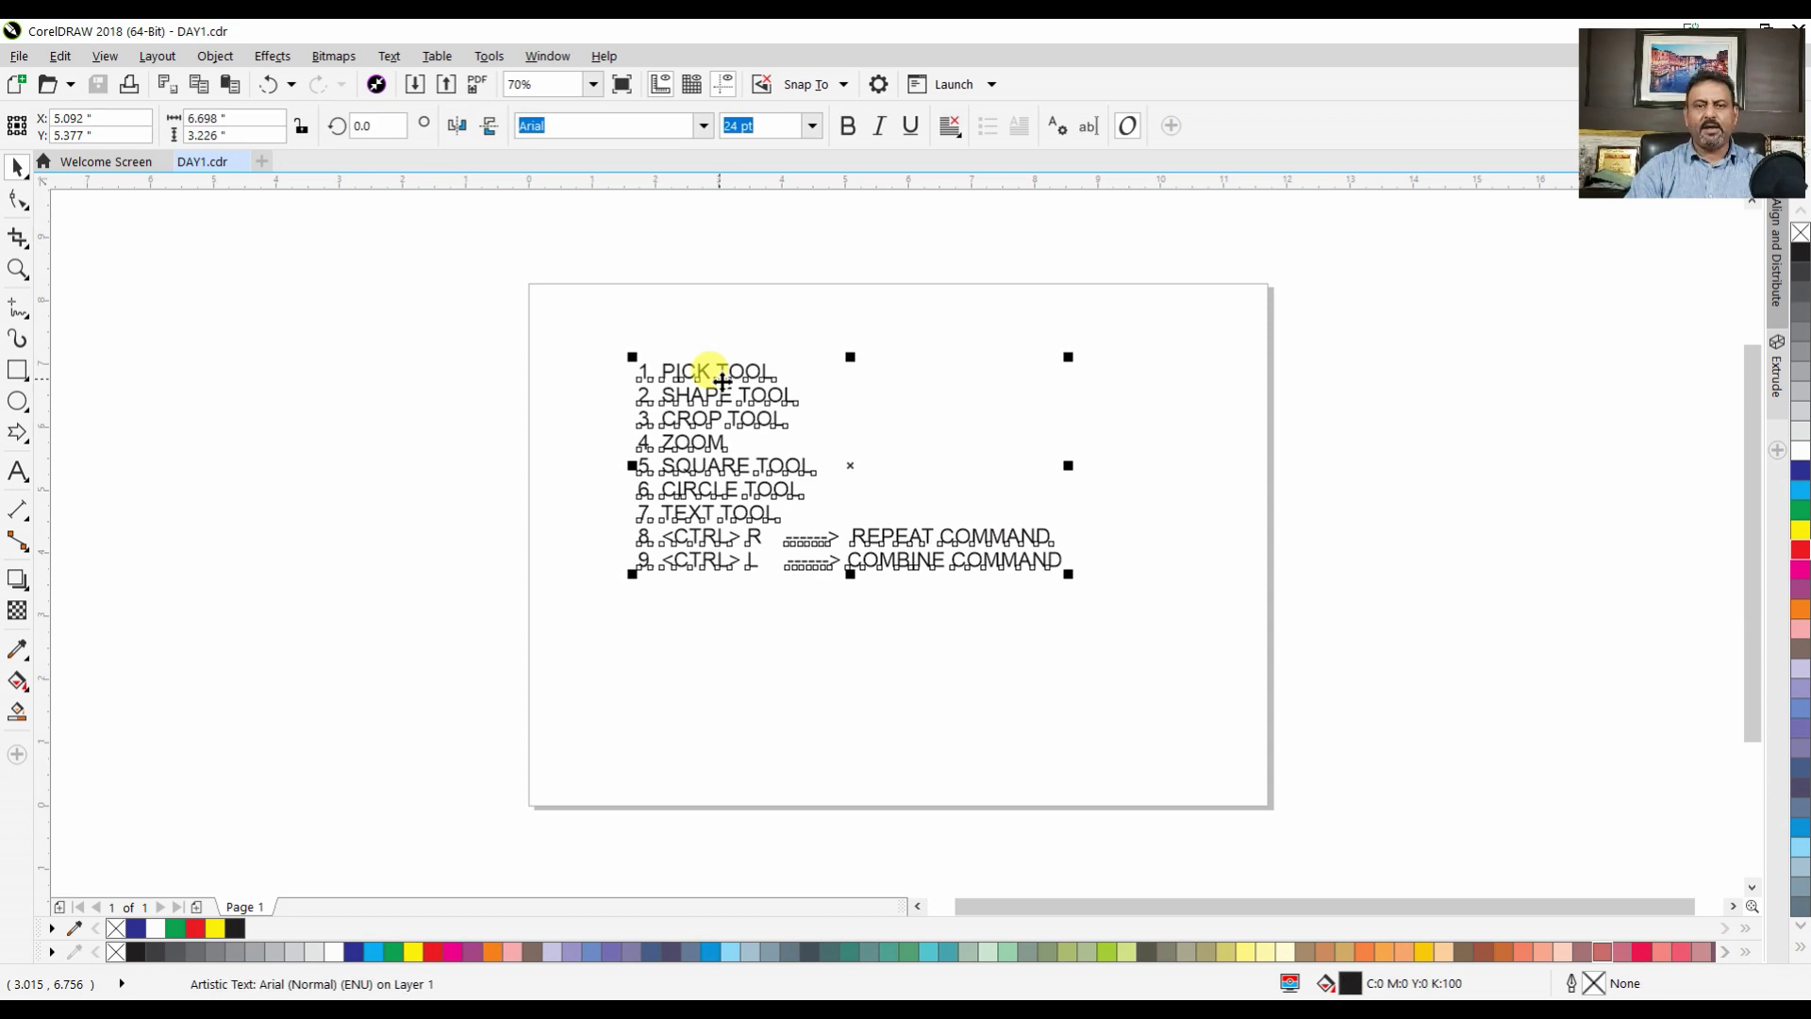
{"action": "left_click_drag", "start_coordinate": [1066, 570], "coordinate": [1241, 756]}
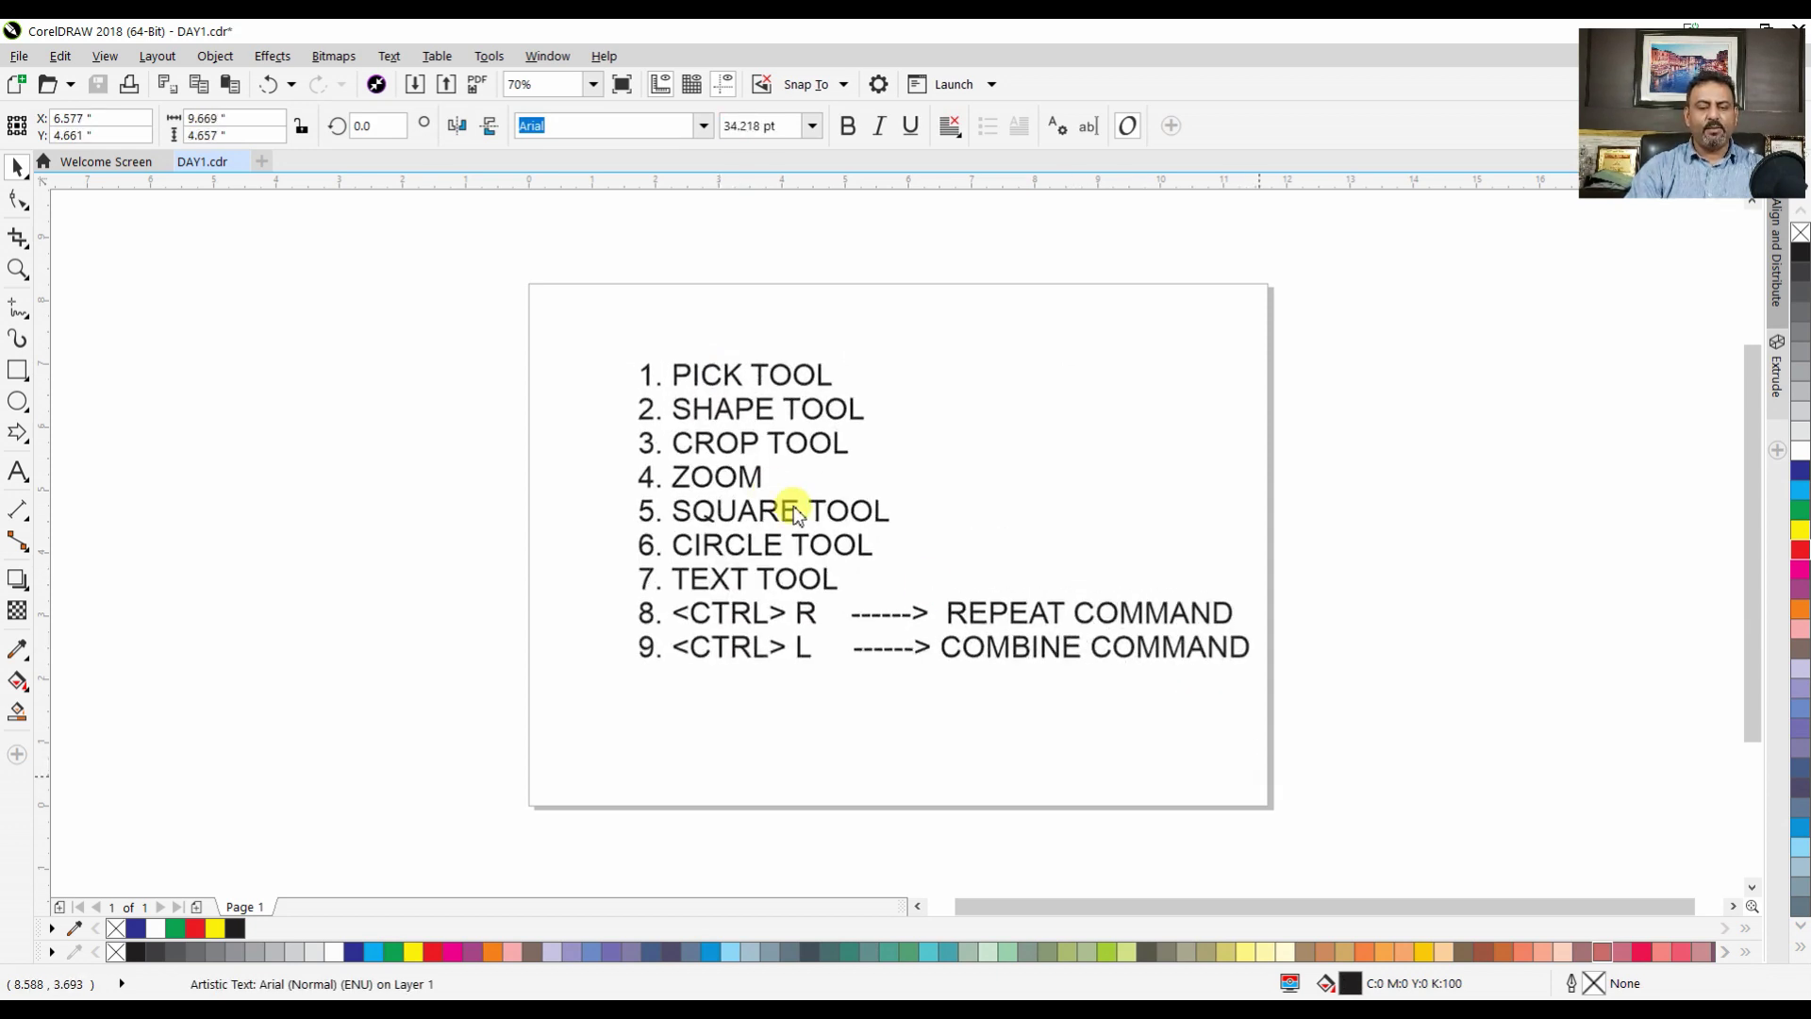
{"action": "left_click_drag", "start_coordinate": [744, 455], "coordinate": [669, 436]}
{"action": "left_click_drag", "start_coordinate": [1184, 647], "coordinate": [1251, 724]}
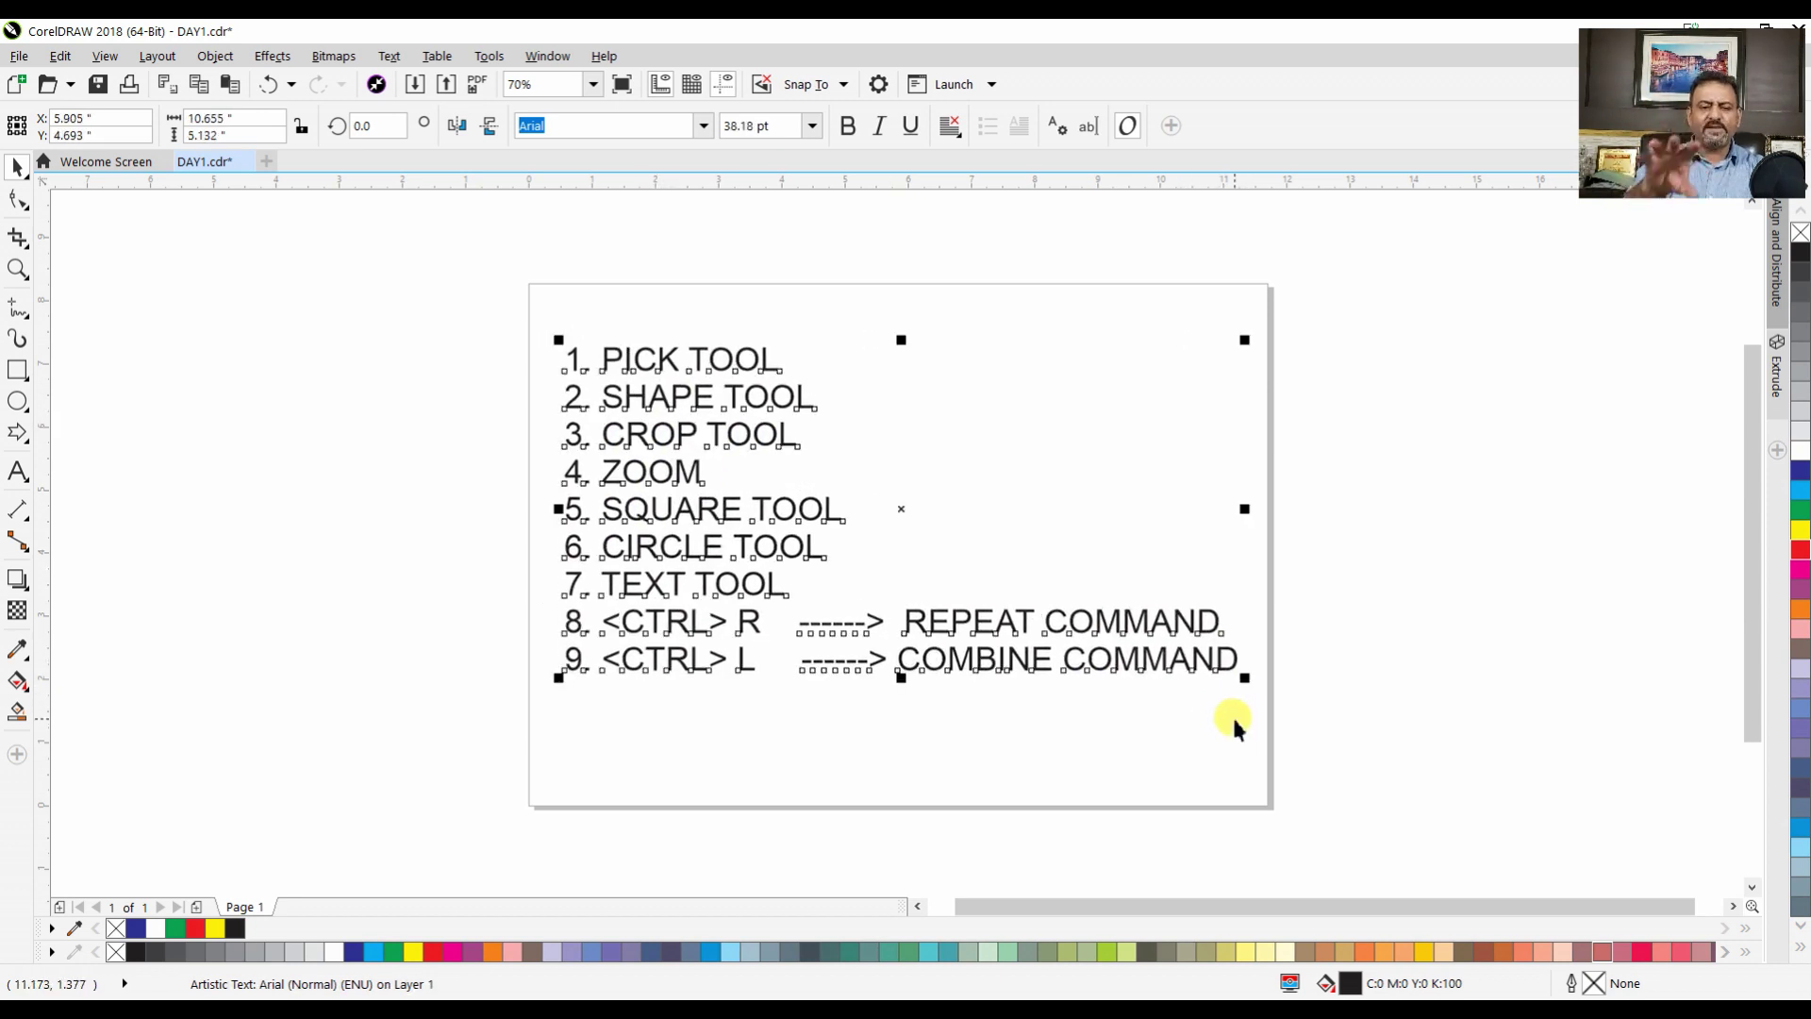
{"action": "left_click_drag", "start_coordinate": [758, 377], "coordinate": [755, 409]}
{"action": "left_click", "coordinate": [406, 392]}
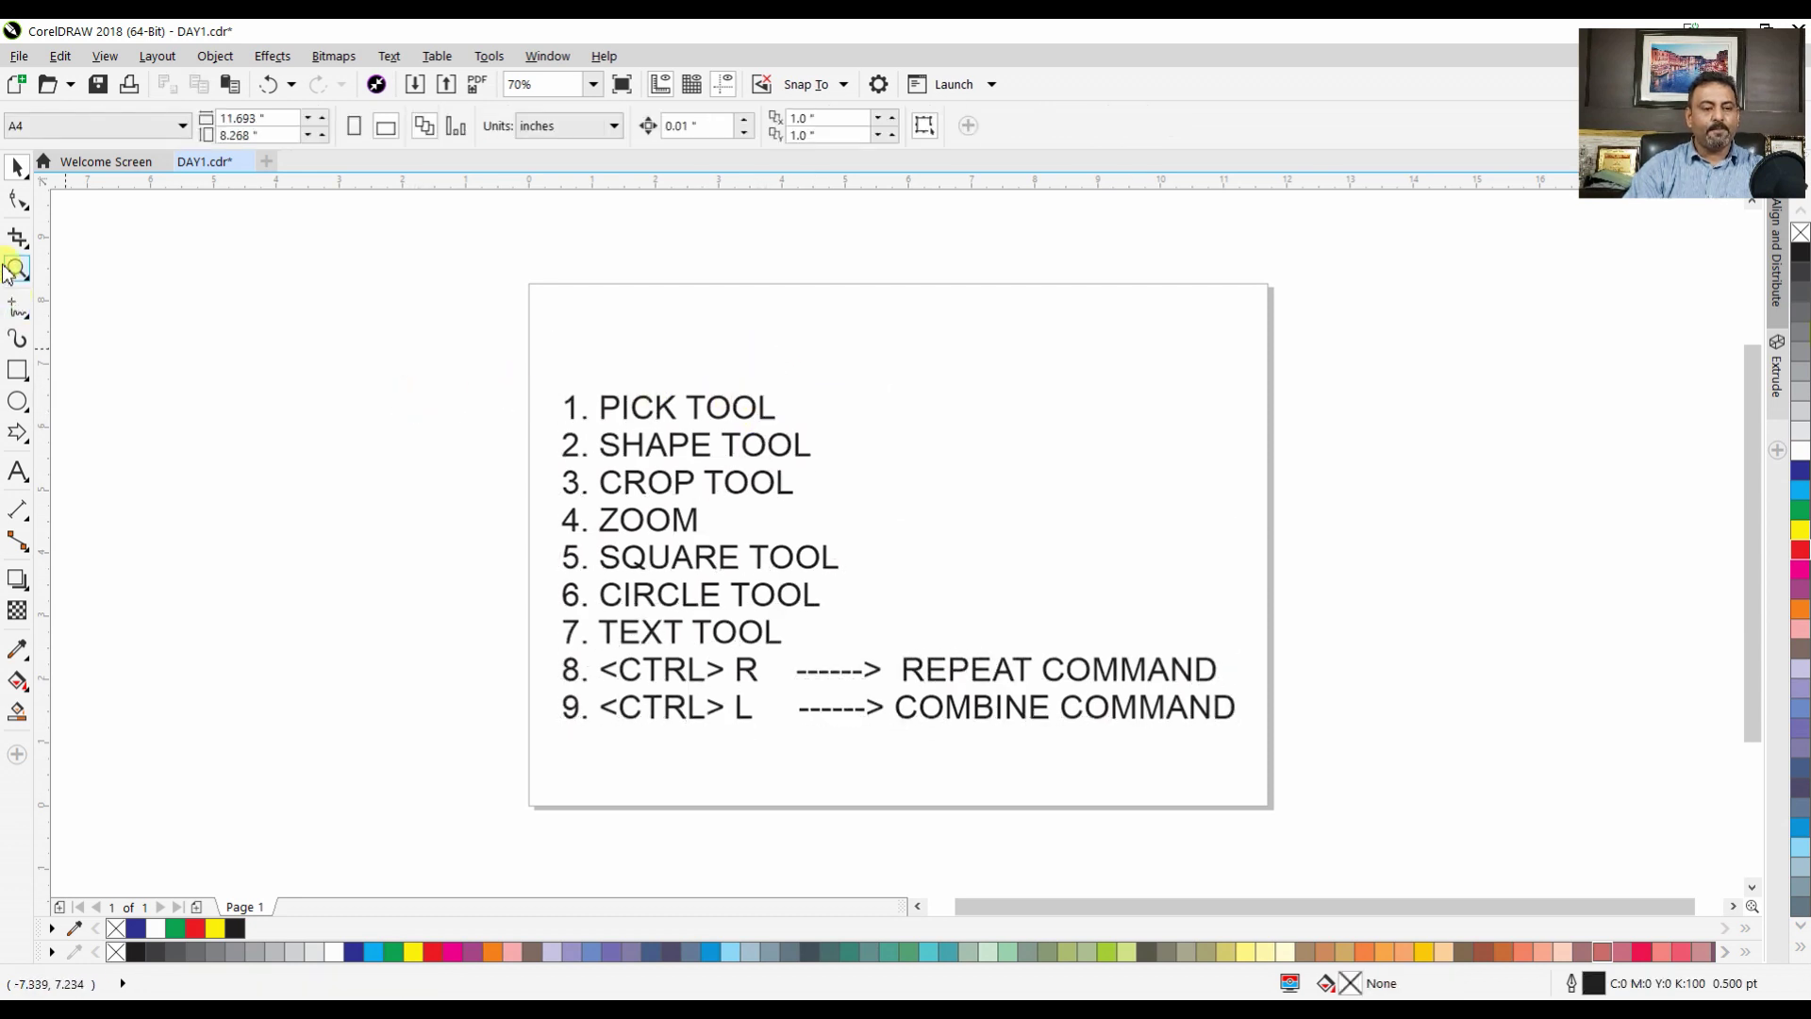
Draw a header rectangle about 11.67 by 0.75 inches along the page's upper edge and fill it with blue
{"action": "left_click", "coordinate": [17, 370]}
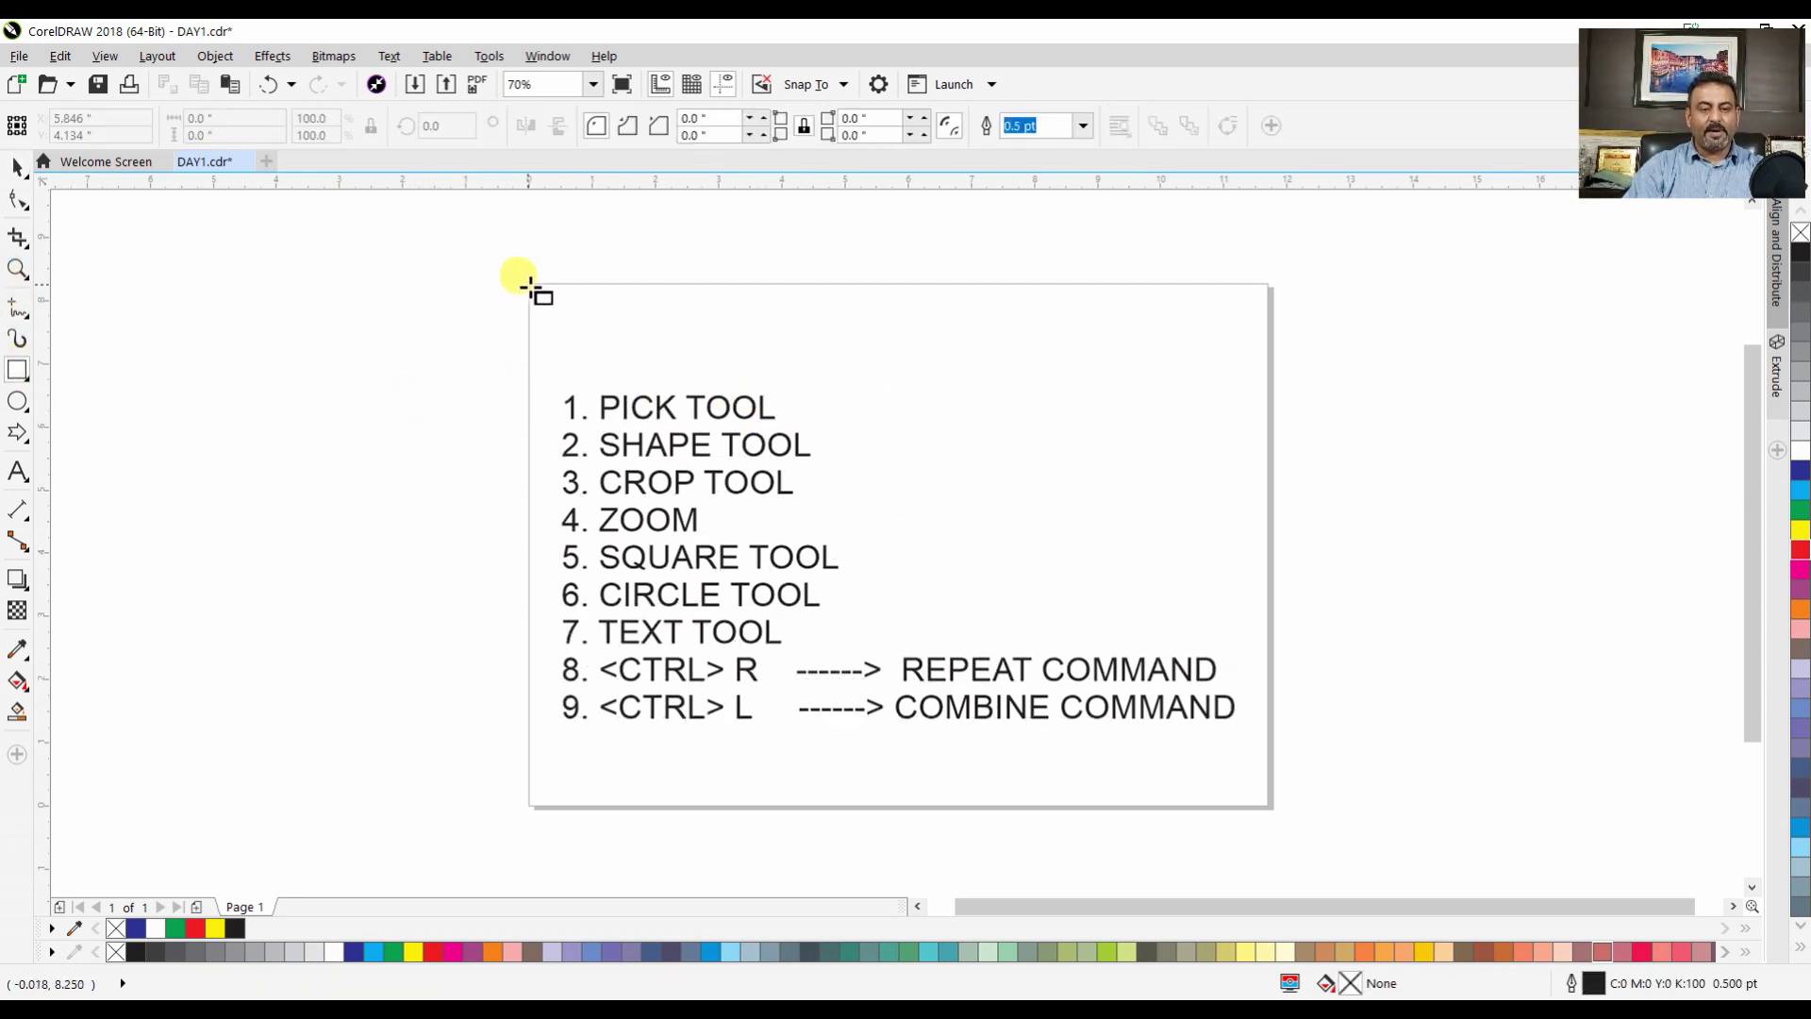
{"action": "left_click_drag", "start_coordinate": [528, 286], "coordinate": [1268, 336]}
{"action": "key", "text": "space"}
{"action": "left_click", "coordinate": [408, 379]}
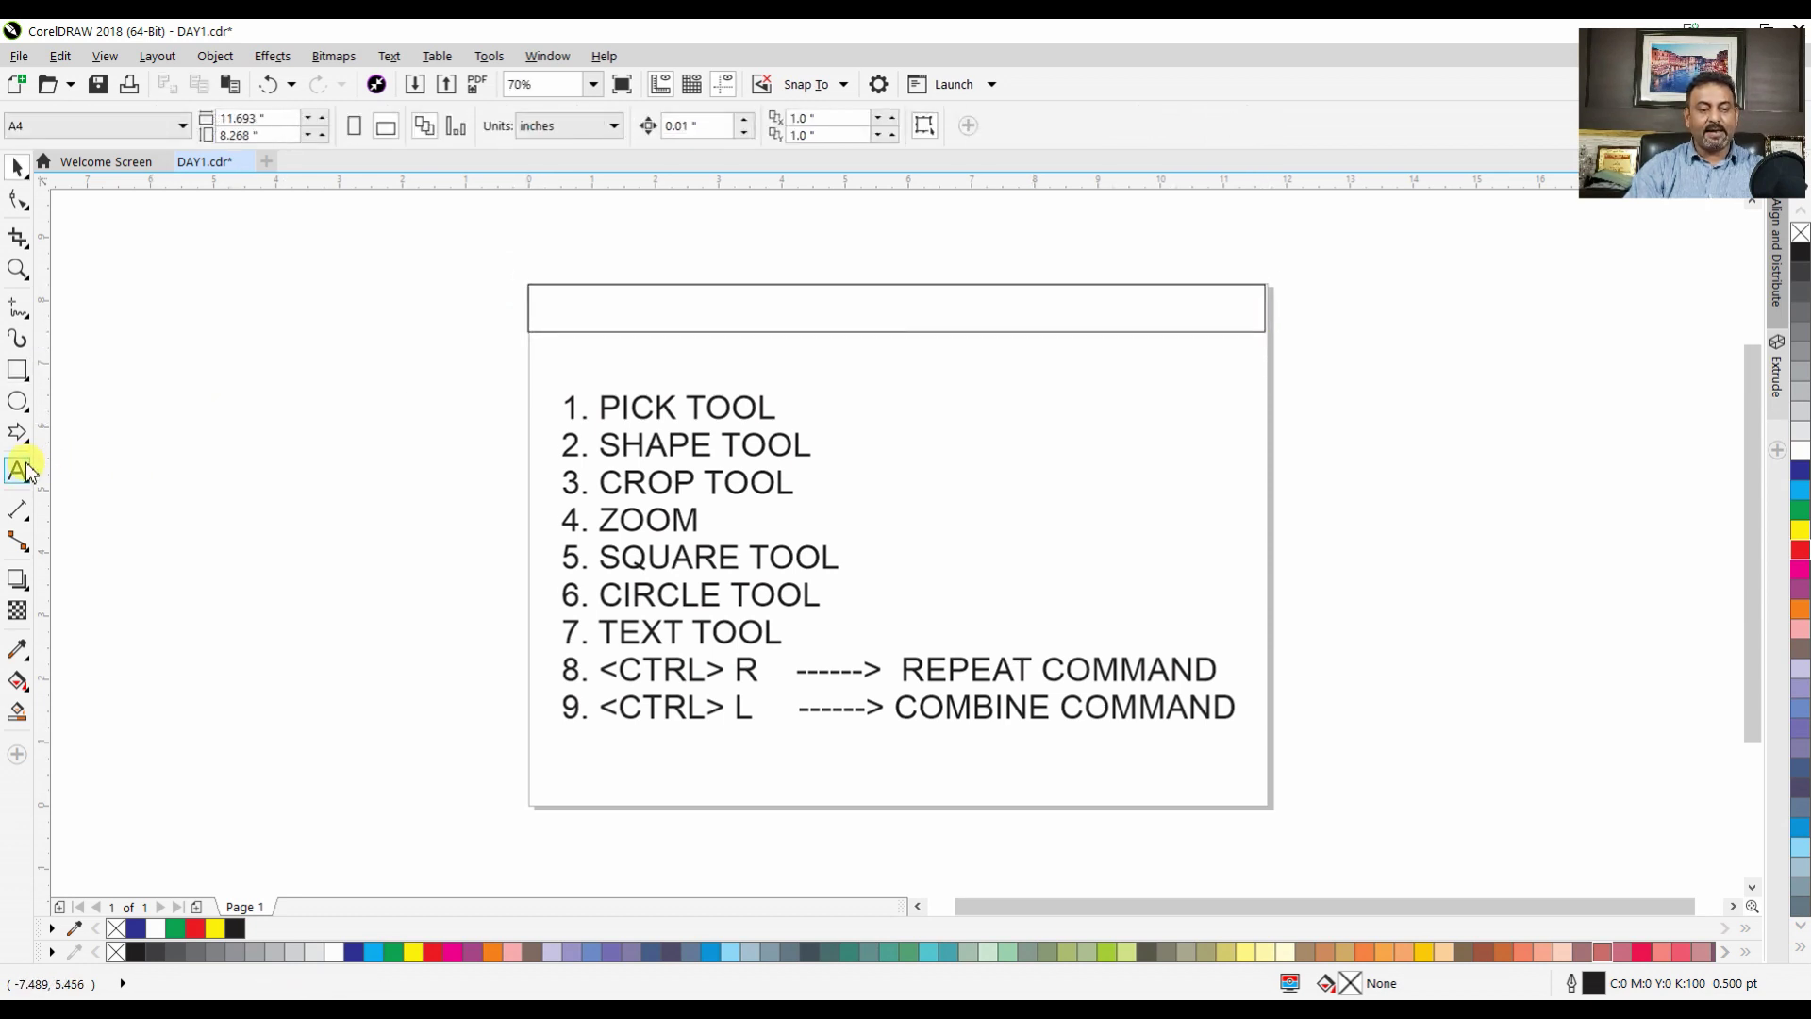
{"action": "left_click", "coordinate": [630, 330]}
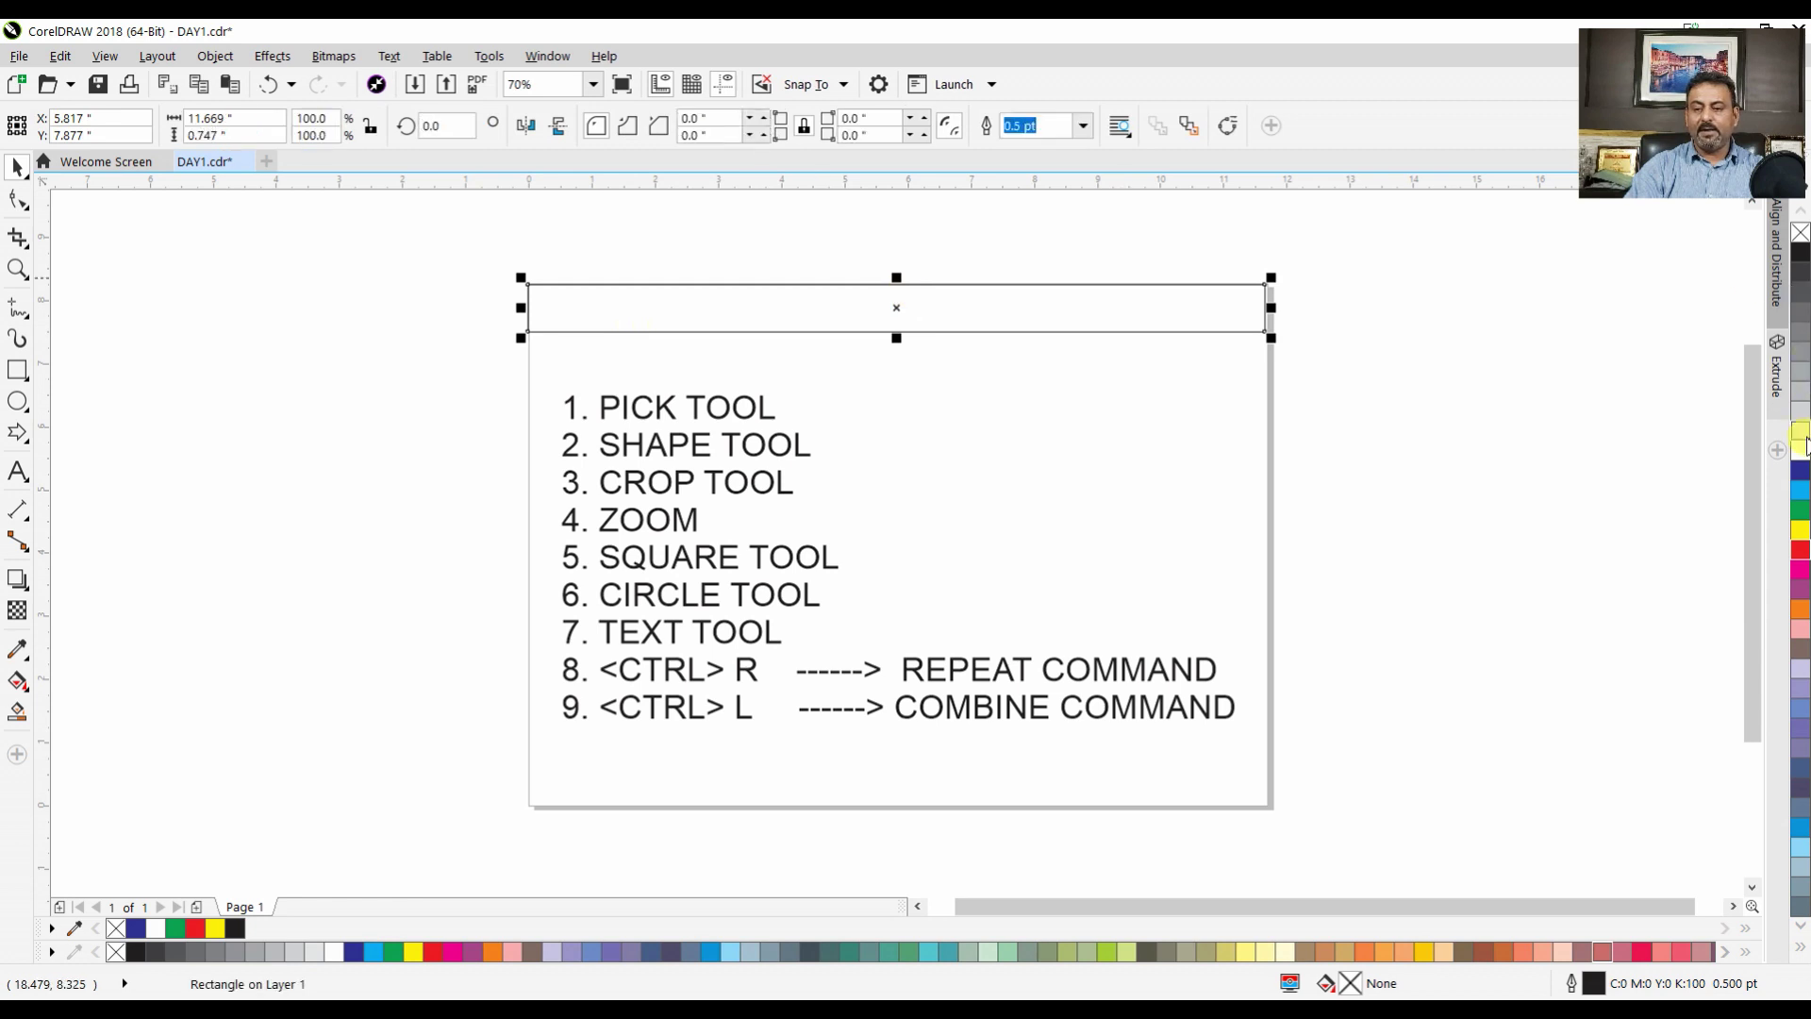
{"action": "left_click", "coordinate": [1801, 470]}
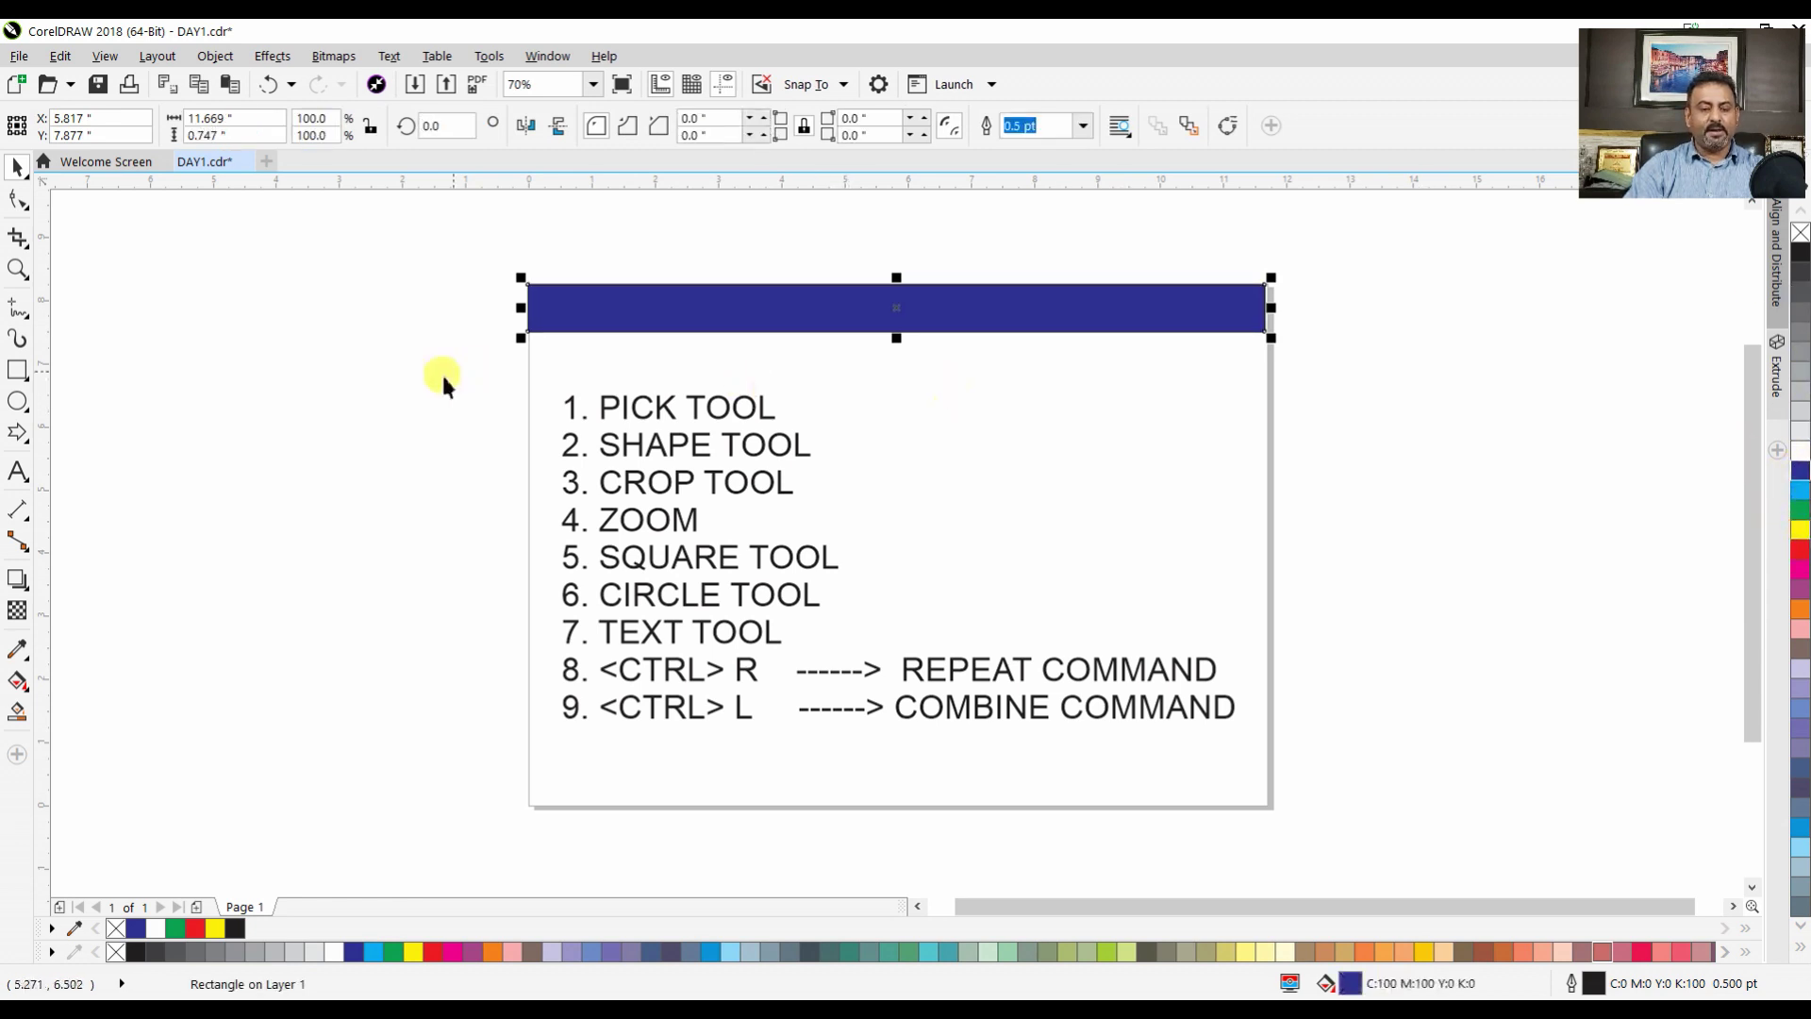
Add the title text "COREL DRAW TRAINING DAY -1" in the empty area beside the page
{"action": "left_click", "coordinate": [18, 472]}
{"action": "left_click", "coordinate": [258, 474]}
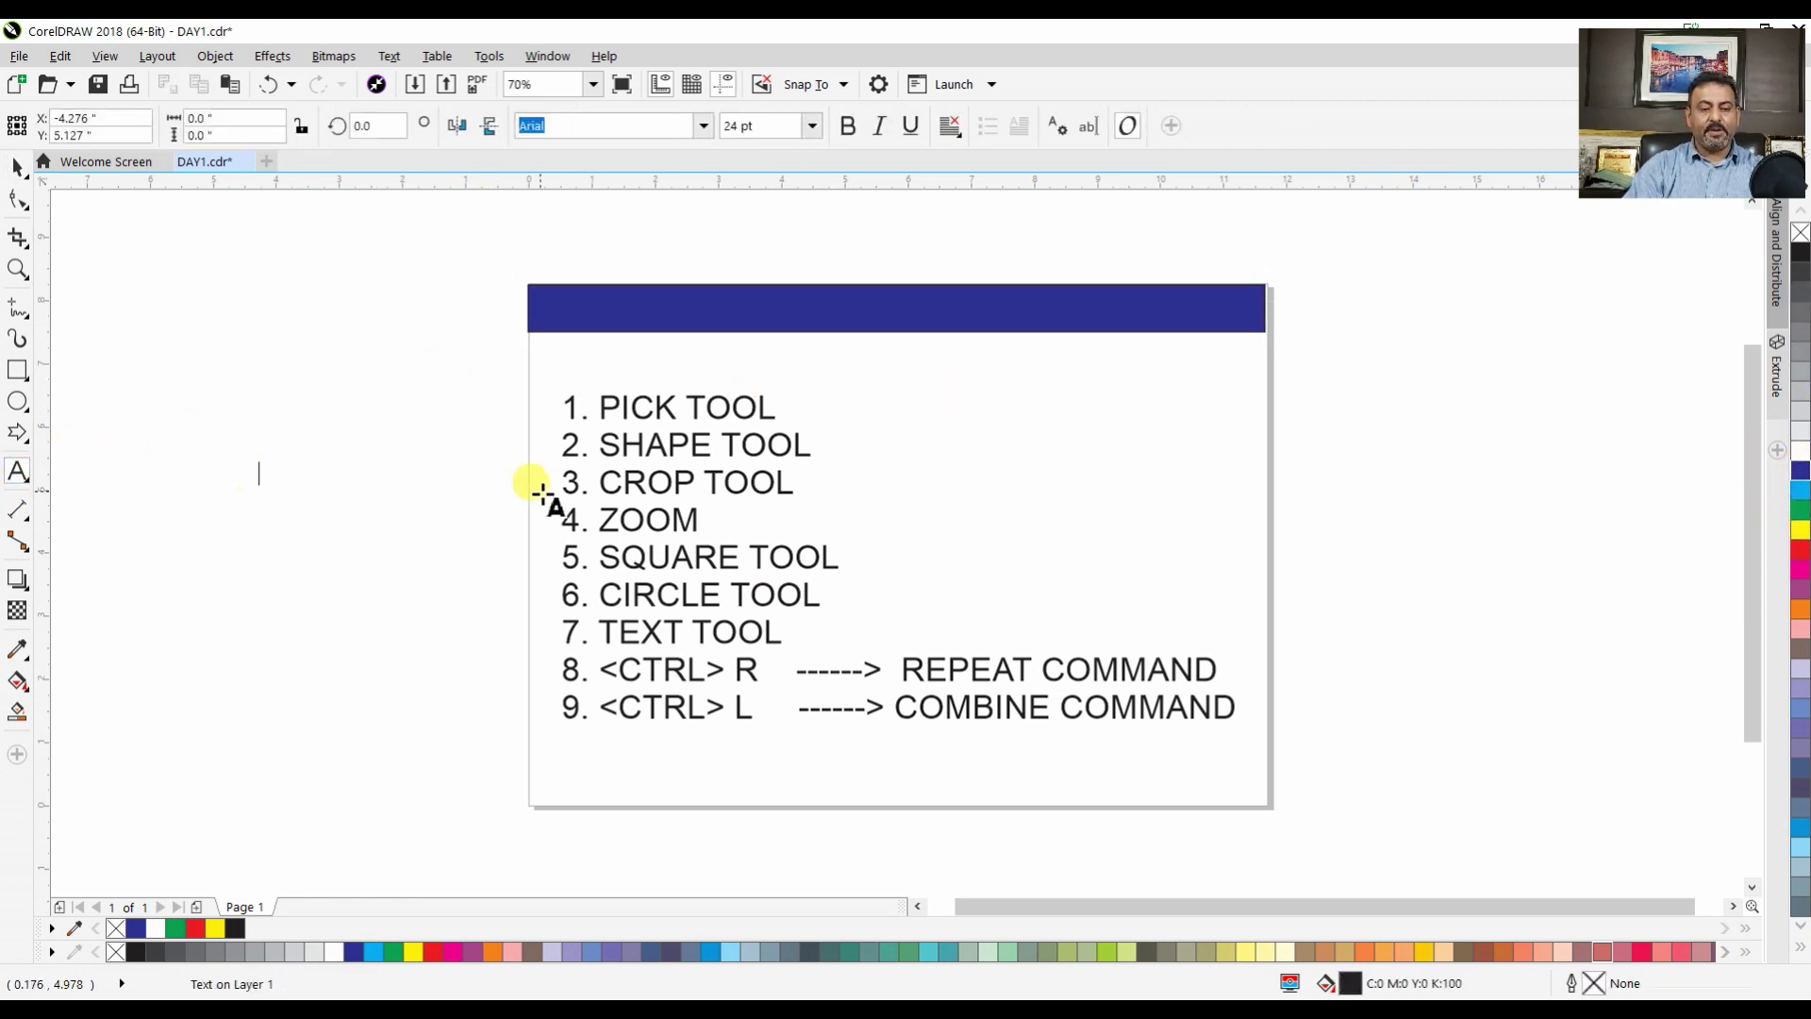
{"action": "type", "text": "COREL "}
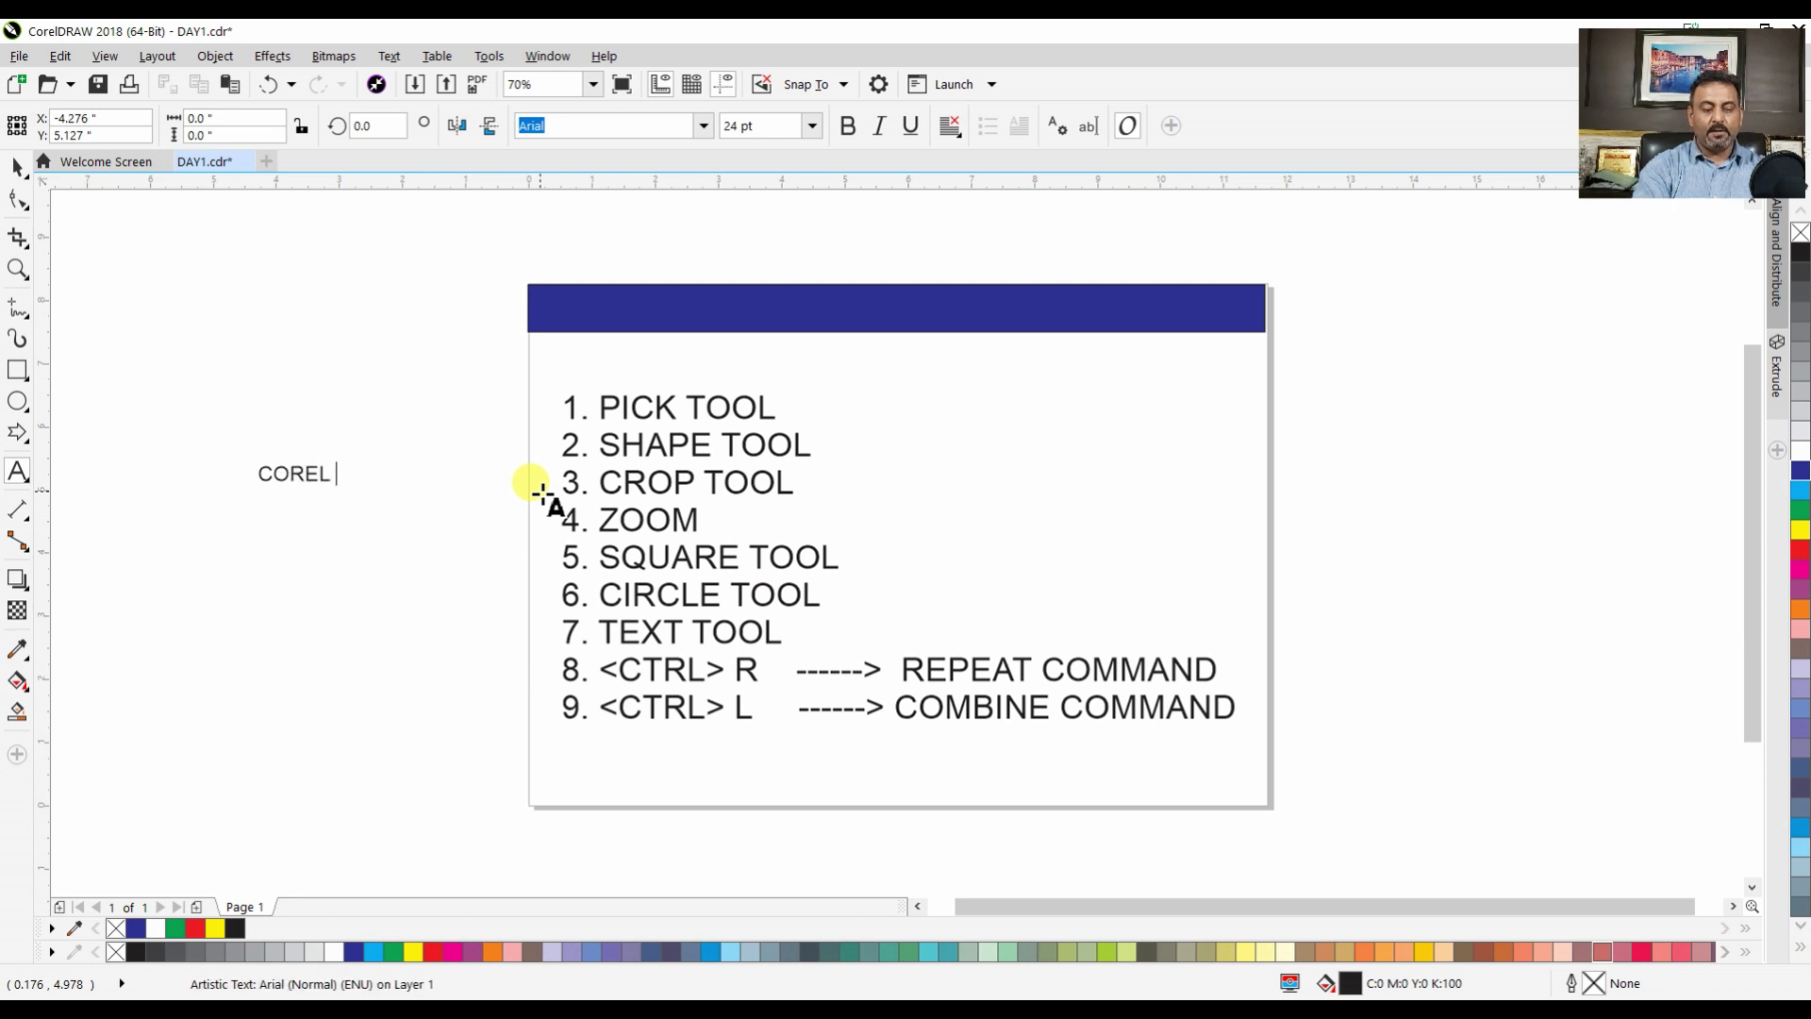
{"action": "type", "text": "DRAW TRA"}
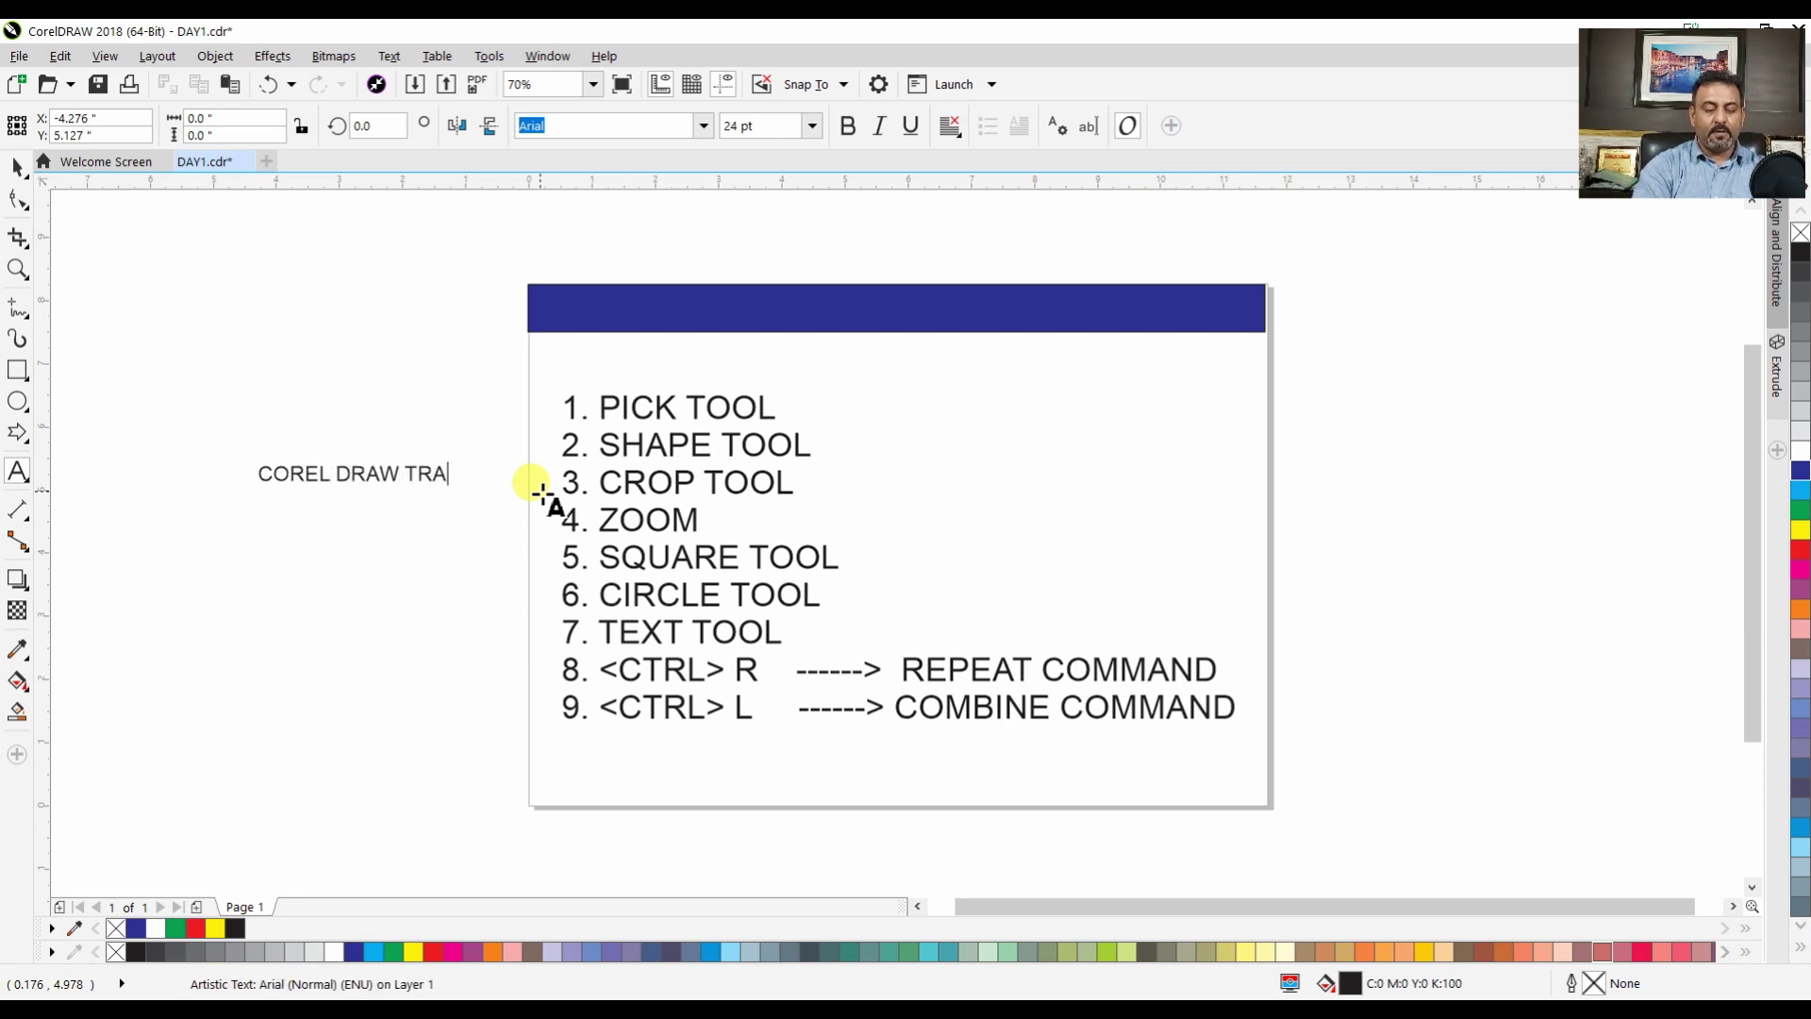
{"action": "type", "text": "INING DA"}
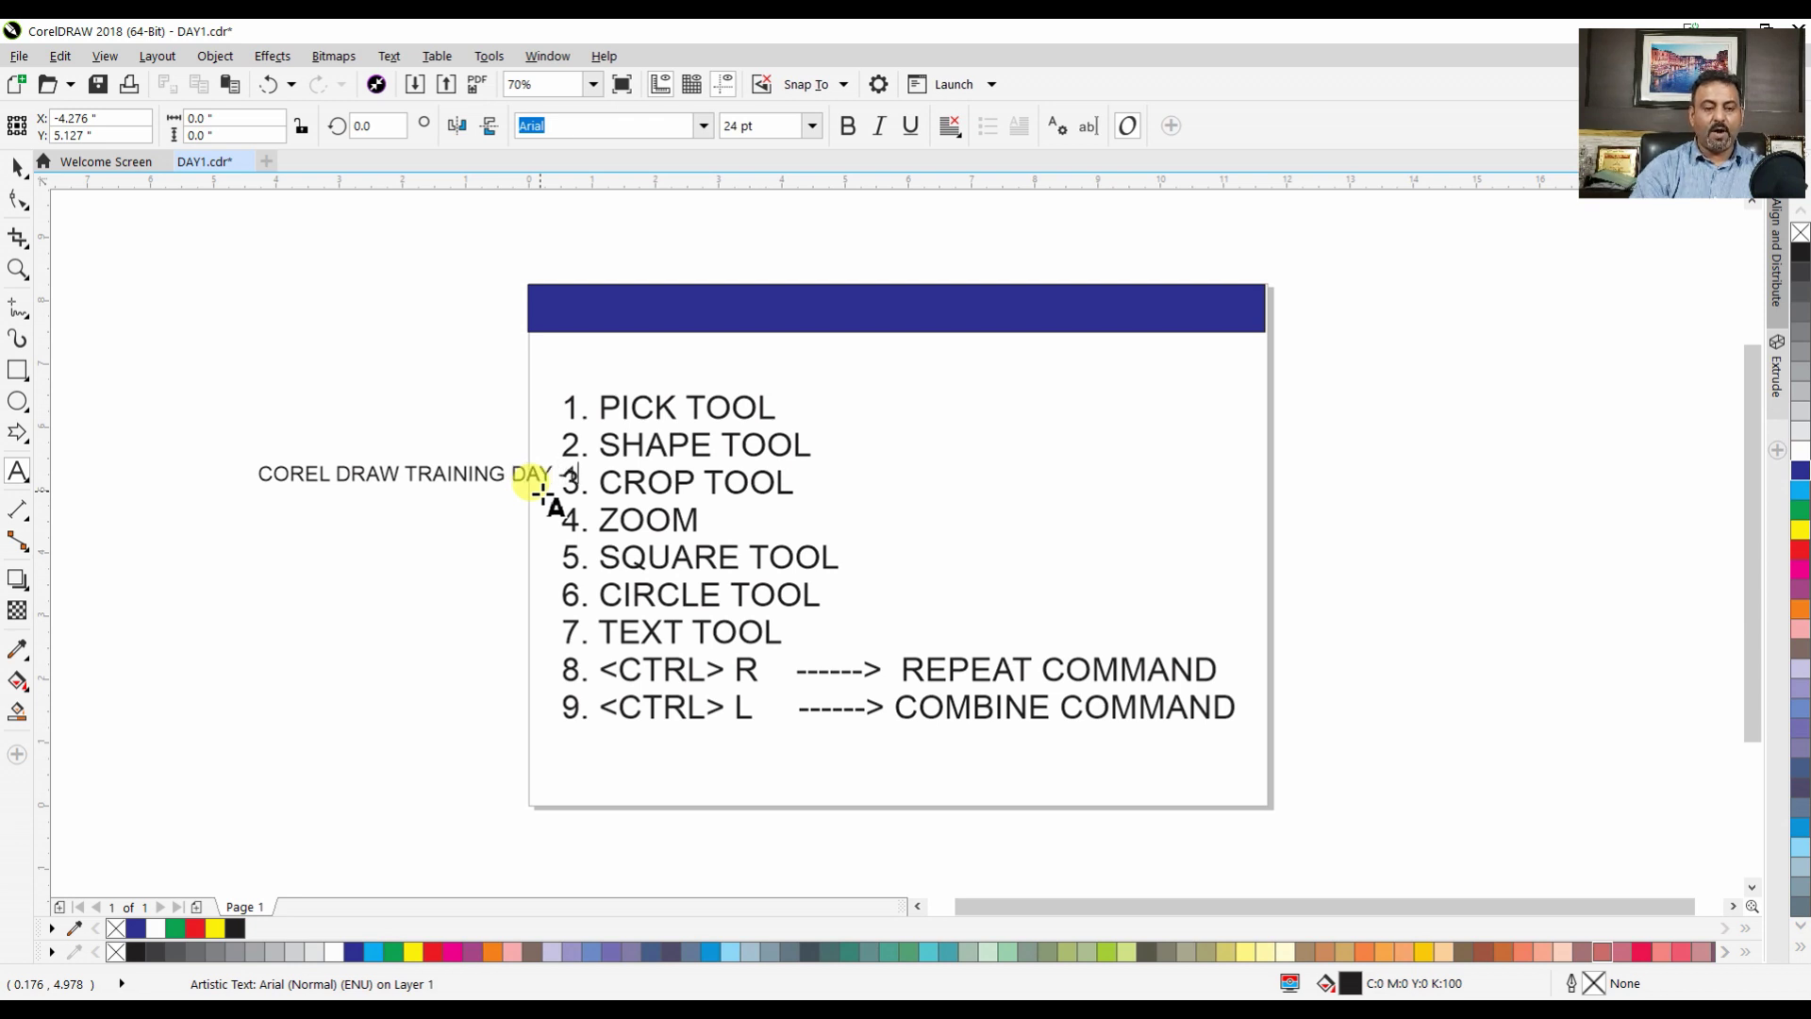
{"action": "type", "text": "Y 1"}
{"action": "left_click", "coordinate": [17, 167]}
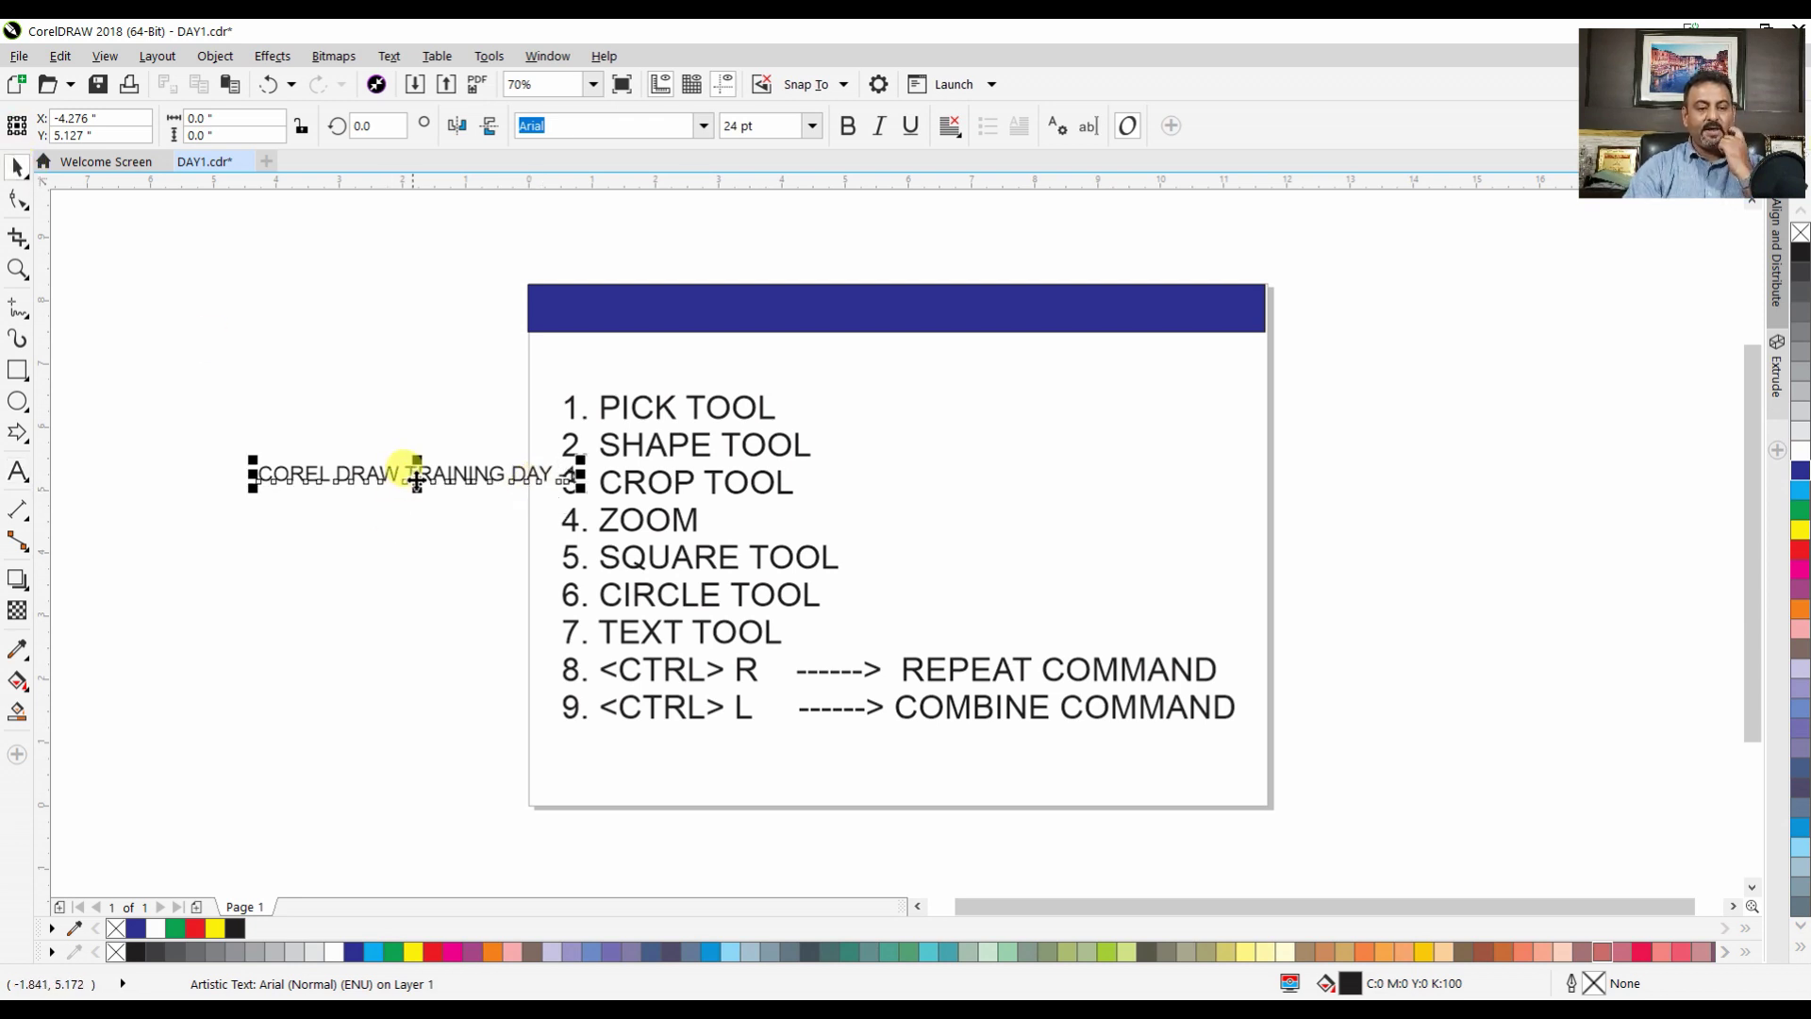
Place the title on the left part of the blue header bar, enlarged to about 36 pt, and color it white
{"action": "mouse_move", "coordinate": [416, 481]}
{"action": "left_mouse_down"}
{"action": "mouse_move", "coordinate": [598, 409]}
{"action": "mouse_move", "coordinate": [667, 315]}
{"action": "mouse_move", "coordinate": [702, 312]}
{"action": "left_mouse_up"}
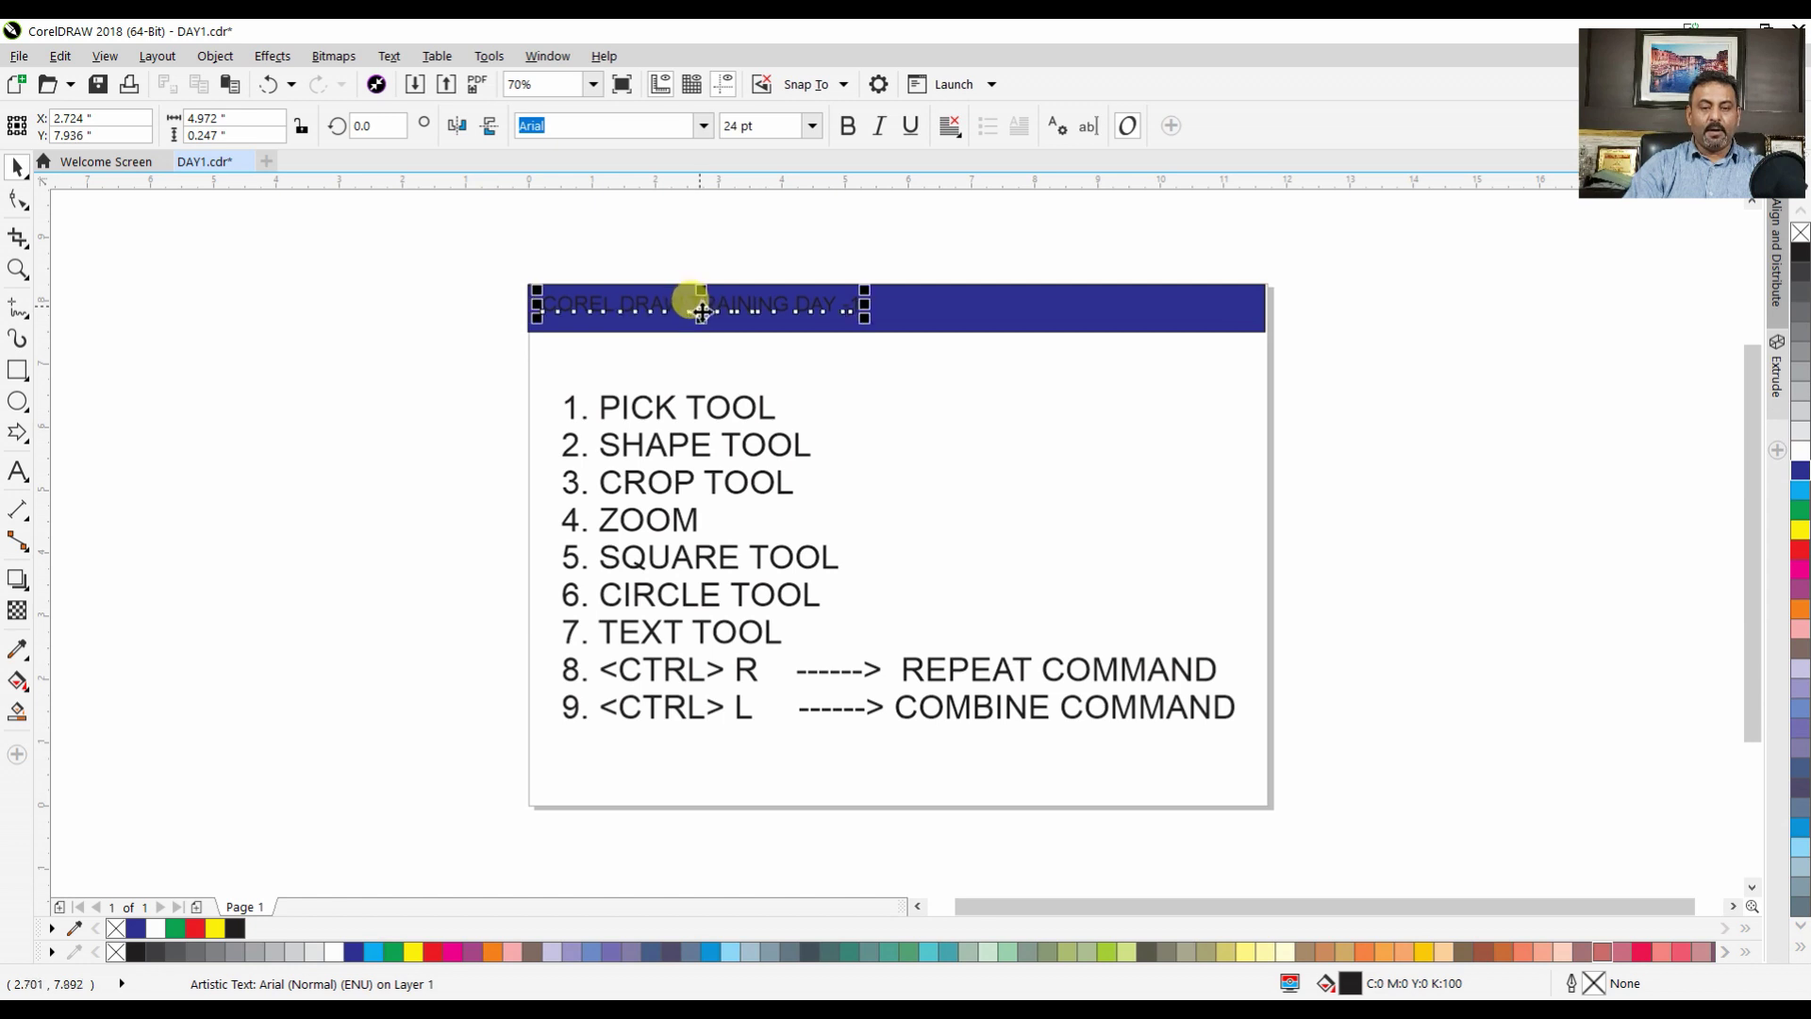
{"action": "left_click_drag", "start_coordinate": [864, 318], "coordinate": [1025, 367]}
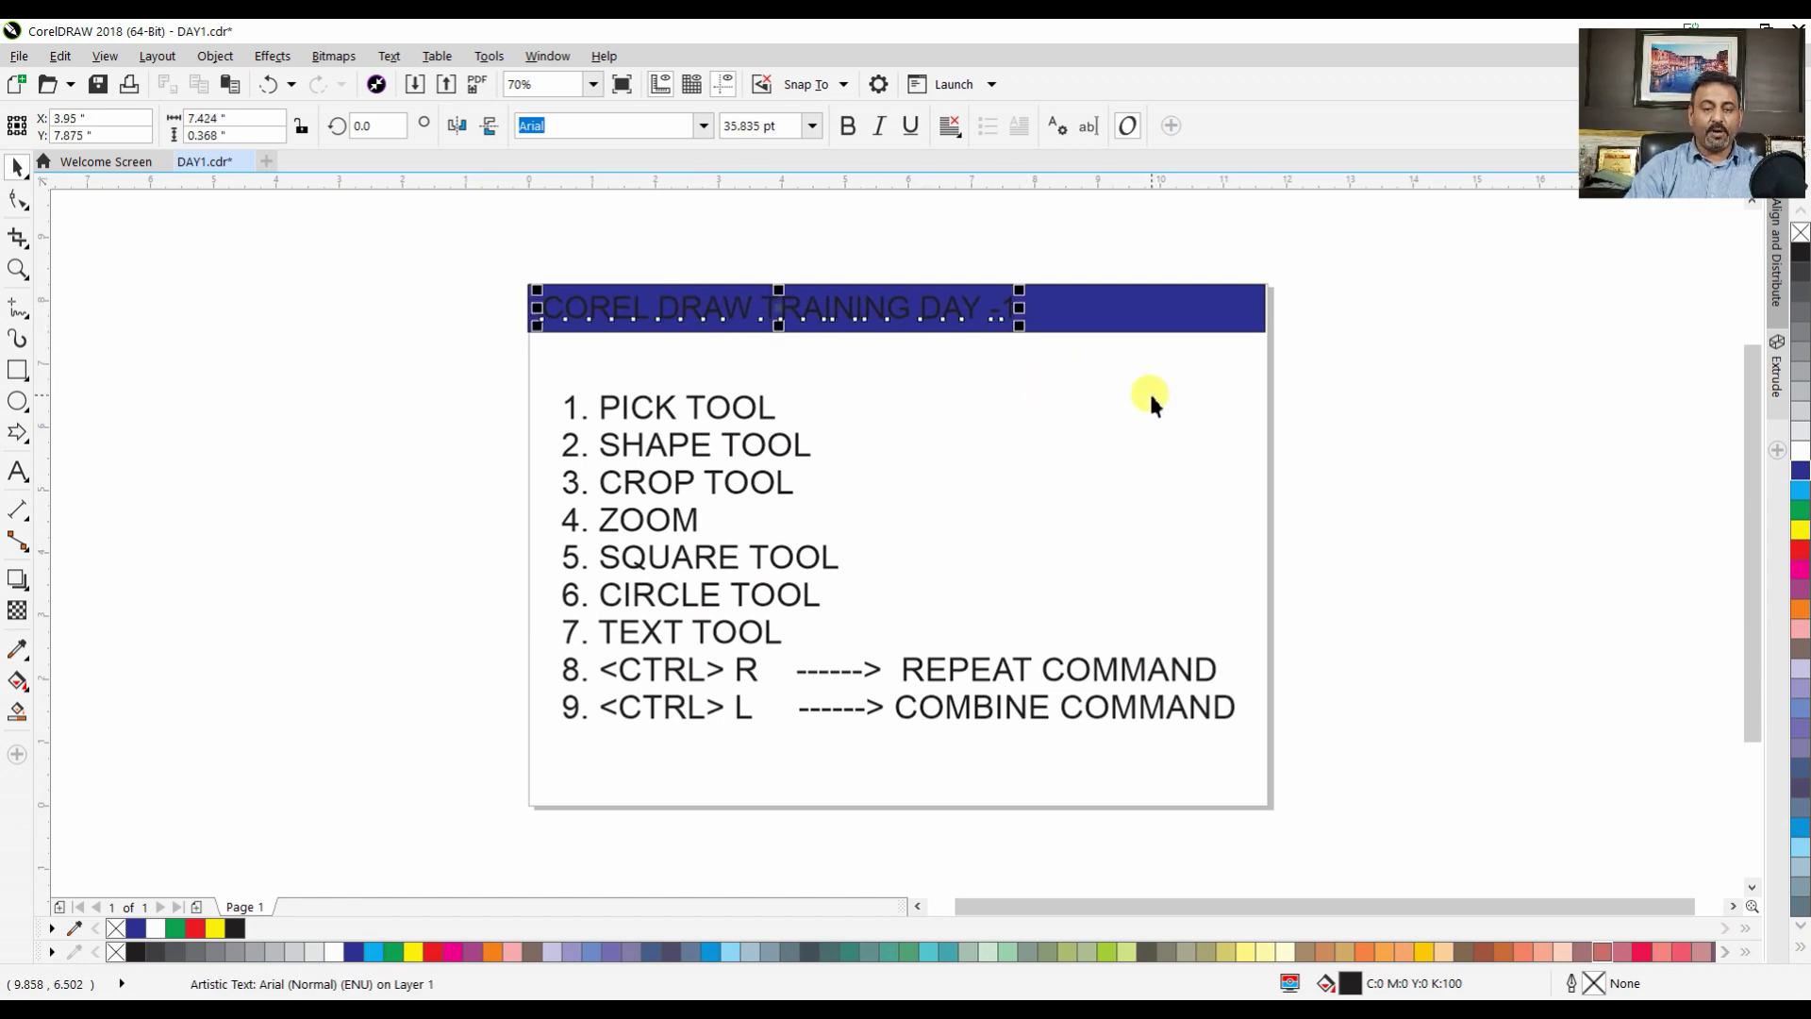
{"action": "left_click", "coordinate": [1798, 454]}
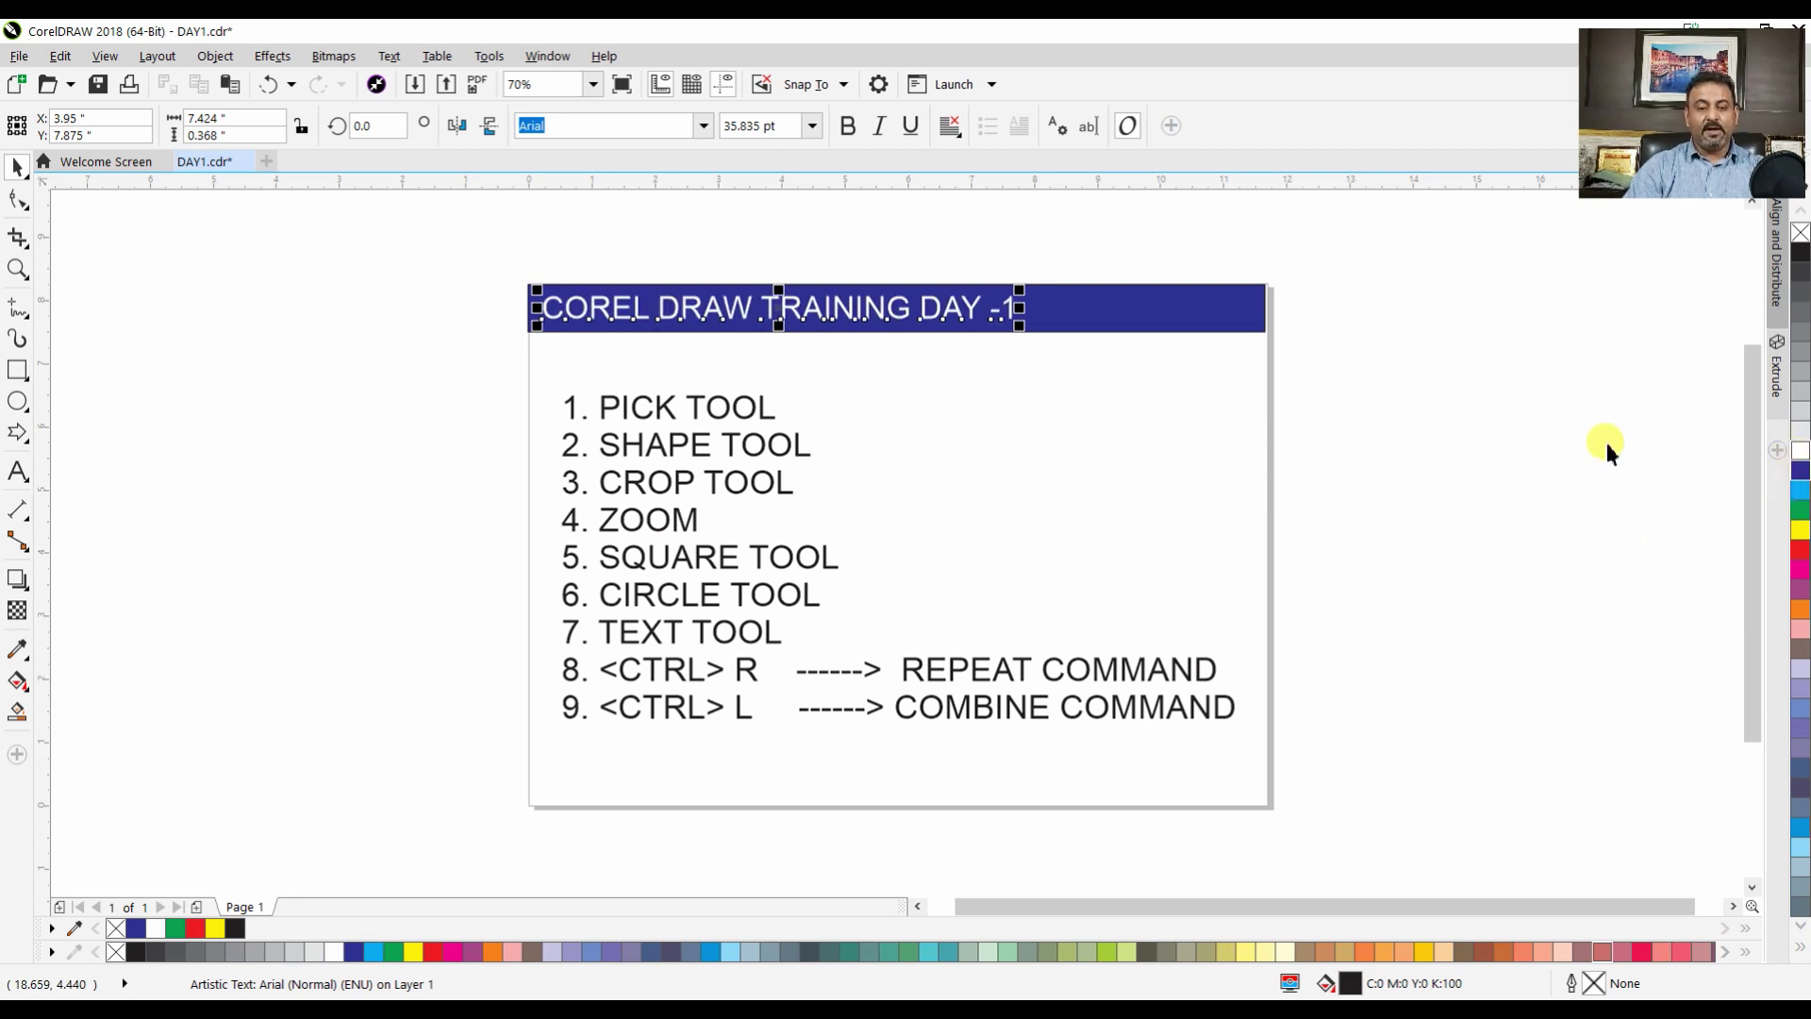
{"action": "left_click", "coordinate": [922, 303]}
{"action": "left_click", "coordinate": [976, 438]}
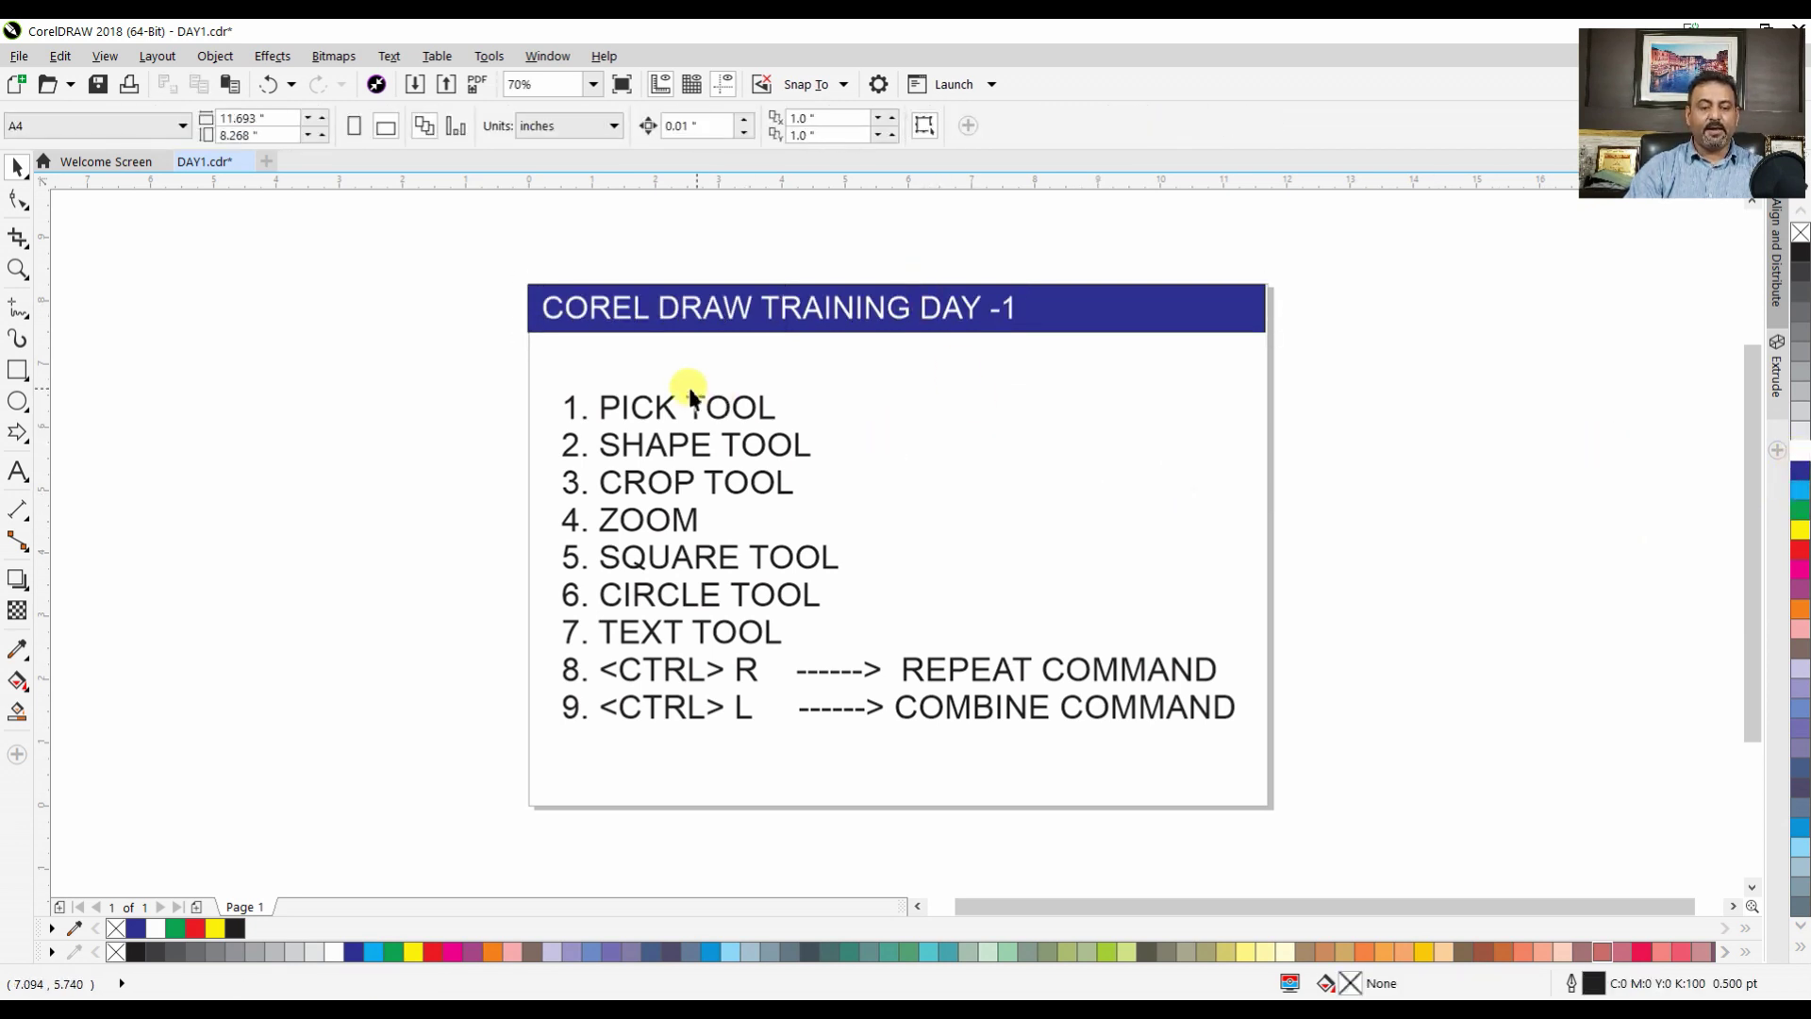
Move the numbered list up beneath the blue header and reduce it to about 30 pt
{"action": "left_click_drag", "start_coordinate": [663, 407], "coordinate": [660, 376]}
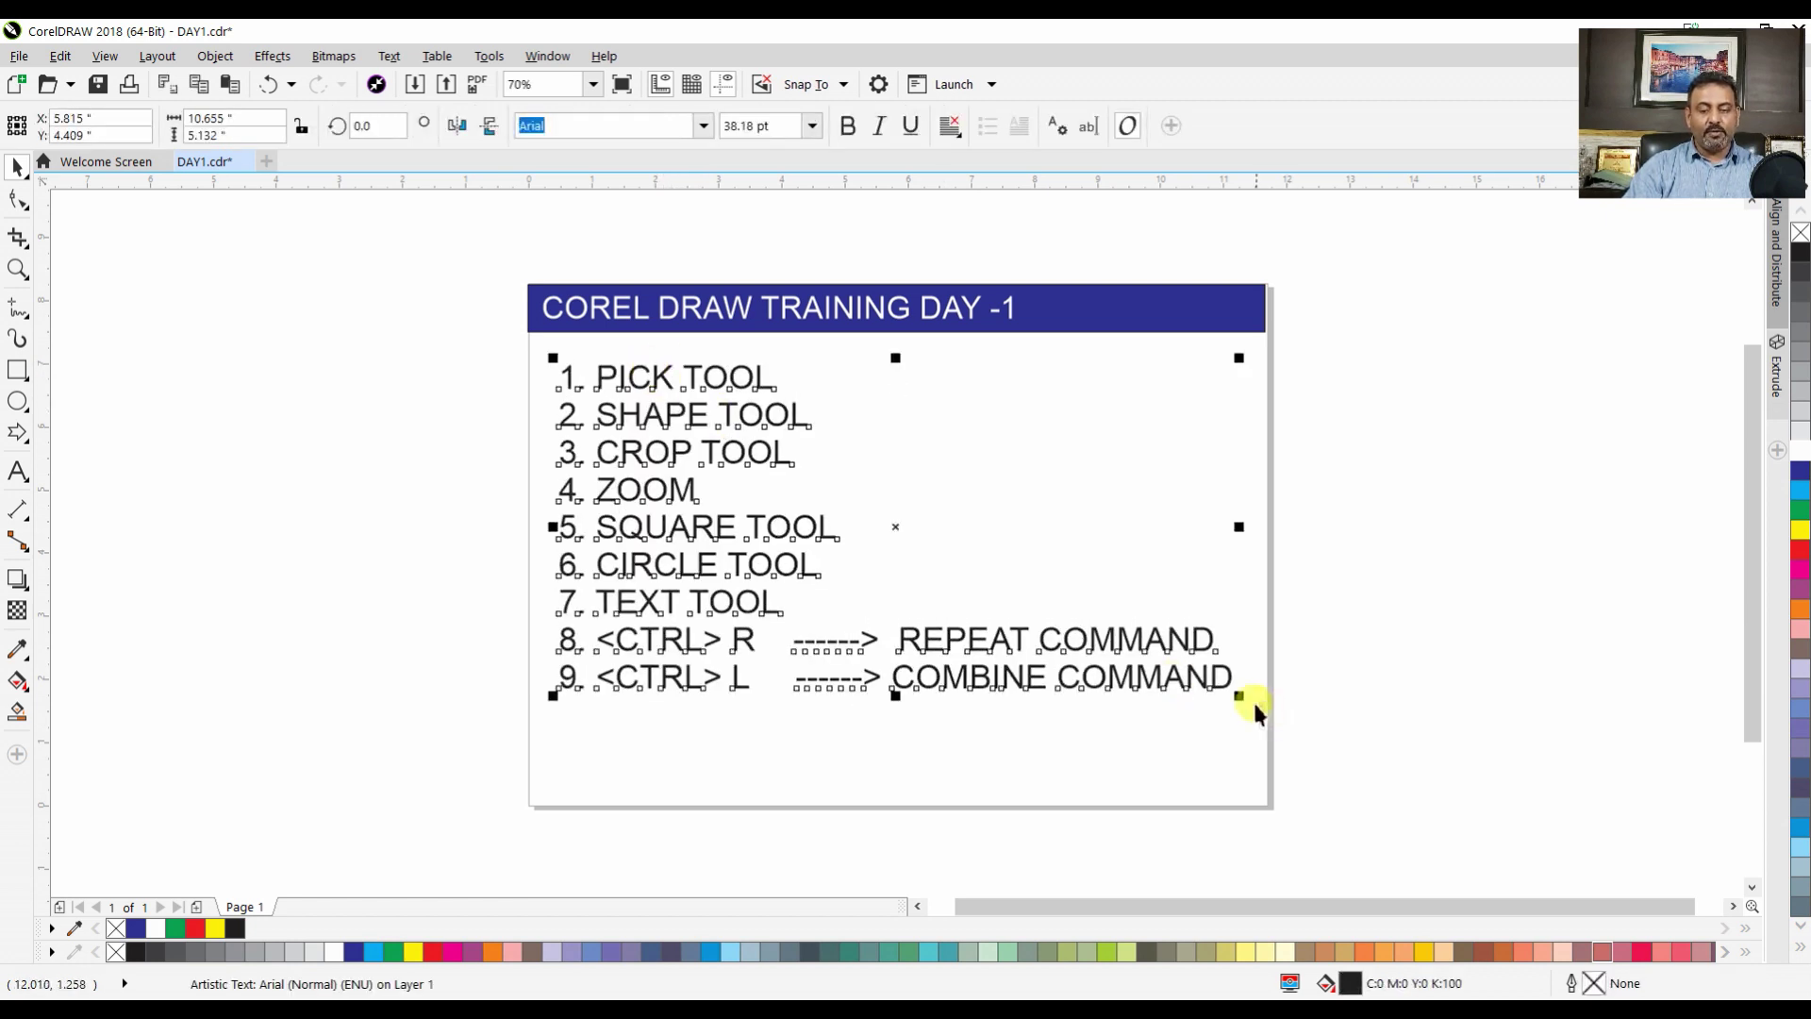
{"action": "left_click_drag", "start_coordinate": [1245, 696], "coordinate": [1103, 630]}
{"action": "left_click", "coordinate": [14, 201]}
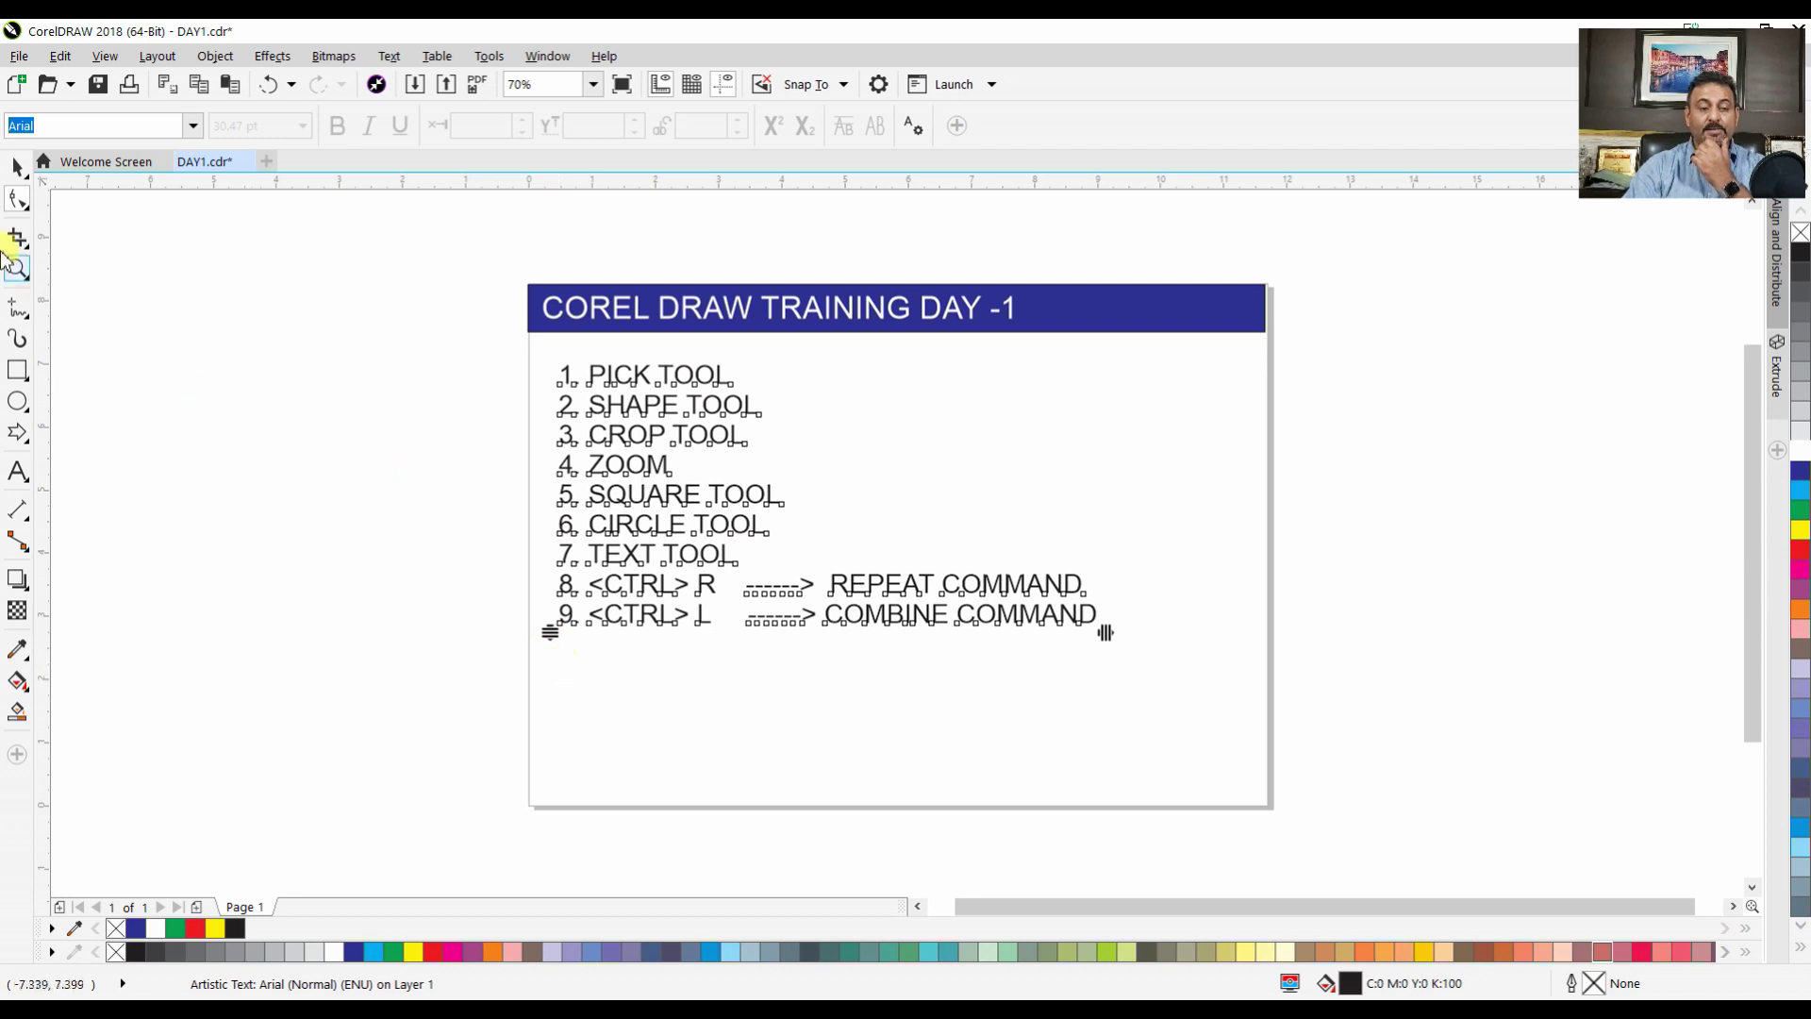
Shift the numbered list slightly to the right and reduce it to about 27 pt
{"action": "left_click", "coordinate": [16, 169]}
{"action": "left_click", "coordinate": [613, 378]}
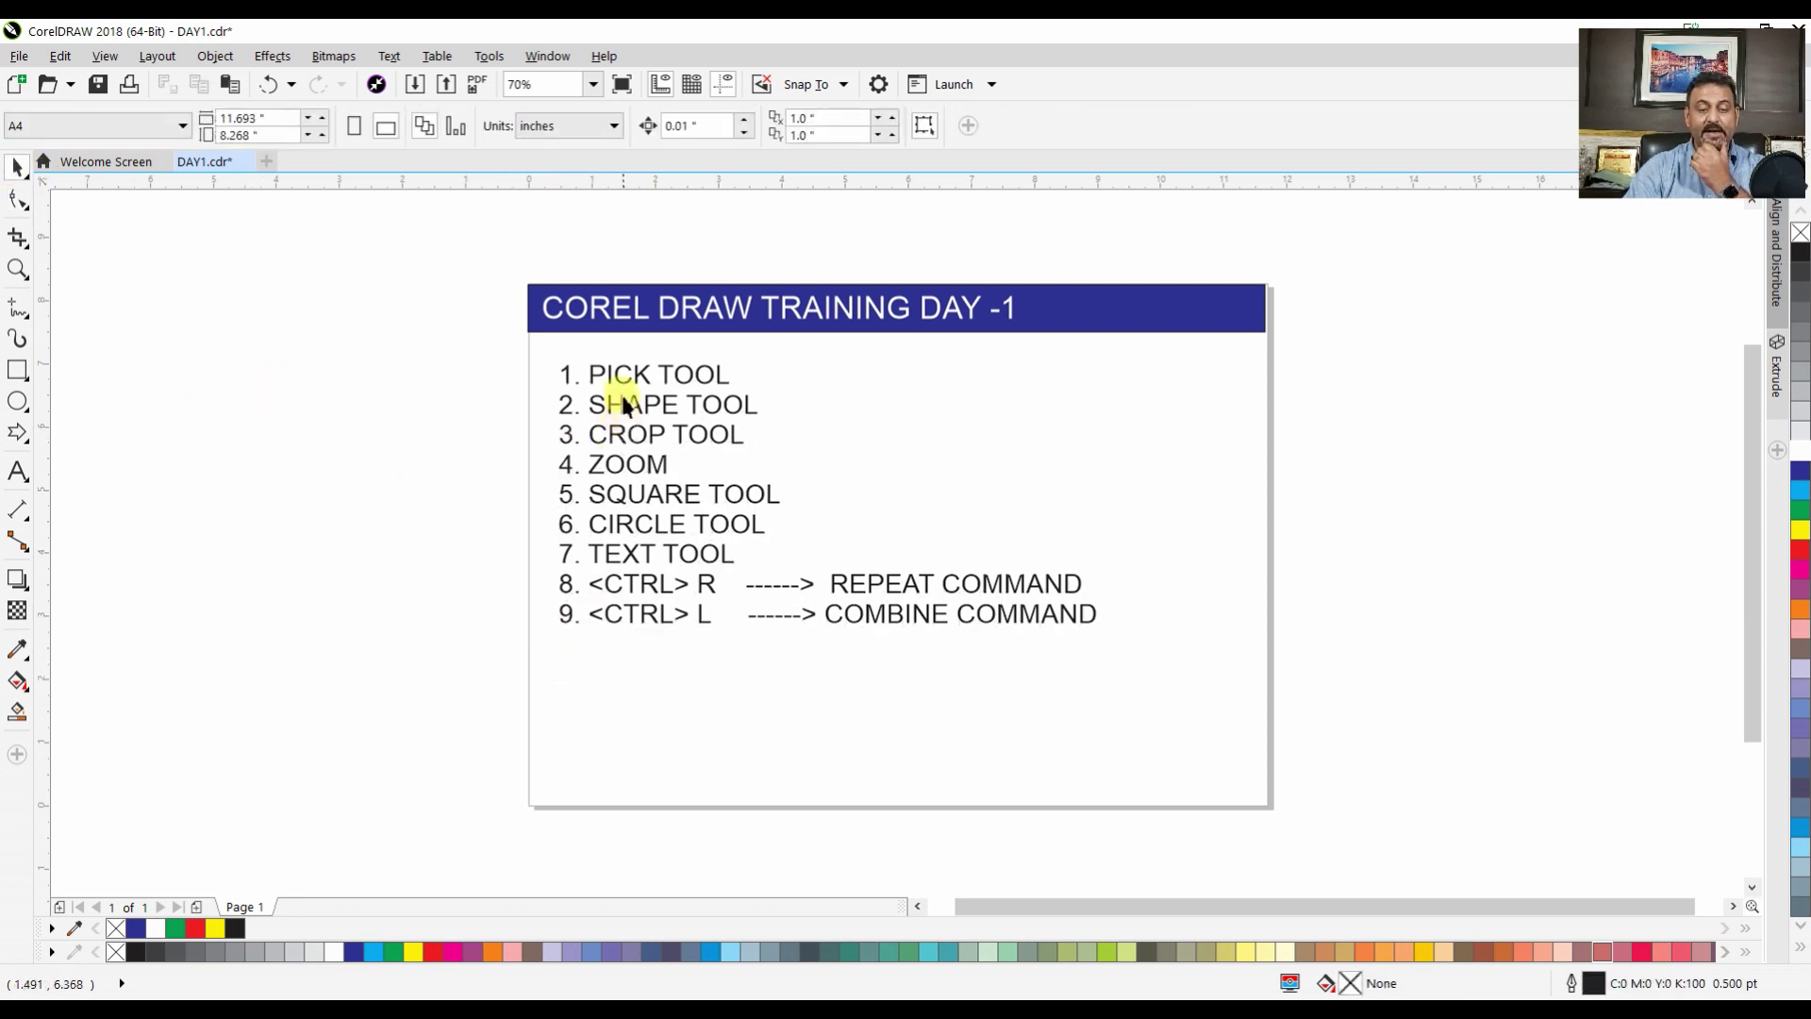
{"action": "mouse_move", "coordinate": [623, 382]}
{"action": "left_mouse_down"}
{"action": "mouse_move", "coordinate": [607, 369]}
{"action": "mouse_move", "coordinate": [687, 410]}
{"action": "mouse_move", "coordinate": [615, 389]}
{"action": "mouse_move", "coordinate": [630, 383]}
{"action": "left_mouse_up"}
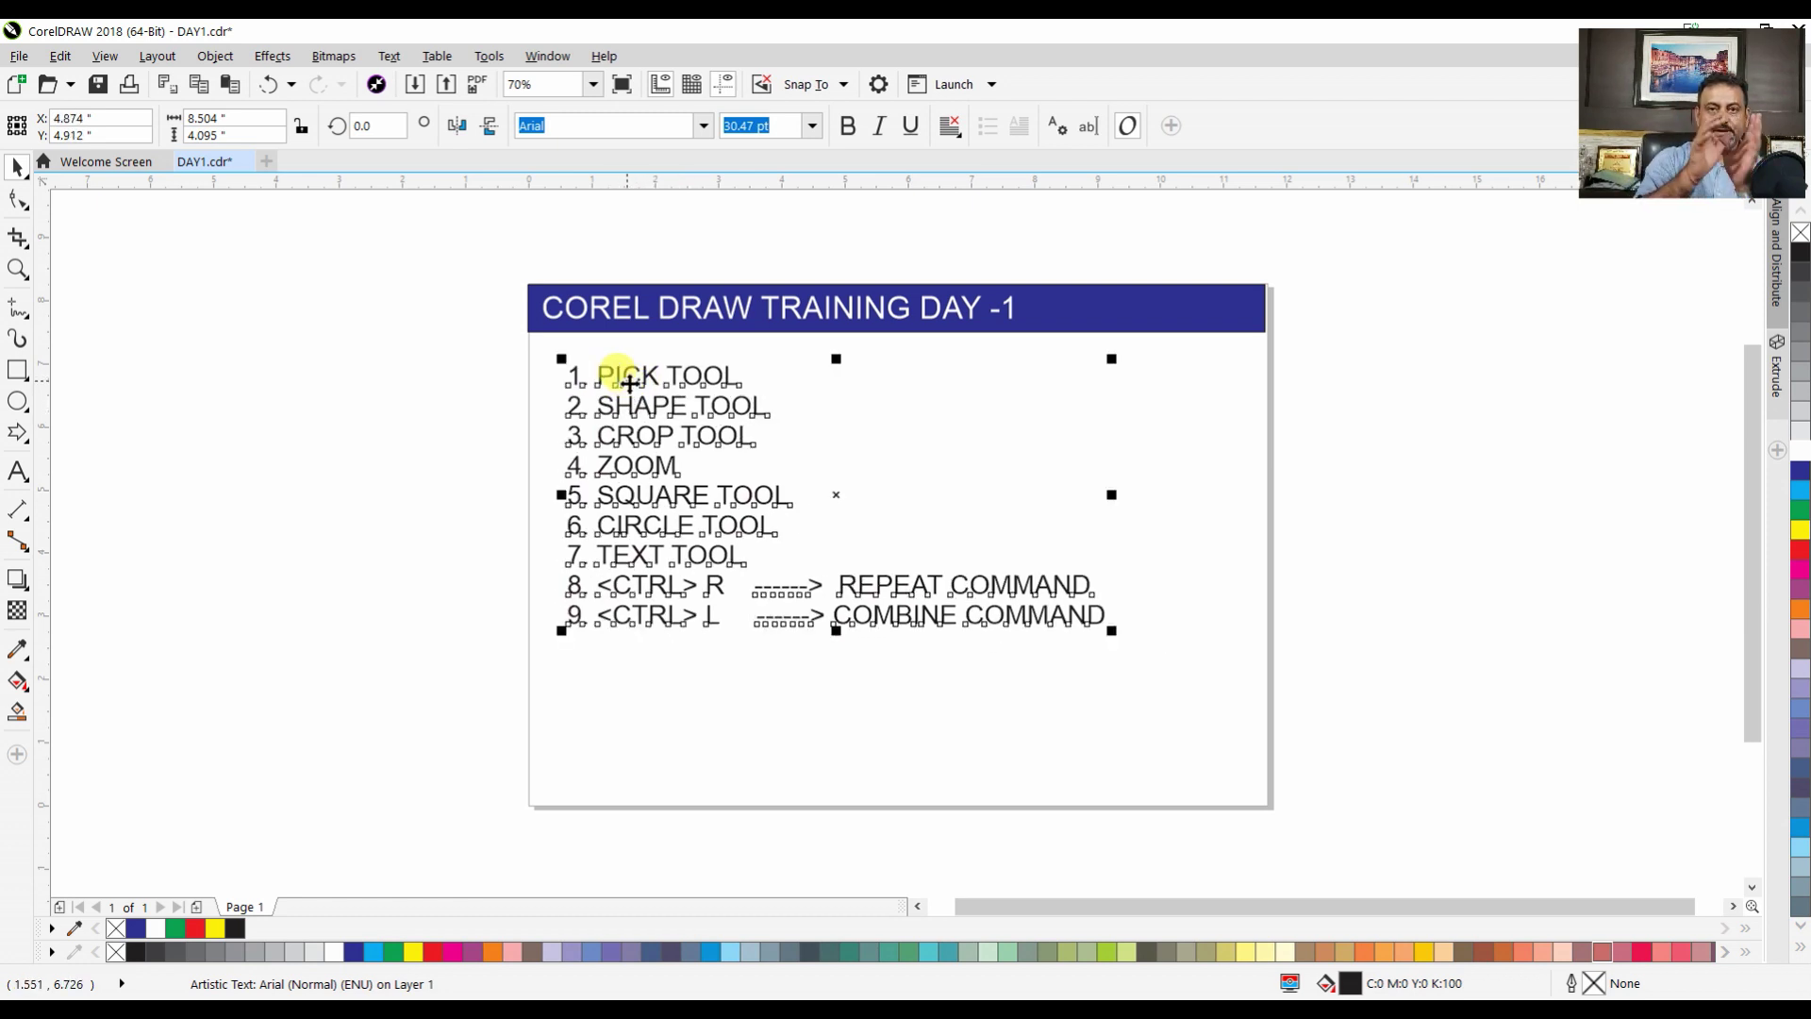
{"action": "left_click_drag", "start_coordinate": [629, 382], "coordinate": [629, 382]}
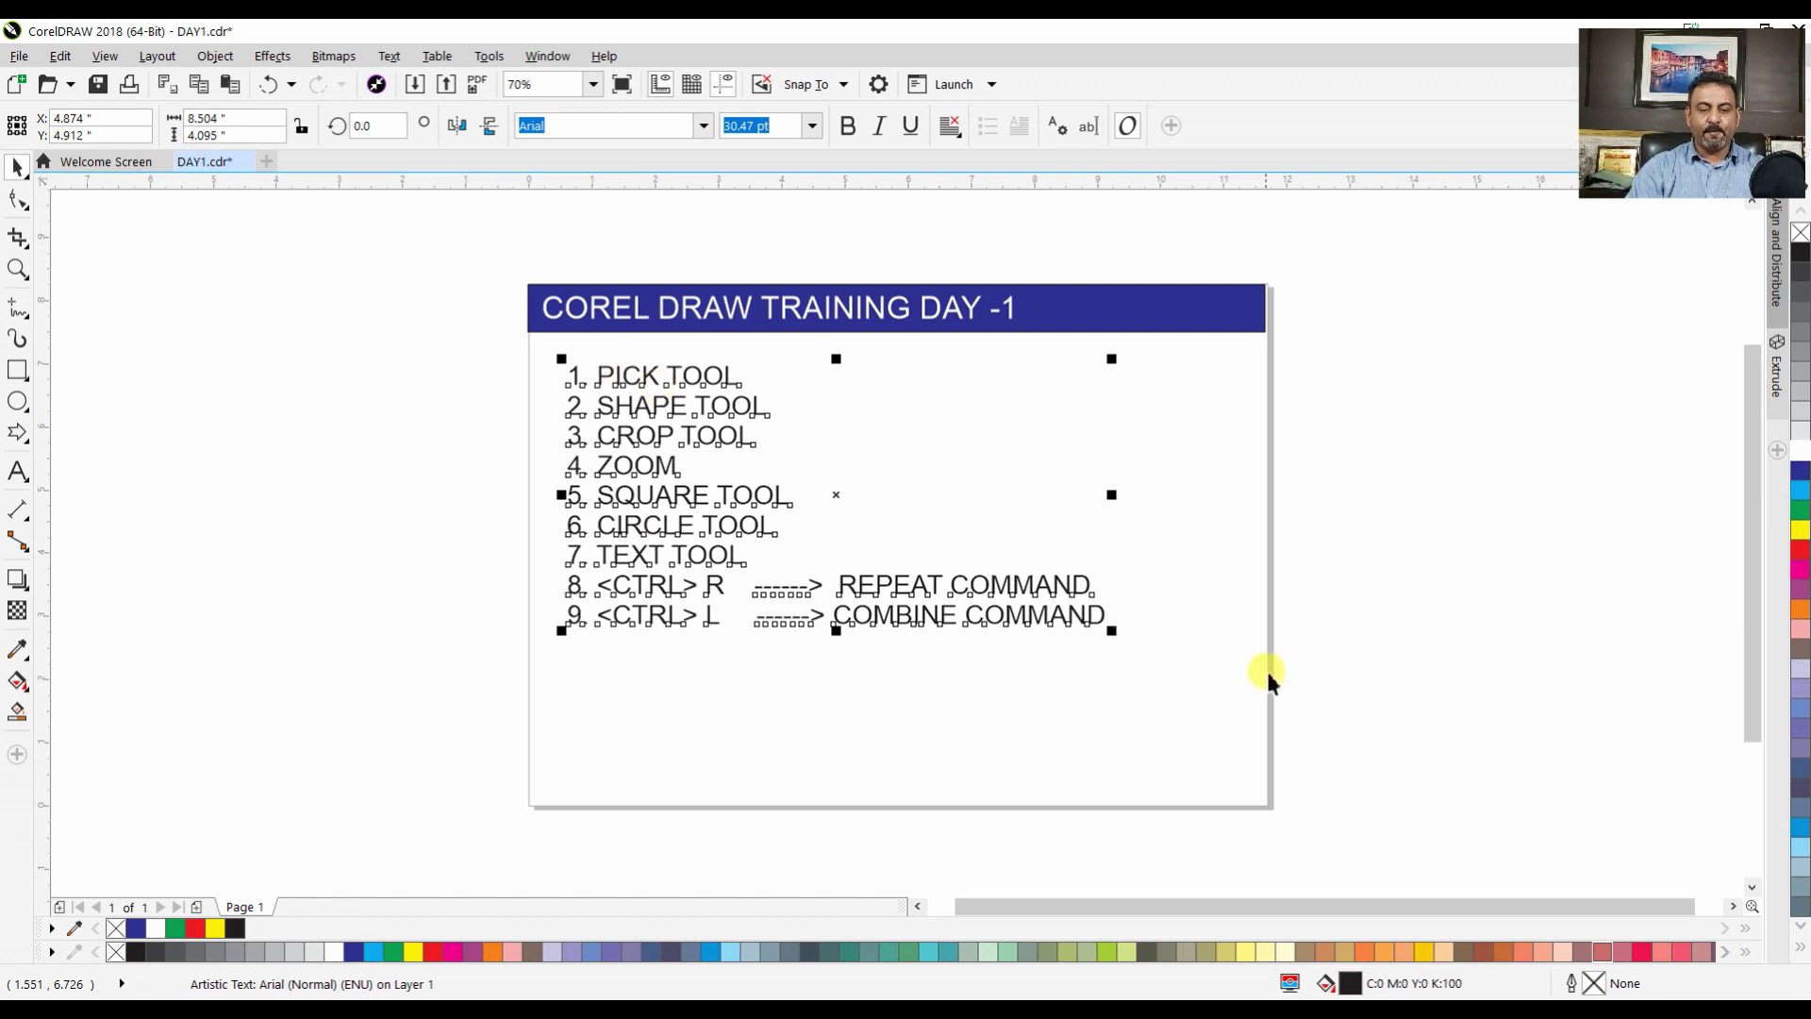
{"action": "left_click_drag", "start_coordinate": [1111, 630], "coordinate": [1045, 607]}
{"action": "left_click", "coordinate": [518, 479]}
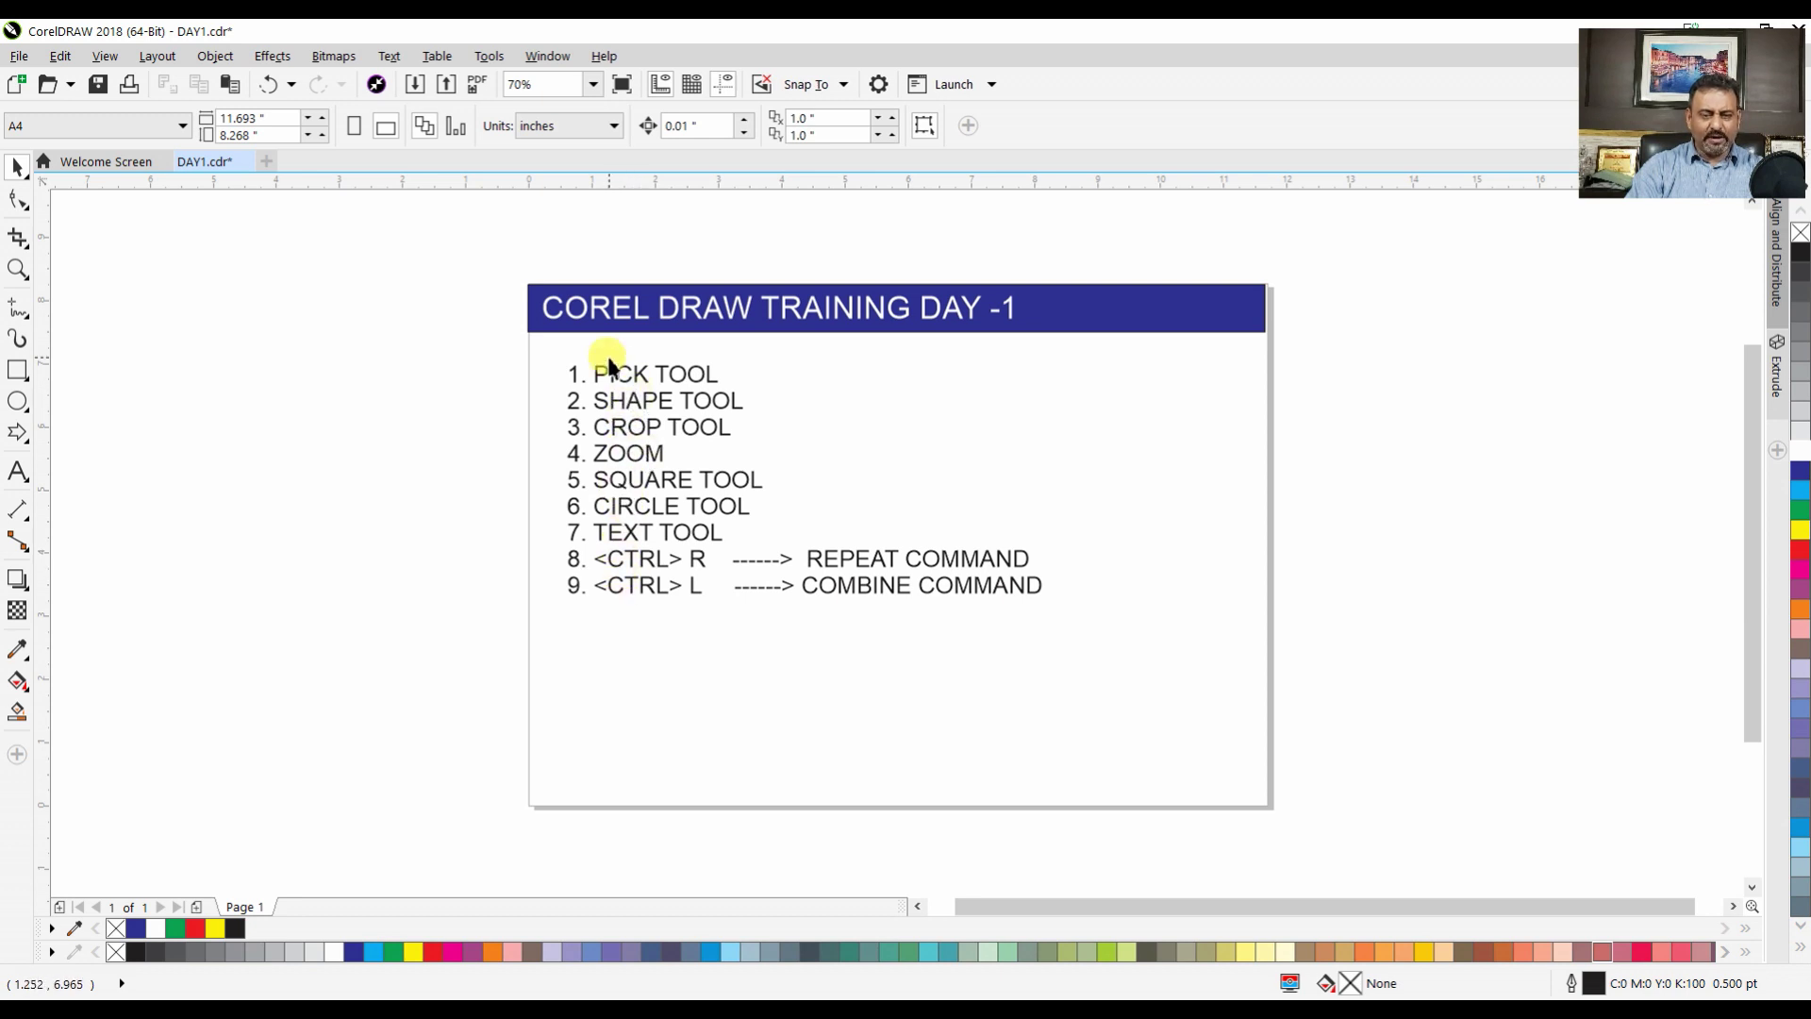
Increase the numbered list's line spacing with the Shape tool so its nine lines spread down toward the lower part of the page
{"action": "left_click", "coordinate": [16, 202]}
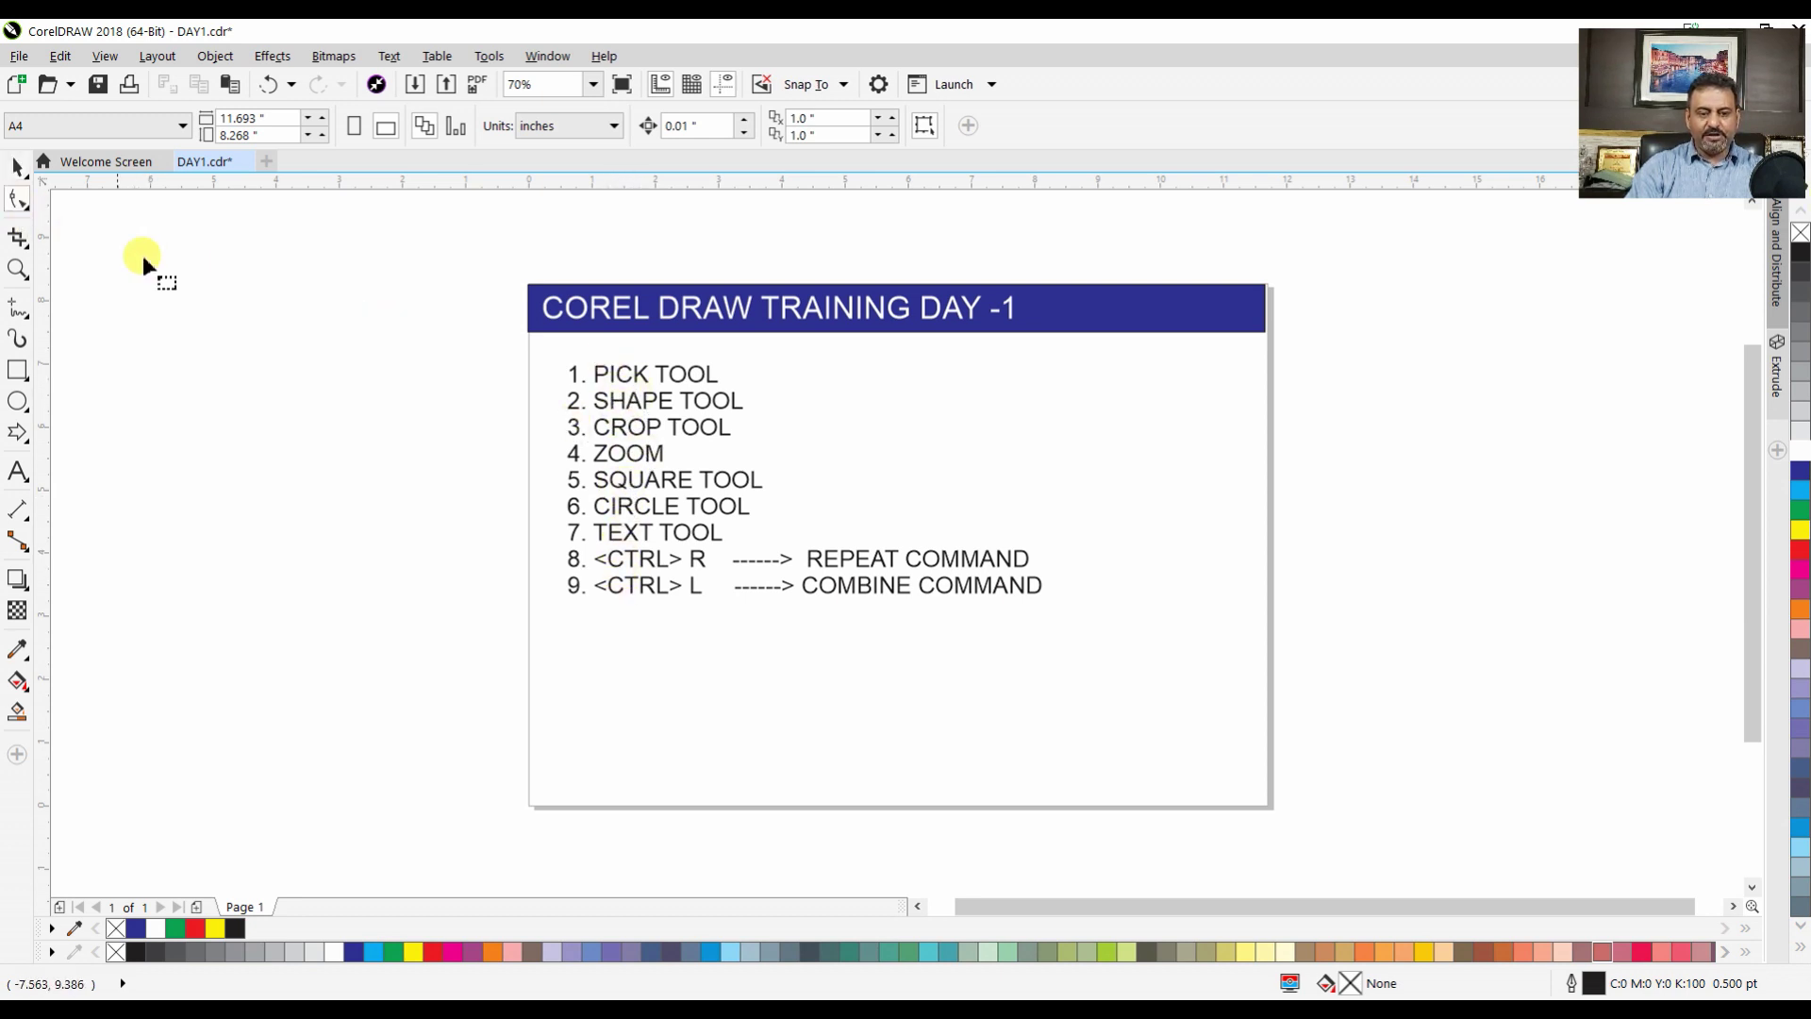
{"action": "left_click", "coordinate": [574, 450]}
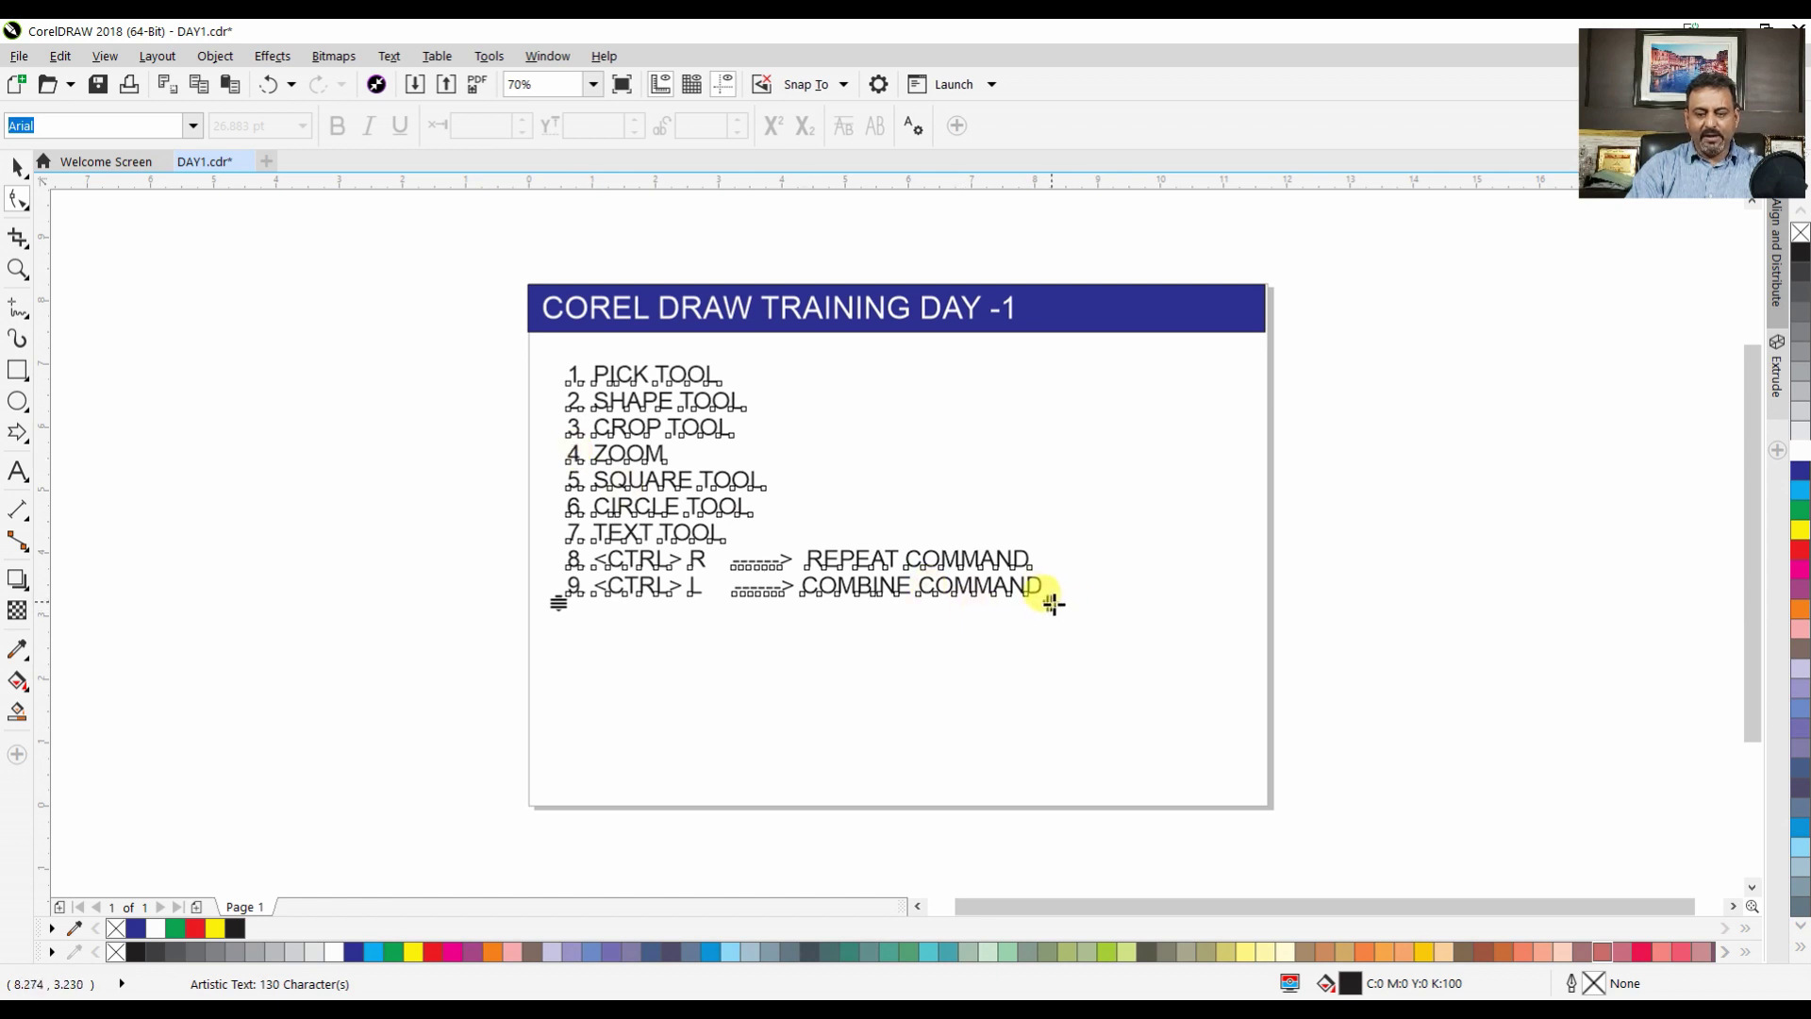
{"action": "left_click_drag", "start_coordinate": [561, 600], "coordinate": [585, 726]}
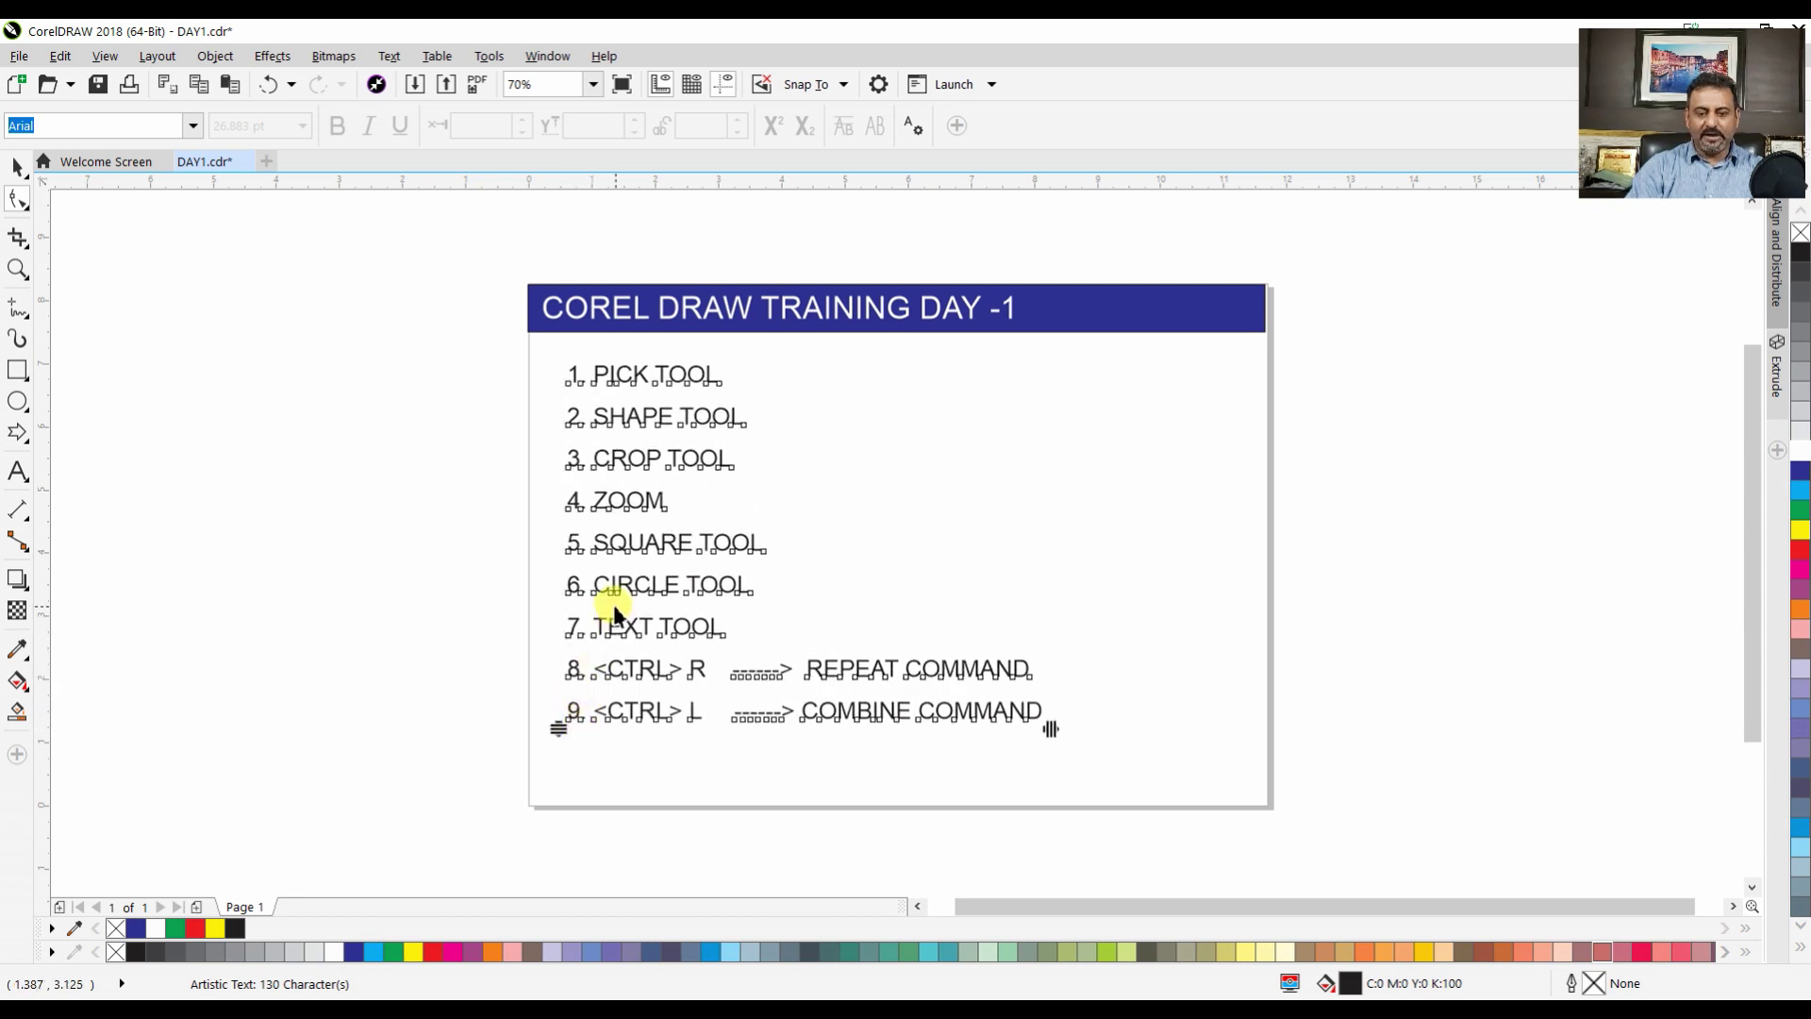
Duplicate the blue header bar down onto the first list line and reduce the copy's height to about 0.42 inches
{"action": "left_click", "coordinate": [1064, 322]}
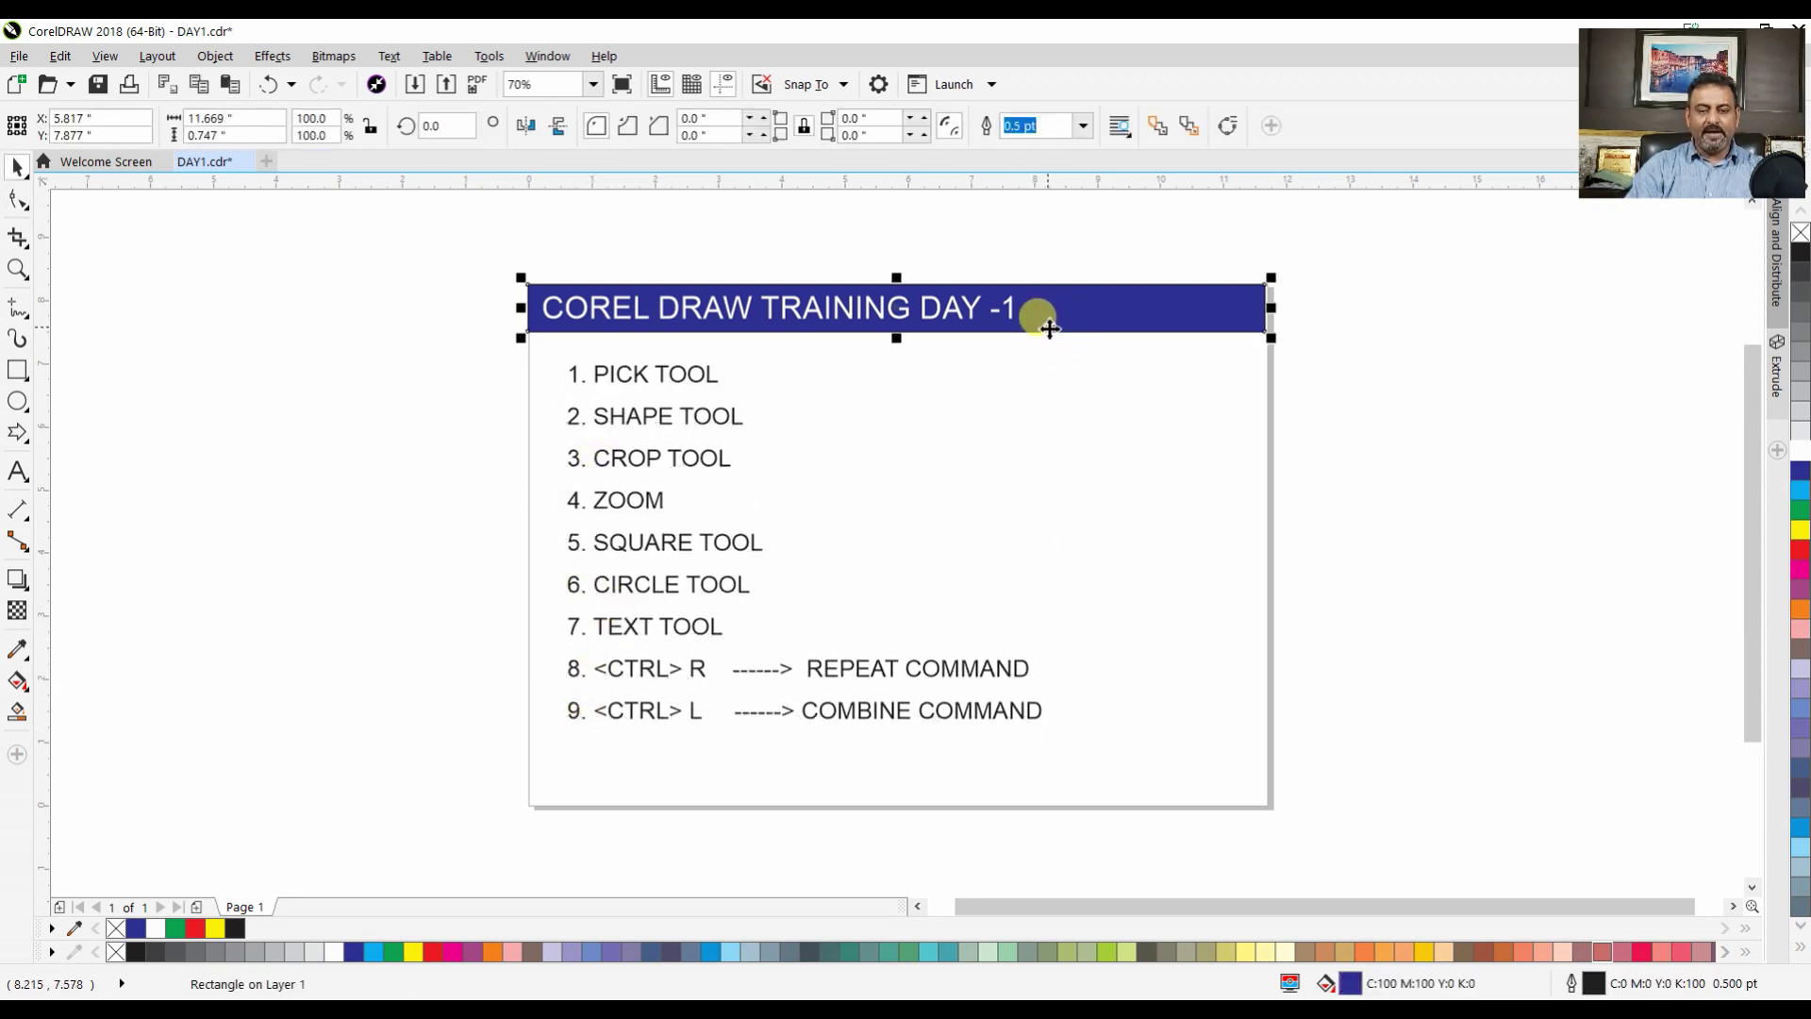
{"action": "left_click_drag", "start_coordinate": [1038, 315], "coordinate": [1043, 392]}
{"action": "left_click_drag", "start_coordinate": [889, 404], "coordinate": [896, 385]}
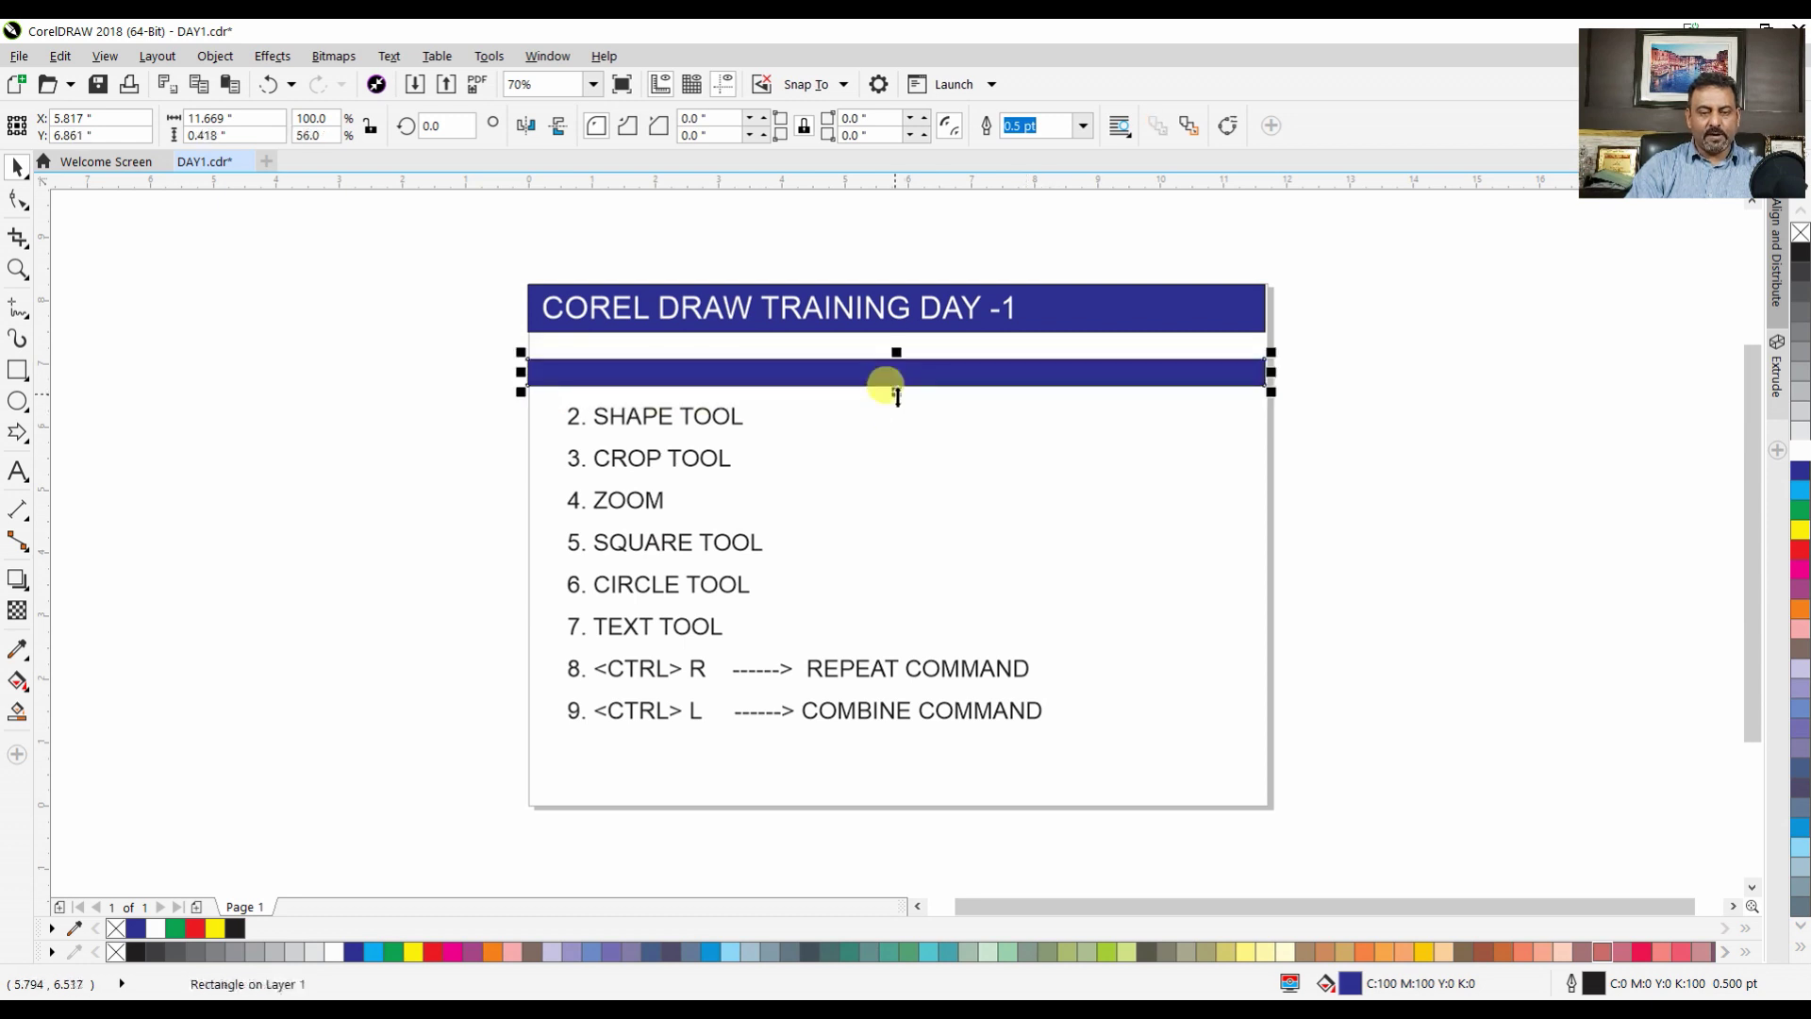
Fill the duplicated bar with light gray (20% black) and remove its outline
{"action": "left_click", "coordinate": [1799, 407]}
{"action": "left_click", "coordinate": [1798, 427]}
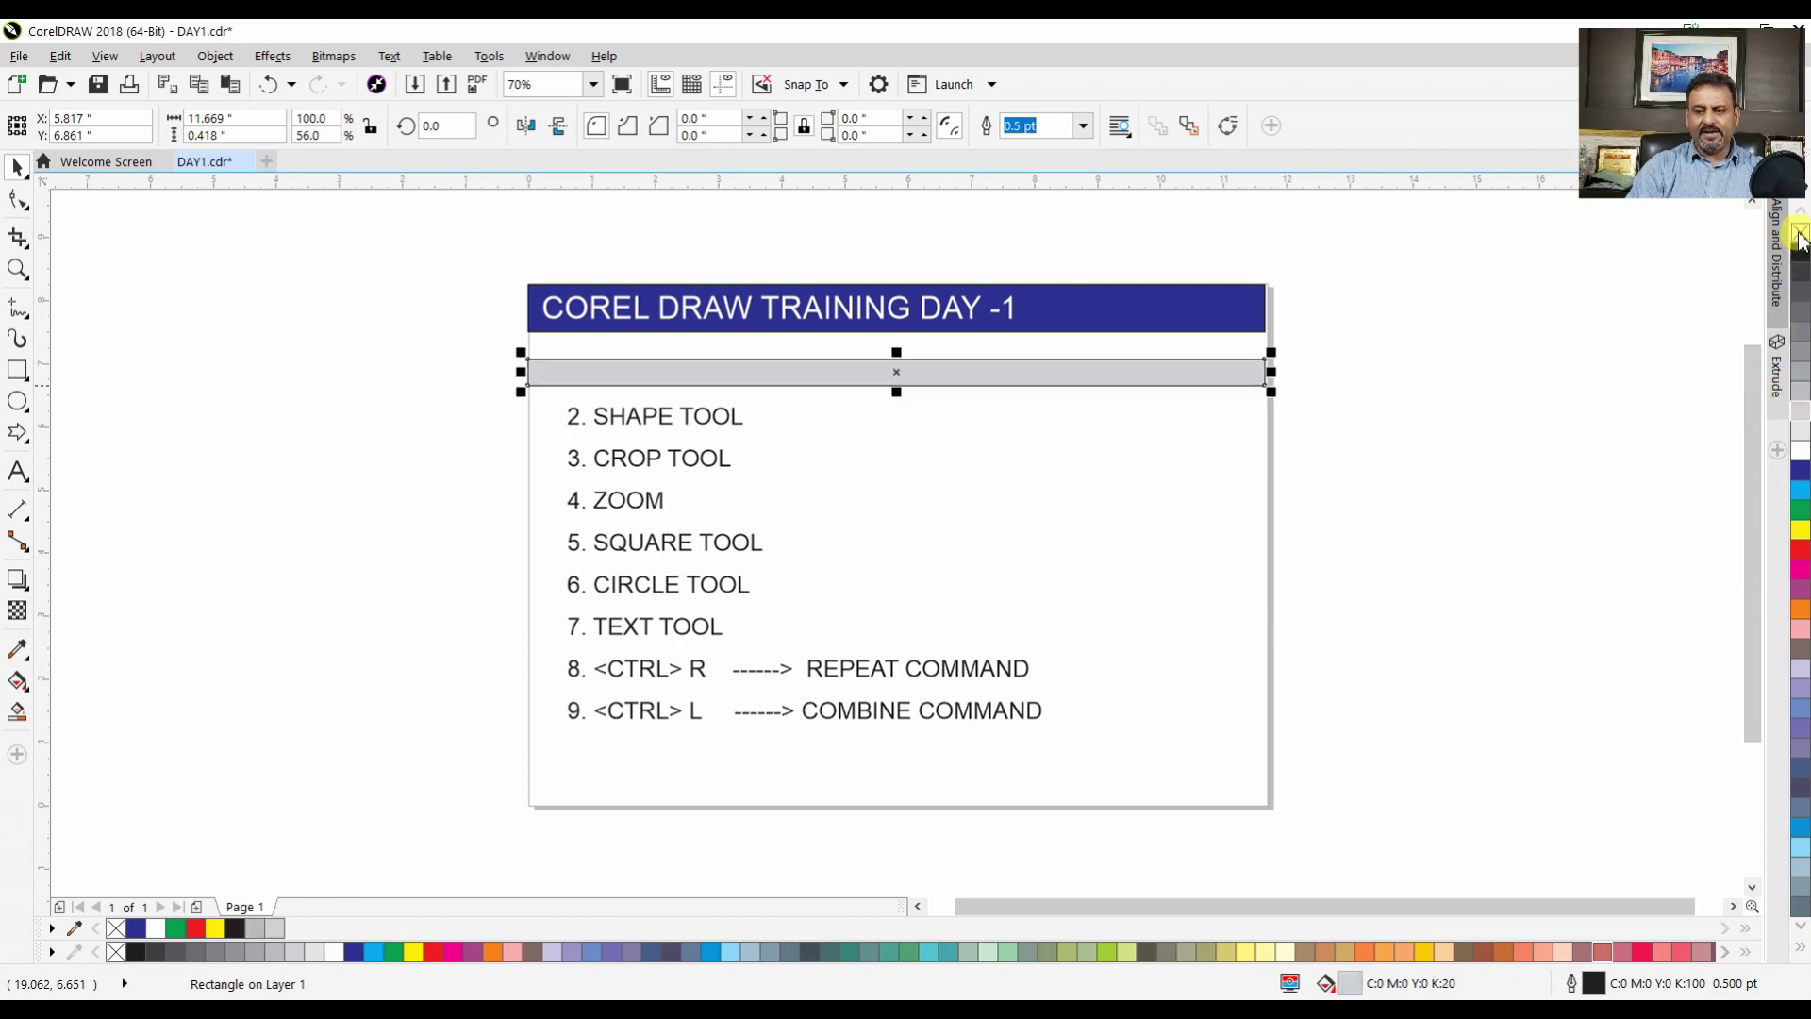
{"action": "right_click", "coordinate": [1800, 234]}
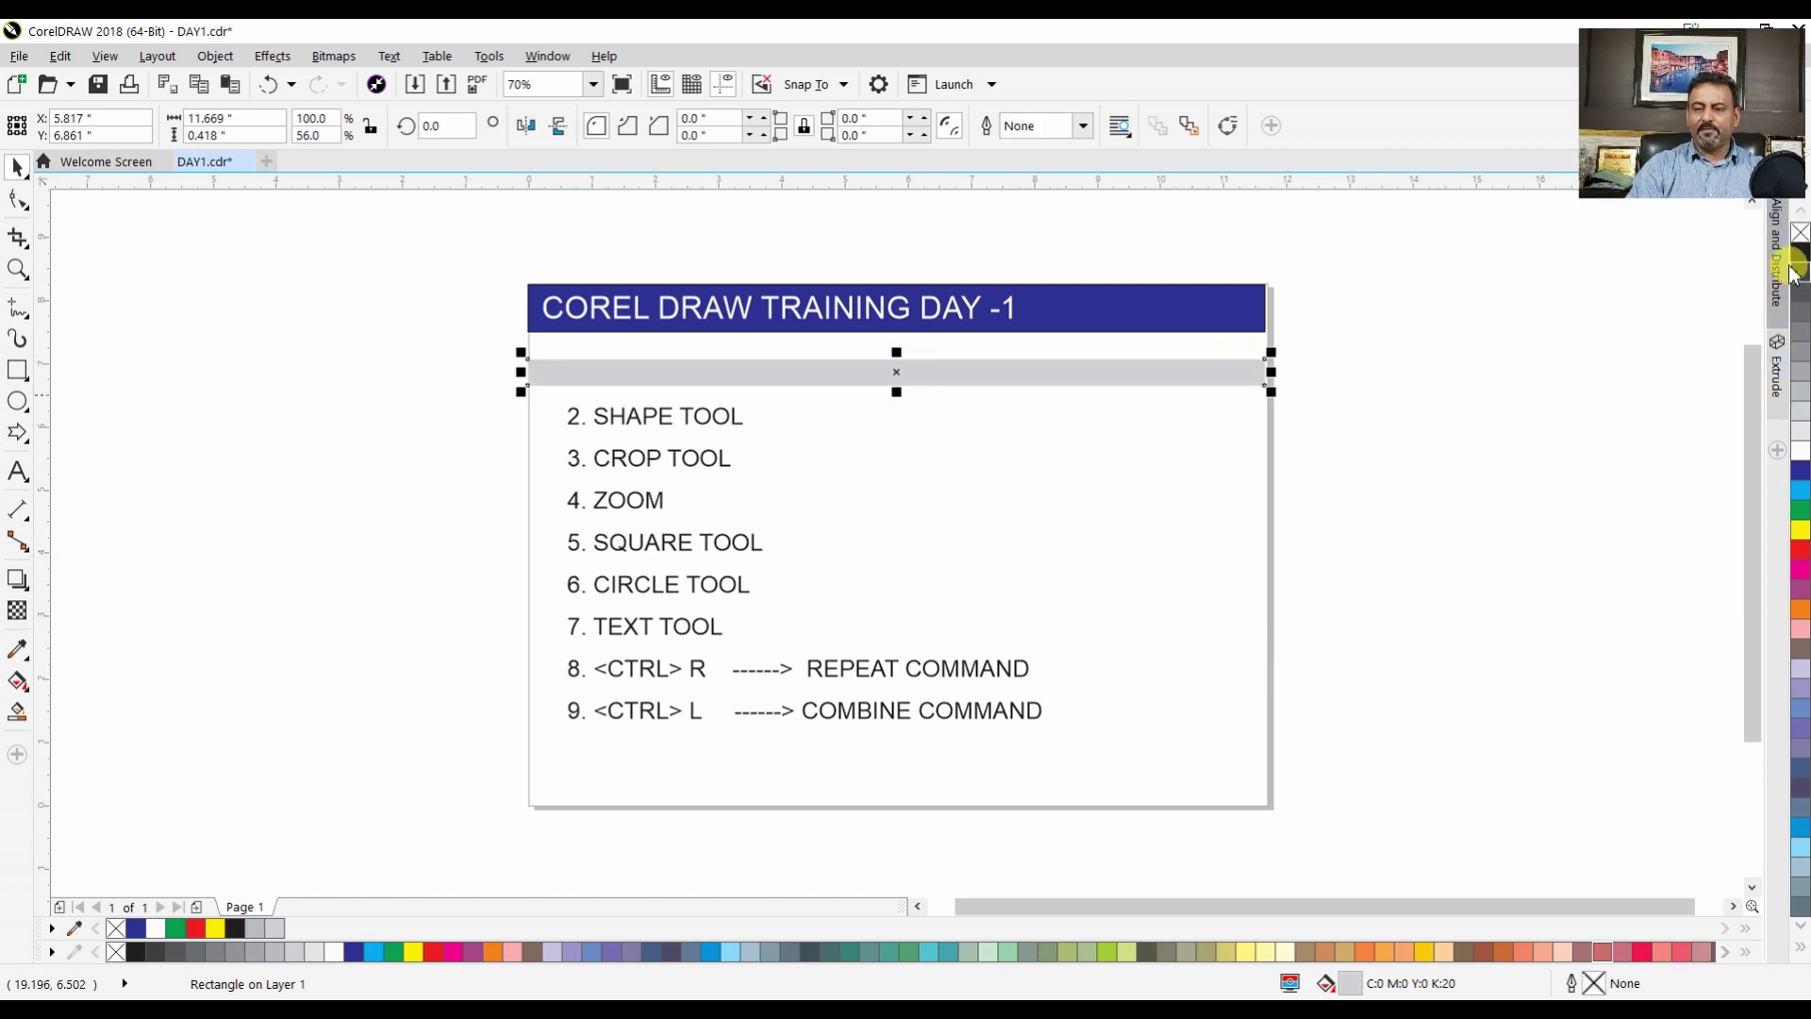
{"action": "left_click", "coordinate": [1381, 483]}
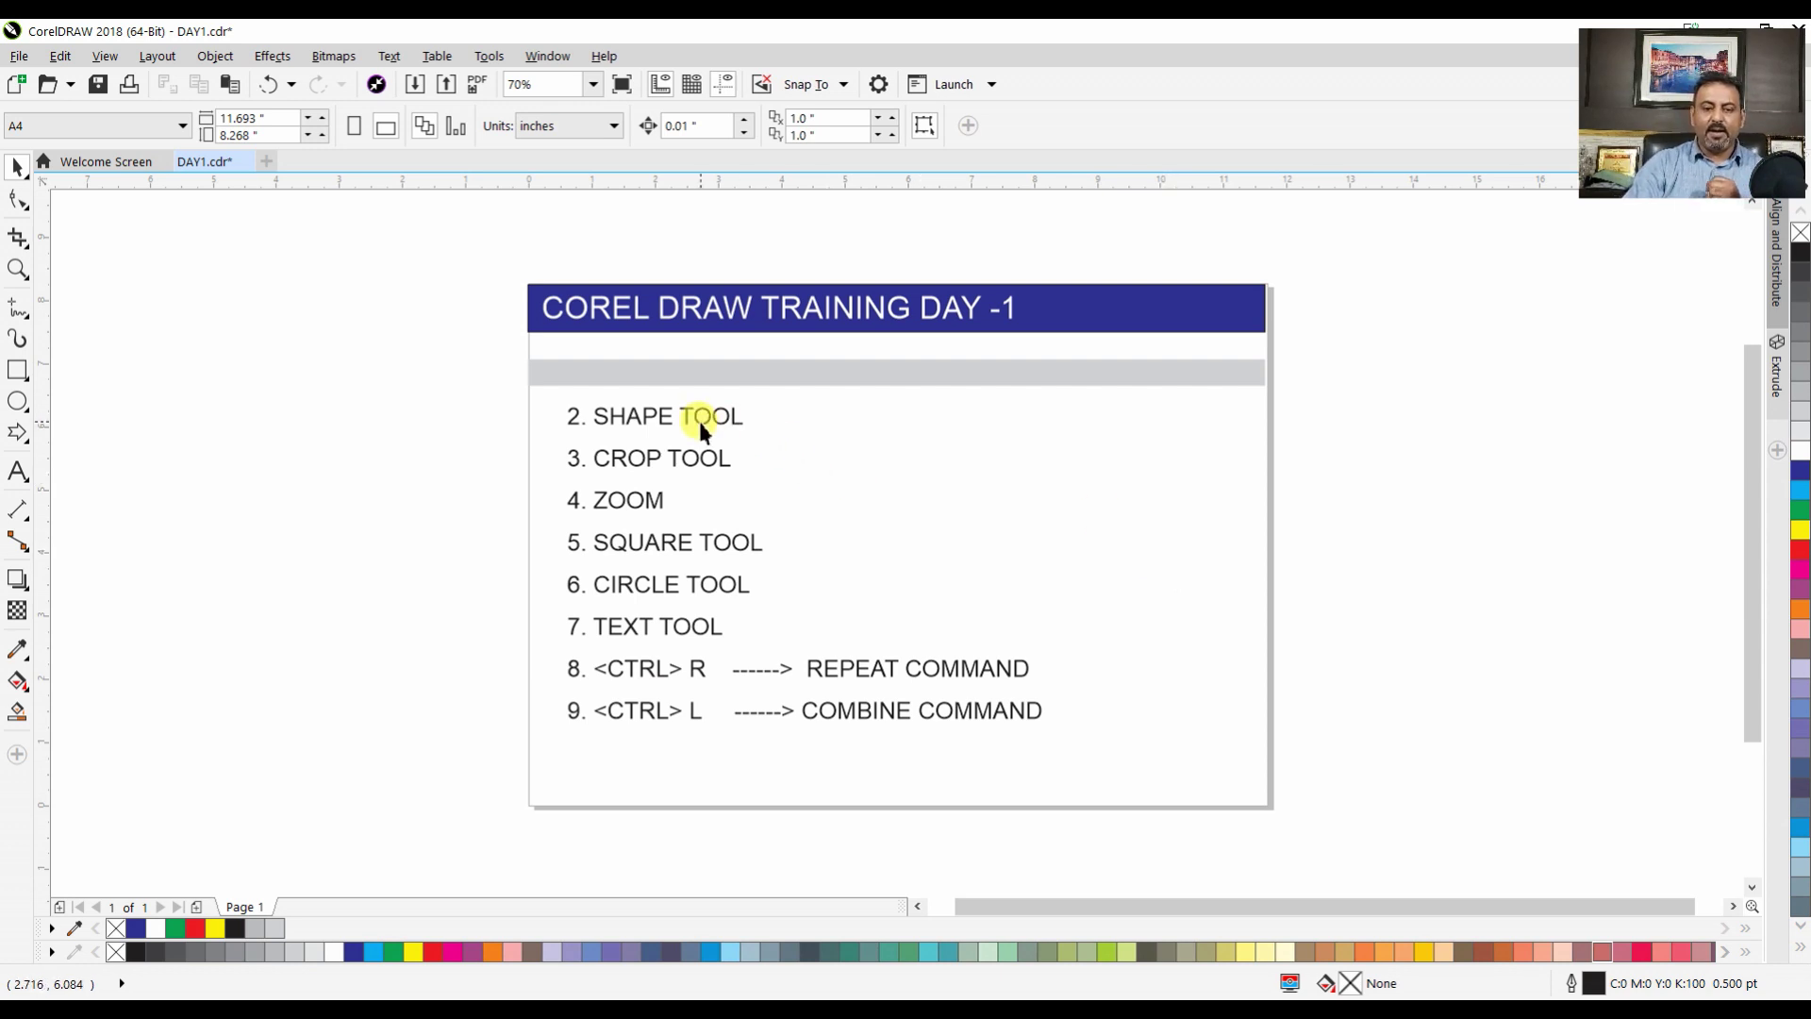
Send the gray bar to the back, behind the "1. PICK TOOL" line
{"action": "left_click", "coordinate": [754, 379]}
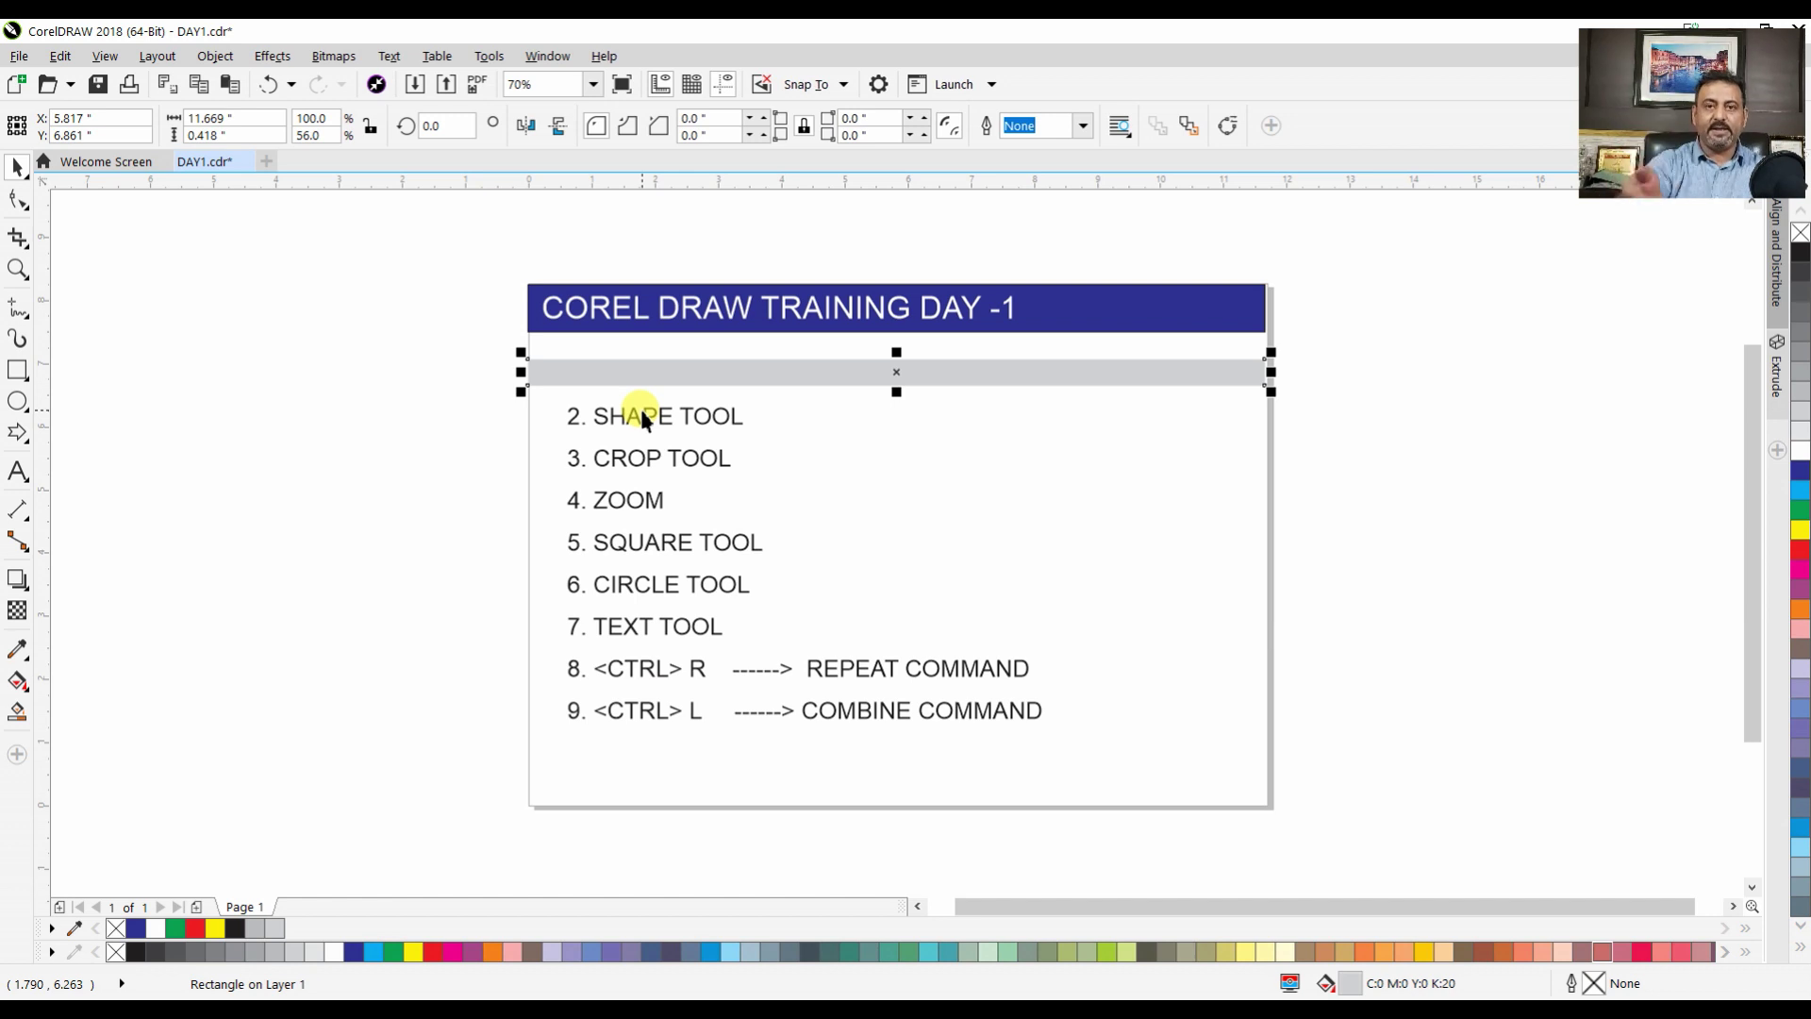
{"action": "left_click", "coordinate": [408, 392]}
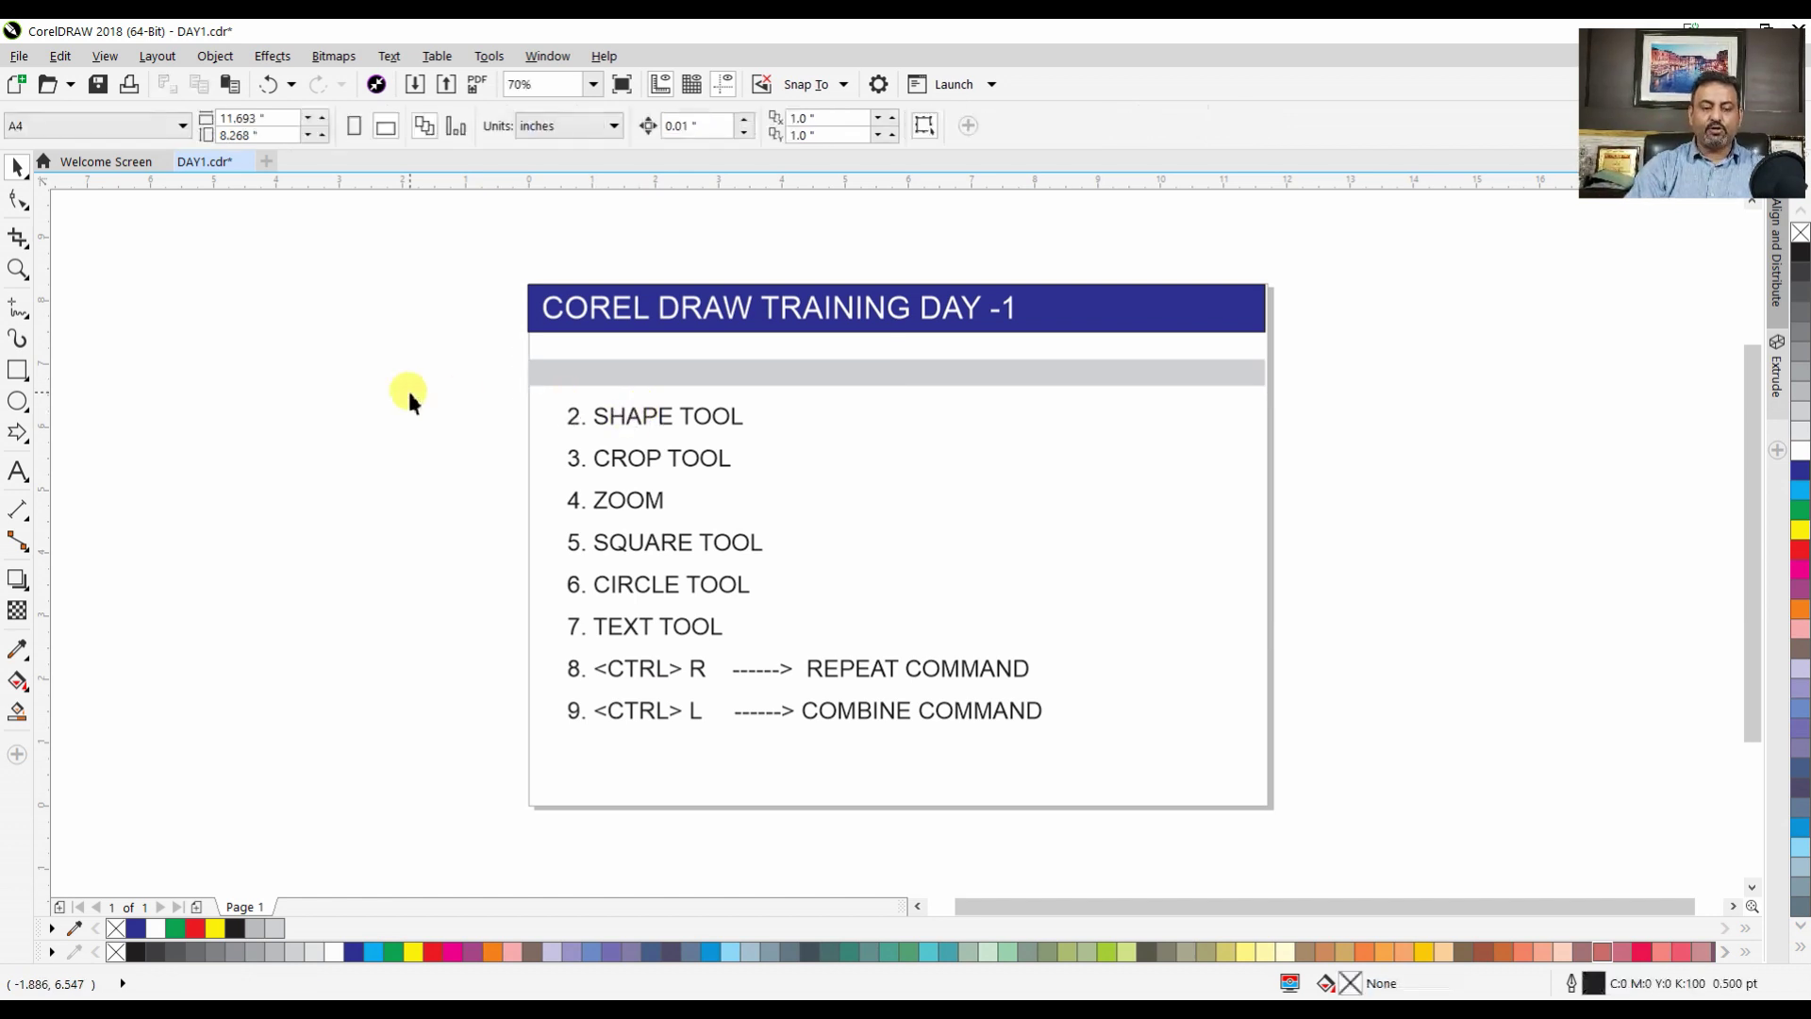
{"action": "left_click", "coordinate": [702, 373]}
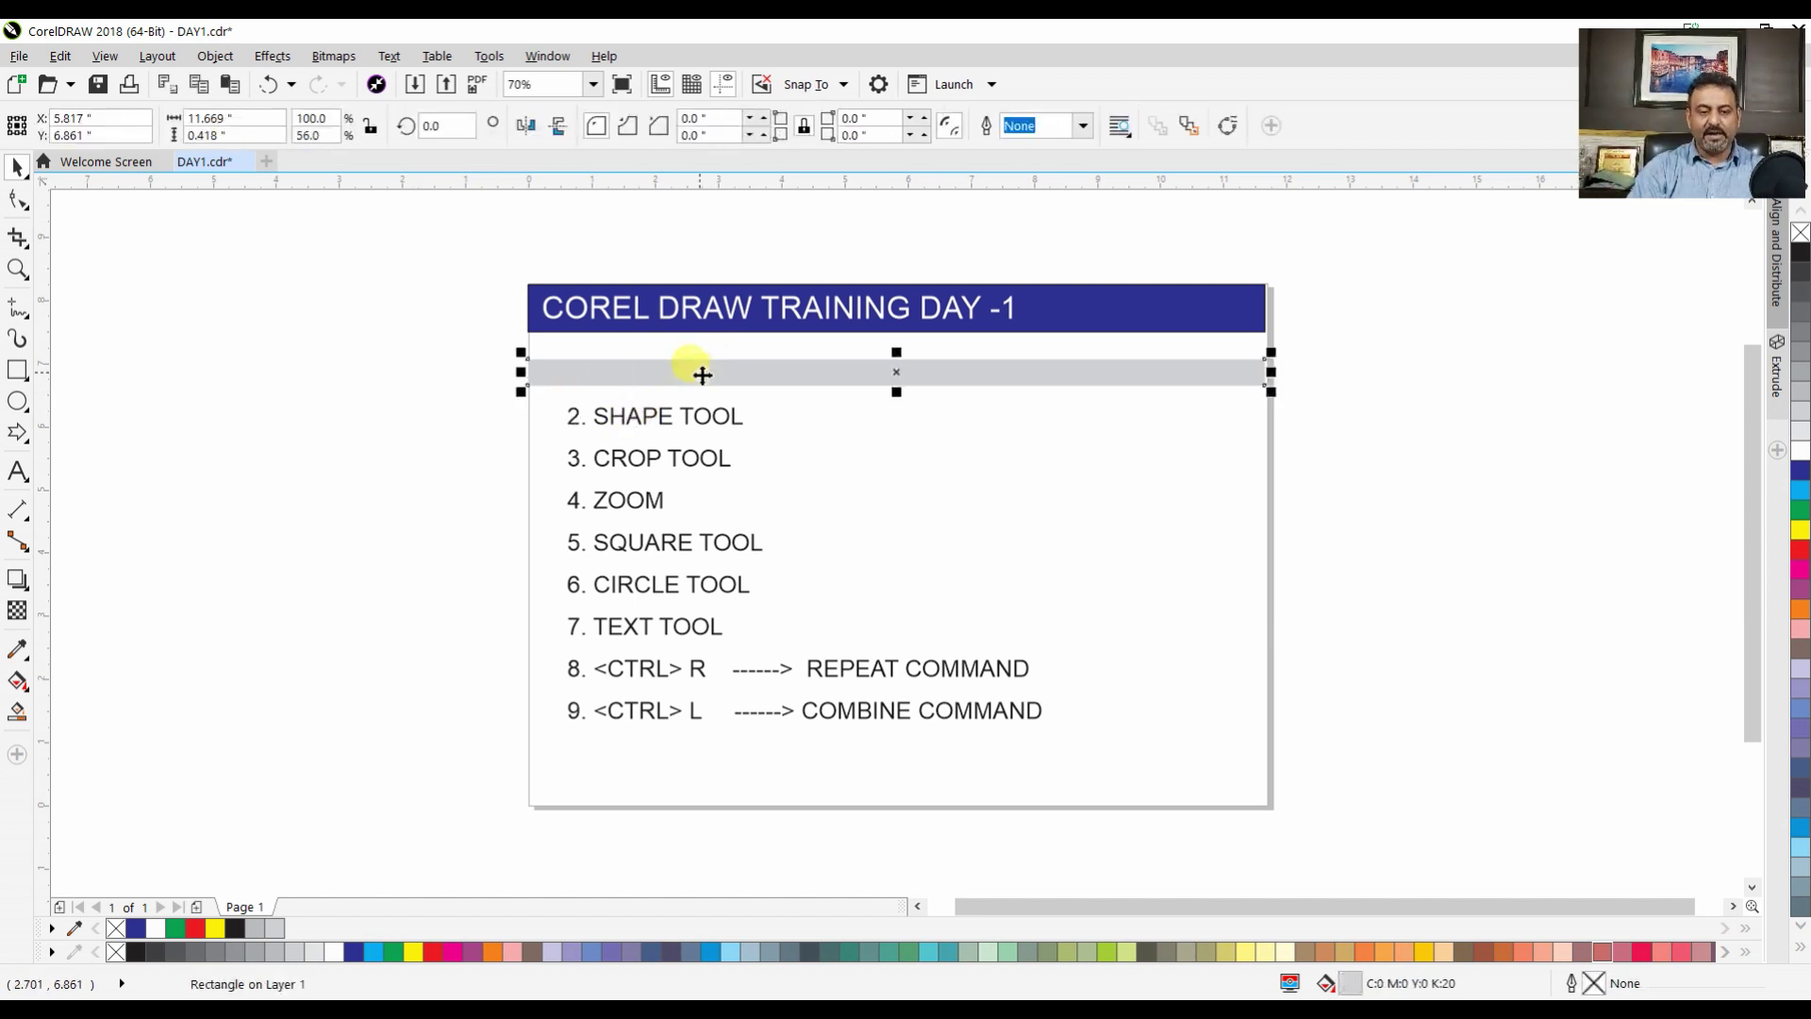
{"action": "key", "text": "shift+Page_Down"}
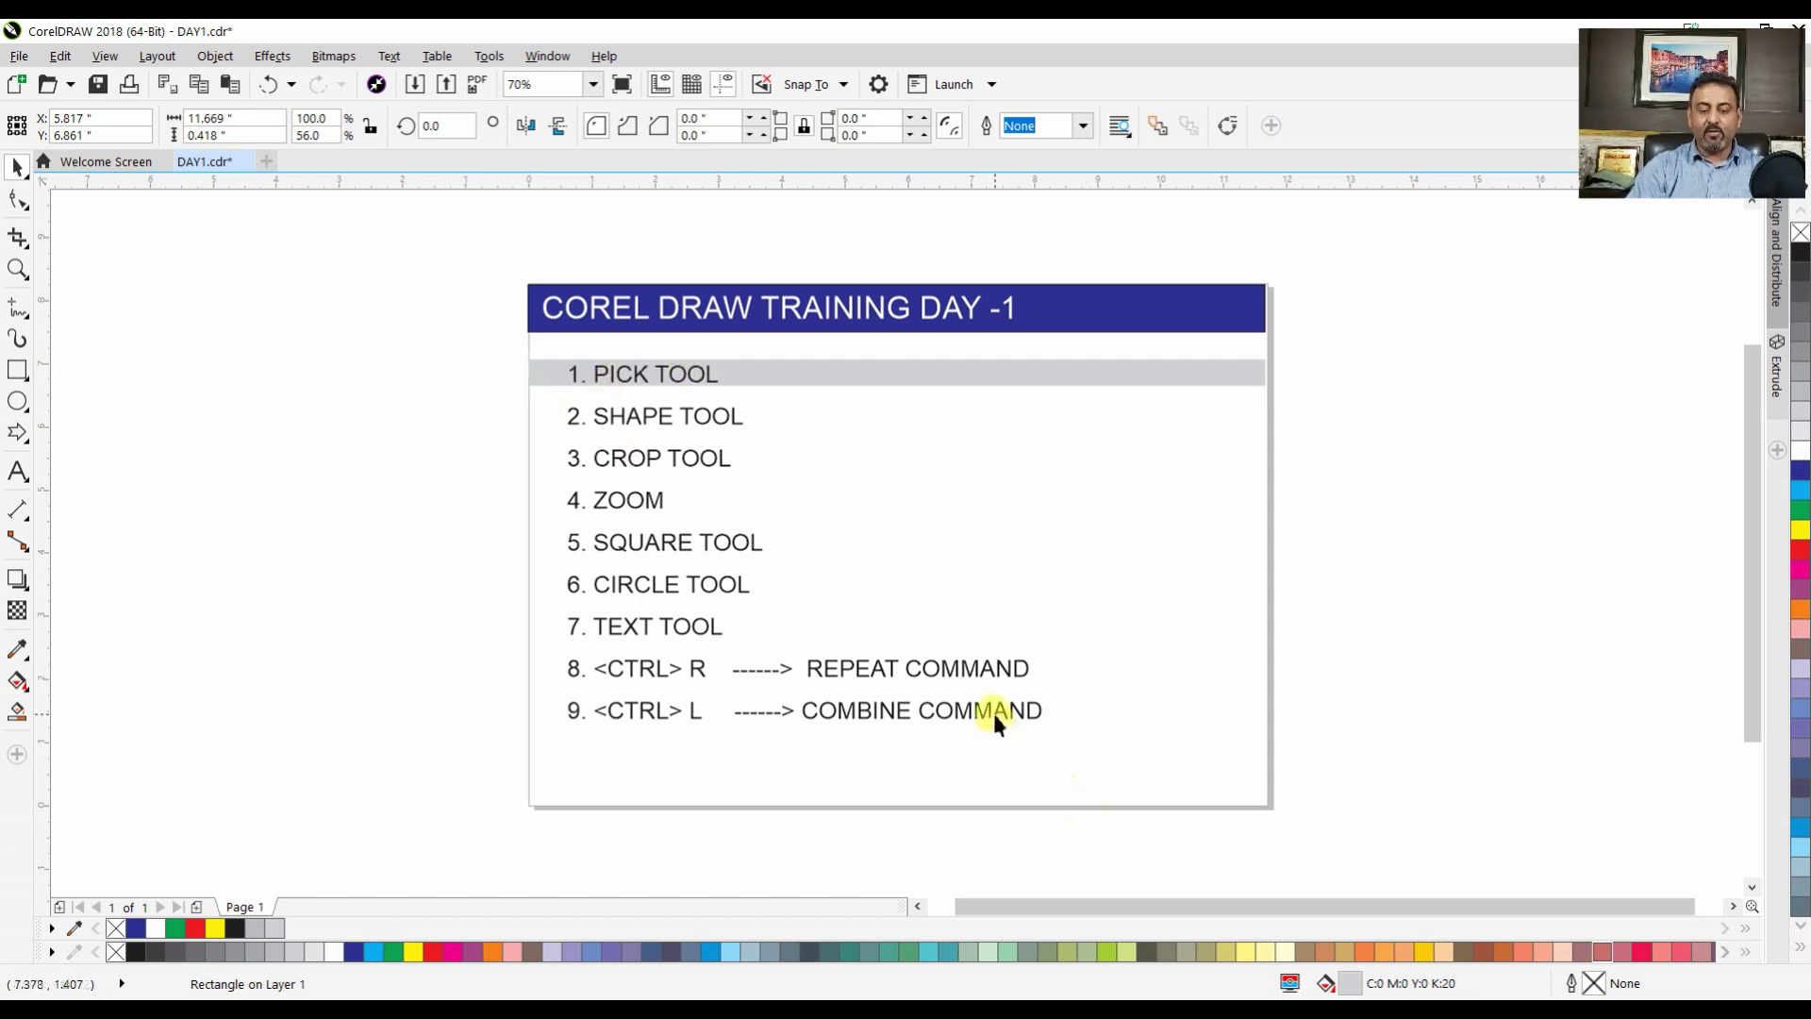
Start a tenth line at the end of the numbered list reading "10. <SHIFT> PAGE DOWN ------>"
{"action": "double_click", "coordinate": [1043, 712]}
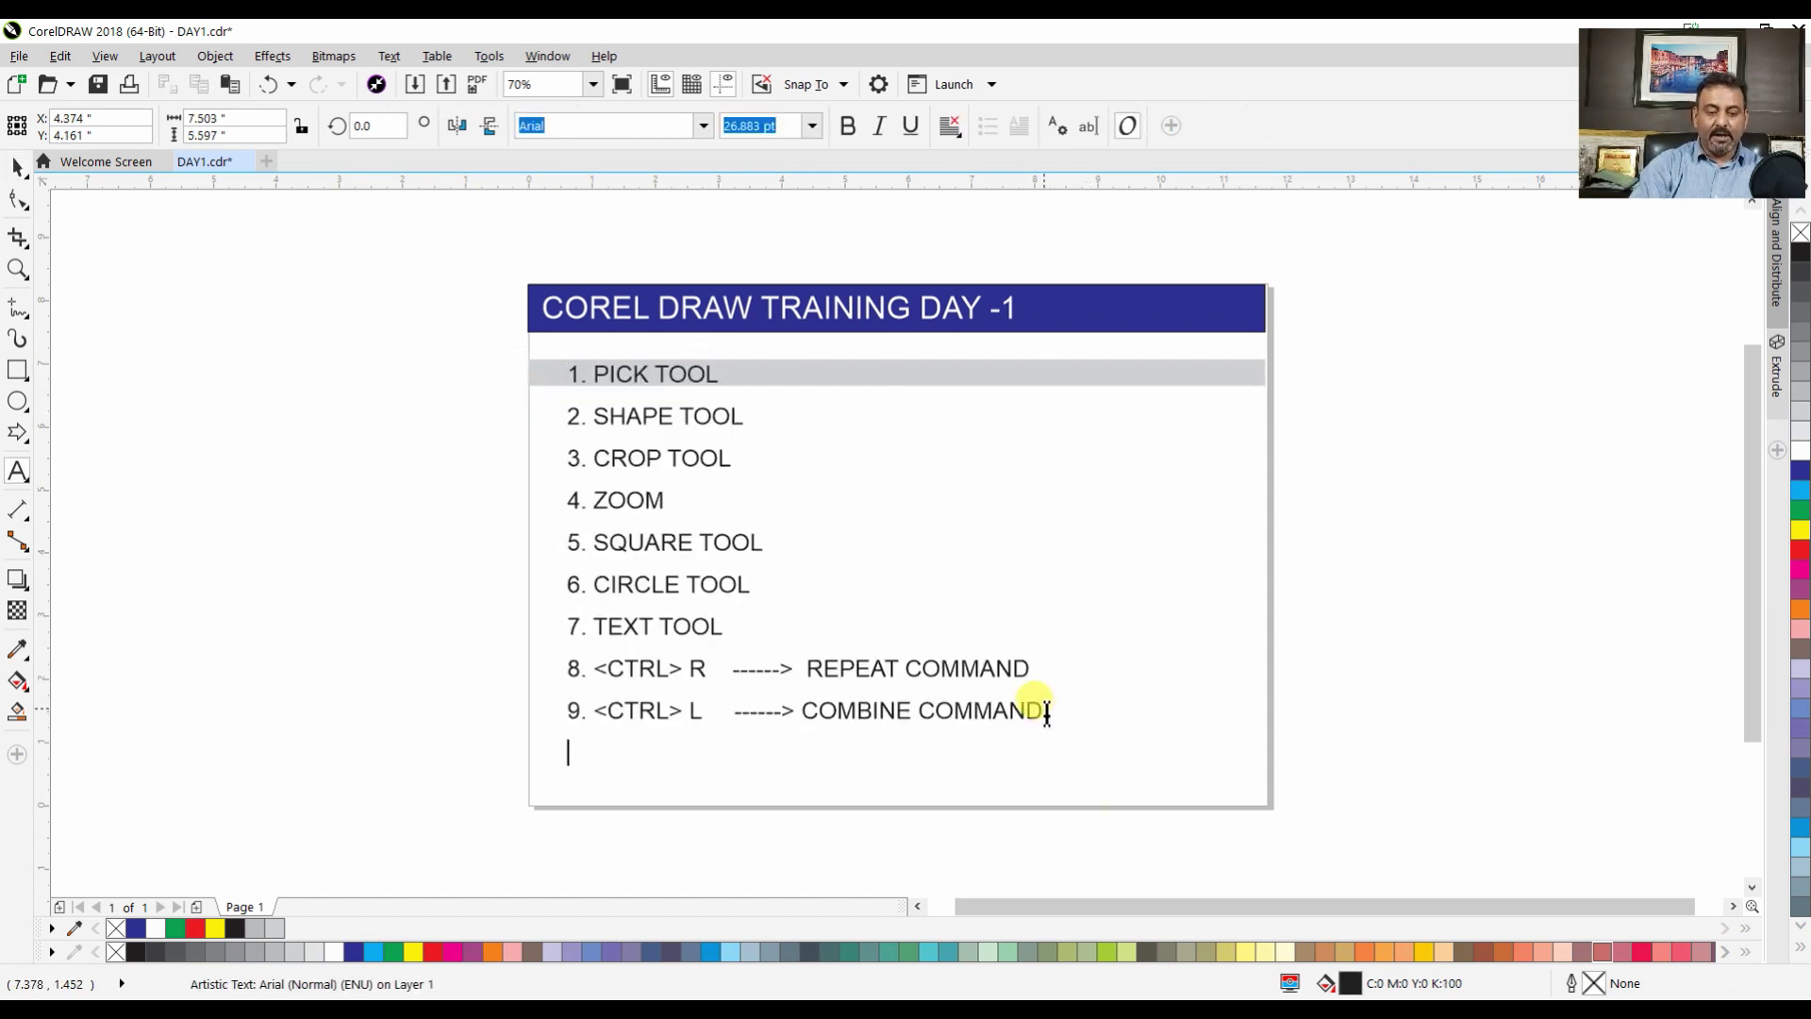
{"action": "type", "text": "10. "}
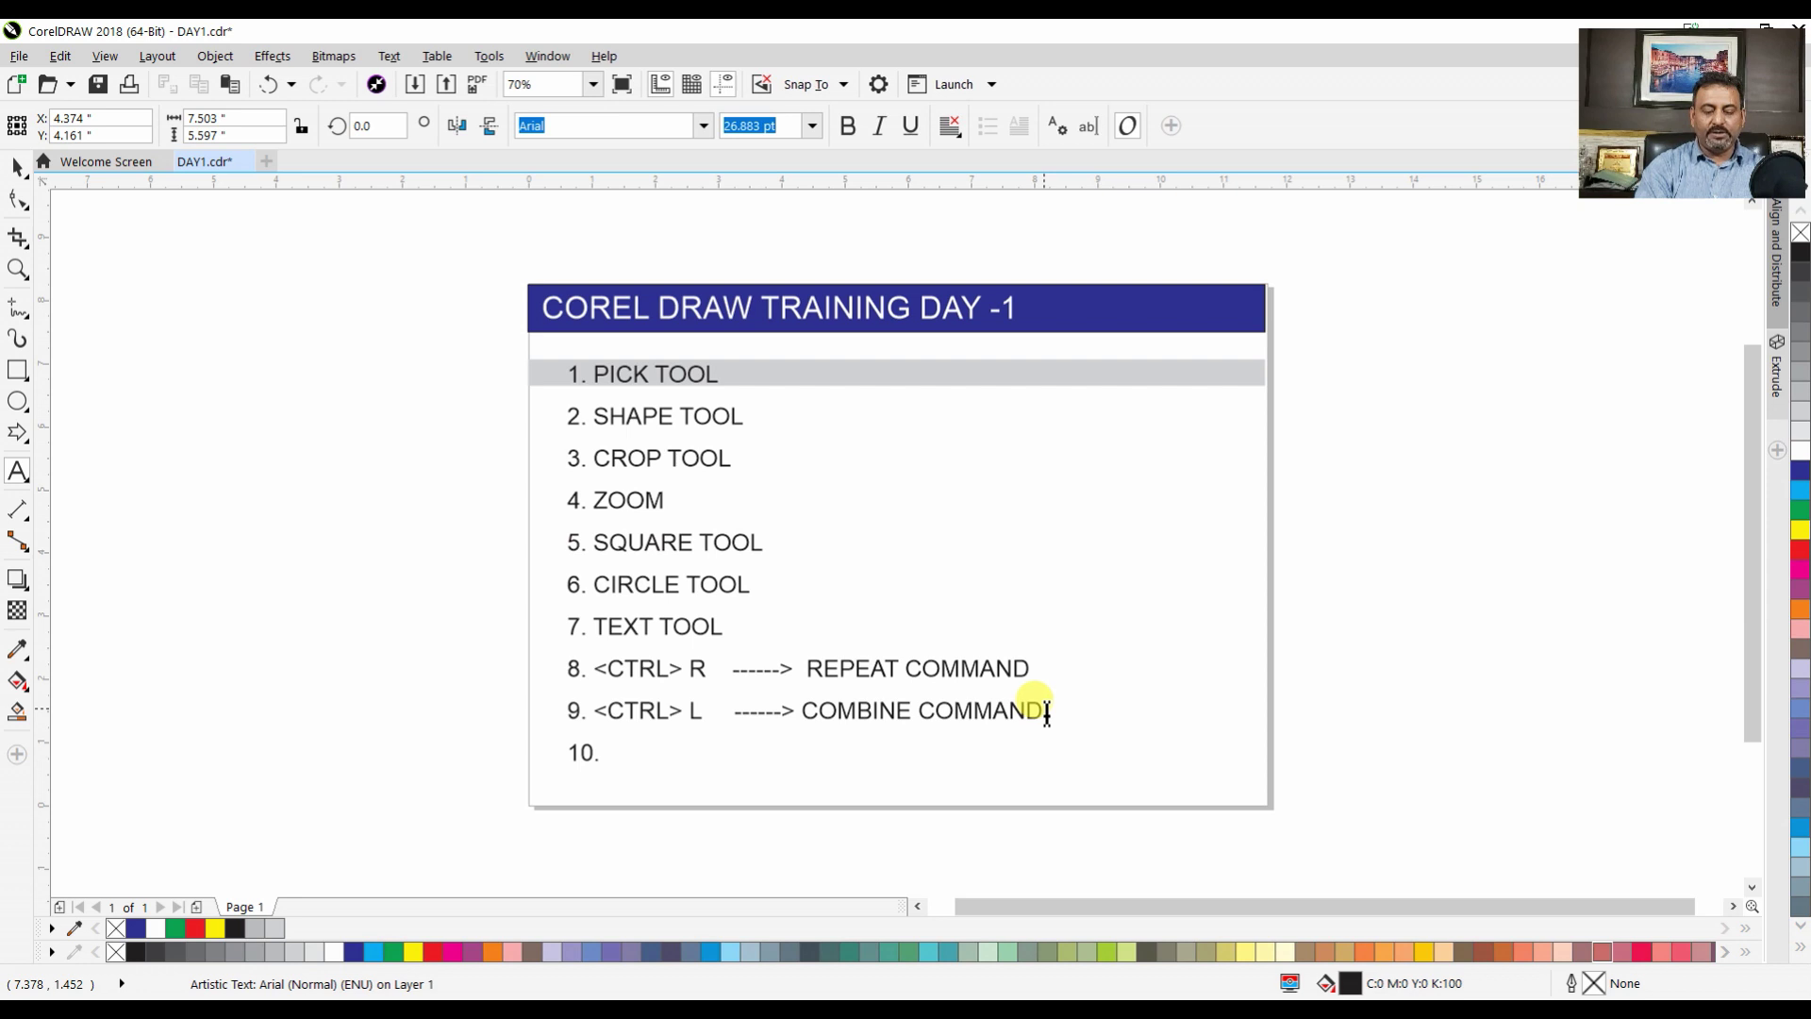
{"action": "type", "text": "shift"}
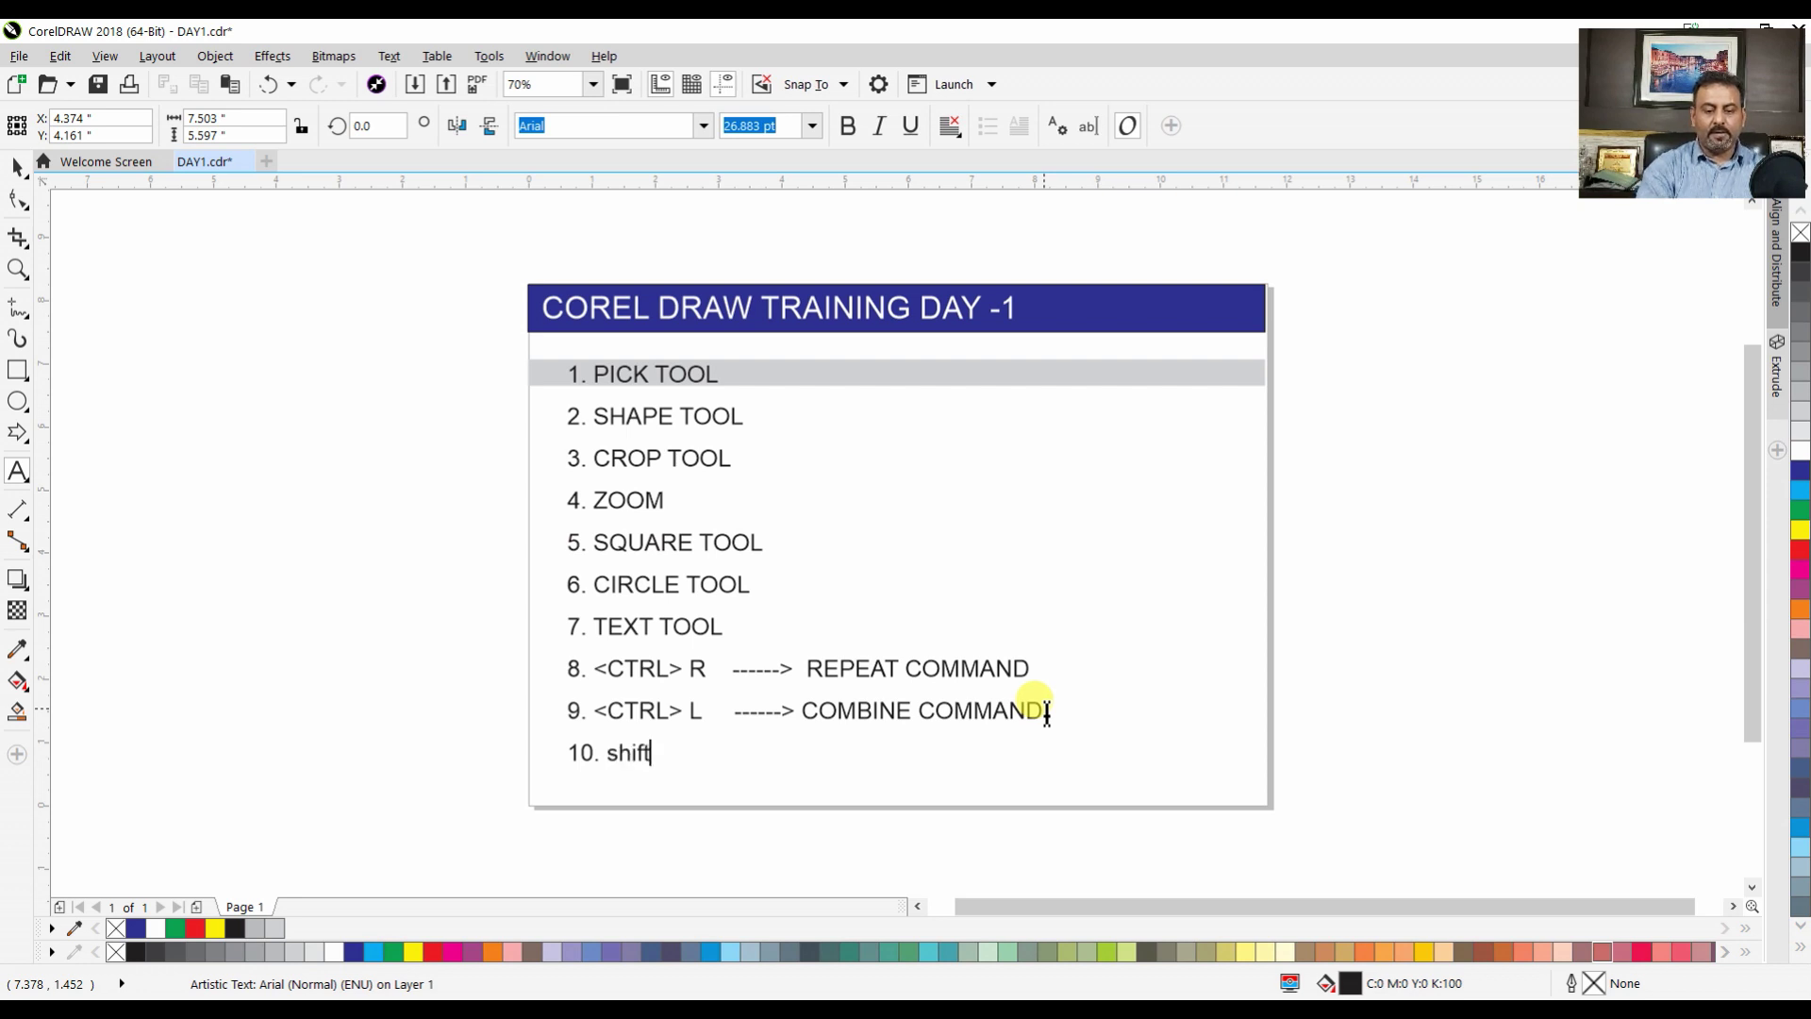
{"action": "key", "text": "BackSpace"}
{"action": "key", "text": "BackSpace"}
{"action": "key", "text": "BackSpace"}
{"action": "key", "text": "BackSpace"}
{"action": "key", "text": "BackSpace"}
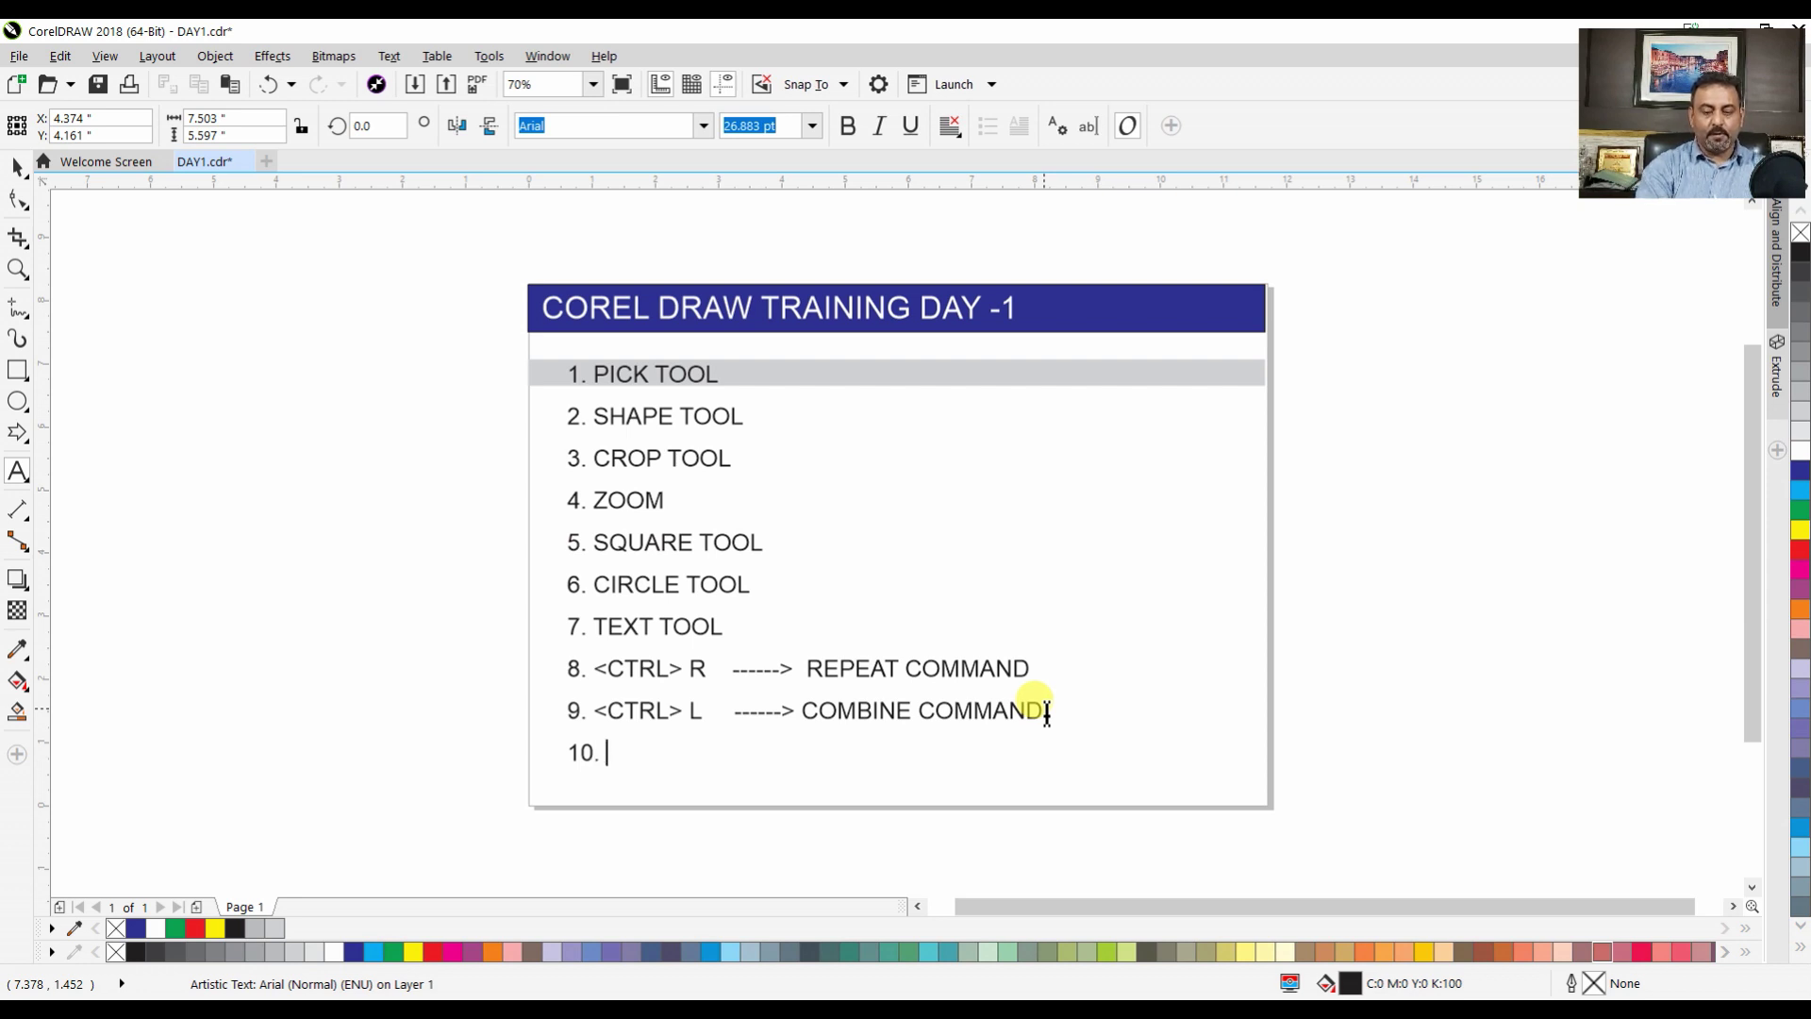
{"action": "type", "text": "?"}
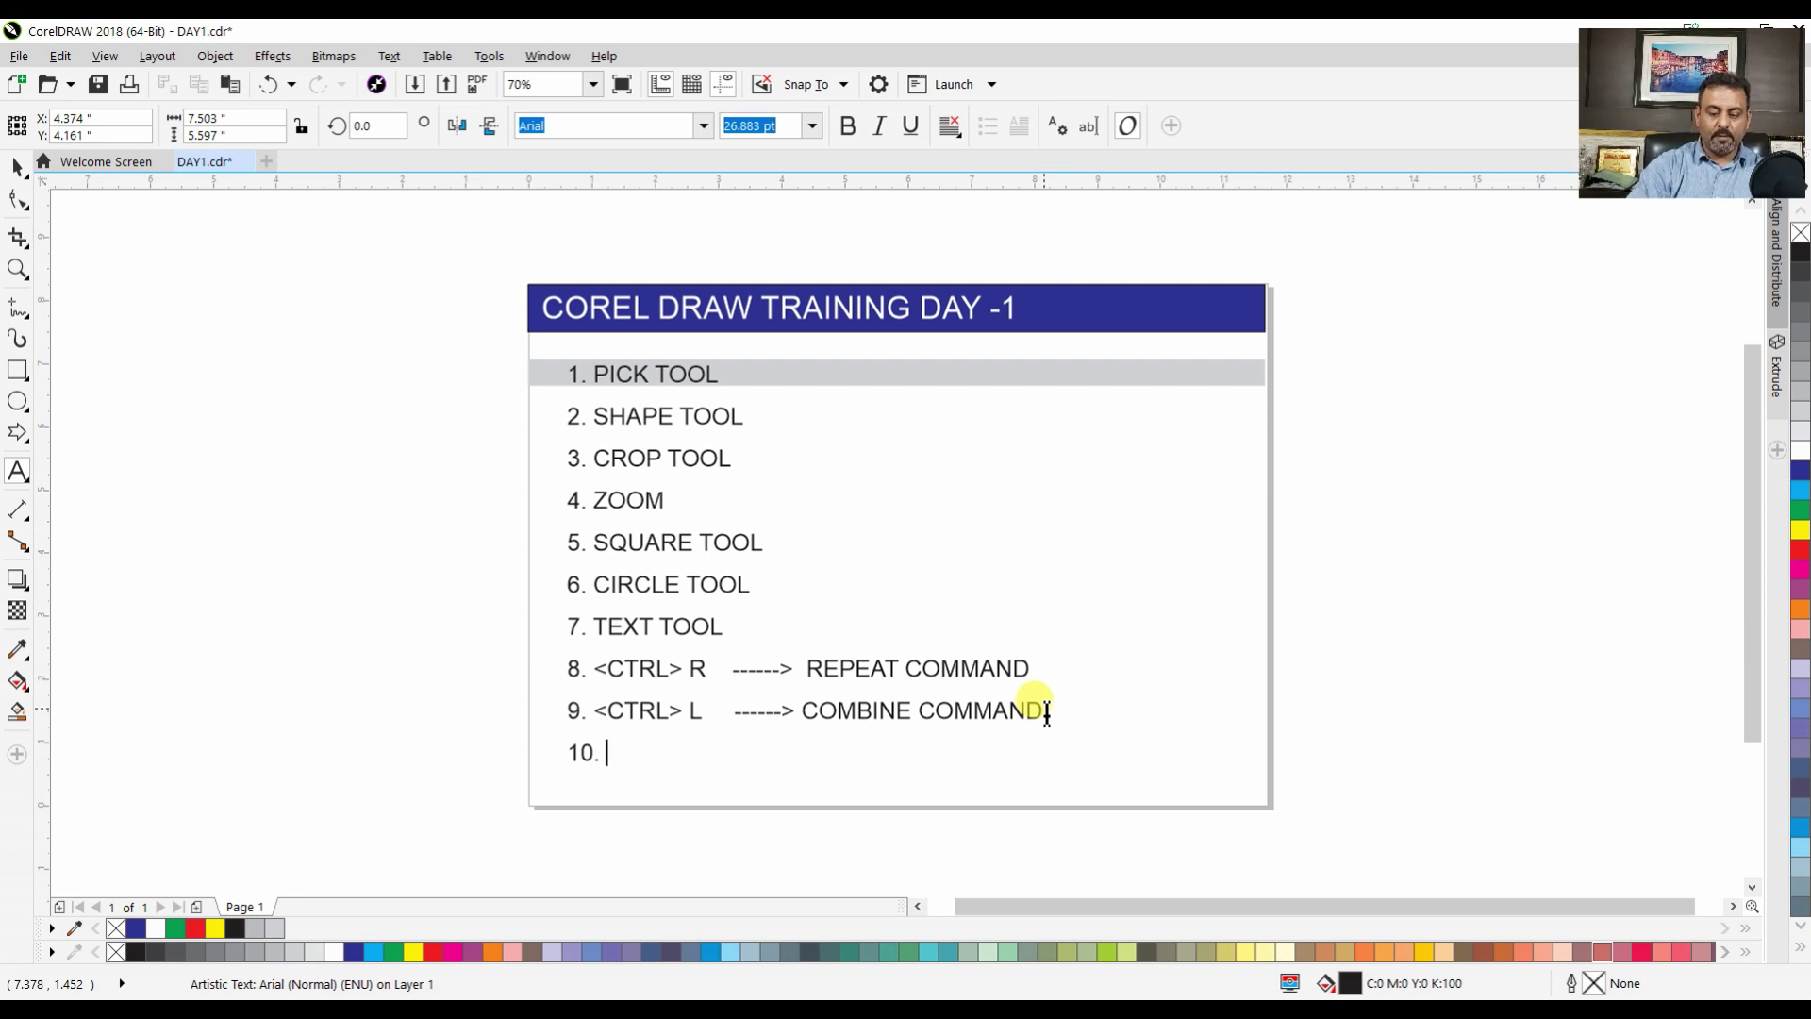
{"action": "type", "text": "SHIFT"}
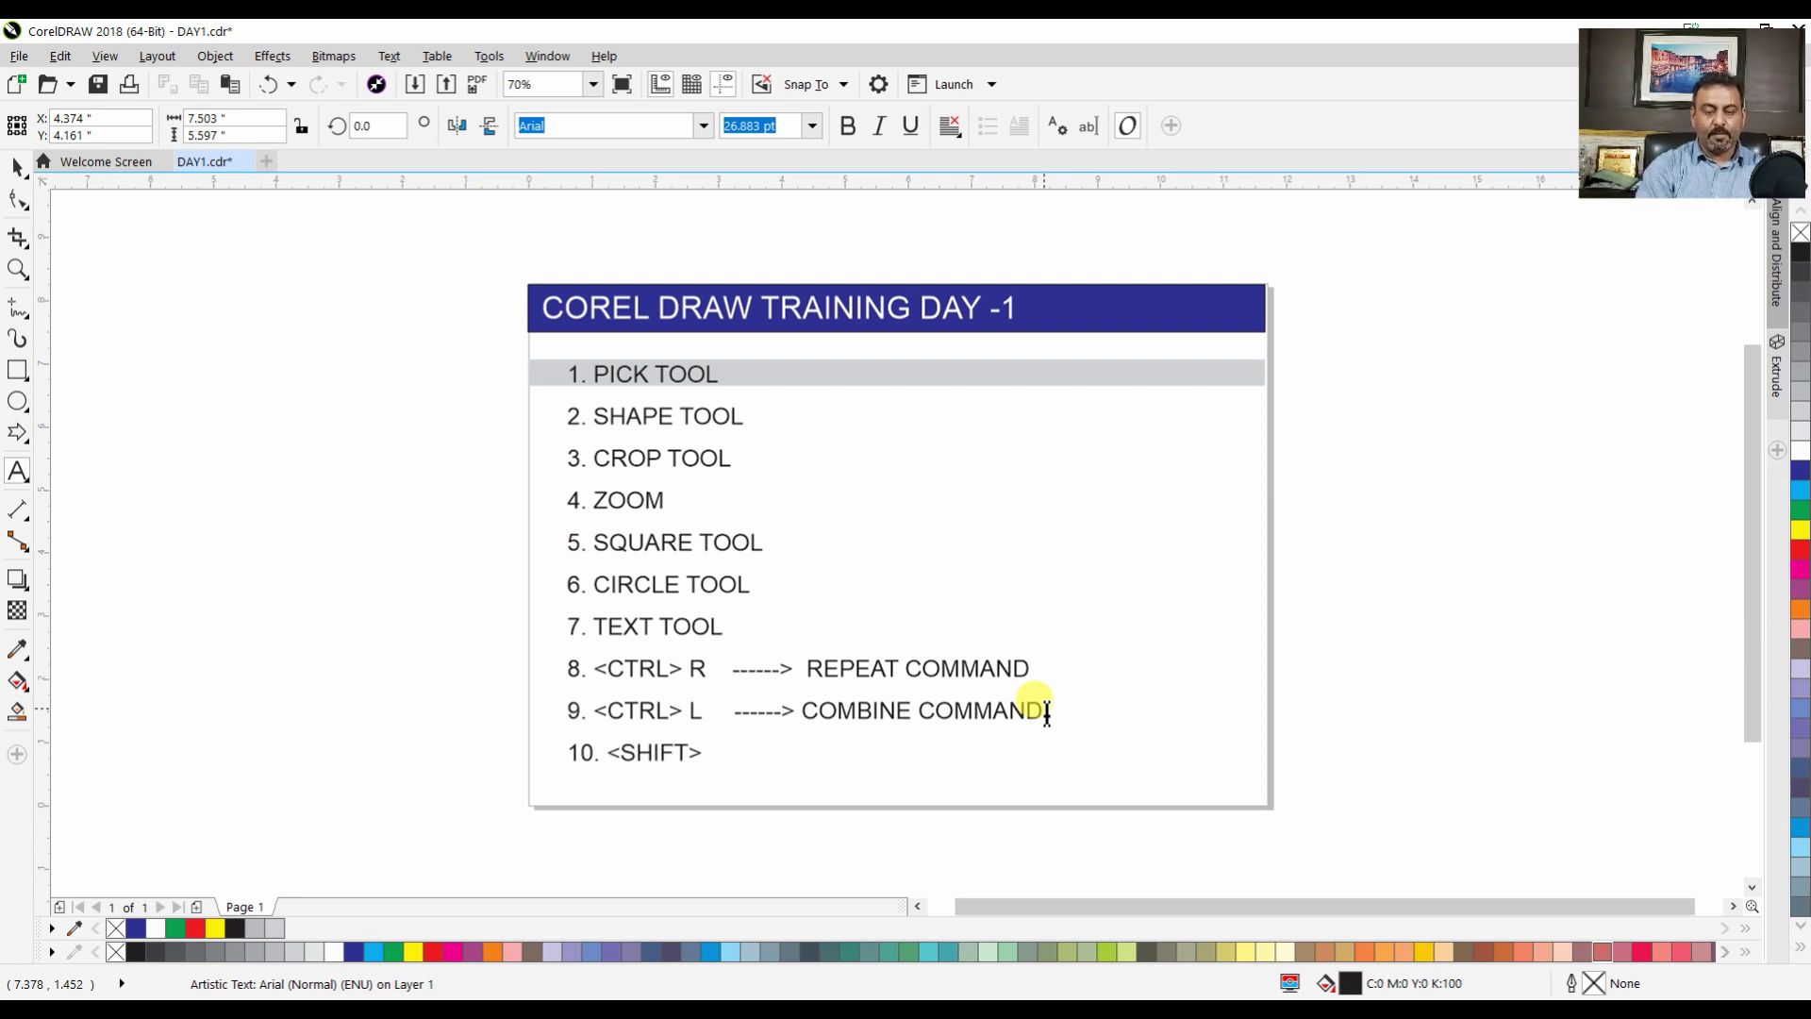
{"action": "type", "text": "> PAGE D"}
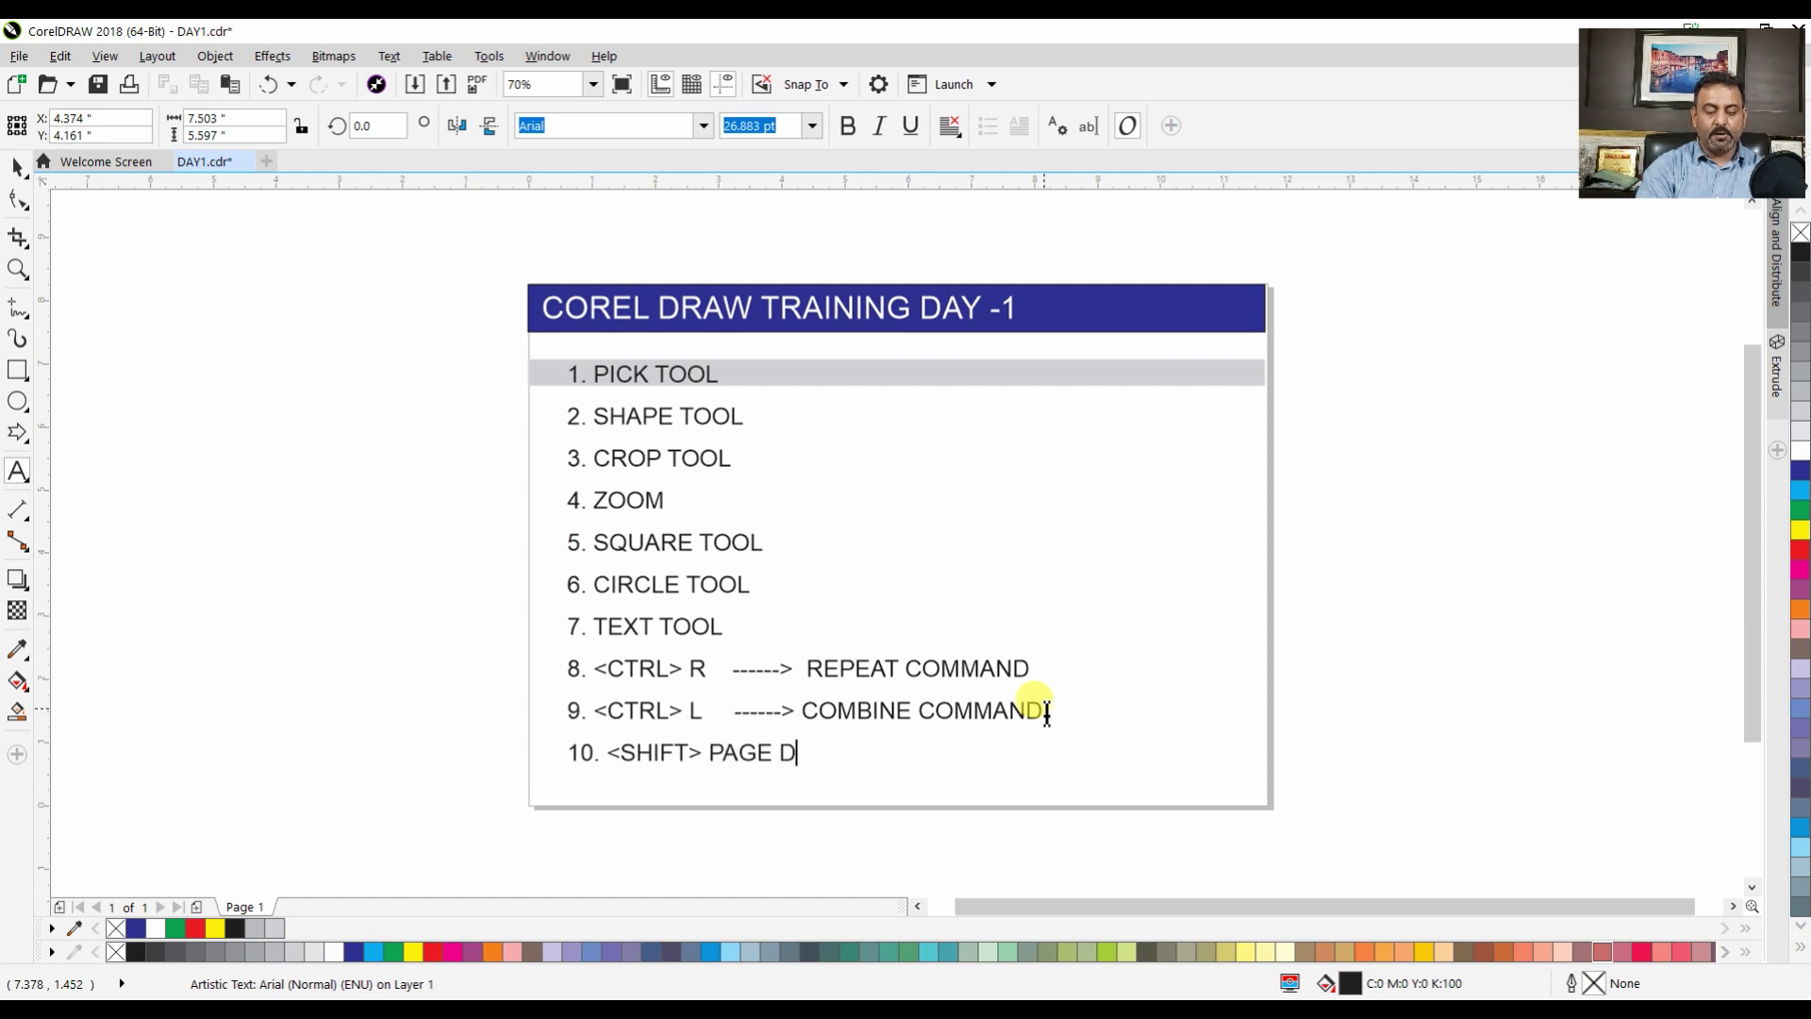
{"action": "type", "text": "OWN ------"}
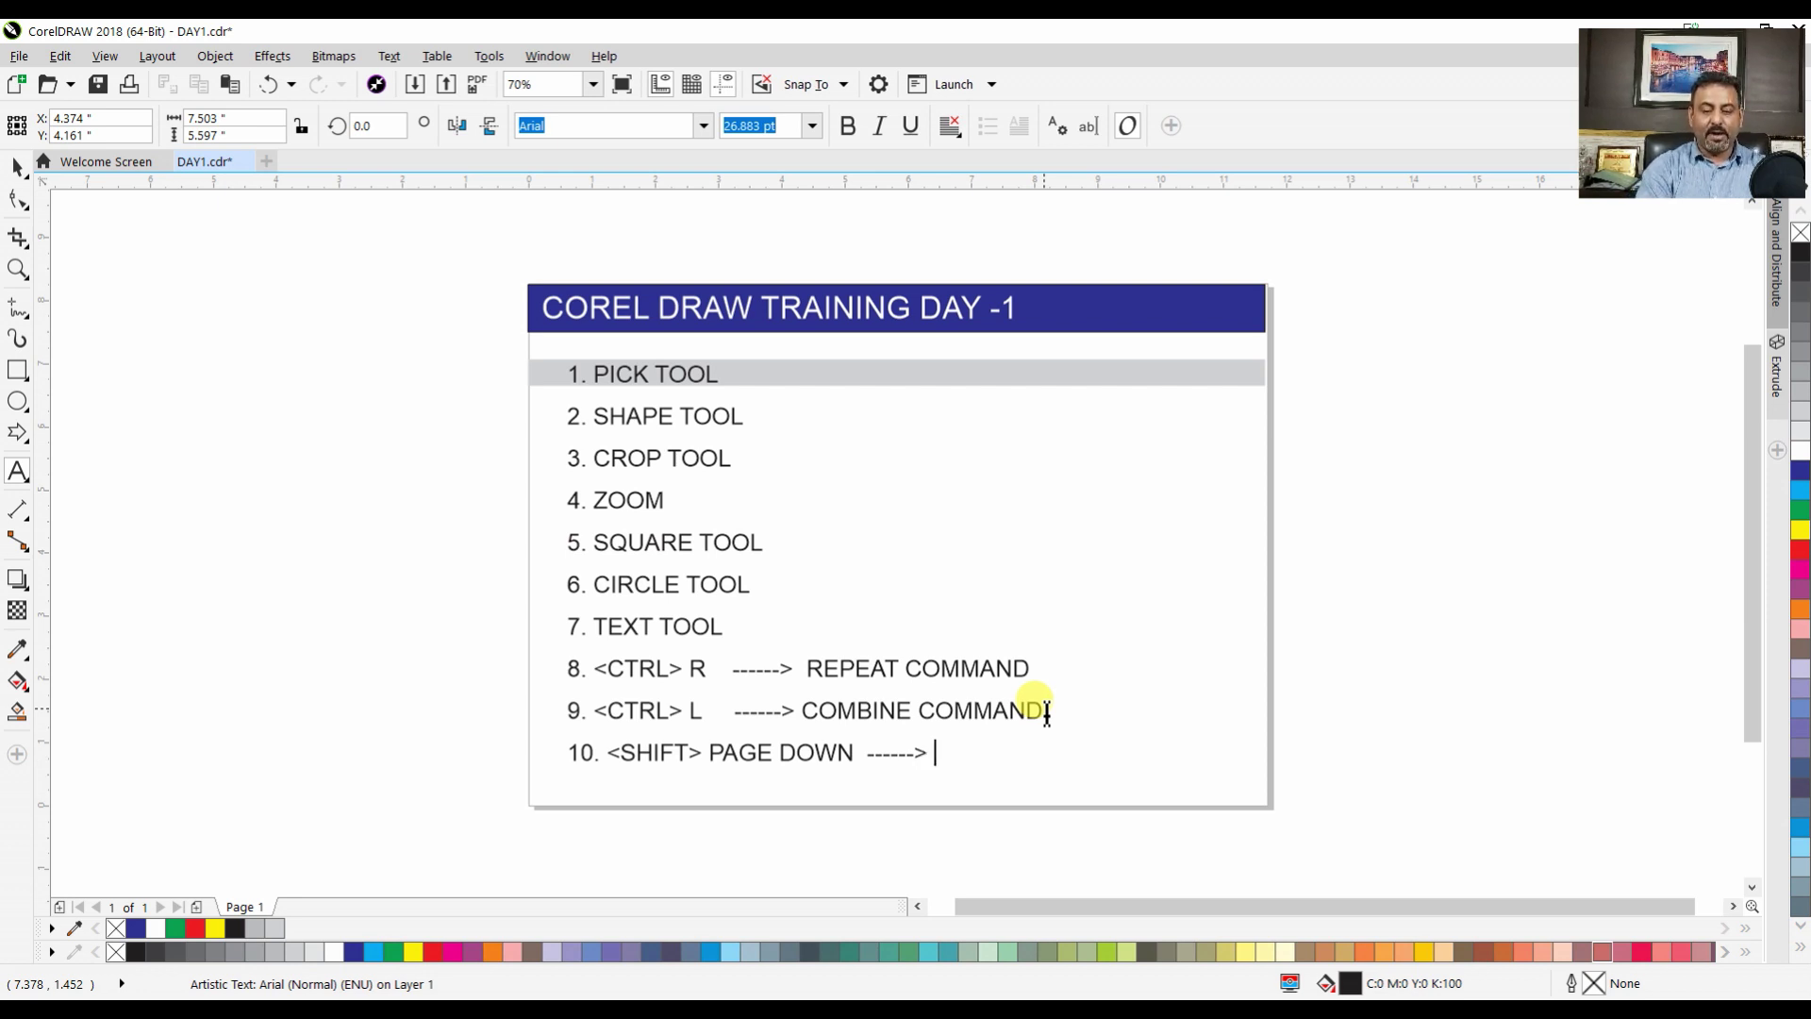
Complete the tenth list line with the description "to Move Behind the object" and finish editing the text
{"action": "type", "text": "> to"}
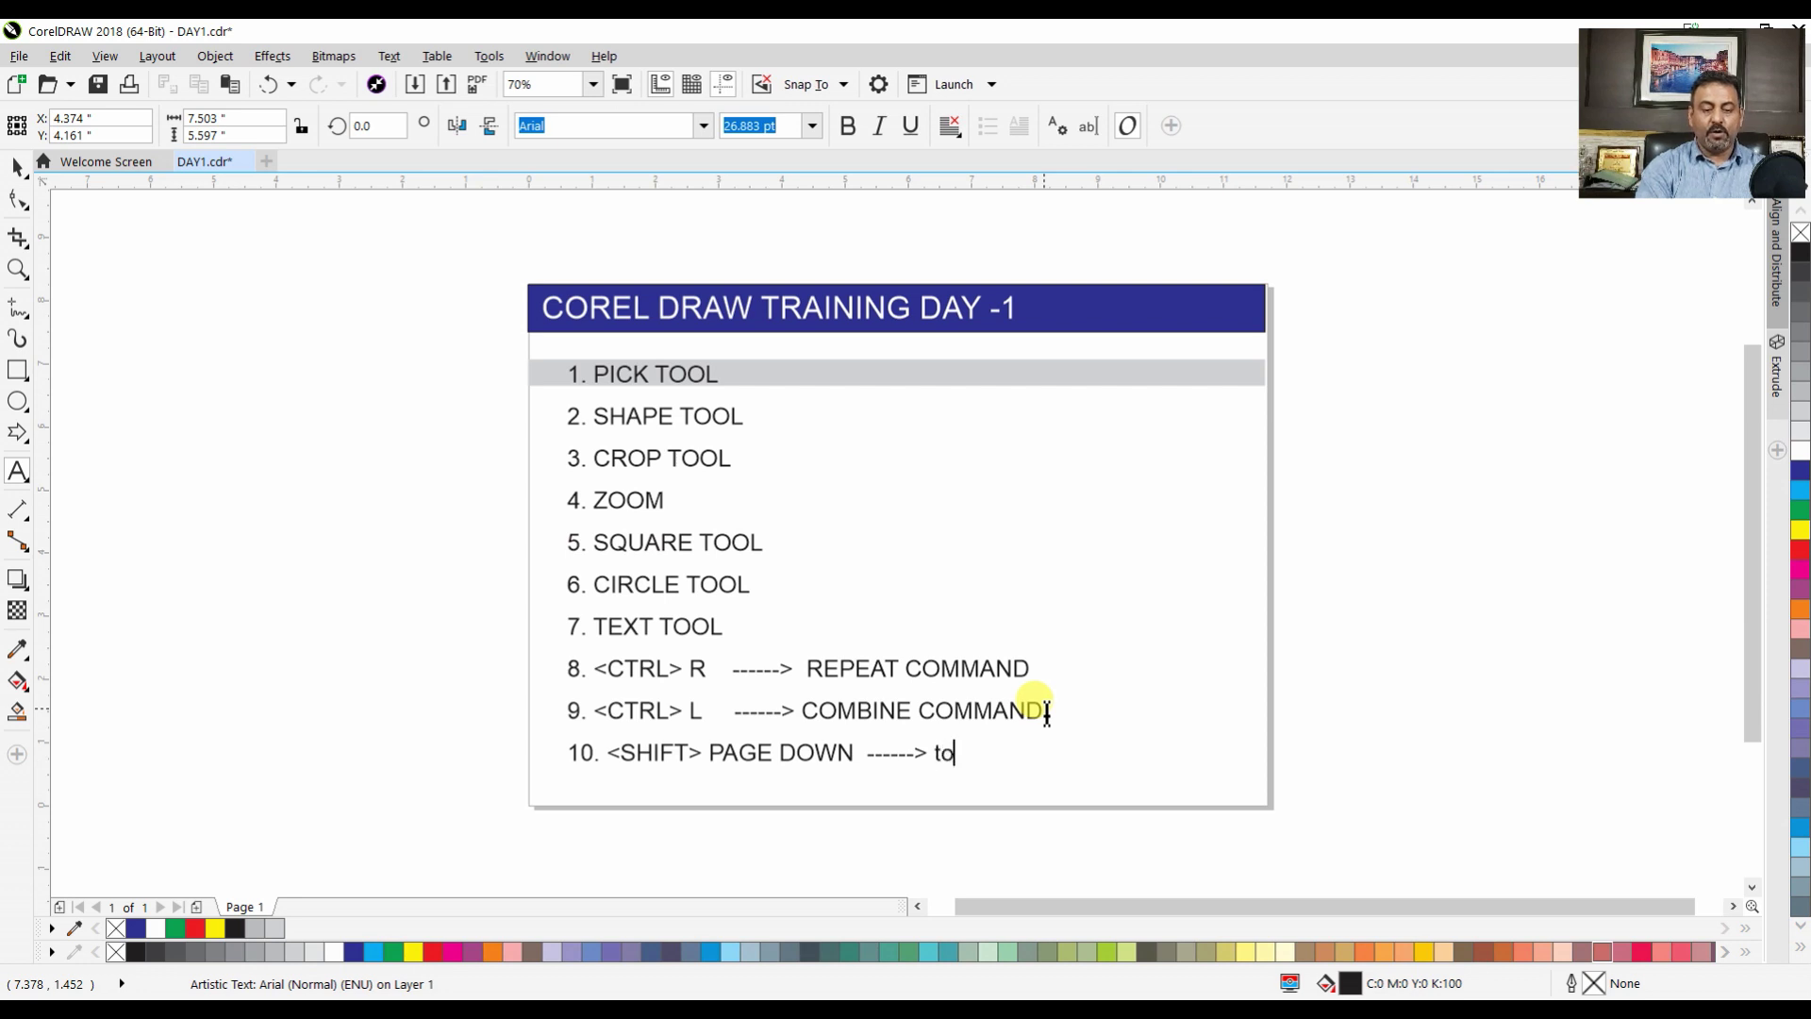
{"action": "type", "text": "o Move "}
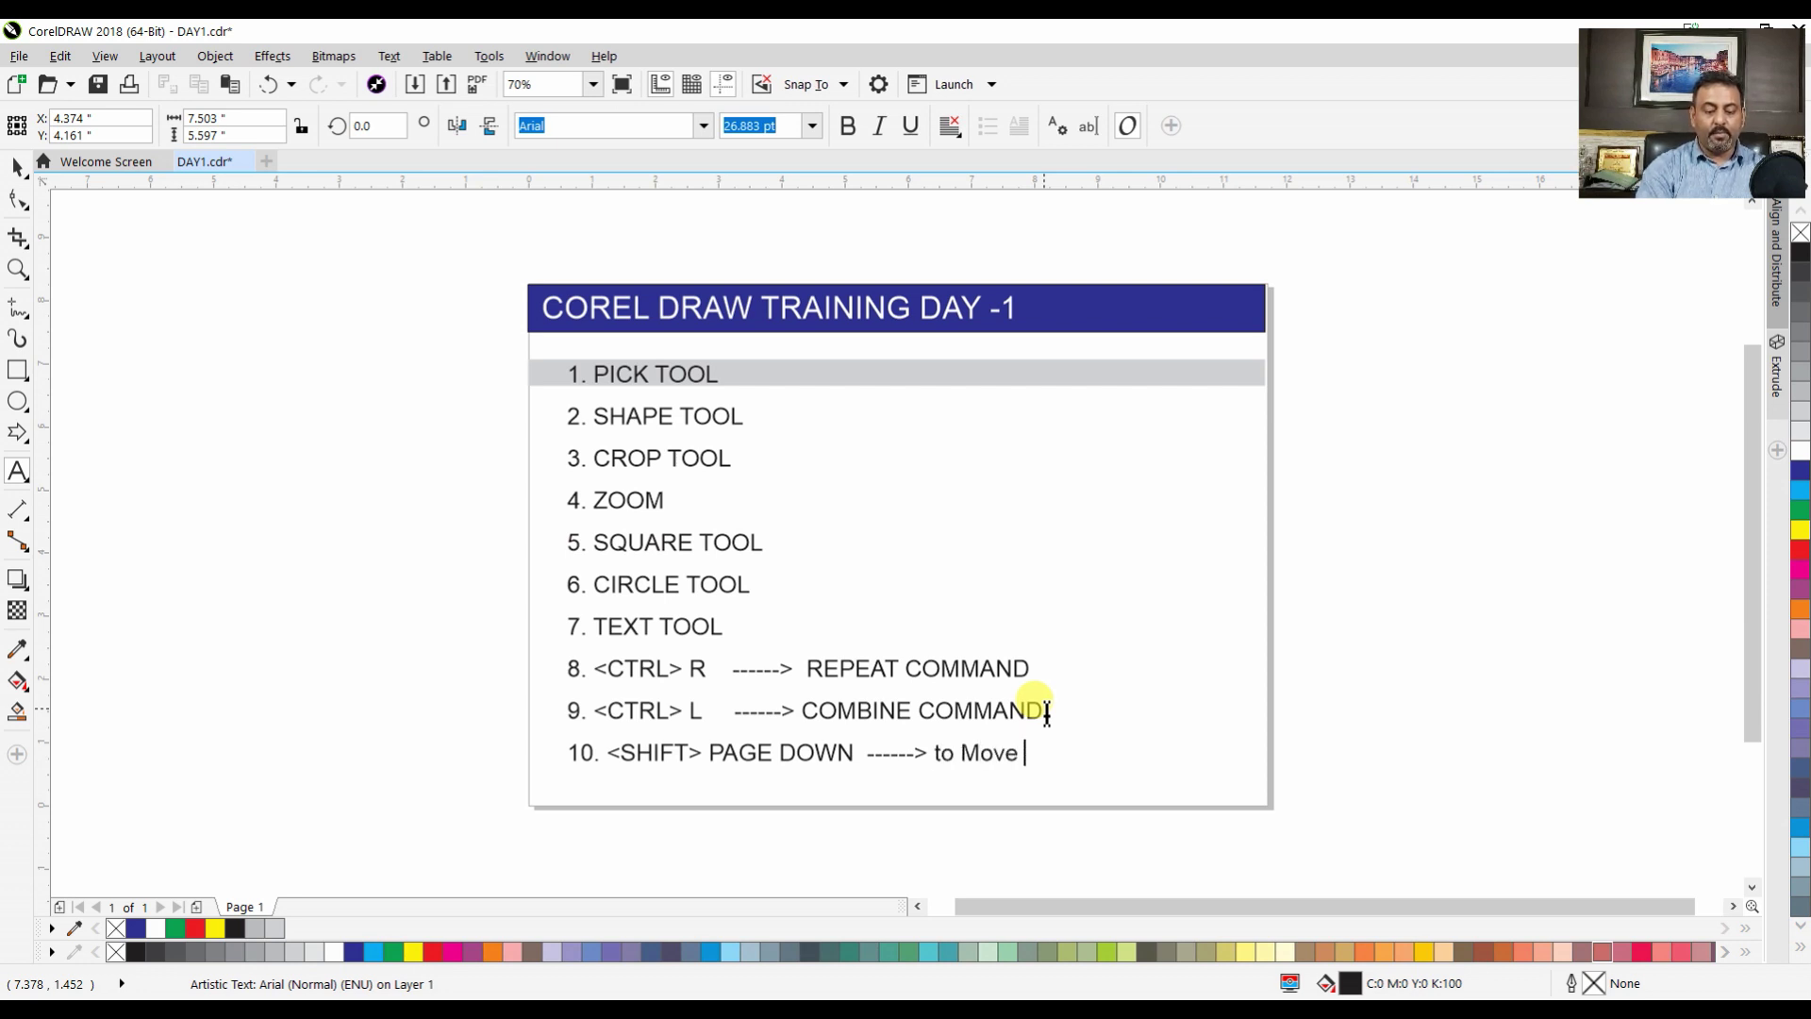
{"action": "type", "text": "B"}
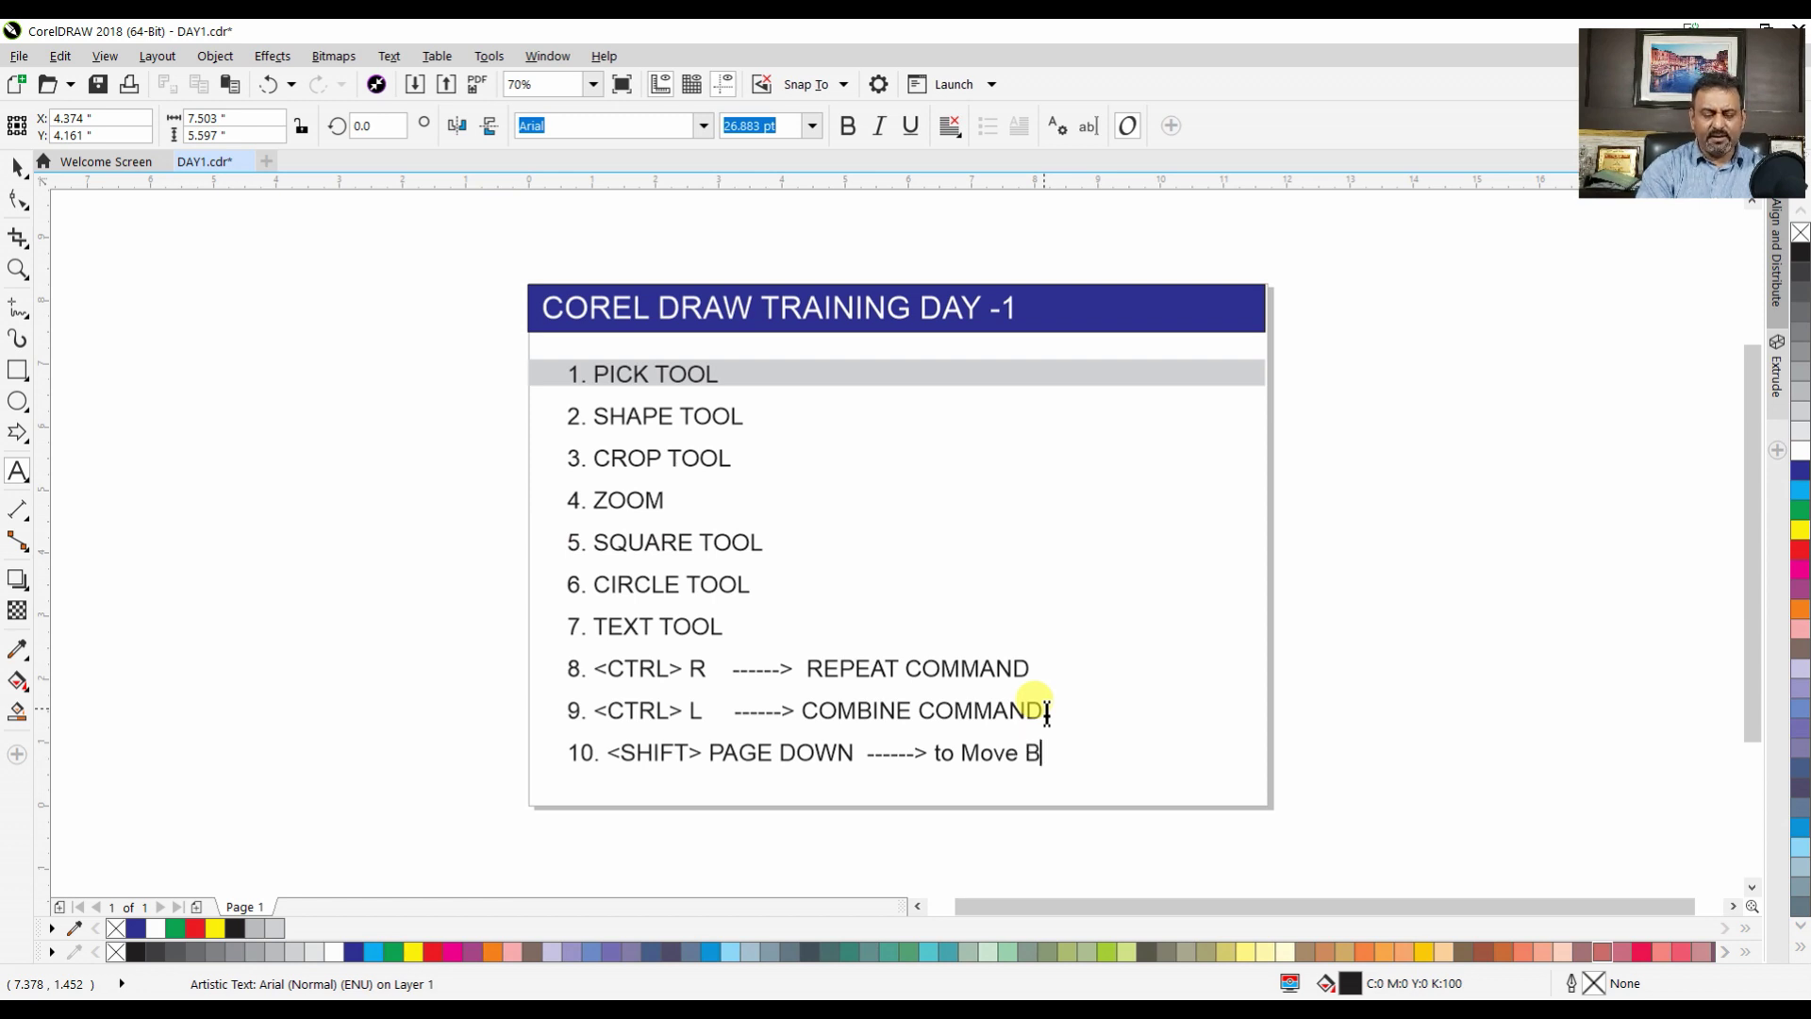
{"action": "type", "text": "ehnd"}
{"action": "key", "text": "BackSpace"}
{"action": "key", "text": "BackSpace"}
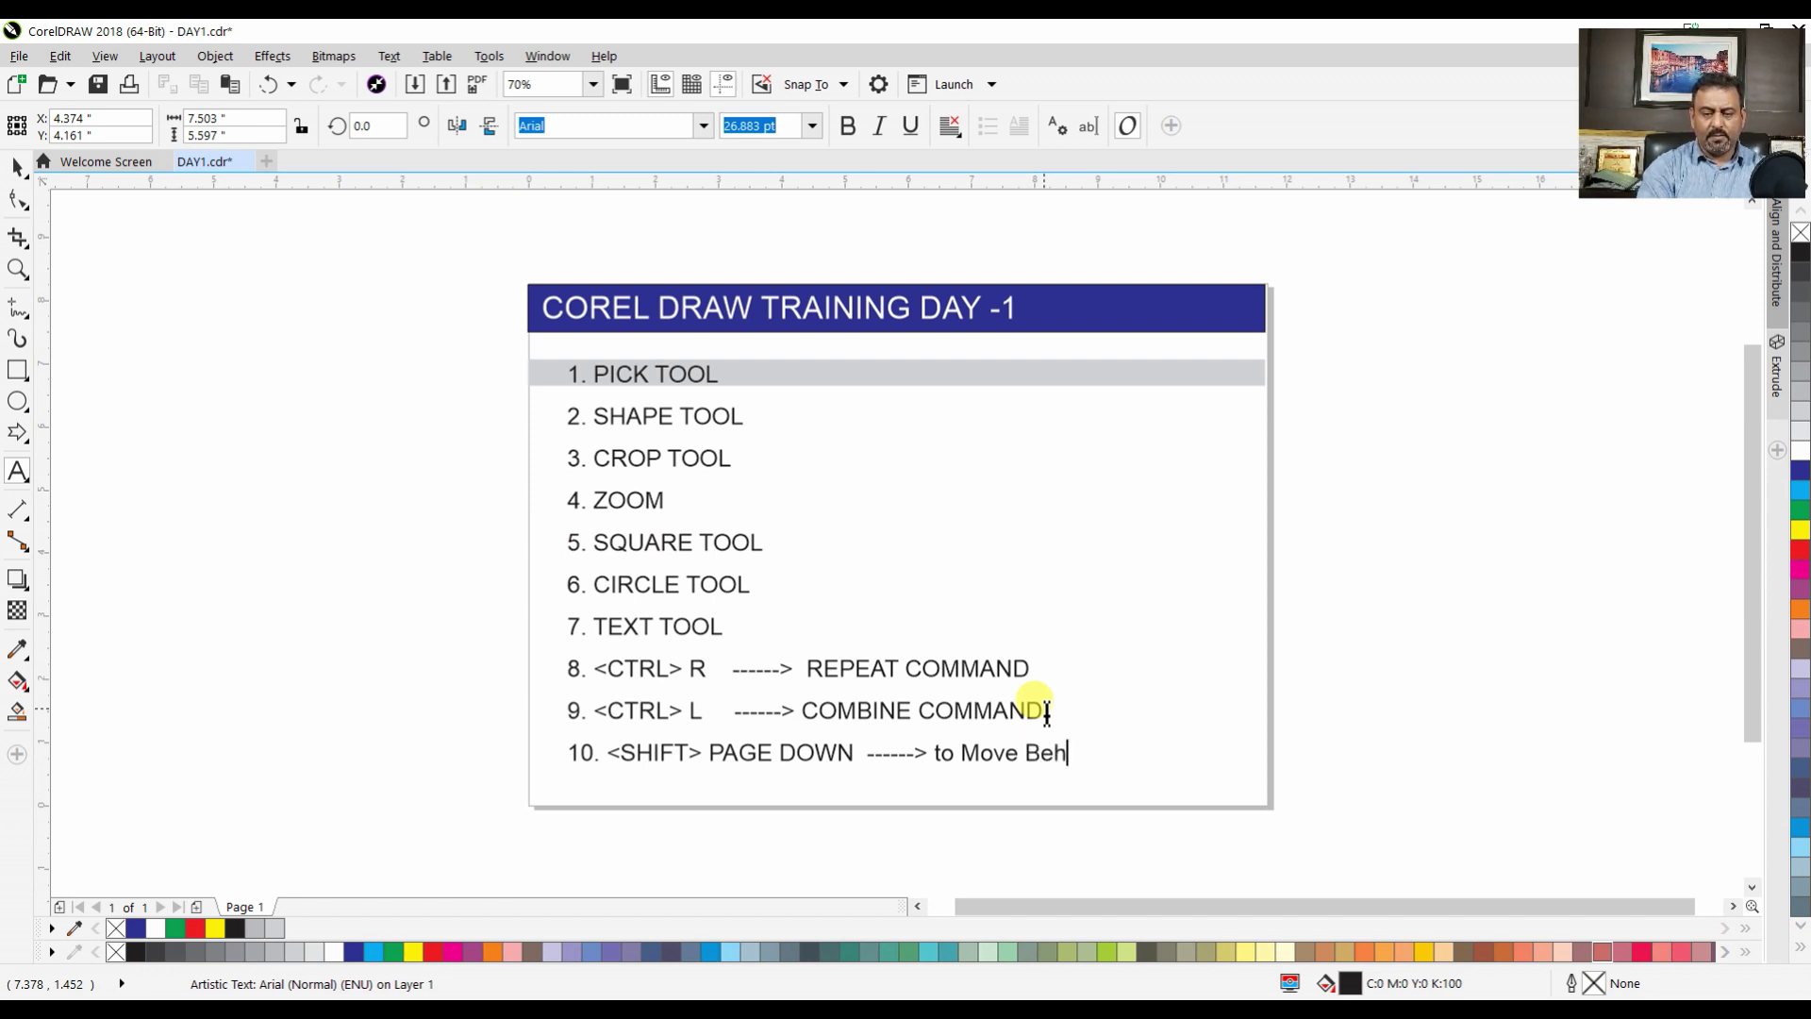
{"action": "type", "text": "ind"}
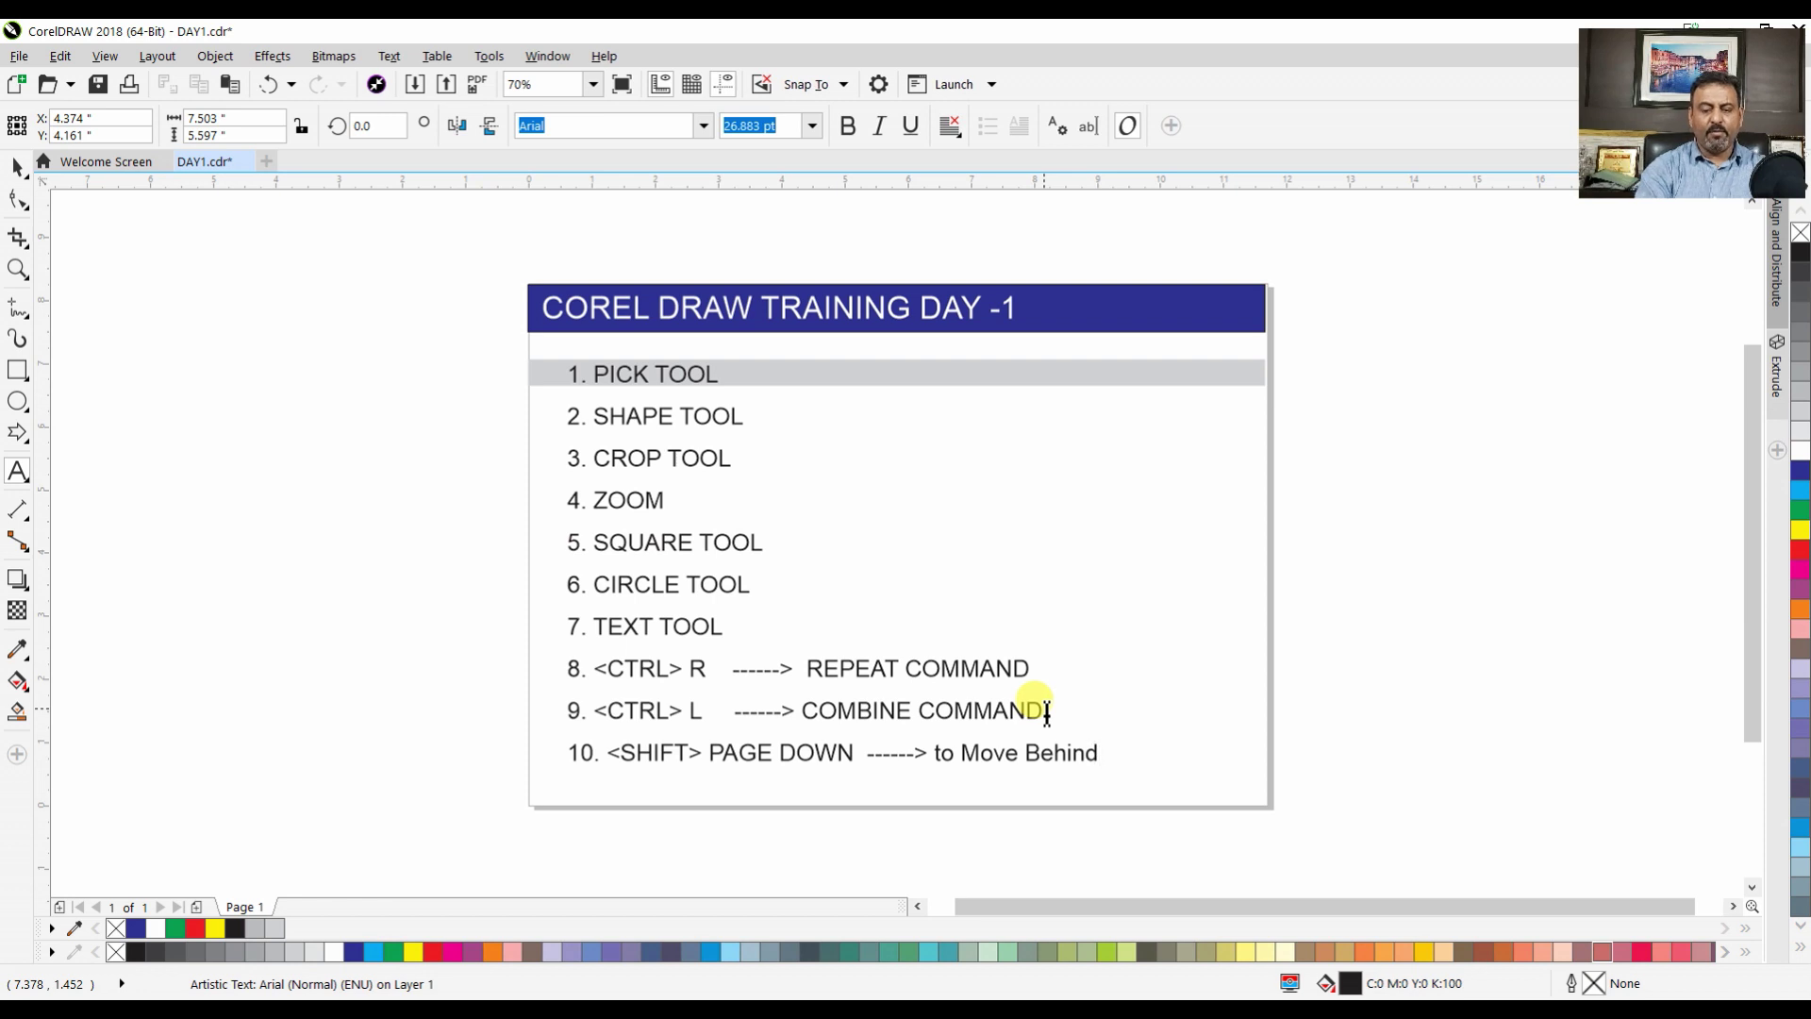
{"action": "type", "text": " the "}
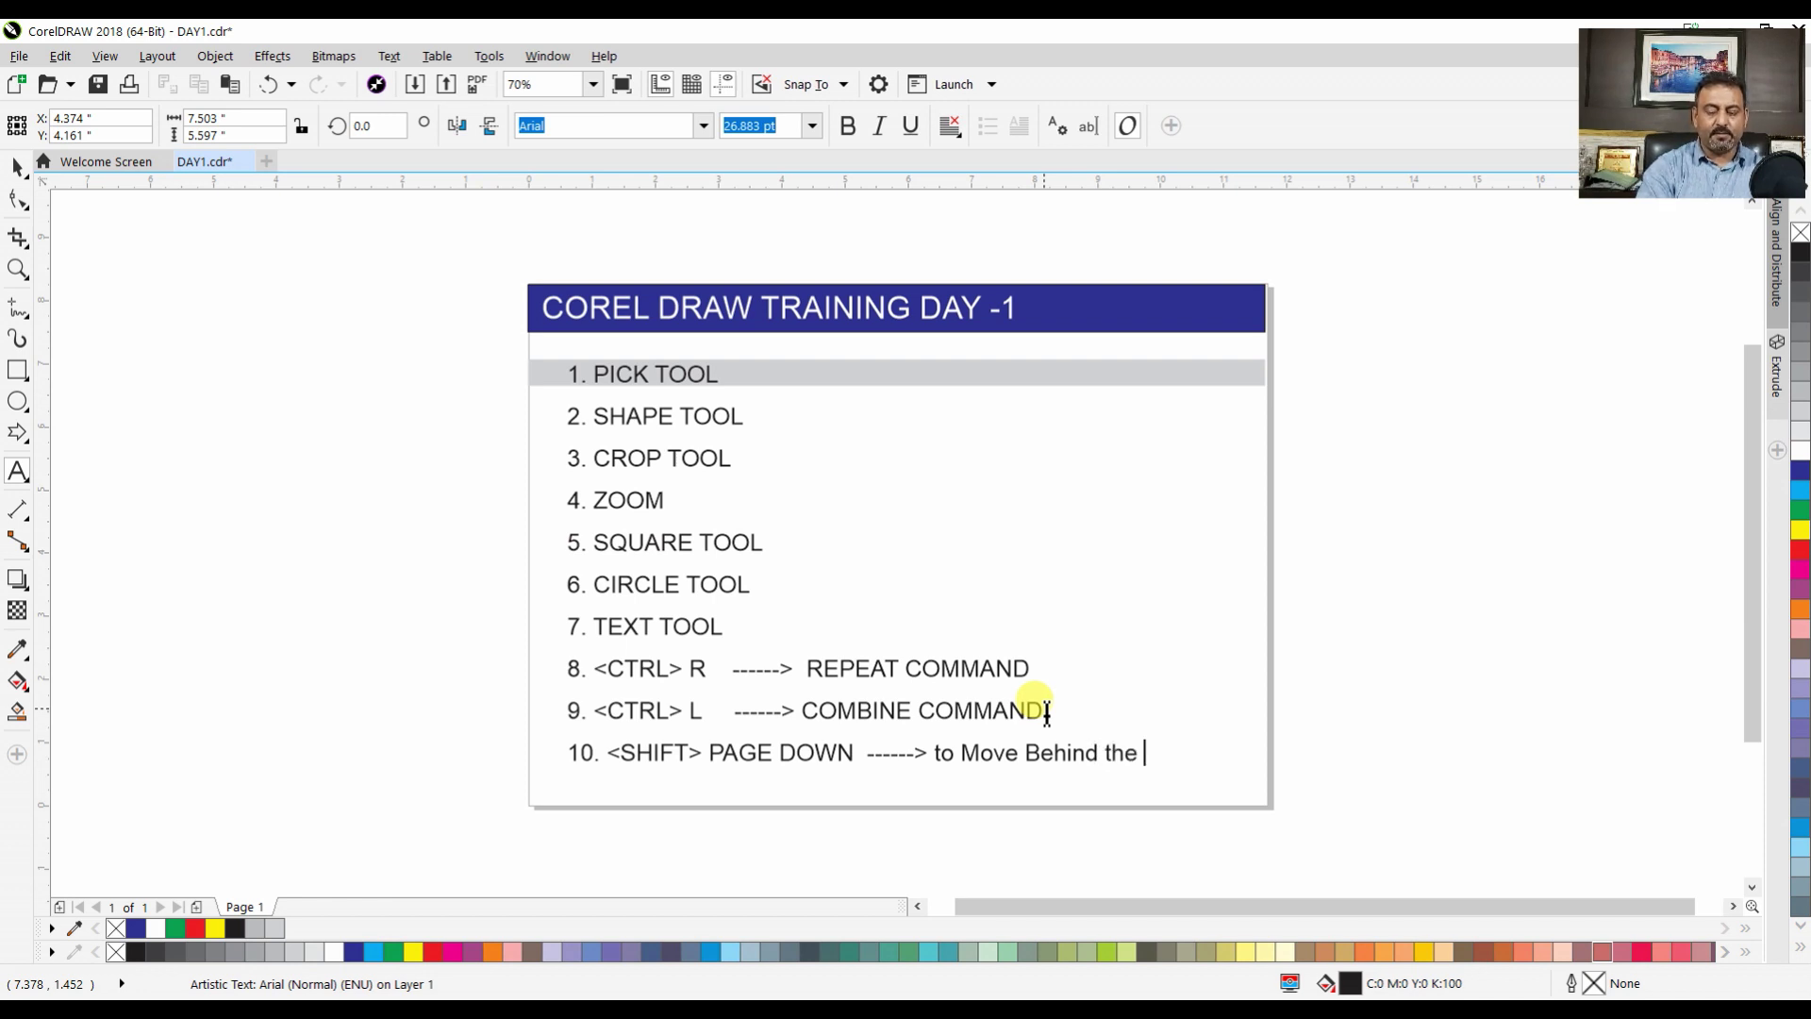
{"action": "type", "text": "object"}
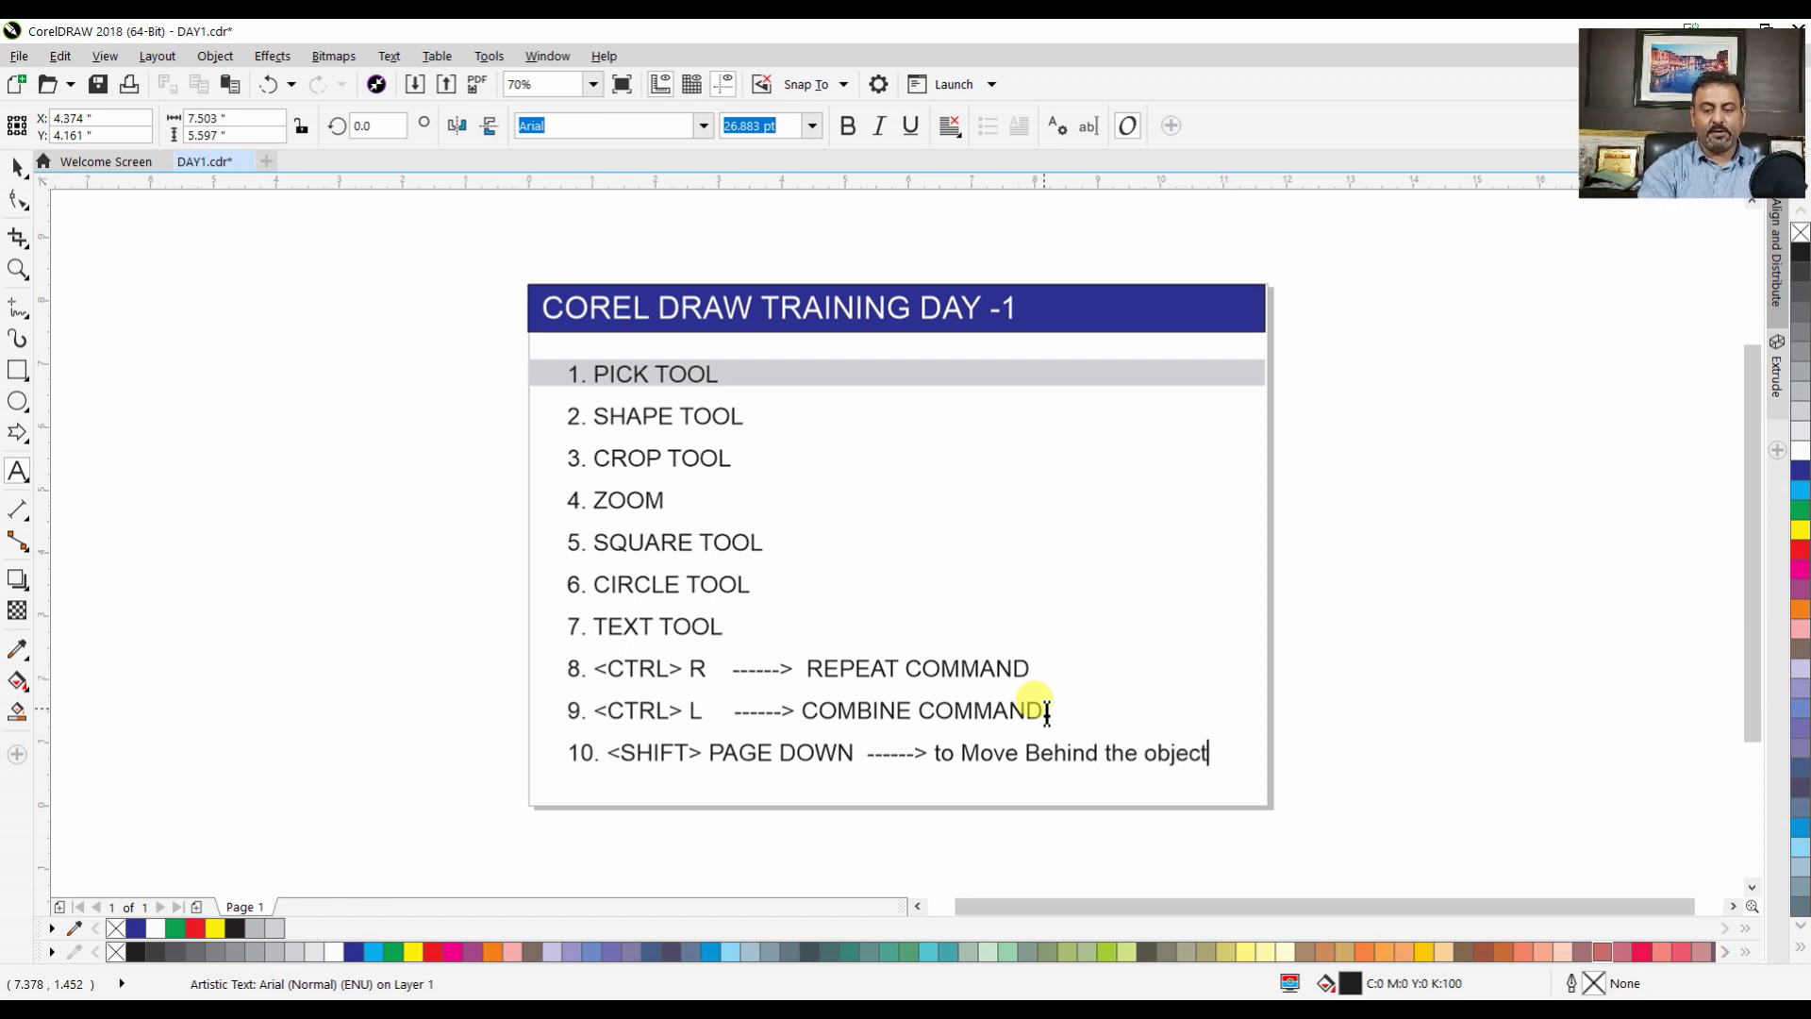
{"action": "key", "text": "ctrl+space"}
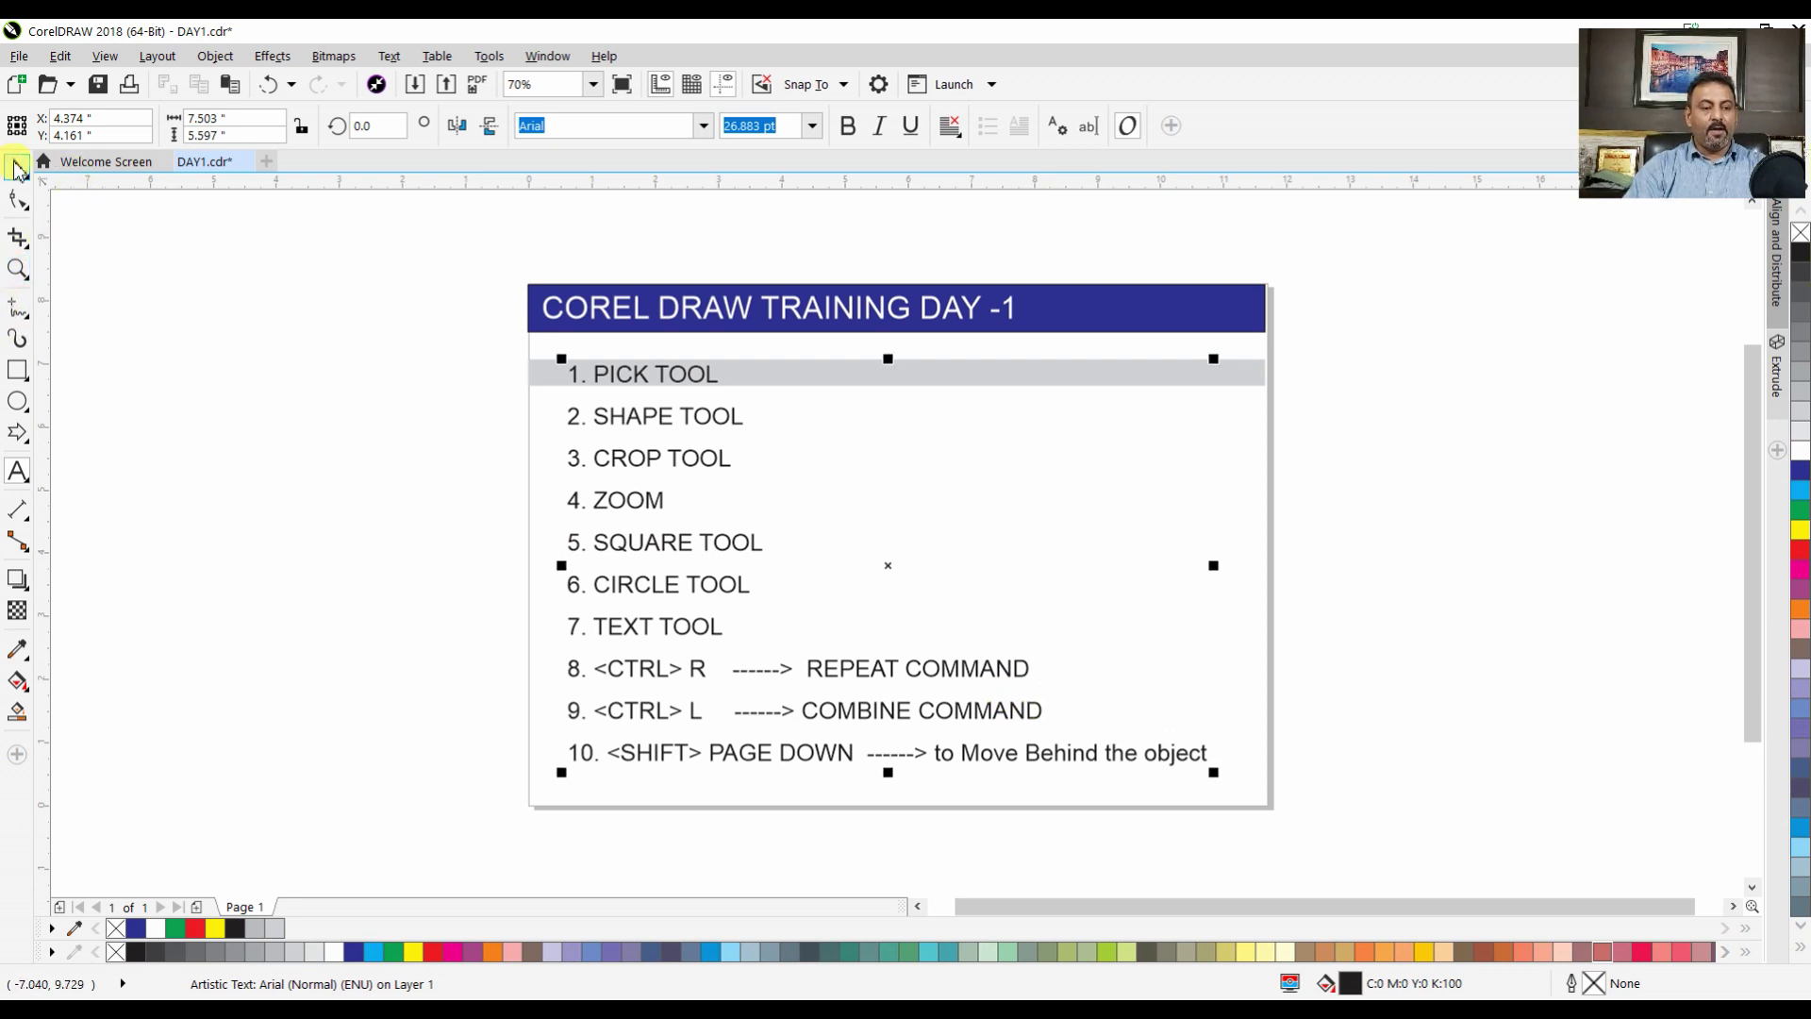
Select the gray bar behind the first list line and save the DAY1.cdr drawing
{"action": "left_click", "coordinate": [343, 423]}
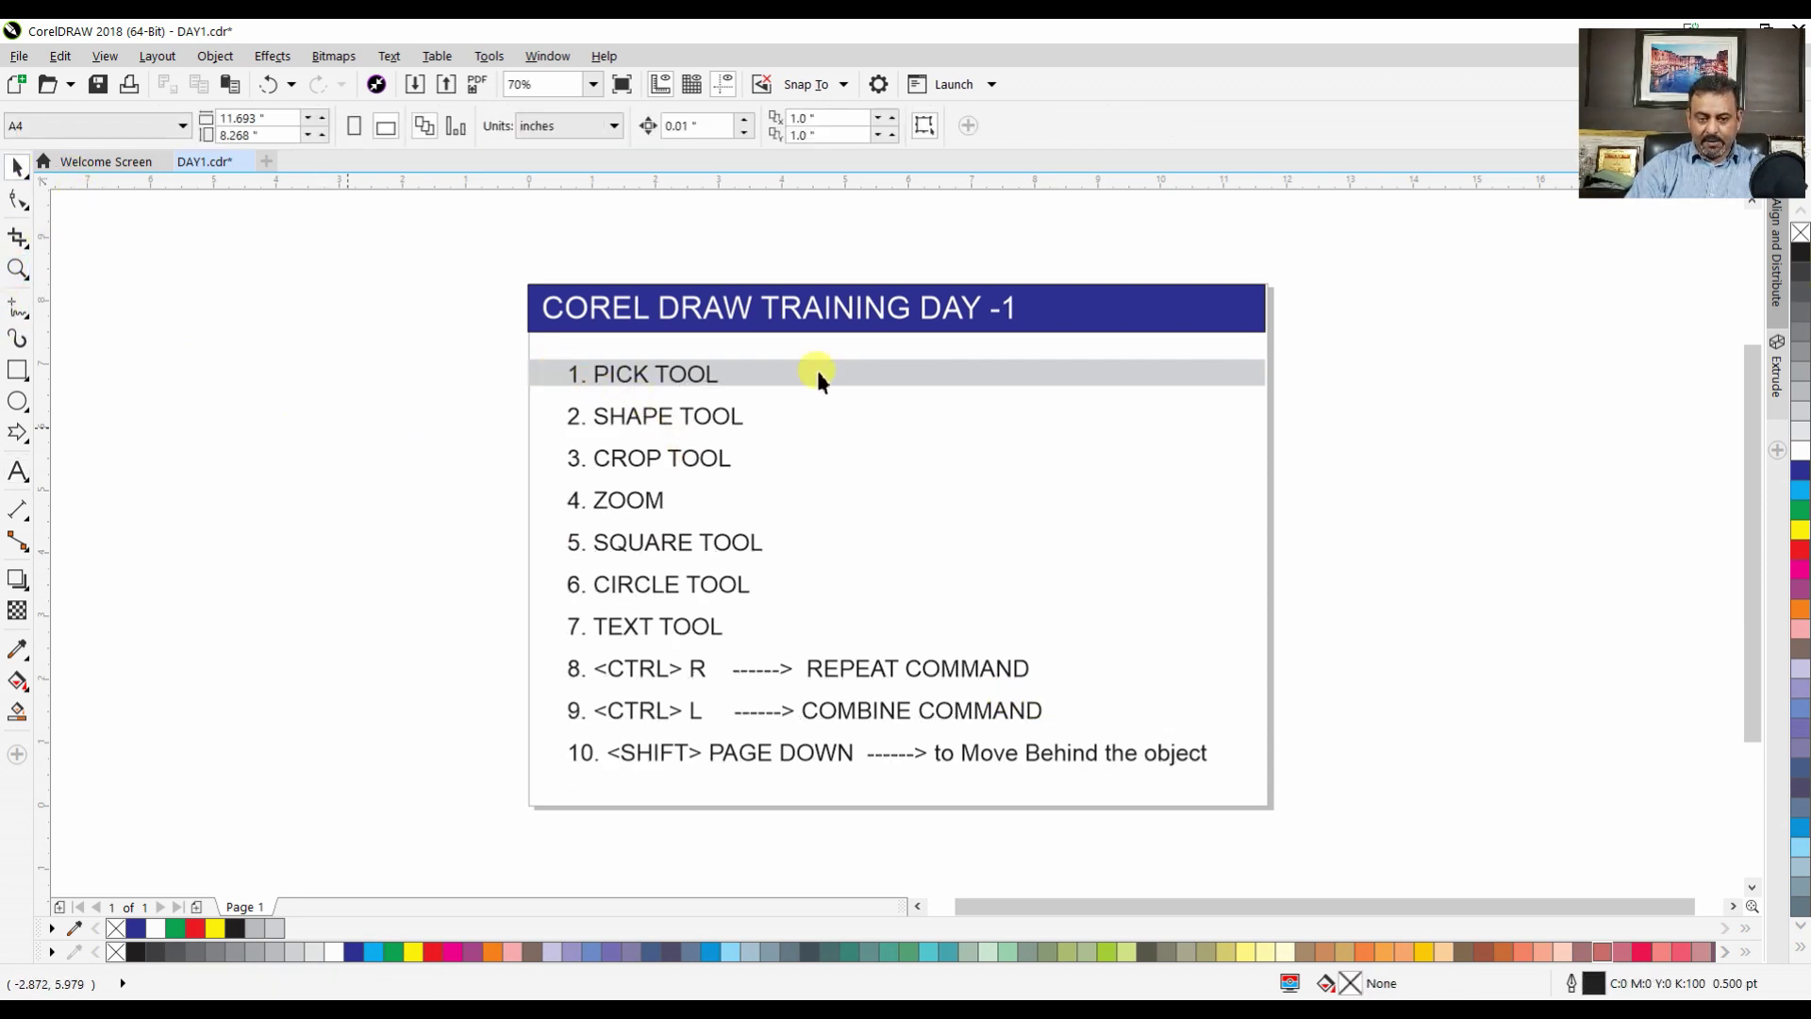
{"action": "left_click", "coordinate": [868, 373]}
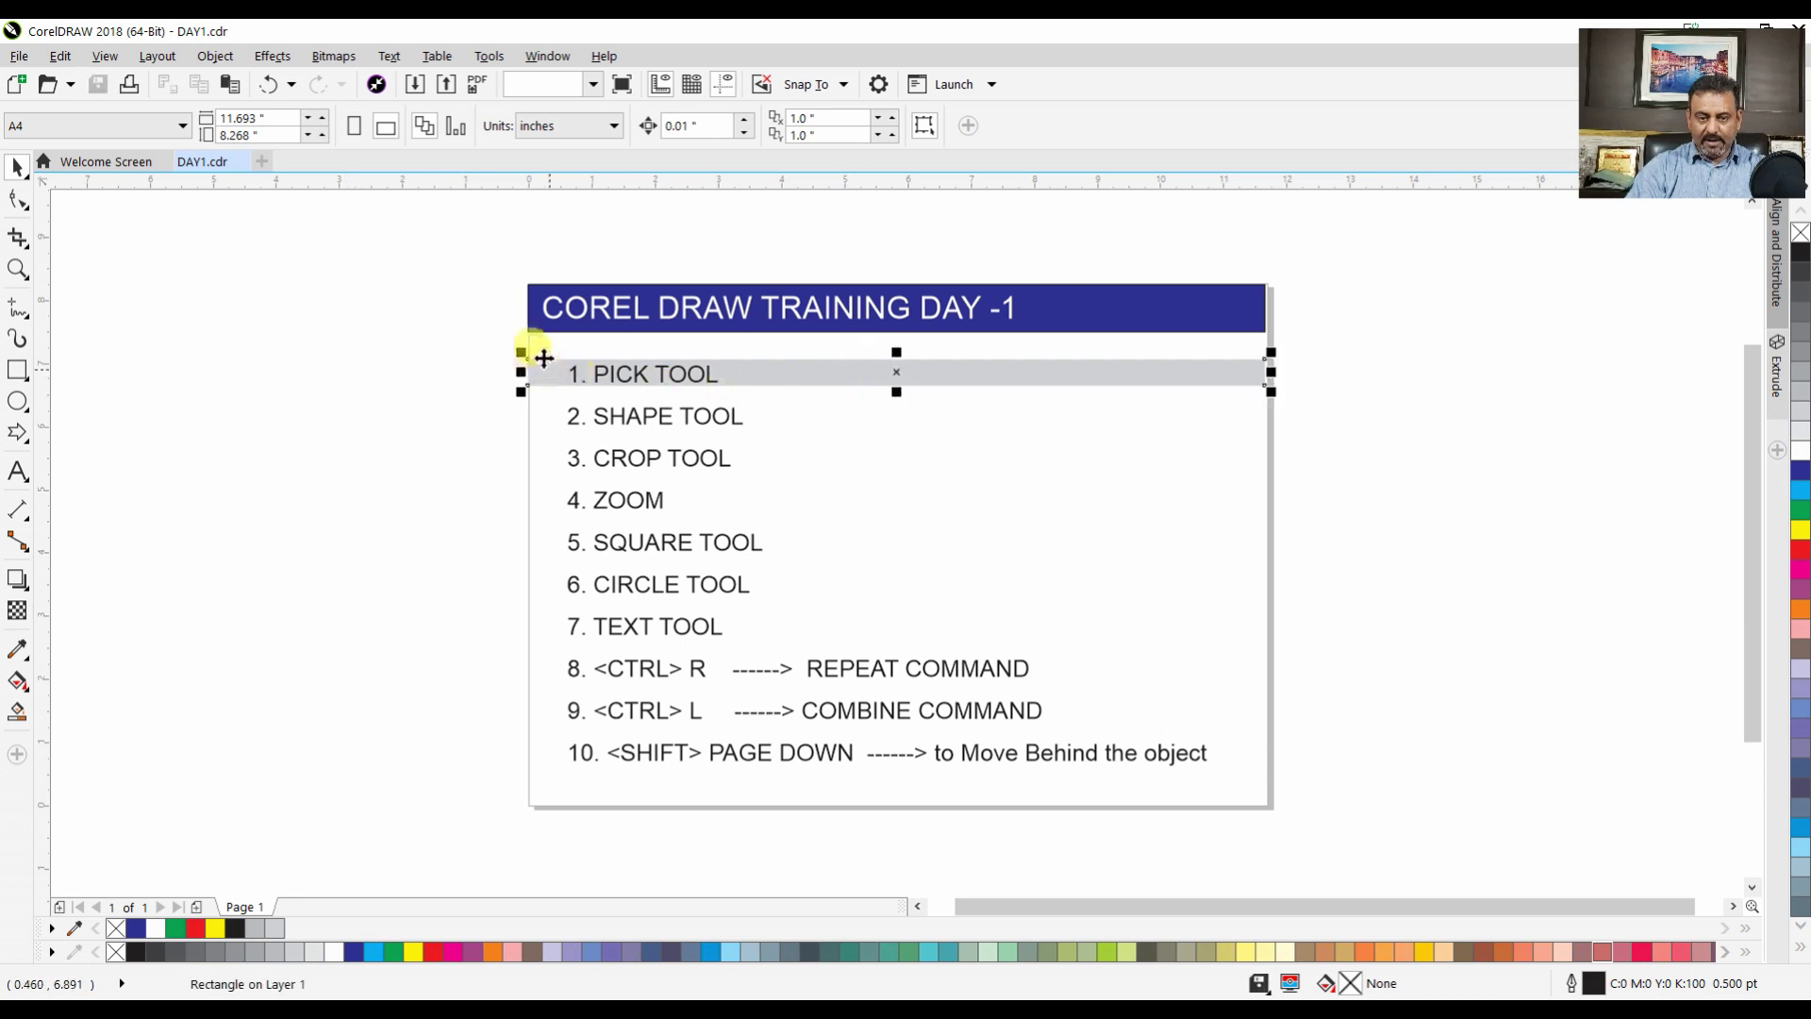
{"action": "key", "text": "ctrl+s"}
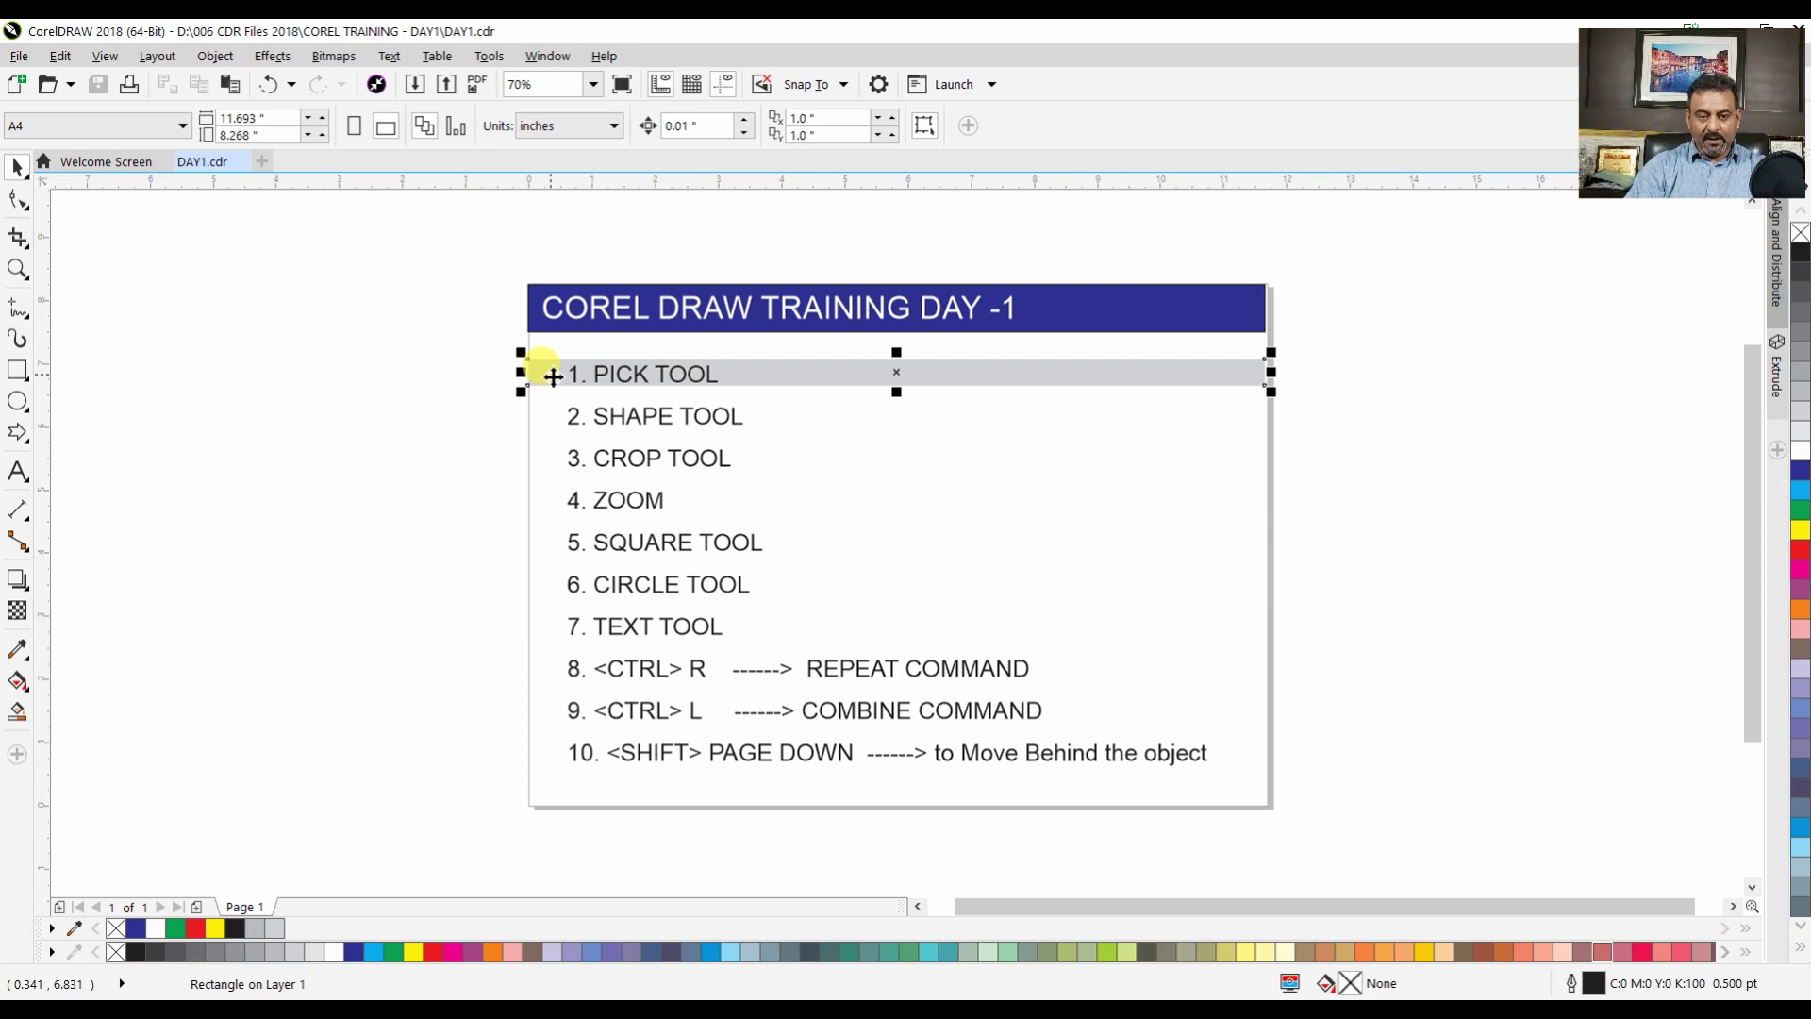
Shift the gray bar on the first list line slightly and place a copy of it directly below, over the "2. SHAPE TOOL" line
{"action": "mouse_move", "coordinate": [542, 367]}
{"action": "left_mouse_down"}
{"action": "mouse_move", "coordinate": [542, 413]}
{"action": "mouse_move", "coordinate": [554, 376]}
{"action": "left_mouse_up"}
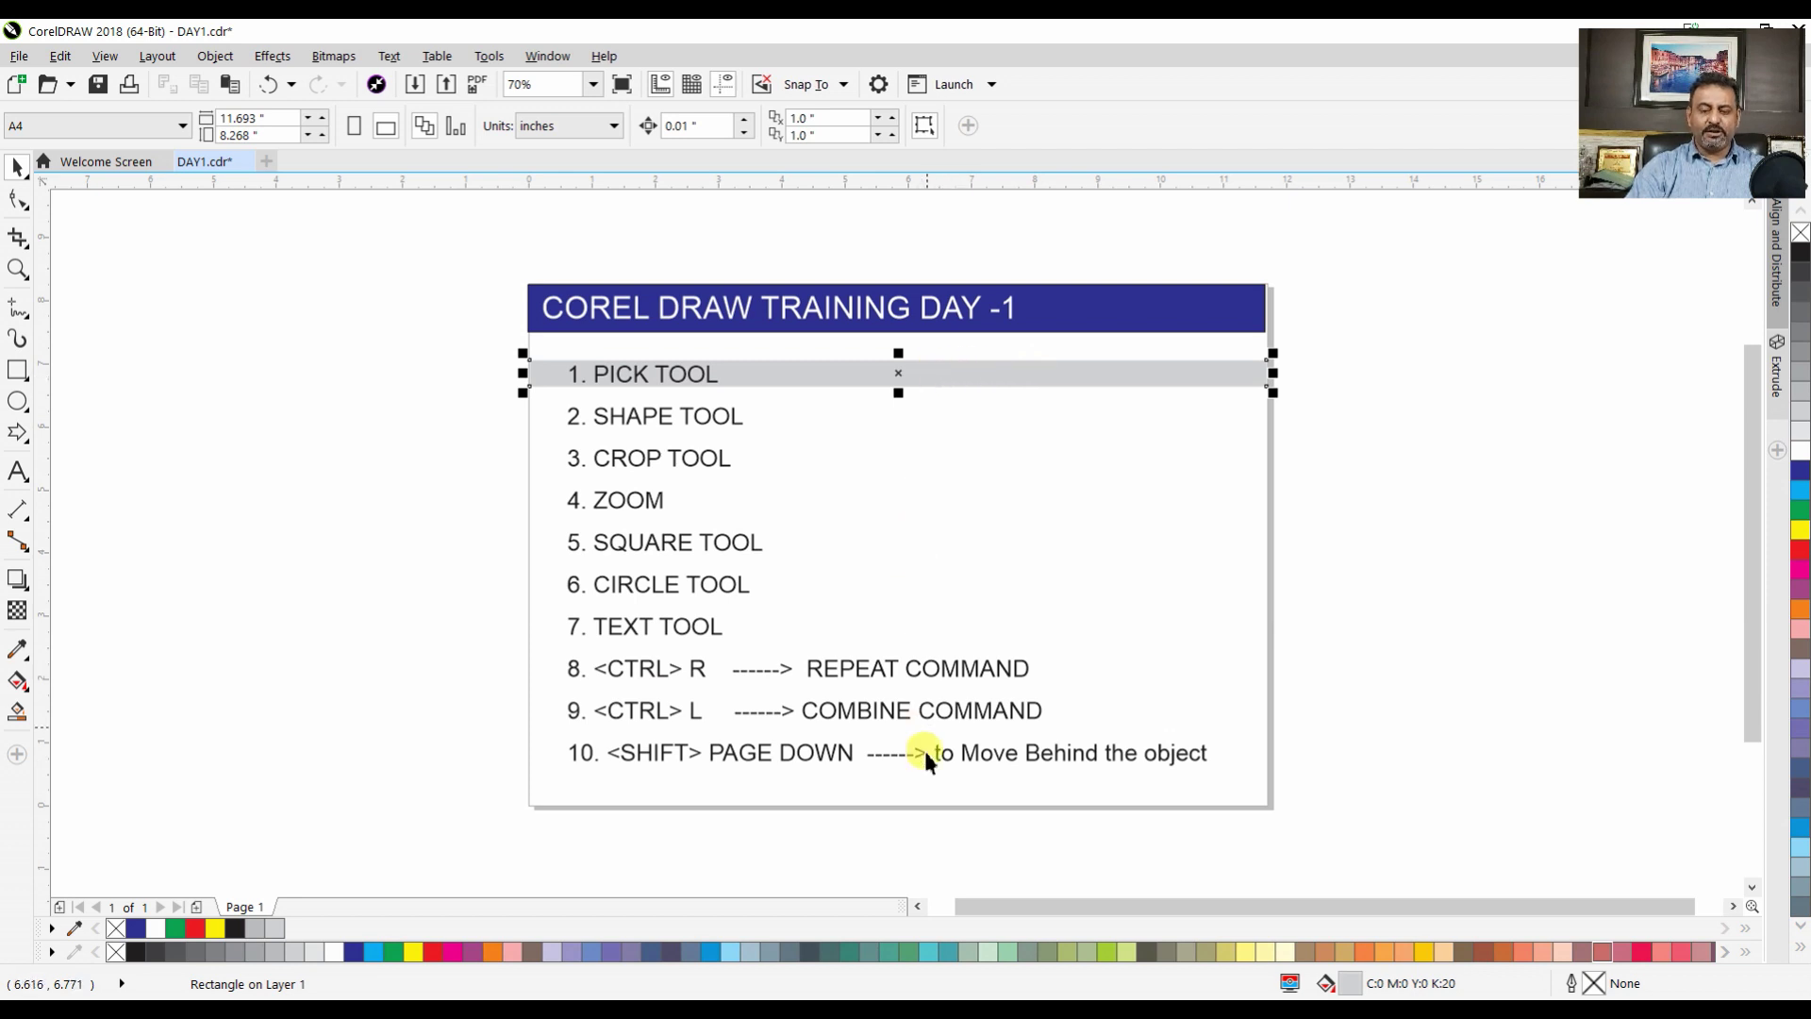
{"action": "left_click", "coordinate": [149, 347]}
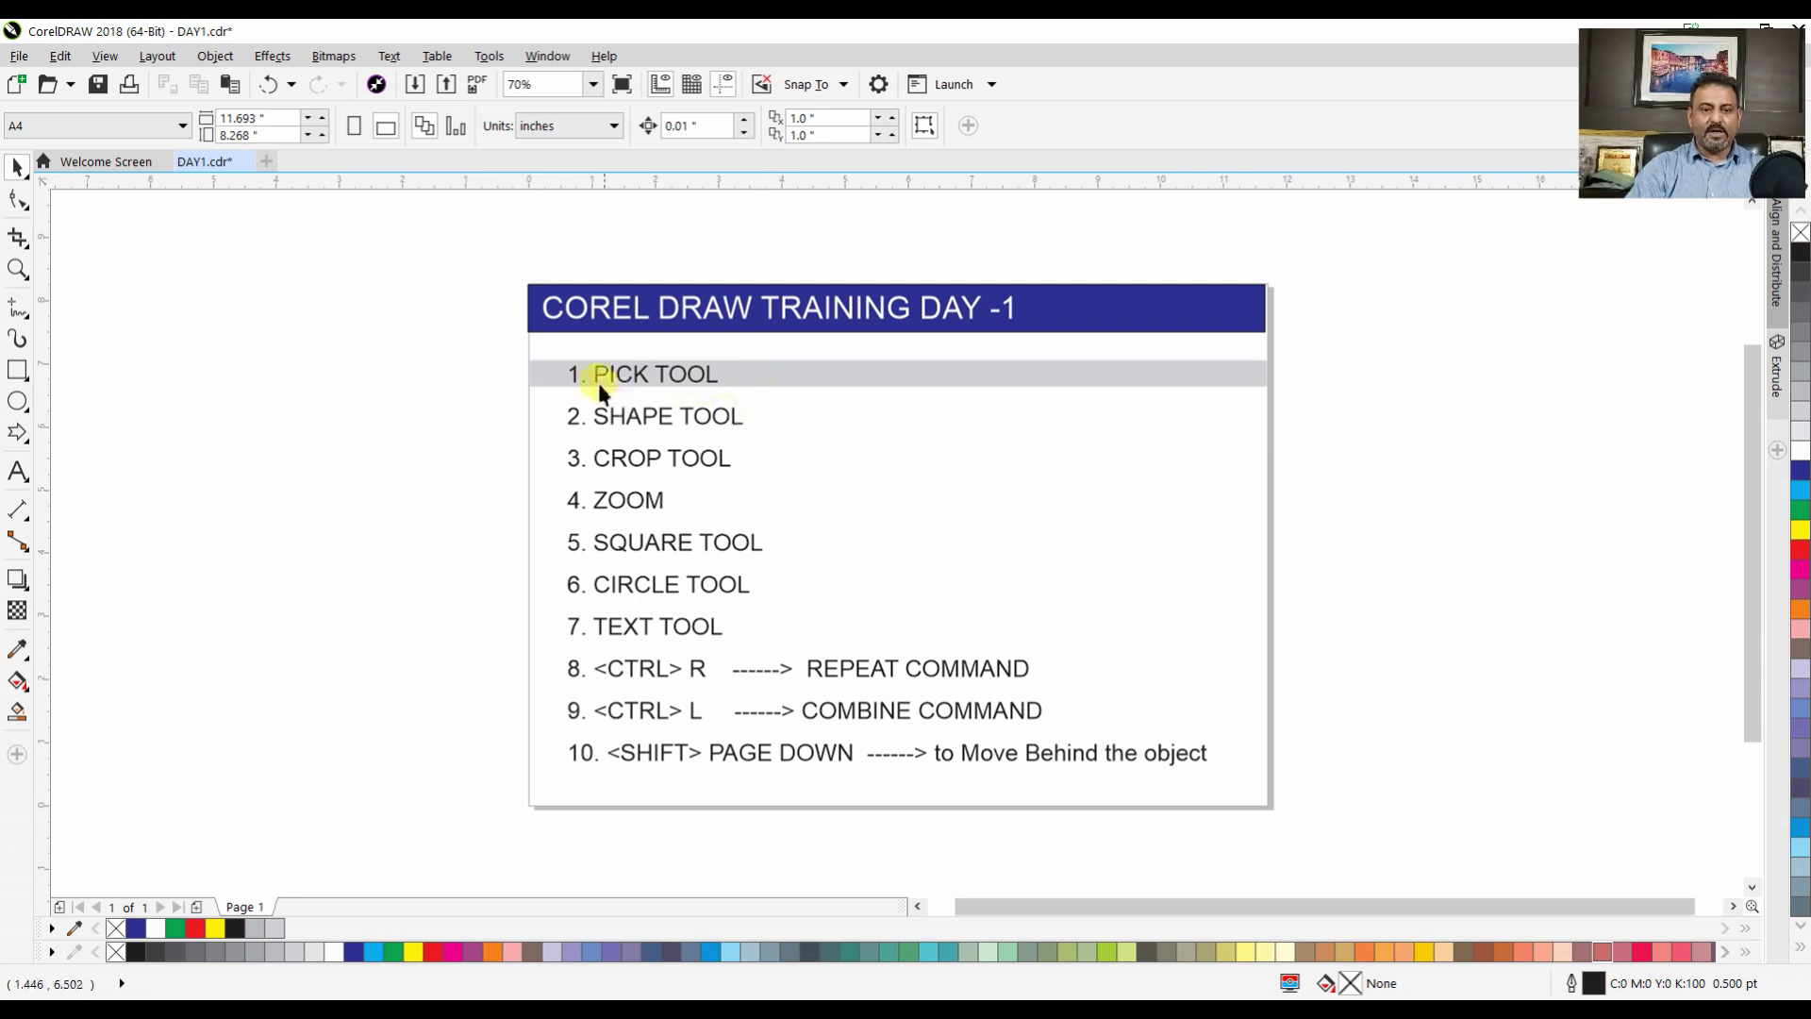
{"action": "left_click", "coordinate": [556, 380]}
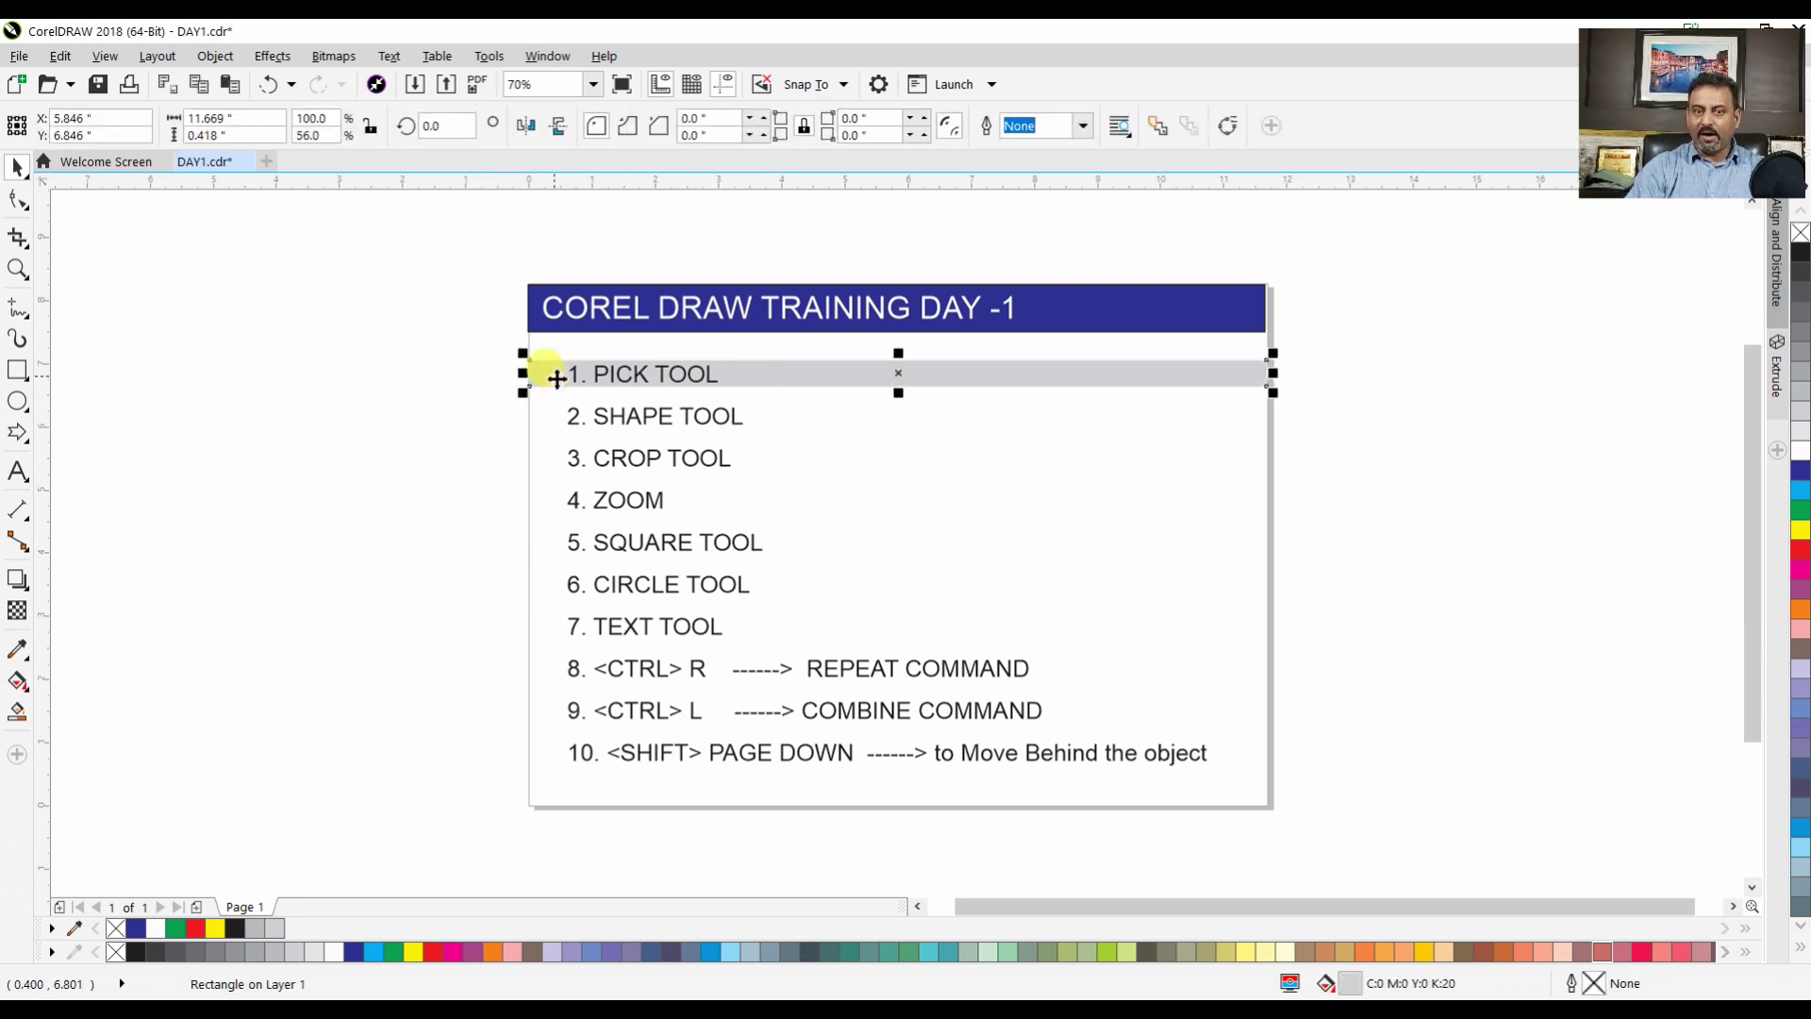
{"action": "left_click_drag", "start_coordinate": [557, 379], "coordinate": [581, 419]}
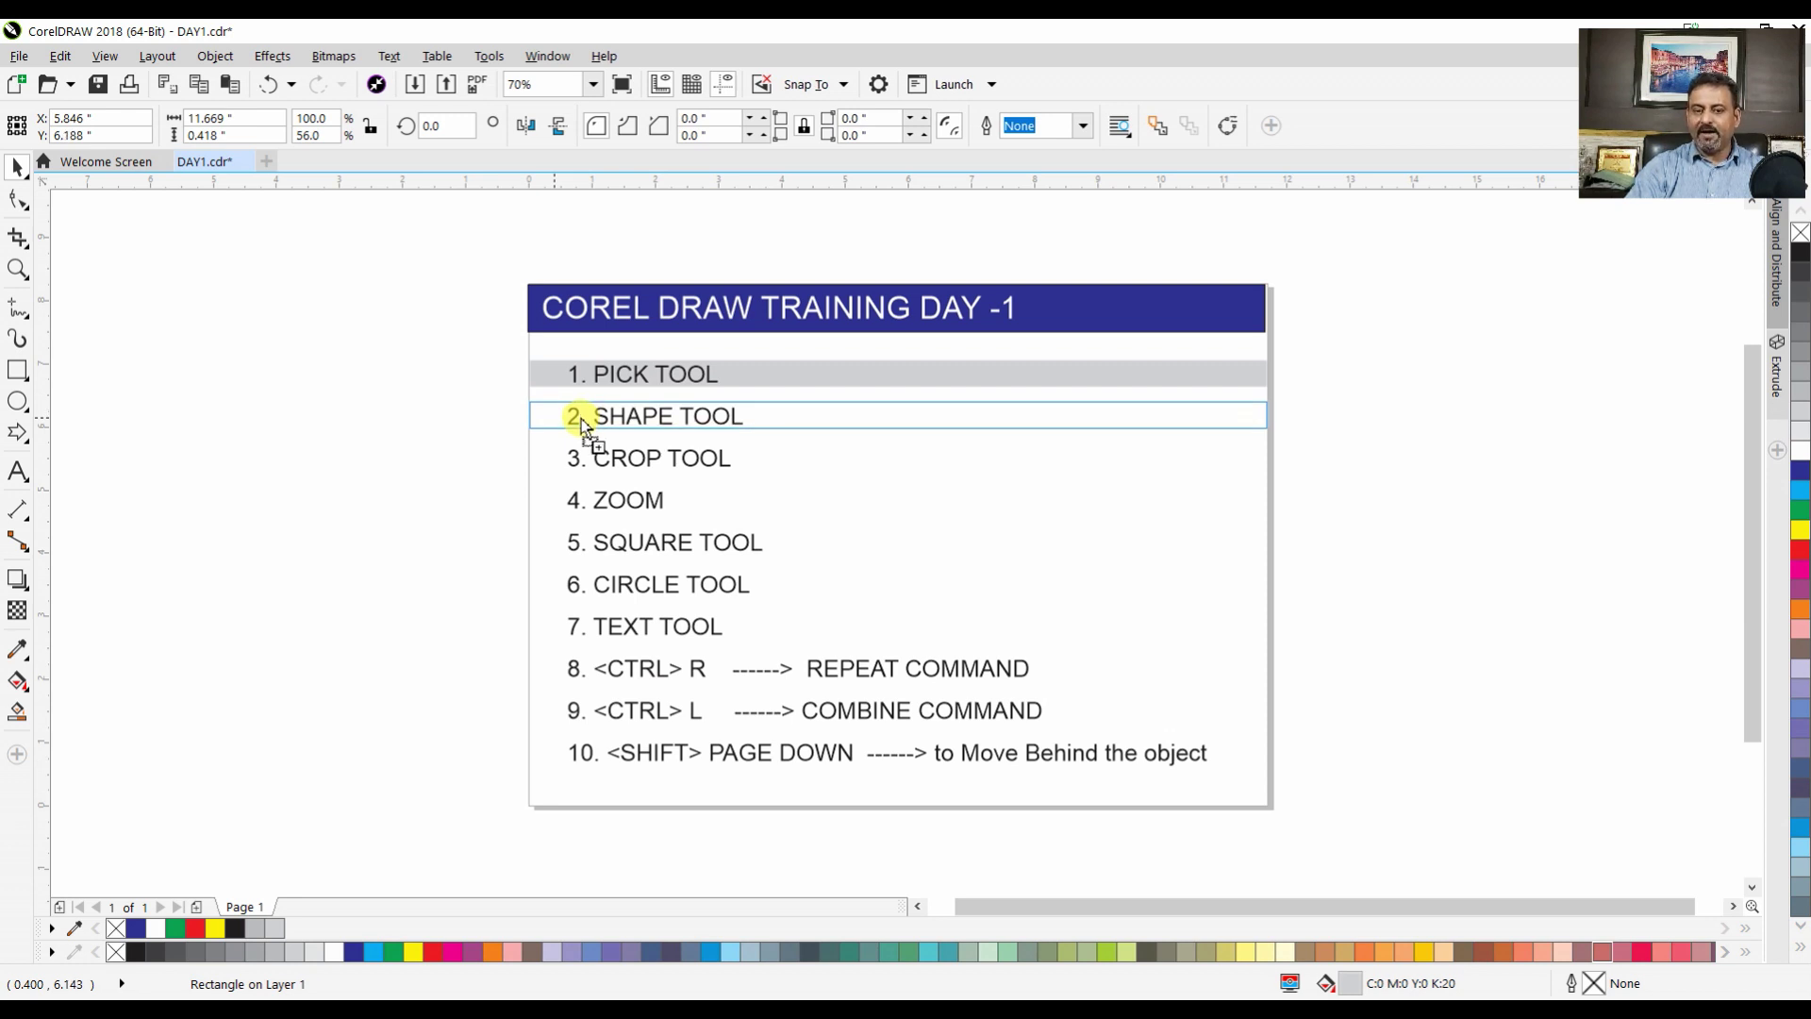
{"action": "left_click_drag", "start_coordinate": [581, 418], "coordinate": [579, 417]}
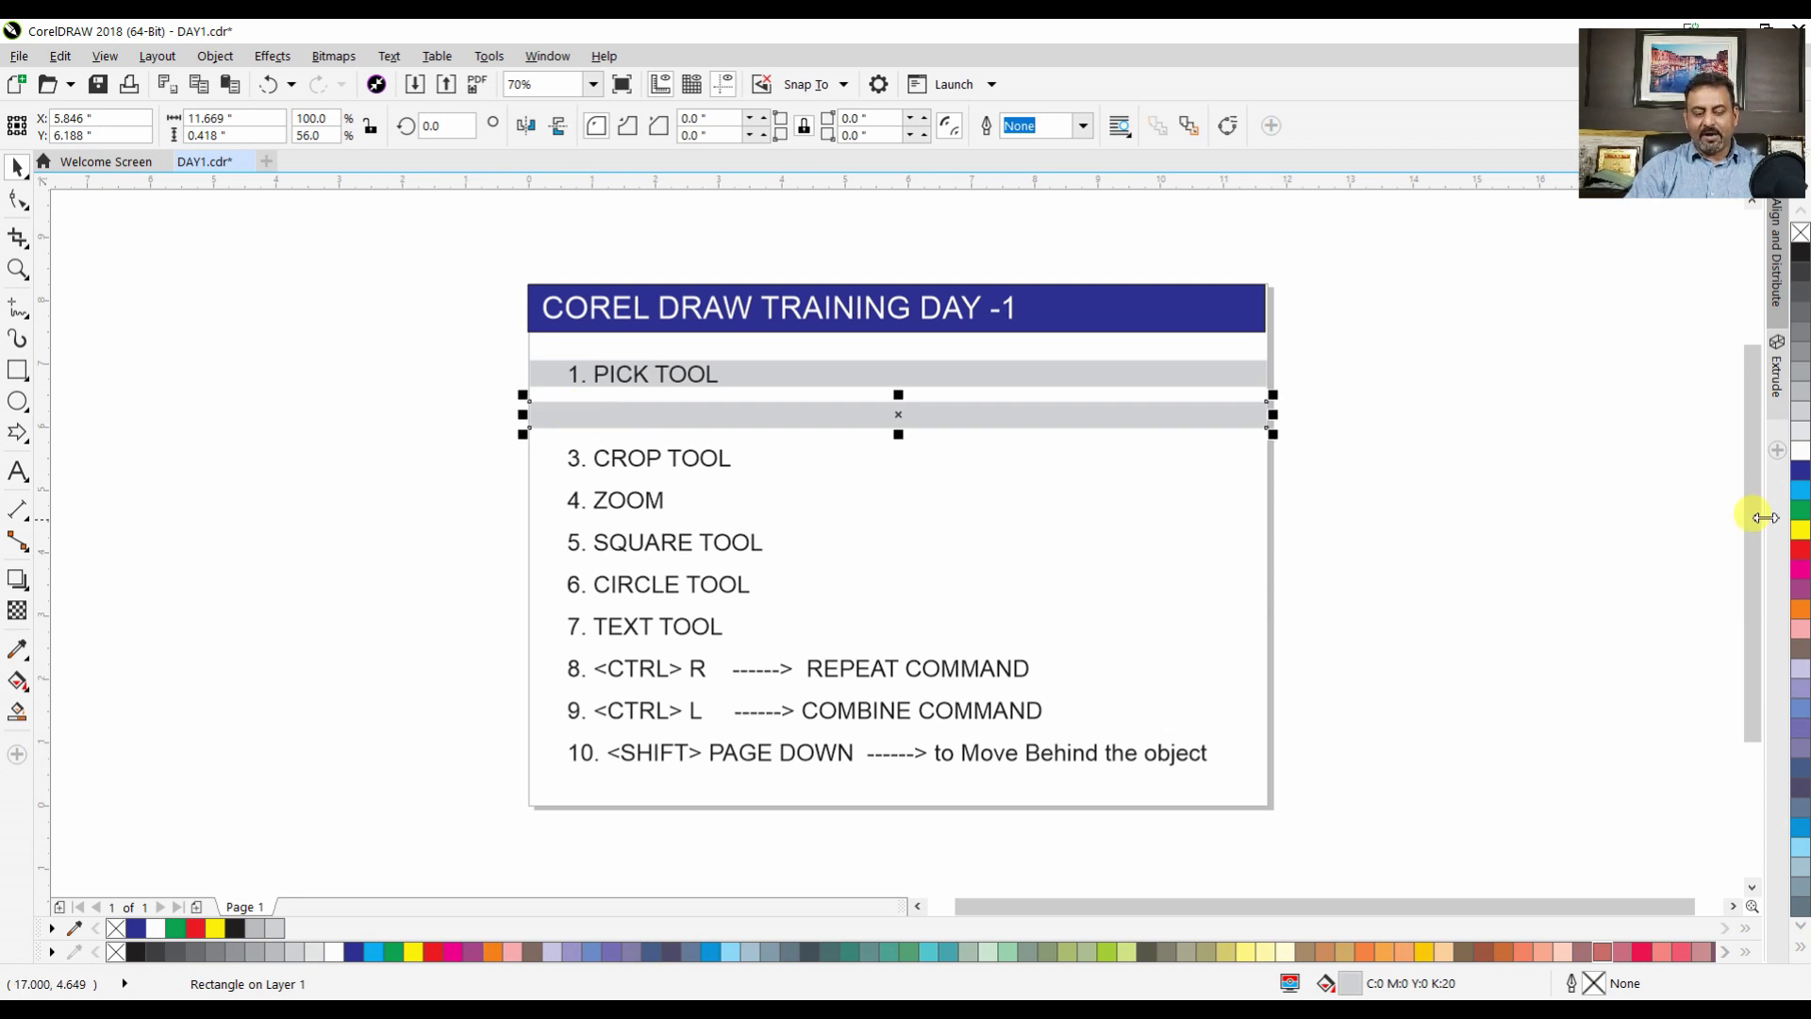
Repeat the bar duplication eight times at the same spacing, down to the tenth list line
{"action": "key", "text": "ctrl+r"}
{"action": "key", "text": "ctrl+r"}
{"action": "key", "text": "ctrl+r"}
{"action": "key", "text": "ctrl+r"}
{"action": "key", "text": "ctrl+r"}
{"action": "key", "text": "ctrl+r"}
{"action": "key", "text": "ctrl+r"}
{"action": "key", "text": "ctrl+r"}
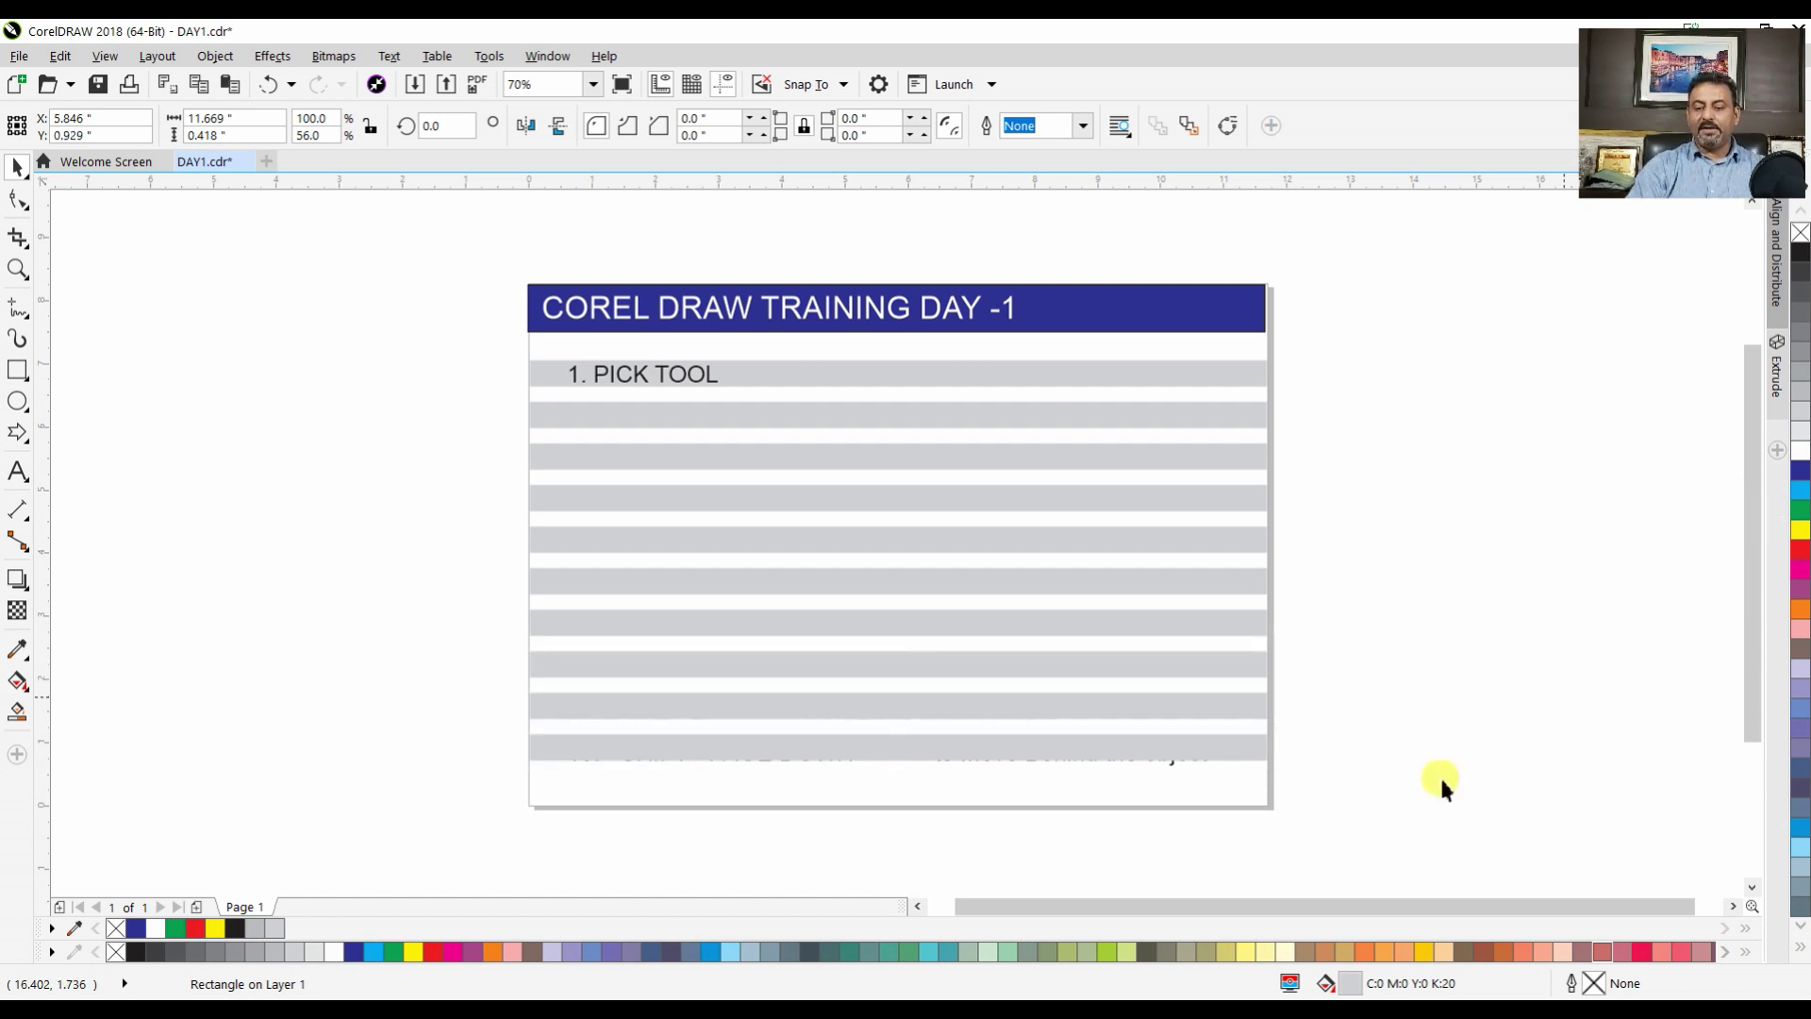
Select the nine copied gray bars and send them to the back, behind the list text
{"action": "left_click_drag", "start_coordinate": [1419, 849], "coordinate": [699, 571]}
{"action": "left_click_drag", "start_coordinate": [432, 424], "coordinate": [420, 389]}
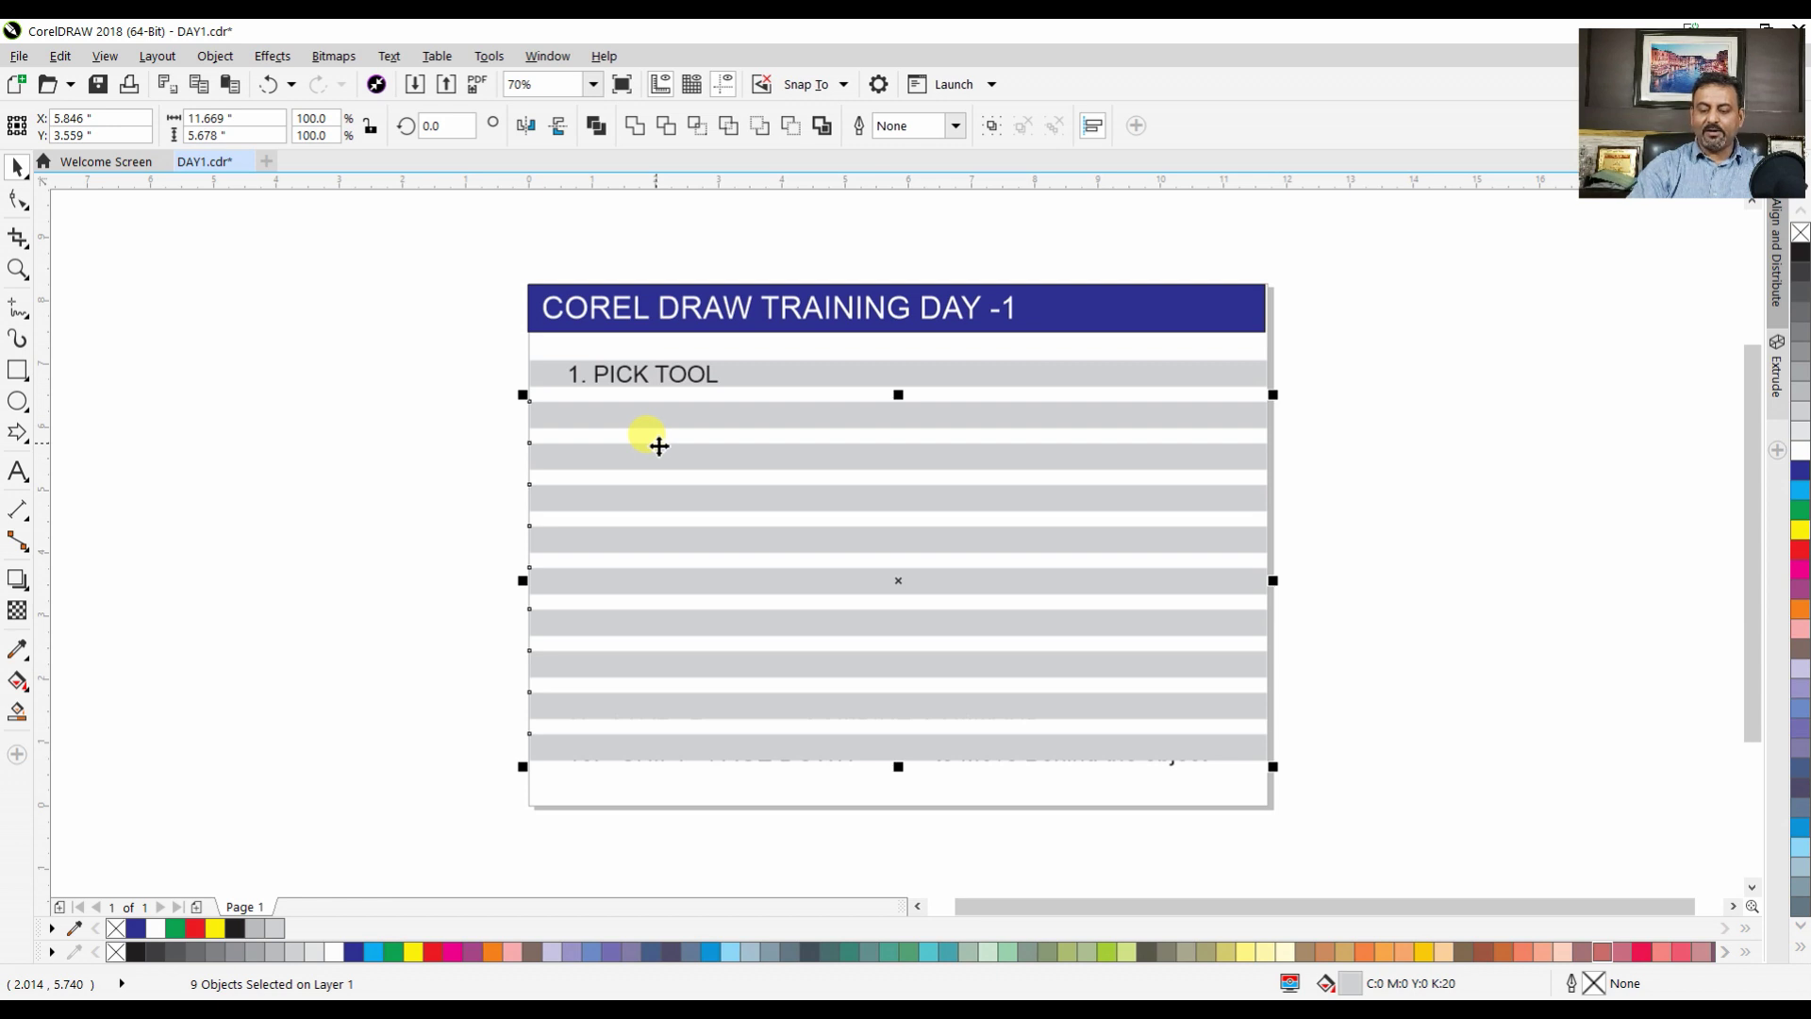
{"action": "key", "text": "shift+Page_Down"}
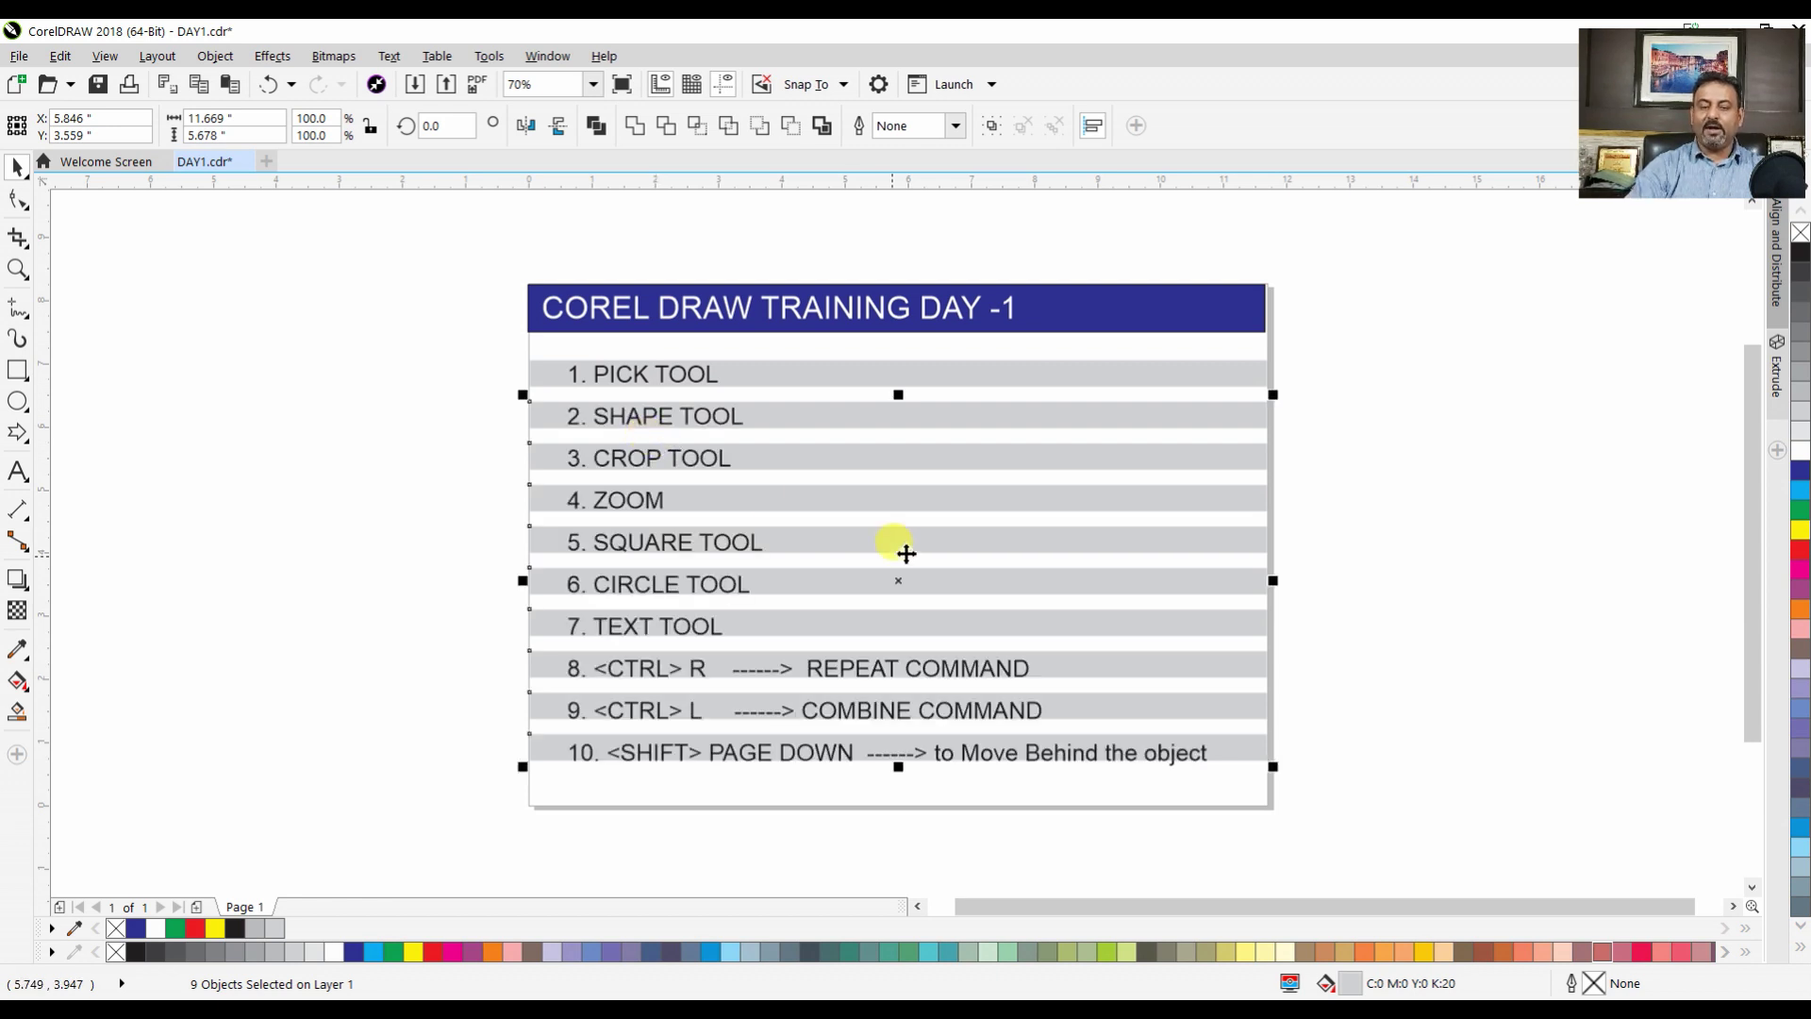
Tighten the numbered list's line spacing with the Shape tool so each line sits on its gray bar, and deselect the text
{"action": "left_click", "coordinate": [602, 411]}
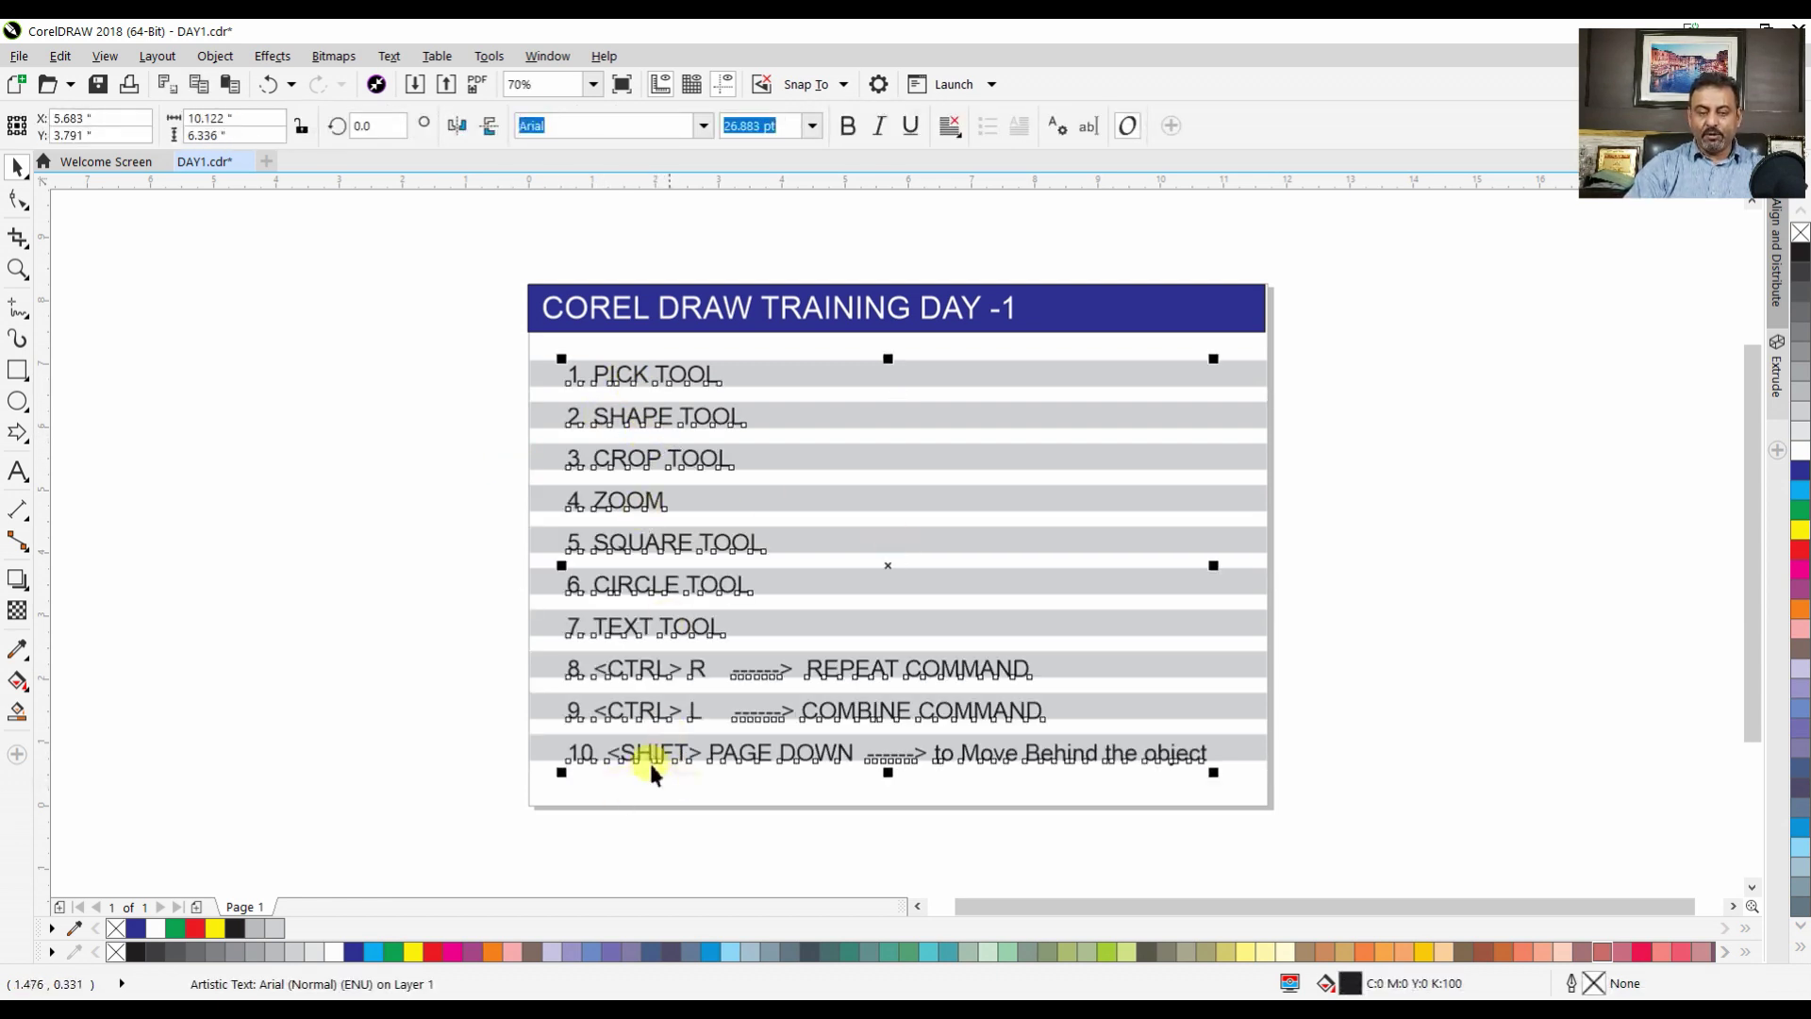
{"action": "left_click", "coordinate": [18, 200]}
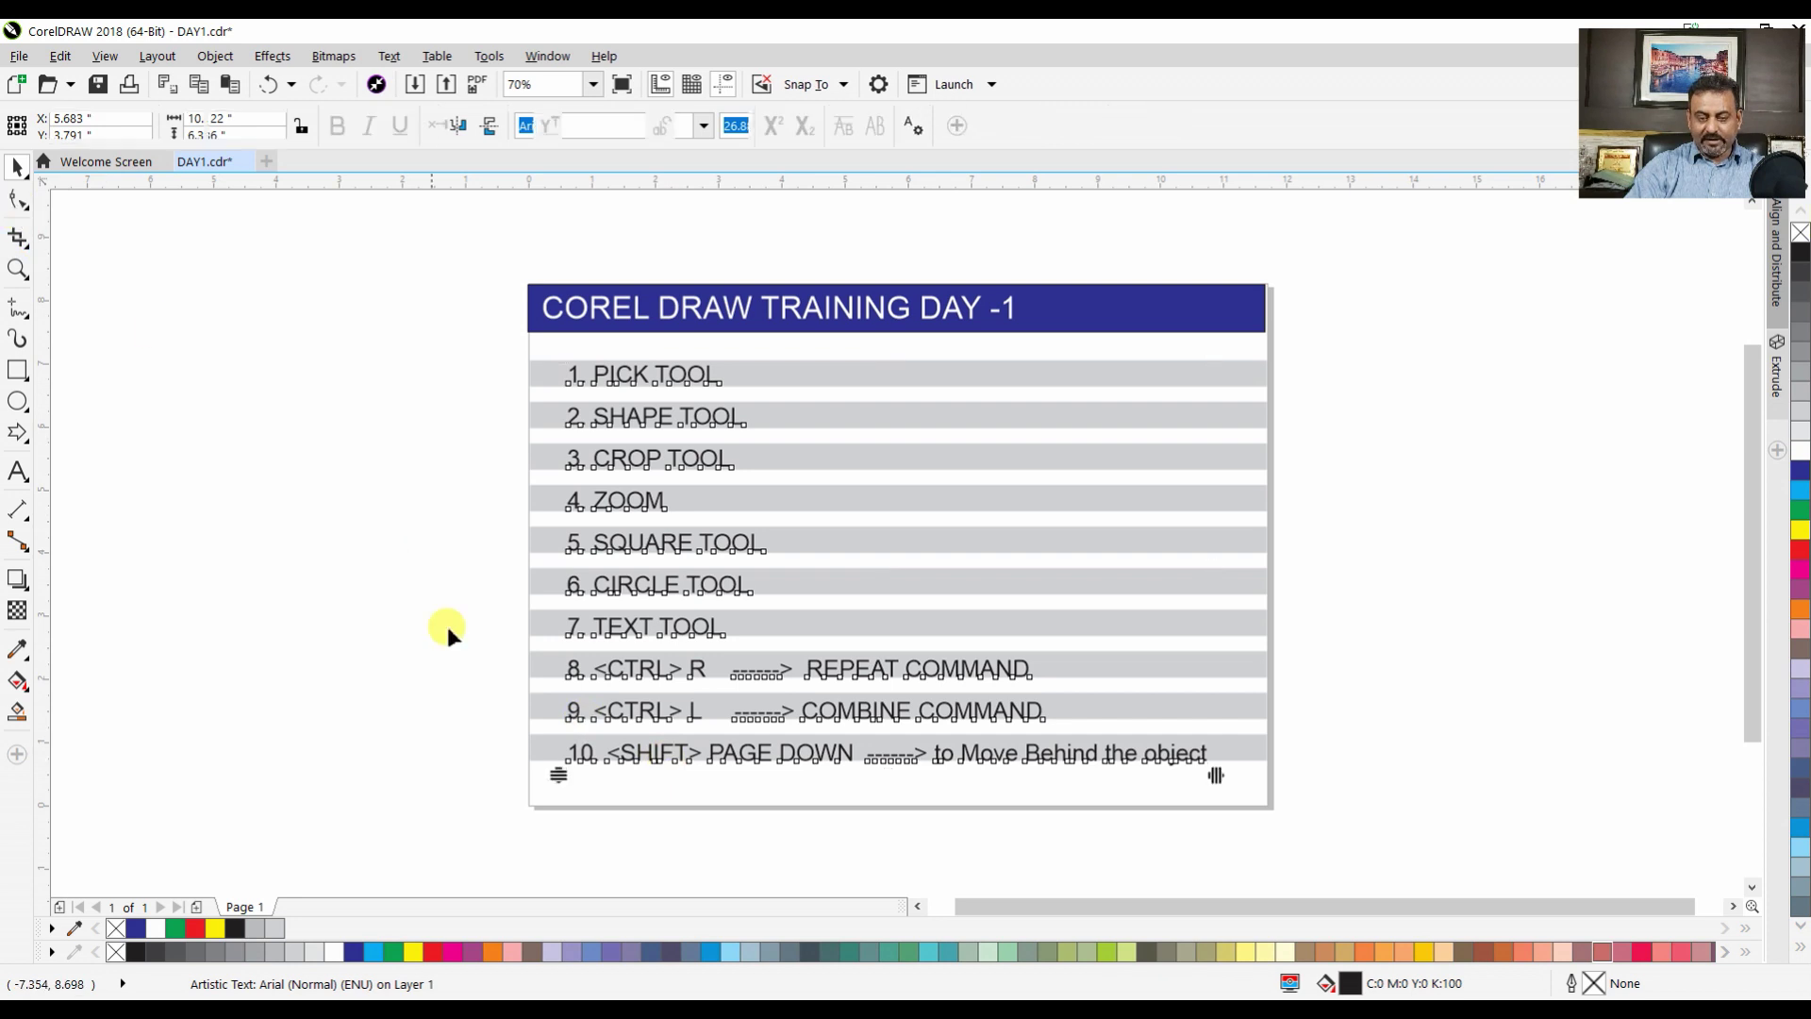
{"action": "double_click", "coordinate": [566, 765]}
{"action": "left_click_drag", "start_coordinate": [566, 766], "coordinate": [569, 763]}
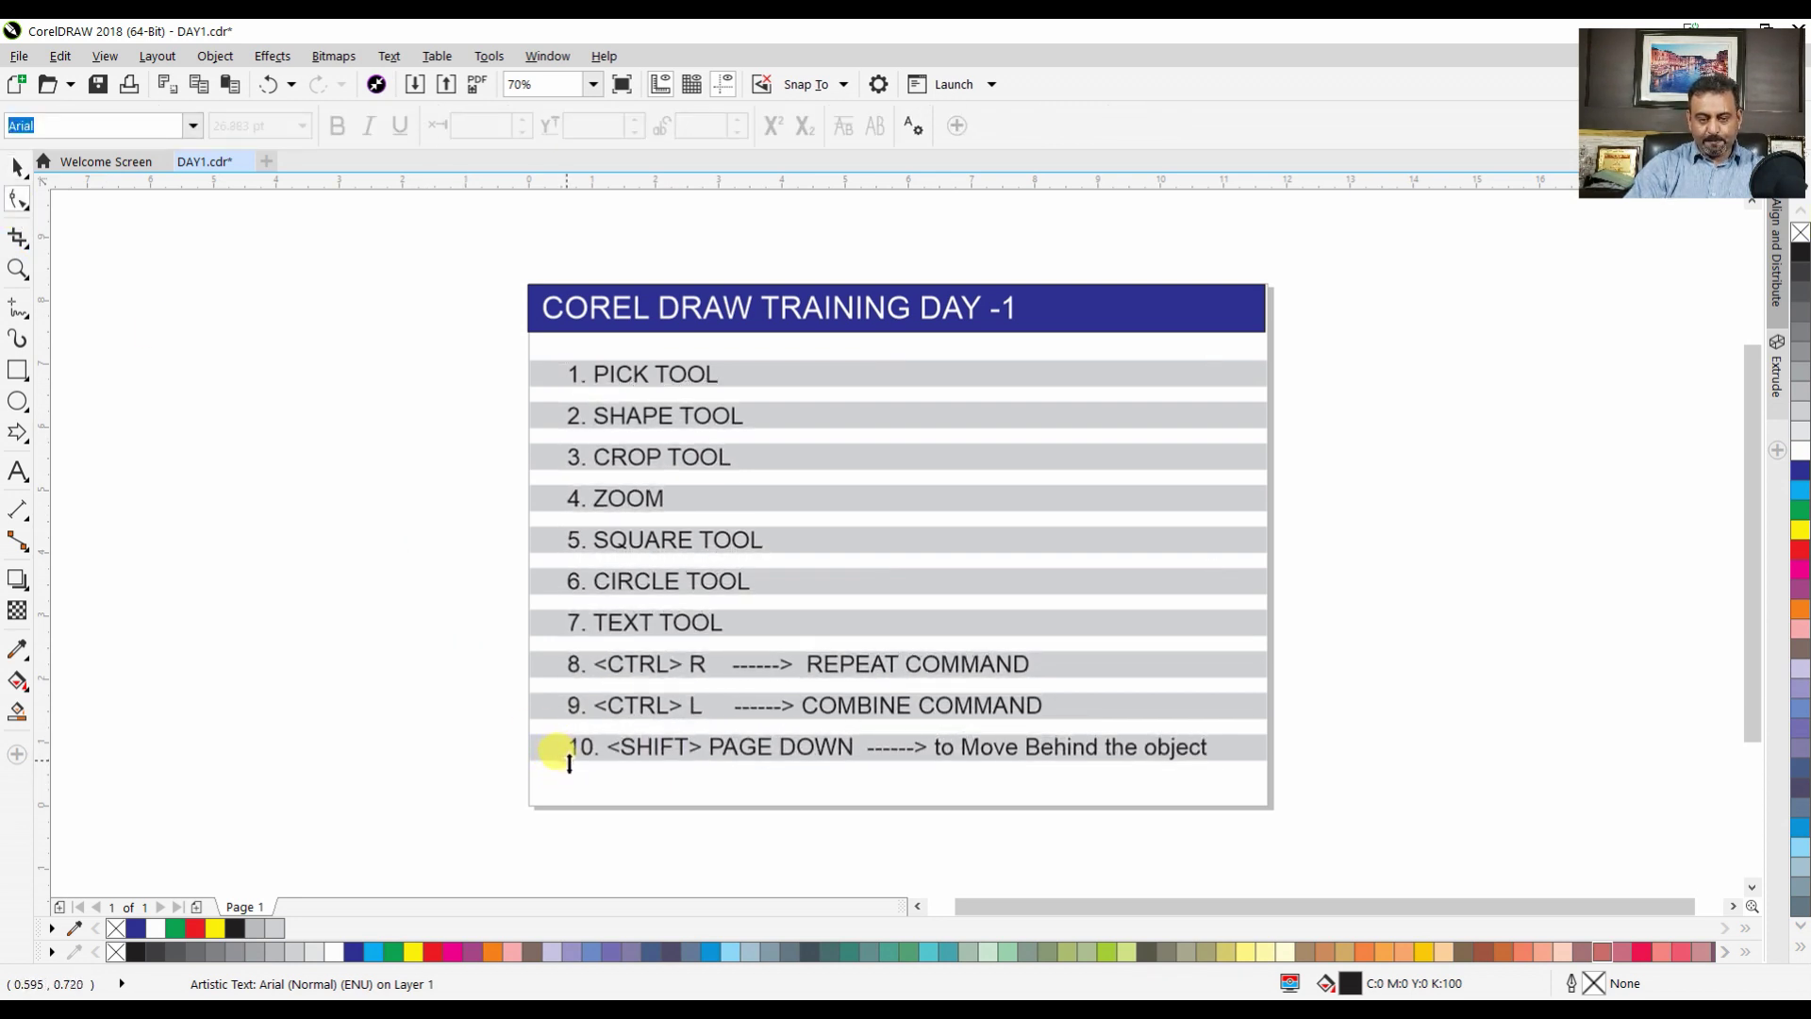
{"action": "key", "text": "space"}
{"action": "left_click", "coordinate": [1409, 563]}
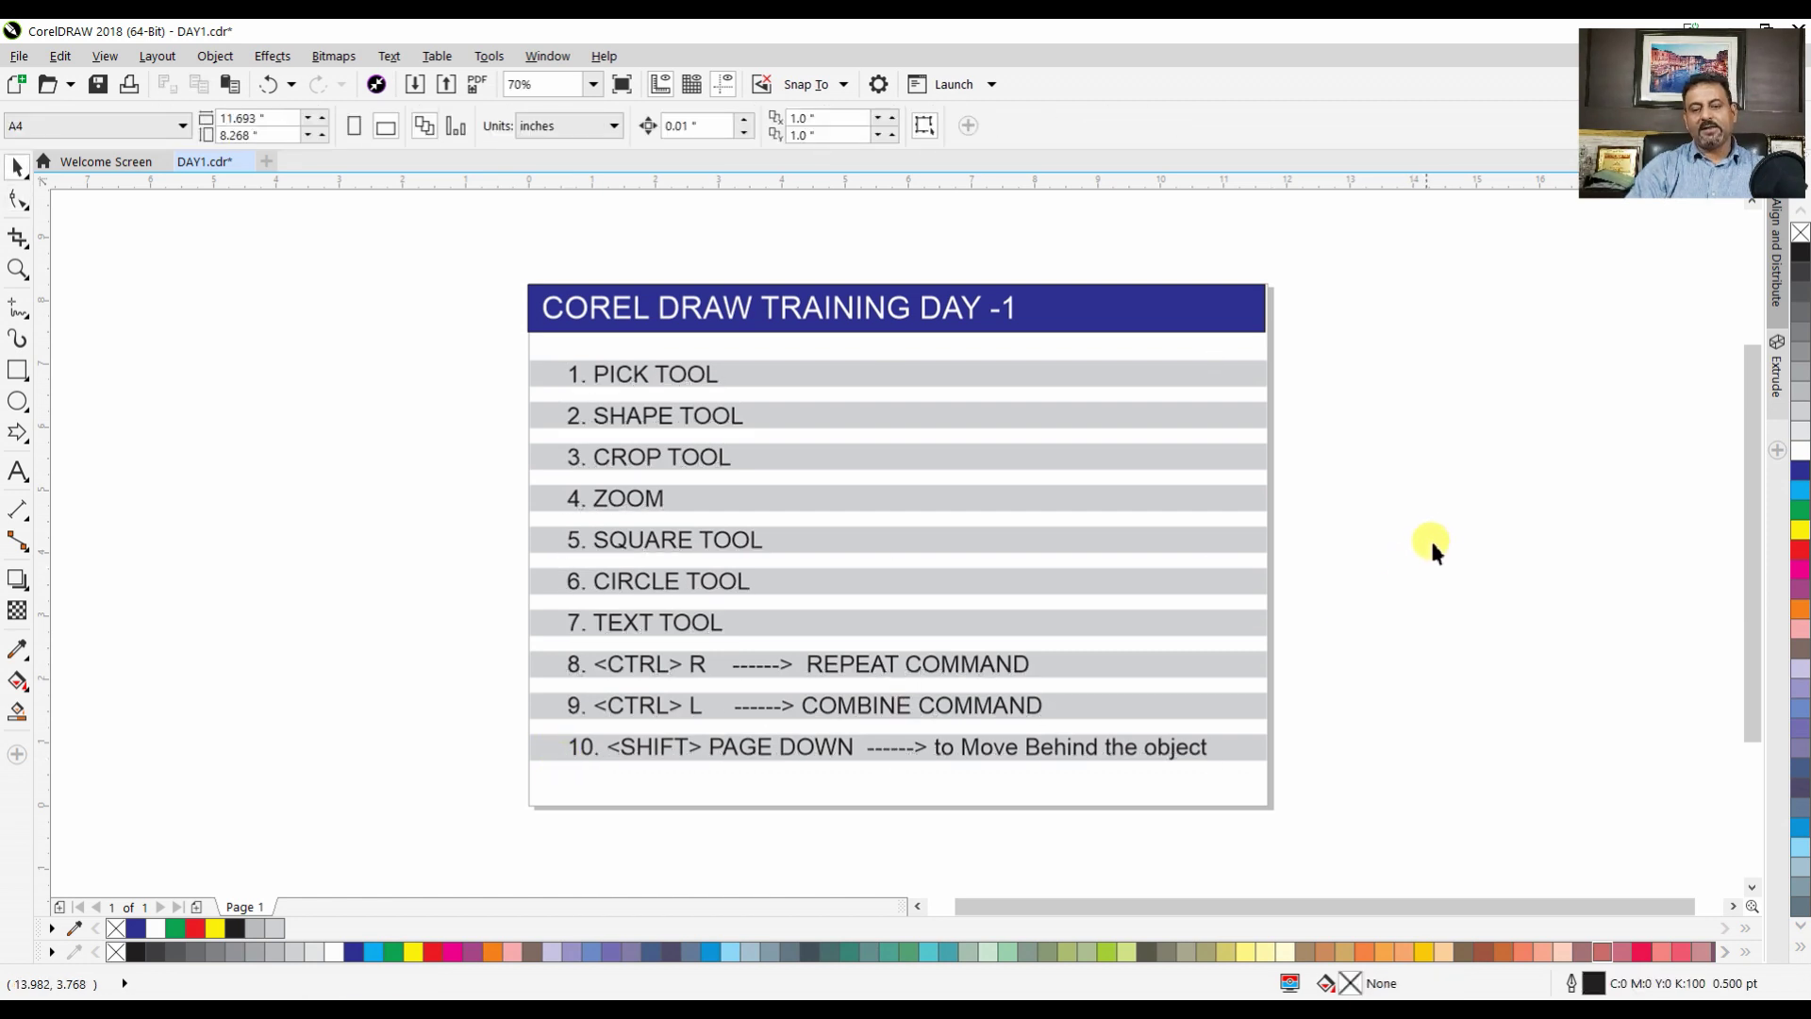
Select all objects on the sheet, clear the selection, and save the DAY1.cdr drawing
{"action": "left_click_drag", "start_coordinate": [375, 228], "coordinate": [1101, 572]}
{"action": "left_click_drag", "start_coordinate": [1492, 803], "coordinate": [1493, 803]}
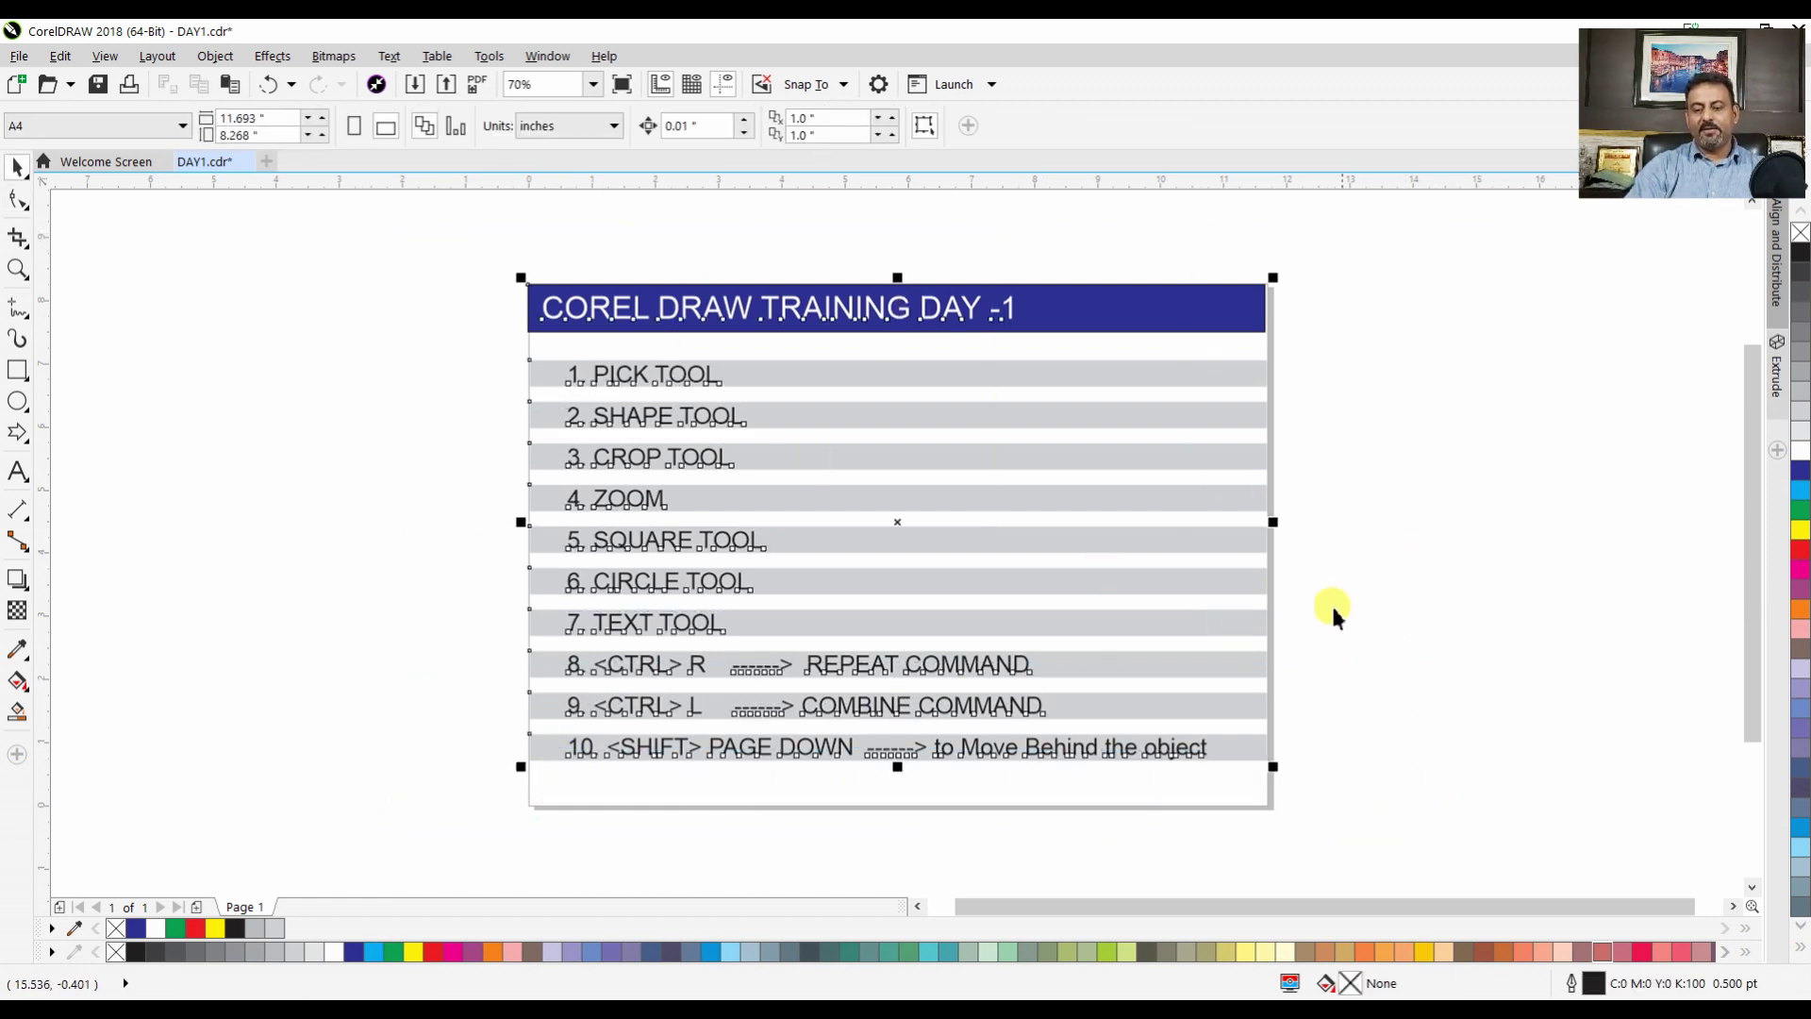
{"action": "key", "text": "Escape"}
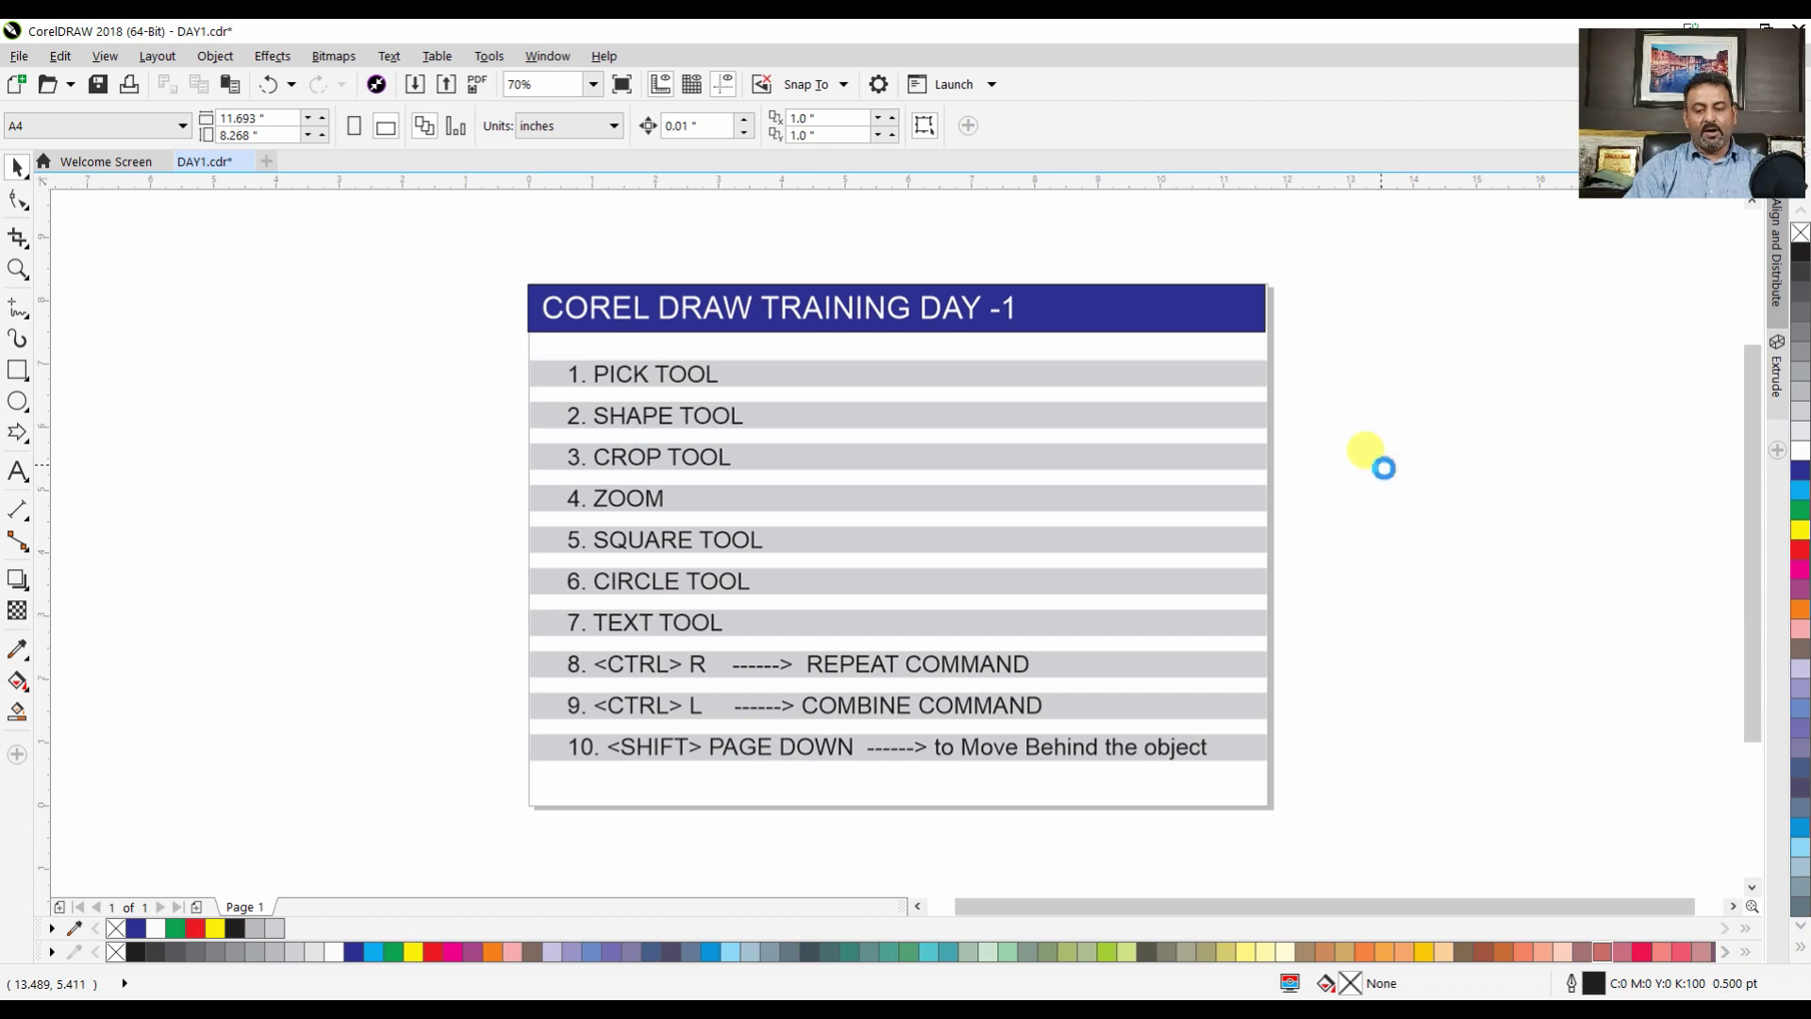
Publish the sheet as DAY1.pdf with the Prepress preset into a new Desktop folder named "CORELDRAW DAY 1"
{"action": "left_click", "coordinate": [20, 57]}
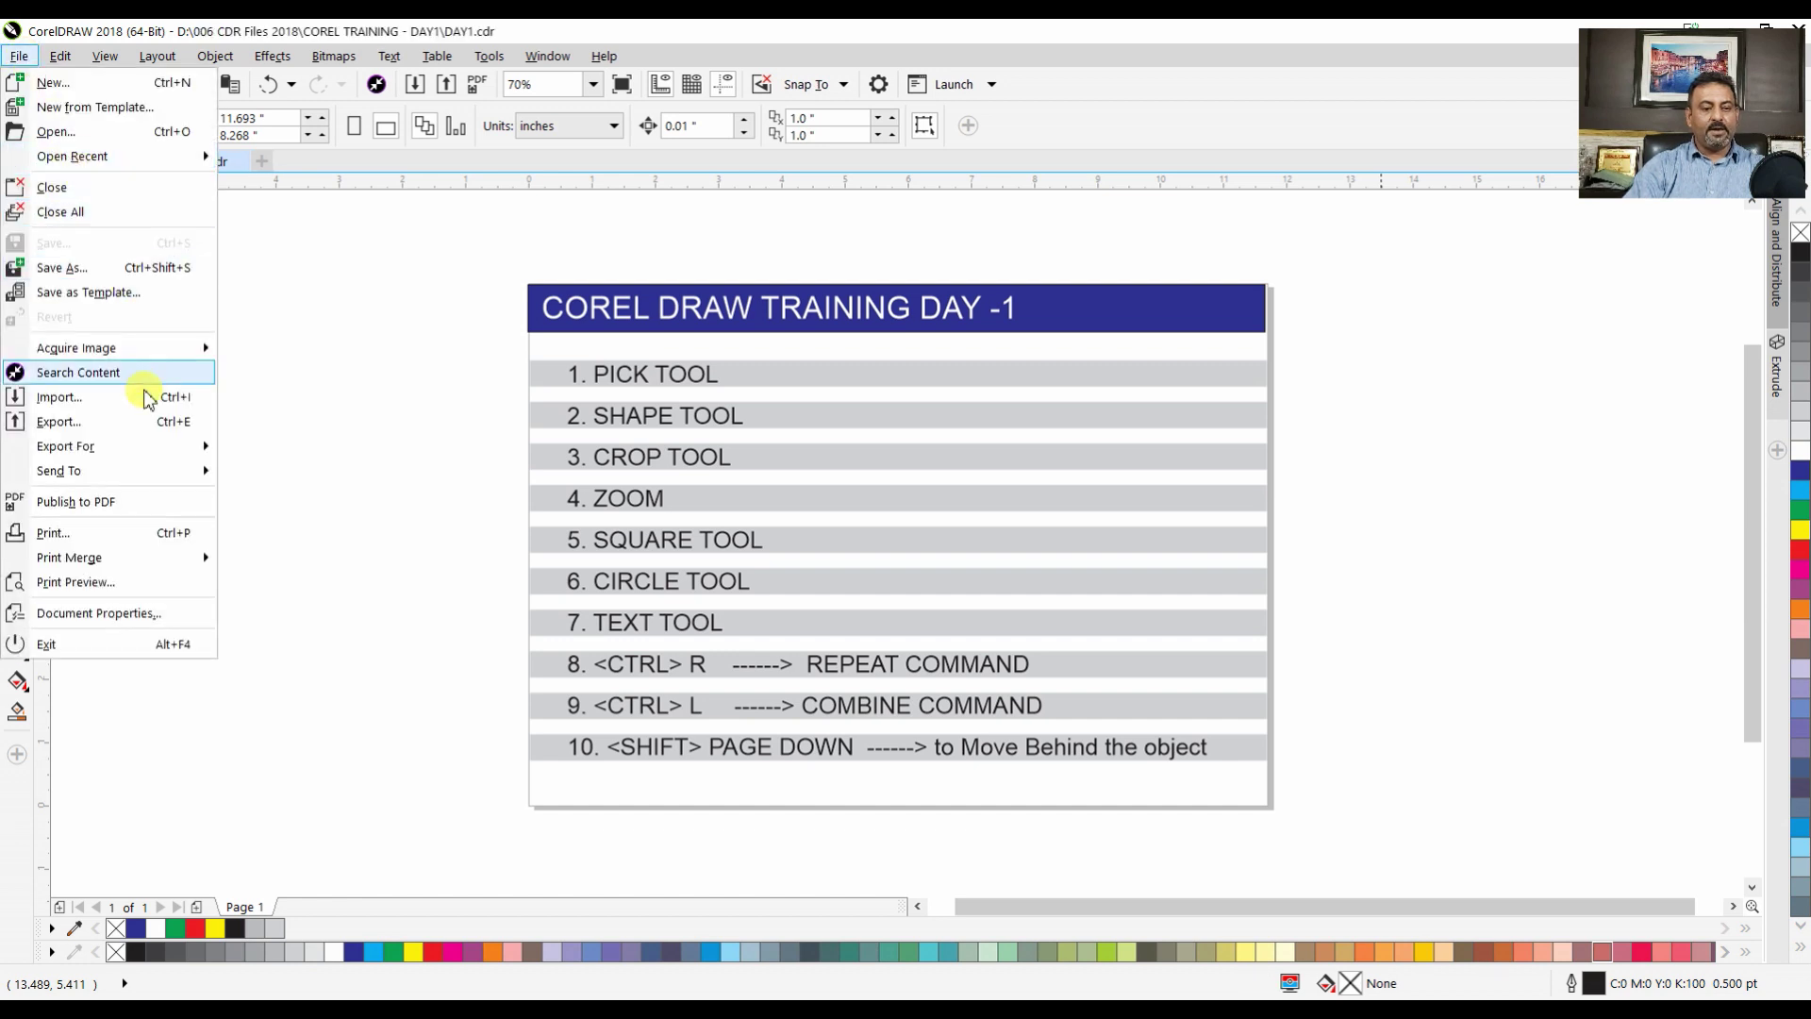
{"action": "left_click", "coordinate": [132, 509]}
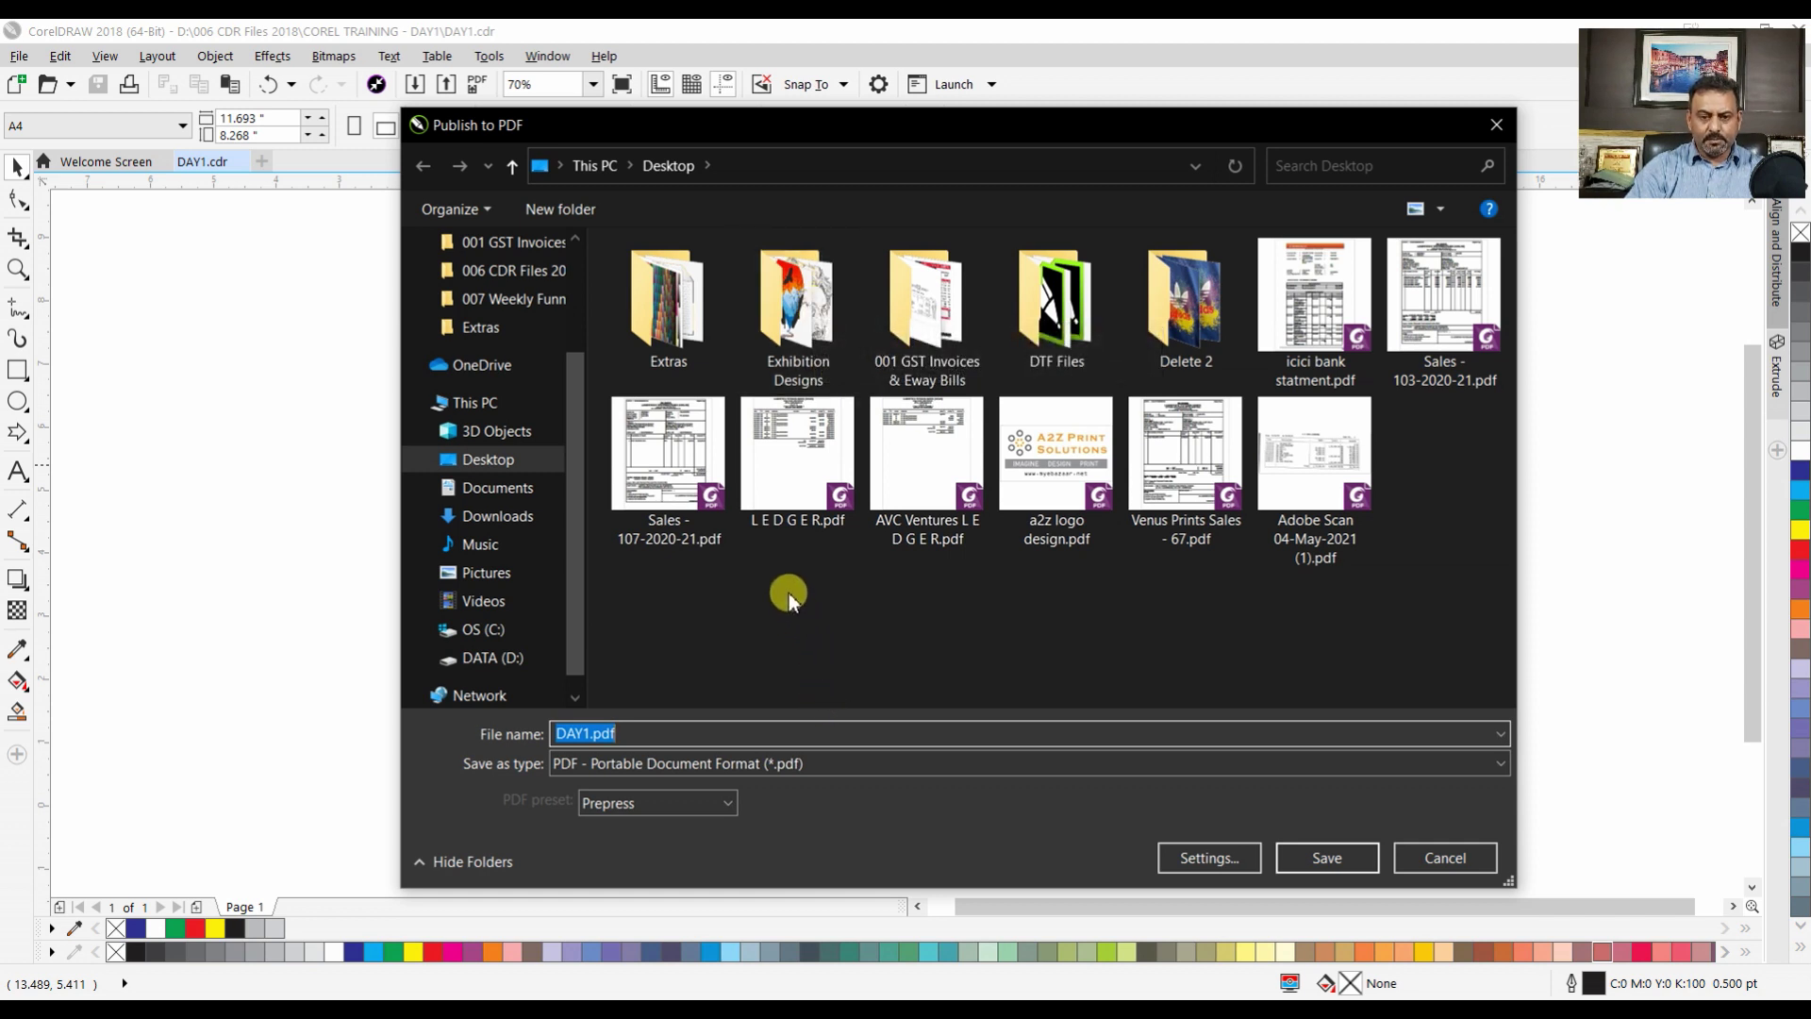
{"action": "left_click", "coordinate": [545, 217]}
{"action": "left_click", "coordinate": [544, 217]}
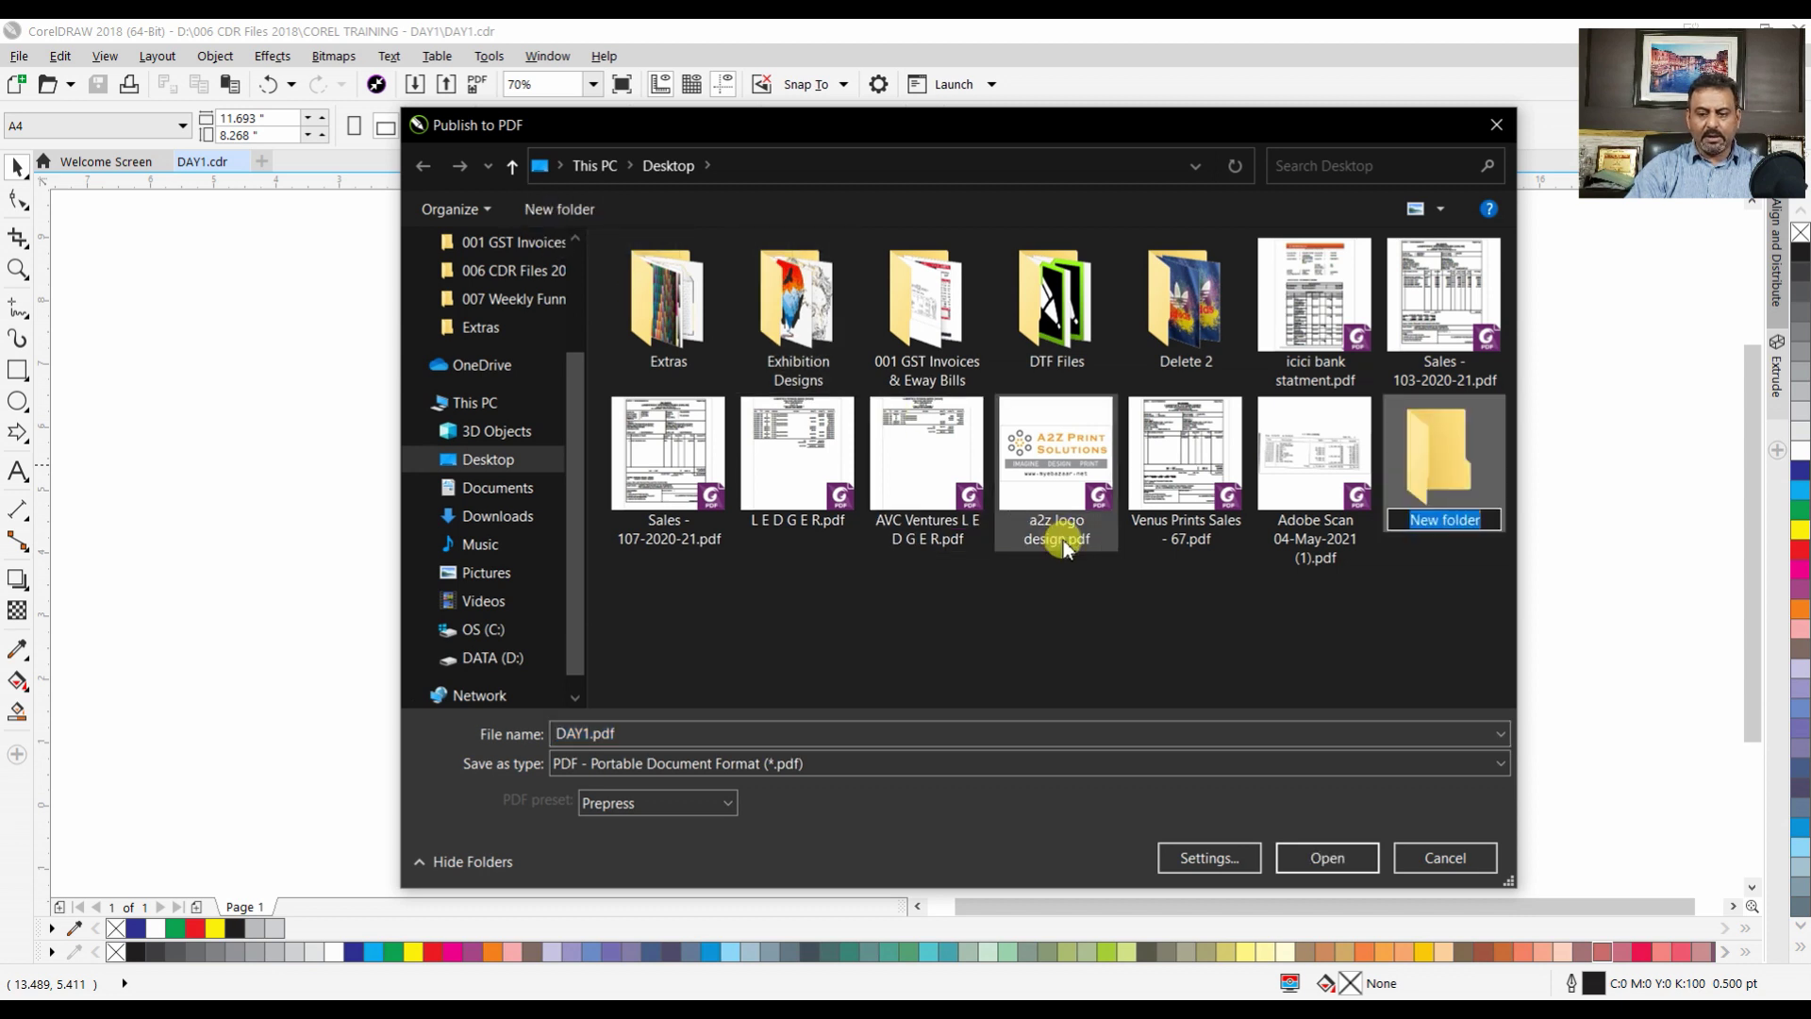
{"action": "type", "text": "COre"}
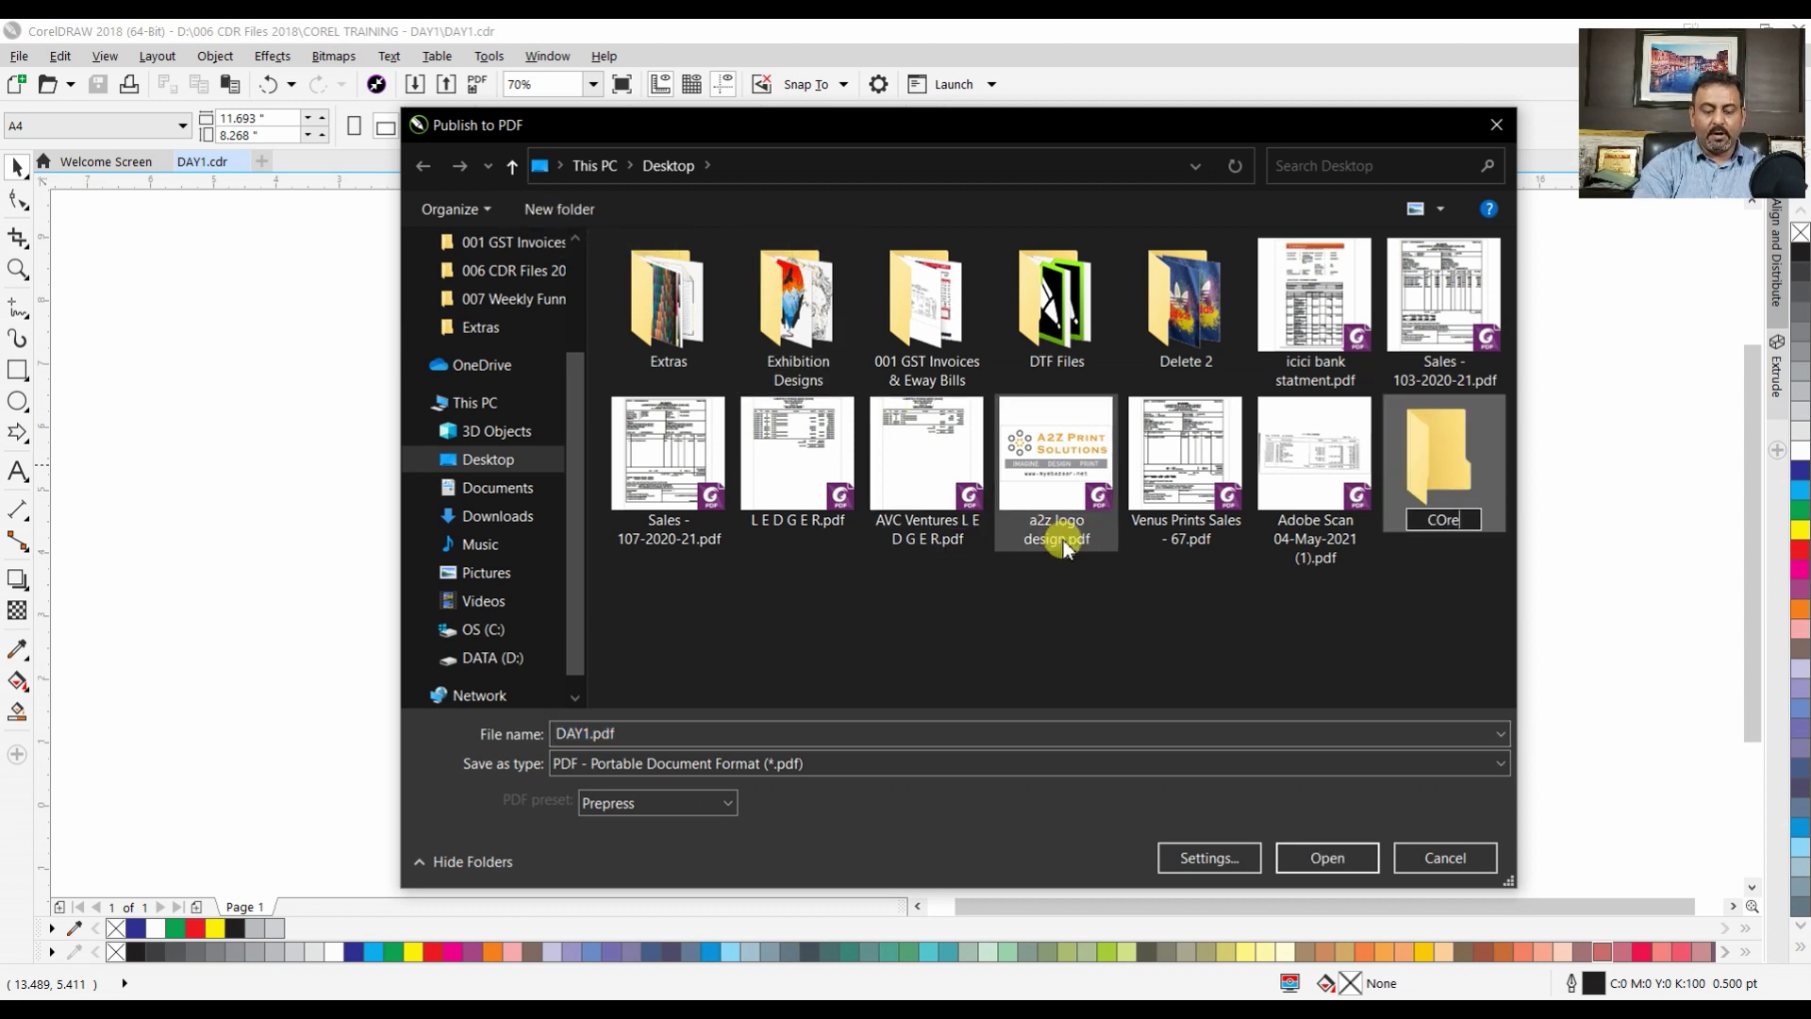
{"action": "key", "text": "BackSpace"}
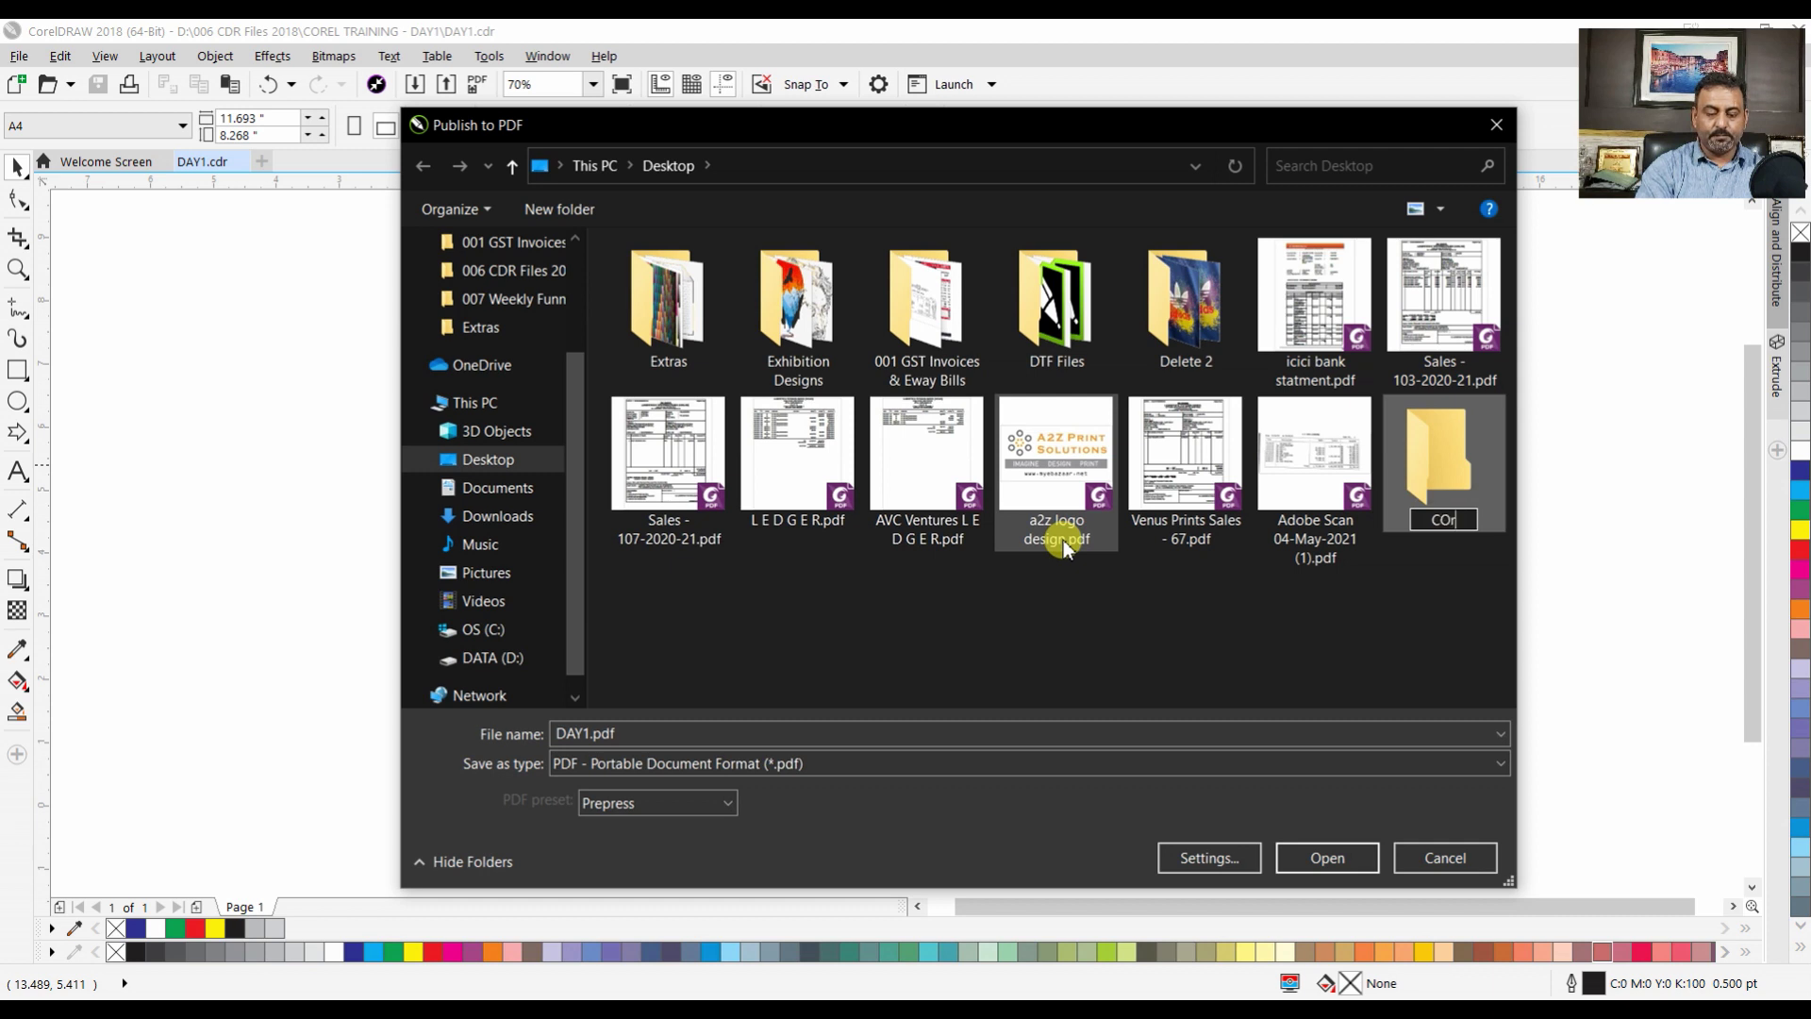
{"action": "type", "text": "RELDRAW"}
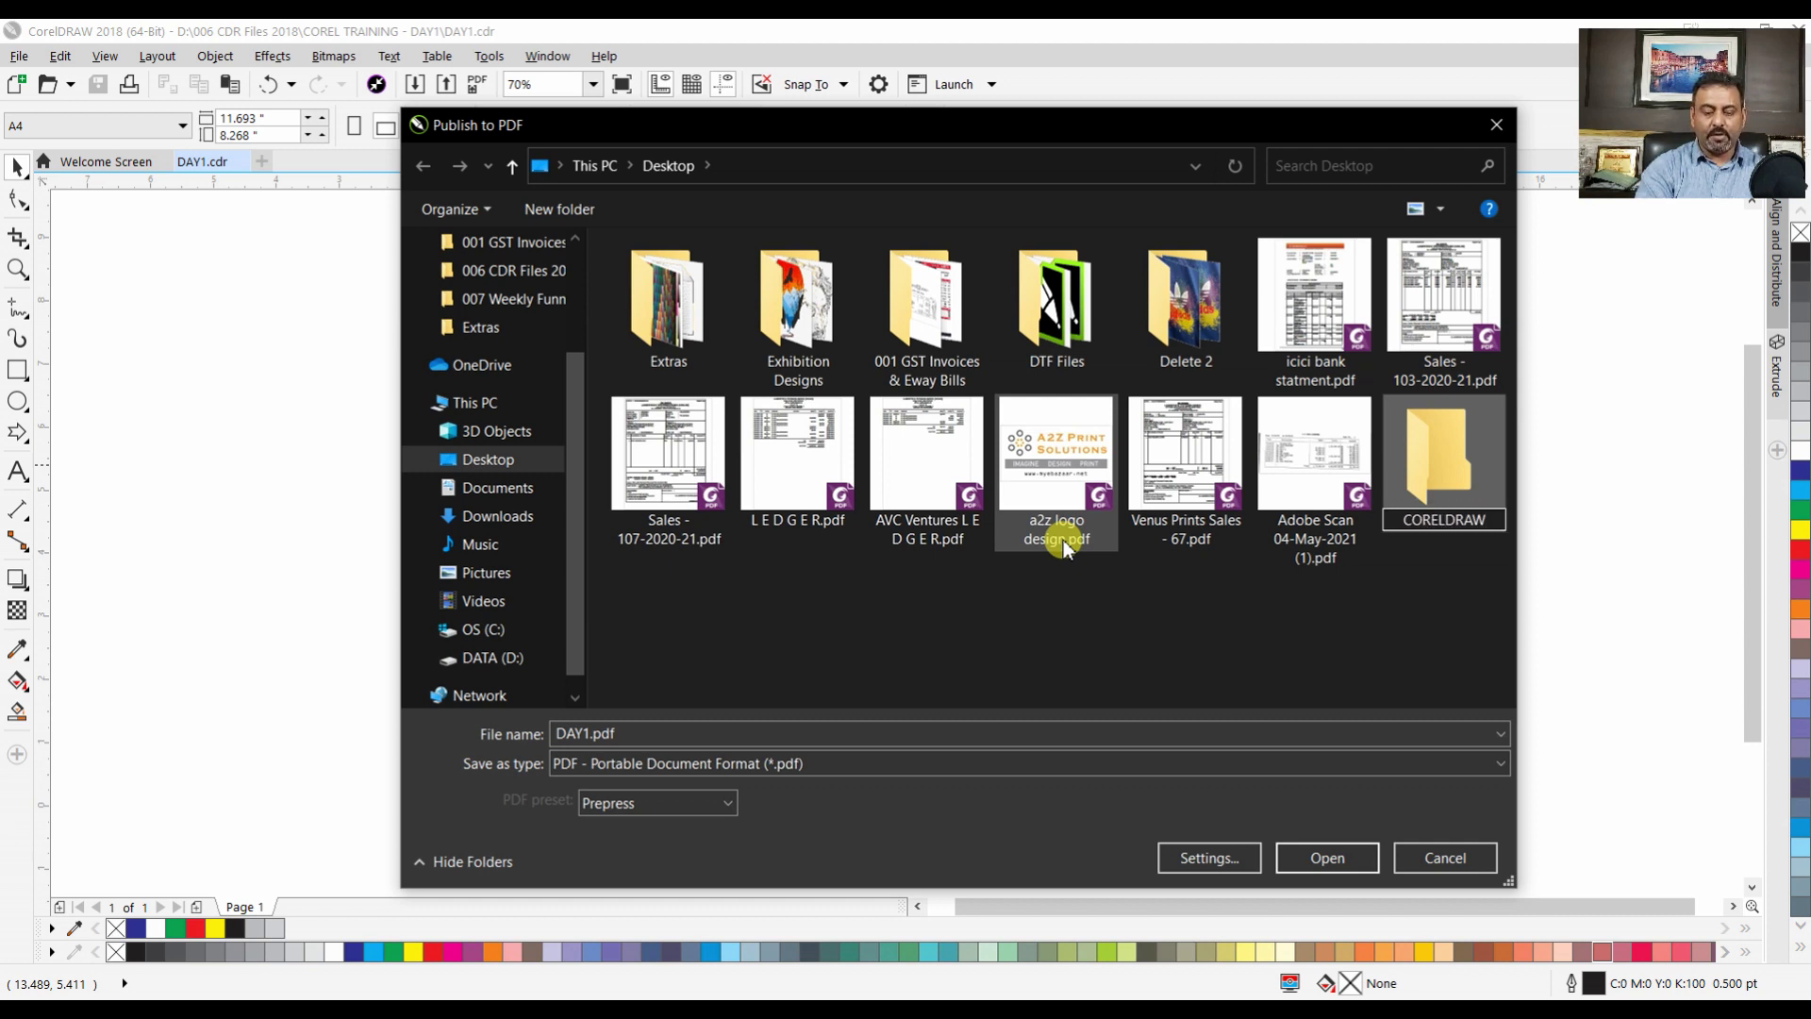
{"action": "type", "text": " DAY 1"}
{"action": "key", "text": "Return"}
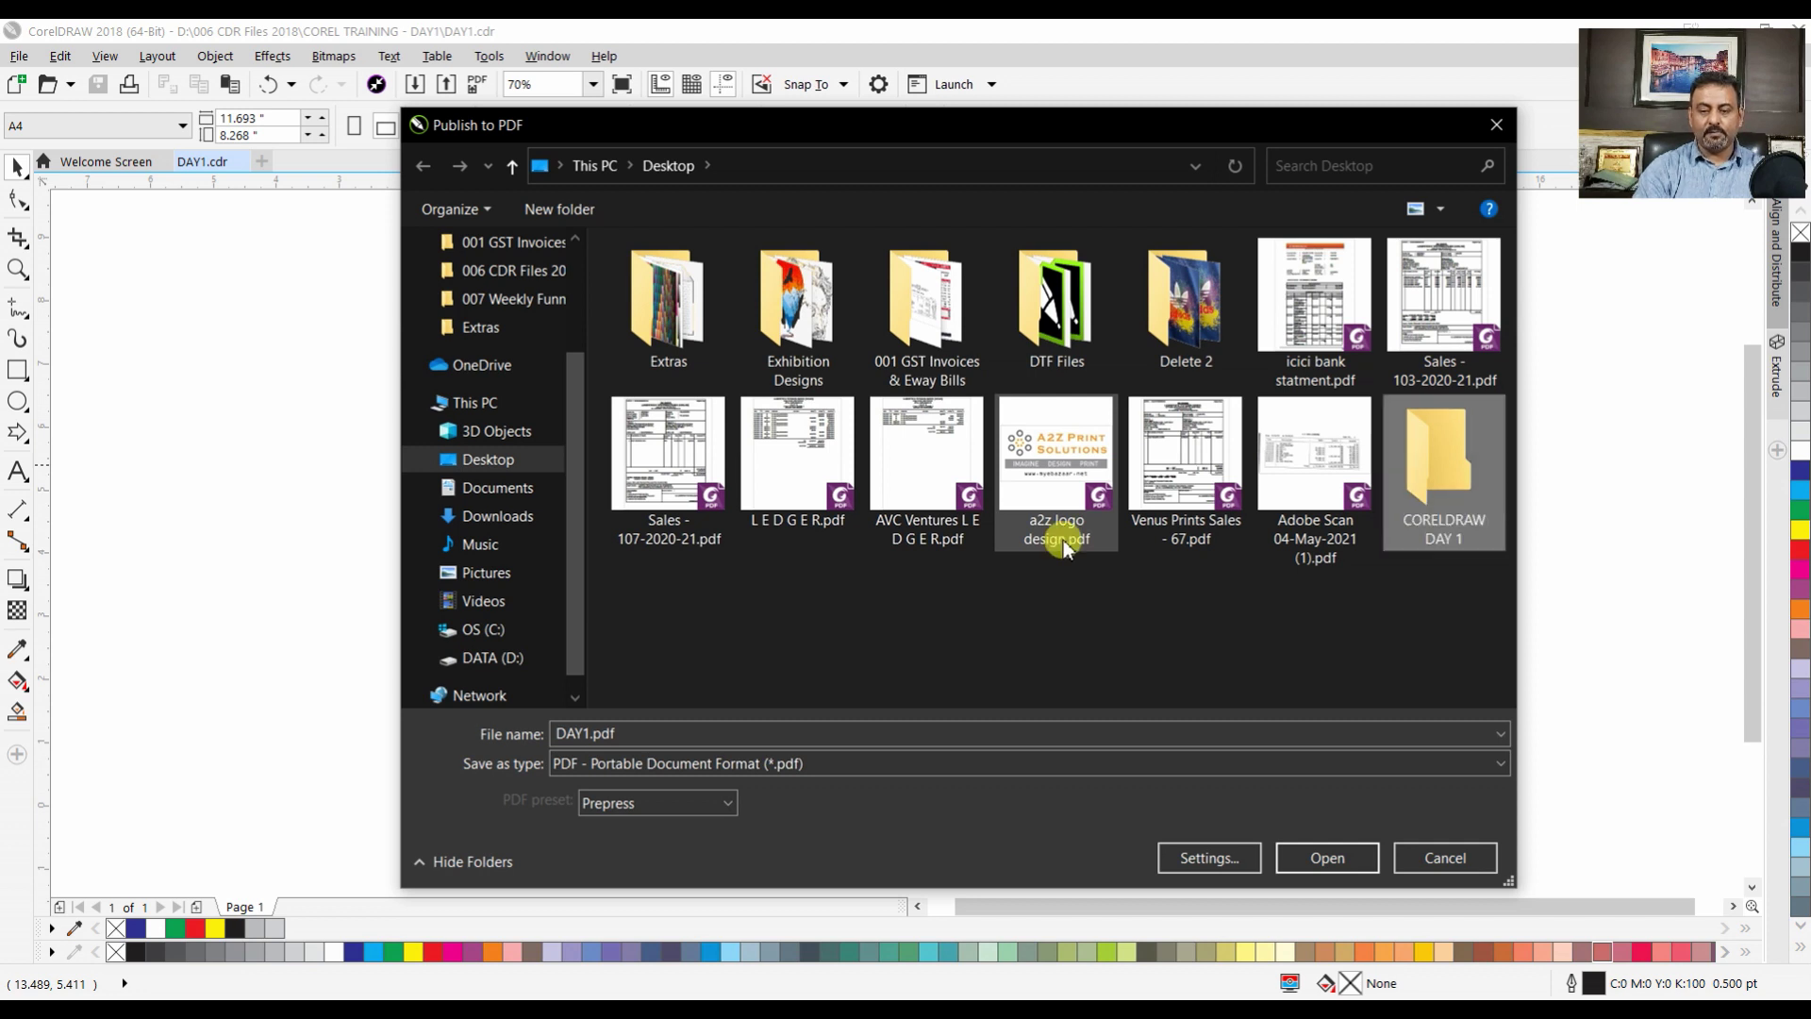
{"action": "key", "text": "Return"}
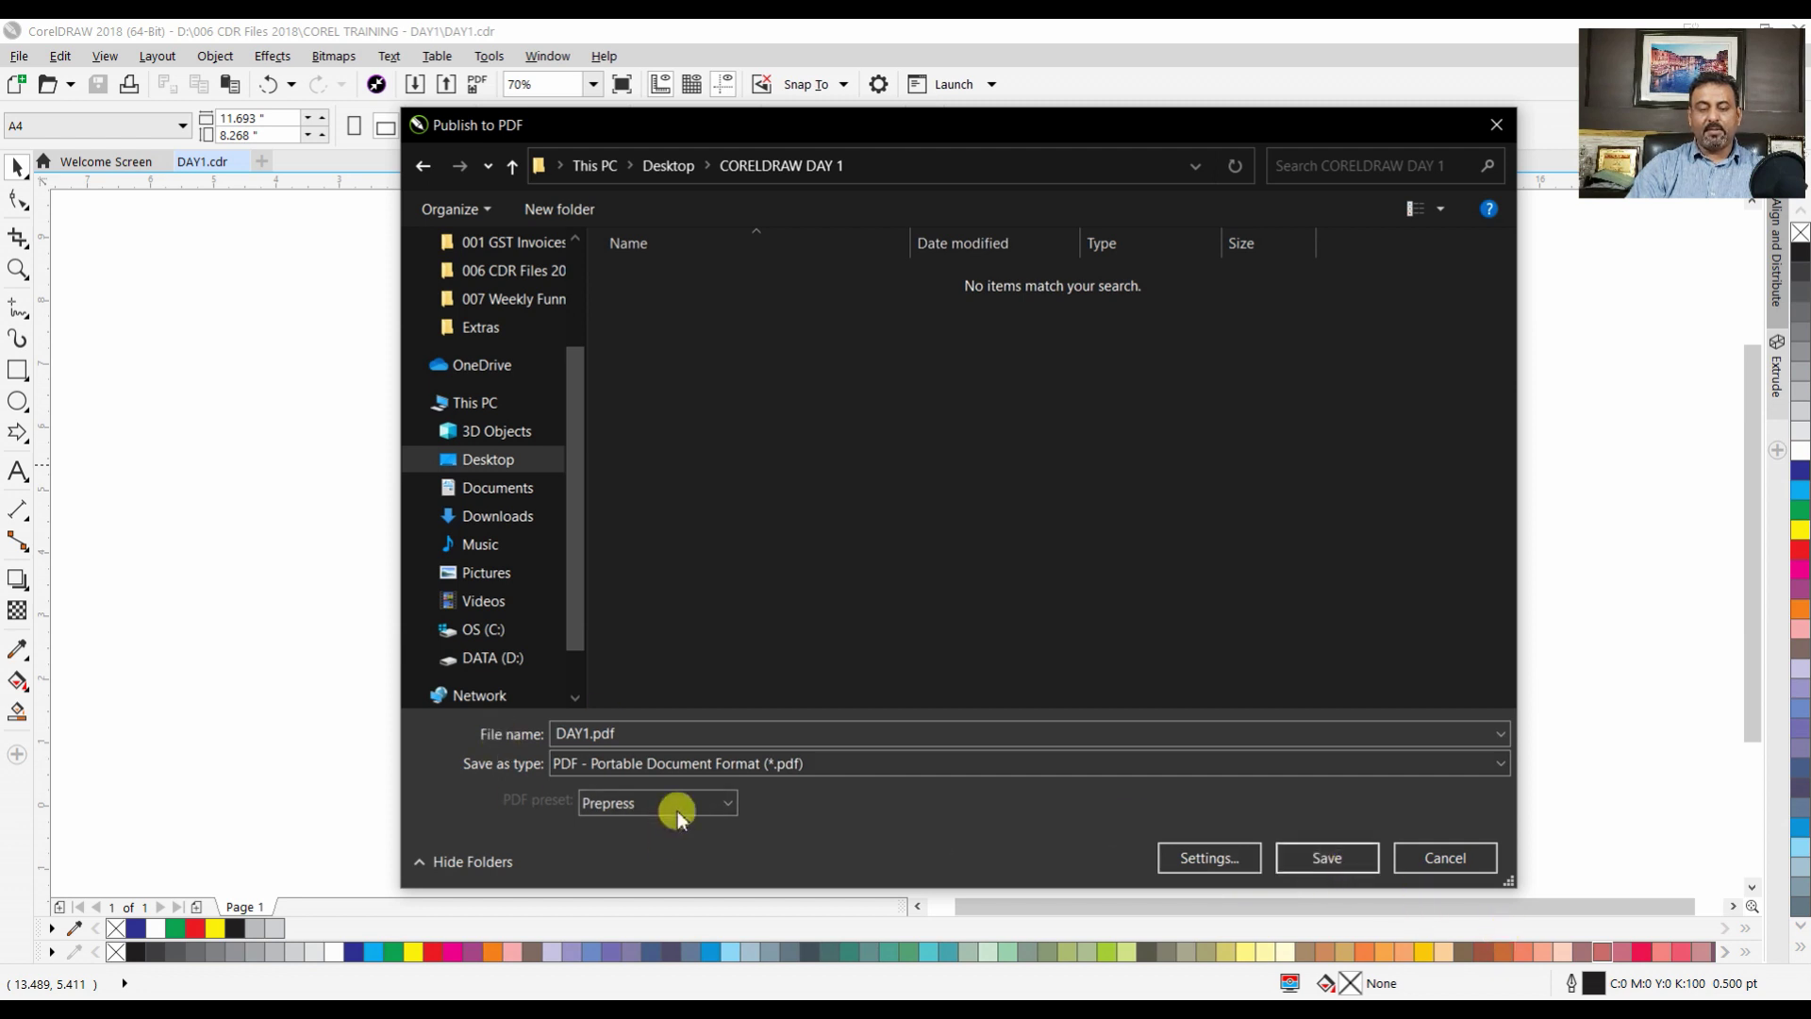
{"action": "left_click", "coordinate": [1324, 860]}
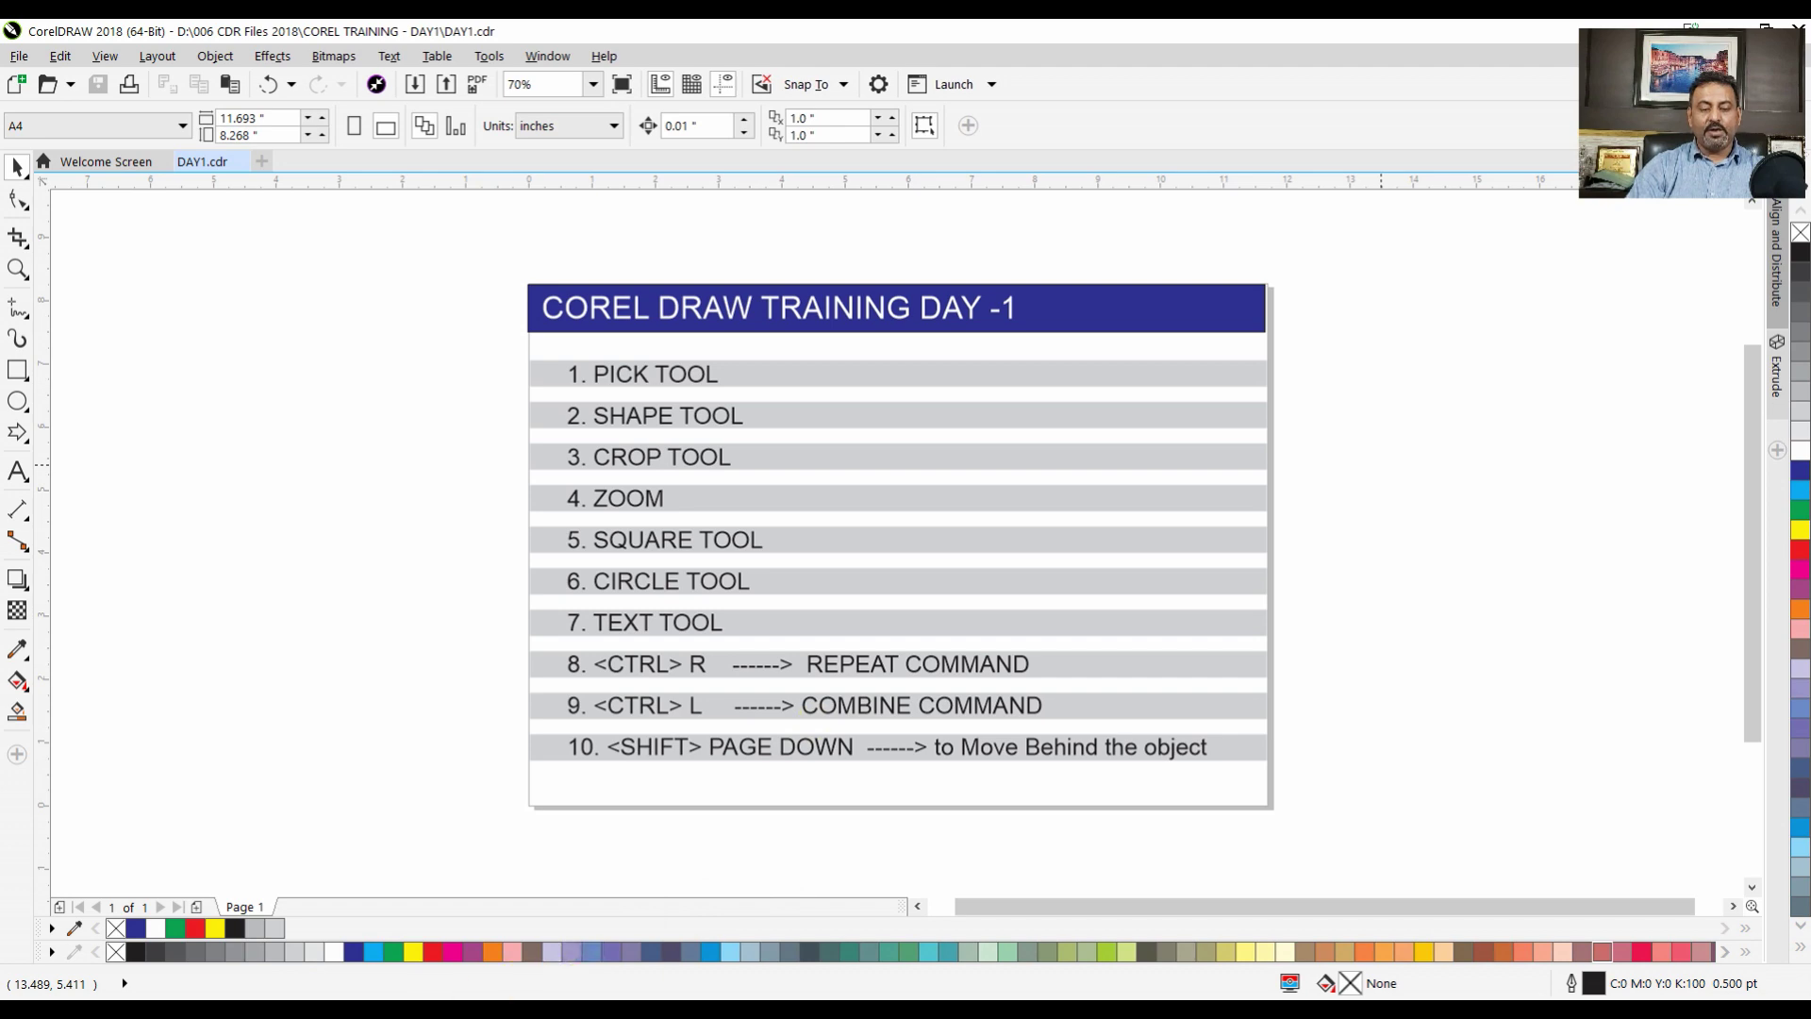
Switch to File Explorer, locate DAY1.pdf in the Desktop folder "CORELDRAW DAY 1", and enlarge its file icon
{"action": "key", "text": "super+e"}
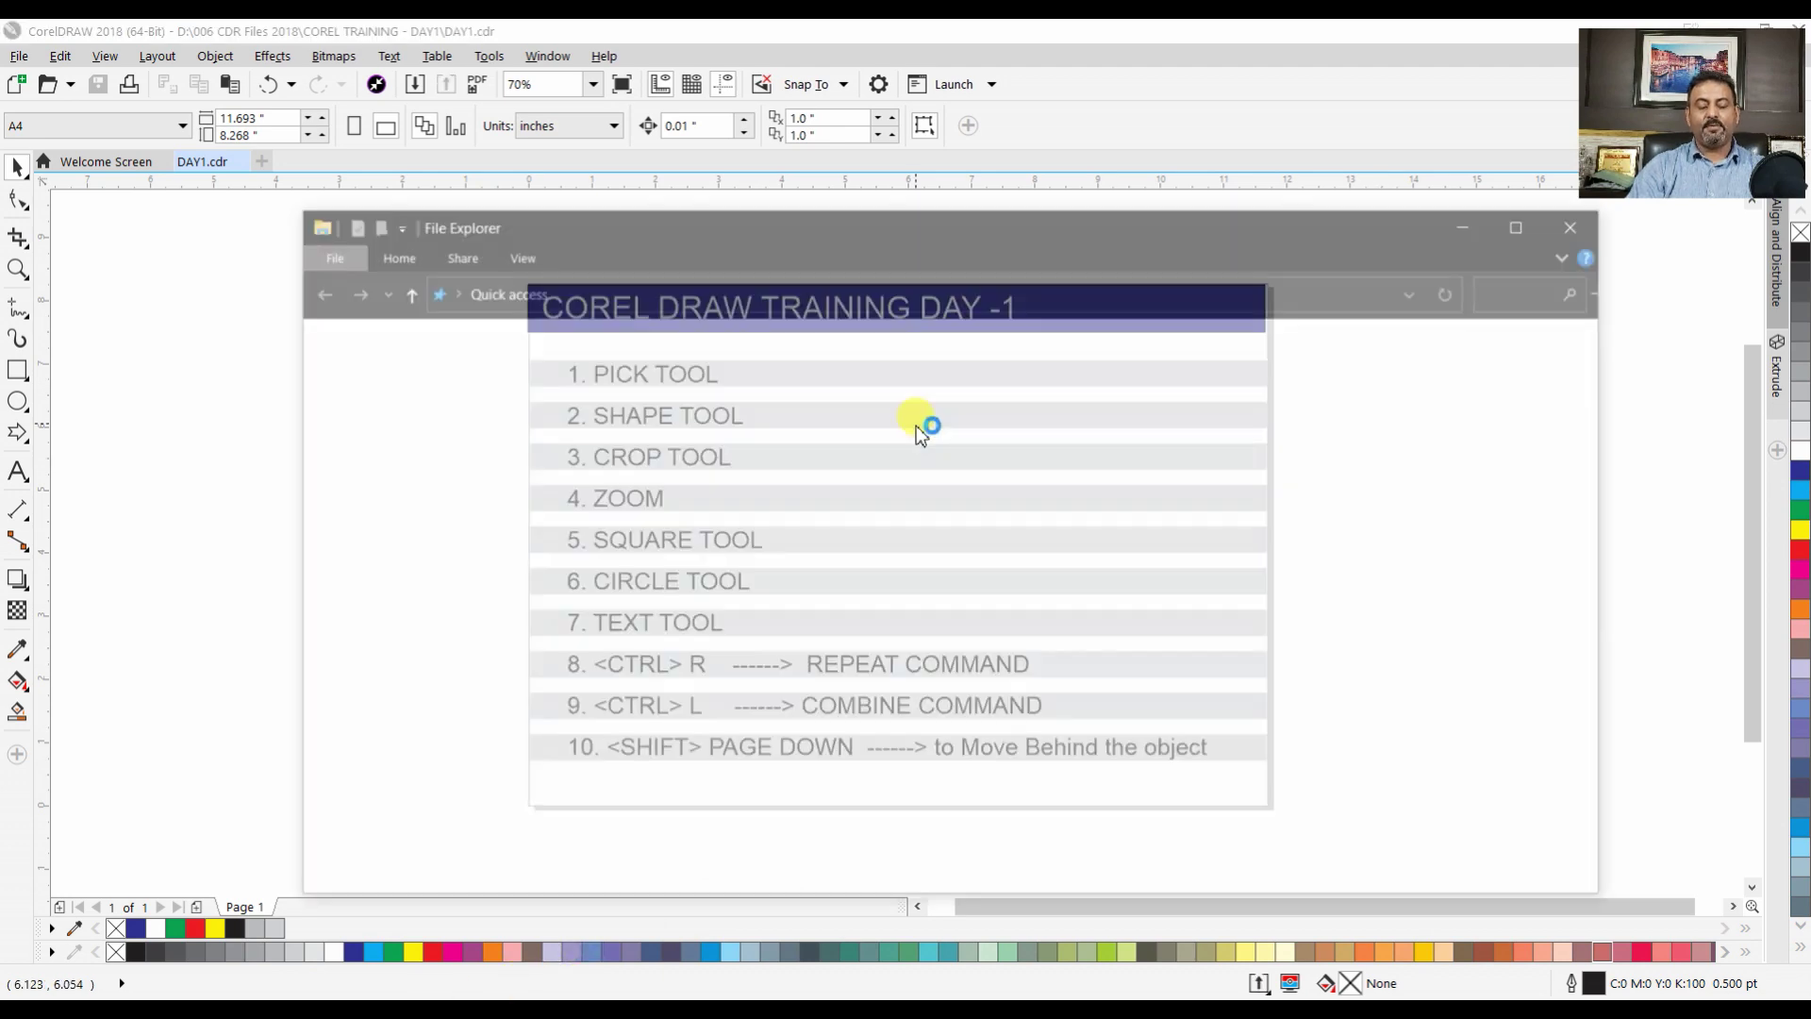
{"action": "left_click", "coordinate": [1538, 223]}
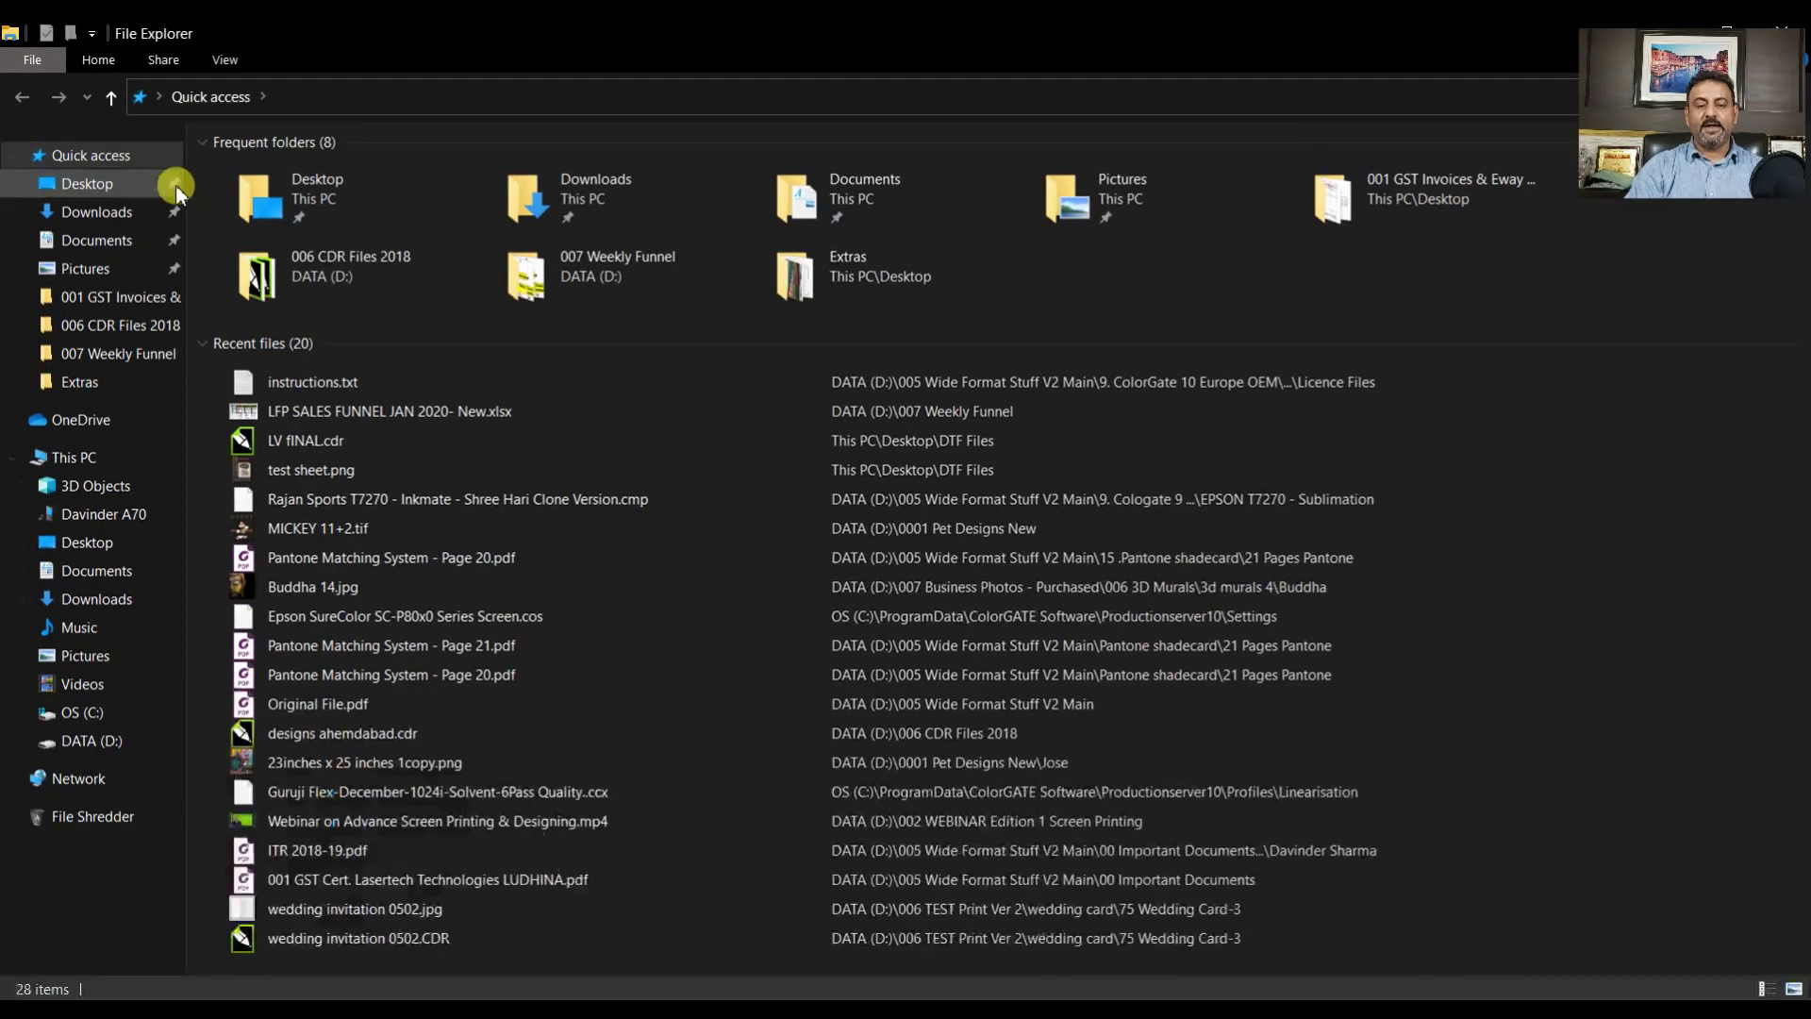
{"action": "left_click", "coordinate": [172, 184]}
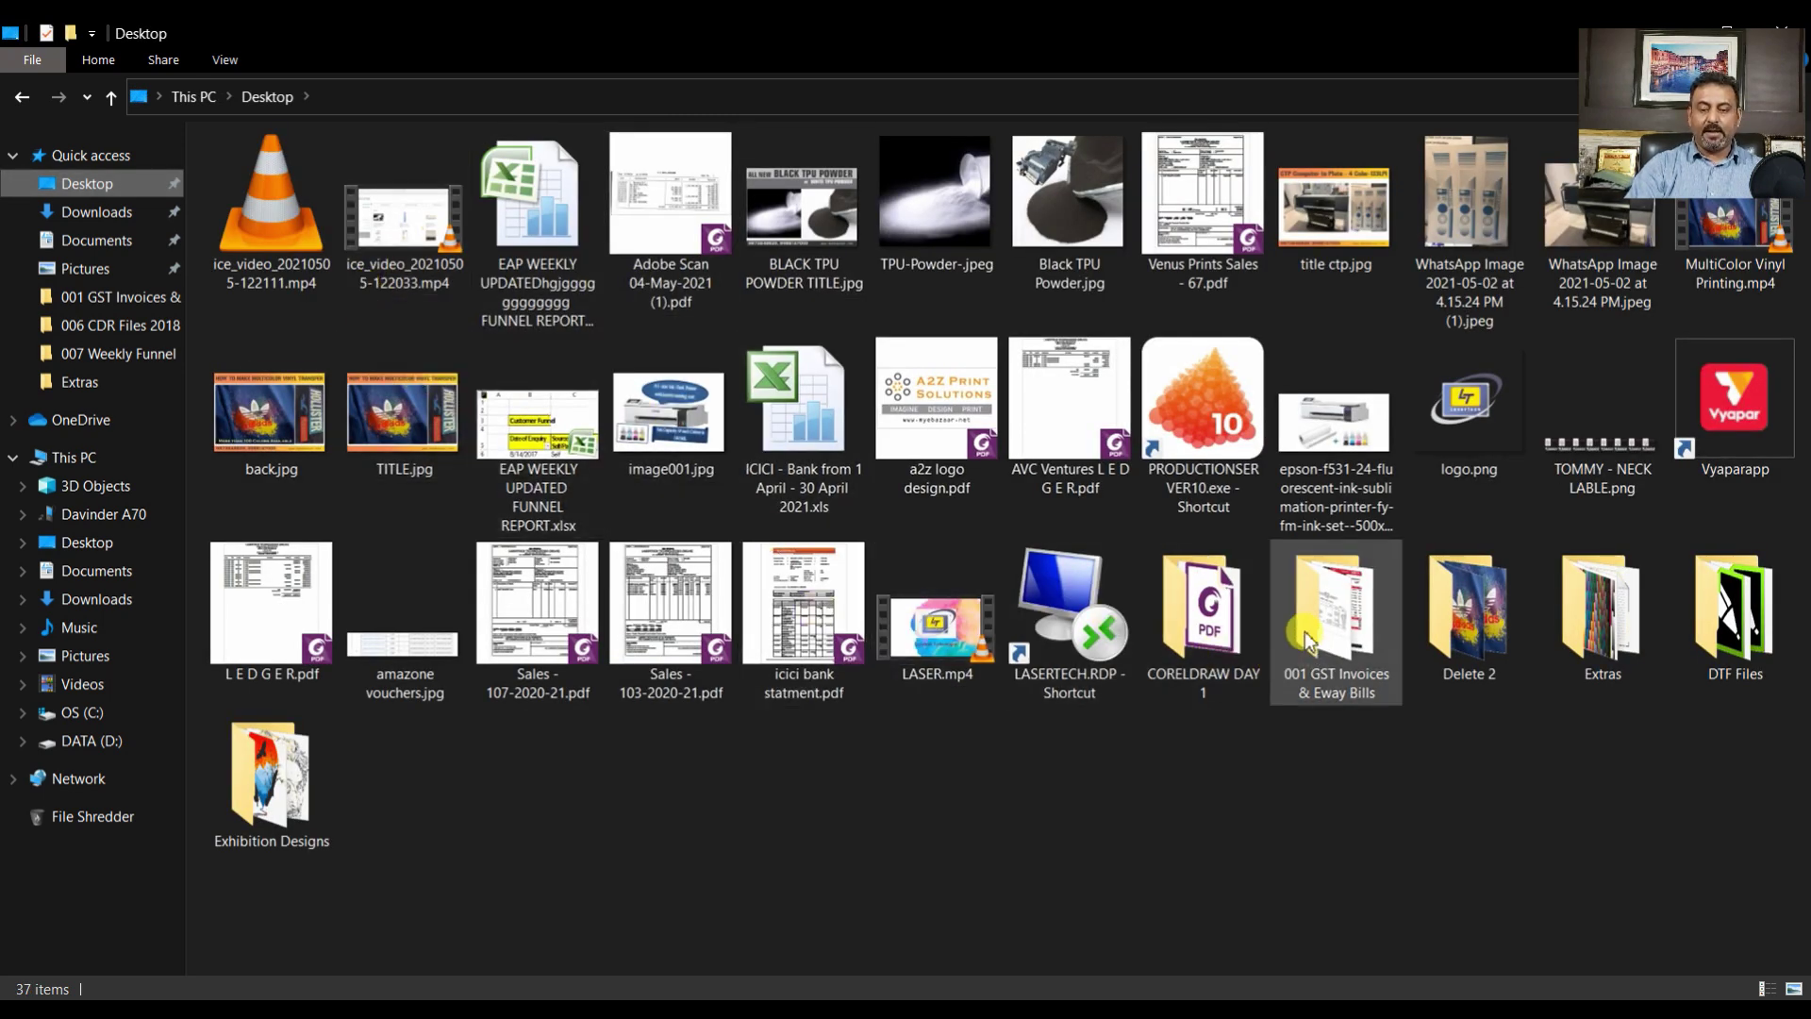
{"action": "double_click", "coordinate": [1217, 657]}
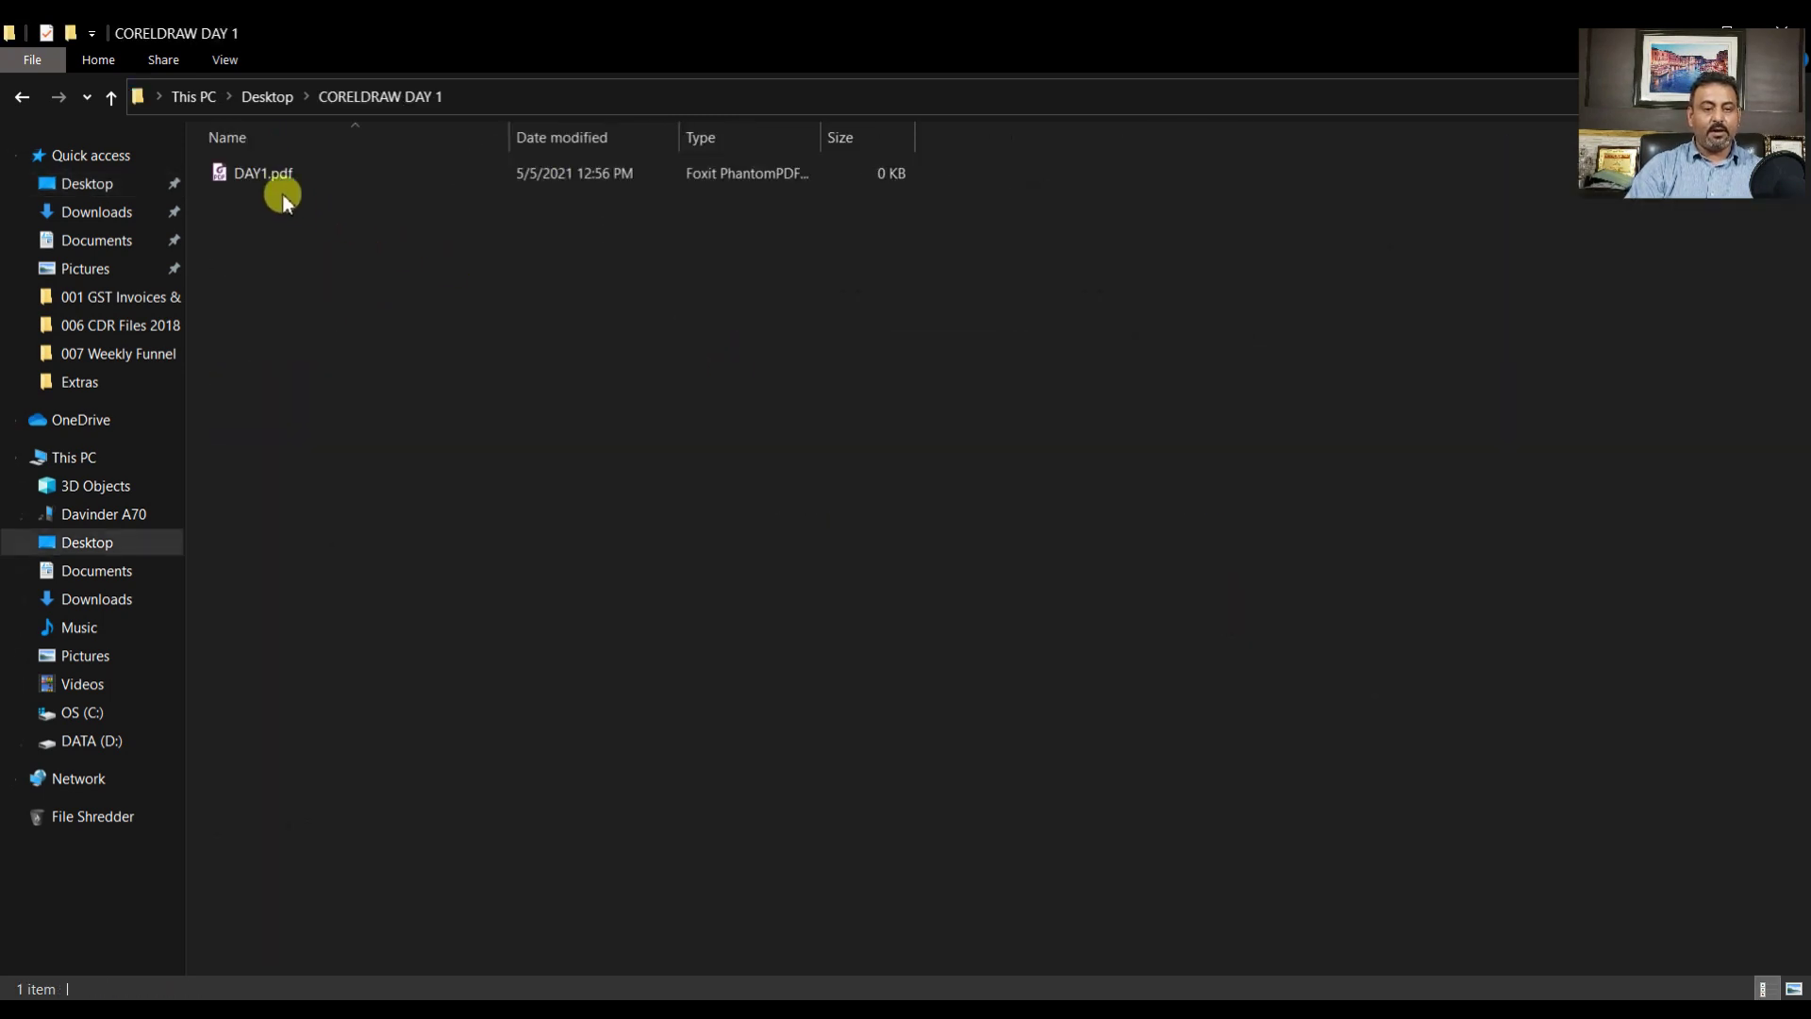
{"action": "left_click", "coordinate": [258, 172]}
{"action": "key", "text": "ctrl+shift+5"}
{"action": "scroll", "coordinate": [400, 299], "scroll_direction": "up", "scroll_amount": 10}
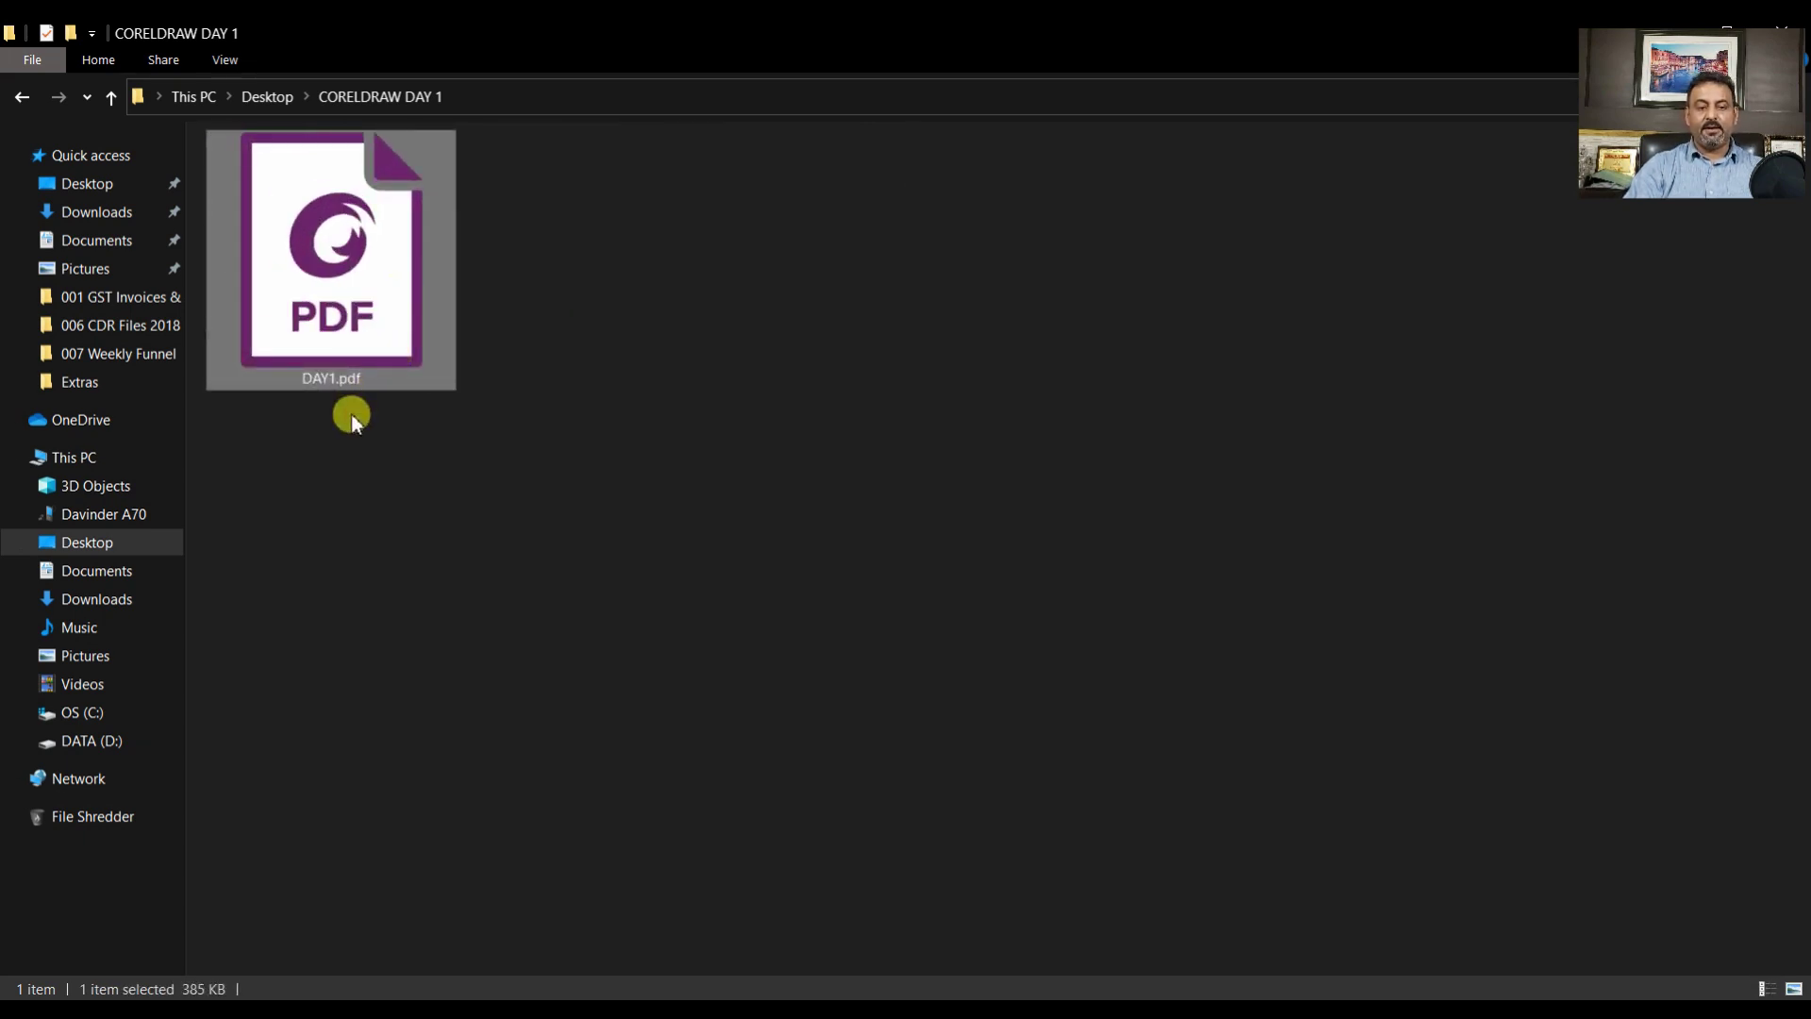
Open DAY1.pdf in Foxit PhantomPDF and view the whole page at 100% zoom
{"action": "double_click", "coordinate": [377, 254]}
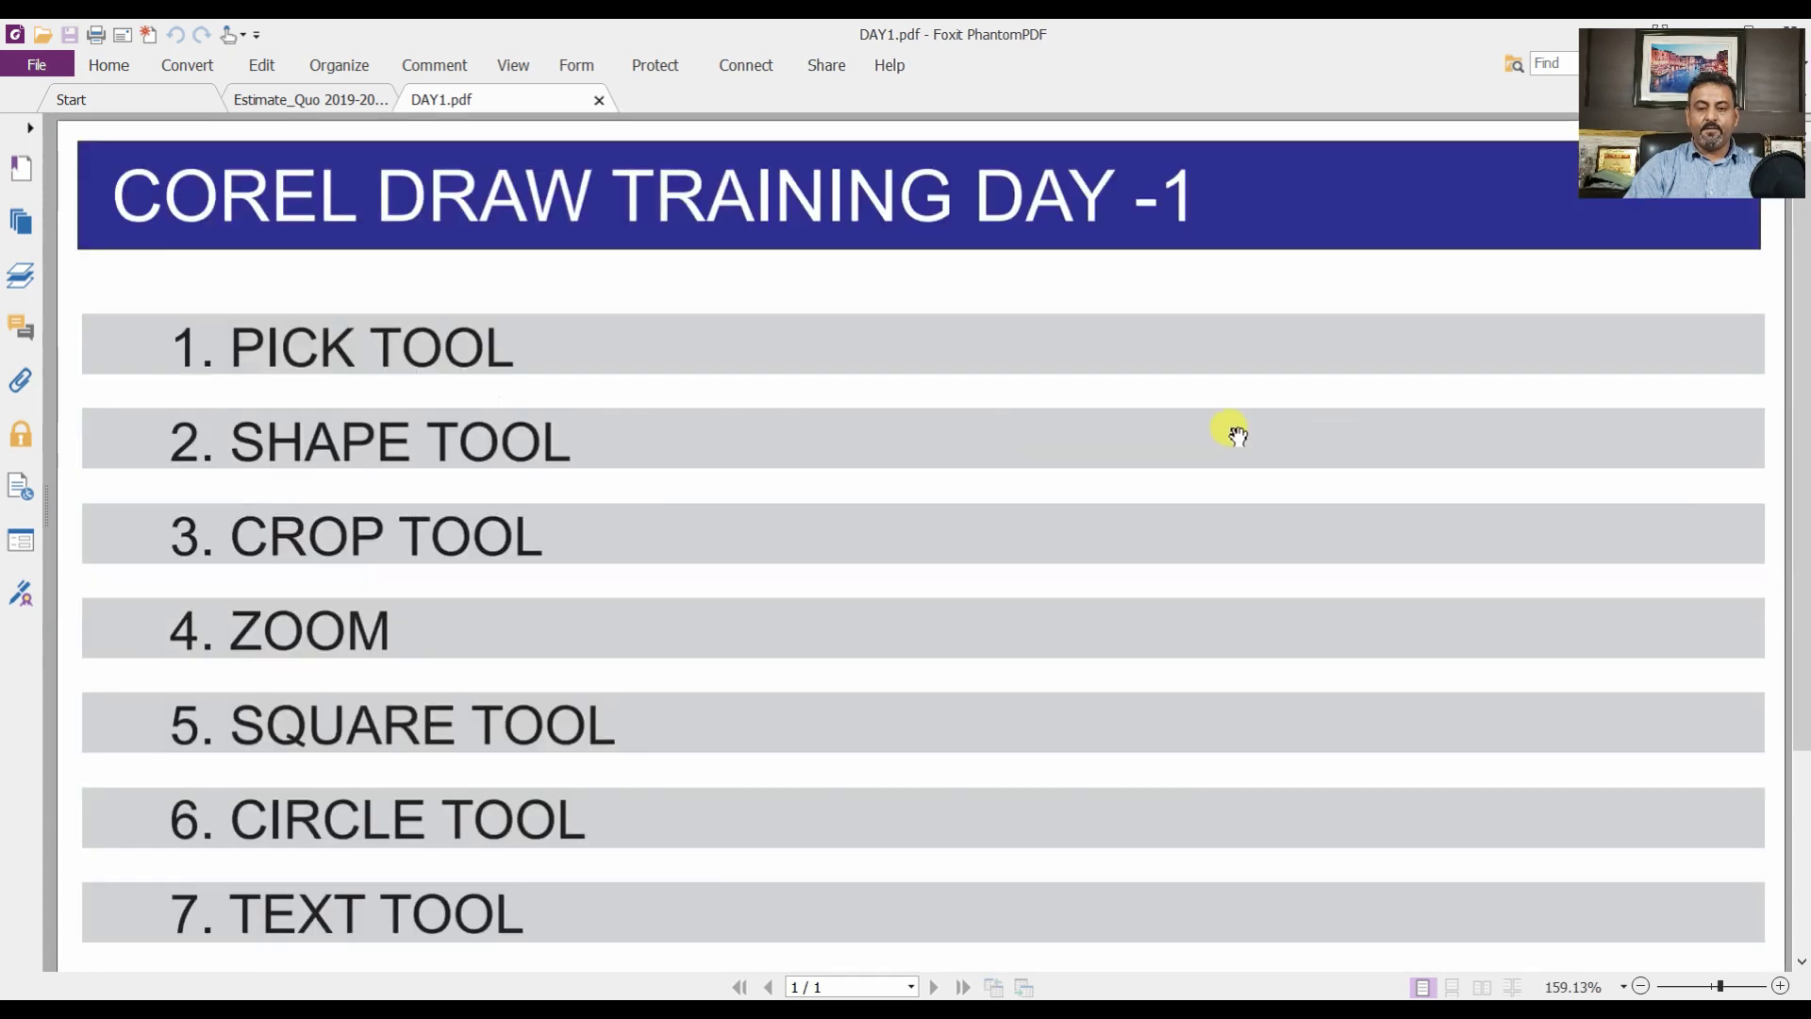
{"action": "scroll", "coordinate": [1152, 432], "scroll_direction": "down", "scroll_amount": 3}
{"action": "scroll", "coordinate": [1163, 445], "scroll_direction": "up", "scroll_amount": 1}
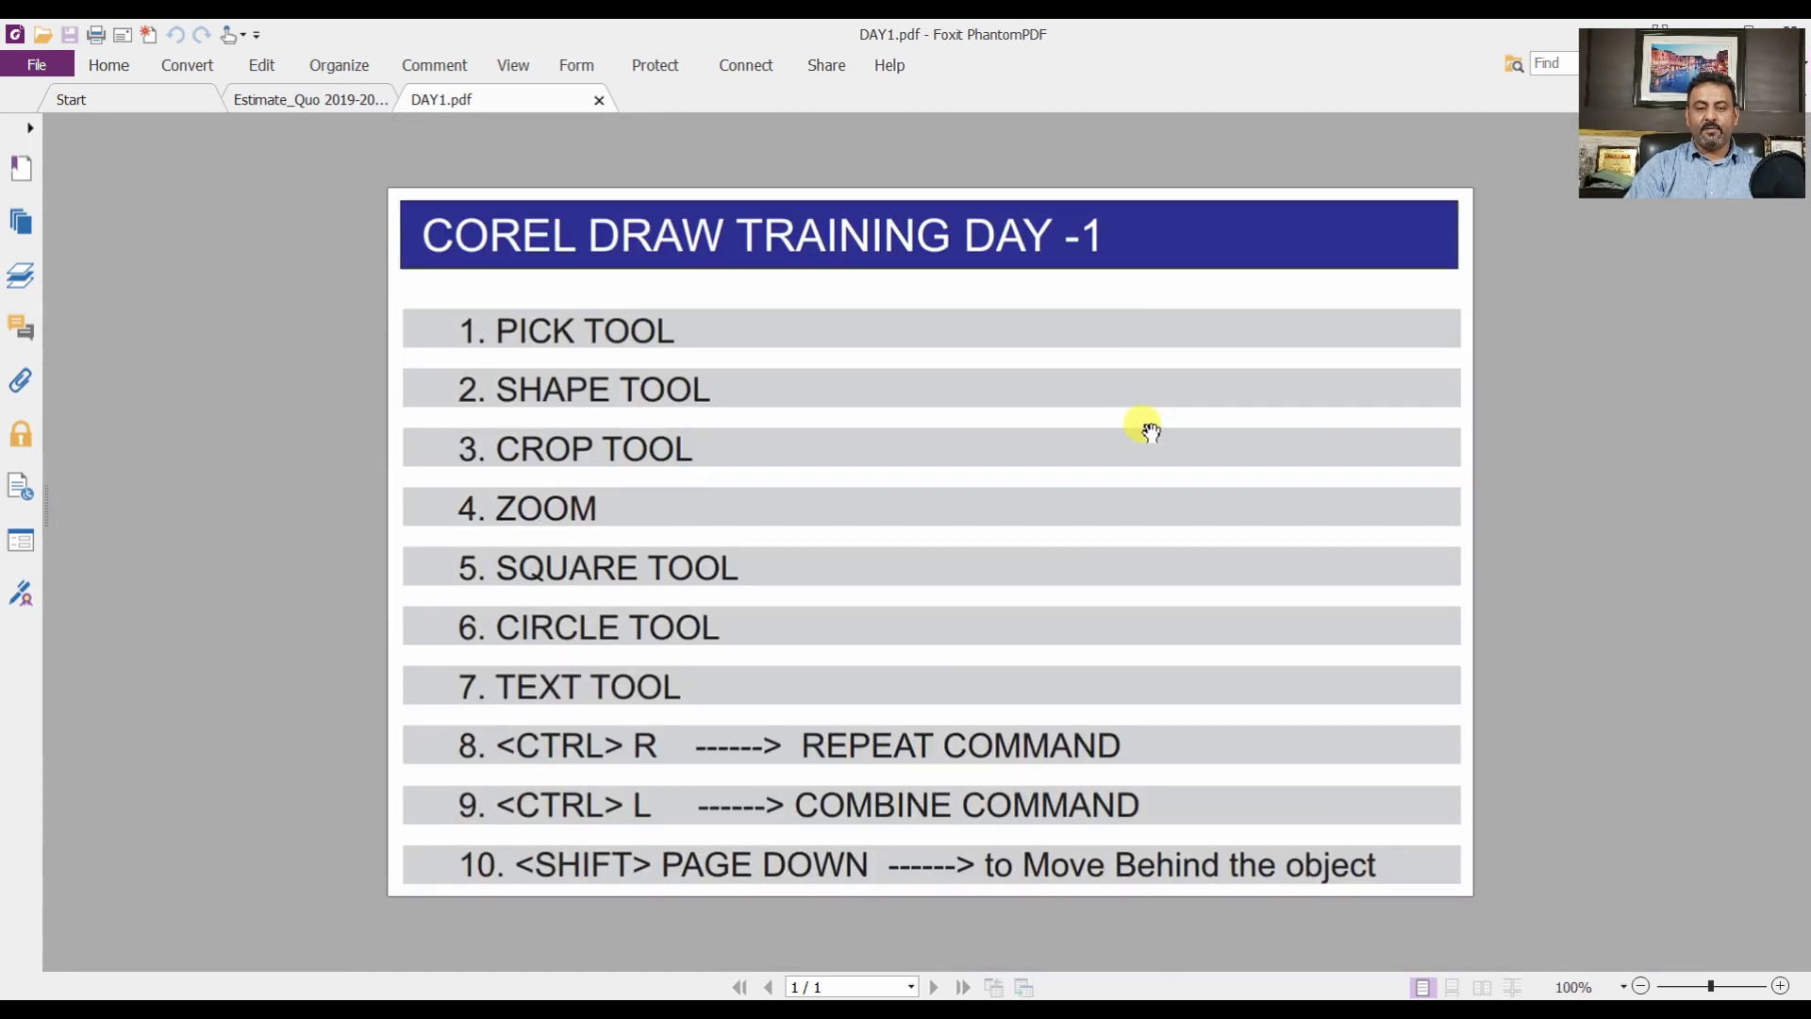